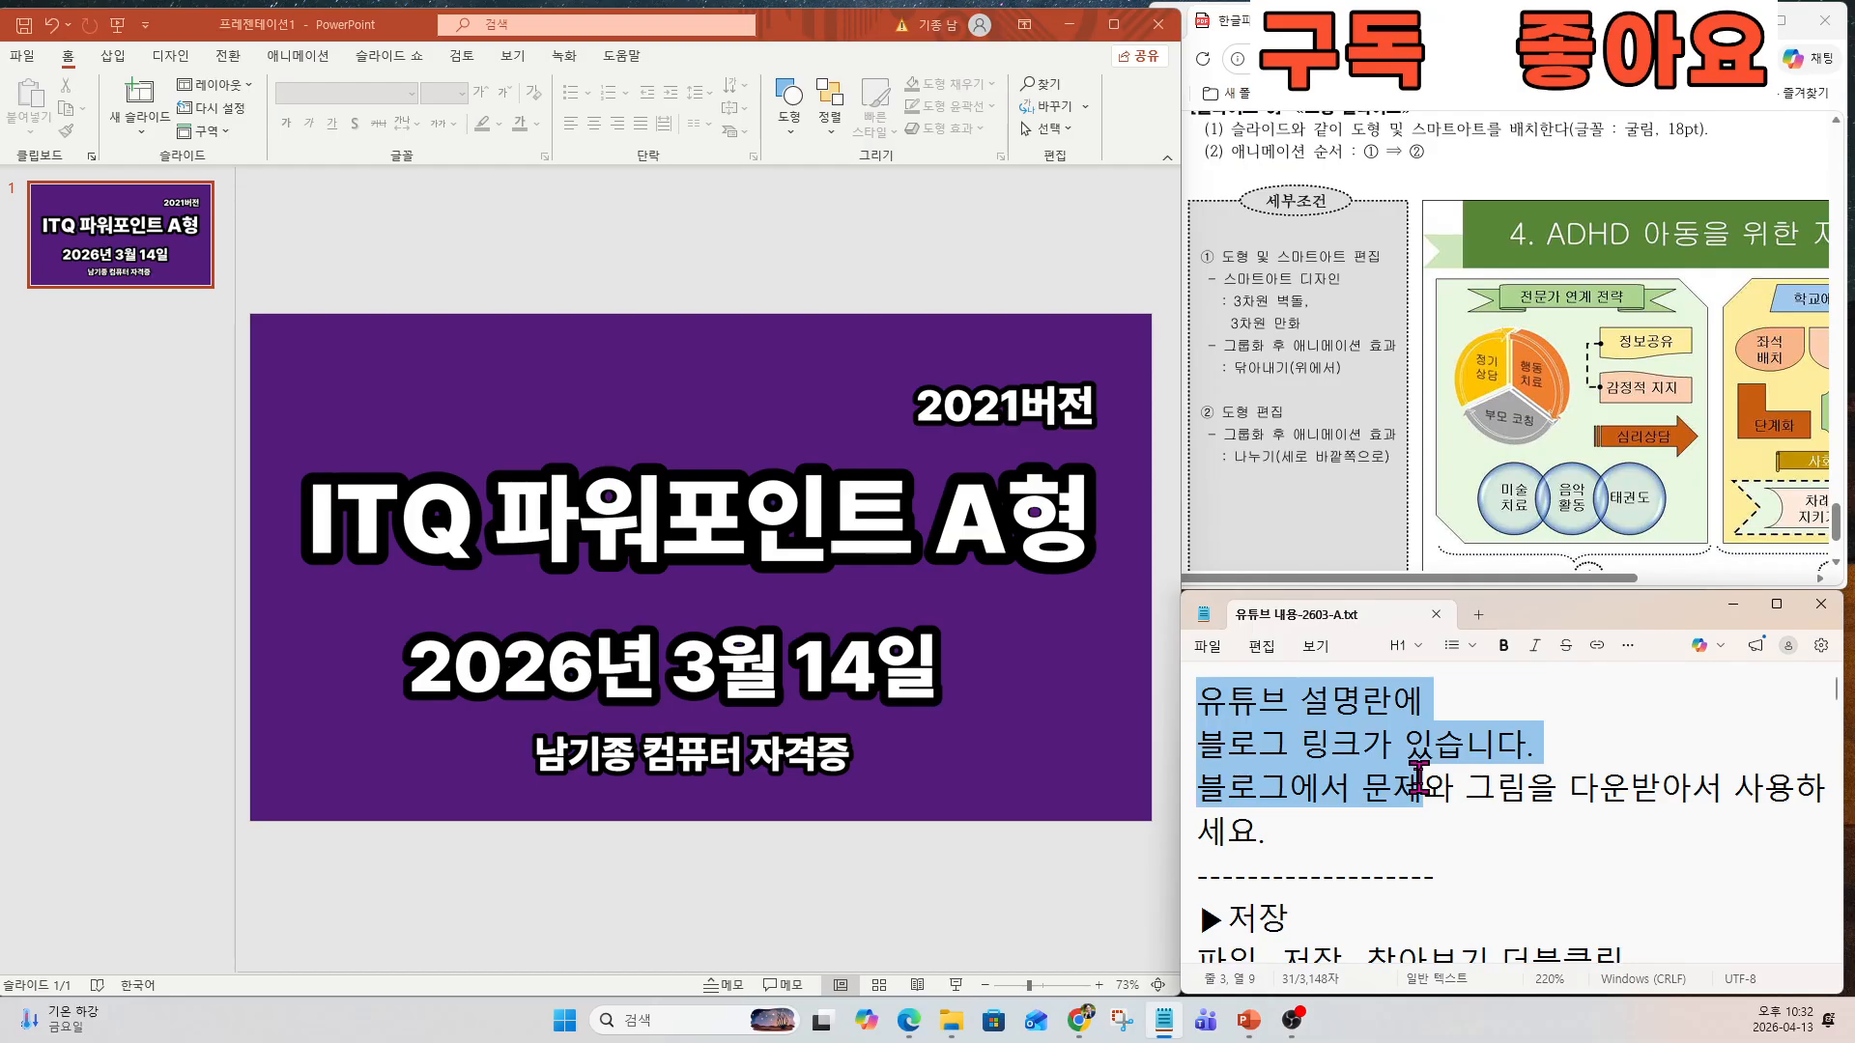
Delete the purple title picture covering the first slide.
drag(1418, 792, 1418, 820)
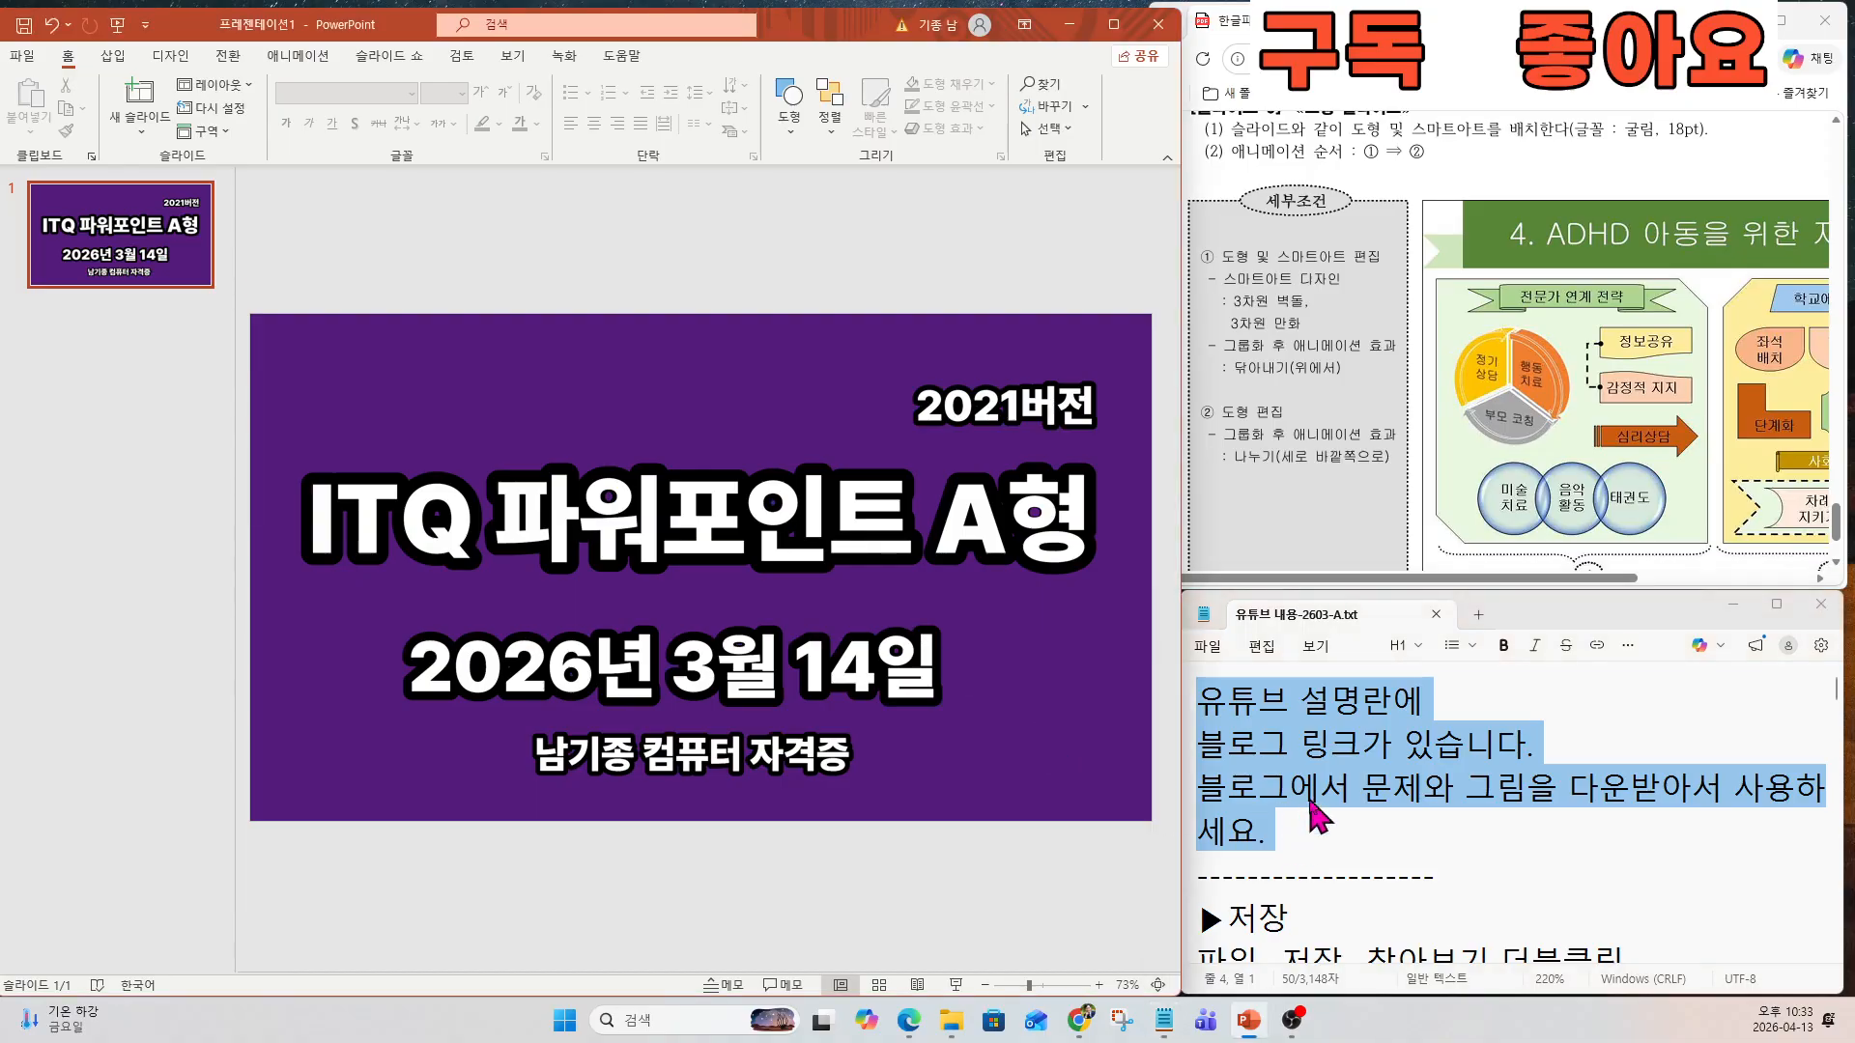
click(773, 673)
key(Delete)
Find the ▶저장 section in the notes and select its save instructions for reading.
click(1421, 786)
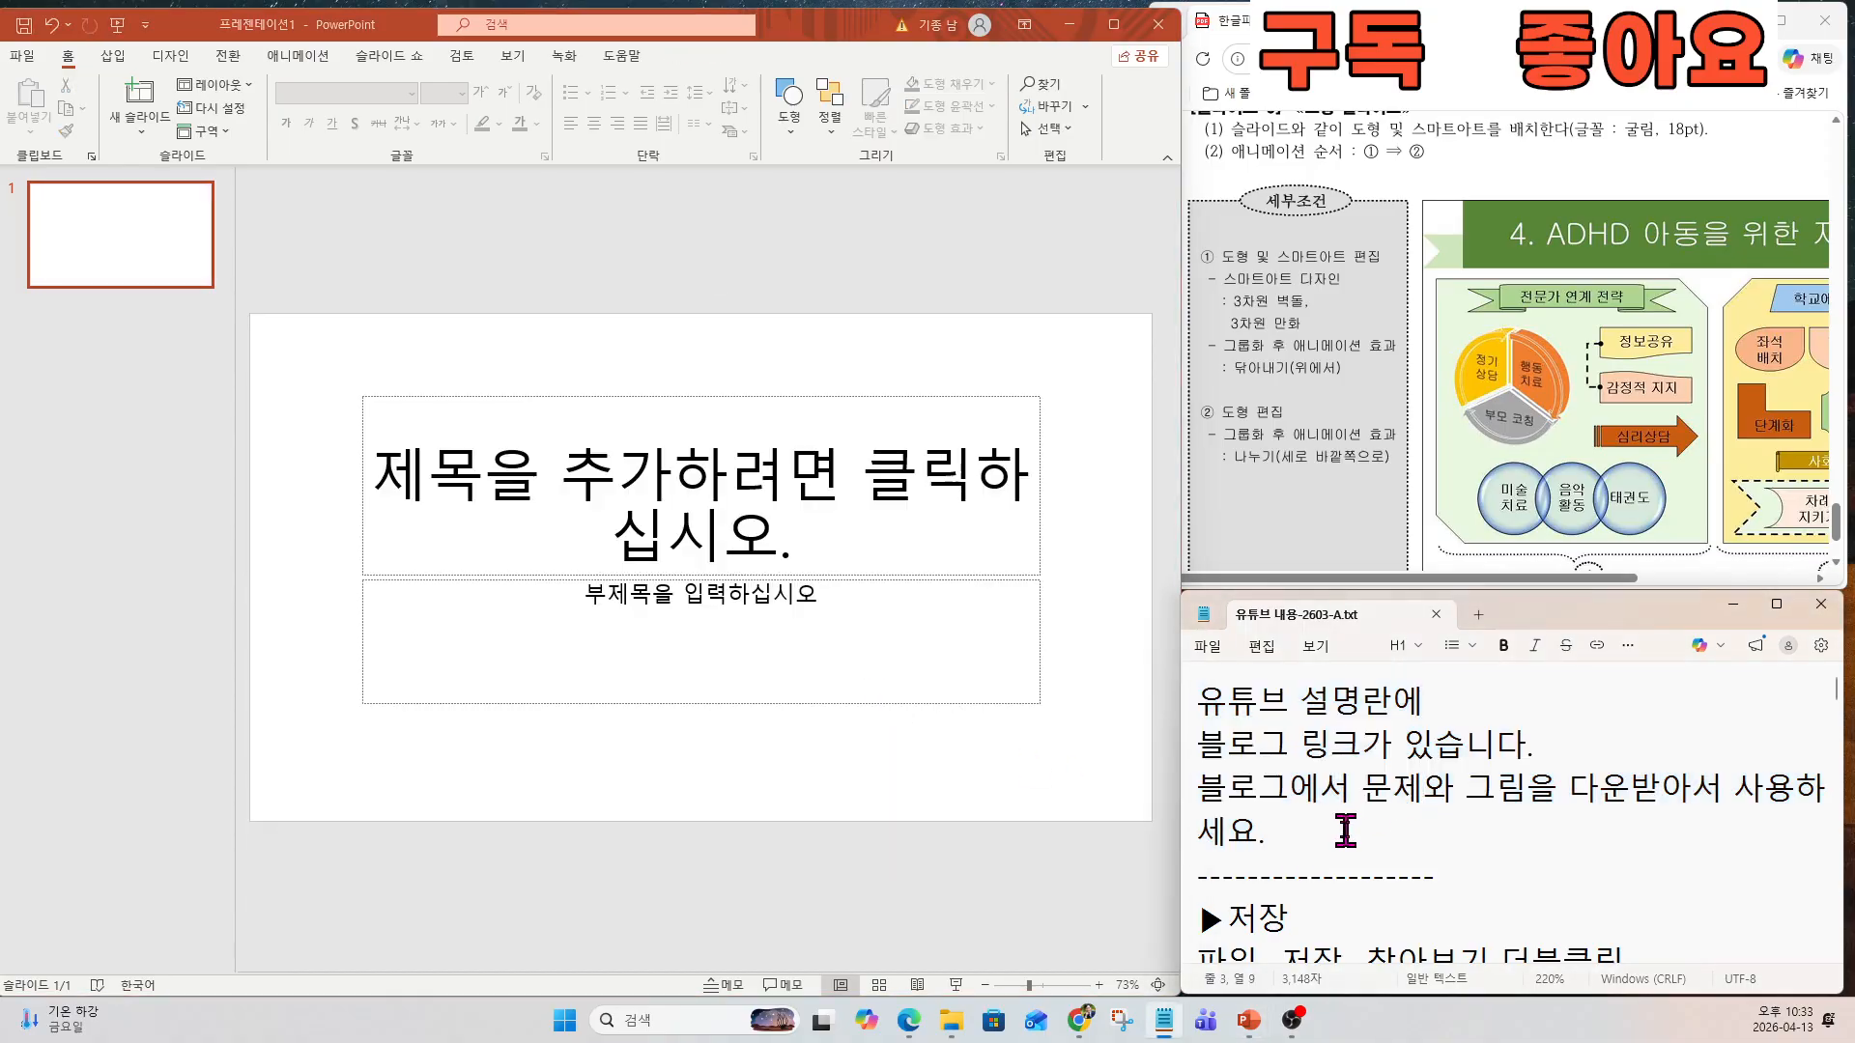
key(Down)
key(Down)
key(Down)
key(Down)
key(Down)
key(Down)
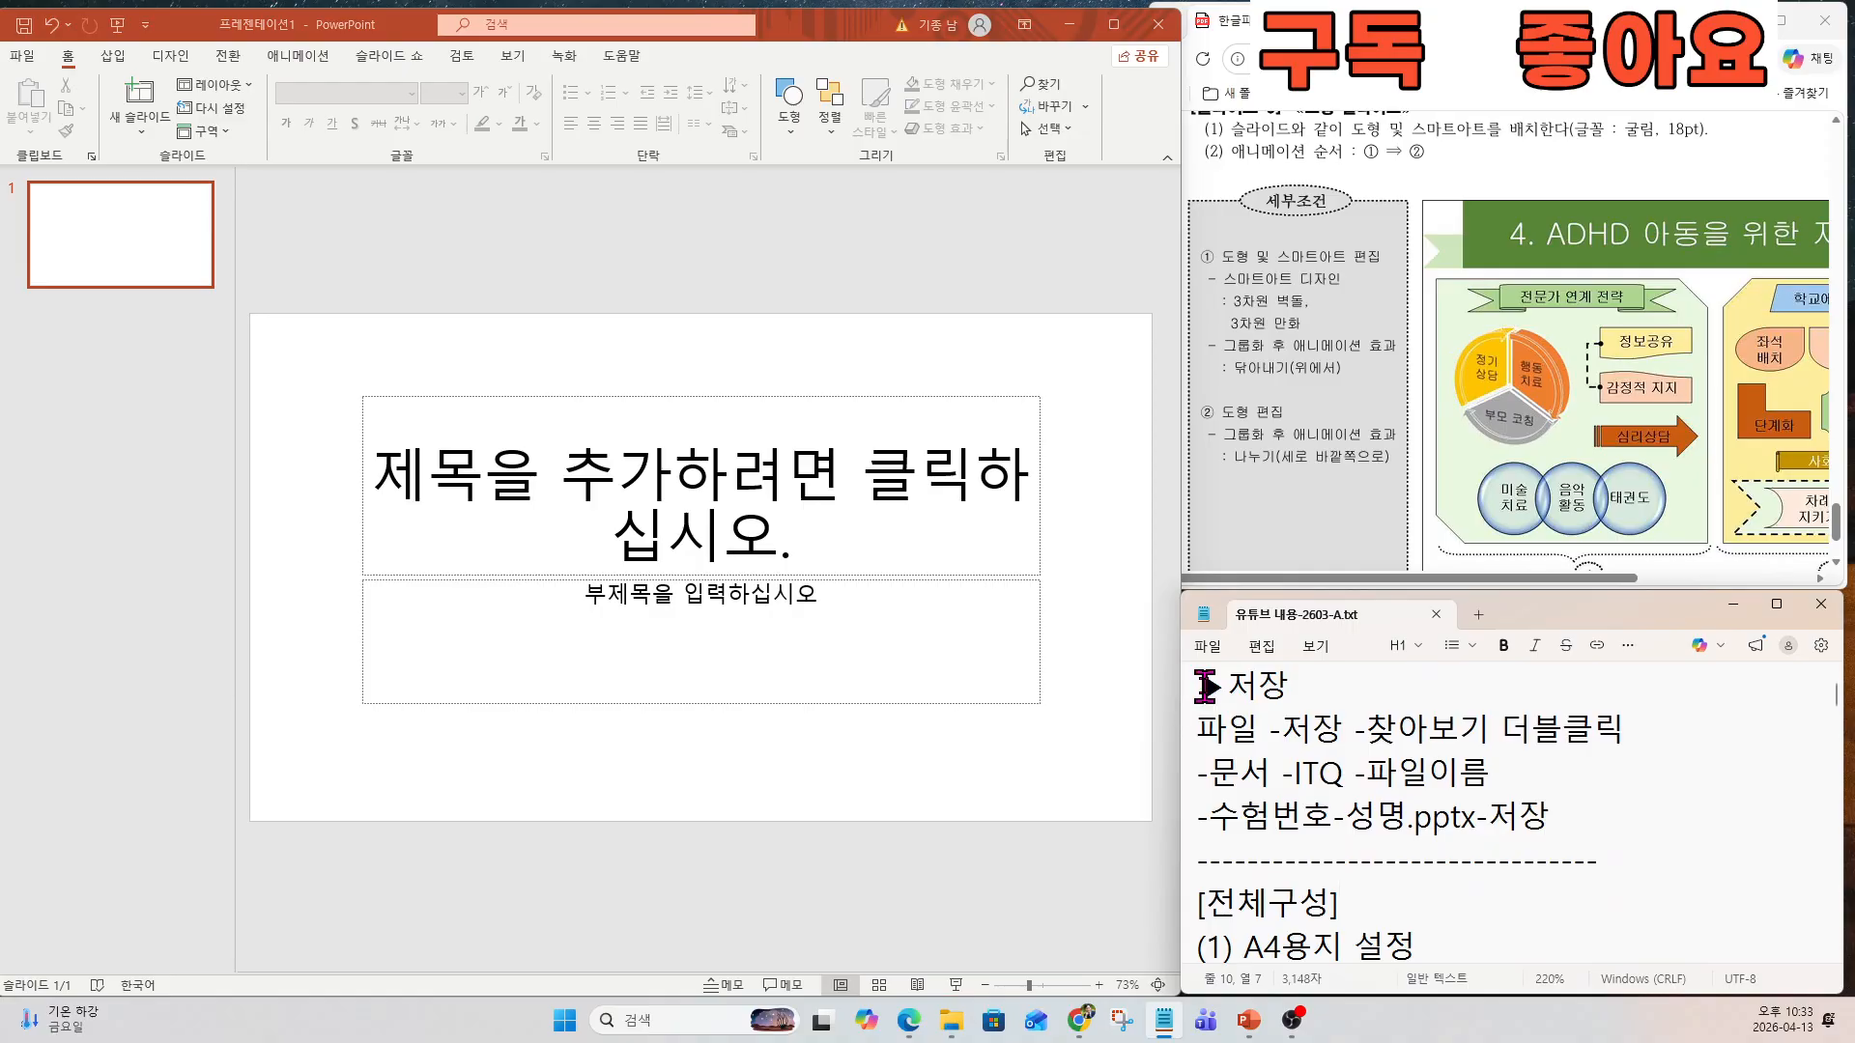
drag(1206, 686, 1590, 821)
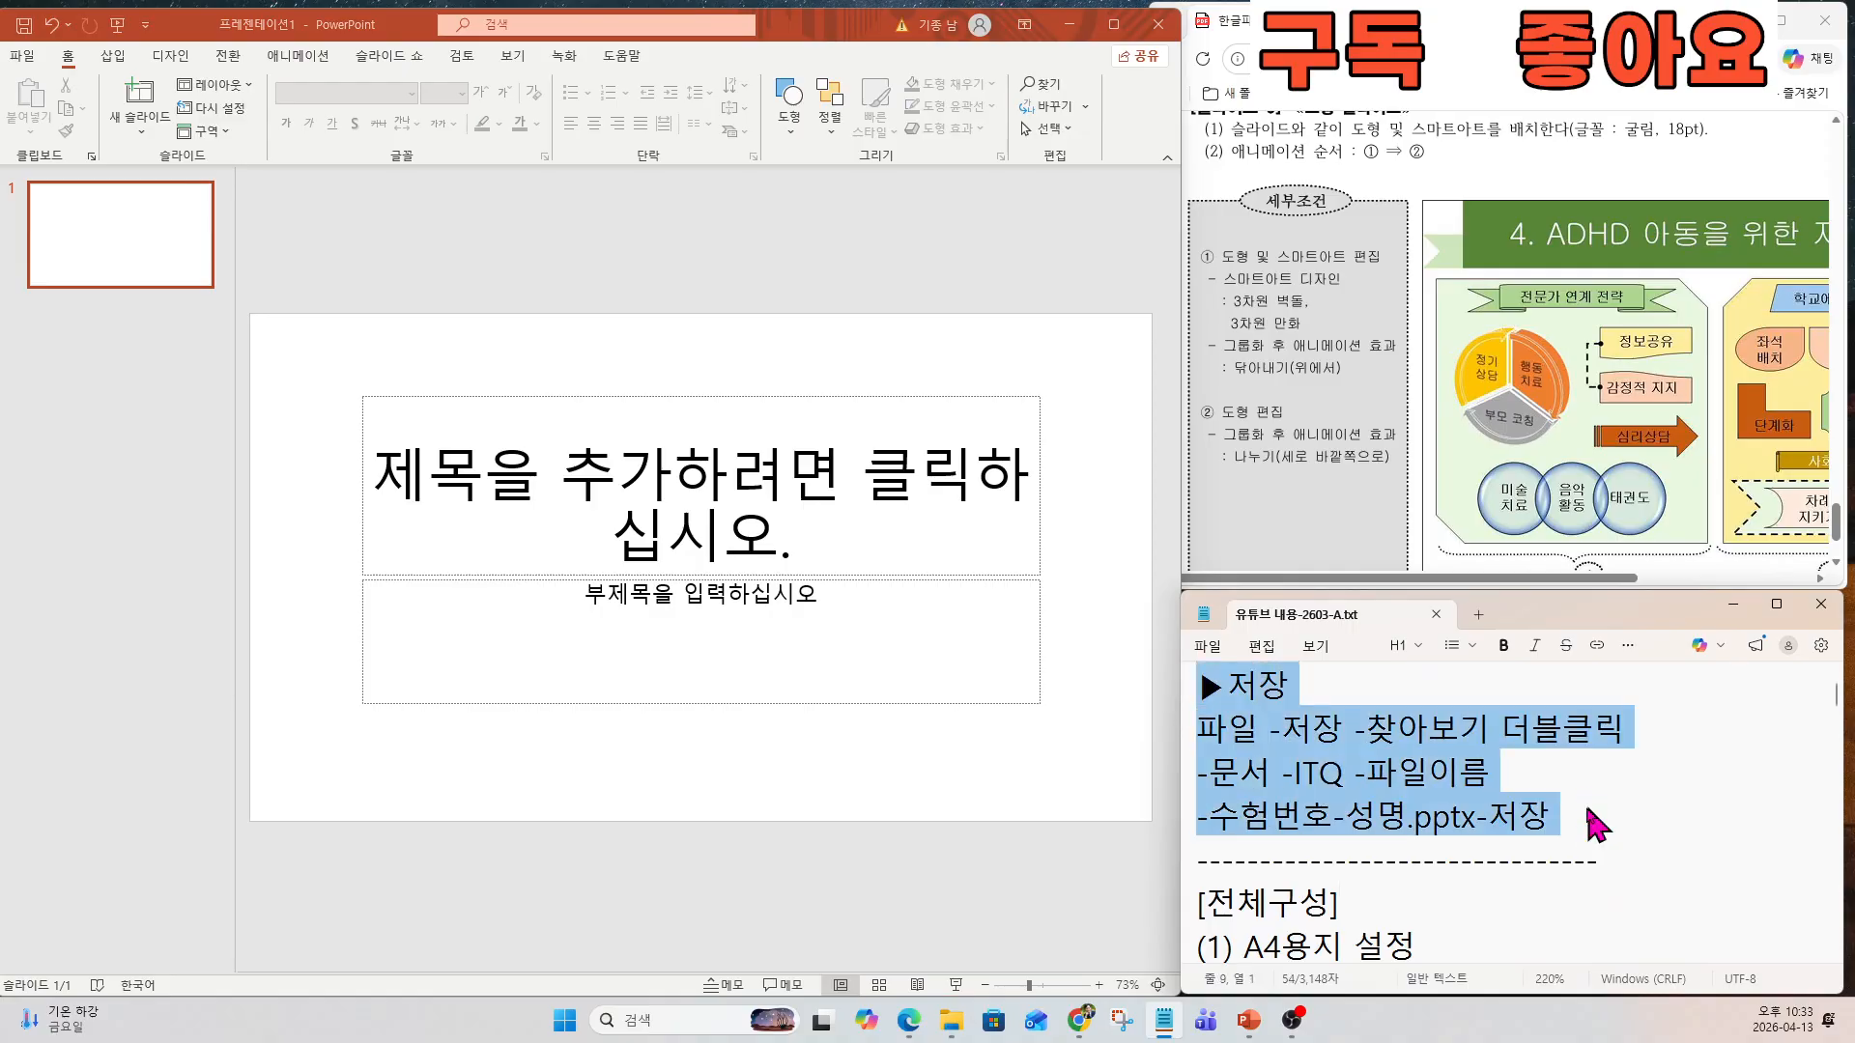
Highlight the file-name rule “수험번호-성명” in the candidate instructions on the exam sheet's first page.
click(21, 55)
scroll(1469, 447, up, 5)
scroll(1460, 431, up, 20)
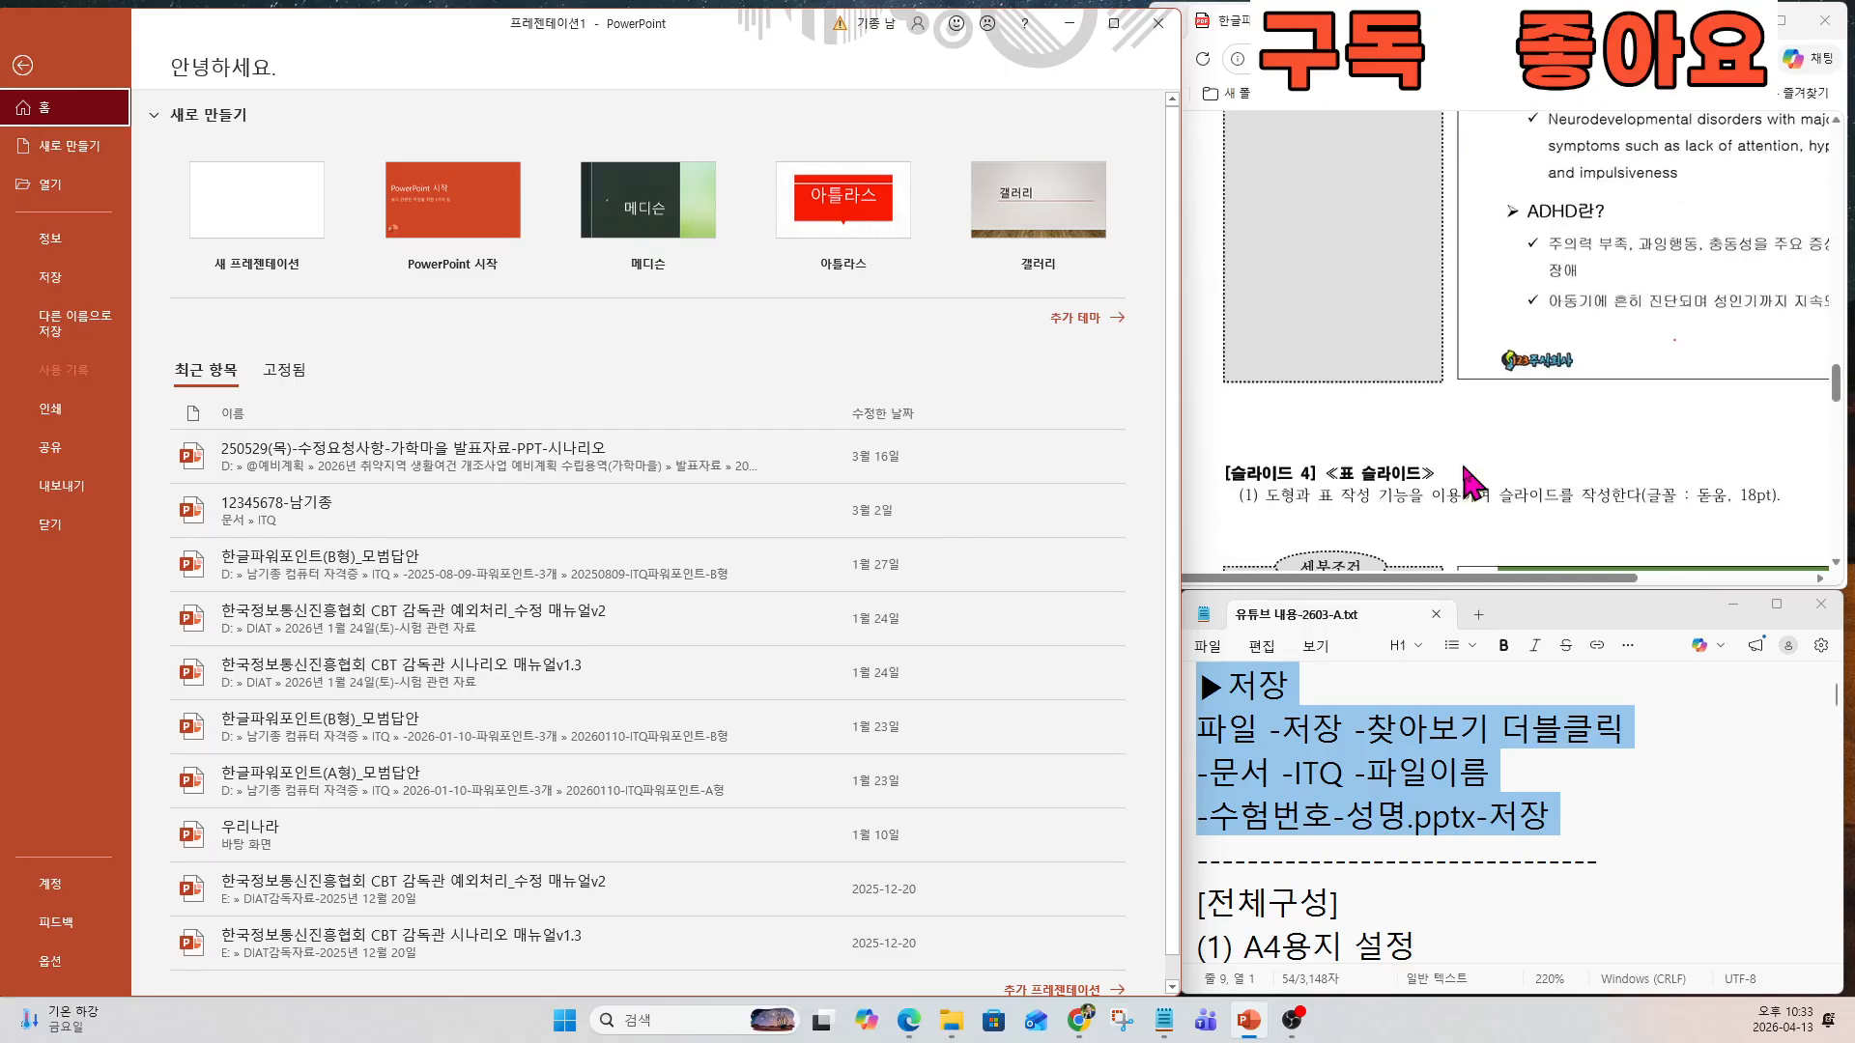
scroll(1457, 475, down, 5)
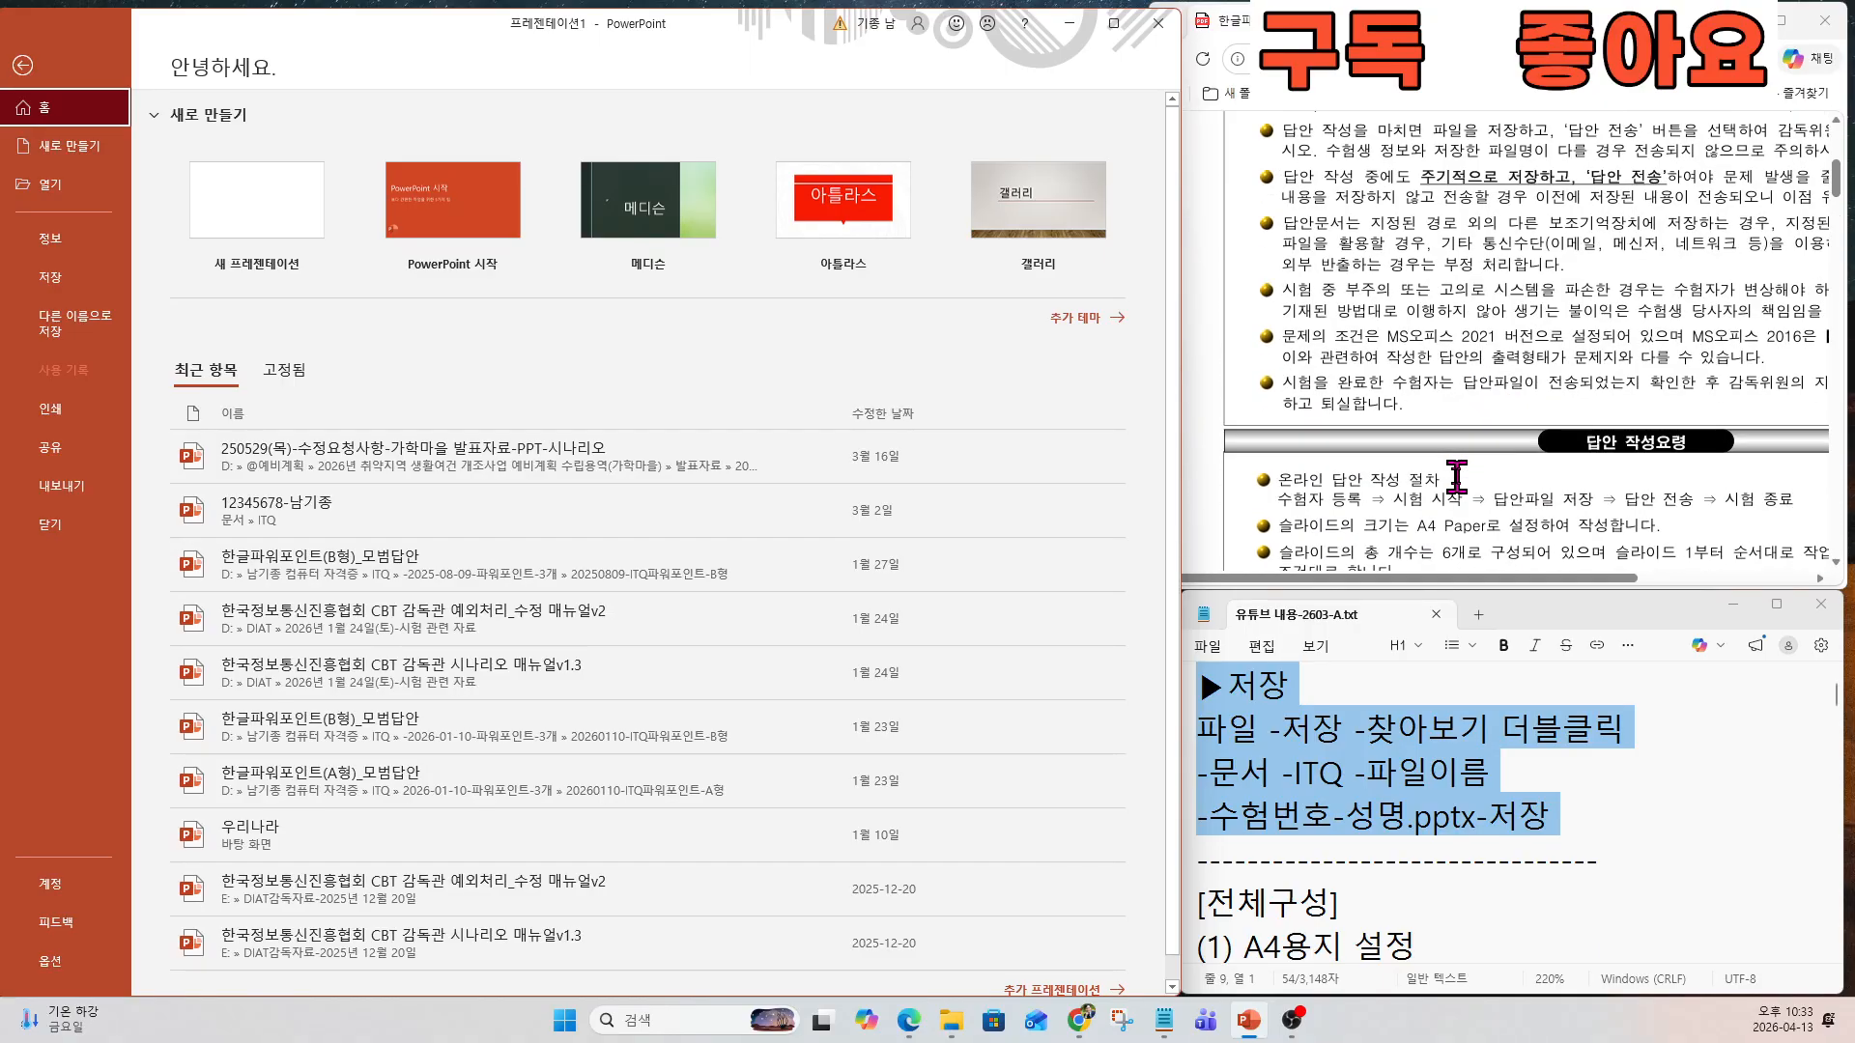
scroll(1444, 444, up, 5)
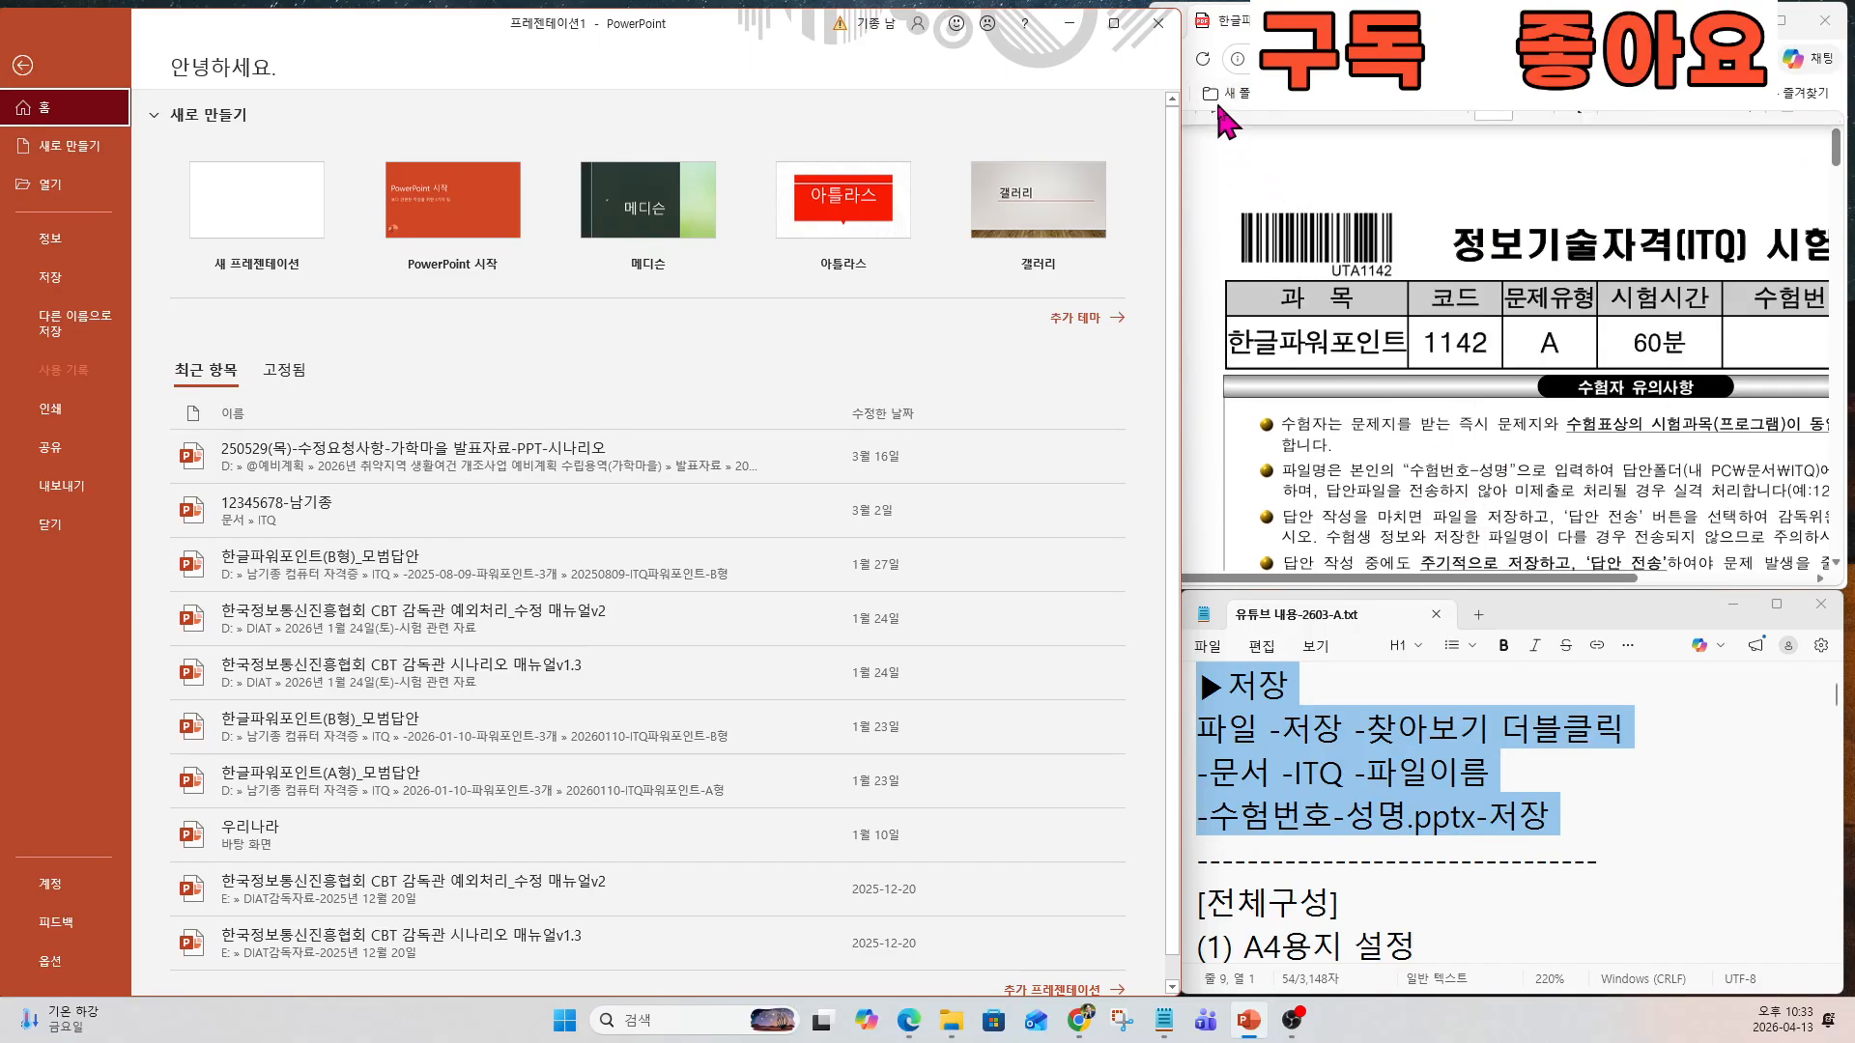
click(1214, 113)
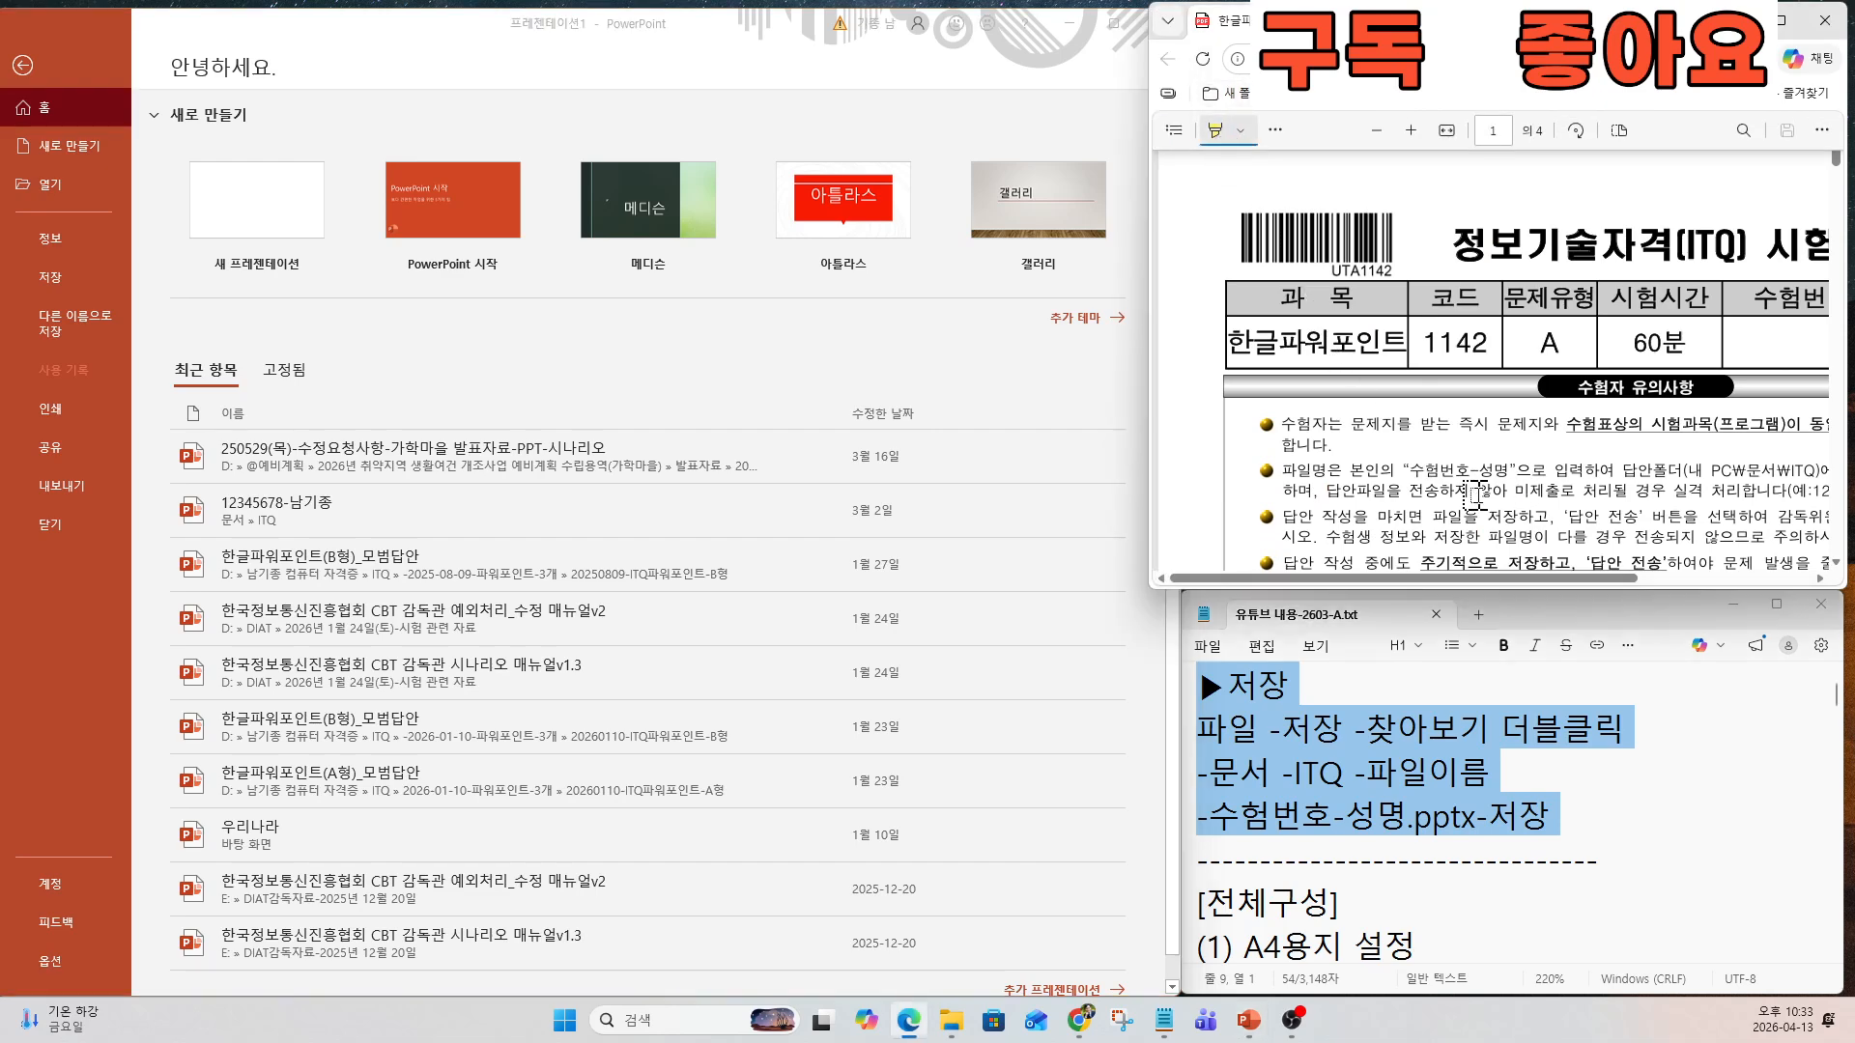
scroll(1475, 497, up, 2)
drag(1365, 461, 1523, 467)
scroll(1524, 467, up, 1)
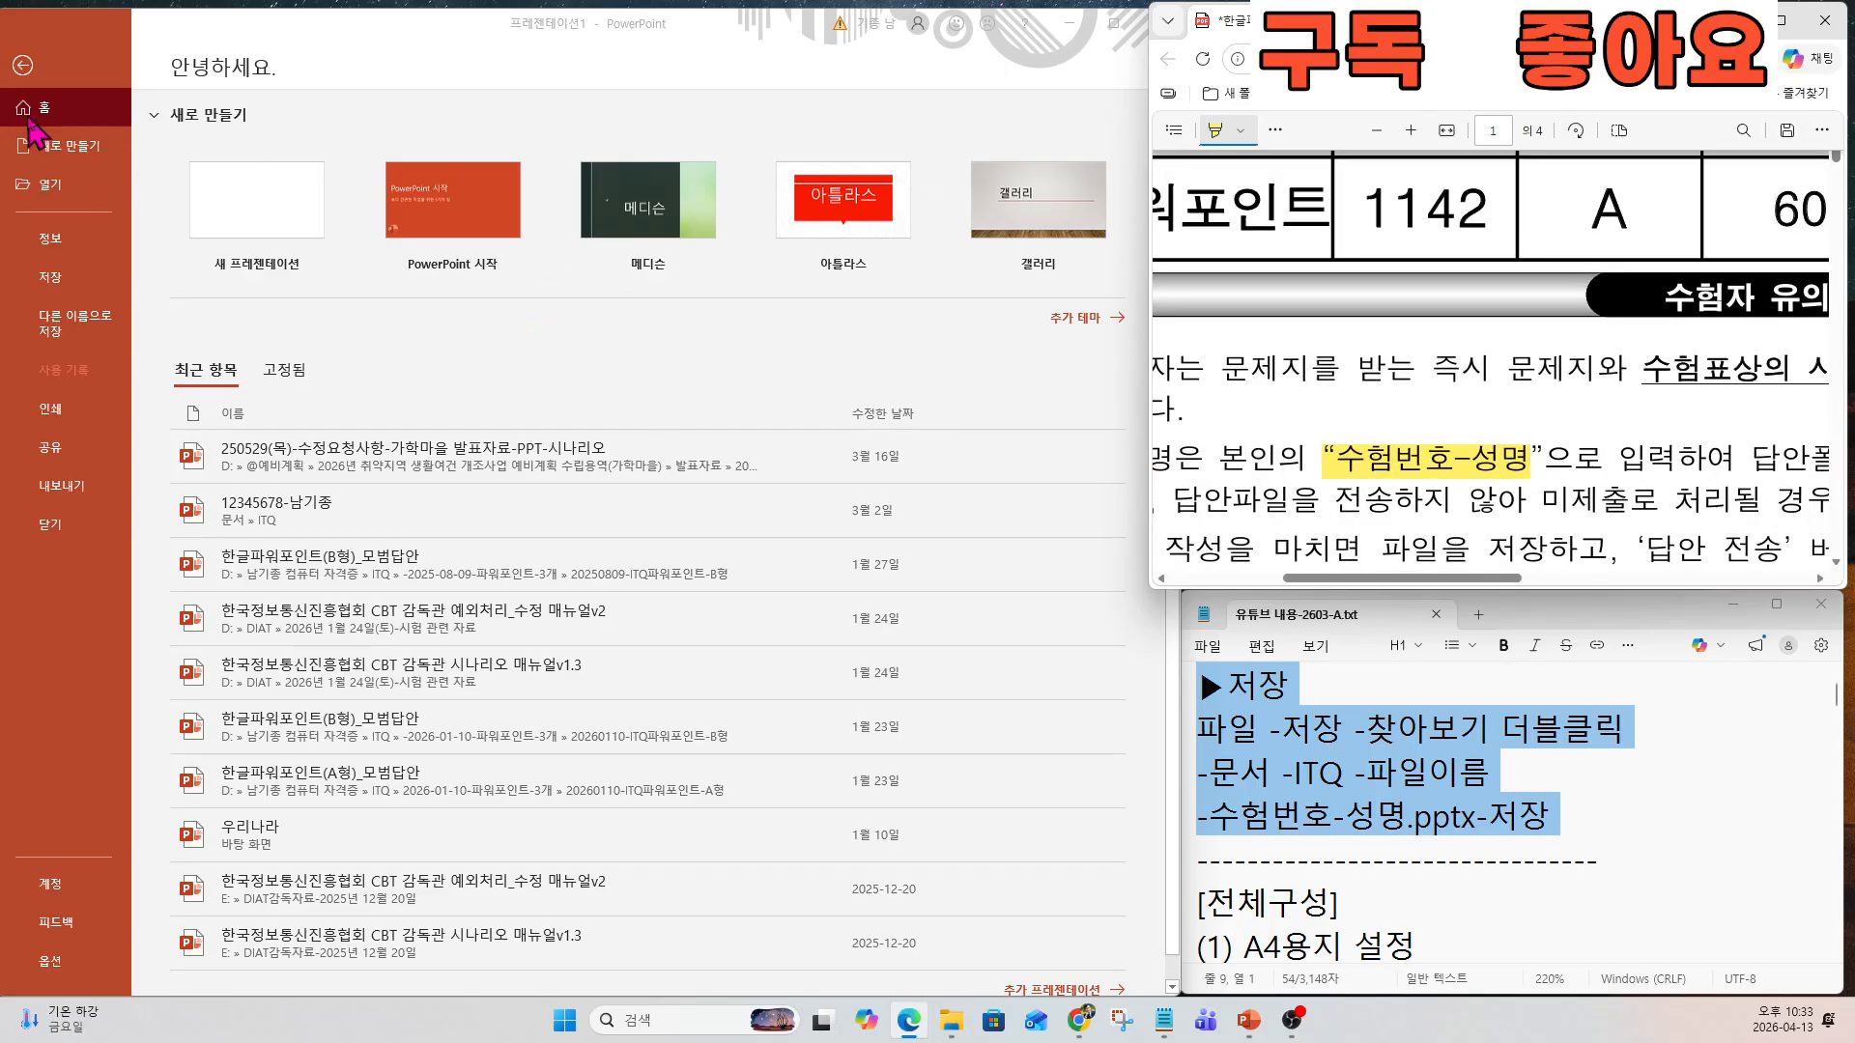
click(23, 66)
click(23, 66)
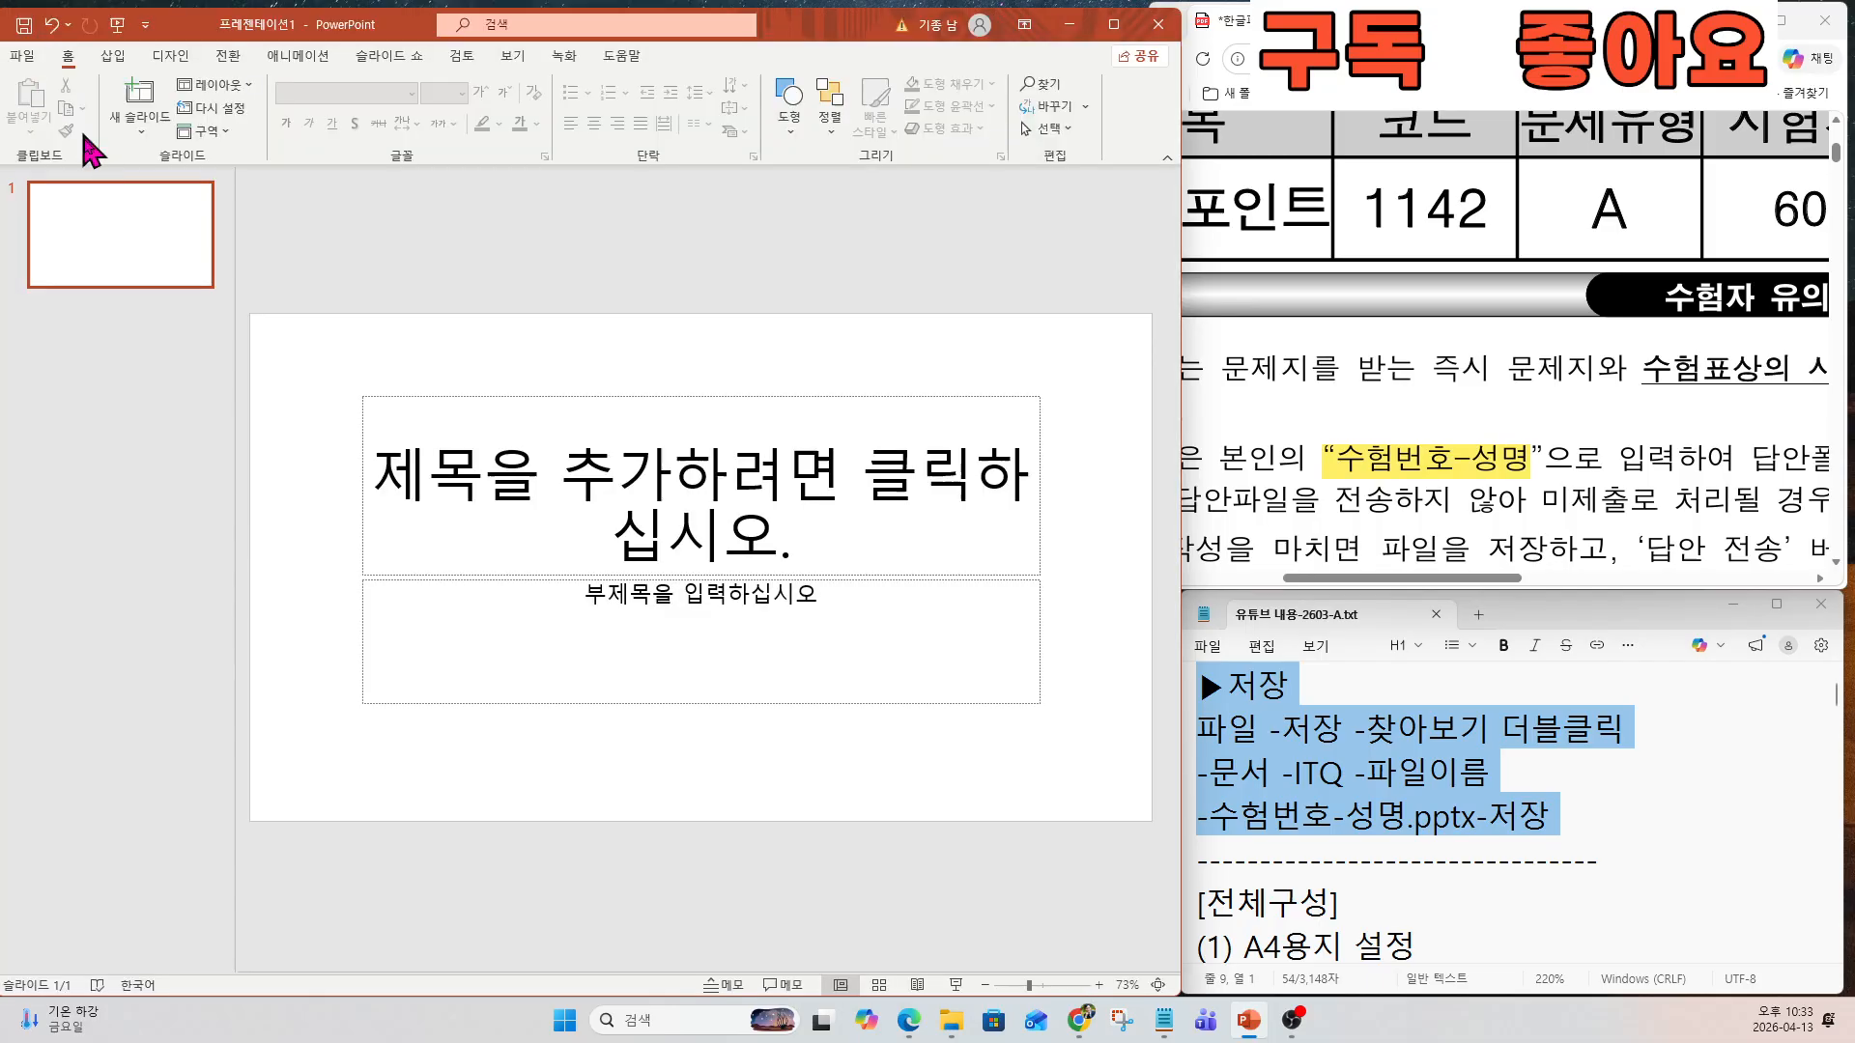
Save the presentation in the ITQ folder under Documents, using the candidate's exam number and name as the file name.
click(22, 58)
click(54, 280)
click(246, 410)
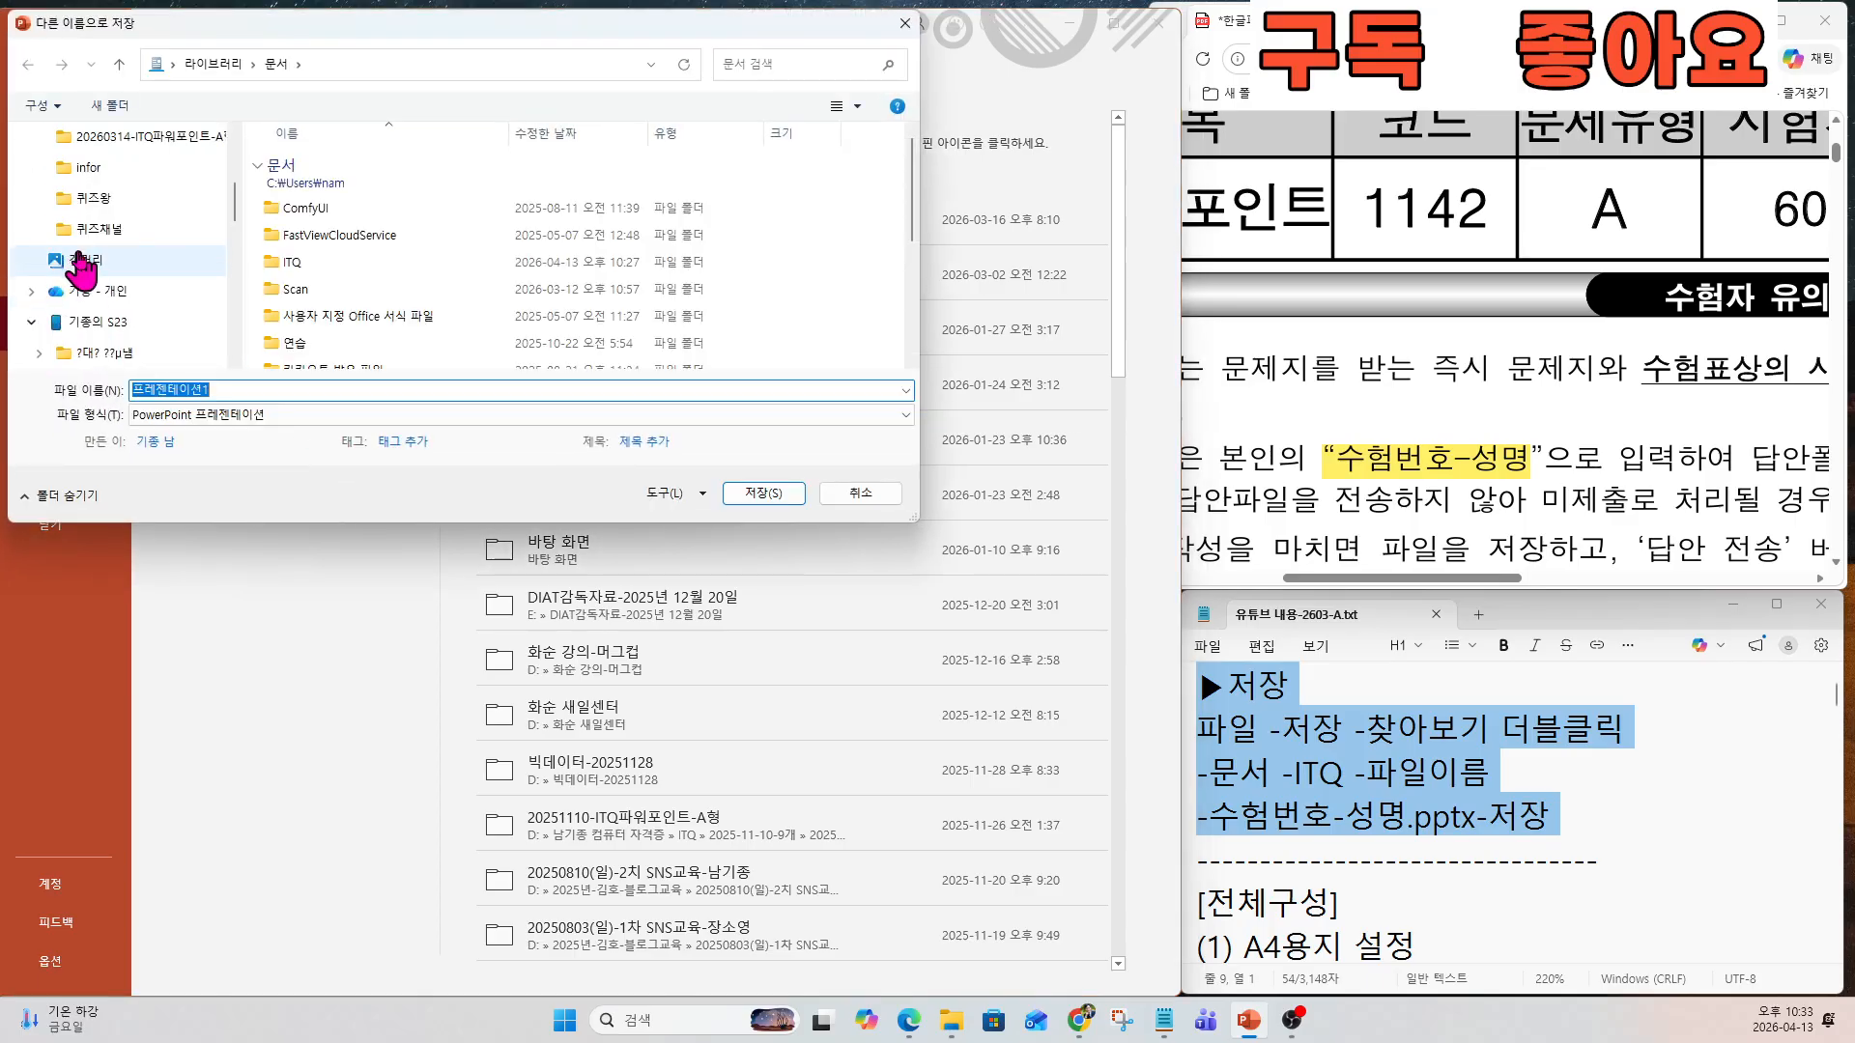
scroll(82, 269, up, 5)
click(89, 265)
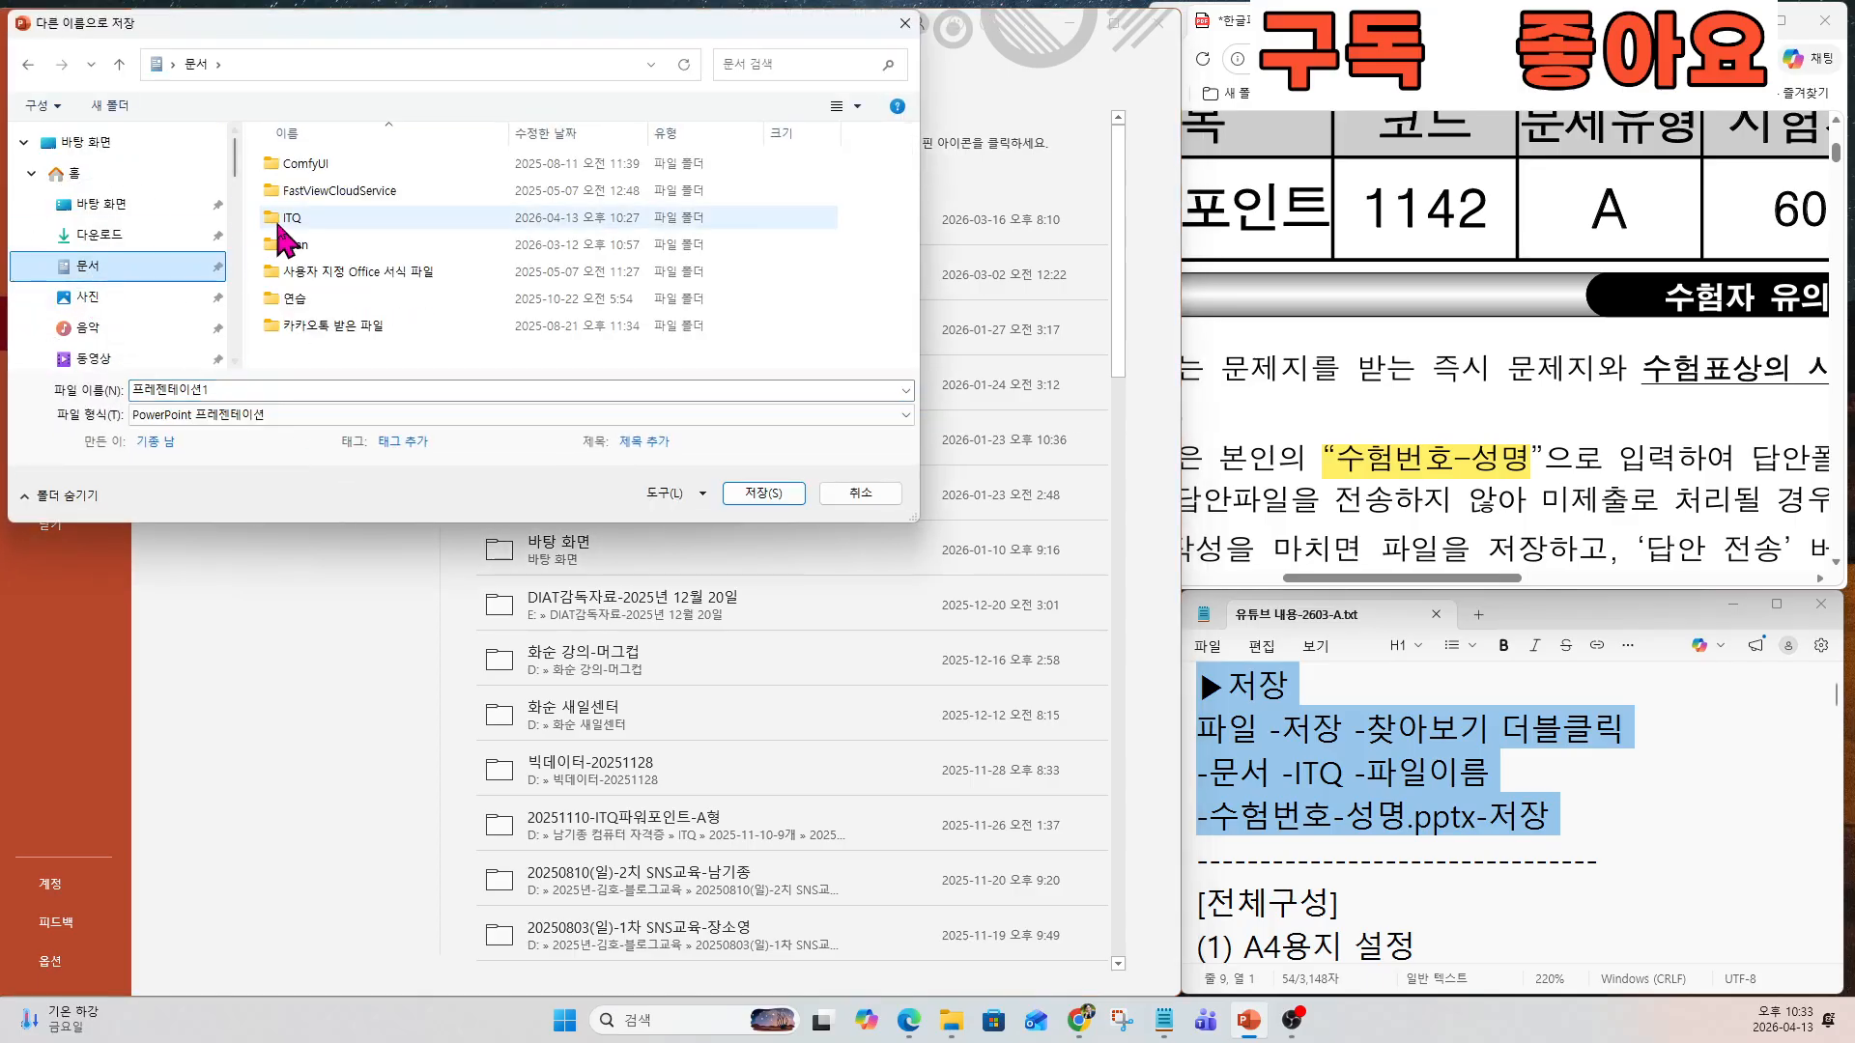
double_click(282, 221)
click(227, 390)
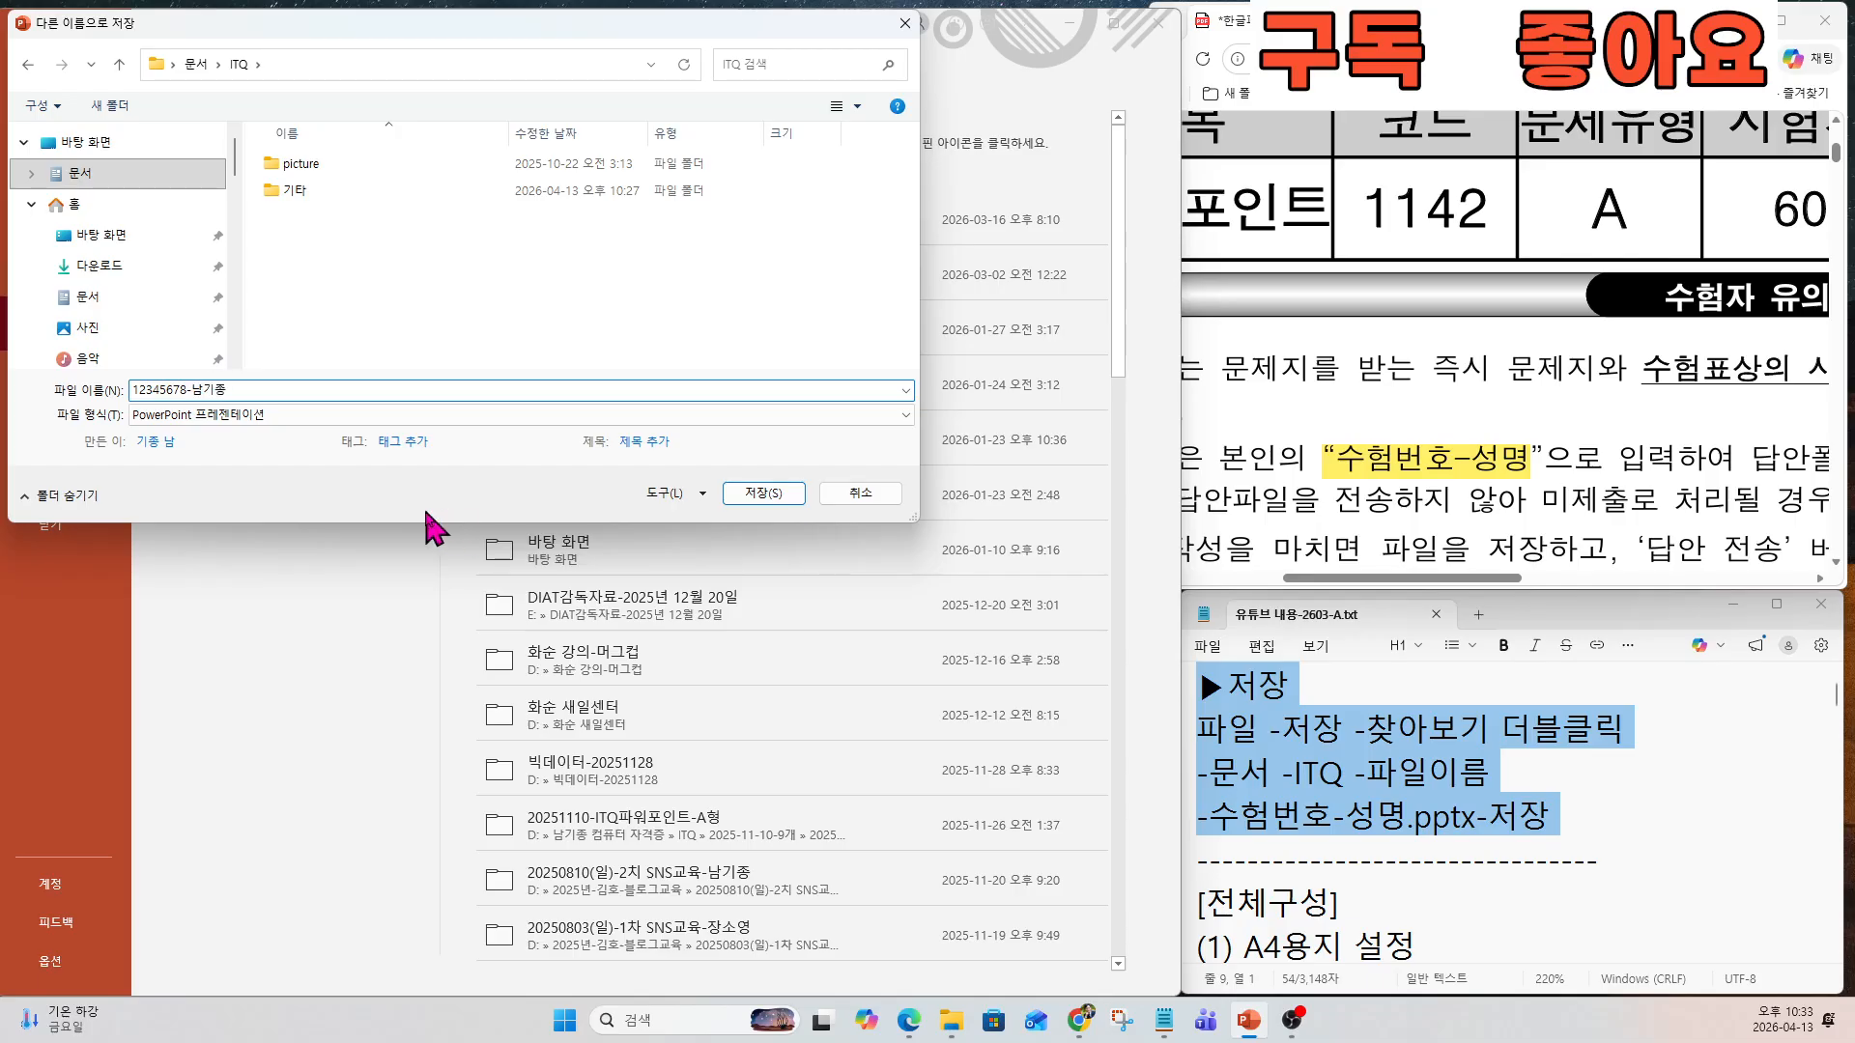
click(751, 495)
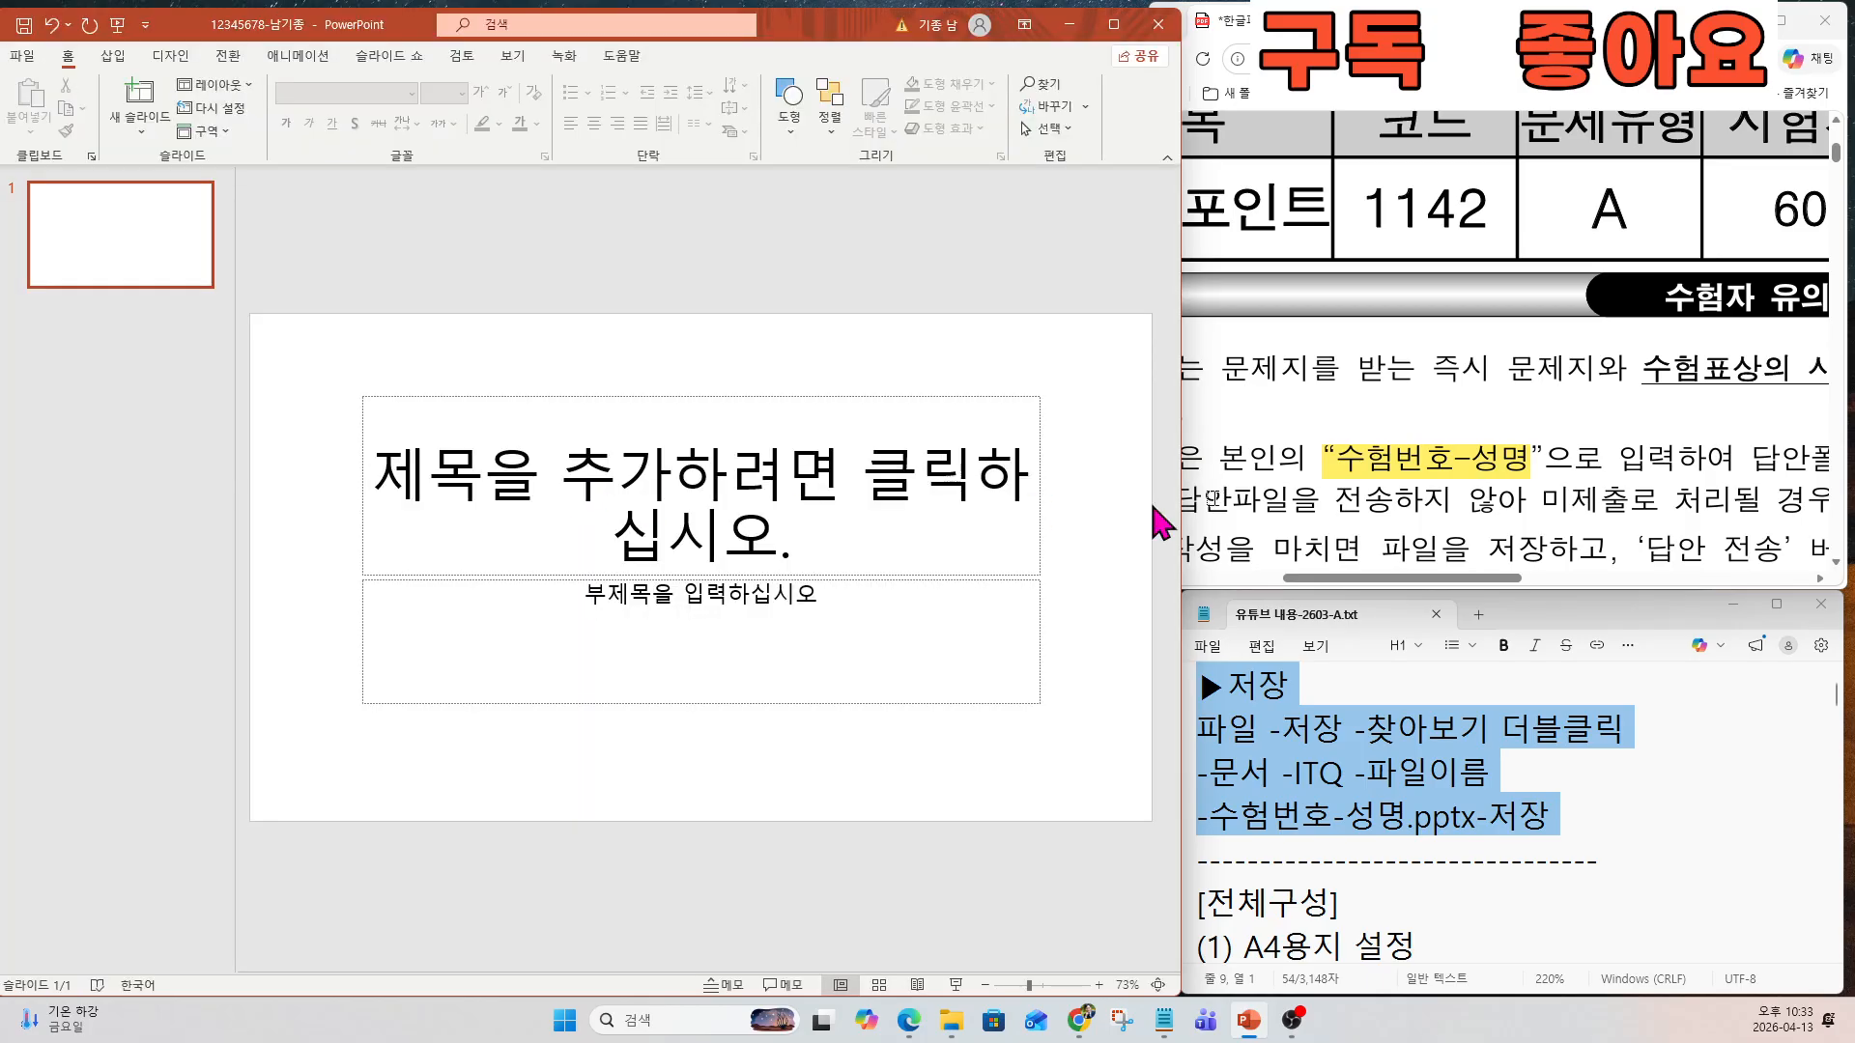
Highlight the phrase 슬라이드의 크기는 A4 Paper로 설정 in the exam sheet's answer instructions.
scroll(1362, 502, down, 10)
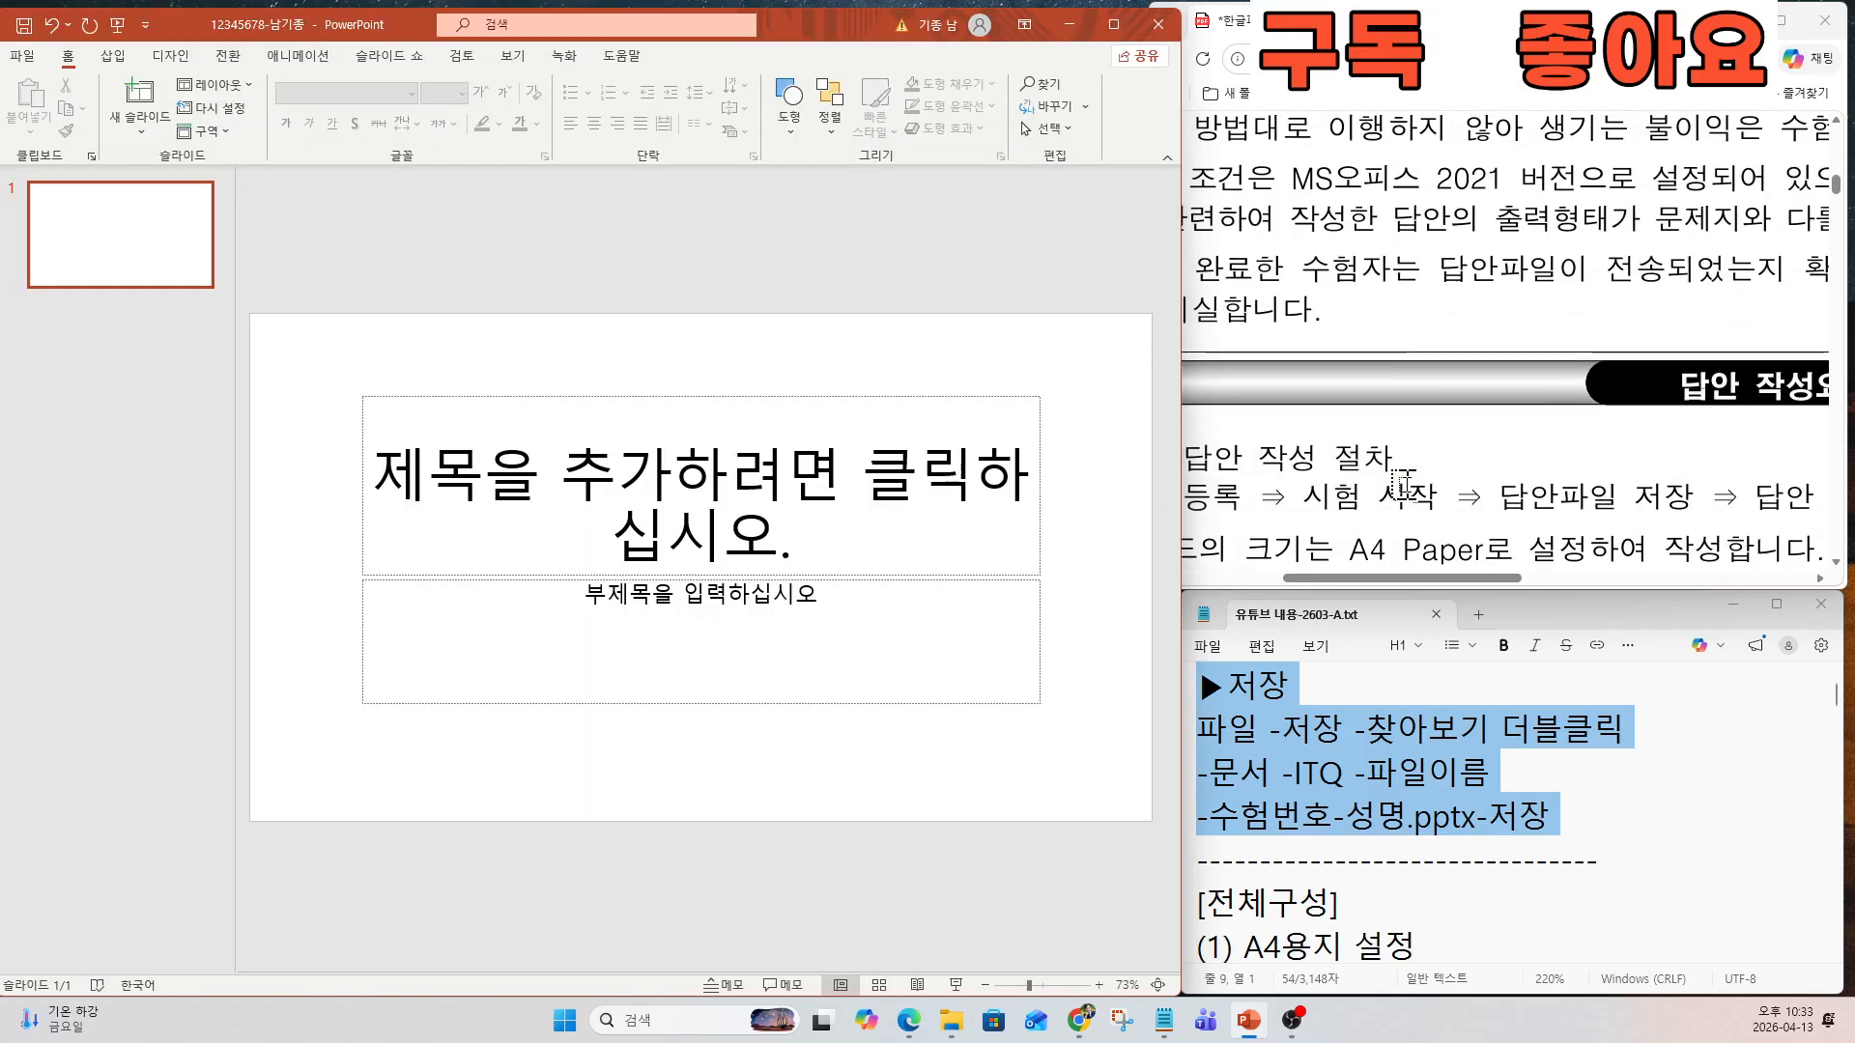
scroll(1402, 480, down, 3)
drag(1438, 578, 1408, 577)
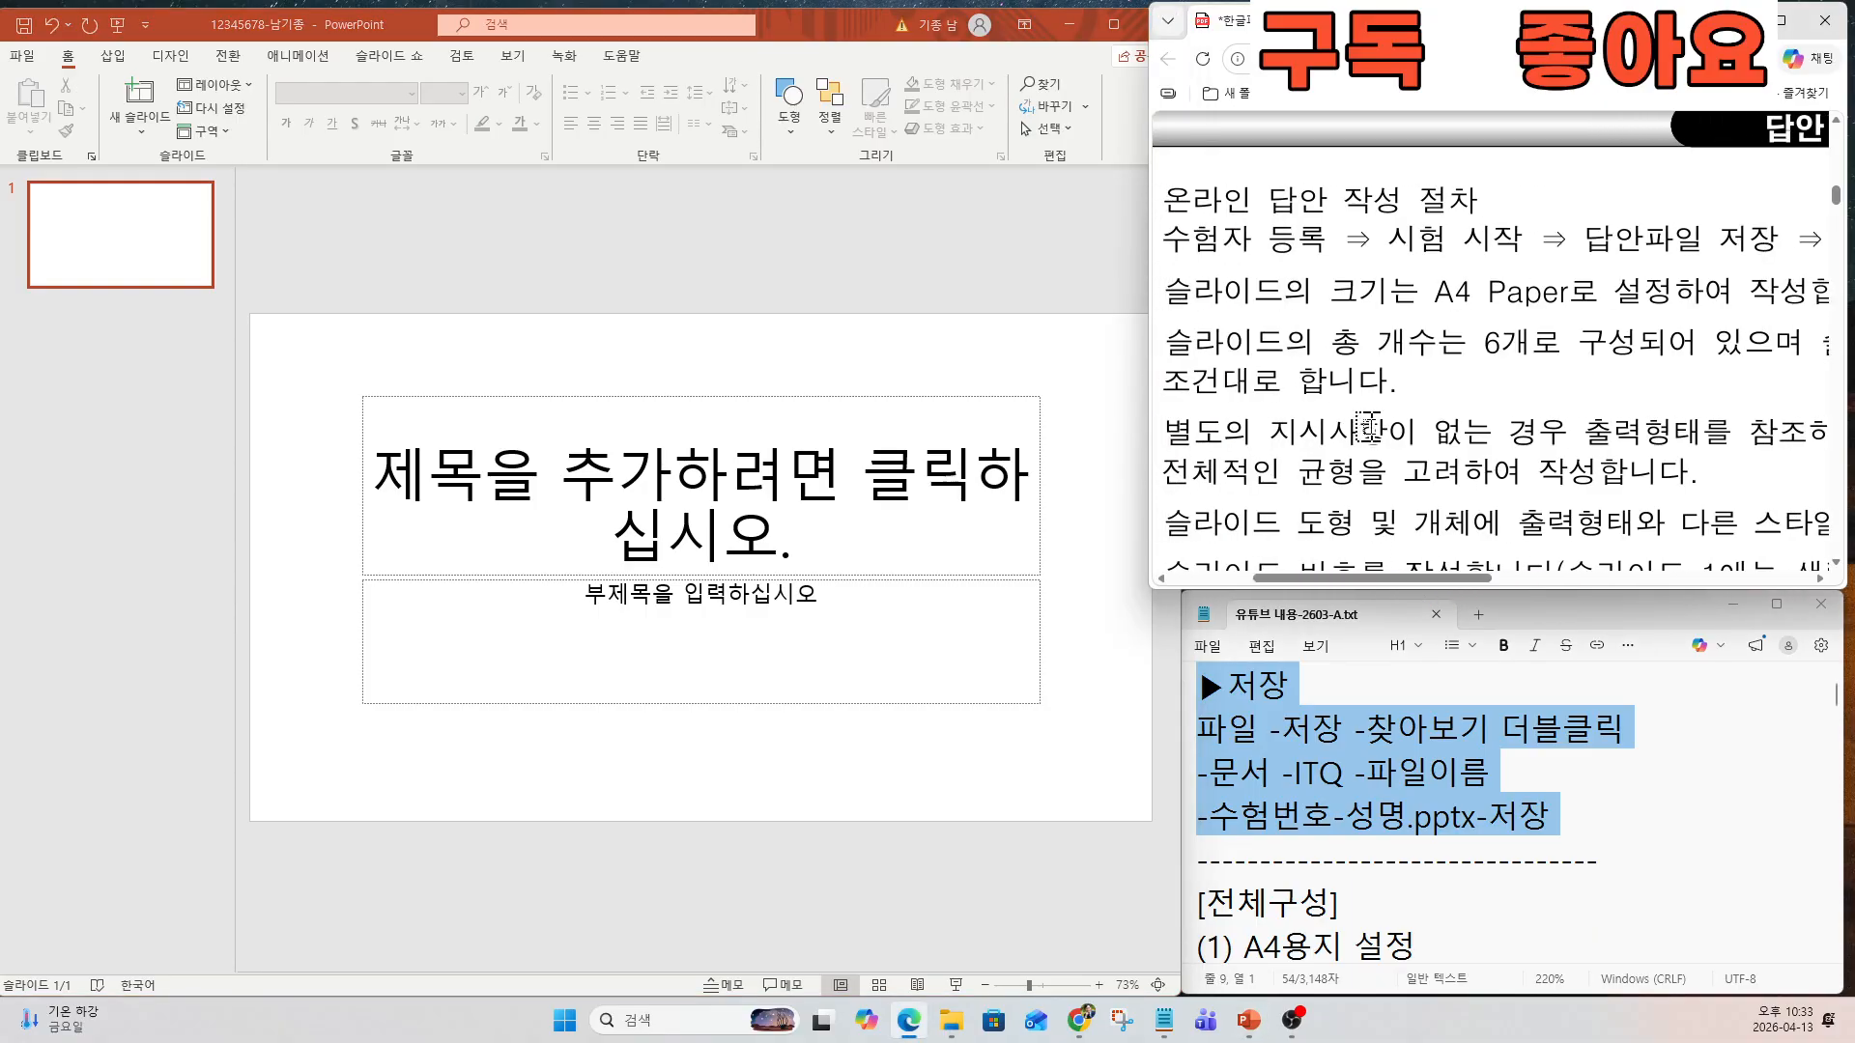
drag(1175, 297, 1640, 296)
Find the [전체구성] section in the notes and select the (1) A4용지 설정 instructions for reading.
click(1347, 816)
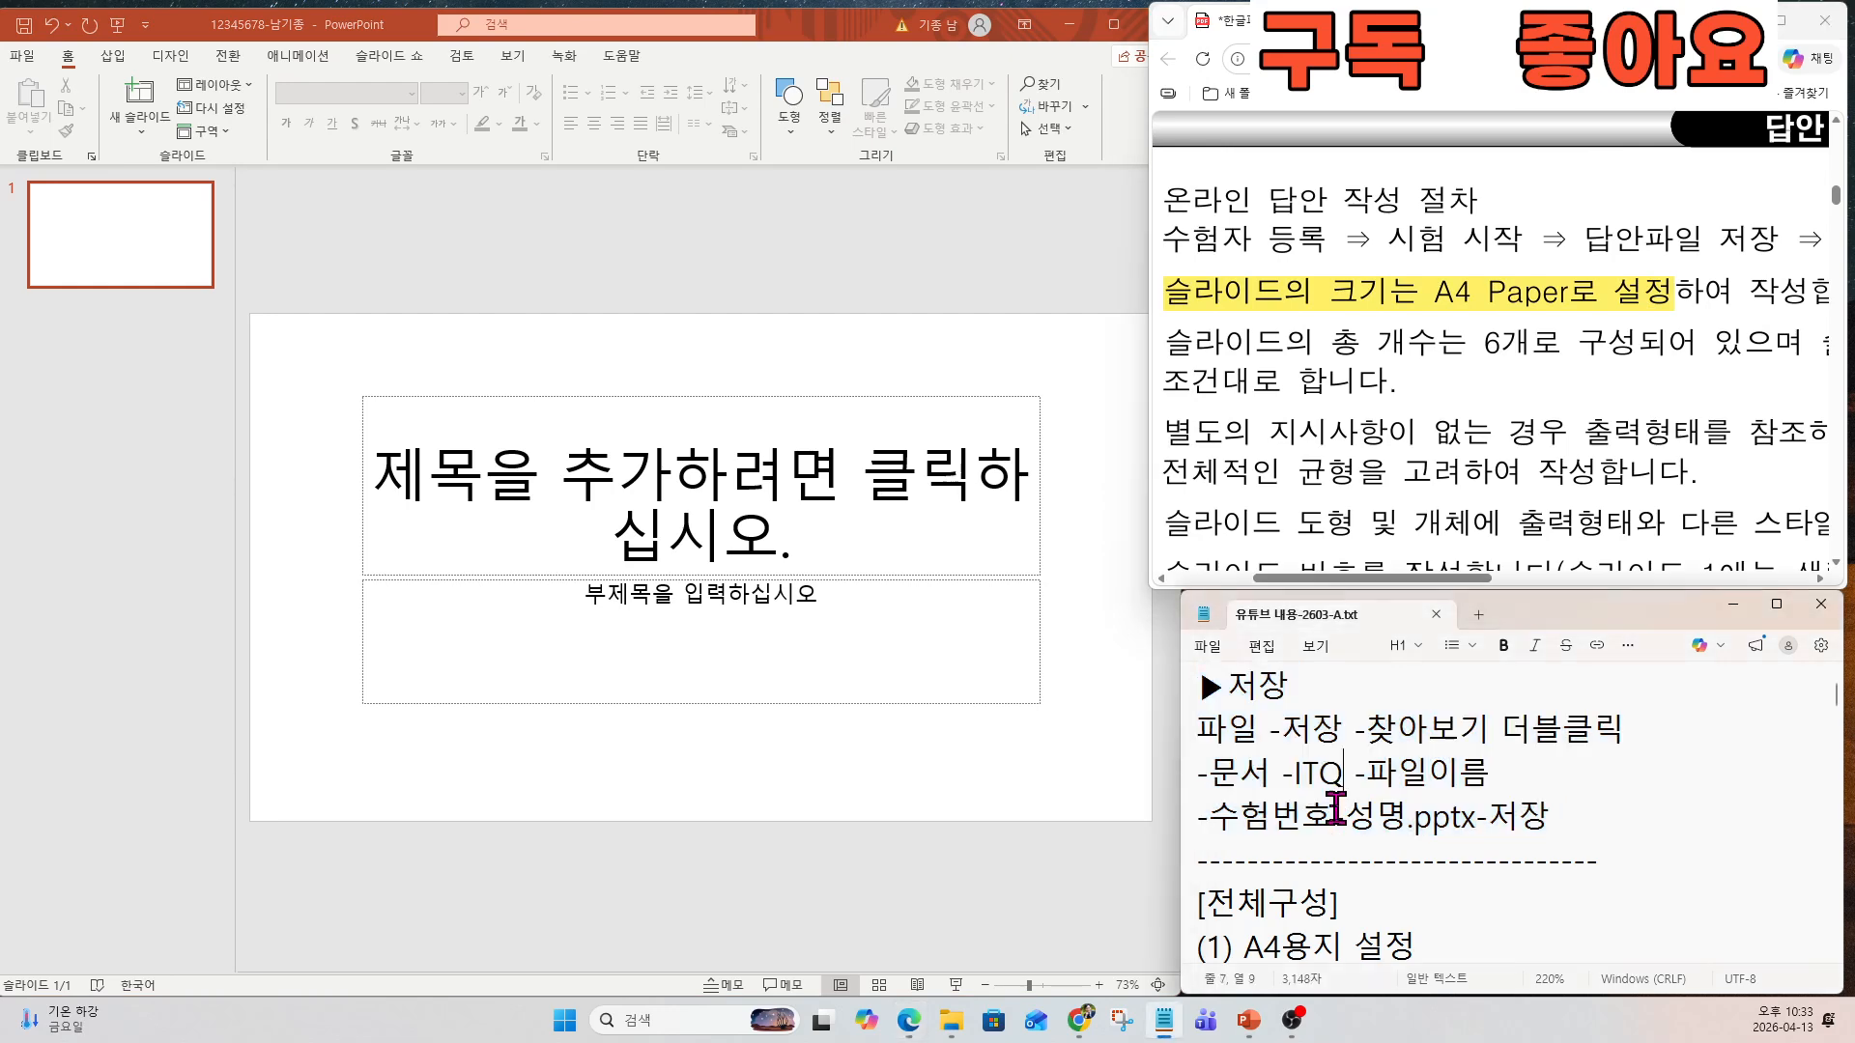
key(Down)
key(Down)
key(Down)
key(Down)
key(Down)
scroll(1334, 826, down, 2)
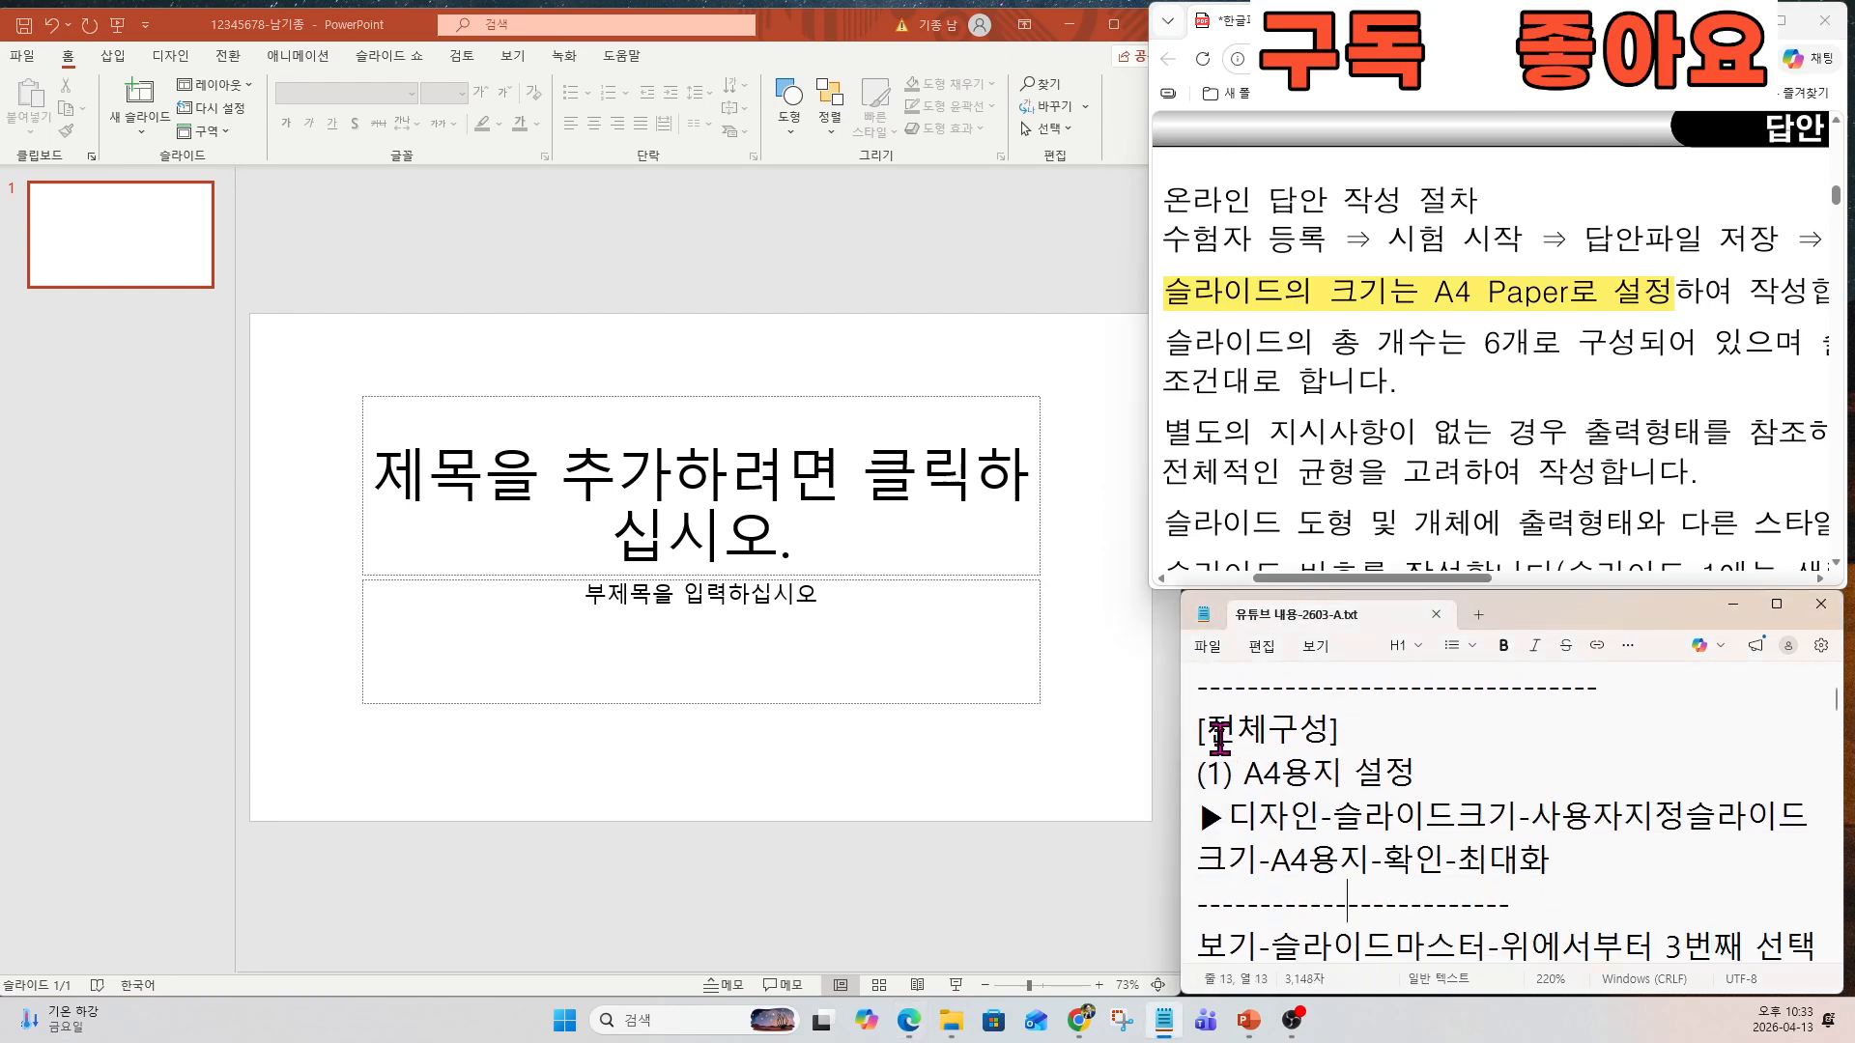
drag(1198, 684, 1546, 816)
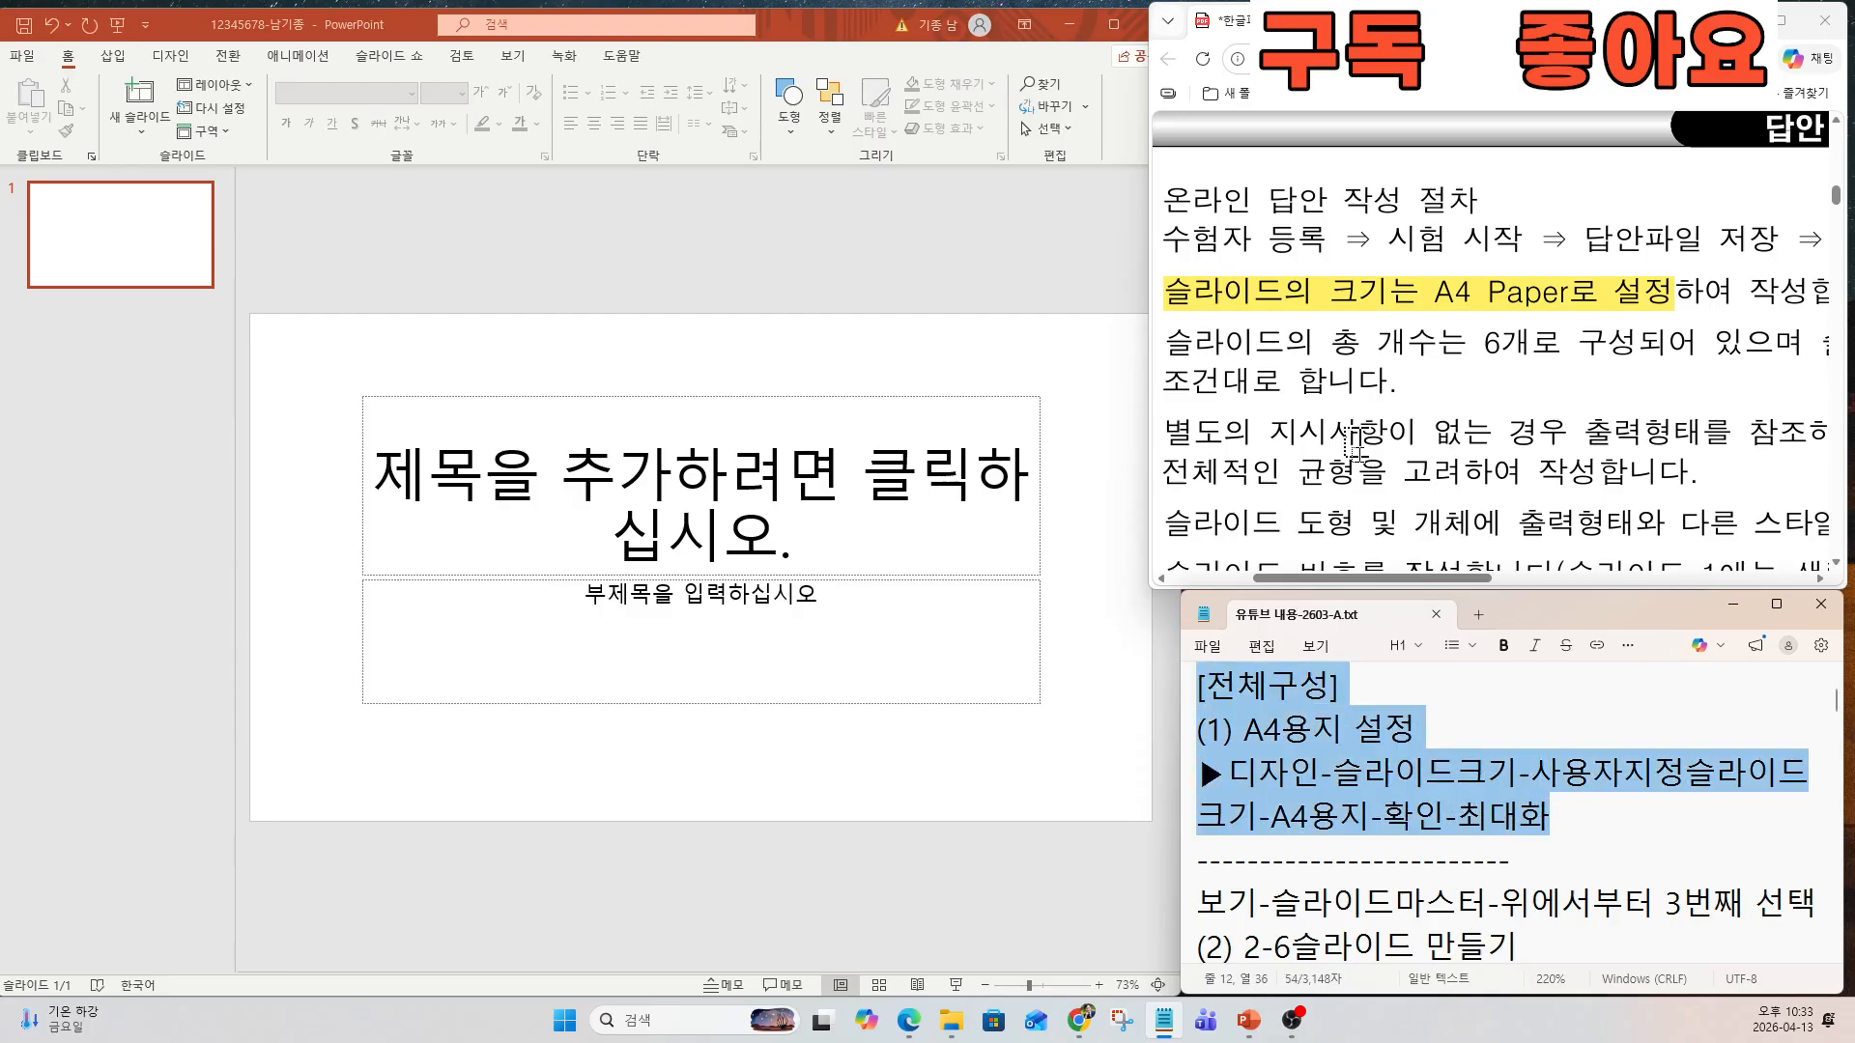
Highlight (1) 슬라이드 크기 및 순서 and 크기를 A4 용지 in the exam sheet's 전체구성 section.
scroll(1355, 445, down, 10)
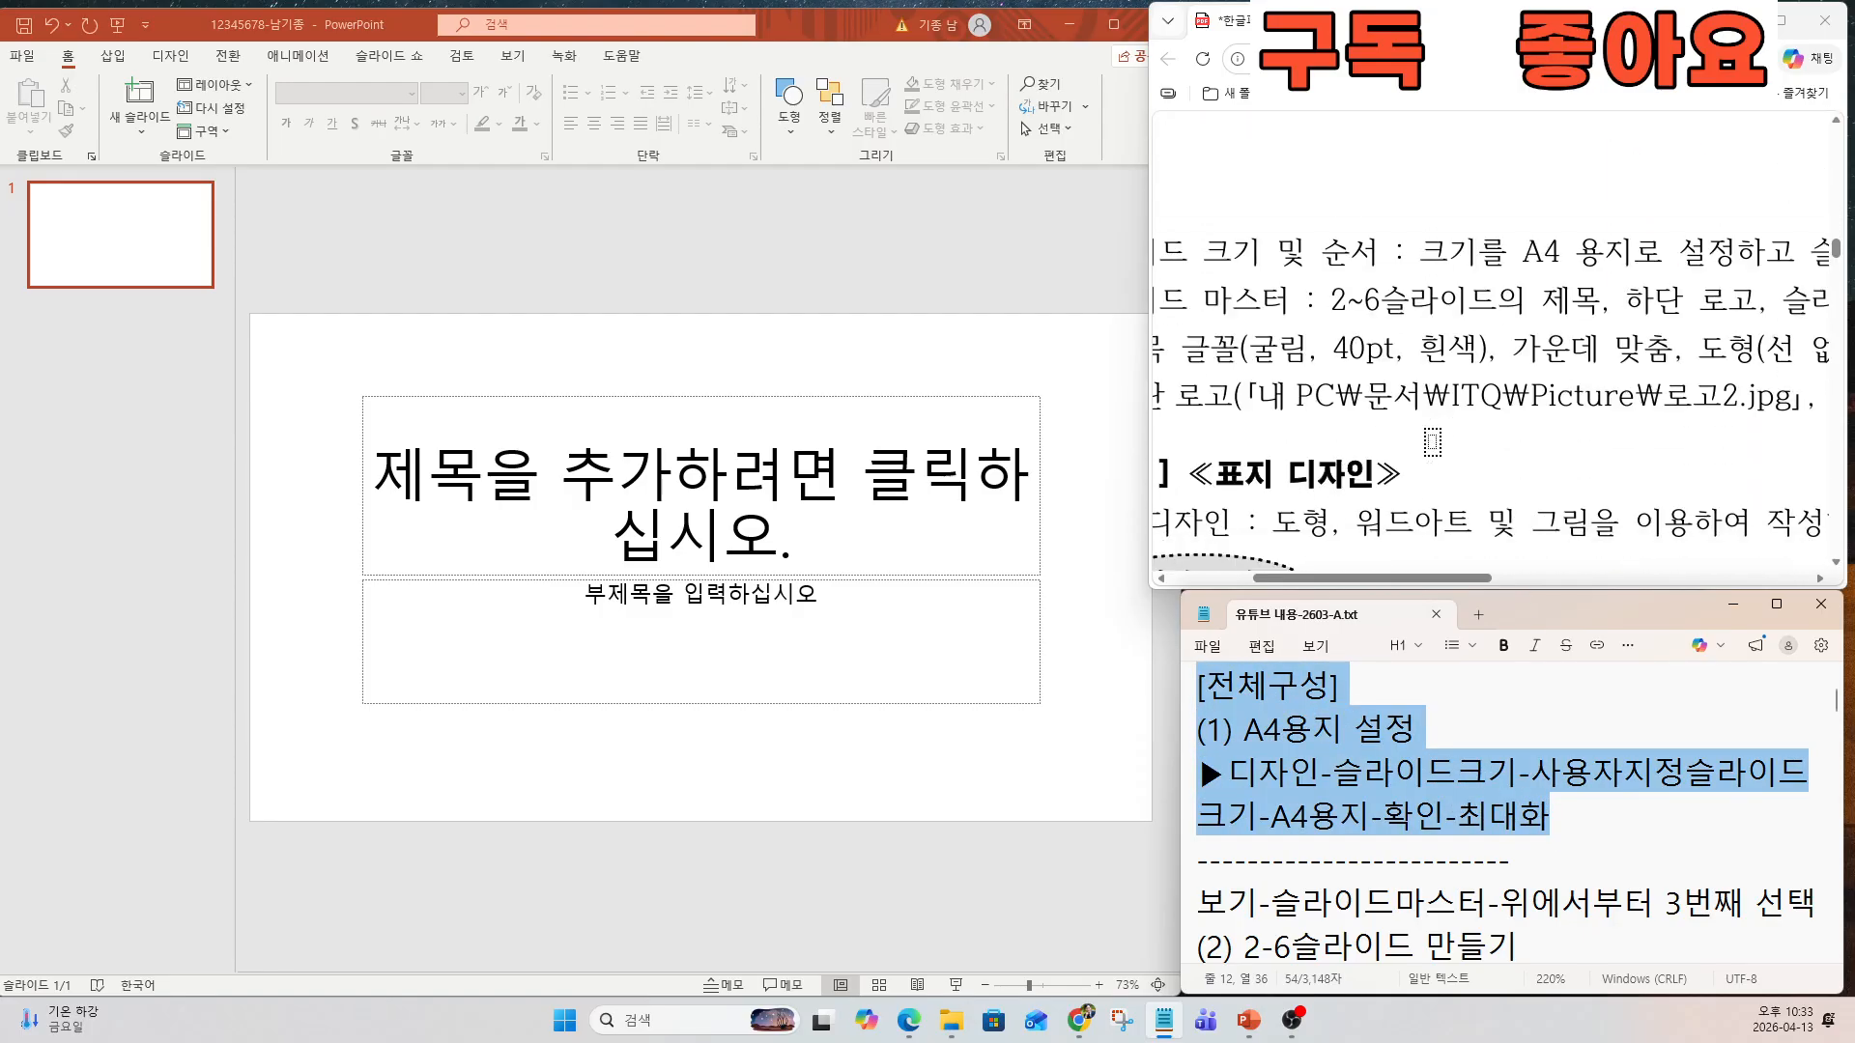
drag(1441, 578, 1391, 578)
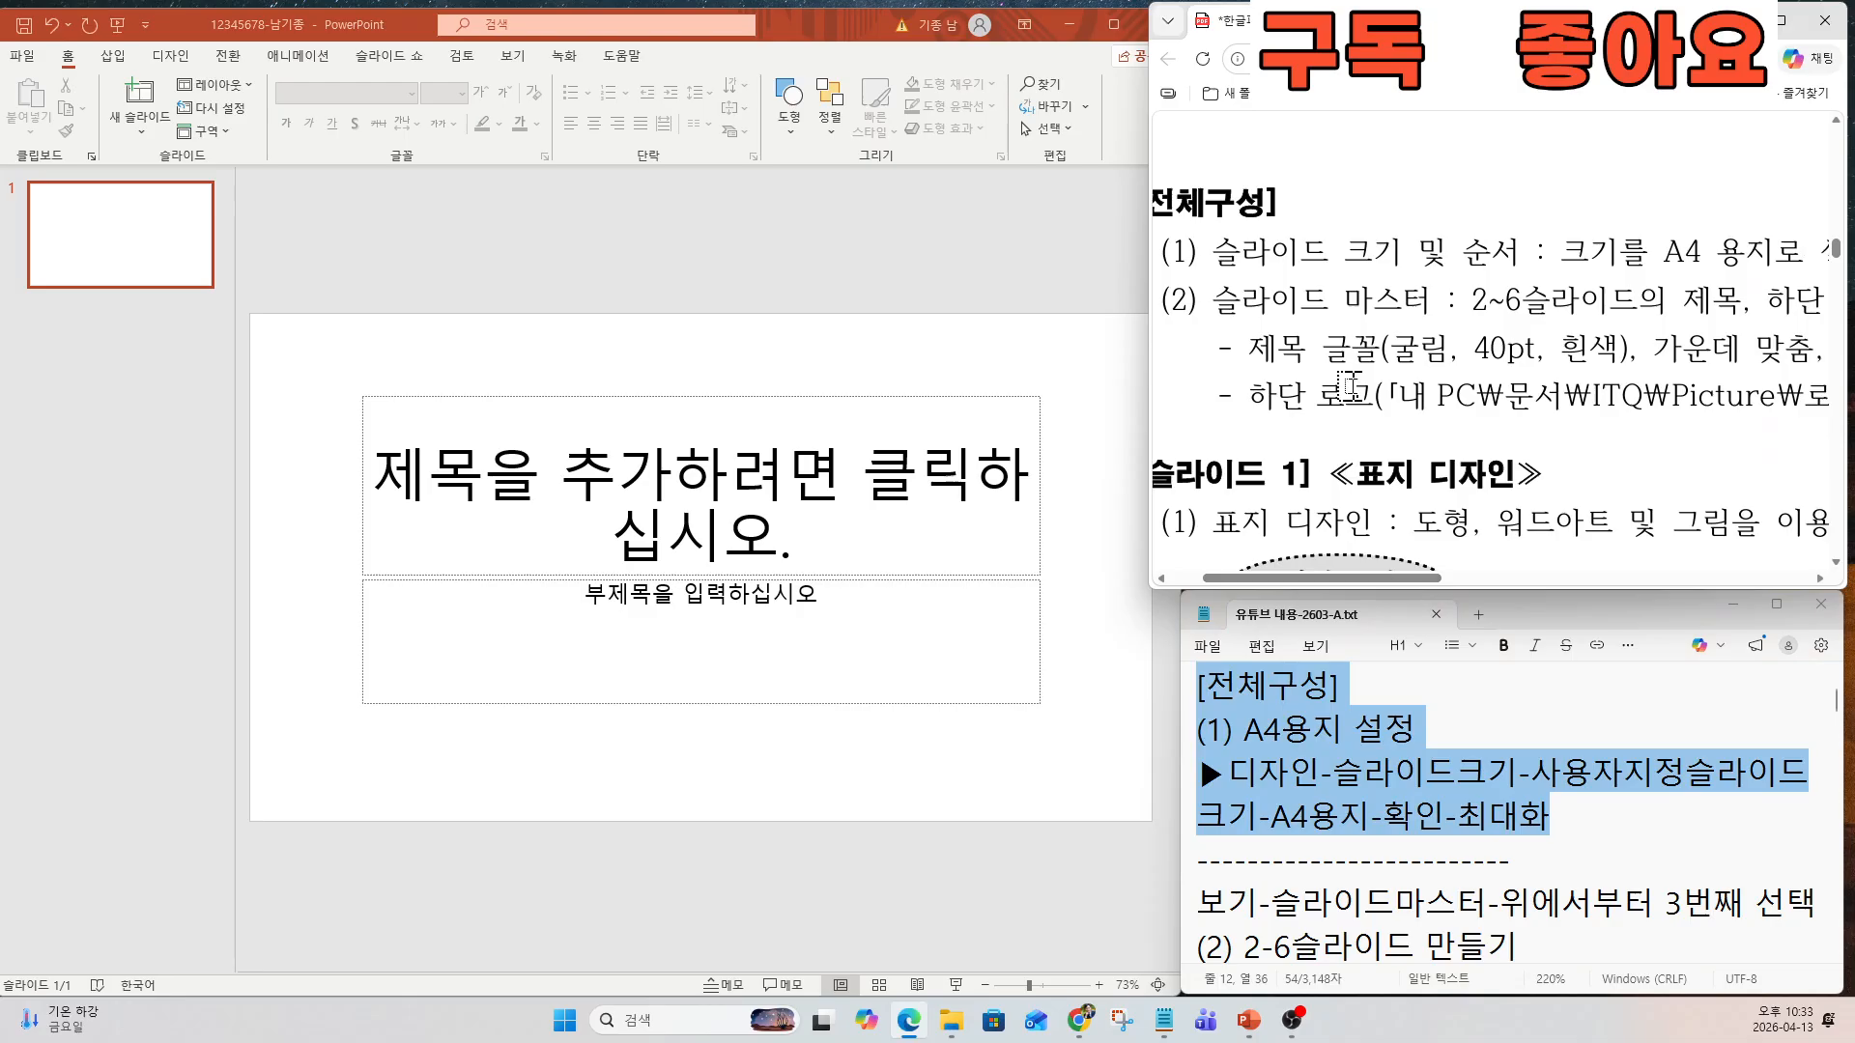
drag(1166, 256, 1760, 253)
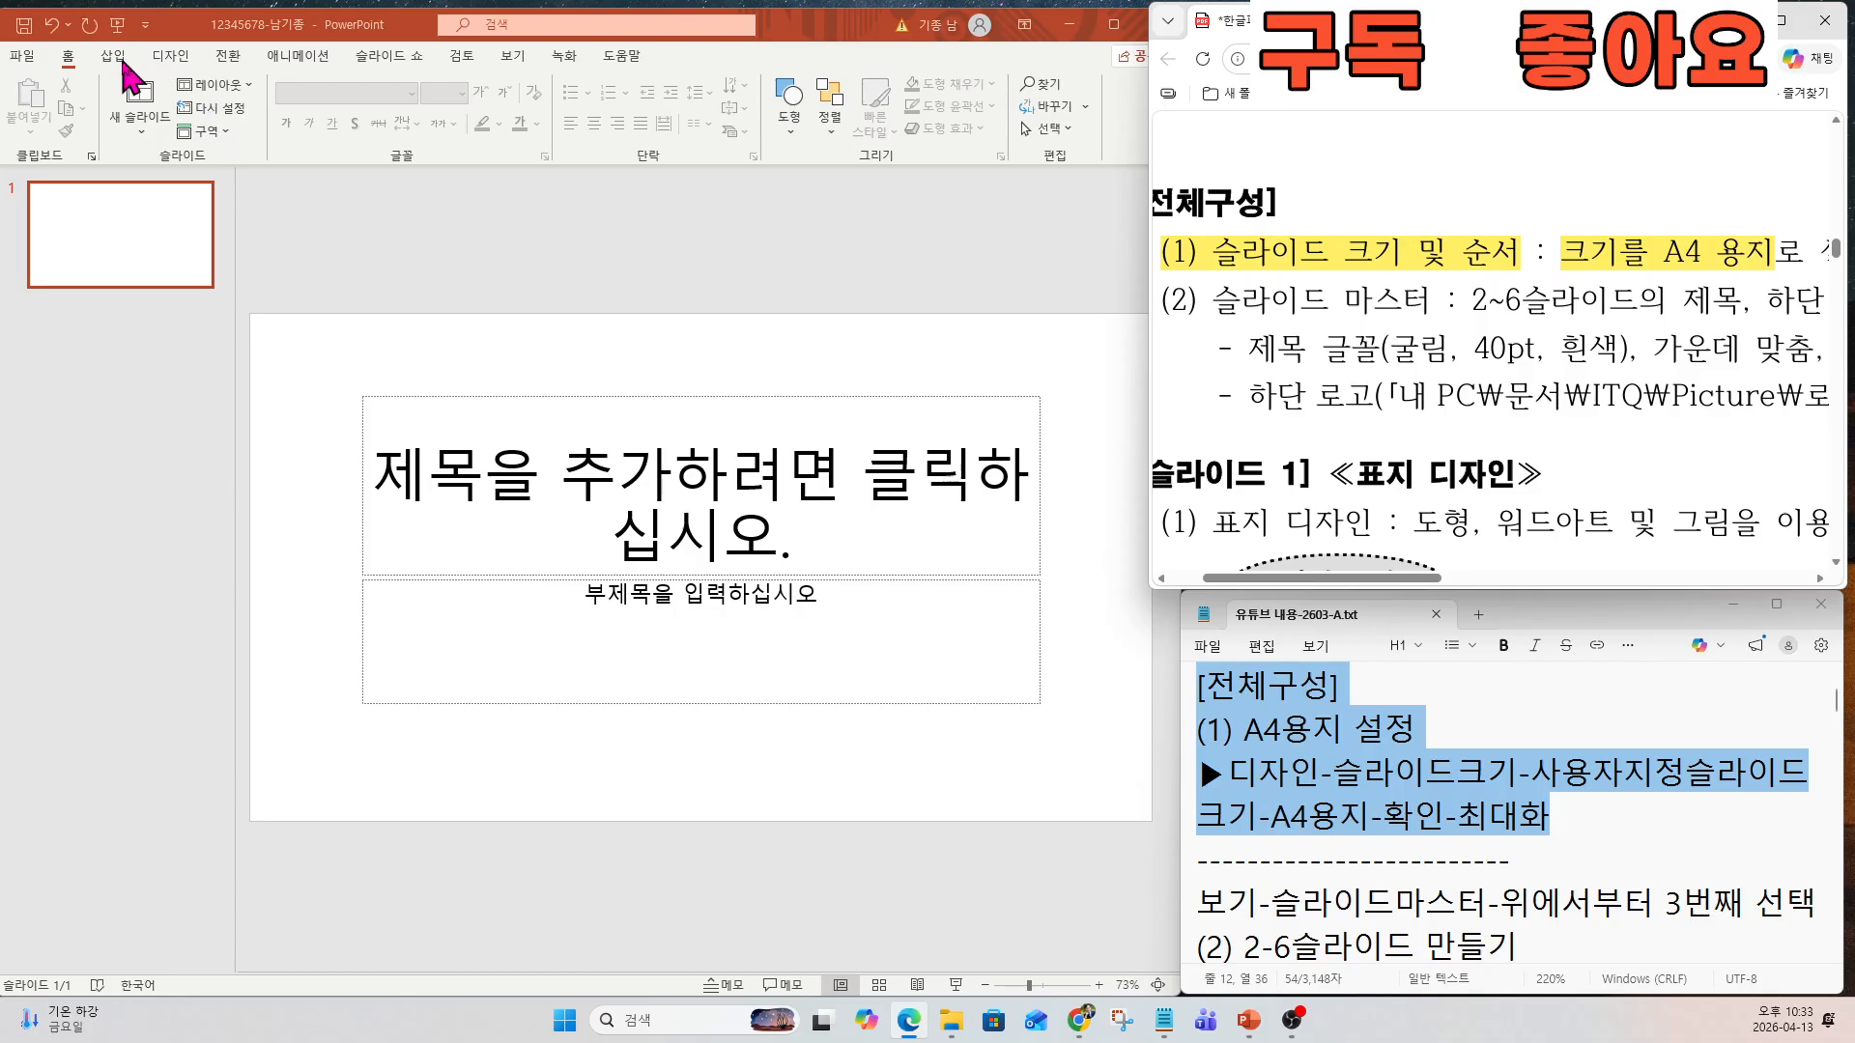
Set the slide size to A4 용지(210x297mm) and scale the content with the 최대화 option.
click(172, 72)
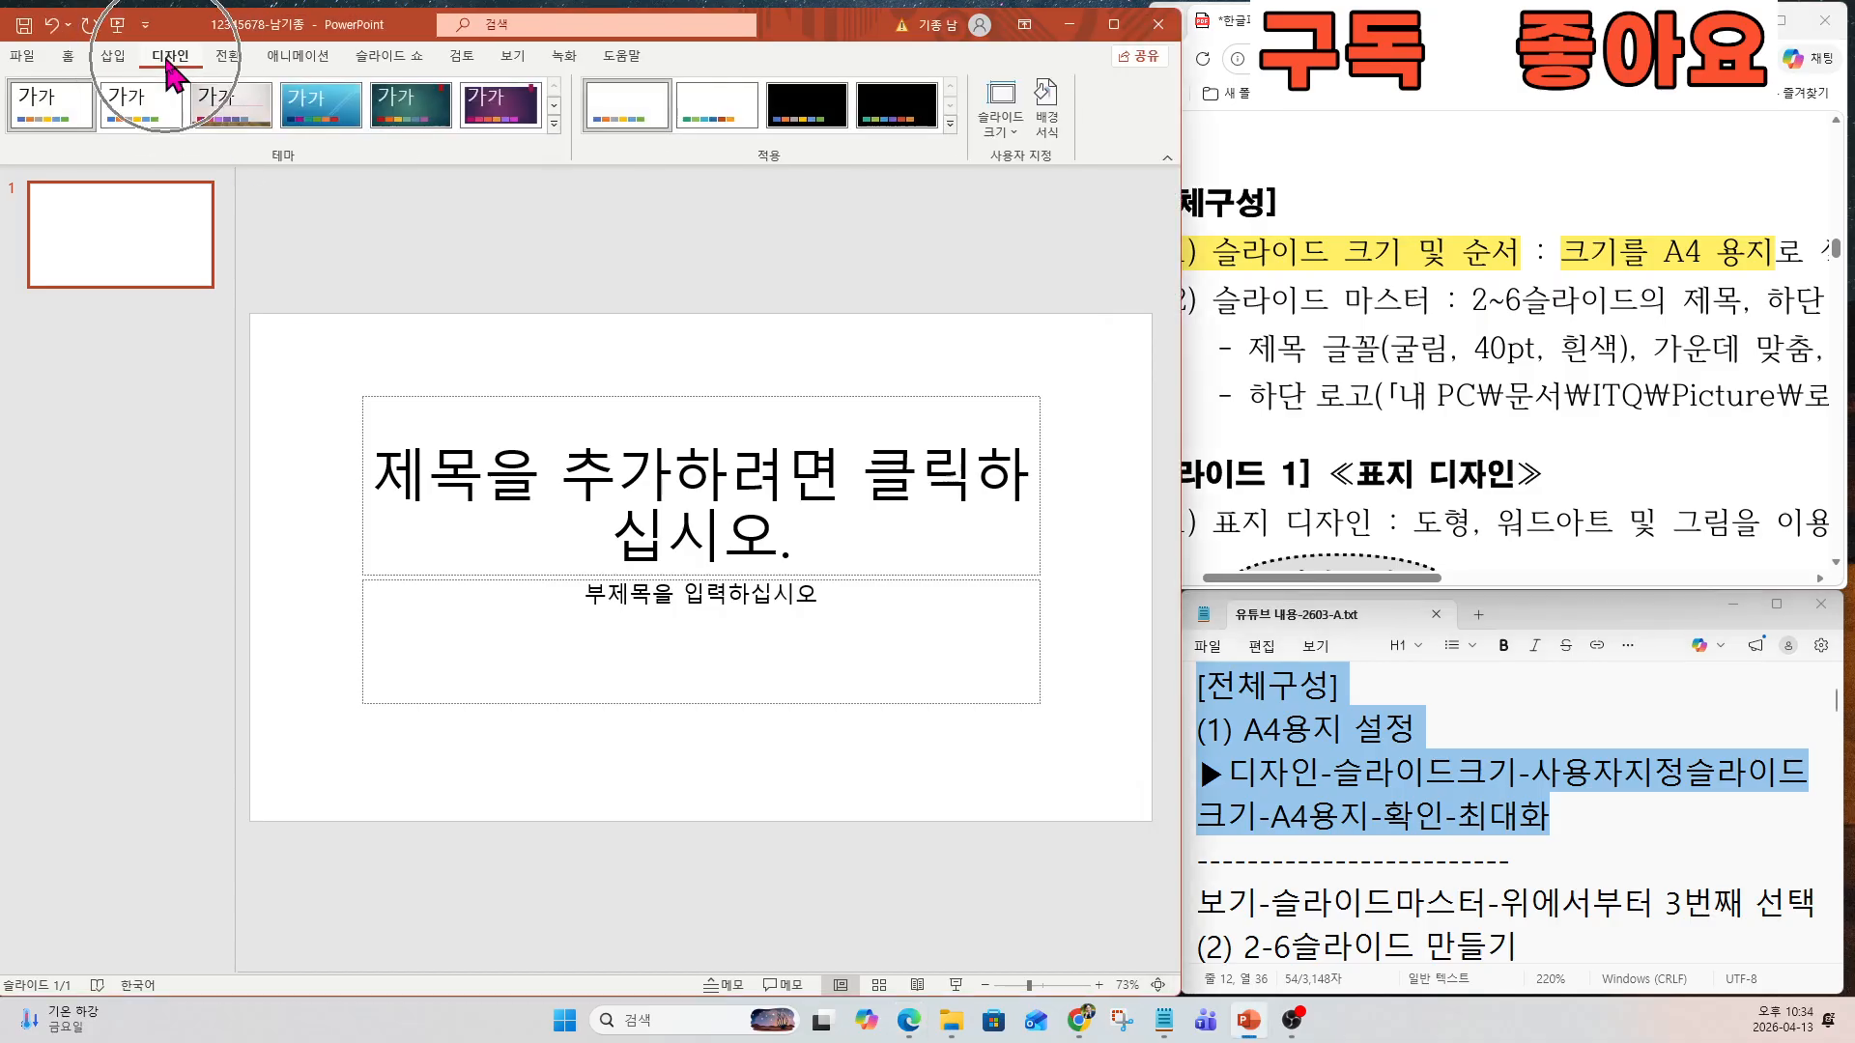
click(1005, 136)
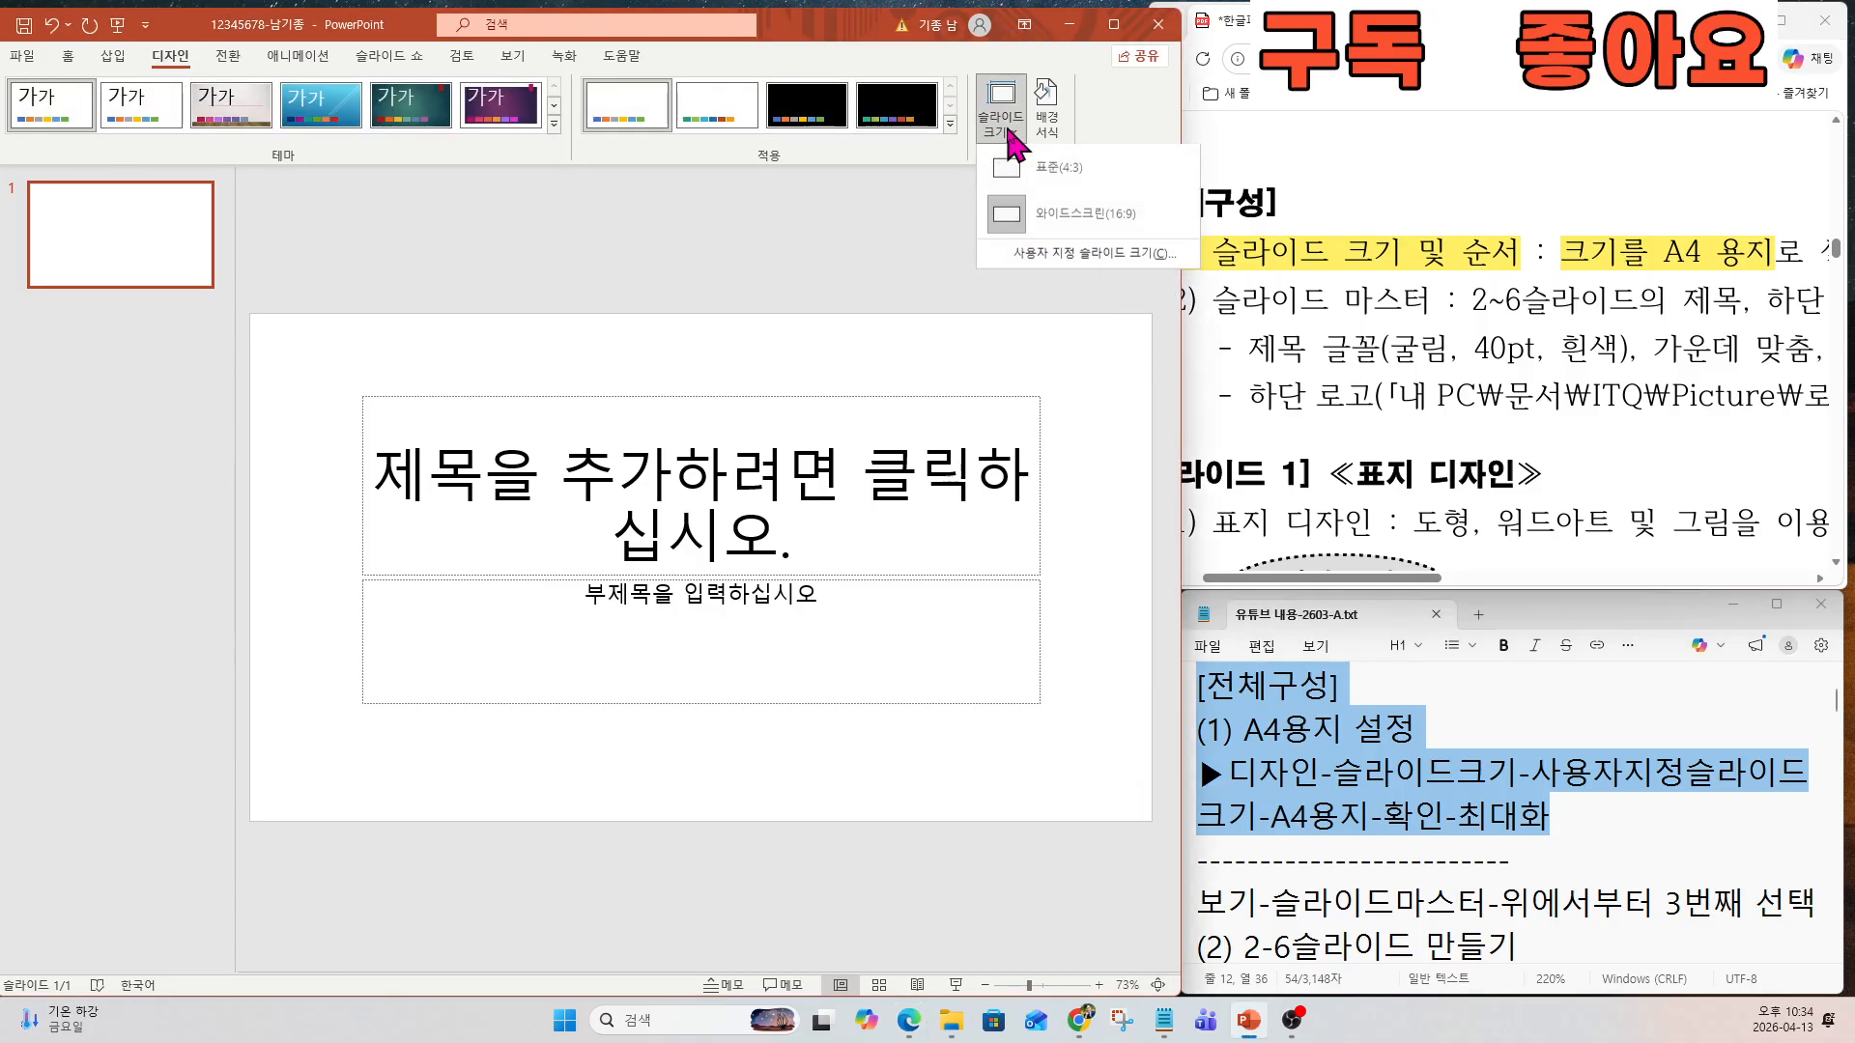
click(1037, 256)
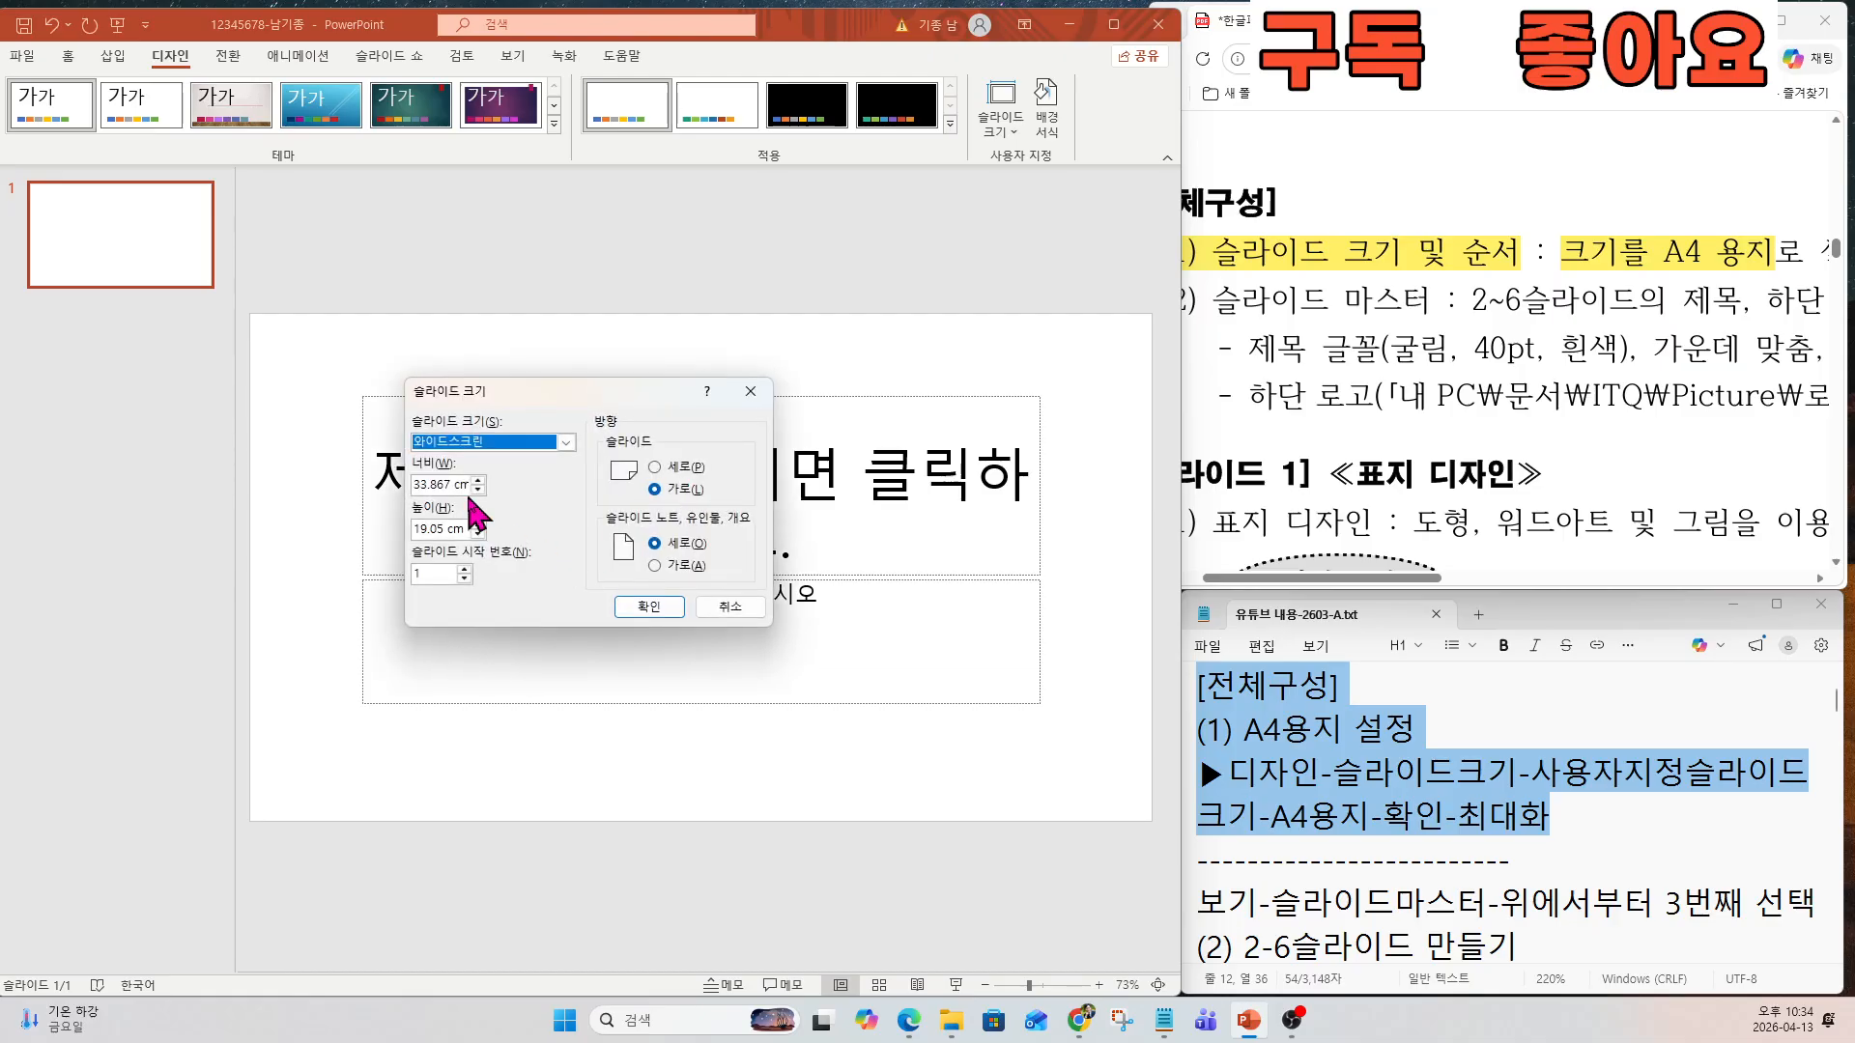
click(439, 442)
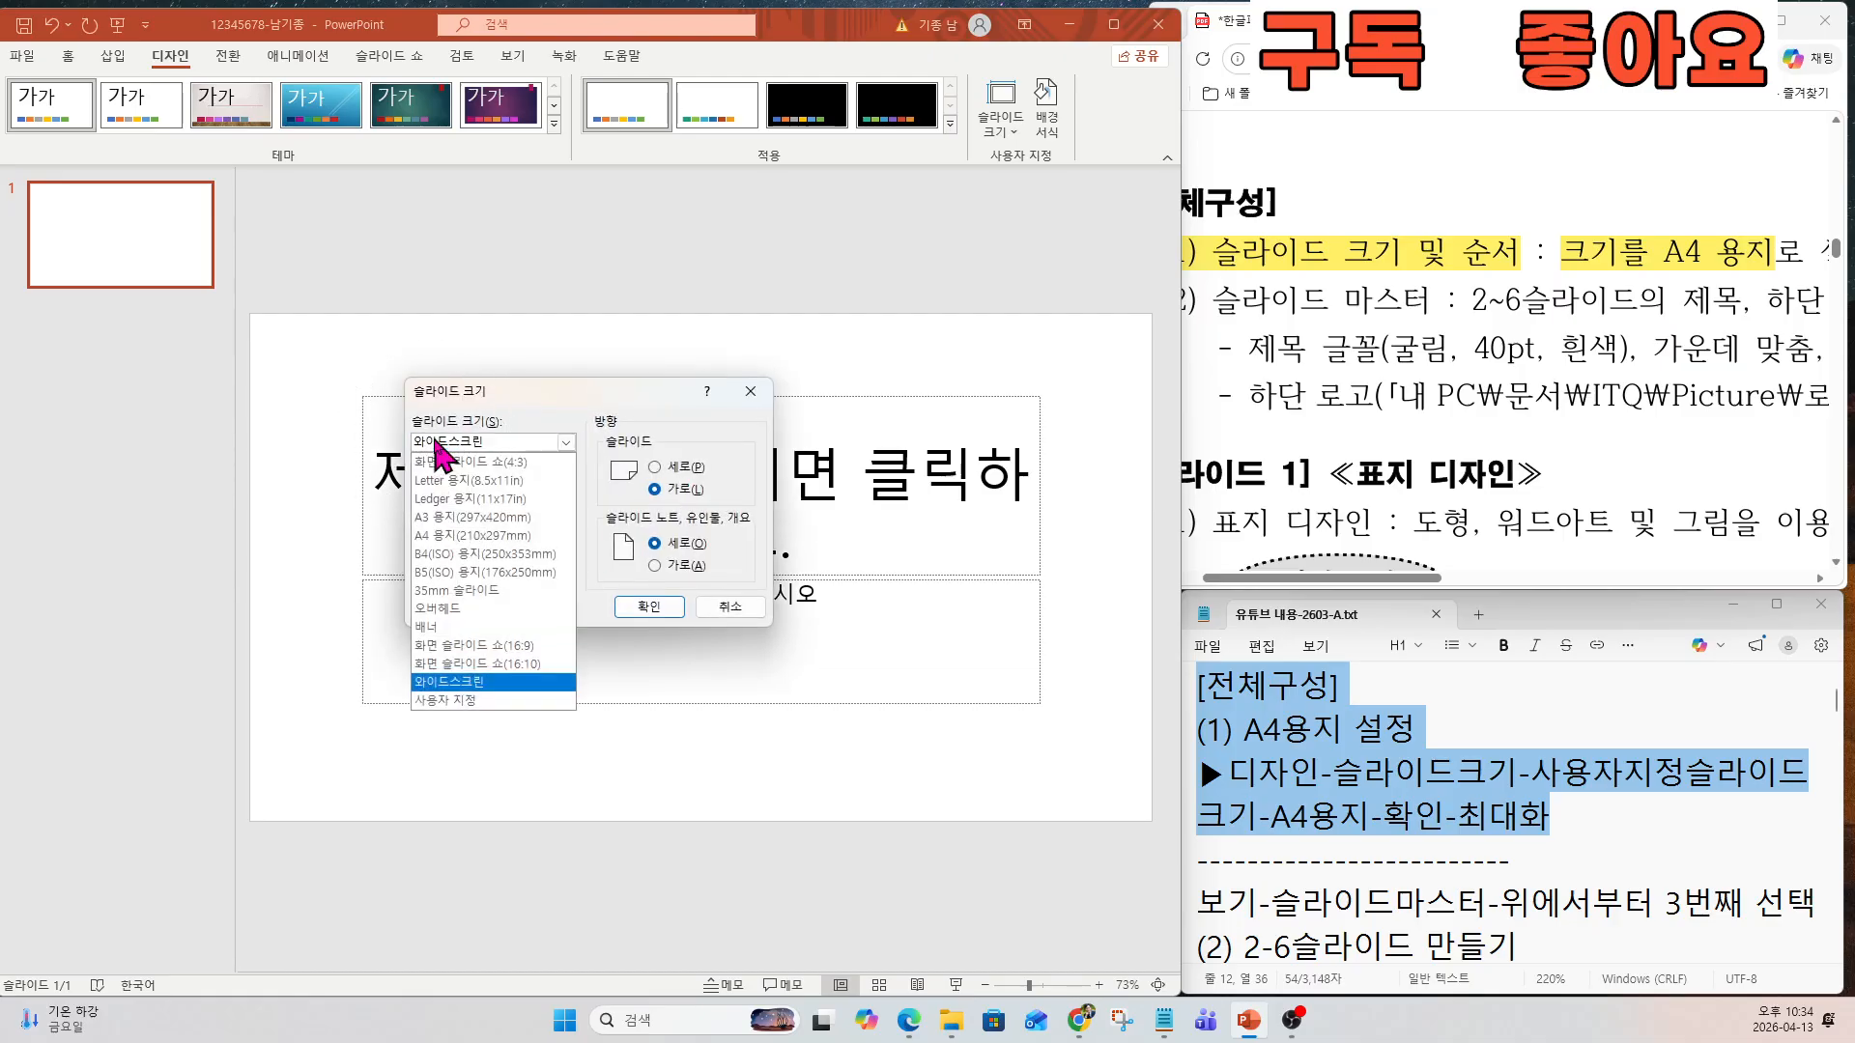
click(454, 535)
click(649, 607)
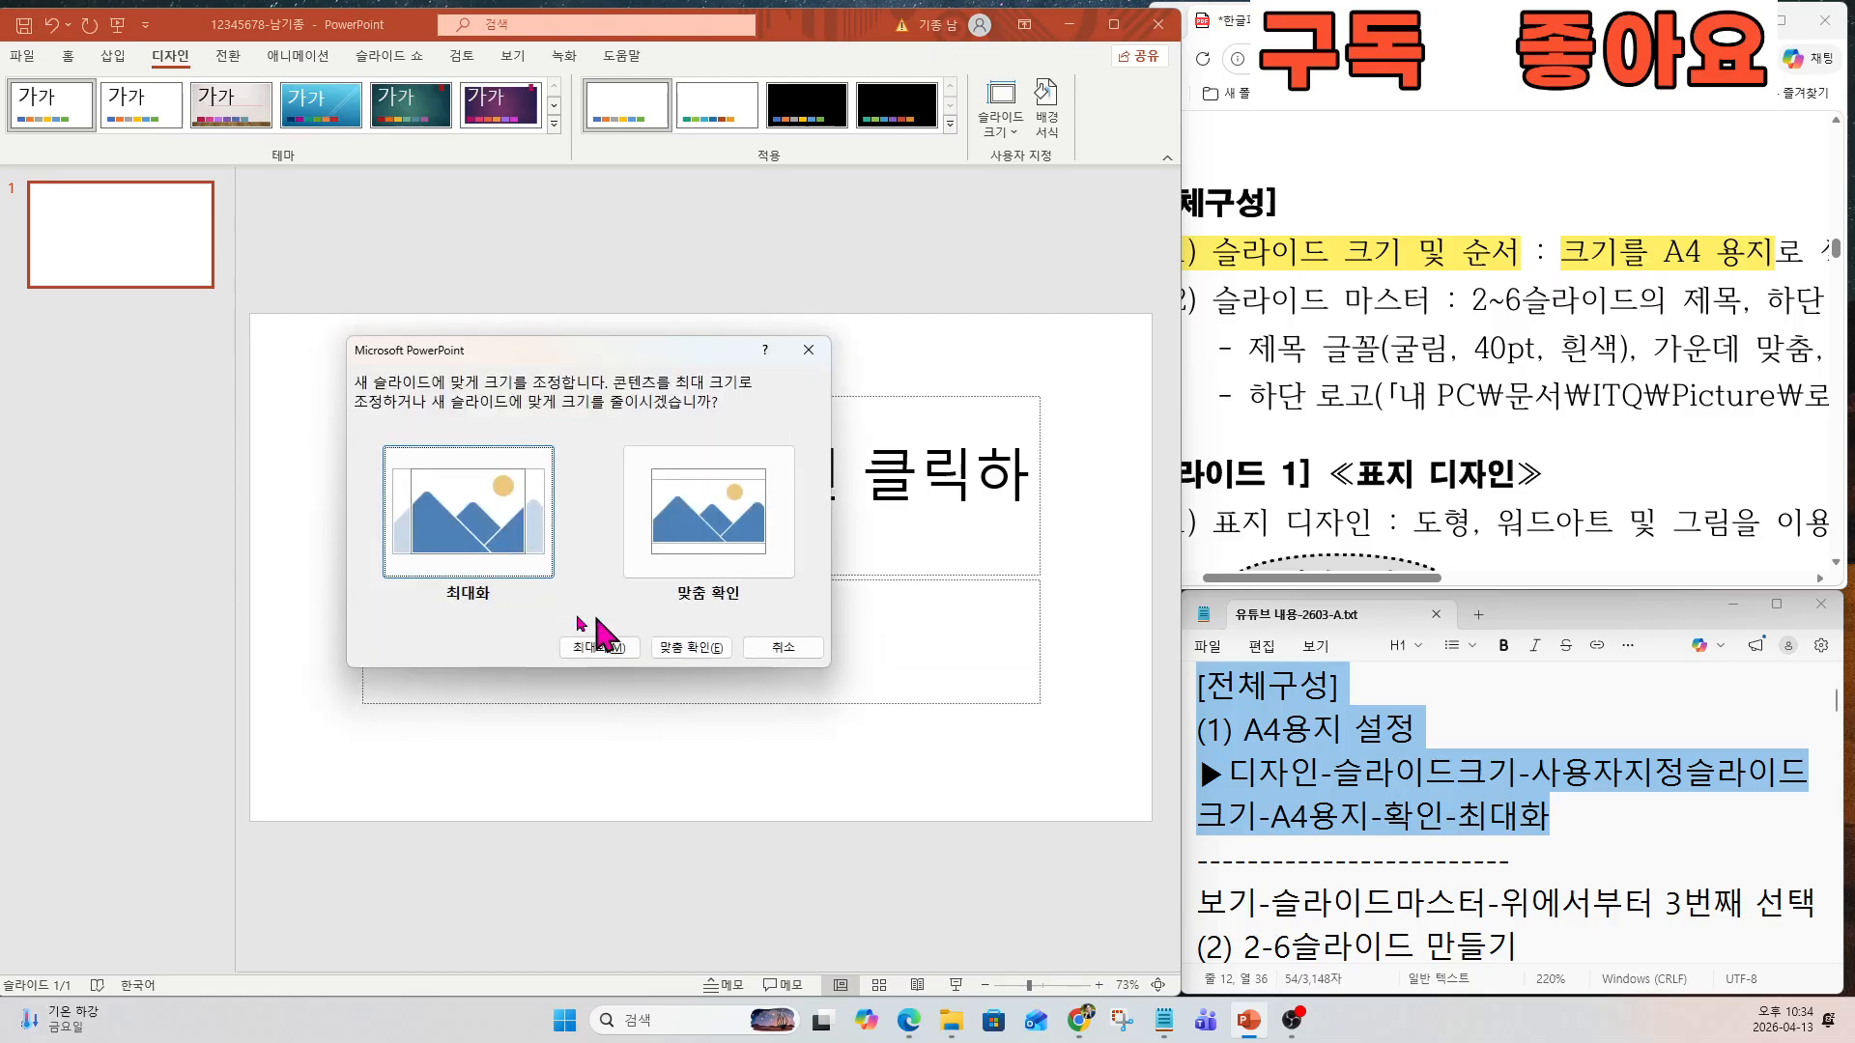
click(475, 533)
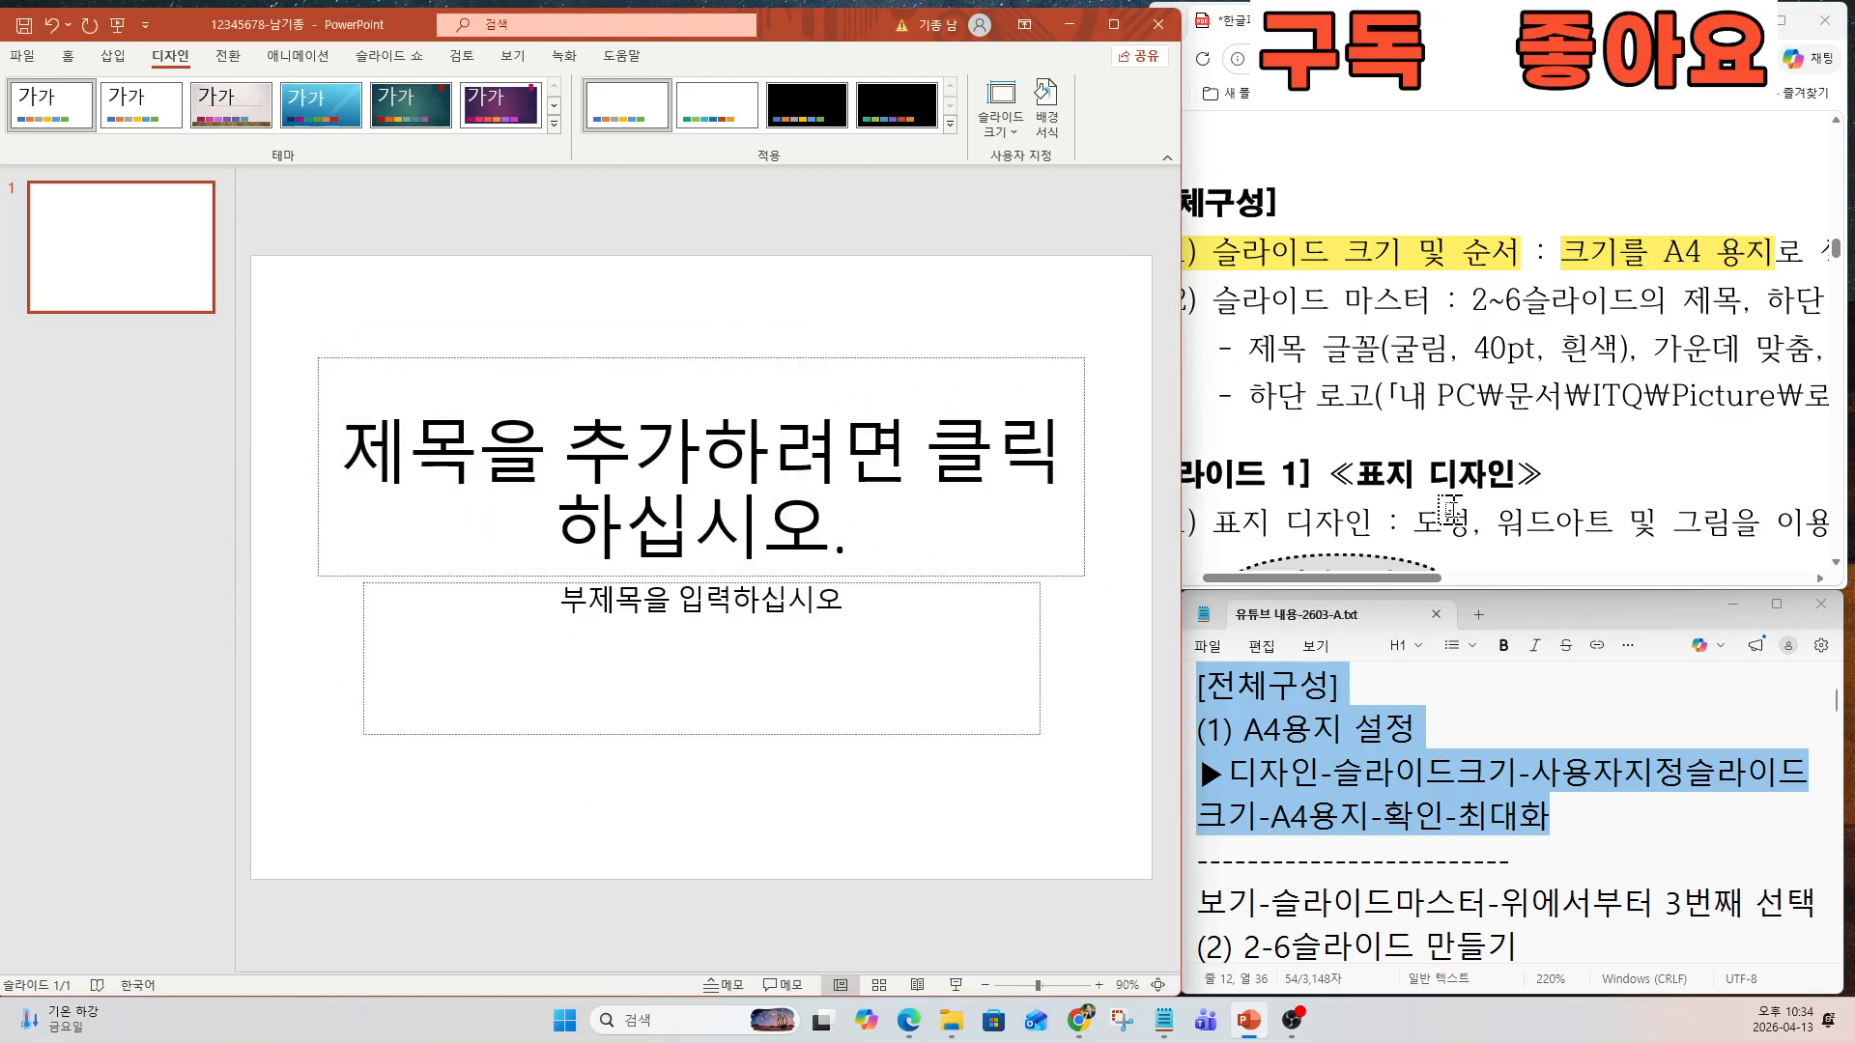
Highlight 슬라이드 마스터 and 2~6슬라이드의 on the exam sheet, and select the matching slide master lines in the notes.
drag(1214, 301, 1667, 310)
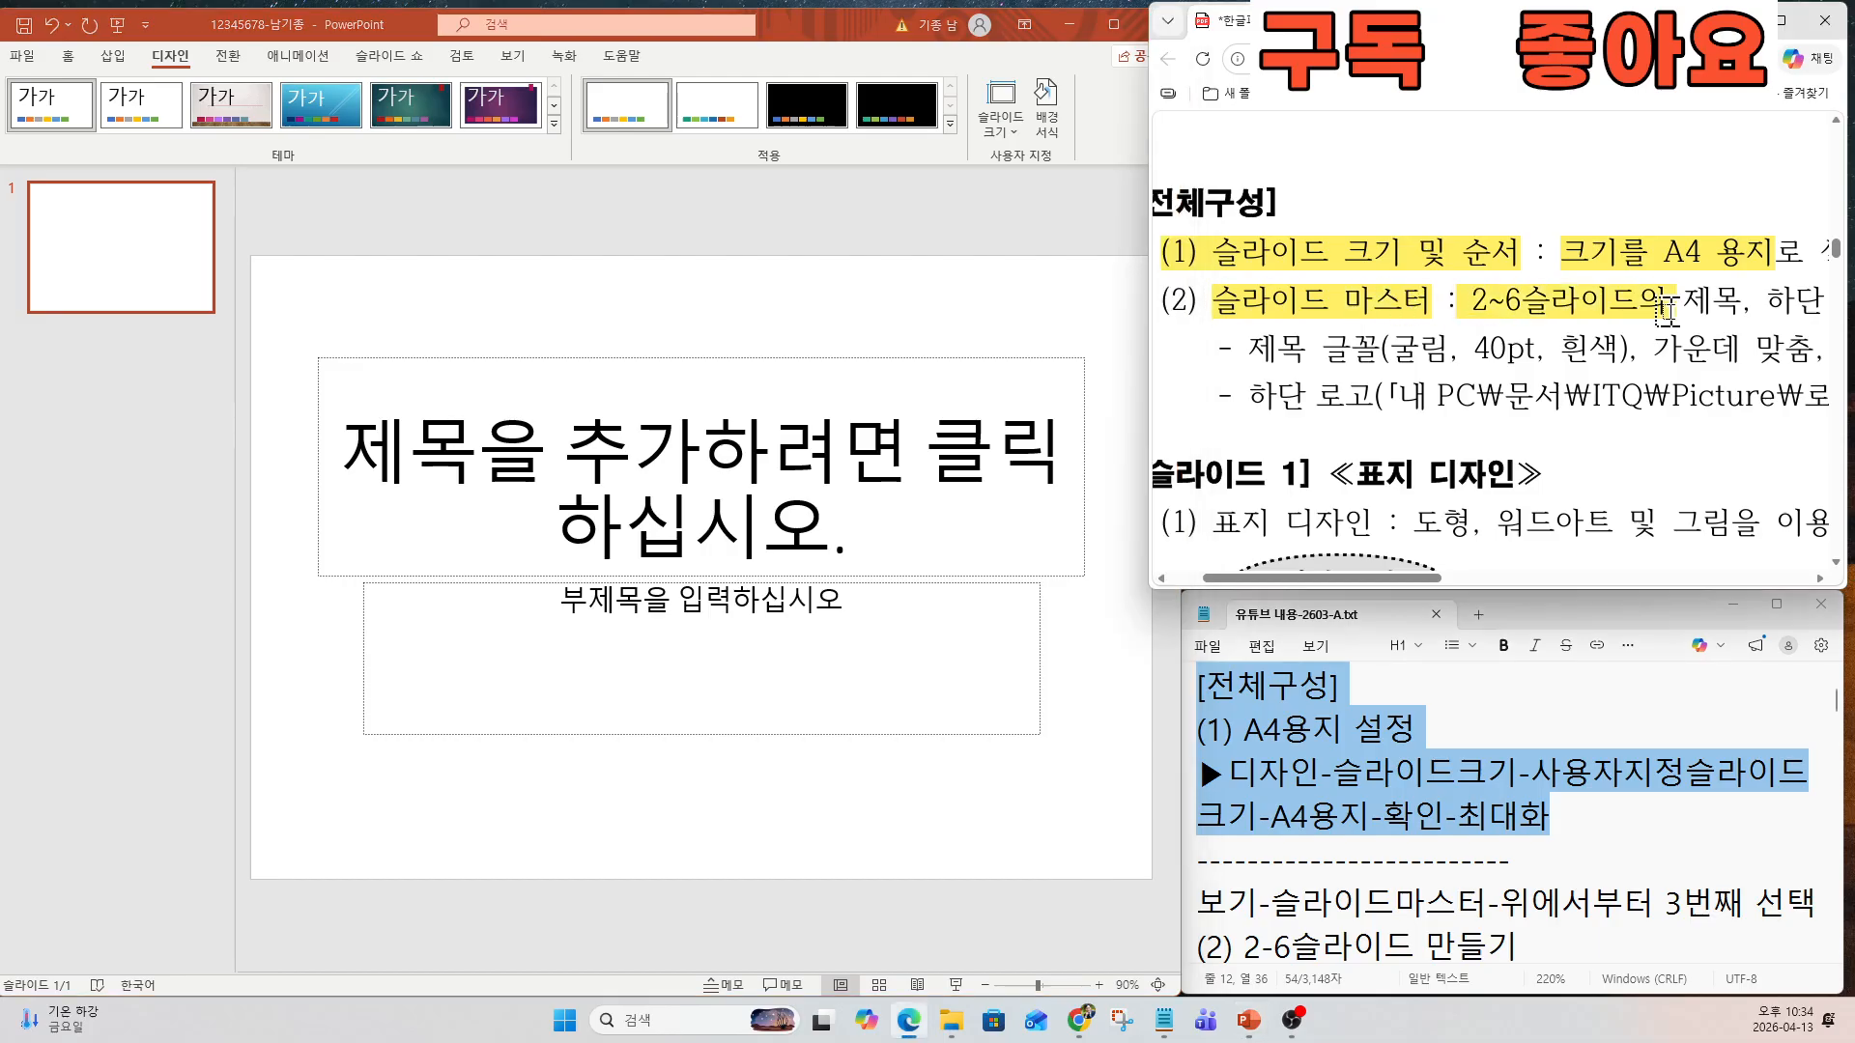
click(1288, 908)
scroll(1289, 903, down, 2)
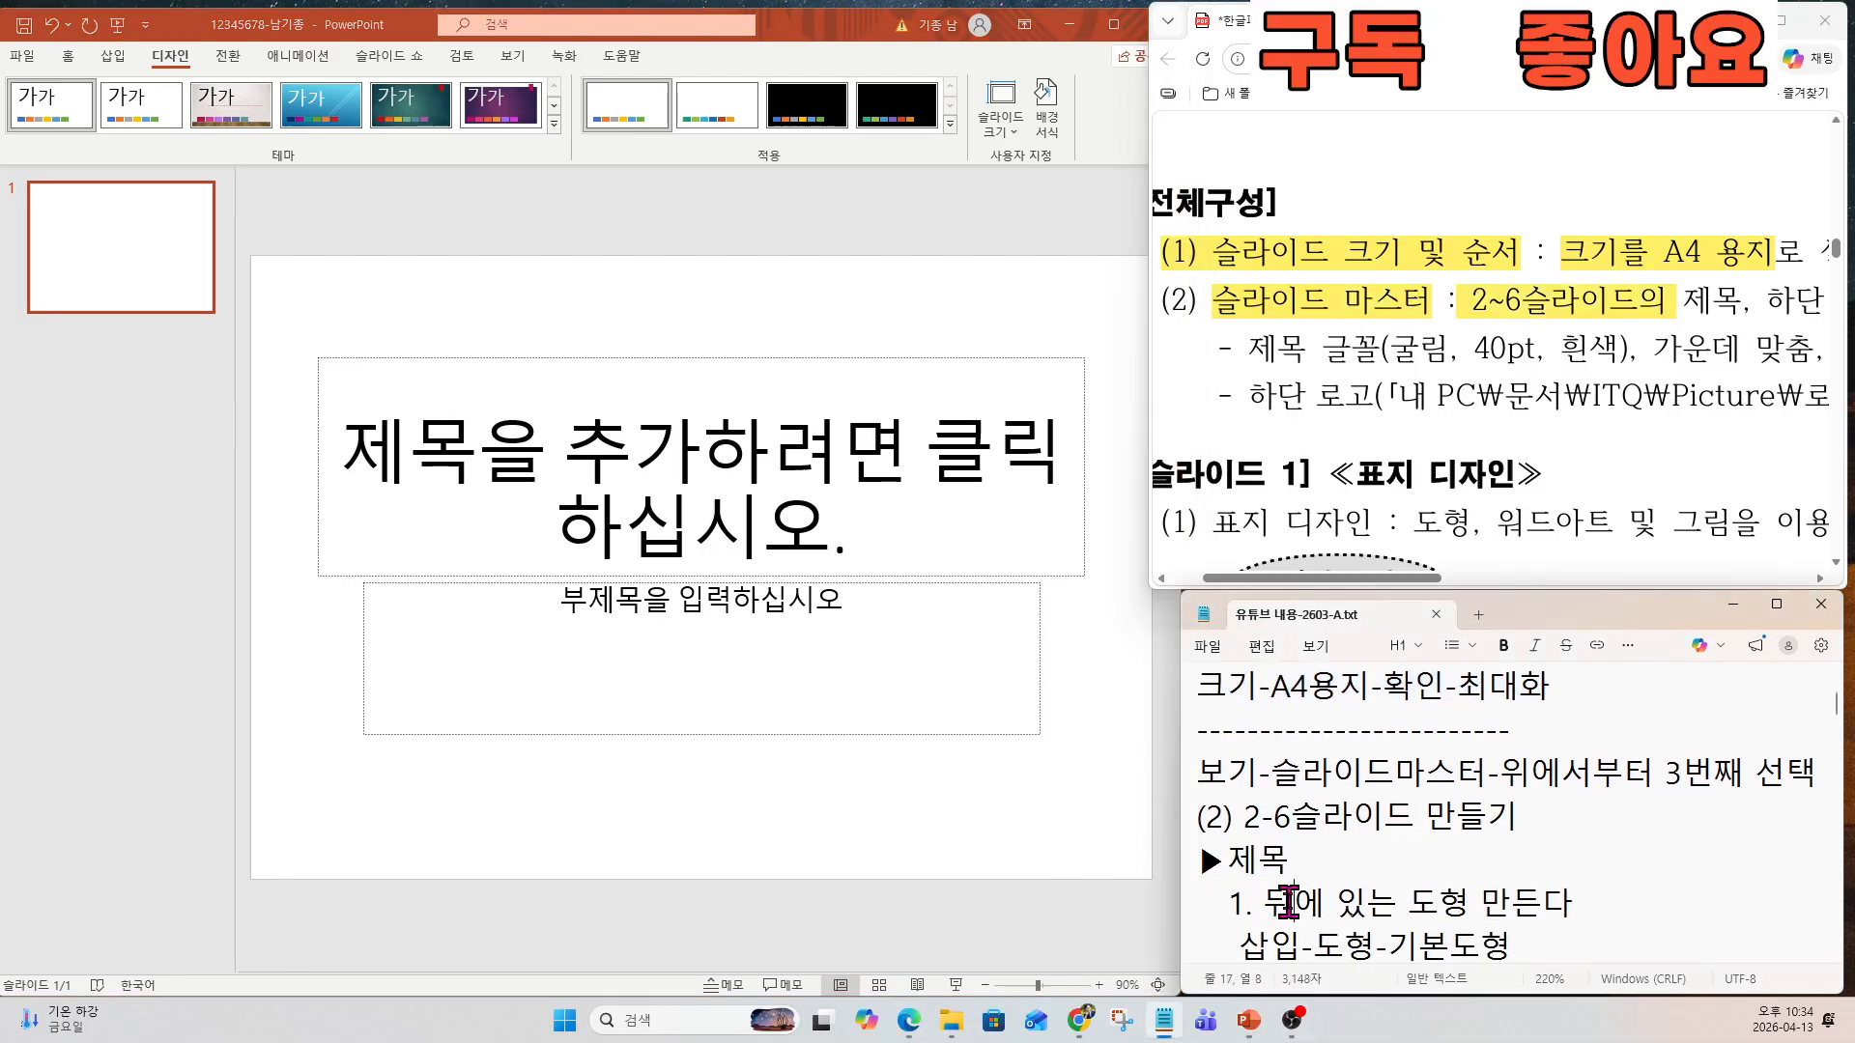
click(1299, 902)
drag(1208, 688, 1523, 731)
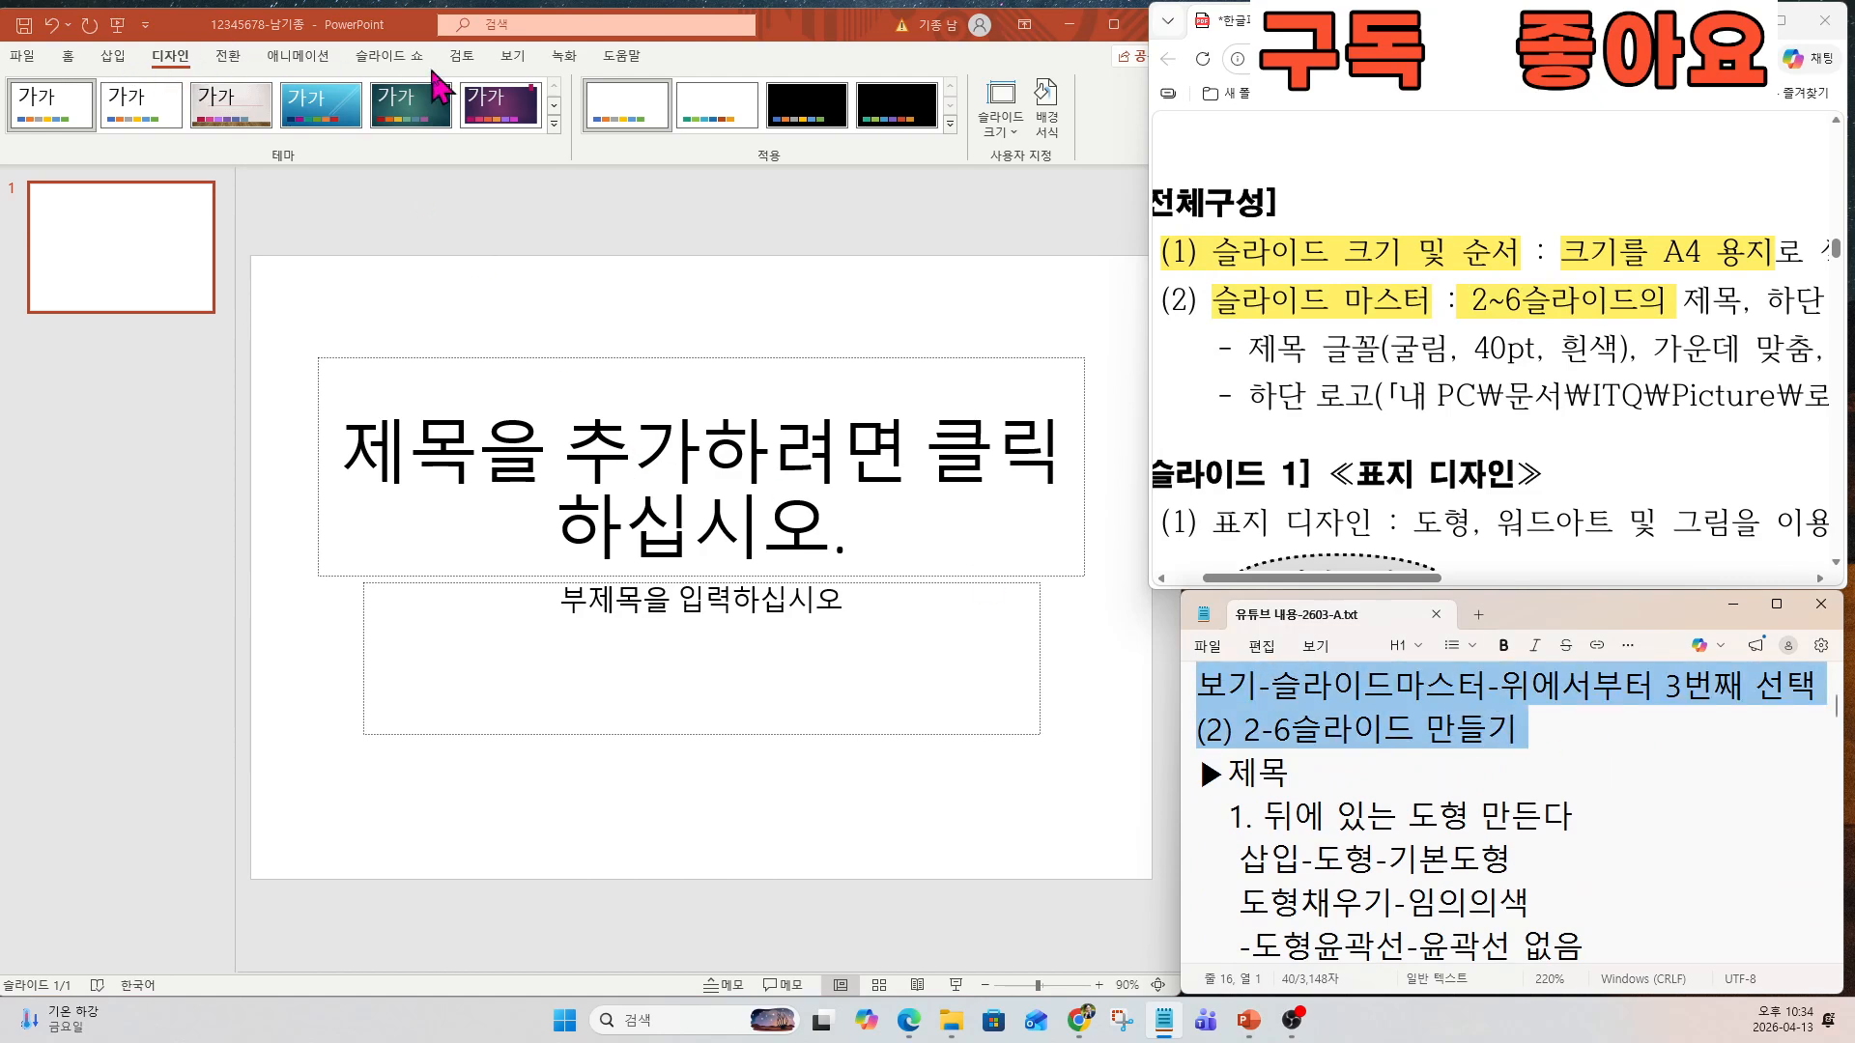
Open the slide master view and select the top master slide.
click(512, 56)
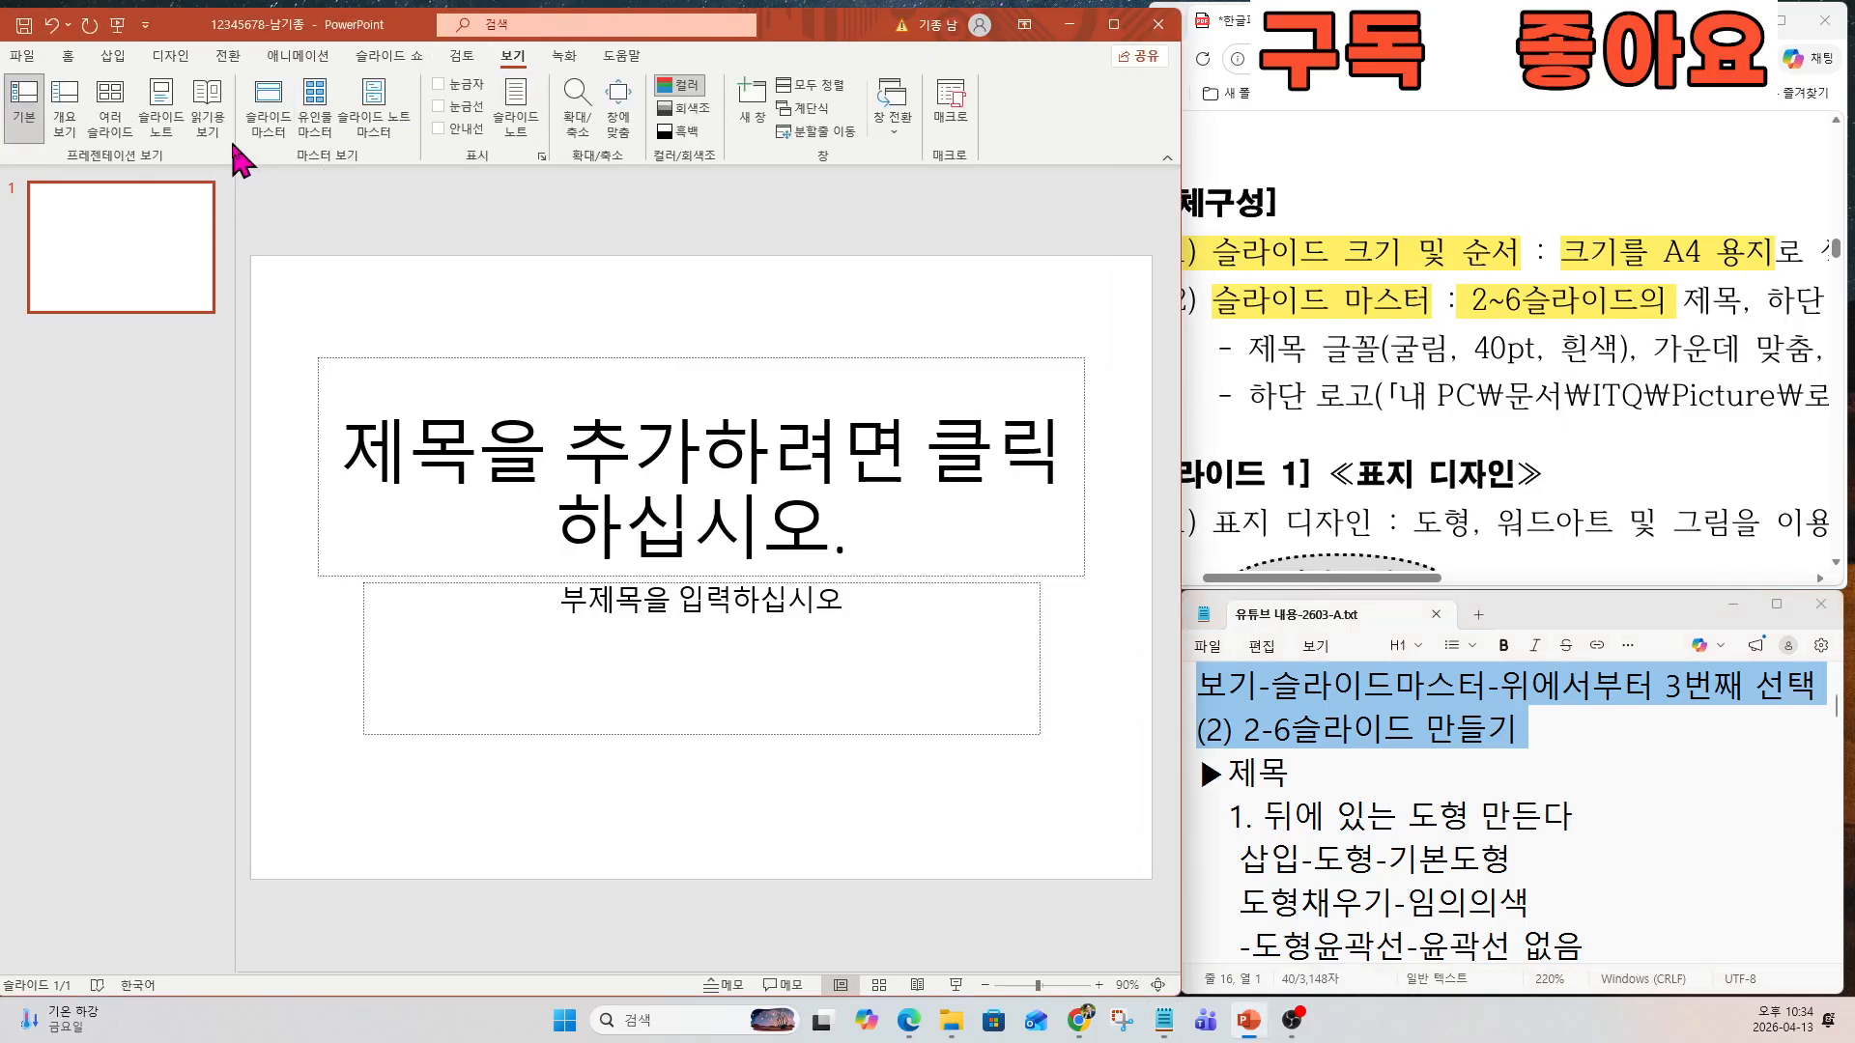
click(261, 140)
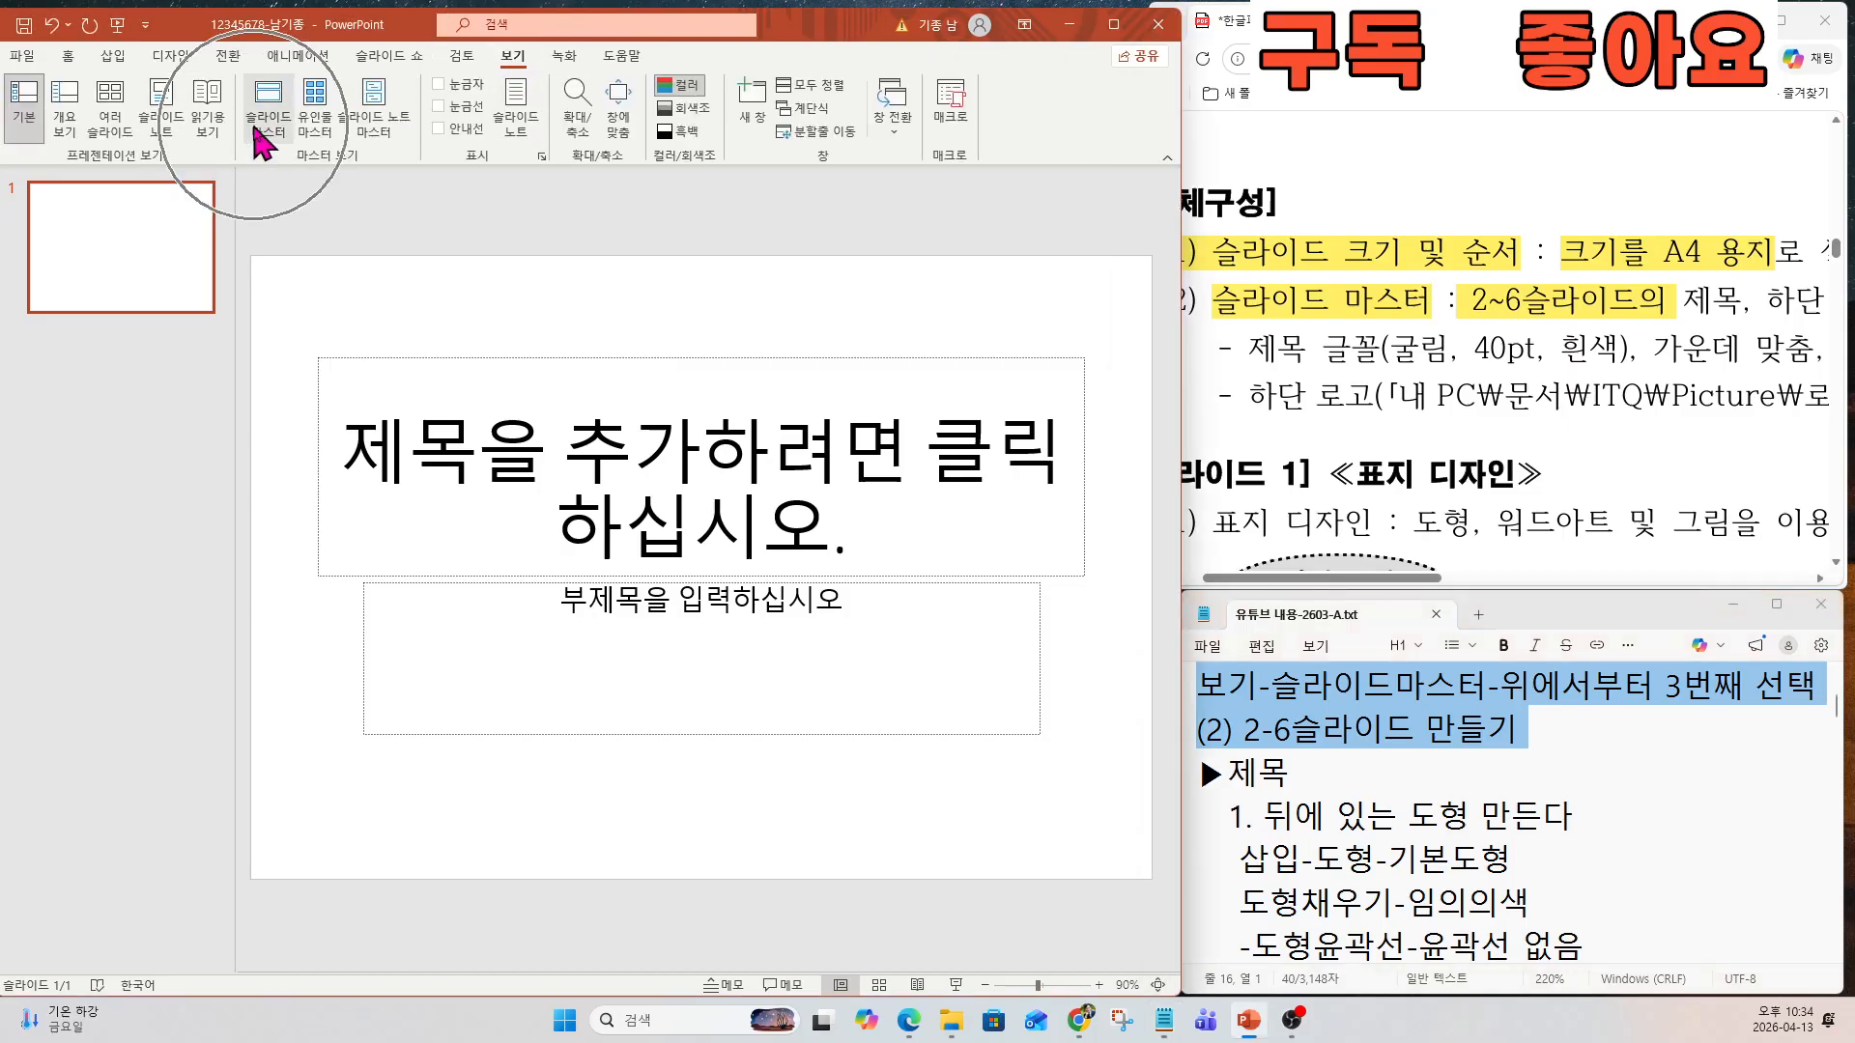
click(261, 140)
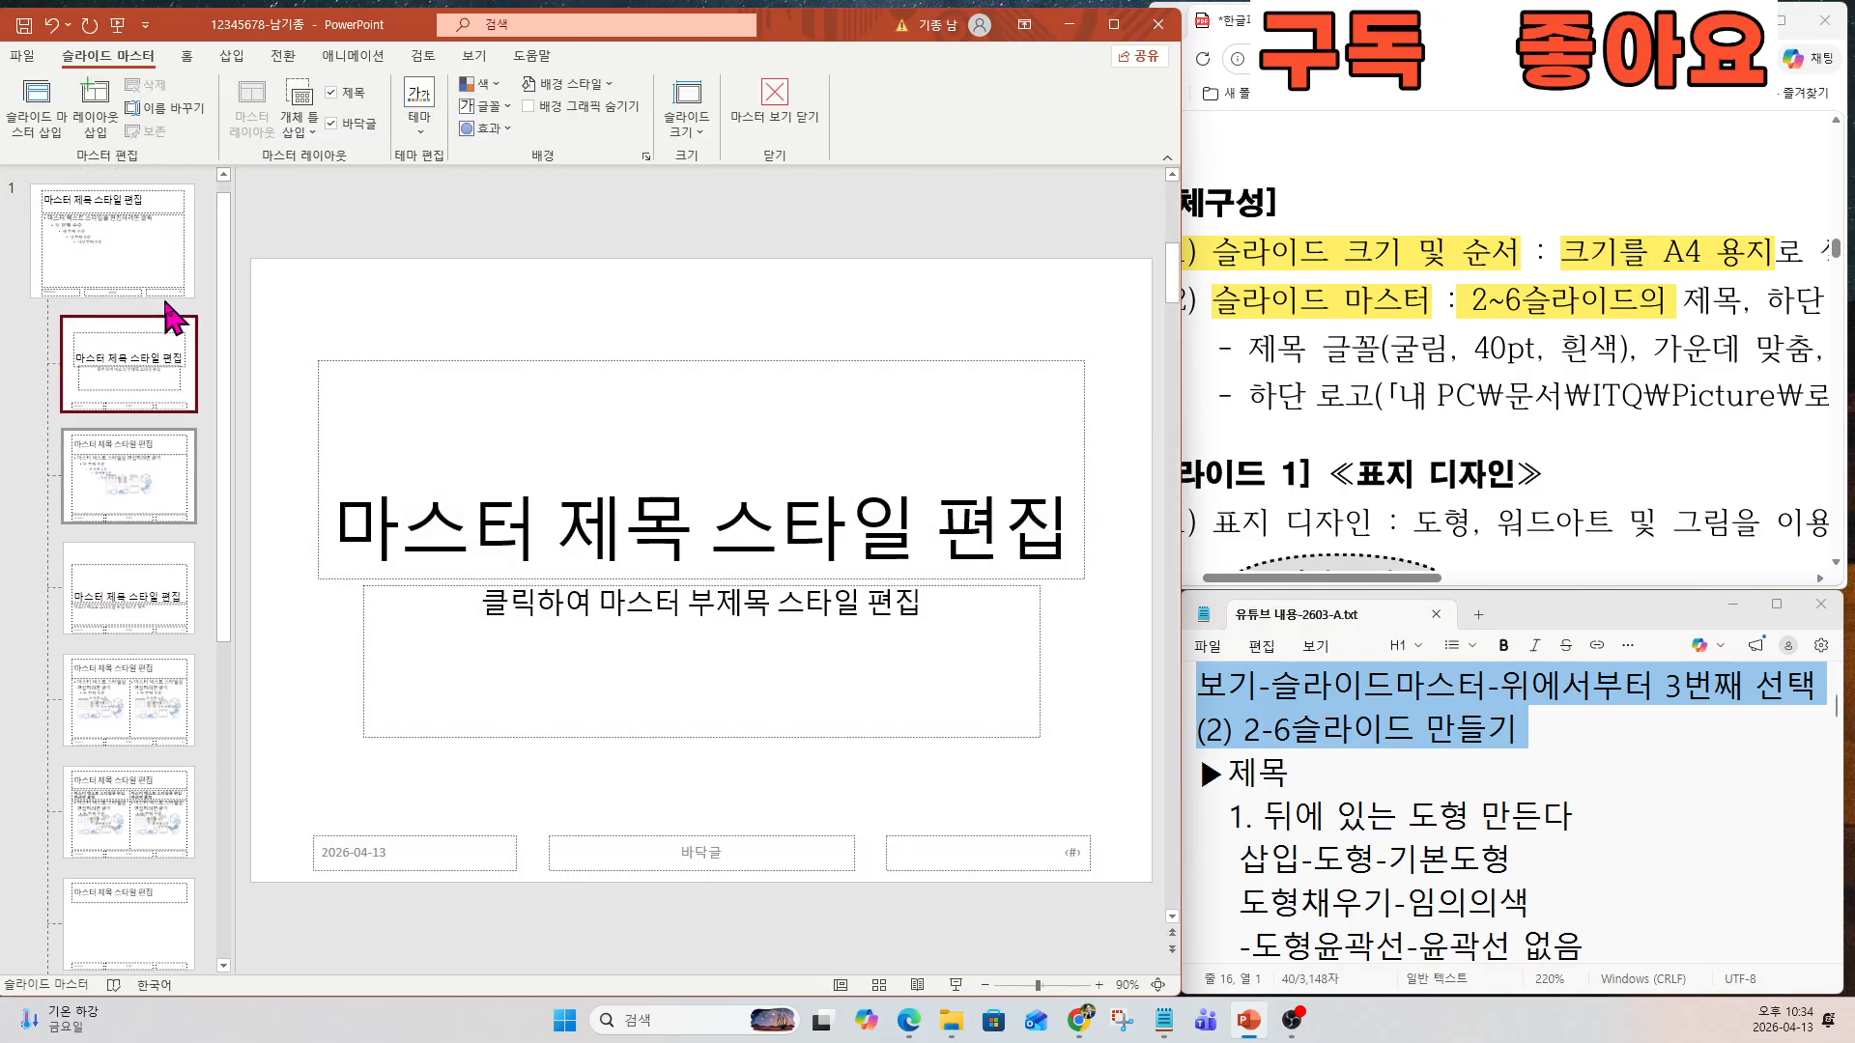
click(118, 245)
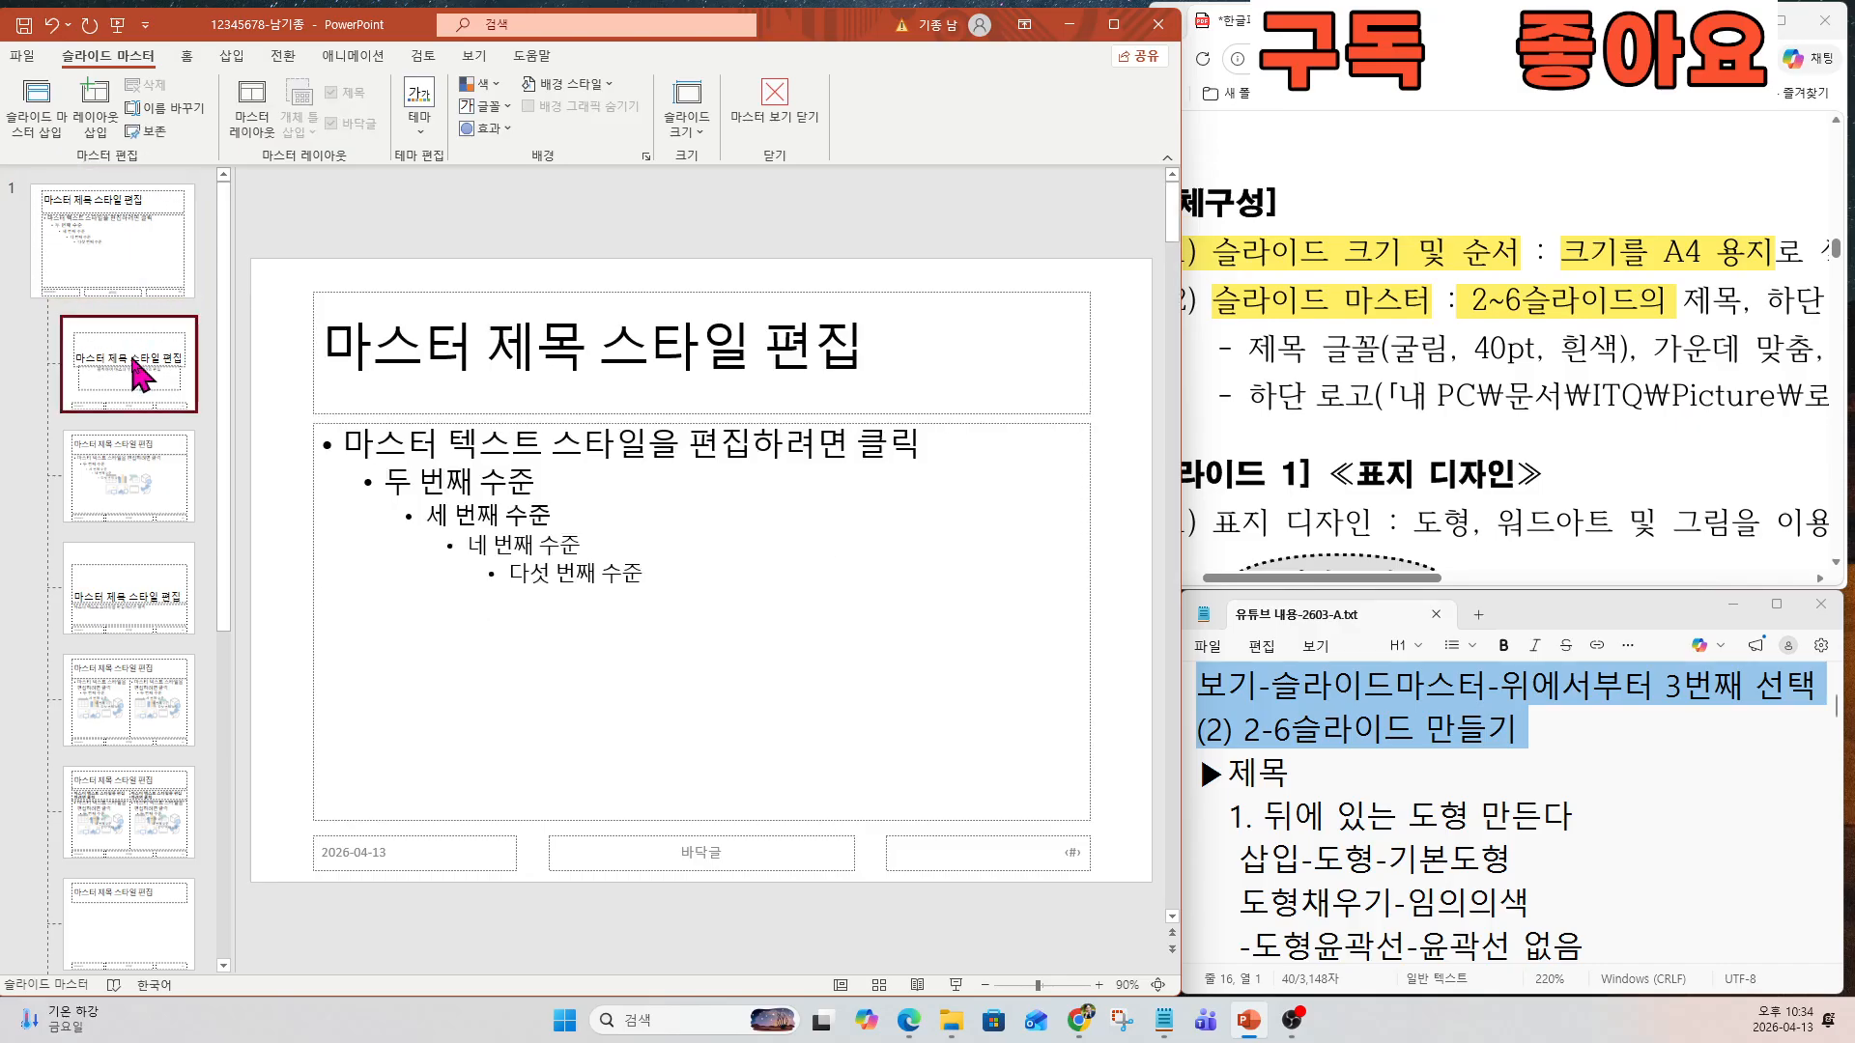
Select the third slide thumbnail from the top, the title and content layout, in the slide master view.
click(132, 468)
click(89, 253)
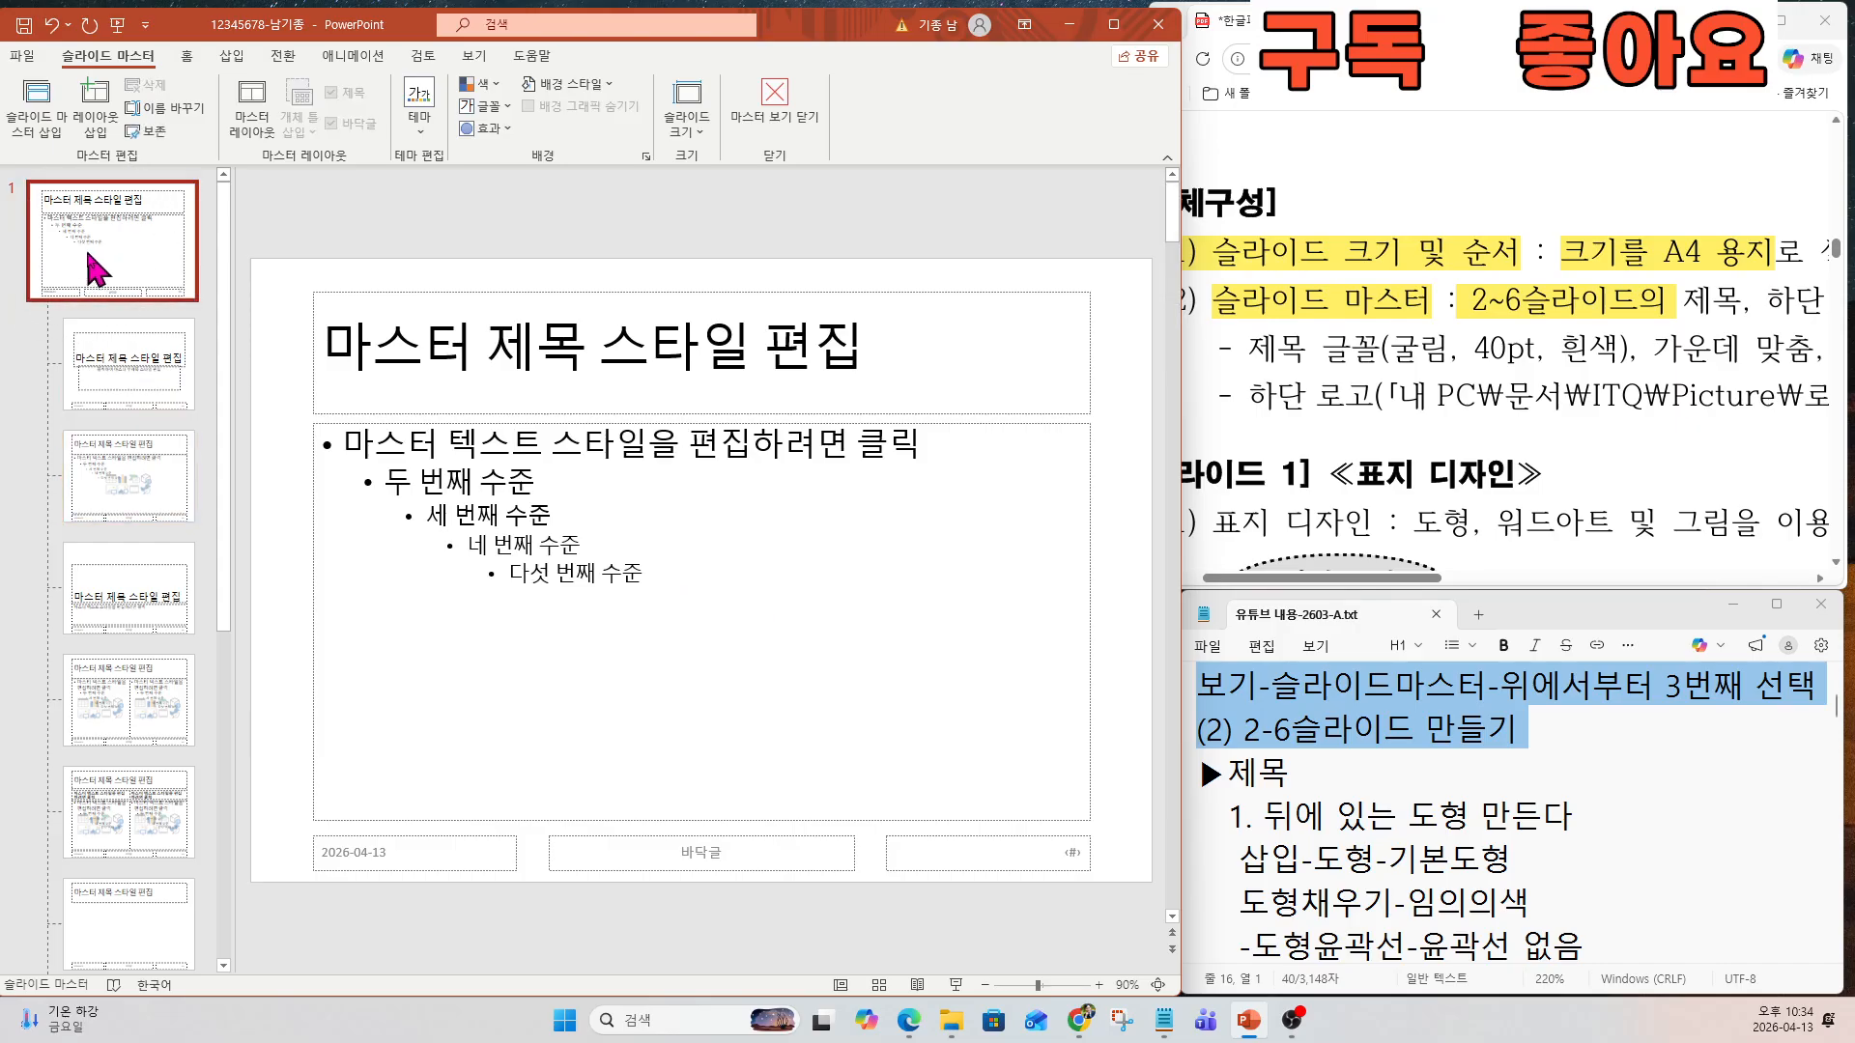
click(118, 365)
click(172, 487)
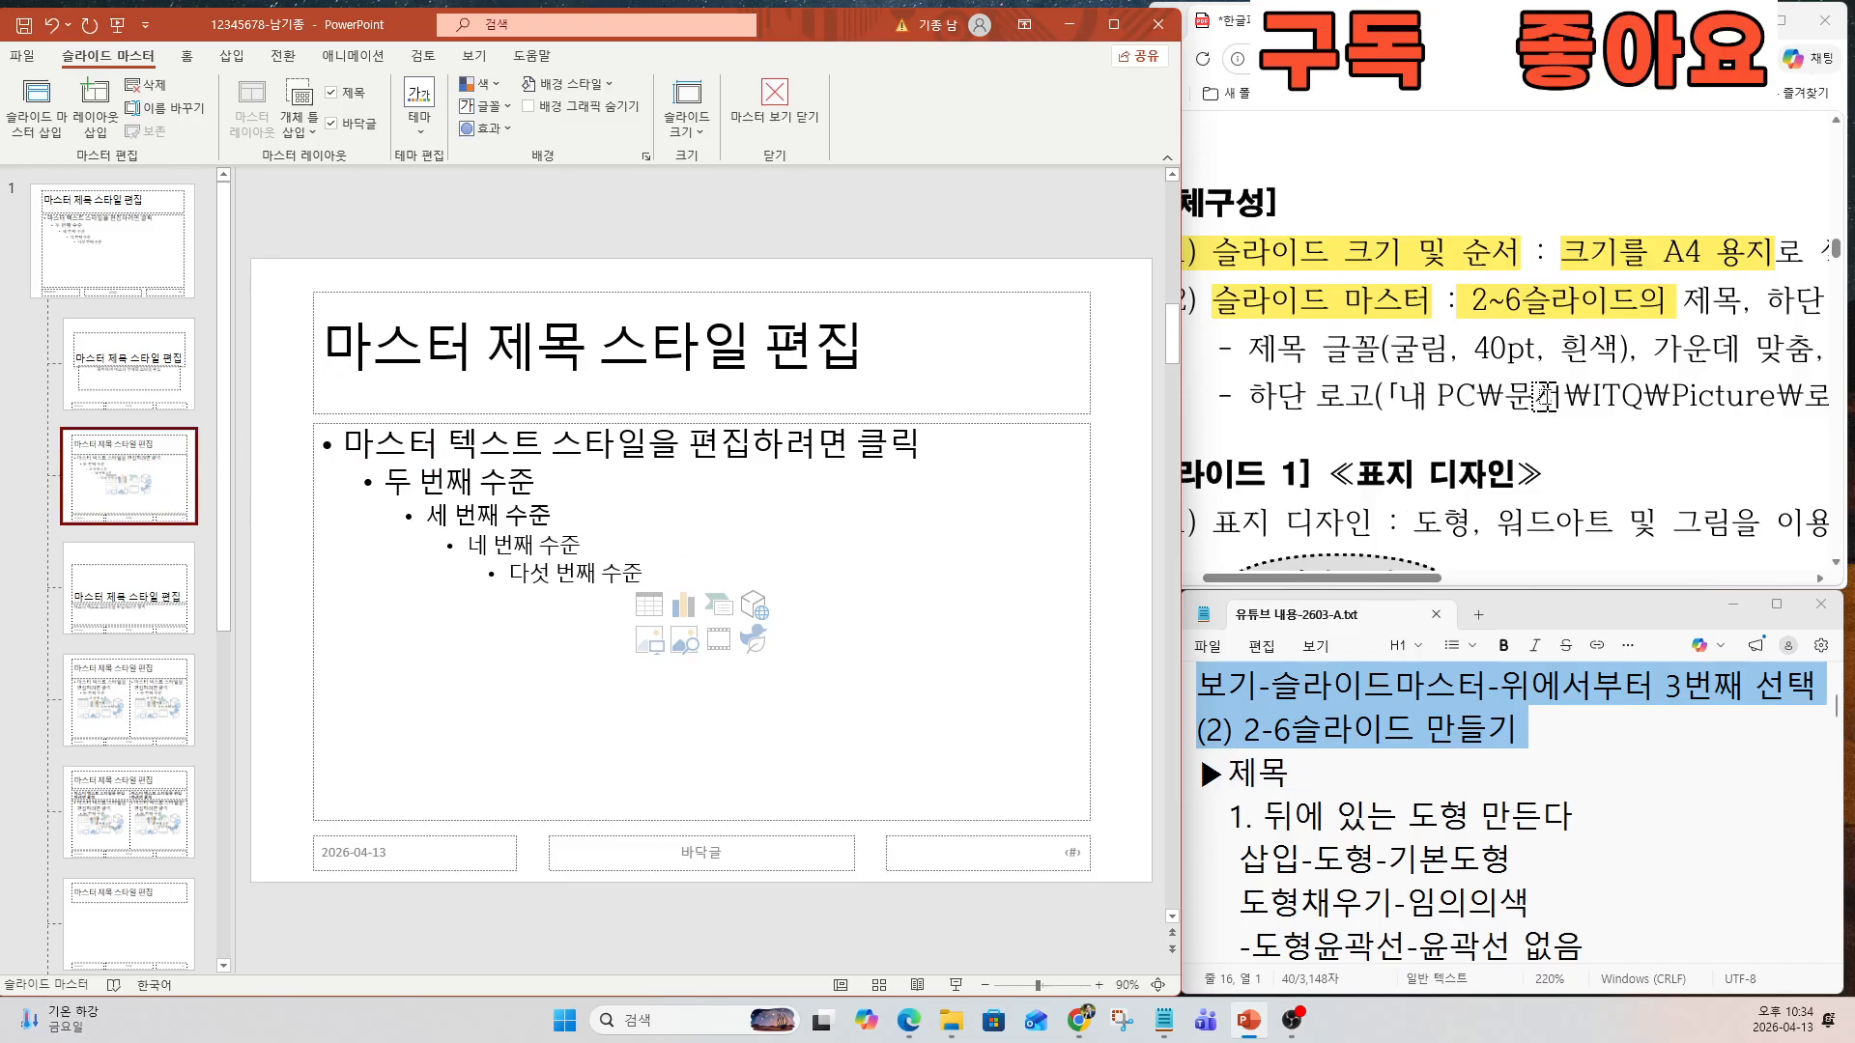
Find the 목차 슬라이드 section on the exam sheet and bring its whole title design into view.
mouse_move(1435, 578)
mouse_down()
mouse_move(1639, 601)
mouse_move(1416, 608)
mouse_up()
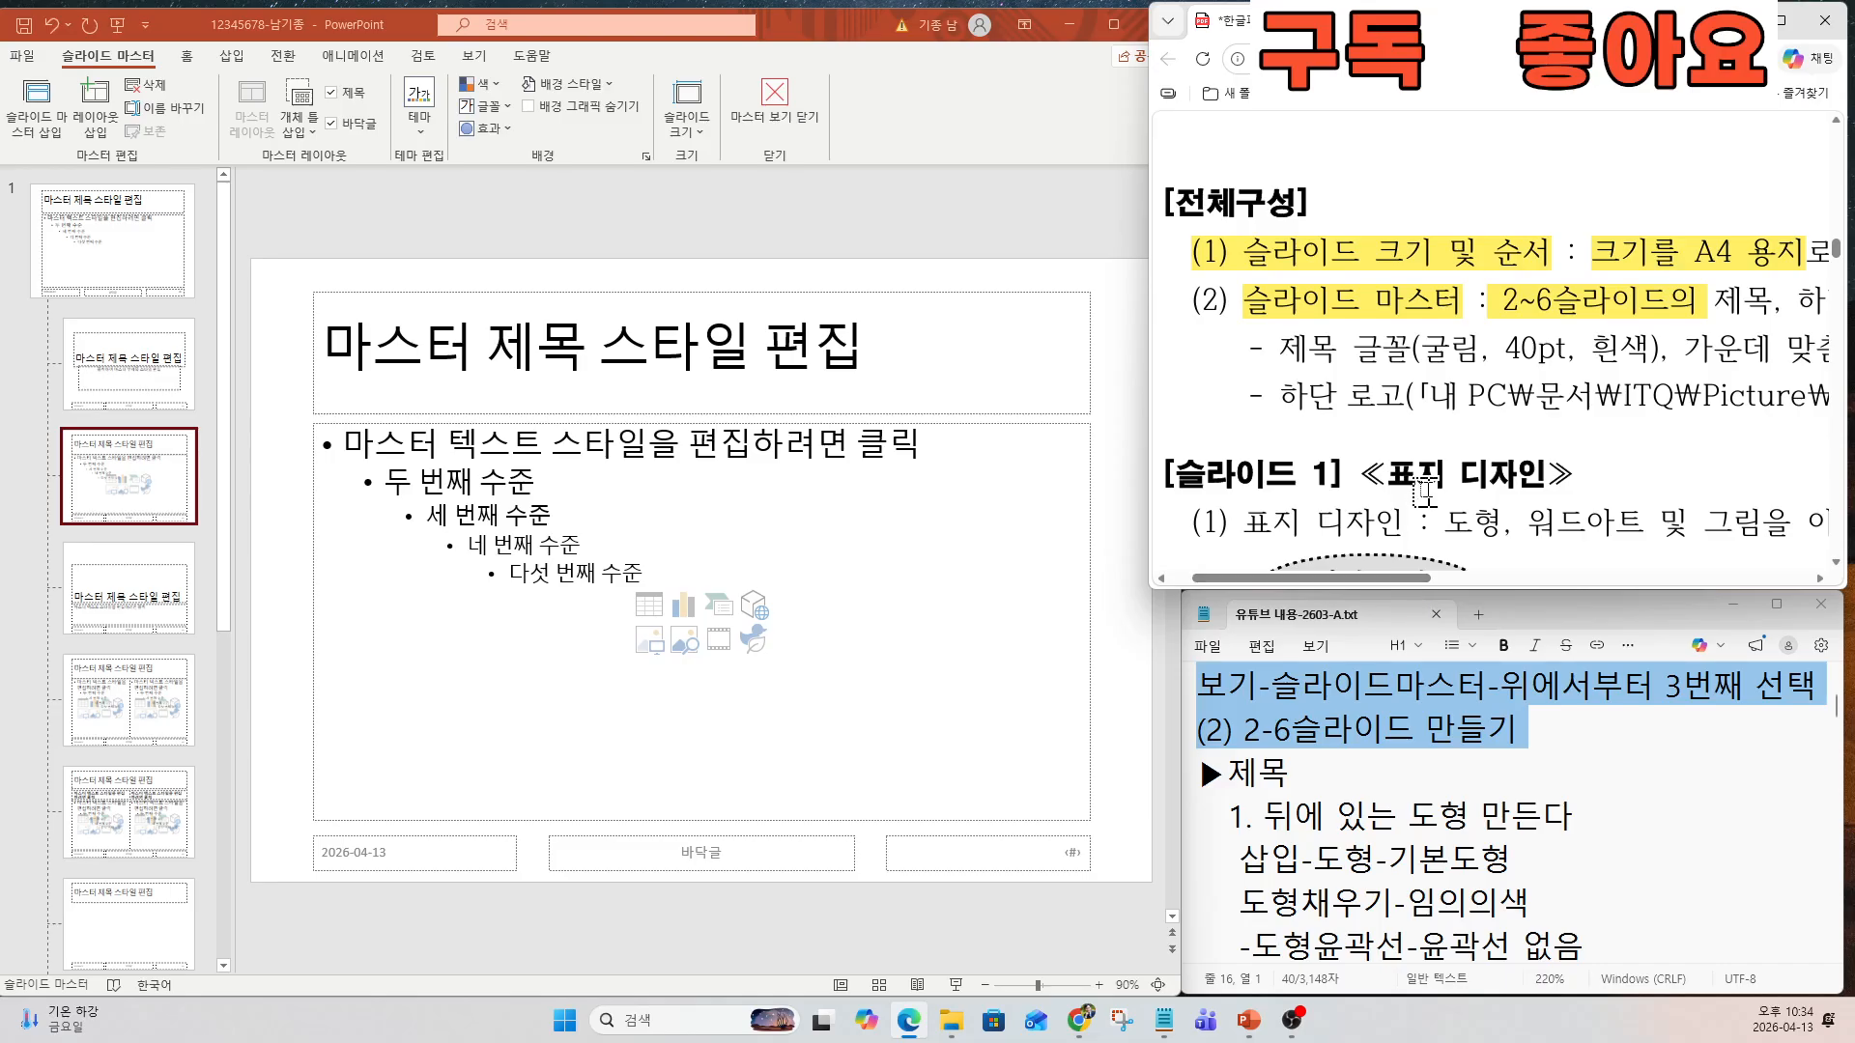
scroll(1425, 488, down, 12)
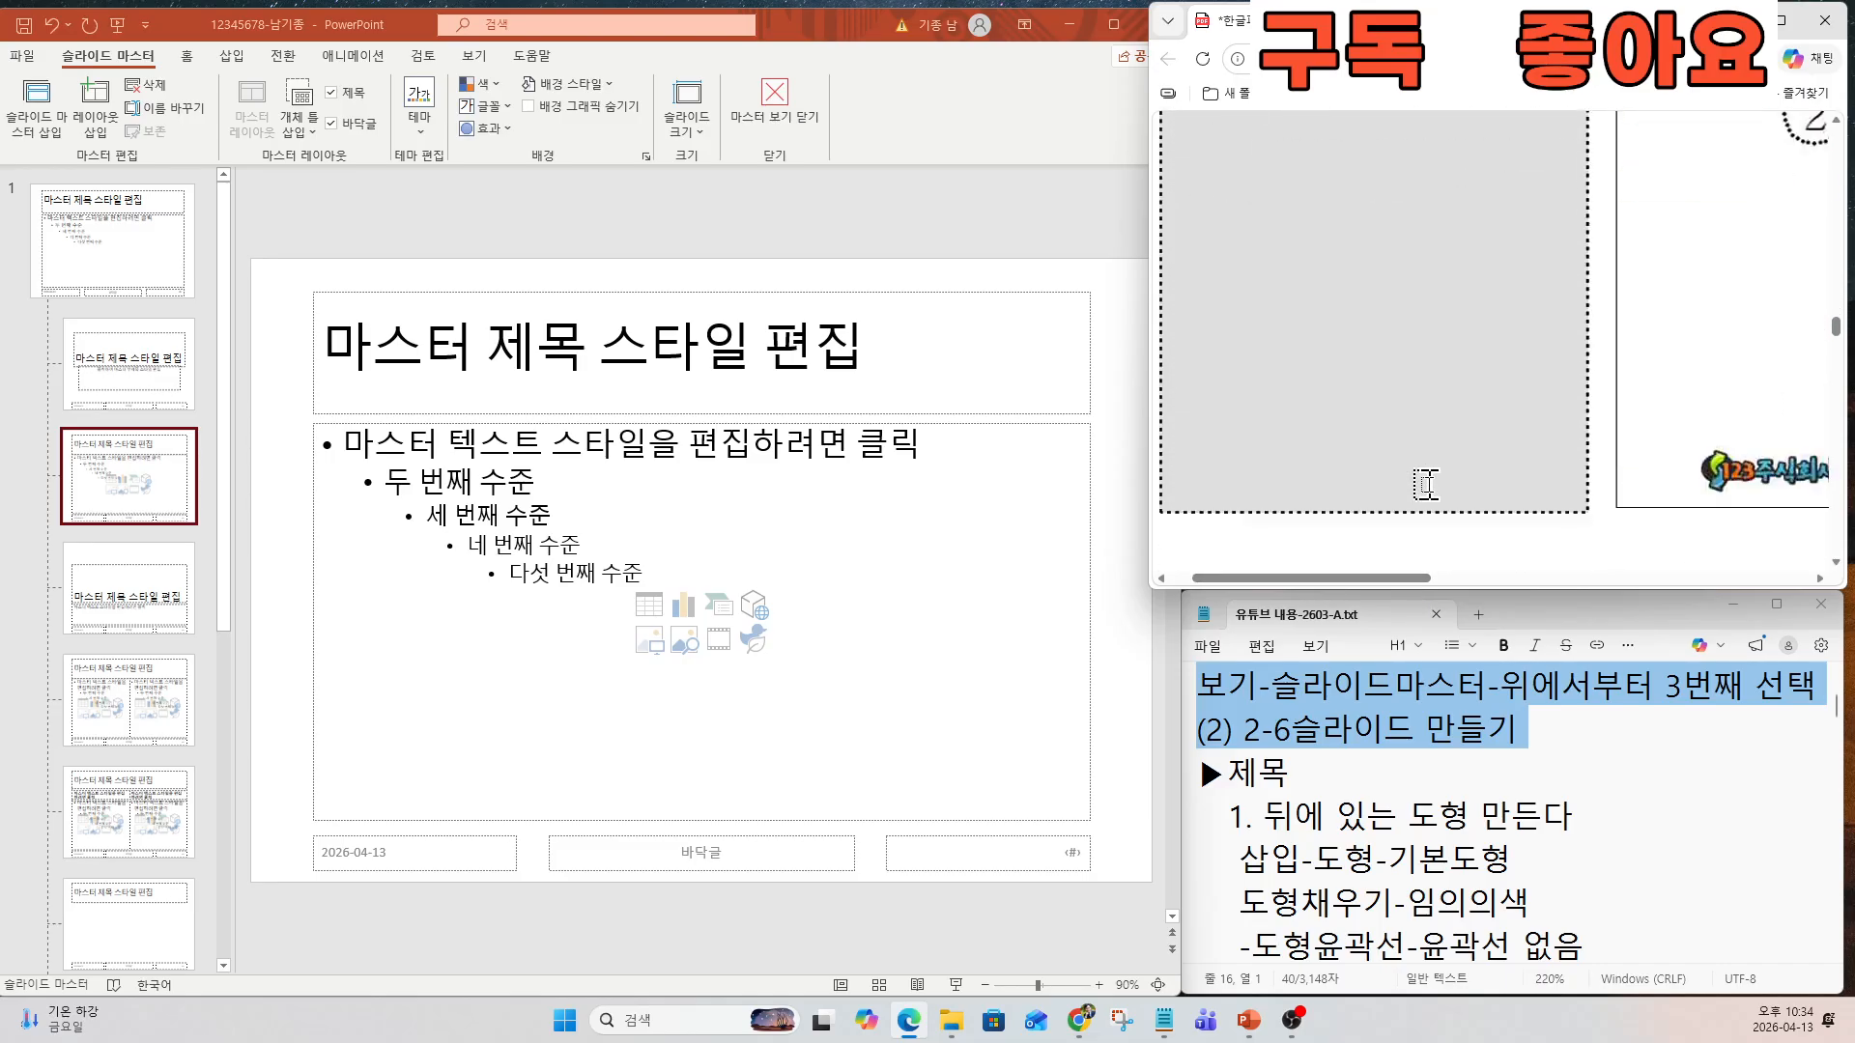
scroll(1426, 483, down, 6)
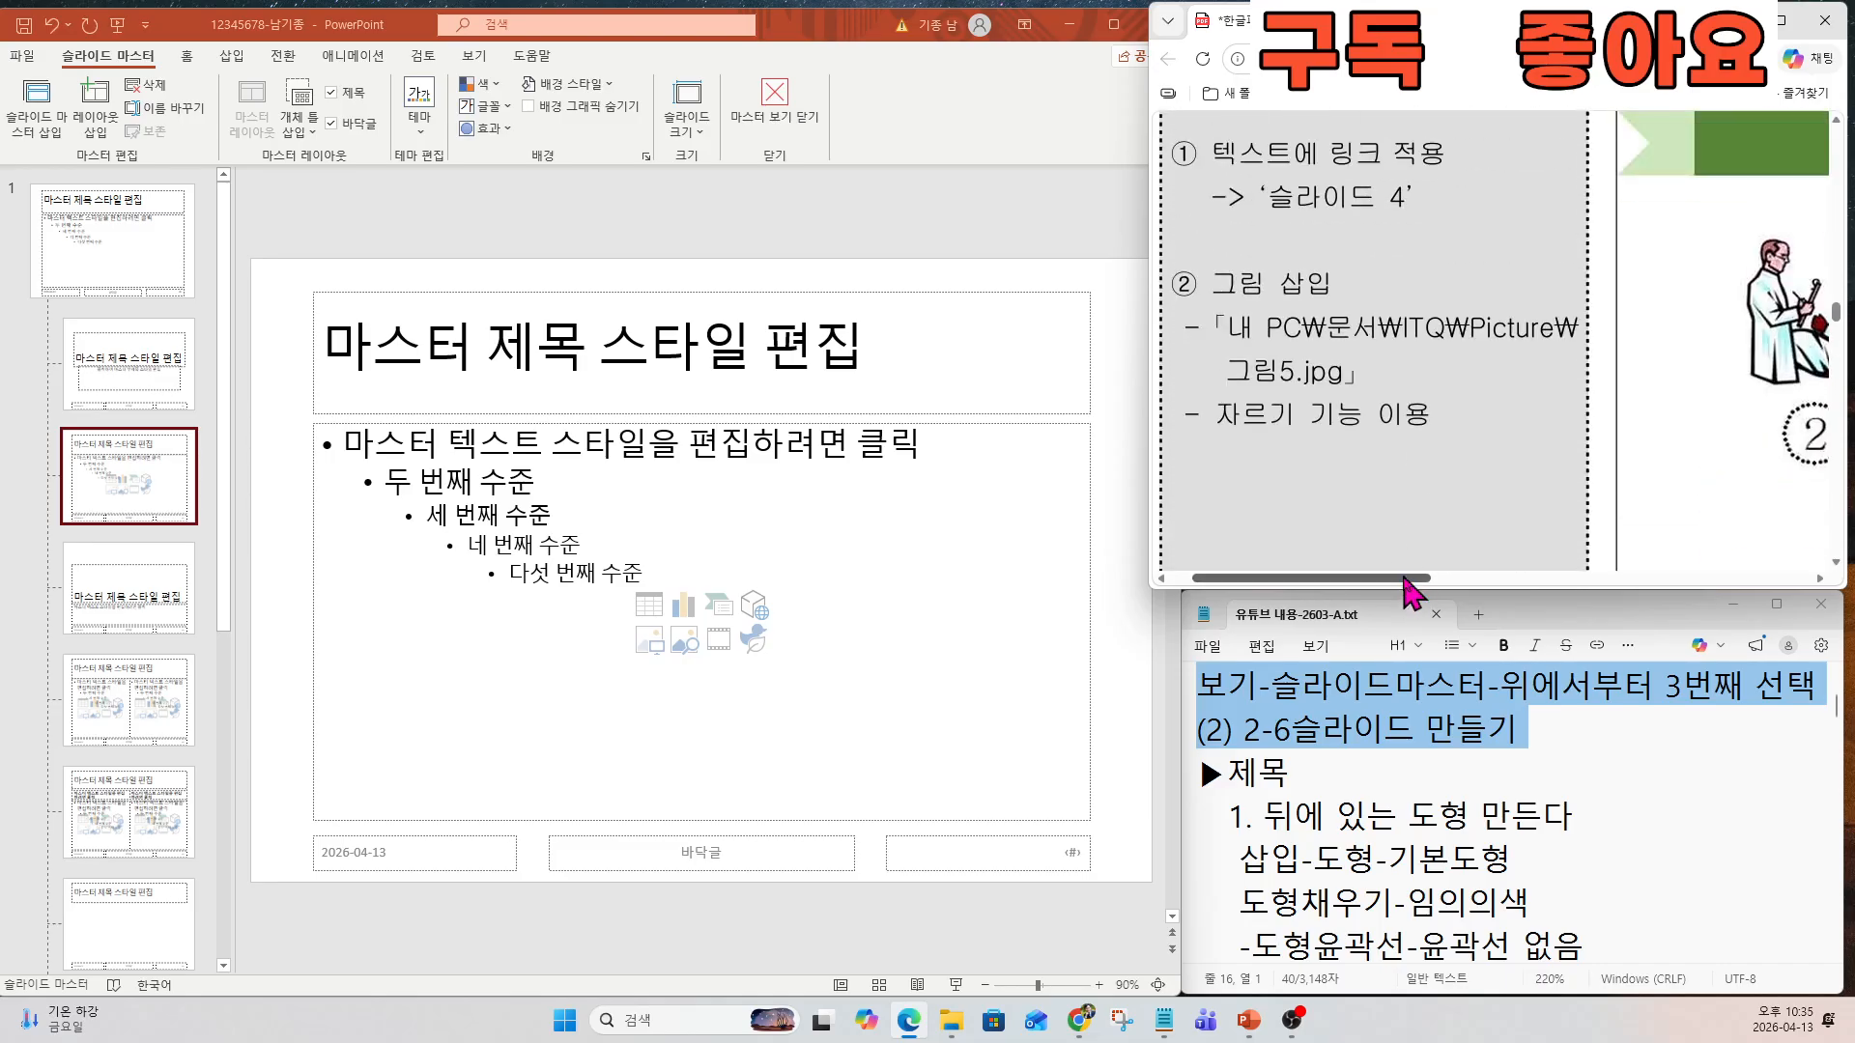
ctrl+scroll(1406, 560, down, 3)
ctrl+scroll(1610, 458, down, 2)
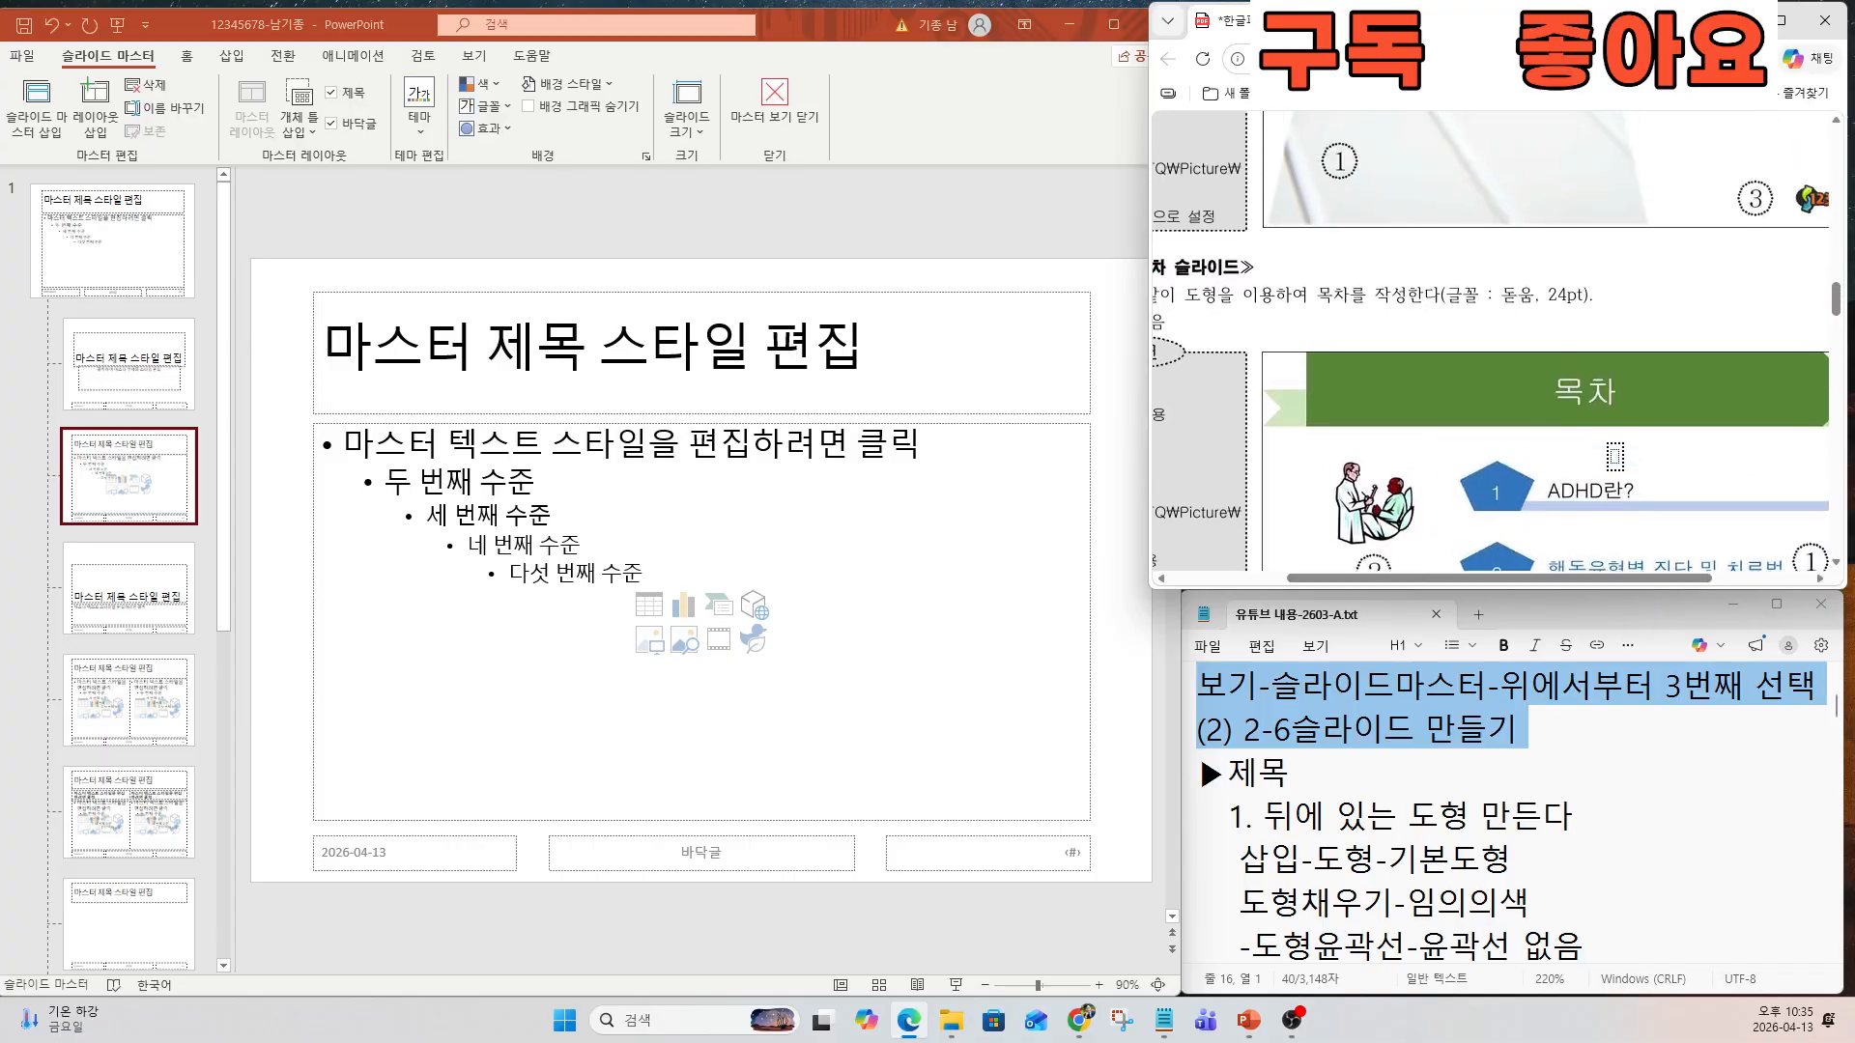
drag(1633, 578, 1685, 578)
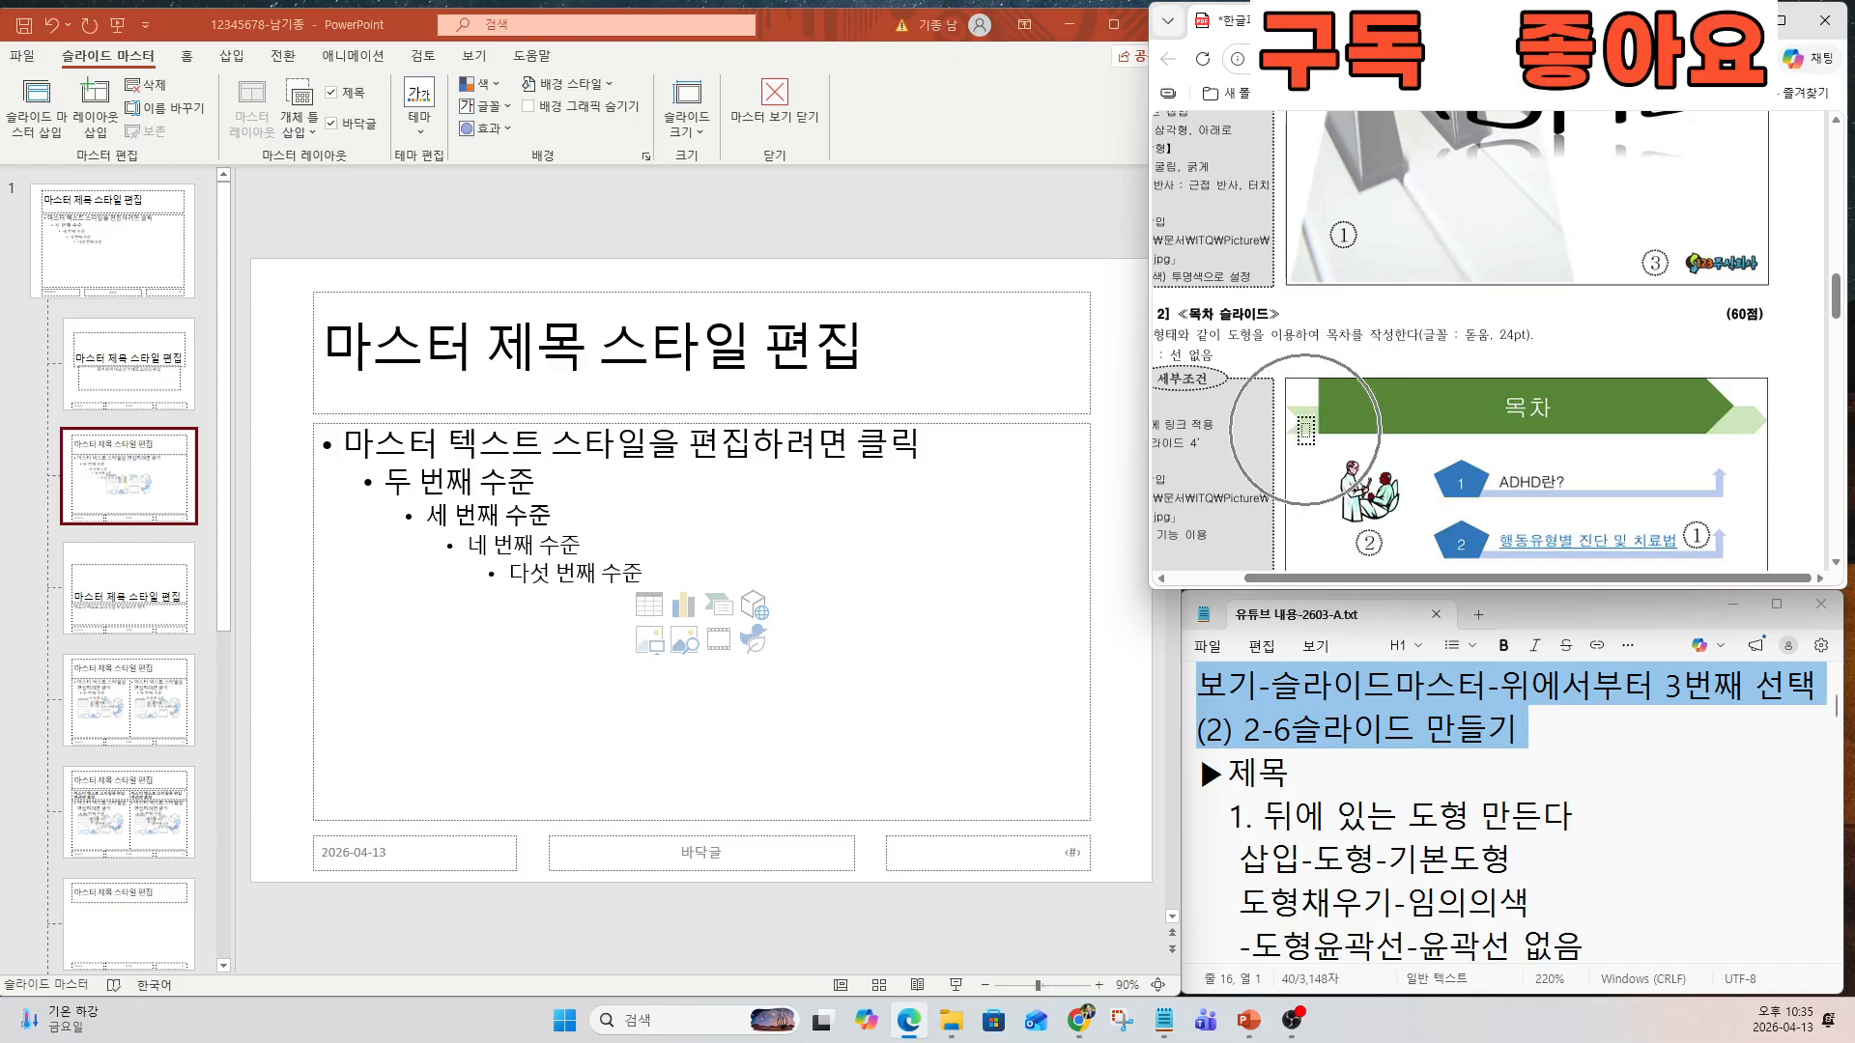
Select the ▶제목 lines in the notes, from the heading through the back shape's -도형윤곽선-윤곽선 없음.
click(232, 56)
click(304, 114)
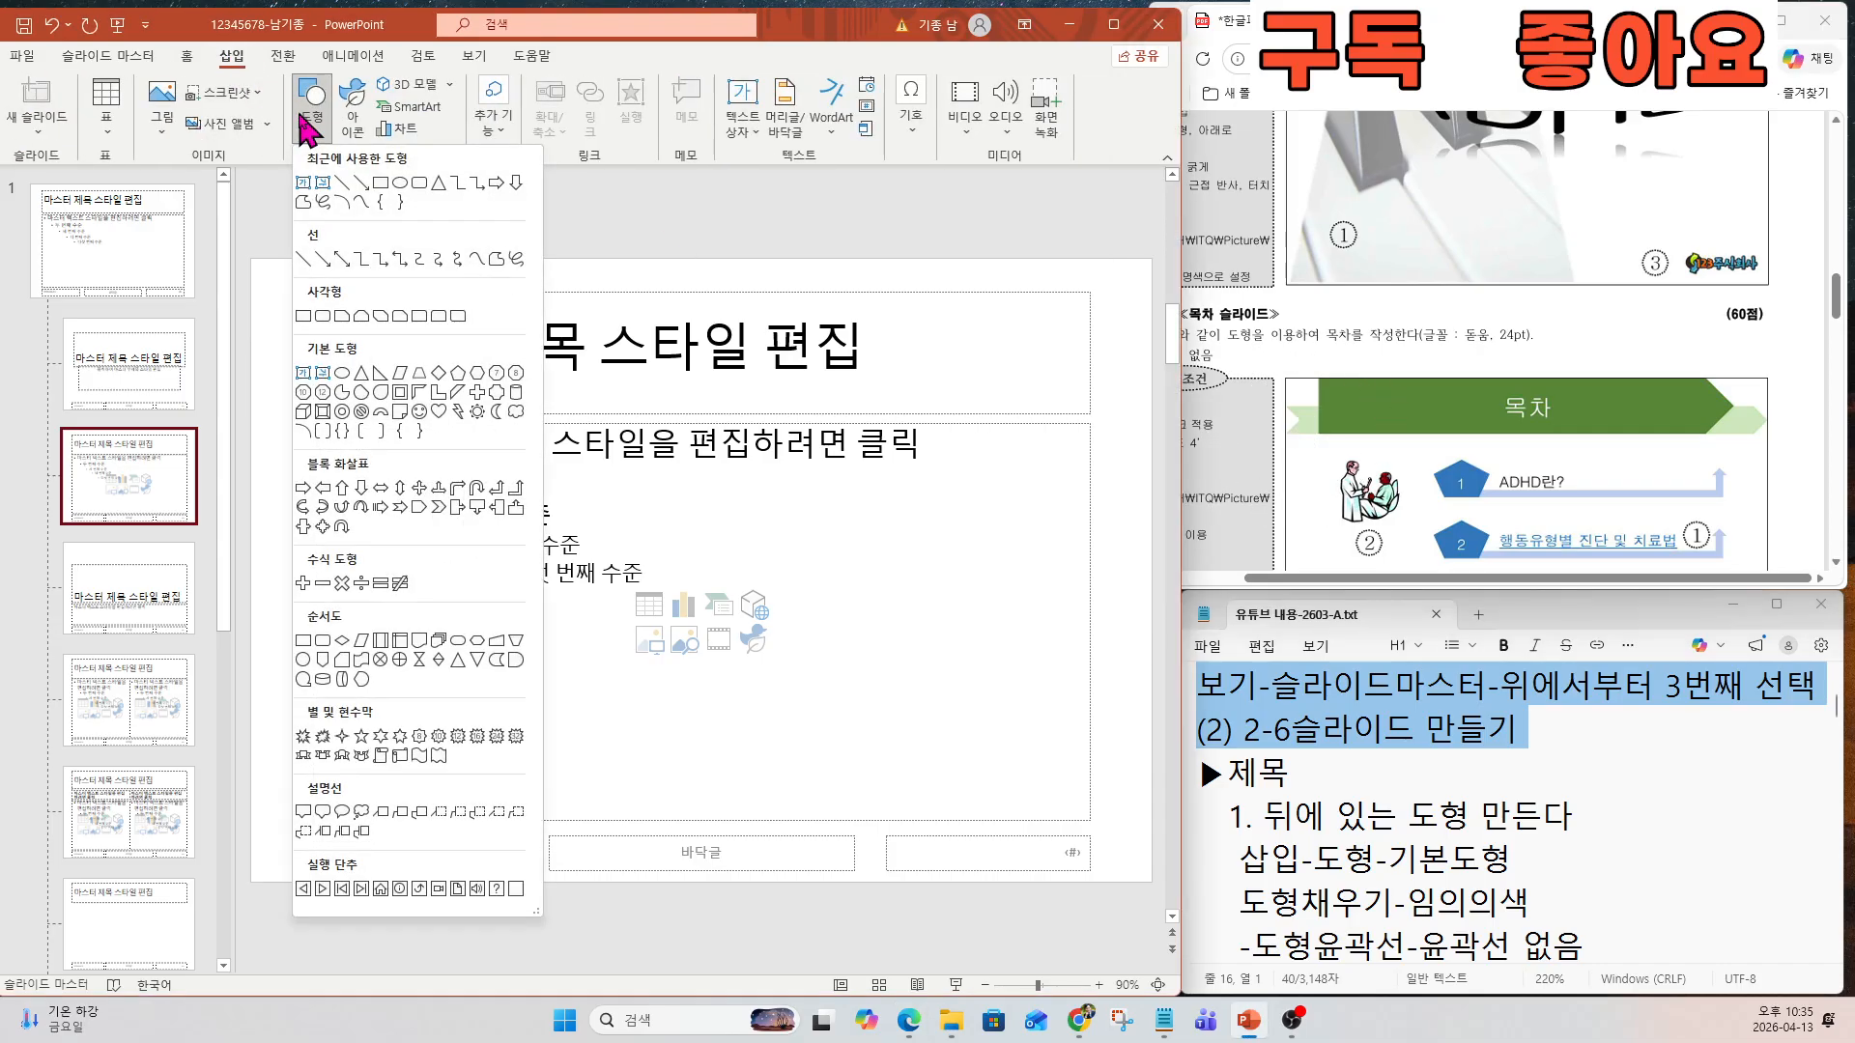
click(1349, 809)
key(Down)
key(Down)
key(Down)
key(Down)
key(Down)
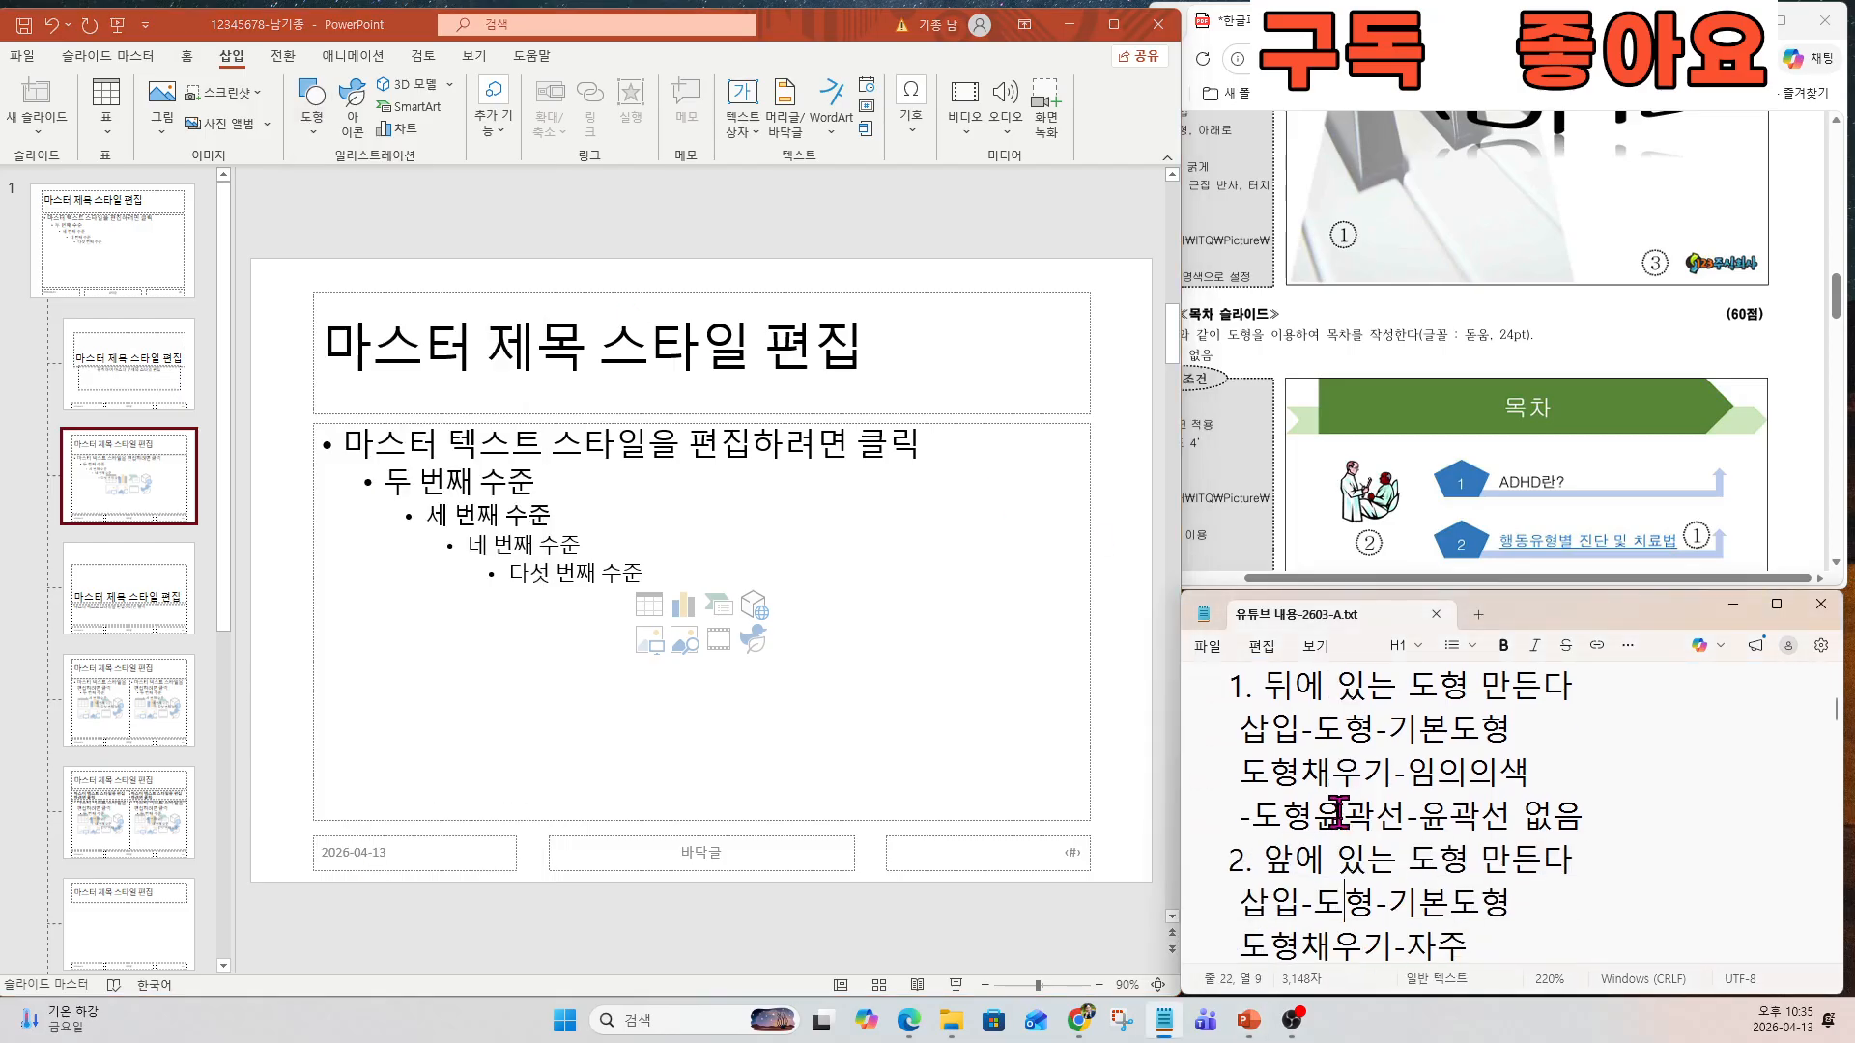
scroll(1338, 811, up, 1)
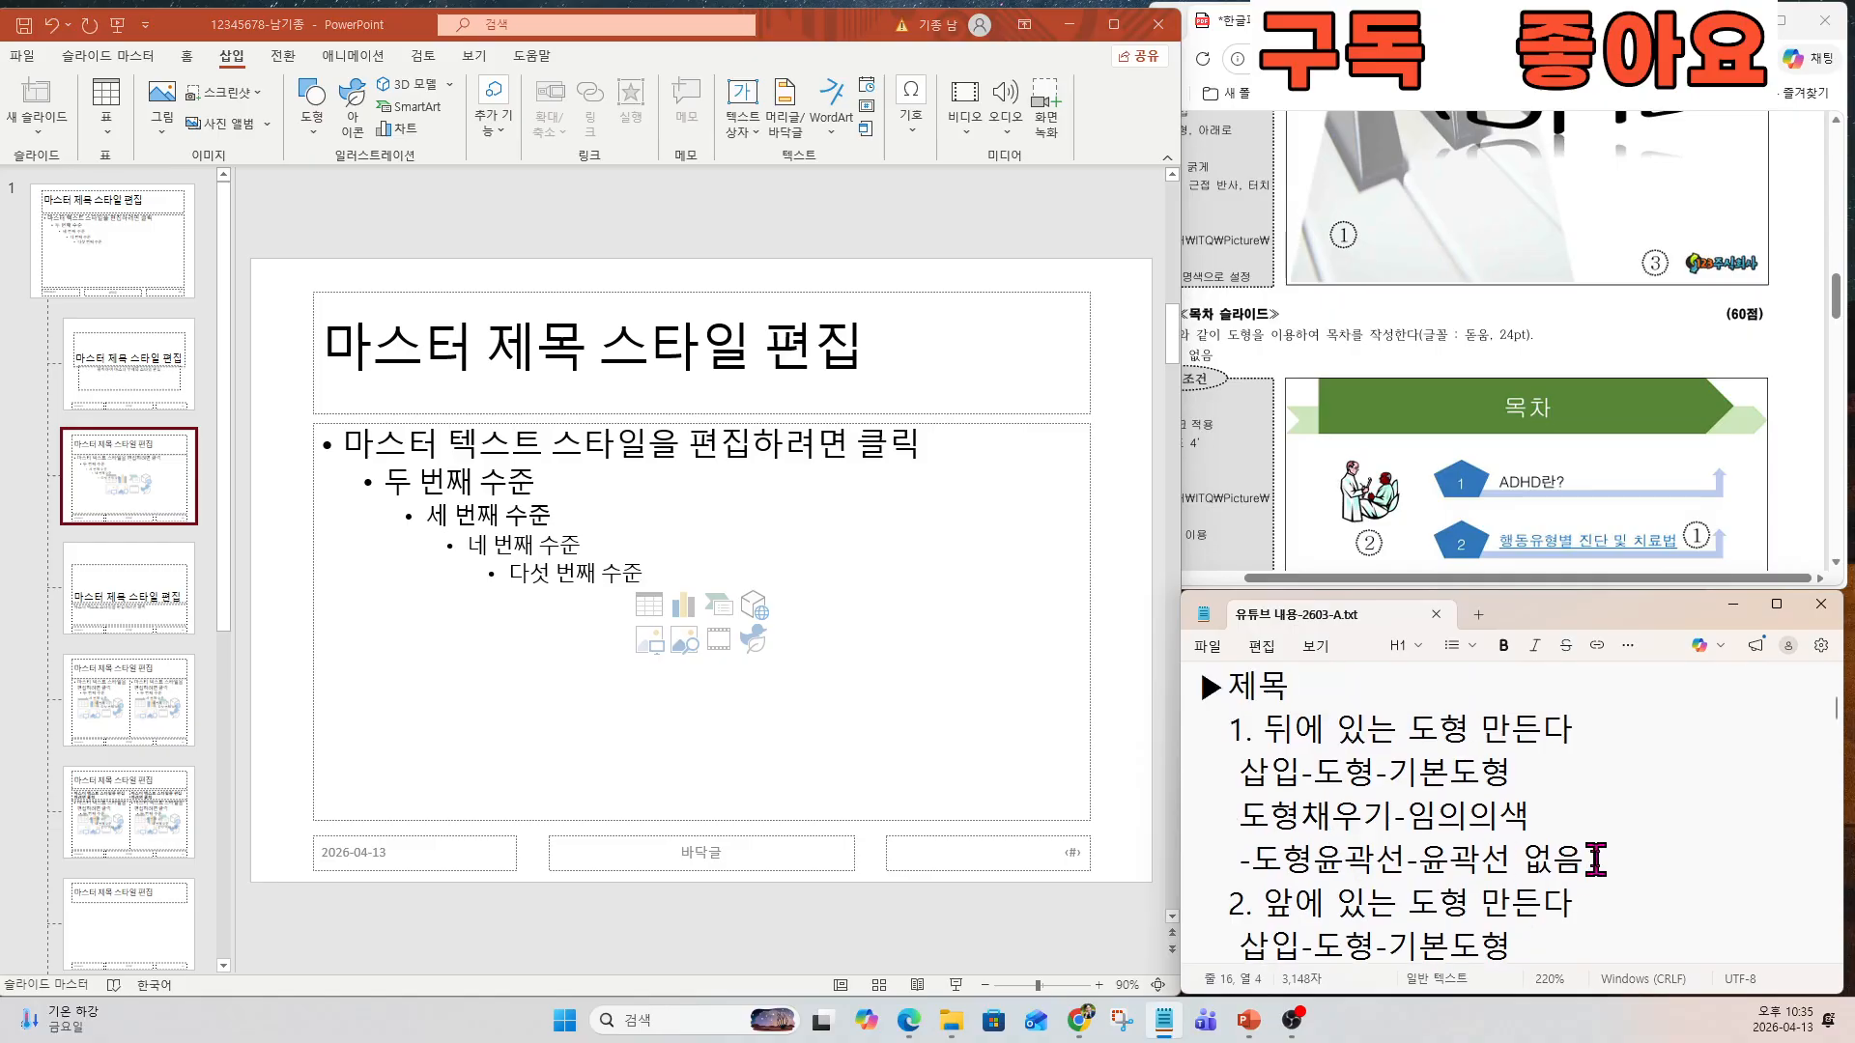
mouse_move(1575, 860)
mouse_down()
mouse_move(1072, 623)
mouse_move(1198, 750)
mouse_move(1251, 971)
mouse_move(1241, 750)
mouse_move(1273, 744)
mouse_move(1570, 879)
mouse_up()
click(1265, 757)
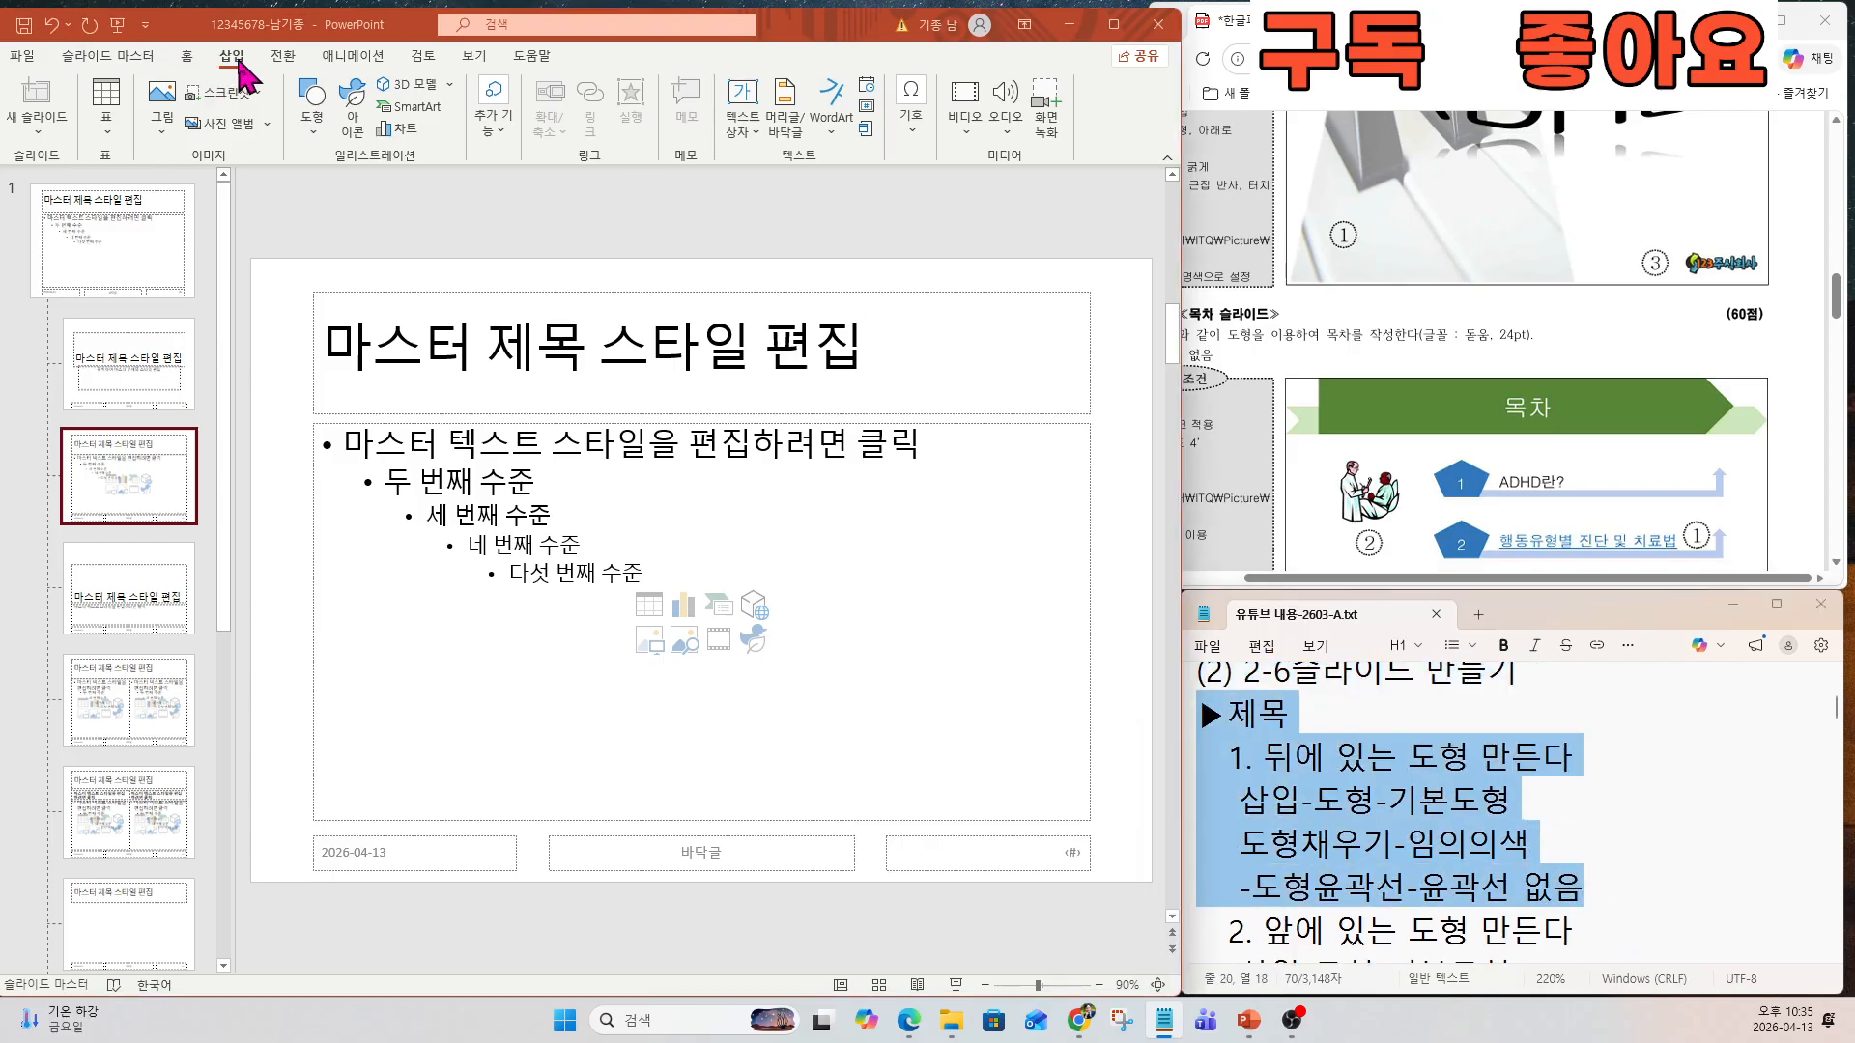
Draw a chevron block arrow across the full slide width over the title placeholder, about 27.52 cm wide and 1.01 cm high.
click(311, 102)
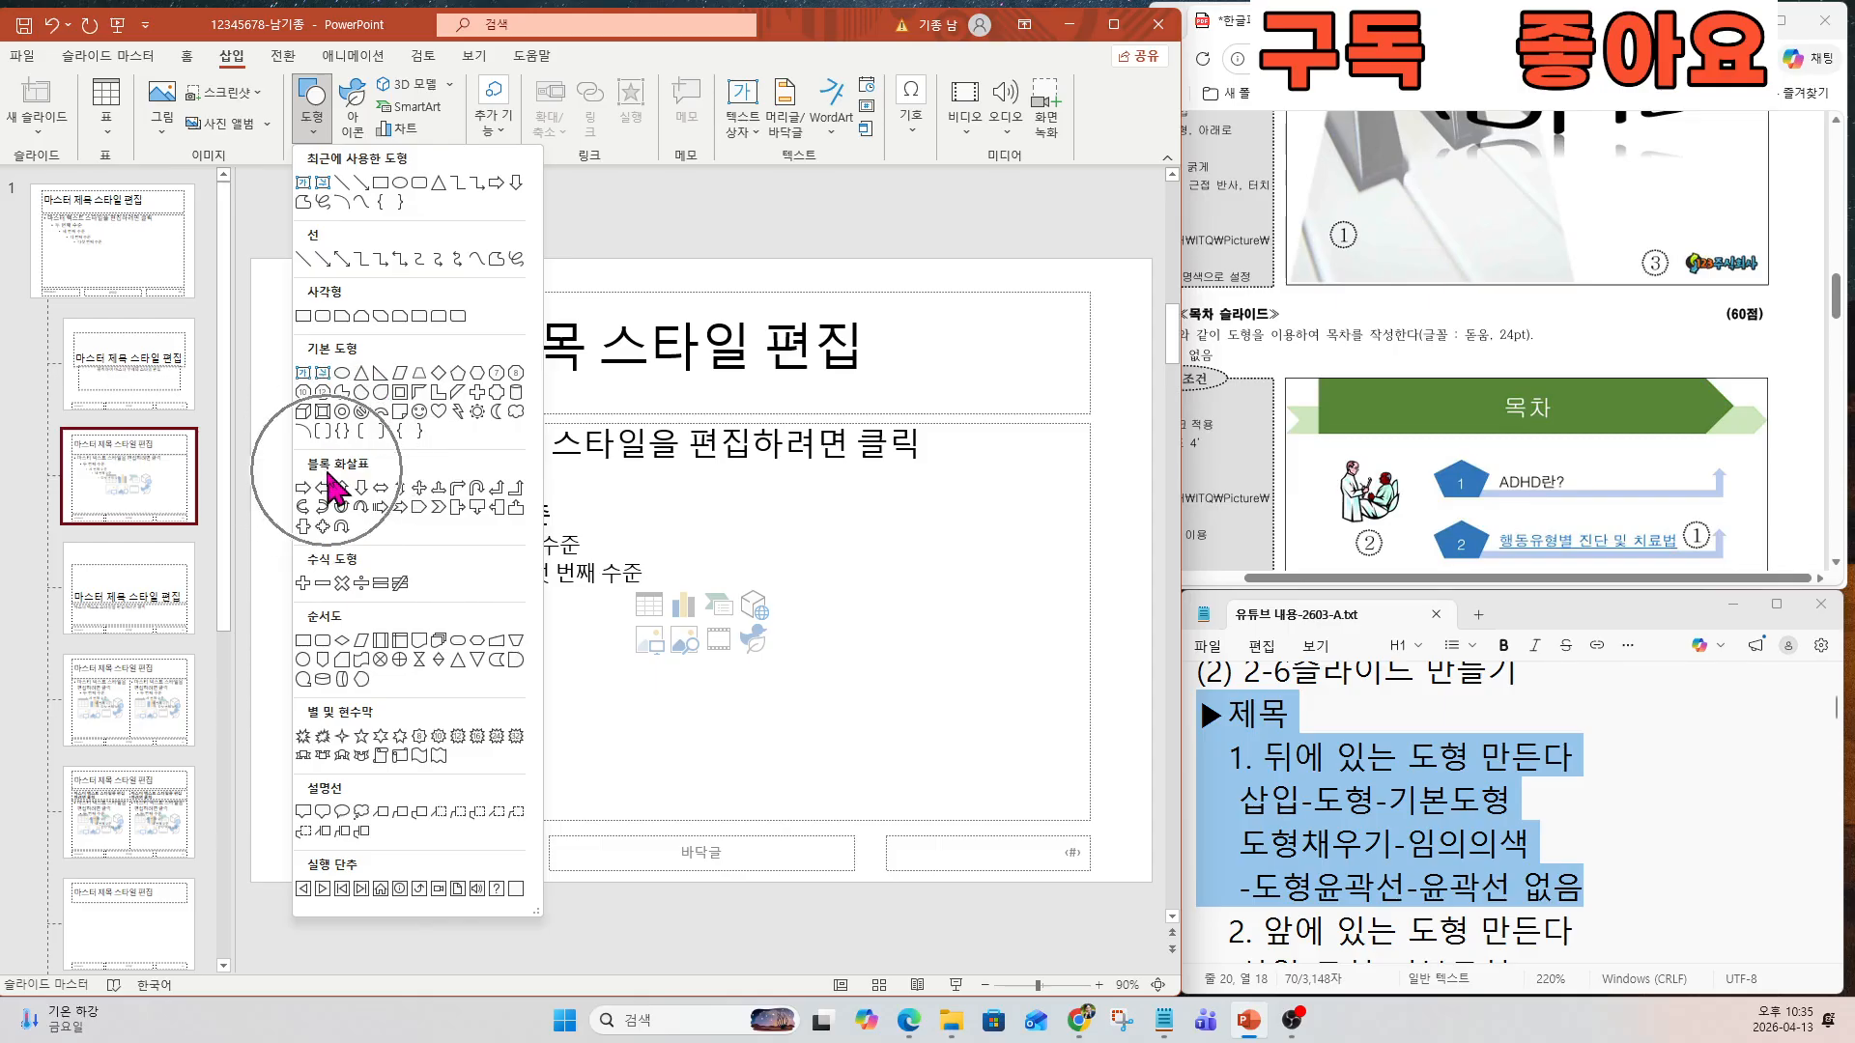
click(439, 509)
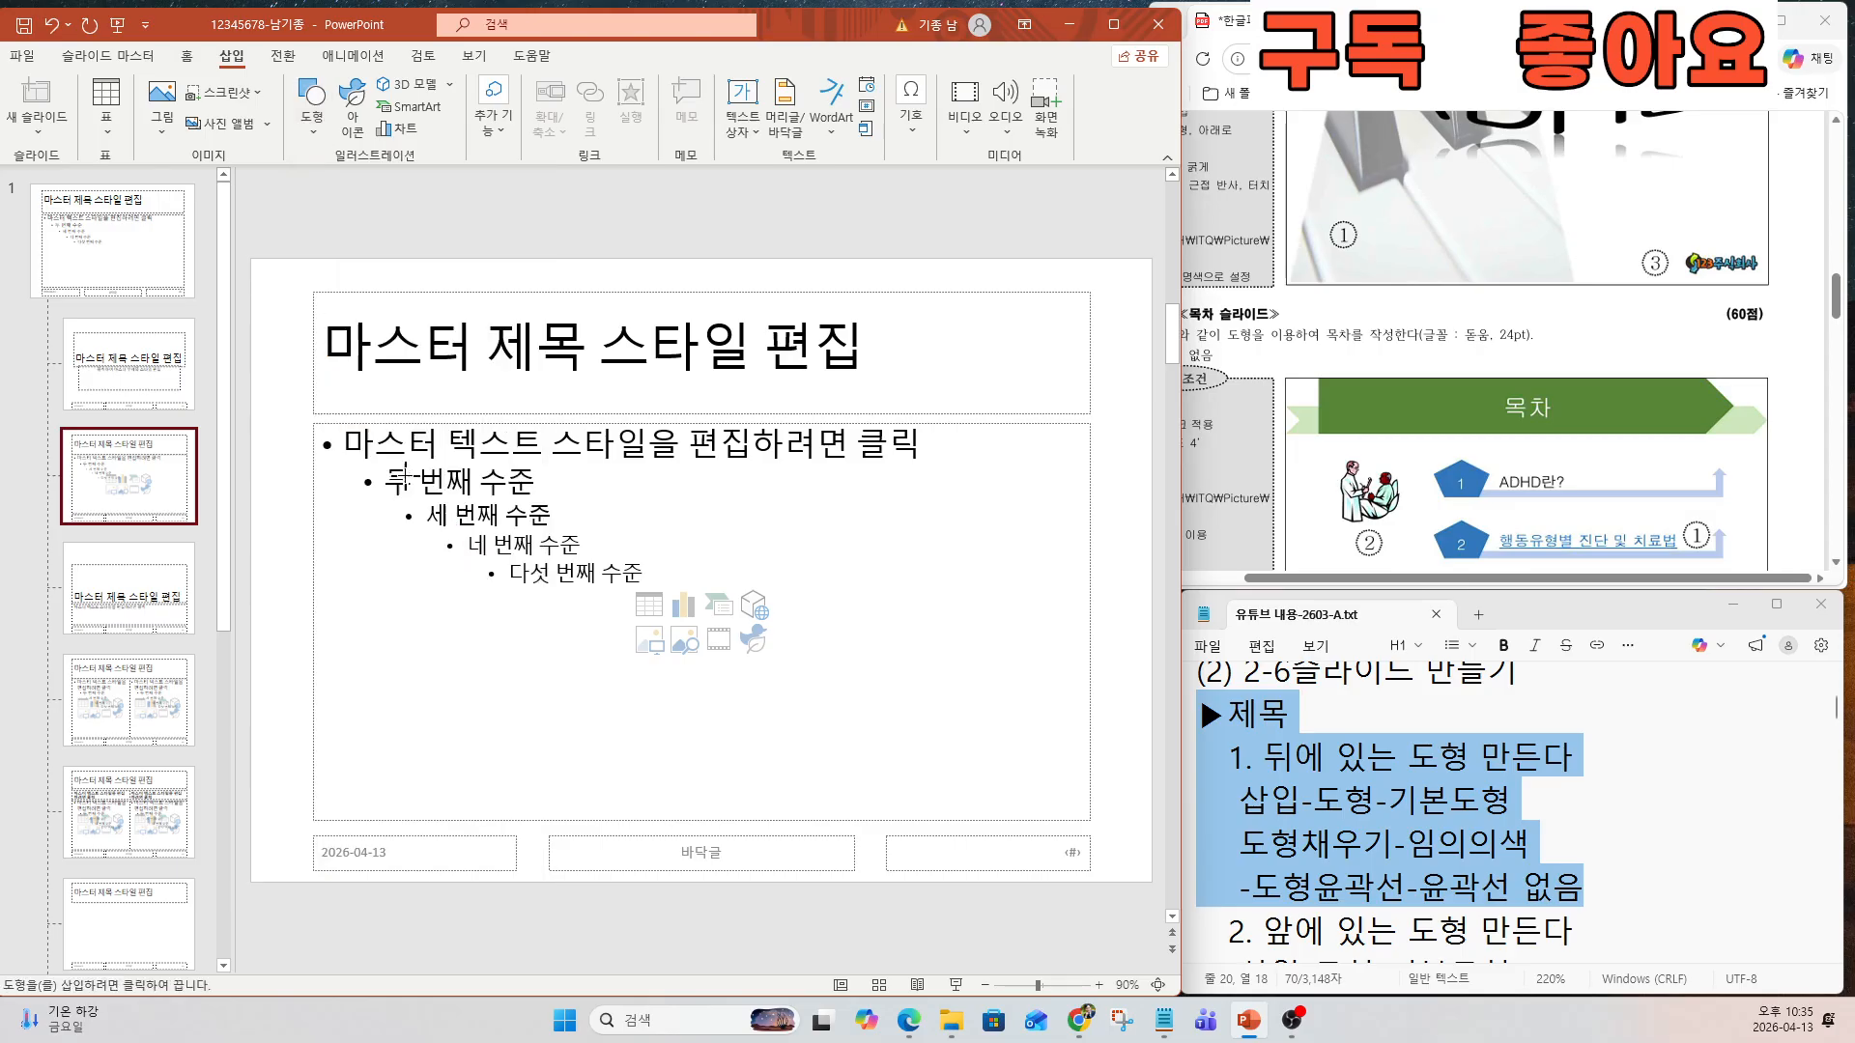
drag(248, 335, 1154, 365)
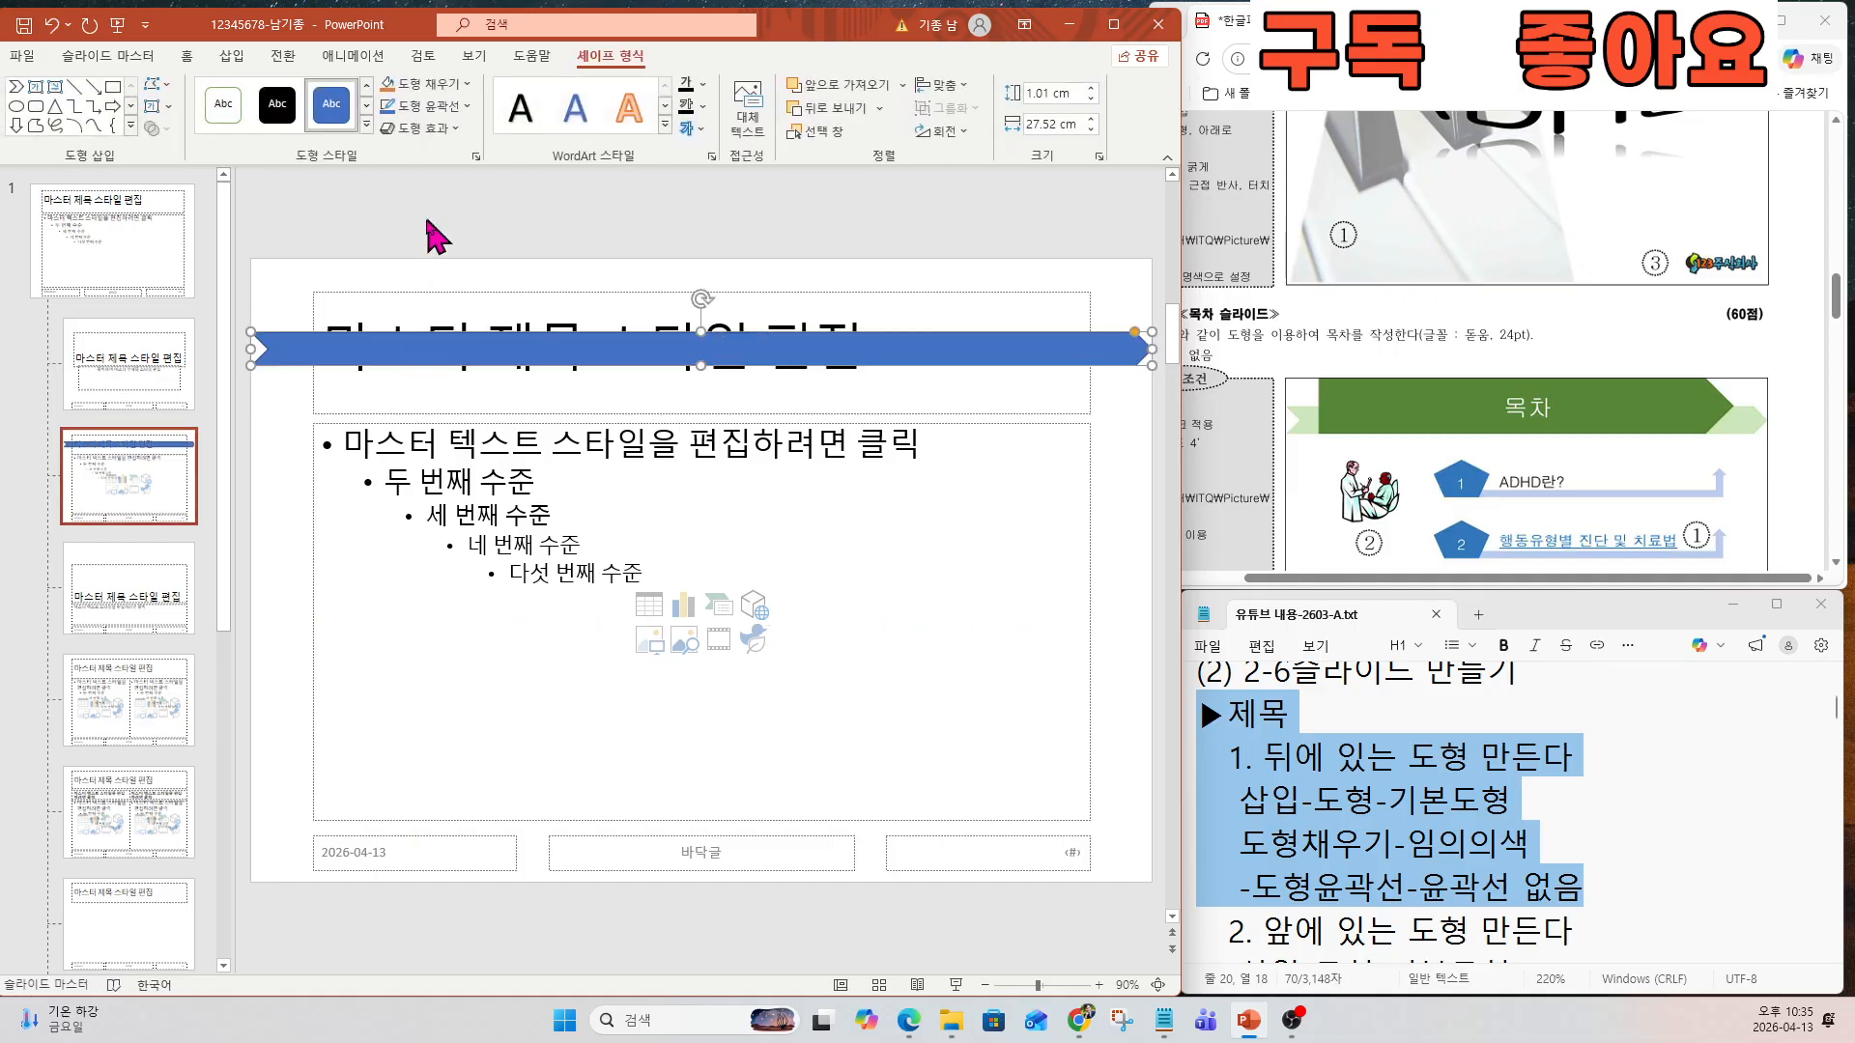
Fill the chevron band with light green and set its outline to 윤곽선 없음.
click(426, 85)
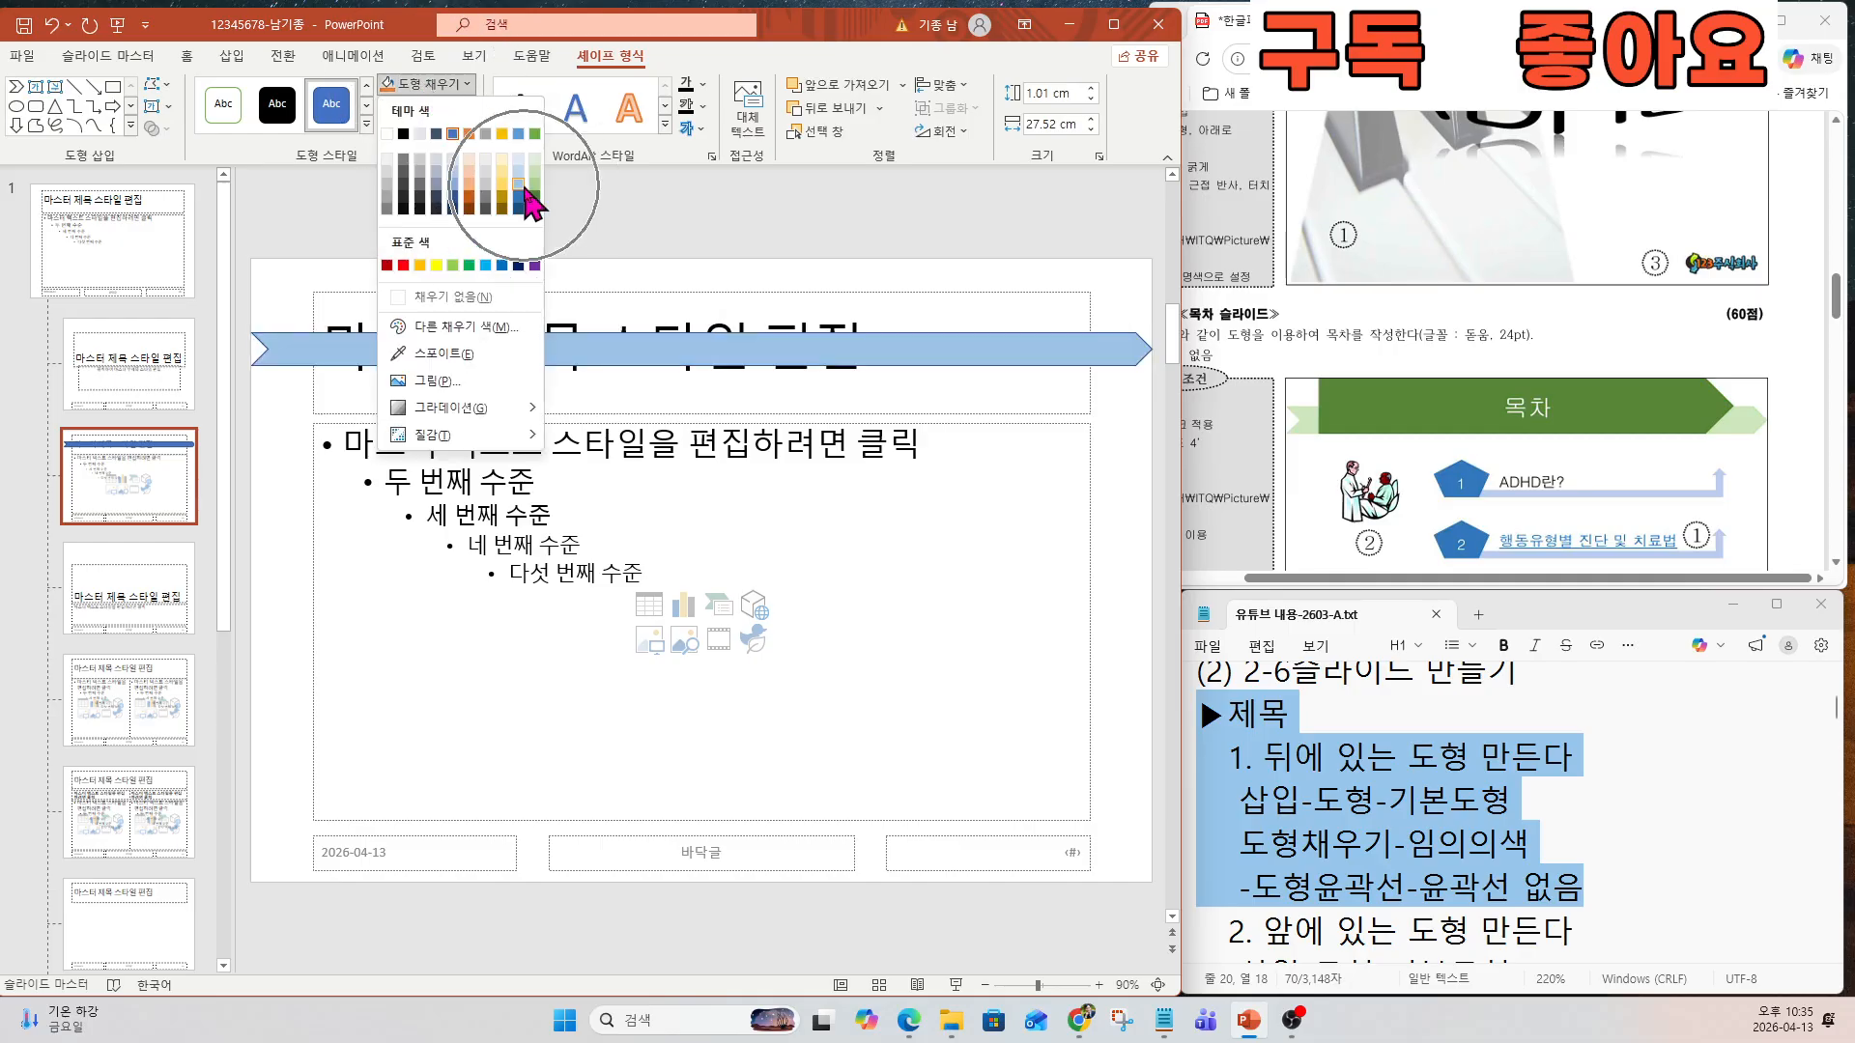
click(537, 202)
click(449, 109)
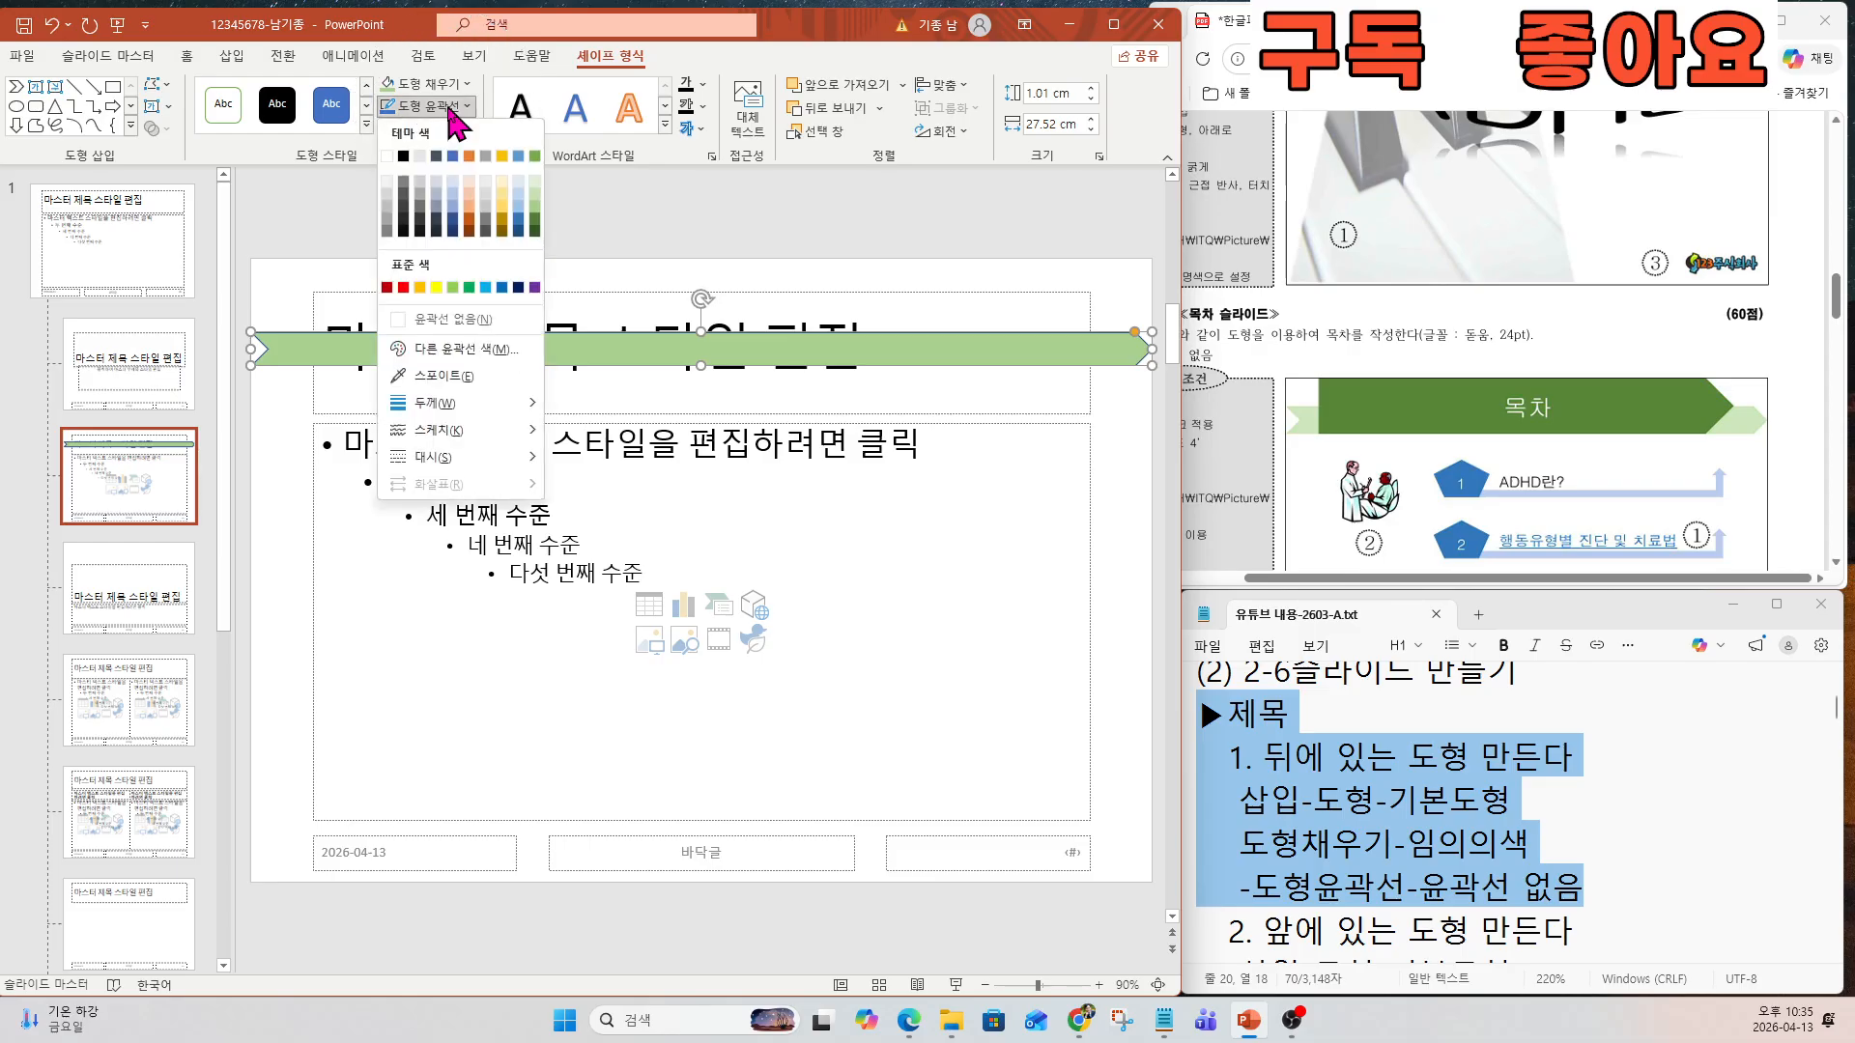
click(444, 323)
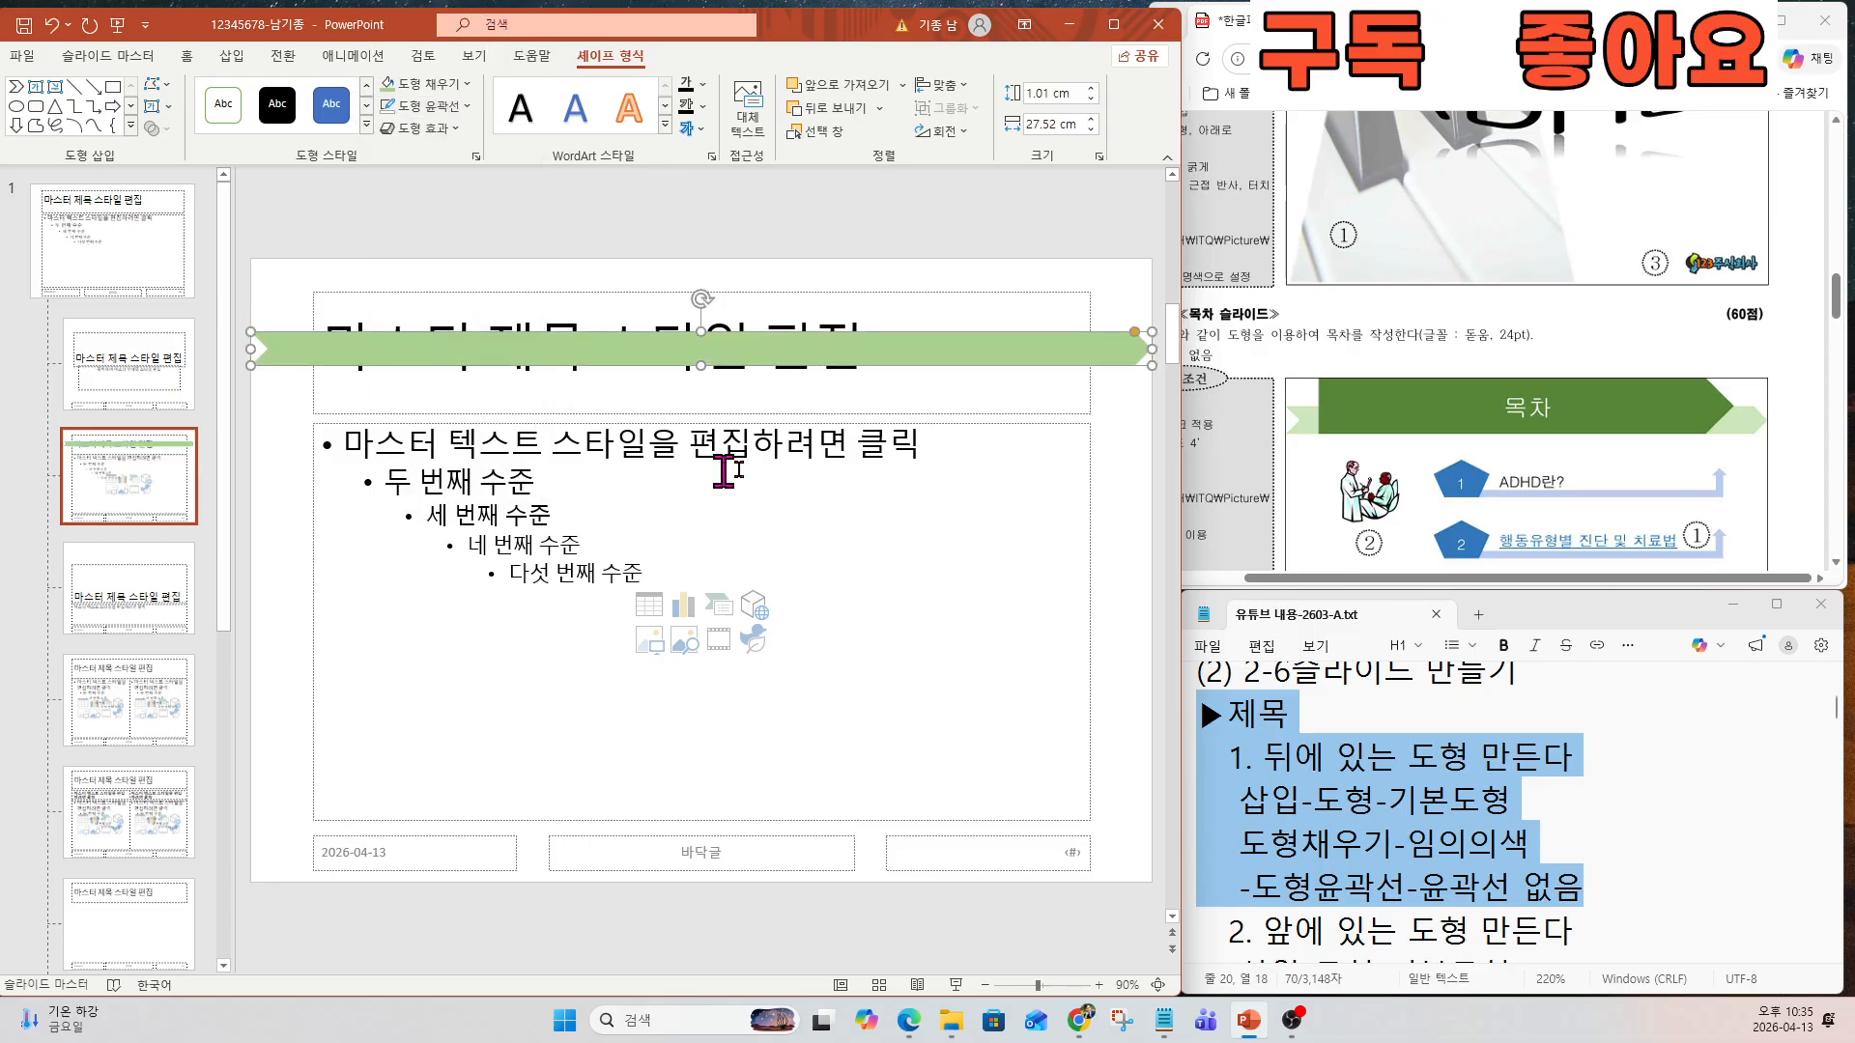
Select the front shape instructions in the notes, from 2. 앞에 있는 도형 만든다 to -도형윤곽선-윤곽선 없음.
click(1309, 796)
key(Down)
key(Down)
key(Down)
key(Down)
key(Down)
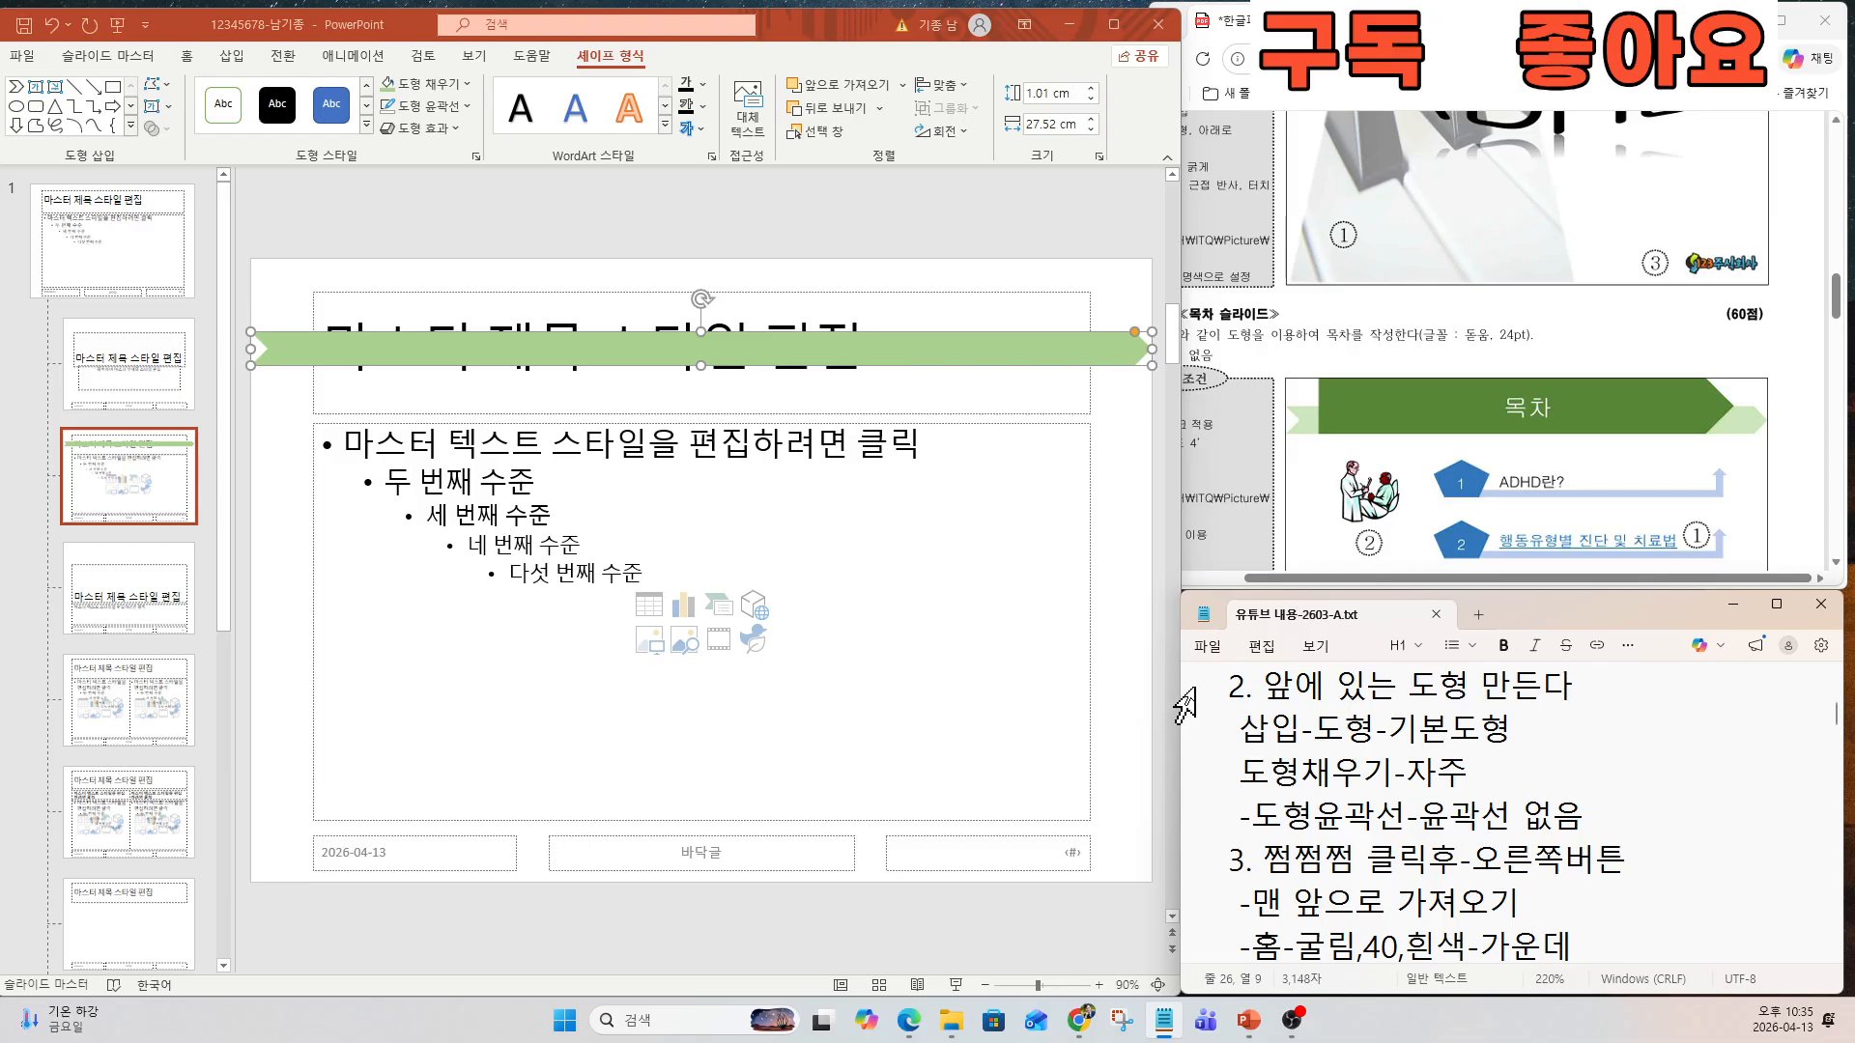
drag(1199, 688, 1587, 811)
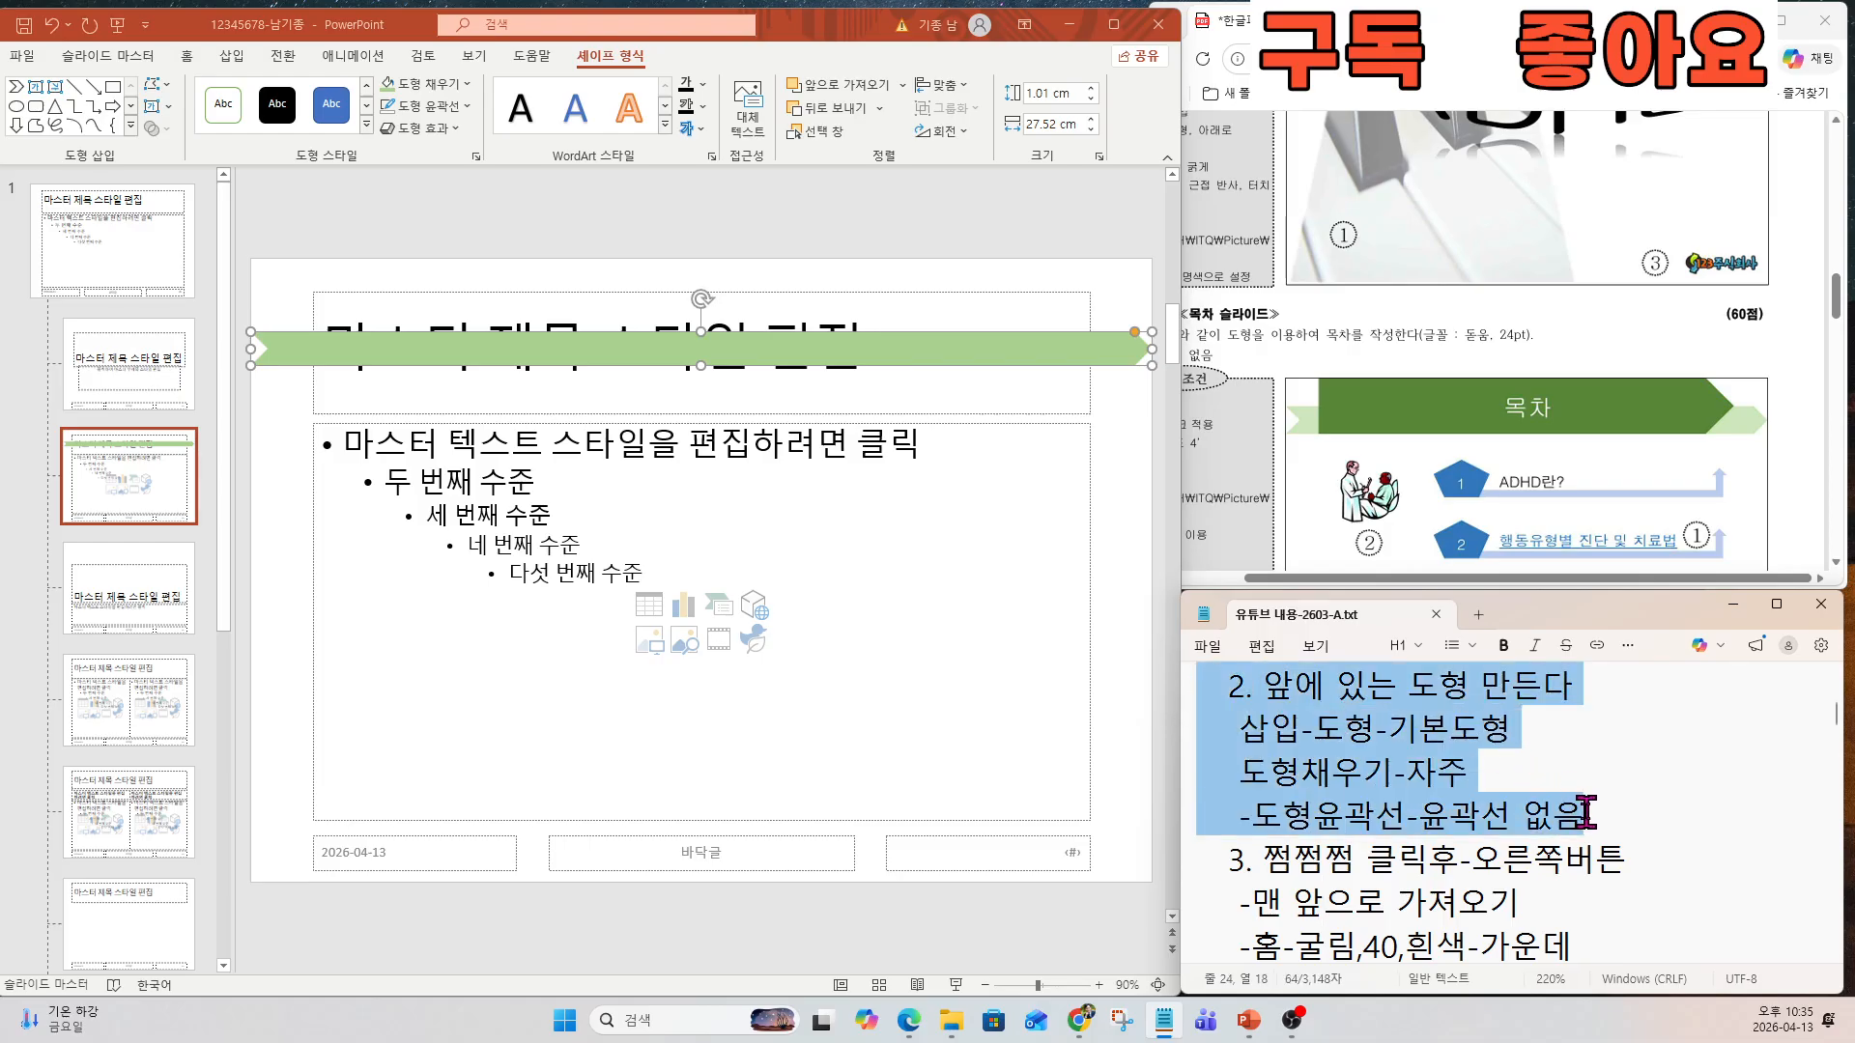
Draw a pentagon block arrow over the green band, from the slide's upper edge, about 23.73 cm wide and 3.26 cm high.
click(230, 58)
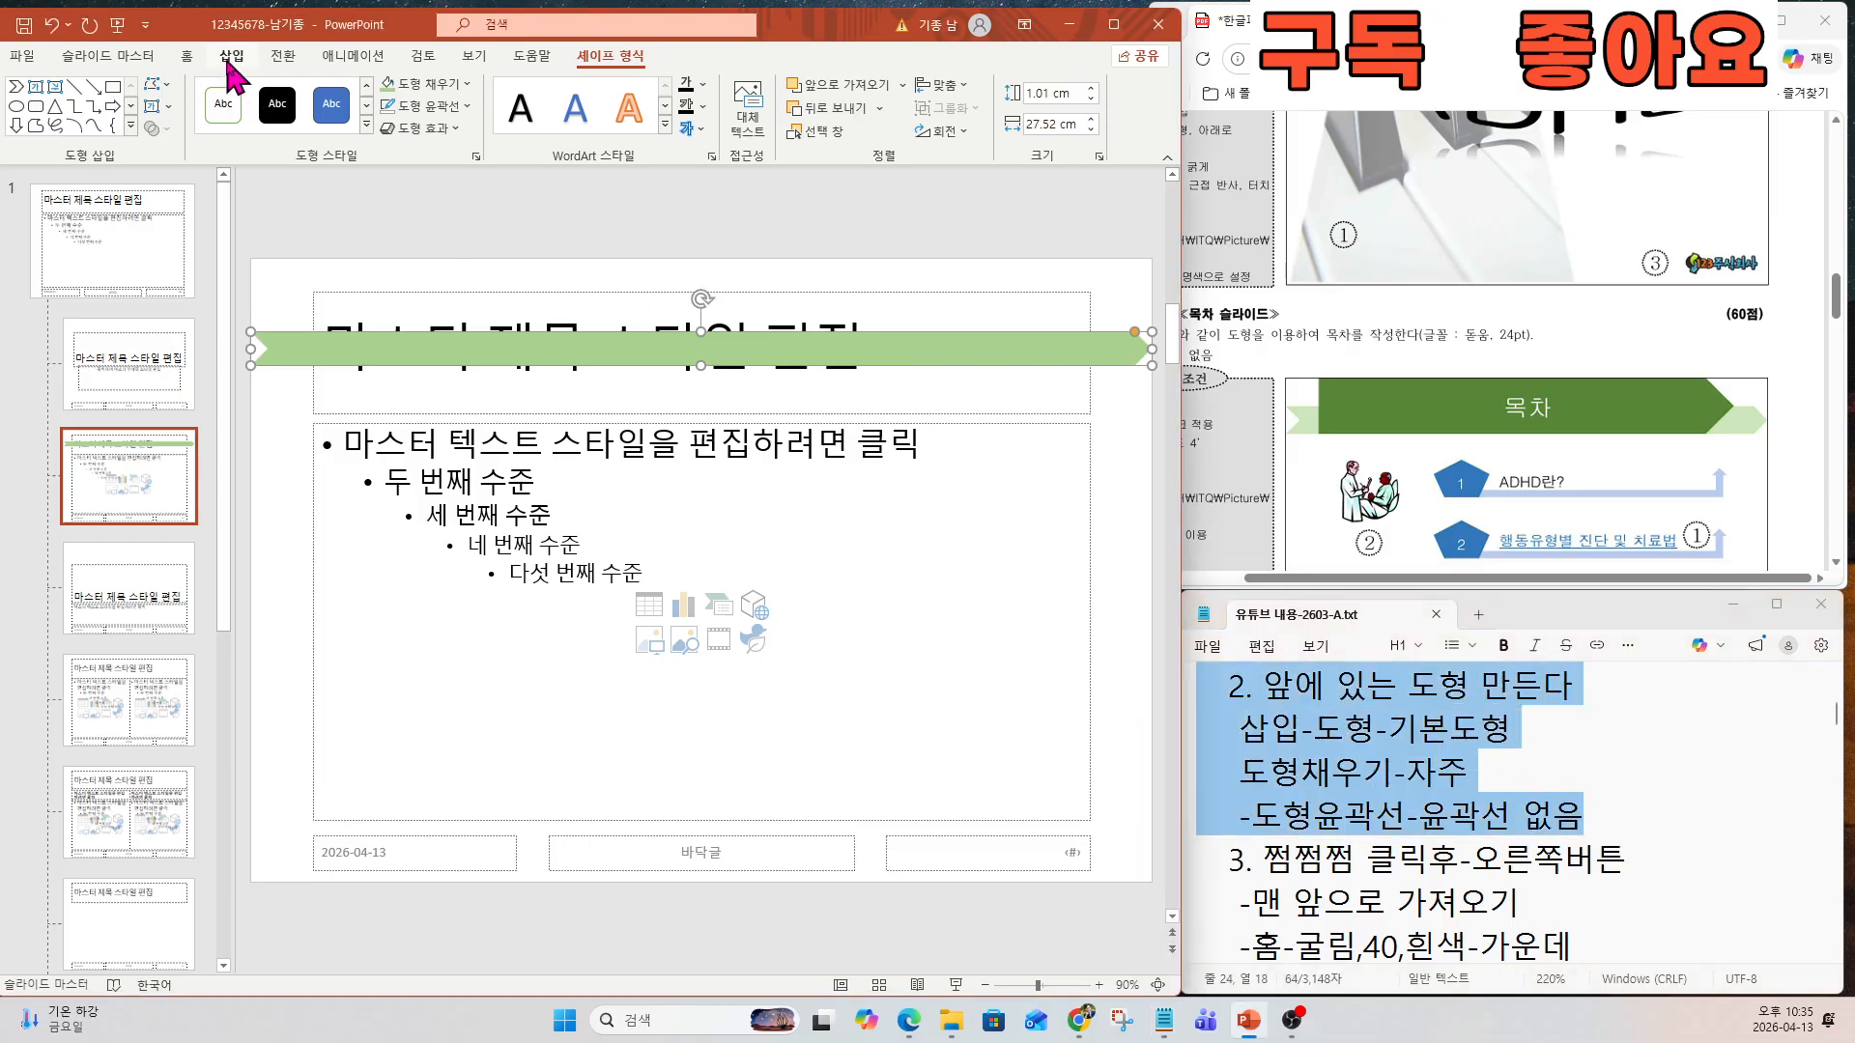
click(311, 101)
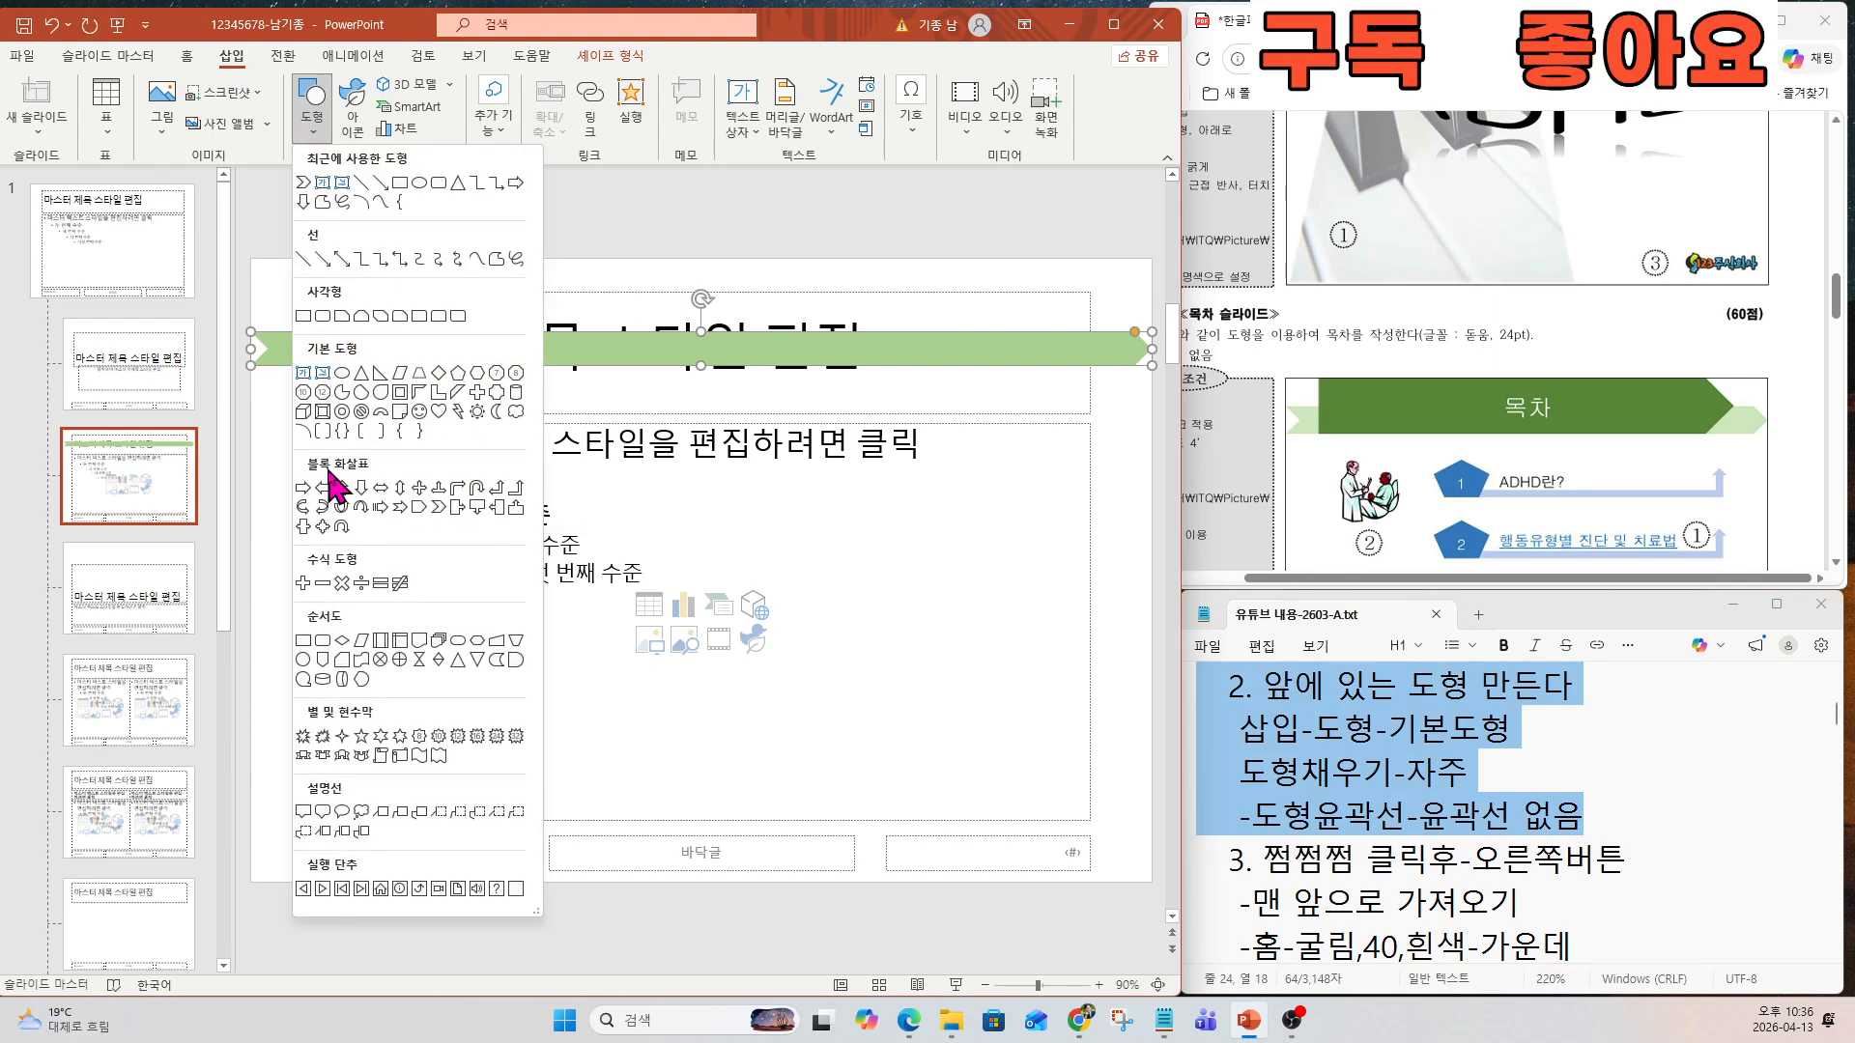
click(420, 508)
drag(317, 258, 1089, 359)
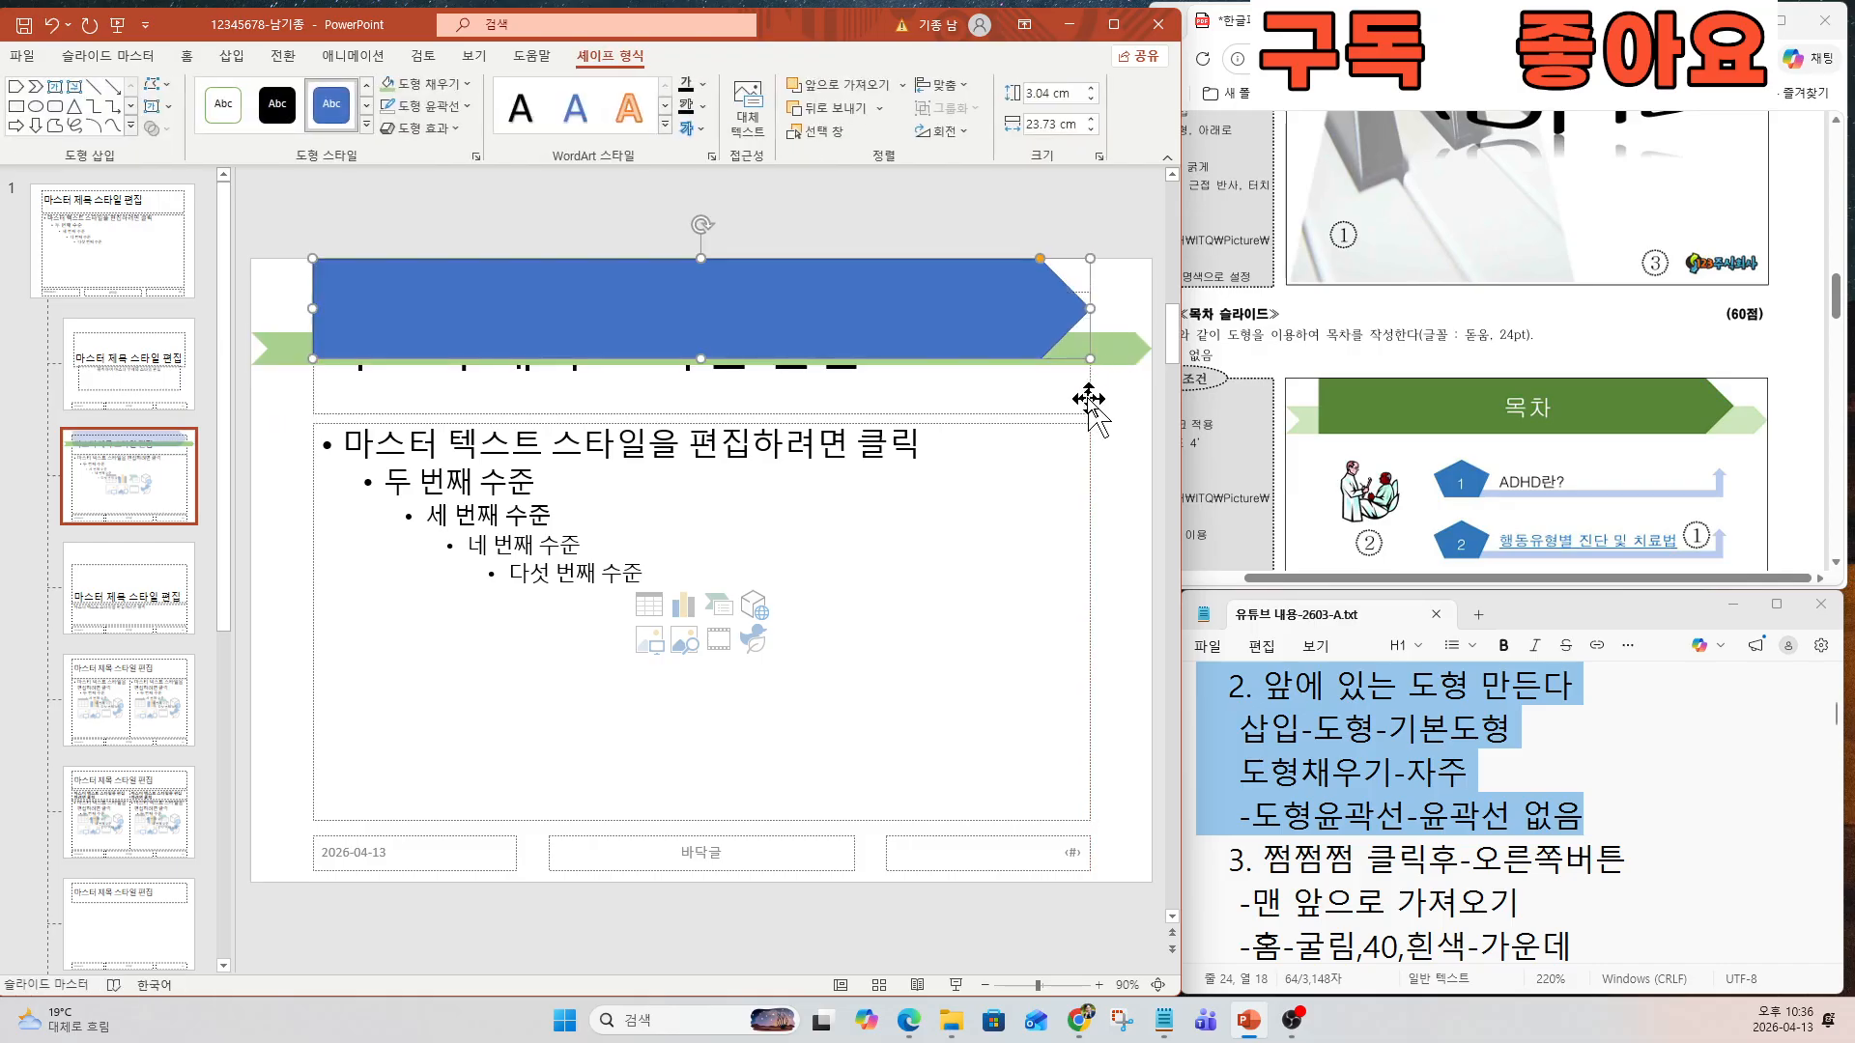
click(699, 360)
drag(701, 359, 702, 366)
Fill the pentagon arrow with the standard purple color (자주) and set its outline to 윤곽선 없음.
click(435, 87)
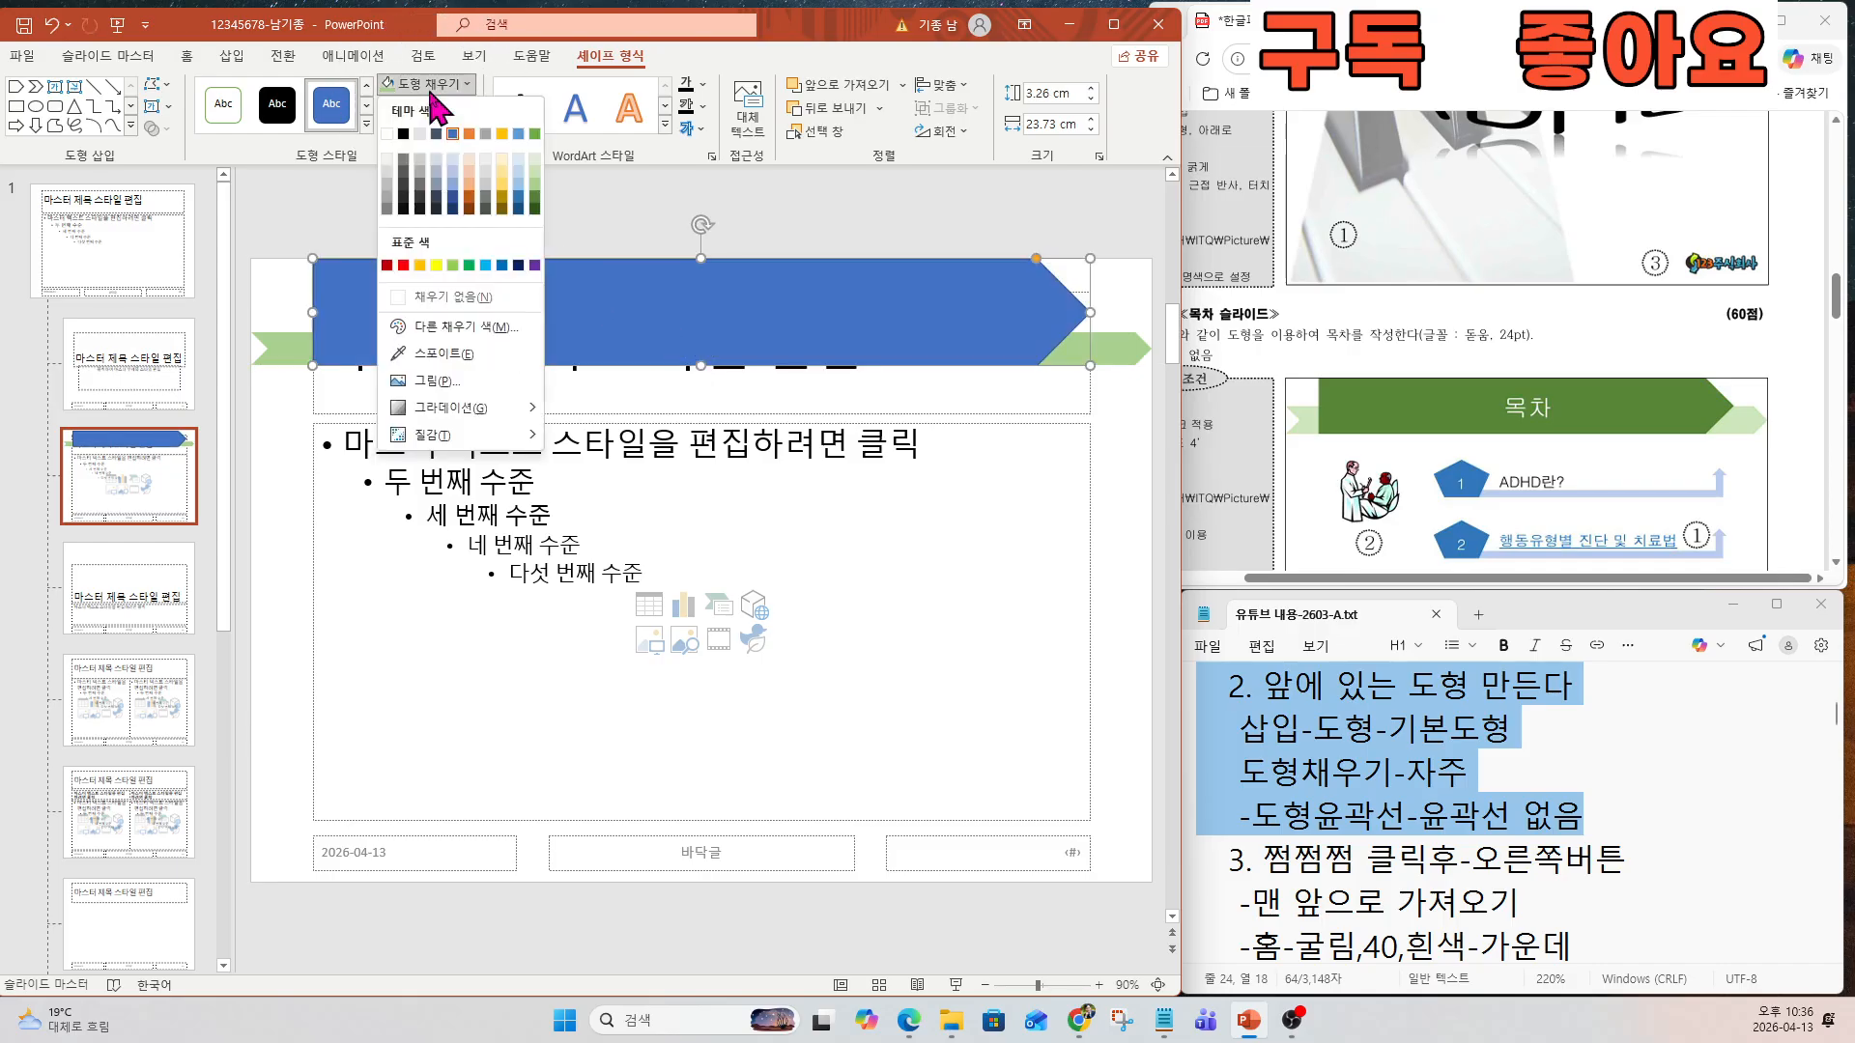
click(534, 197)
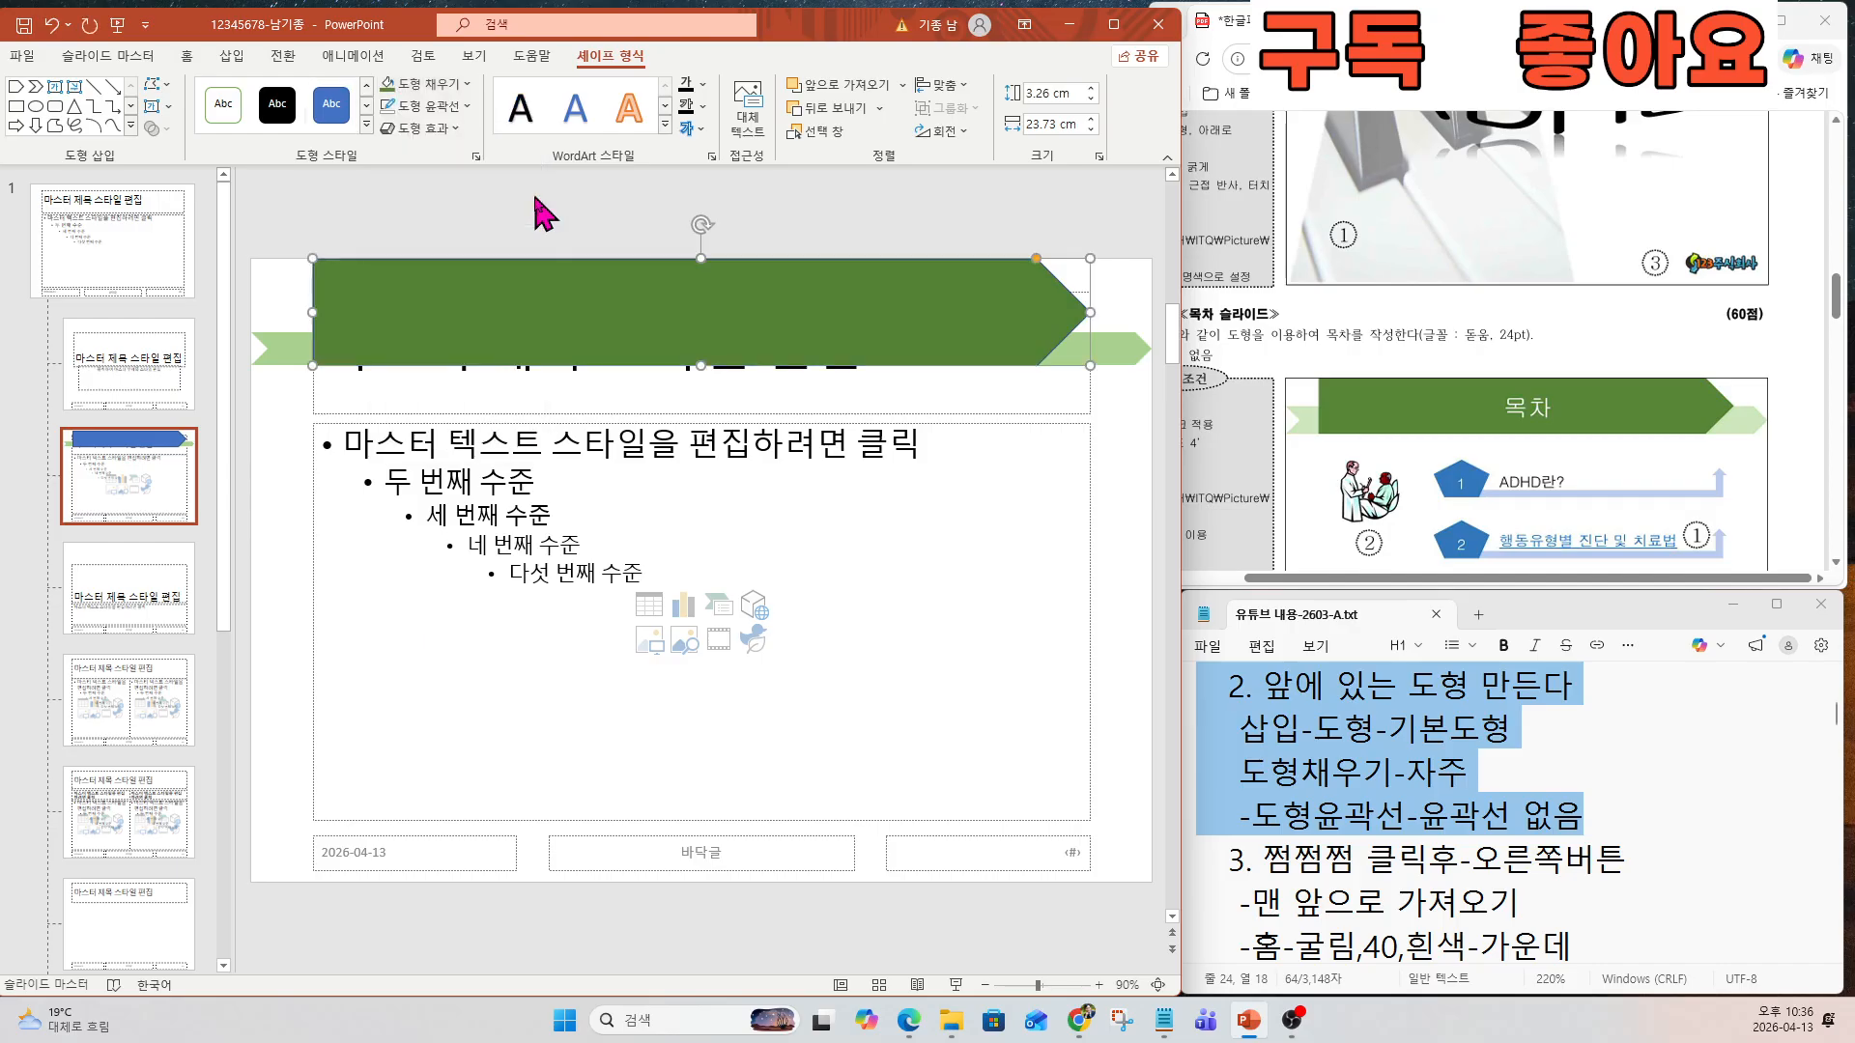
click(465, 85)
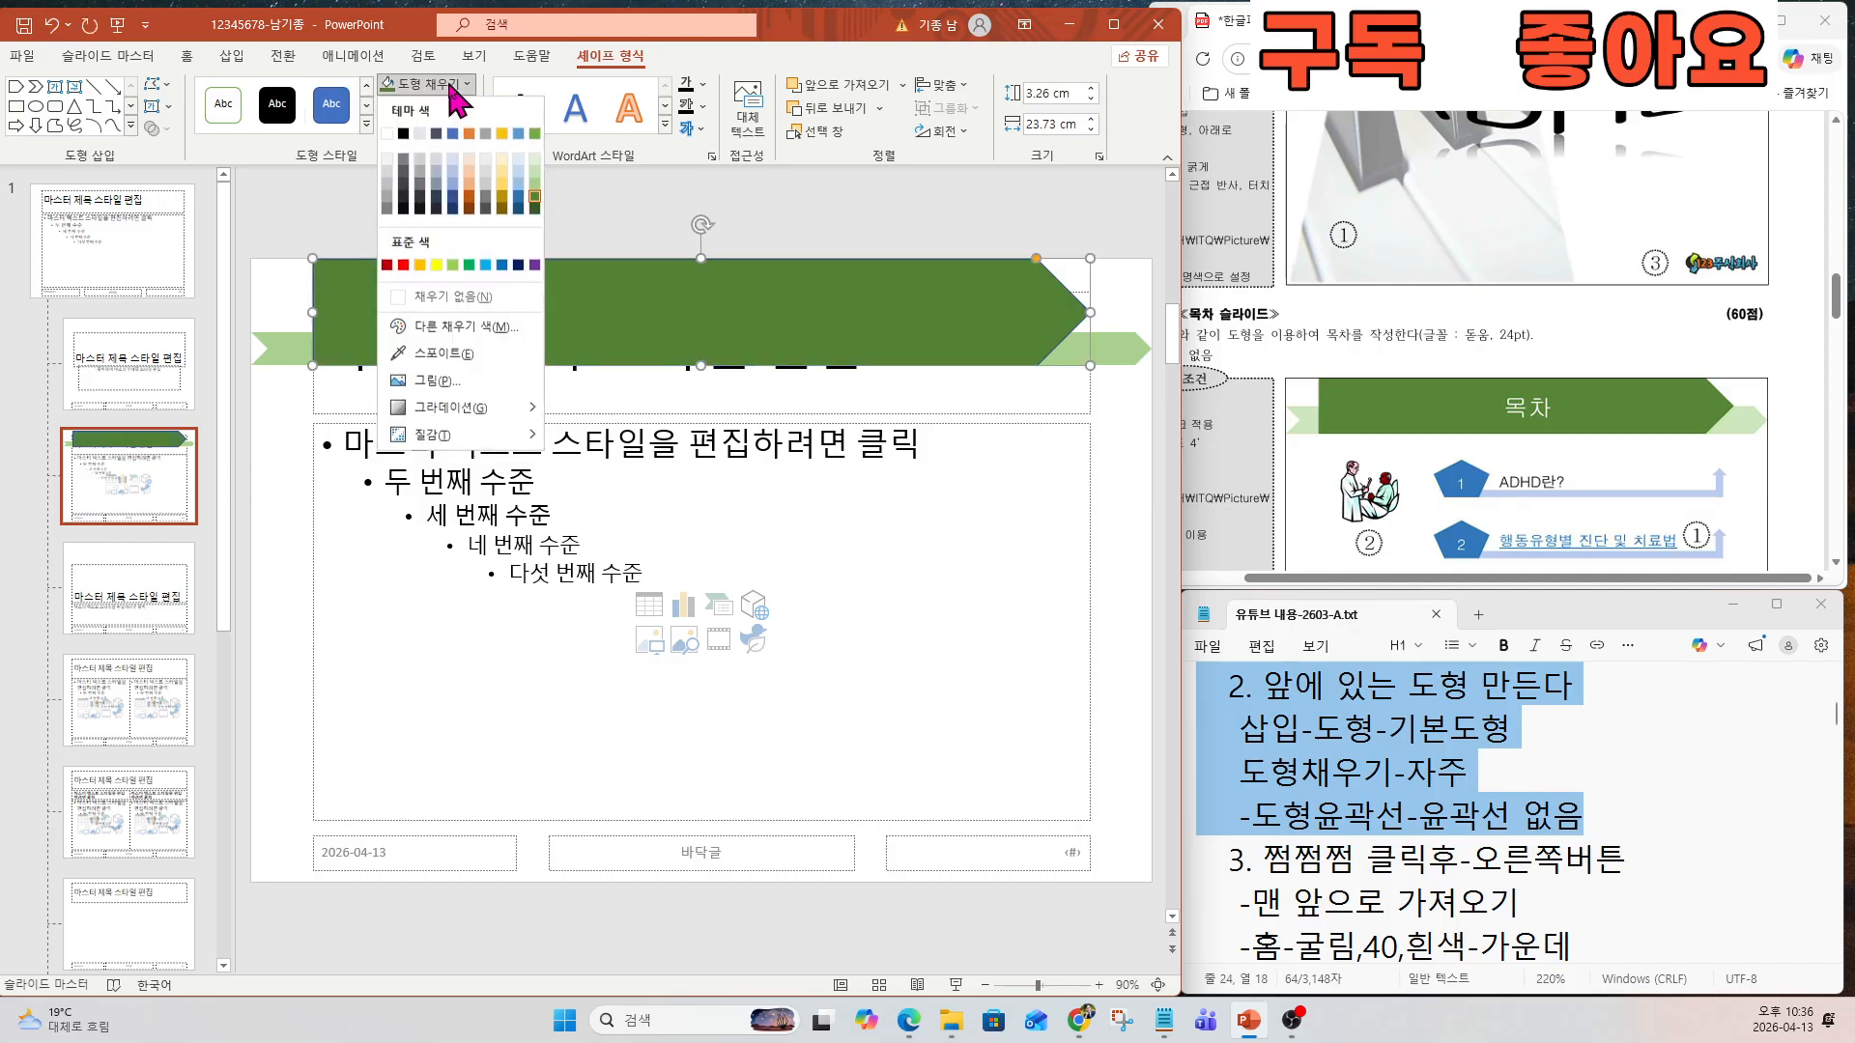
click(533, 265)
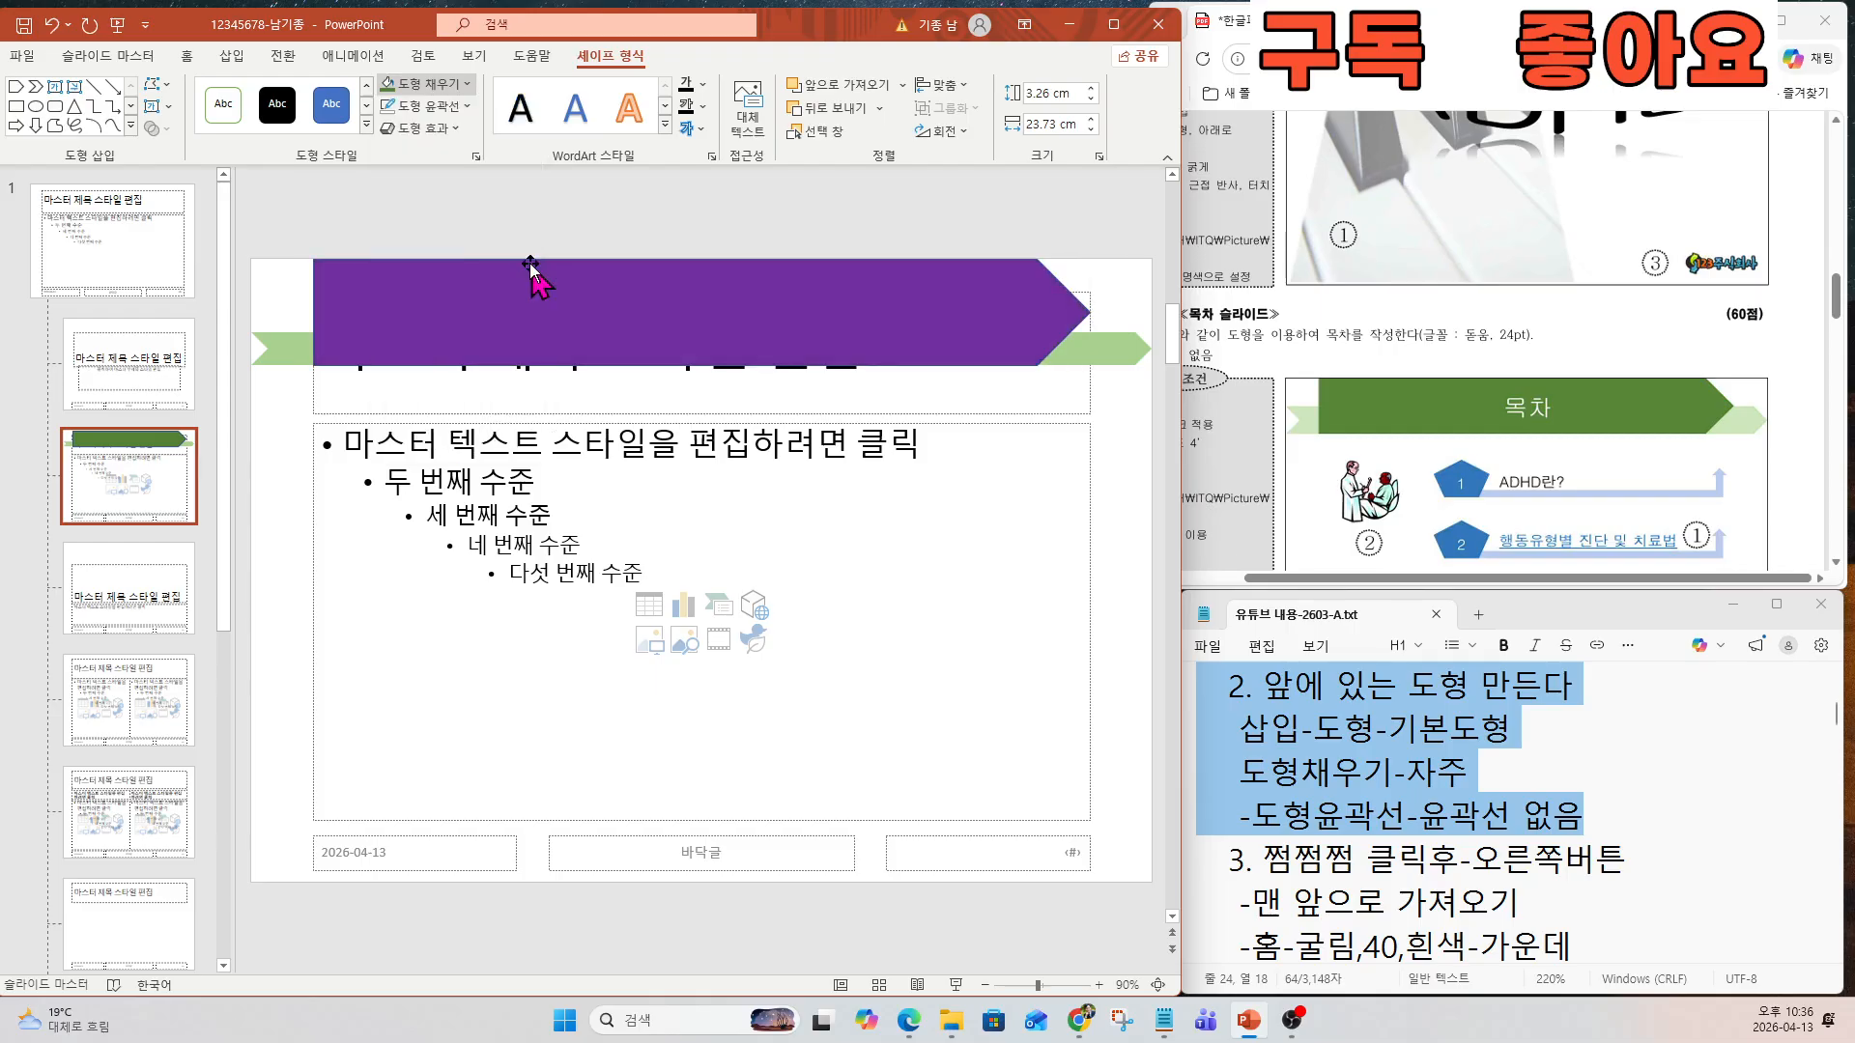
click(447, 111)
click(404, 307)
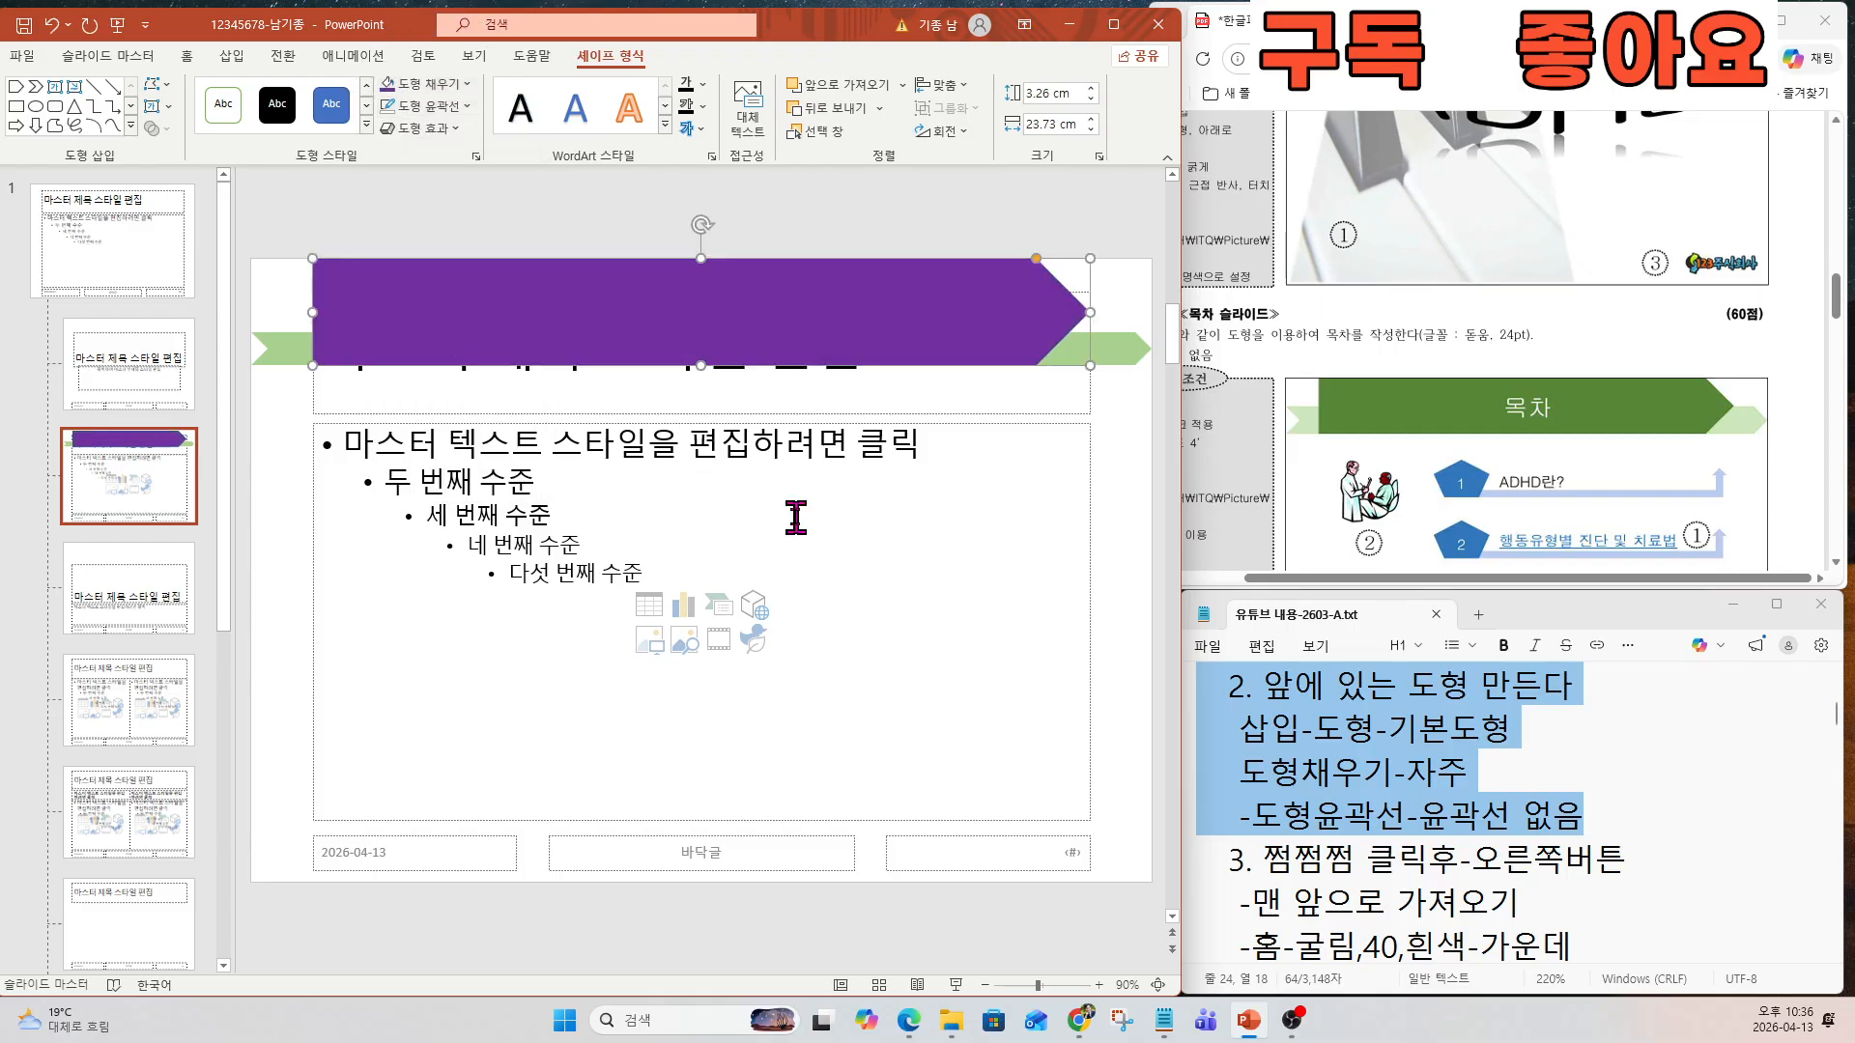
Select the title text instructions in the notes, from 3. 쩜쩜쩜 클릭후-오른쪽버튼 to -홈-굴림,40,흰색-가운데.
click(1322, 822)
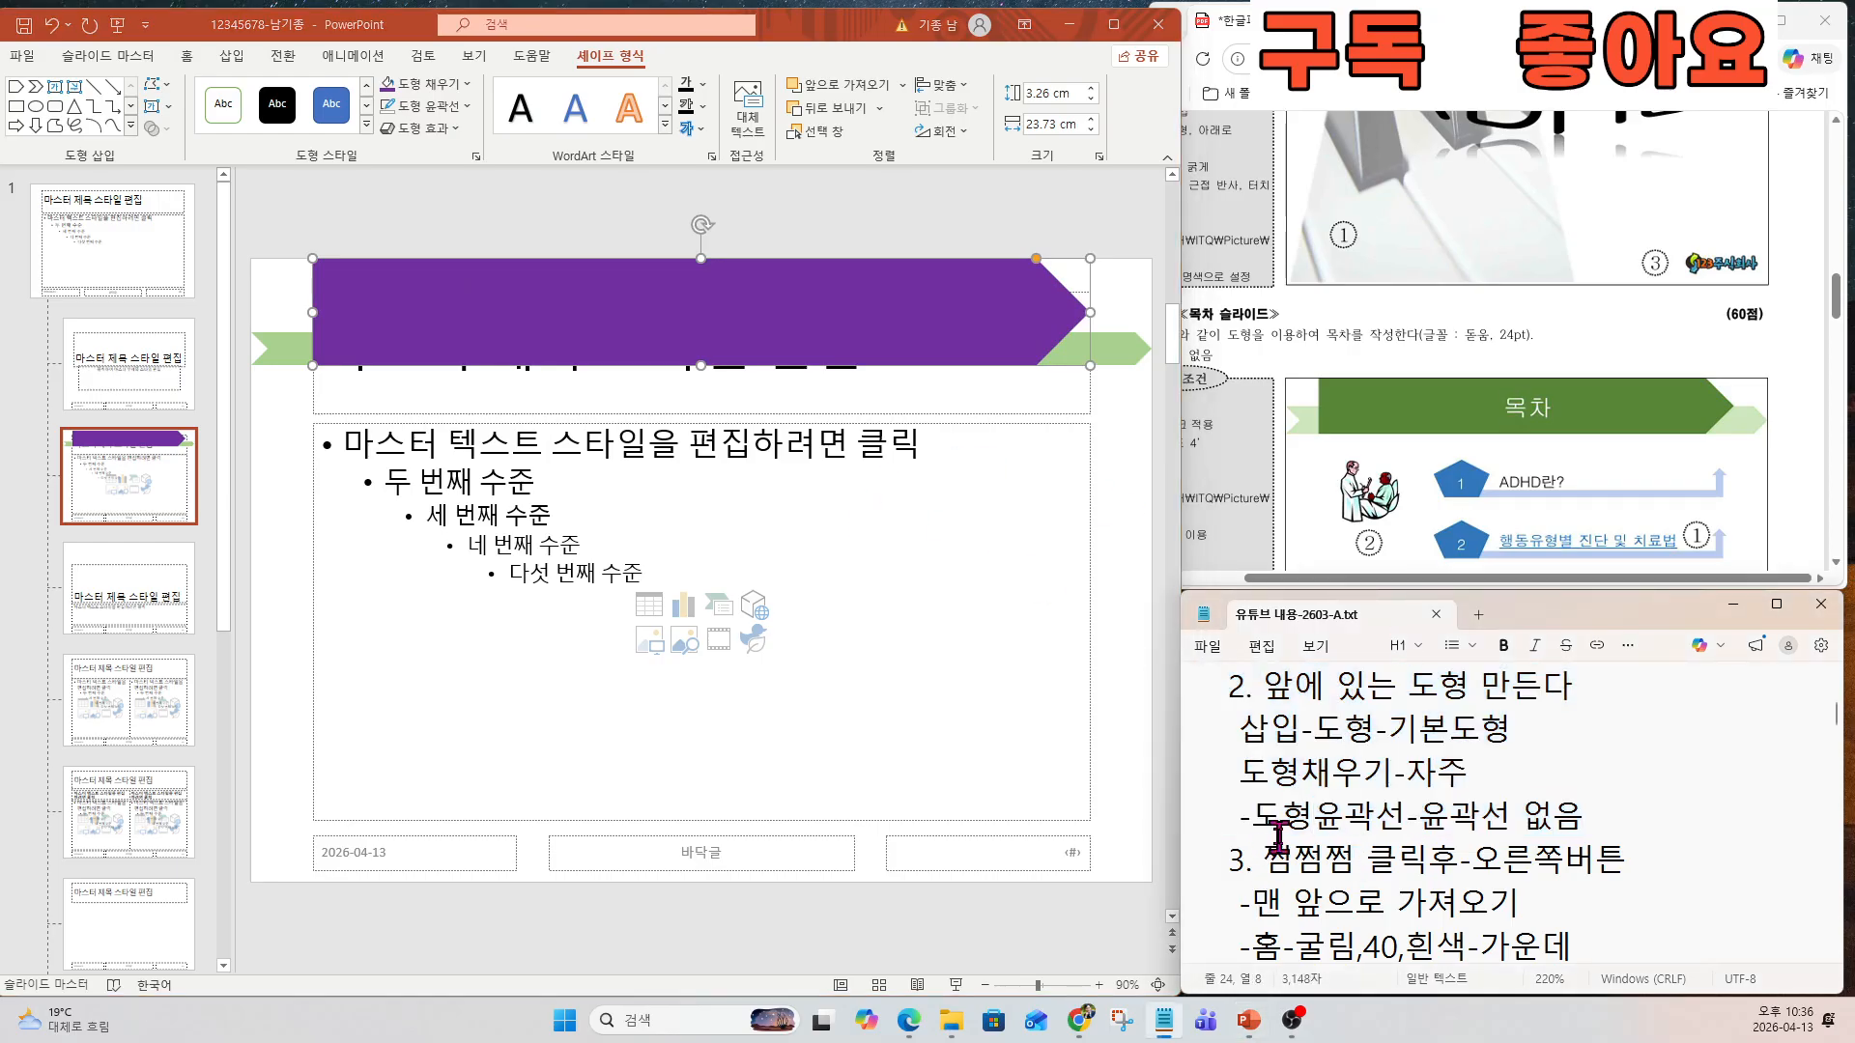
scroll(1278, 836, down, 2)
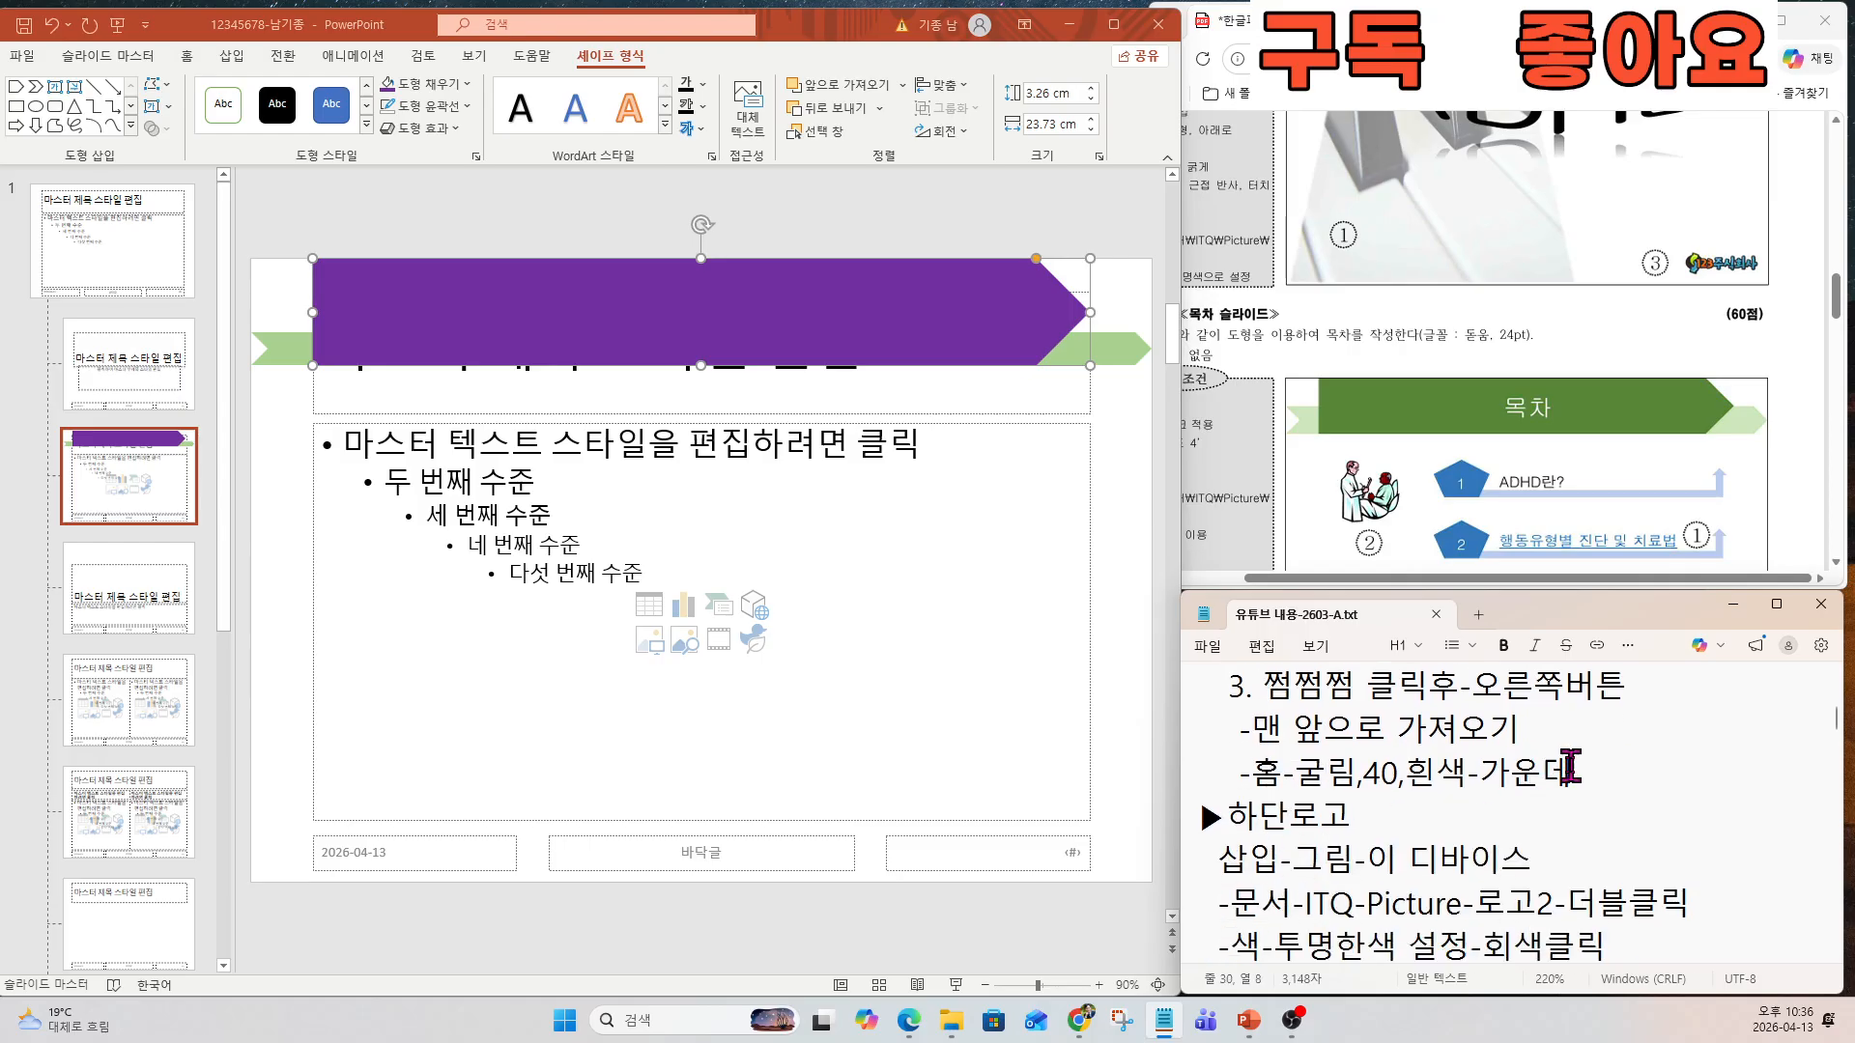
drag(1563, 766, 1283, 766)
scroll(1285, 782, down, 6)
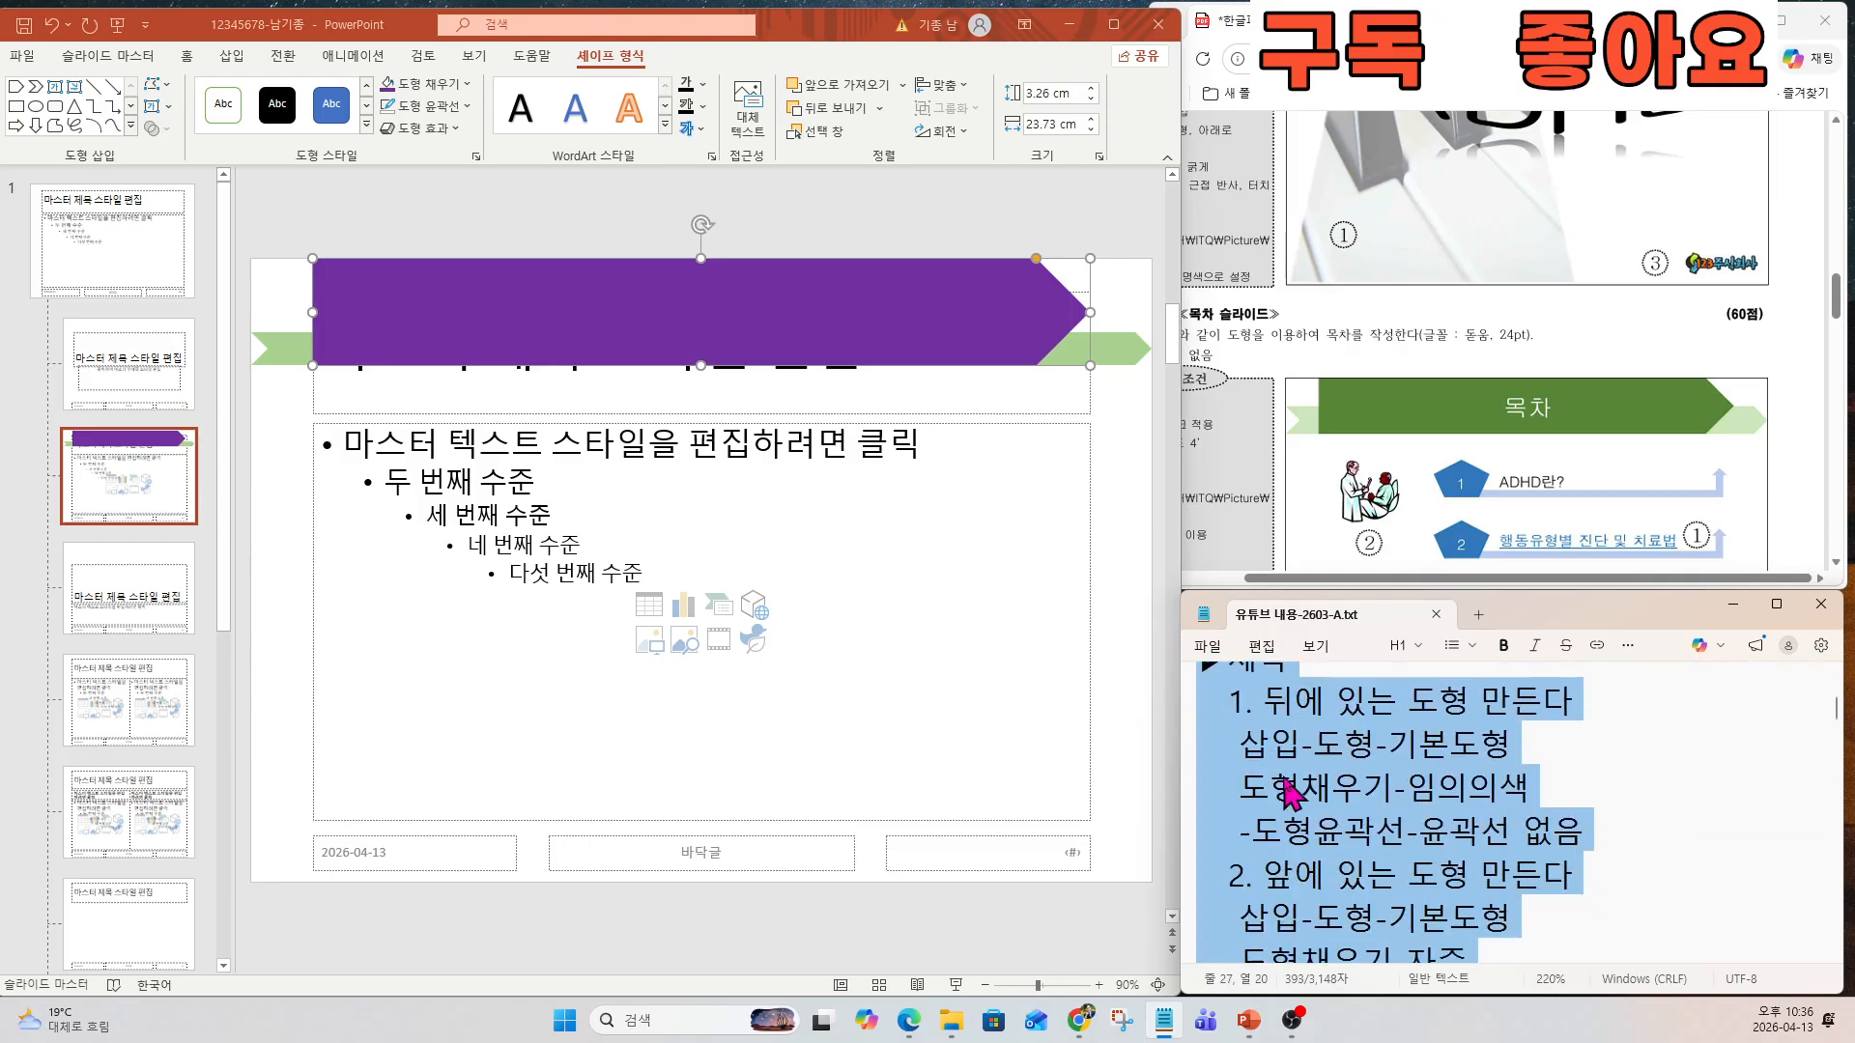
scroll(1285, 781, down, 2)
scroll(1281, 782, up, 1)
scroll(1280, 782, up, 1)
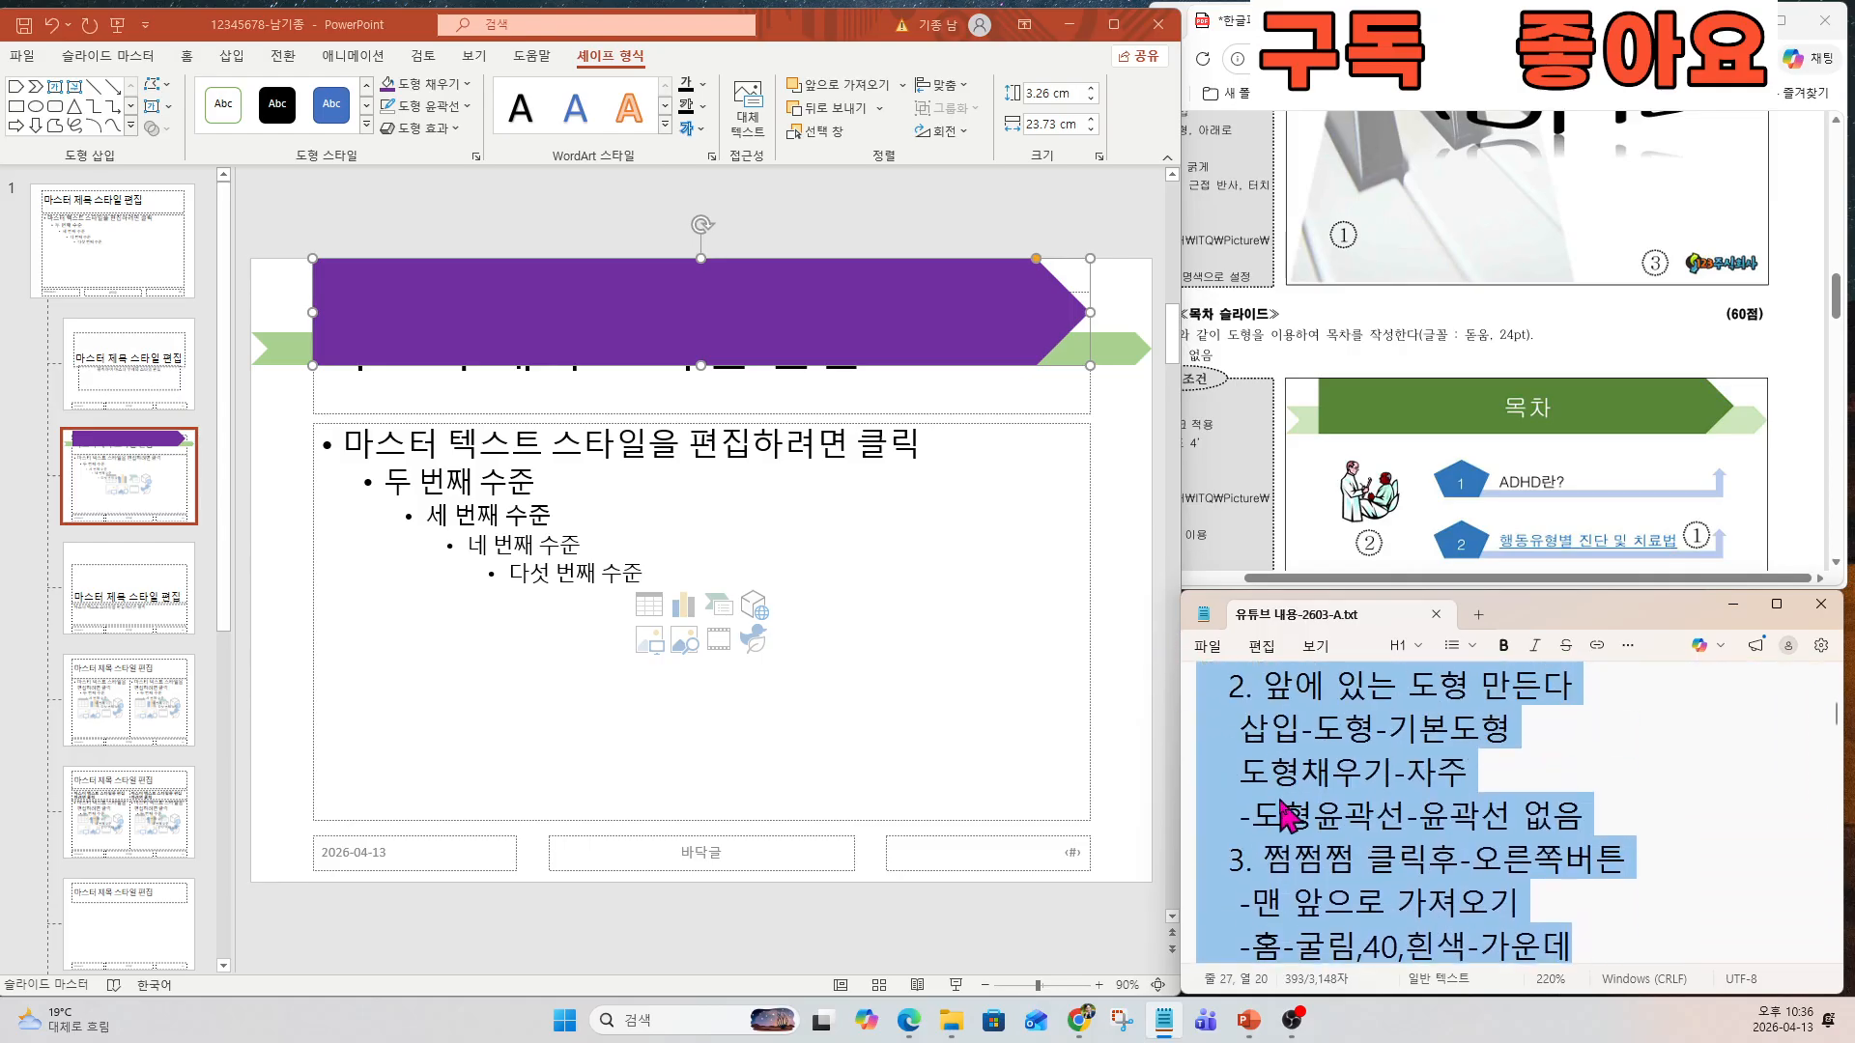
scroll(1278, 784, down, 2)
click(1297, 765)
scroll(1304, 763, up, 2)
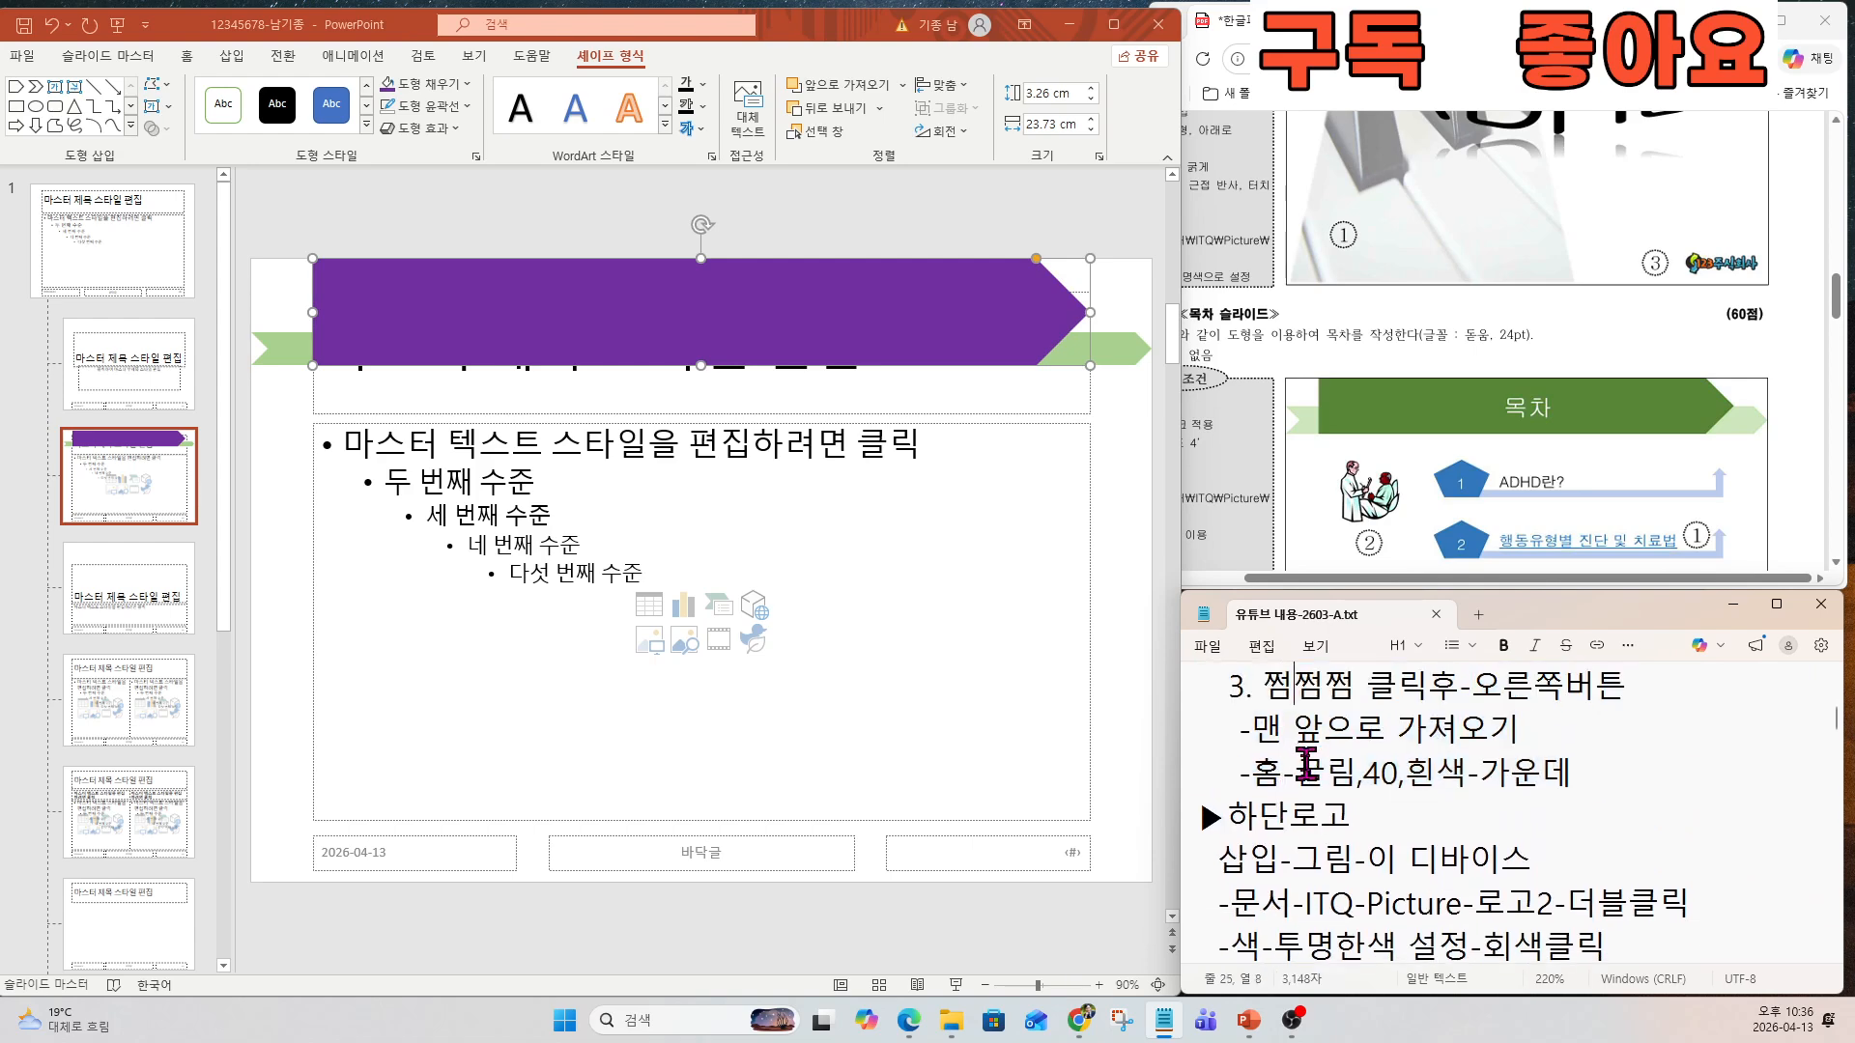
drag(1571, 820, 1102, 728)
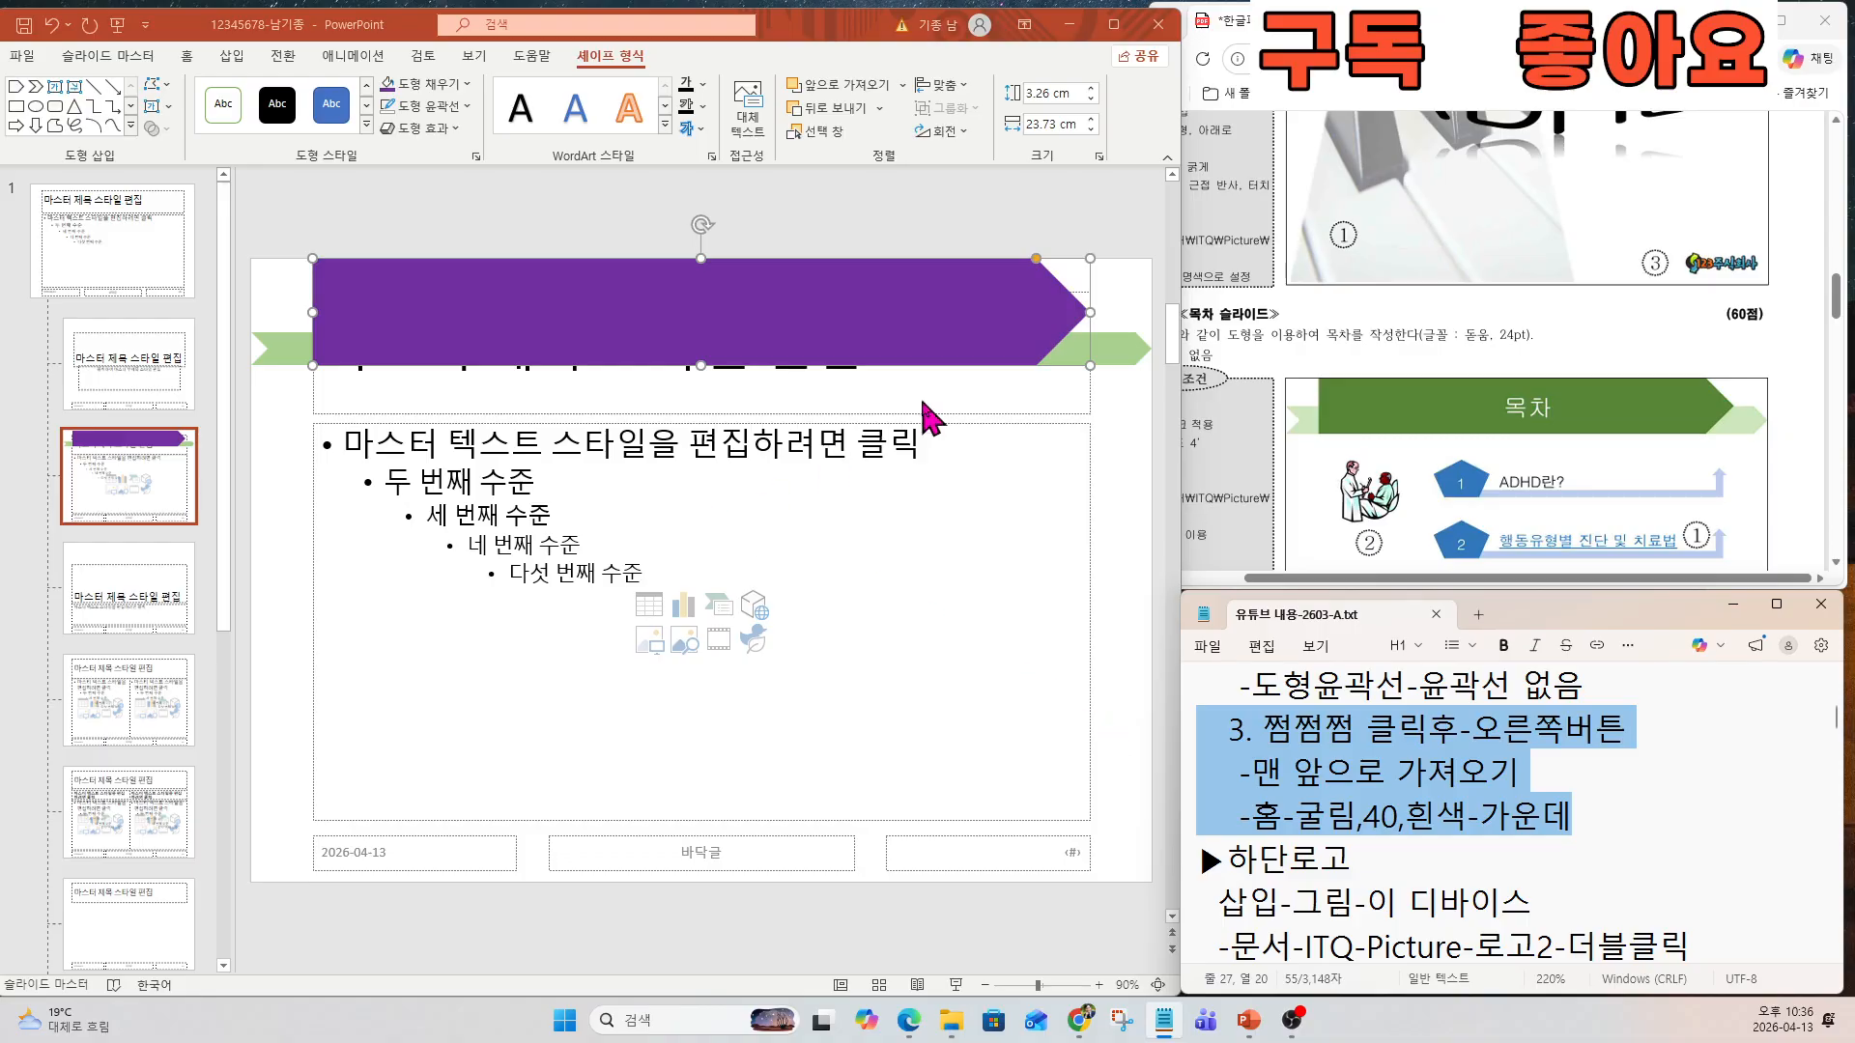
Bring the master title placeholder to the very front, above the purple arrow, and show the text formatting commands.
click(1093, 392)
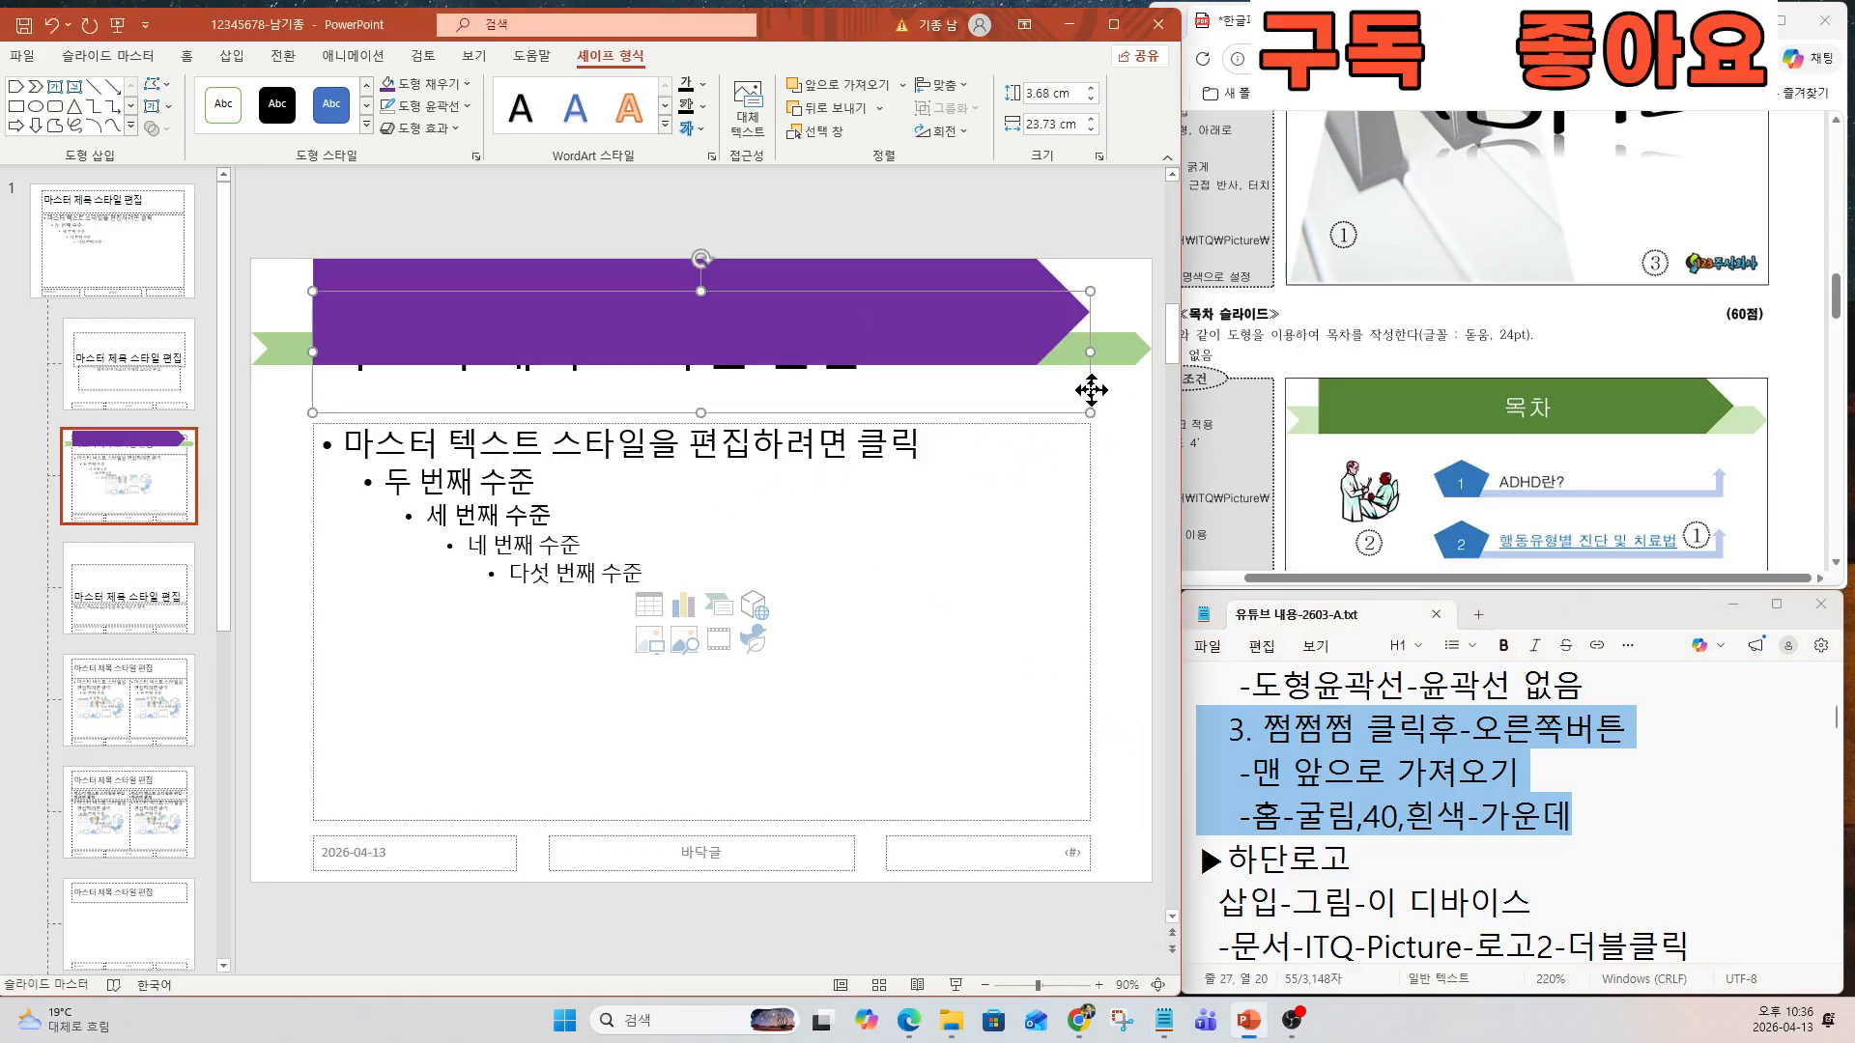
right_click(1091, 390)
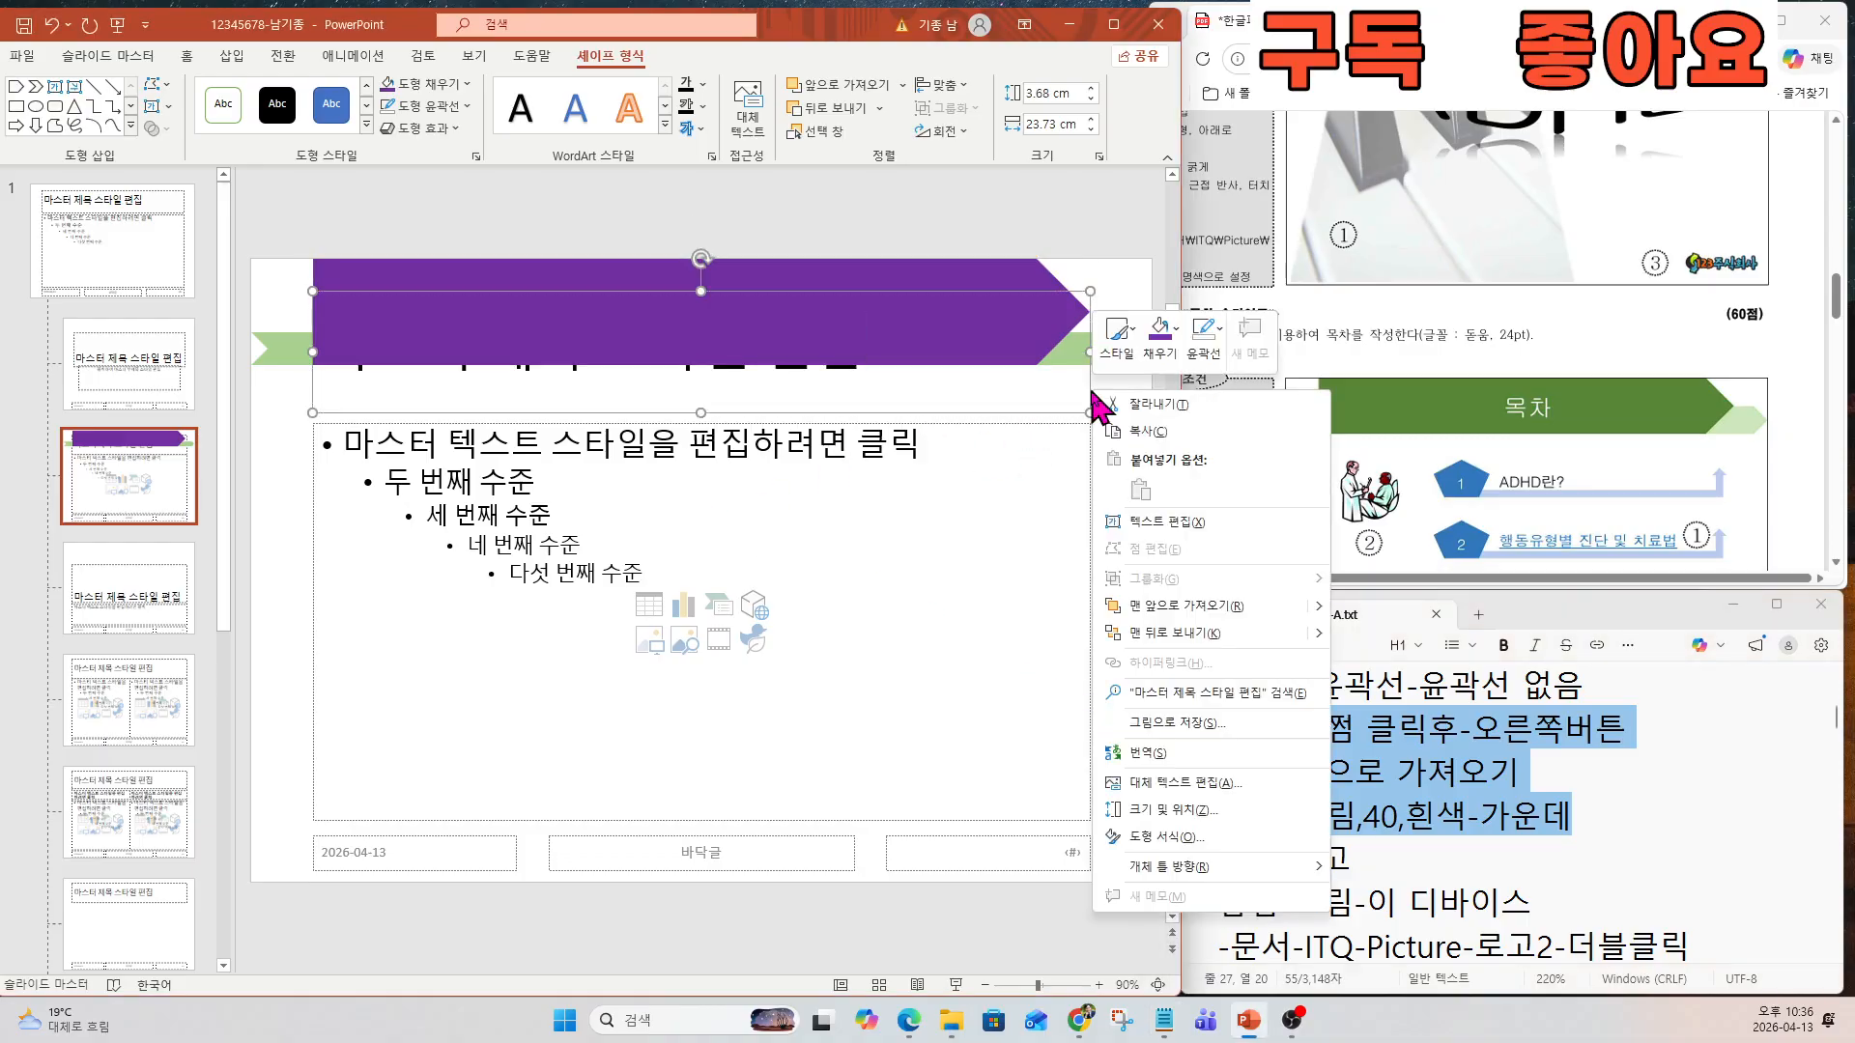
click(1150, 606)
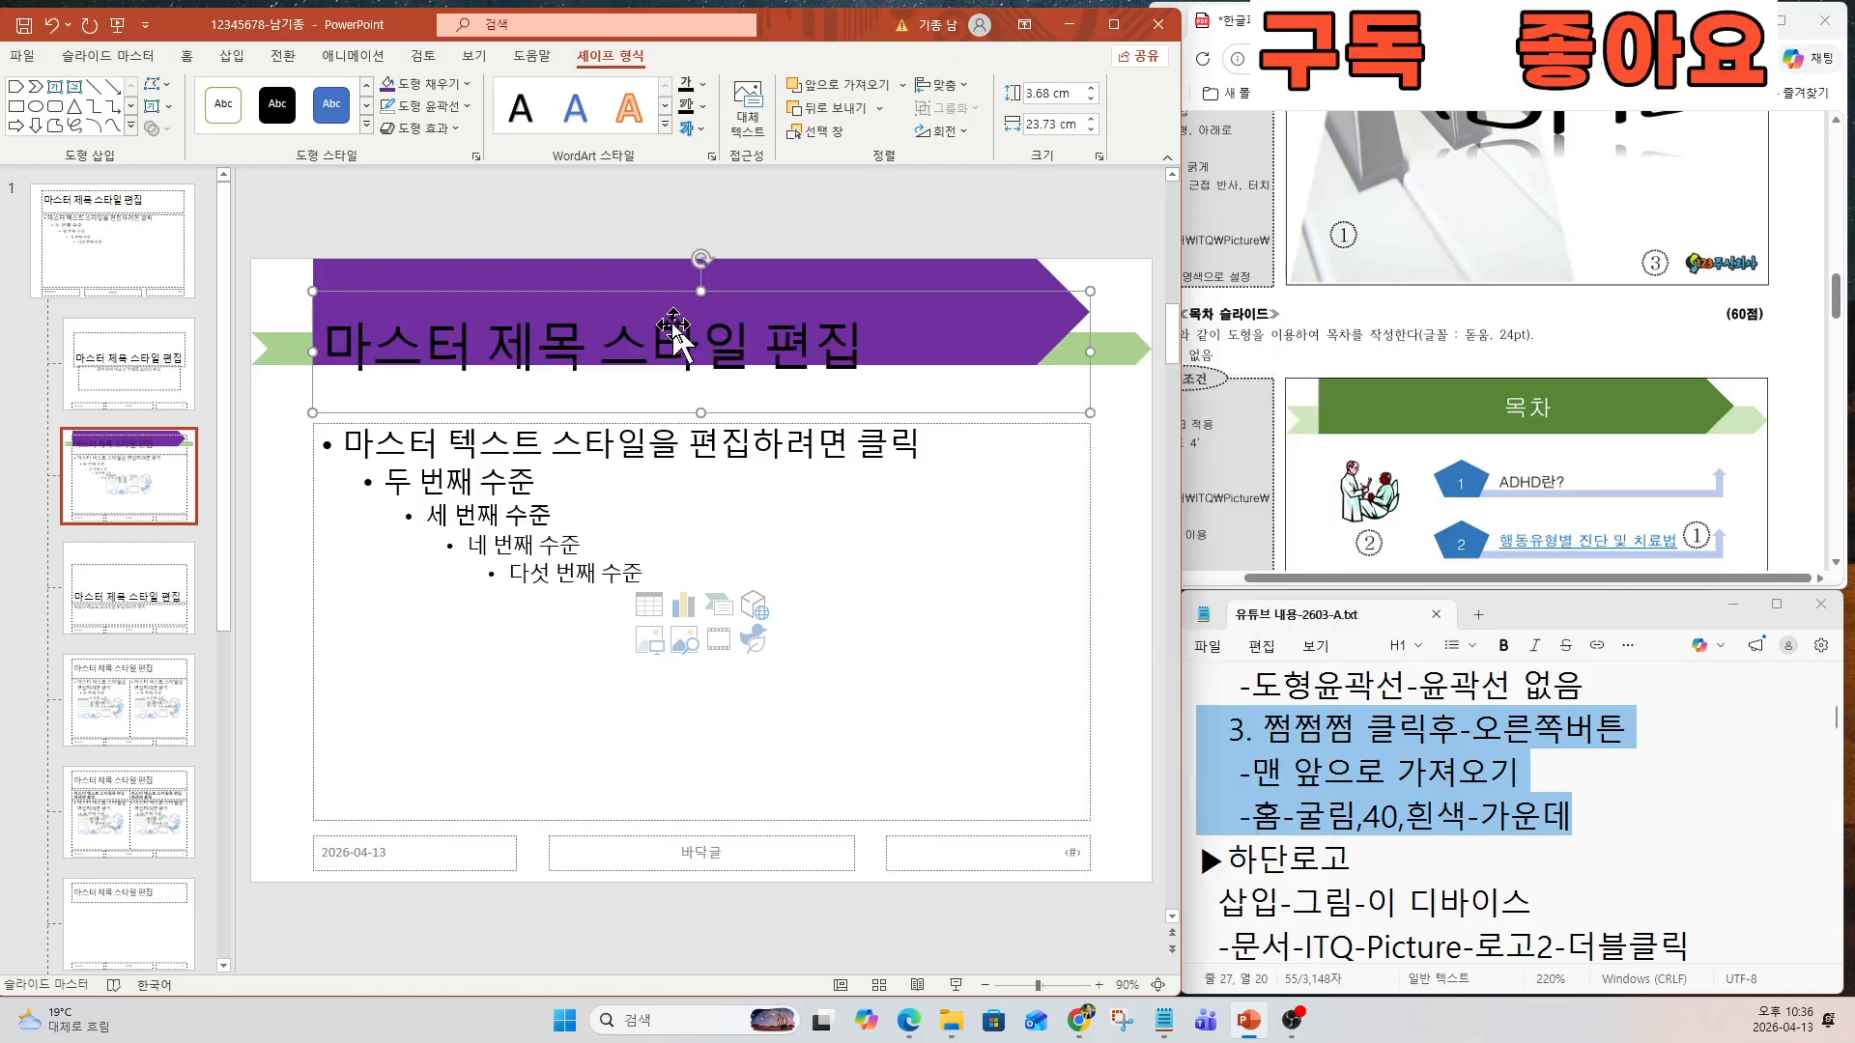
click(184, 58)
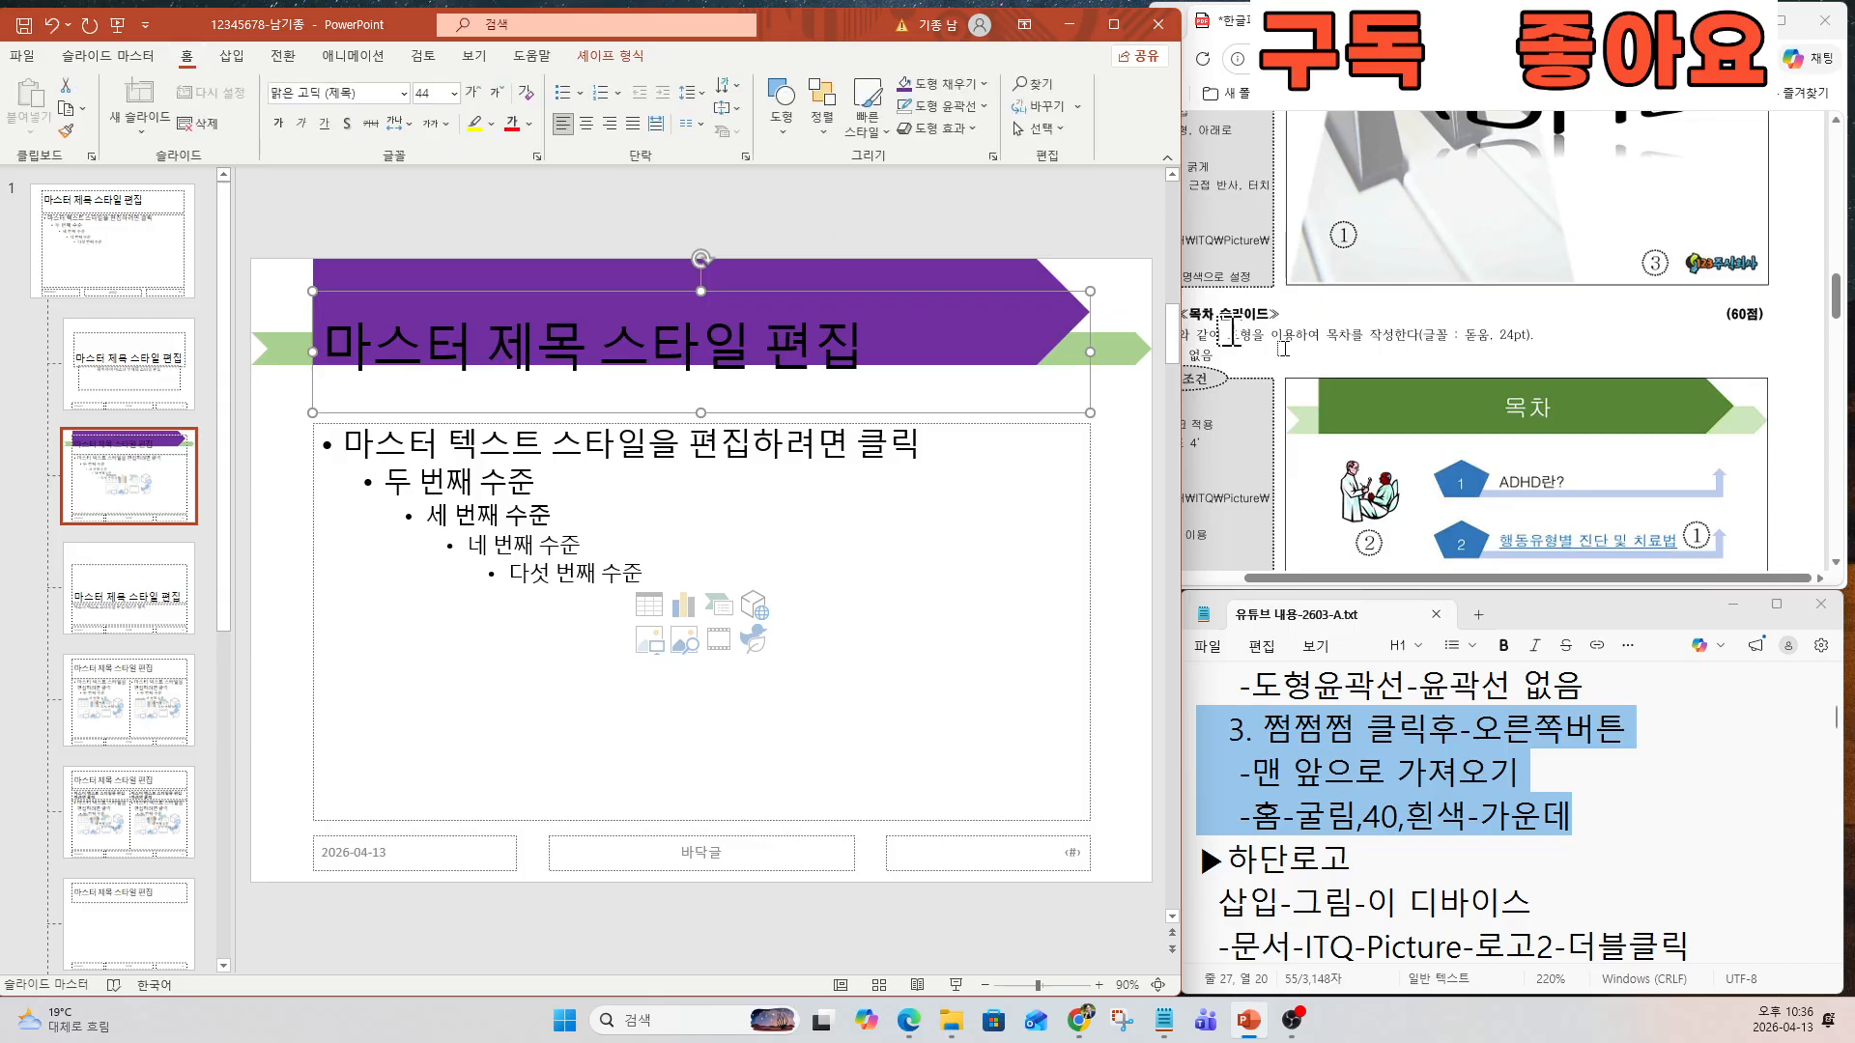
Highlight the title font requirement 제목 글꼴(굴림, 40pt, 흰색) in the exam sheet's overall composition section.
scroll(1389, 447, up, 5)
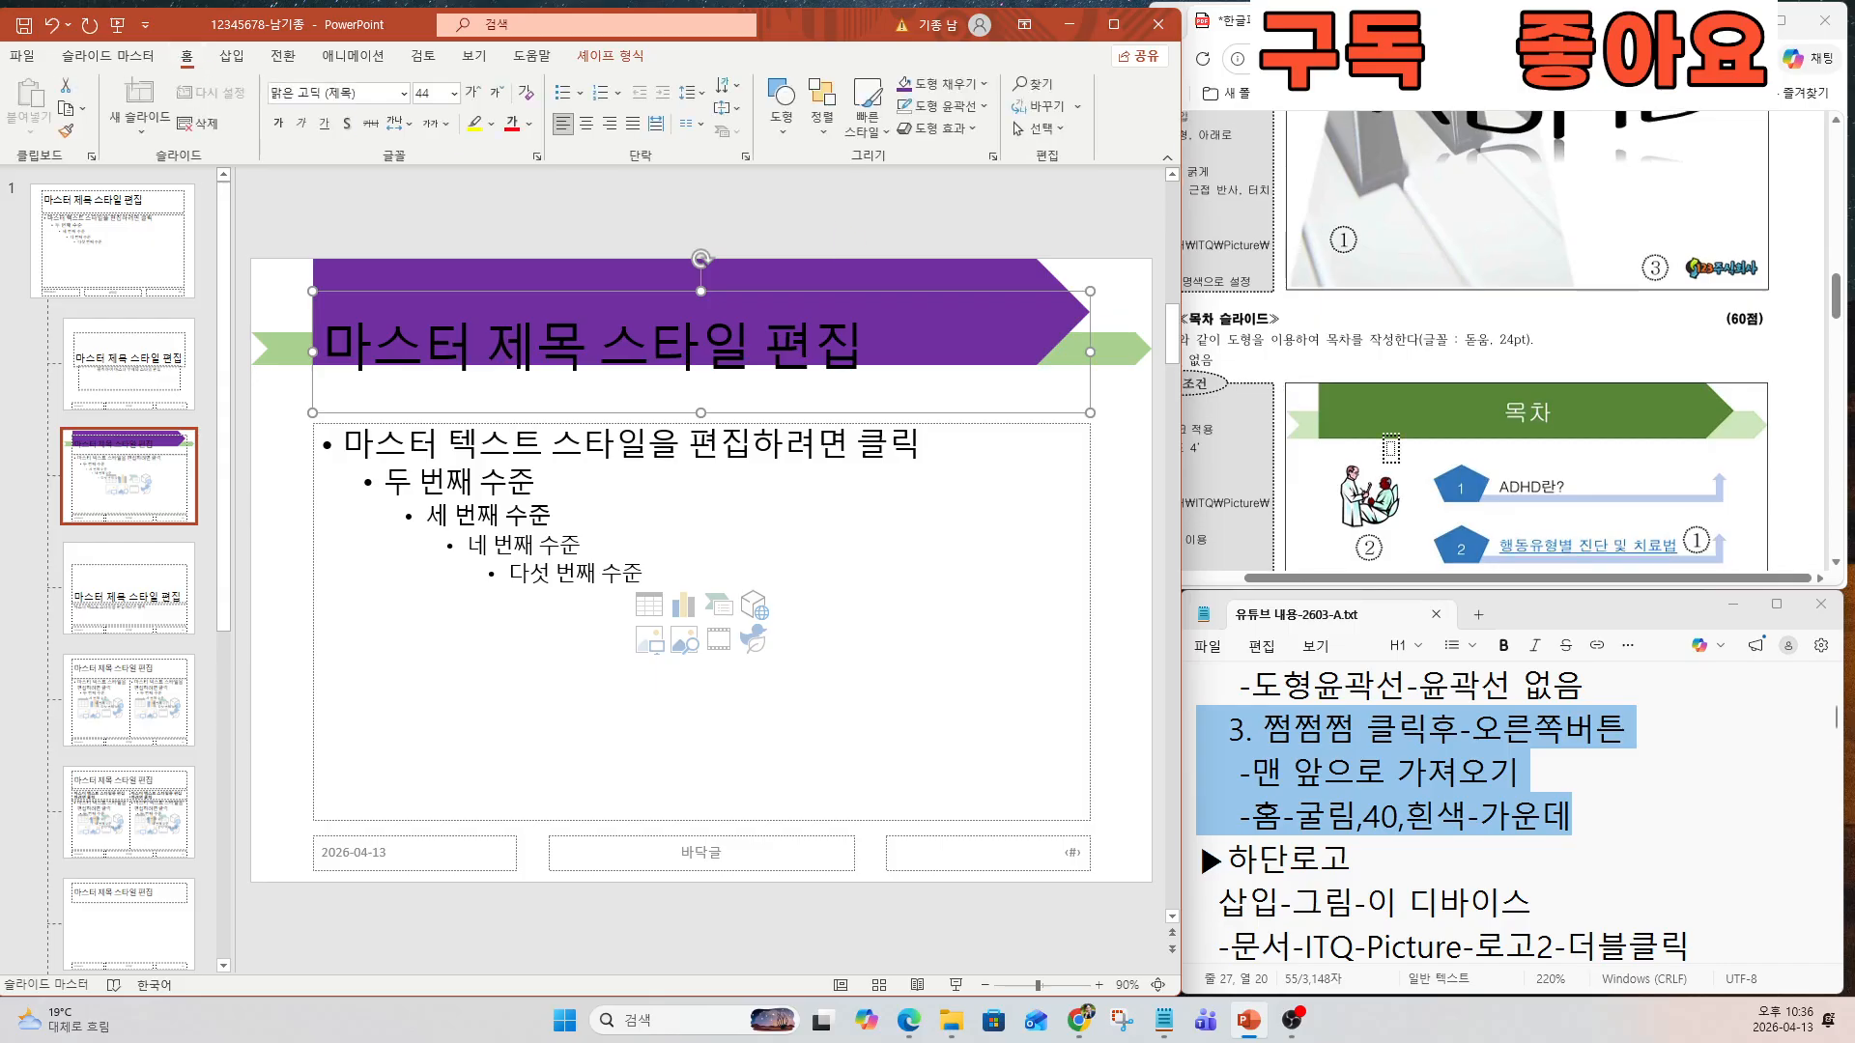
click(1377, 440)
ctrl+scroll(1363, 430, up, 3)
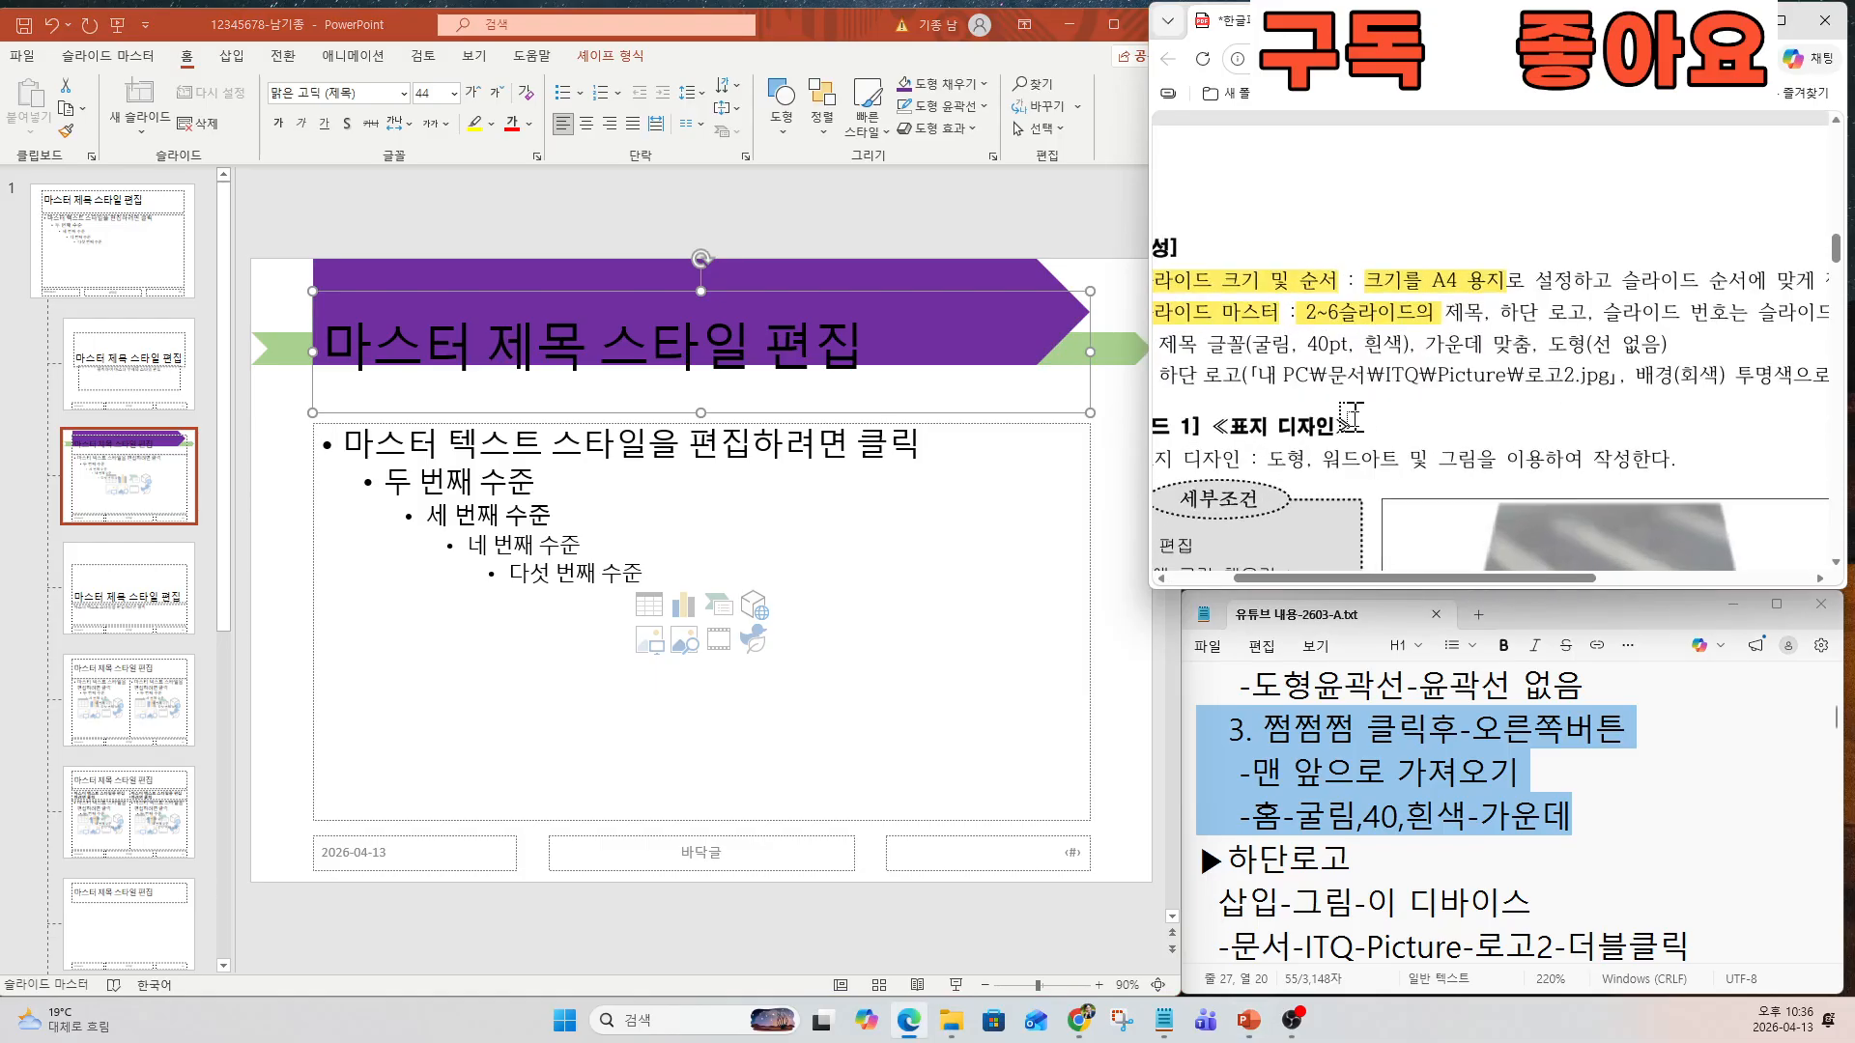
scroll(1353, 406, left, 2)
drag(1225, 346, 1465, 354)
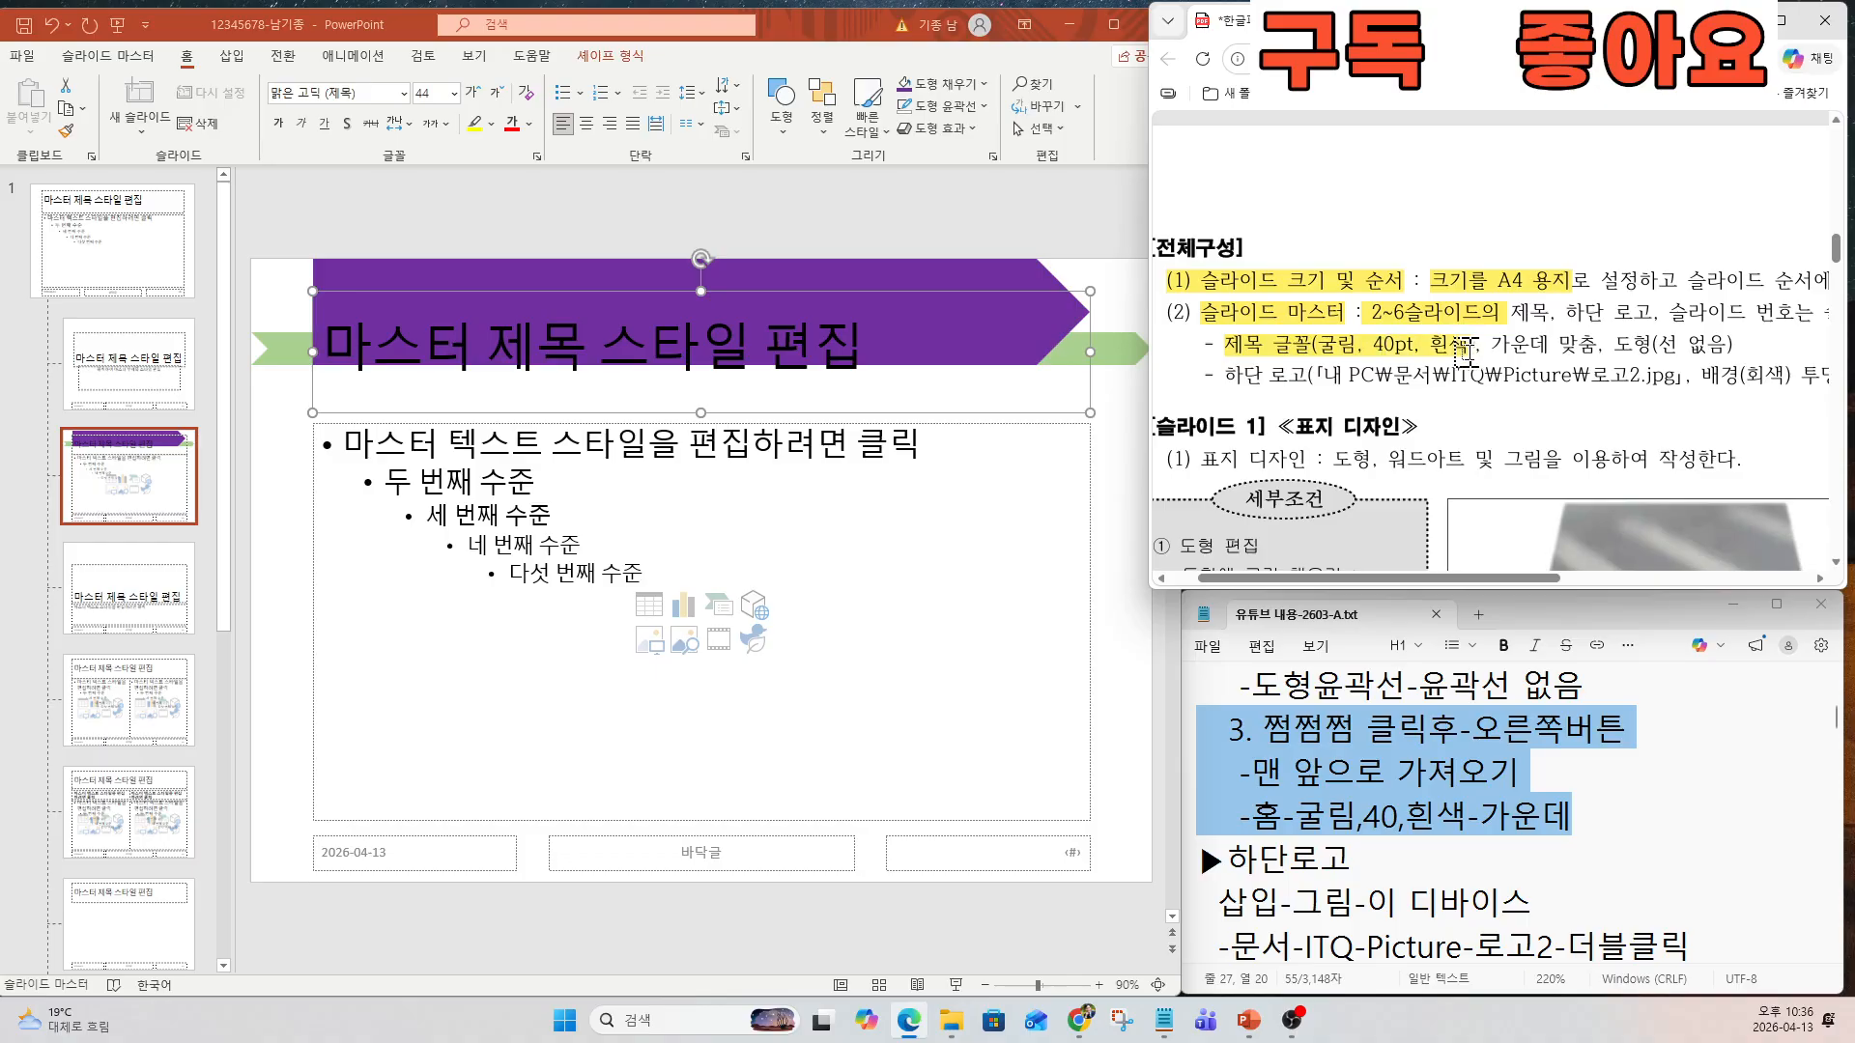
Set the master title text to the 굴림 font, size 40, in white.
click(295, 97)
click(355, 100)
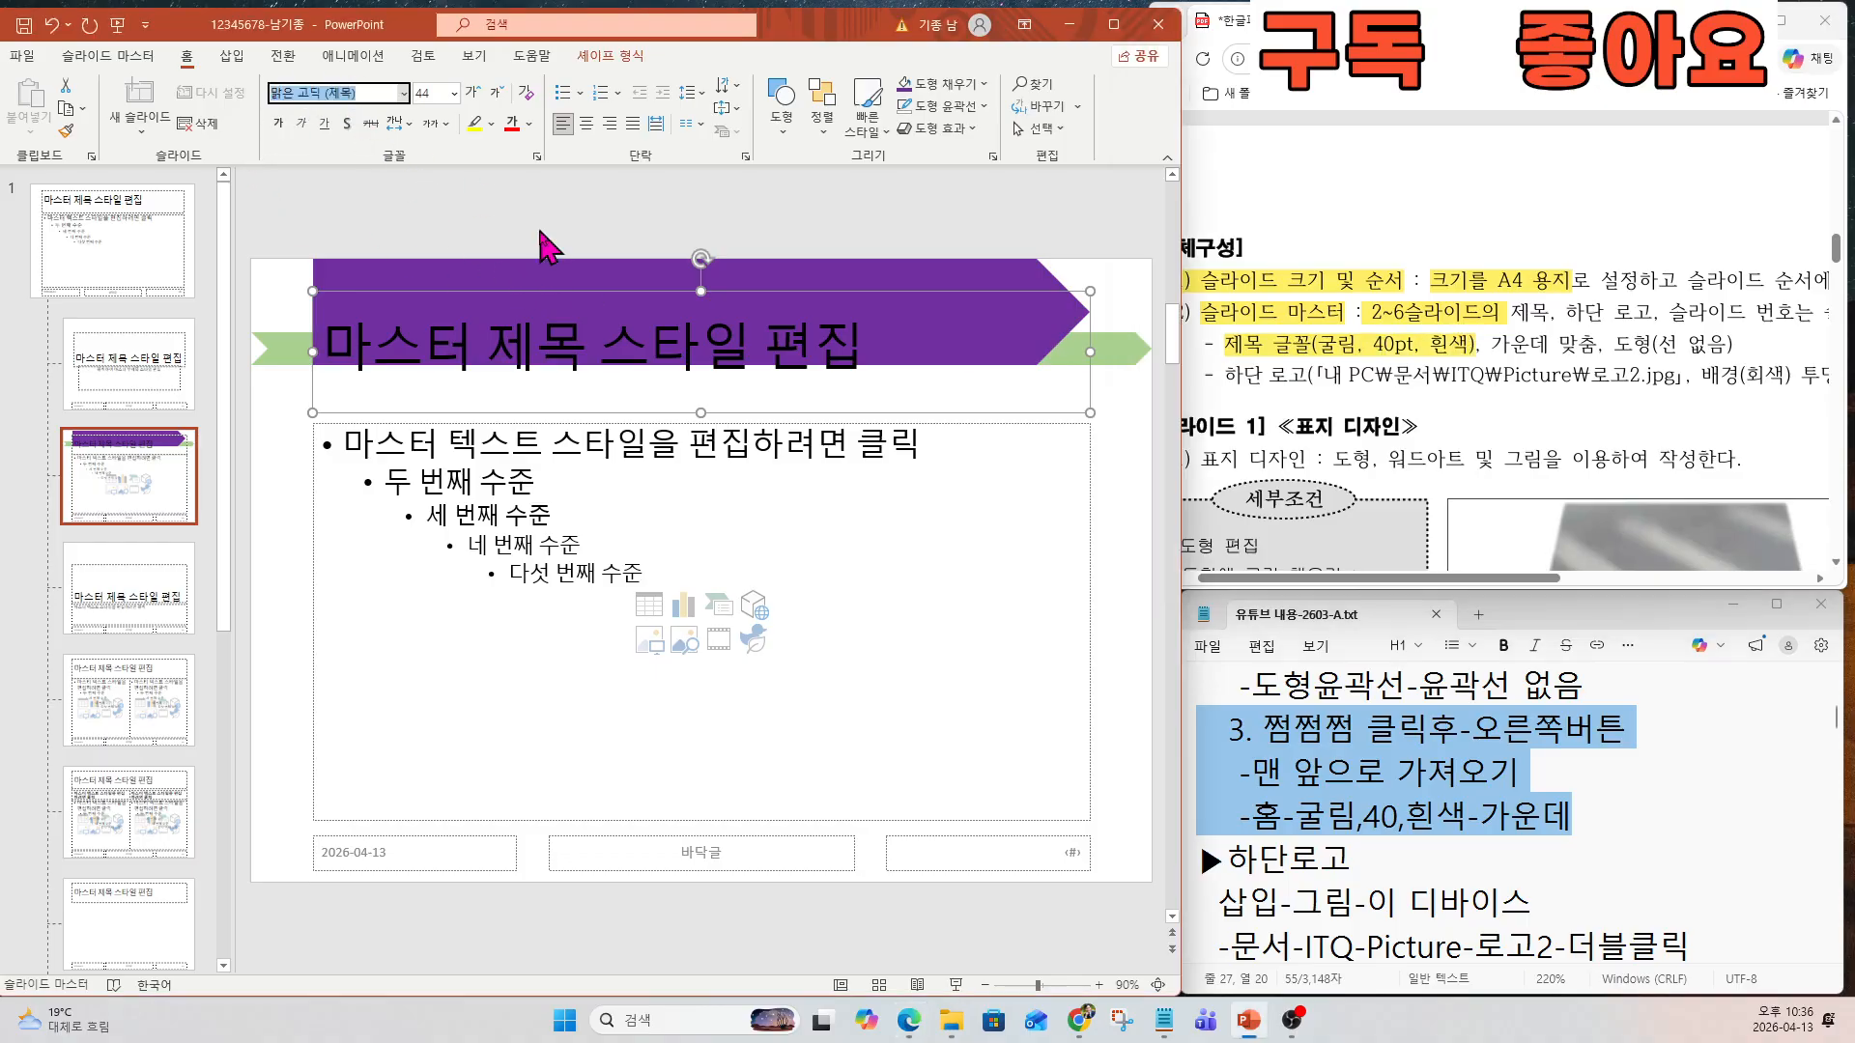
text(ㄱㅜㄹㄹㅣㅁ)
key(Return)
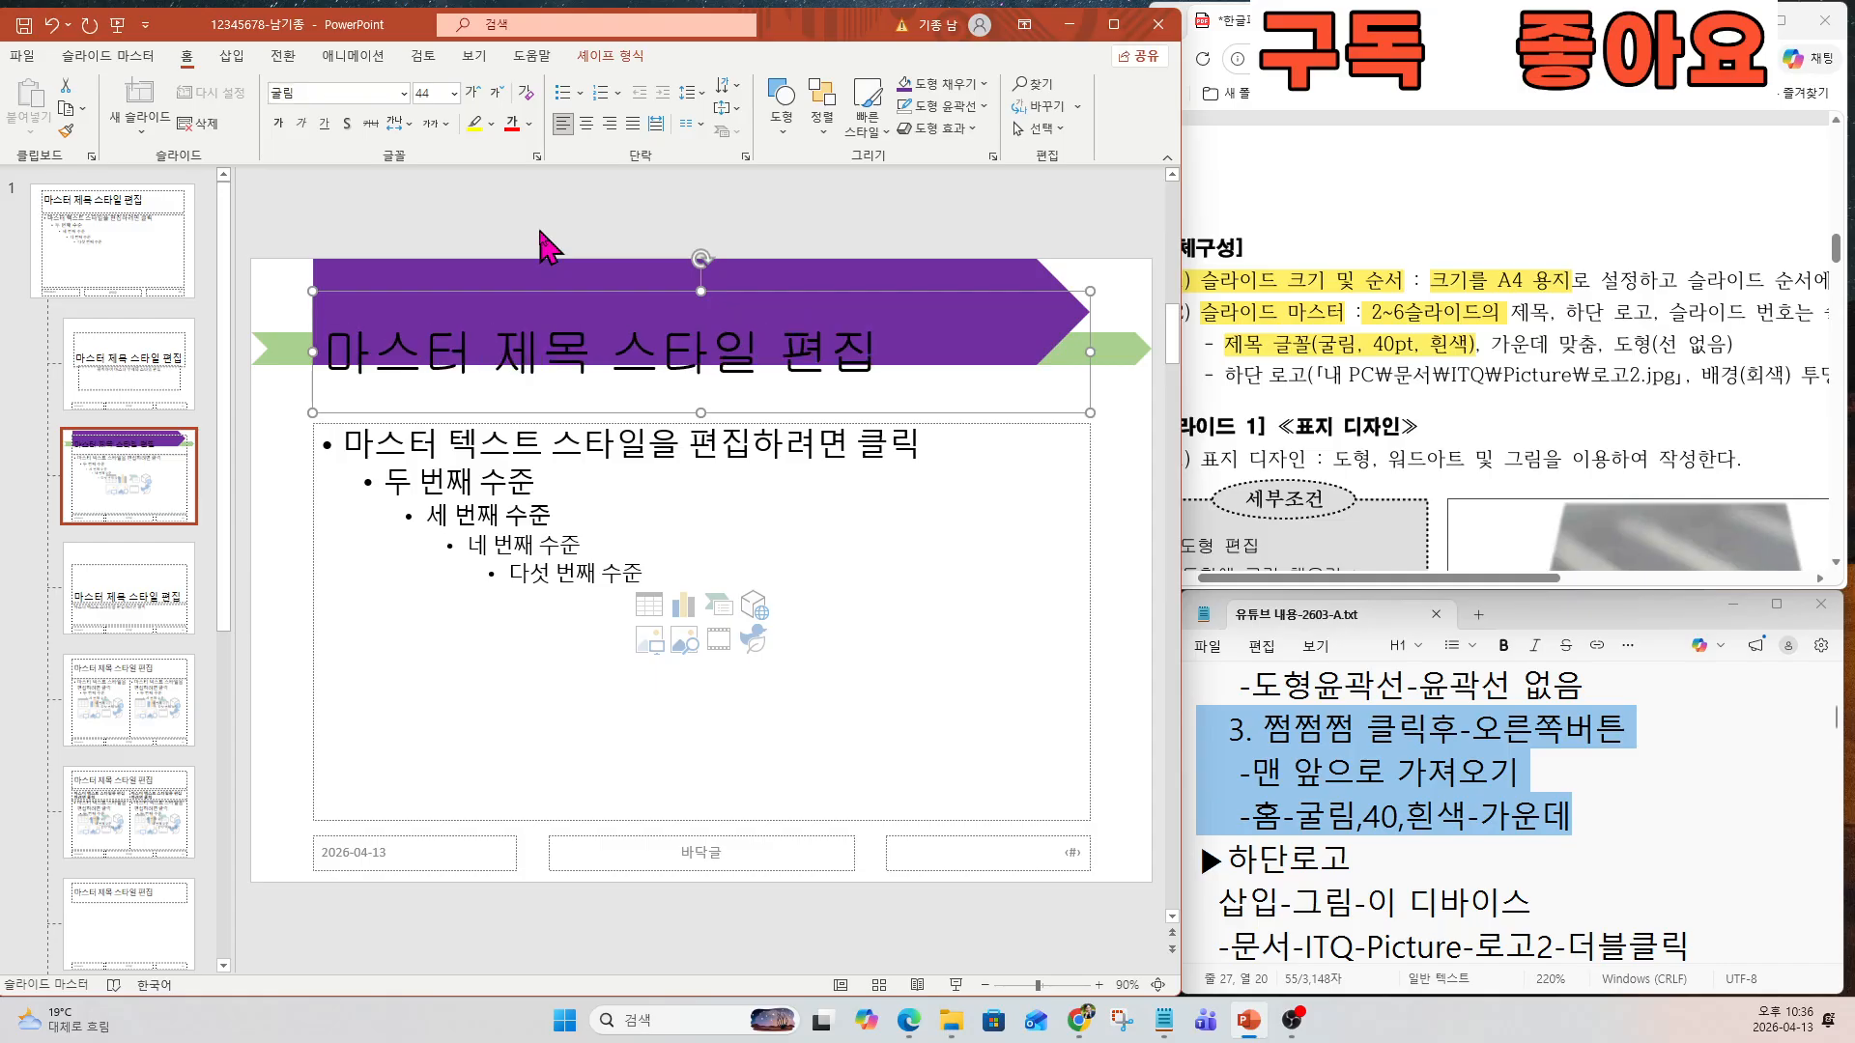
click(440, 94)
text(40)
key(Return)
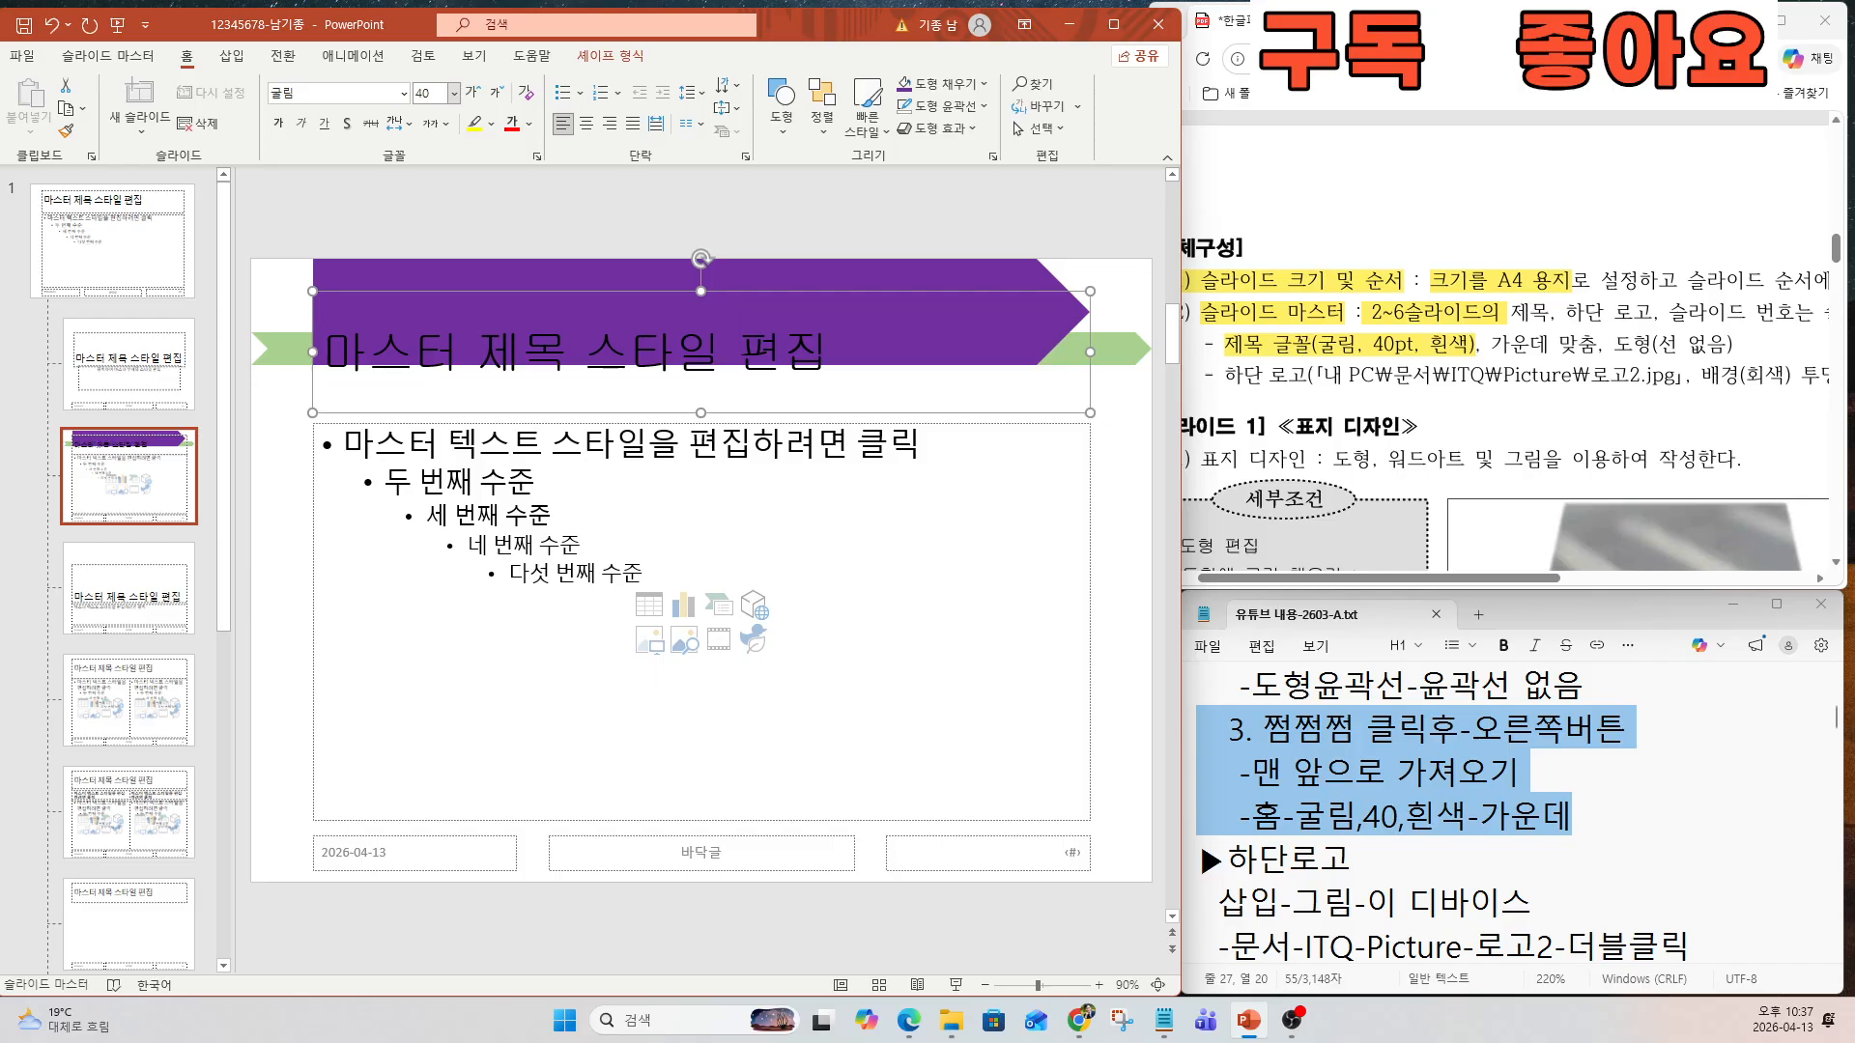
click(529, 123)
click(511, 173)
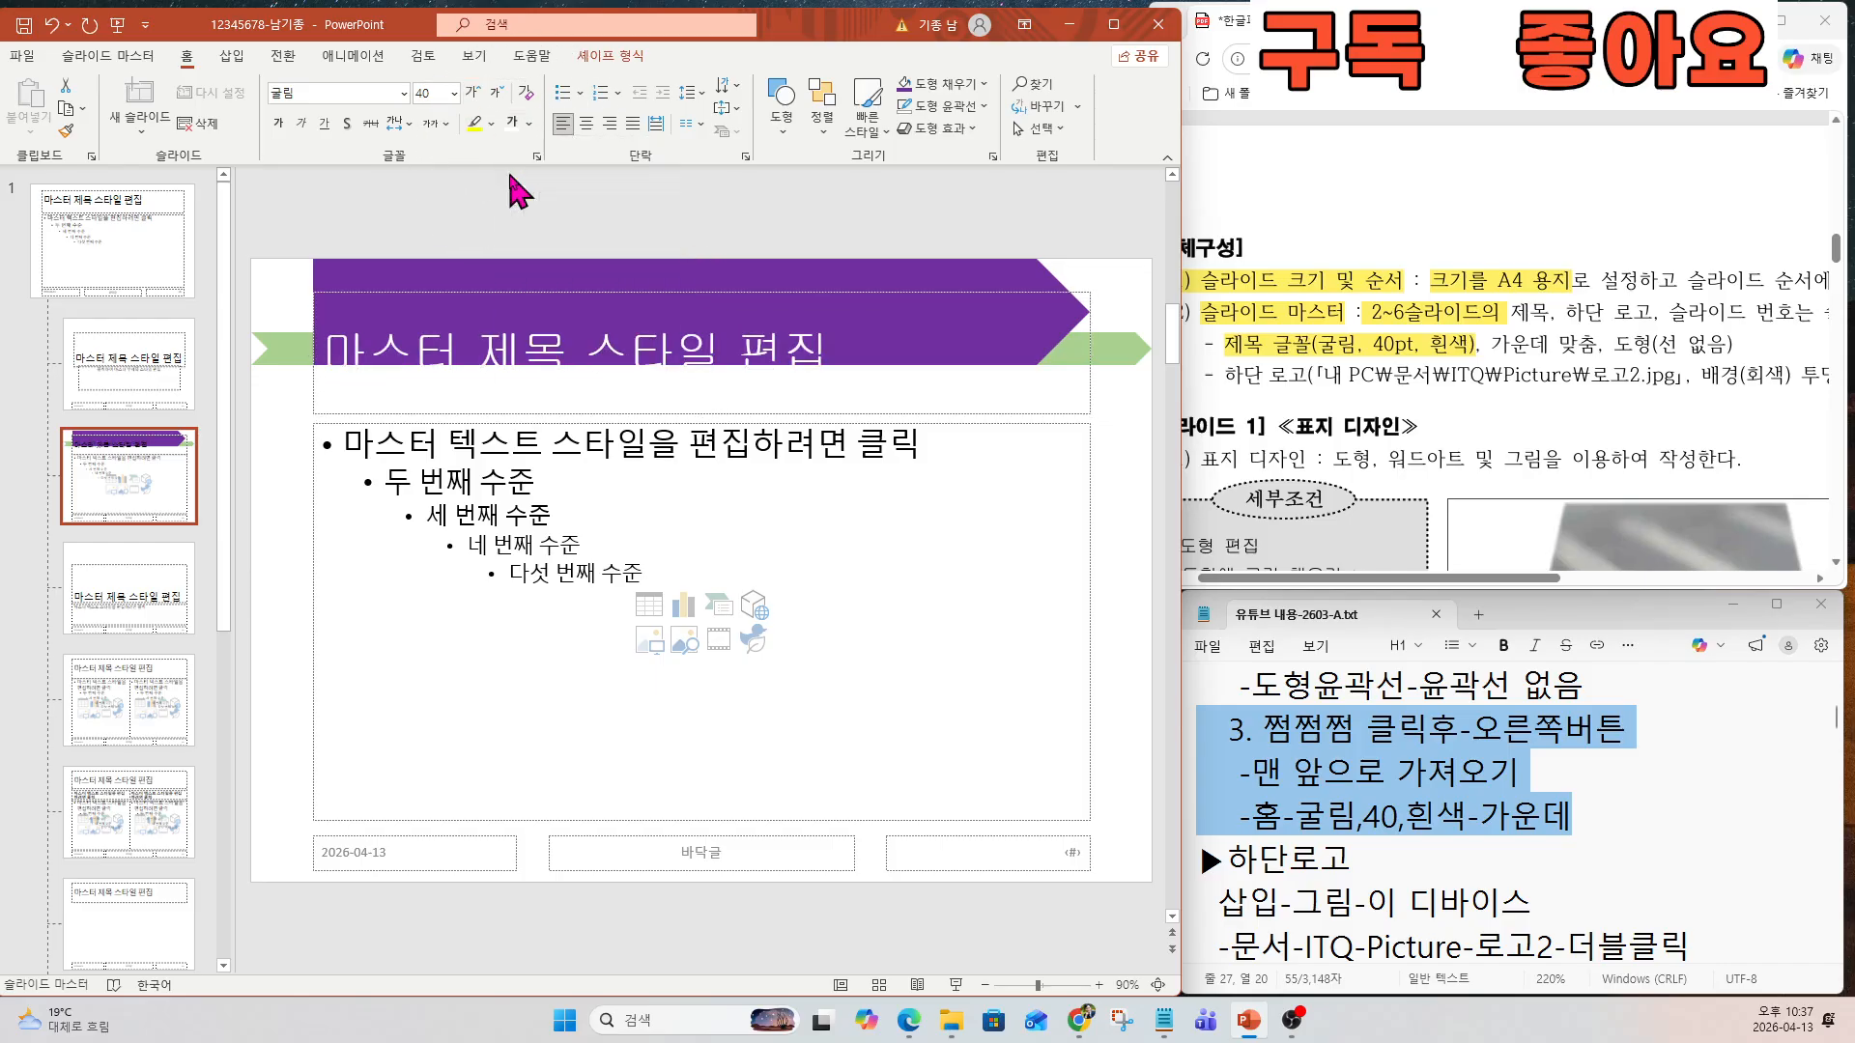
Highlight 가운데 맞춤 in the exam sheet, center the master title and fit its placeholder to the purple arrow's height.
click(1560, 345)
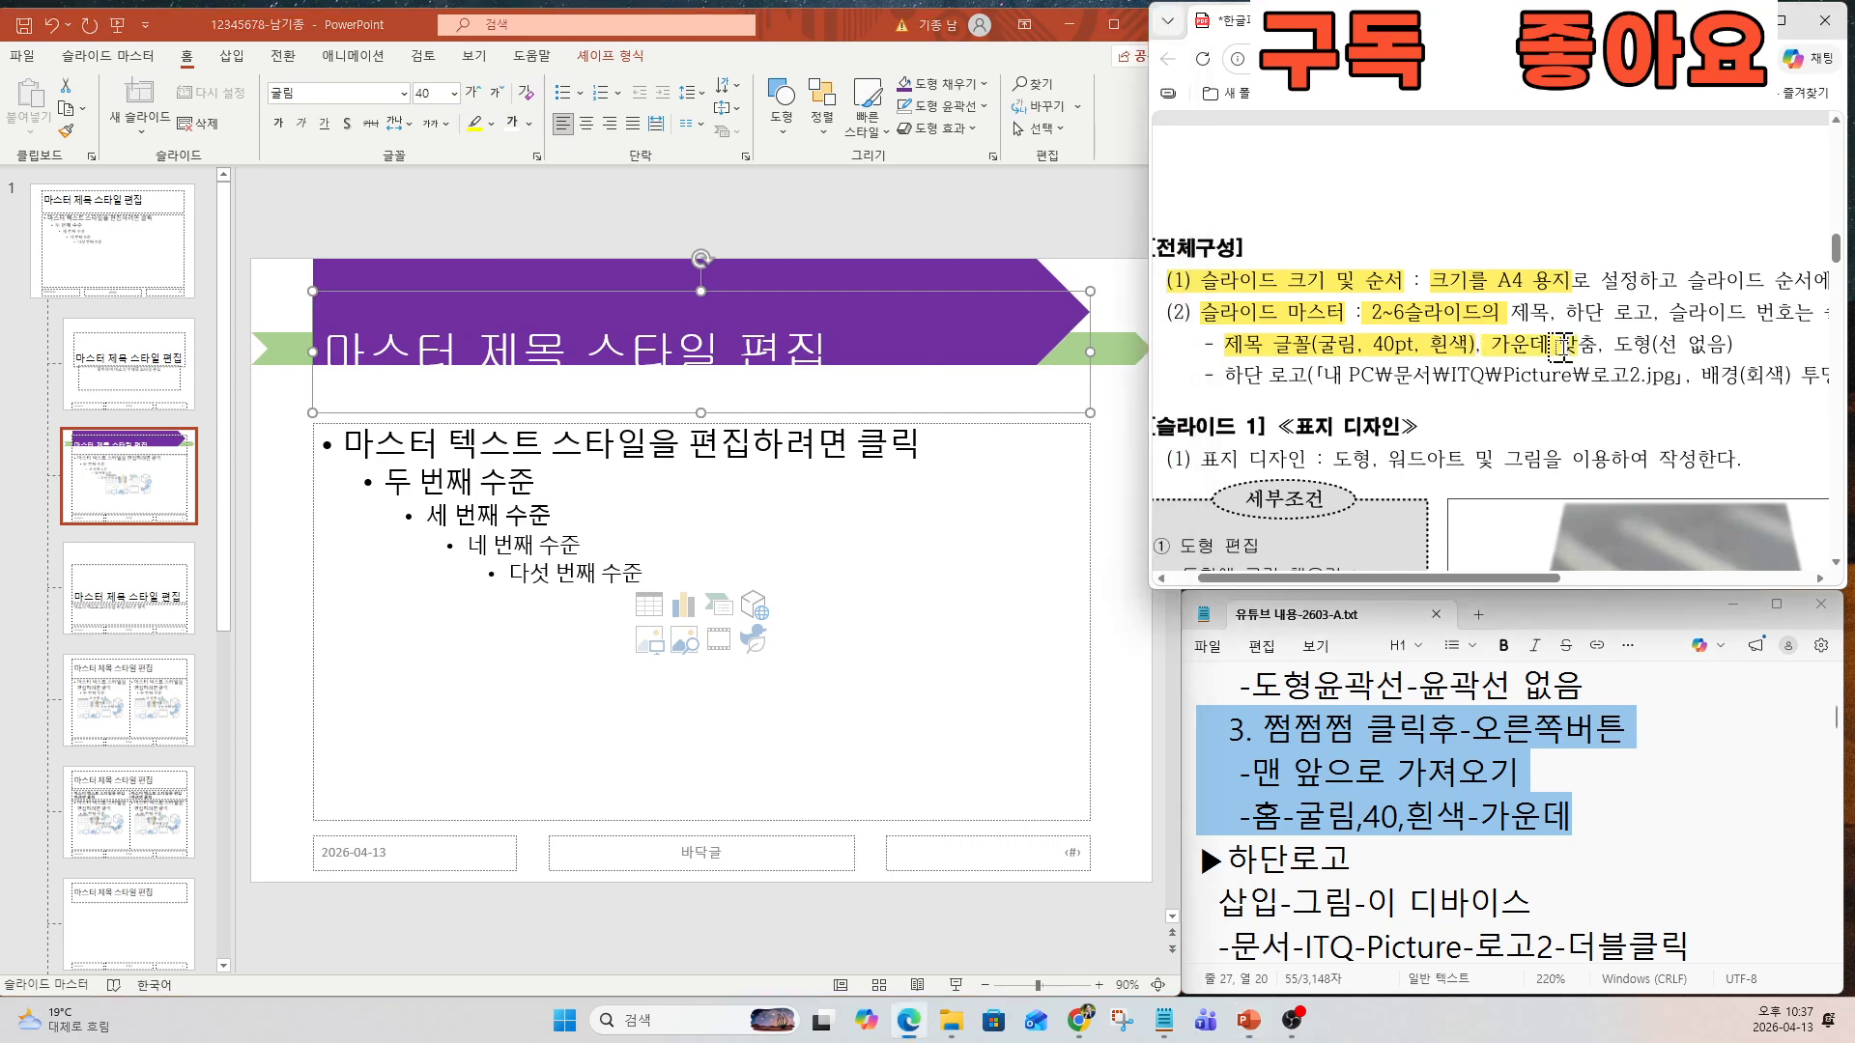
click(585, 131)
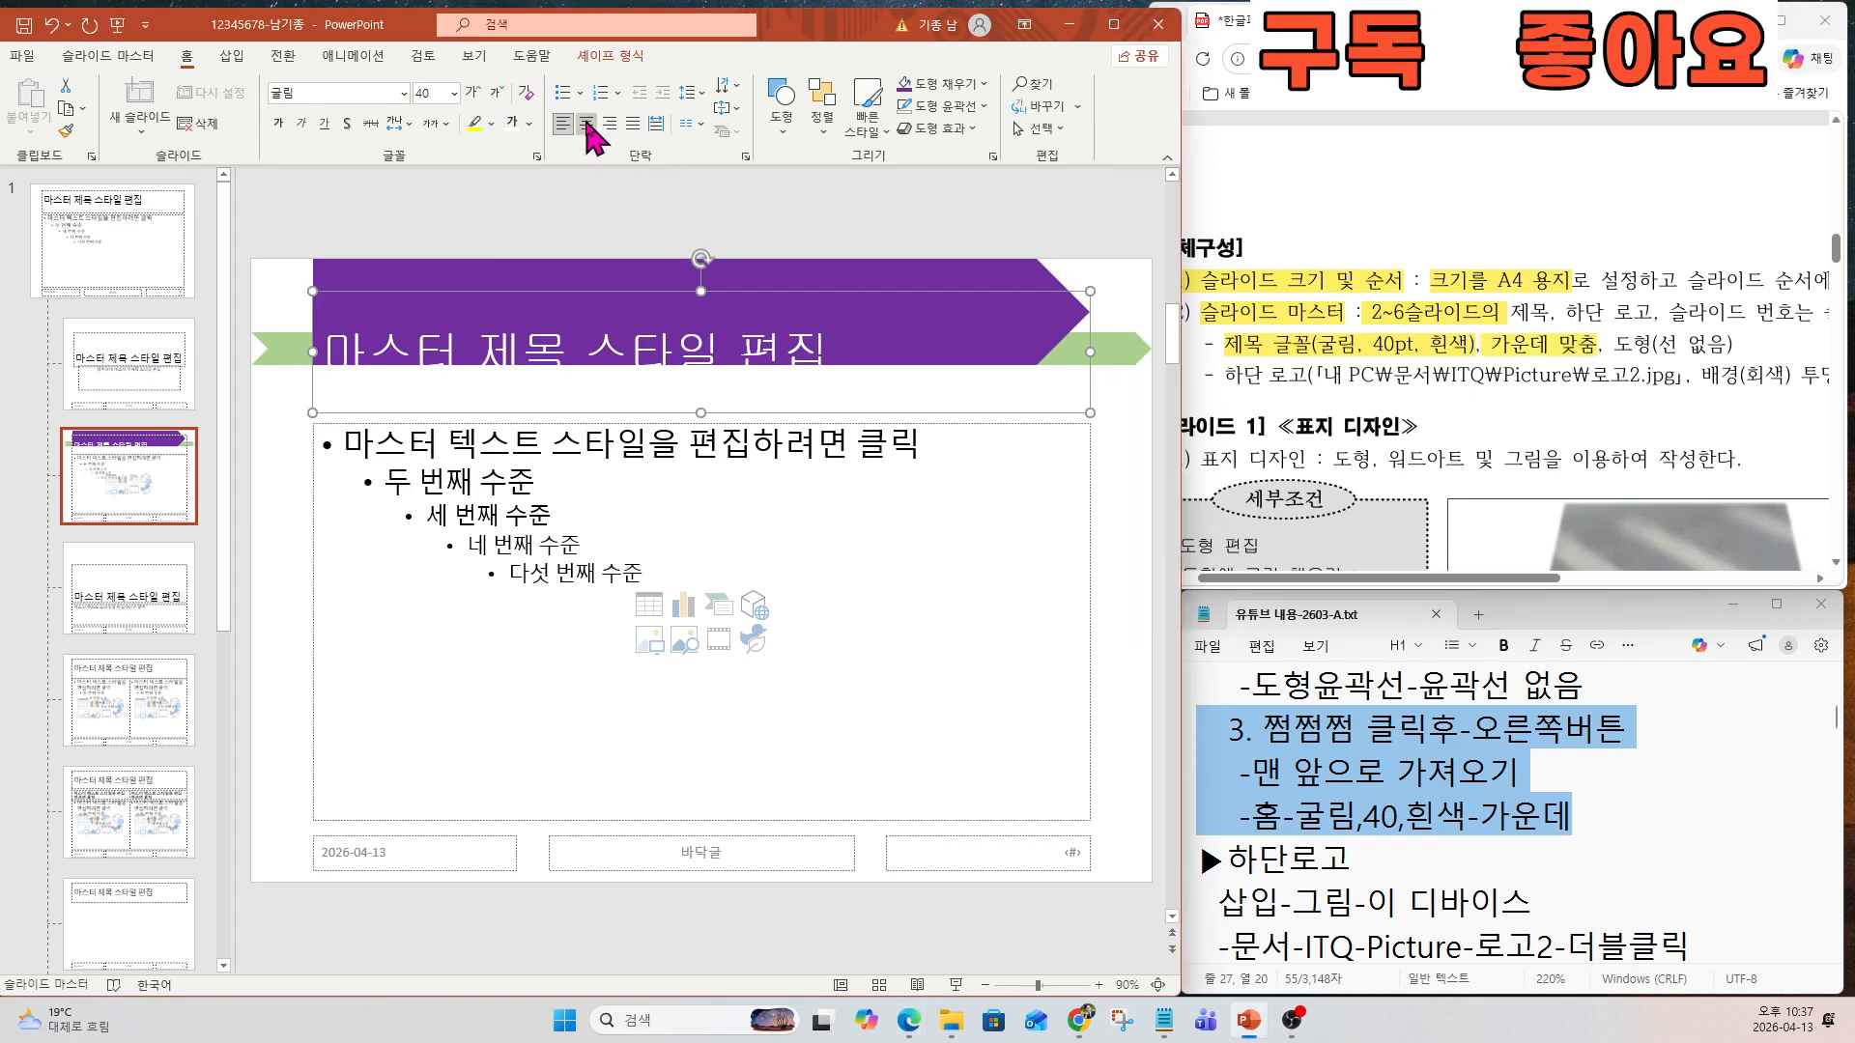
click(585, 124)
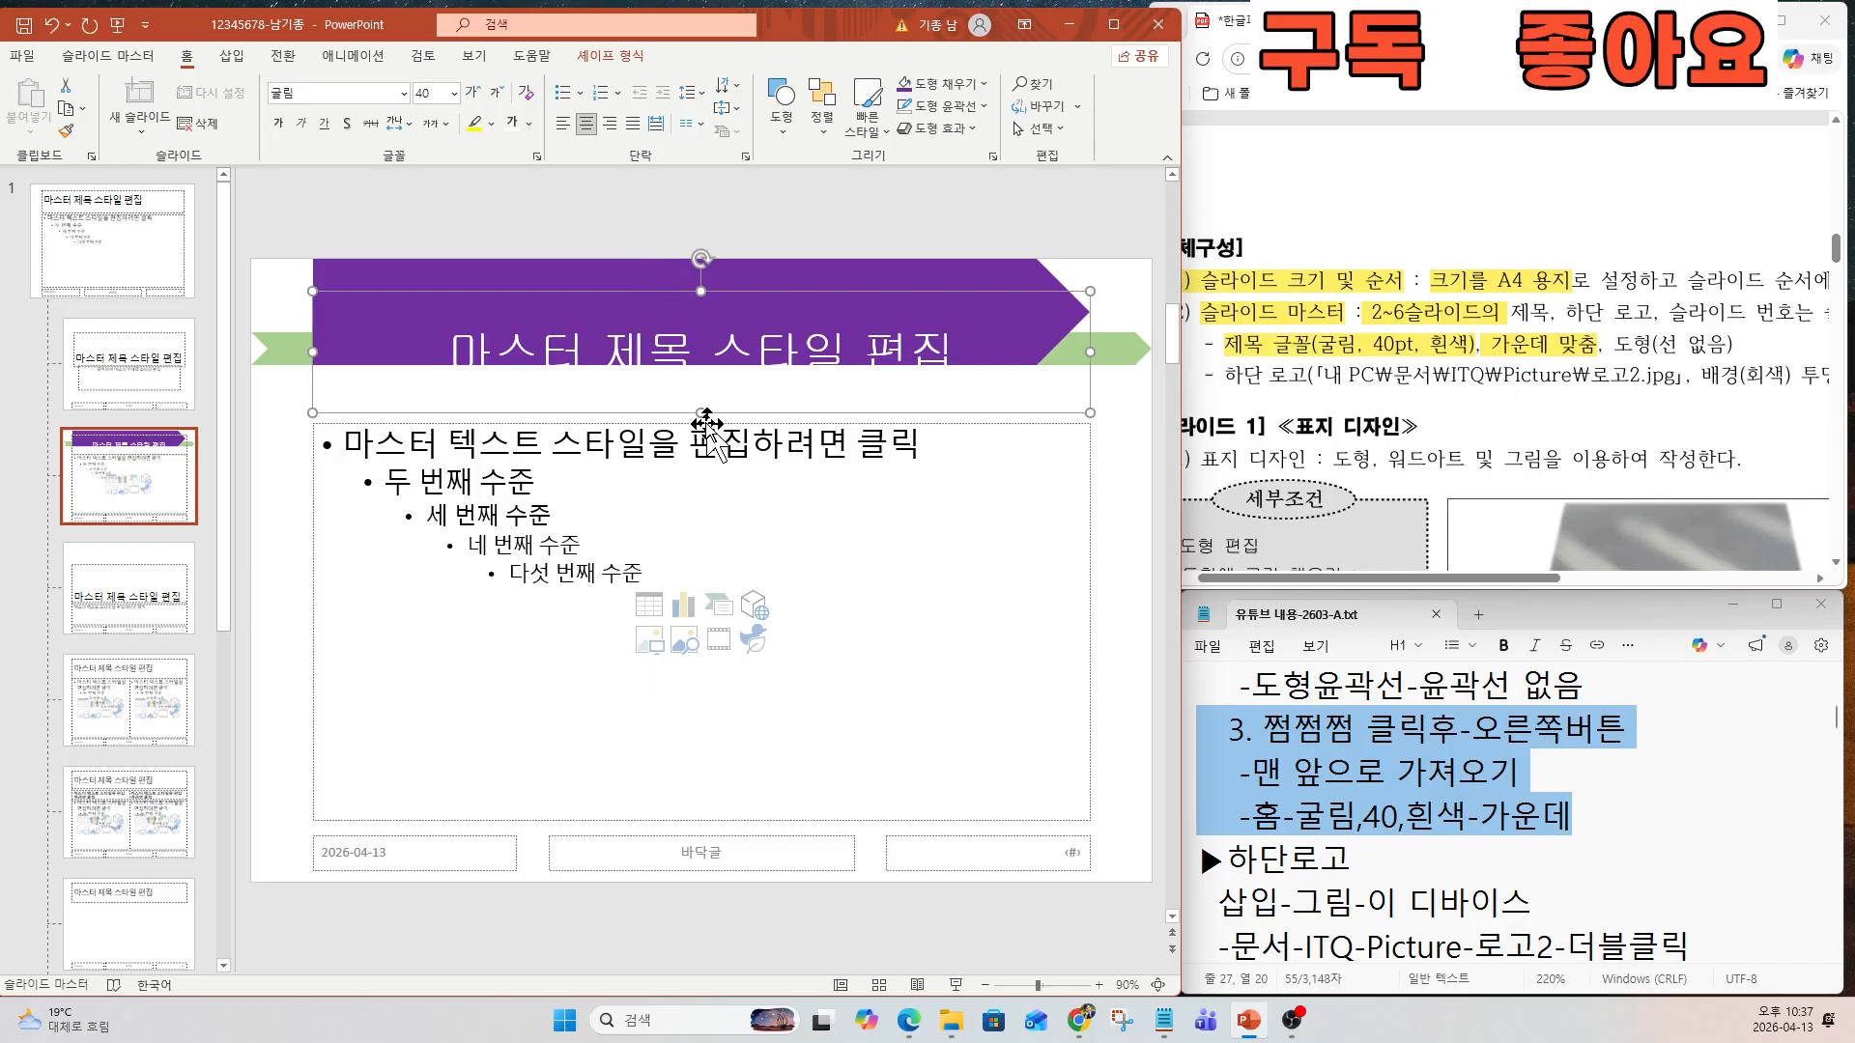
drag(707, 426, 703, 366)
drag(700, 289, 699, 259)
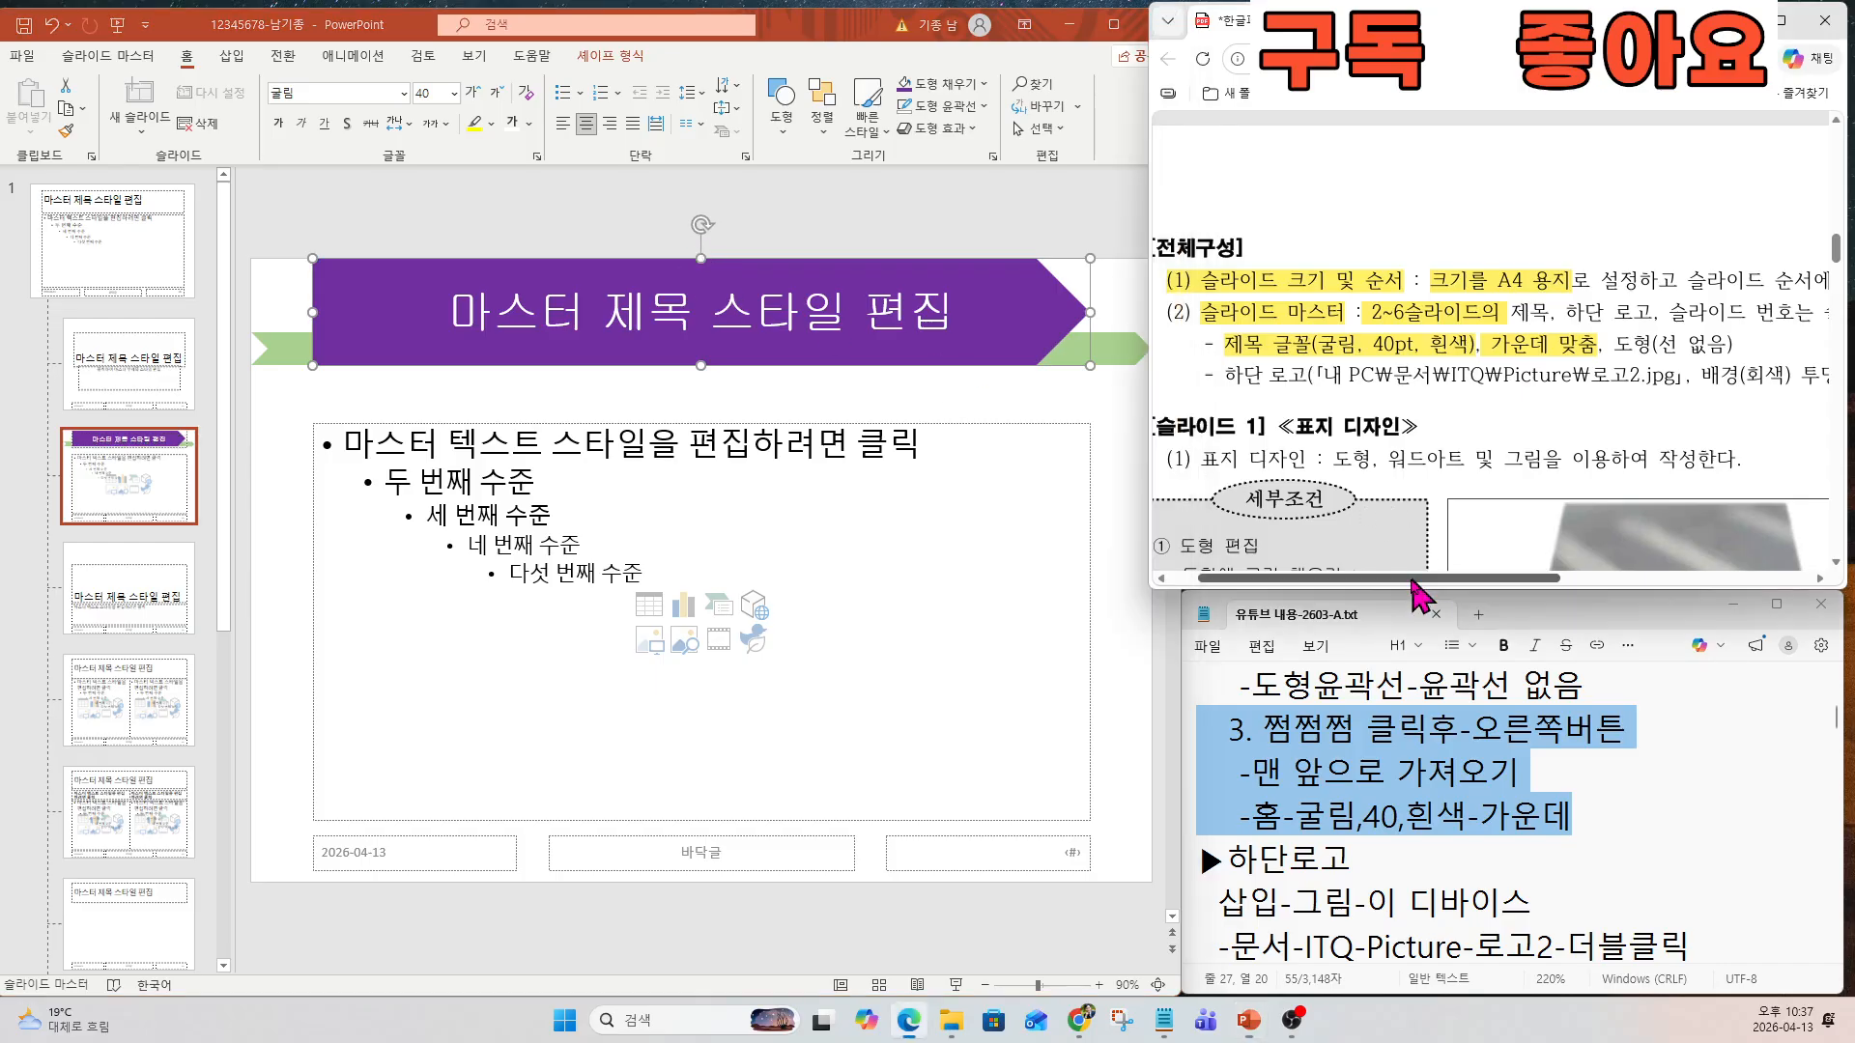
Highlight 하단 로고 in the exam sheet and select the notes from ▶하단로고 to -대각선으로 줄이기.
drag(1415, 577, 1485, 579)
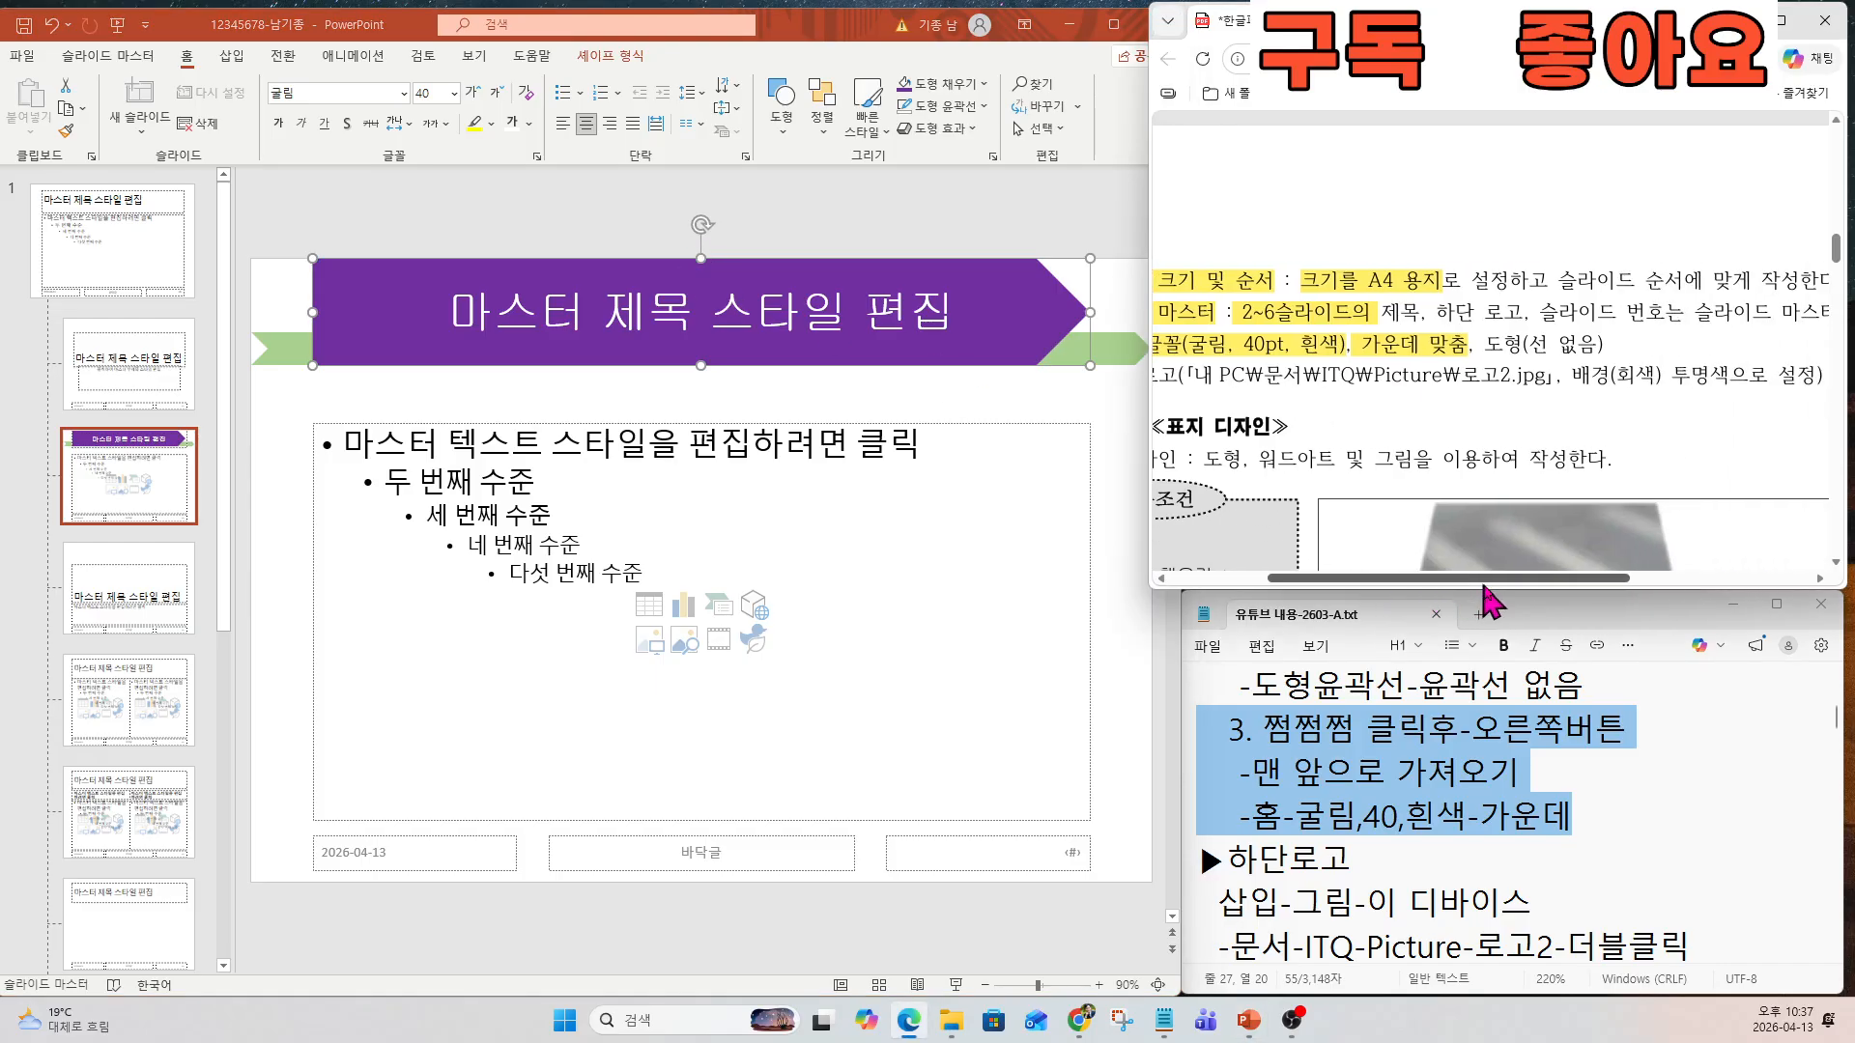
click(1356, 855)
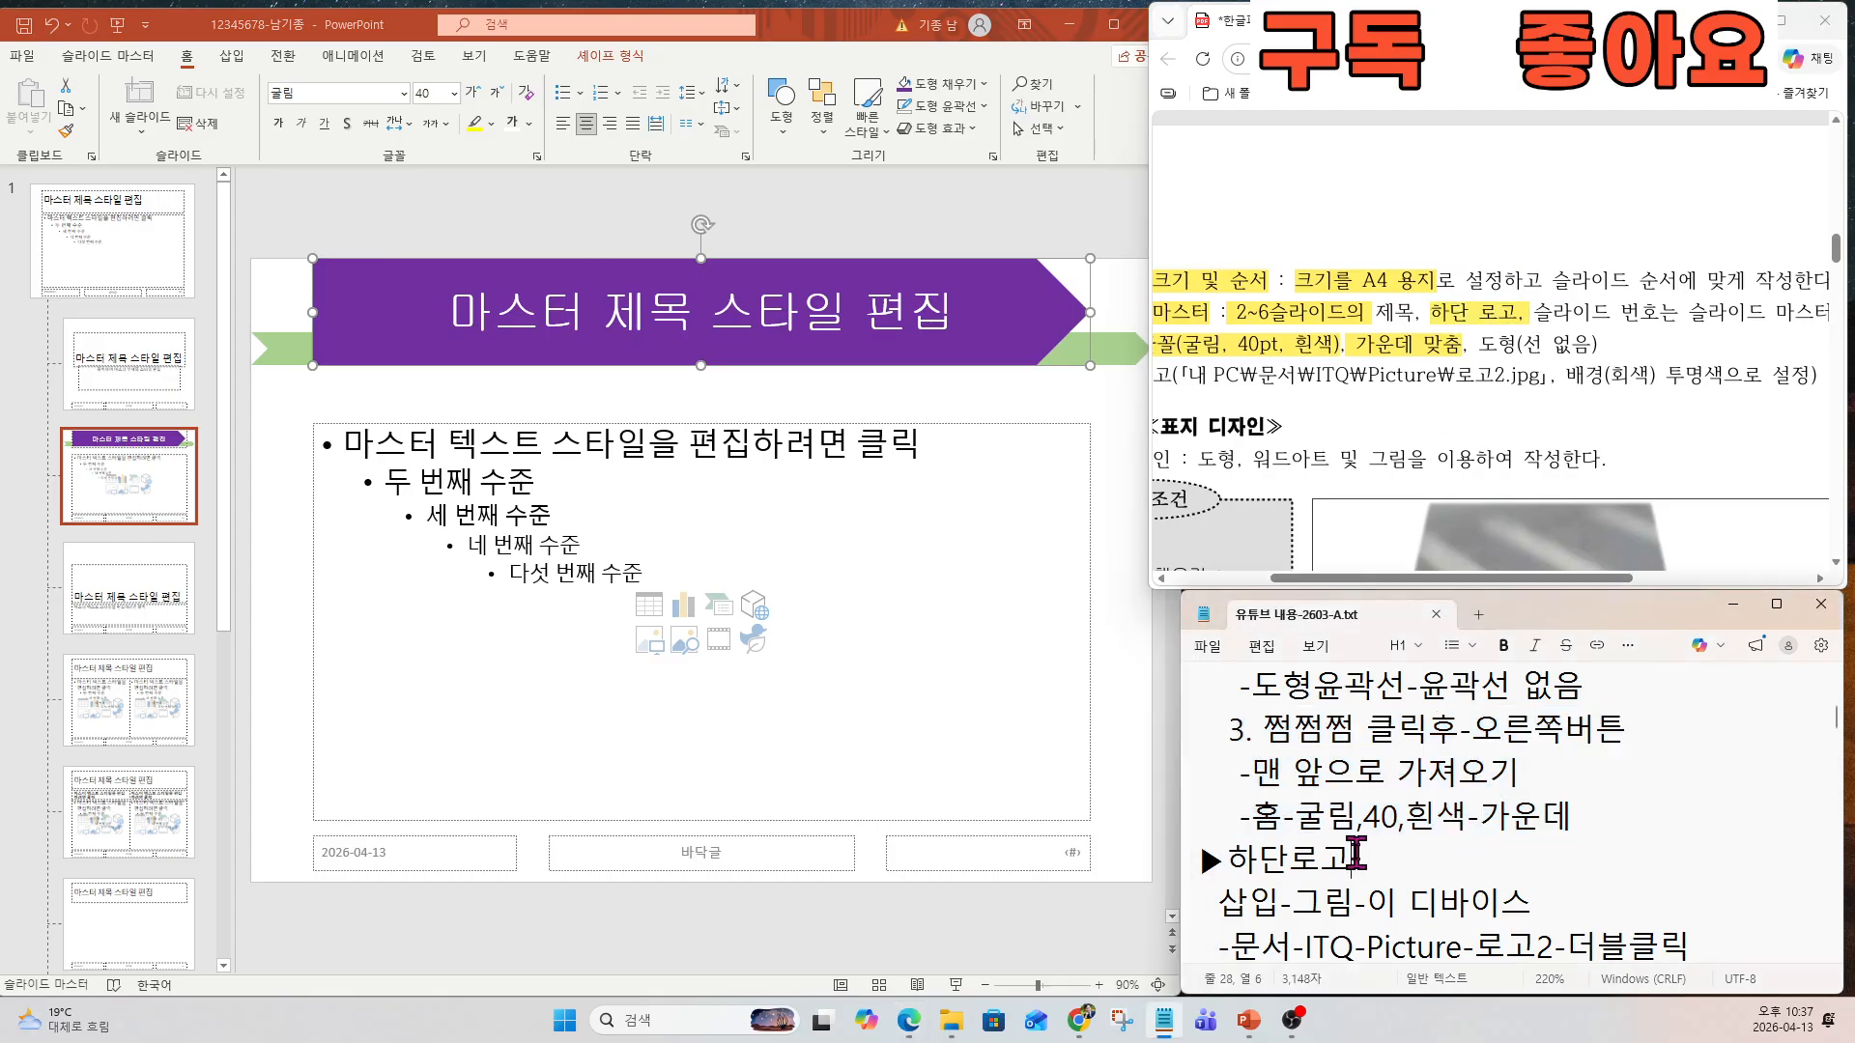
key(Down)
key(Down)
key(Down)
key(Down)
drag(1504, 877, 1168, 681)
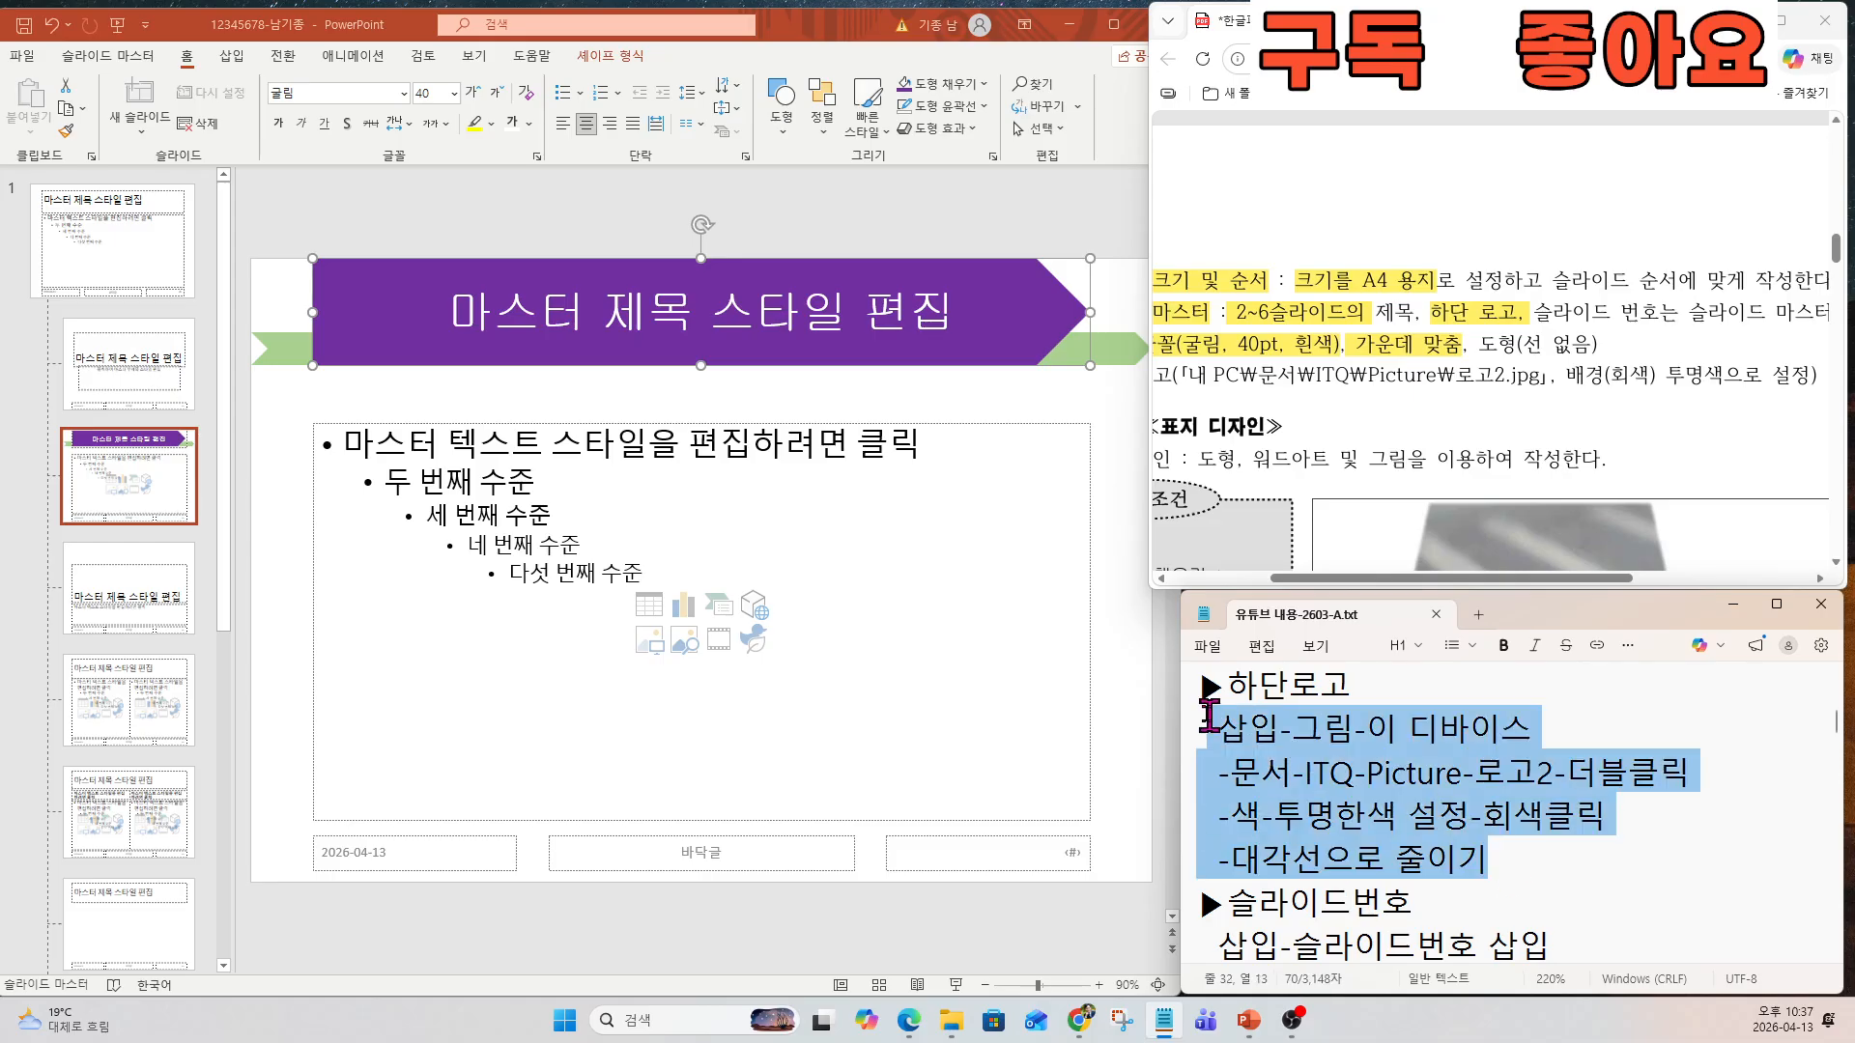
scroll(1488, 384, down, 10)
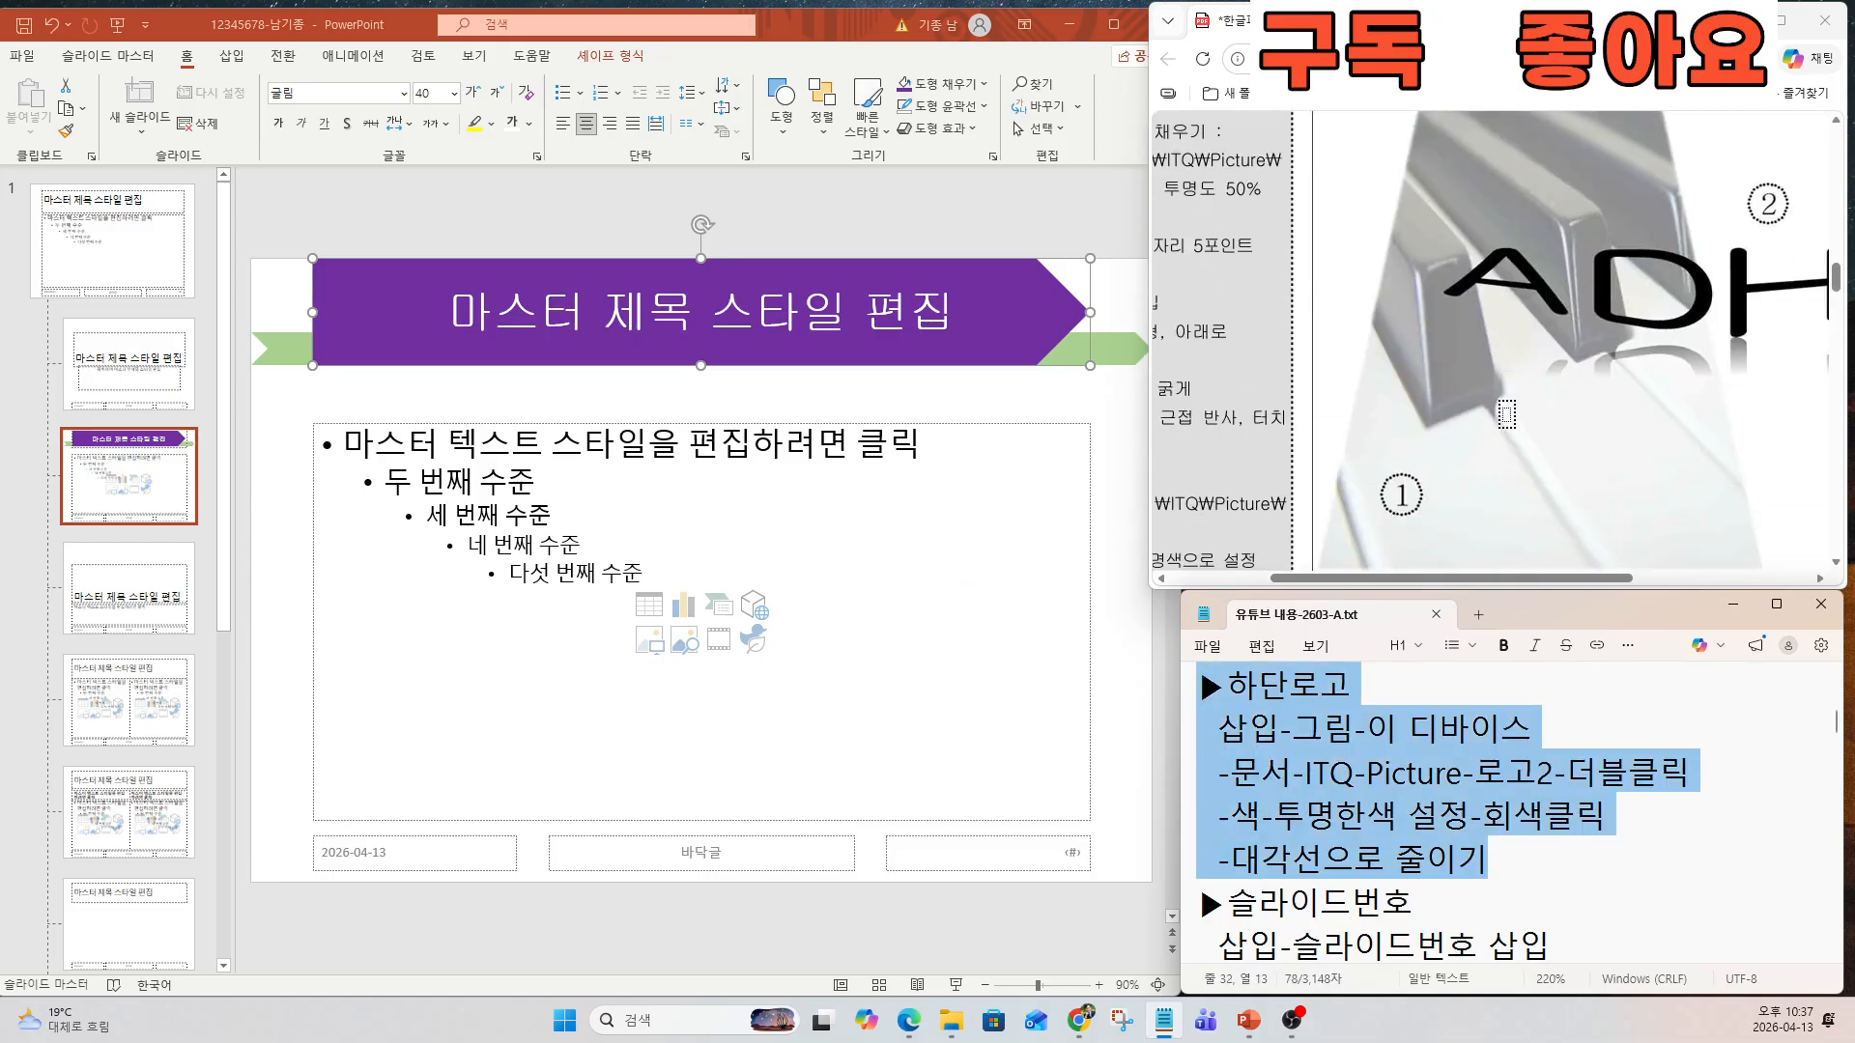
key(ctrl)
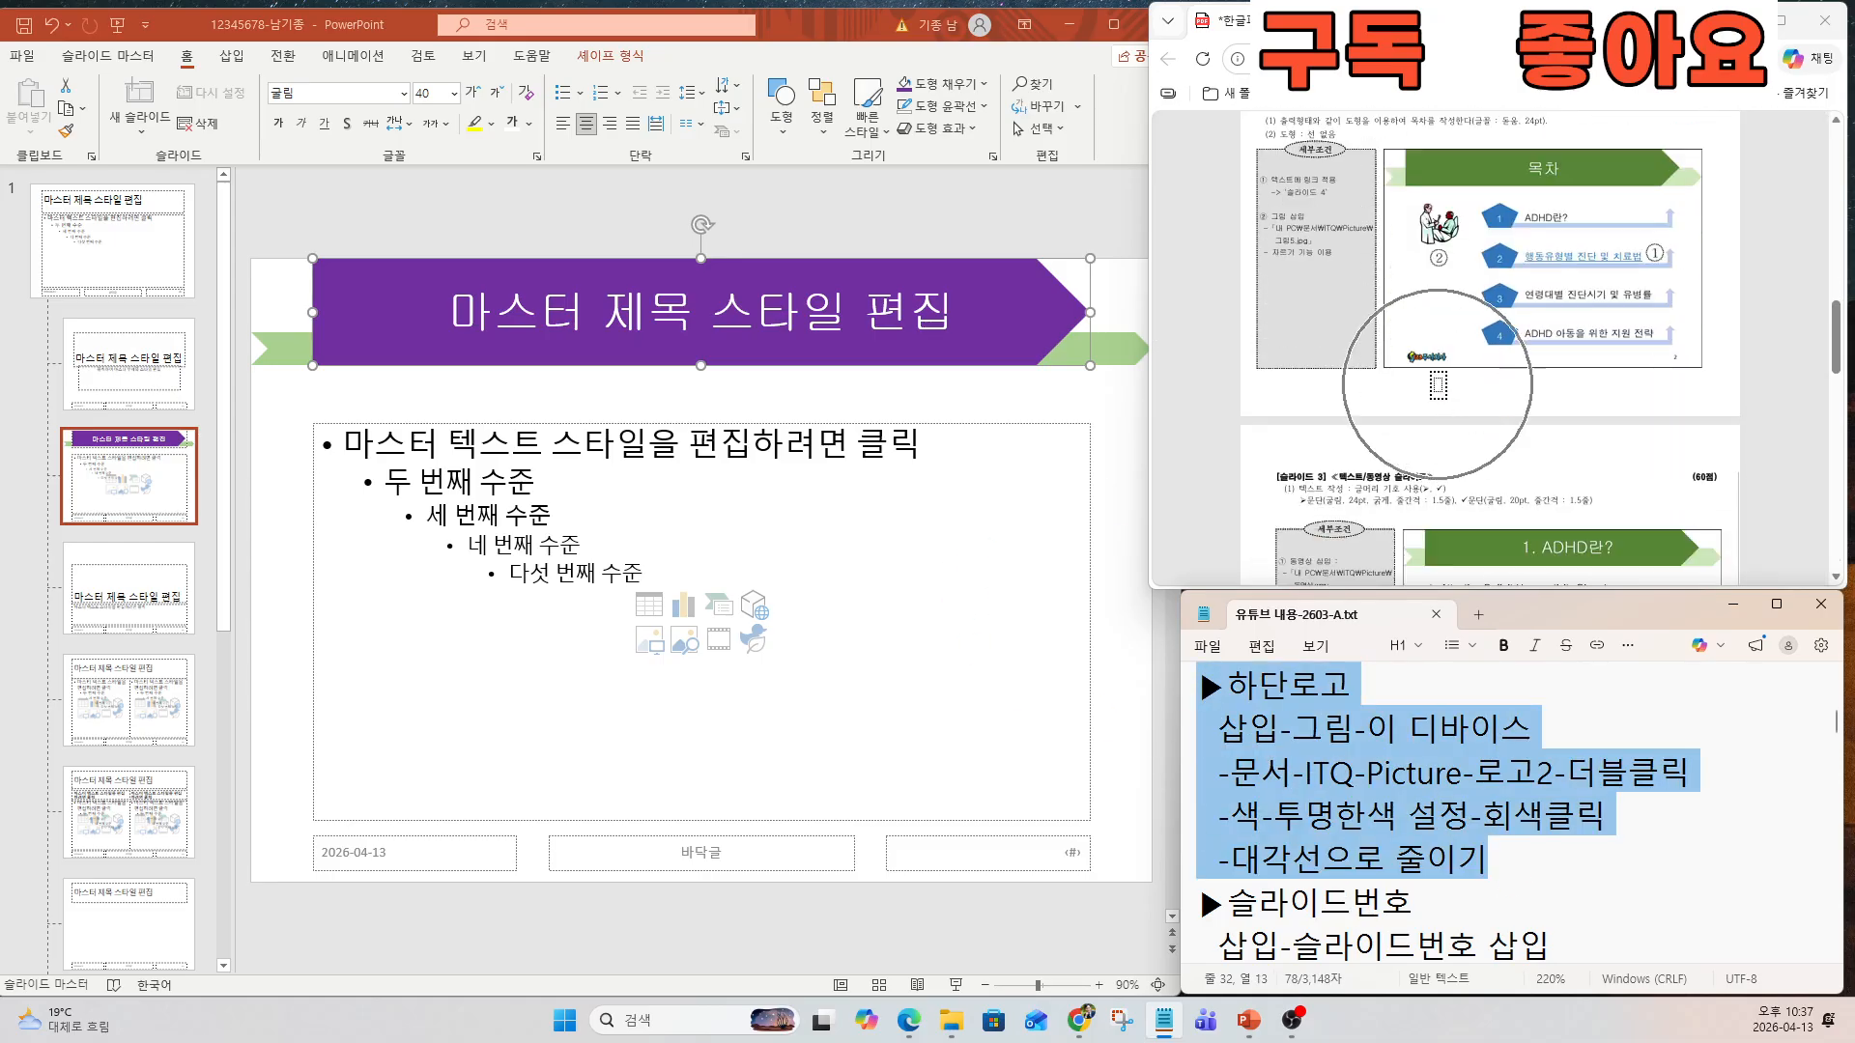
Insert the picture 로고2 from the ITQ picture folder on this device into the layout.
click(232, 56)
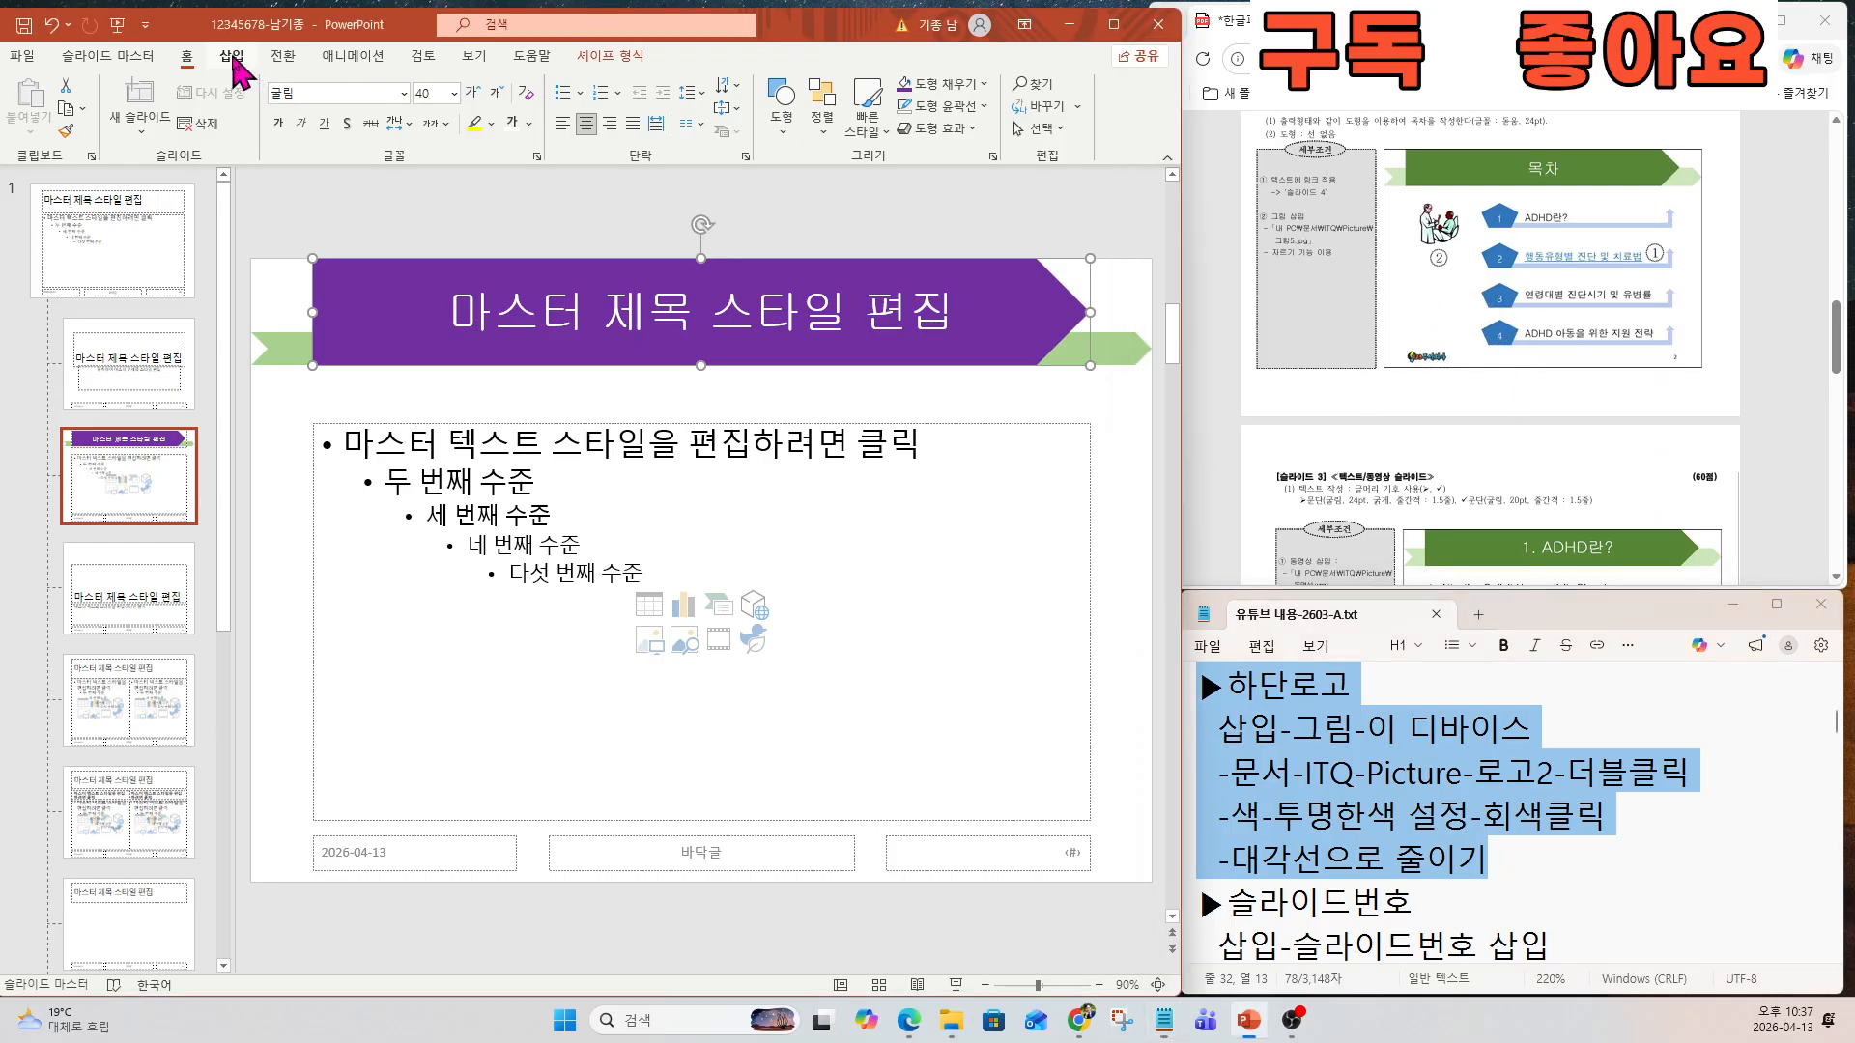
click(159, 107)
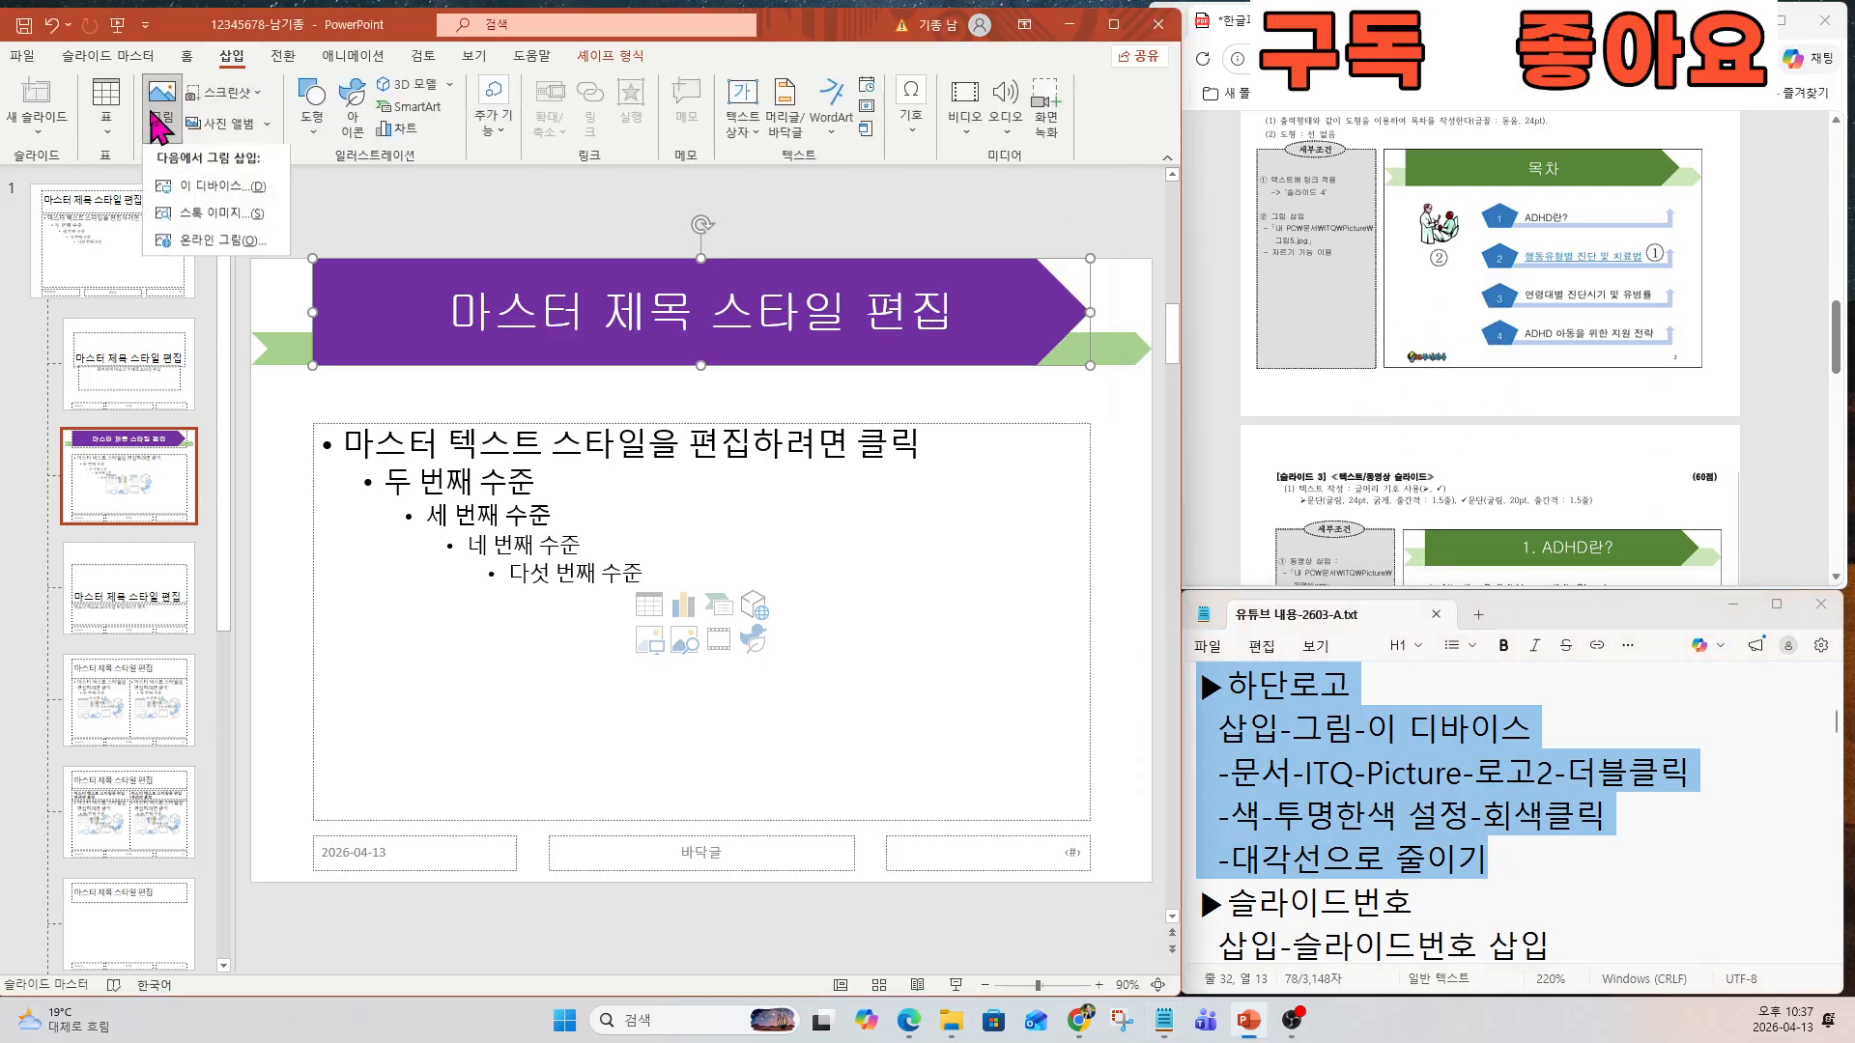
click(178, 189)
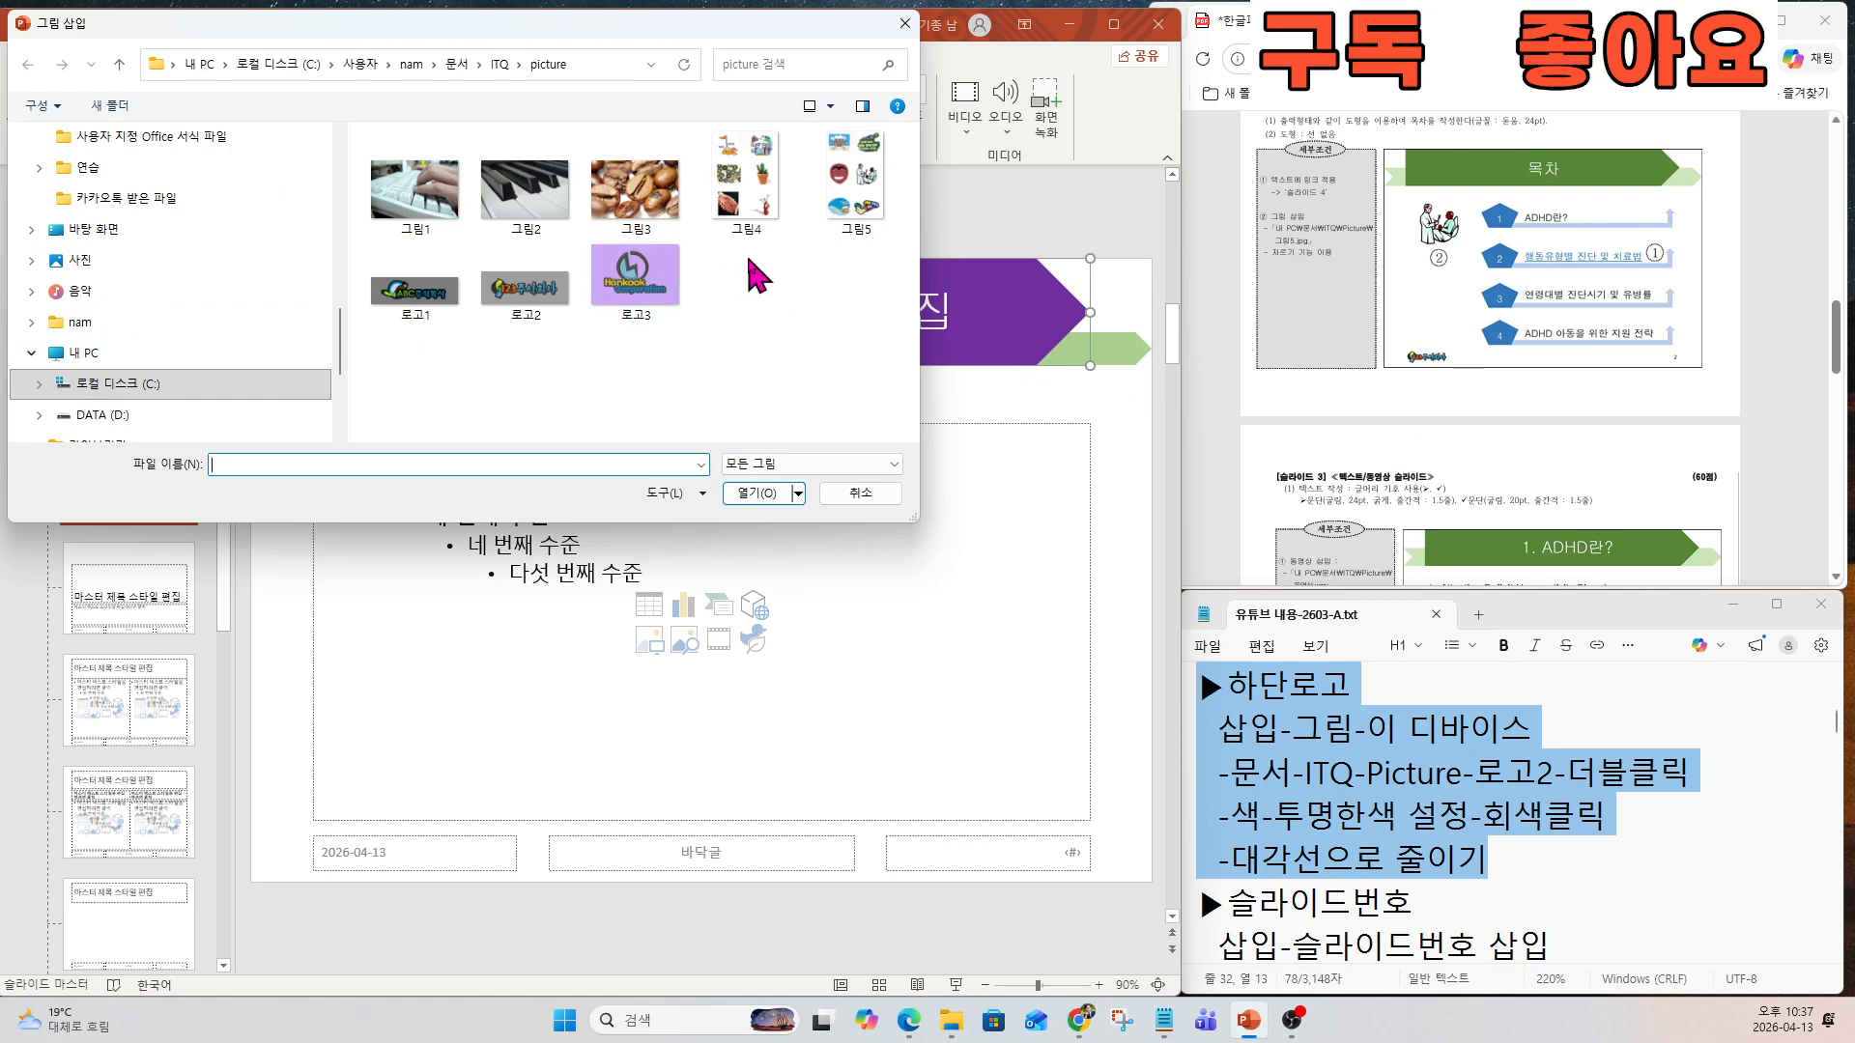
double_click(512, 295)
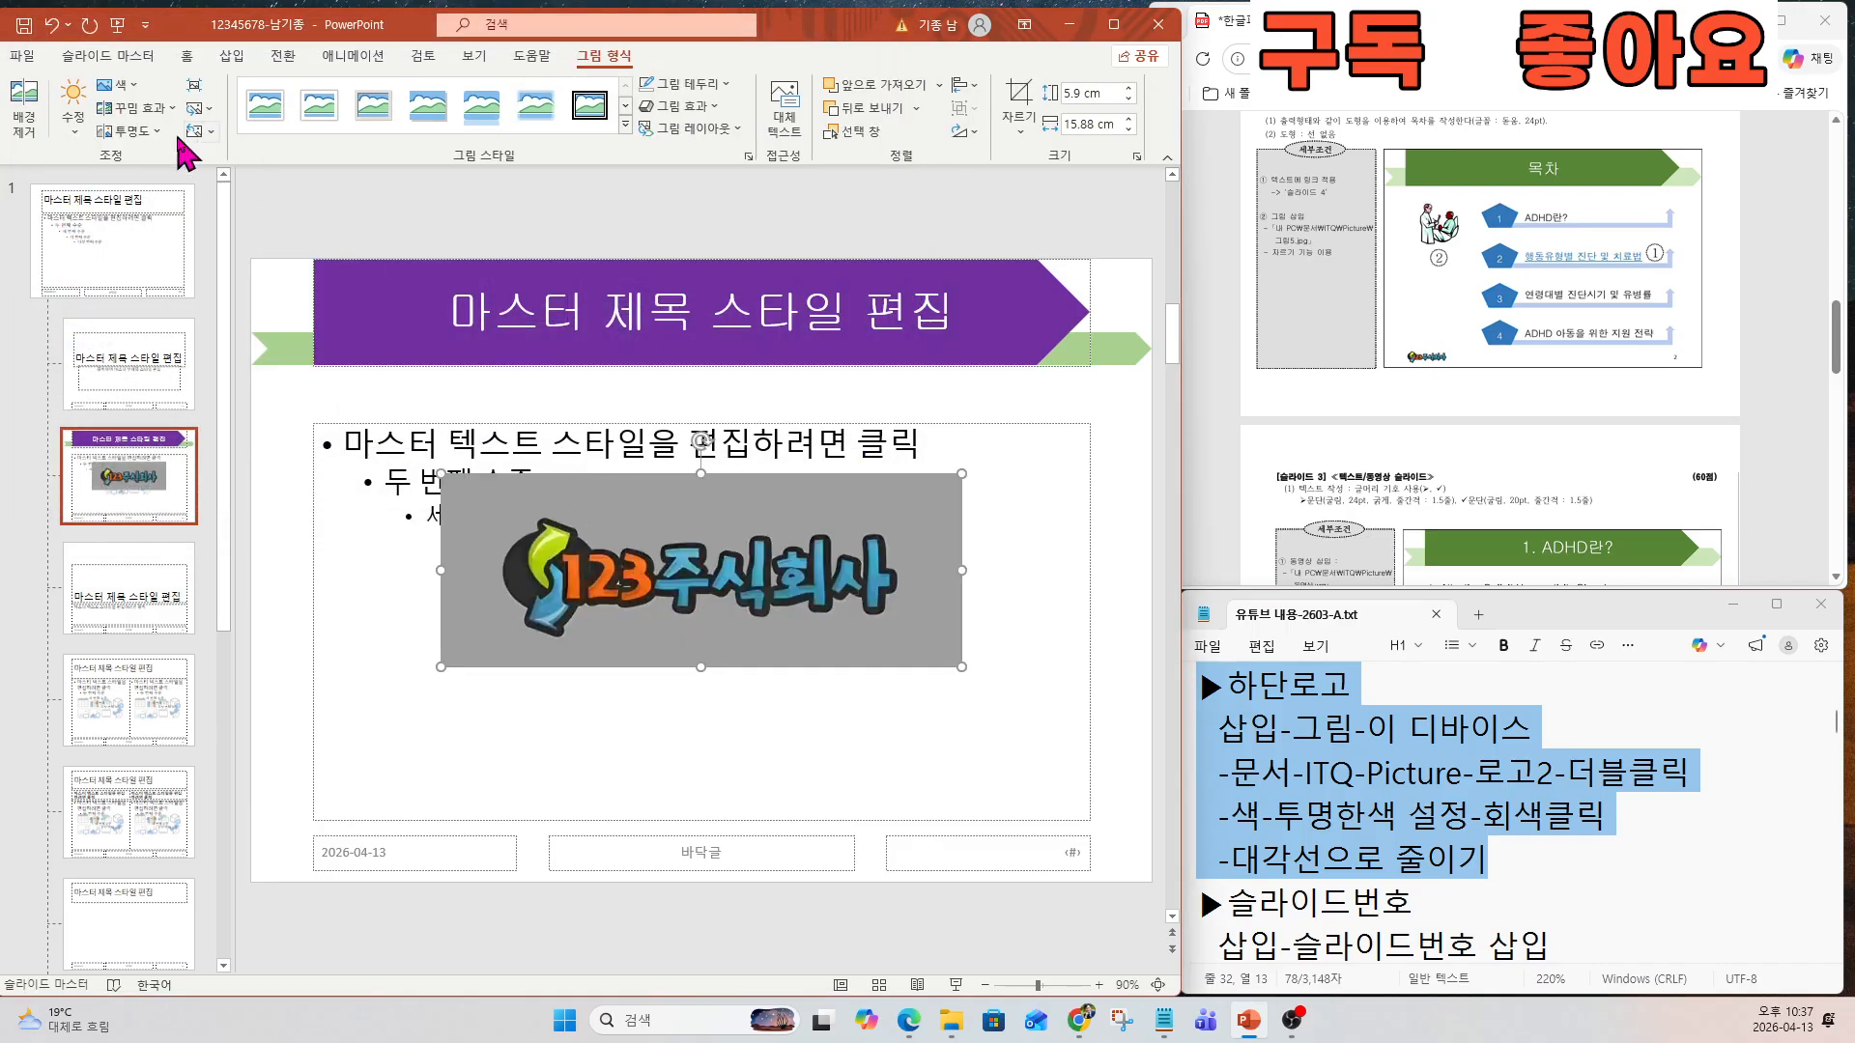
Make the logo's gray background transparent and shrink it to about 4.55 × 1.69 cm over the date placeholder.
click(118, 84)
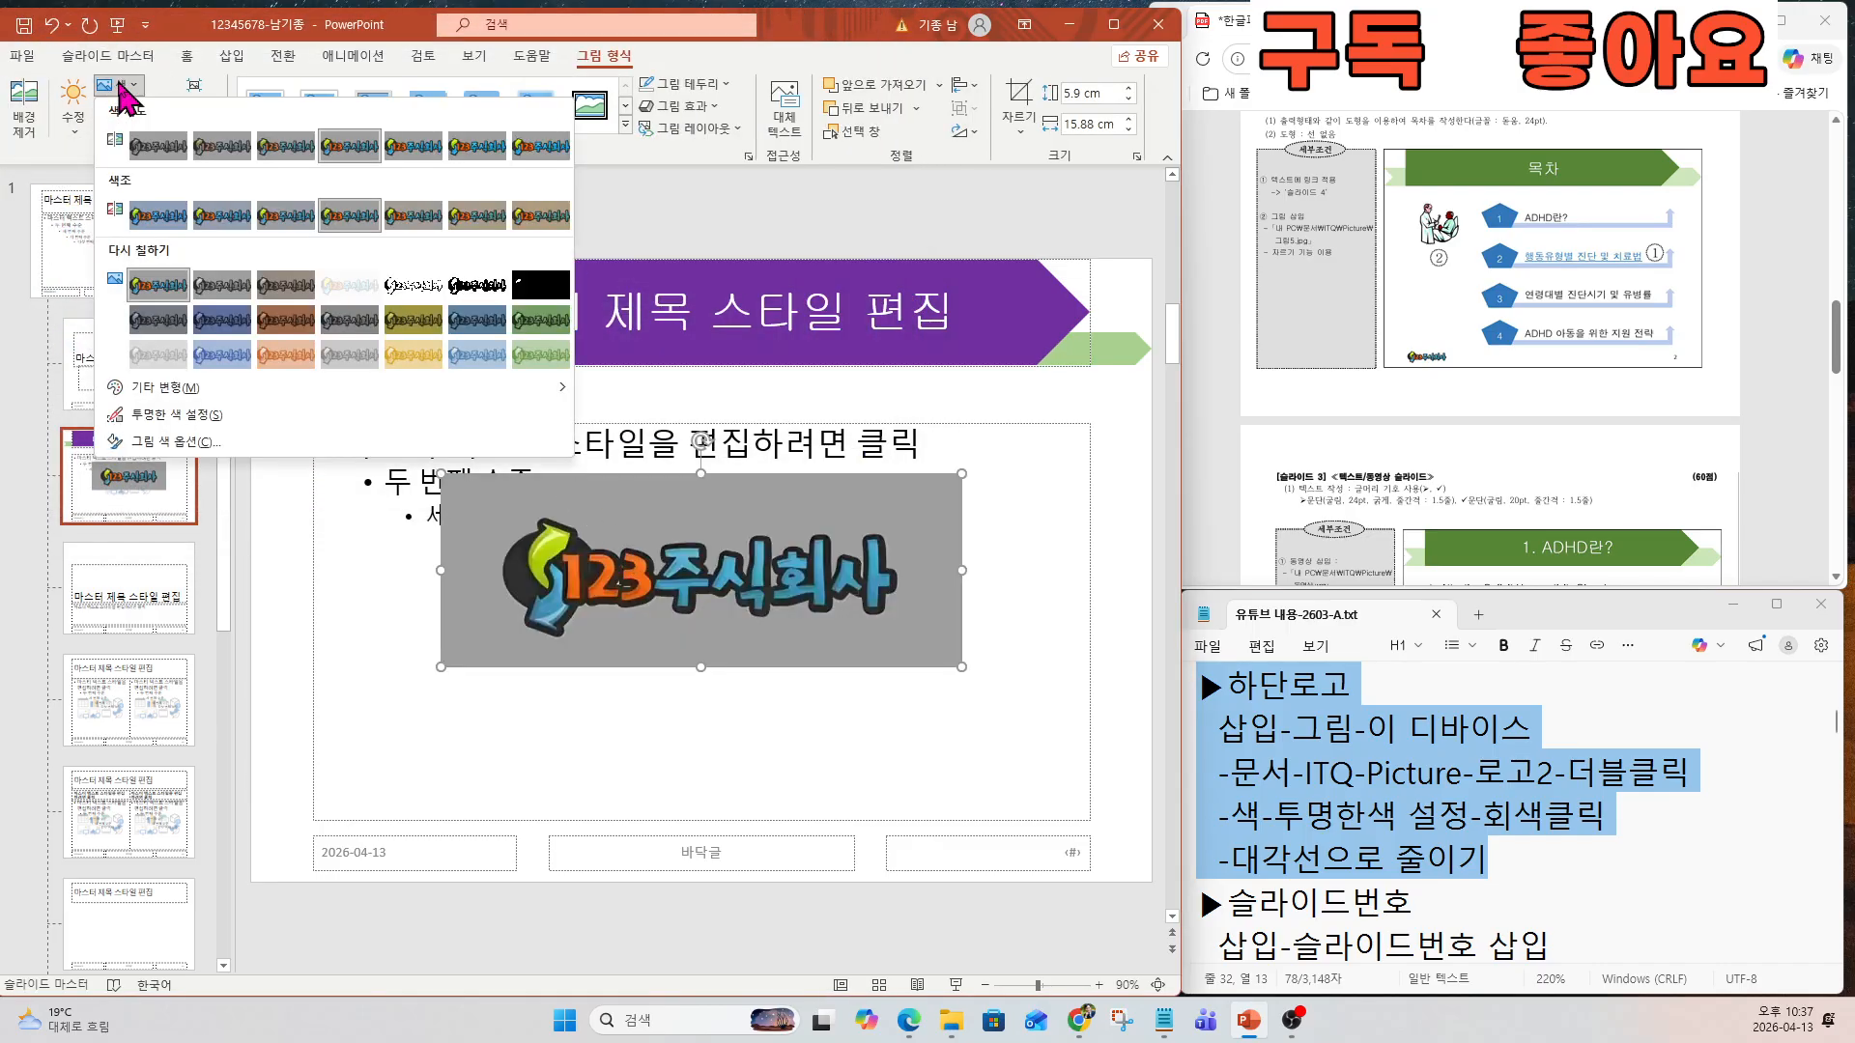
click(161, 415)
click(486, 500)
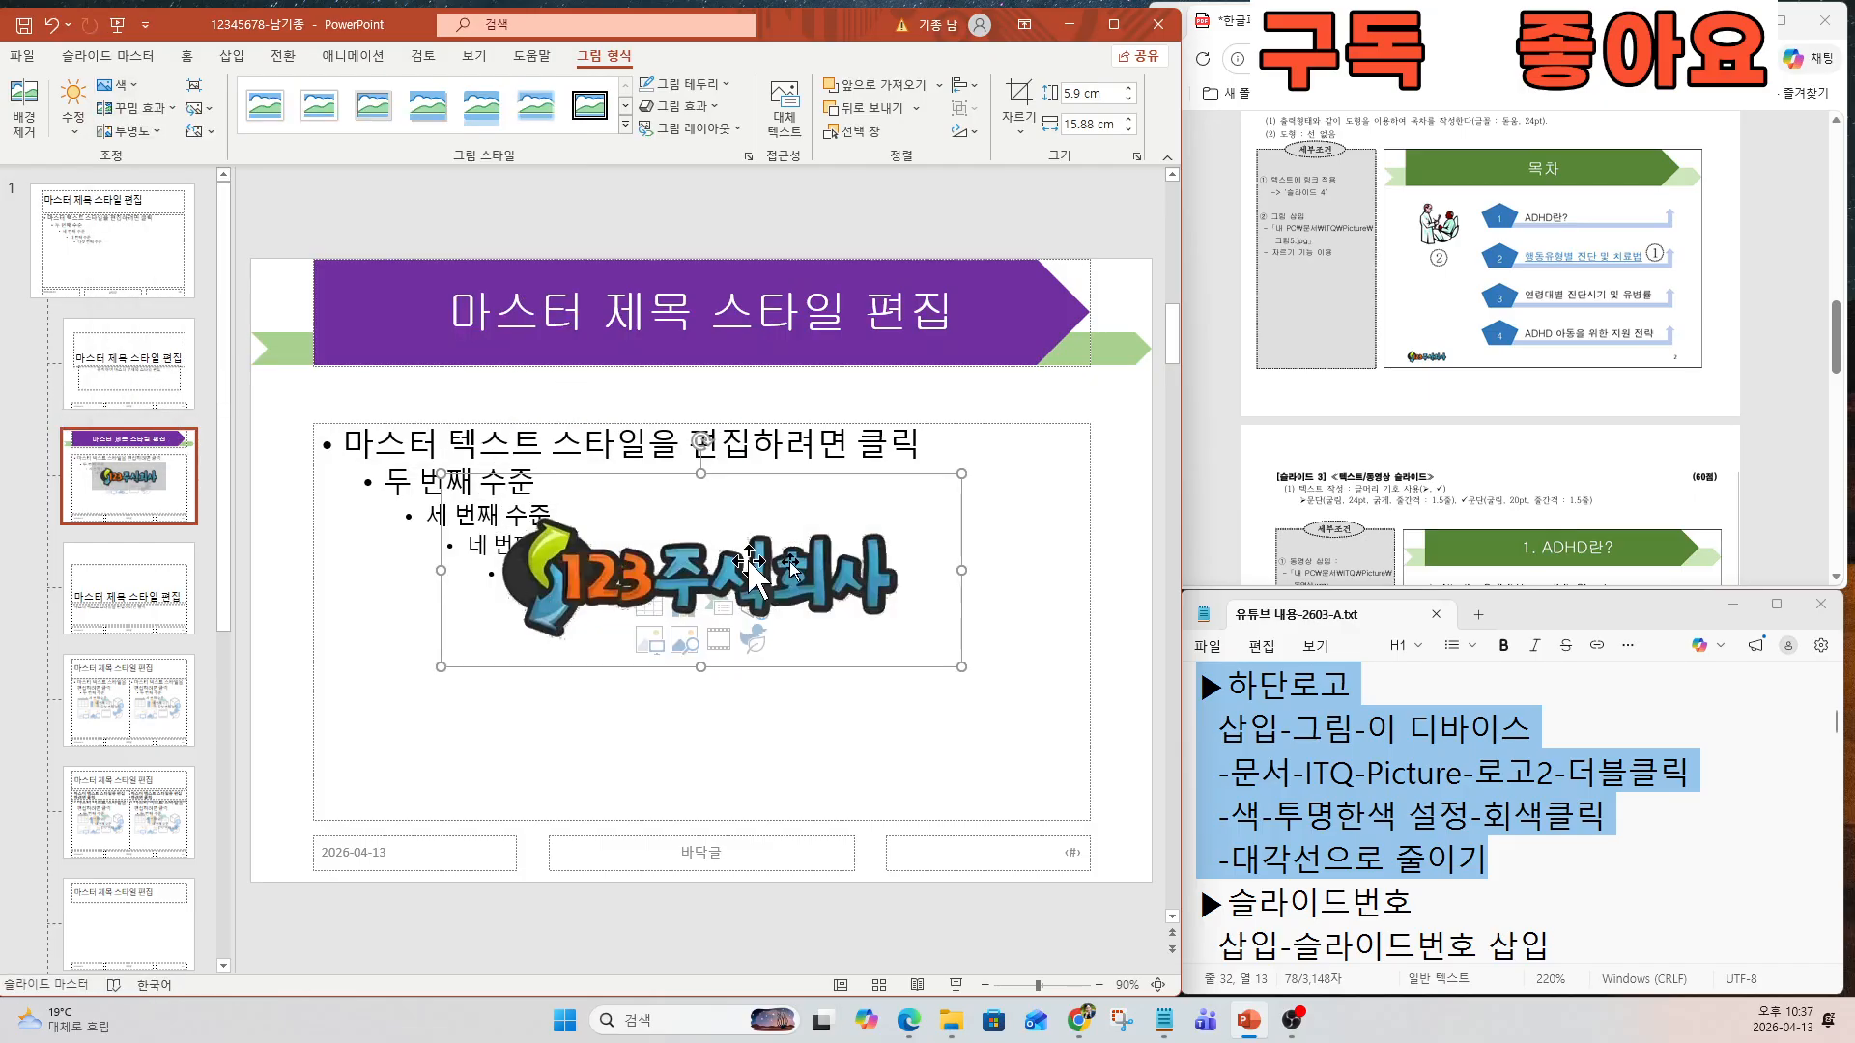
drag(956, 474, 393, 857)
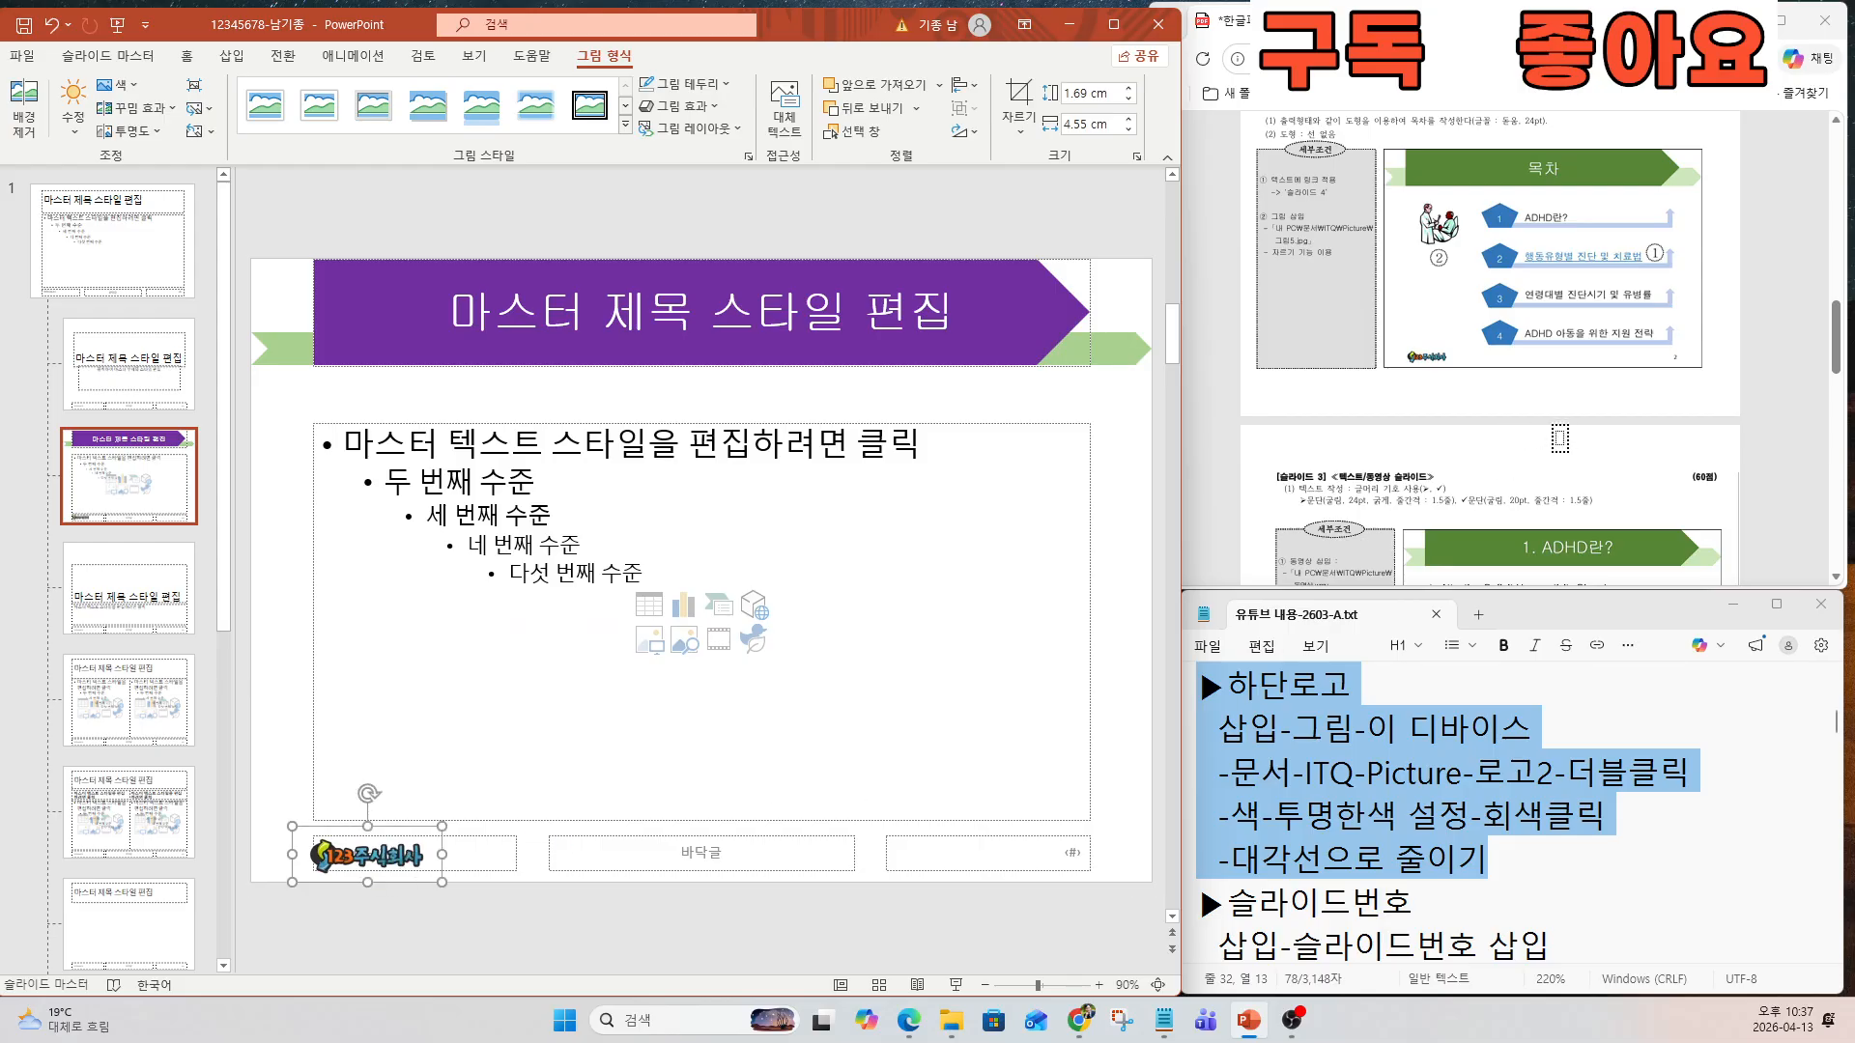
Highlight the bottom logo requirement in the exam sheet, covering 로고2.jpg and 배경(회색) 투명색으로 설정.
scroll(1559, 437, up, 5)
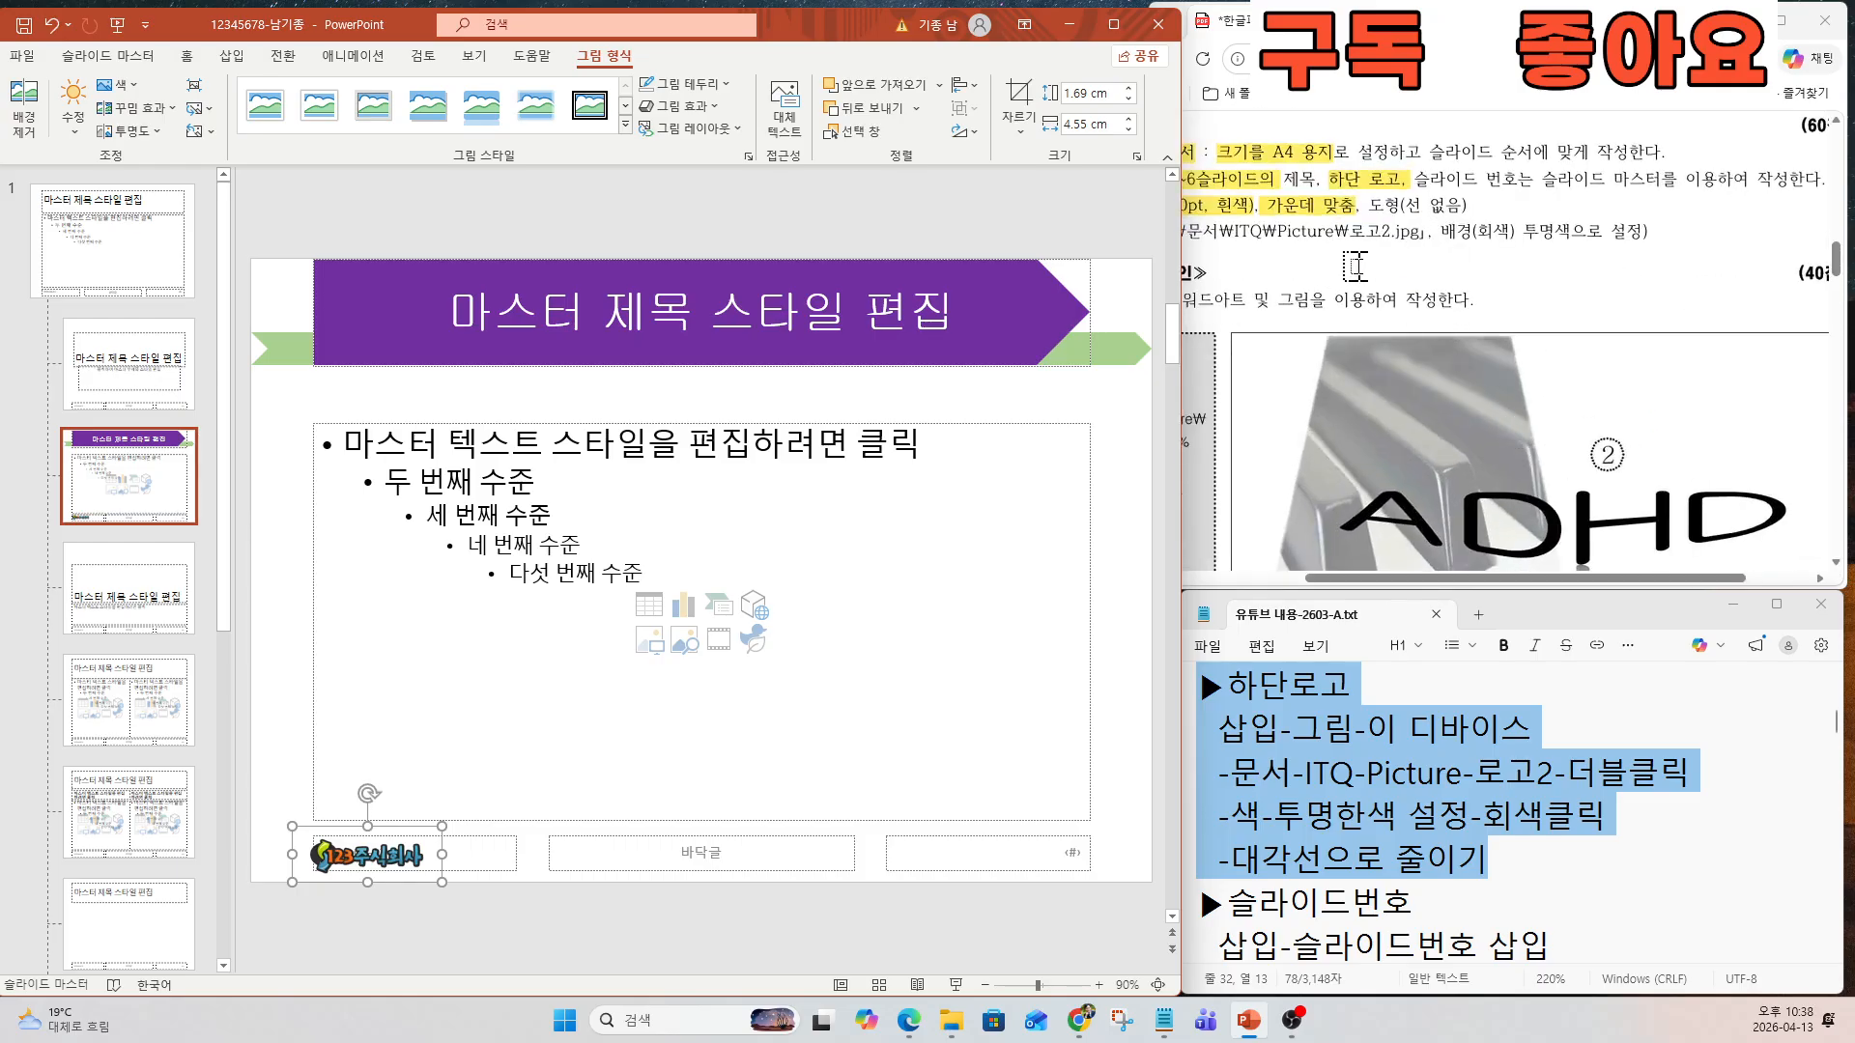
drag(1440, 578, 1357, 577)
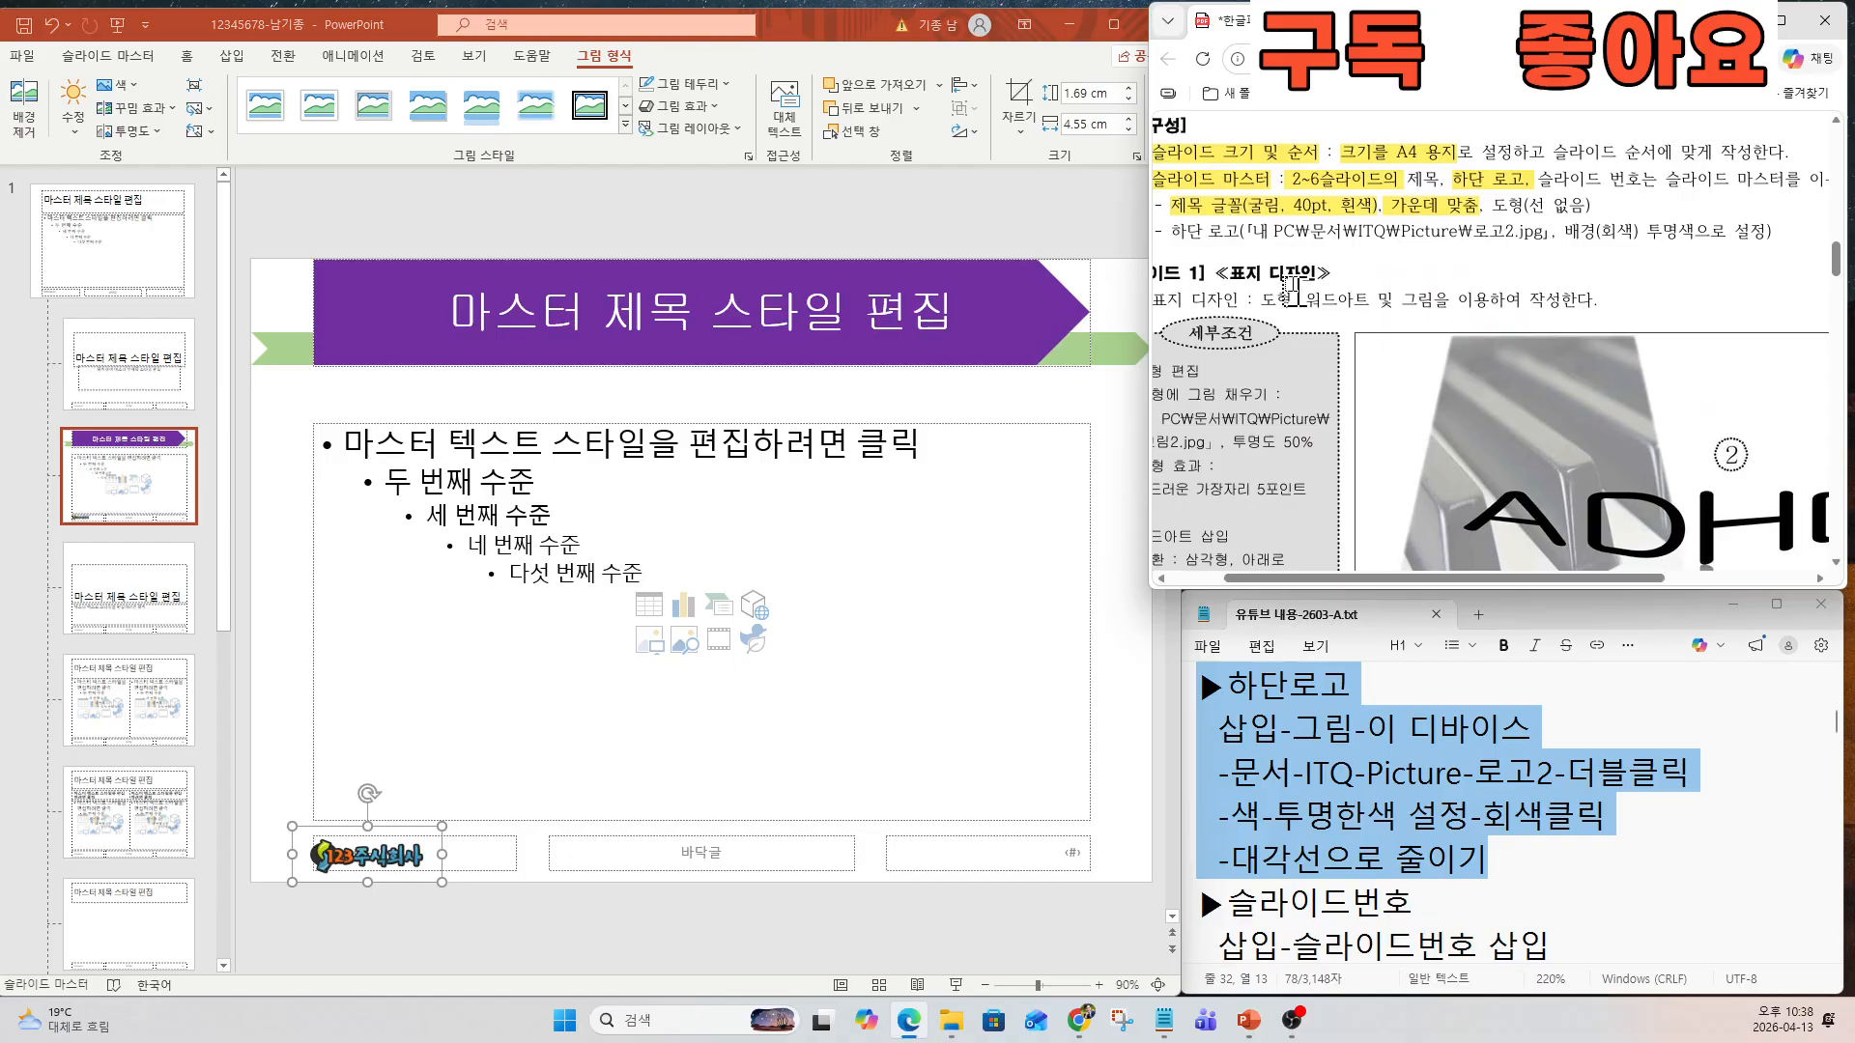
drag(1152, 224, 1760, 232)
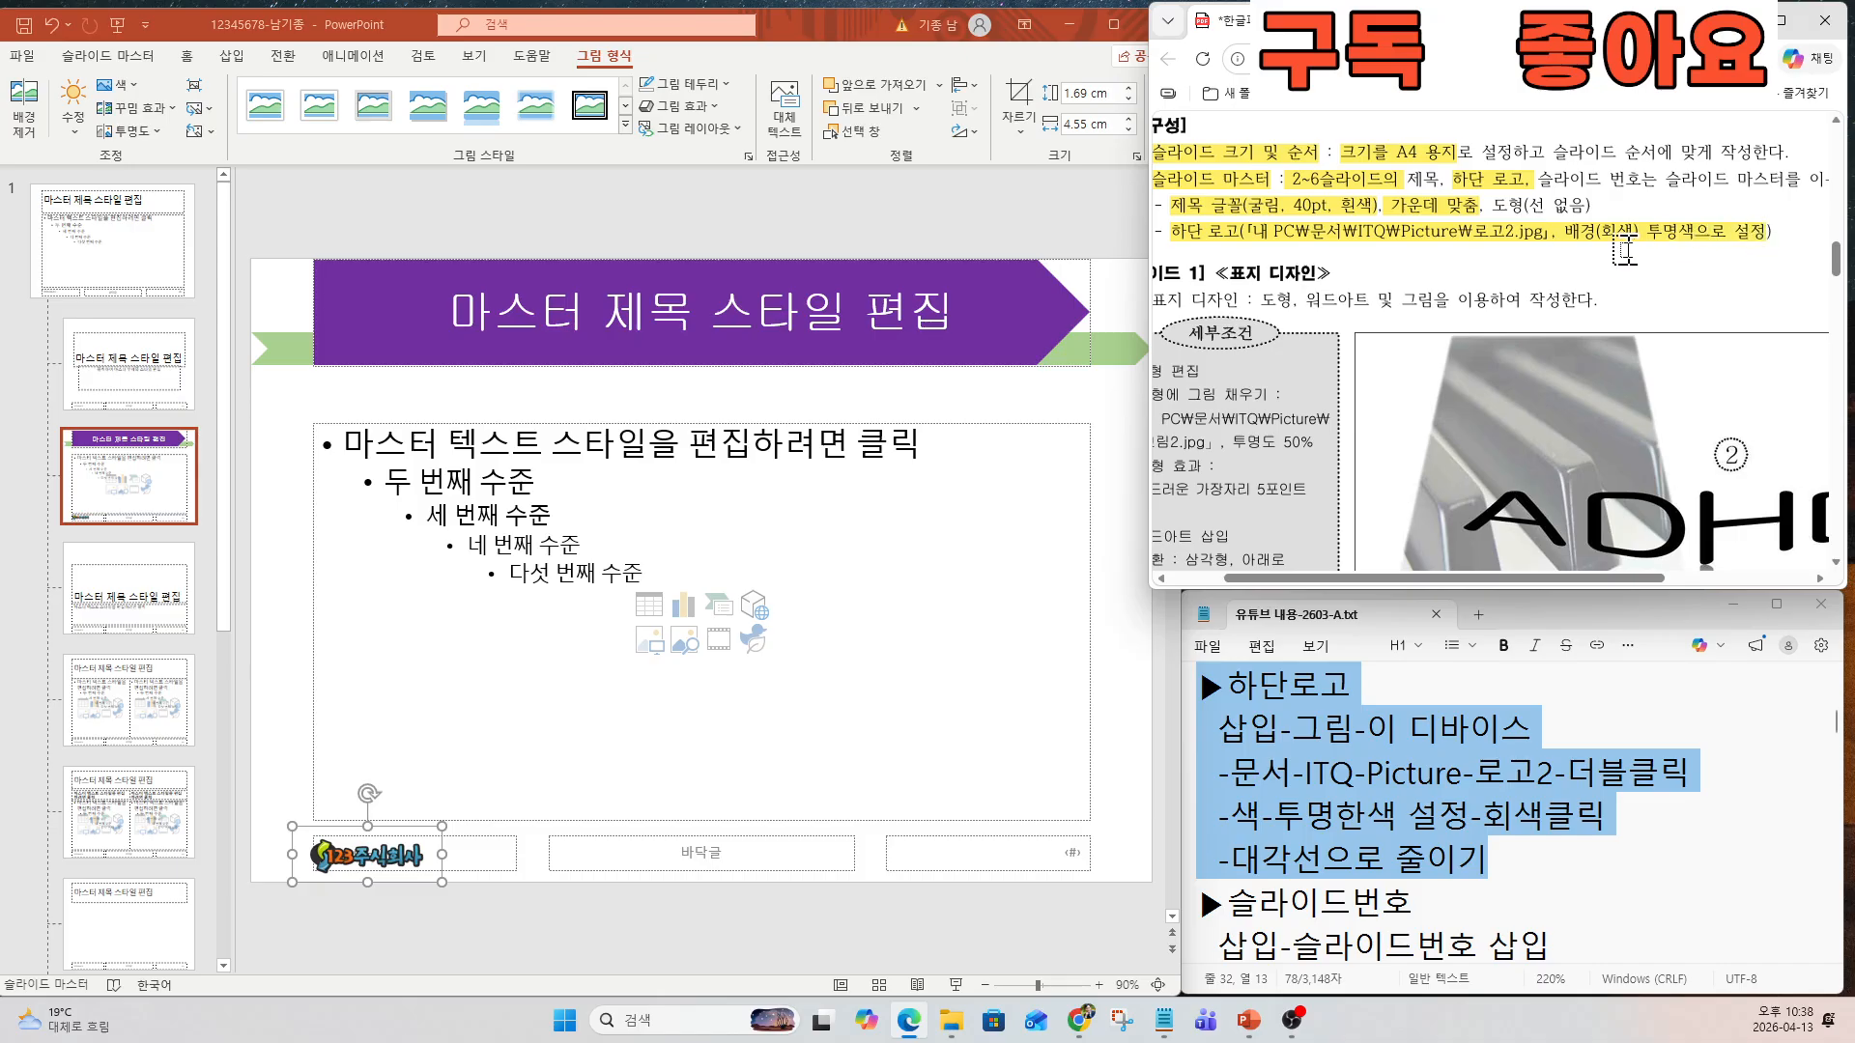
Highlight the 슬라이드 번호 requirement in the exam sheet and the page number 2 on the 목차 sample slide.
scroll(1621, 232, up, 1)
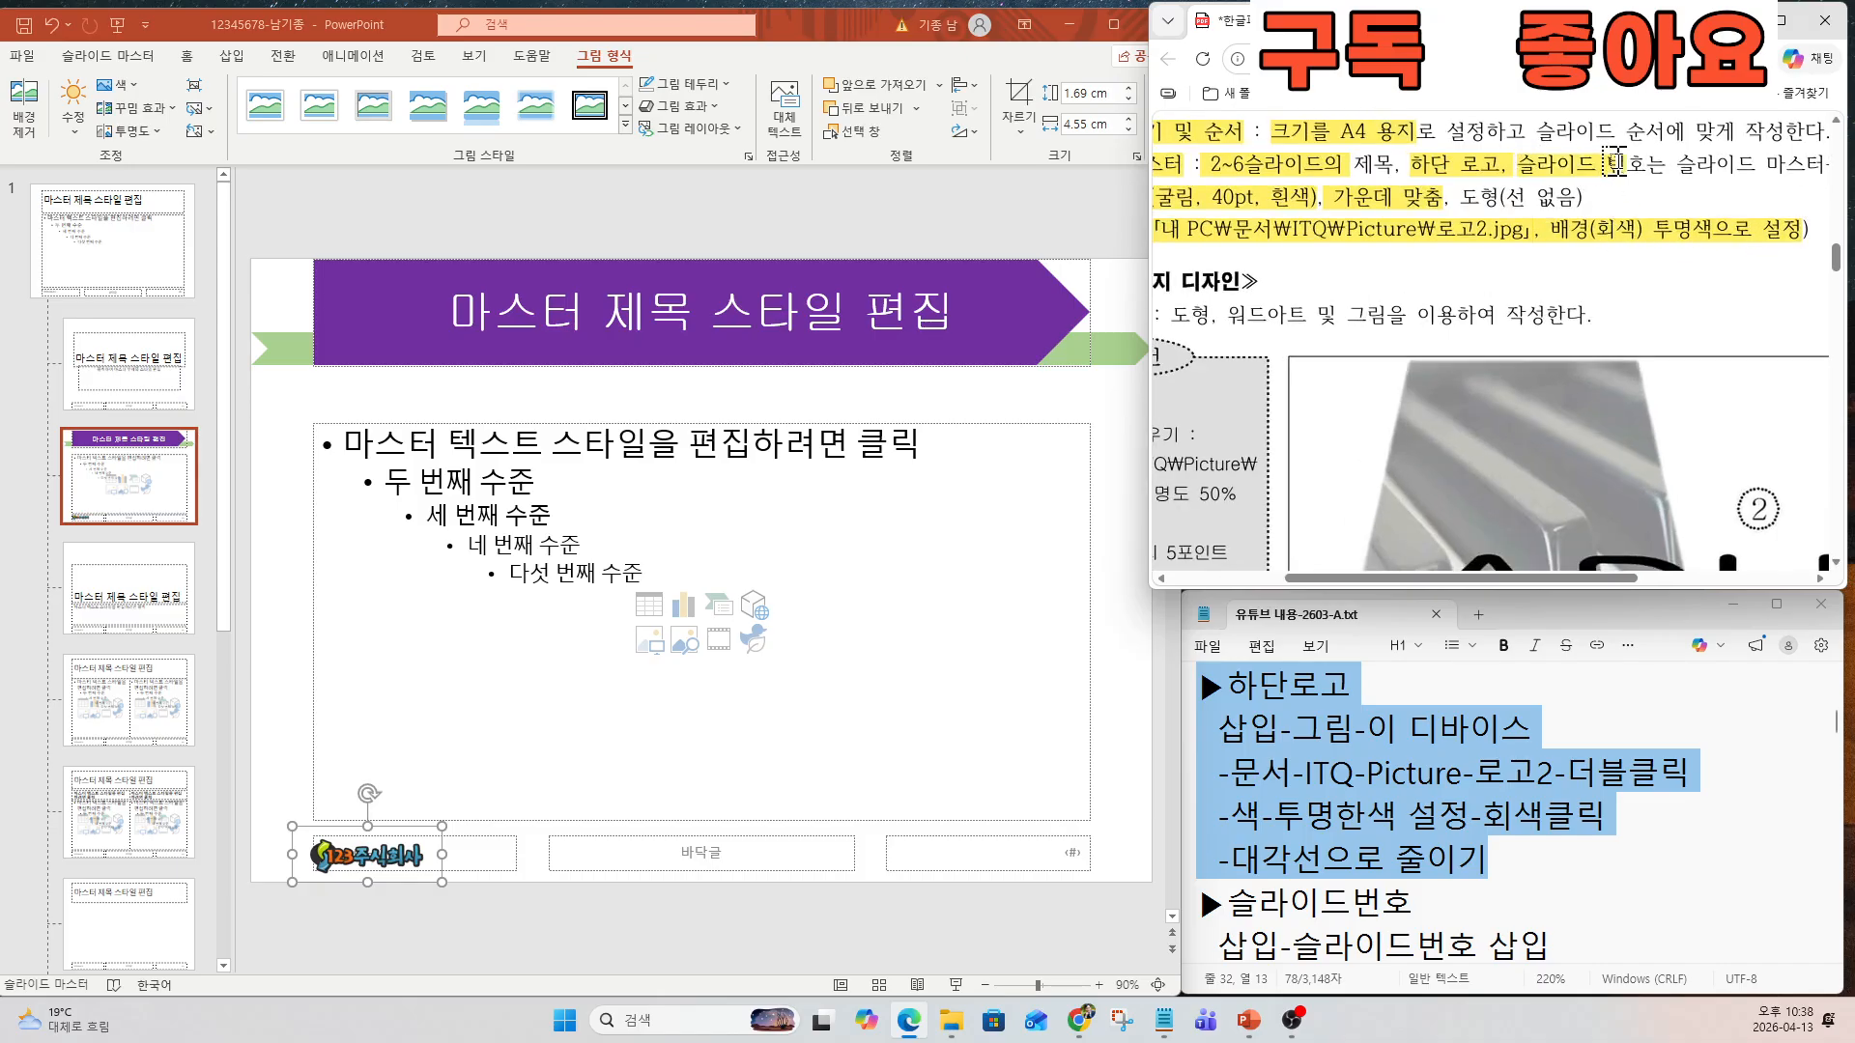
scroll(1654, 420, down, 5)
scroll(1654, 420, down, 5)
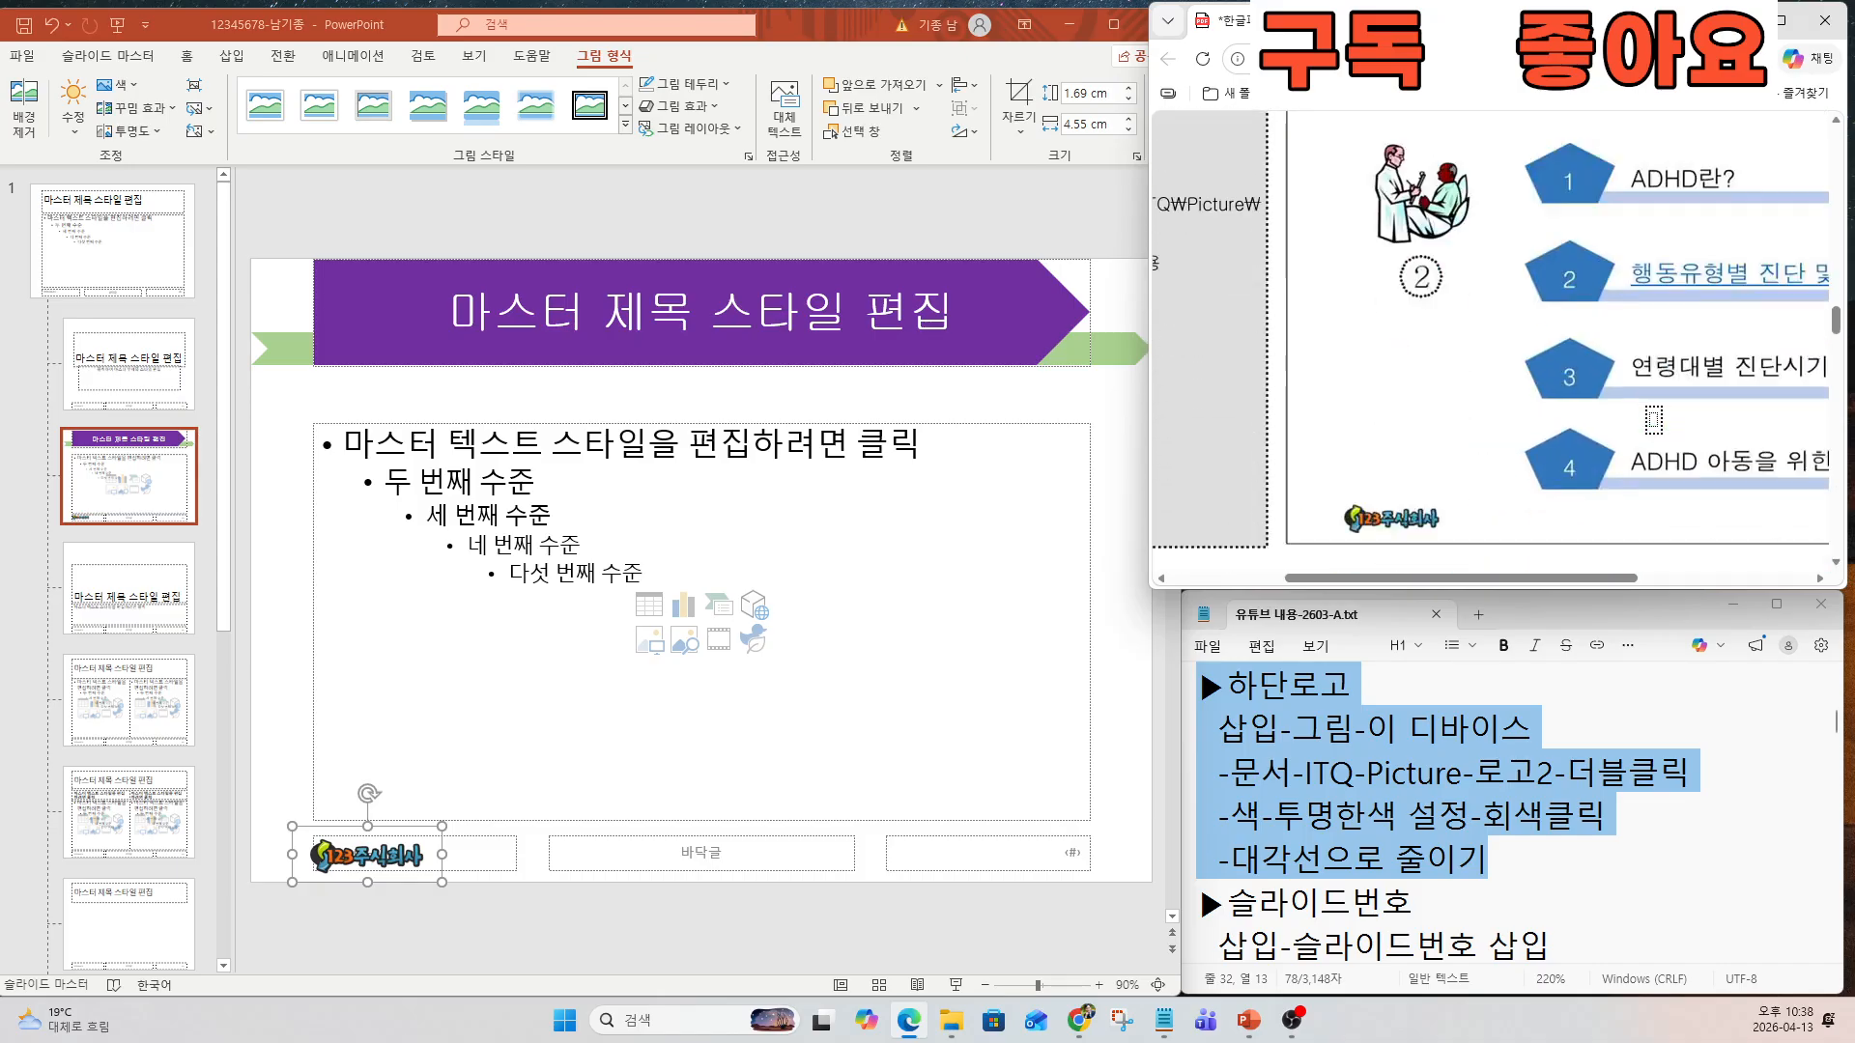
scroll(1754, 361, up, 1)
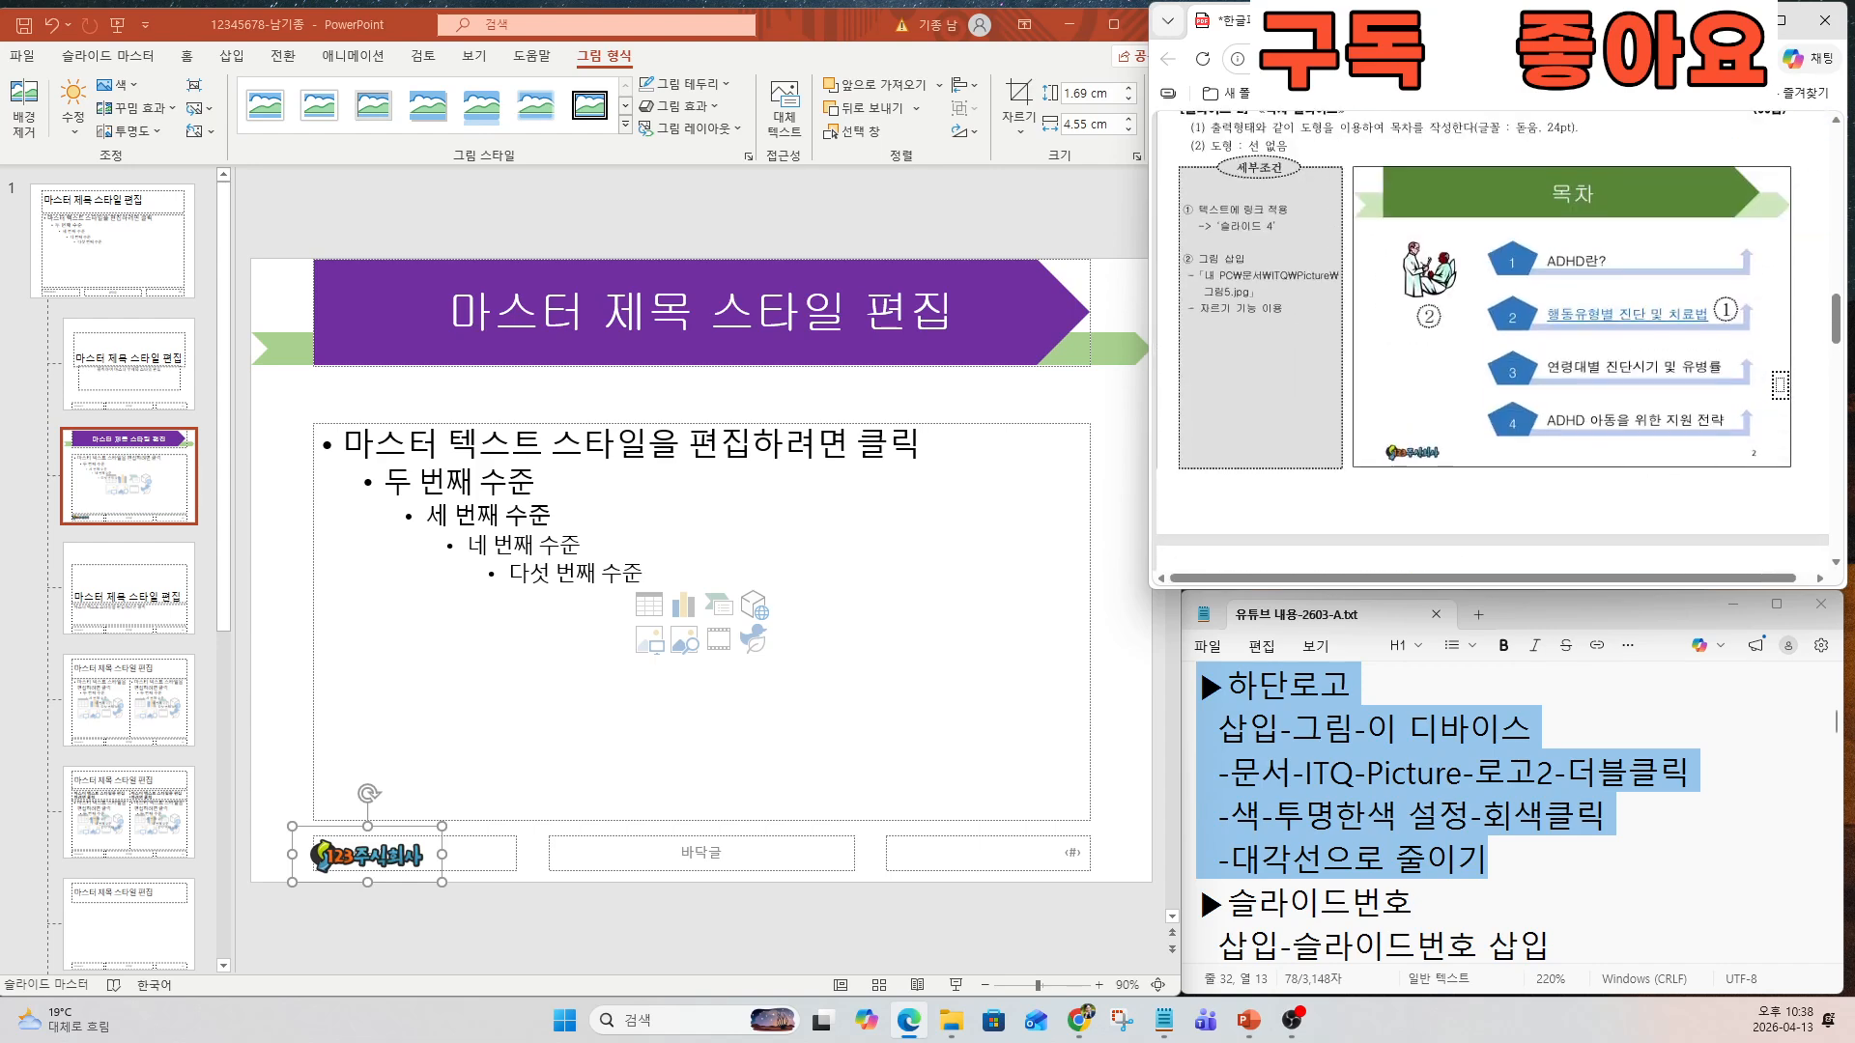
scroll(1794, 423, up, 4)
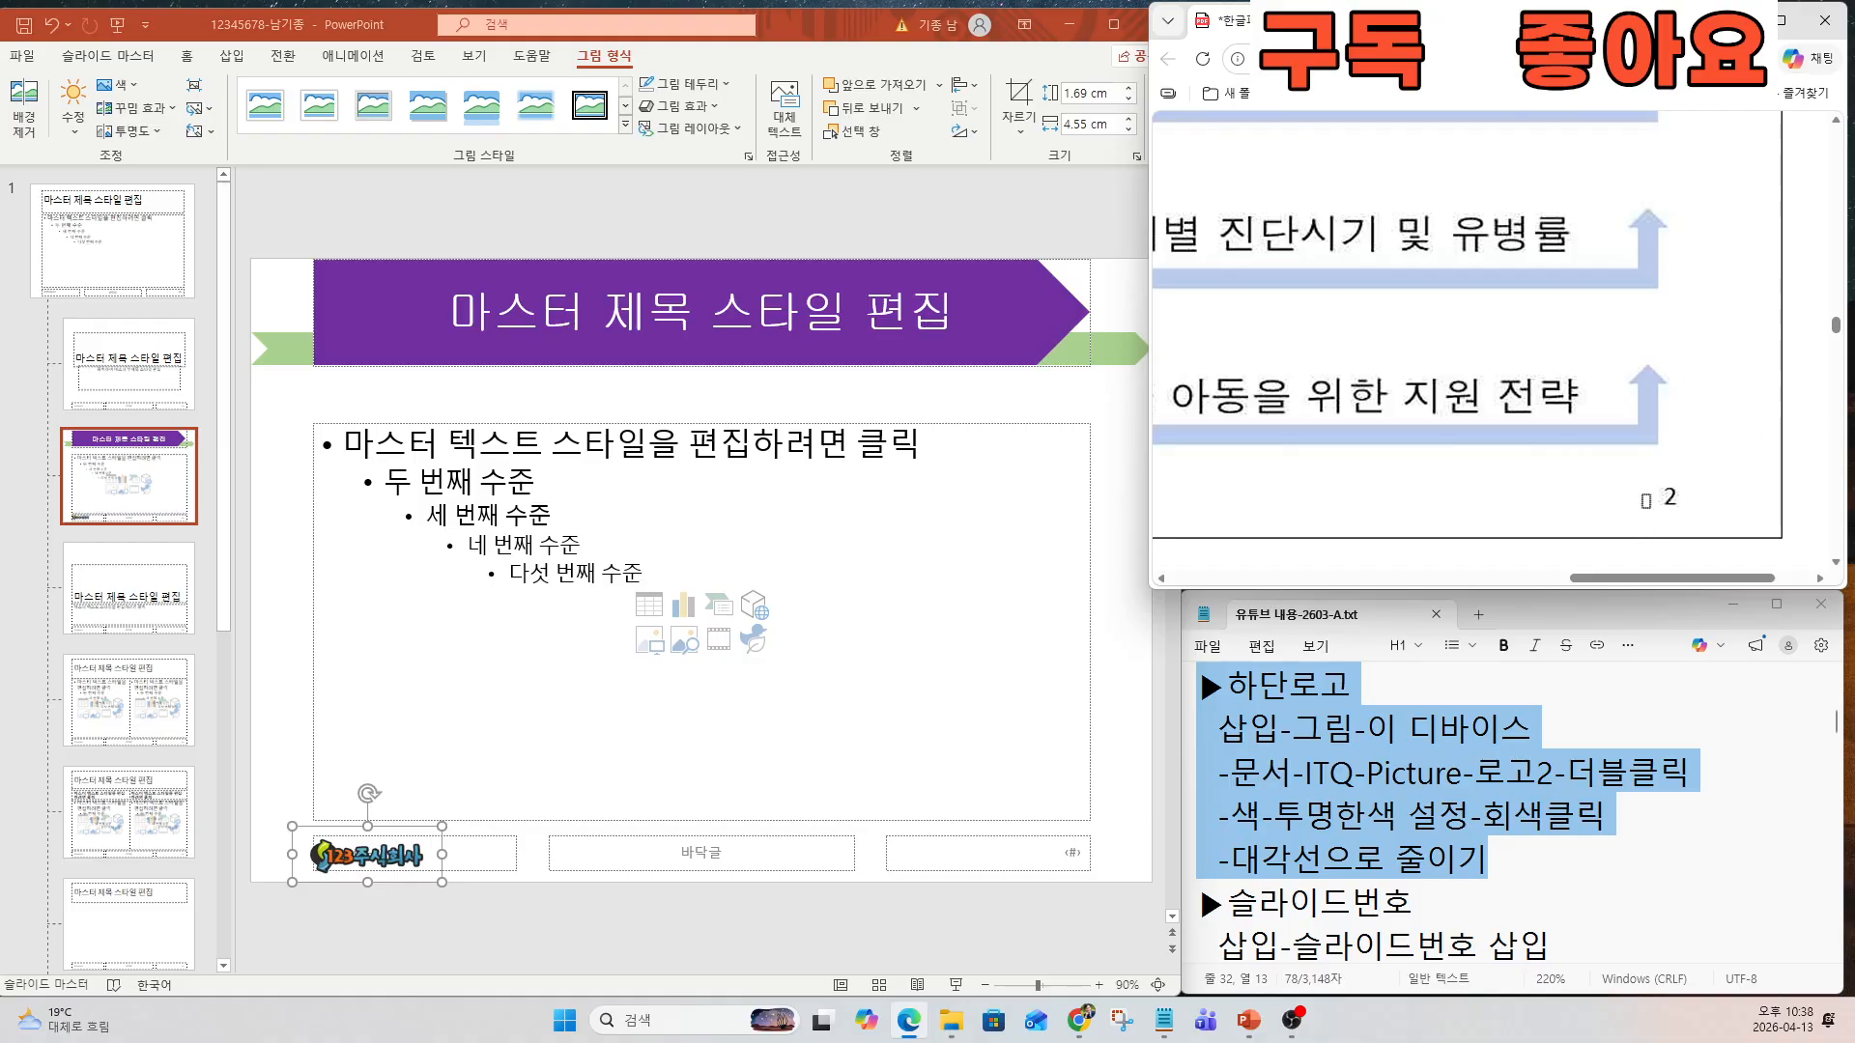
Select the 슬라이드번호 instructions in the notes file, from the ▶슬라이드번호 heading through -모두 적용.
click(227, 57)
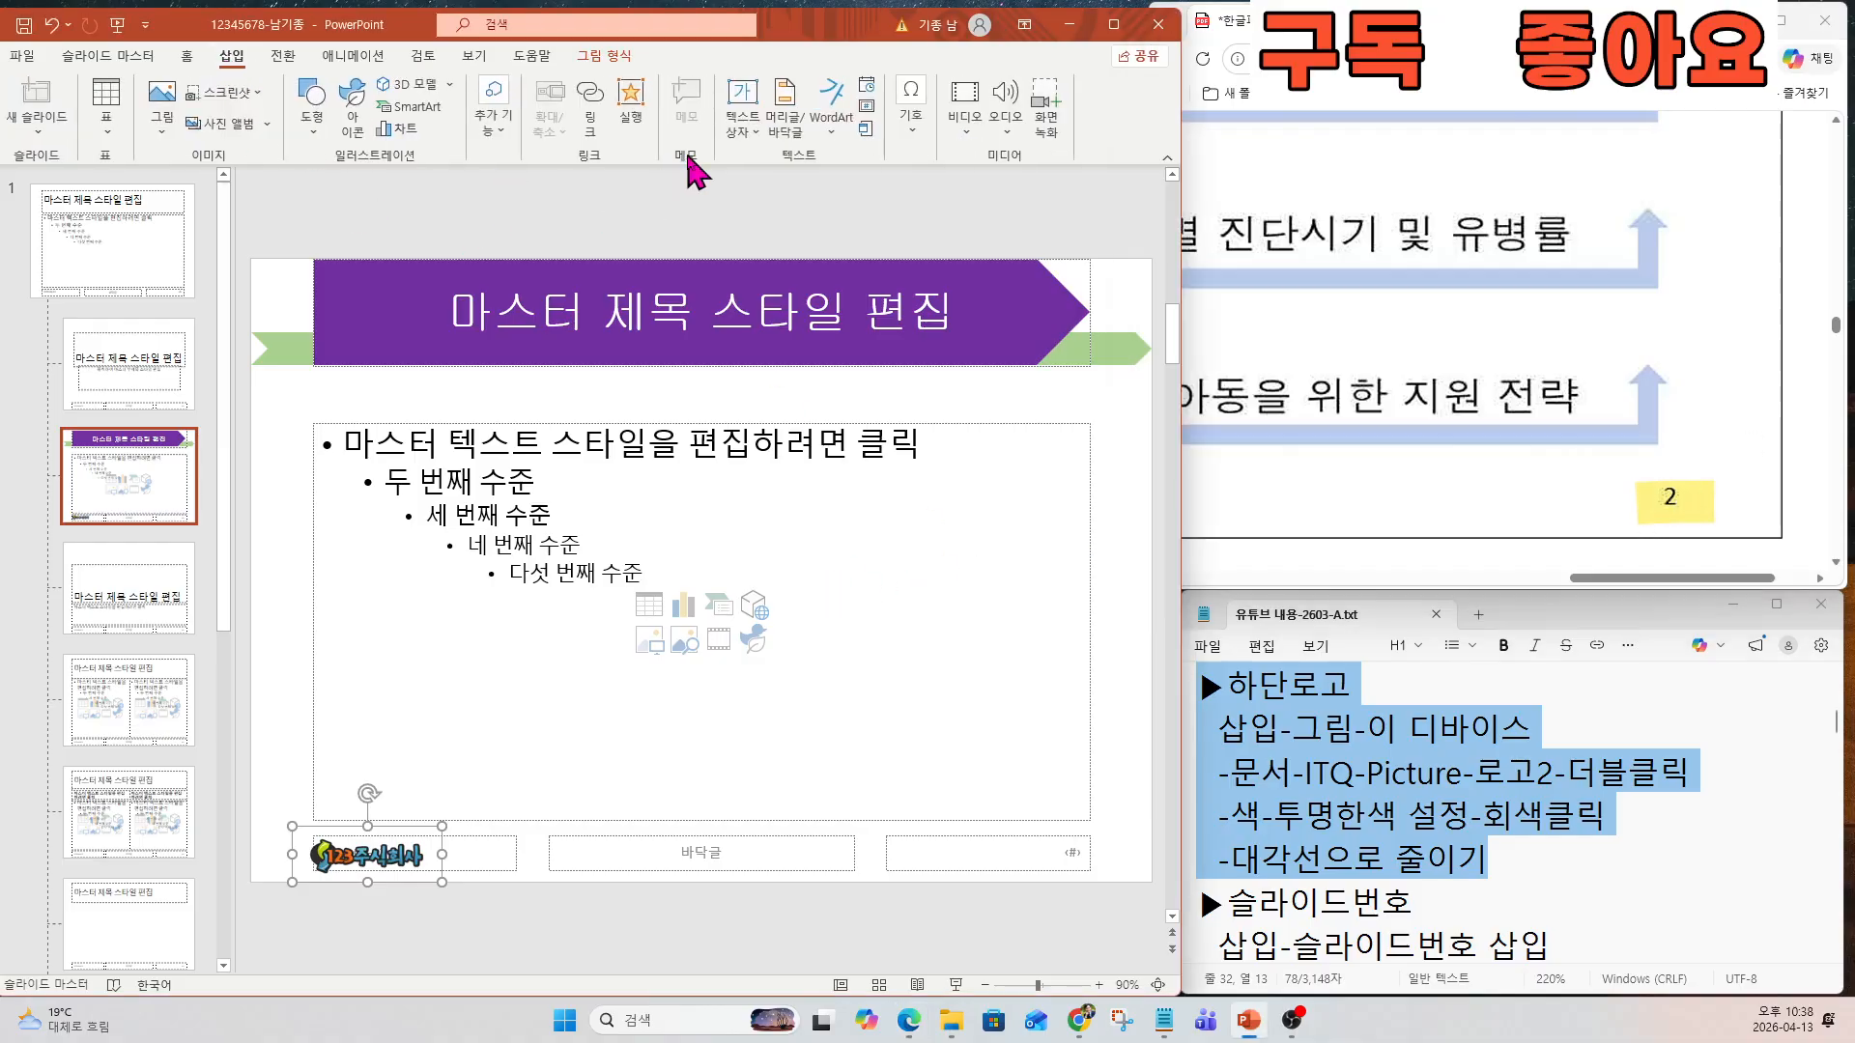
click(1357, 858)
key(Down)
key(Down)
key(Down)
key(Down)
key(Down)
key(Down)
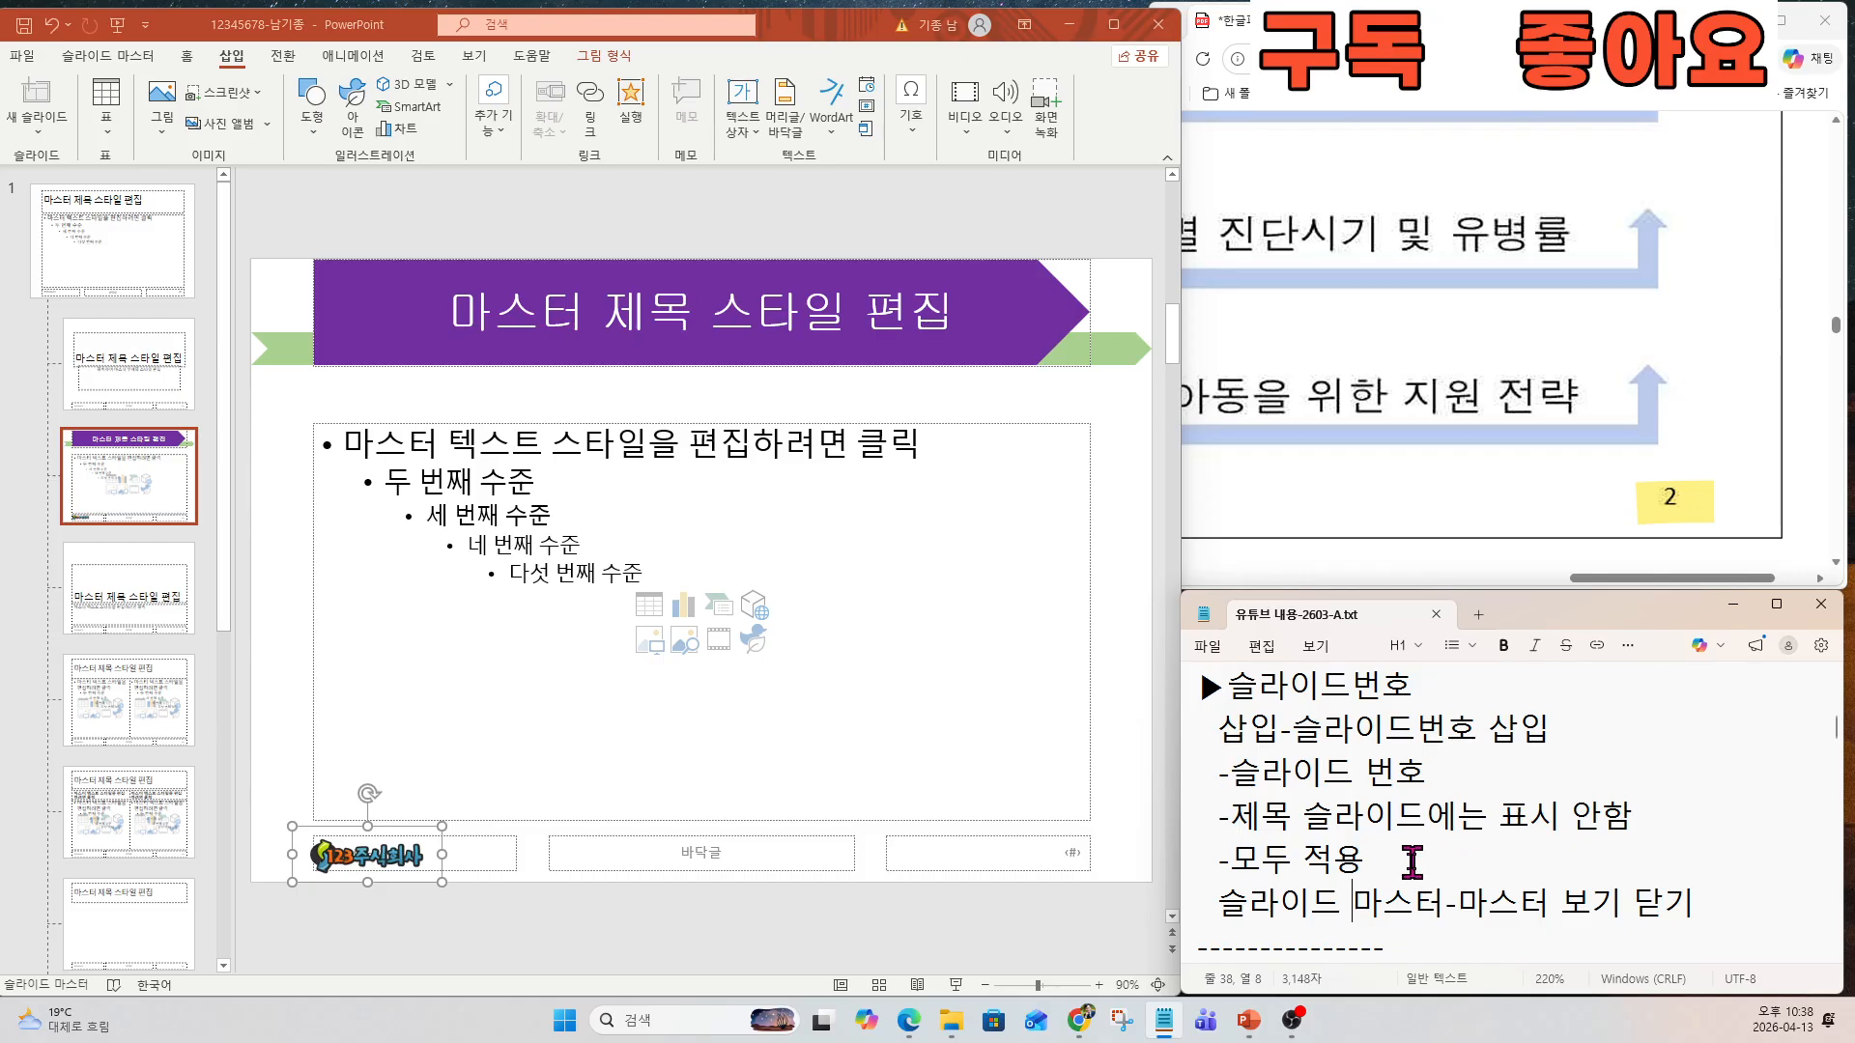
drag(1411, 861, 1162, 682)
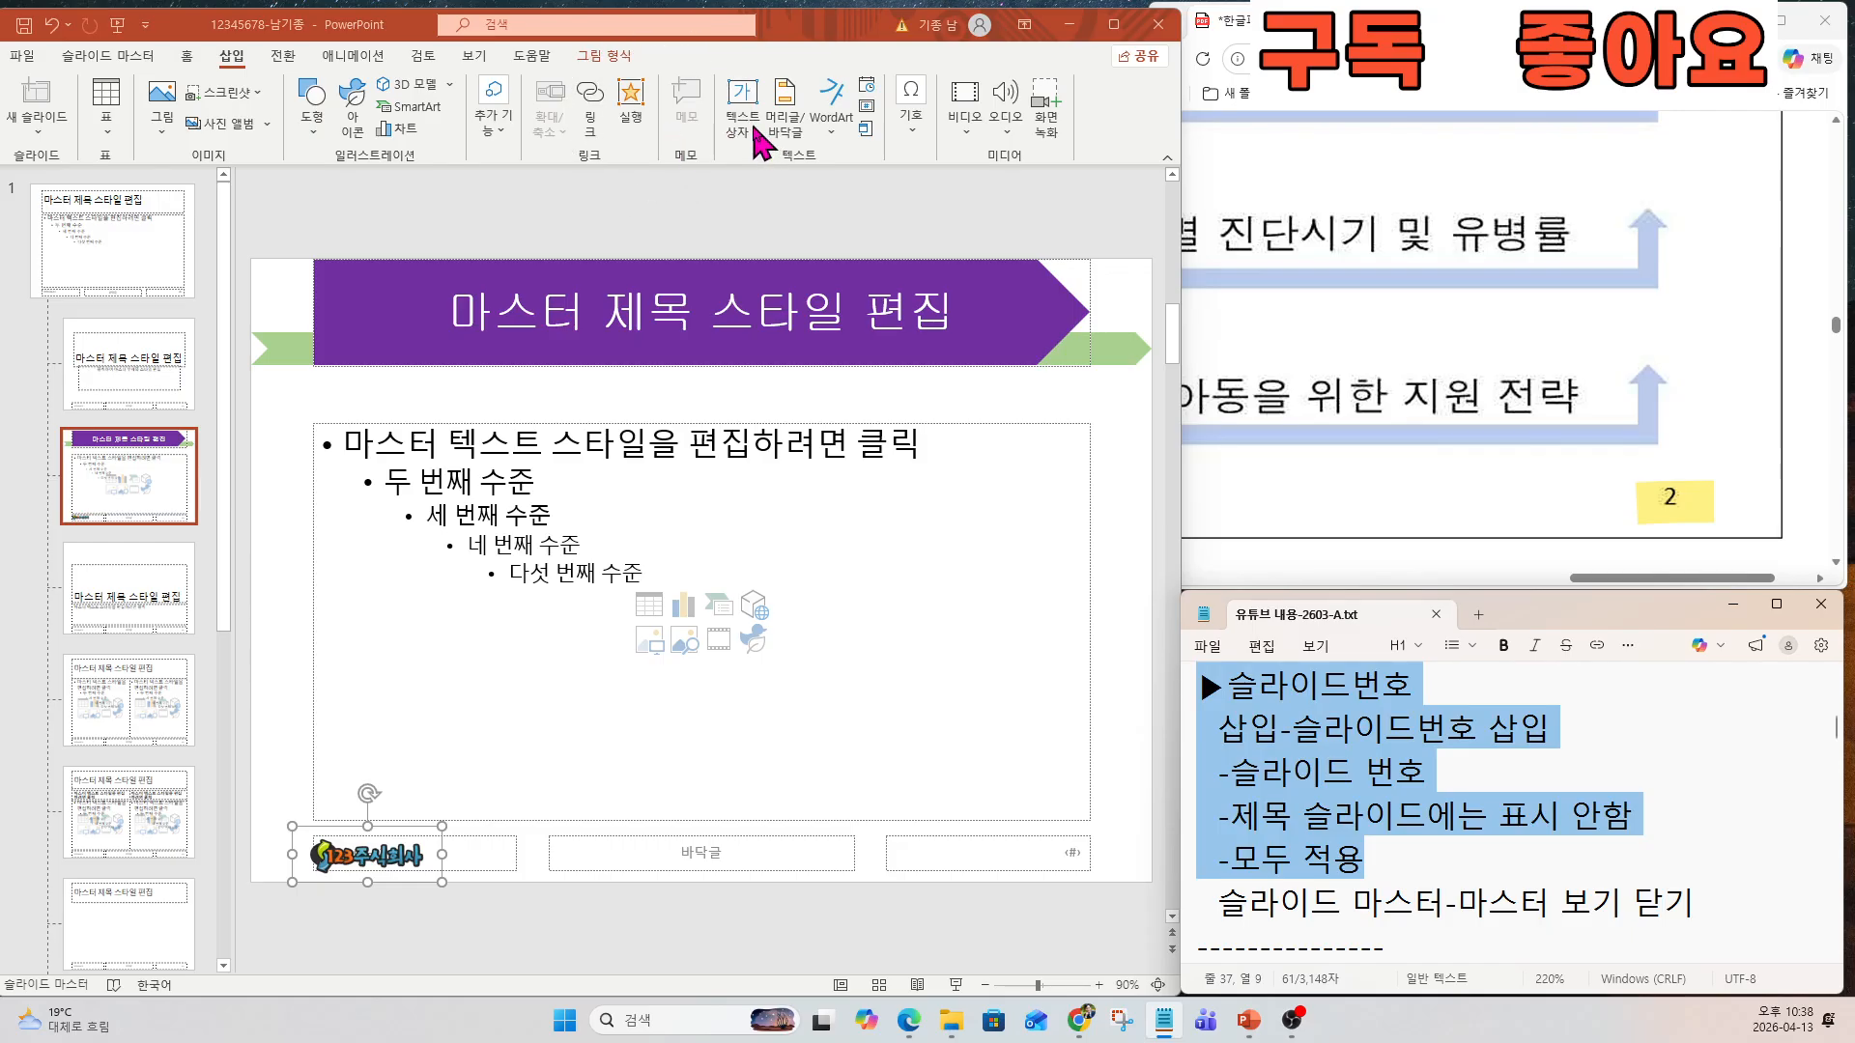
Turn on 슬라이드 번호 in the header and footer settings, exclude the title slide, and apply it to all slides.
click(865, 106)
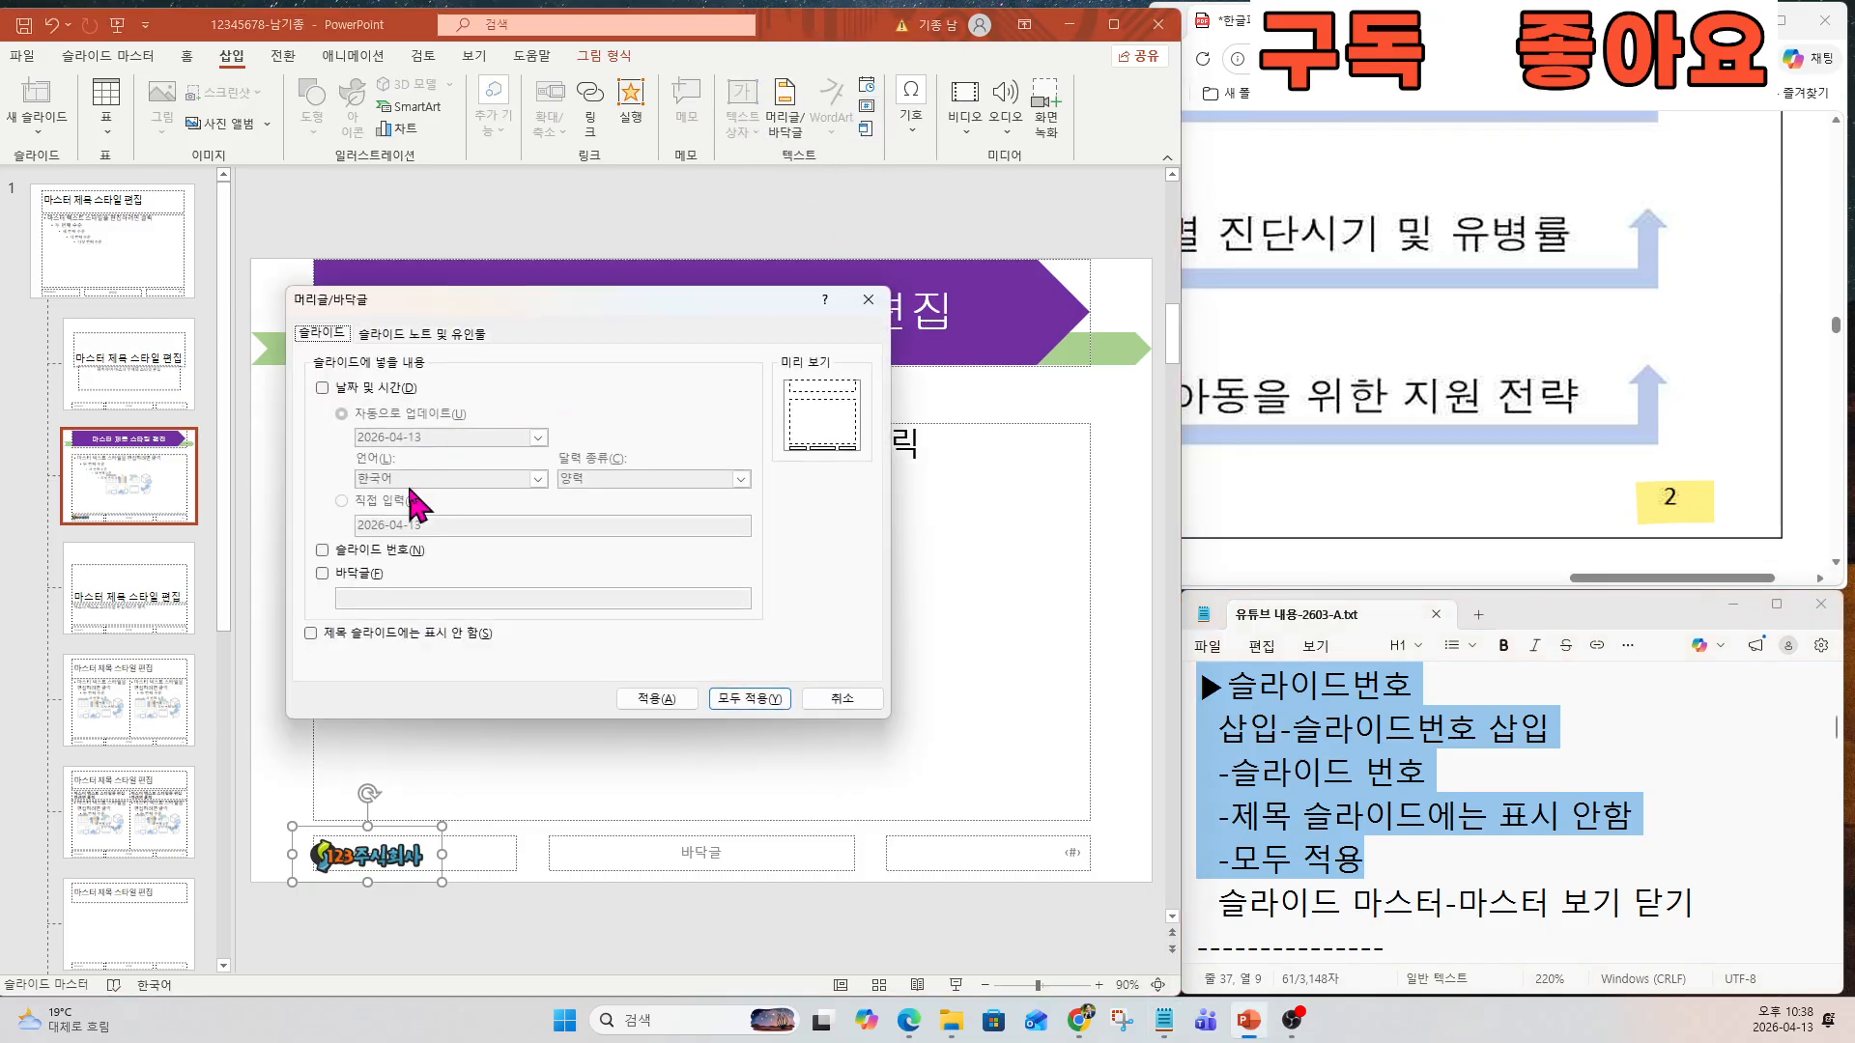
click(327, 552)
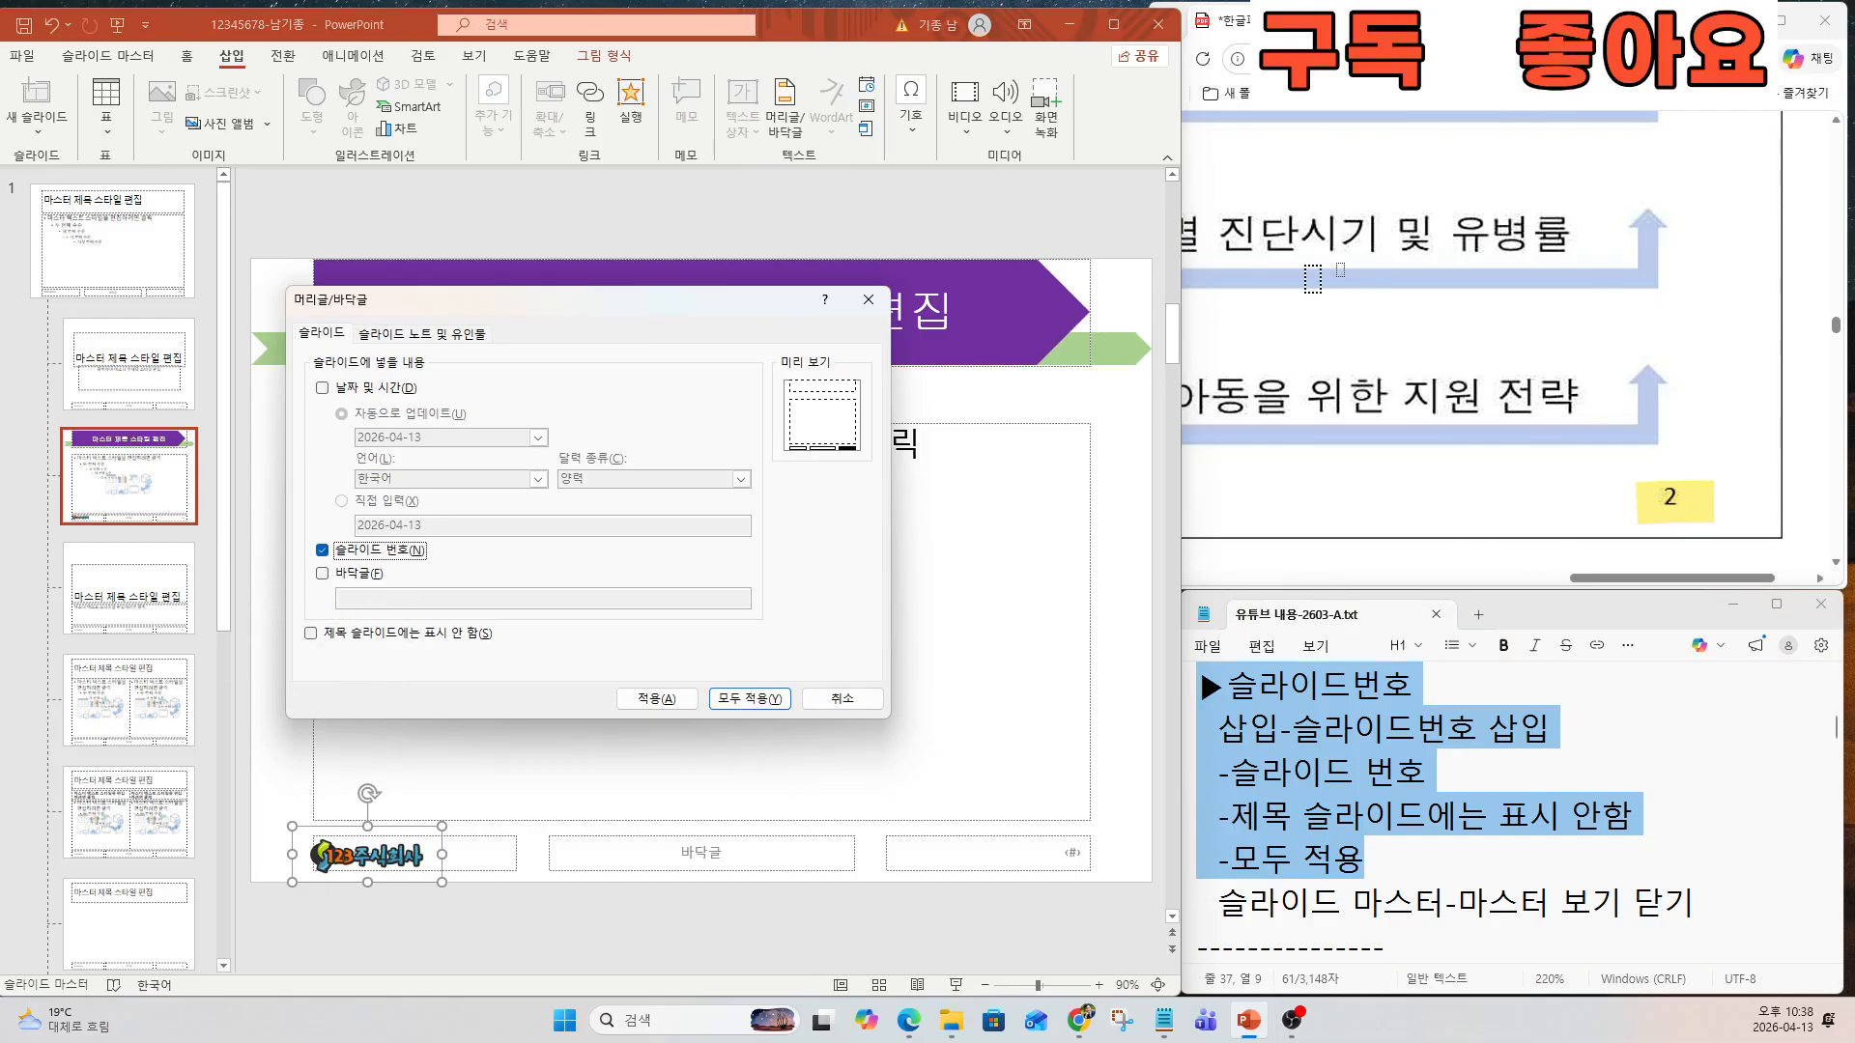
scroll(1536, 331, up, 3)
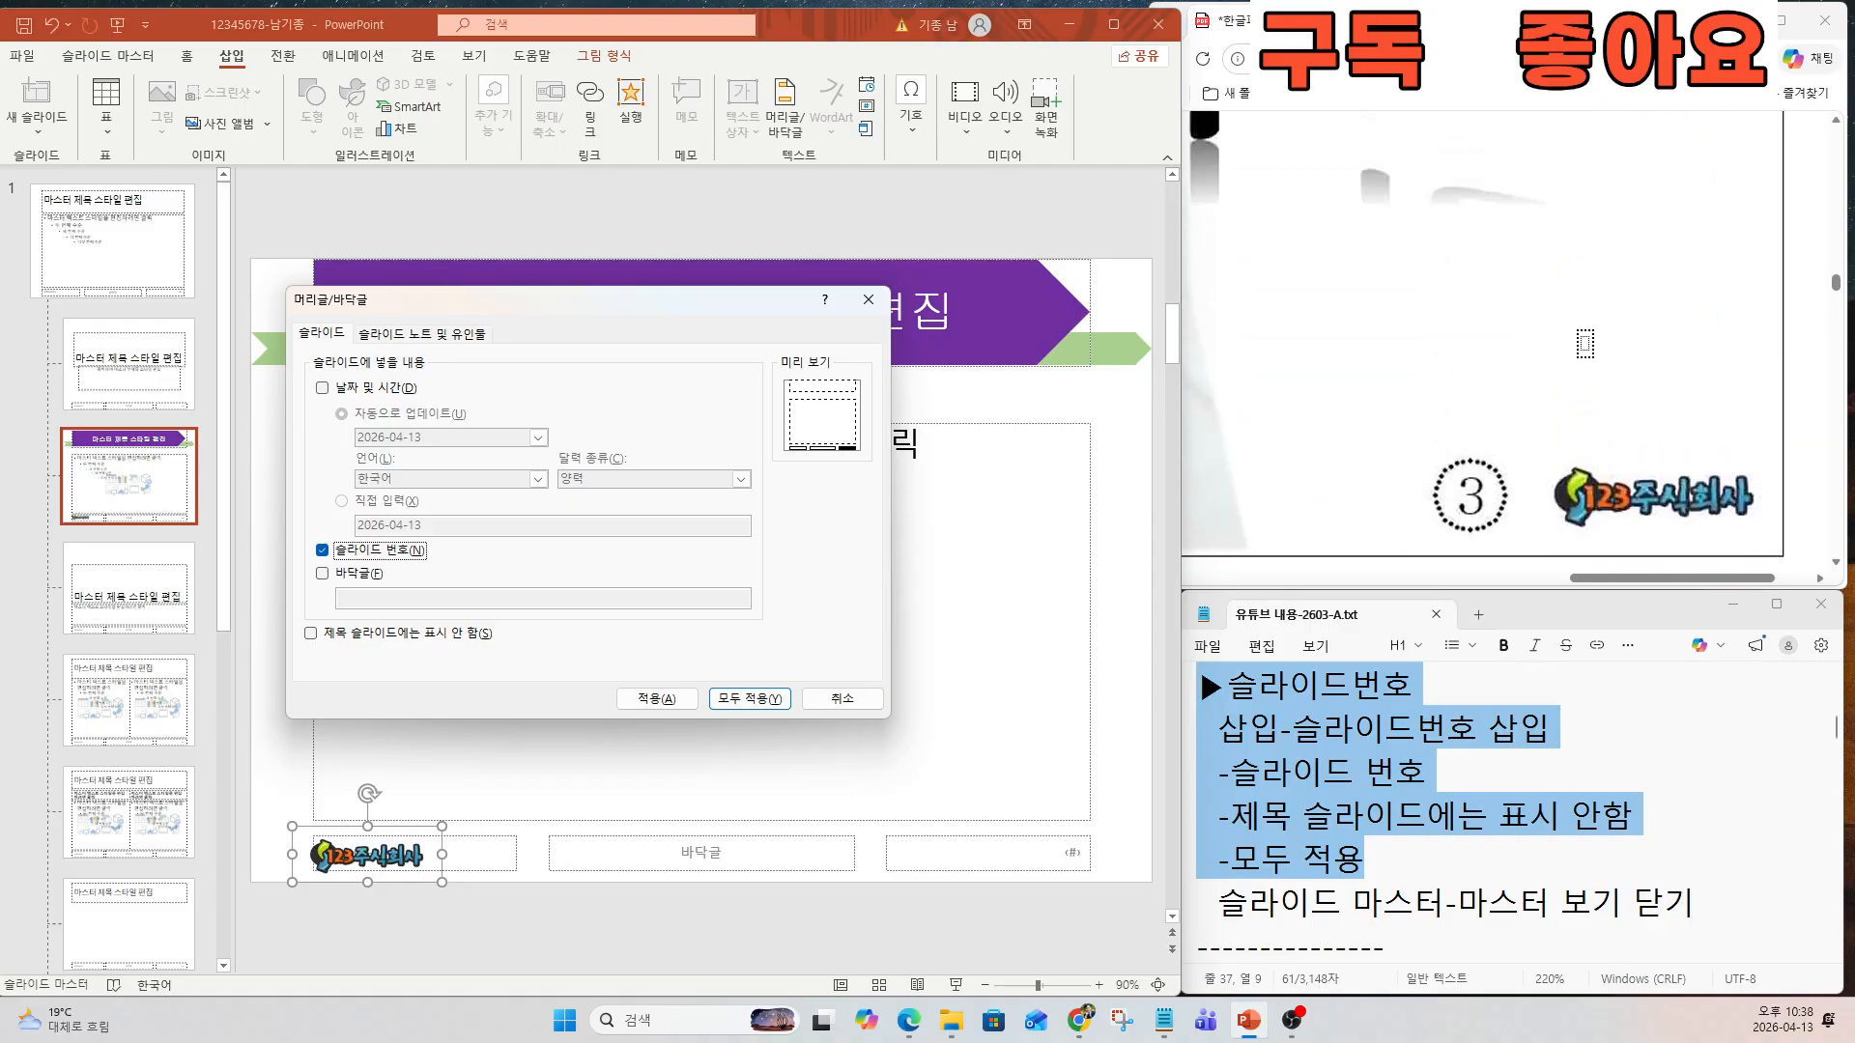
scroll(1686, 449, up, 10)
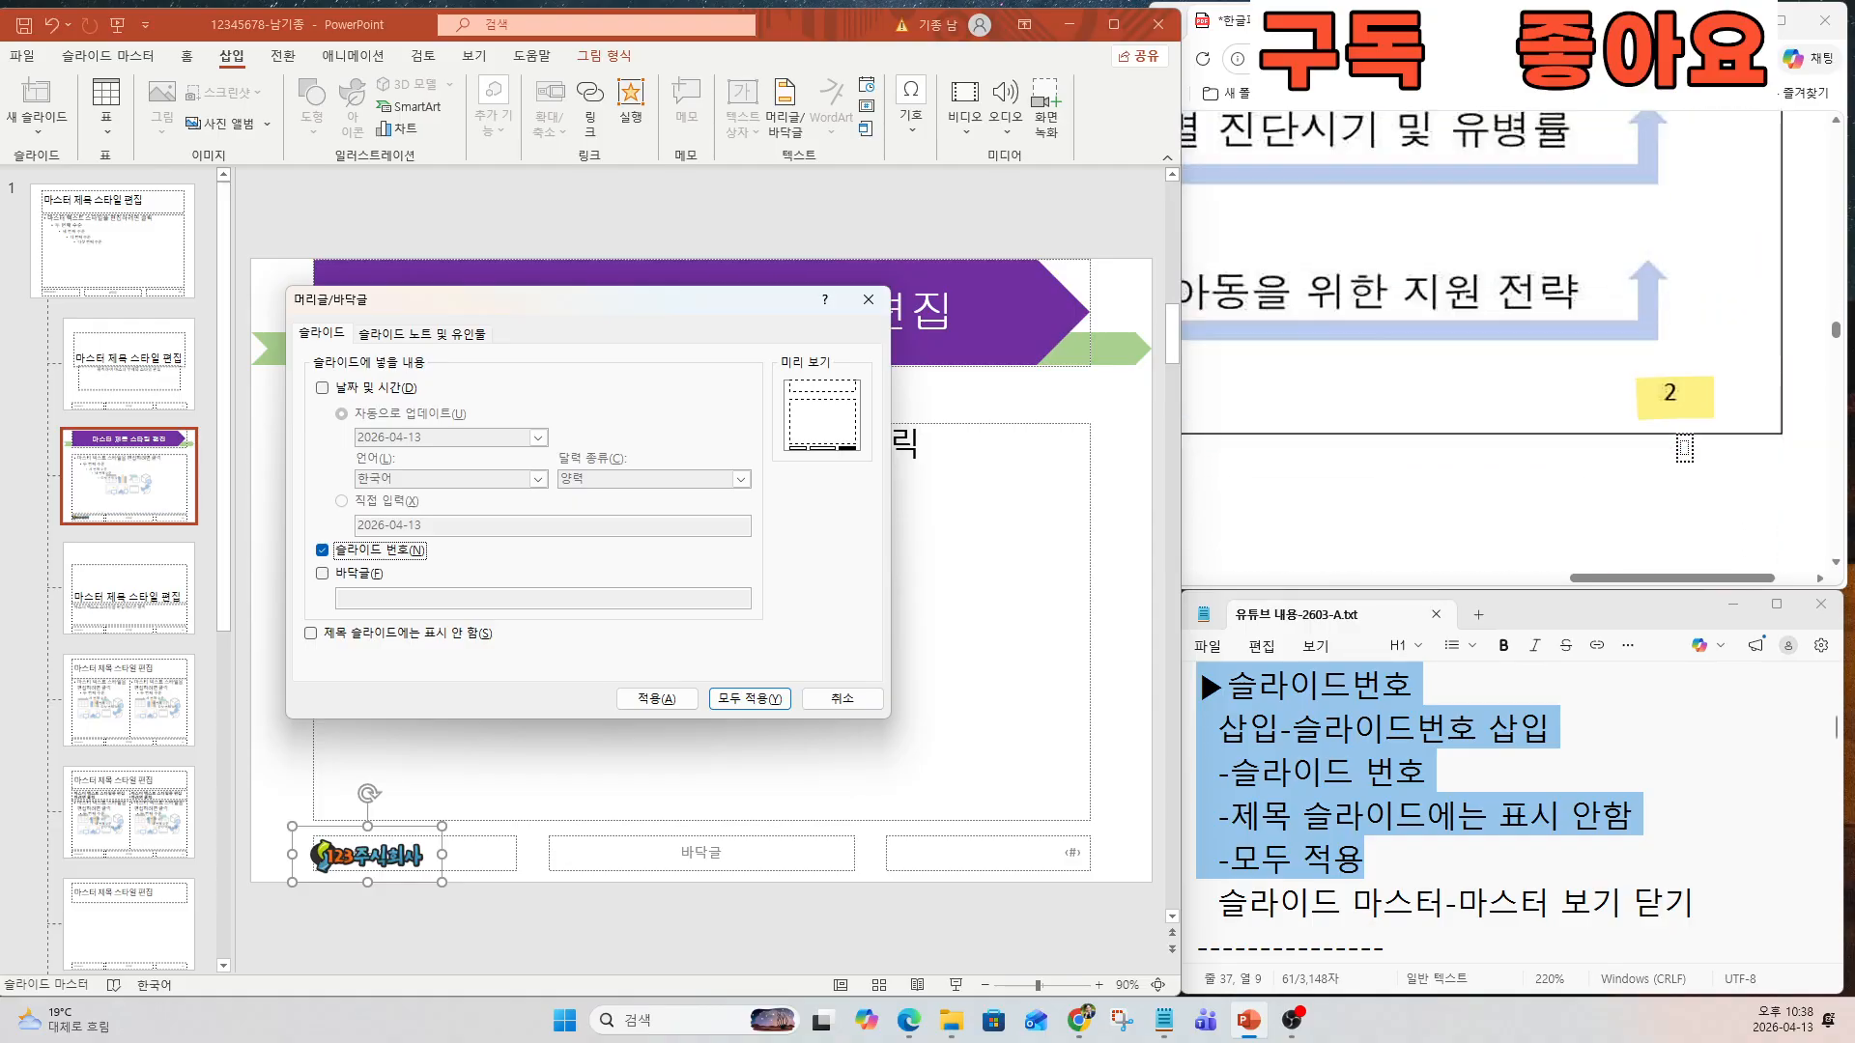
scroll(1680, 398, up, 2)
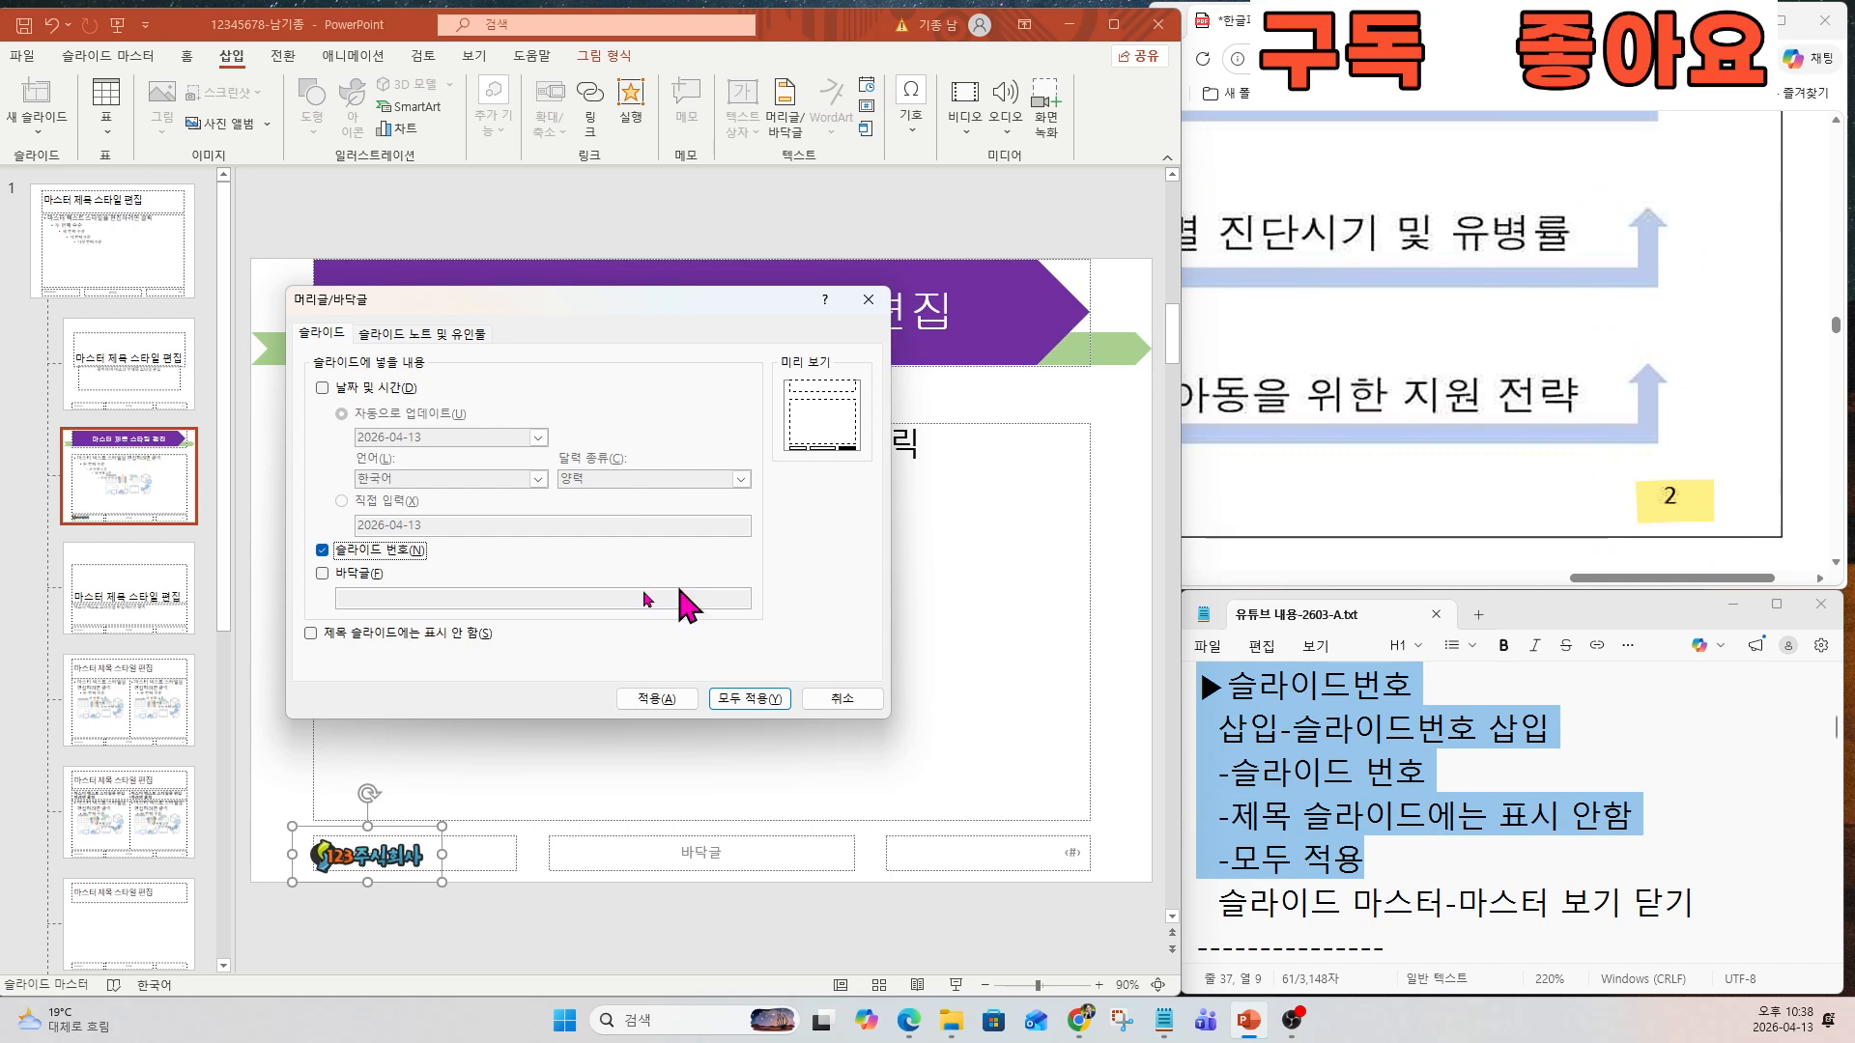
click(311, 633)
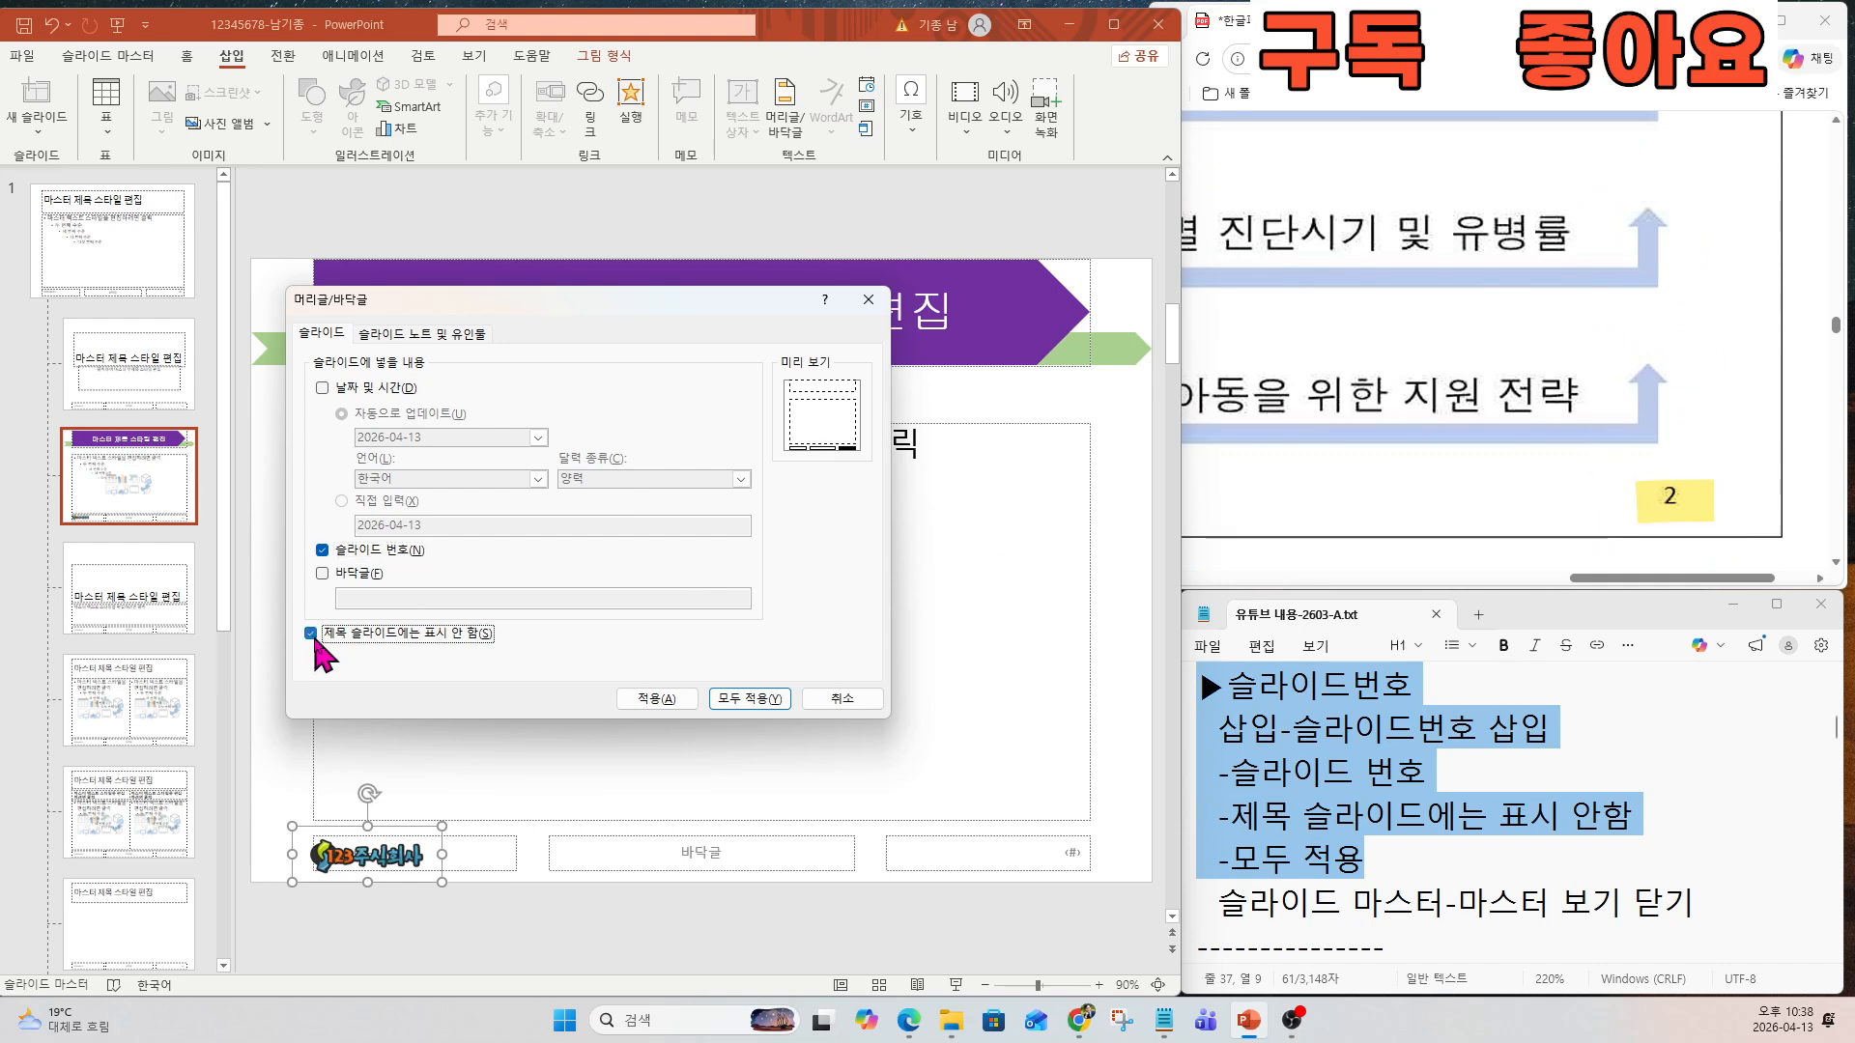
click(750, 698)
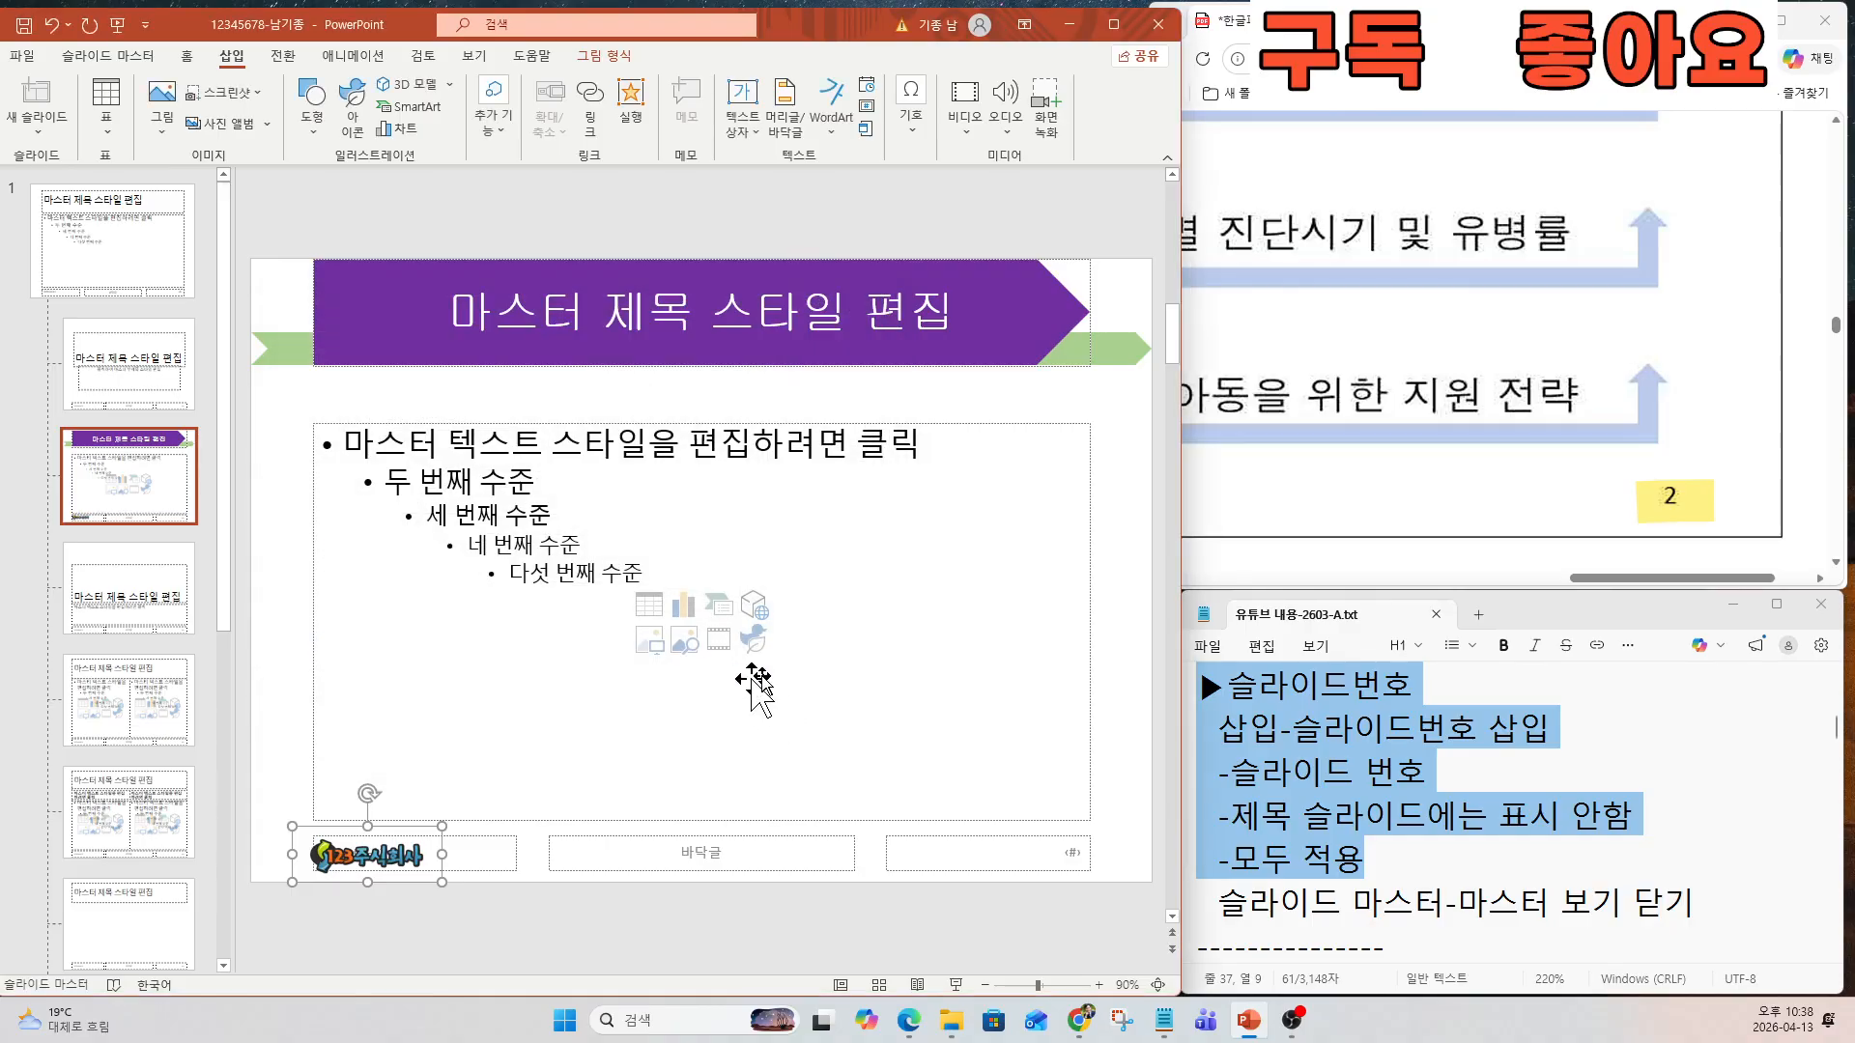
Select the 슬라이드 마스터-마스터 보기 닫기 line in the notes and close the slide master view.
click(1433, 833)
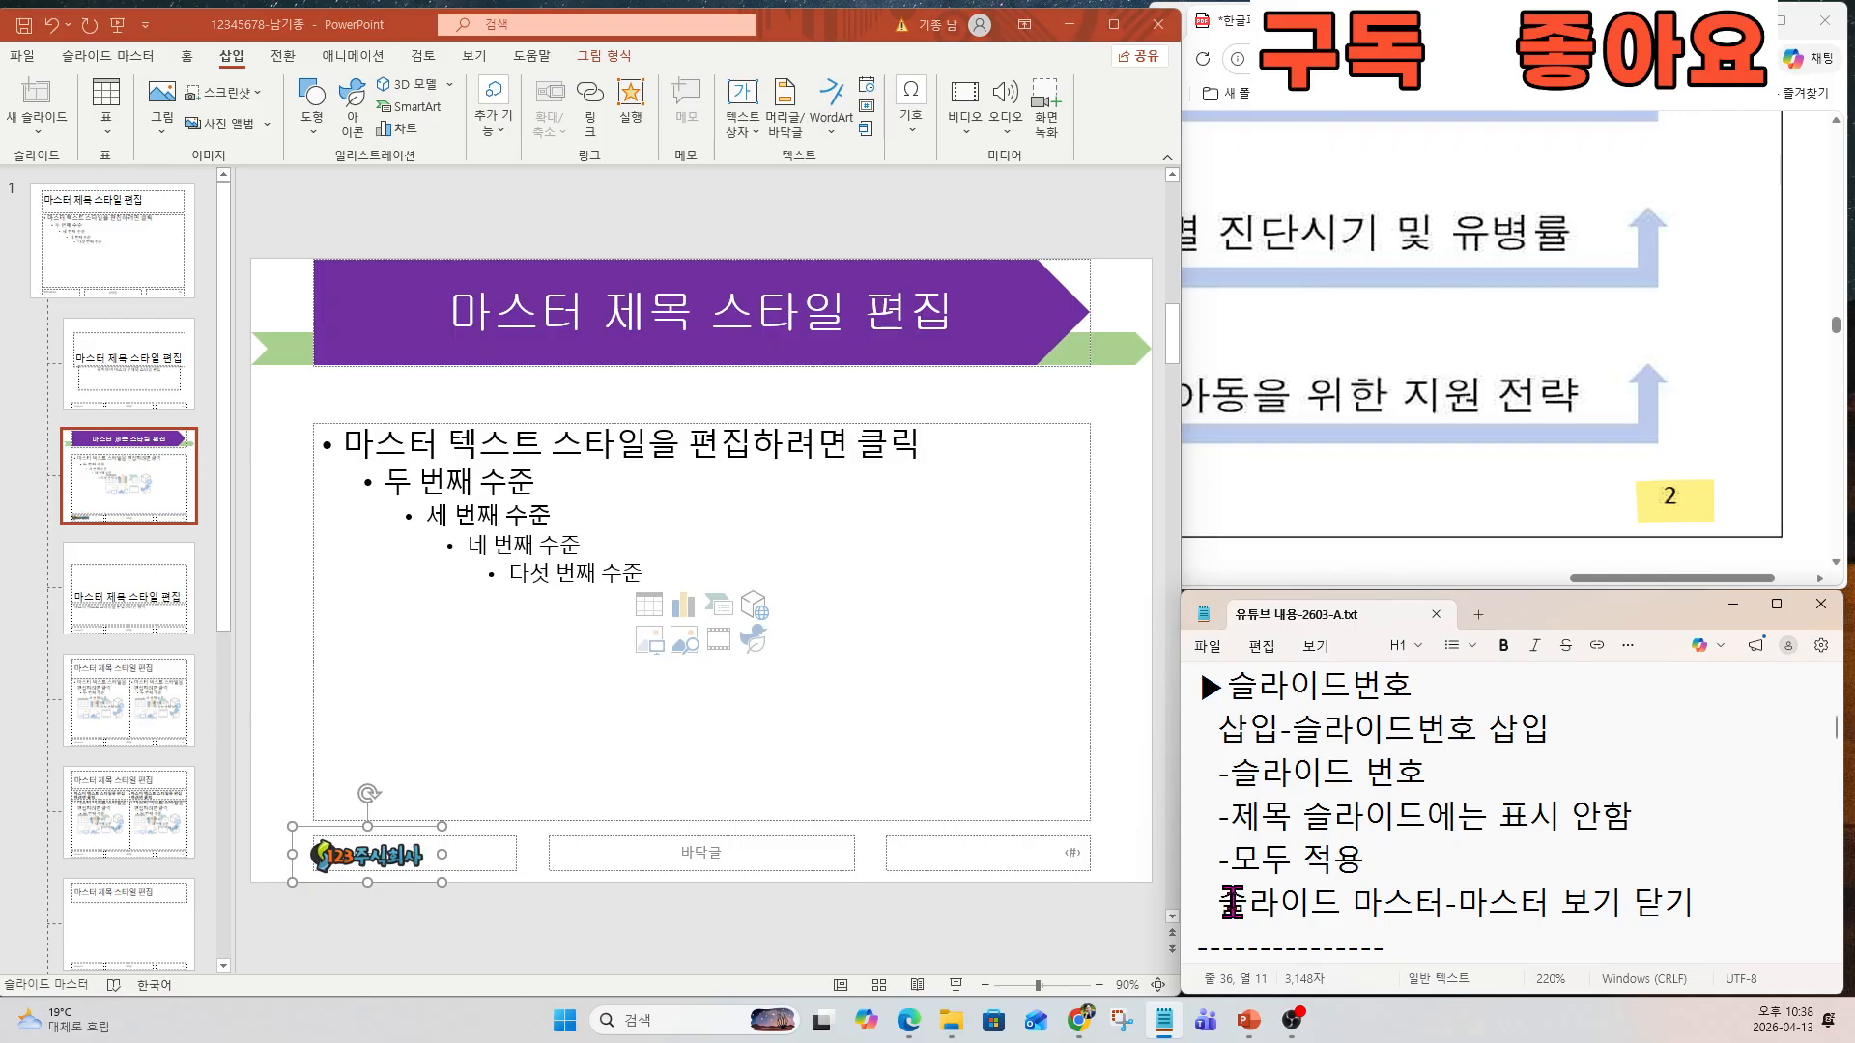
drag(1219, 904, 1621, 894)
click(1340, 770)
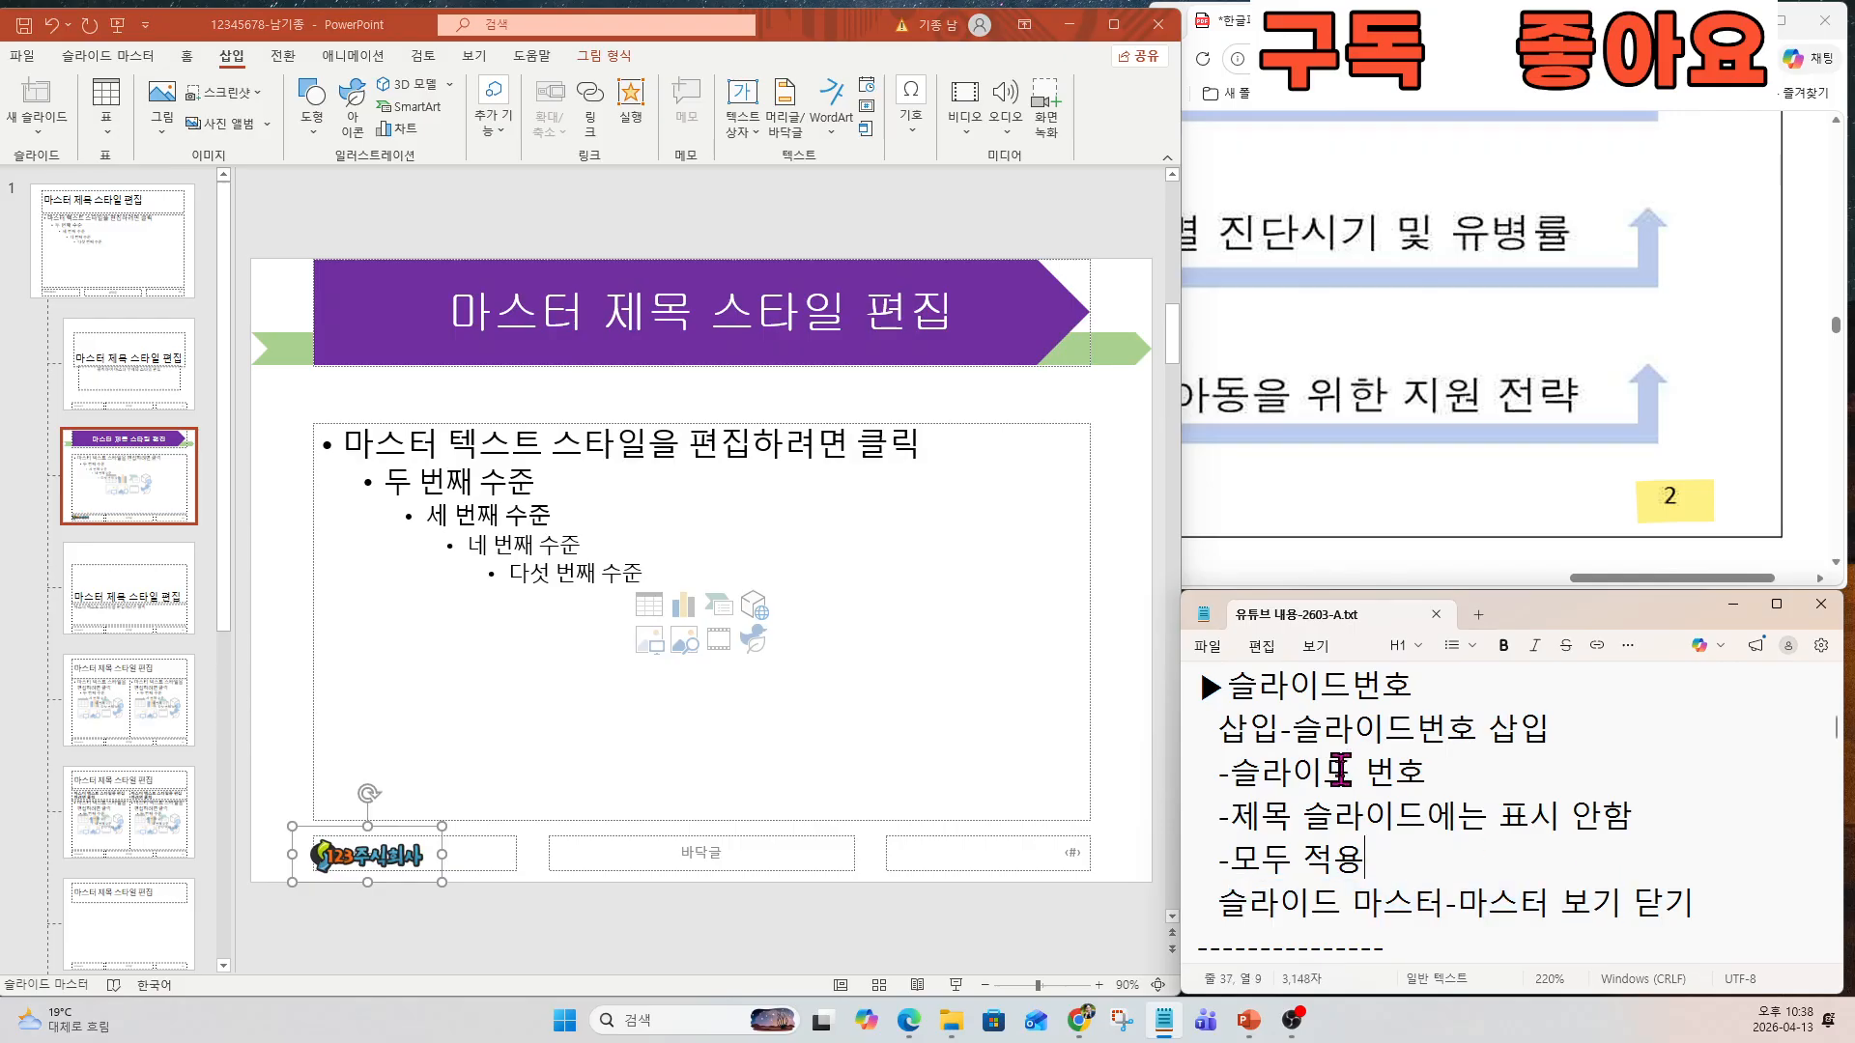
scroll(1340, 769, down, 2)
triple_click(1200, 730)
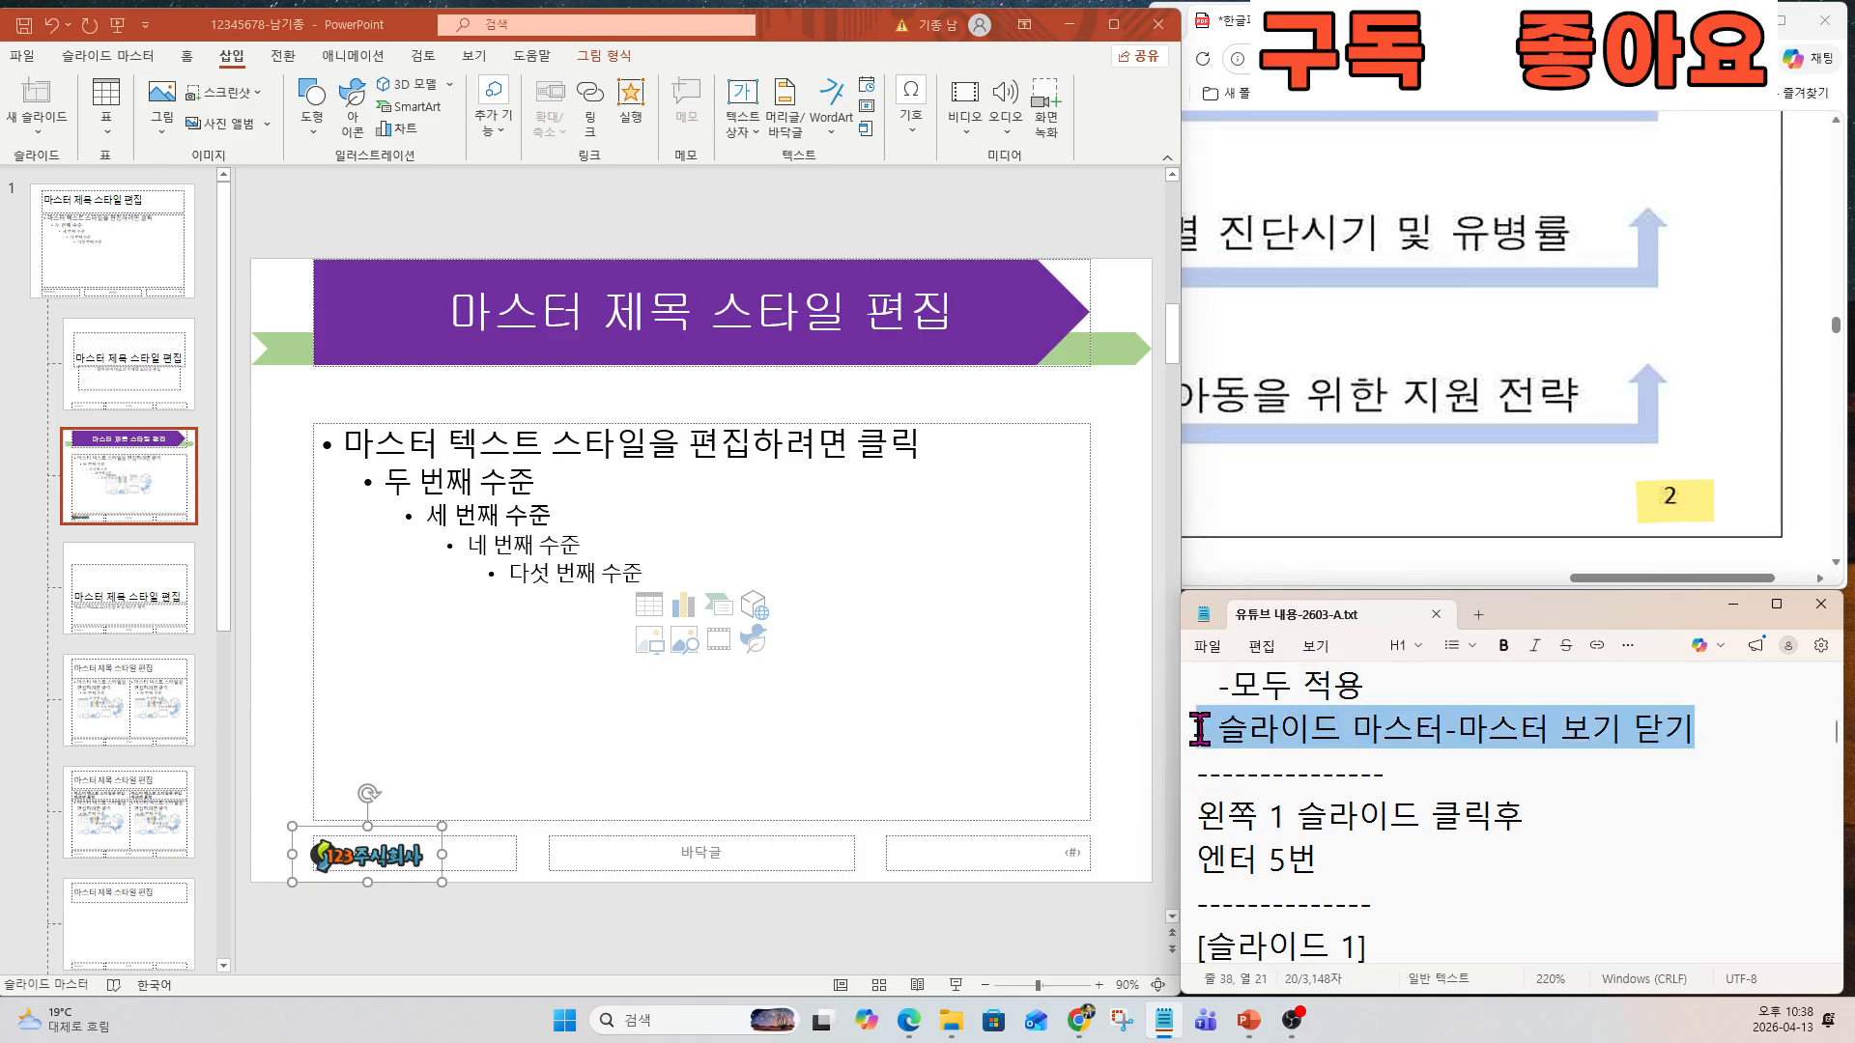
click(108, 55)
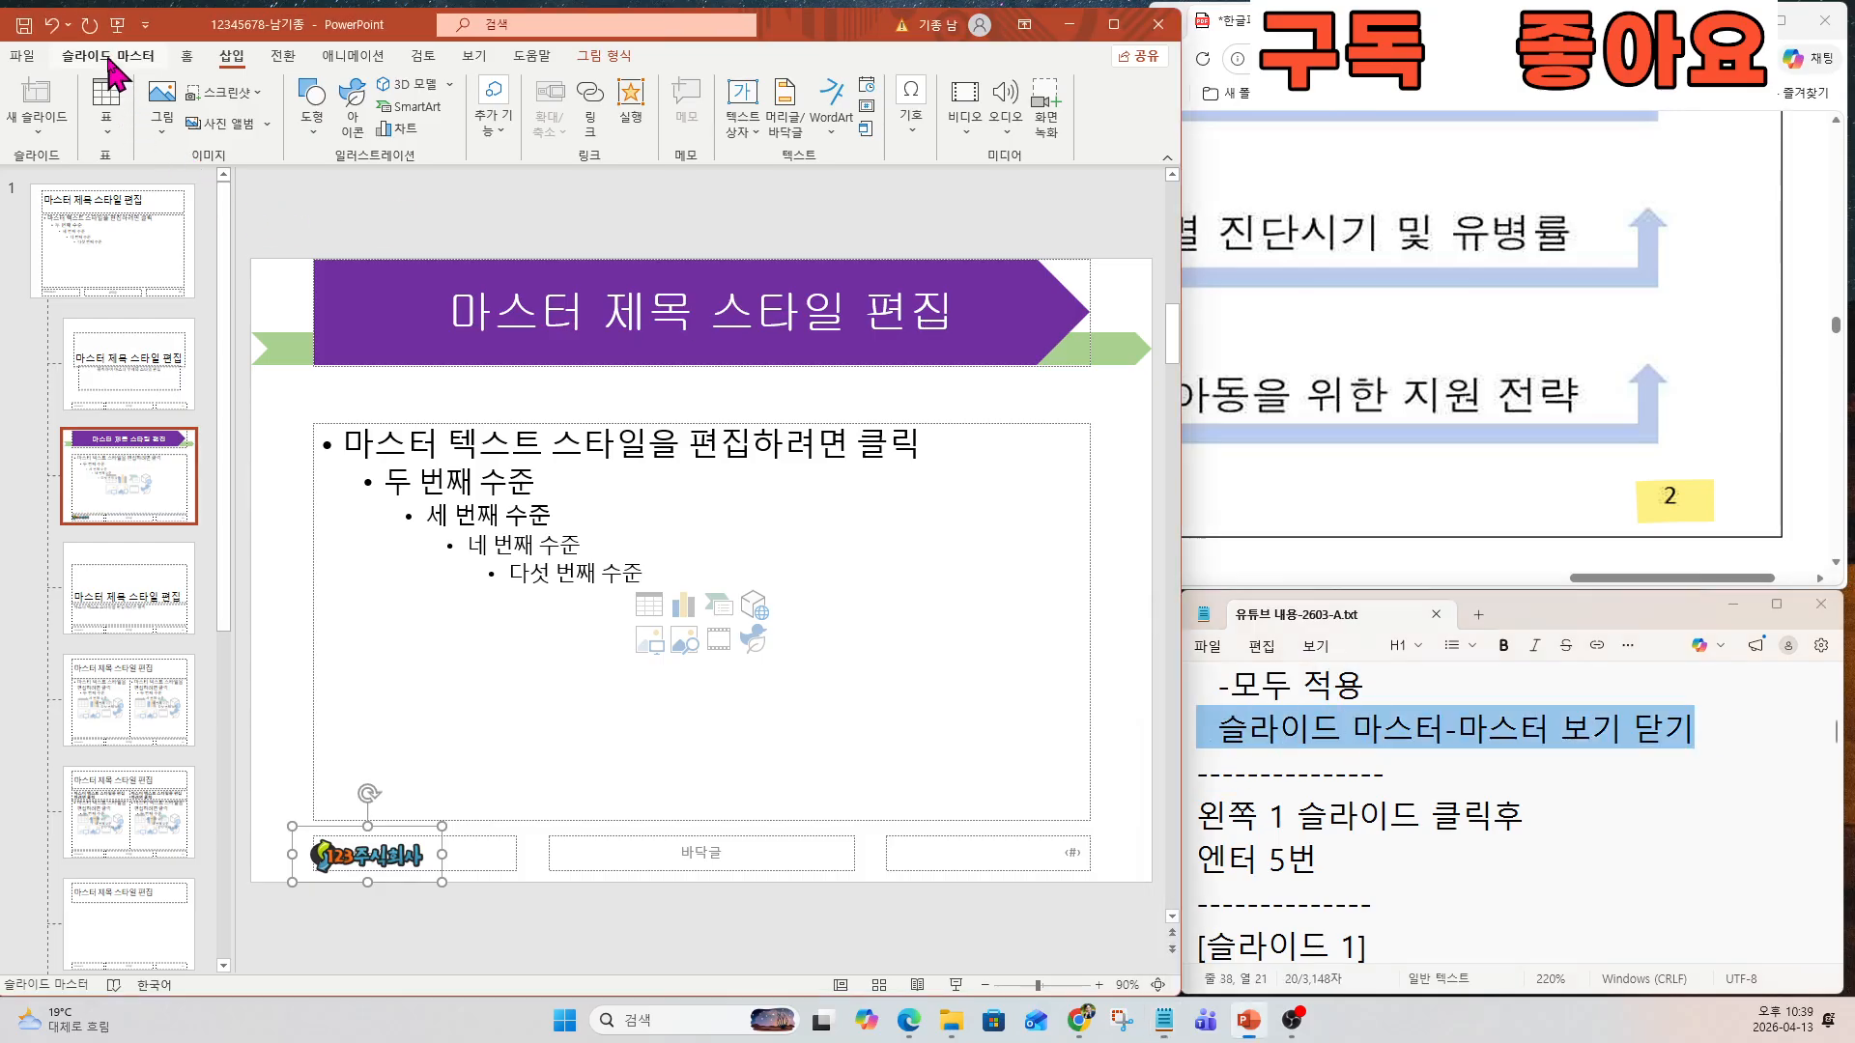
click(768, 112)
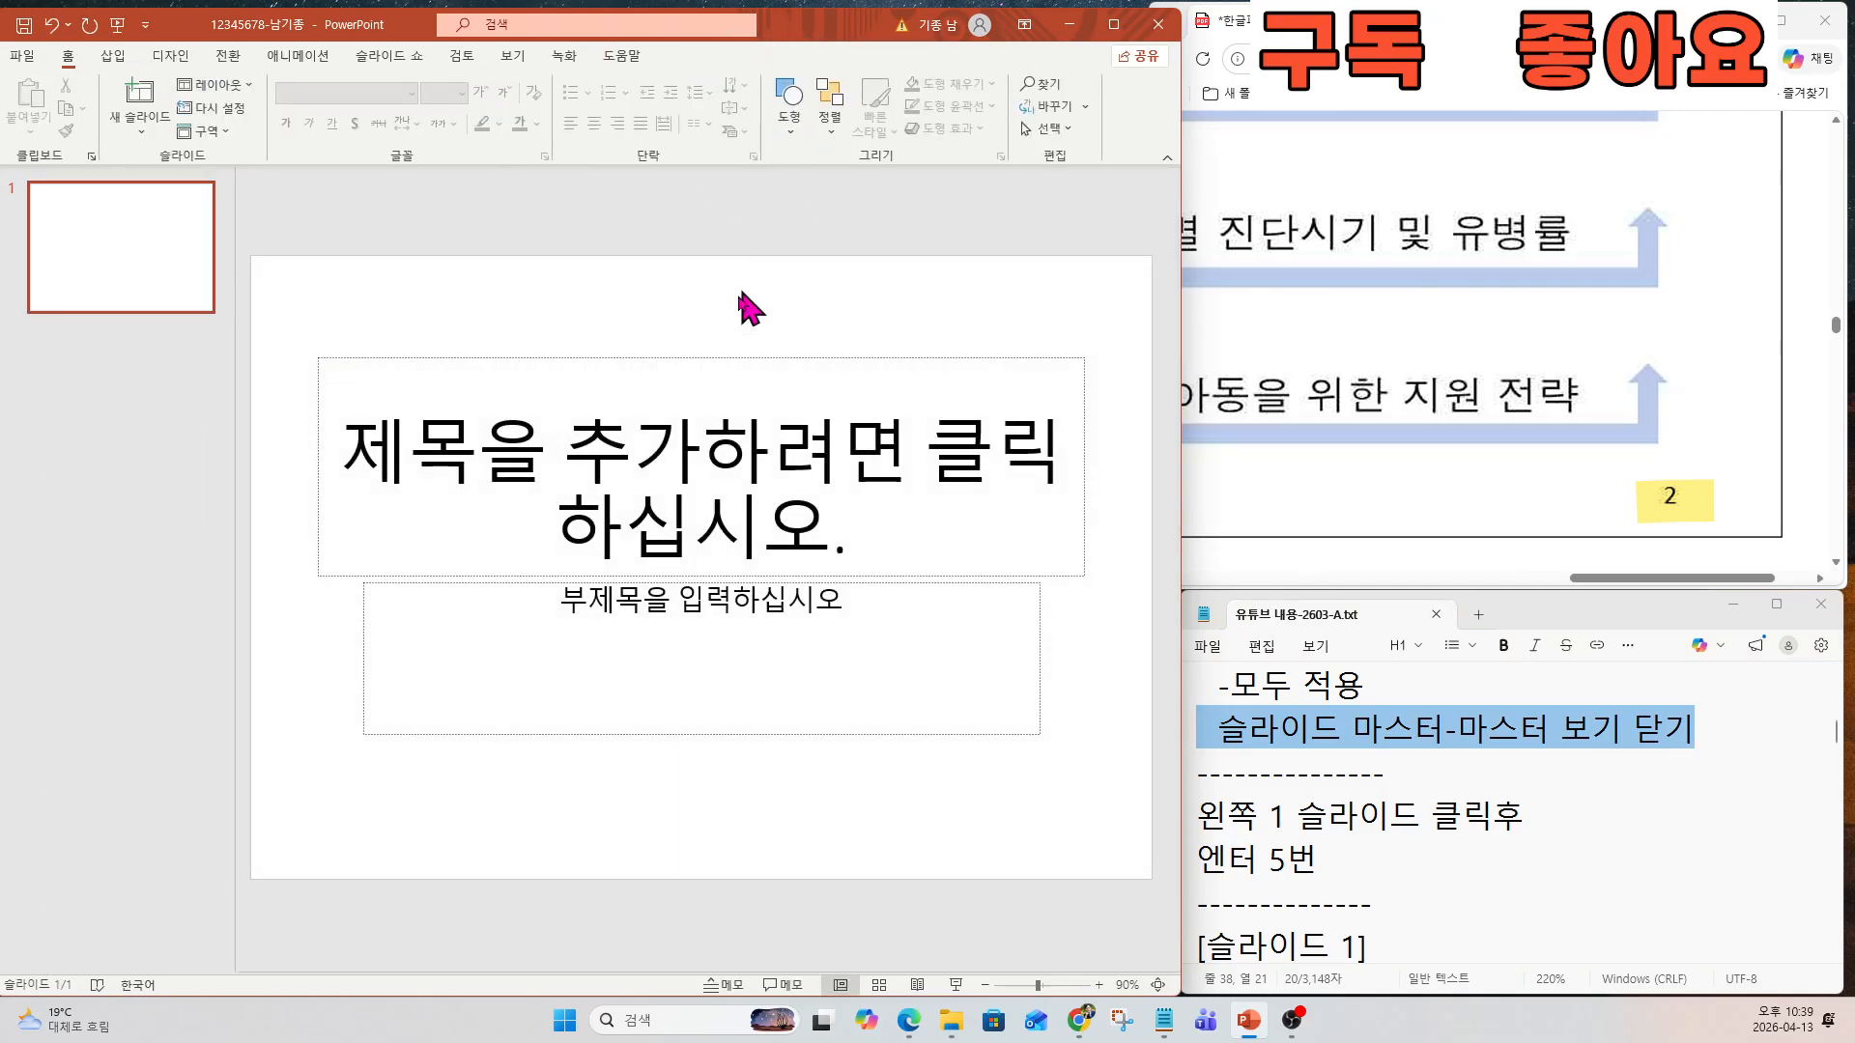
Select the notes lines about adding slides and insert five new slides after slide 1.
click(1357, 734)
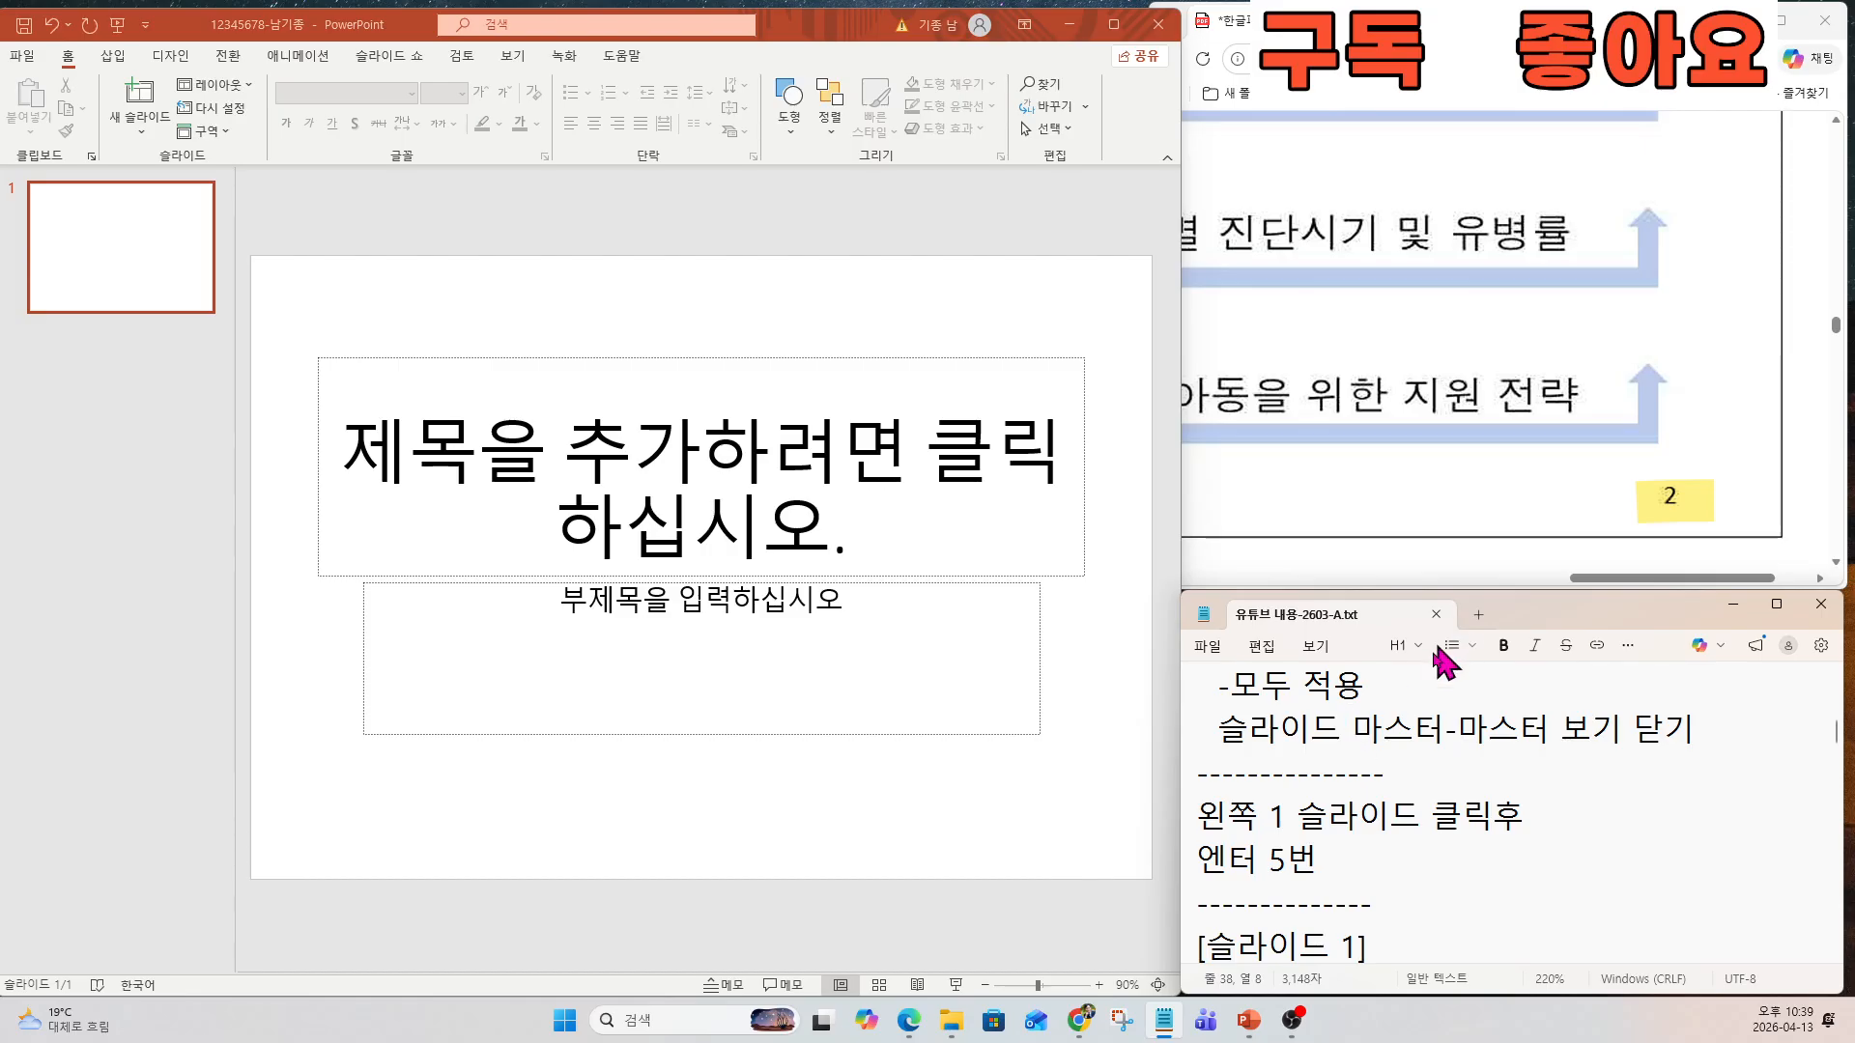
scroll(1389, 482, down, 5)
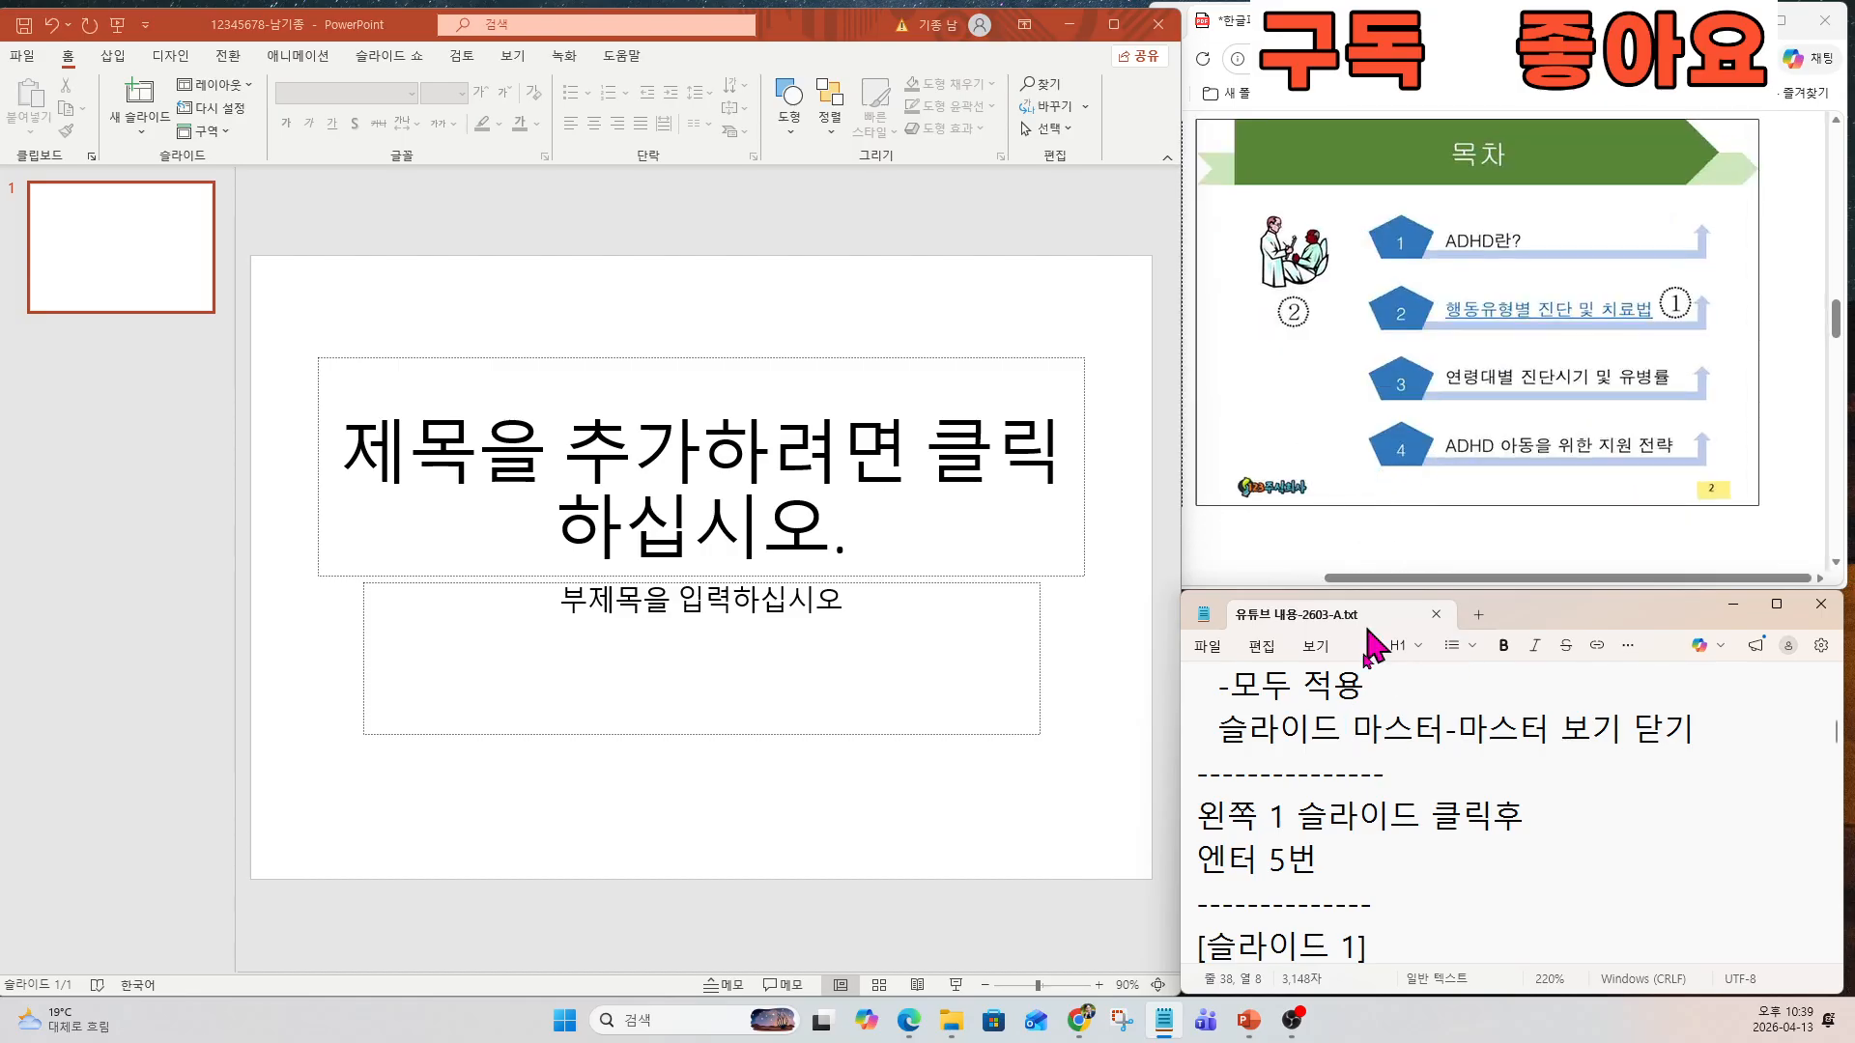
scroll(1272, 798, down, 3)
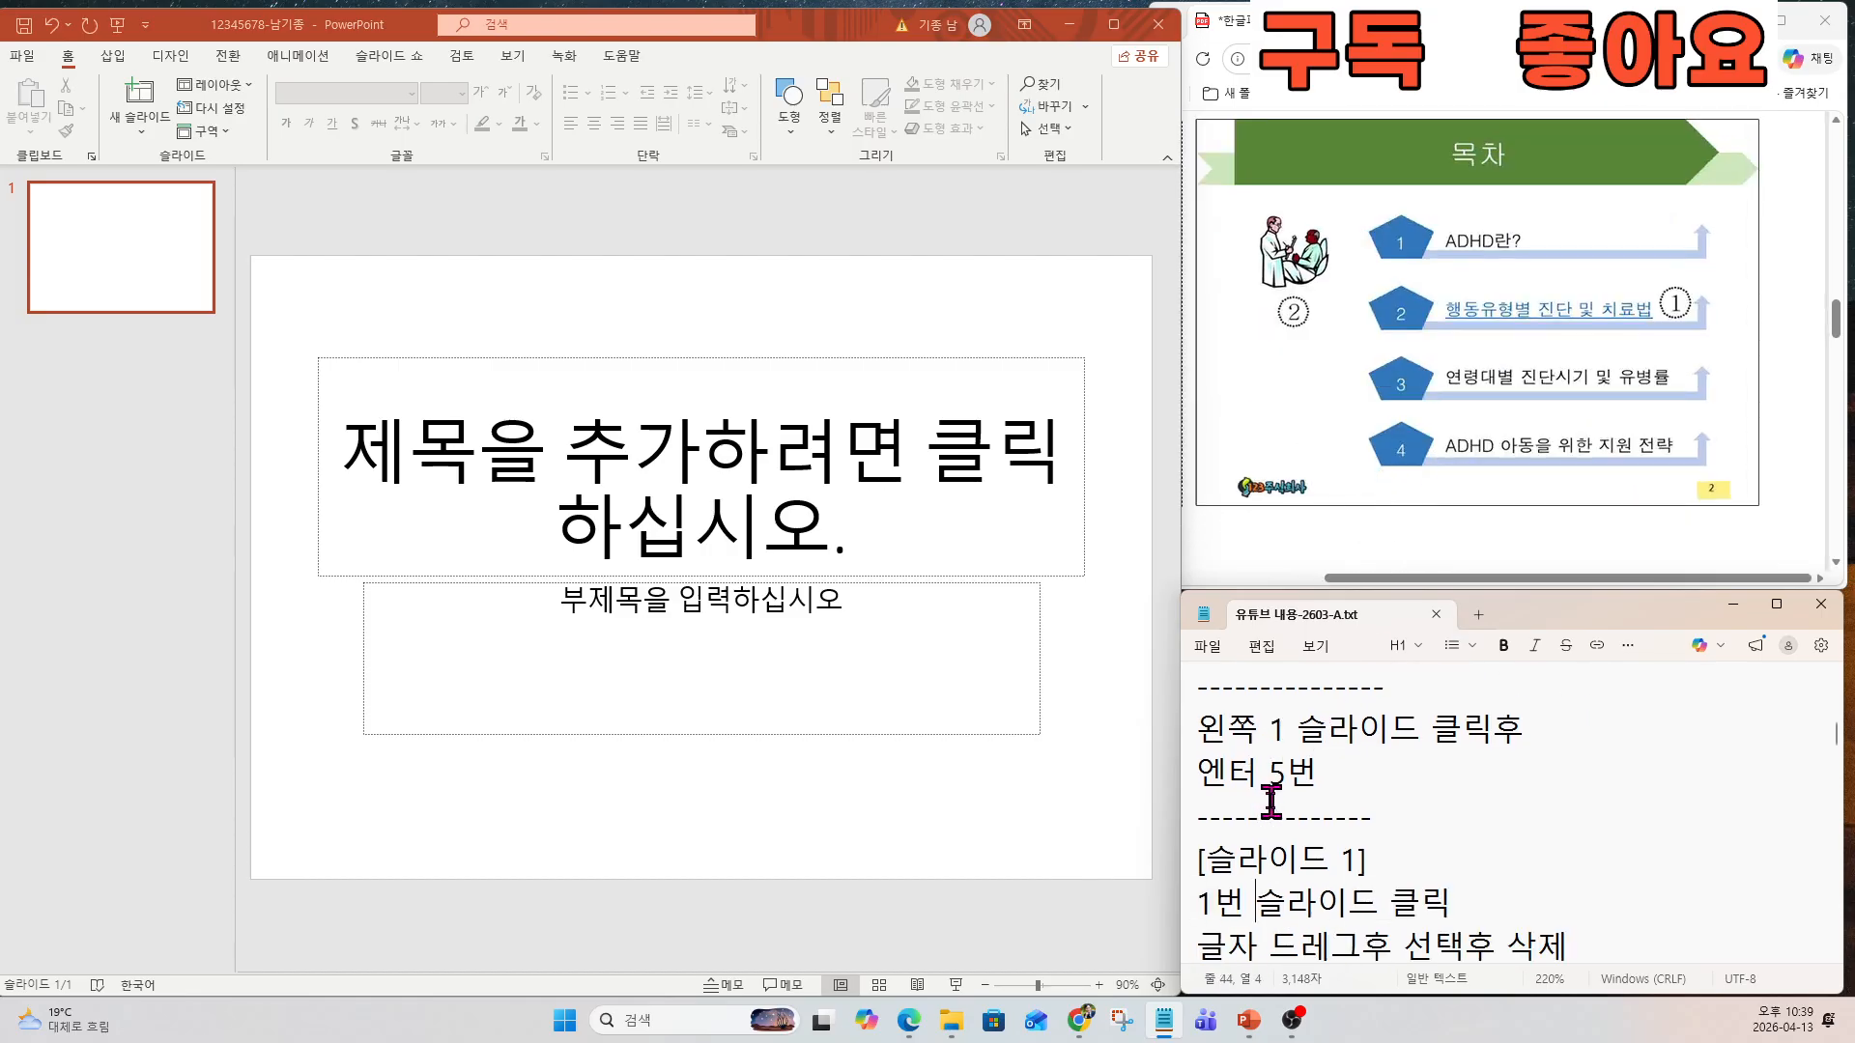
drag(1197, 682, 1331, 736)
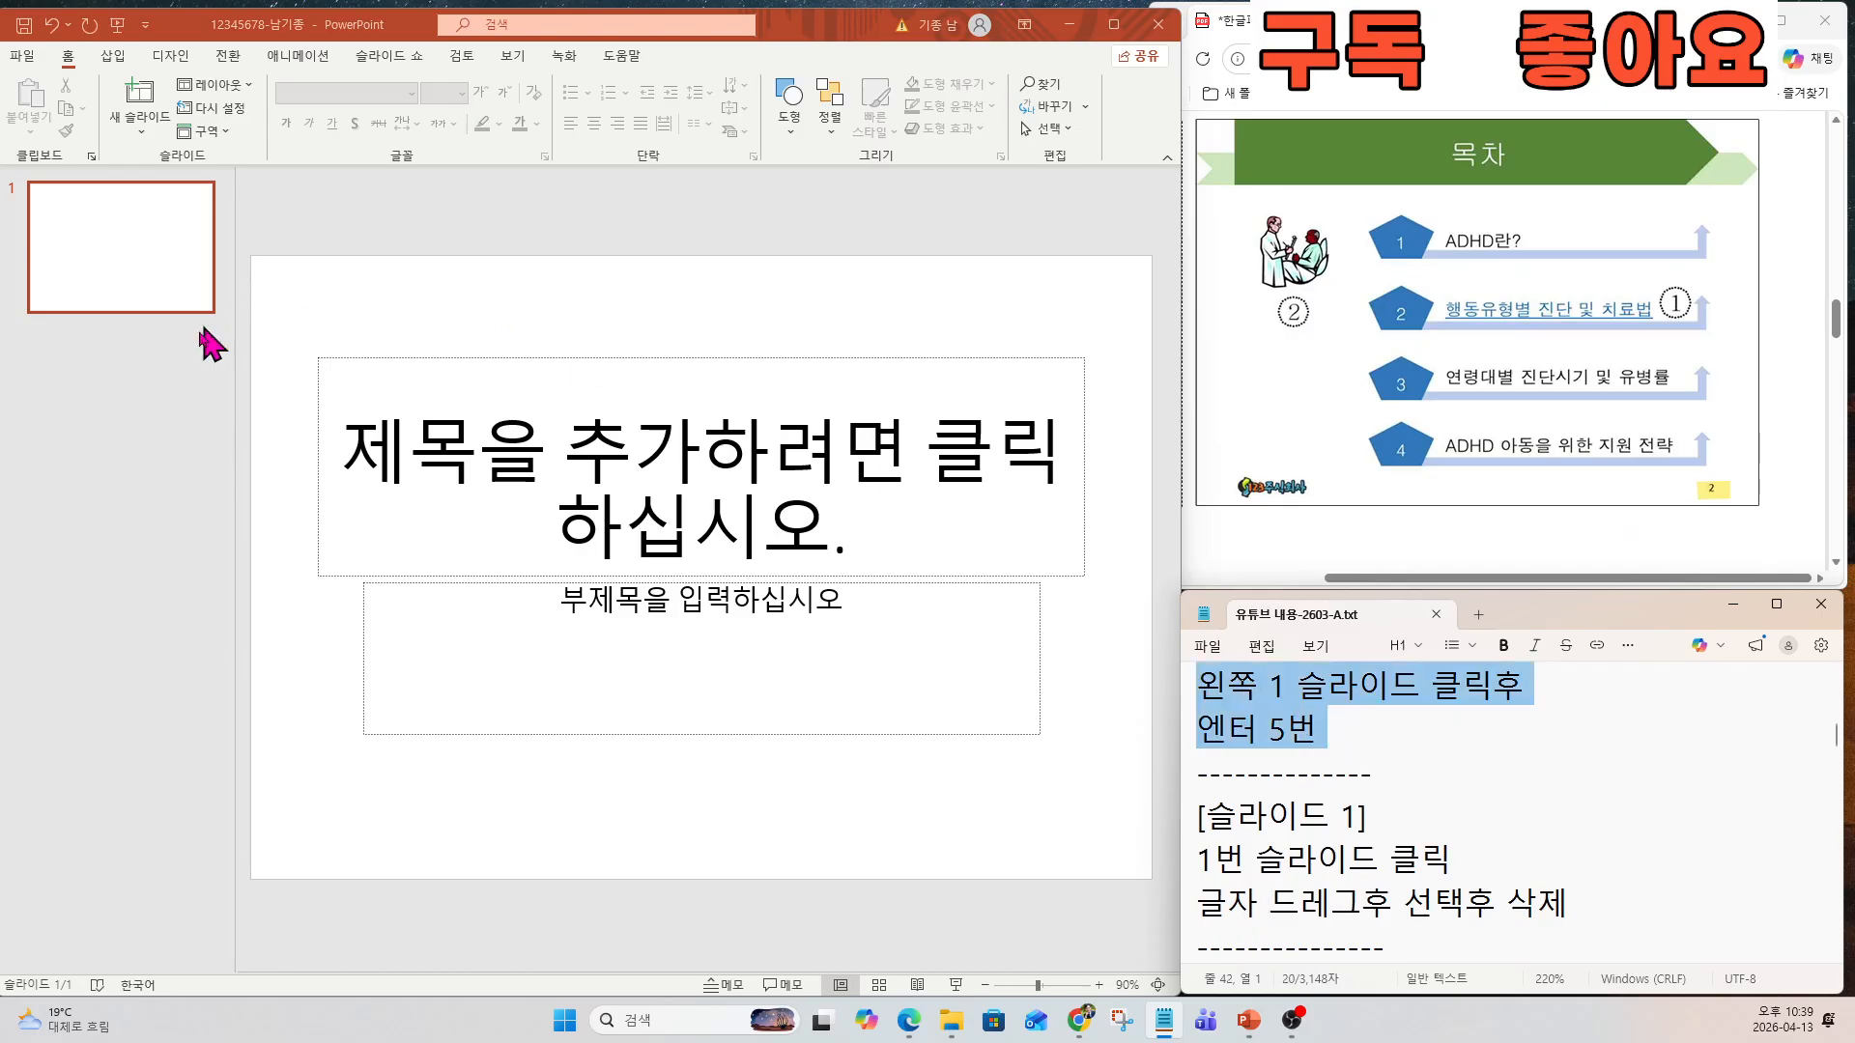
click(128, 302)
click(112, 288)
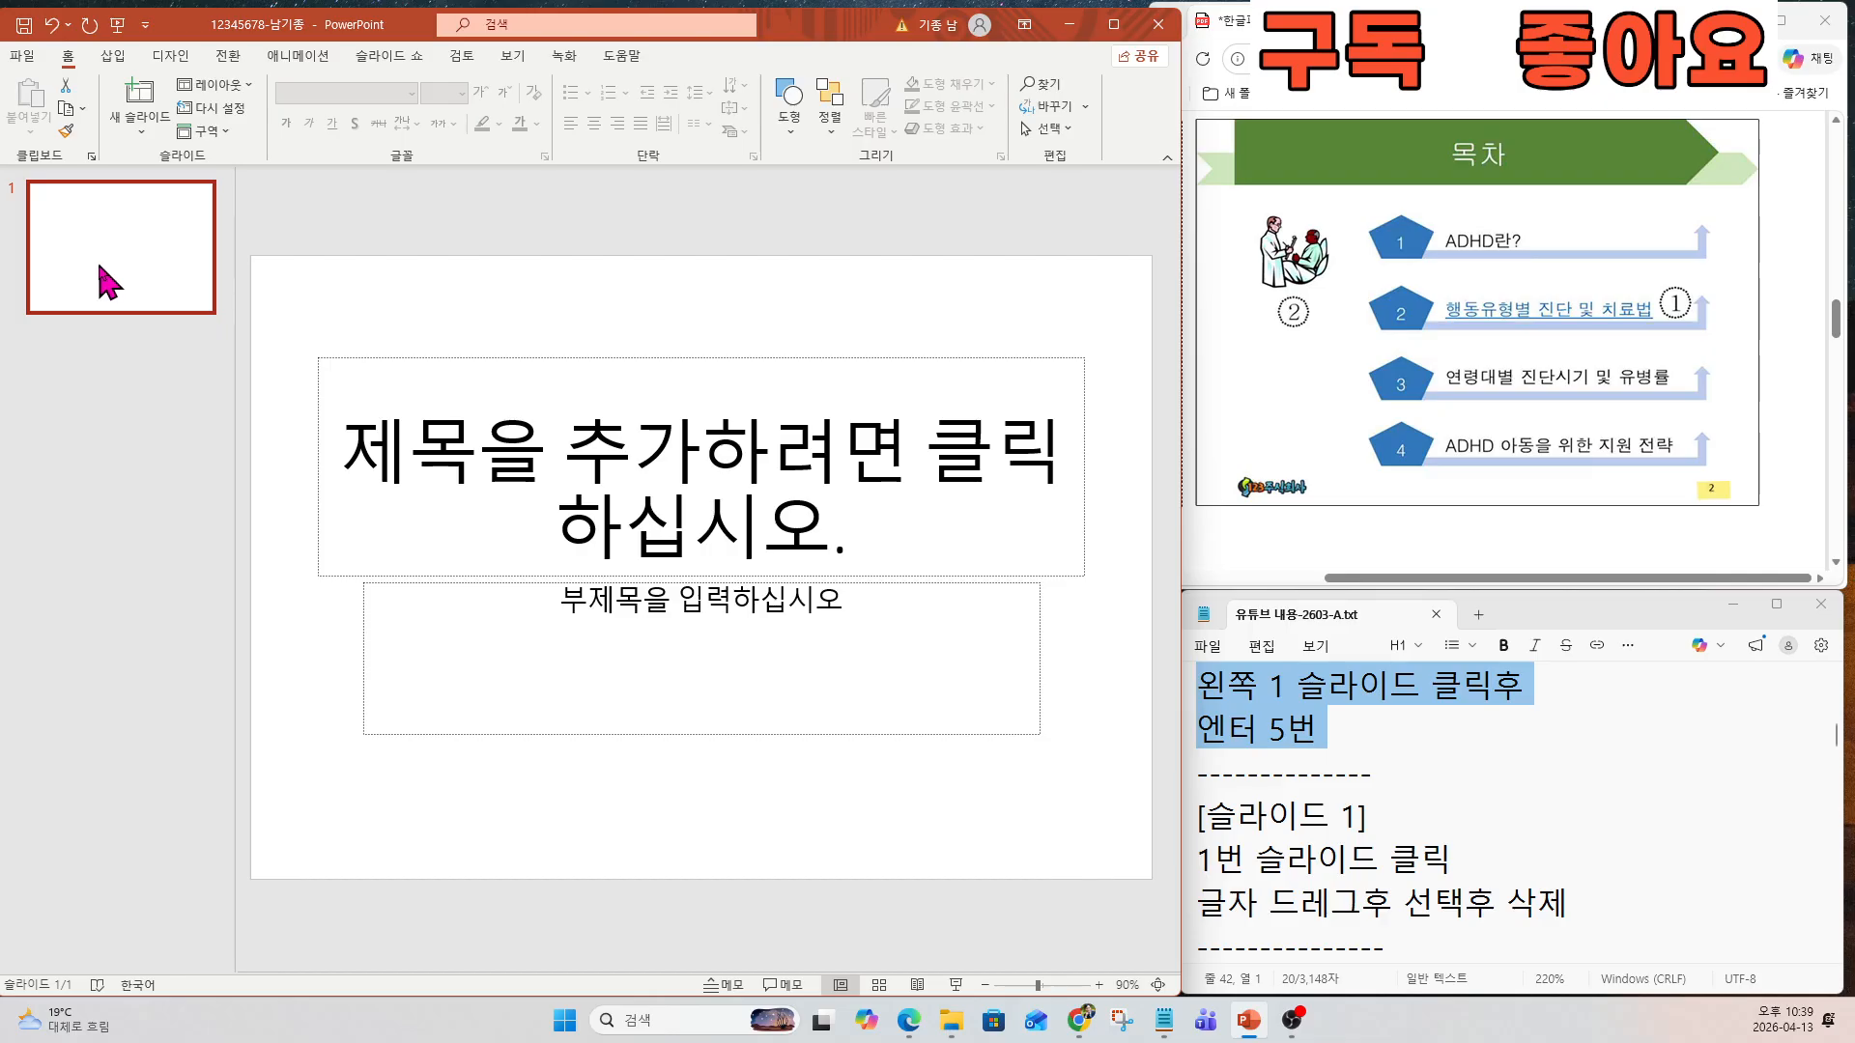
key(Return)
key(Return)
key(Return)
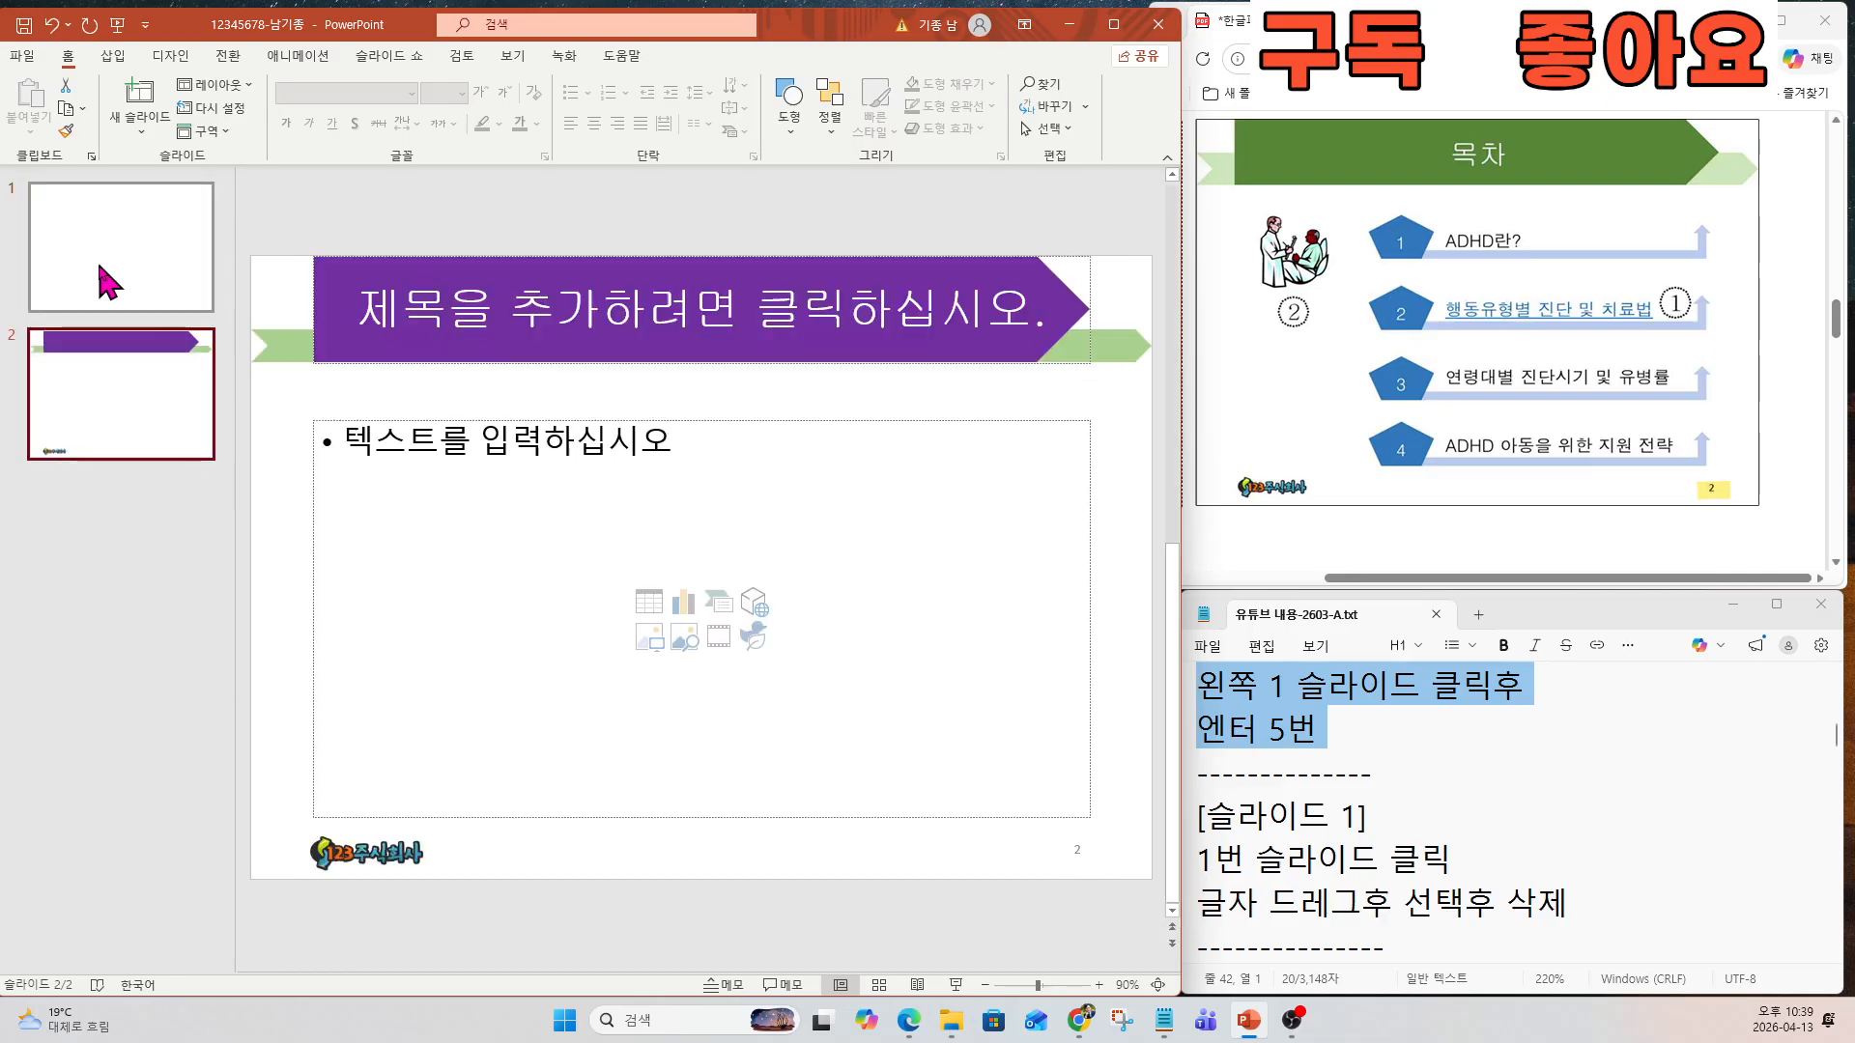
key(Return)
key(Return)
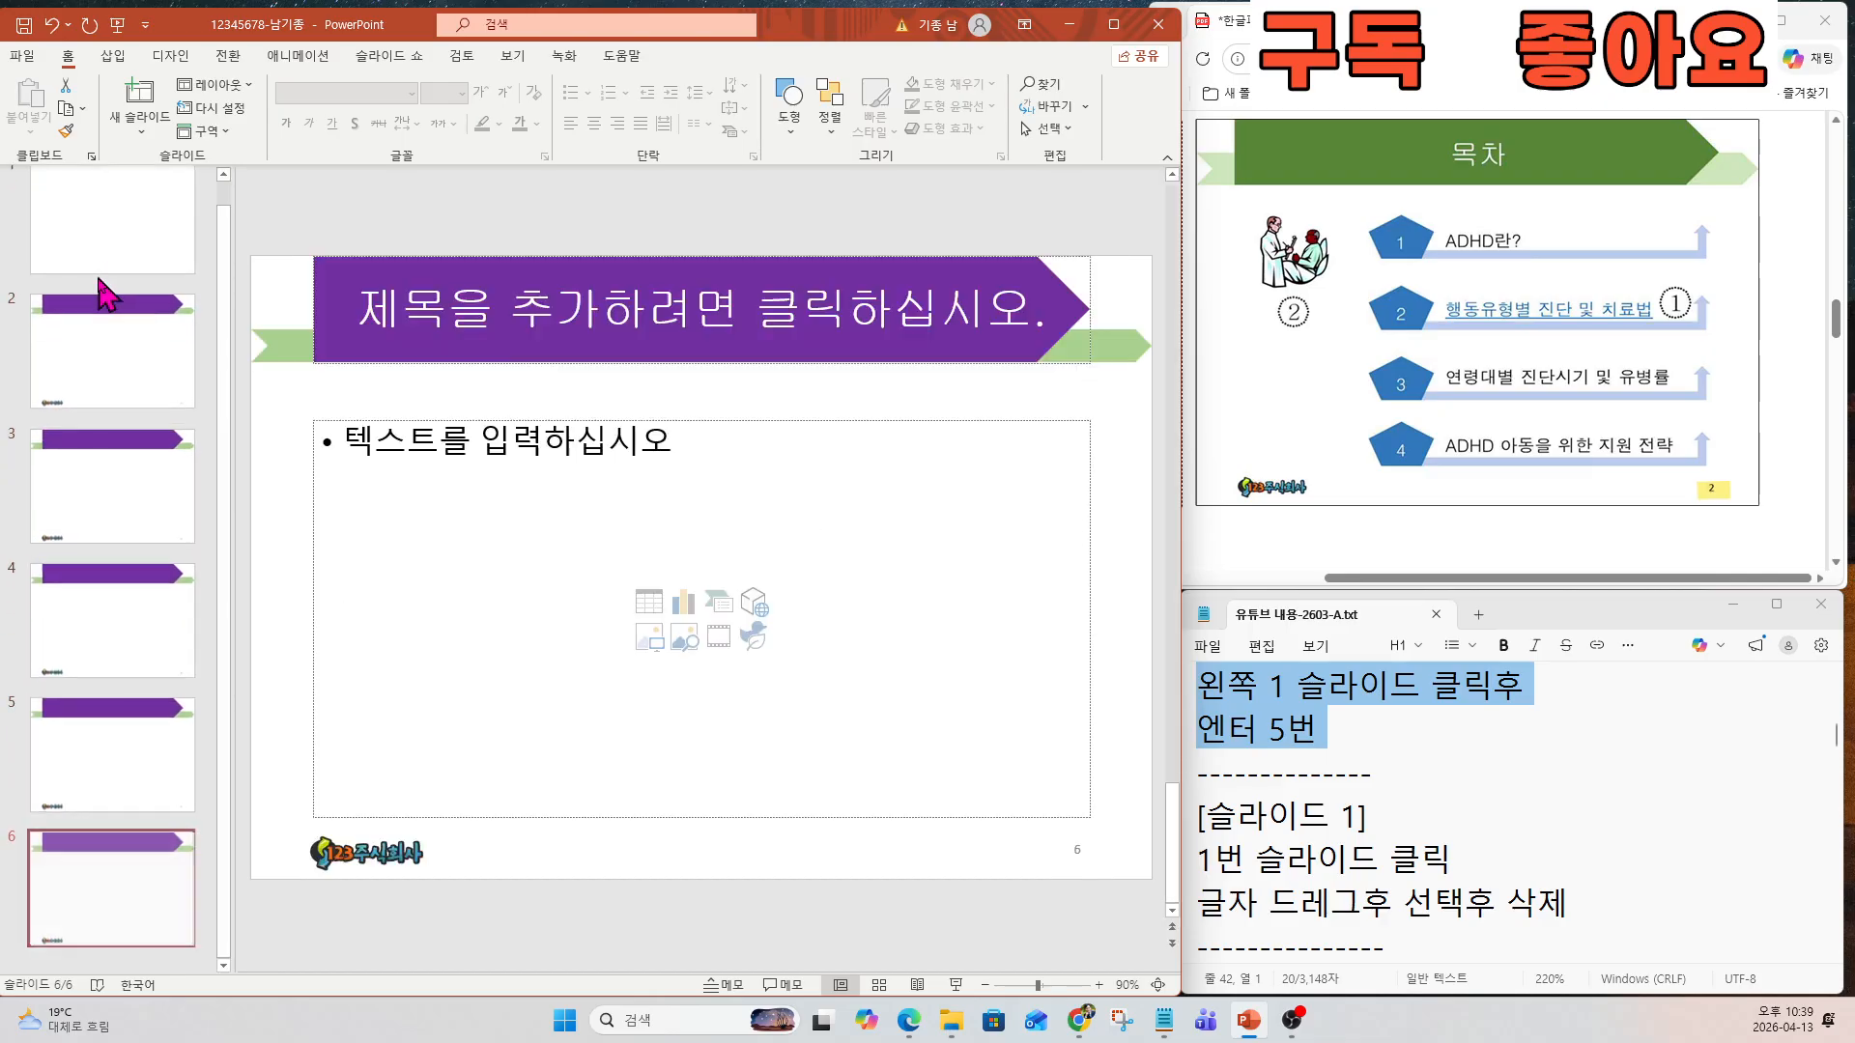
Select the [슬라이드 1] instructions in the notes and delete the title and subtitle placeholders from slide 1.
click(1412, 823)
scroll(1412, 822, down, 1)
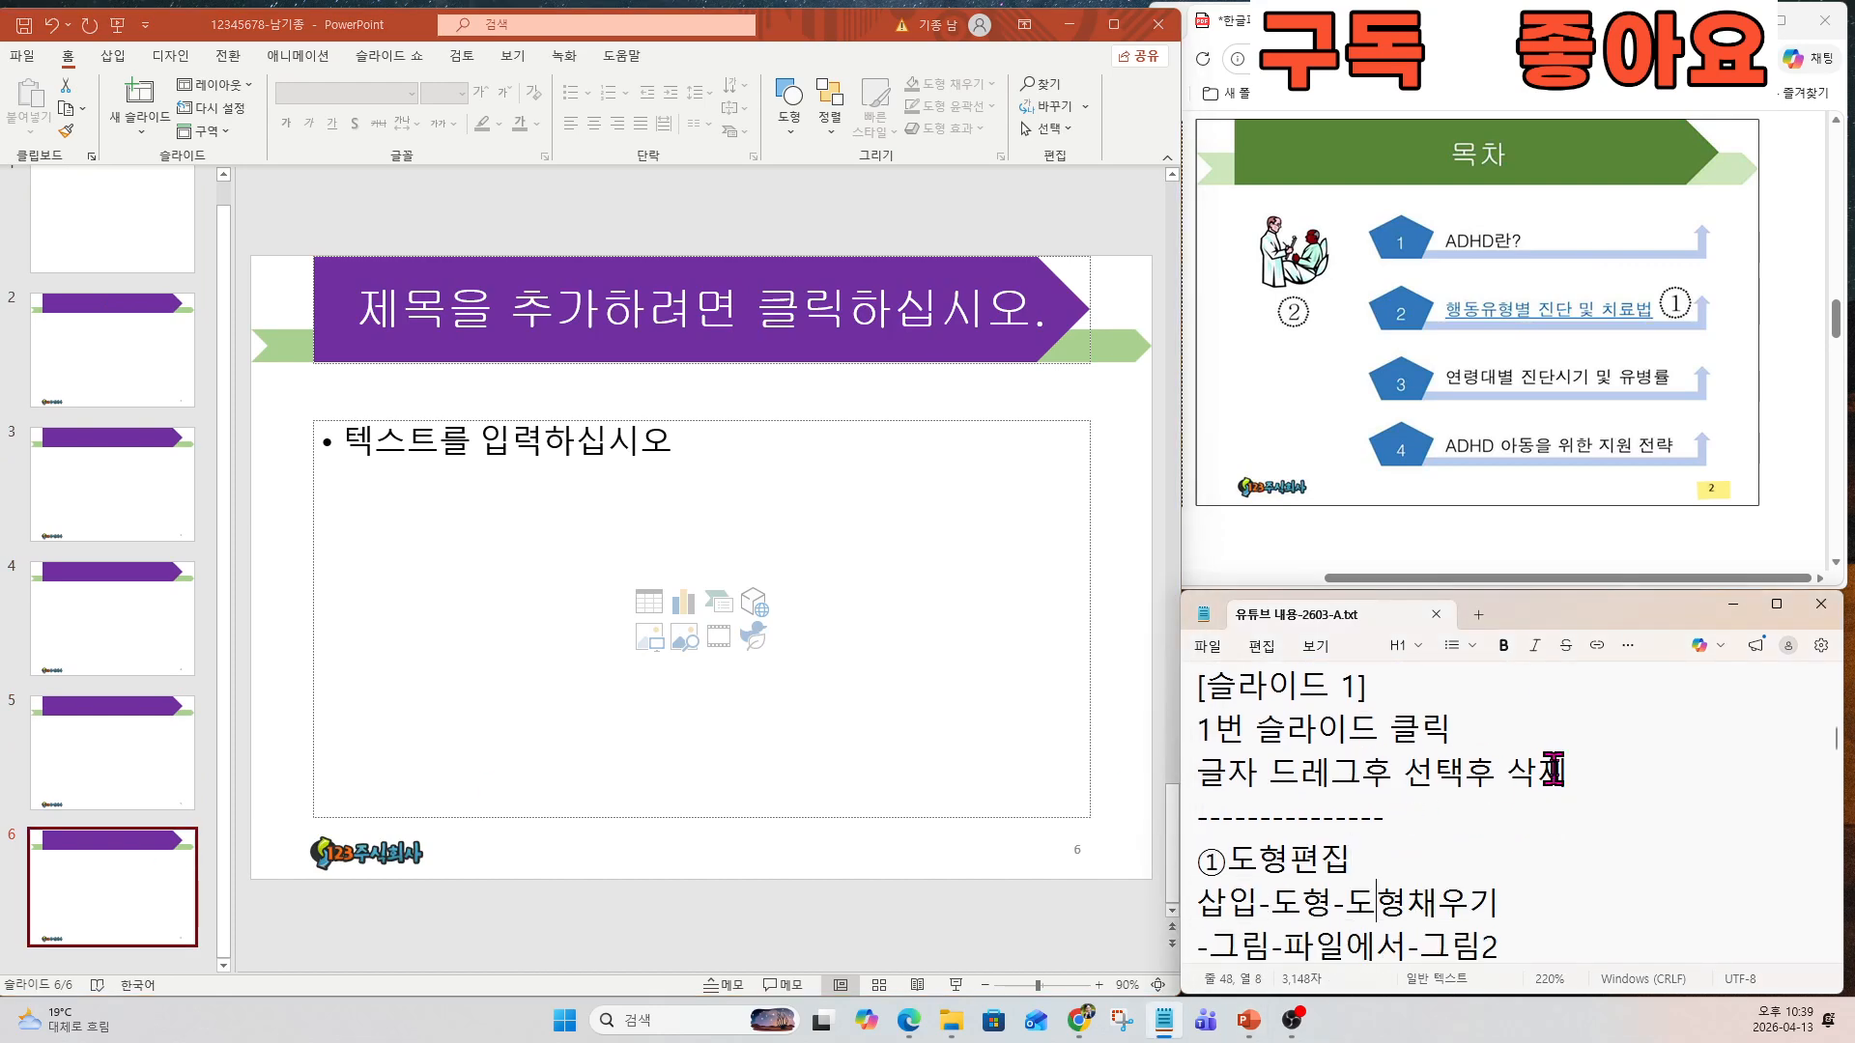
drag(1567, 771, 1177, 688)
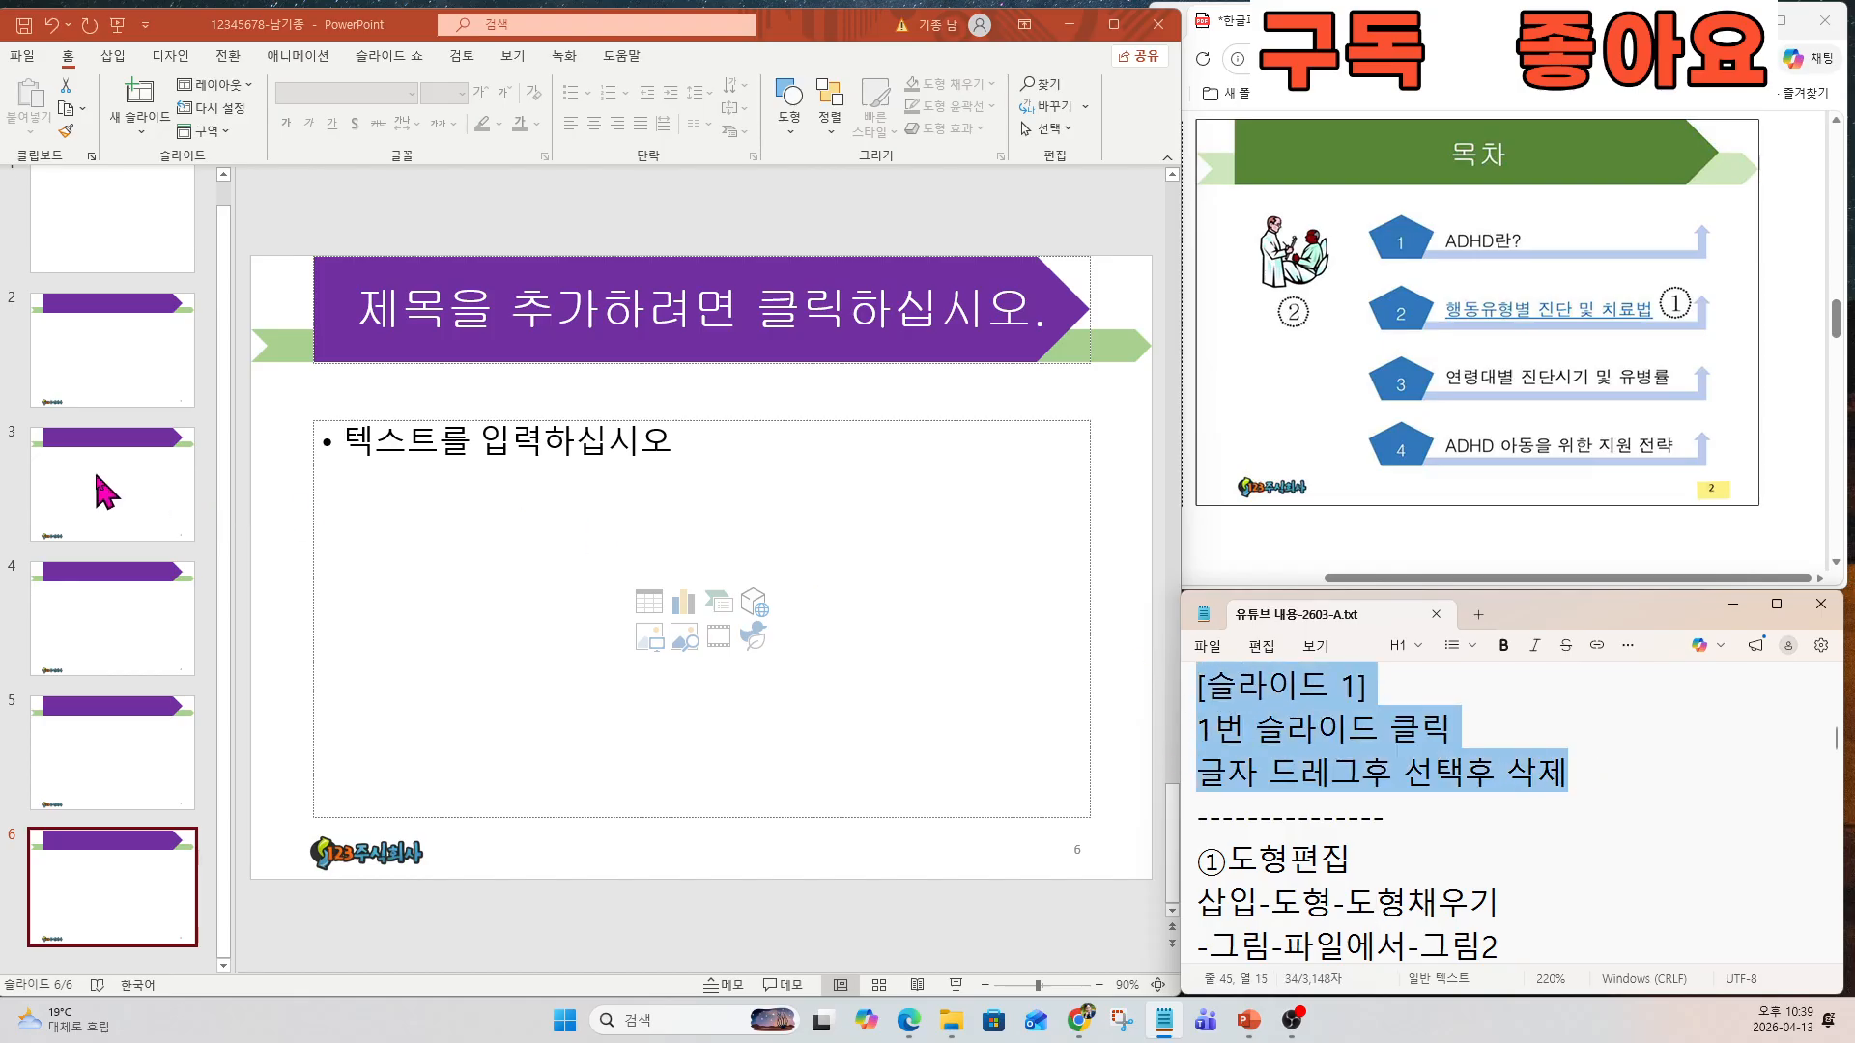
scroll(104, 493, up, 1)
click(106, 267)
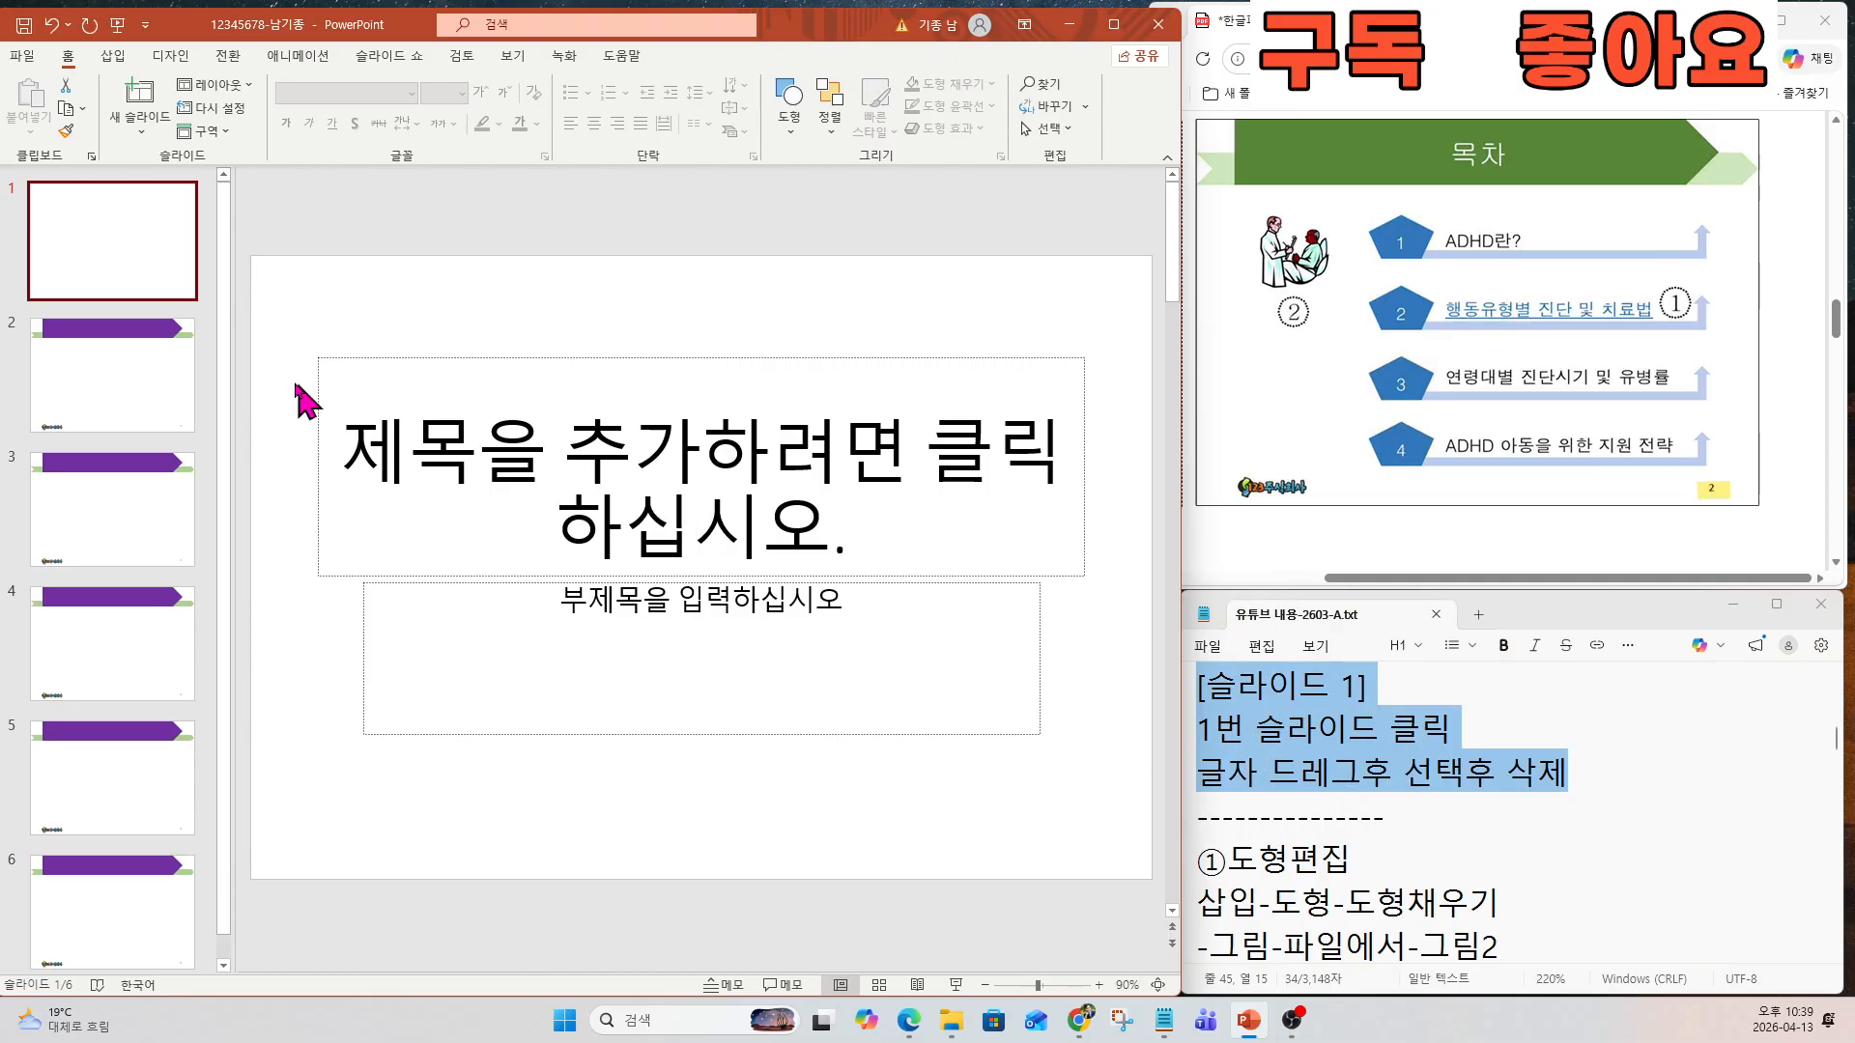
drag(269, 298, 1098, 826)
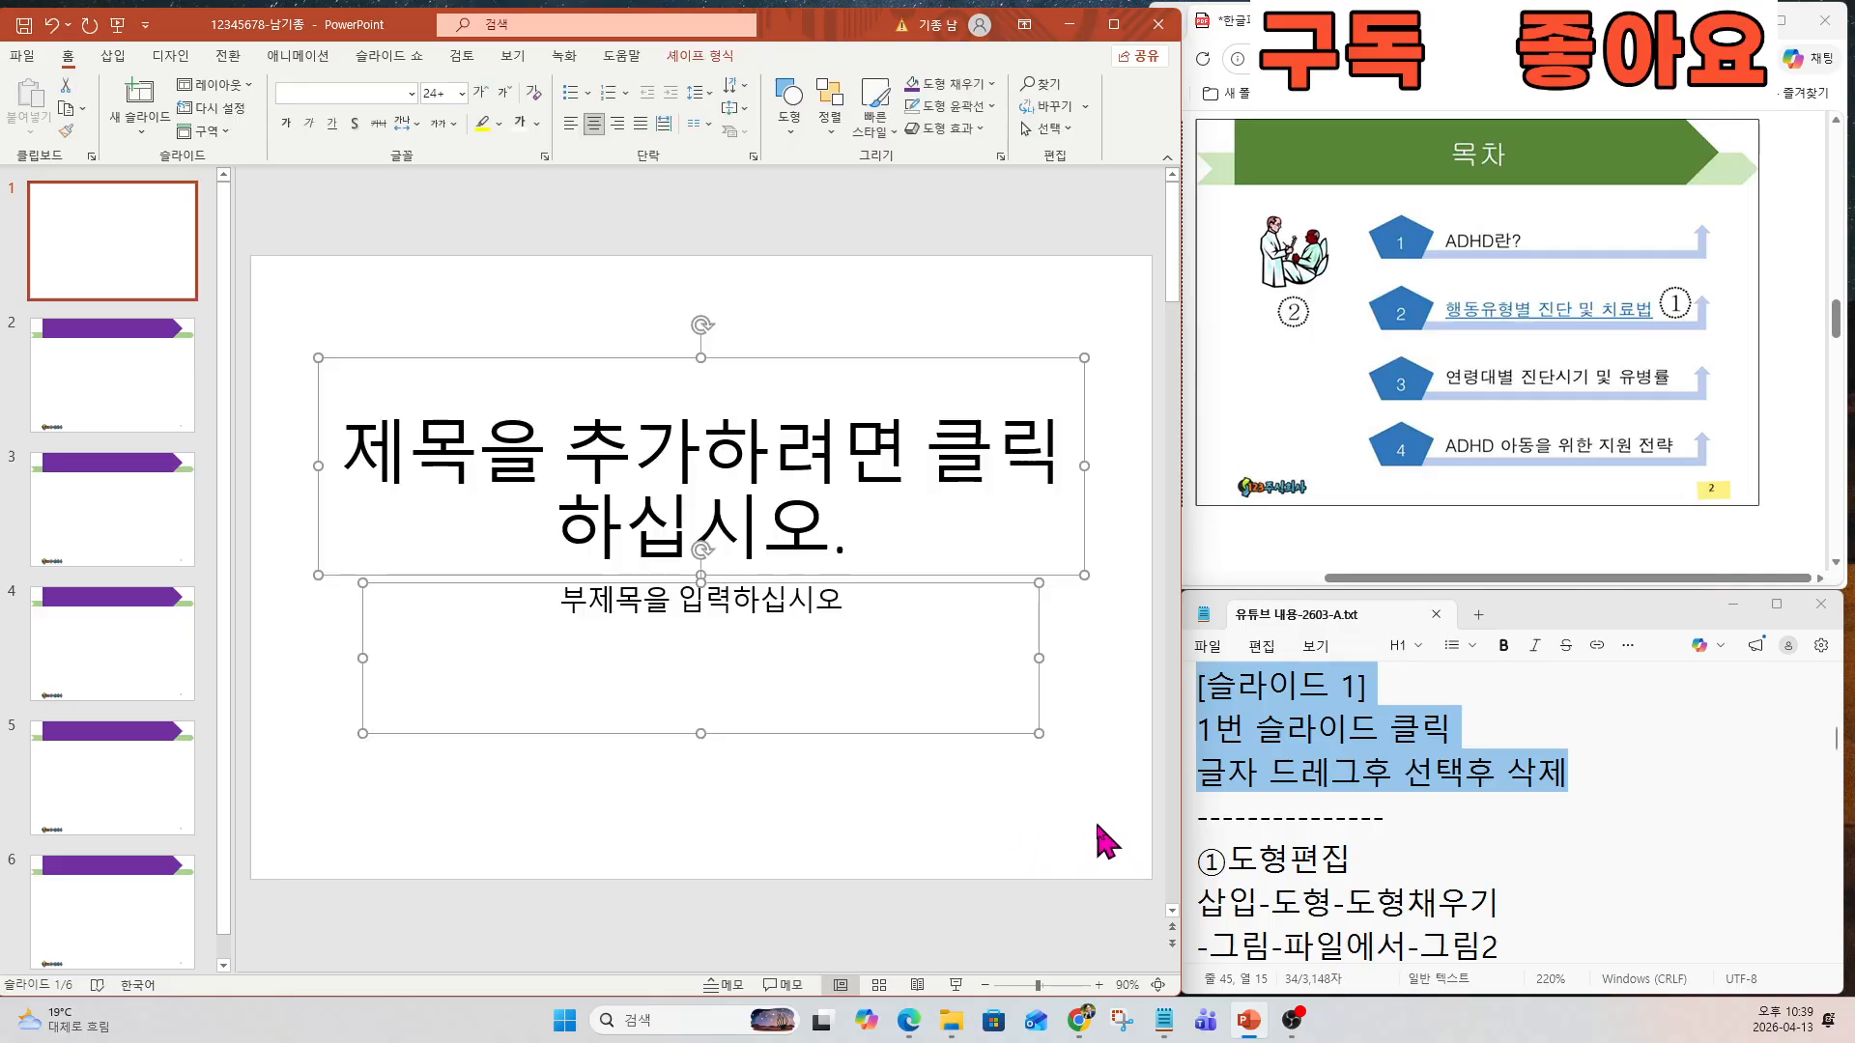
key(Delete)
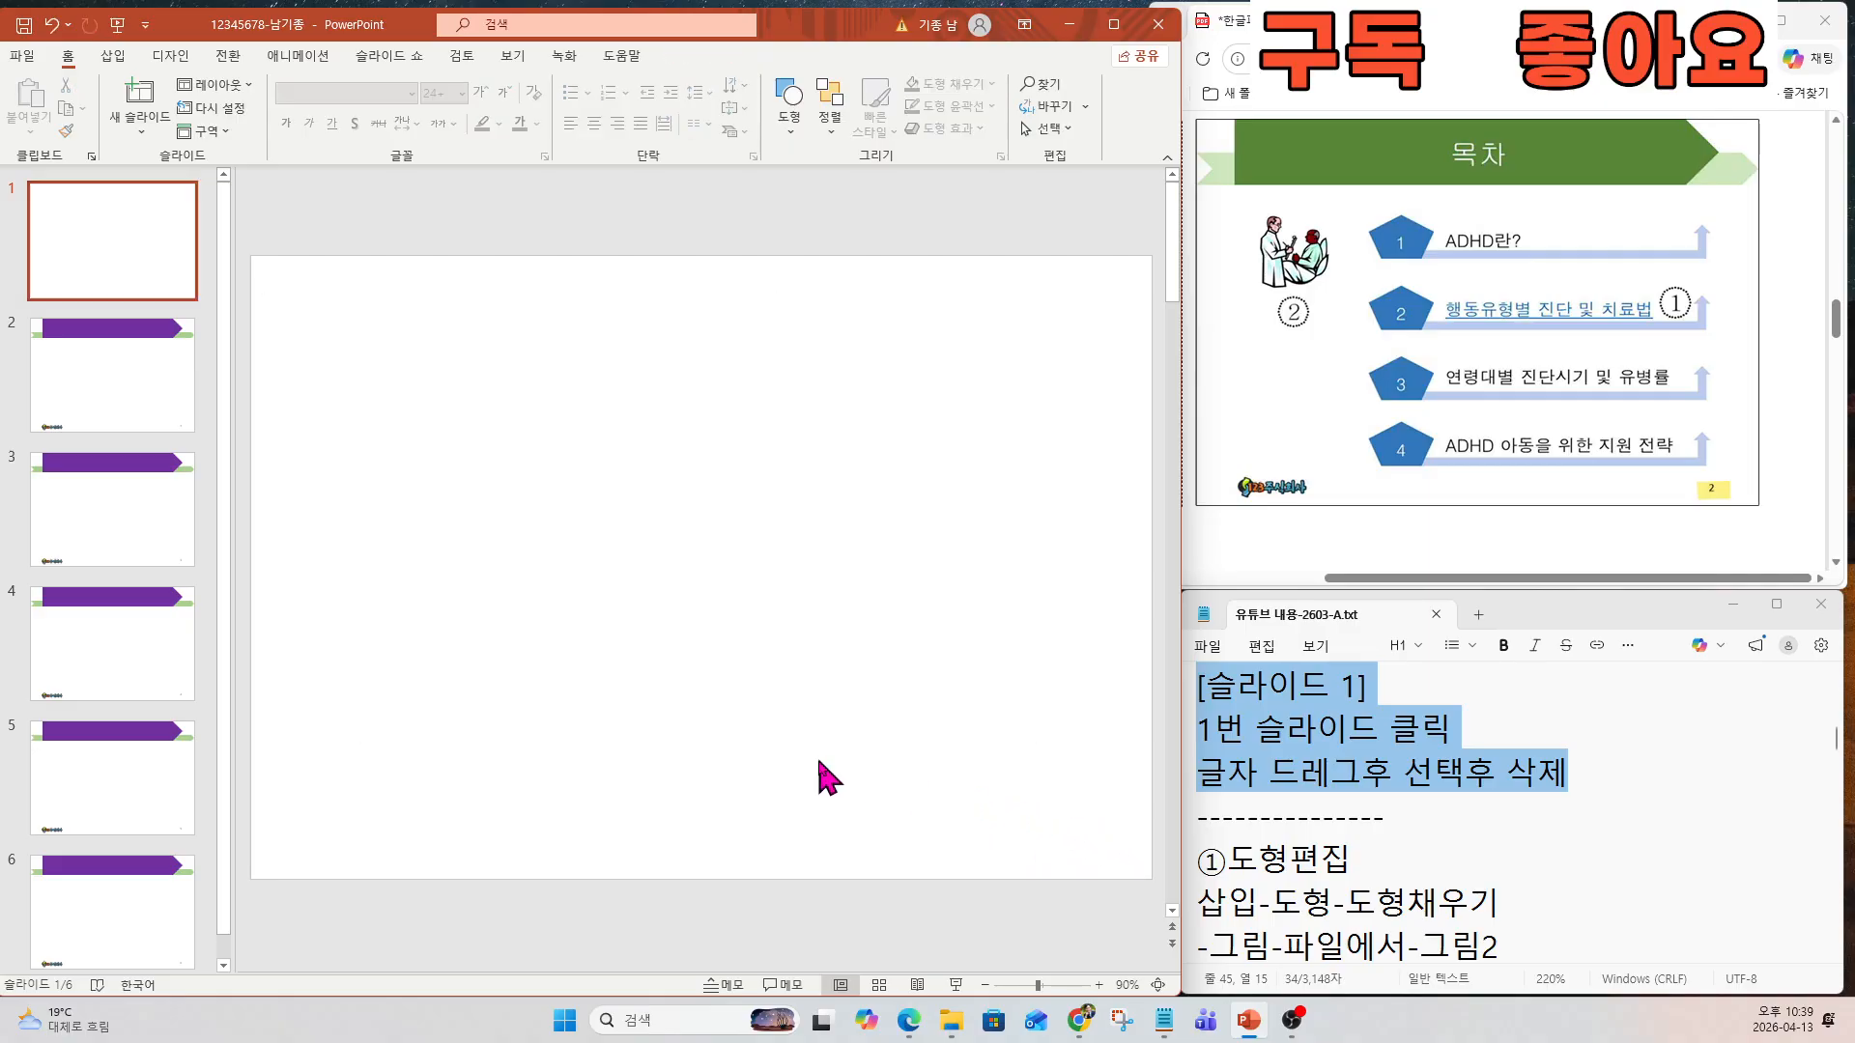
Bring up the ADHD cover sample in the exam sheet and select the ①도형편집 instructions in the notes through 투명도-50.
scroll(1504, 814, up, 2)
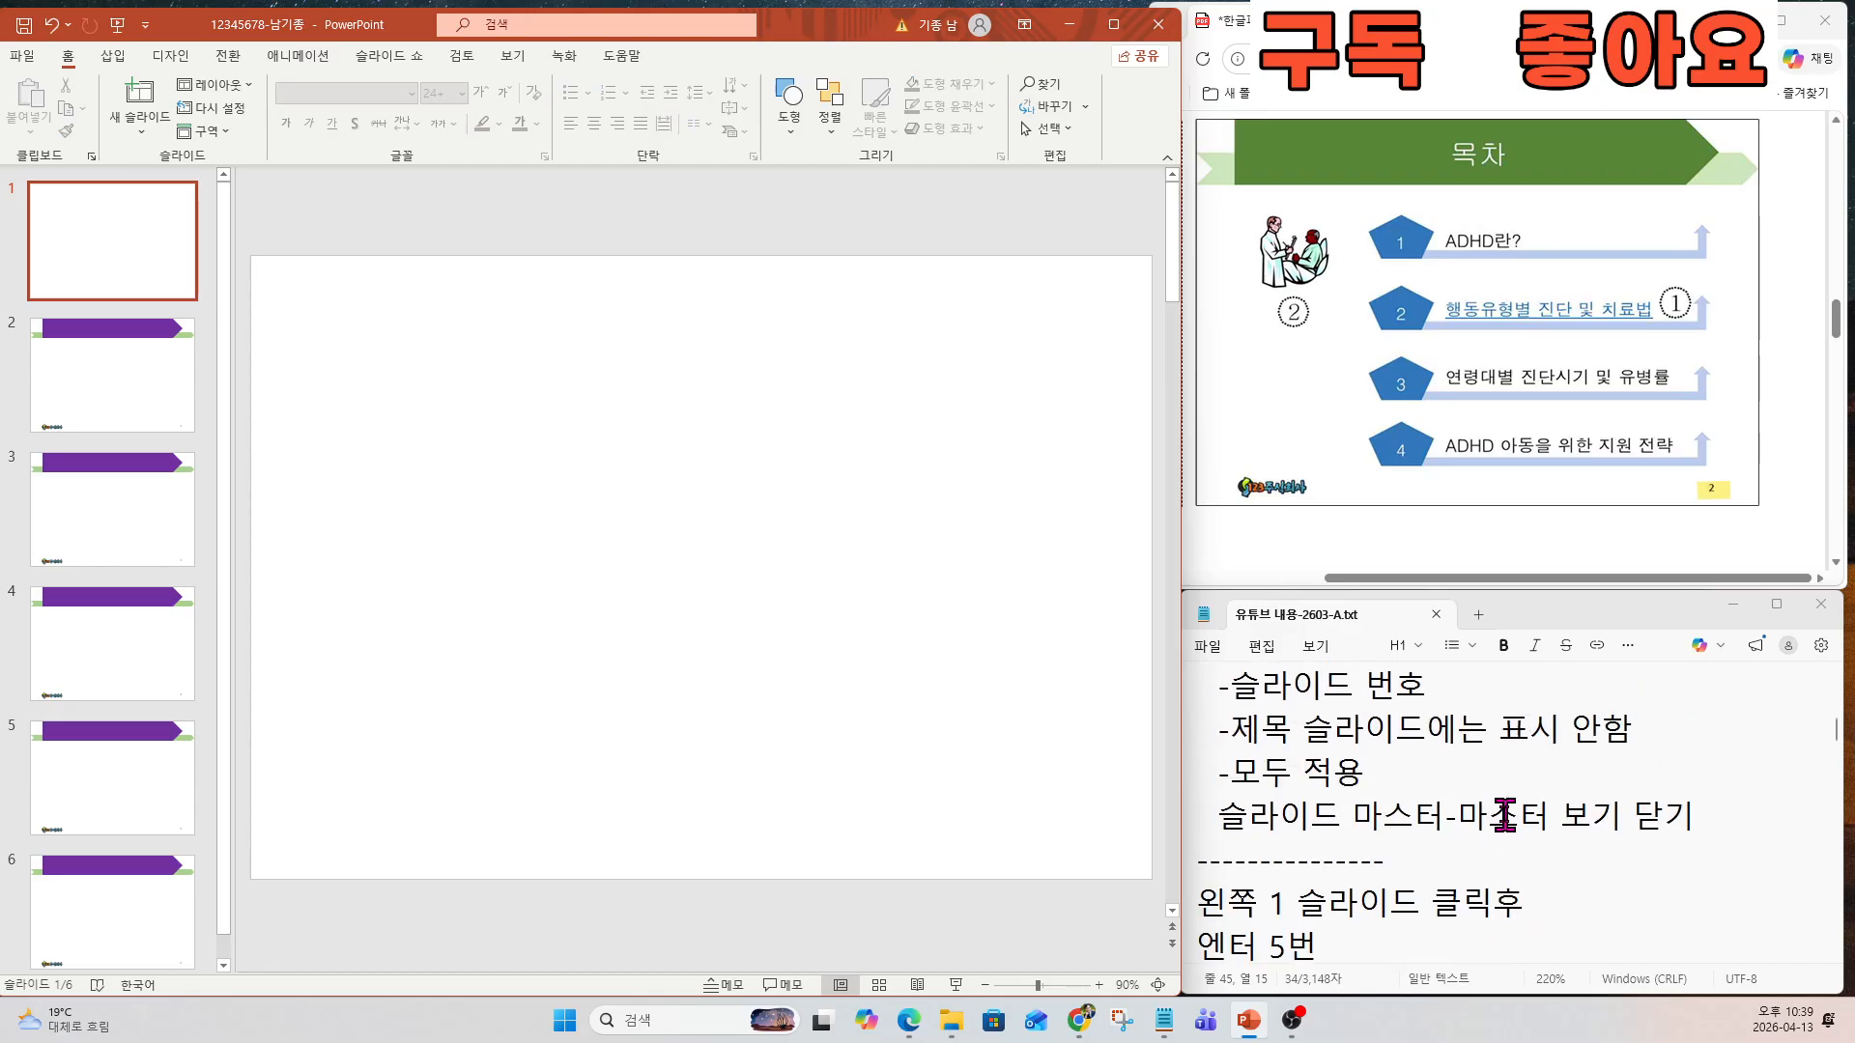
scroll(1502, 815, down, 5)
scroll(1500, 815, up, 4)
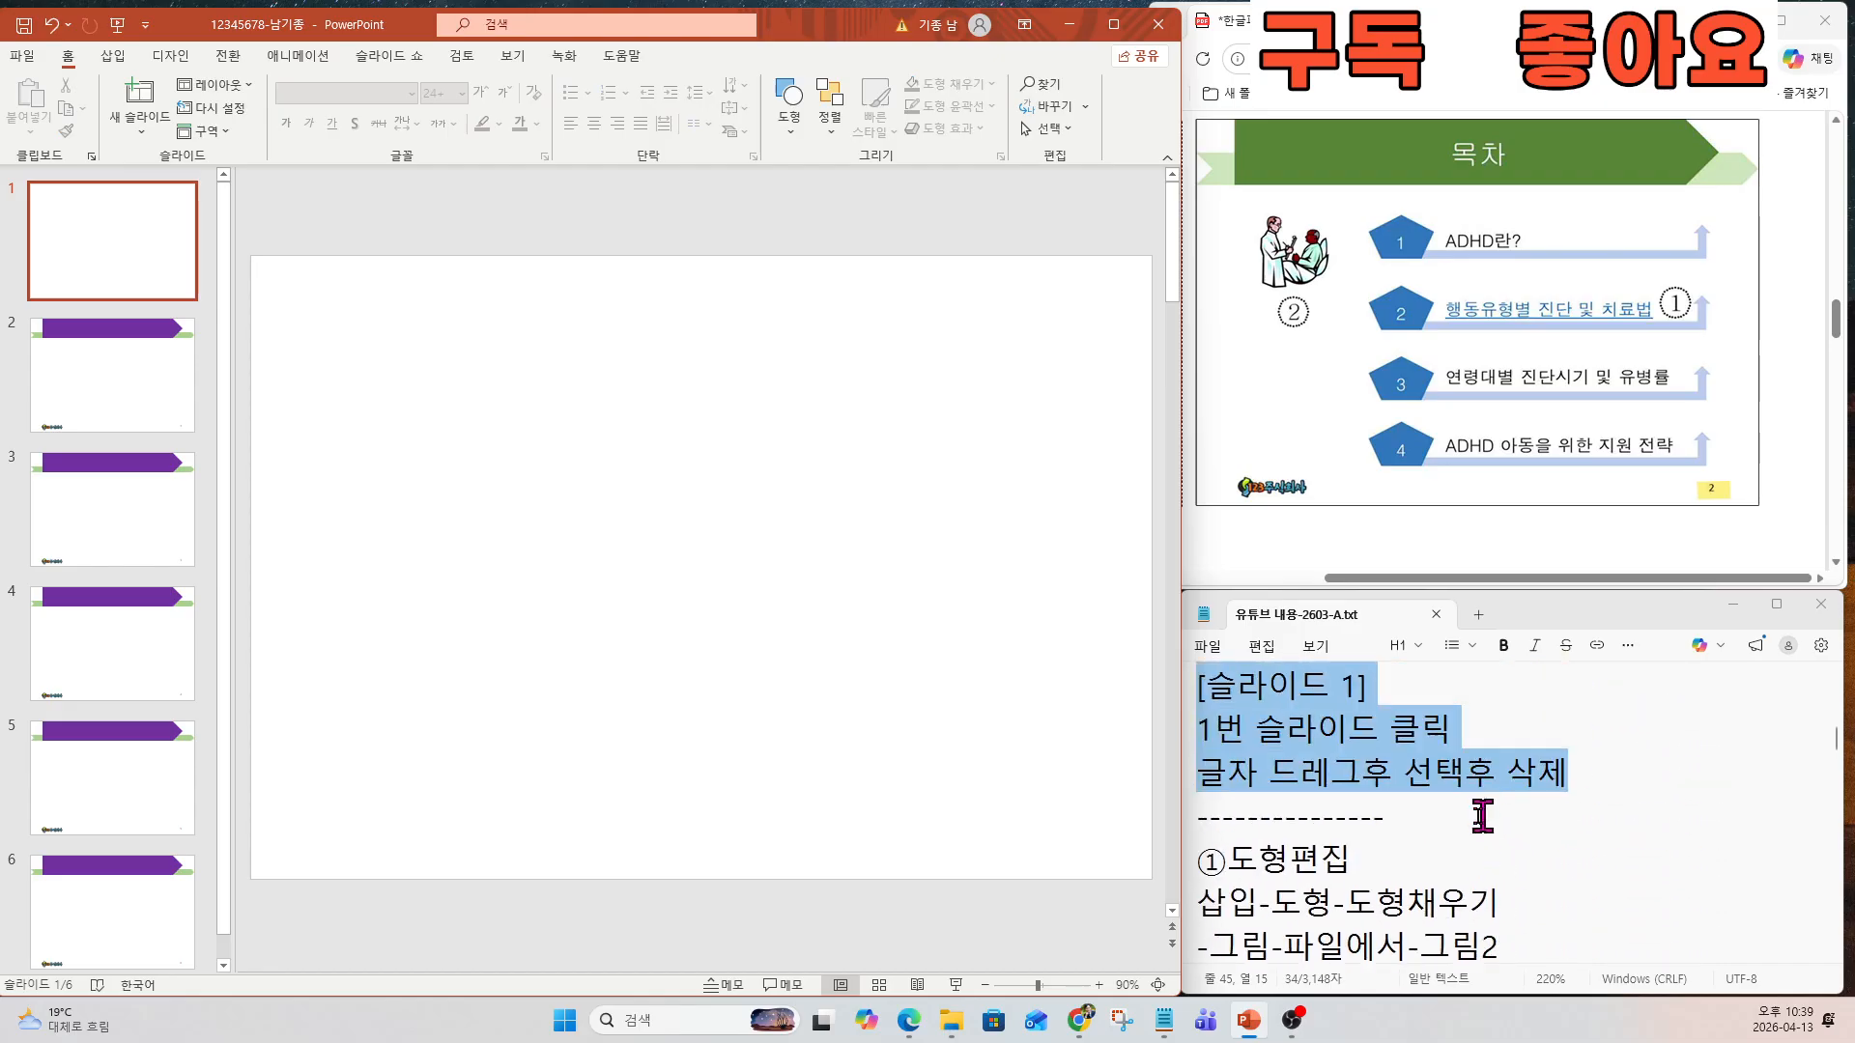
click(1481, 817)
scroll(1478, 339, up, 10)
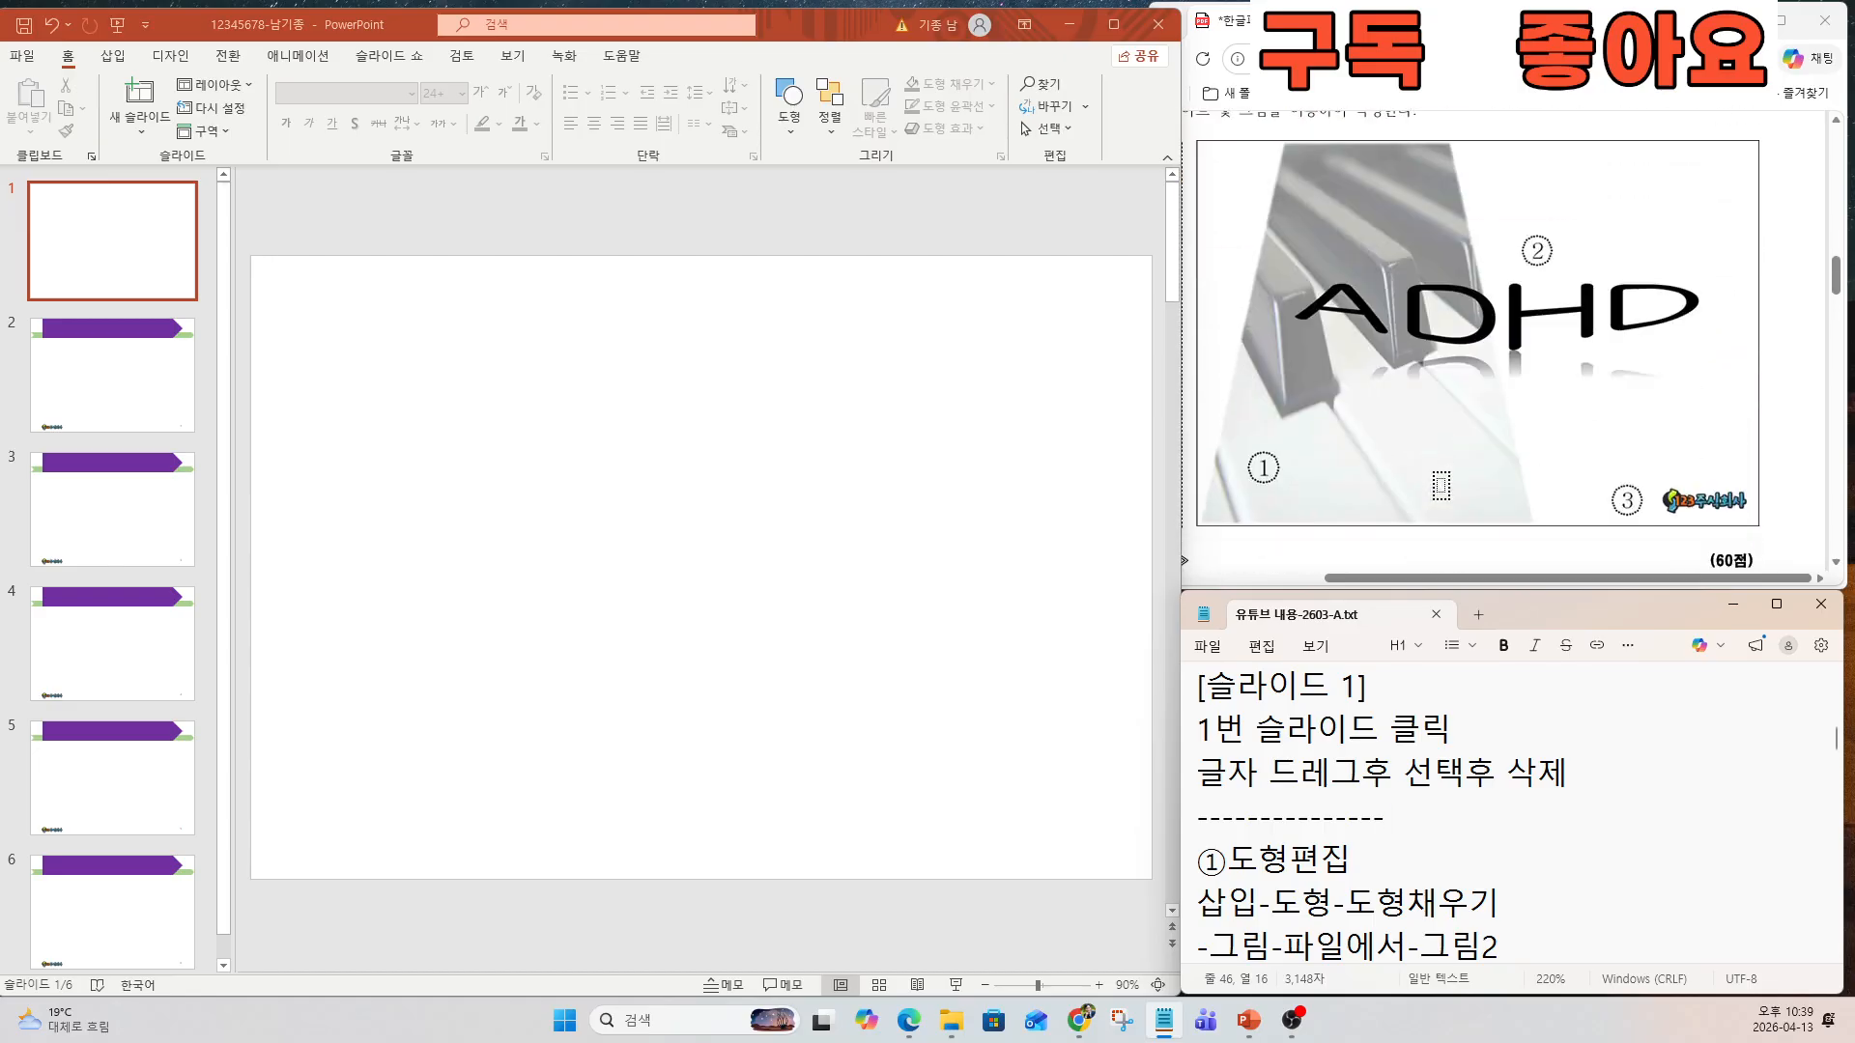
click(1319, 859)
key(Down)
key(Down)
key(Down)
key(Down)
key(Down)
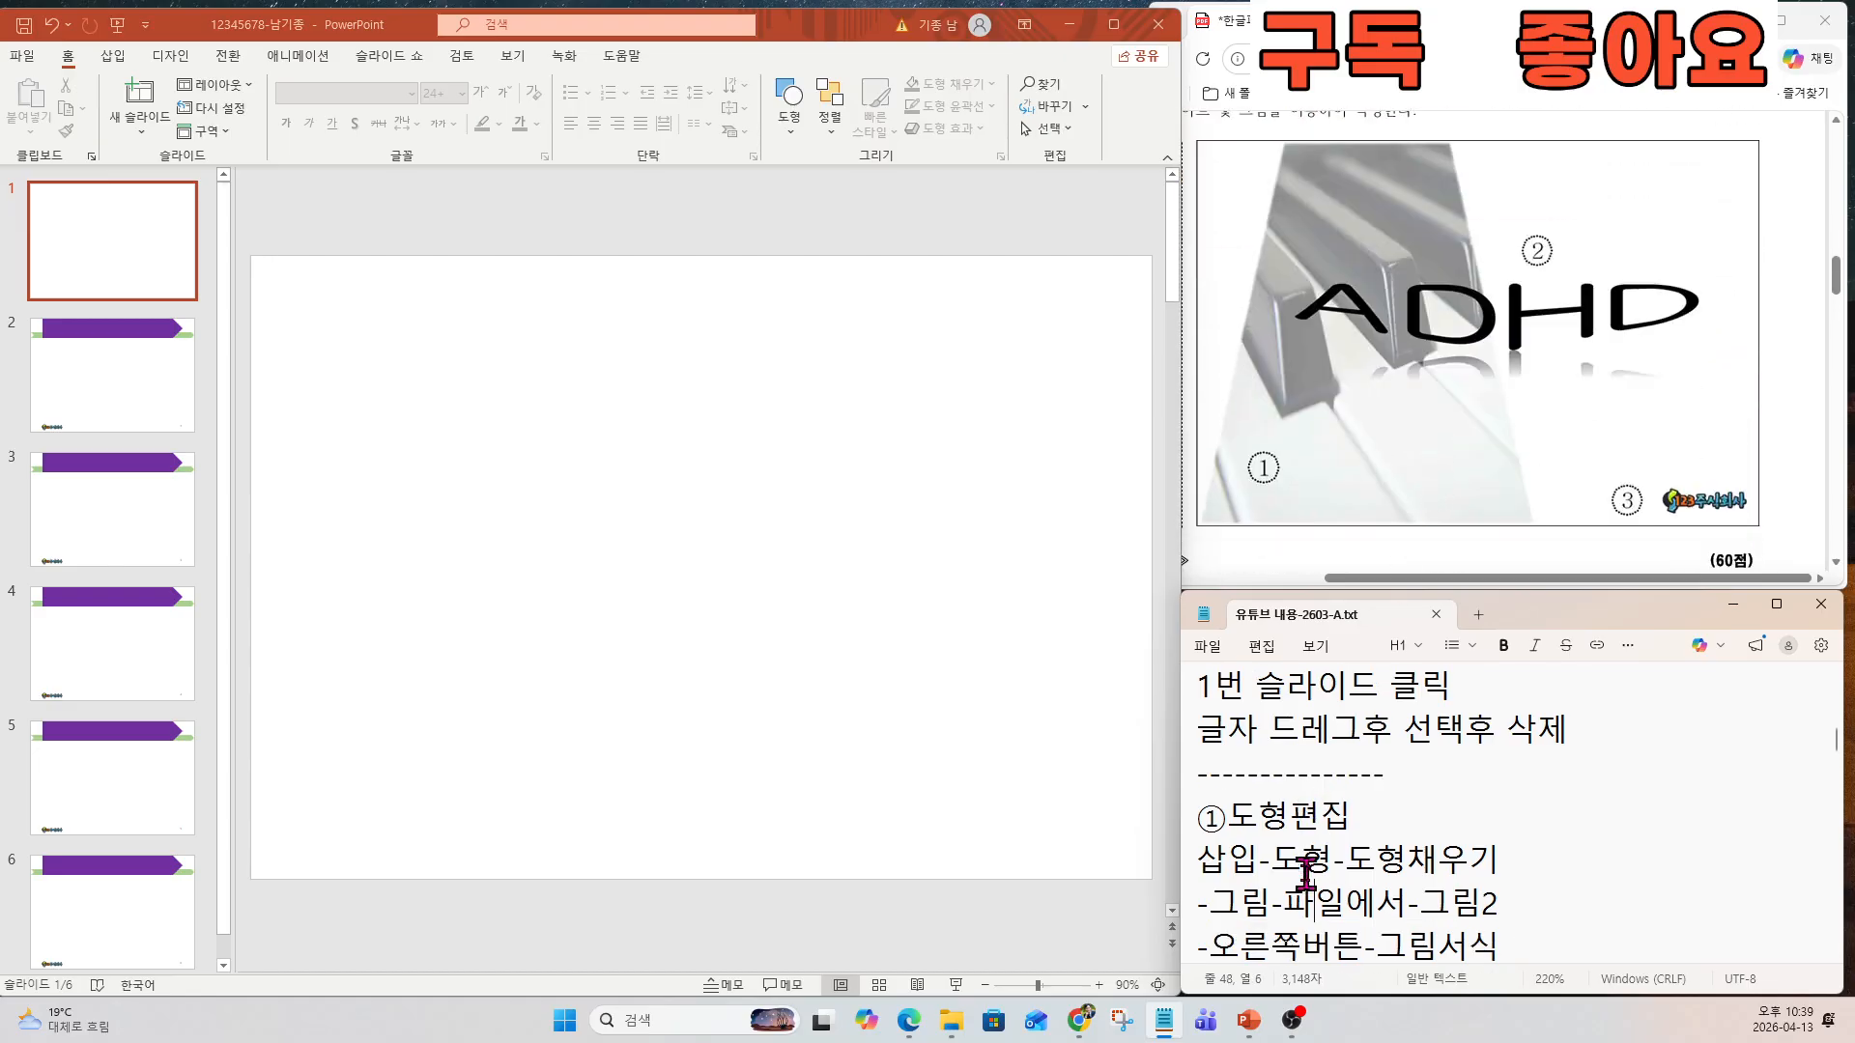
drag(1206, 687, 1643, 860)
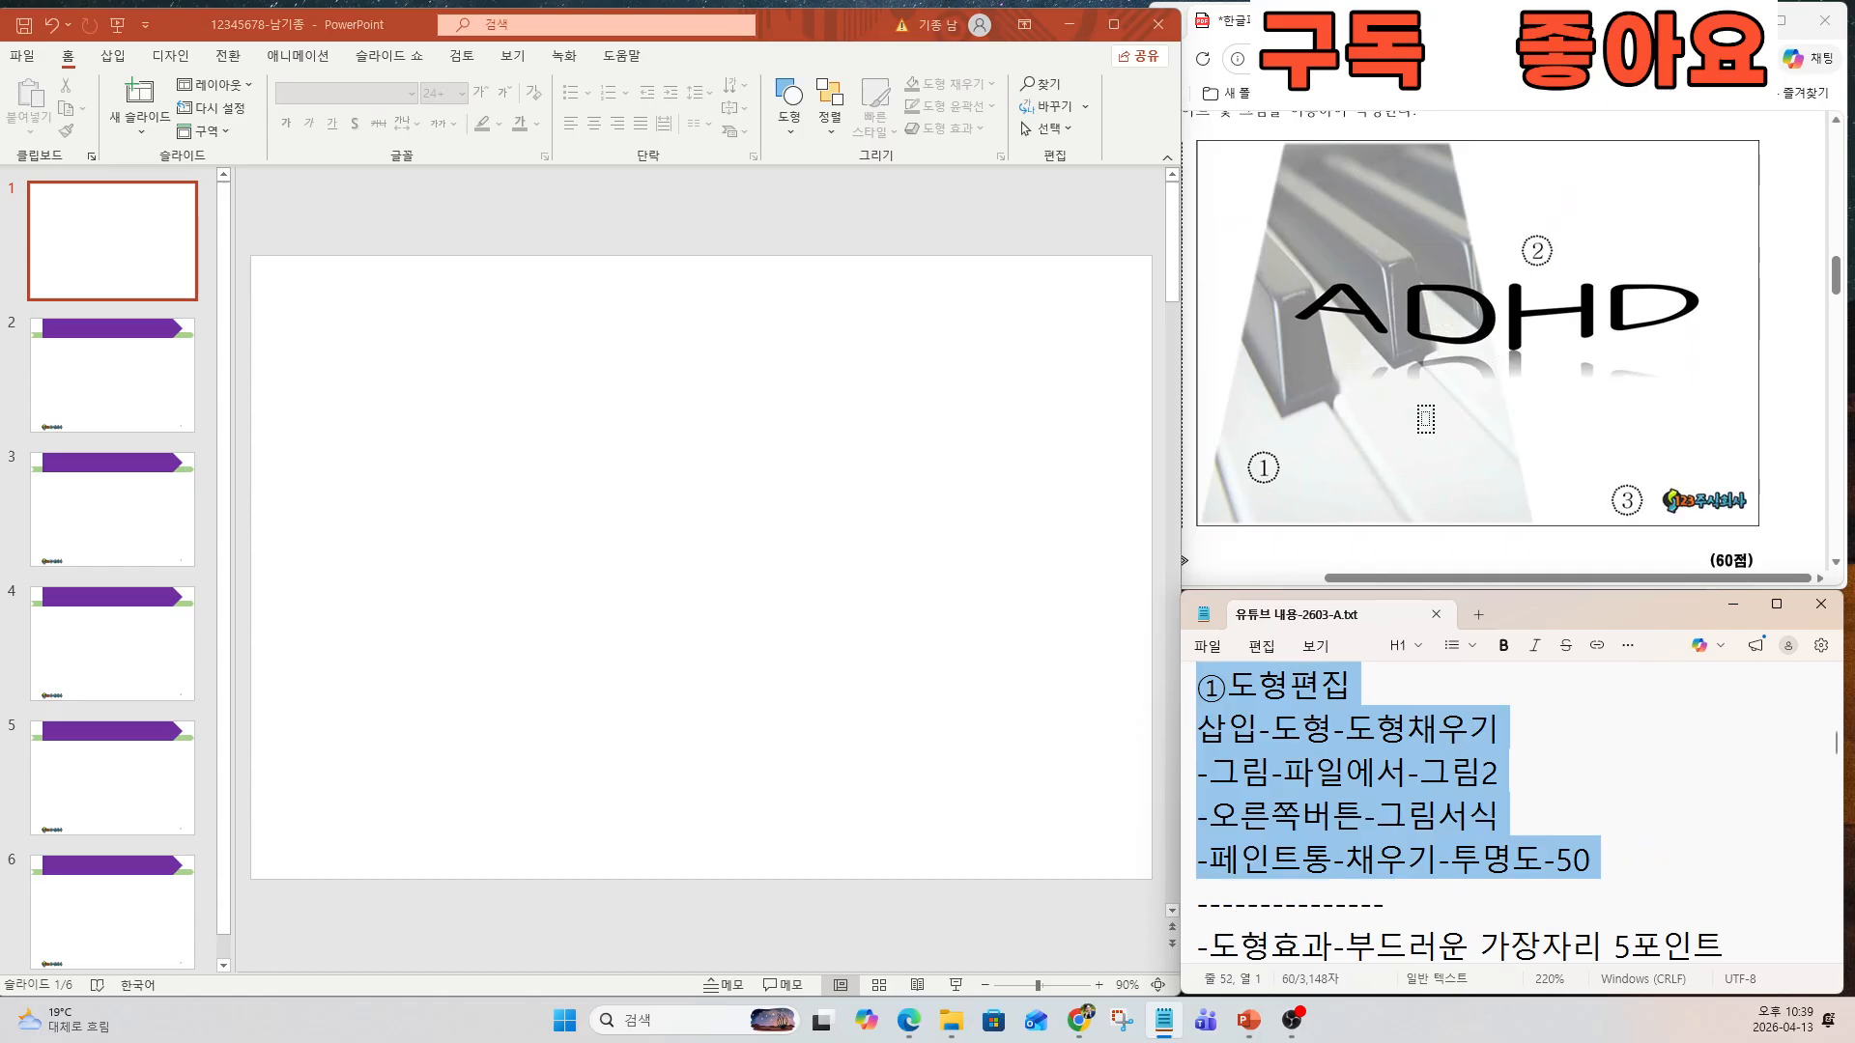
Examine the 세부조건 for the slide 1 cover design in the exam sheet beside the ADHD sample.
scroll(1425, 419, up, 1)
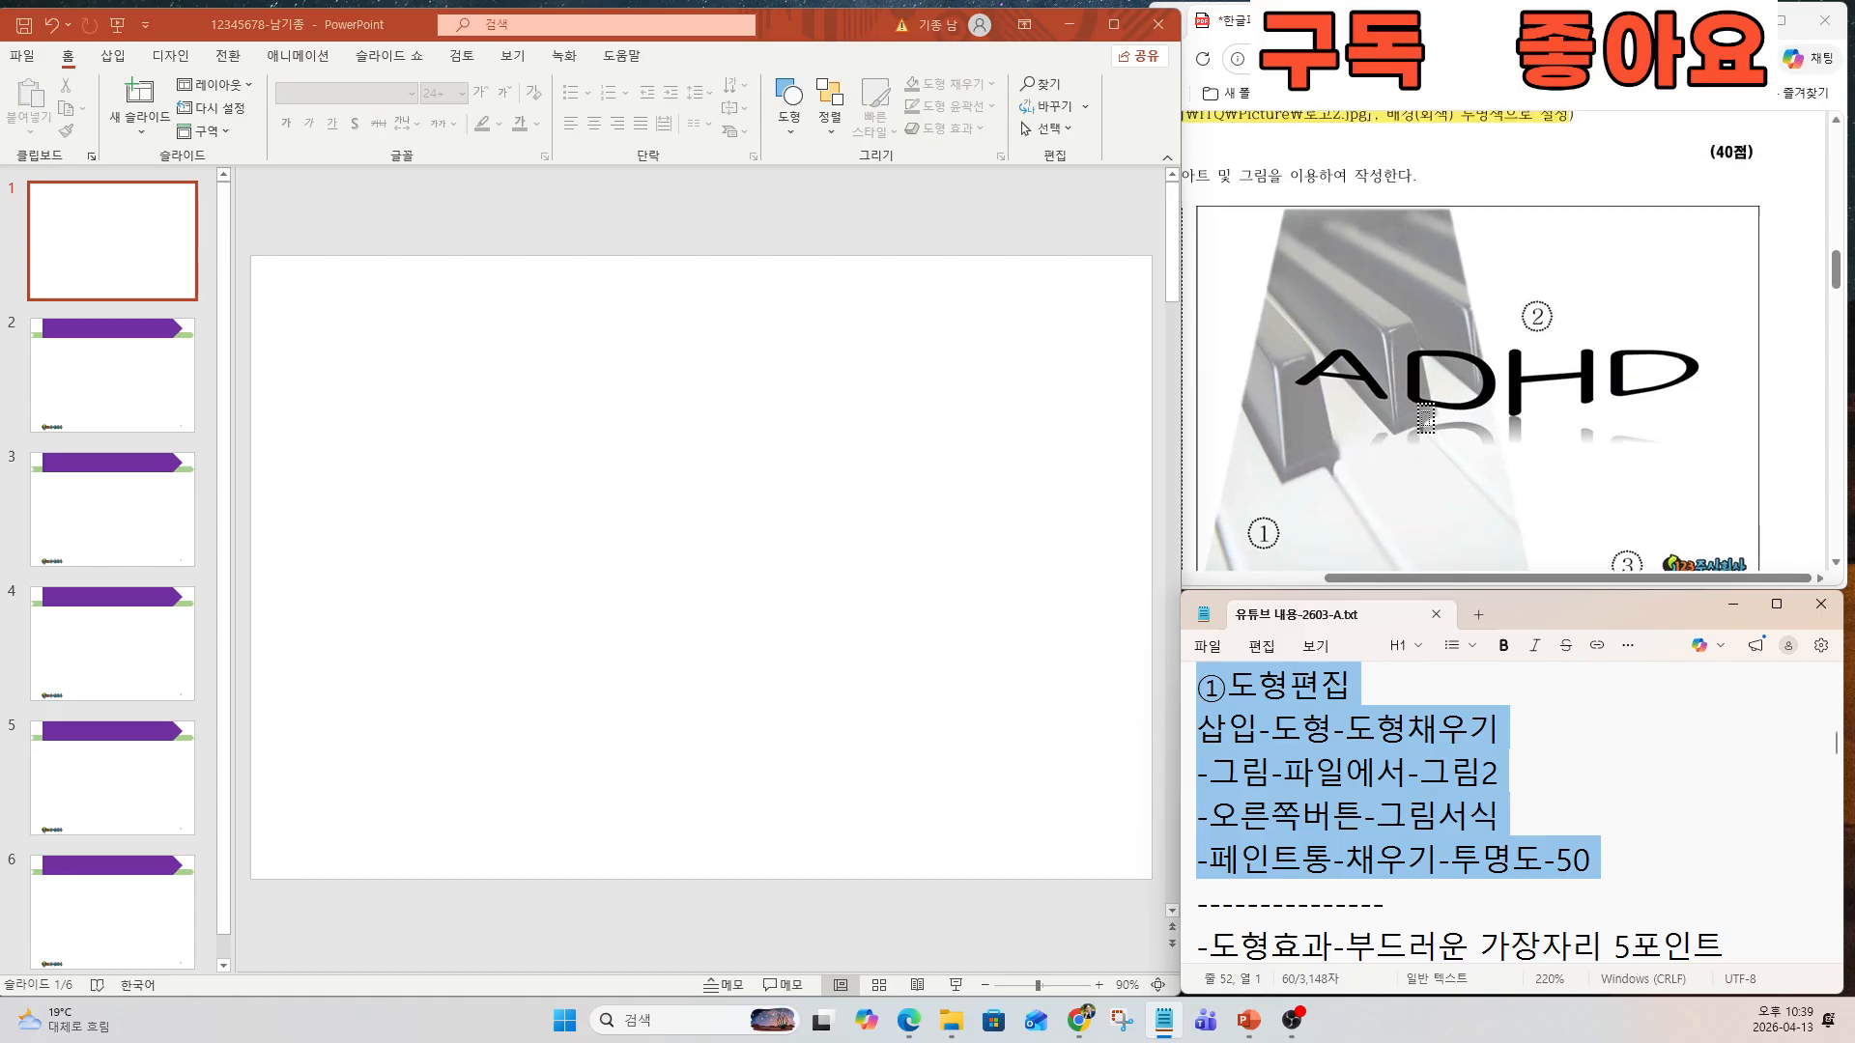
scroll(1425, 419, up, 1)
scroll(1430, 464, down, 2)
drag(1448, 577, 1349, 580)
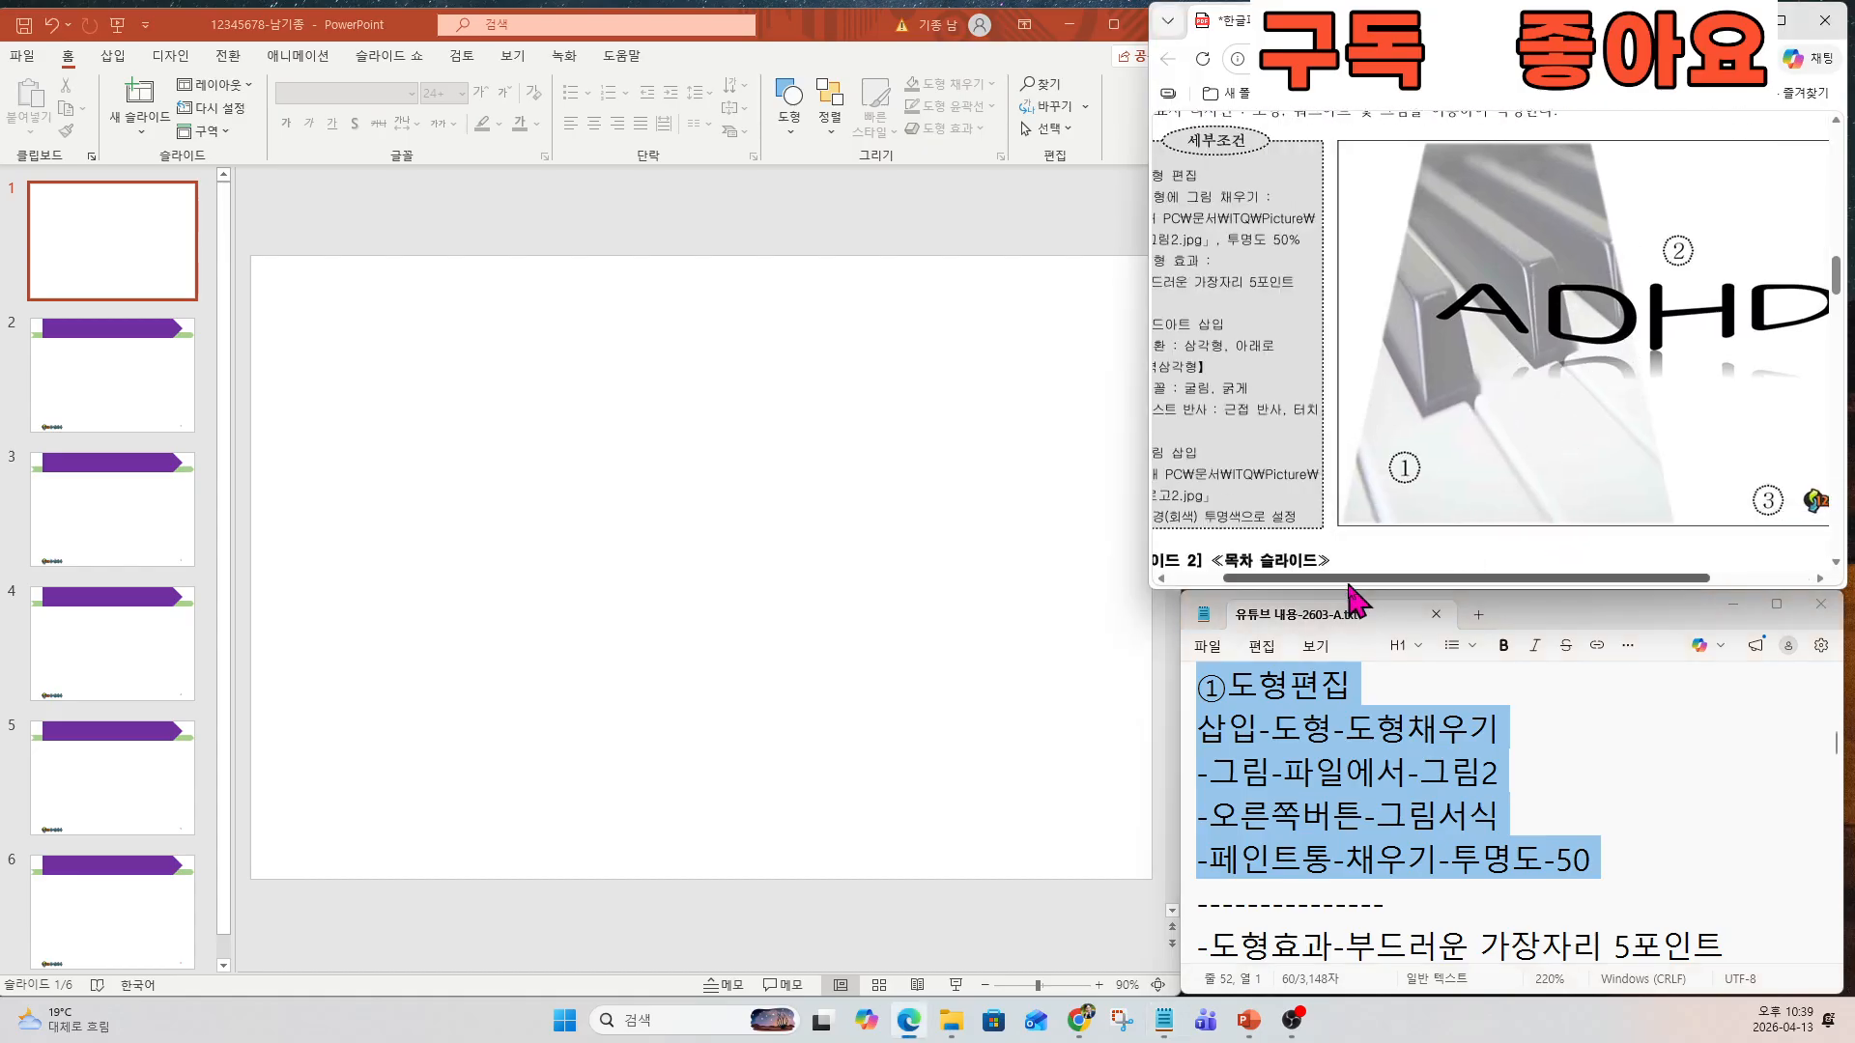
scroll(1383, 519, down, 2)
scroll(1387, 504, up, 1)
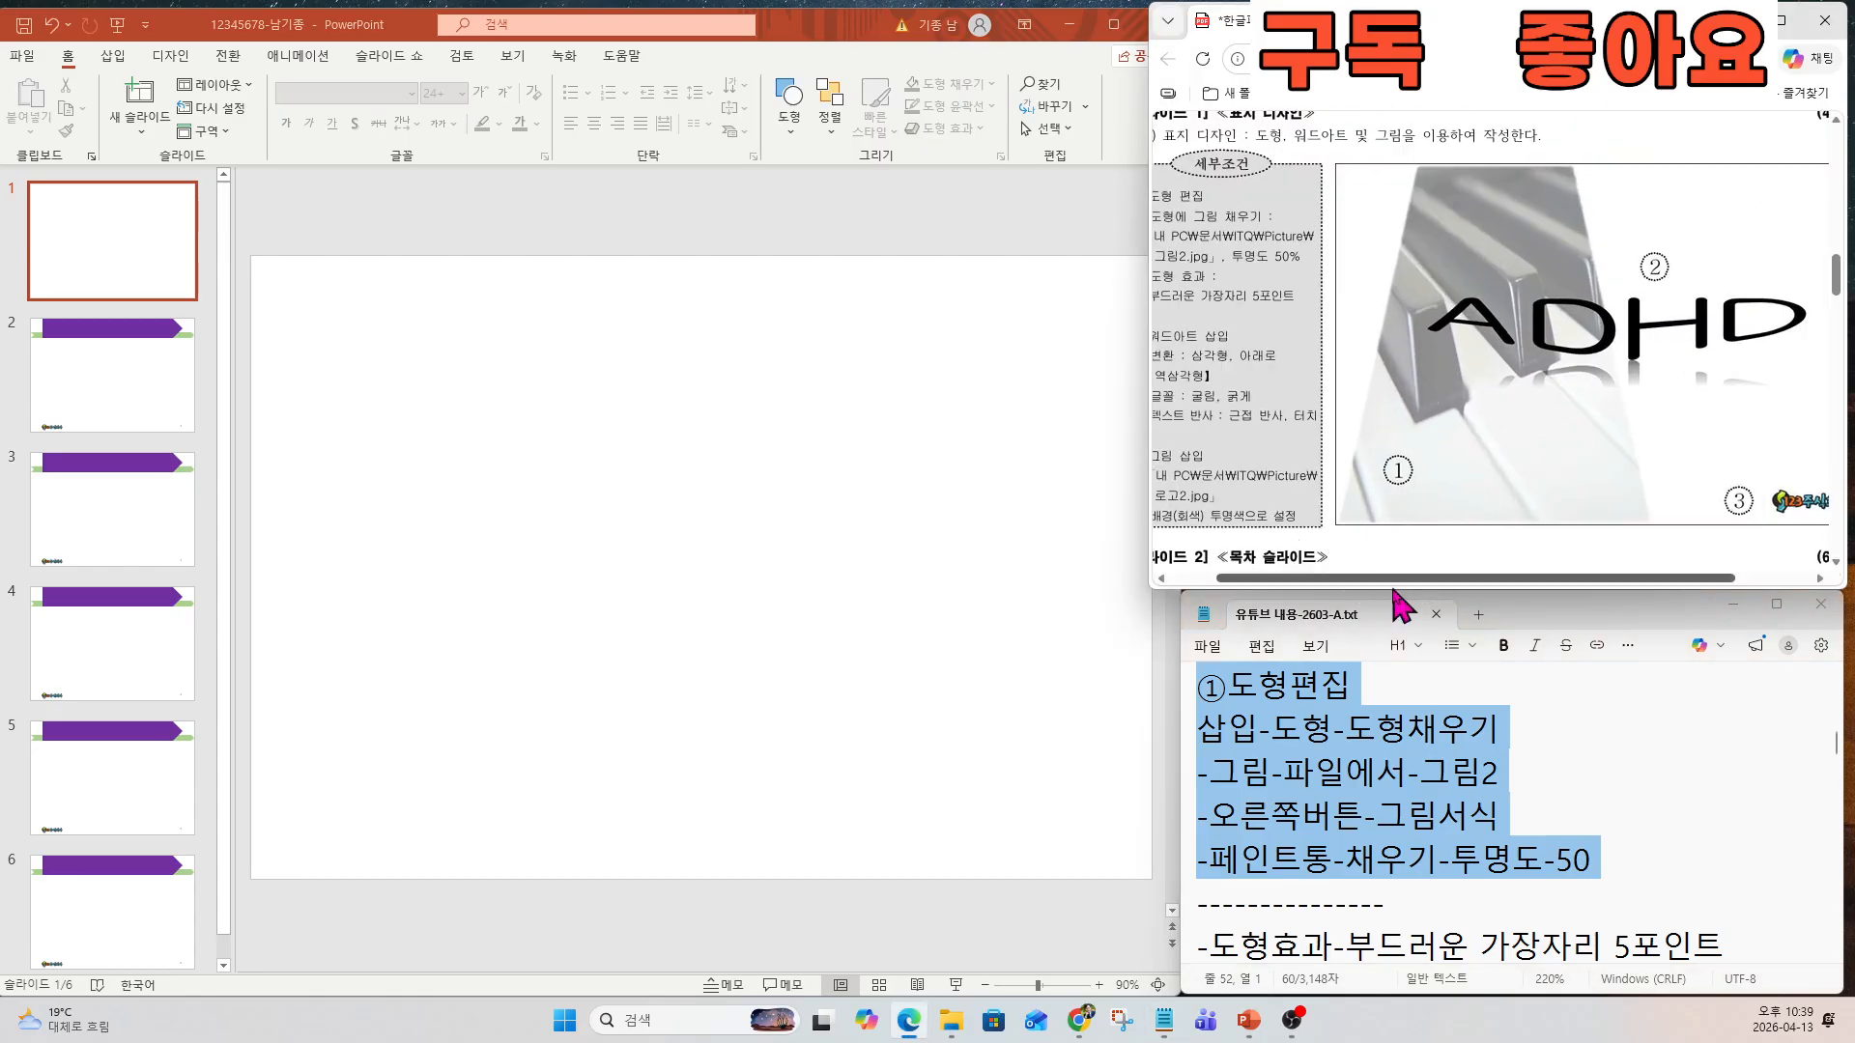
Highlight the ① 도형 편집, 도형에 그림 채우기 and 그림2.jpg conditions for slide 1 in the exam sheet.
scroll(1326, 498, up, 2)
scroll(1325, 498, left, 1)
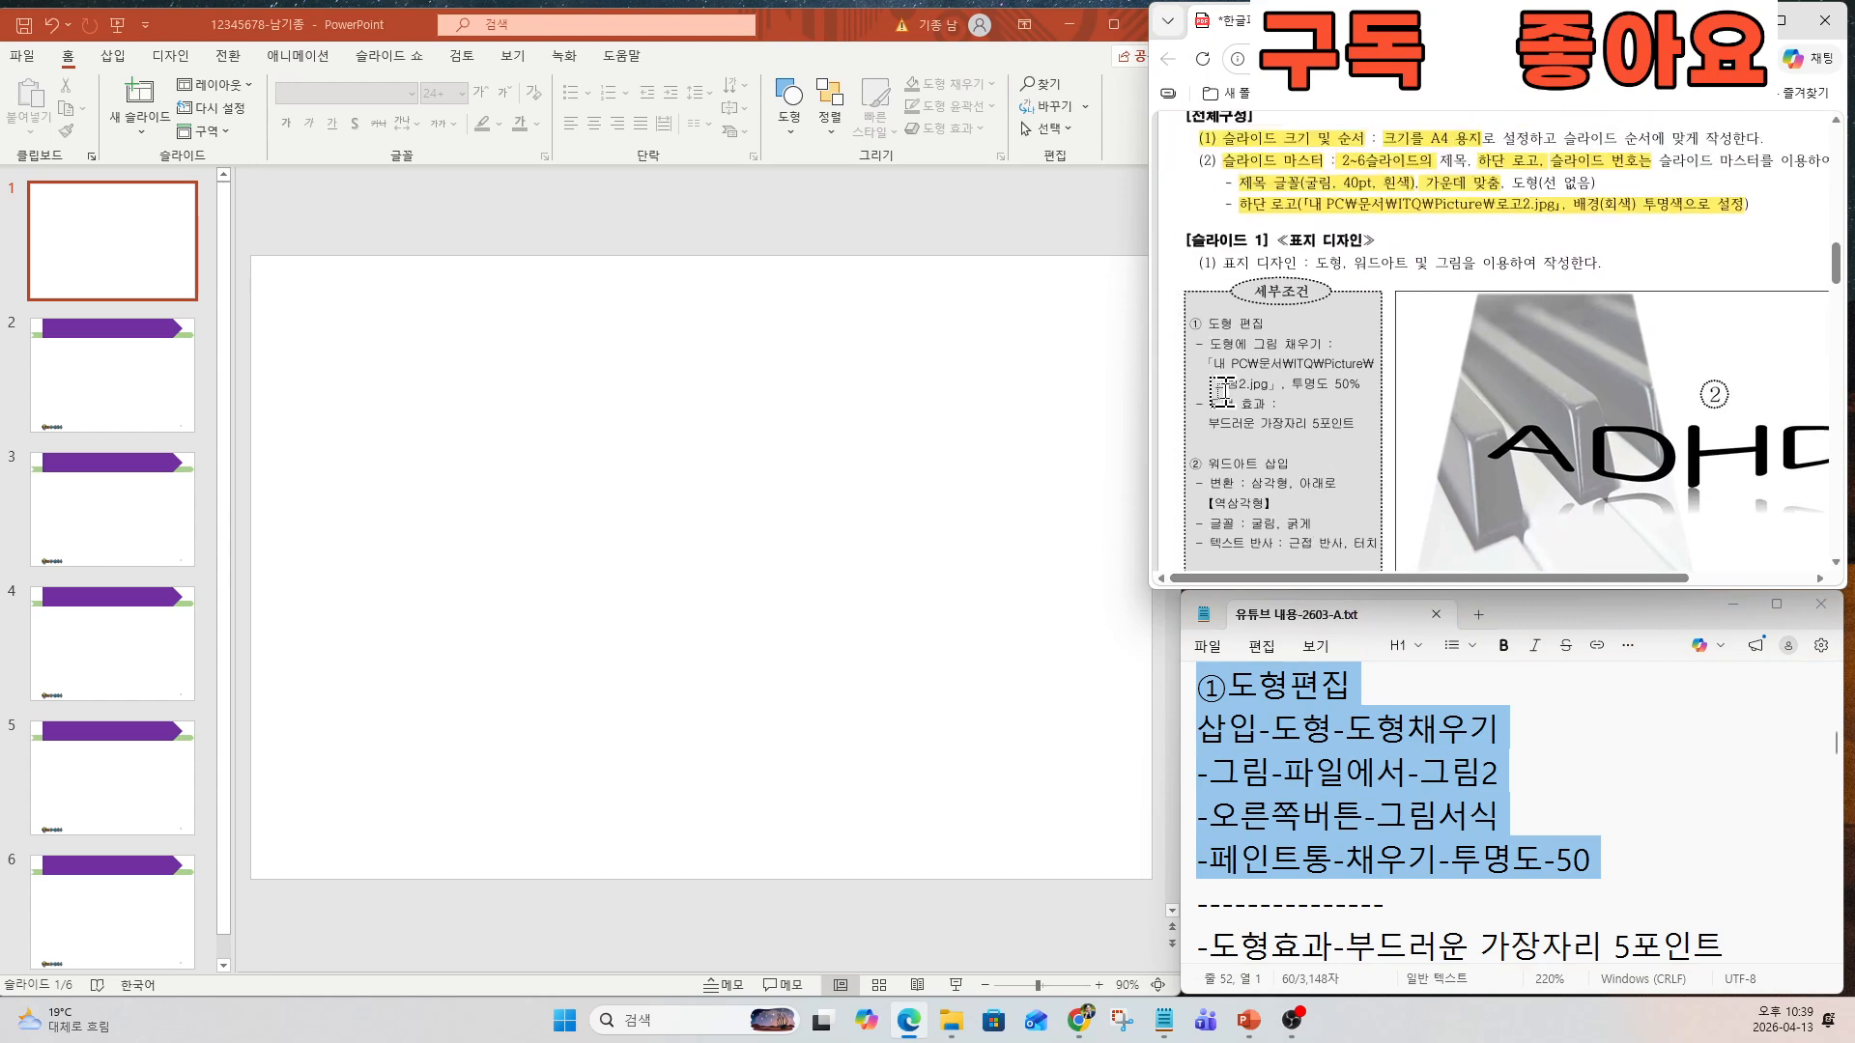
mouse_move(1190, 324)
mouse_down()
mouse_move(1267, 323)
mouse_move(1222, 365)
mouse_move(1248, 343)
mouse_move(1357, 343)
mouse_move(1211, 363)
mouse_move(1276, 383)
mouse_up()
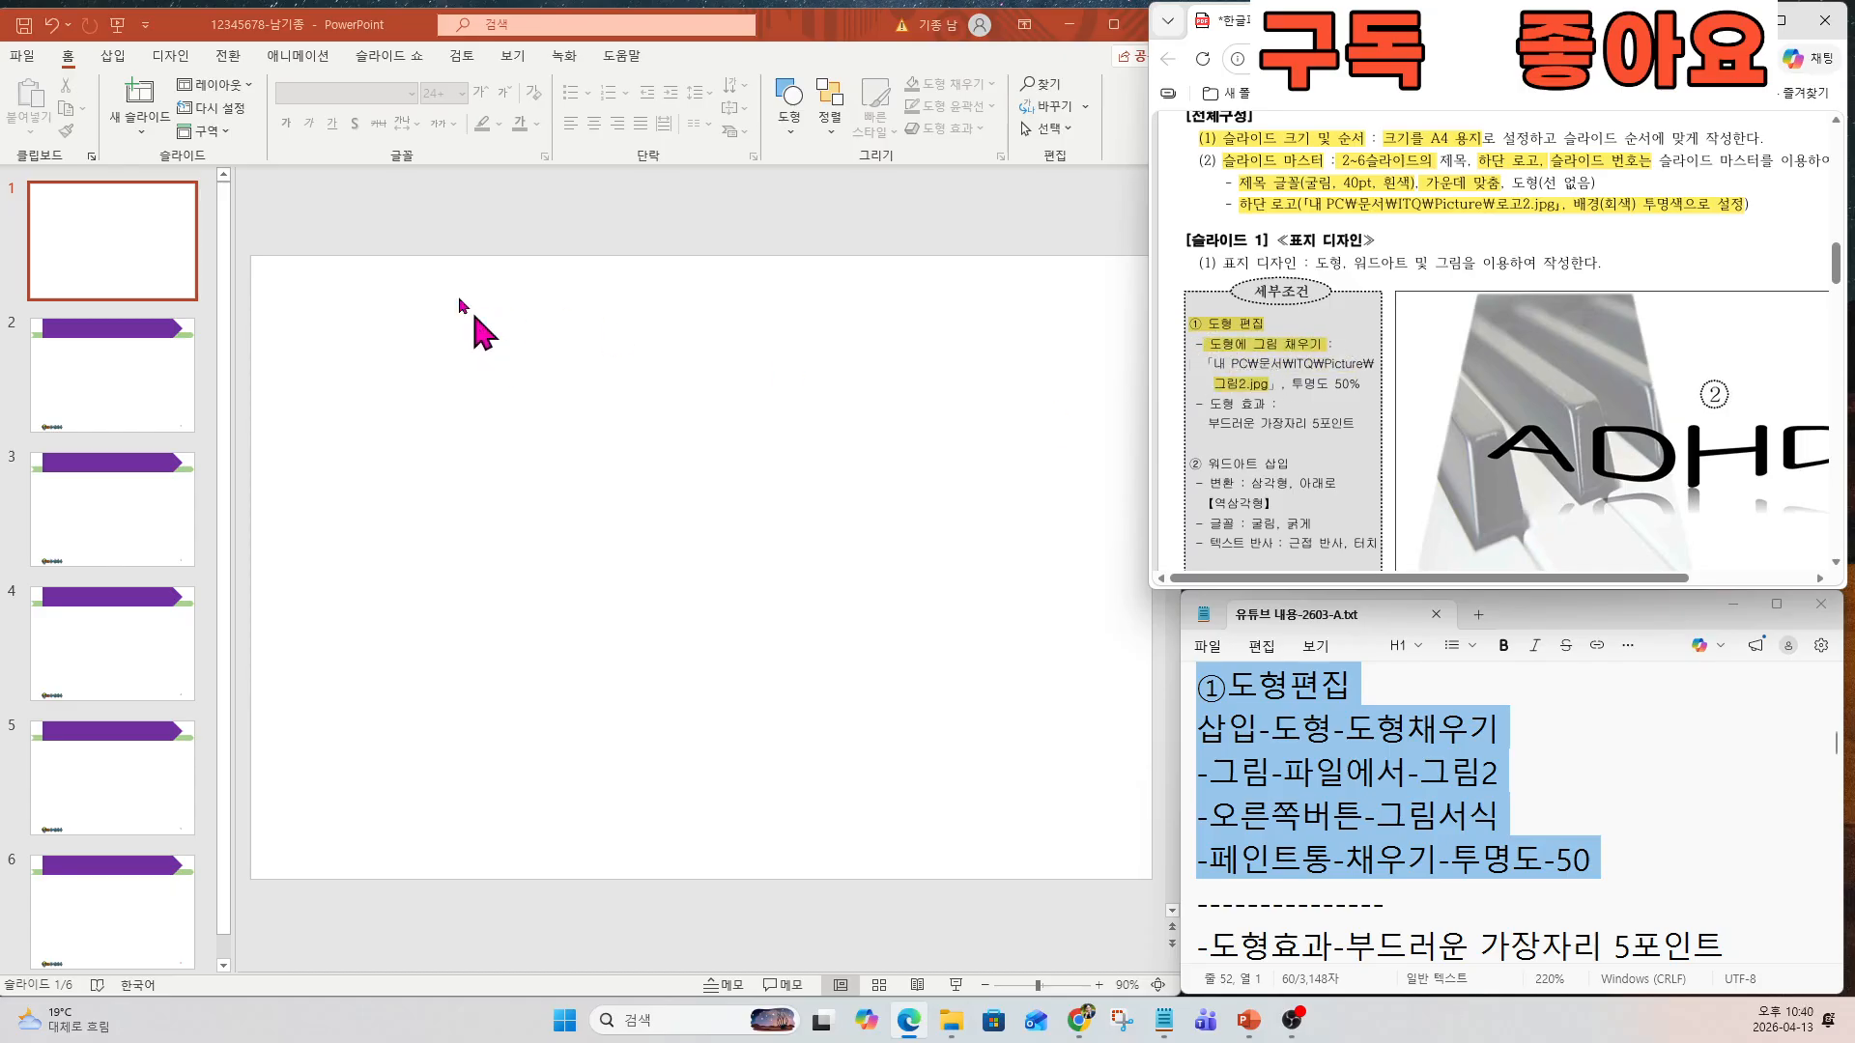
Draw a trapezoid about 19.05 cm high and 14.8 cm wide from slide 1's upper-left corner down to its lower edge.
click(114, 58)
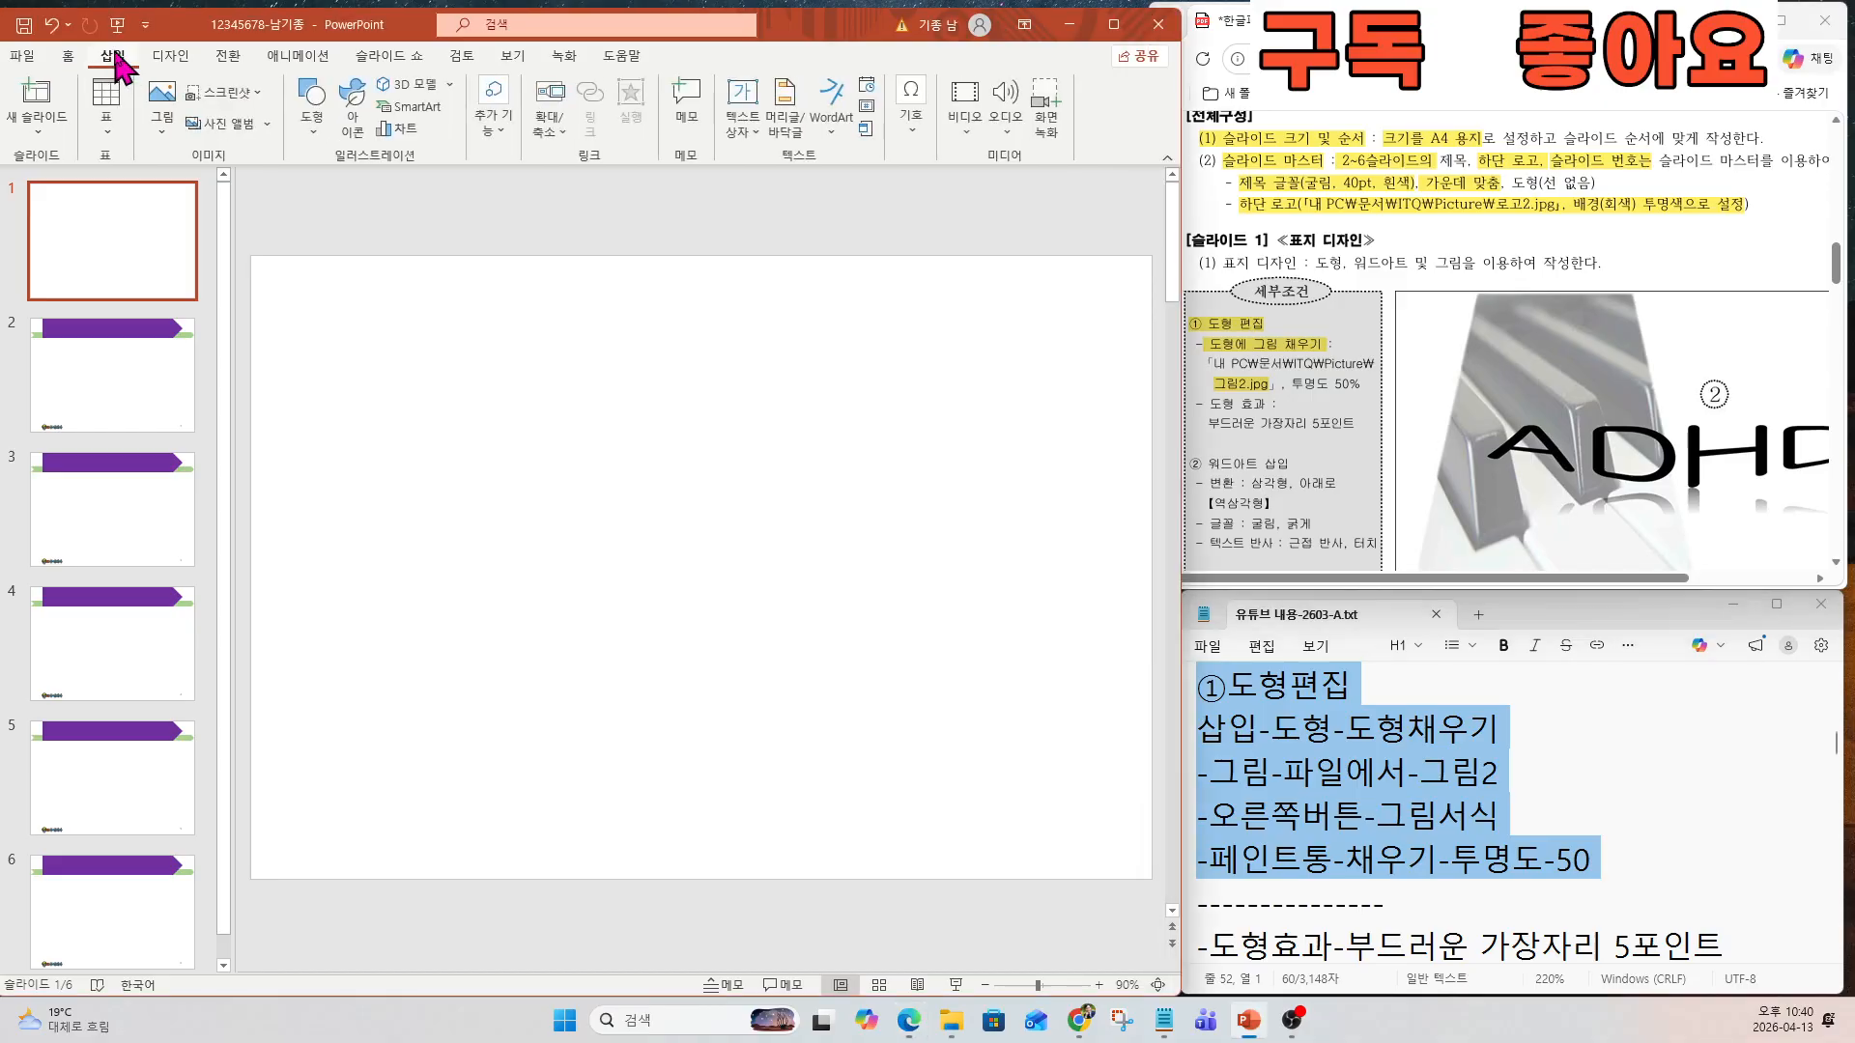
click(315, 118)
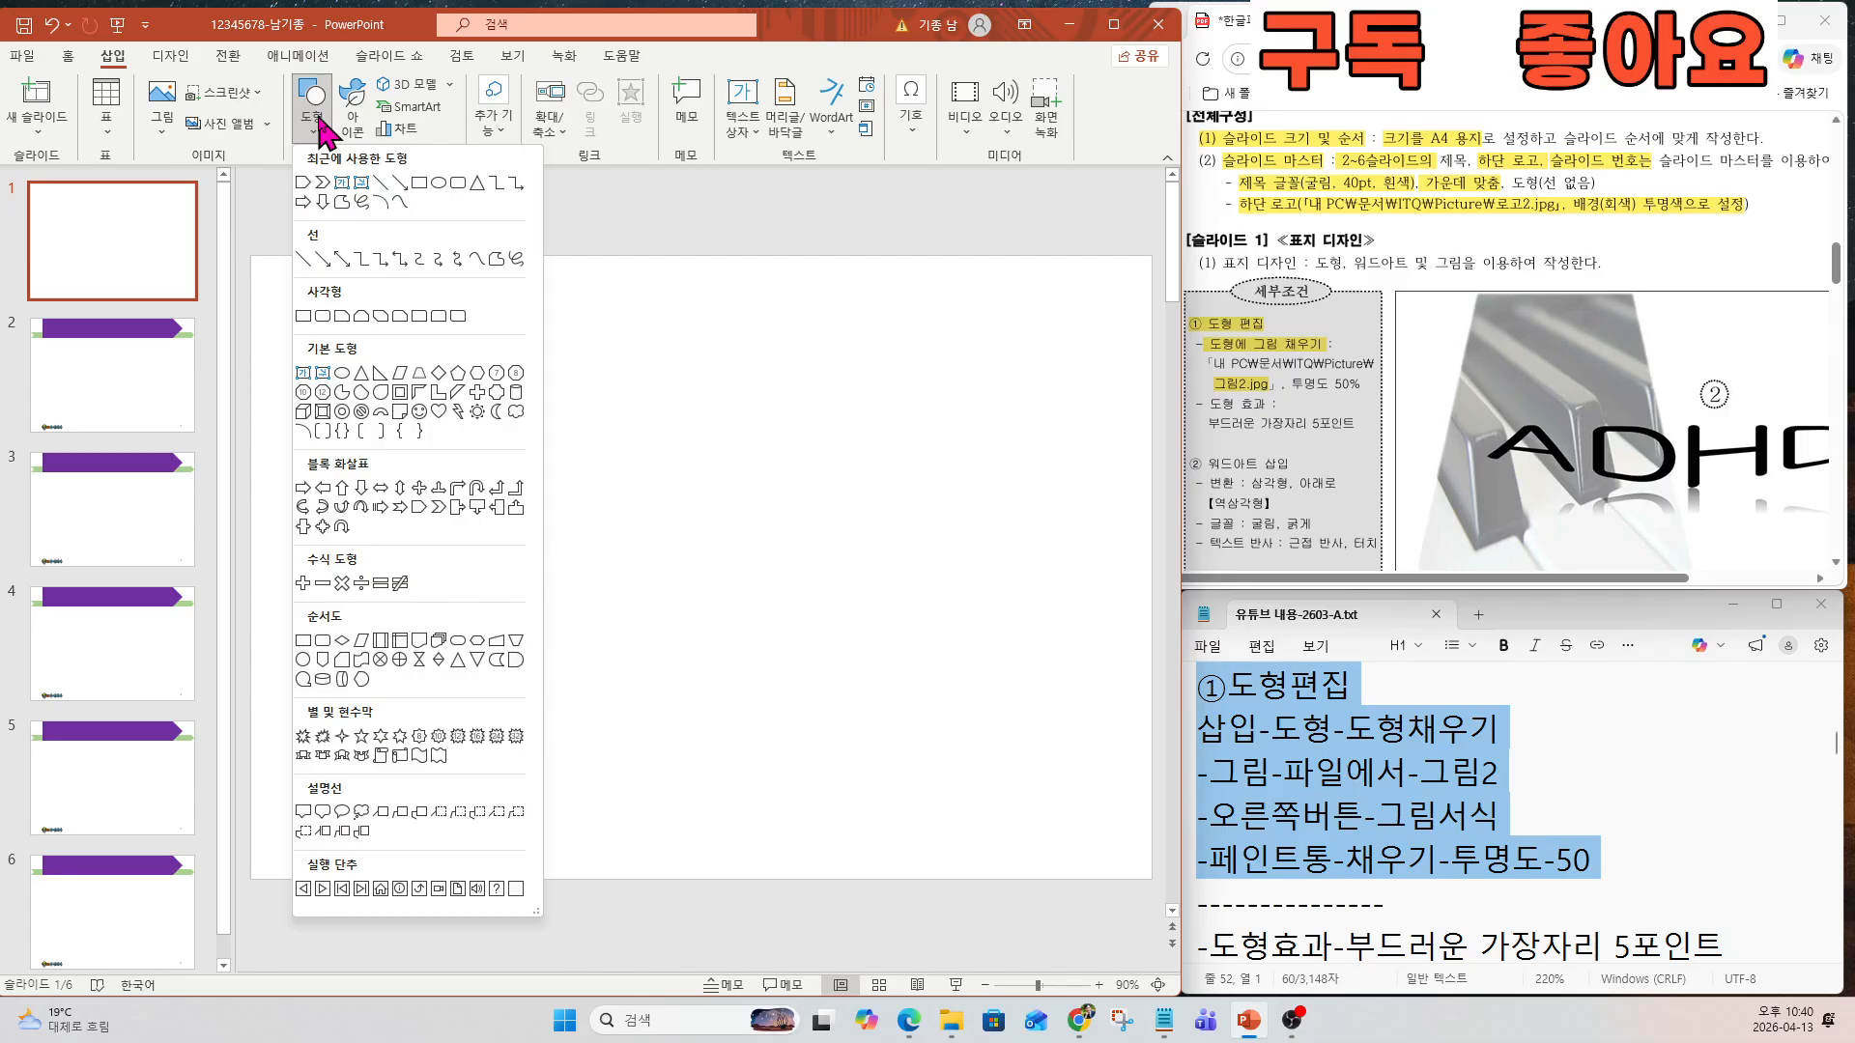
click(420, 374)
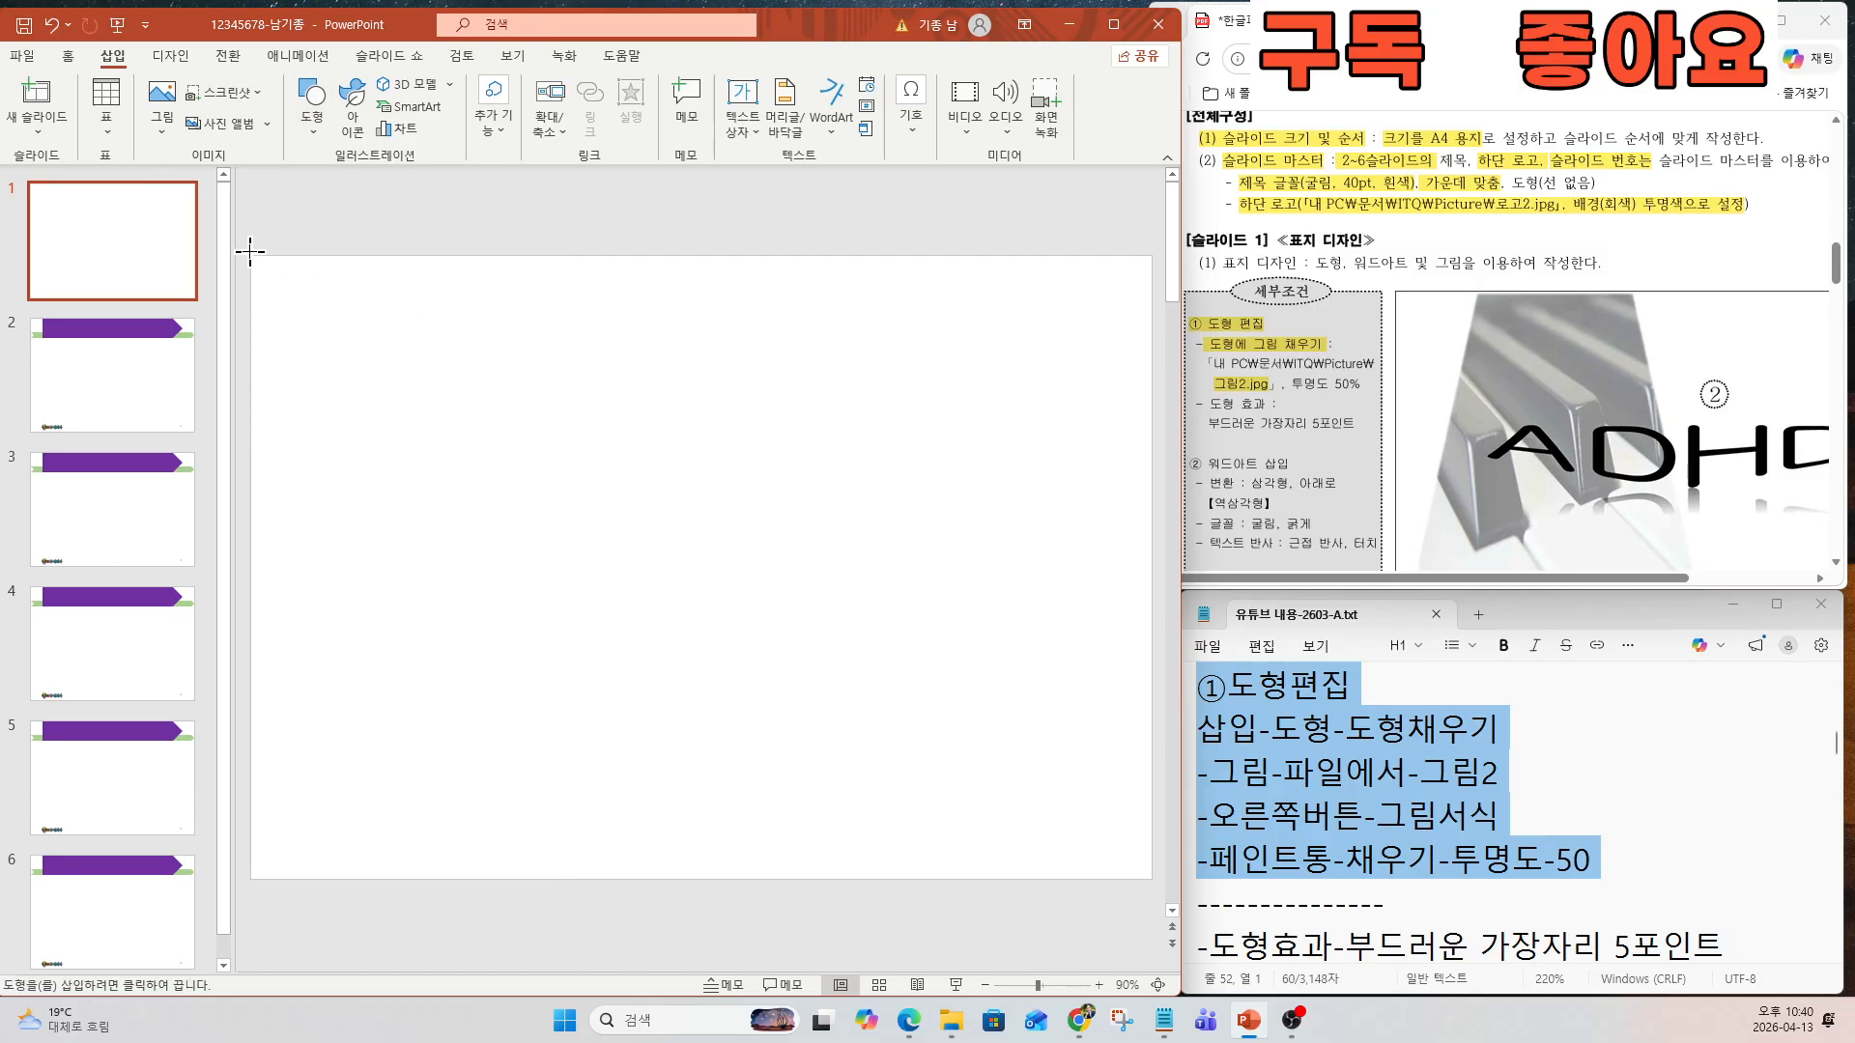
drag(251, 253, 738, 879)
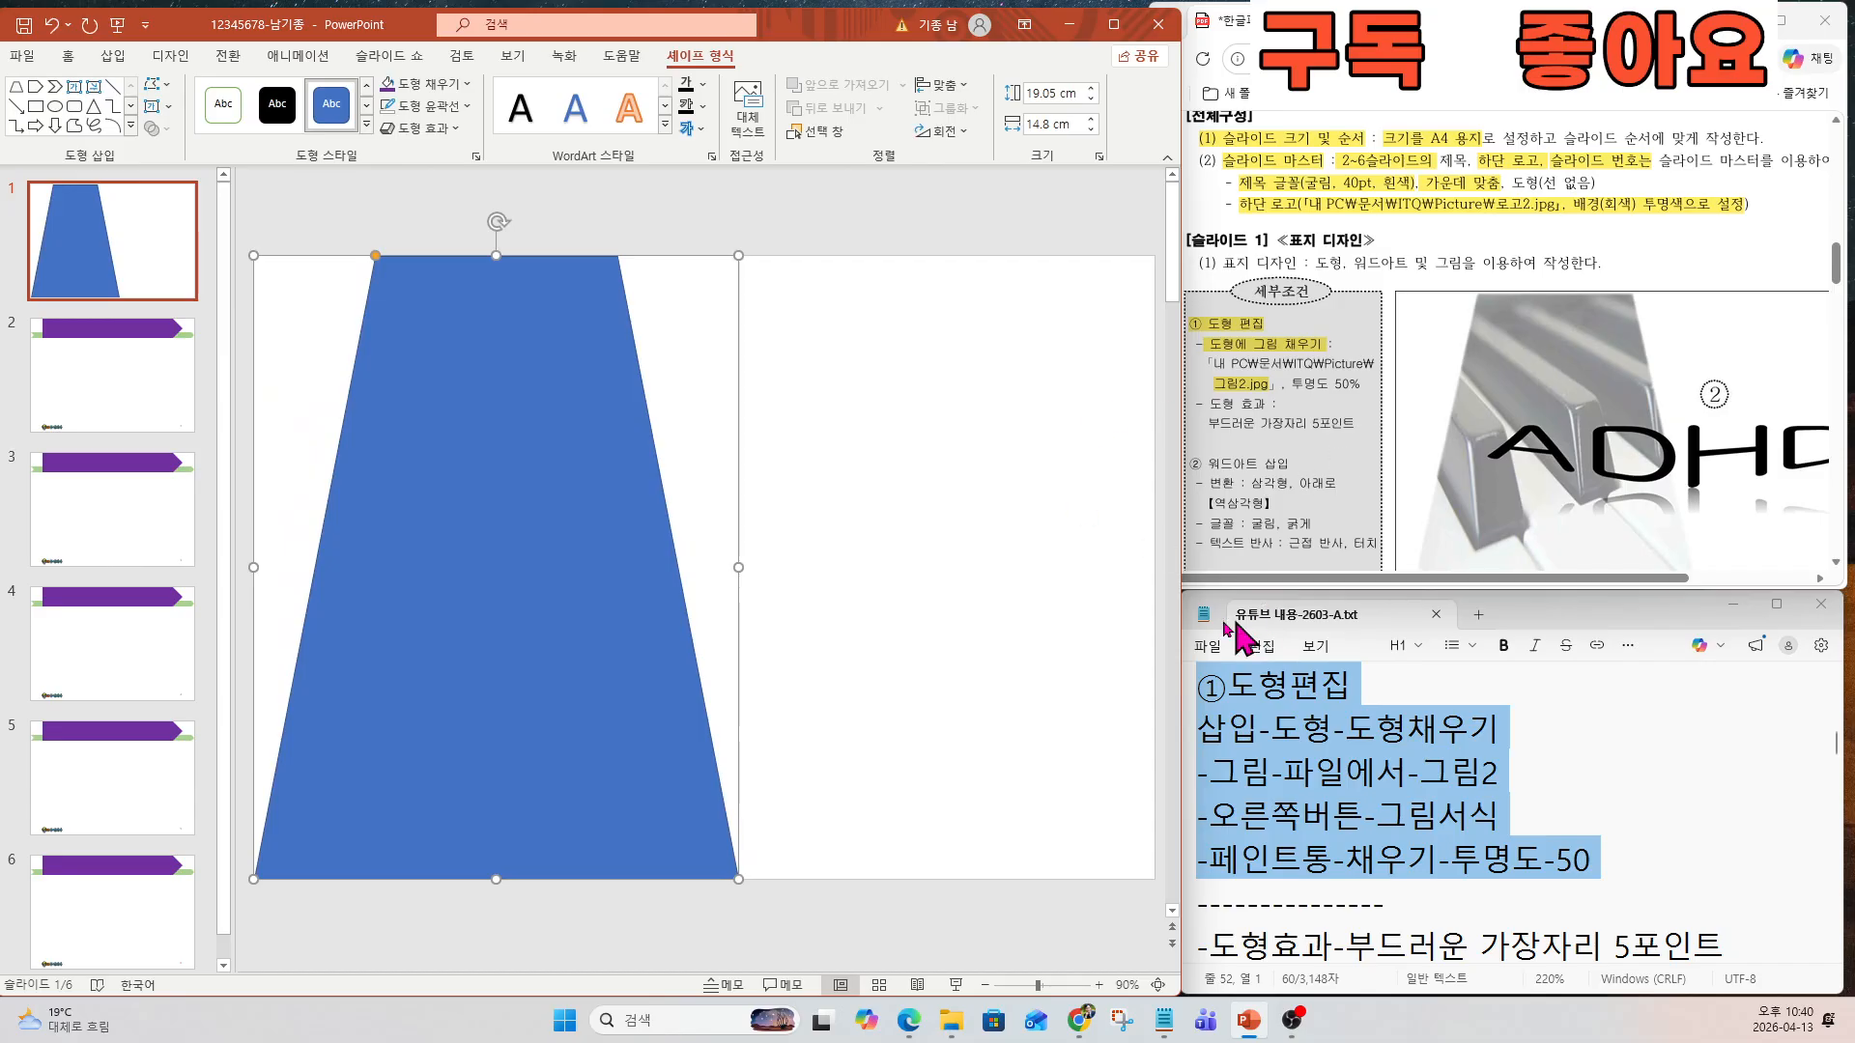
Fill the trapezoid with the picture 그림2 from the ITQ picture folder.
click(454, 84)
click(437, 381)
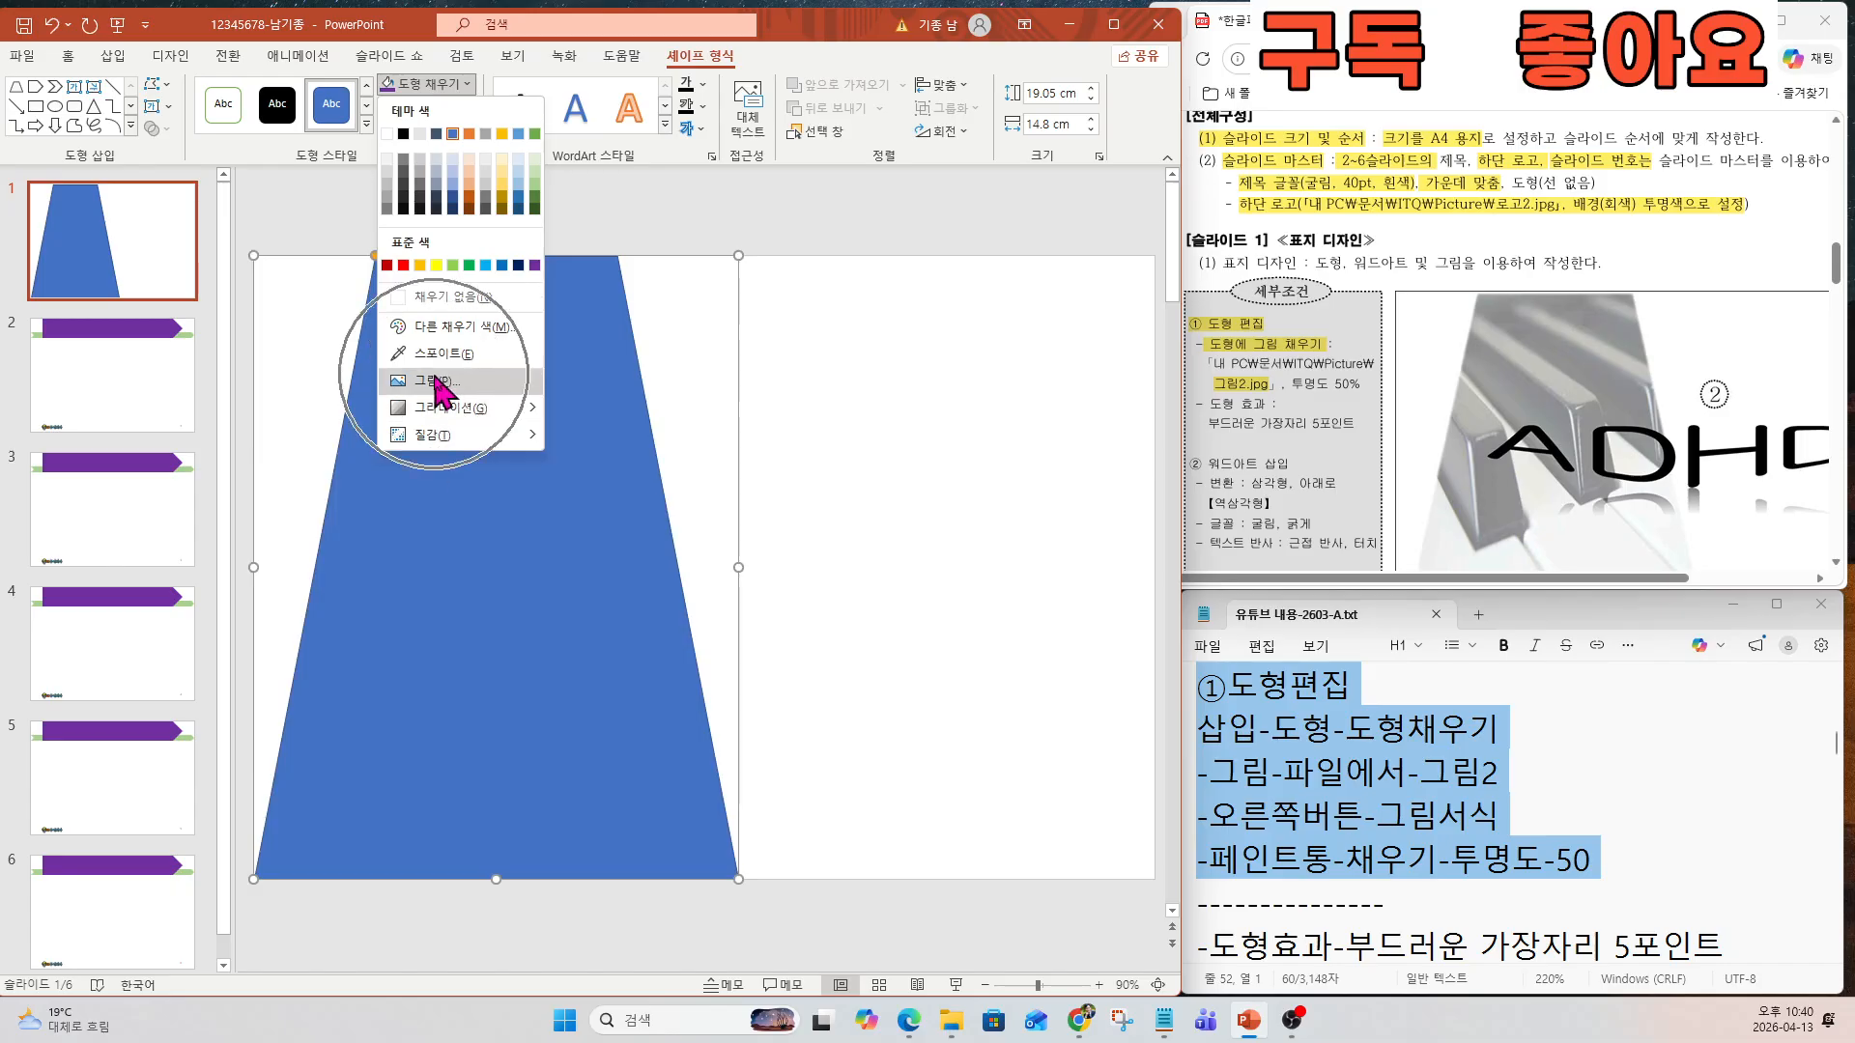
click(391, 462)
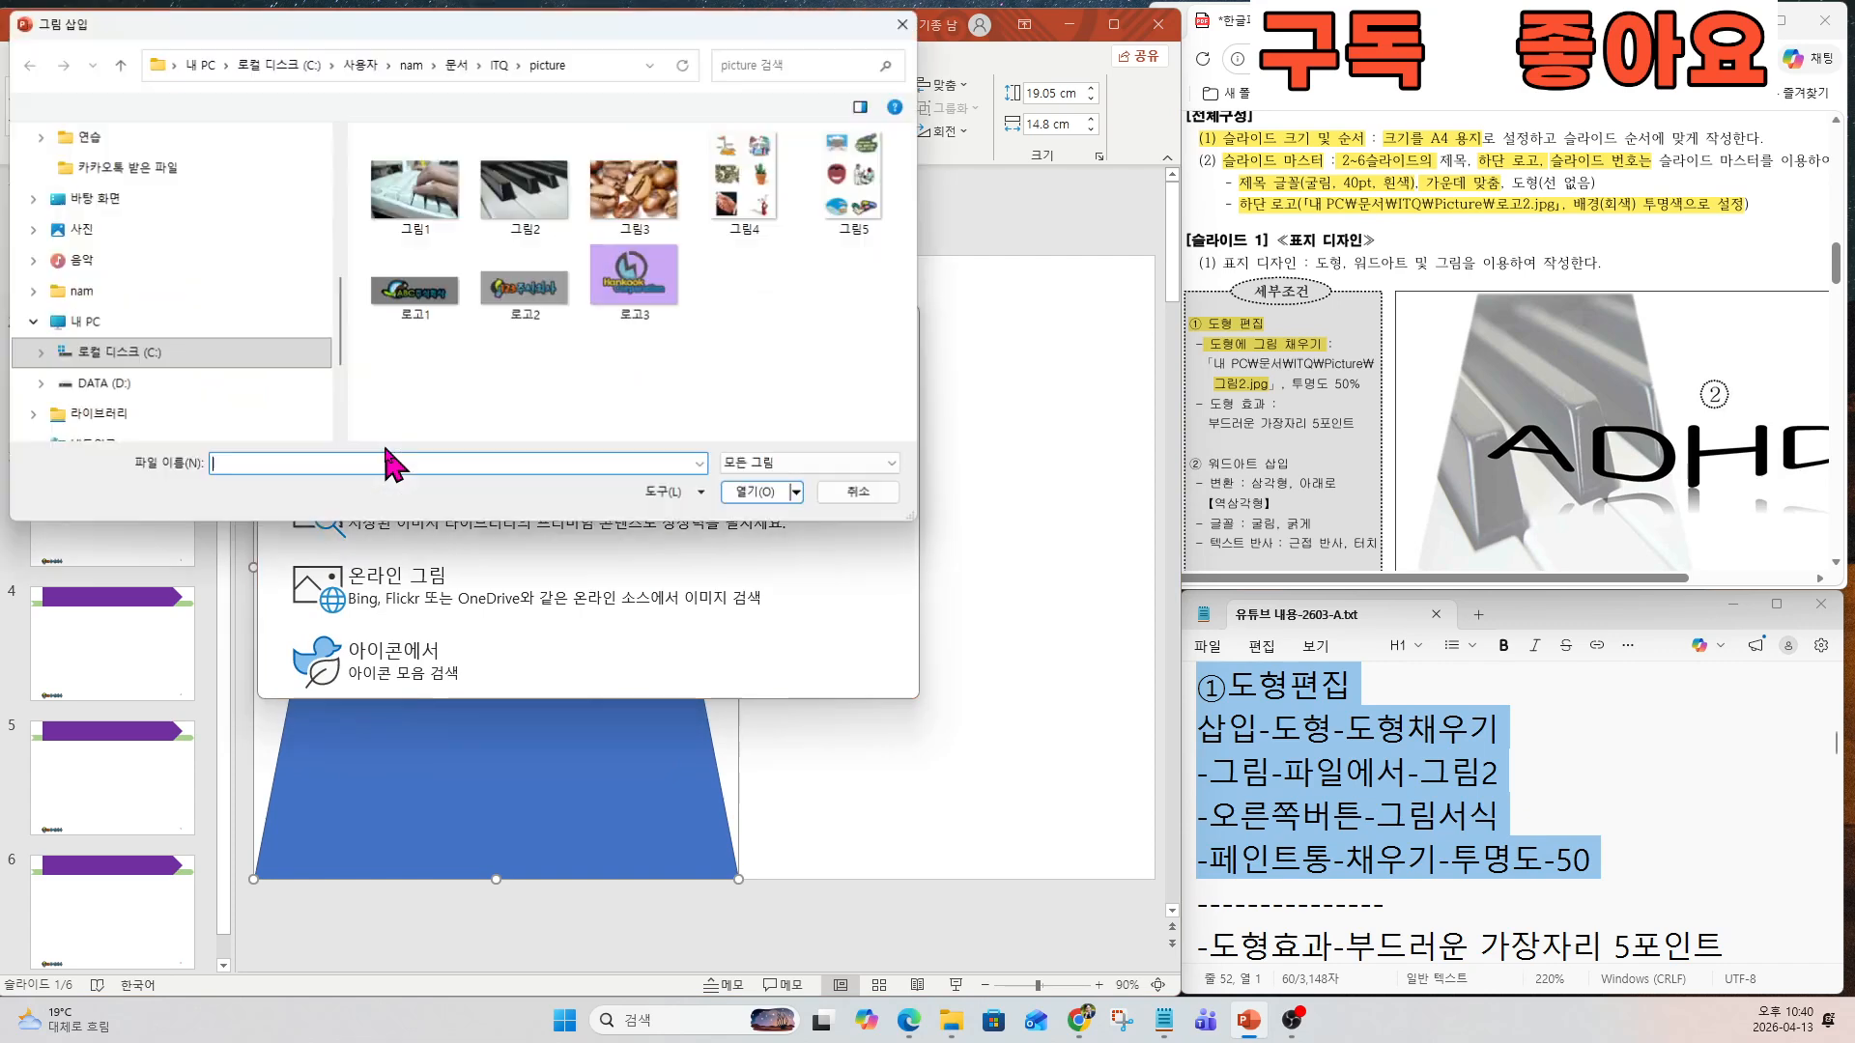
click(541, 215)
double_click(546, 217)
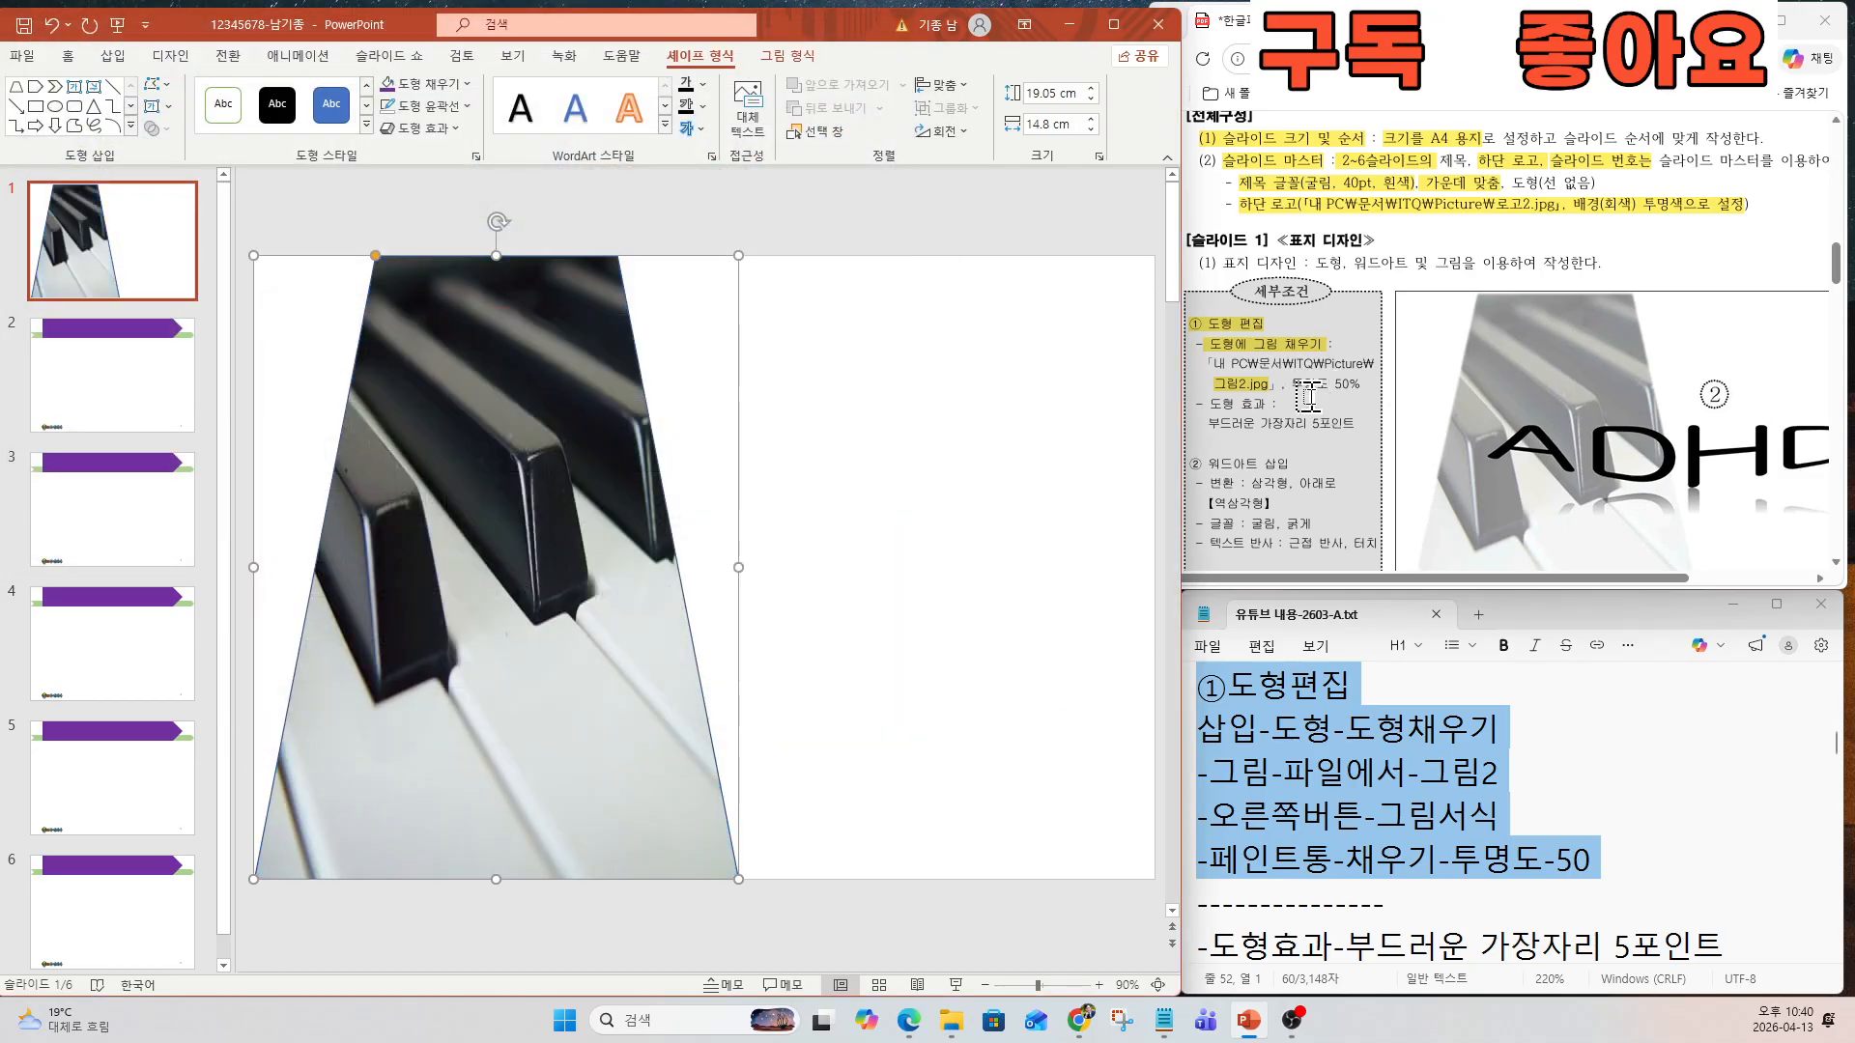
Highlight the 투명도 50% condition in the exam sheet and set the trapezoid's picture fill transparency to 50%.
drag(1310, 396, 1364, 394)
click(485, 488)
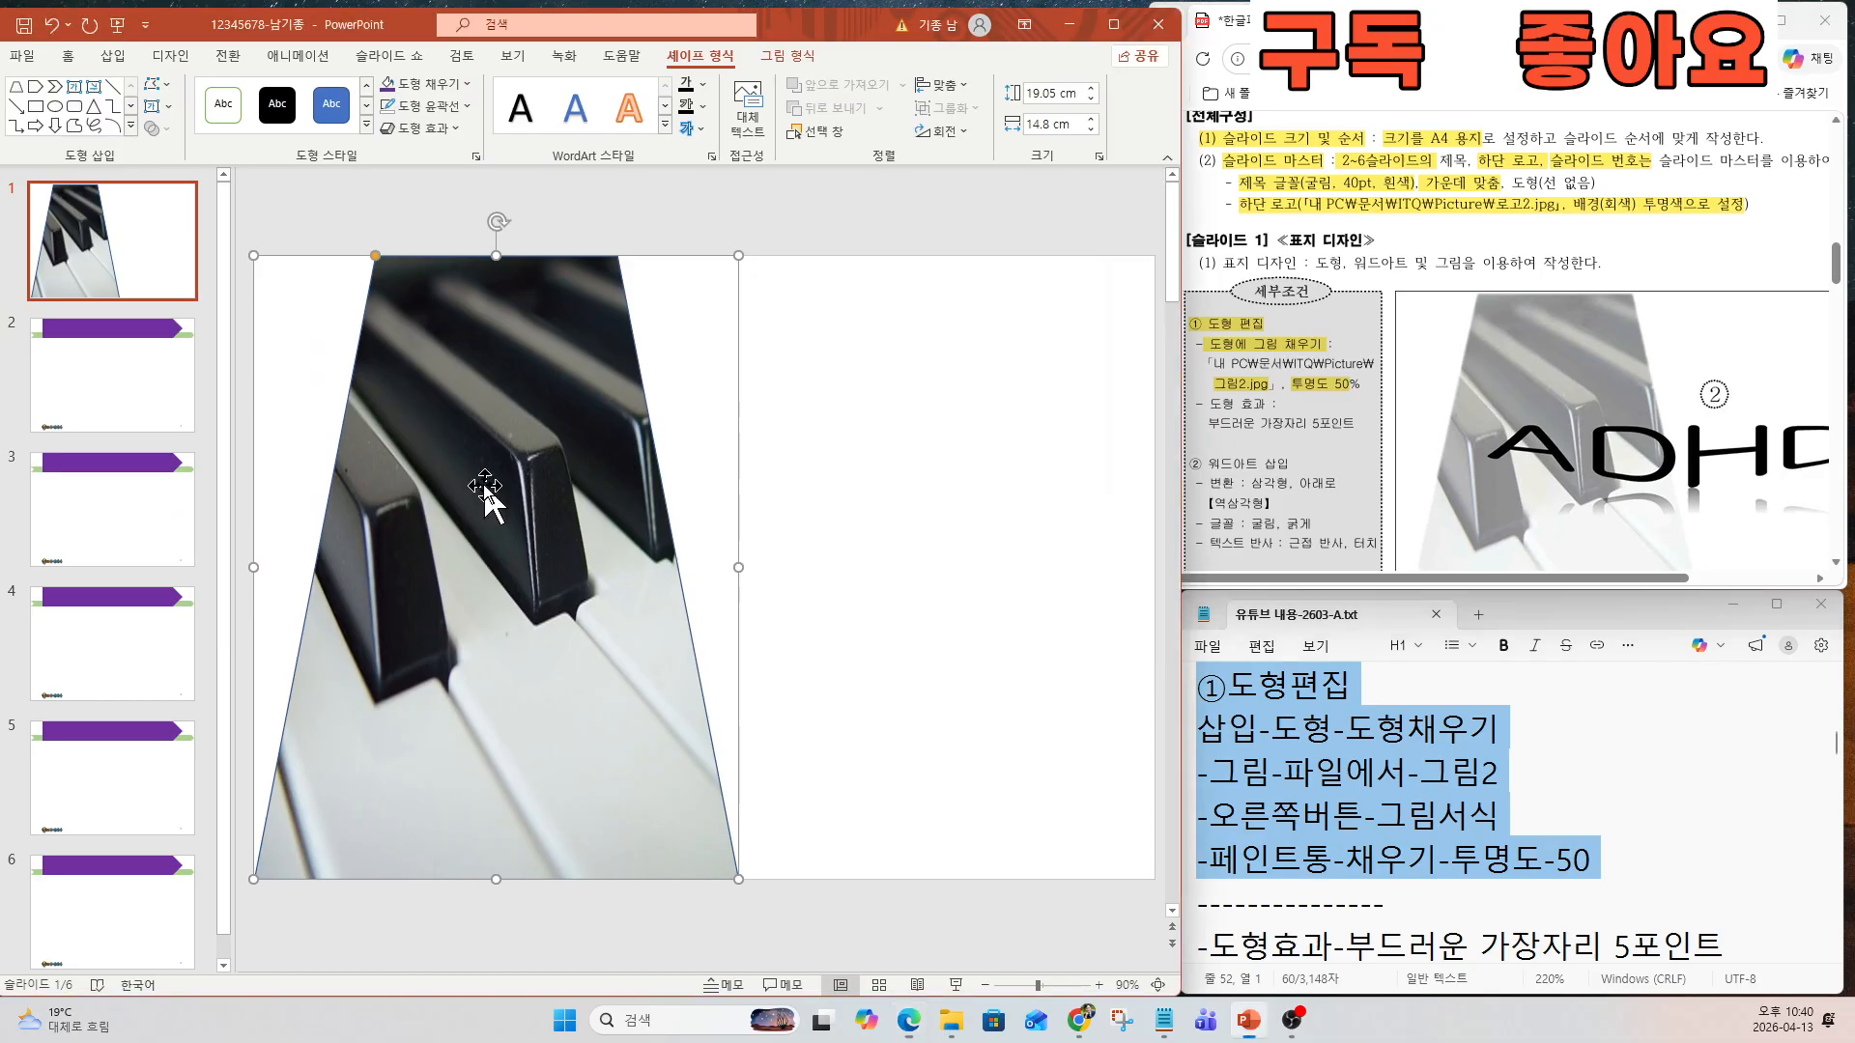
right_click(515, 476)
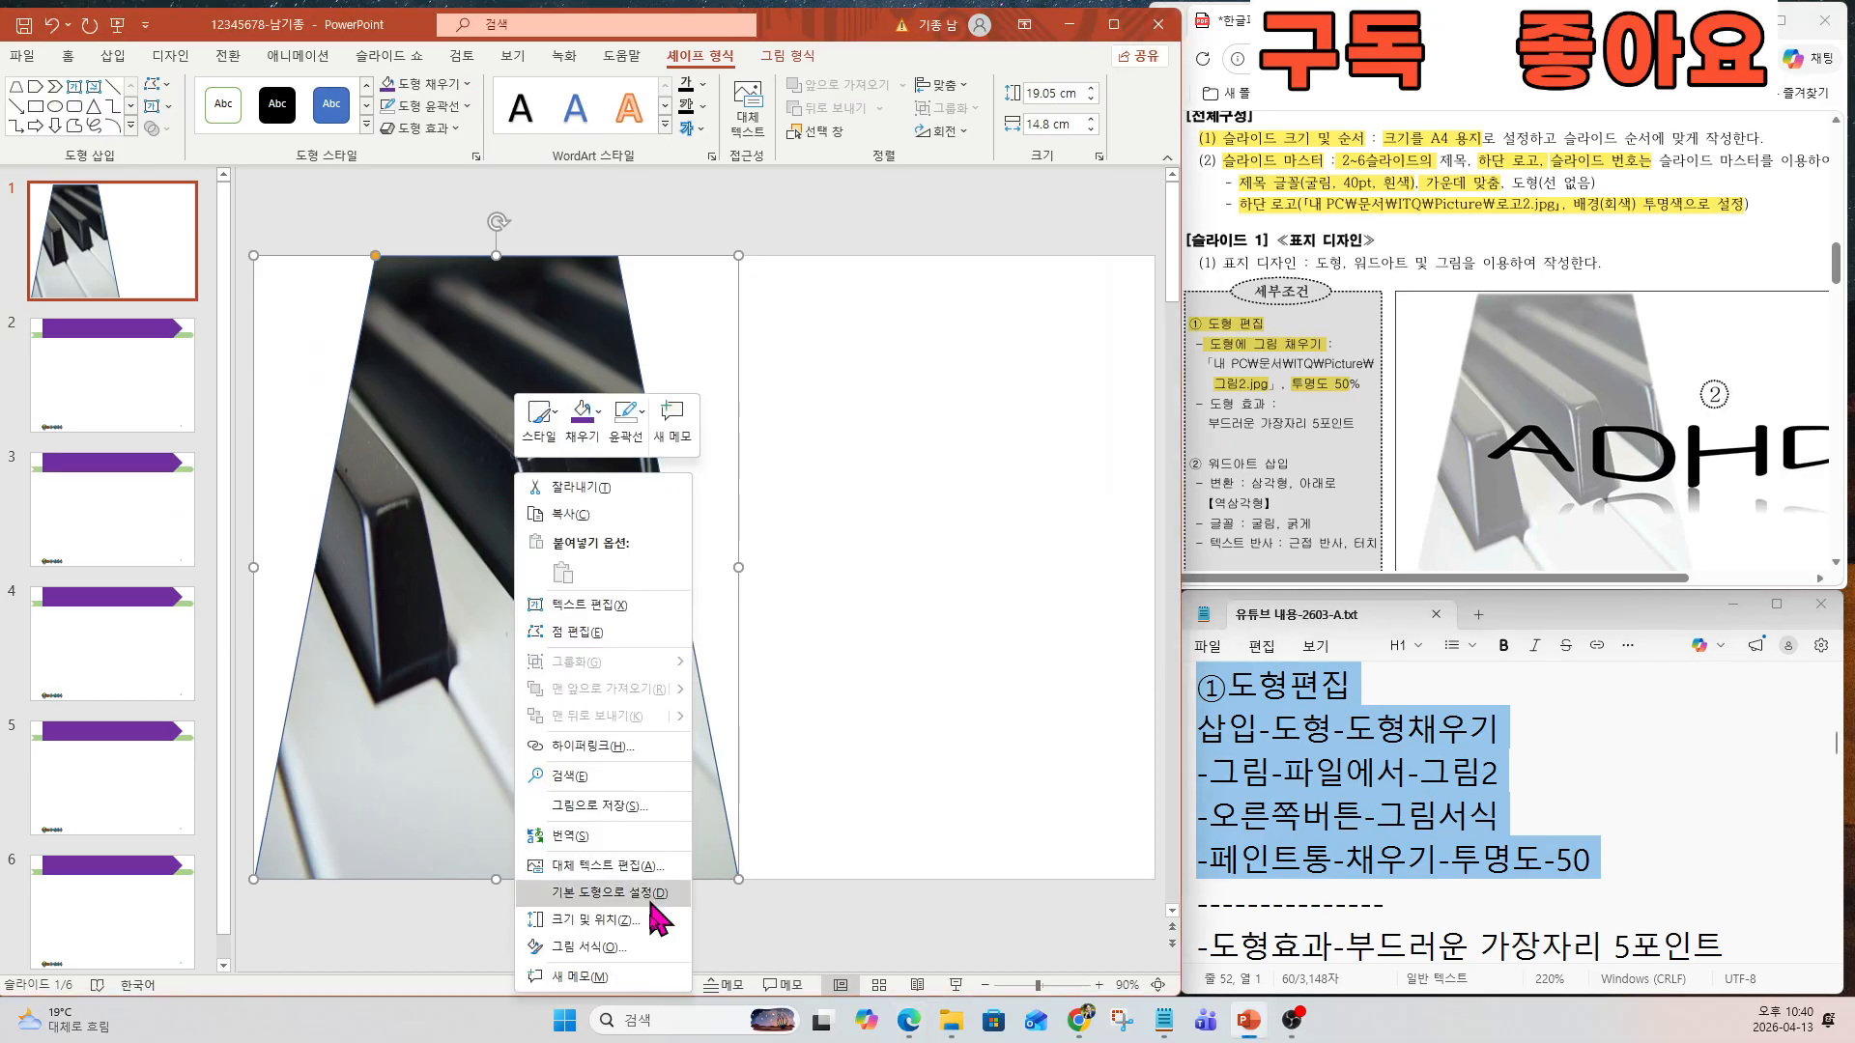
click(625, 948)
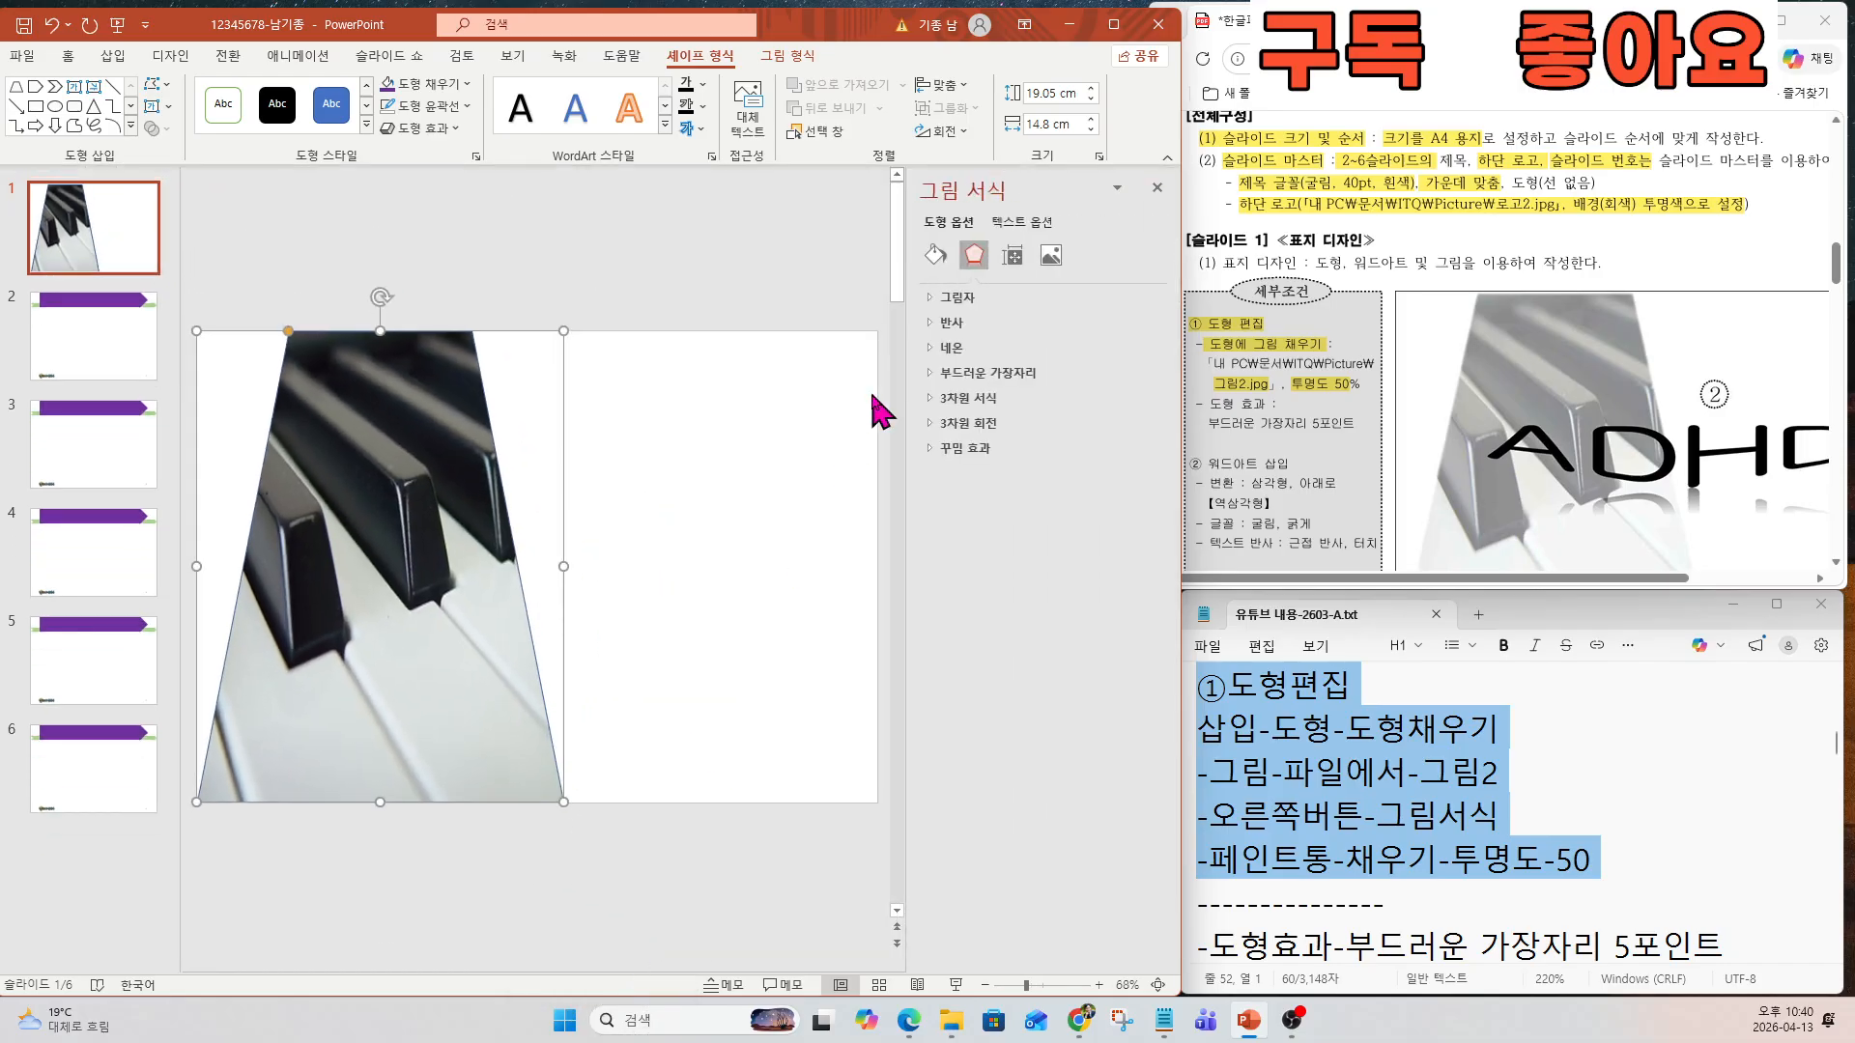
click(934, 254)
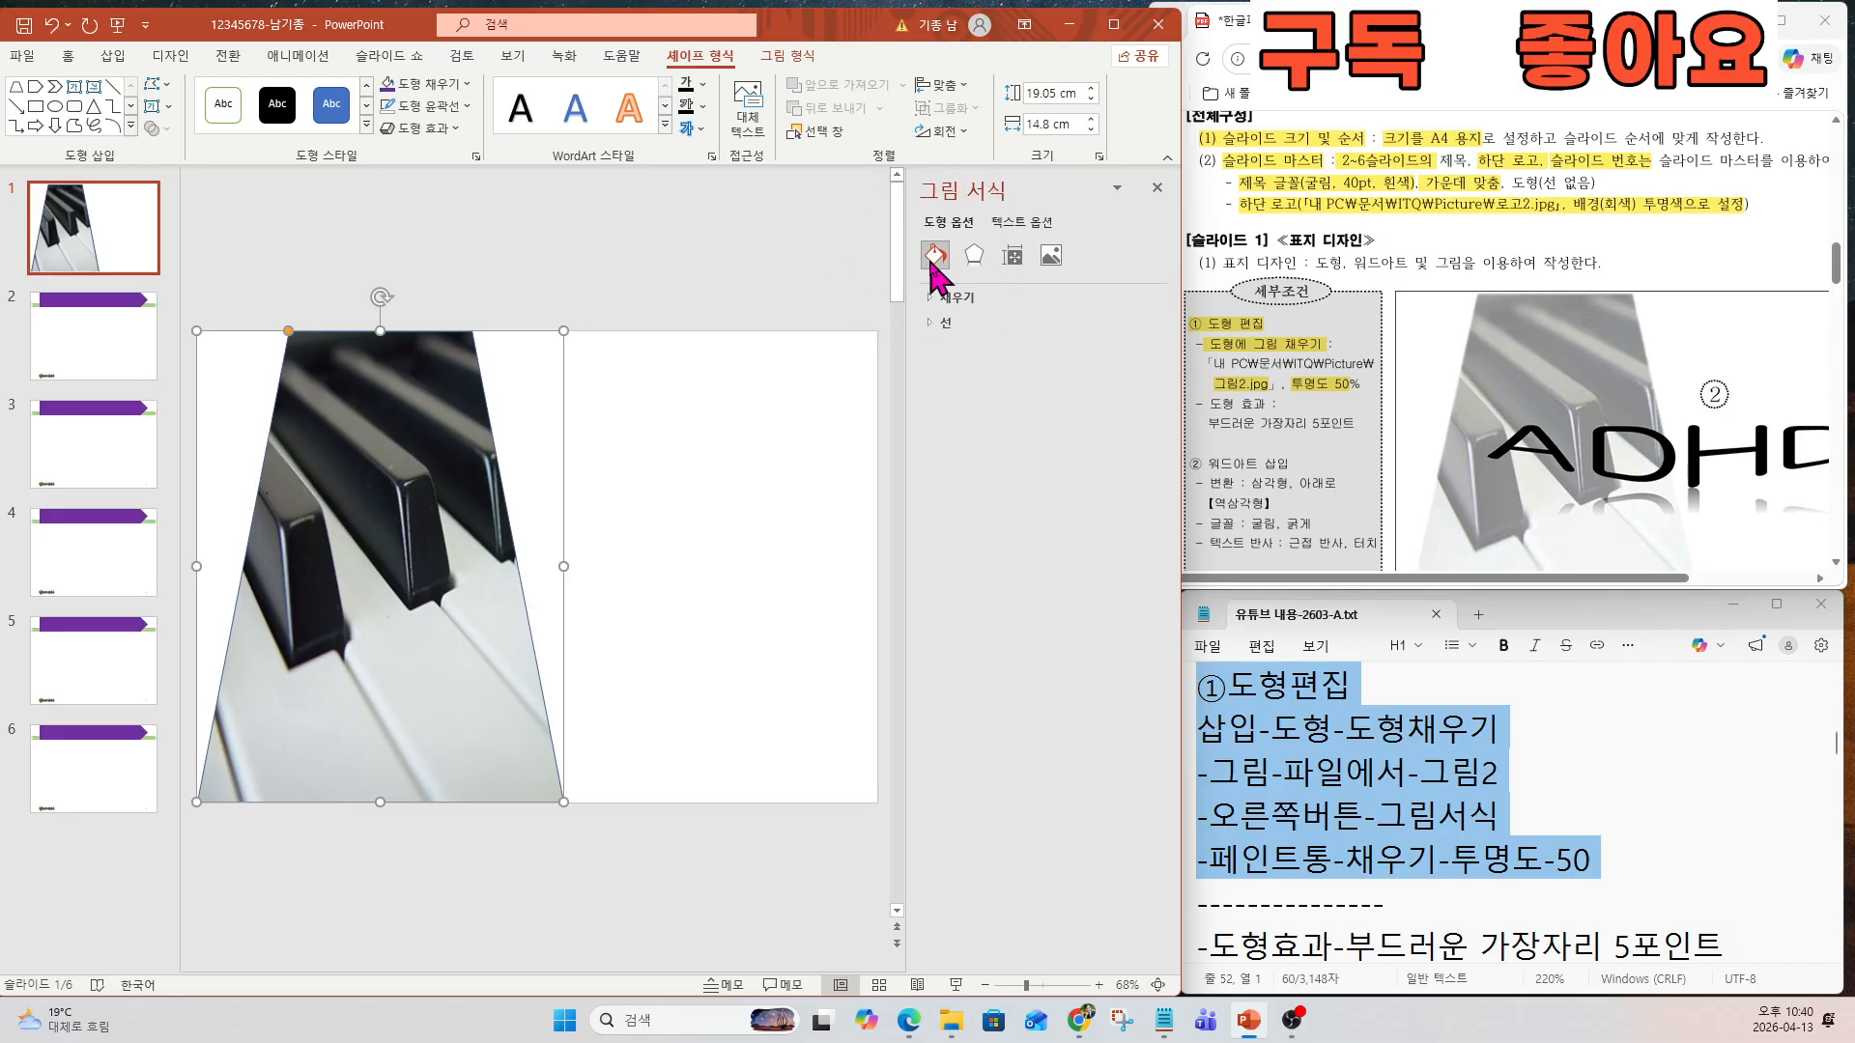
click(956, 299)
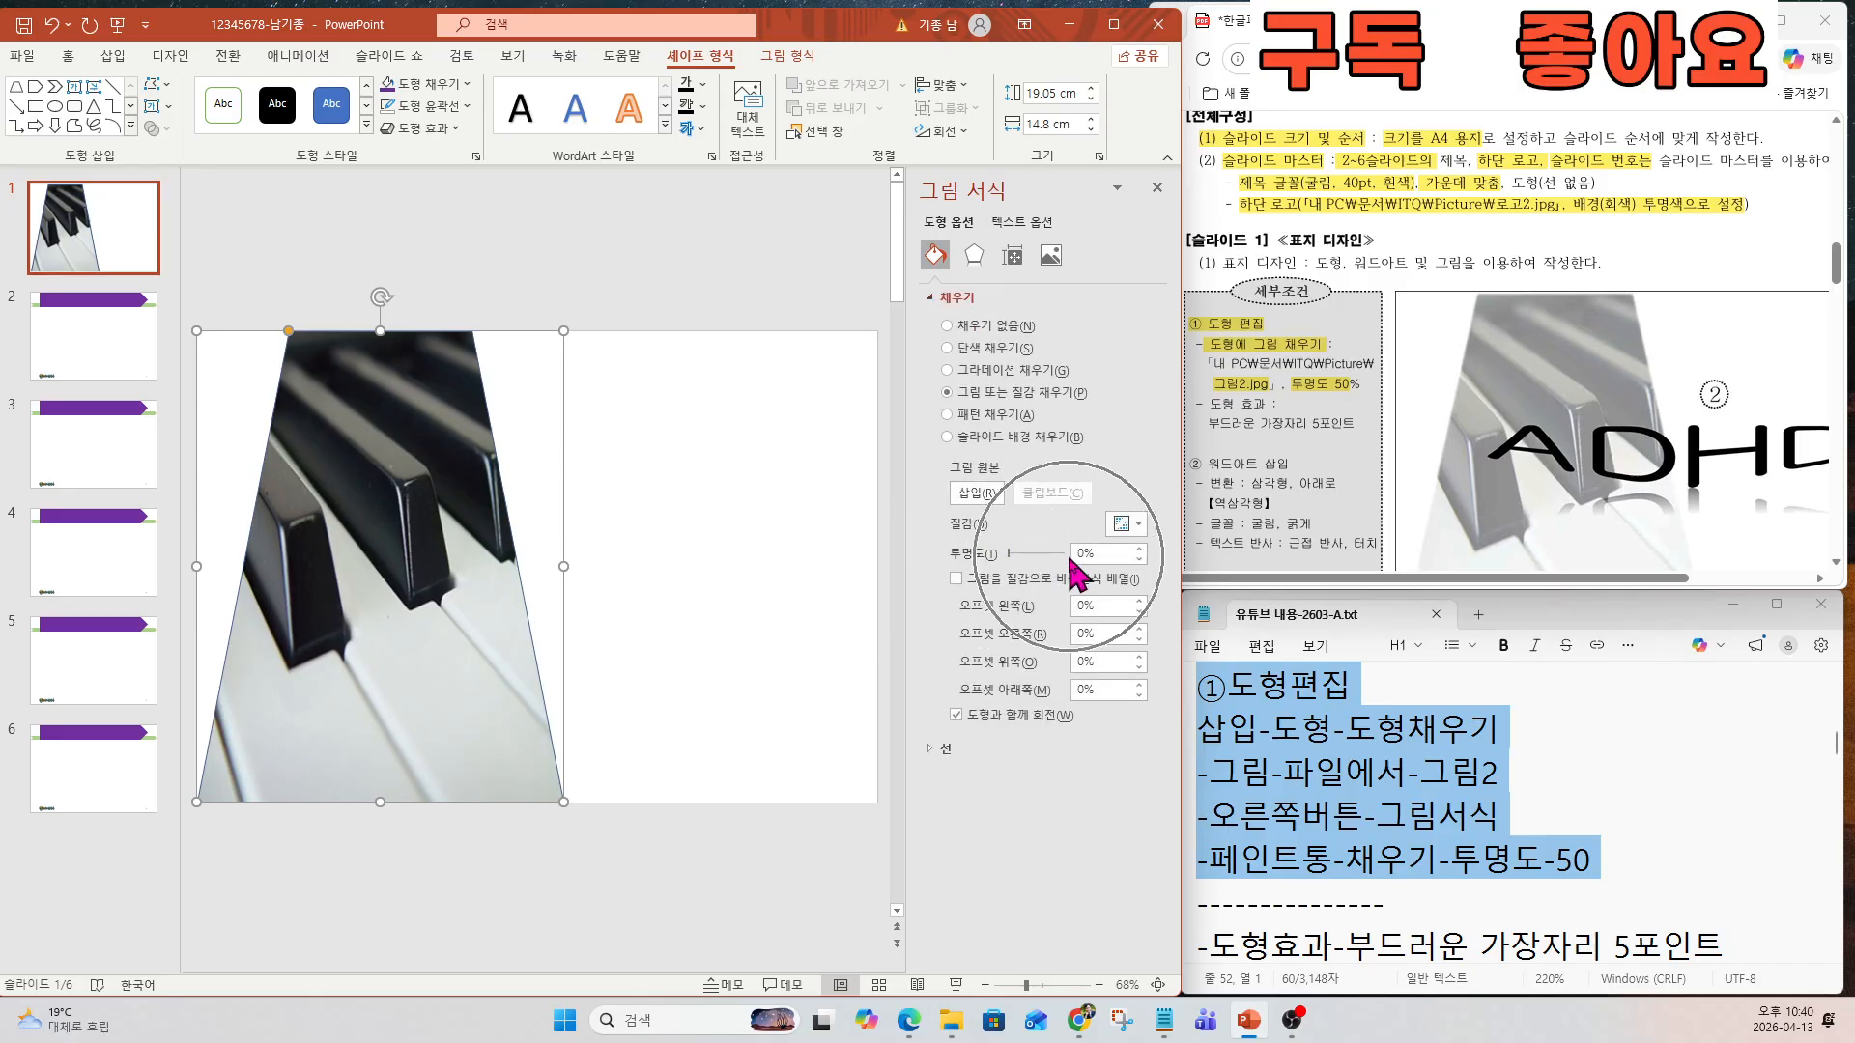
click(1102, 553)
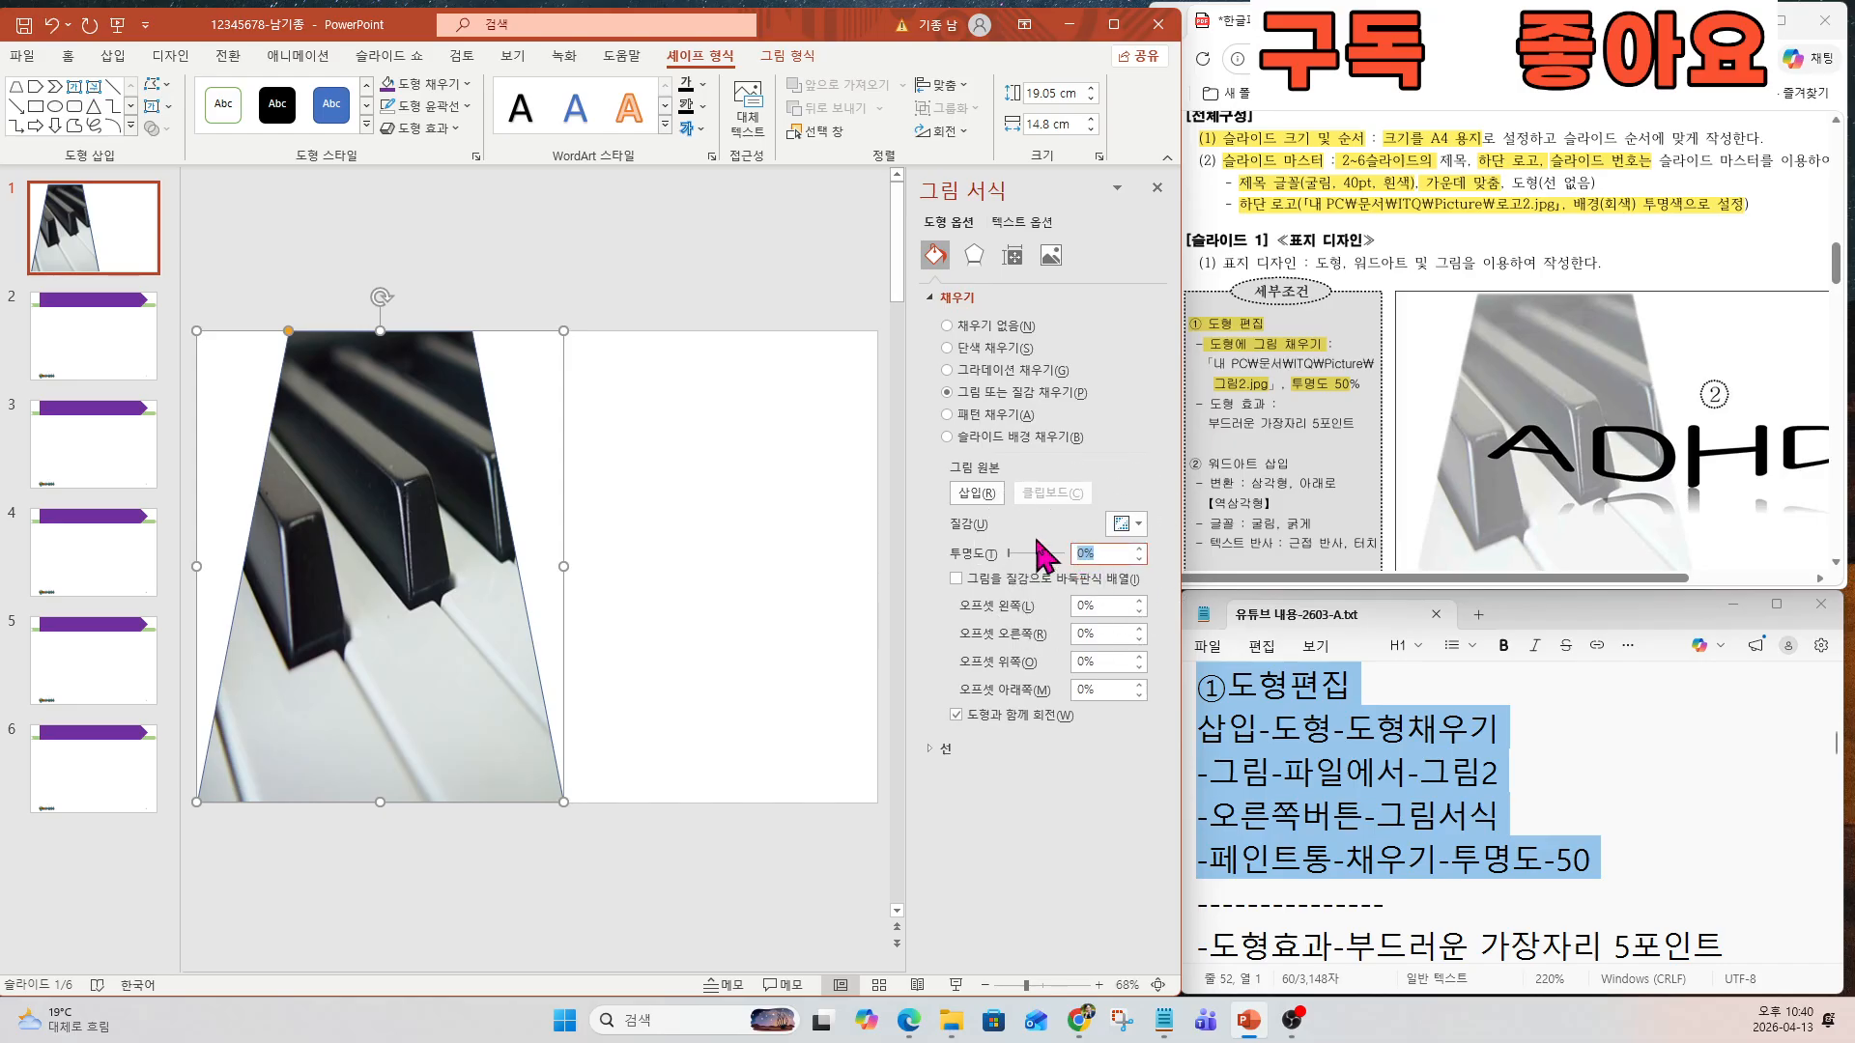
text(50)
key(Return)
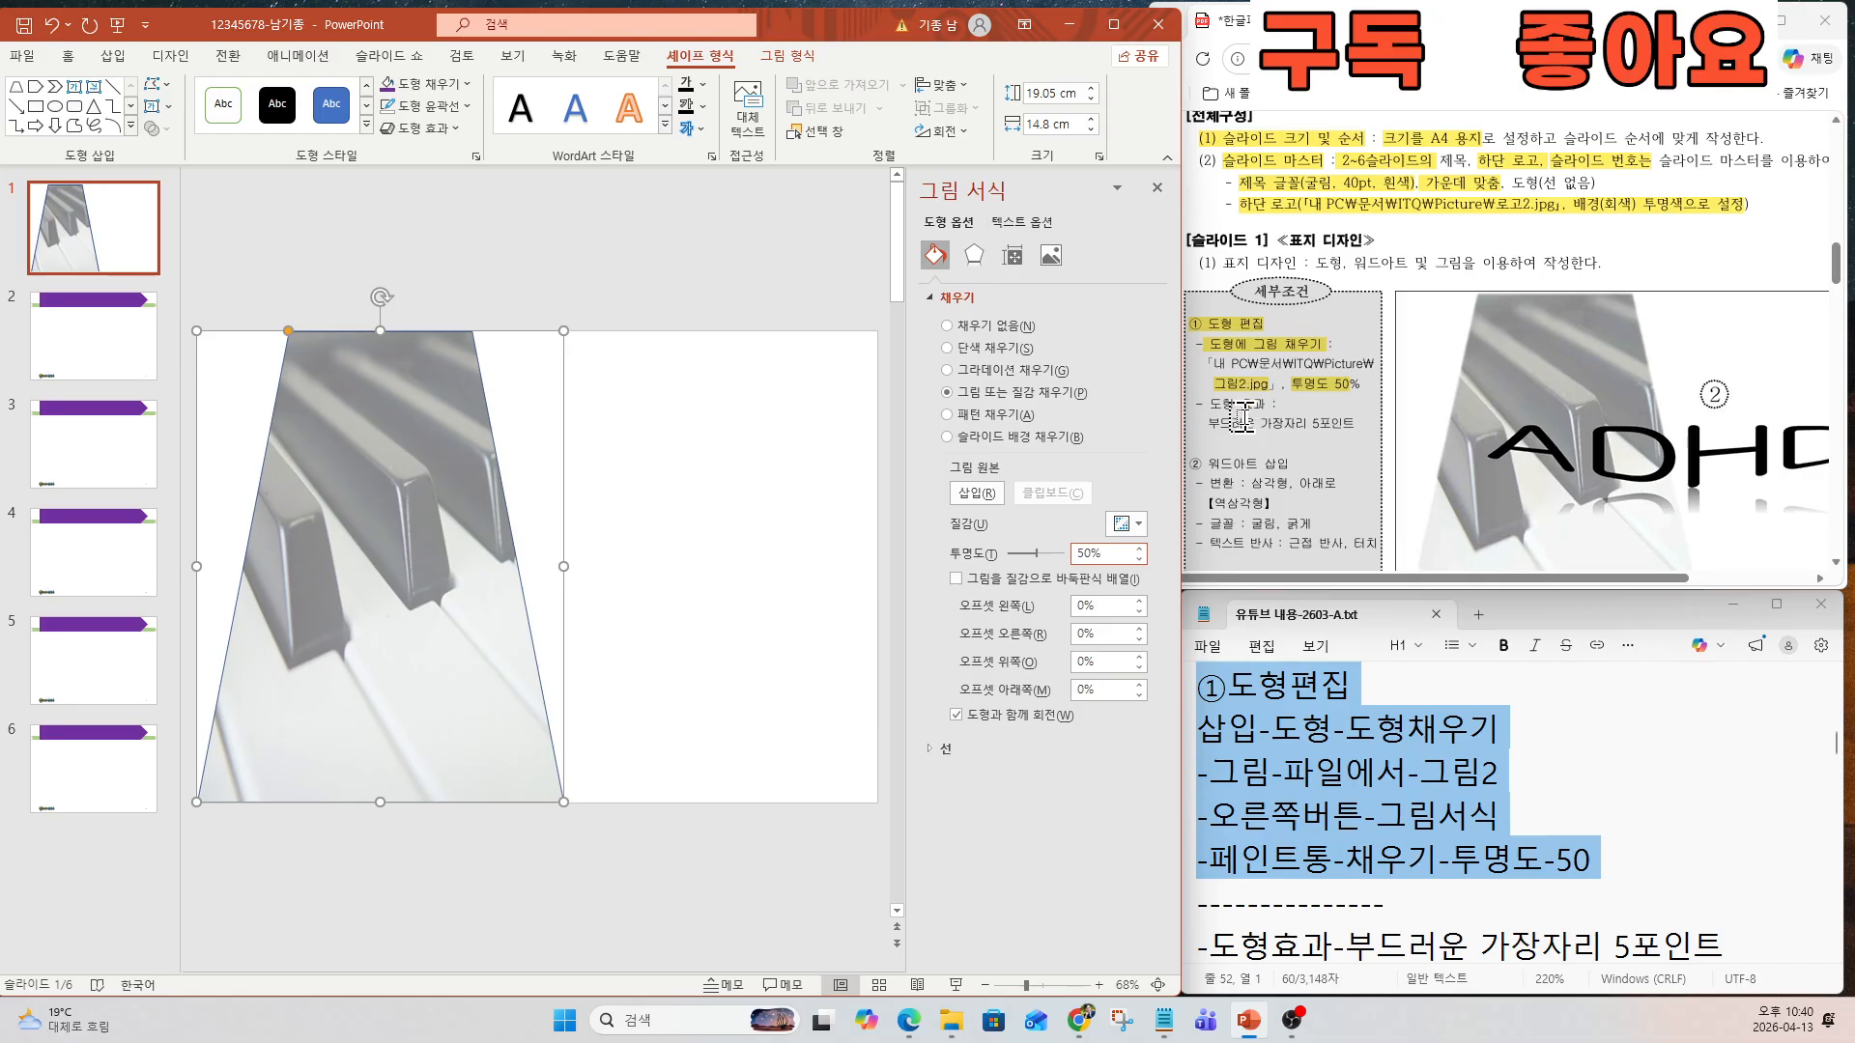
Highlight the 도형 효과 condition in the exam sheet and apply a 5-point soft edge (부드러운 가장자리) to the trapezoid.
drag(1209, 403, 1346, 423)
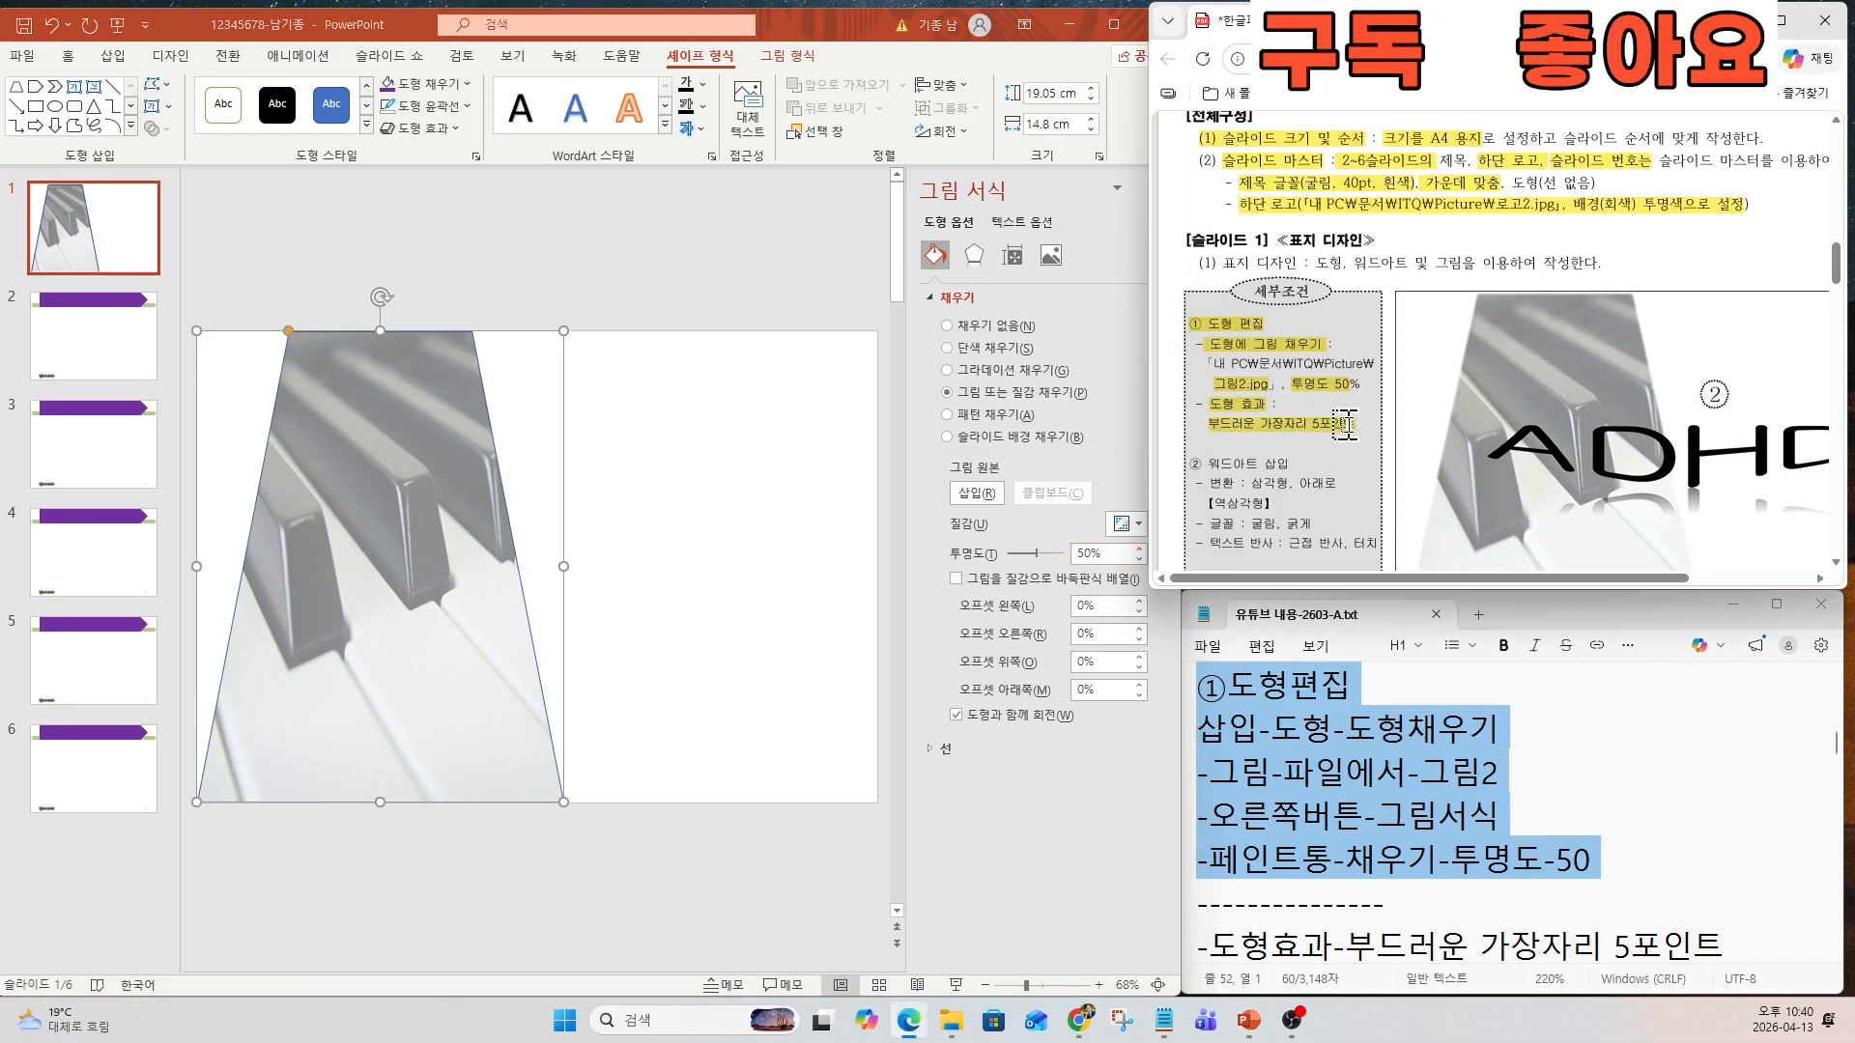
click(433, 134)
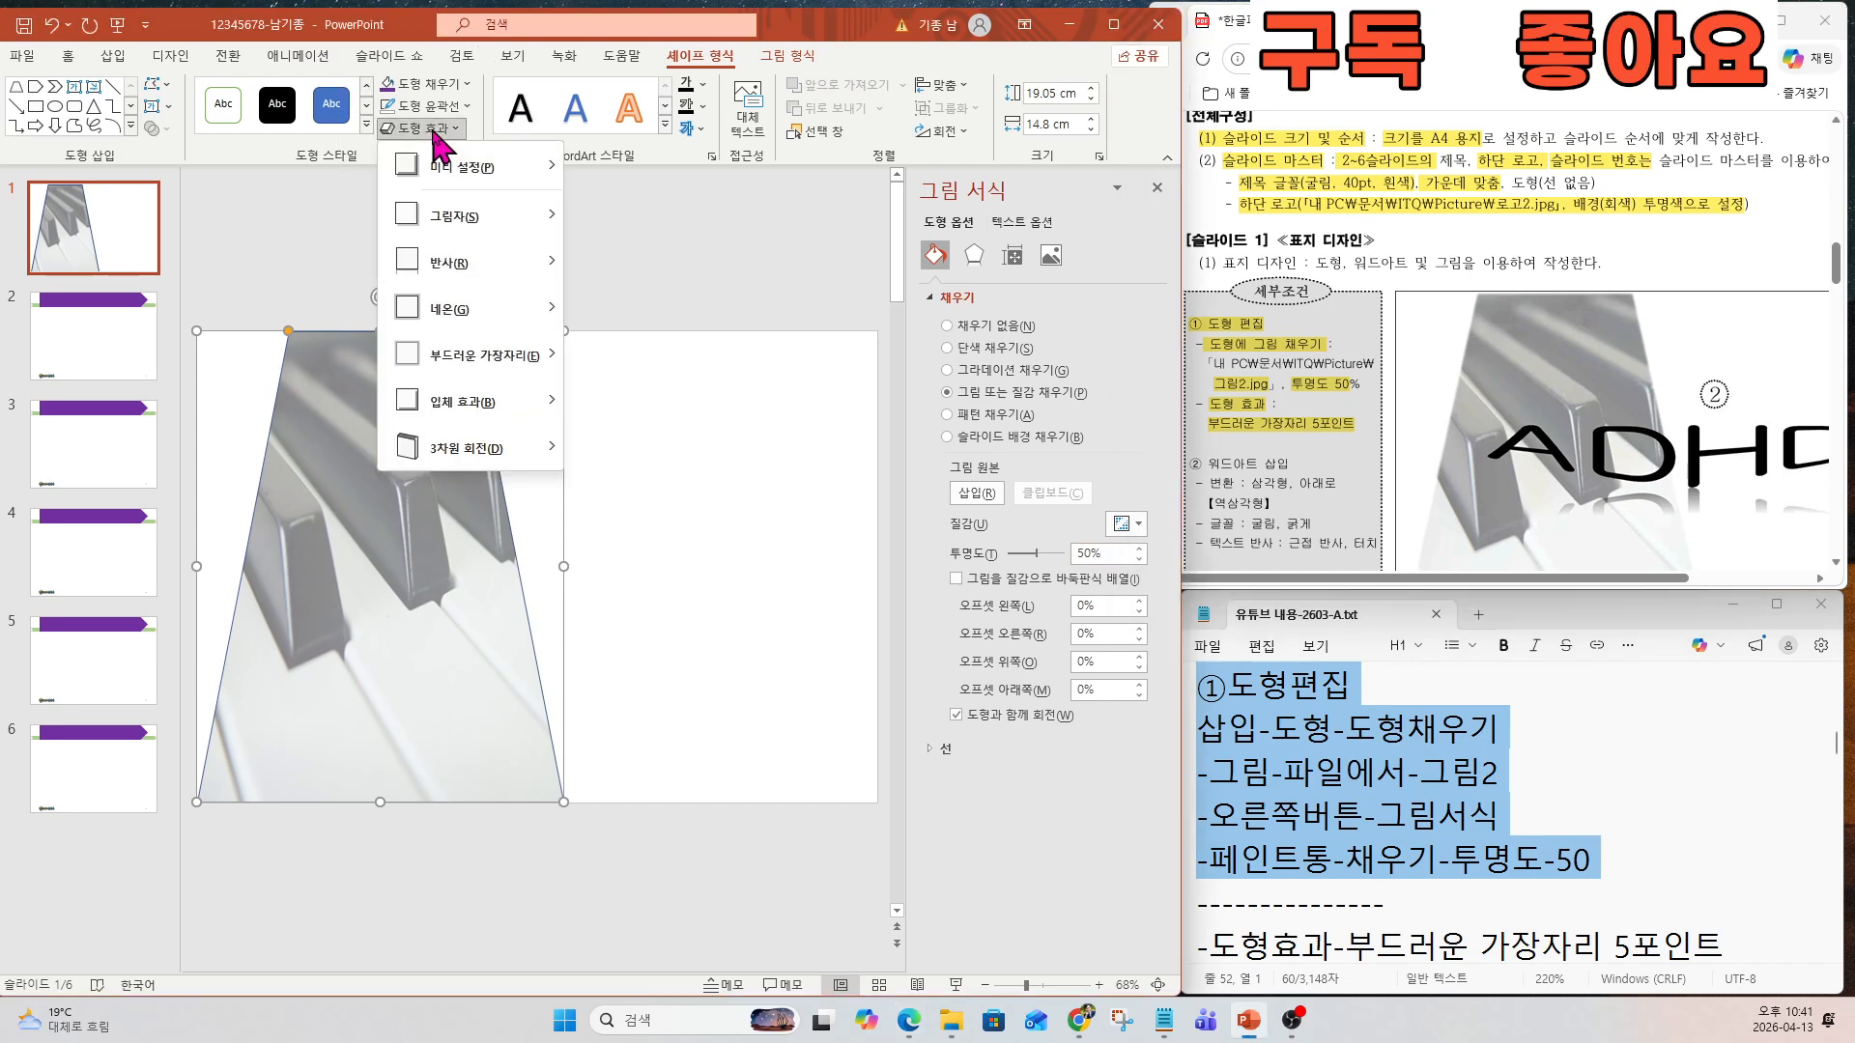
mouse_move(467, 361)
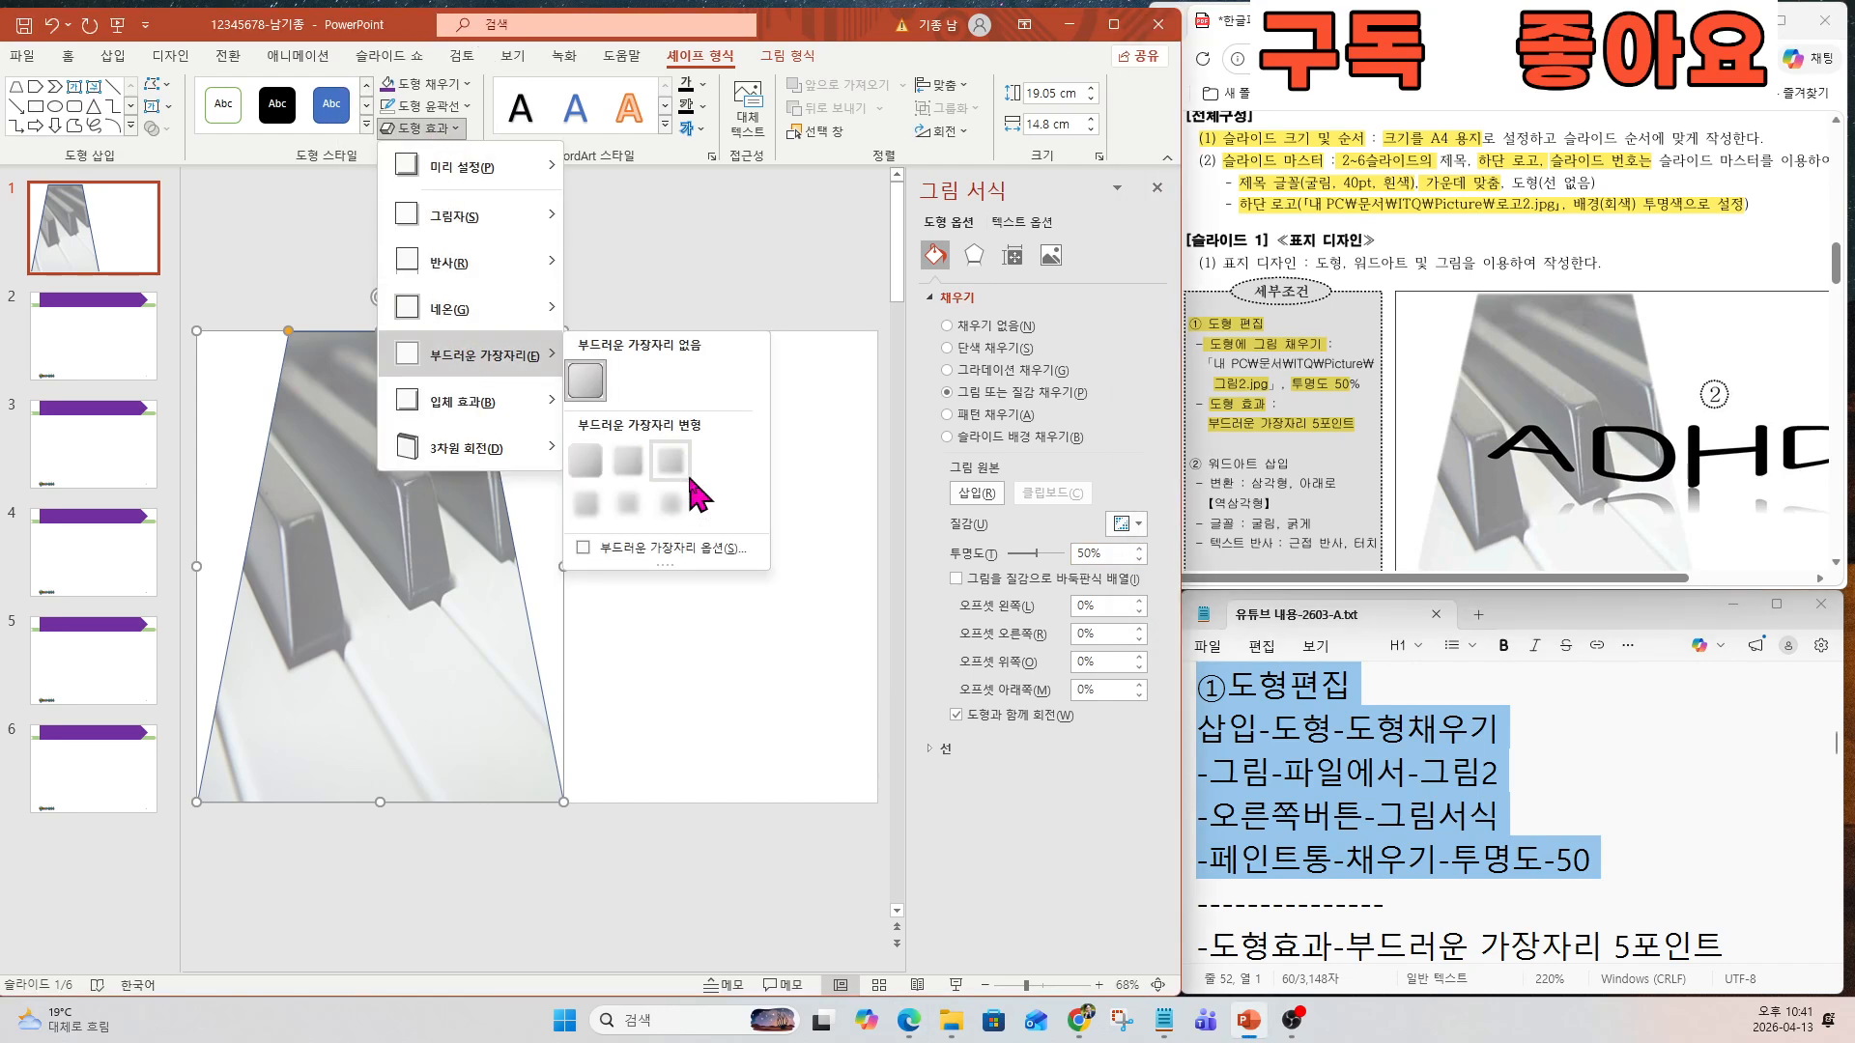
click(678, 464)
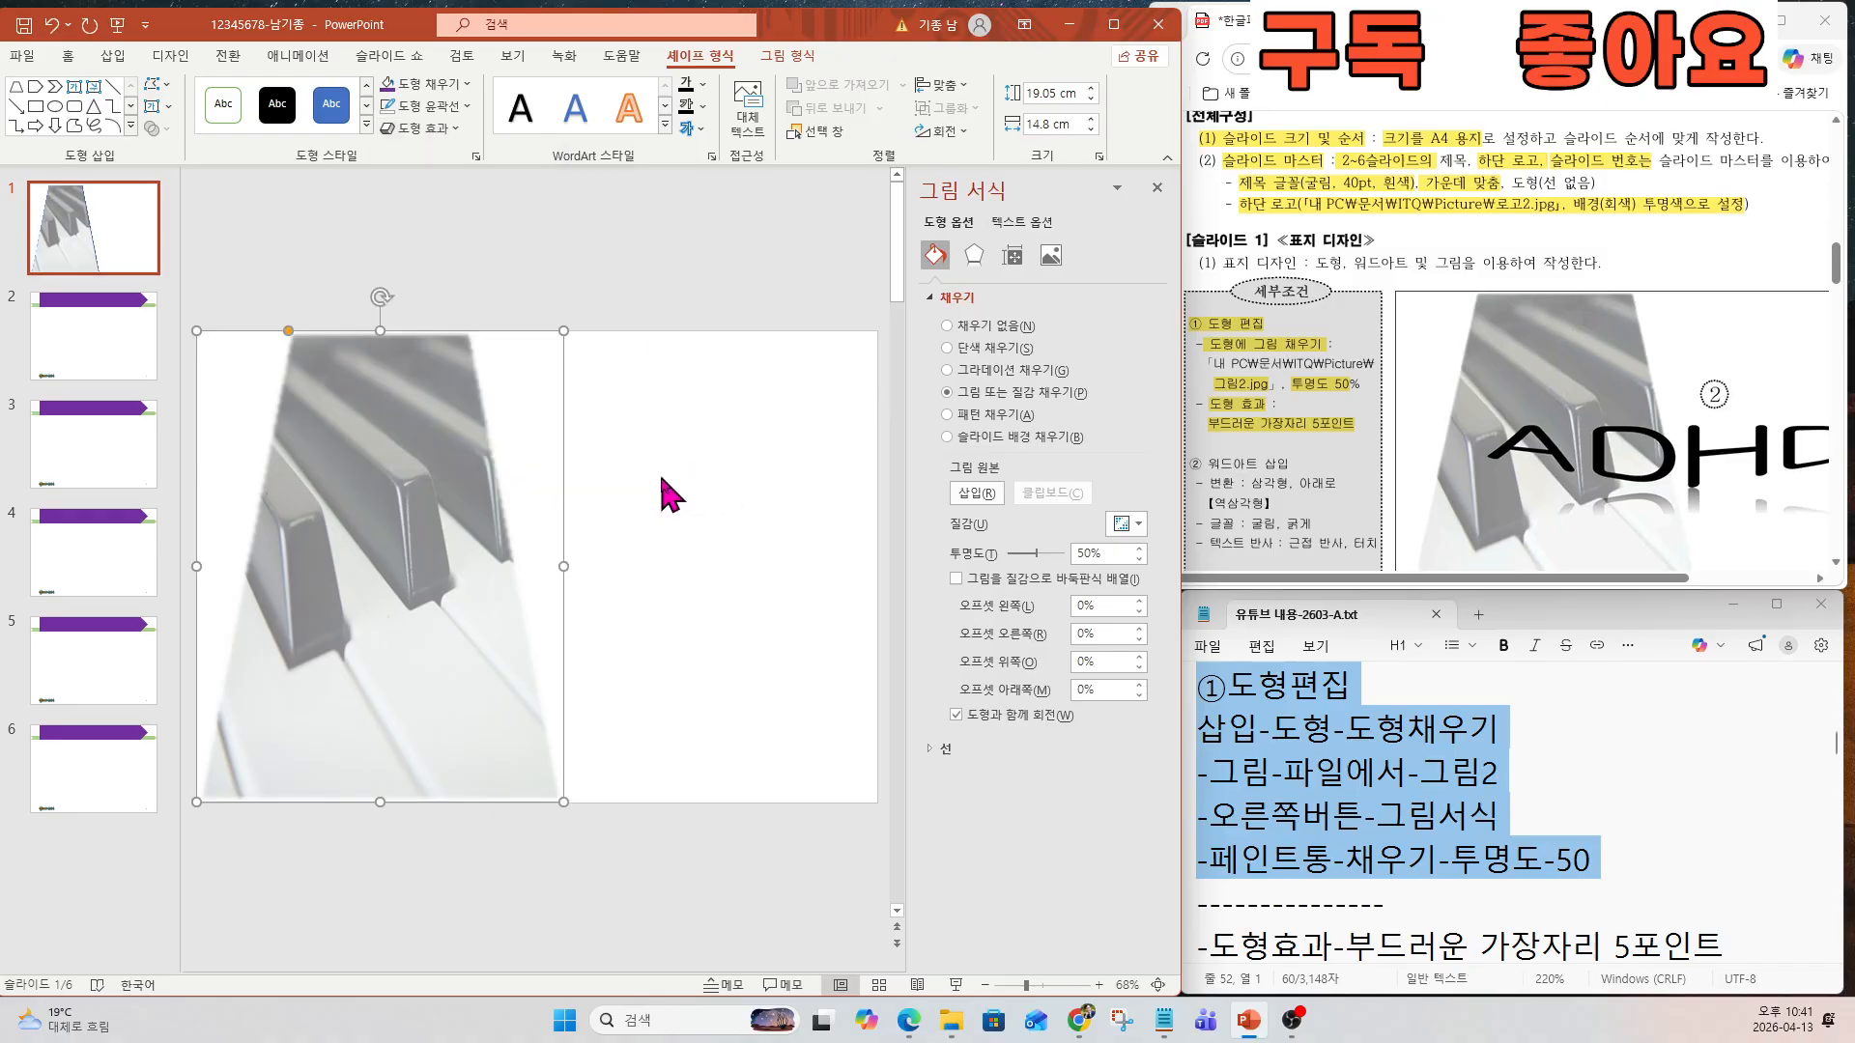
Select the ②워드아트 삽입 instructions in the notes through 텍스트효과-반사-근접반사,터치.
click(1309, 771)
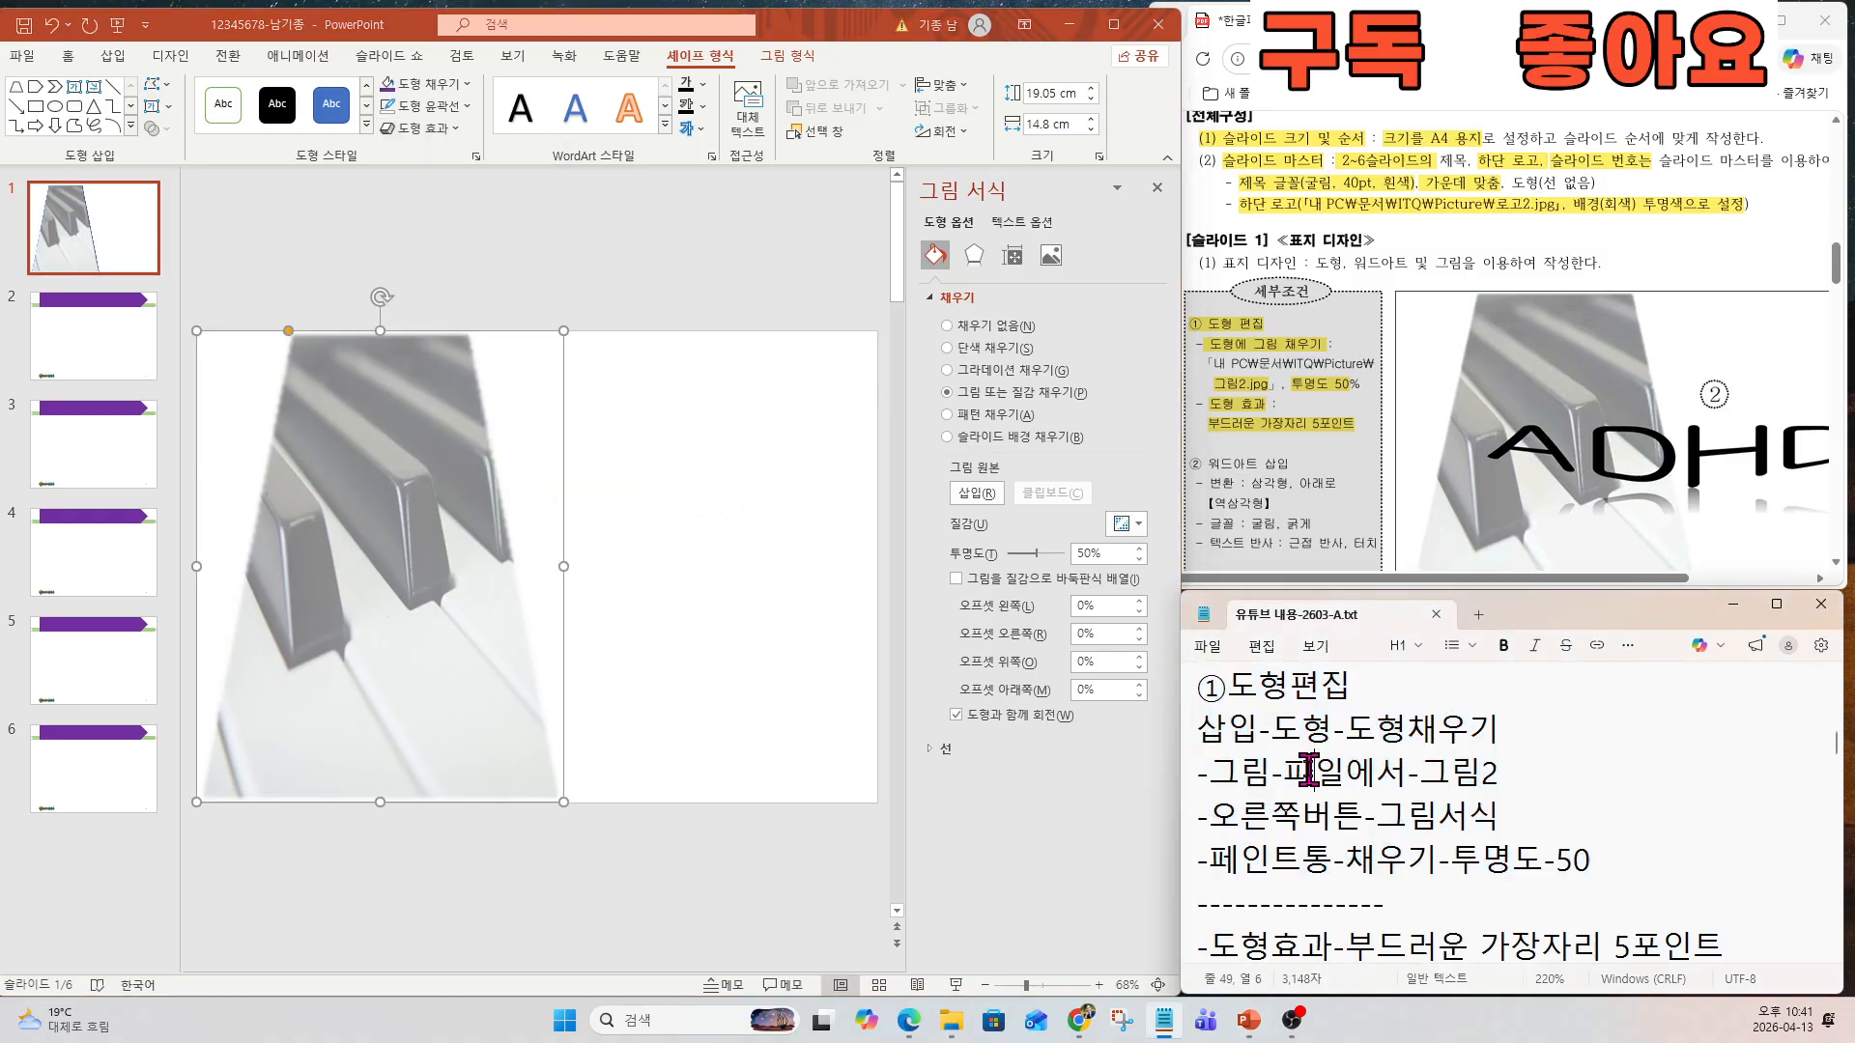
key(Down)
key(Down)
key(Down)
key(Down)
key(Down)
key(Down)
key(Down)
key(Down)
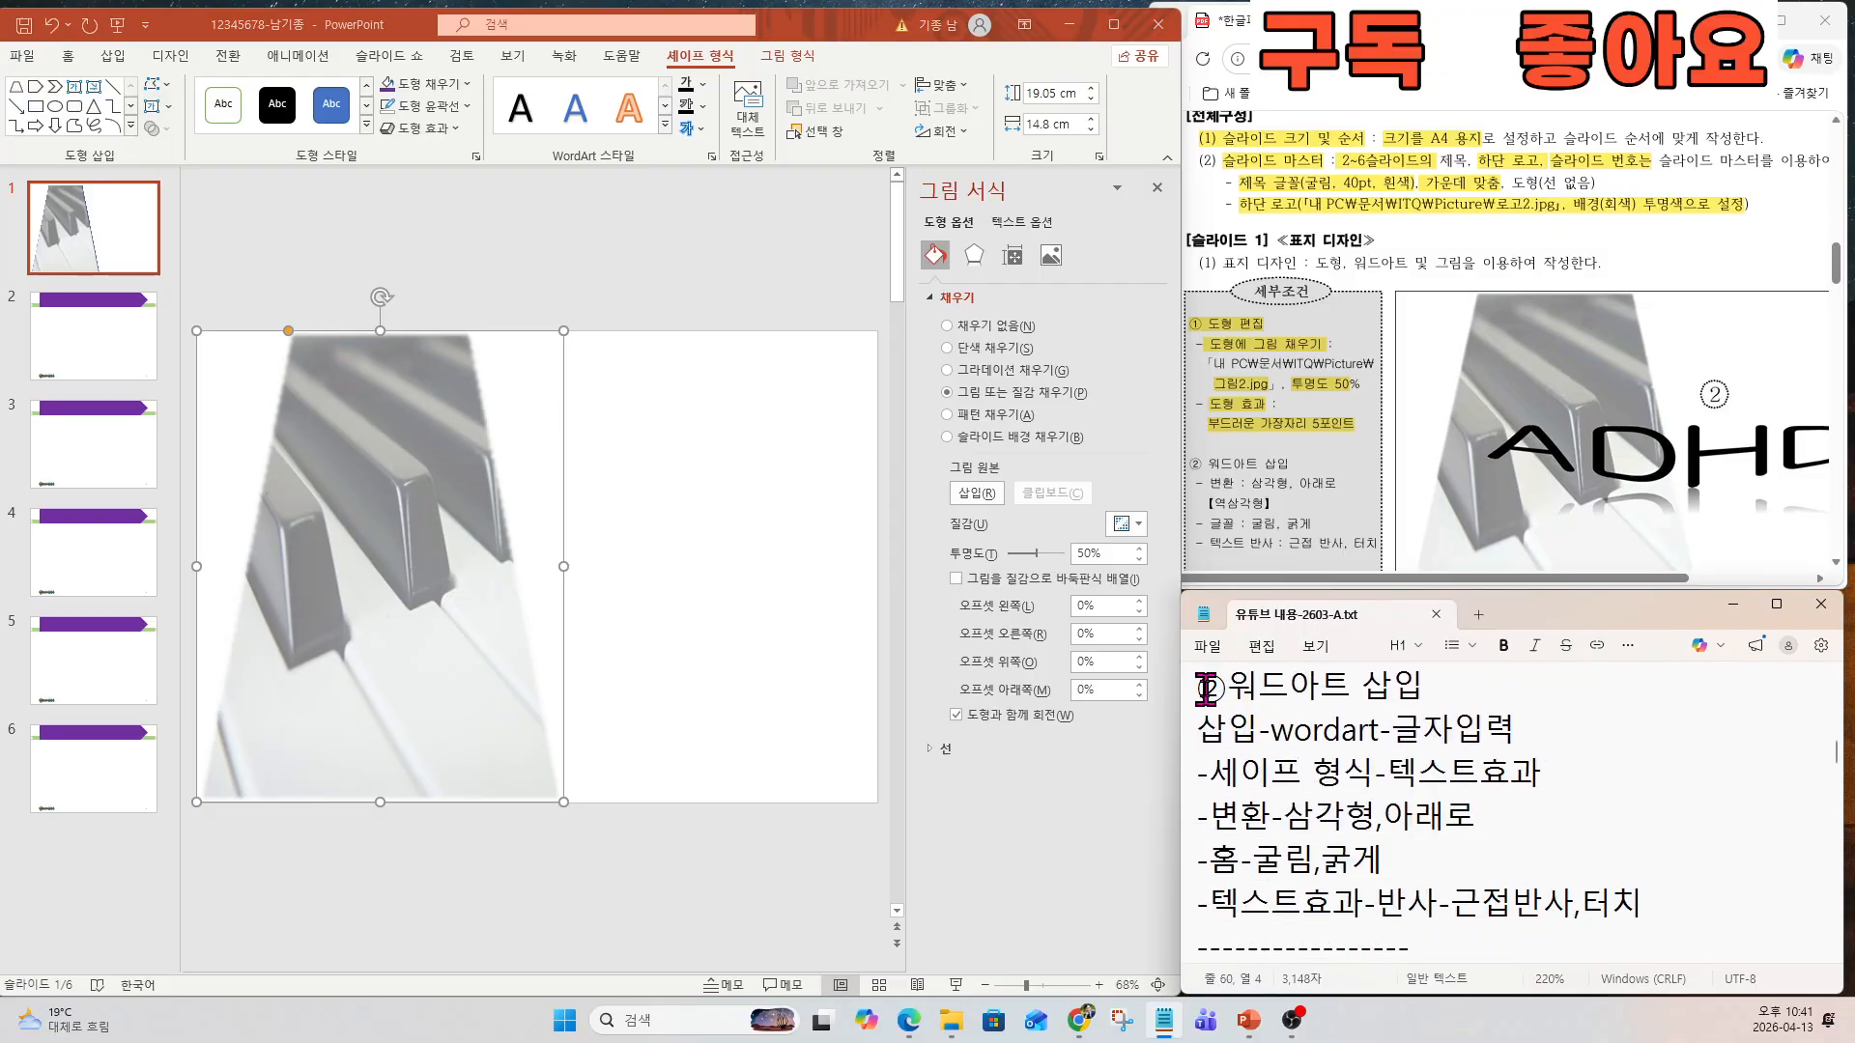
drag(1198, 684, 1648, 911)
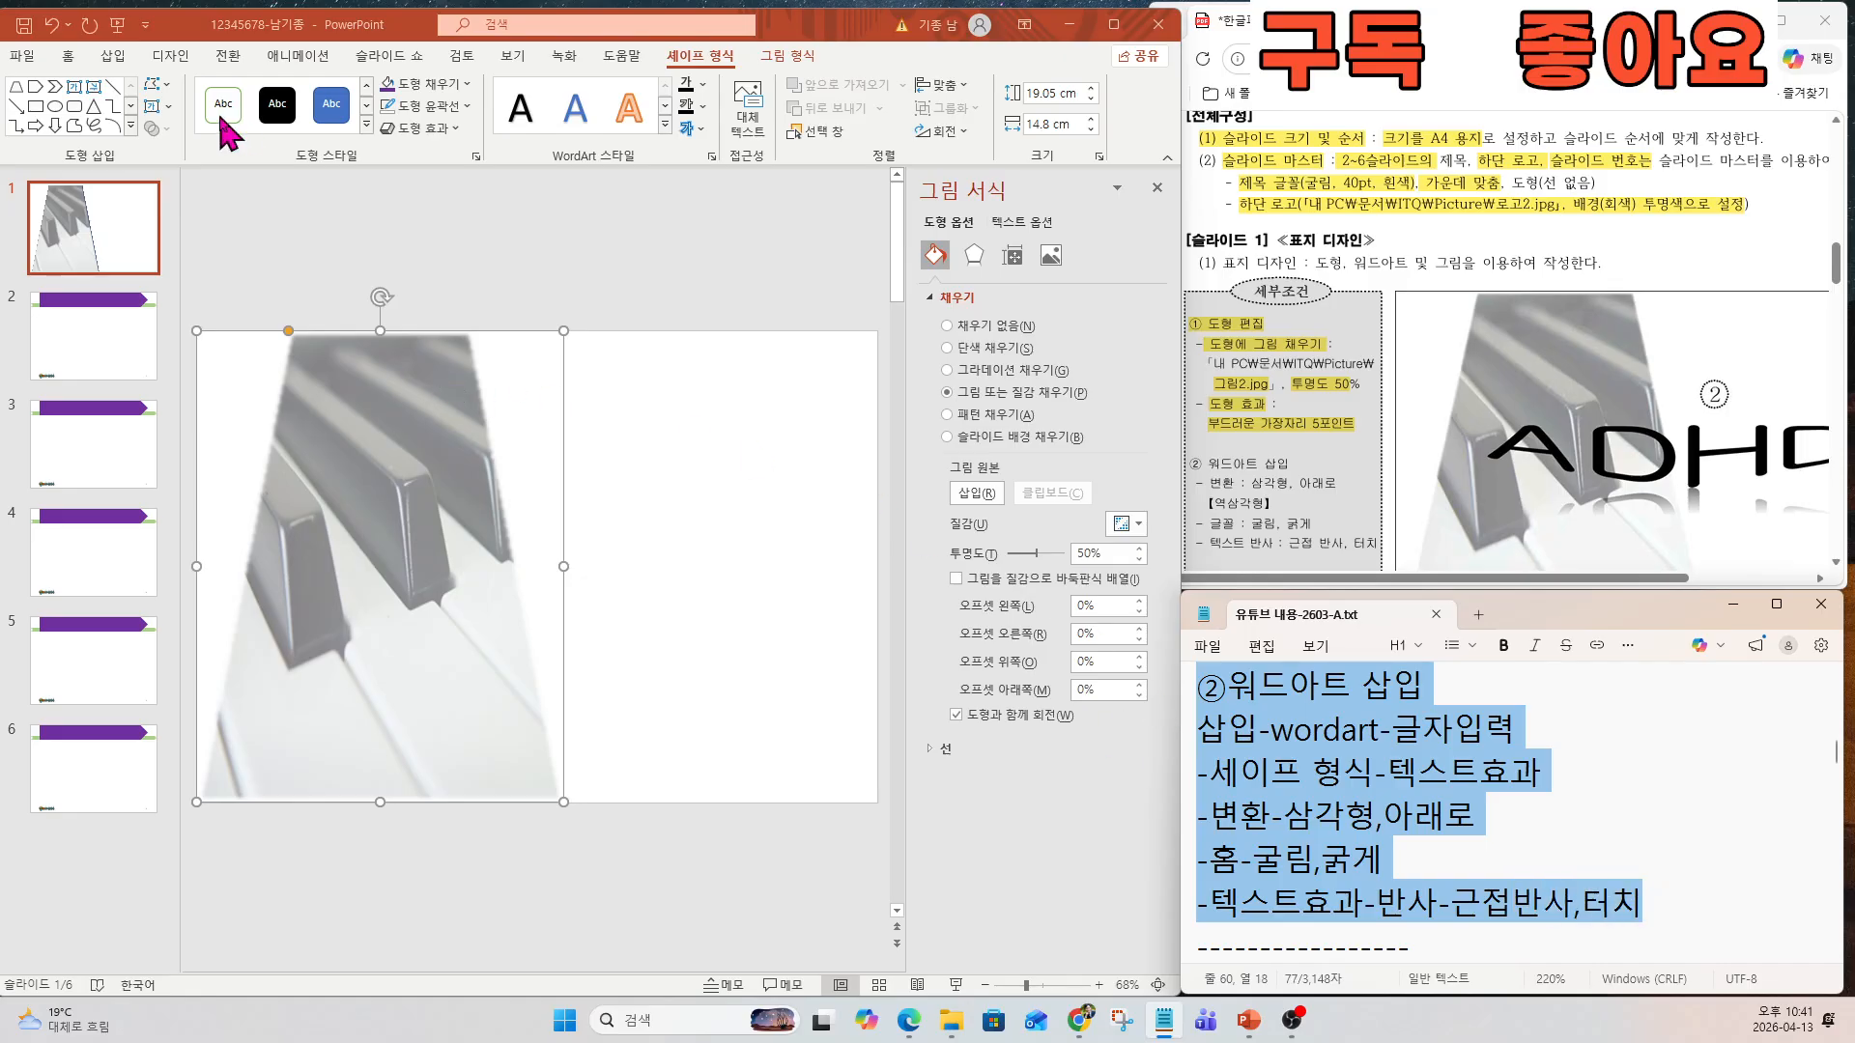
Insert WordArt in the plain black fill style on slide 1 with the text ADHD, matching the exam sheet sample.
click(114, 58)
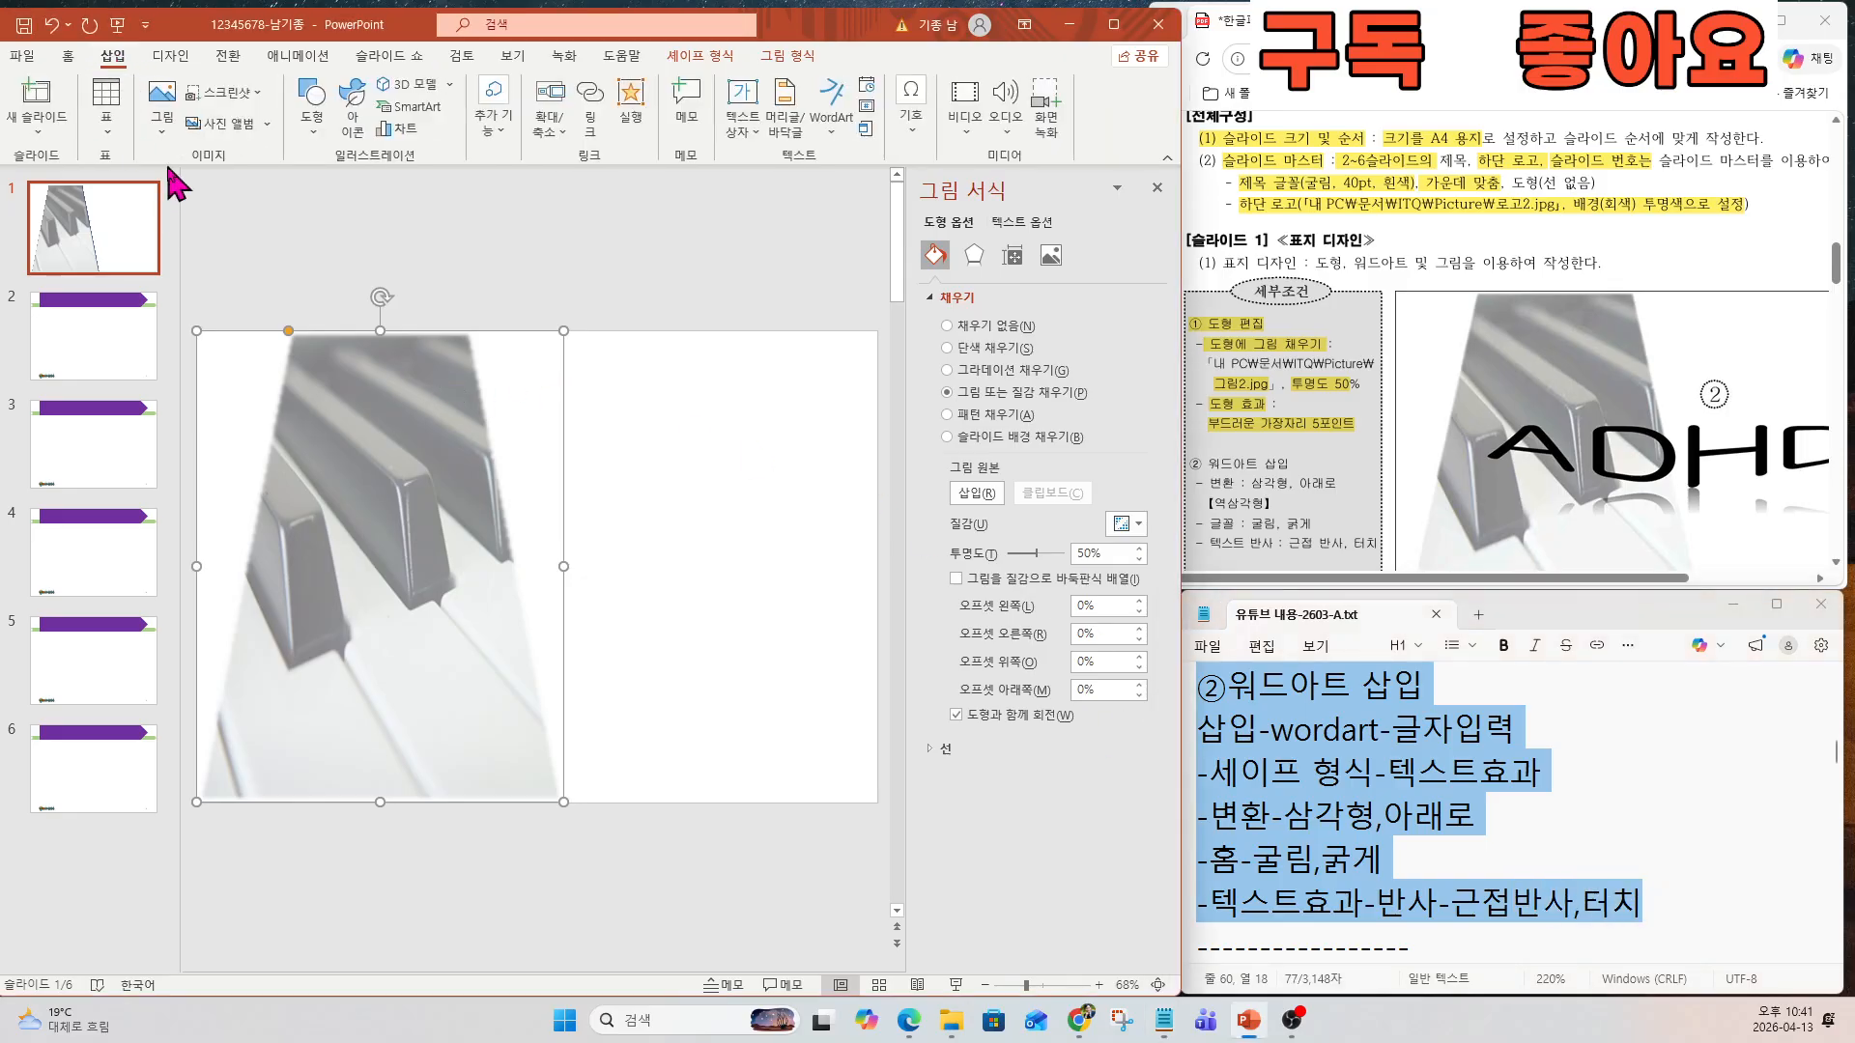
click(829, 121)
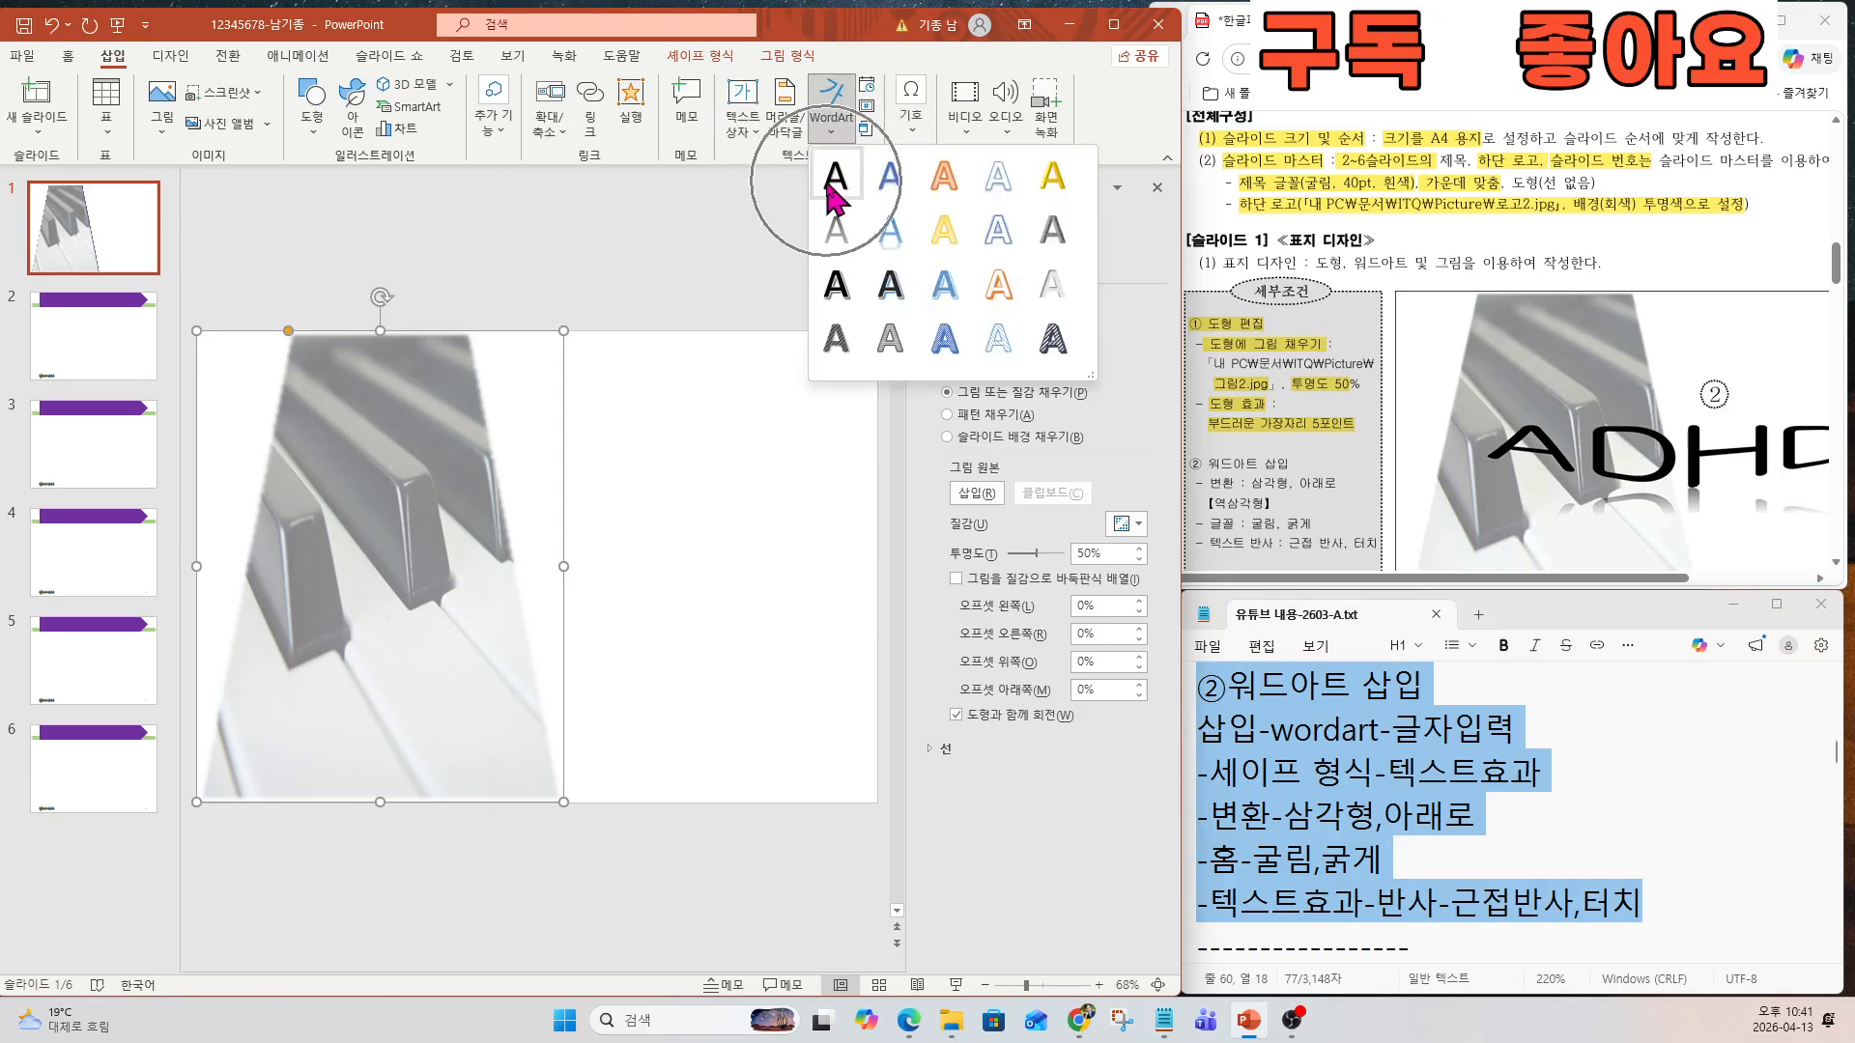
click(834, 176)
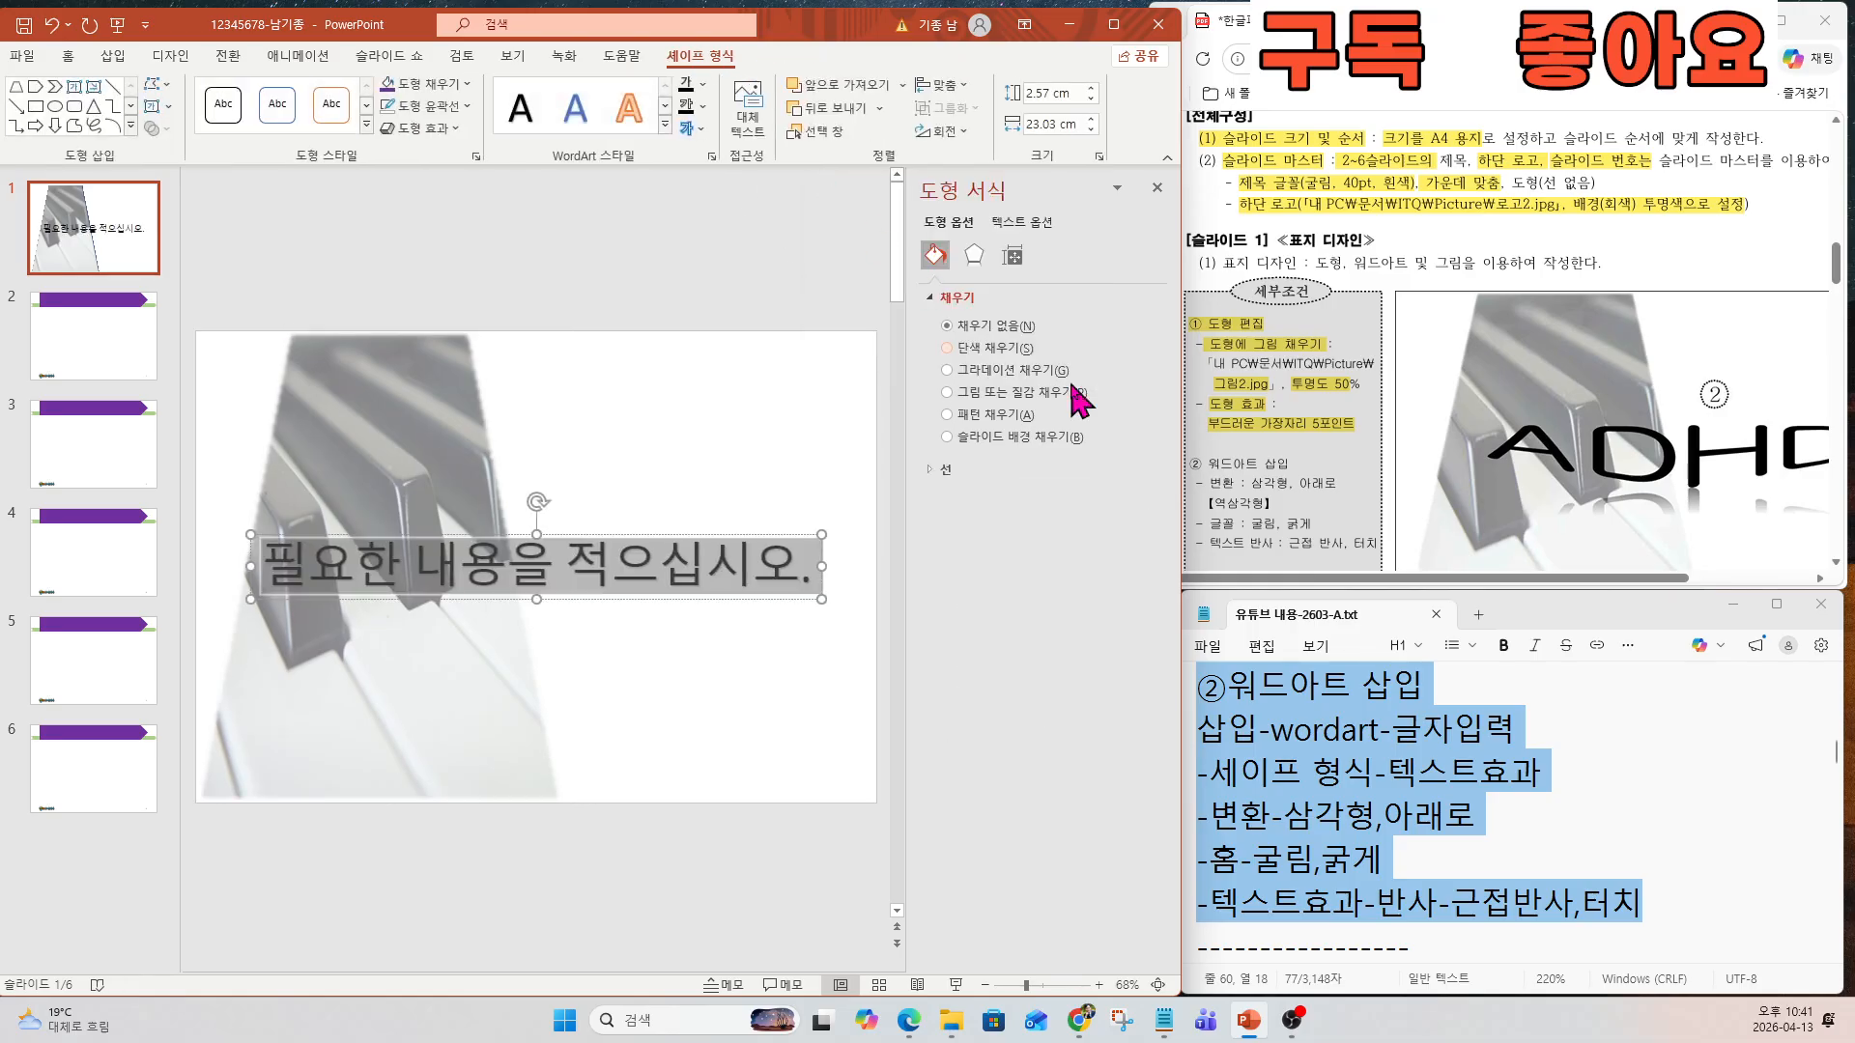
click(1475, 567)
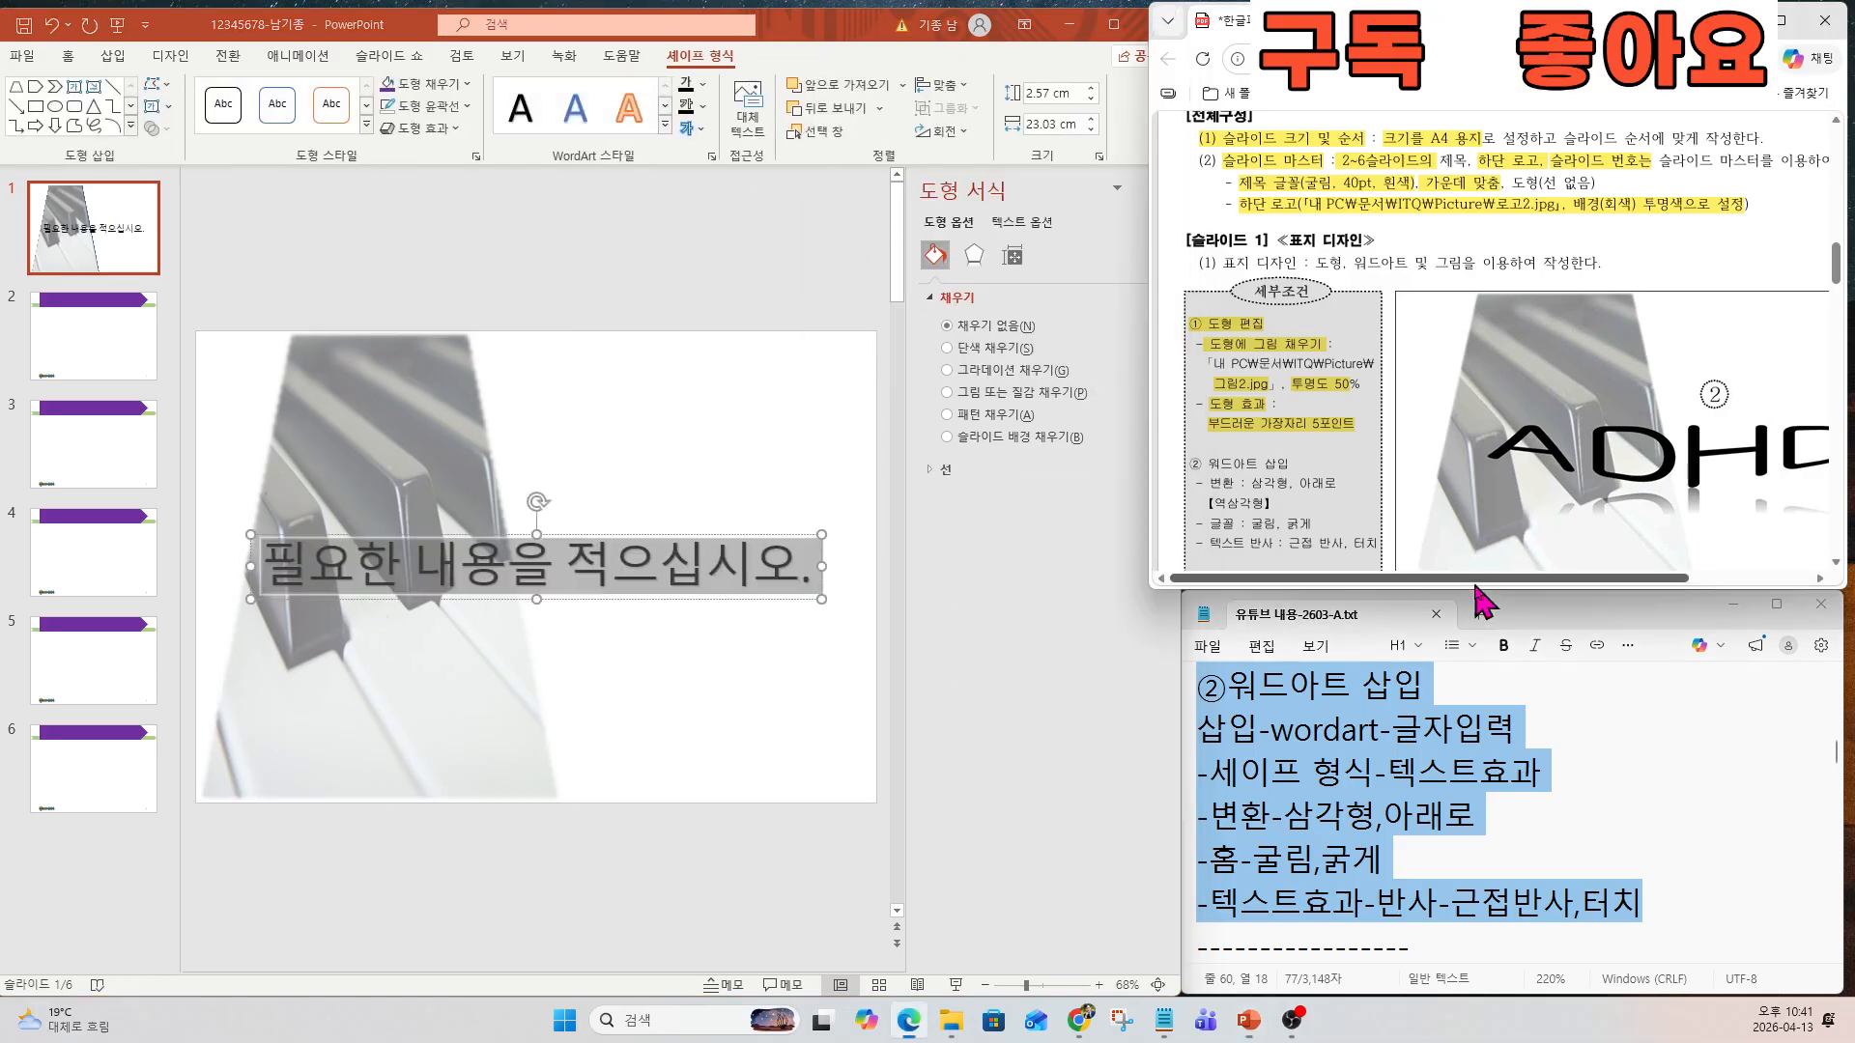
scroll(1475, 567, right, 3)
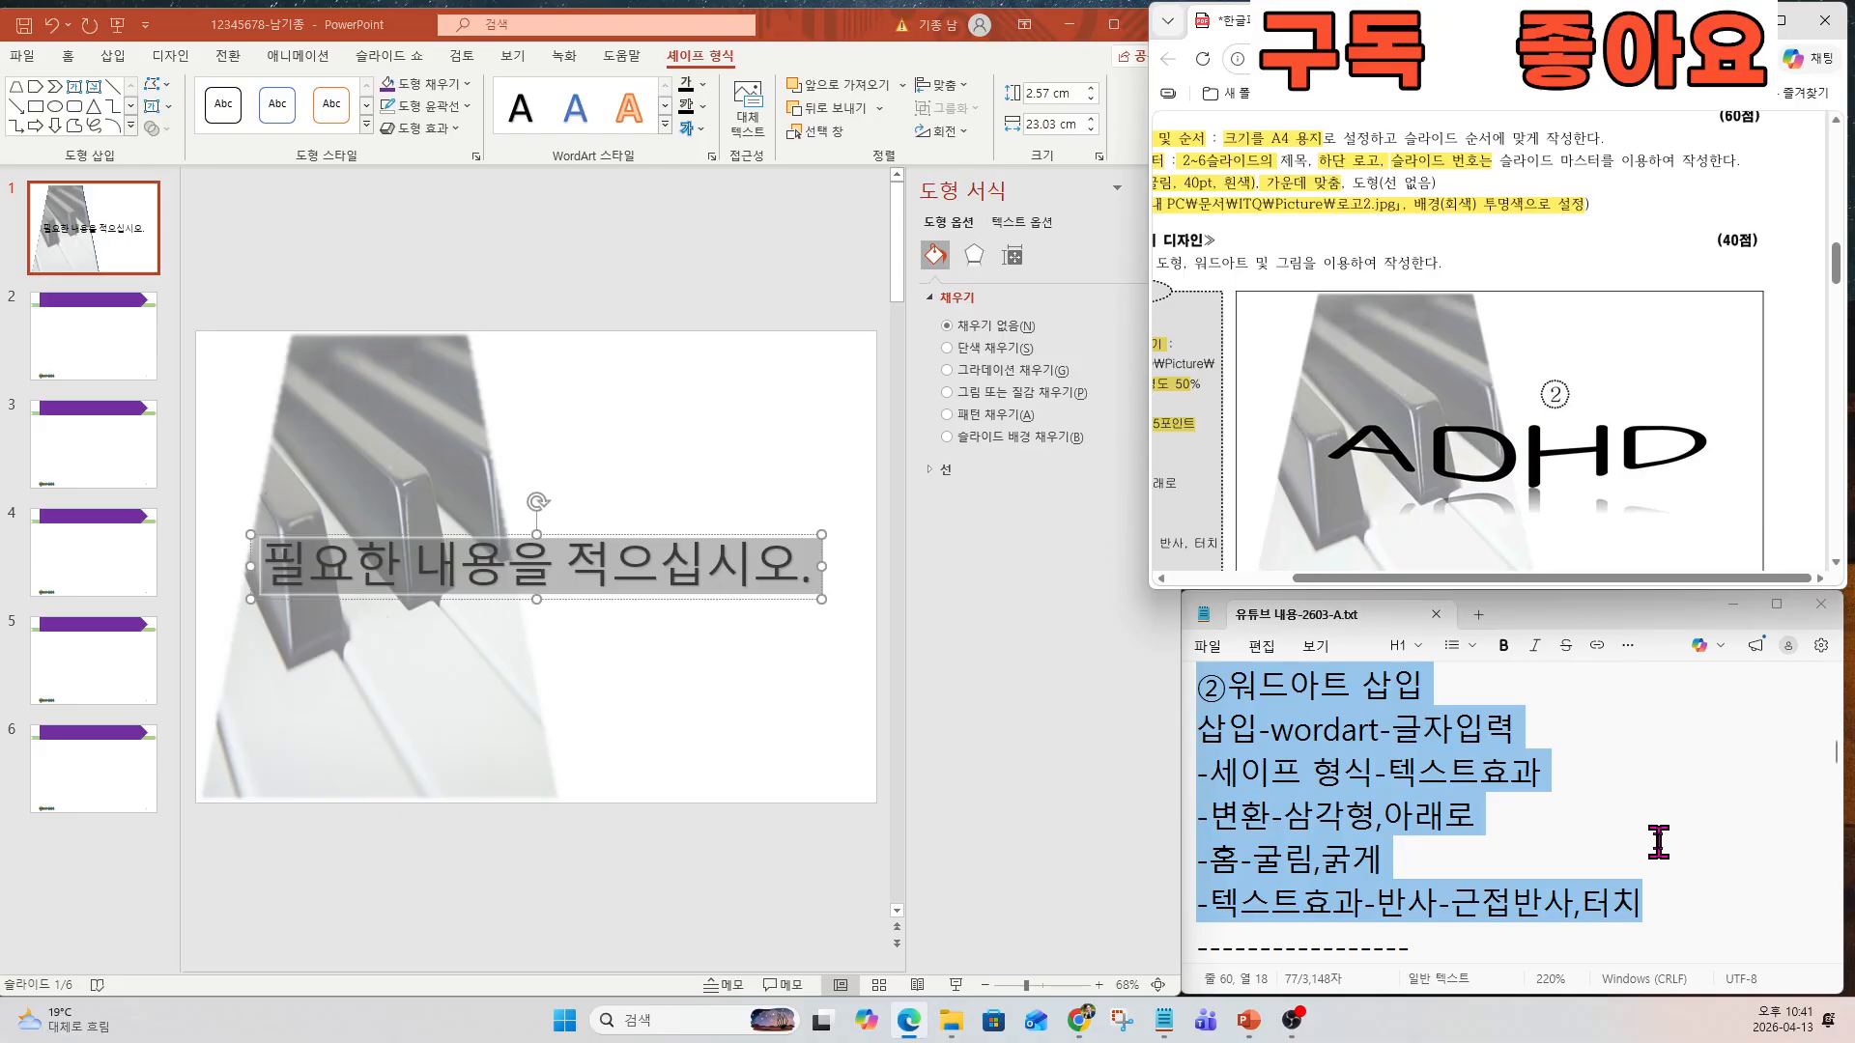
click(499, 560)
text(A)
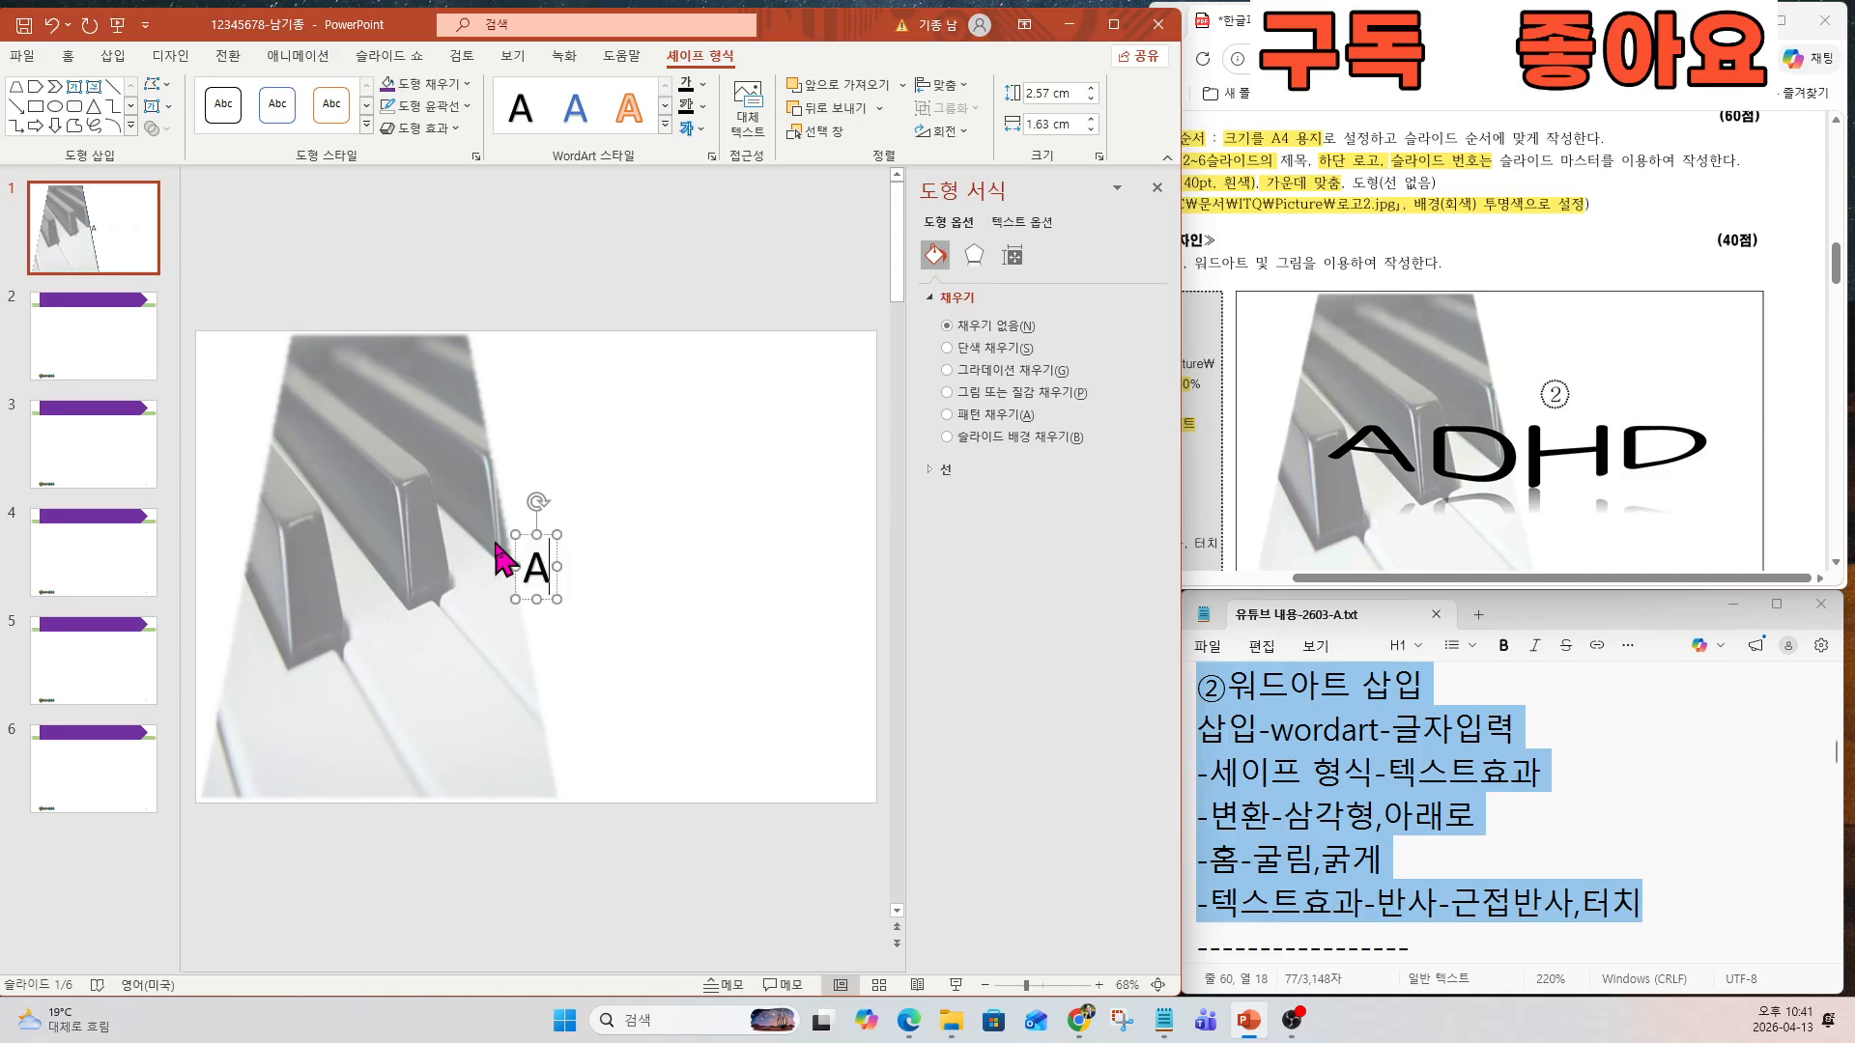
text(DHD)
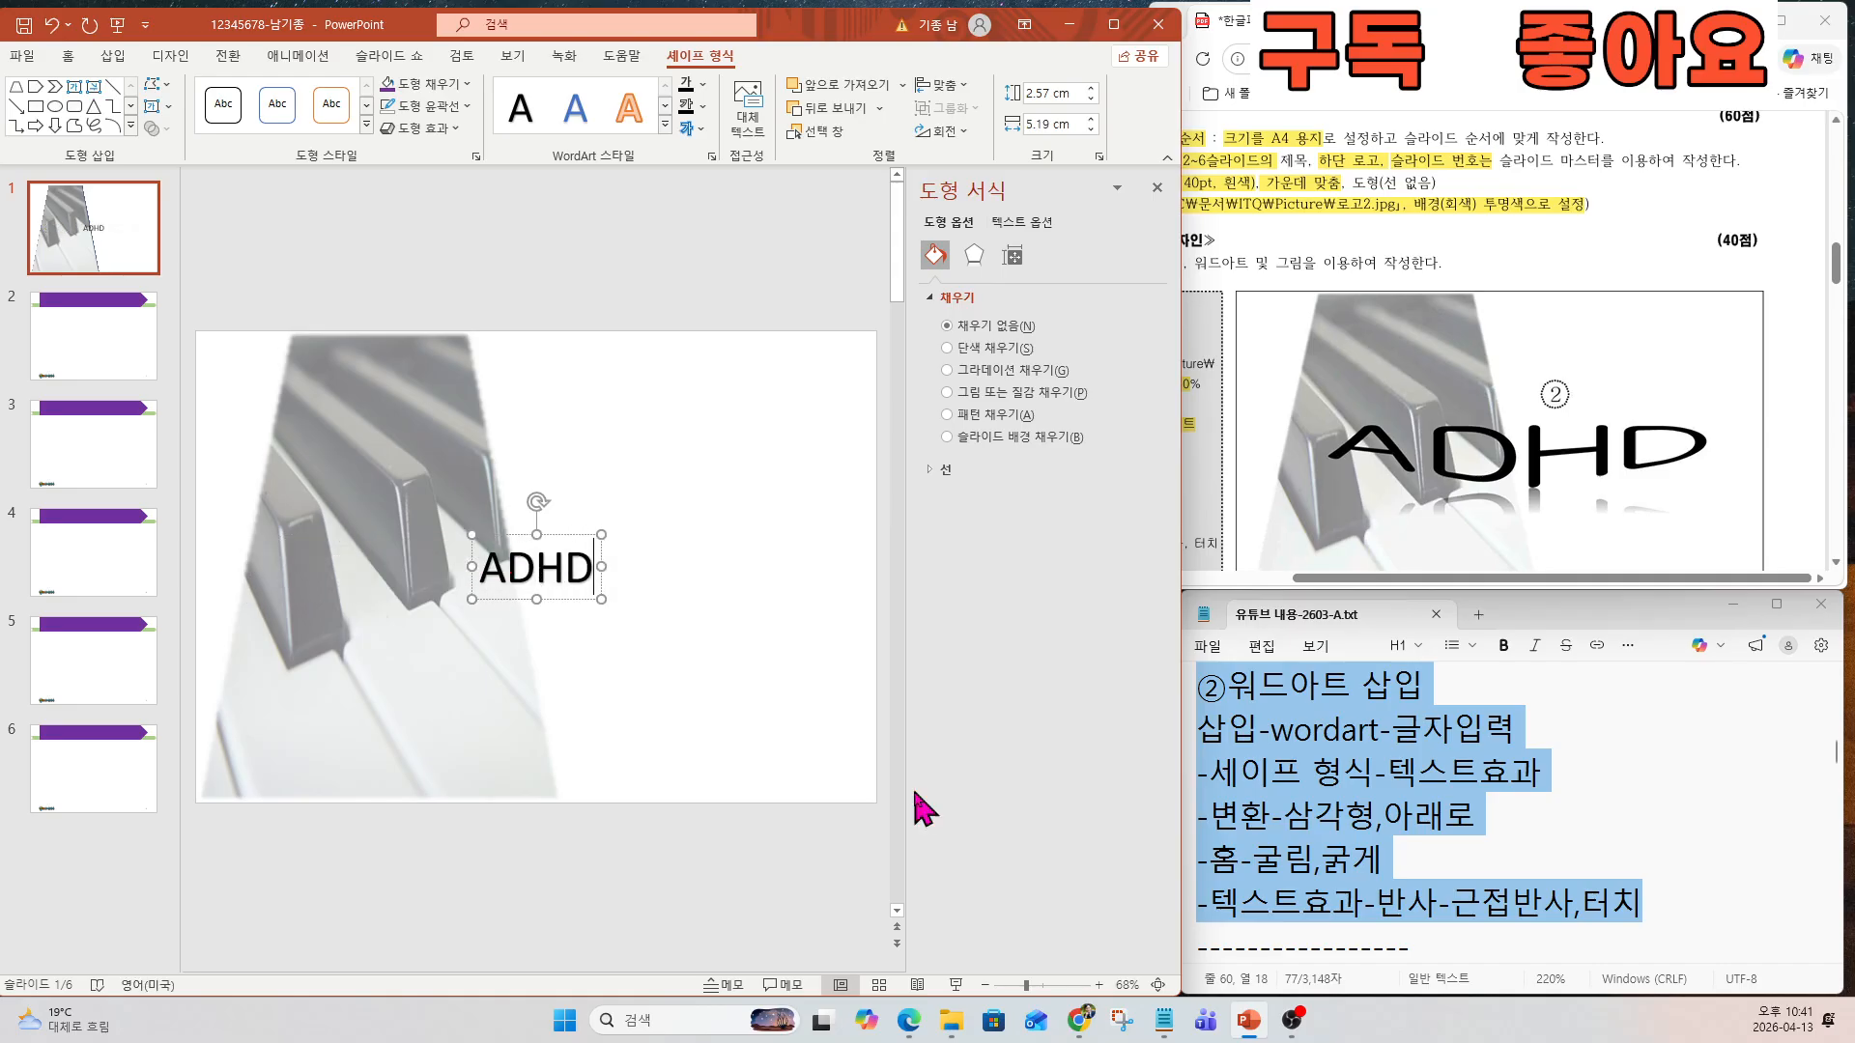
Highlight the 변환 : 삼각형, 아래로 condition in the exam sheet and apply that transform to the ADHD WordArt.
drag(1372, 577, 1251, 578)
drag(1193, 483, 1311, 486)
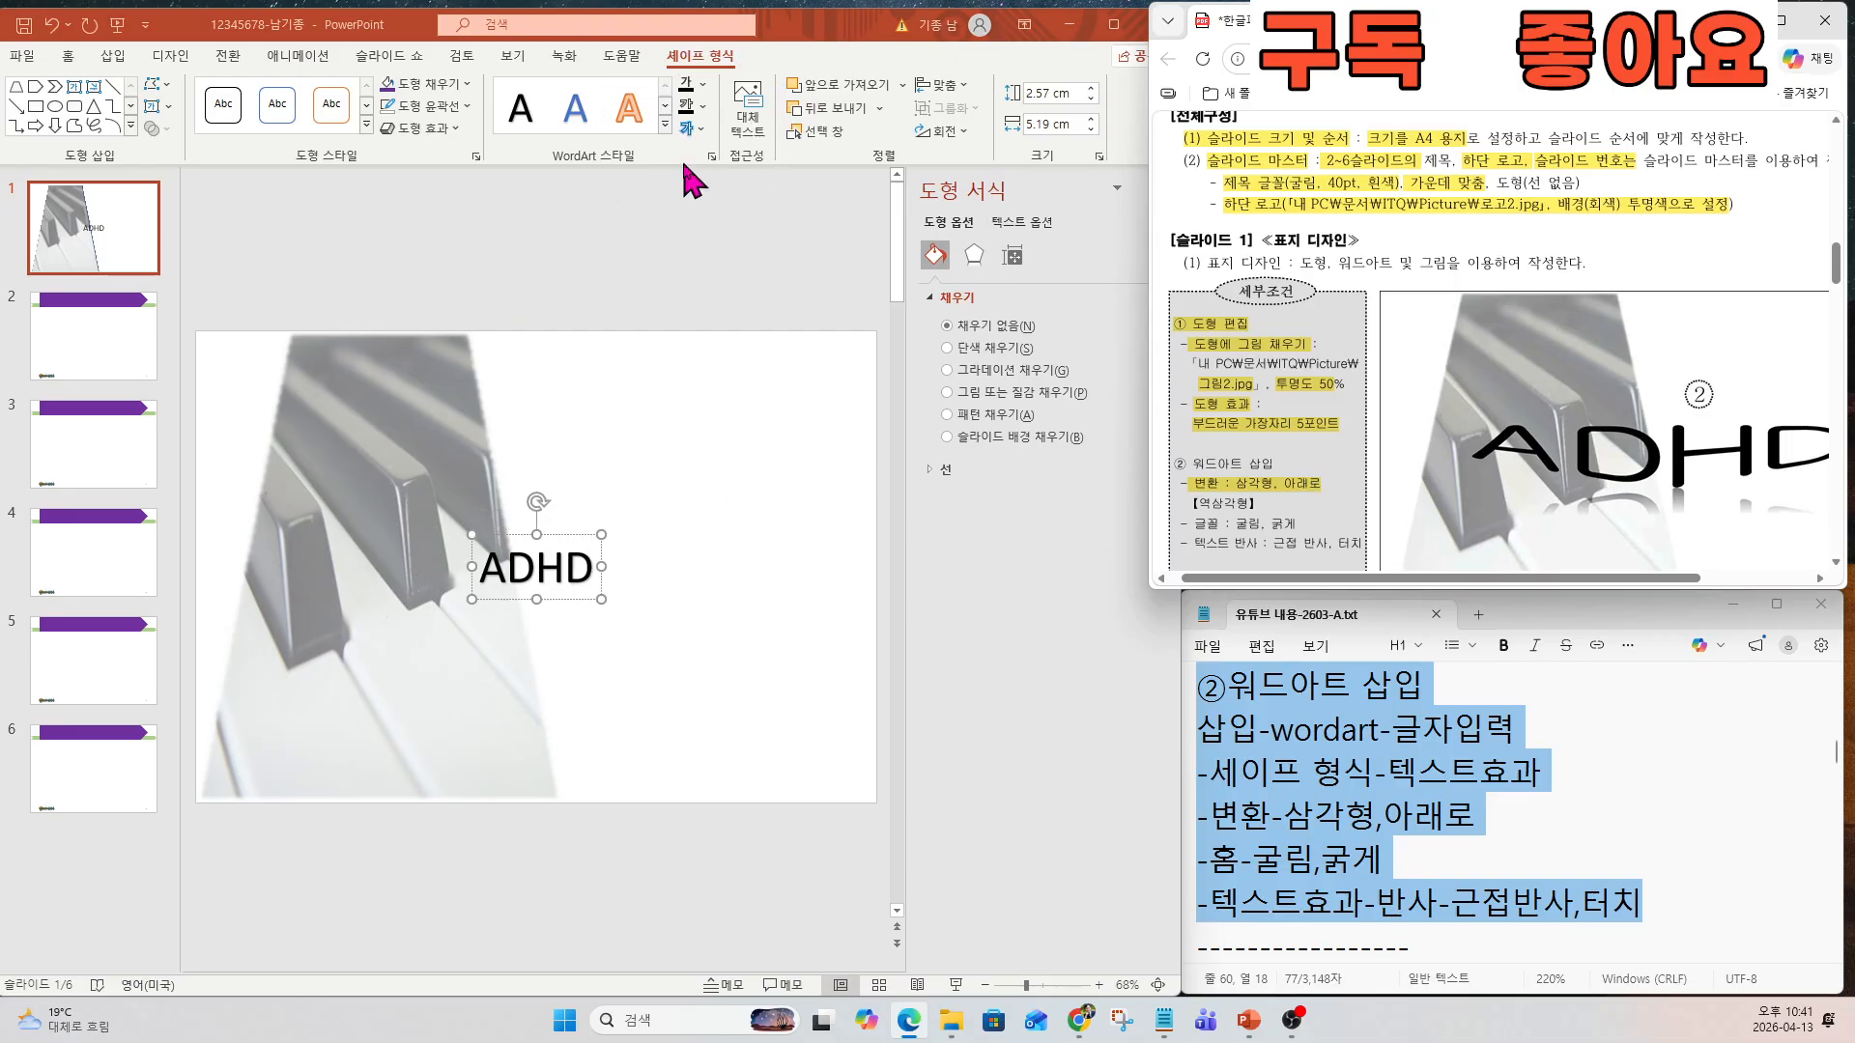
click(692, 130)
mouse_move(727, 401)
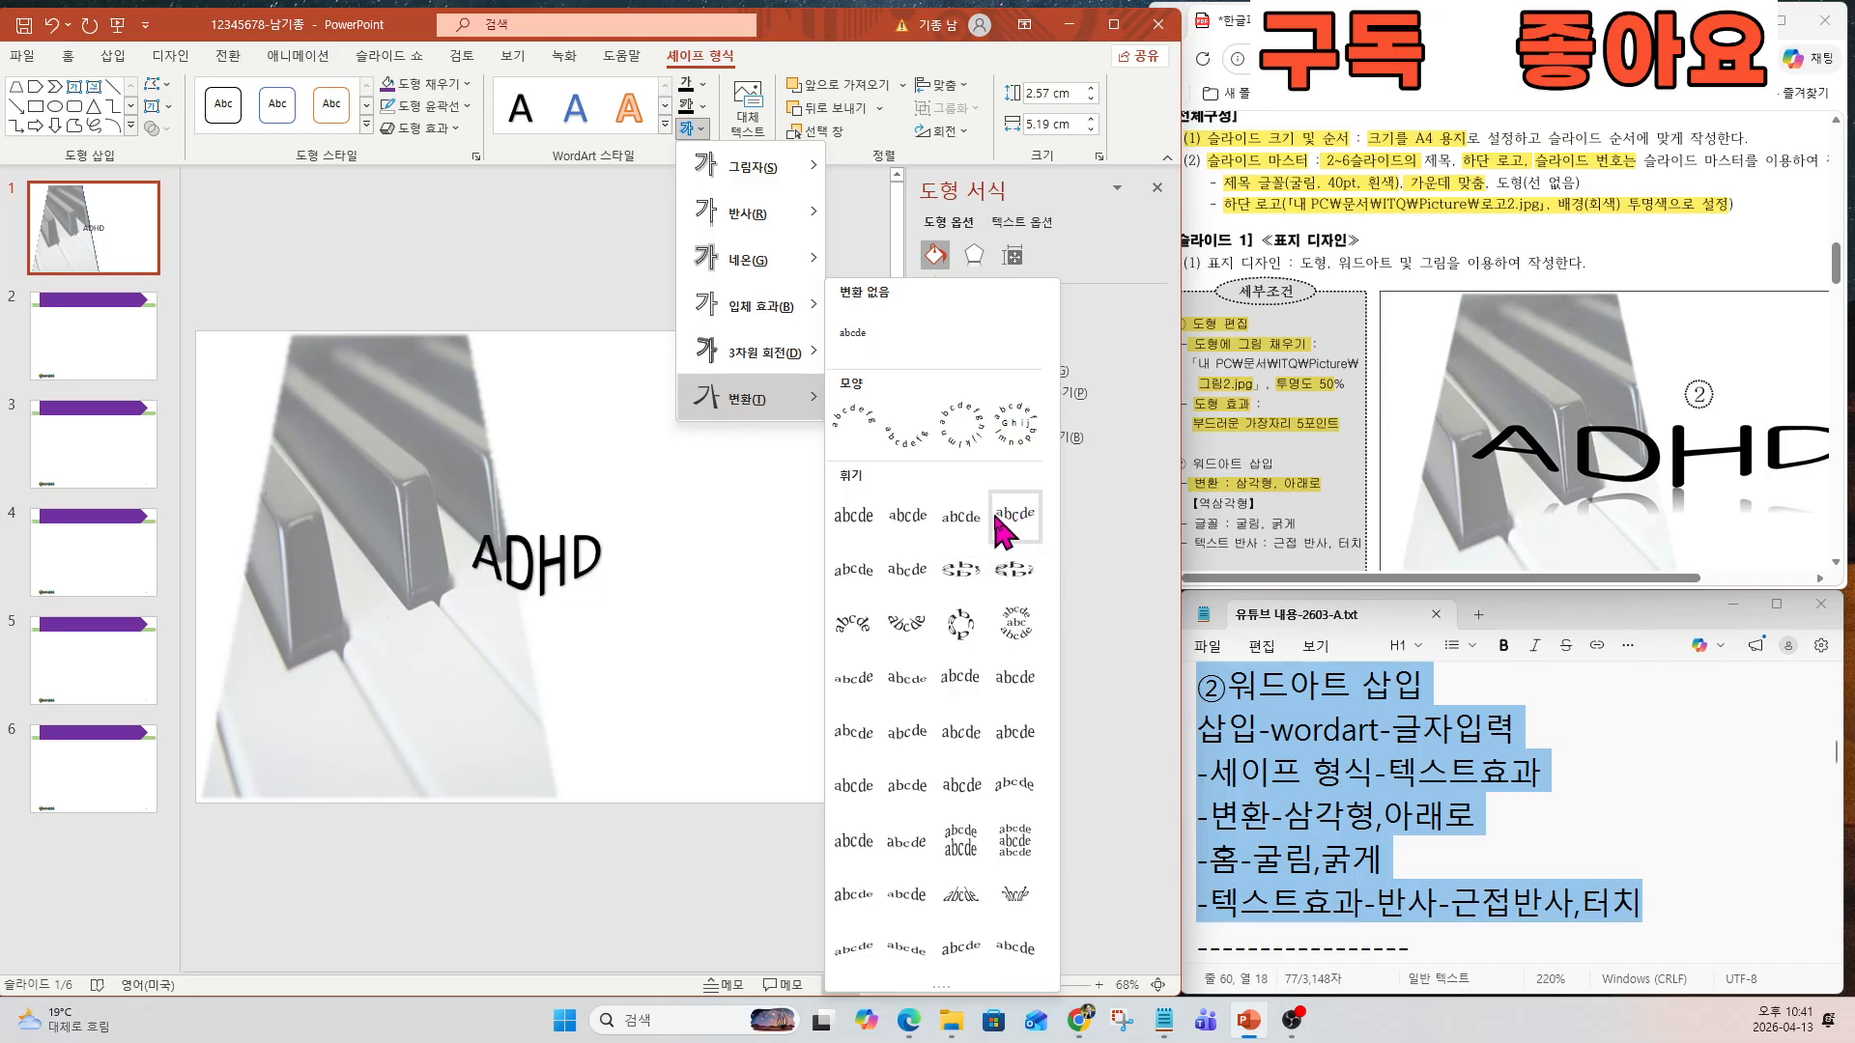
key(ctrl)
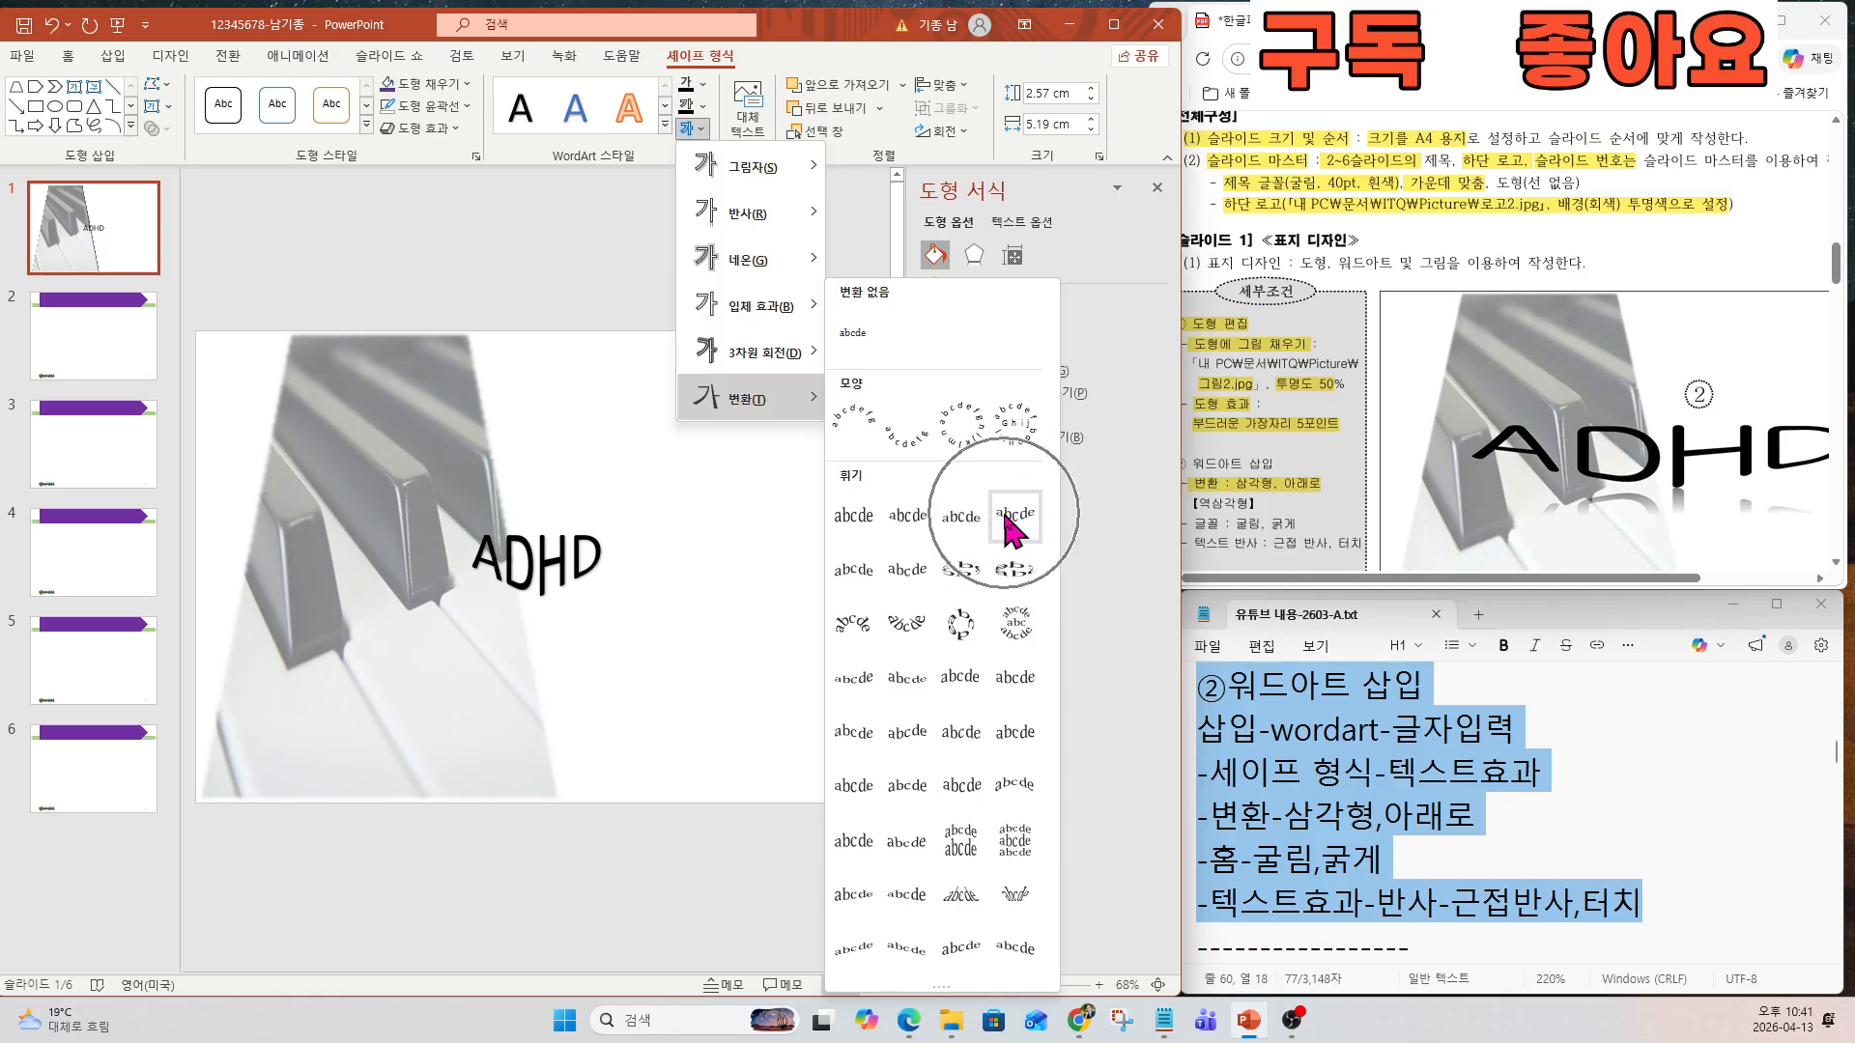
click(1001, 508)
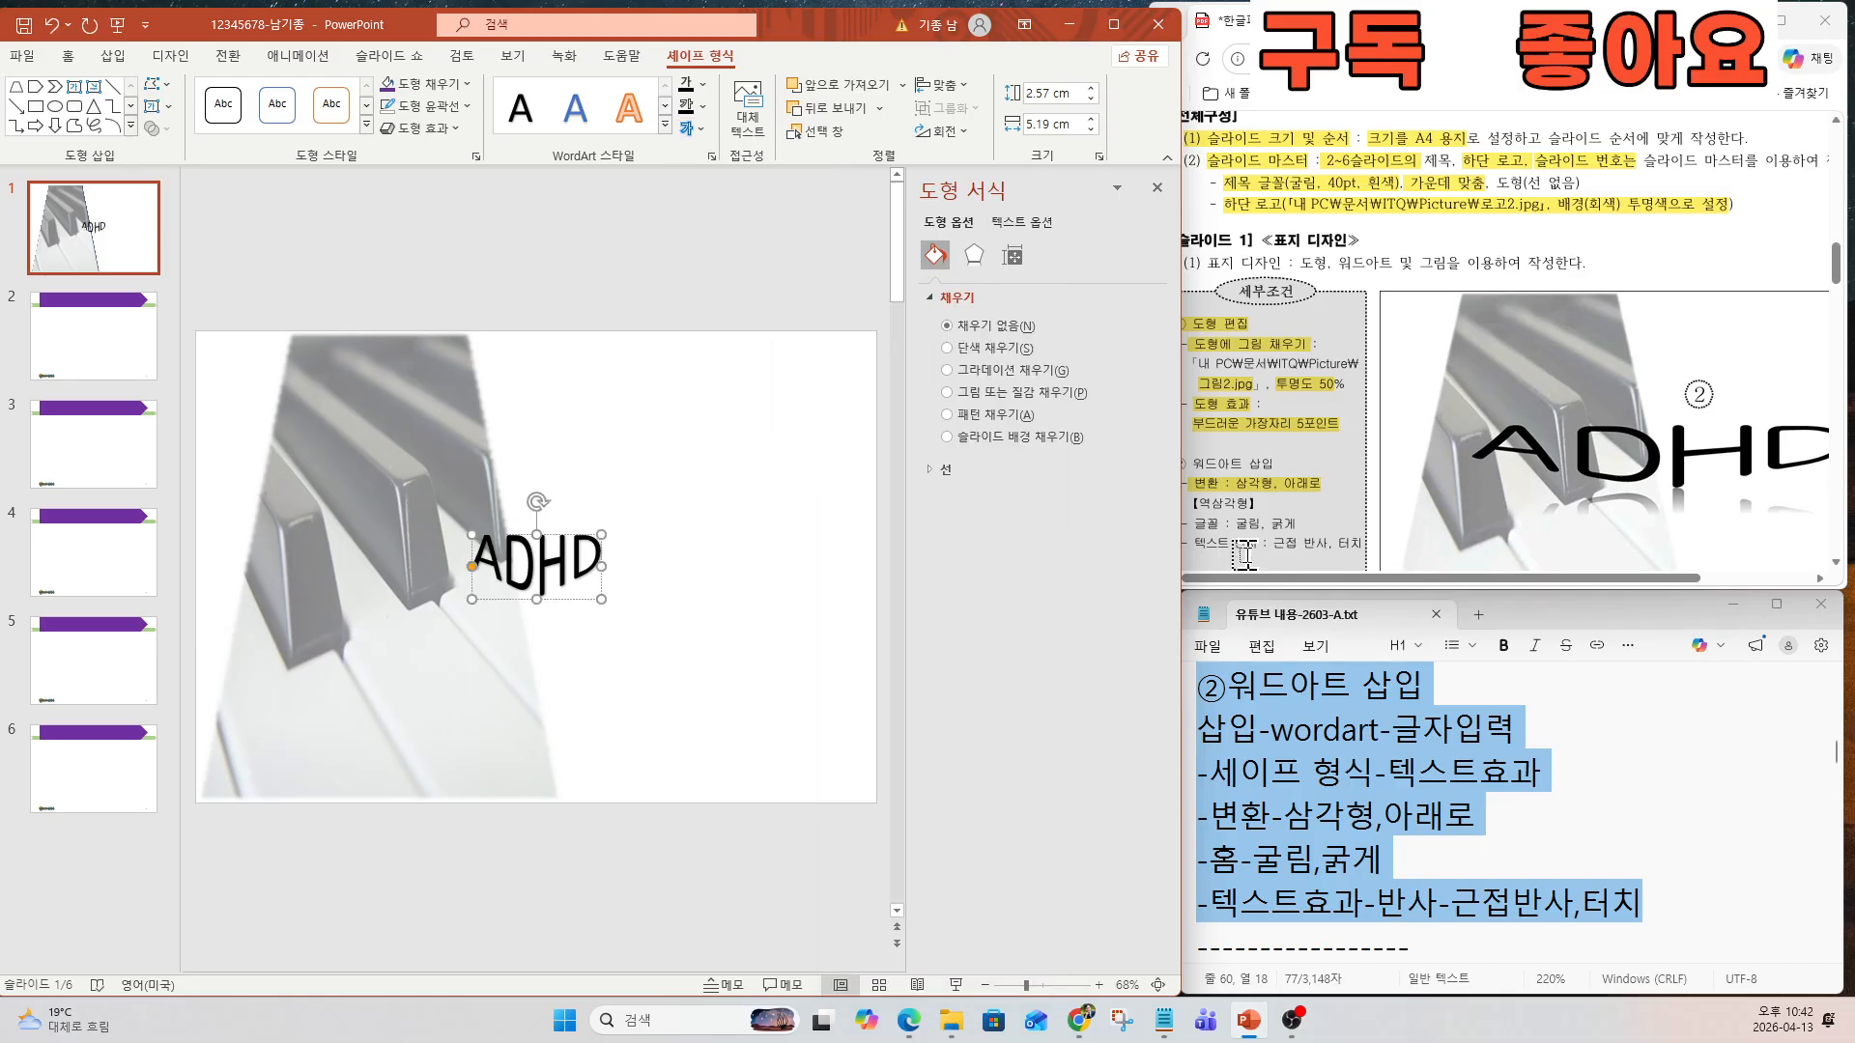
Highlight the 글꼴 : 굴림, 굵게 condition in the exam sheet and try the 굴림 font in bold on the ADHD WordArt.
click(1198, 523)
drag(1194, 523, 1311, 521)
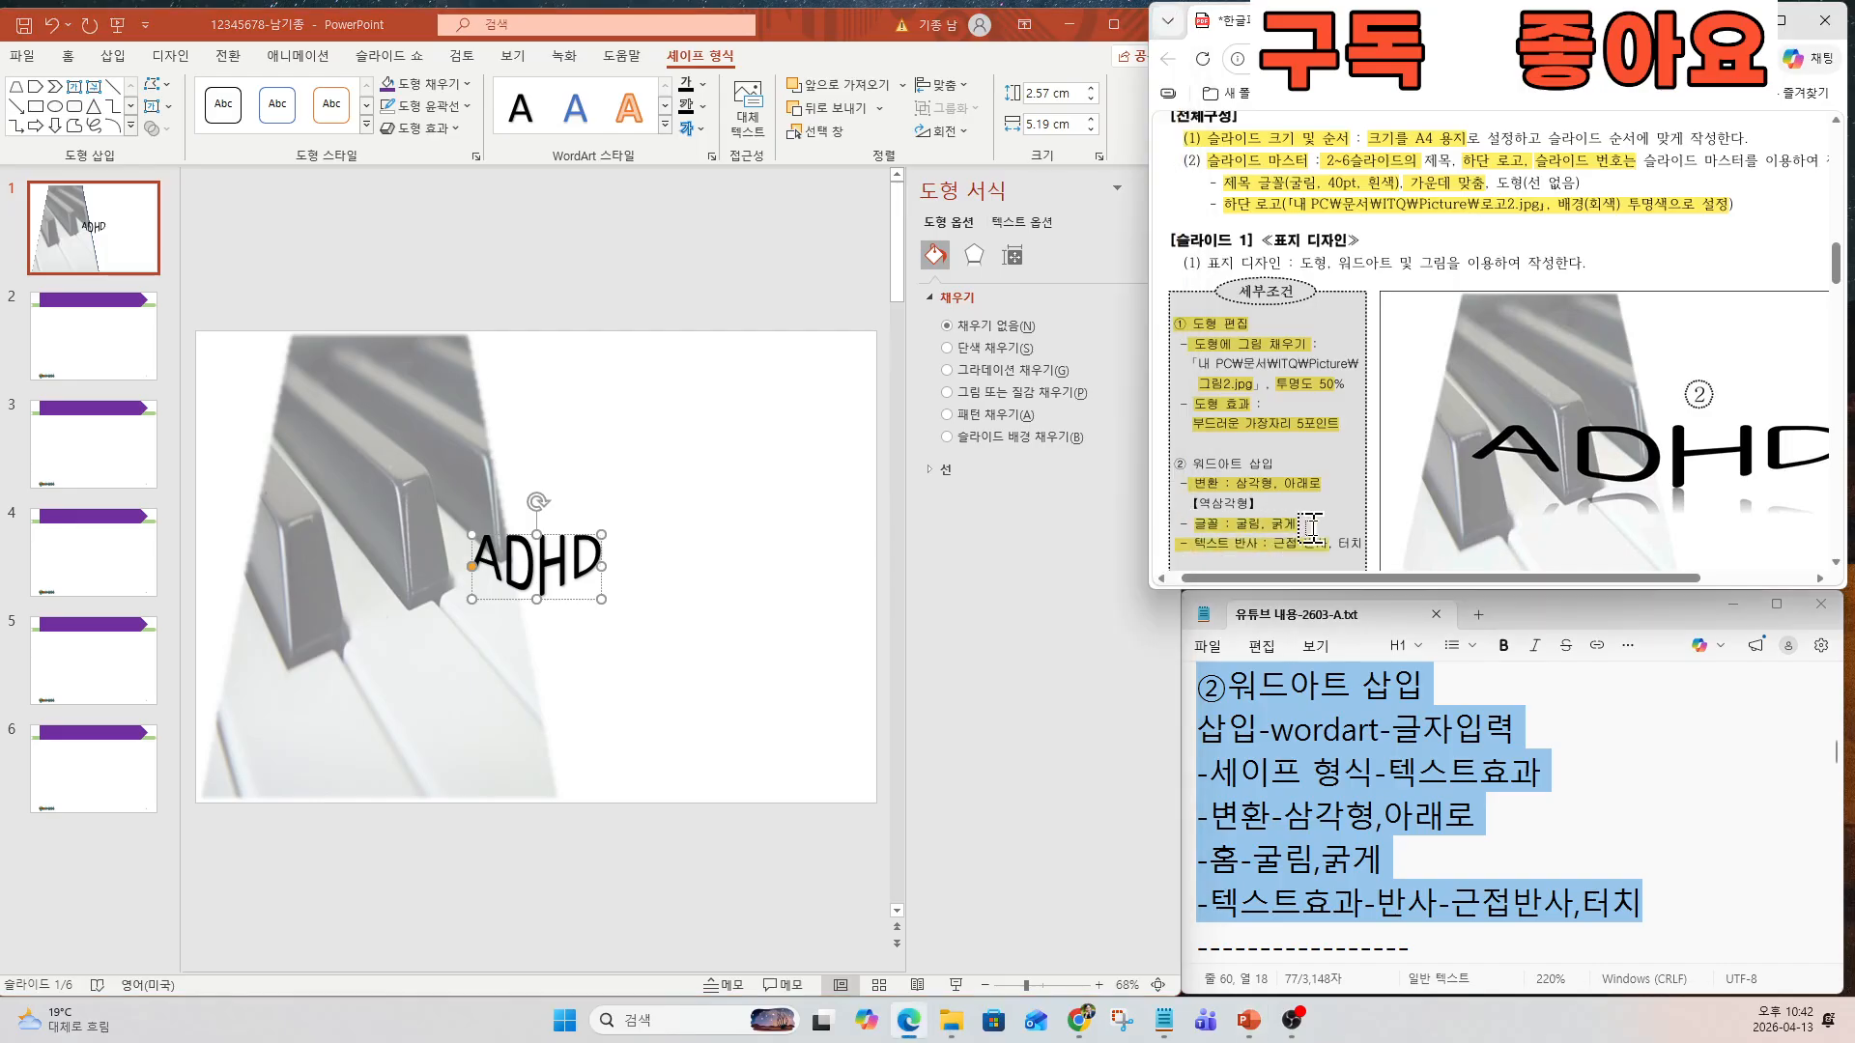
click(68, 55)
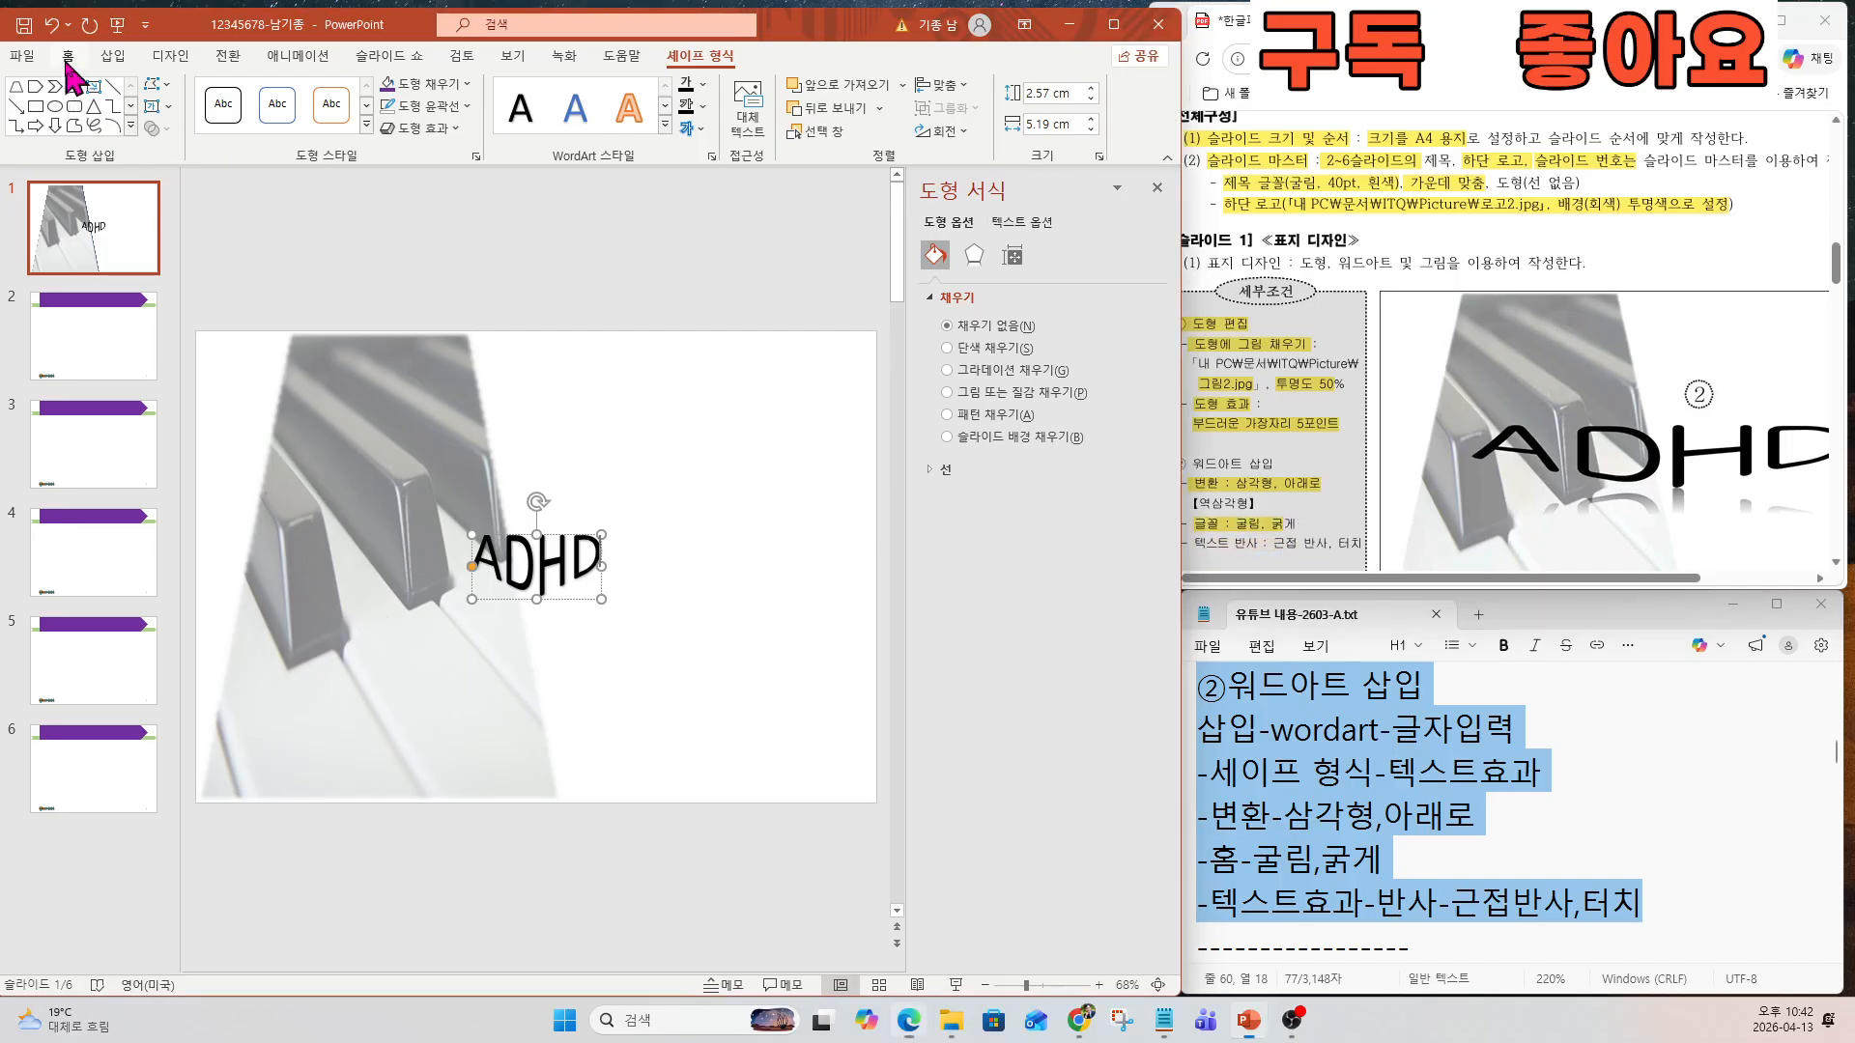
click(319, 91)
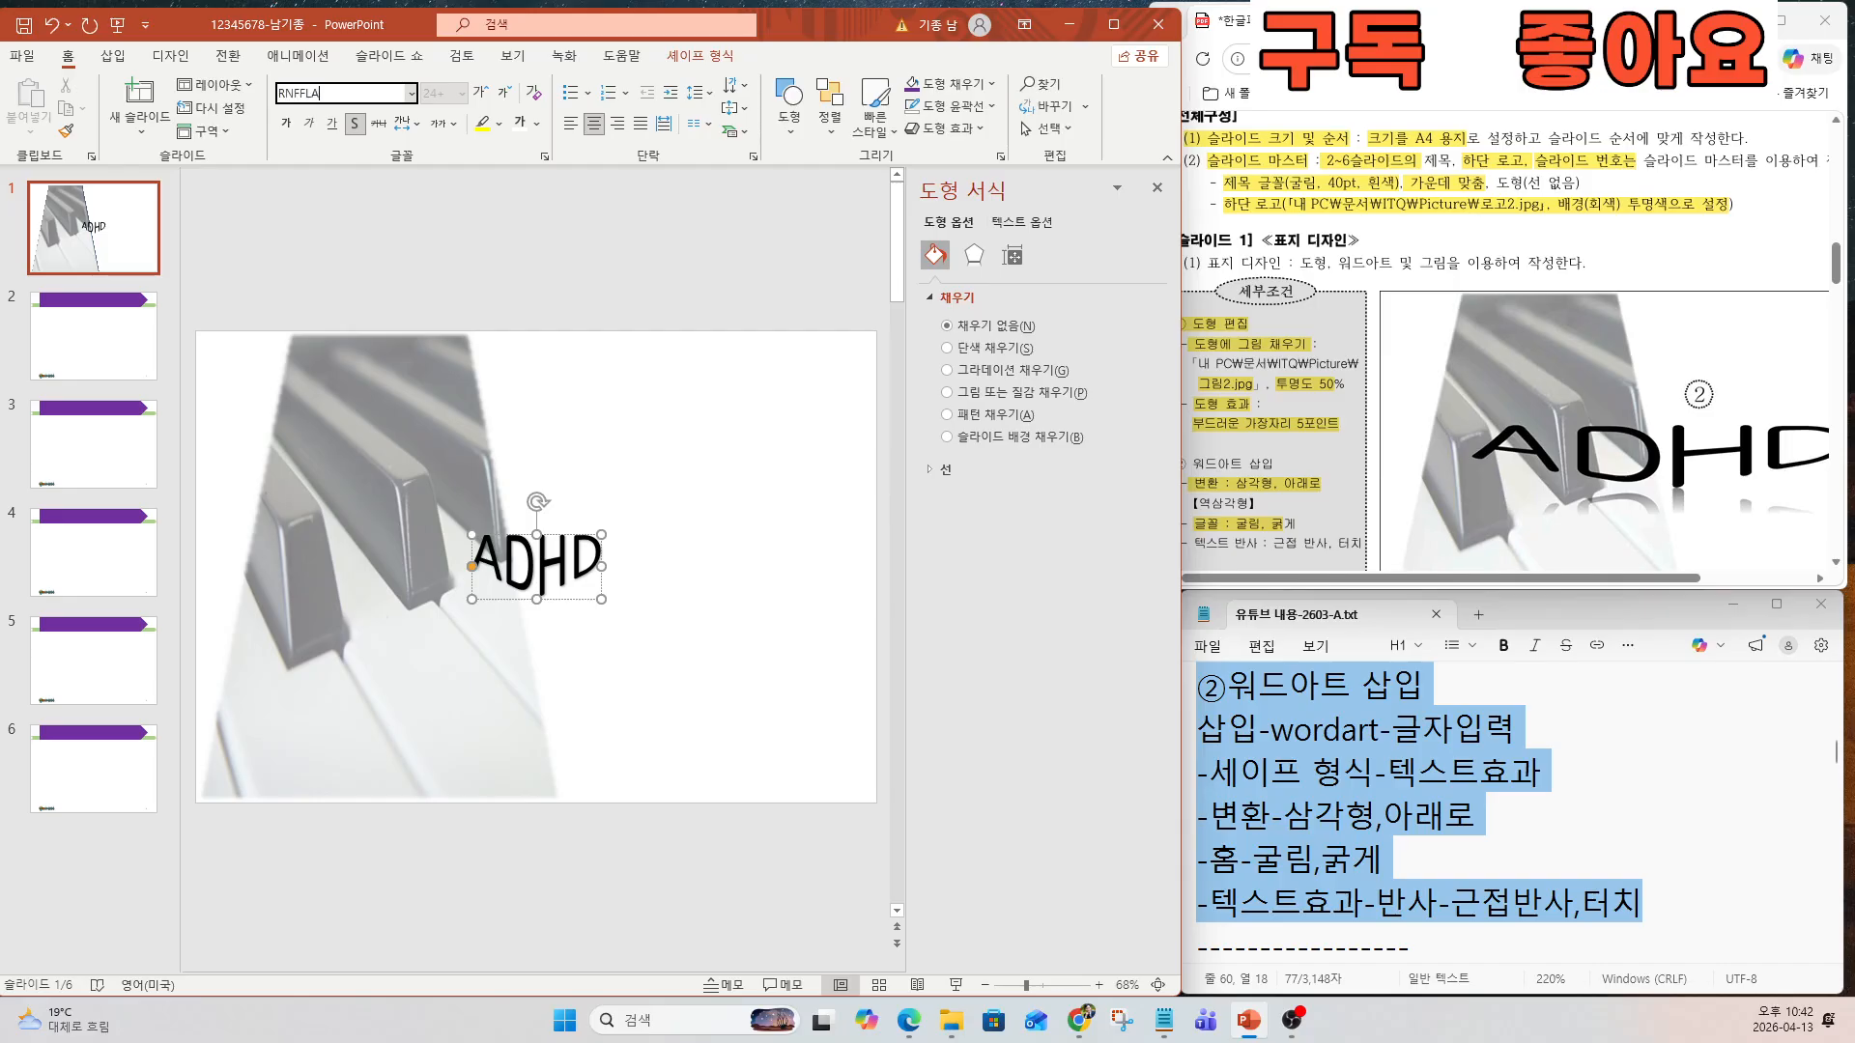
text(굴림)
key(Return)
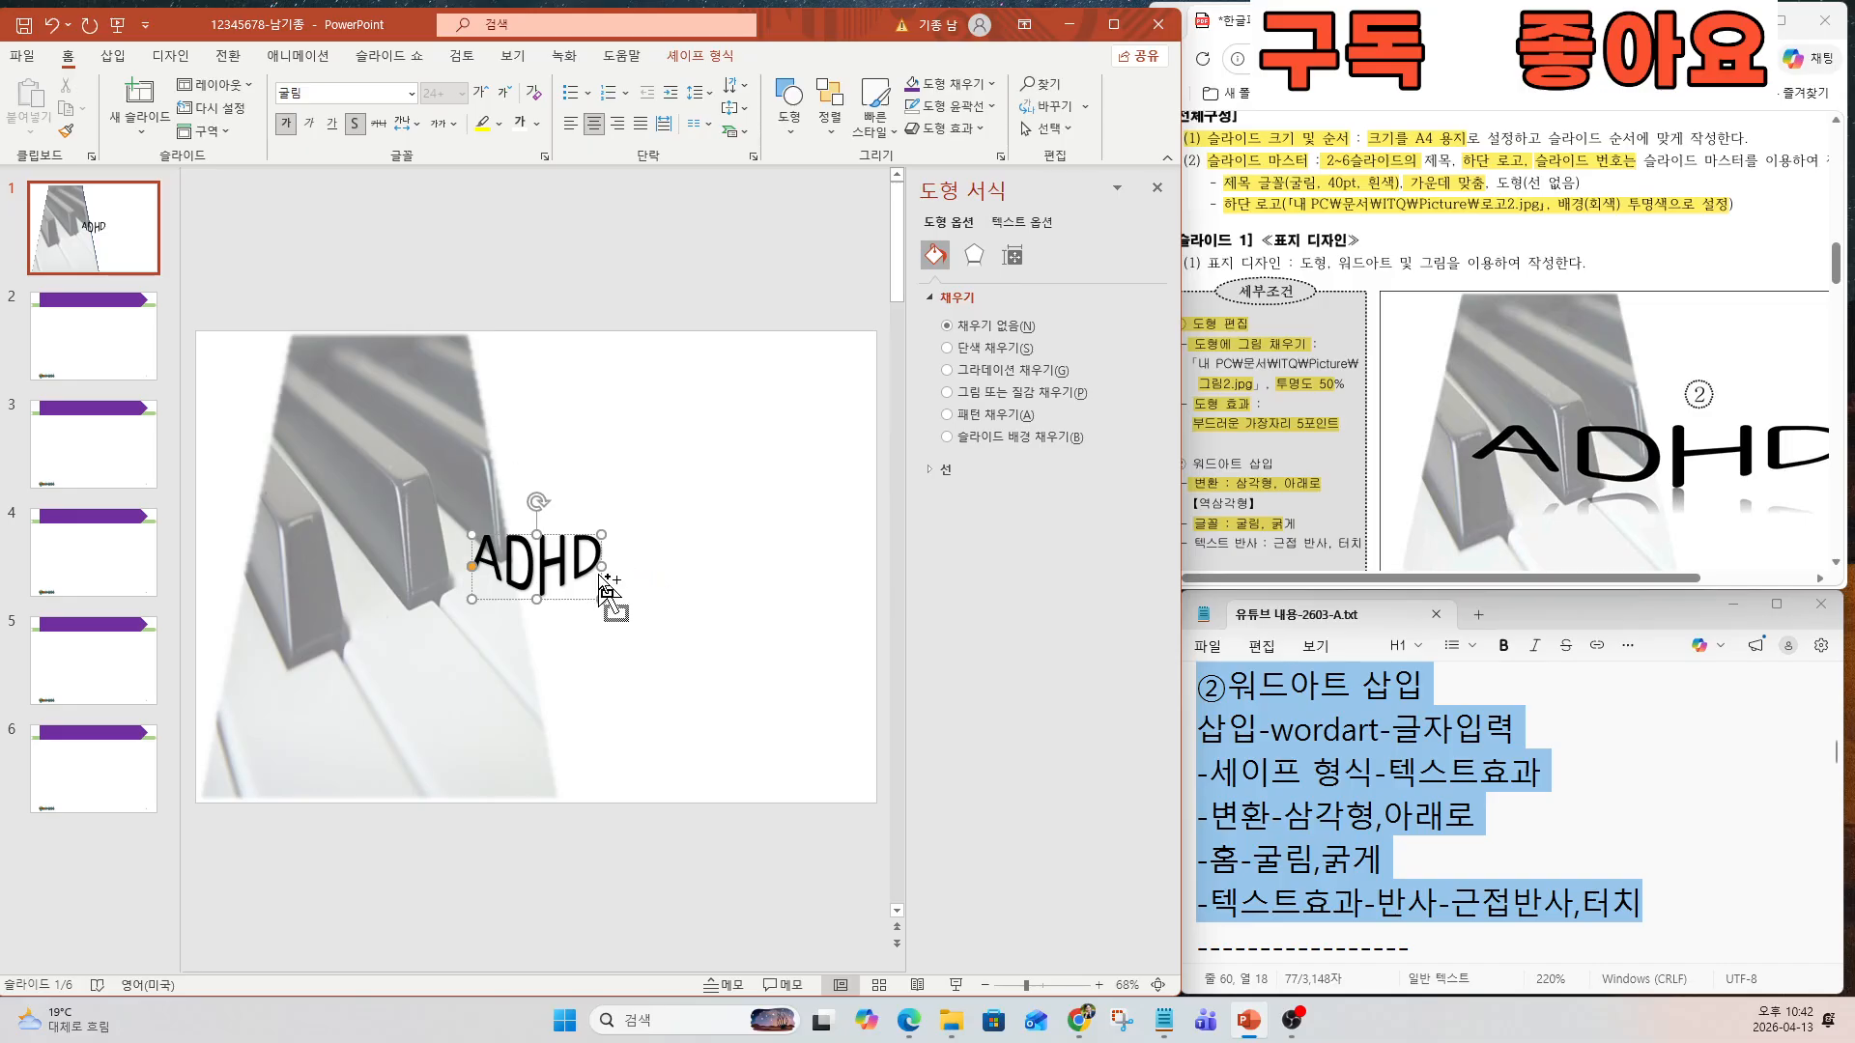
Select the ADHD text inside the WordArt and set its font to 굴림, bold.
scroll(594, 603, up, 5)
click(556, 553)
double_click(555, 553)
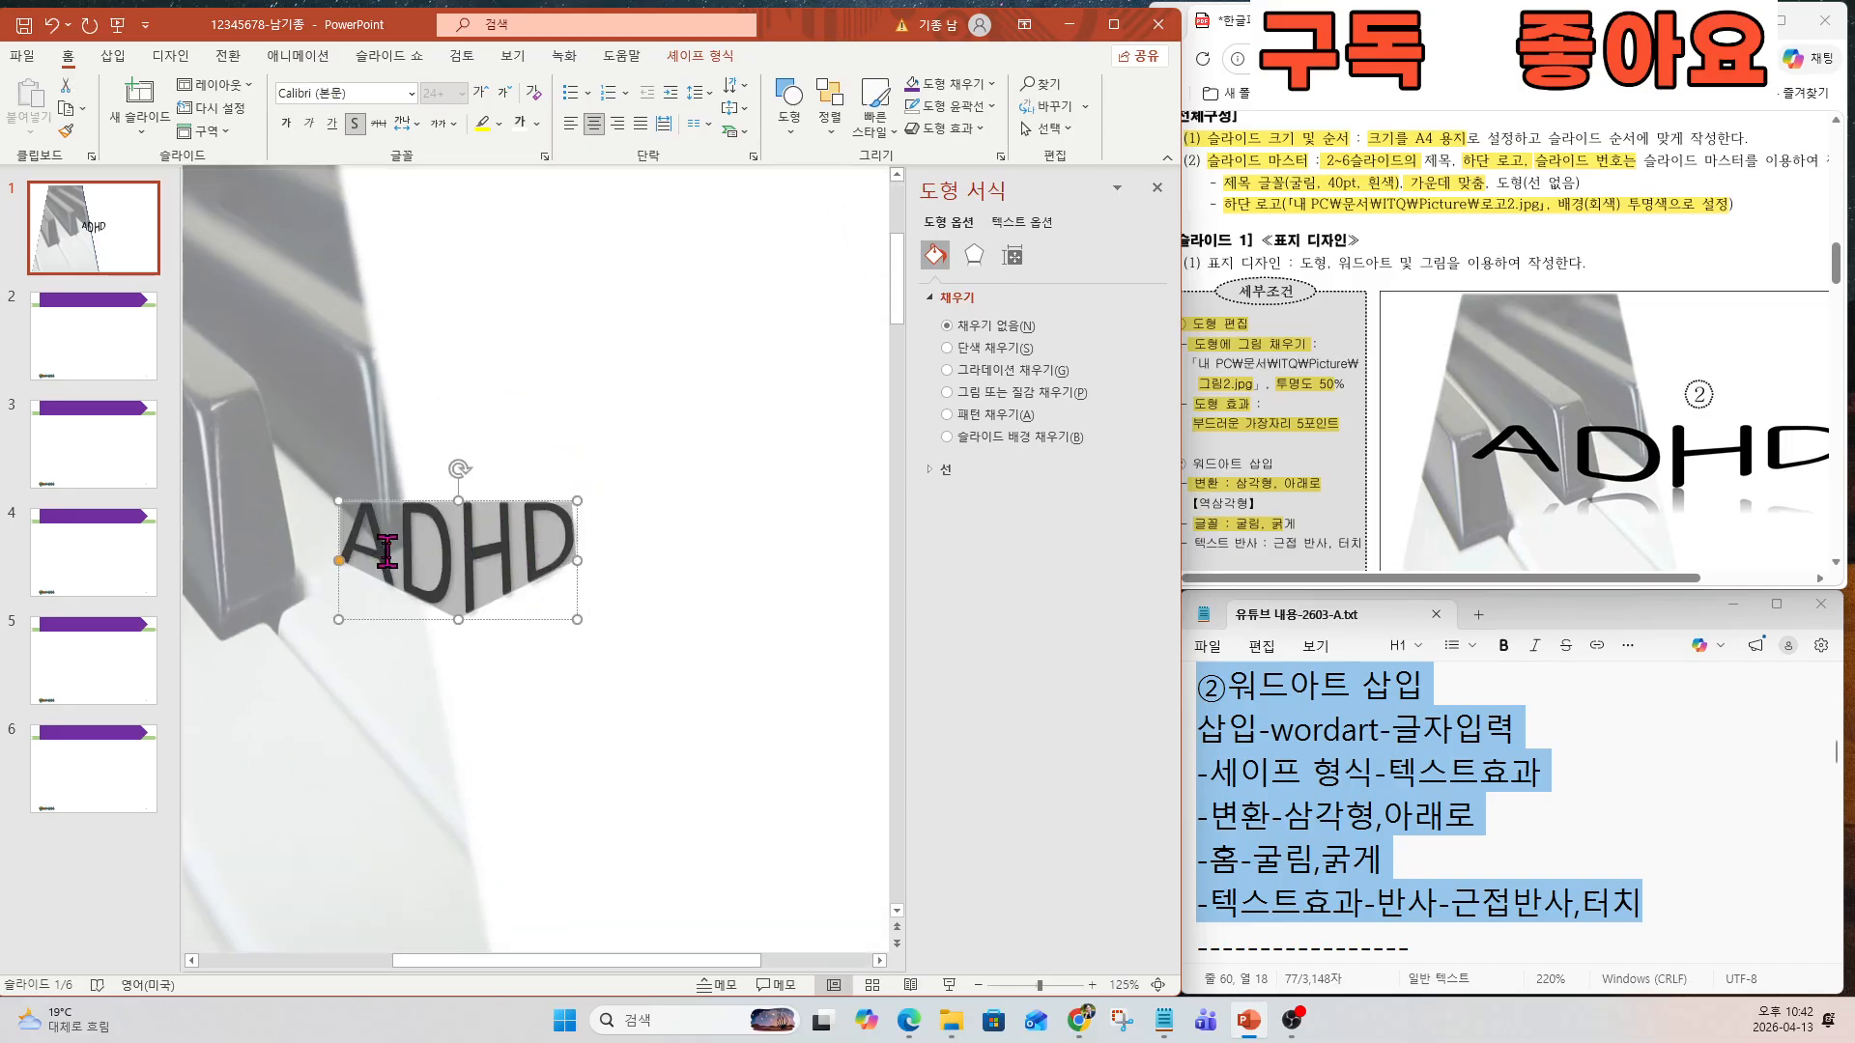
click(355, 94)
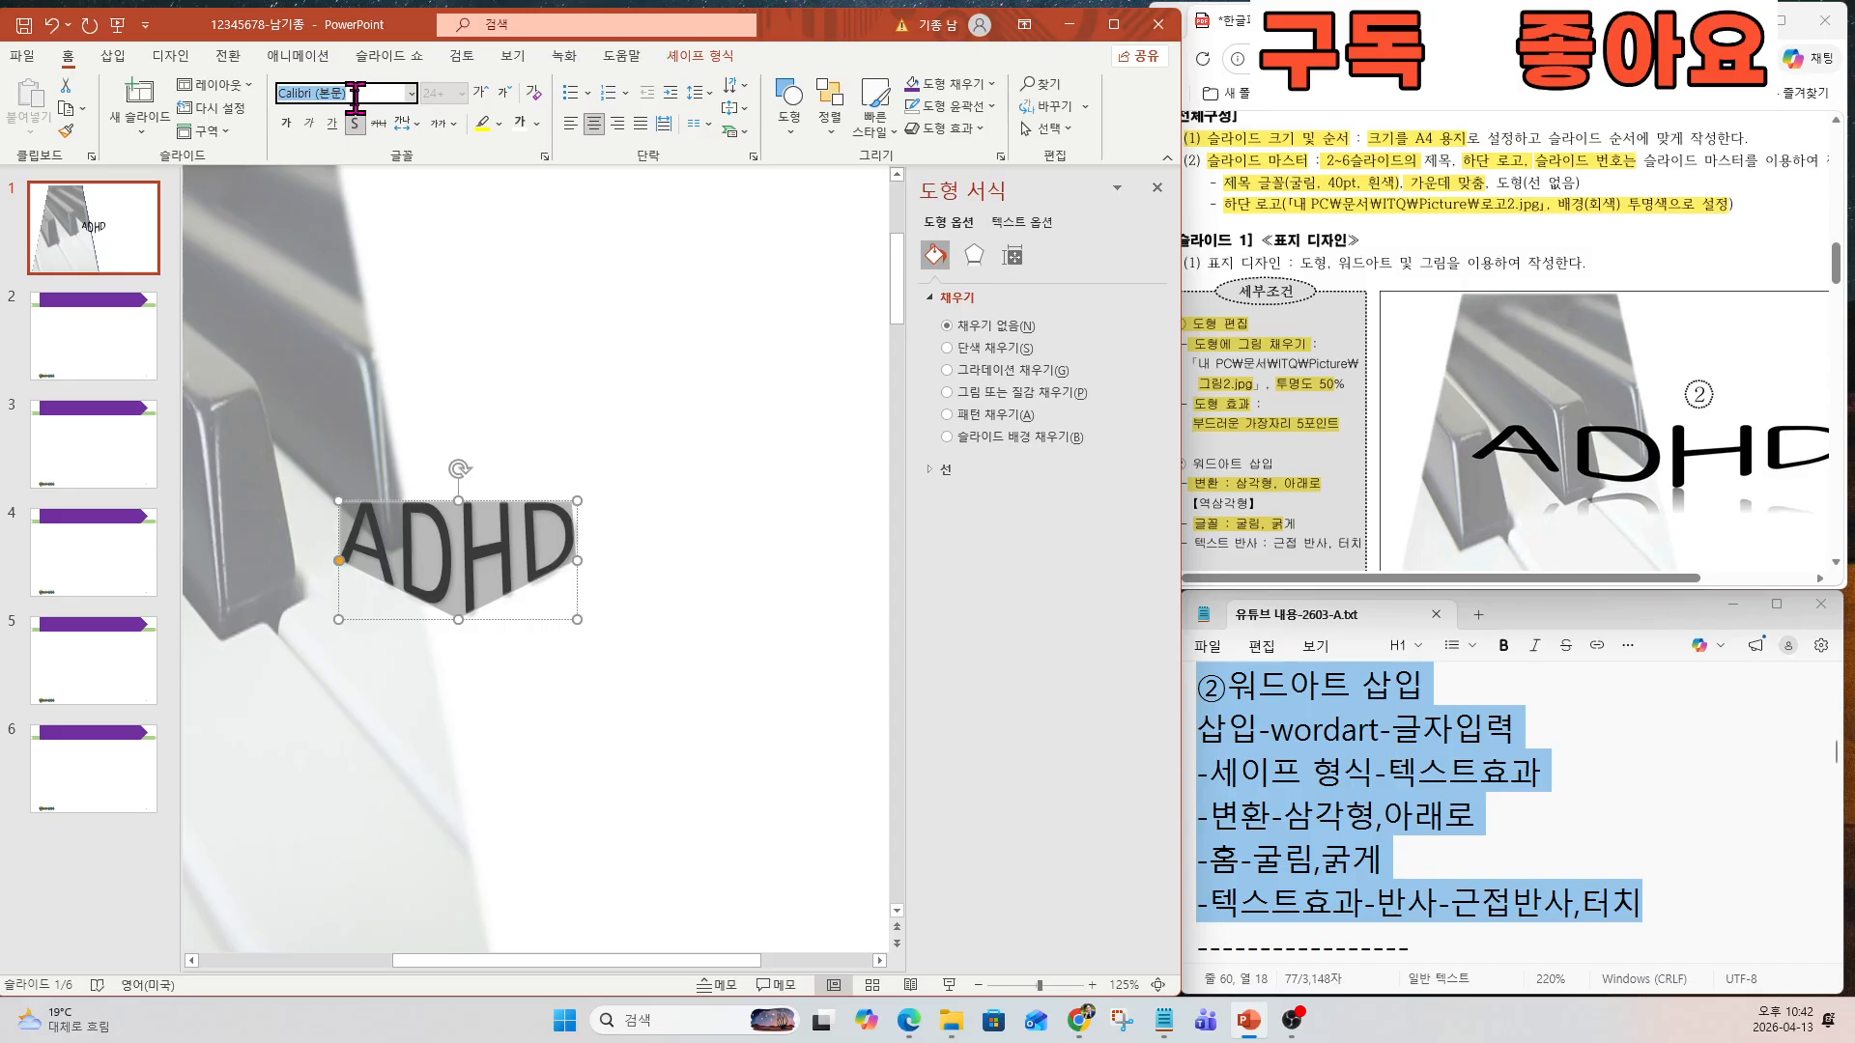
key(Return)
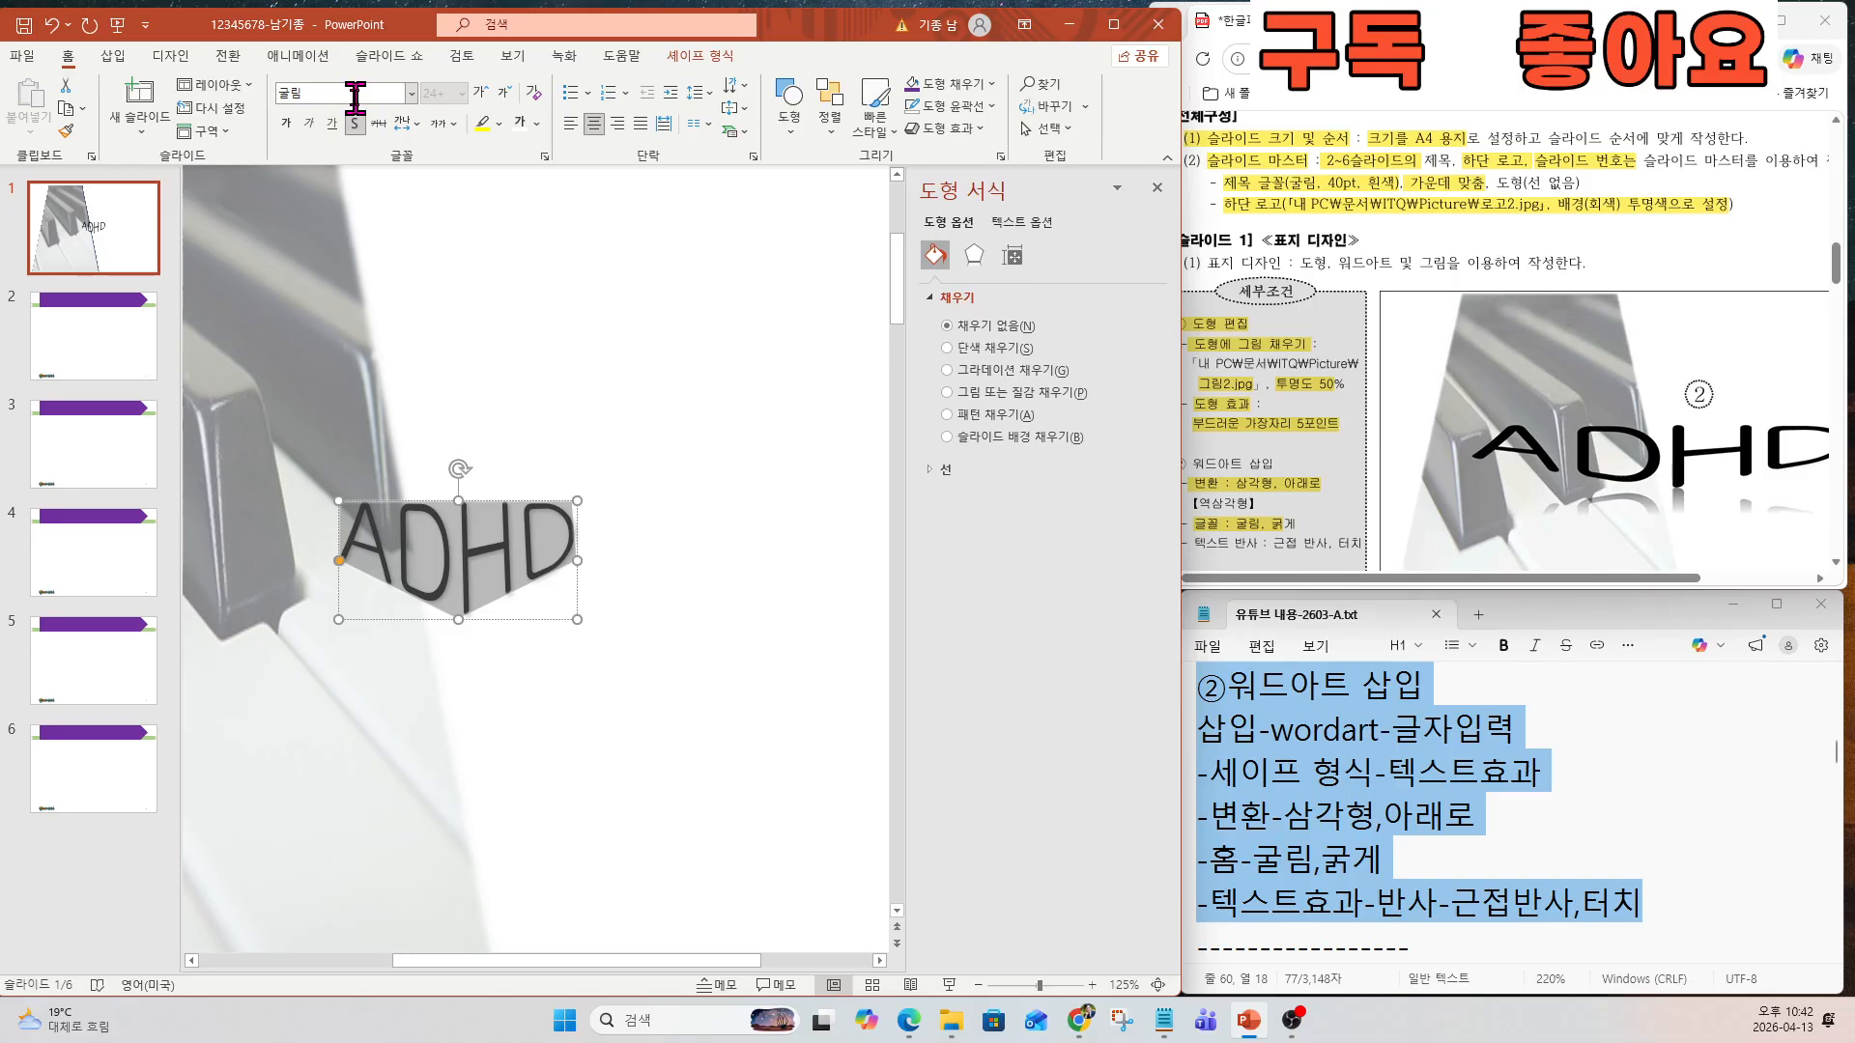
click(286, 123)
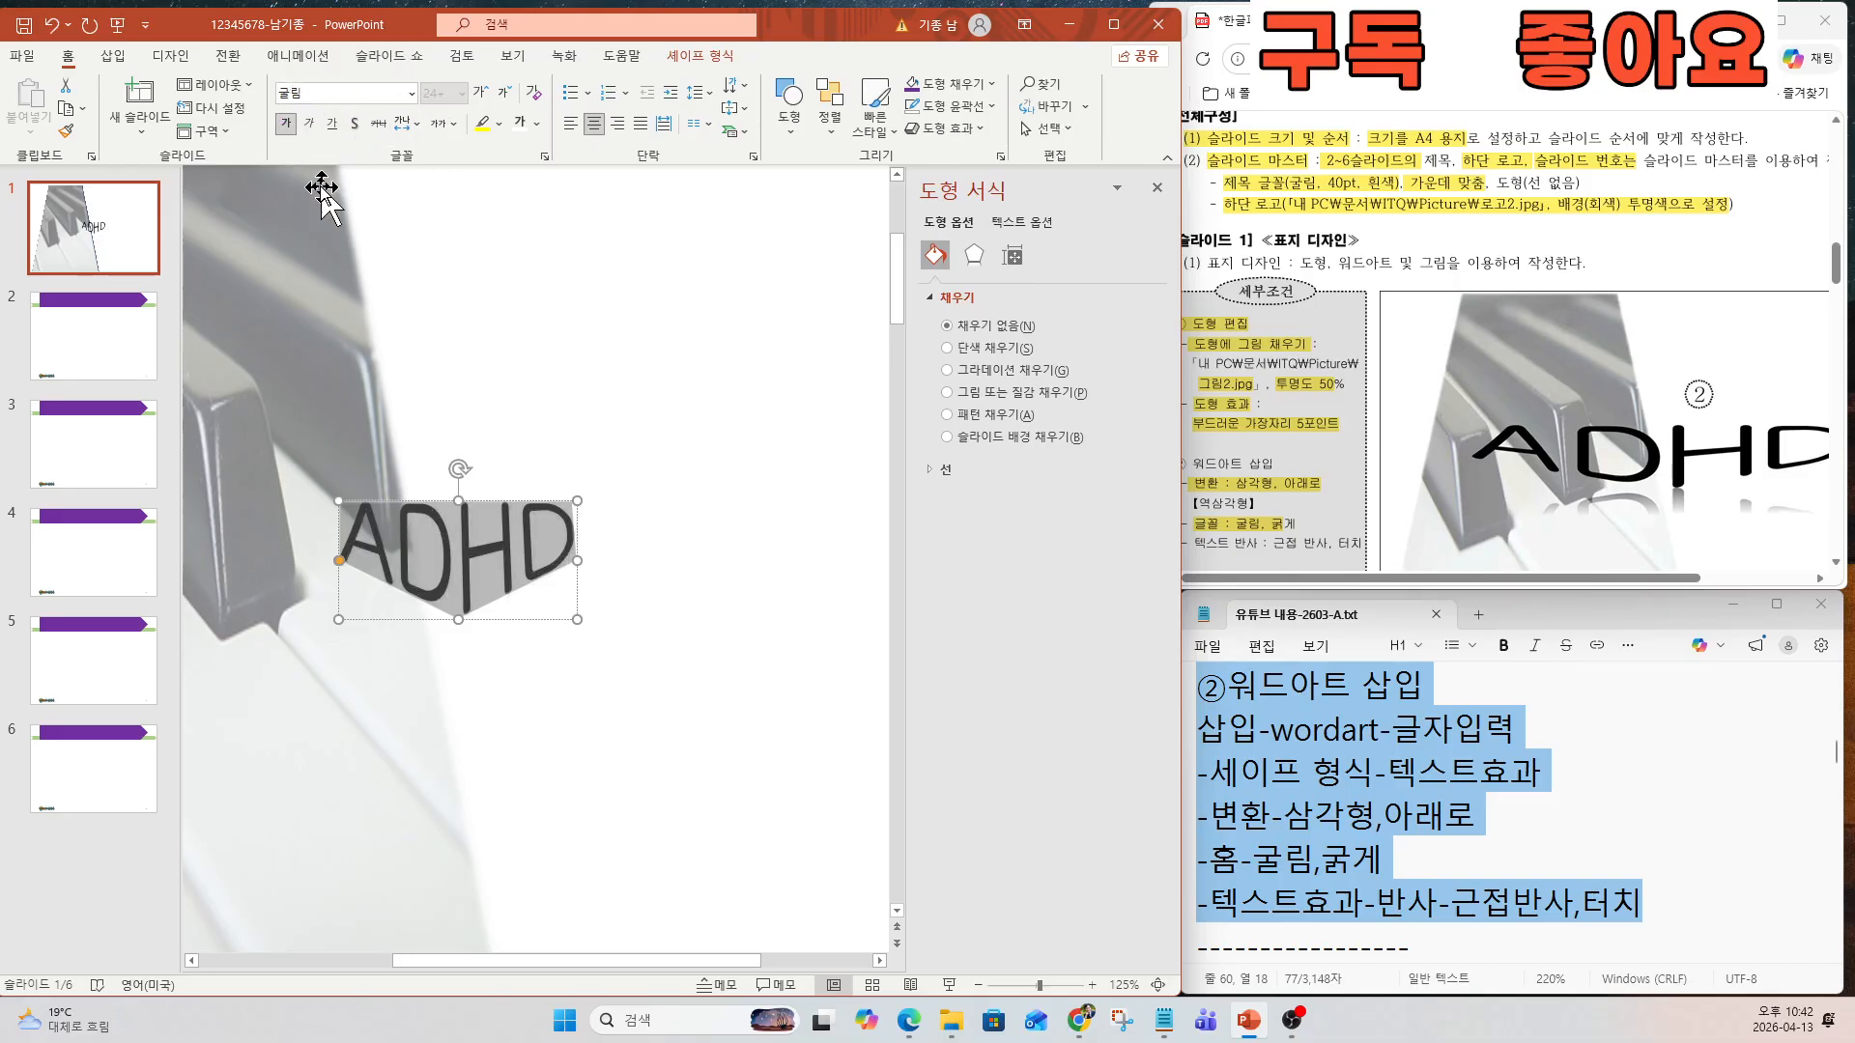
Highlight the 텍스트 반사 : 근접 반사, 터치 condition in the exam sheet and apply that reflection to the ADHD text.
drag(1208, 542, 1352, 542)
scroll(1333, 483, down, 1)
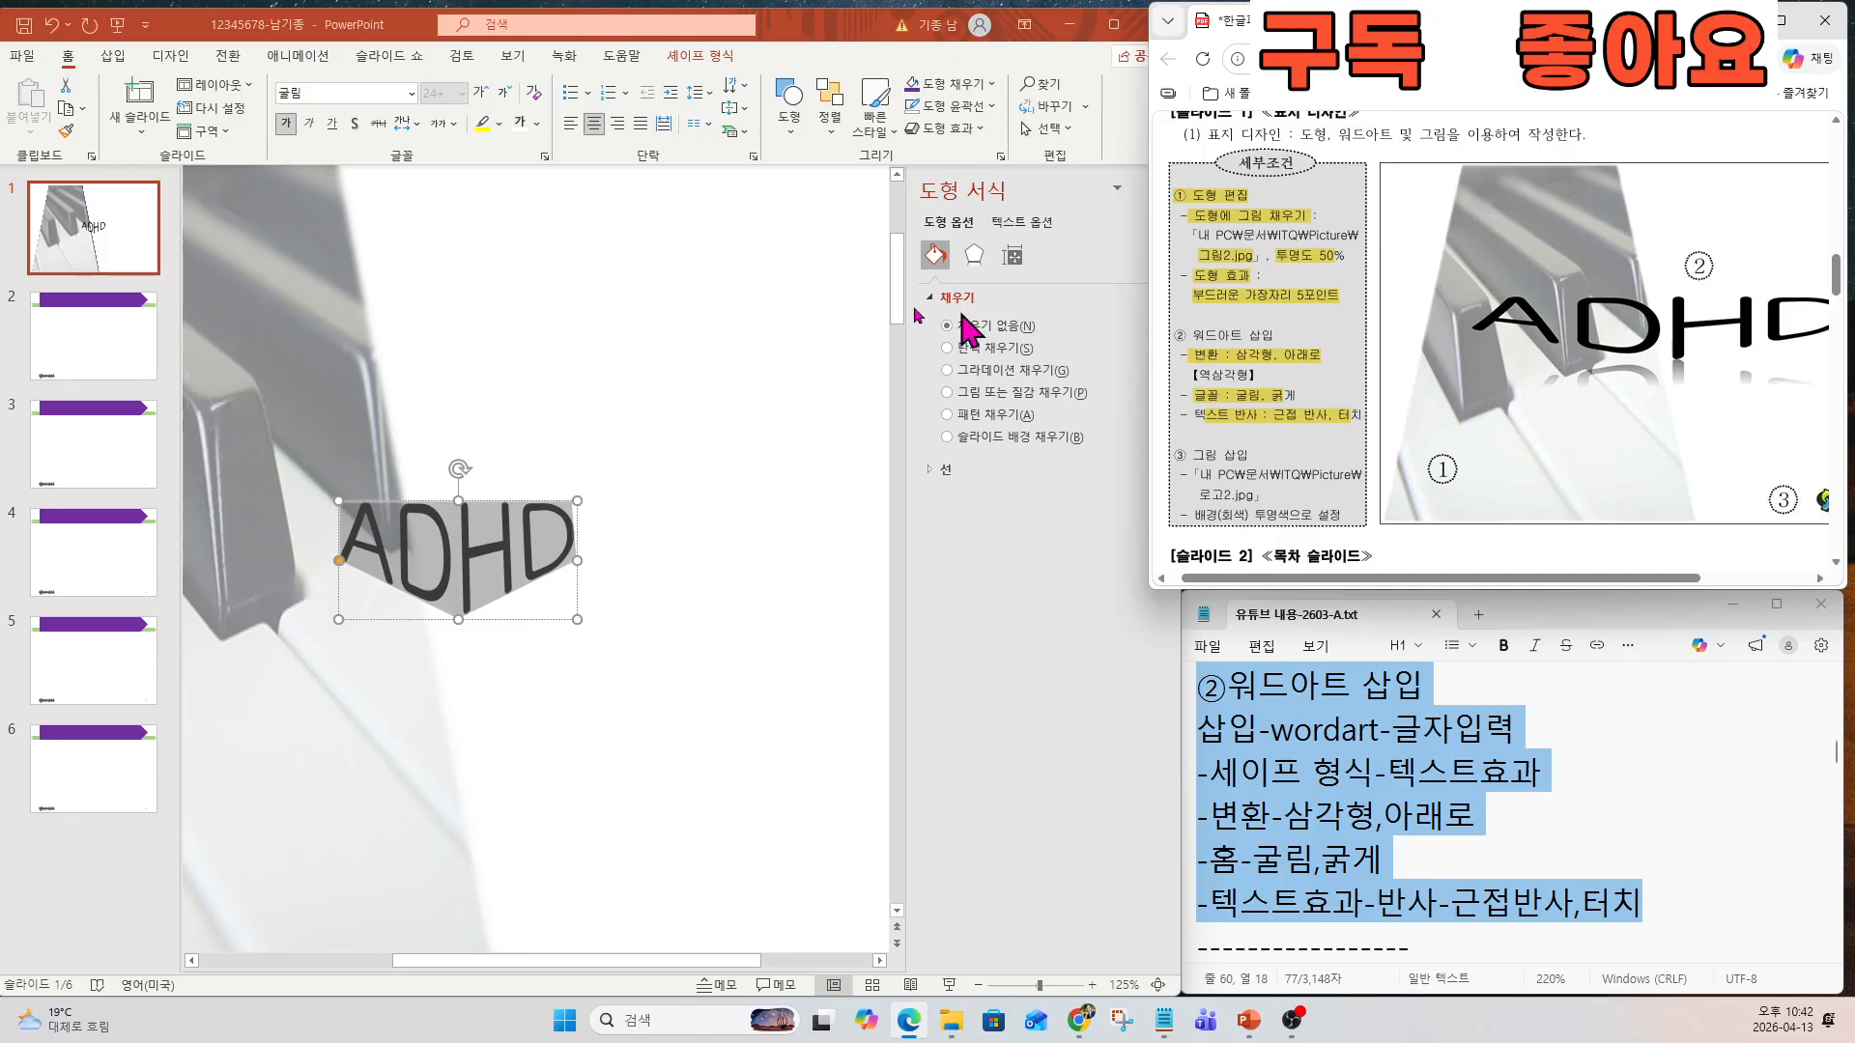
click(725, 64)
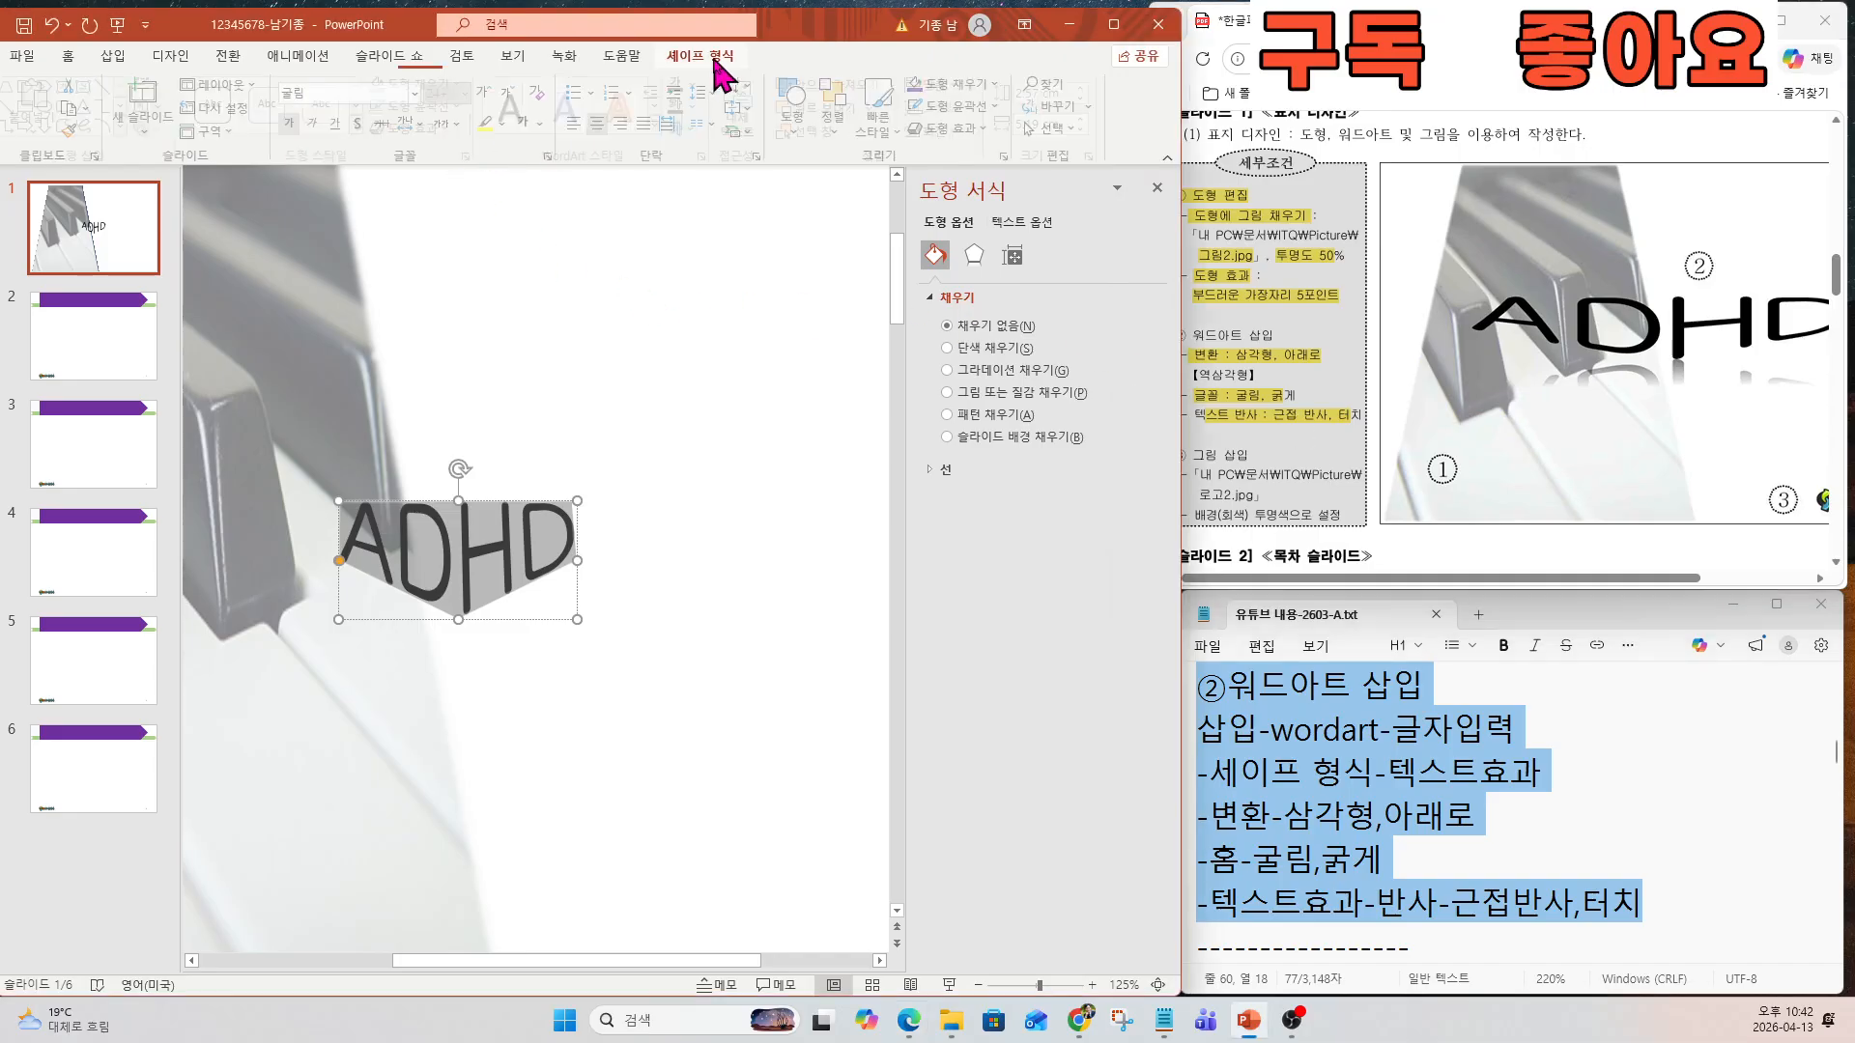
click(717, 60)
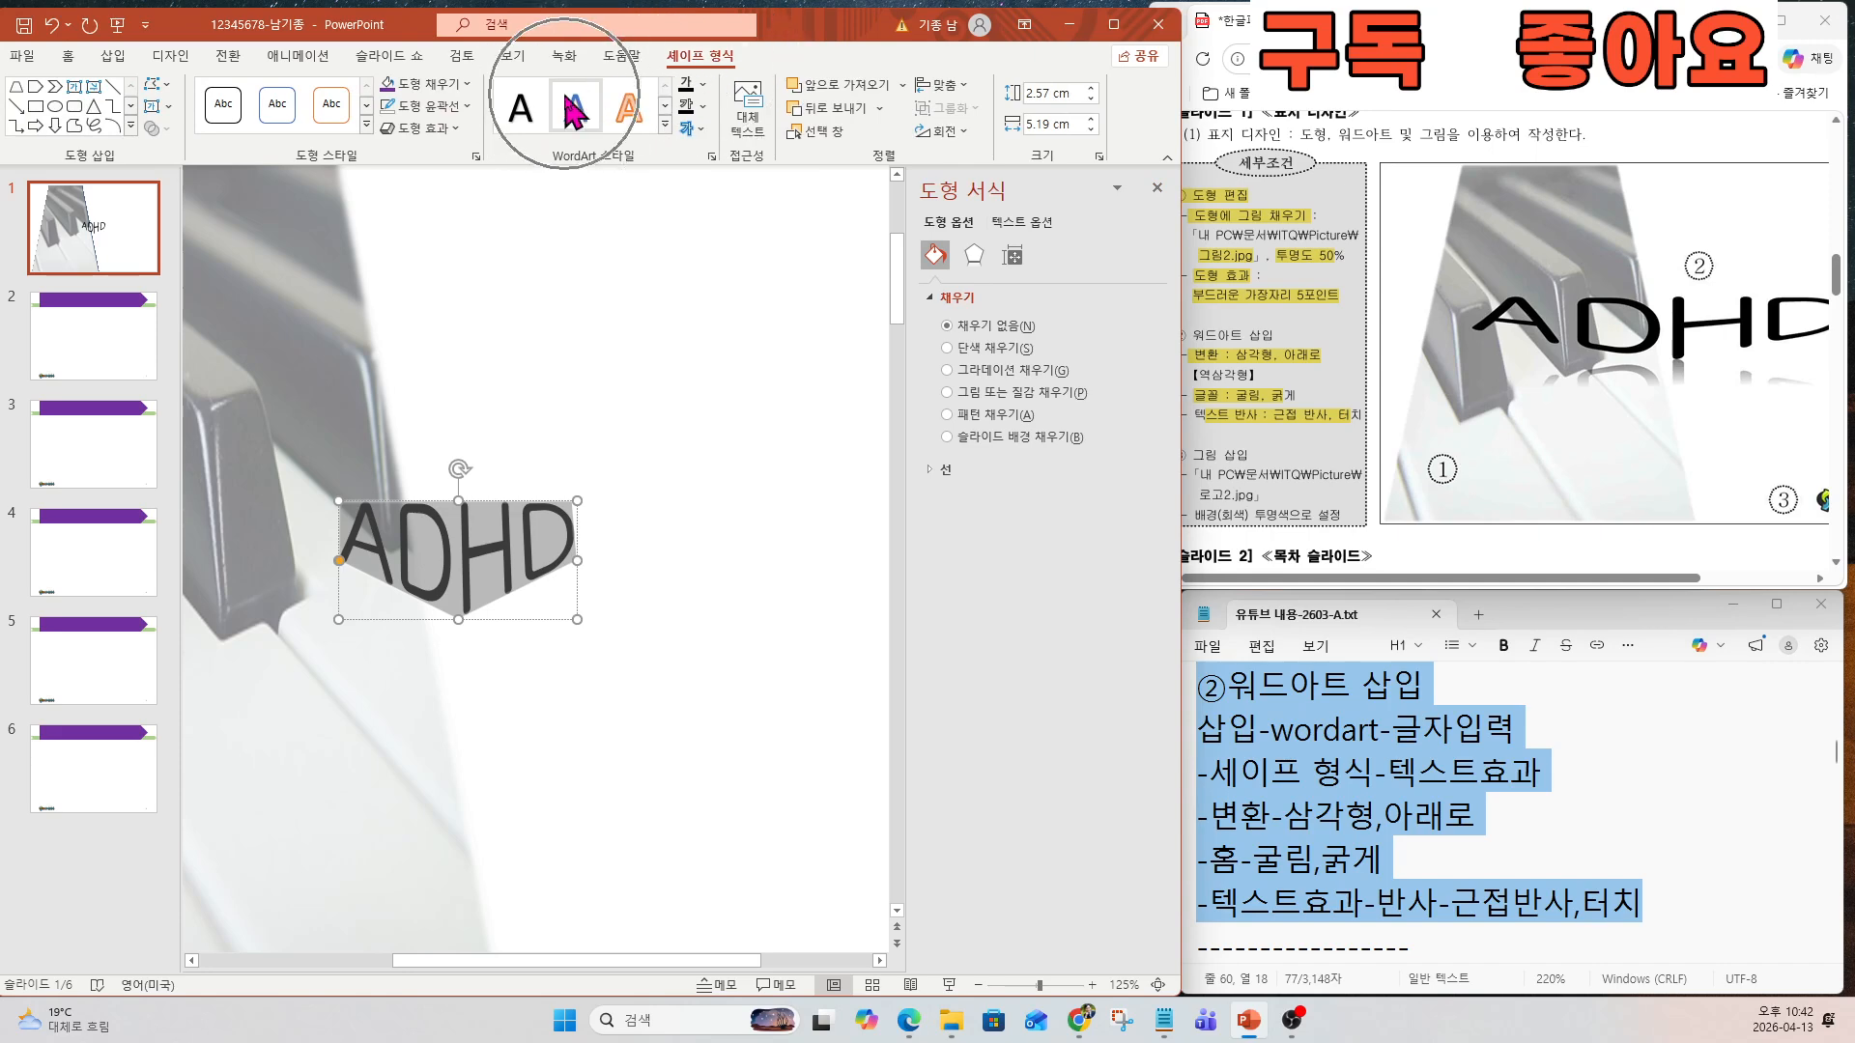
click(689, 129)
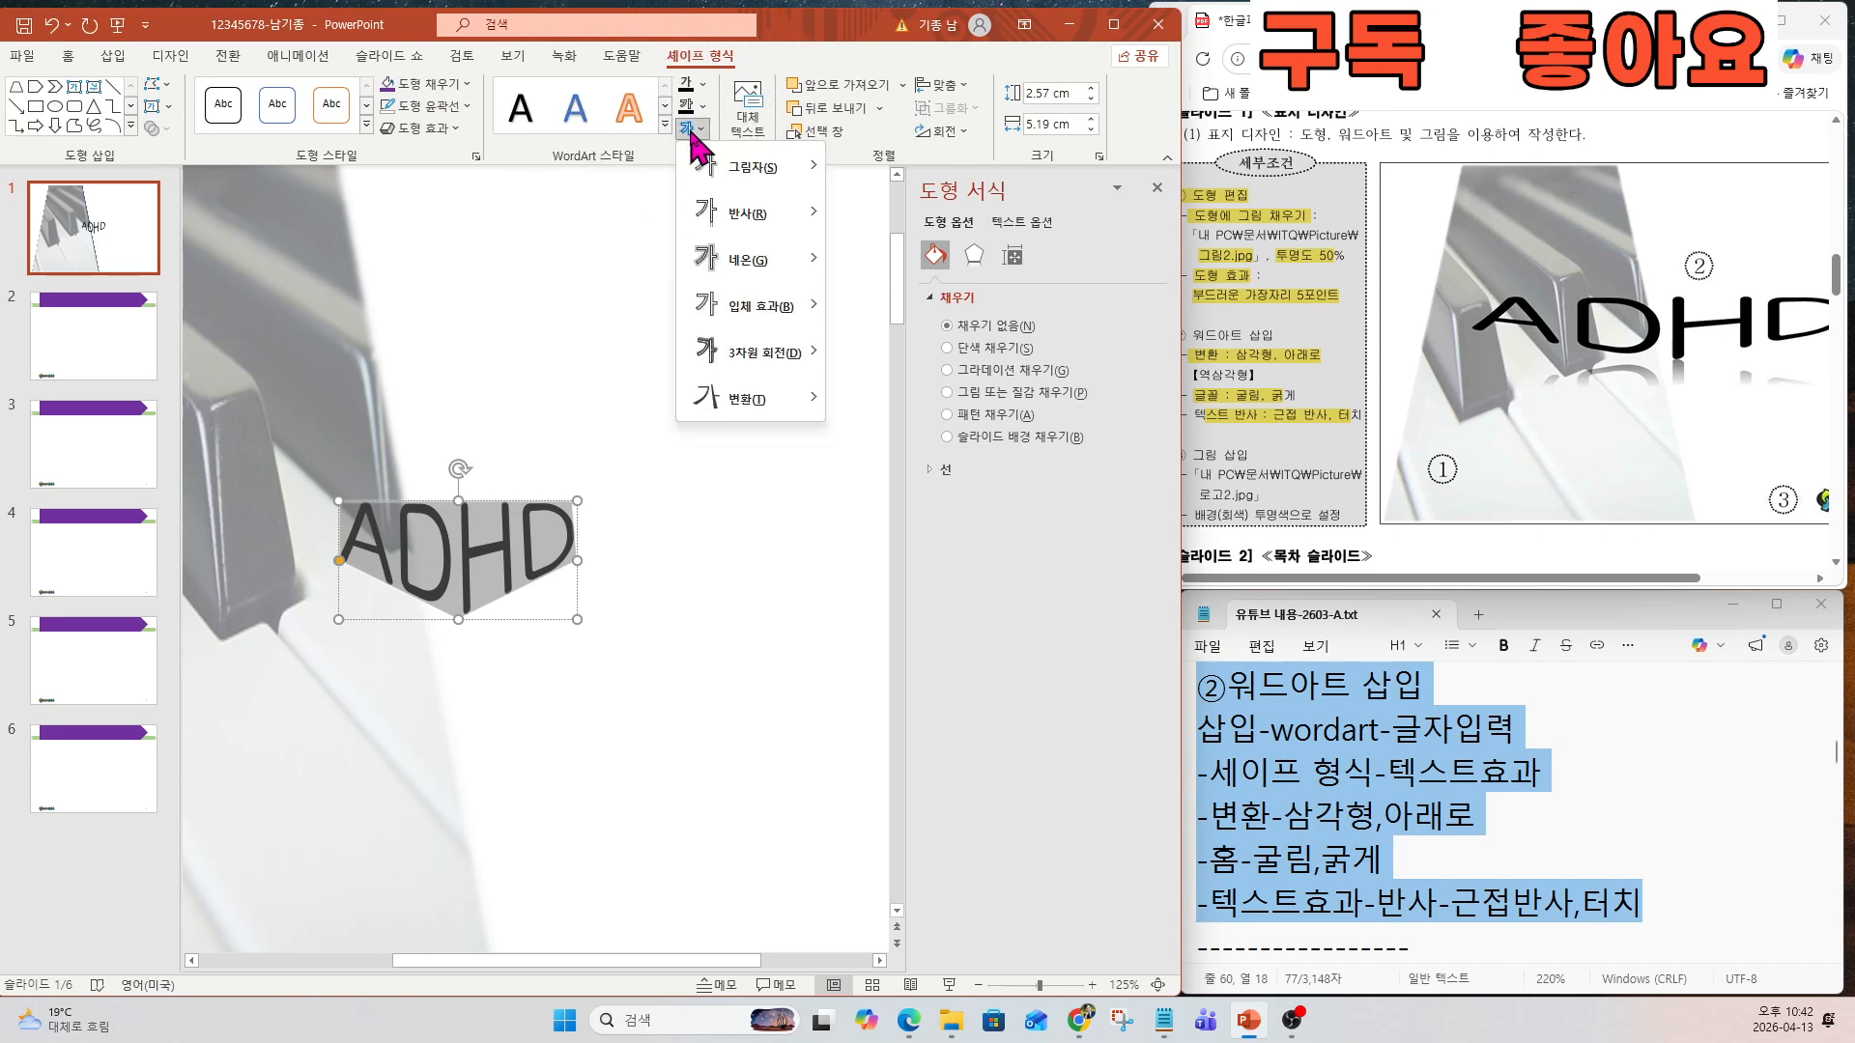
mouse_move(749, 214)
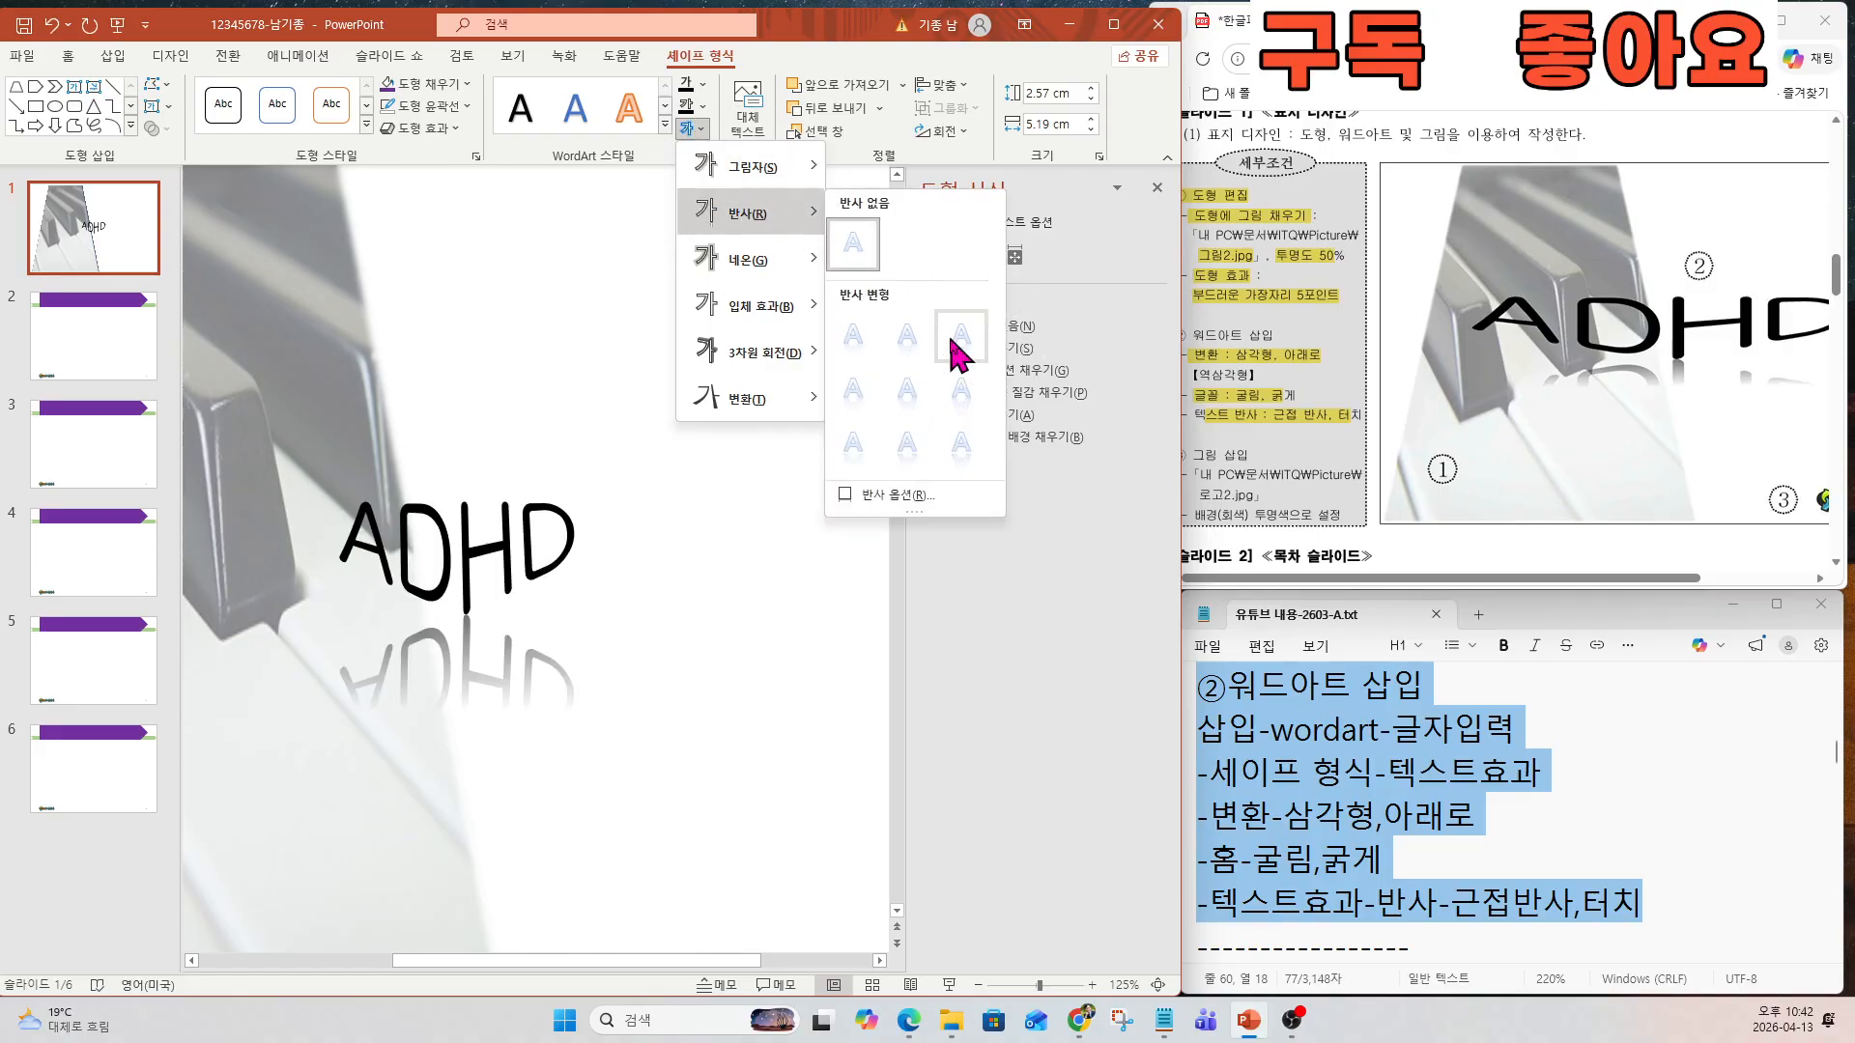
click(855, 333)
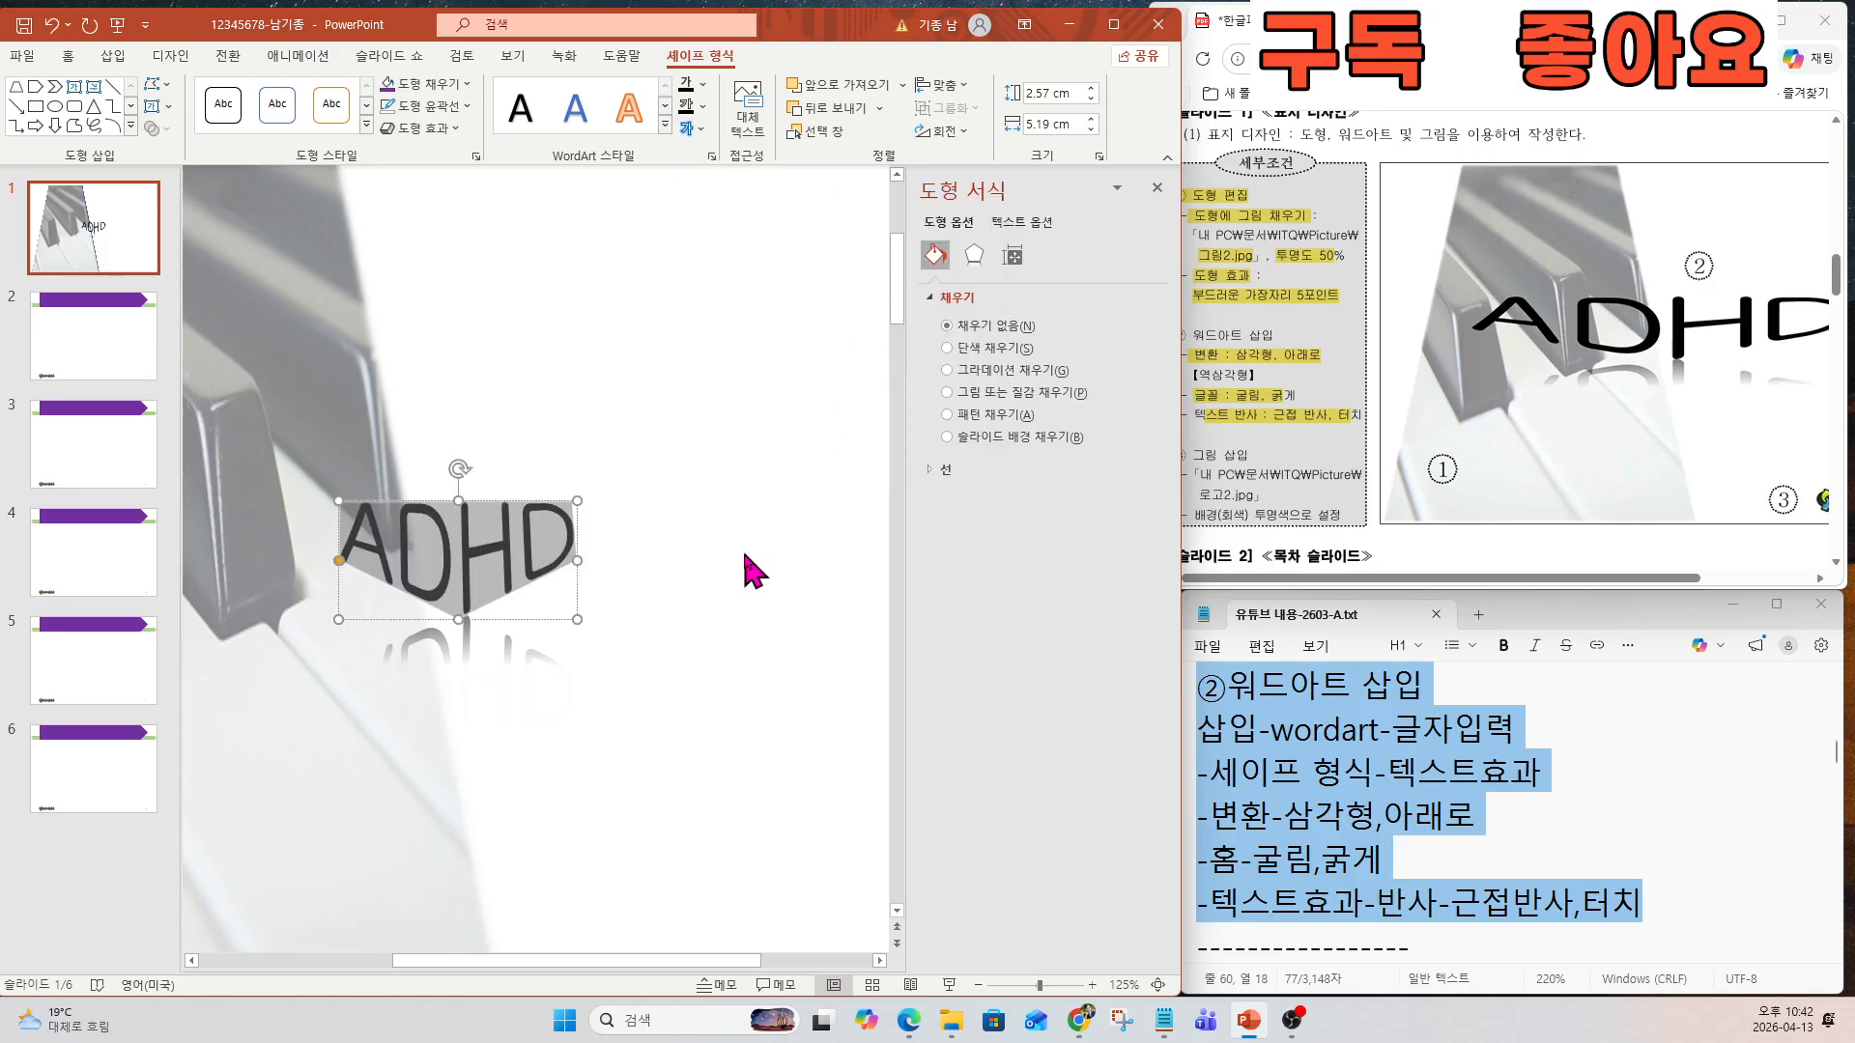
Enlarge the ADHD WordArt to about 3.97 cm high and 19.93 cm wide across the slide's middle, matching the exam sheet sample.
drag(1378, 579, 1586, 585)
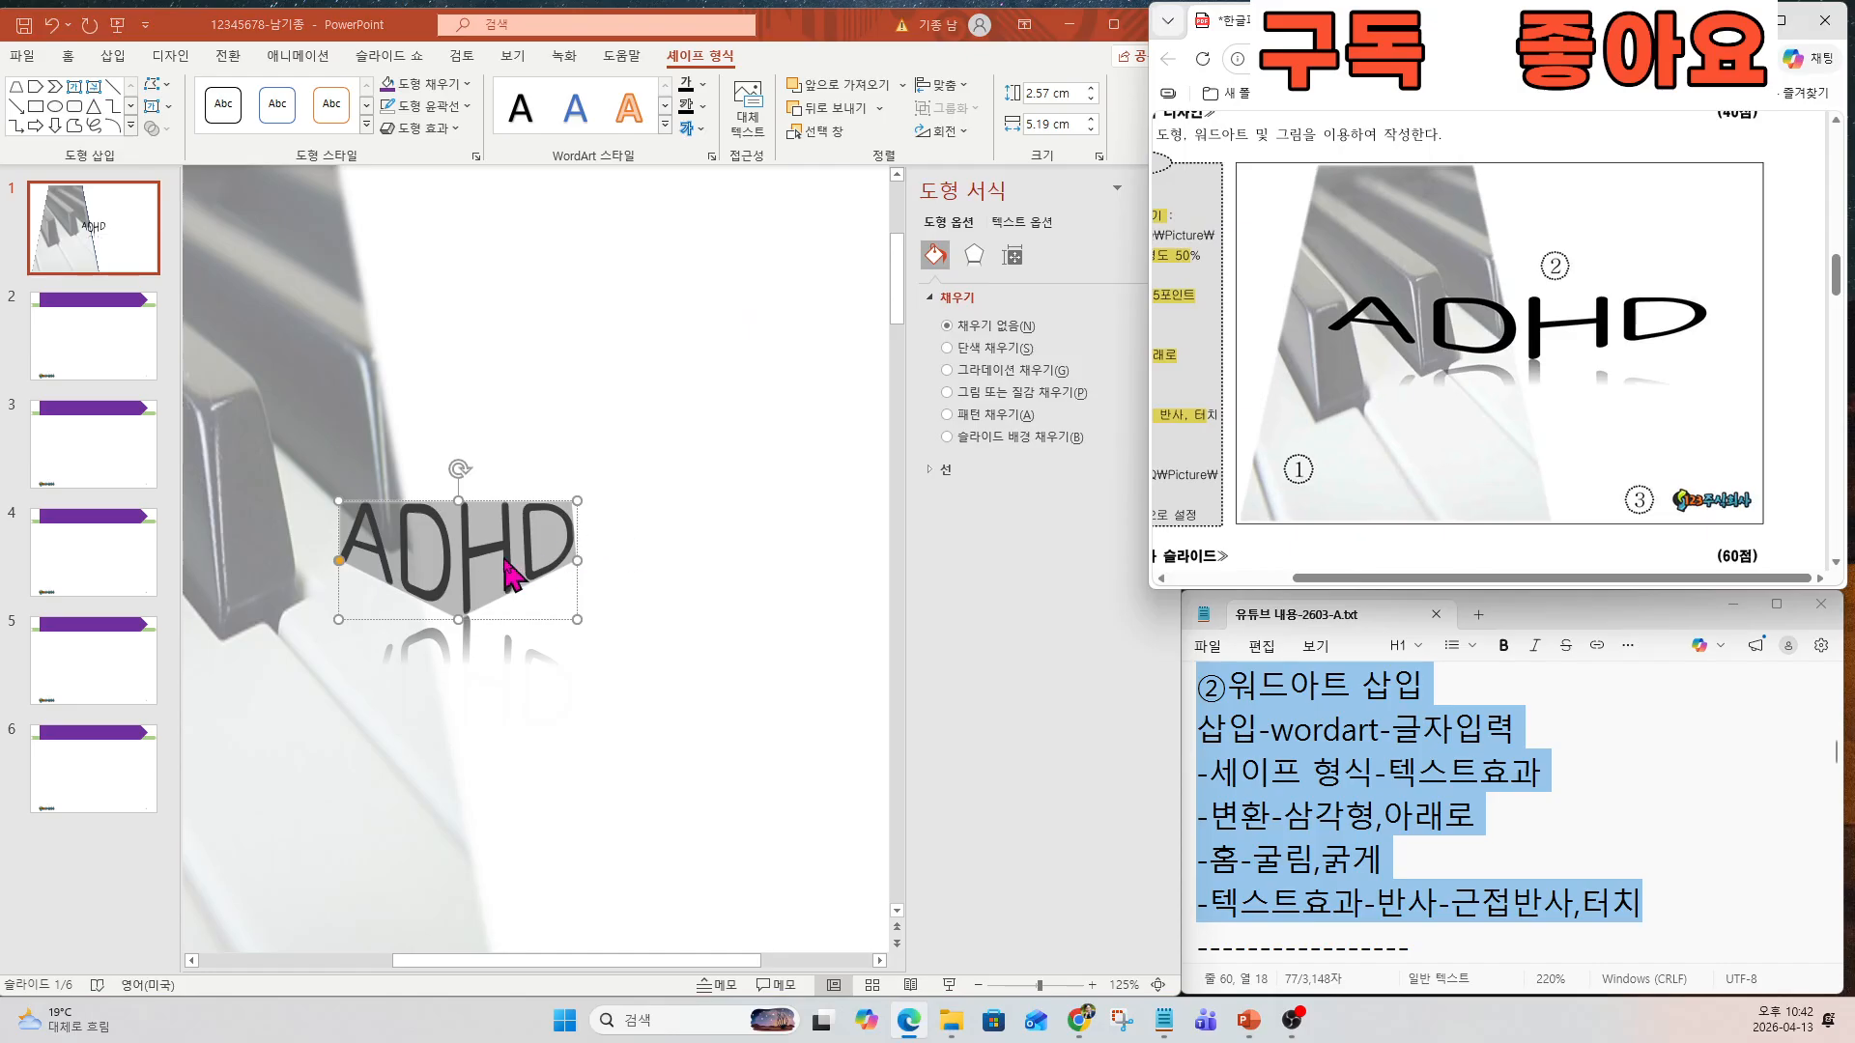
ctrl+scroll(517, 572, down, 6)
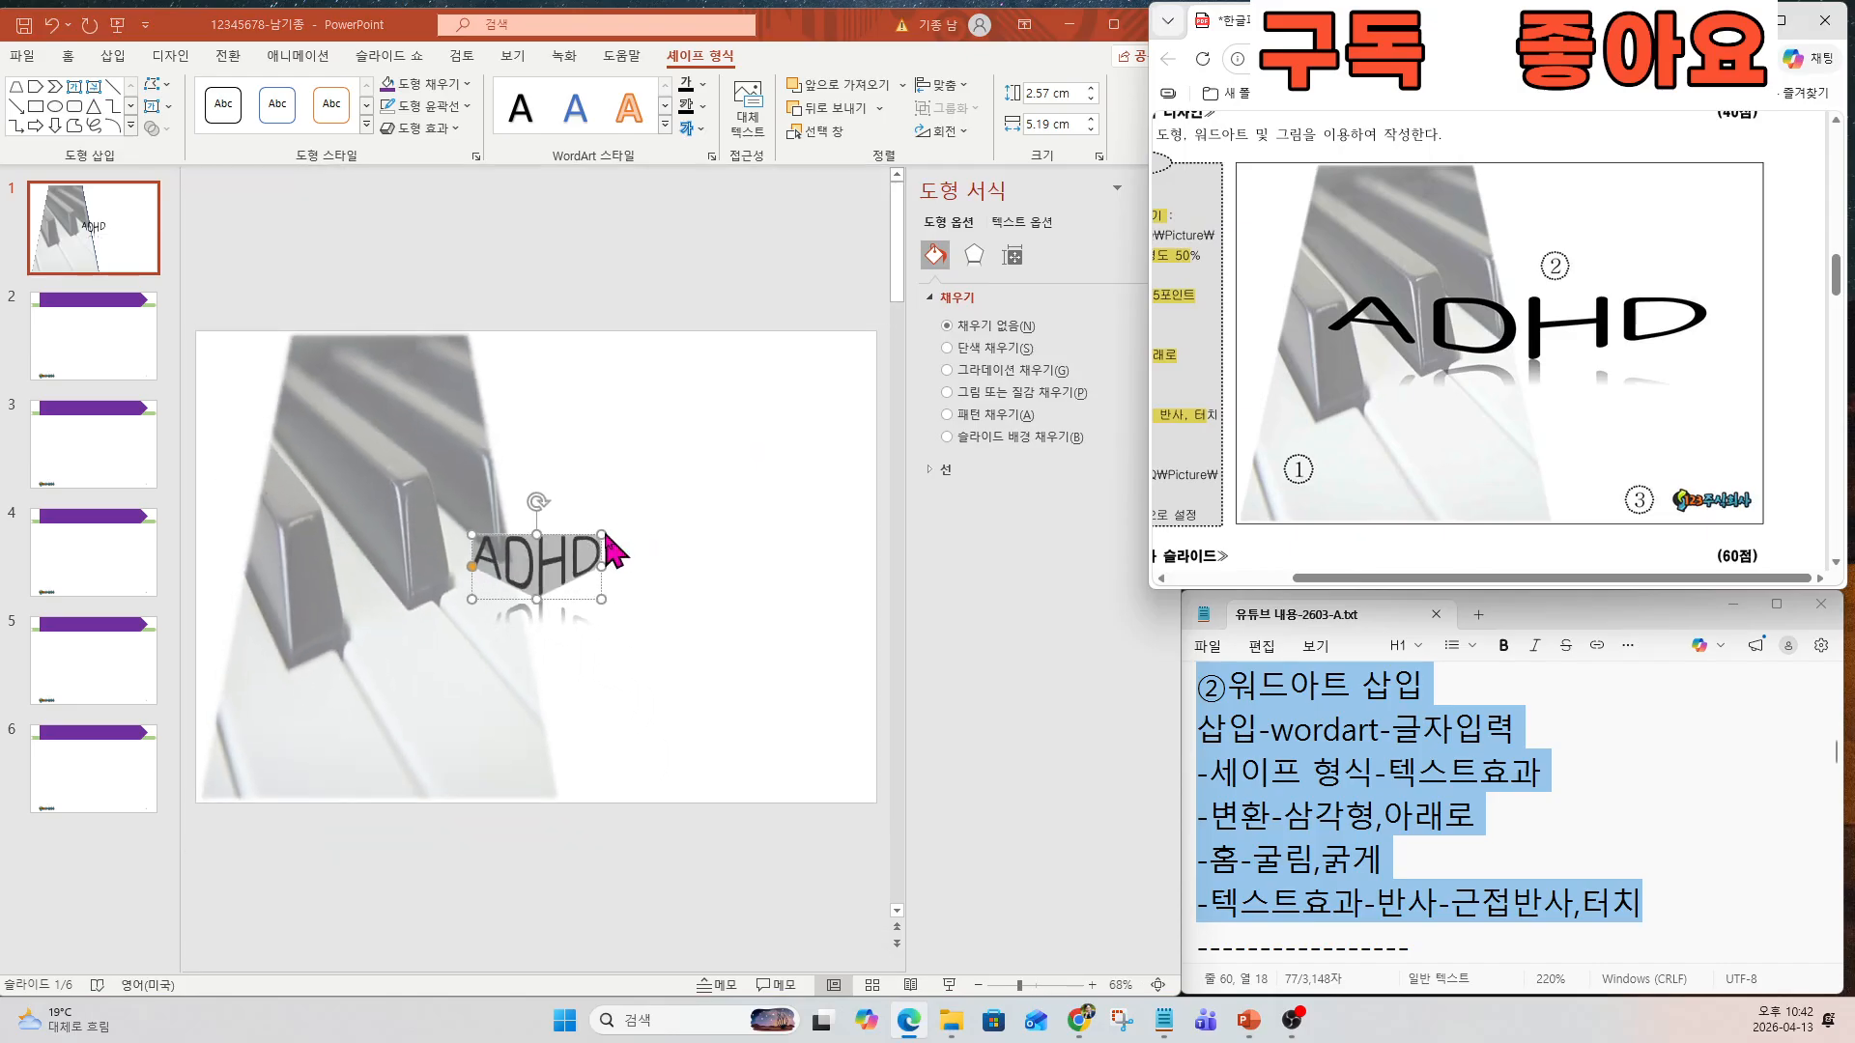
click(601, 532)
drag(601, 532, 767, 522)
drag(470, 524, 275, 500)
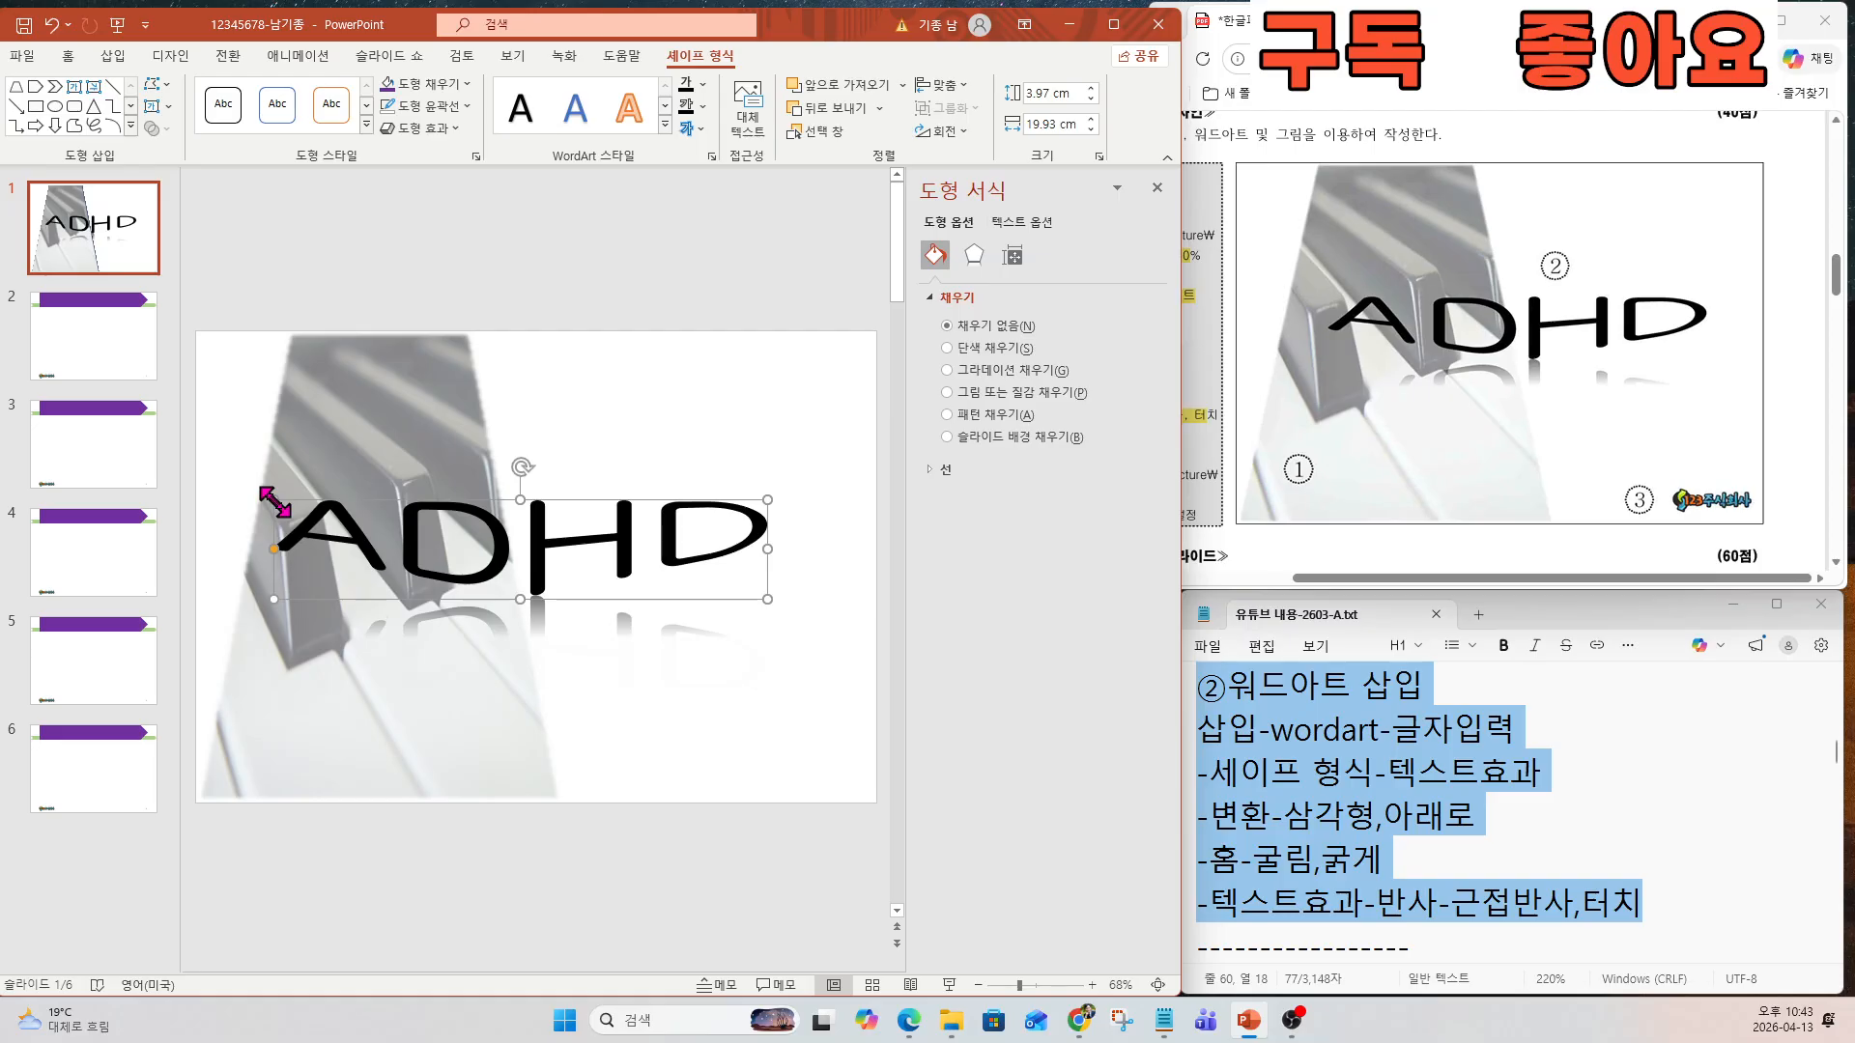
Select the ③그림 삽입 instructions in the notes through 대각선으로 줄이기.
drag(1368, 576, 1246, 577)
click(1317, 881)
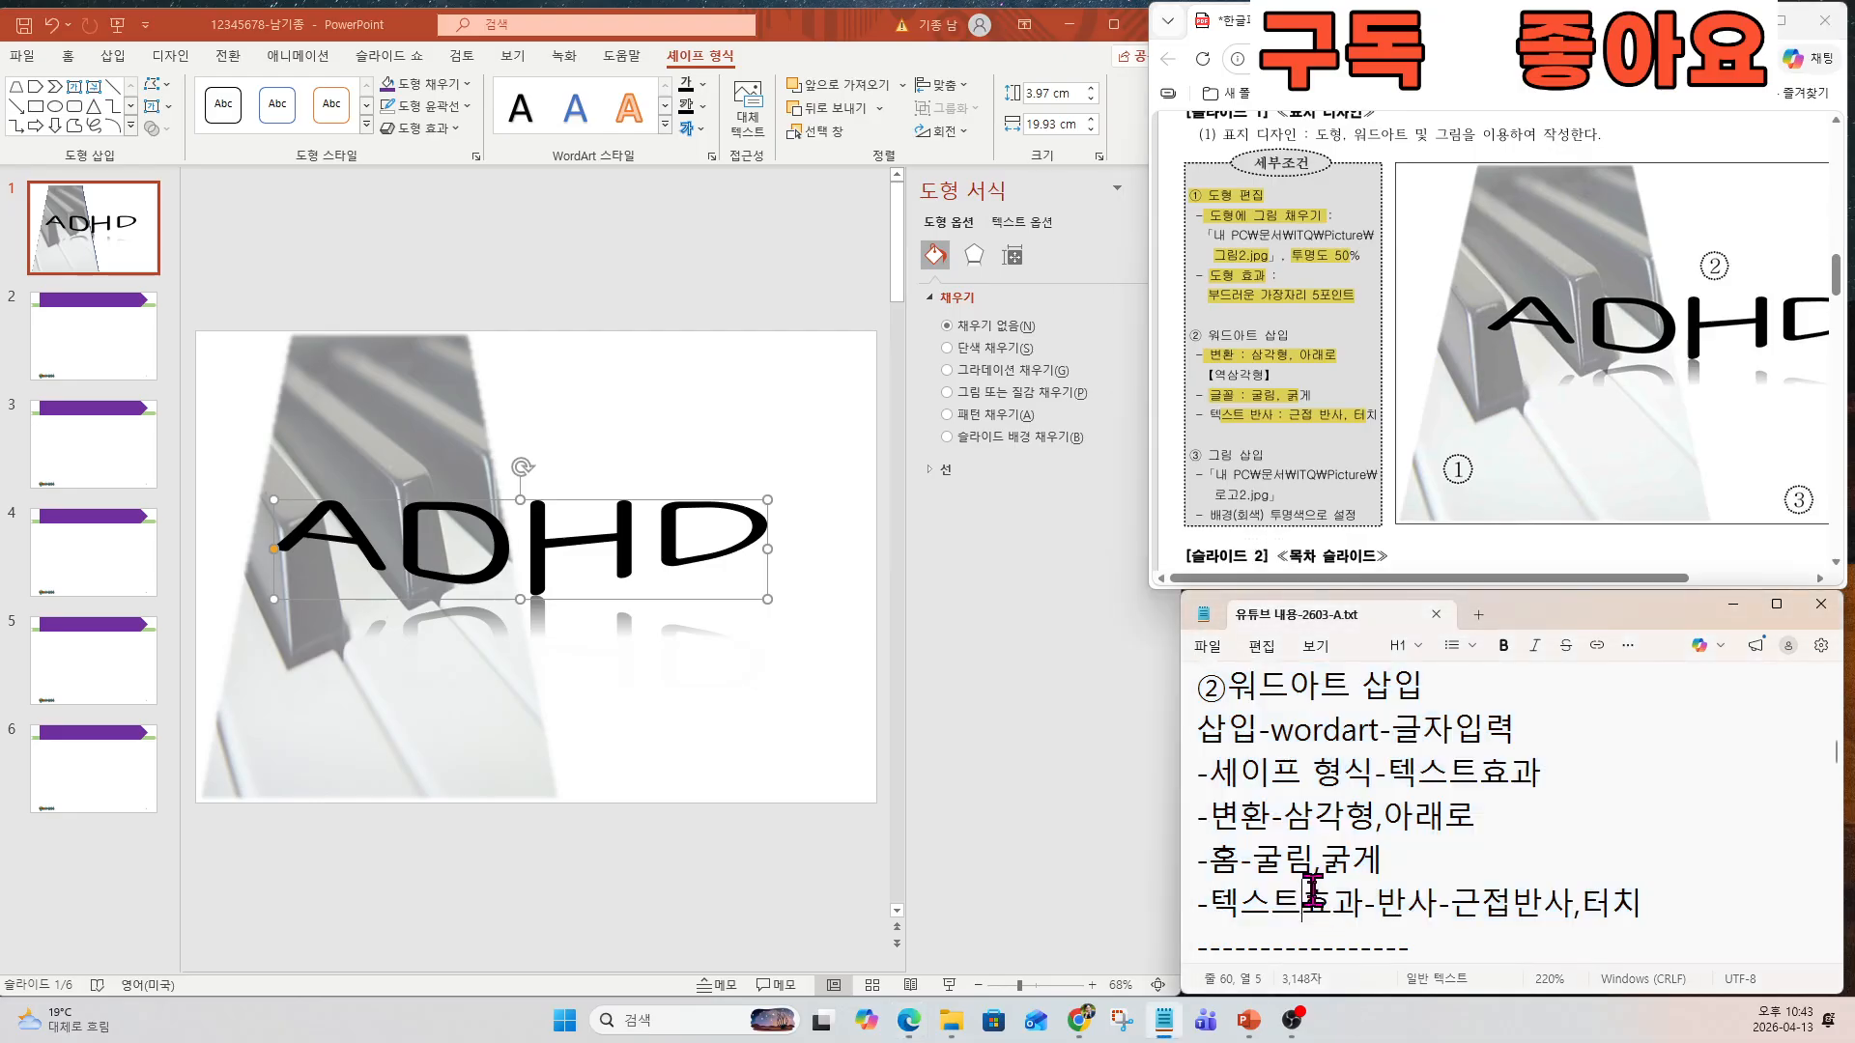
scroll(1316, 881, down, 3)
click(1309, 888)
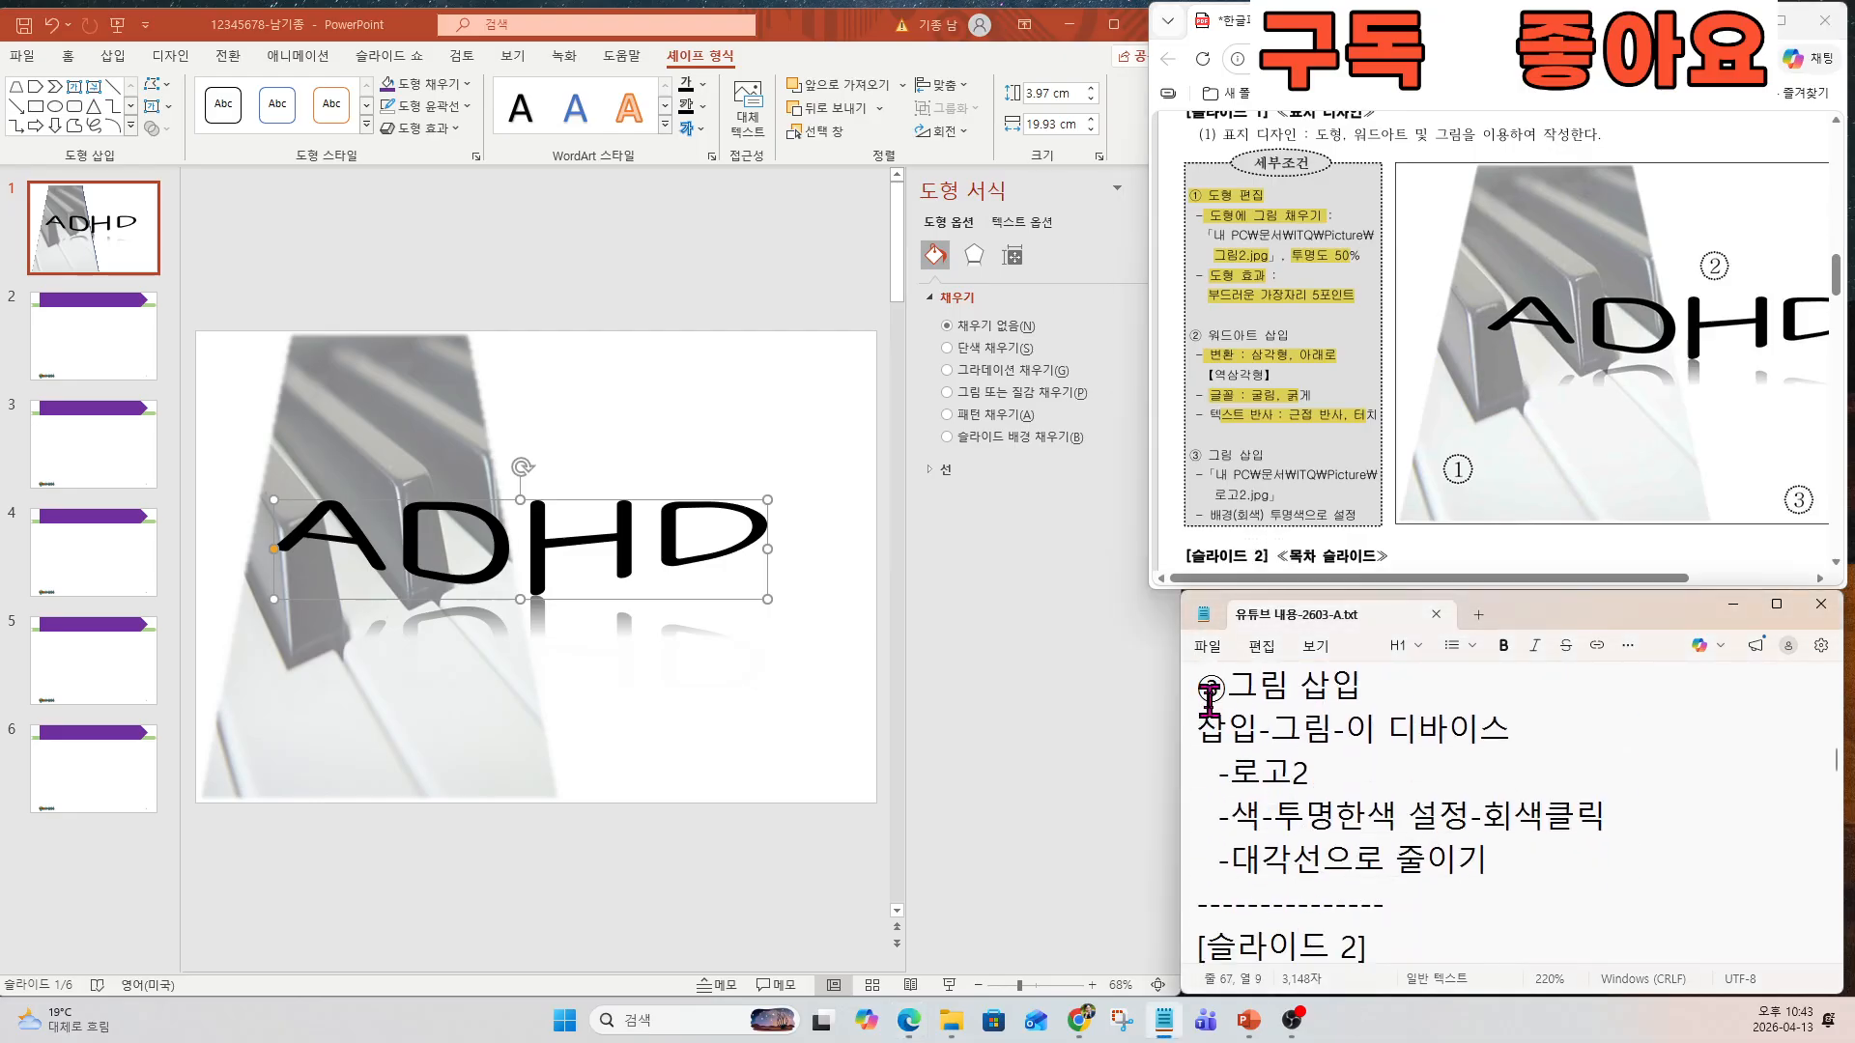
drag(1210, 688, 1538, 854)
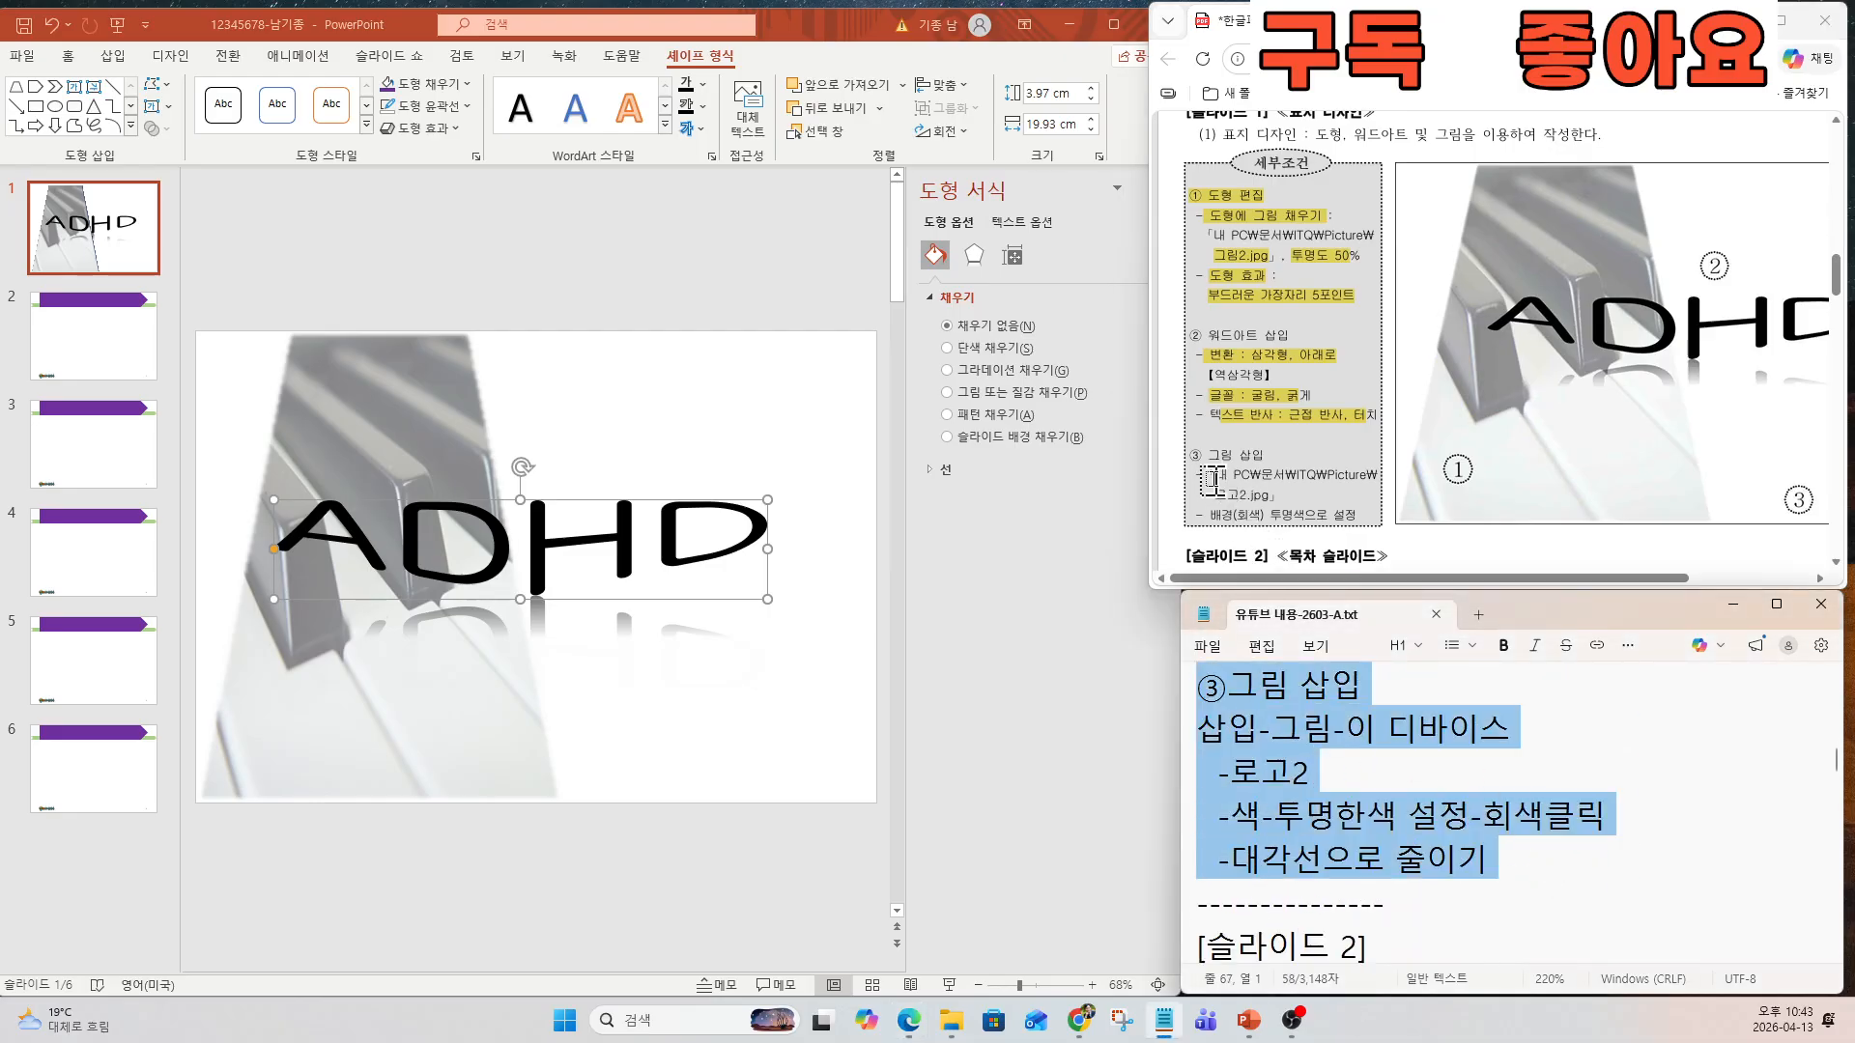
Highlight the 로고2.jpg path in the exam sheet and insert the 로고2 picture from the ITQ picture folder onto slide 1.
drag(1209, 475, 1269, 505)
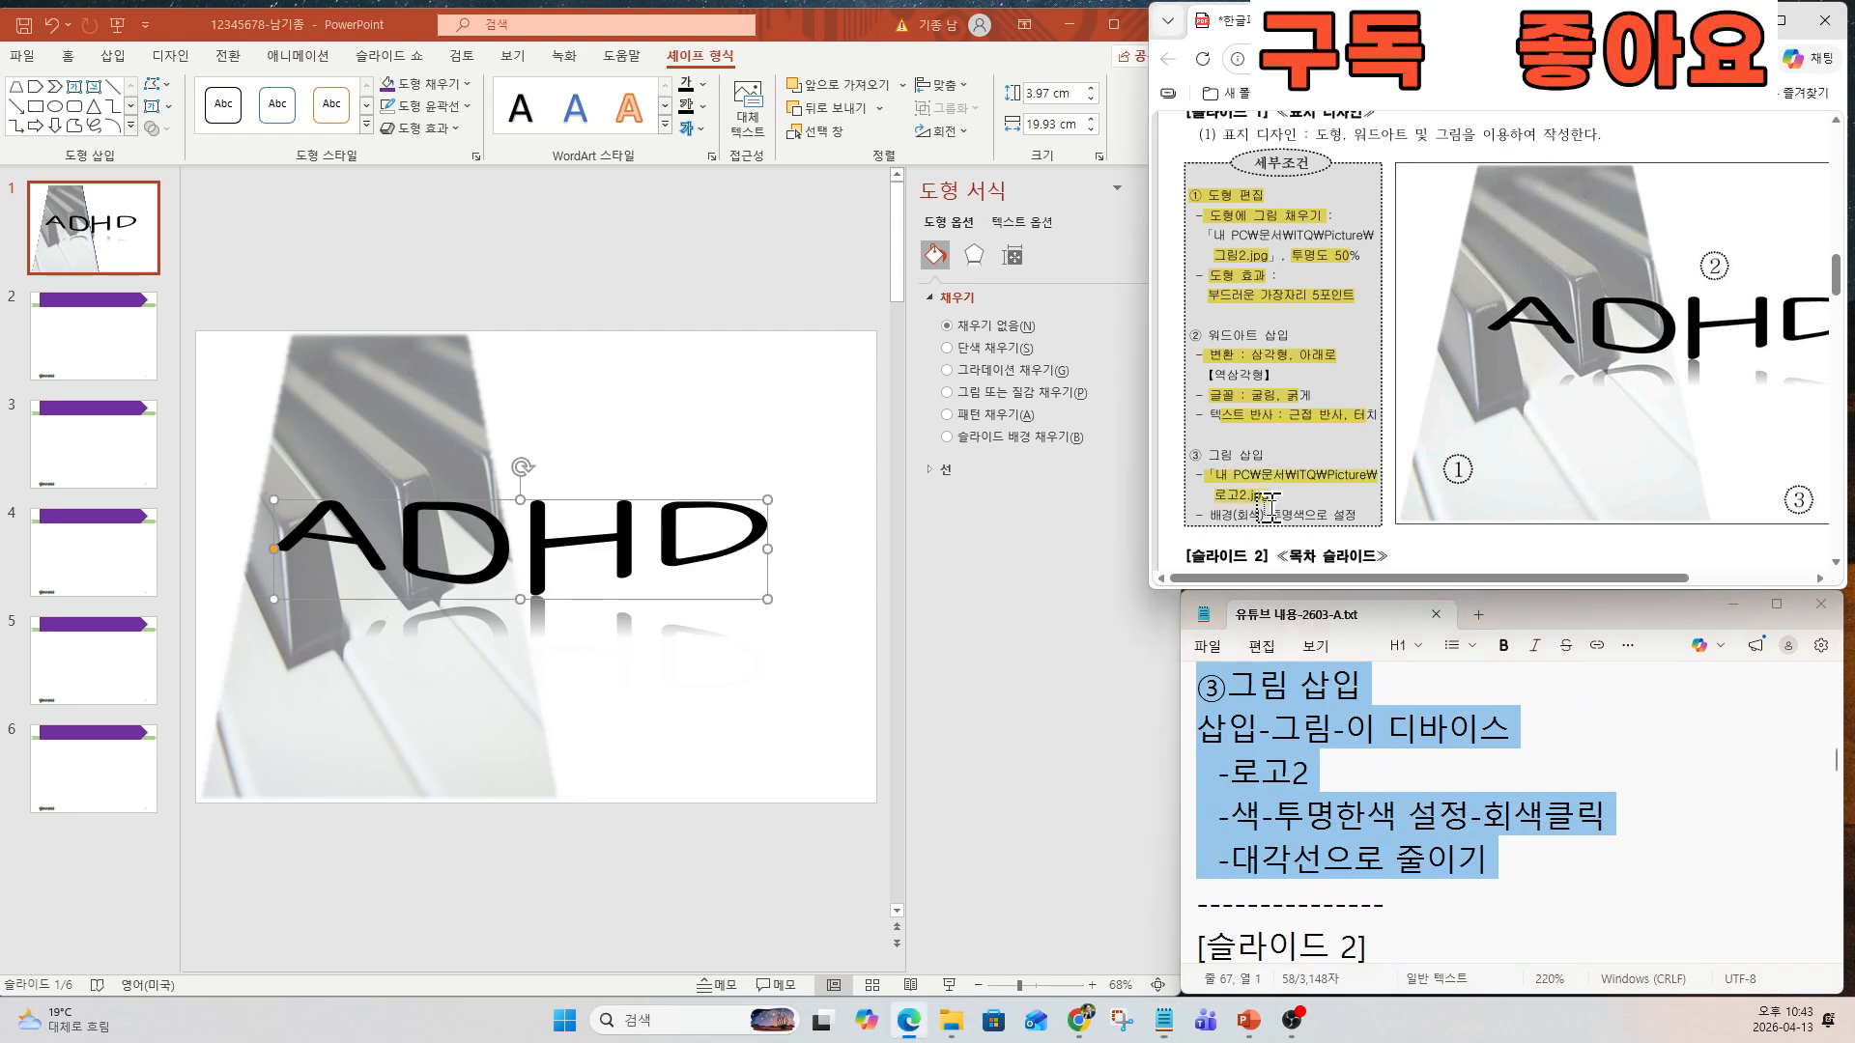
click(113, 56)
click(166, 113)
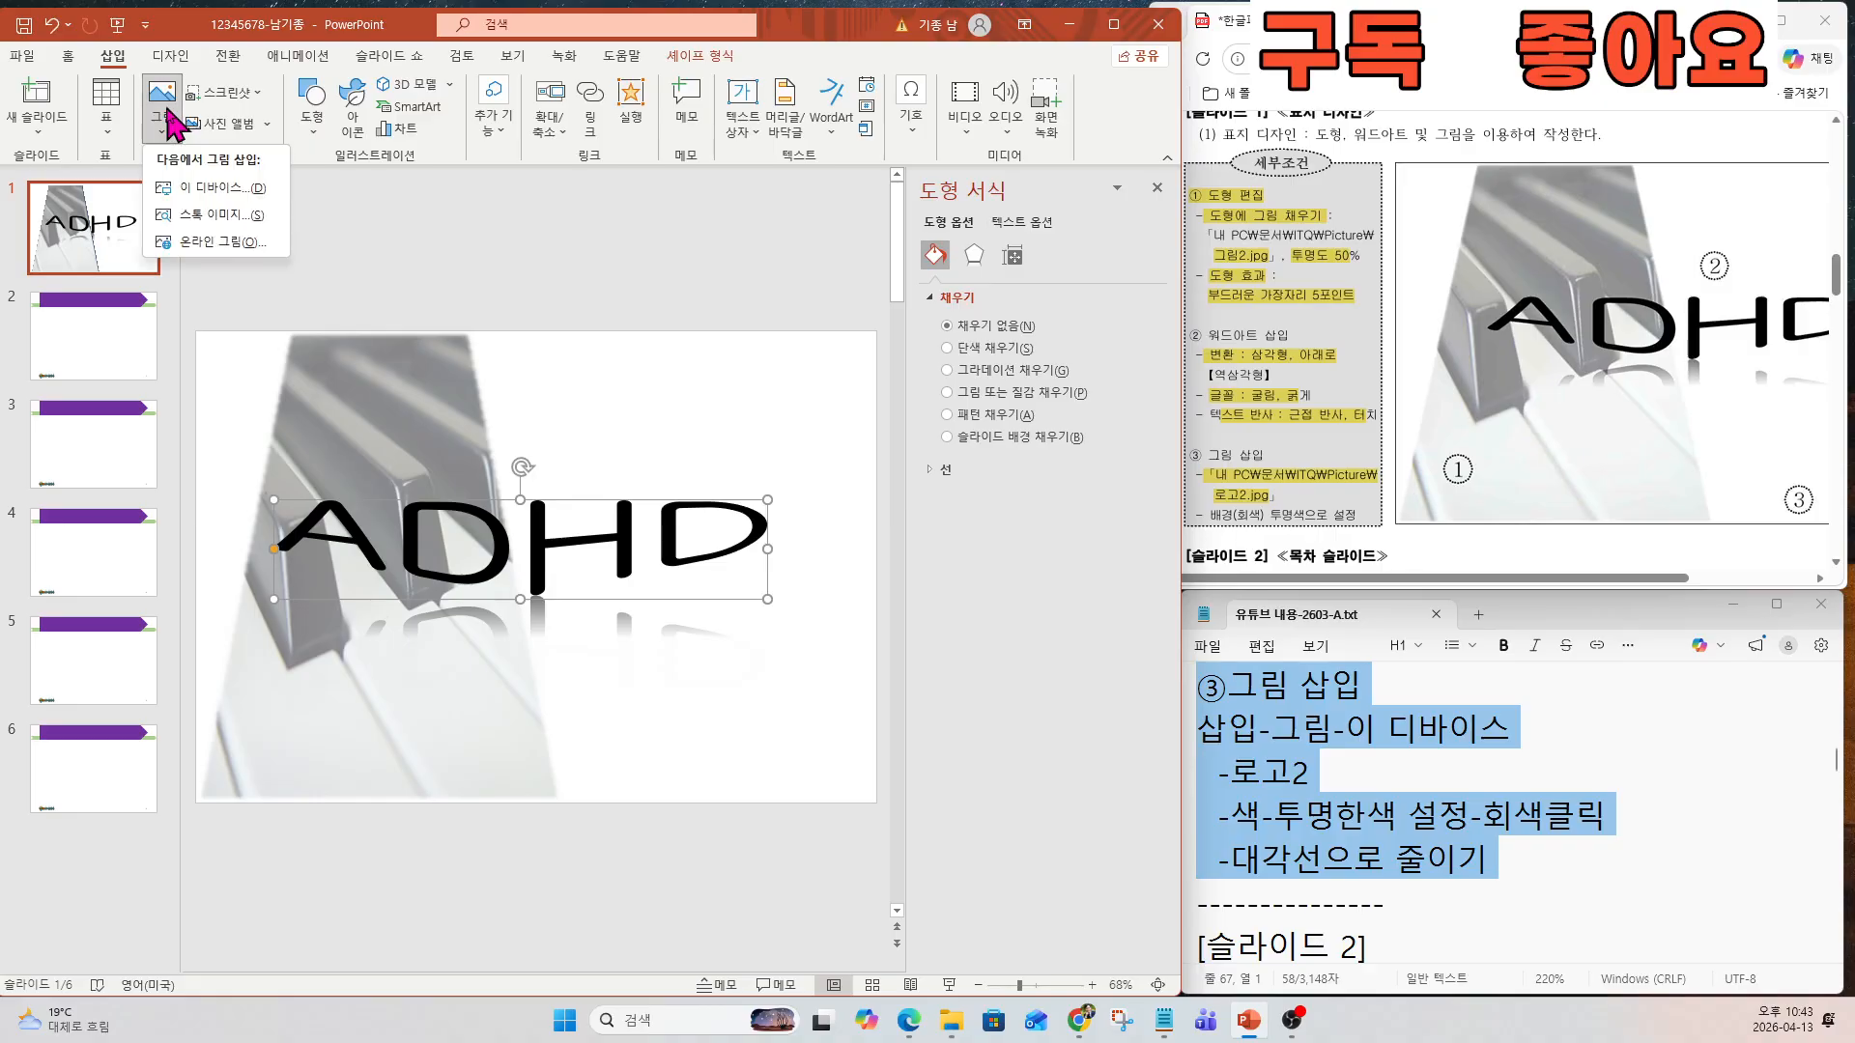
click(190, 183)
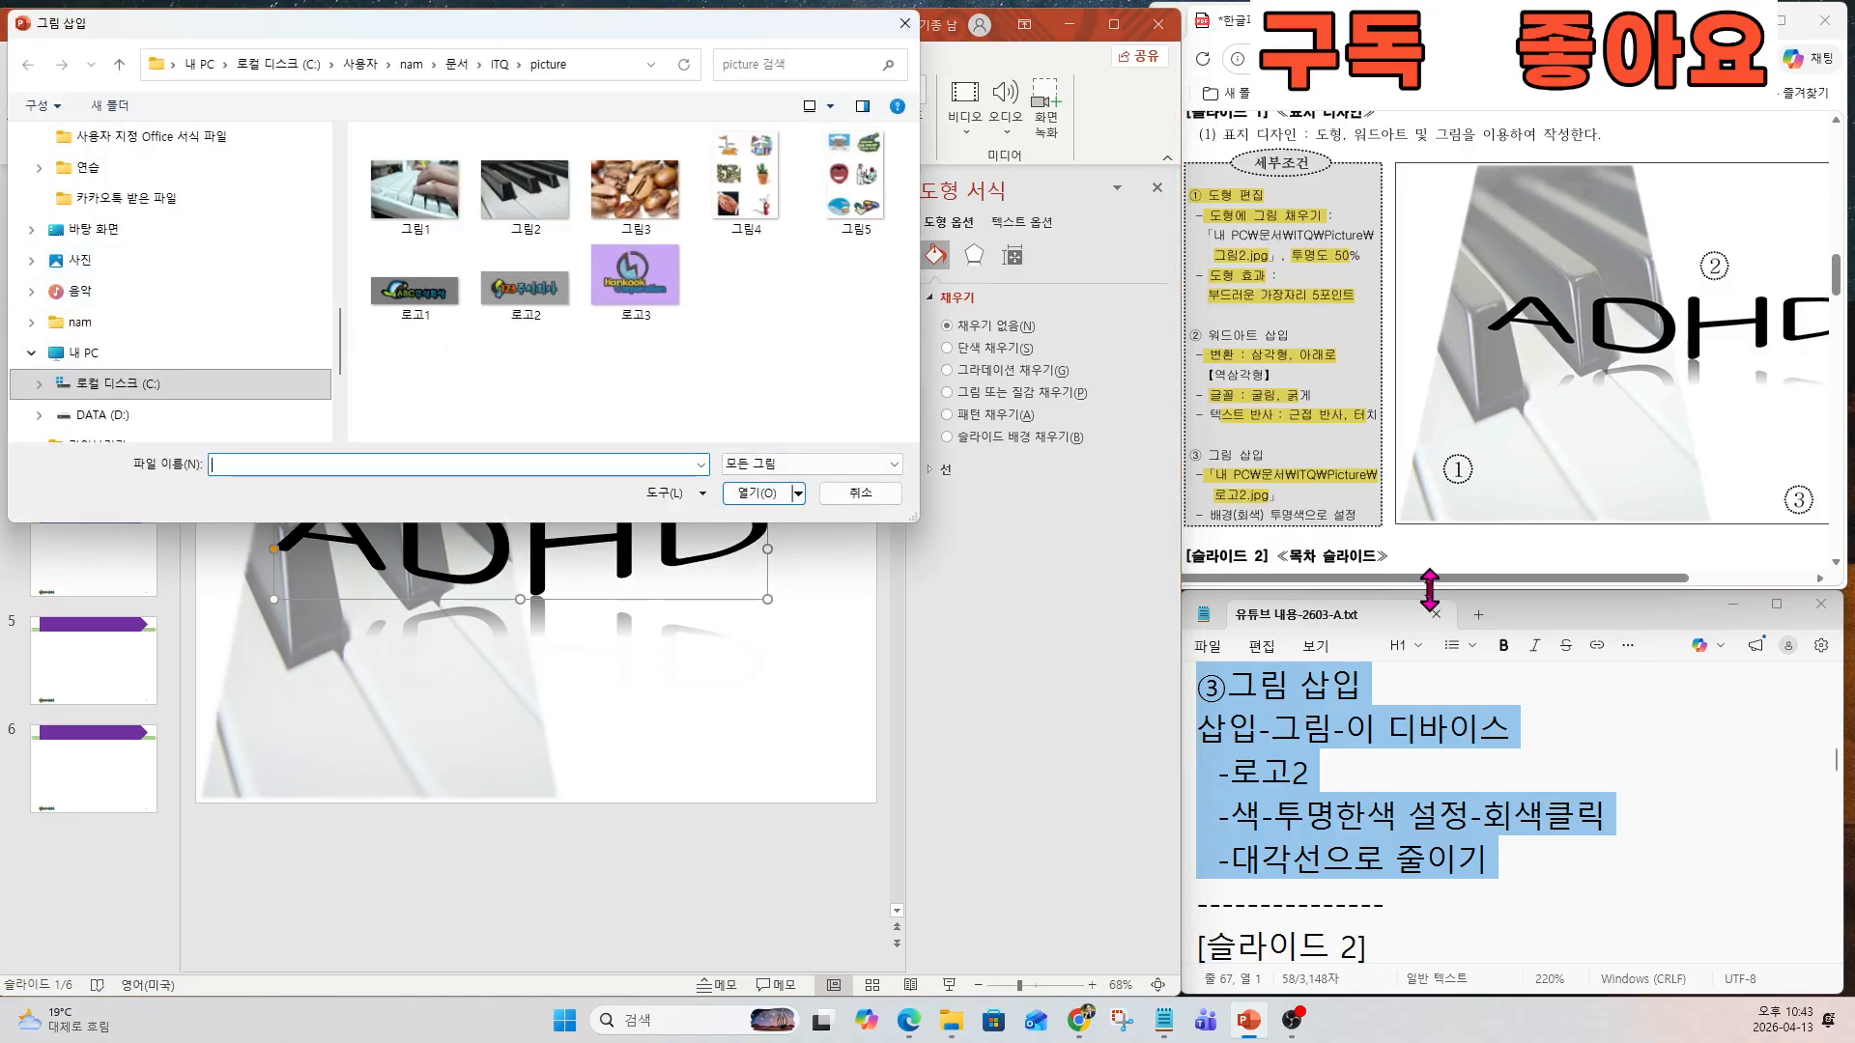
drag(1429, 589, 1643, 580)
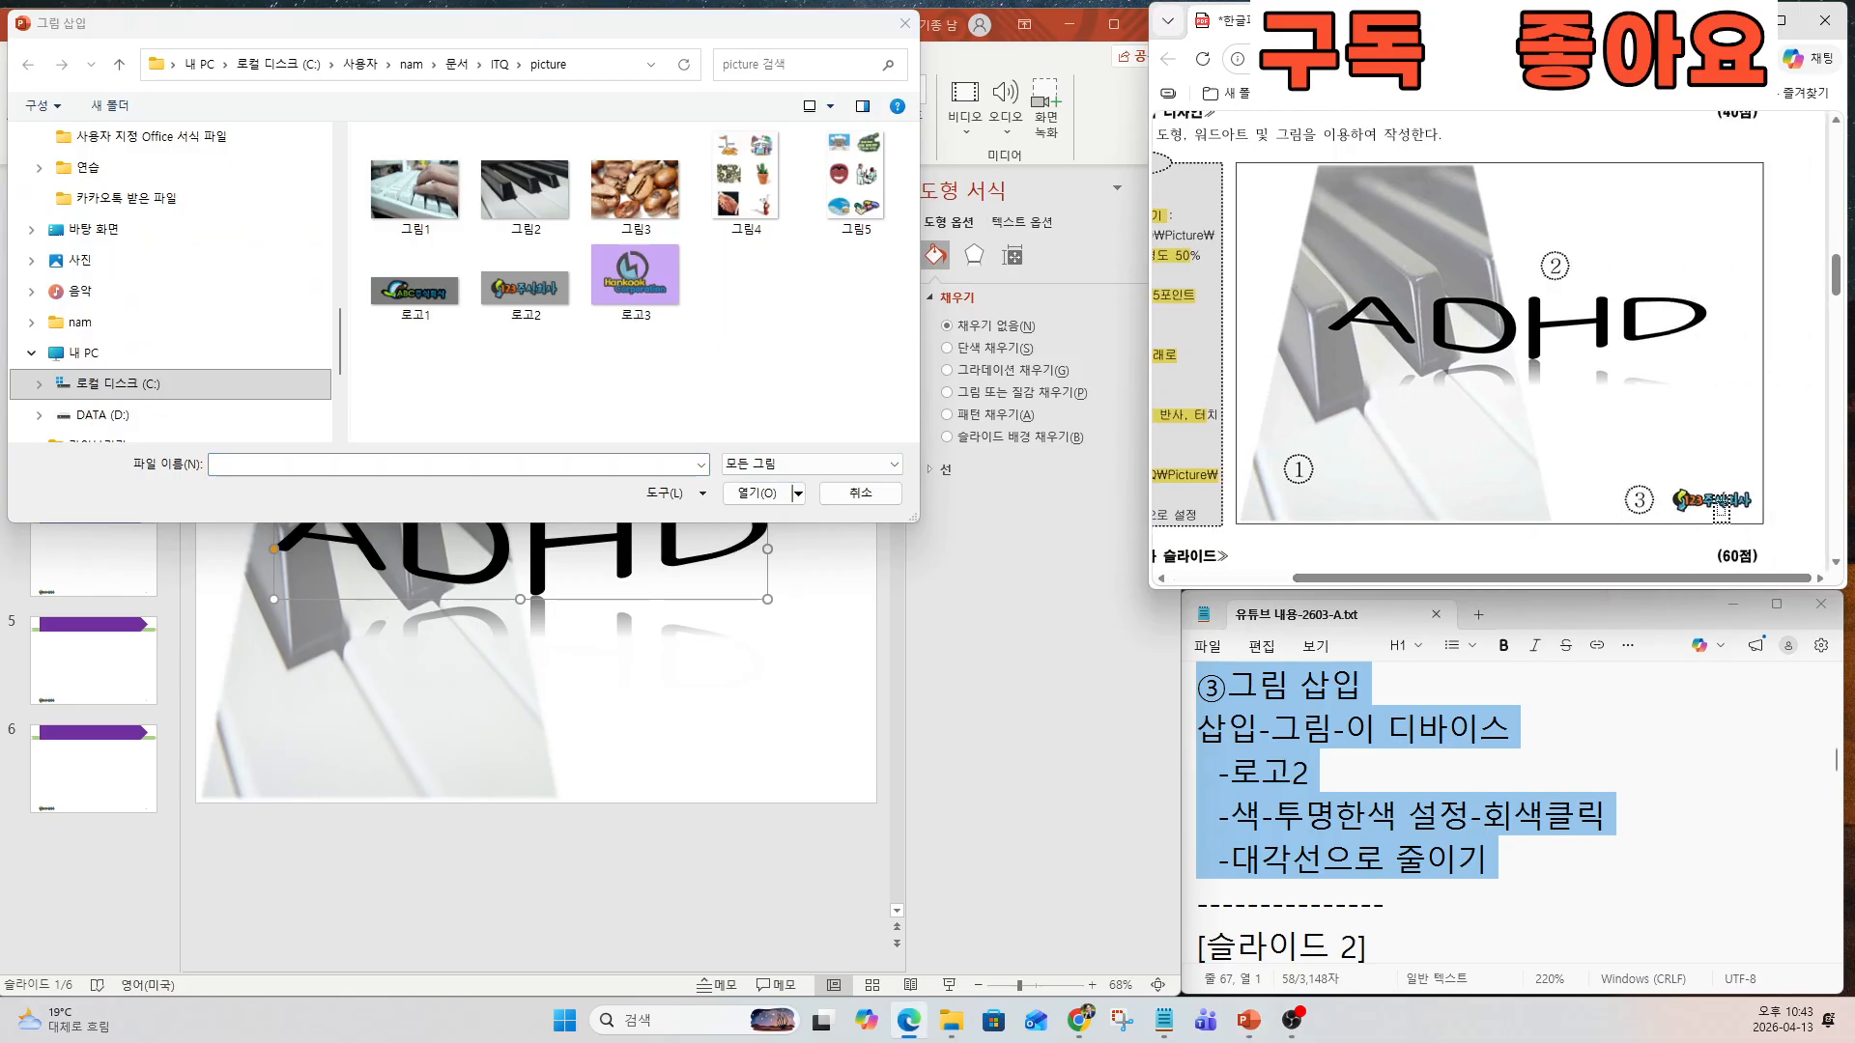
drag(1449, 579, 1325, 579)
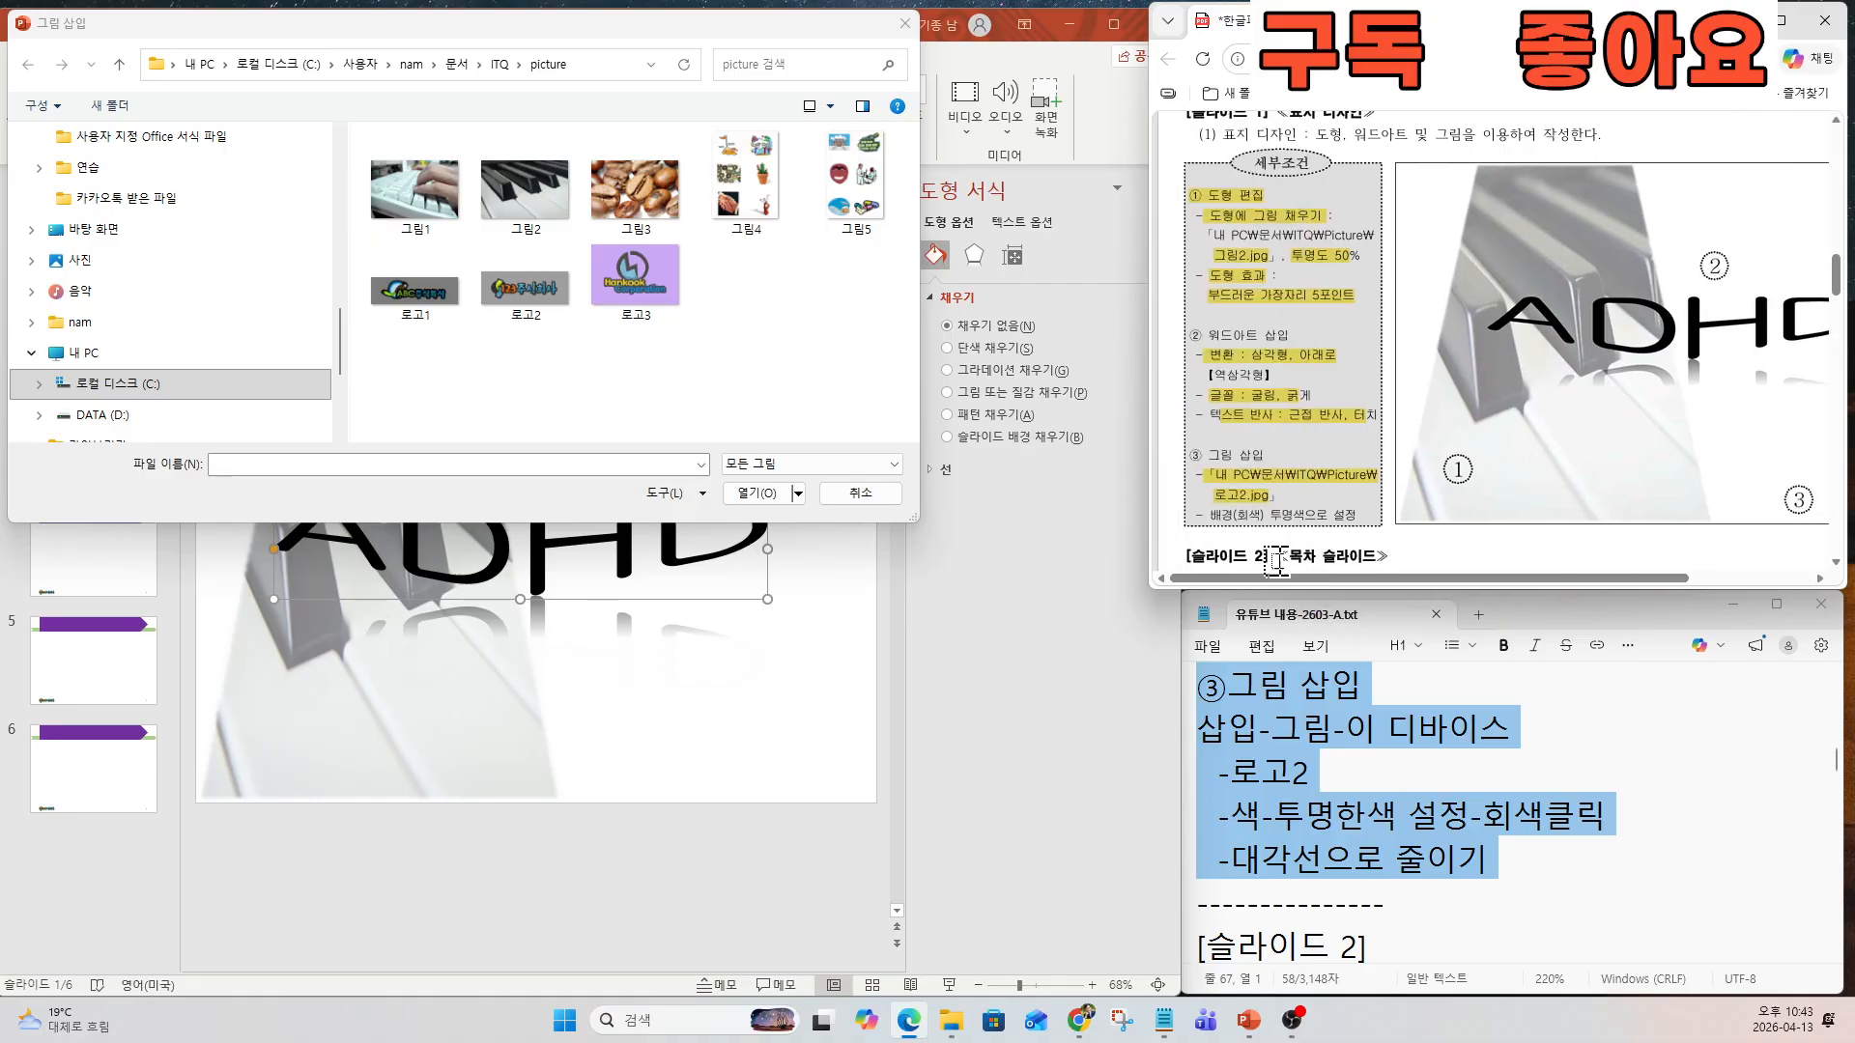
double_click(503, 299)
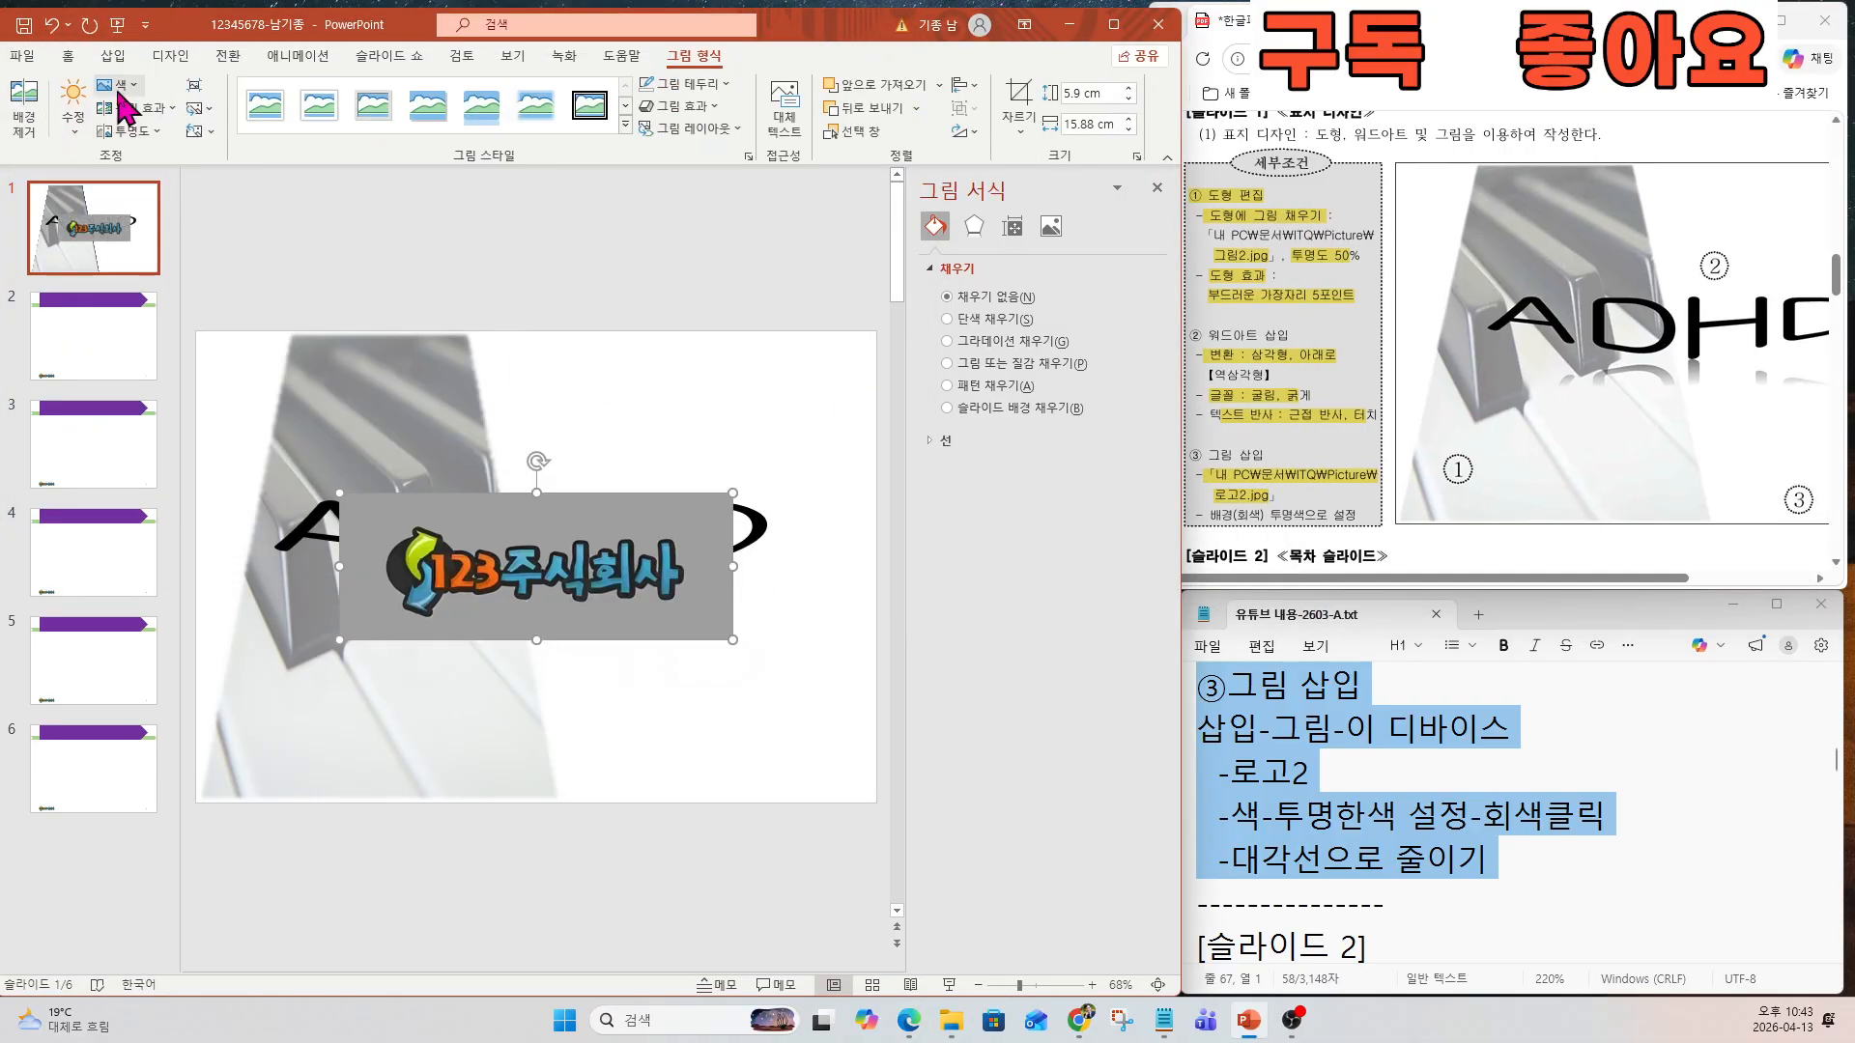
Make the logo's gray background transparent and shrink it to about 1.95 × 5.24 cm in the slide's lower-right corner.
click(117, 93)
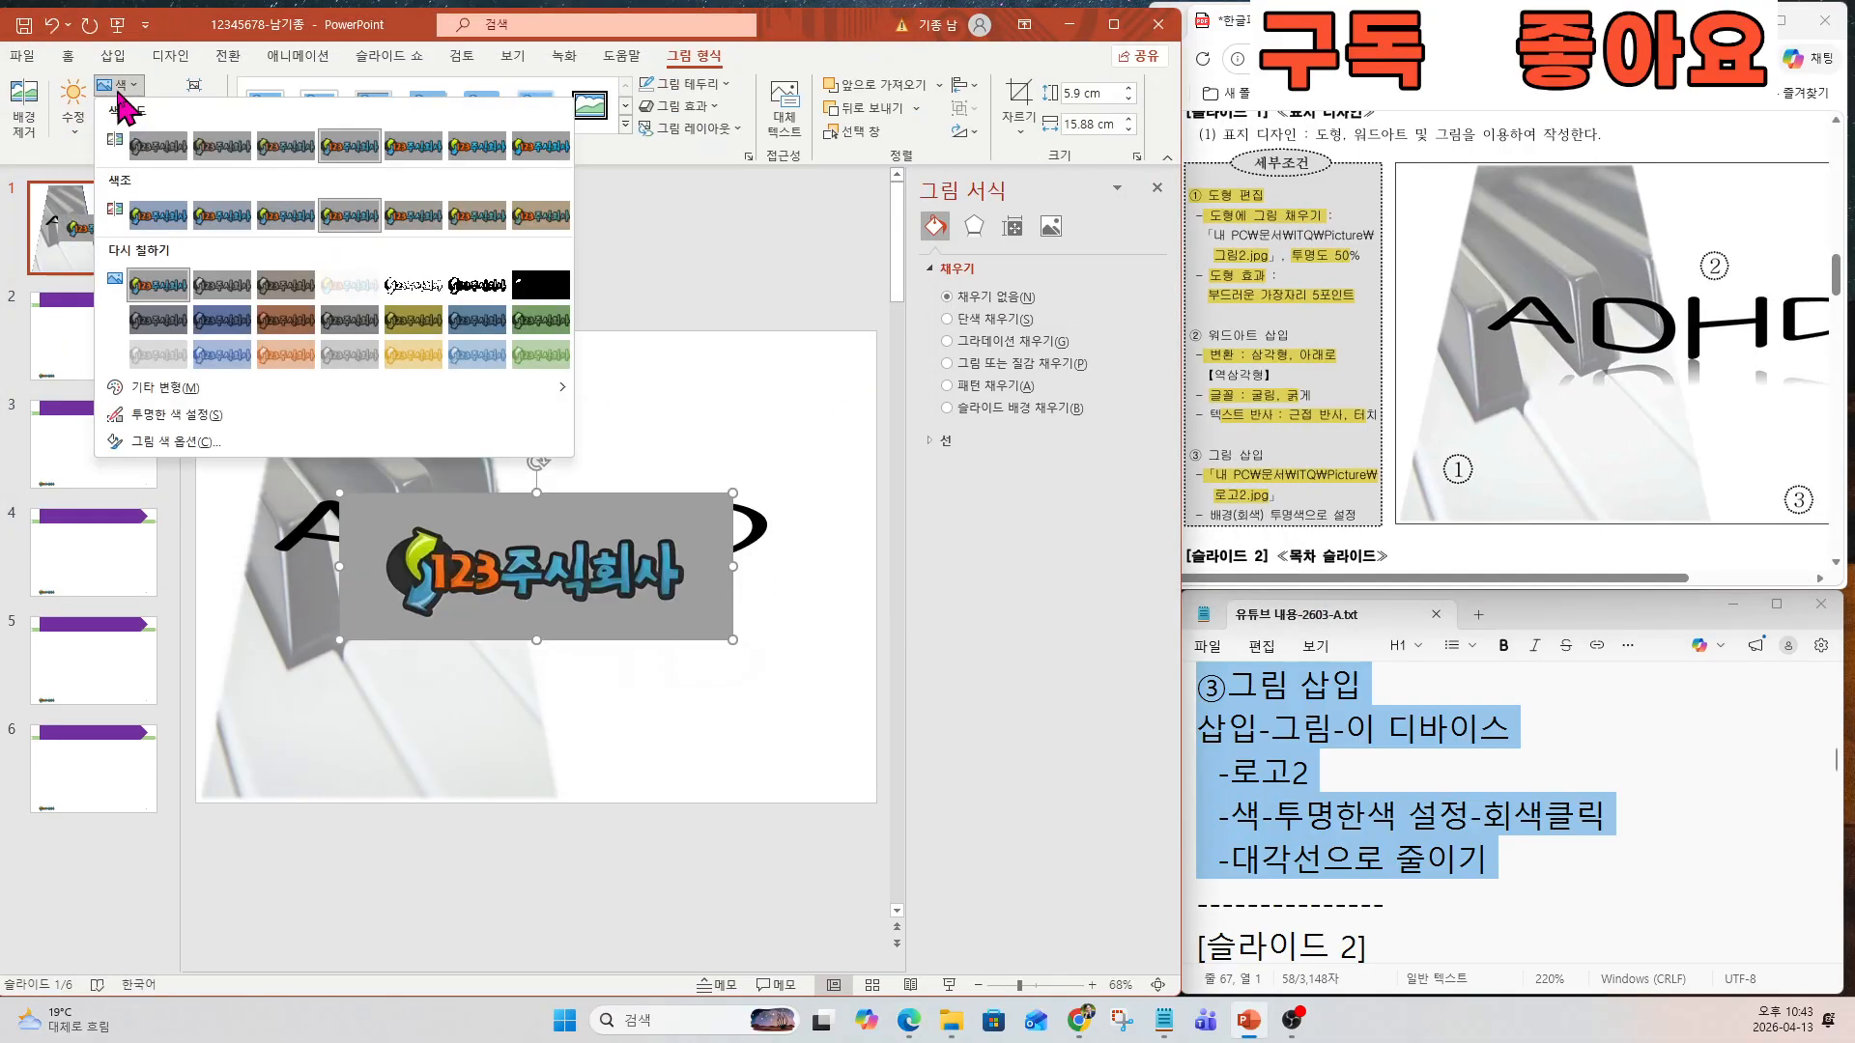
click(198, 433)
click(577, 522)
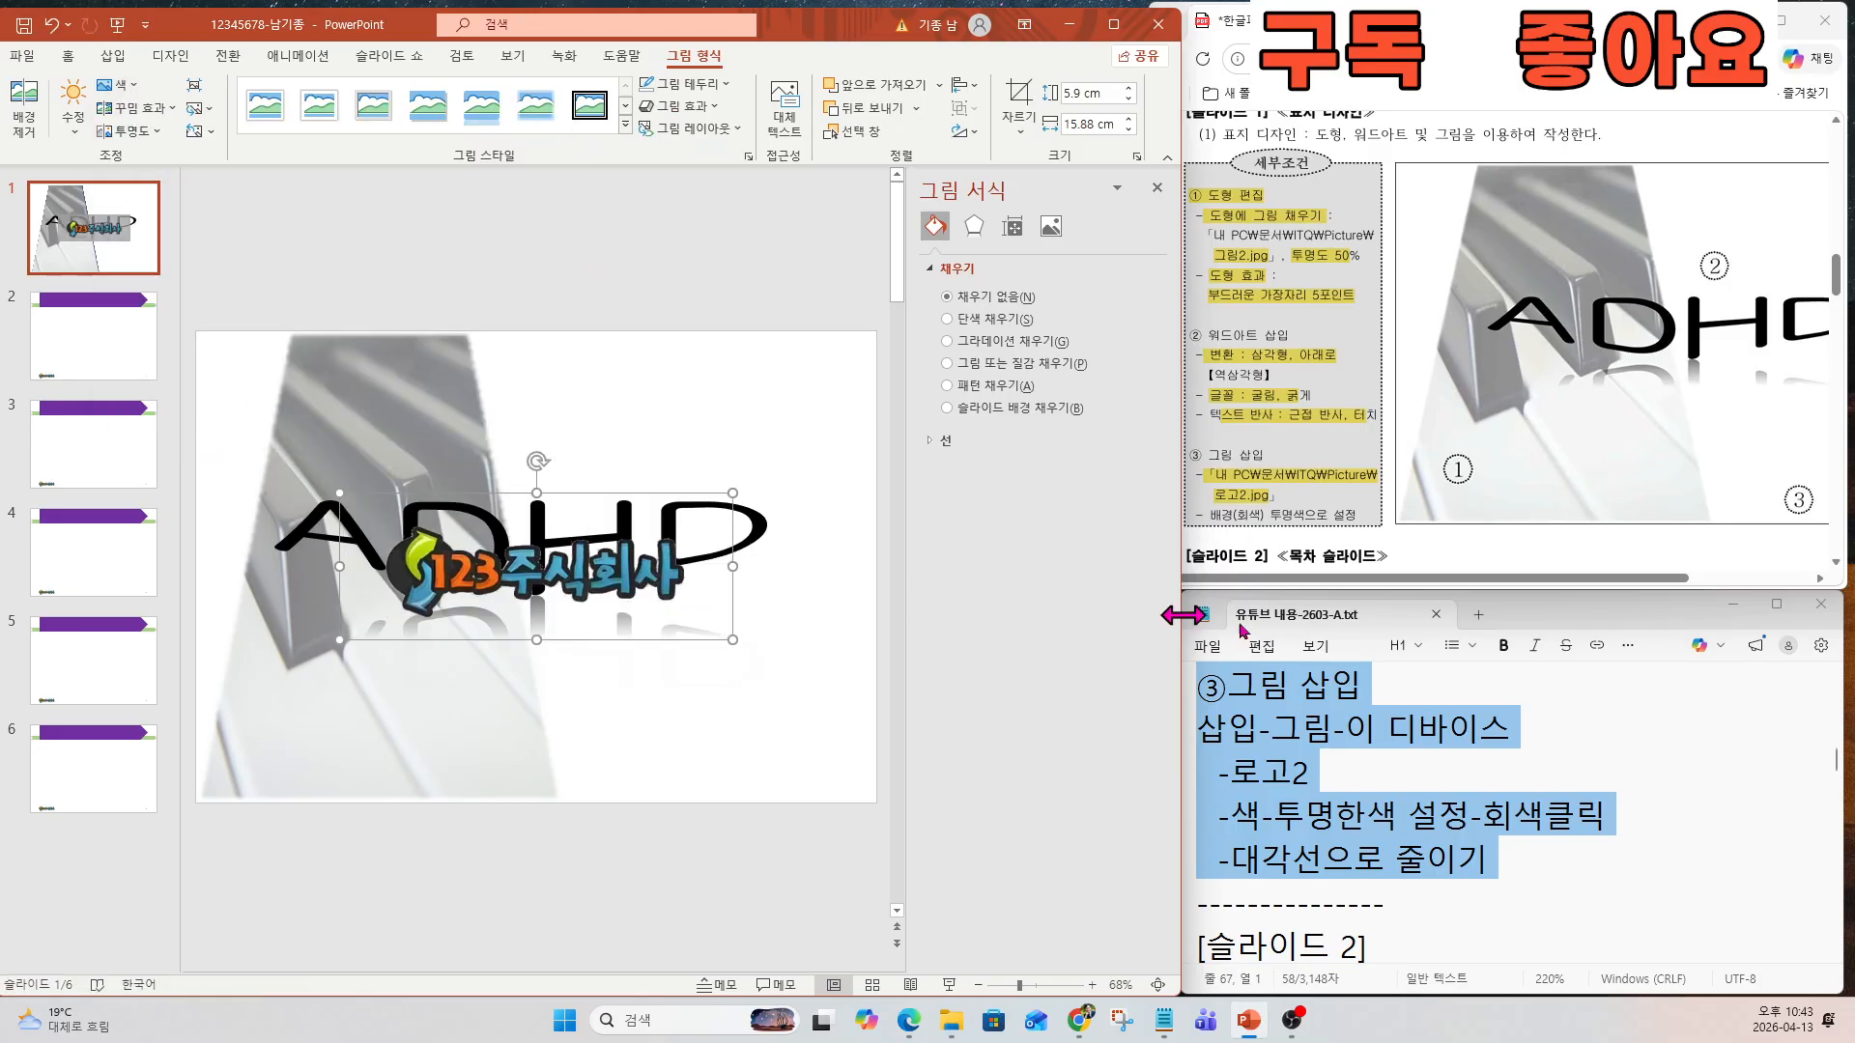
drag(1555, 578, 1677, 580)
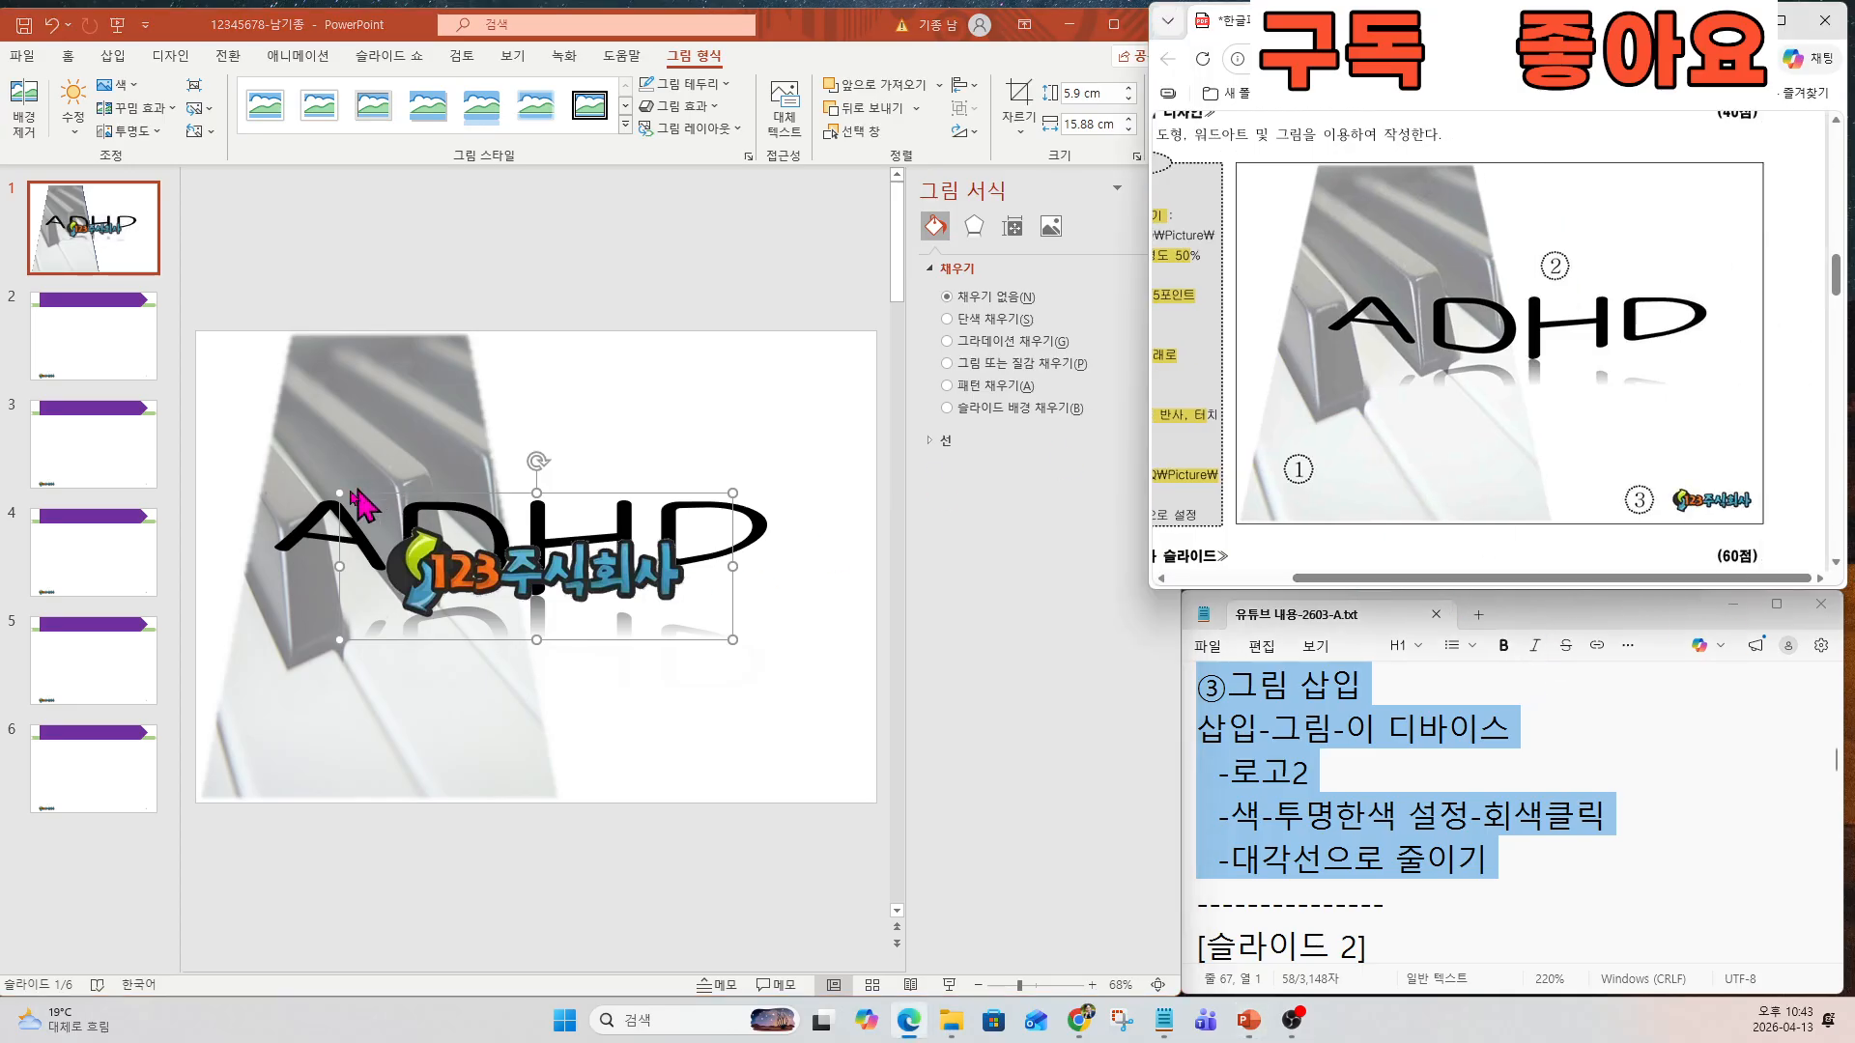
drag(343, 502, 734, 740)
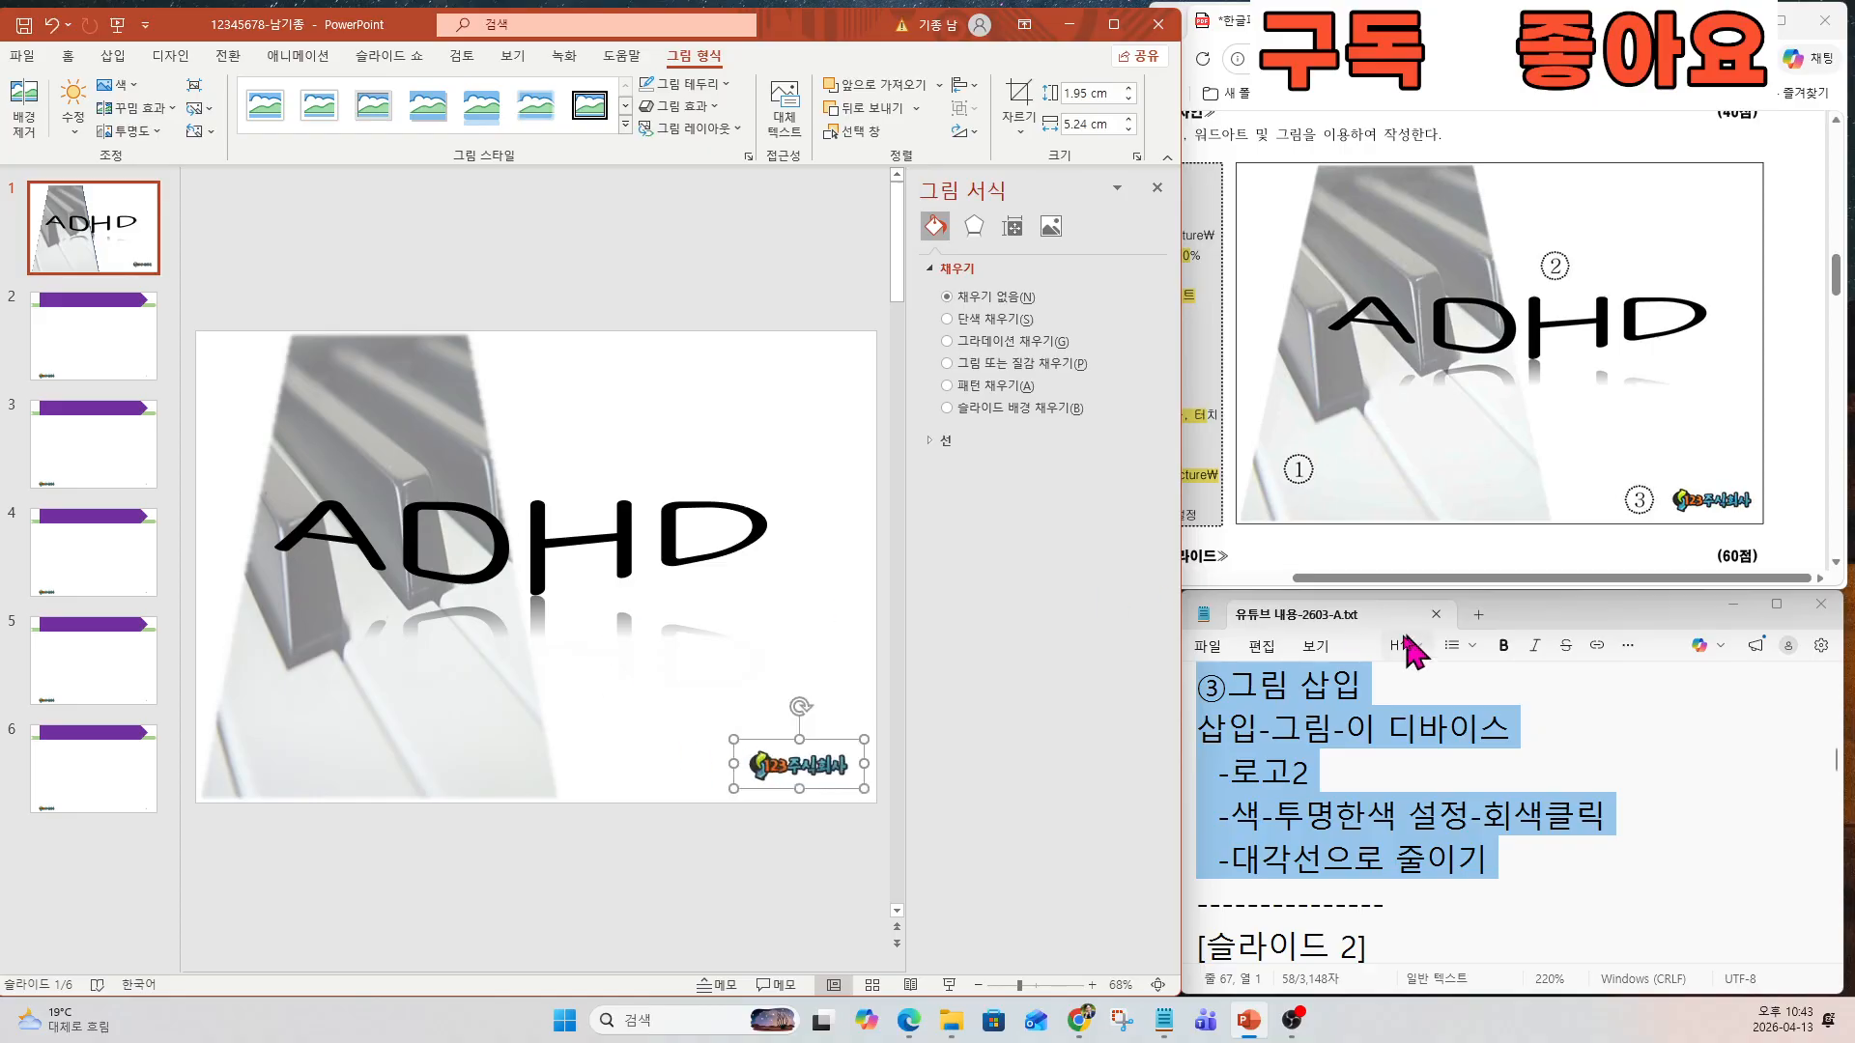
Examine the [슬라이드 2] instructions in the notes and the 목차 슬라이드 conditions and sample in the exam sheet.
click(1346, 821)
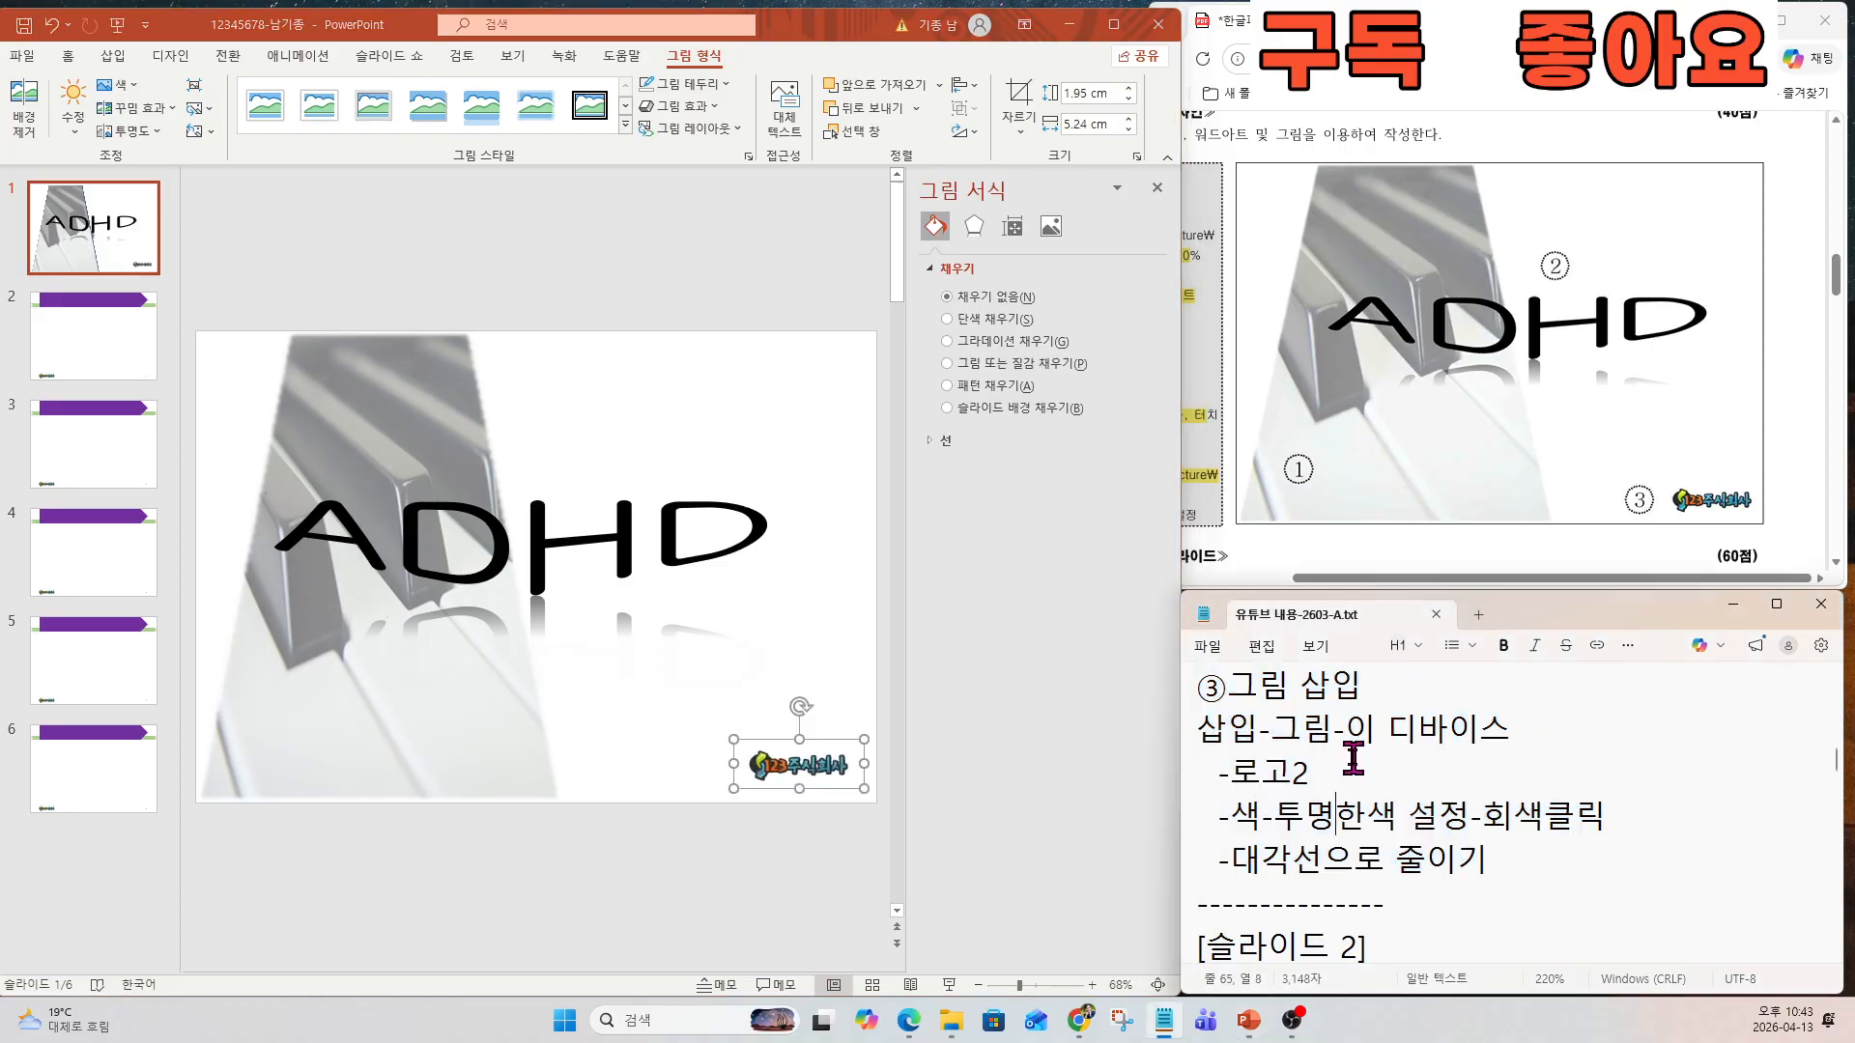
key(Down)
key(Down)
key(Down)
key(Down)
key(Down)
key(Down)
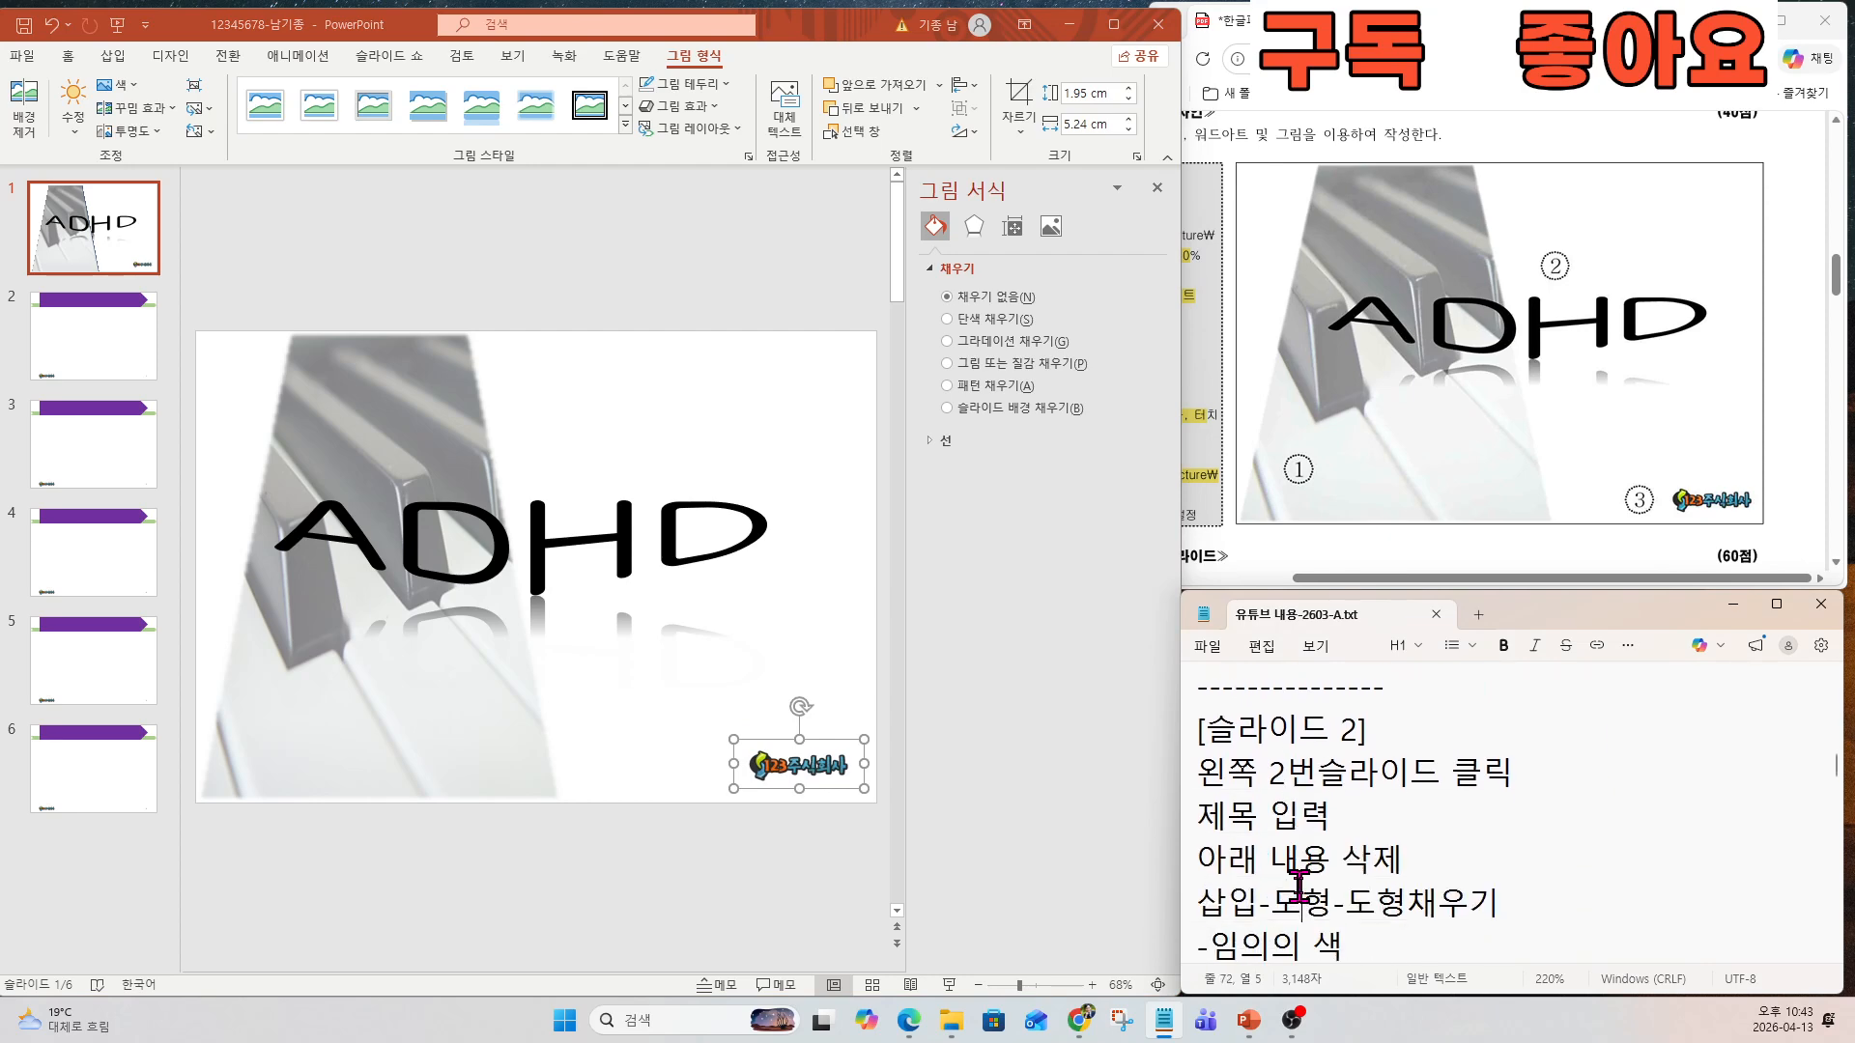
drag(1392, 577, 1285, 577)
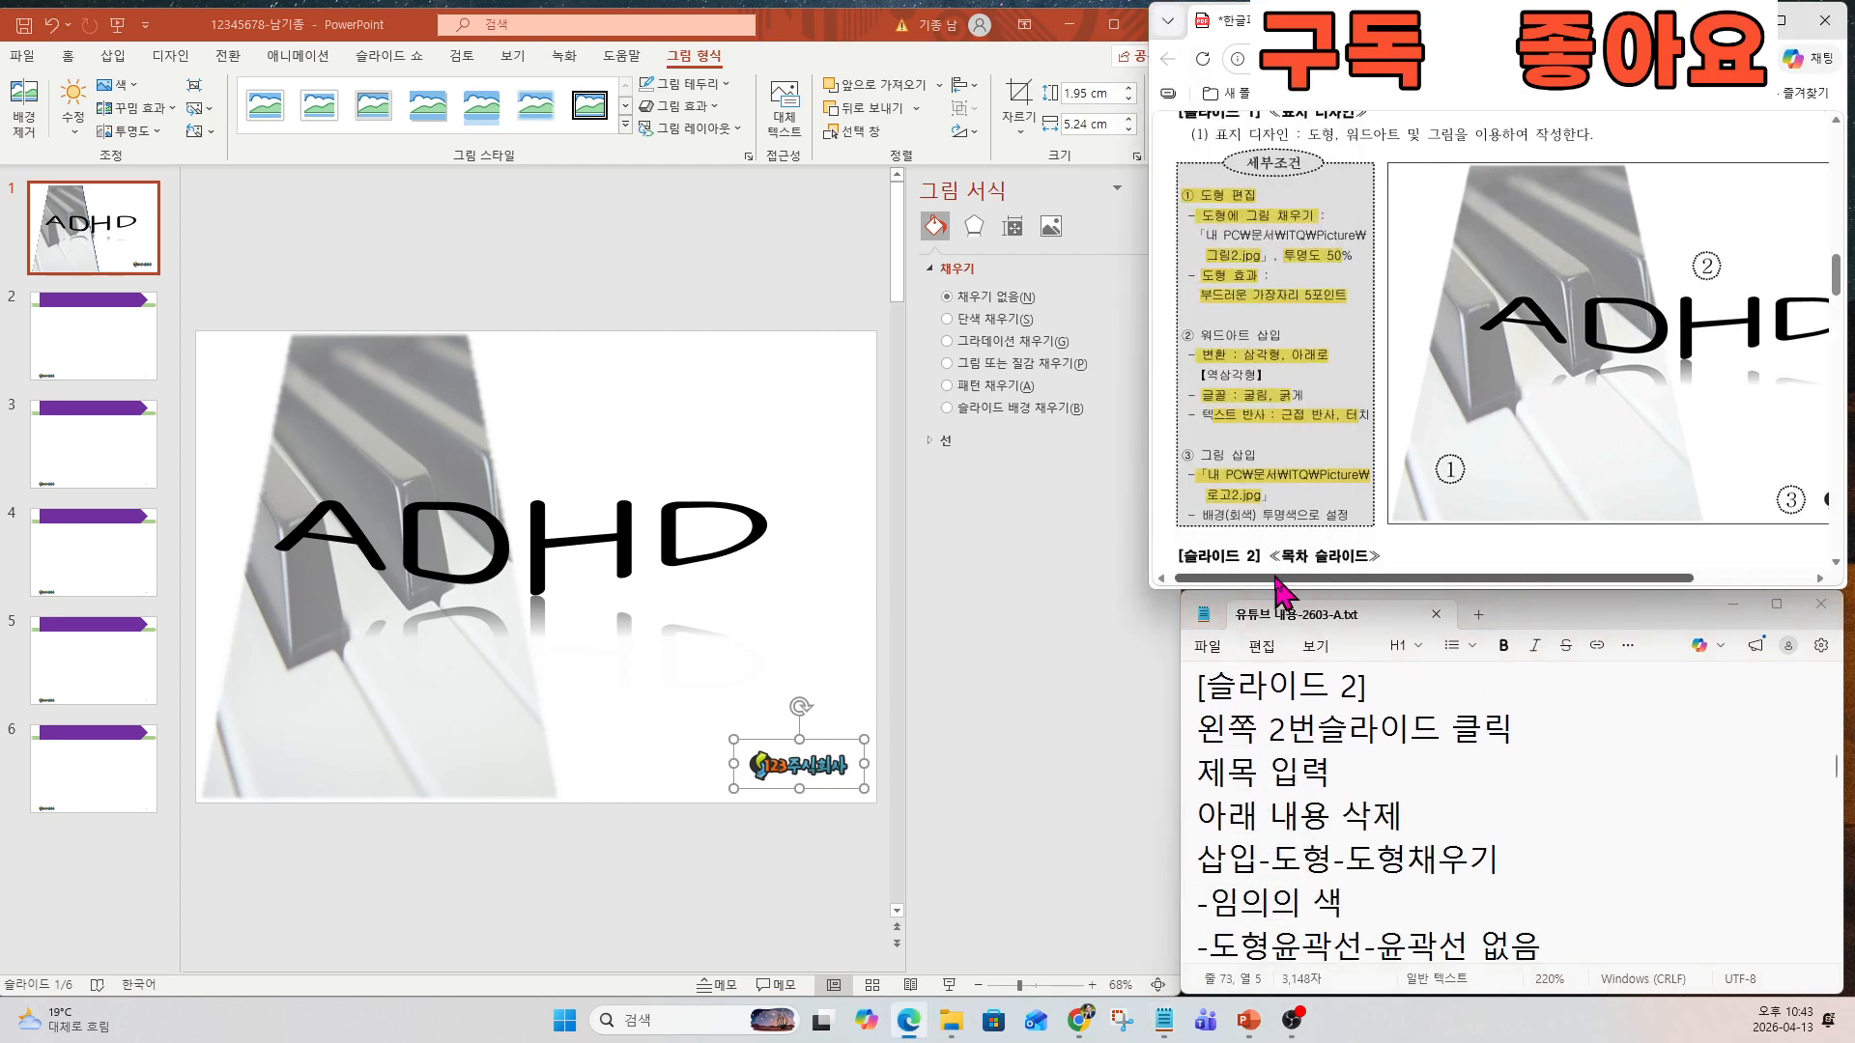
scroll(1282, 495, down, 5)
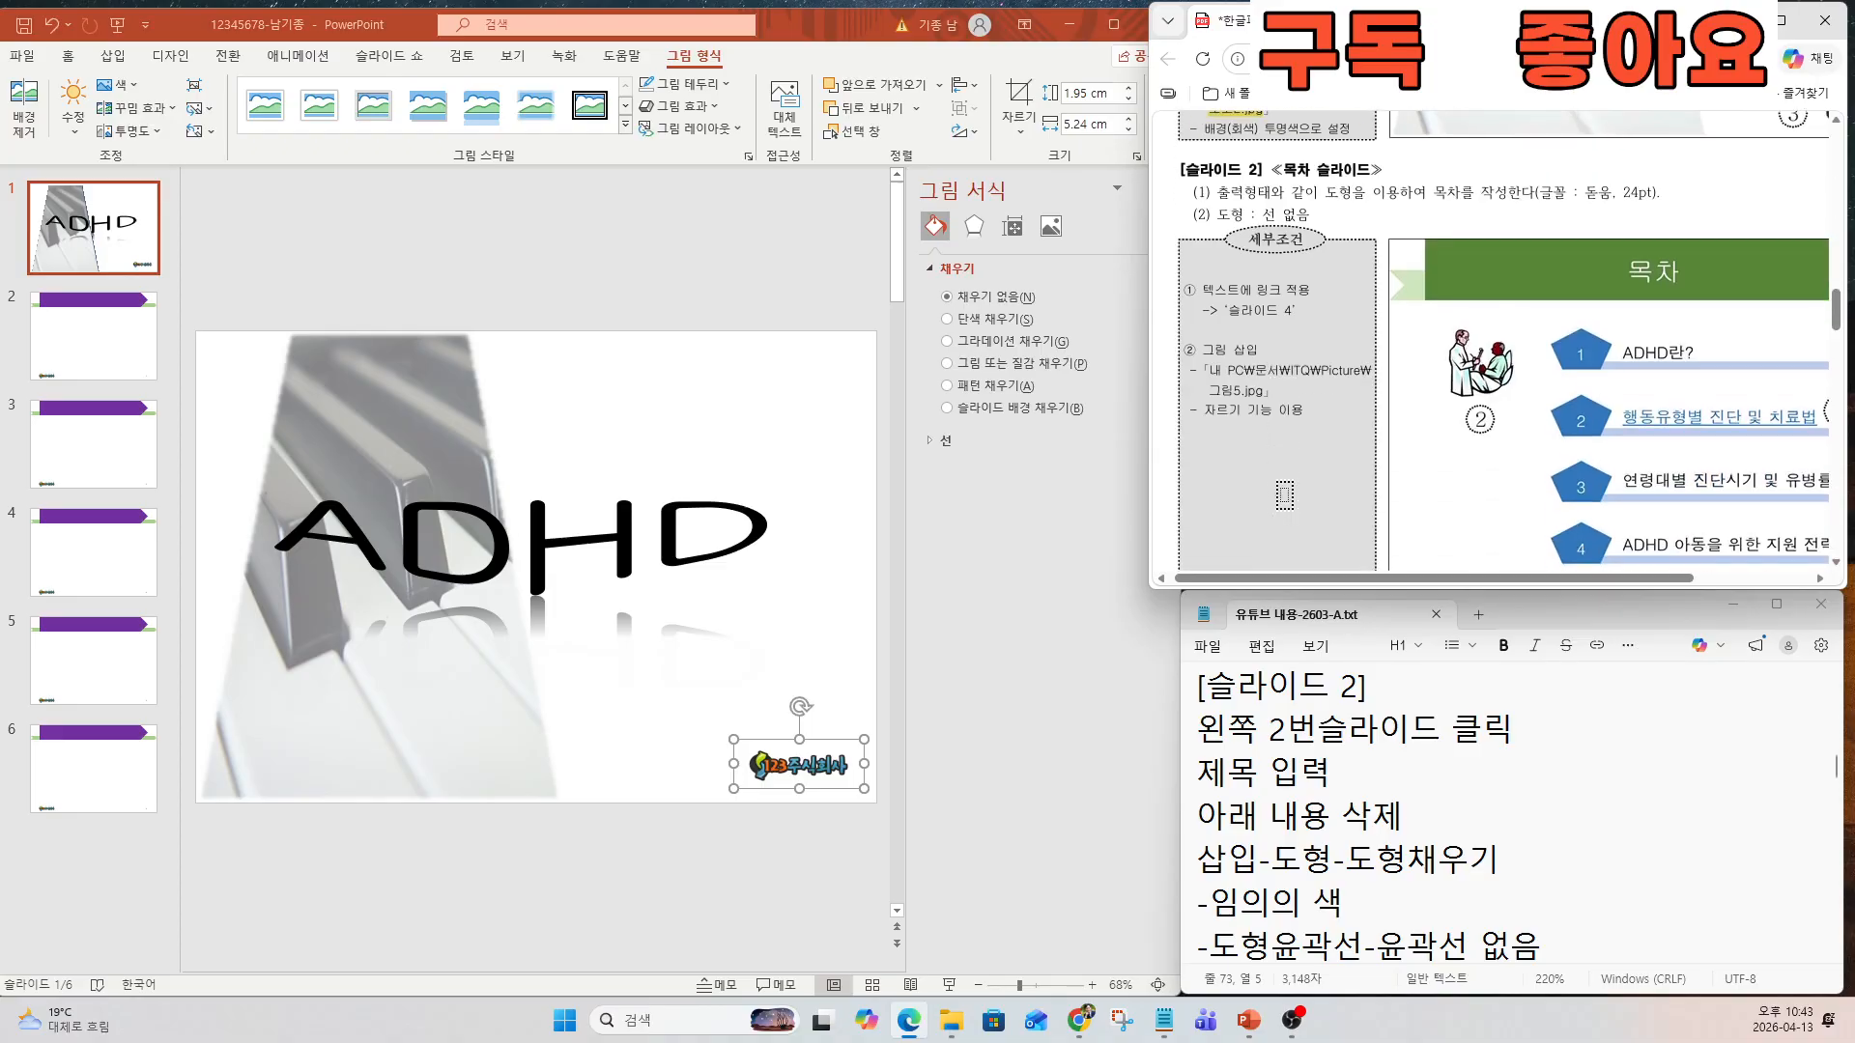
scroll(1391, 480, right, 3)
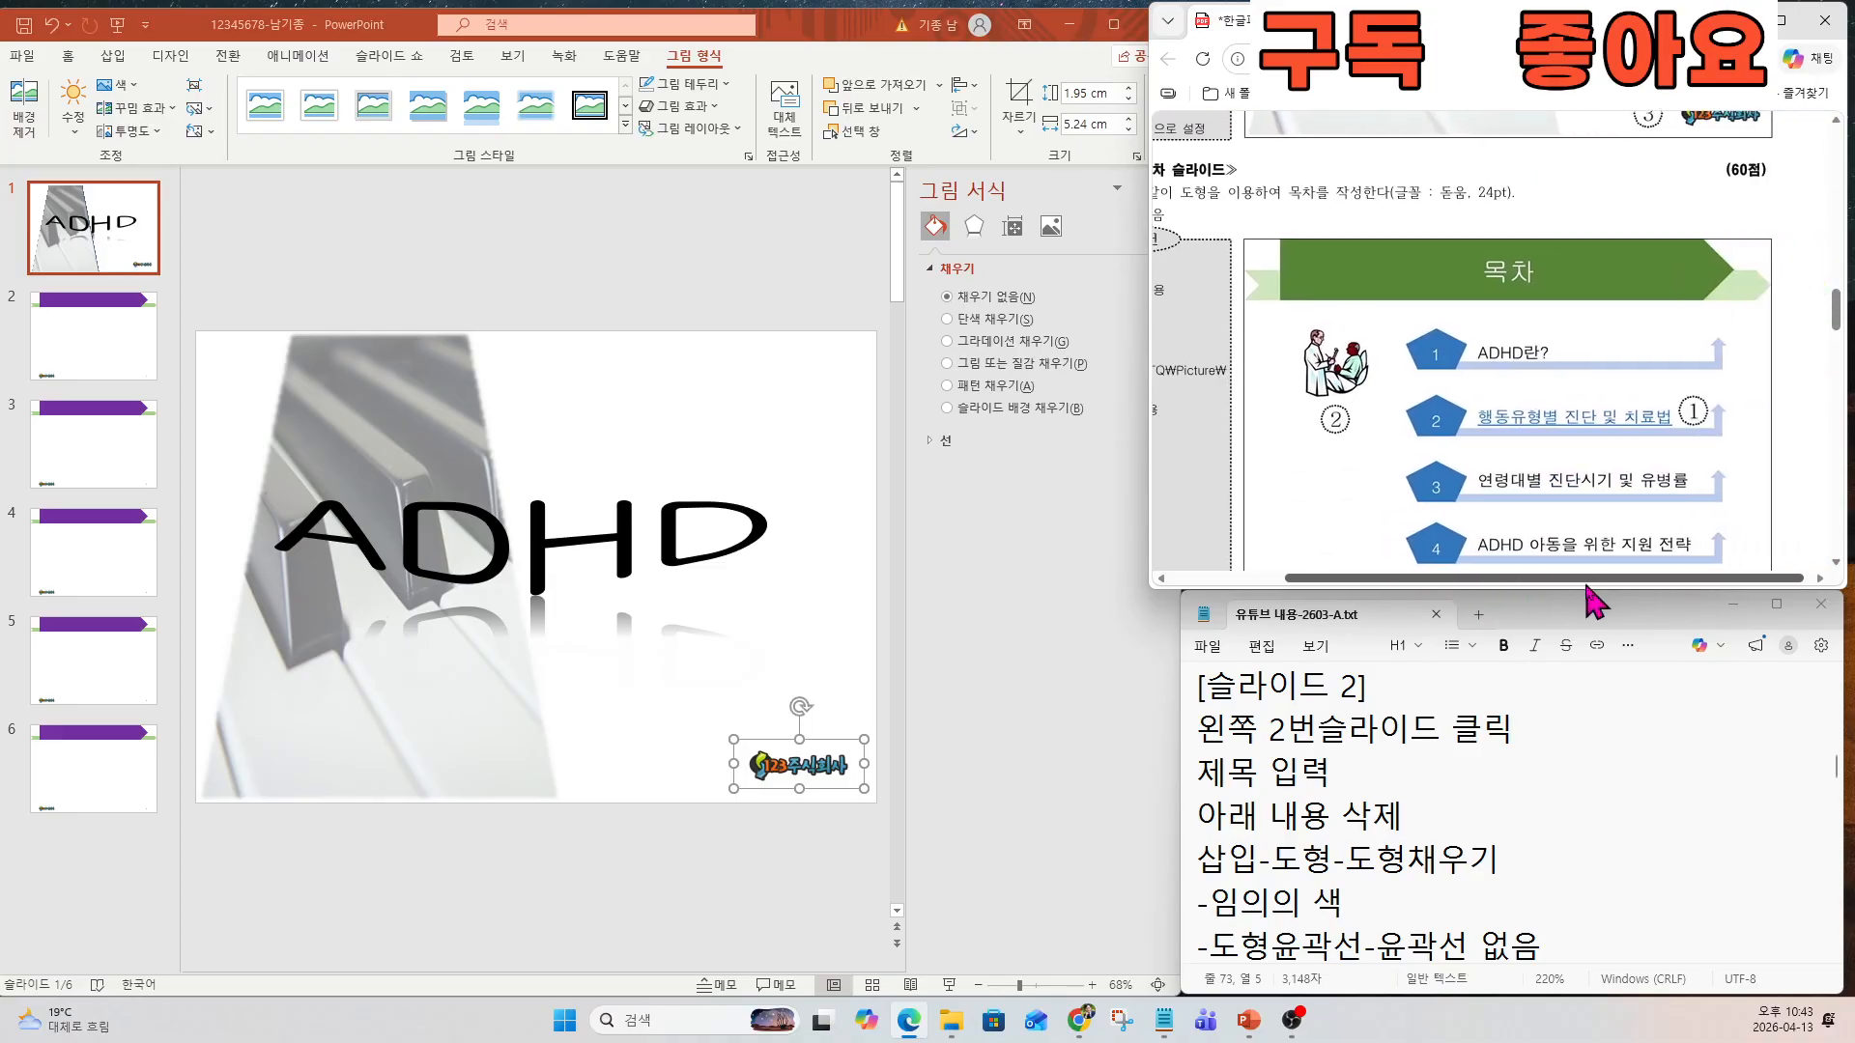
Select the first [슬라이드 2] instructions in the notes through 제목 입력 and enter 목차 as the slide 2 title.
click(1243, 821)
drag(1197, 688, 1411, 755)
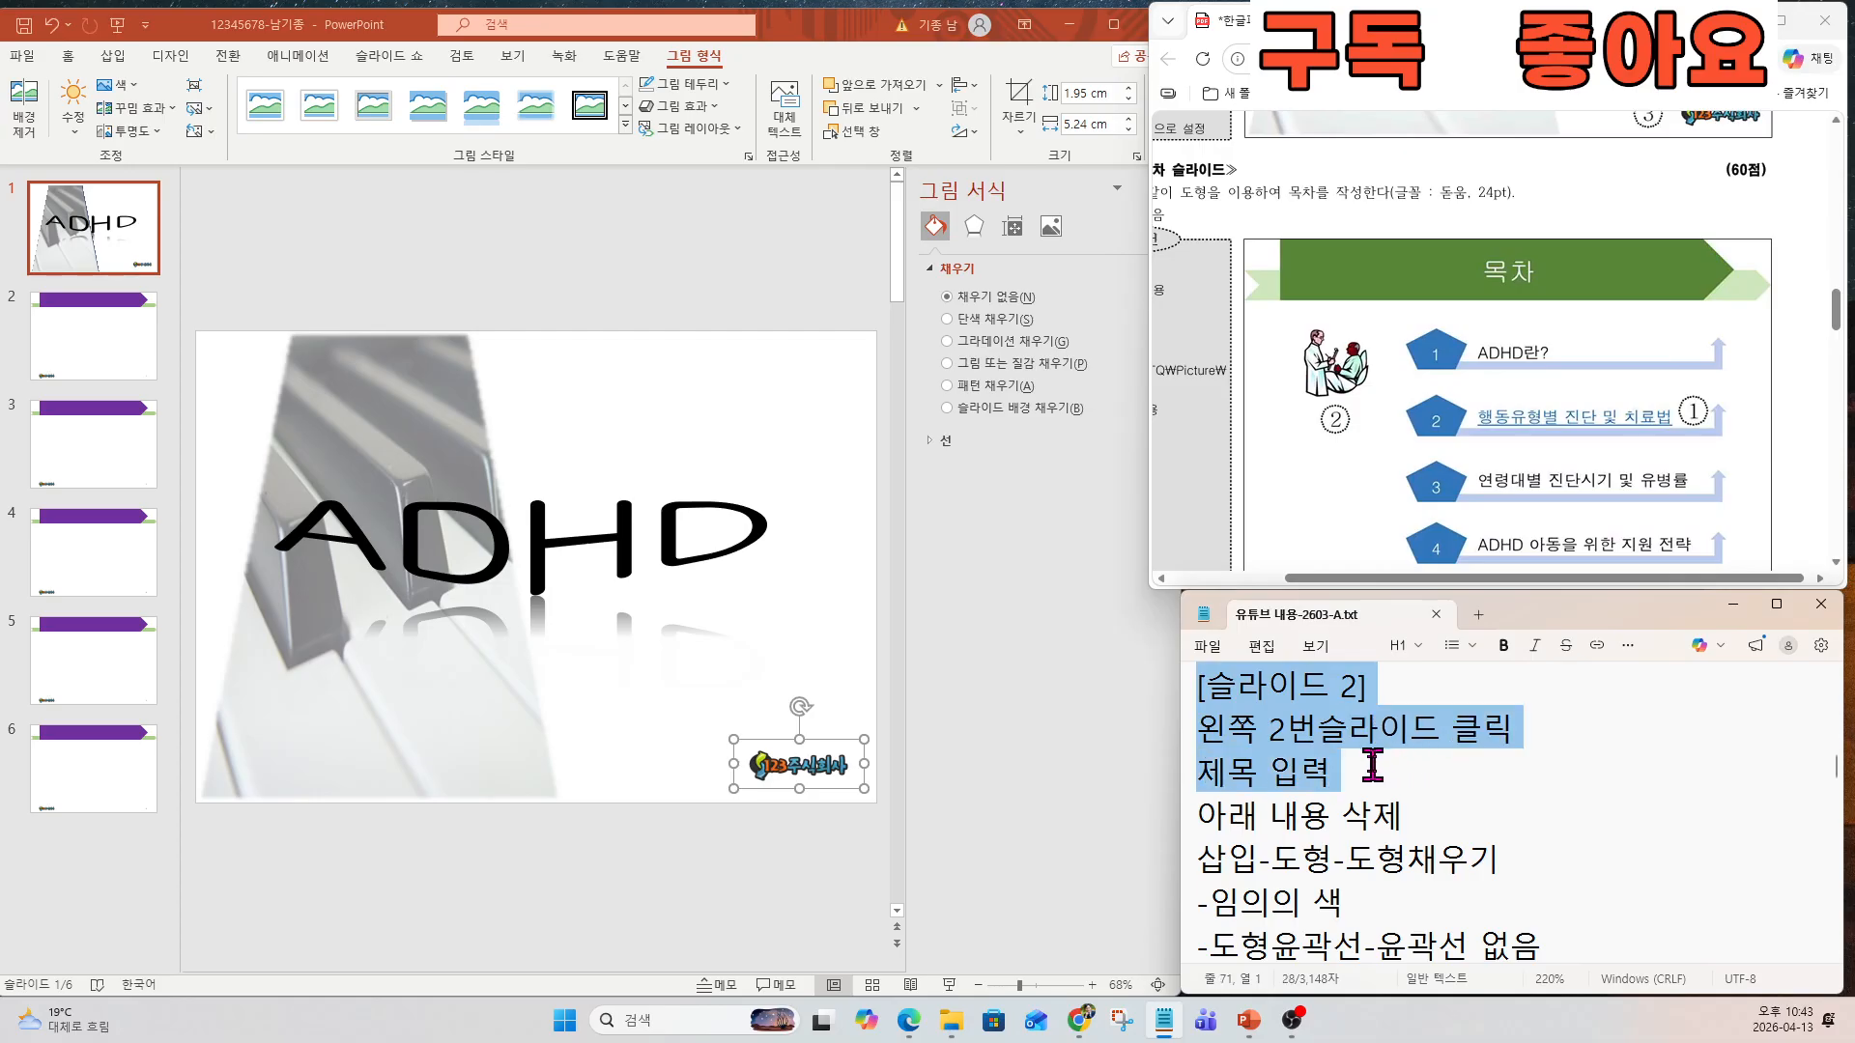
click(85, 360)
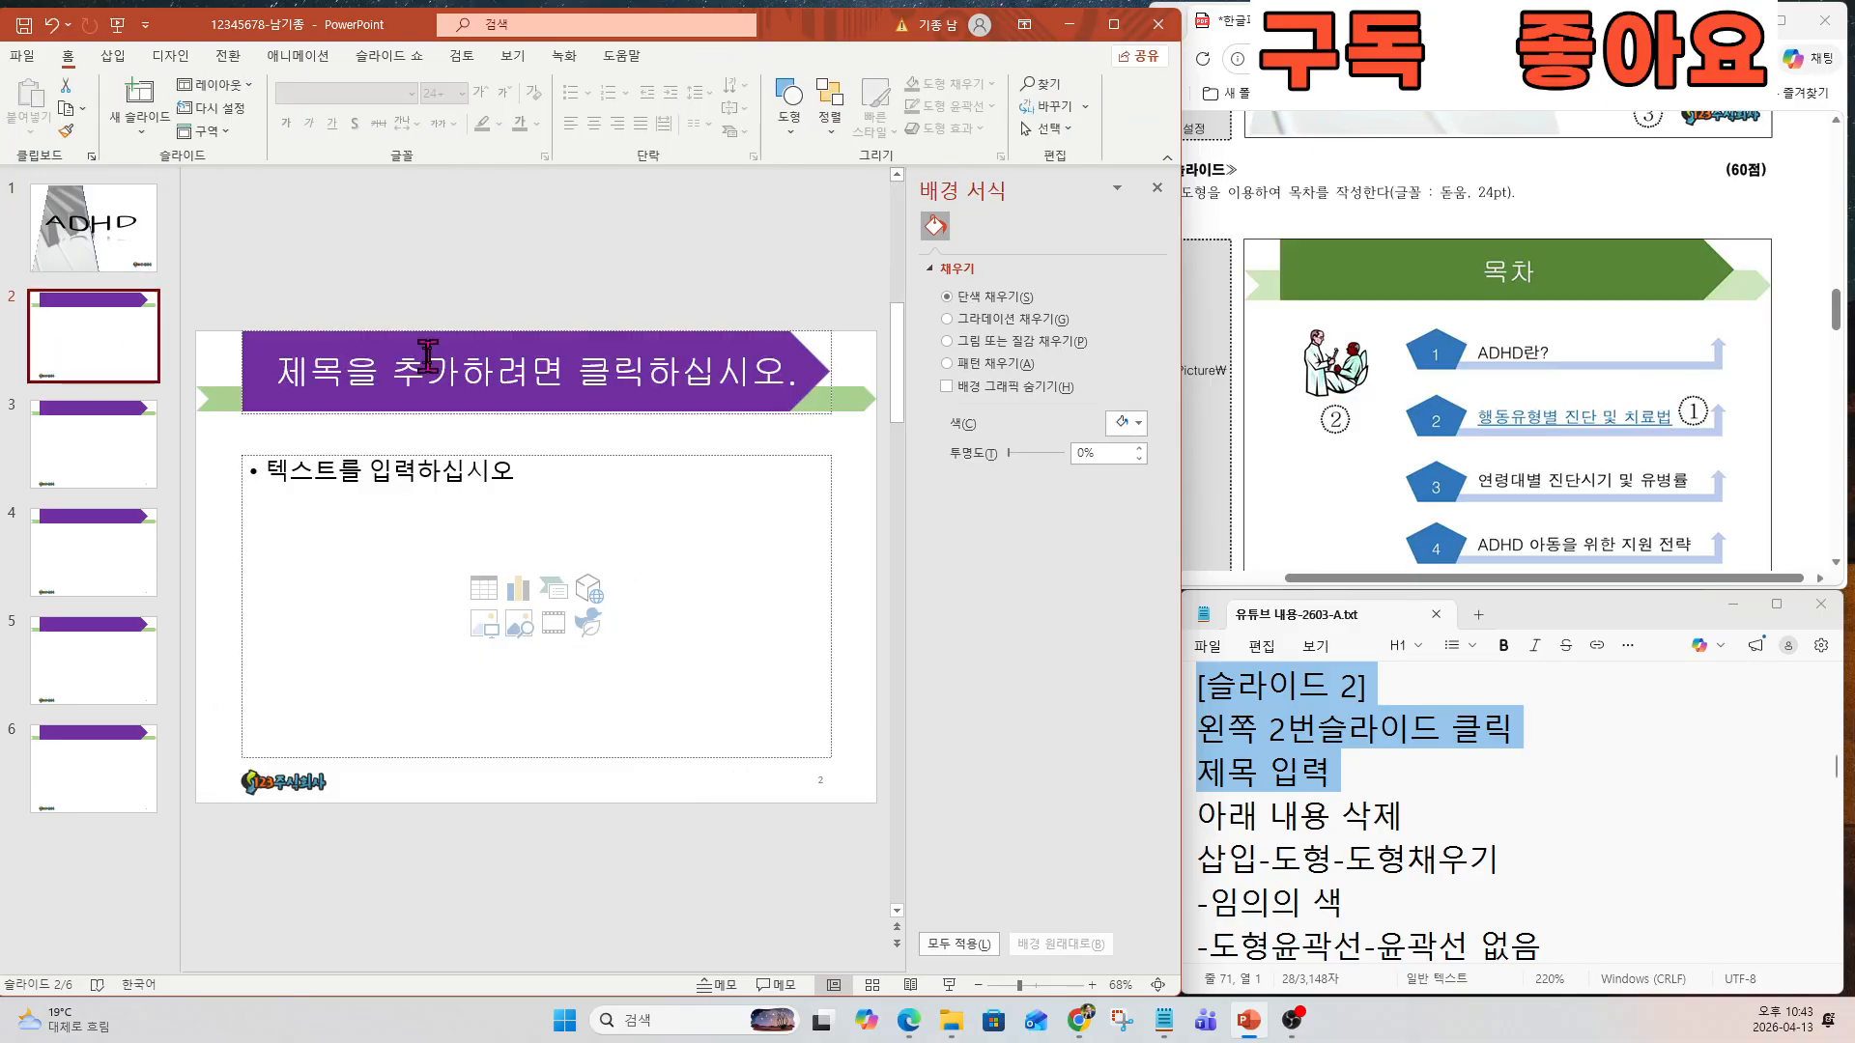
click(427, 355)
text(목차)
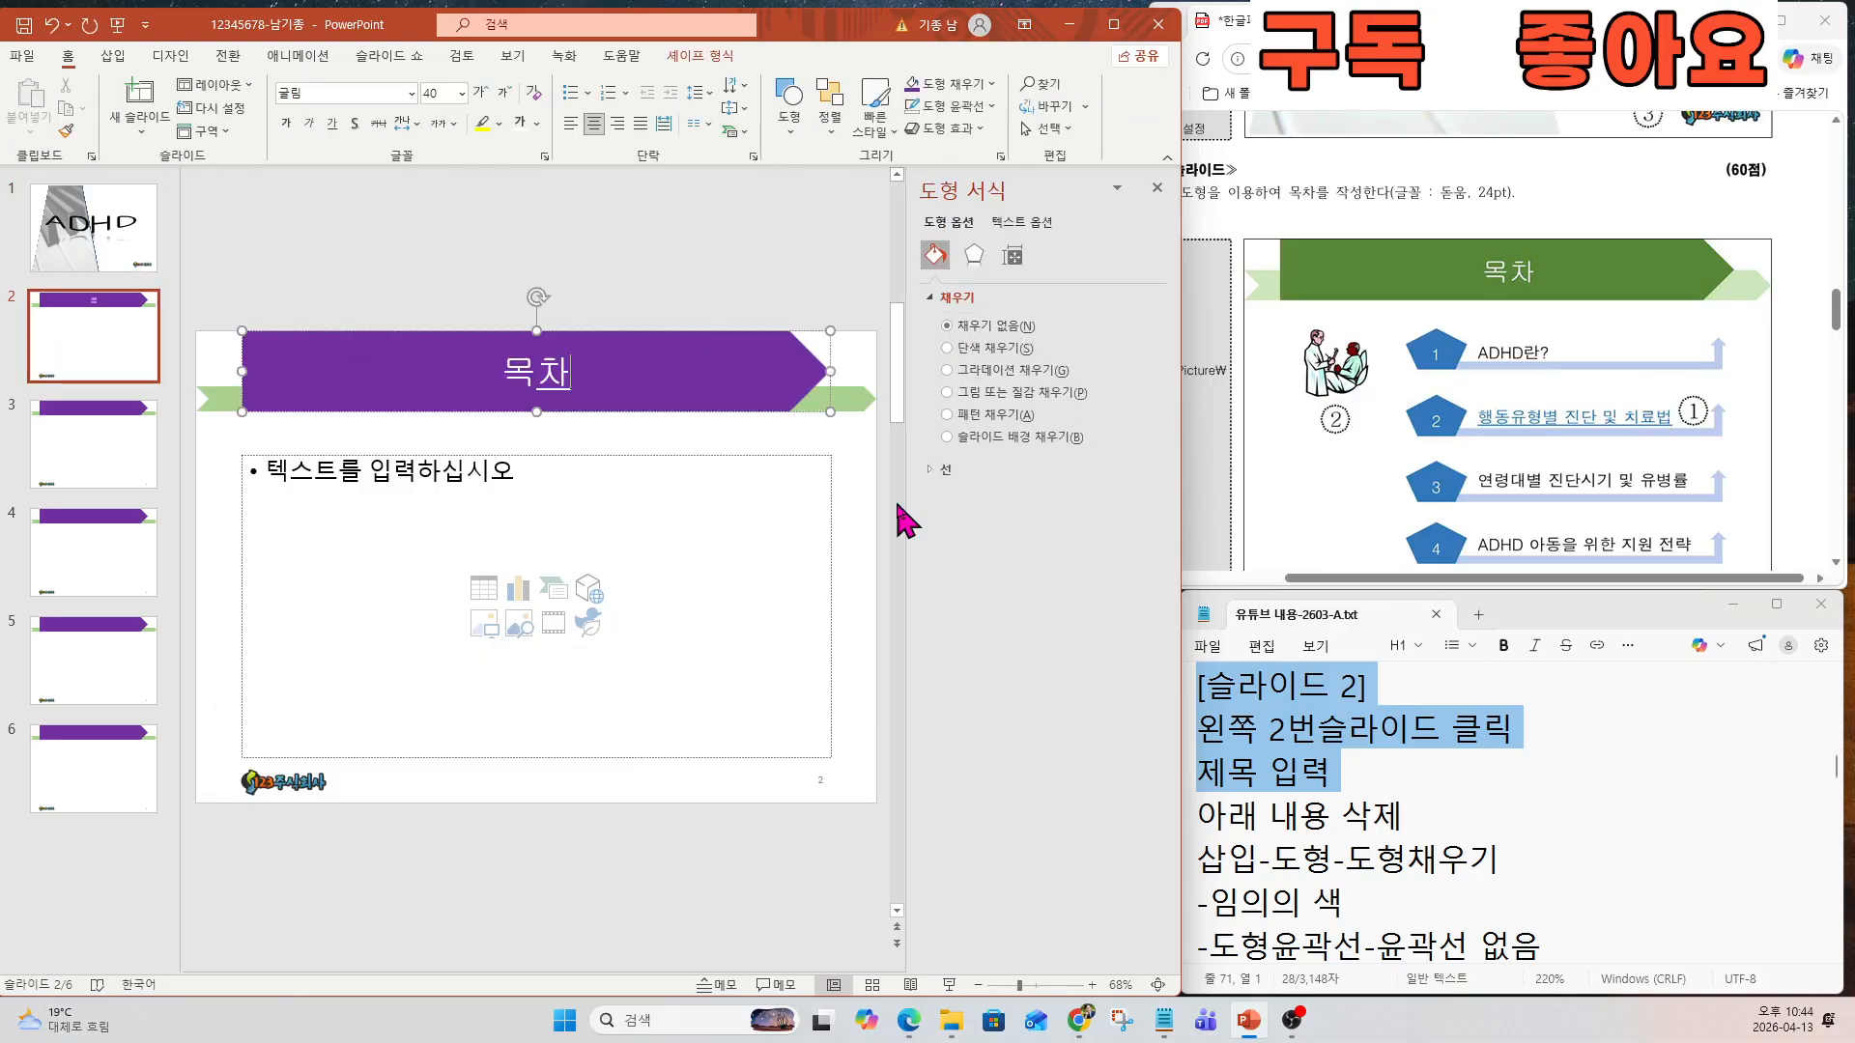
Select the 아래 내용 삭제 line in the notes and delete the content placeholder below the slide 2 title.
click(1273, 812)
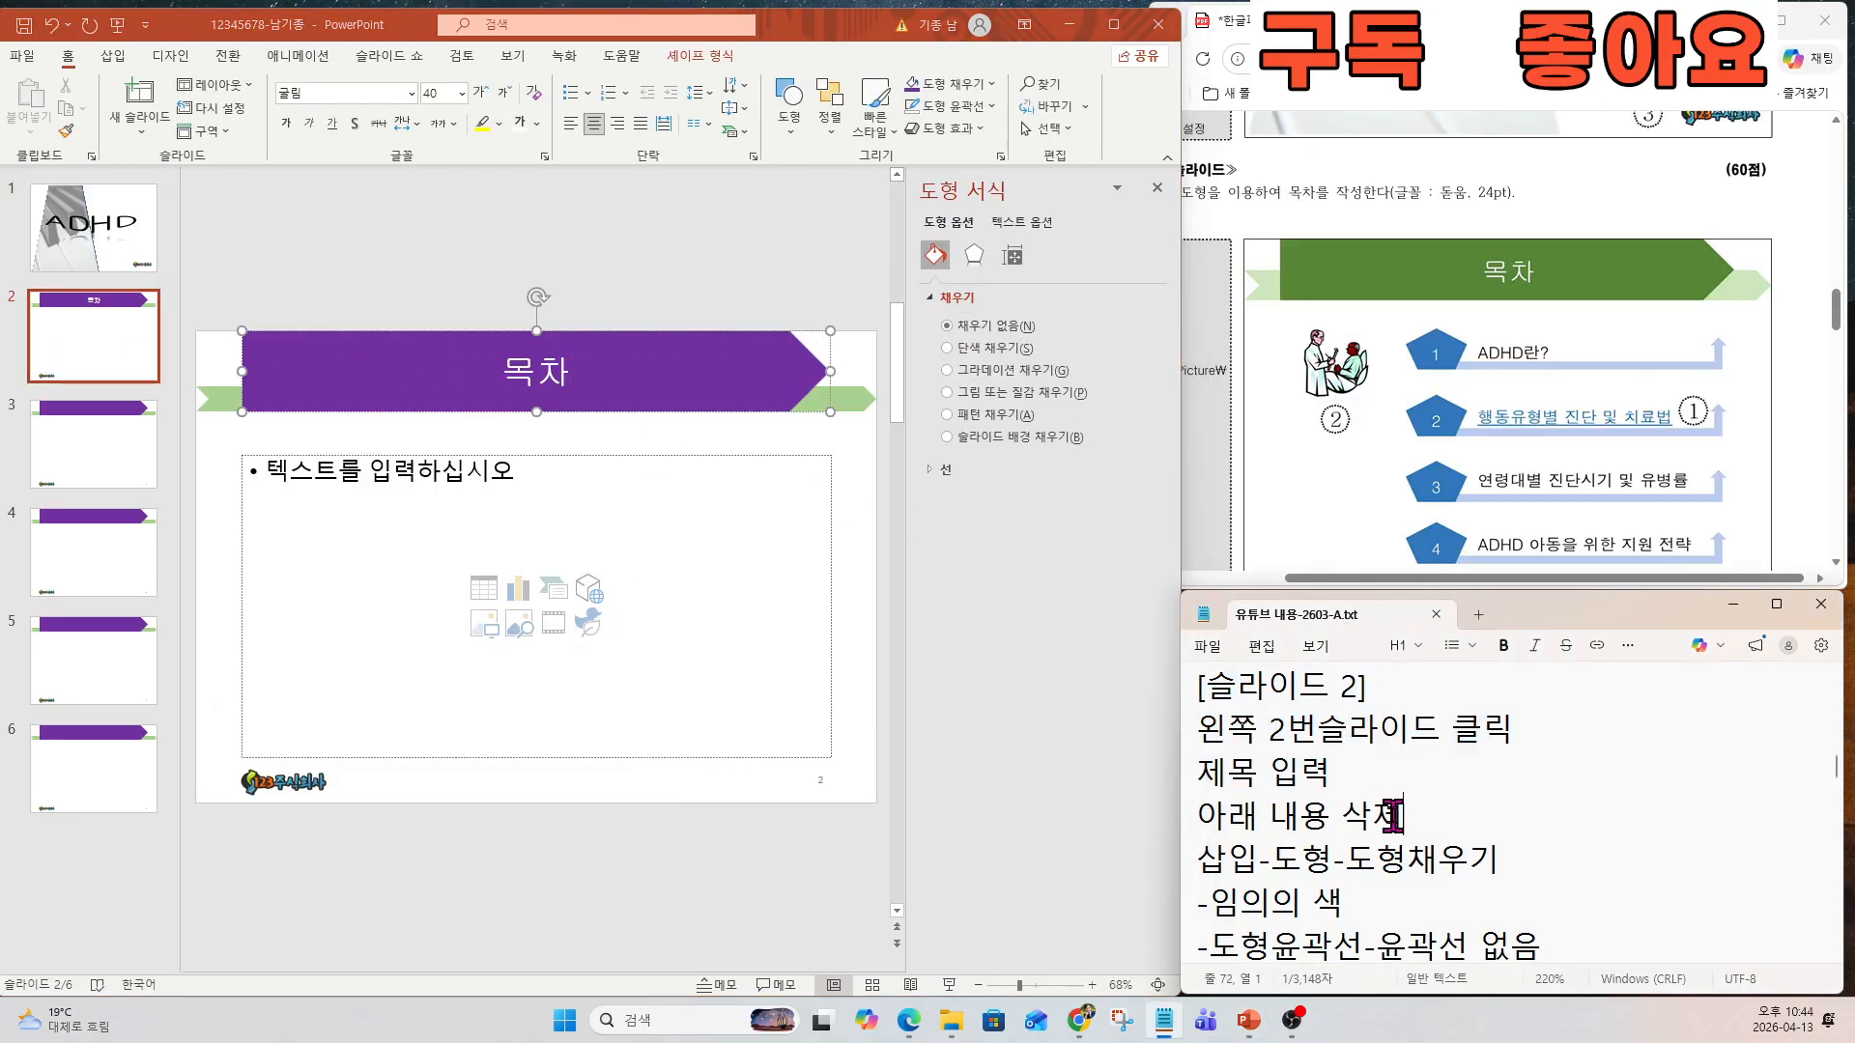
drag(1401, 816, 1205, 828)
click(215, 456)
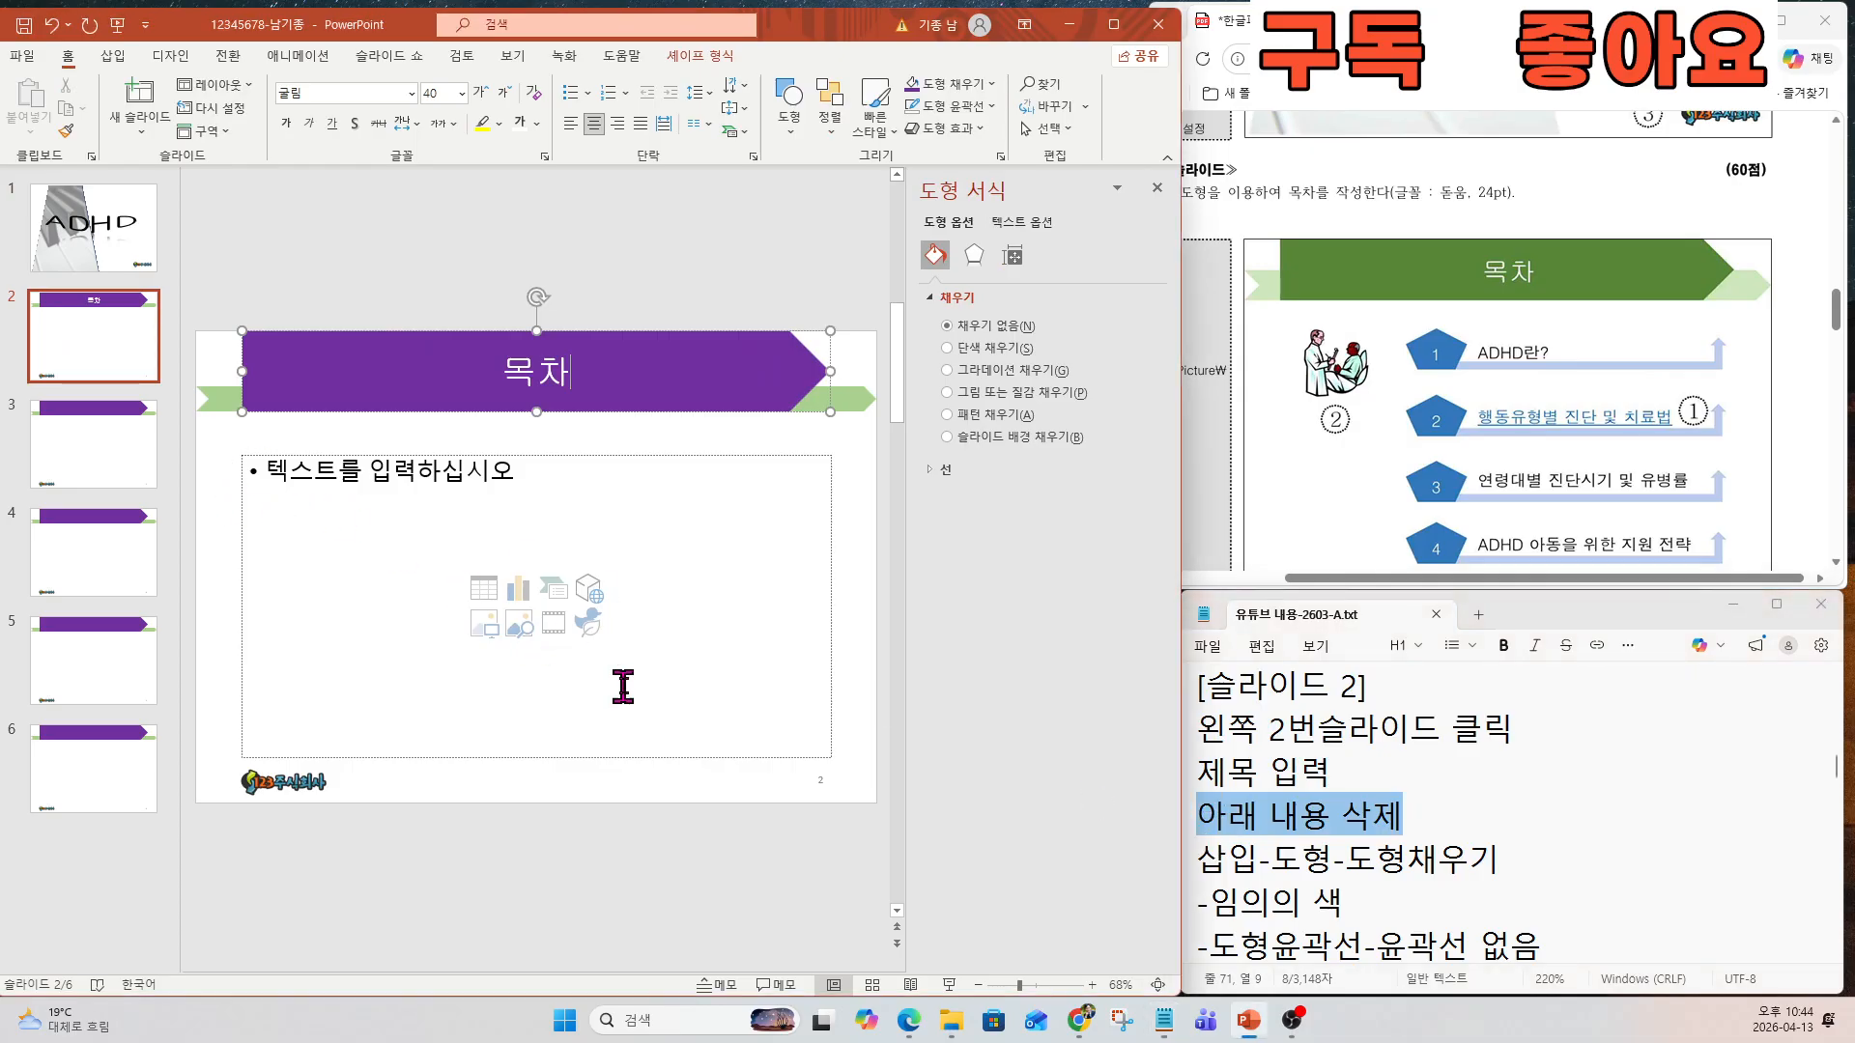
drag(221, 439, 847, 773)
key(Delete)
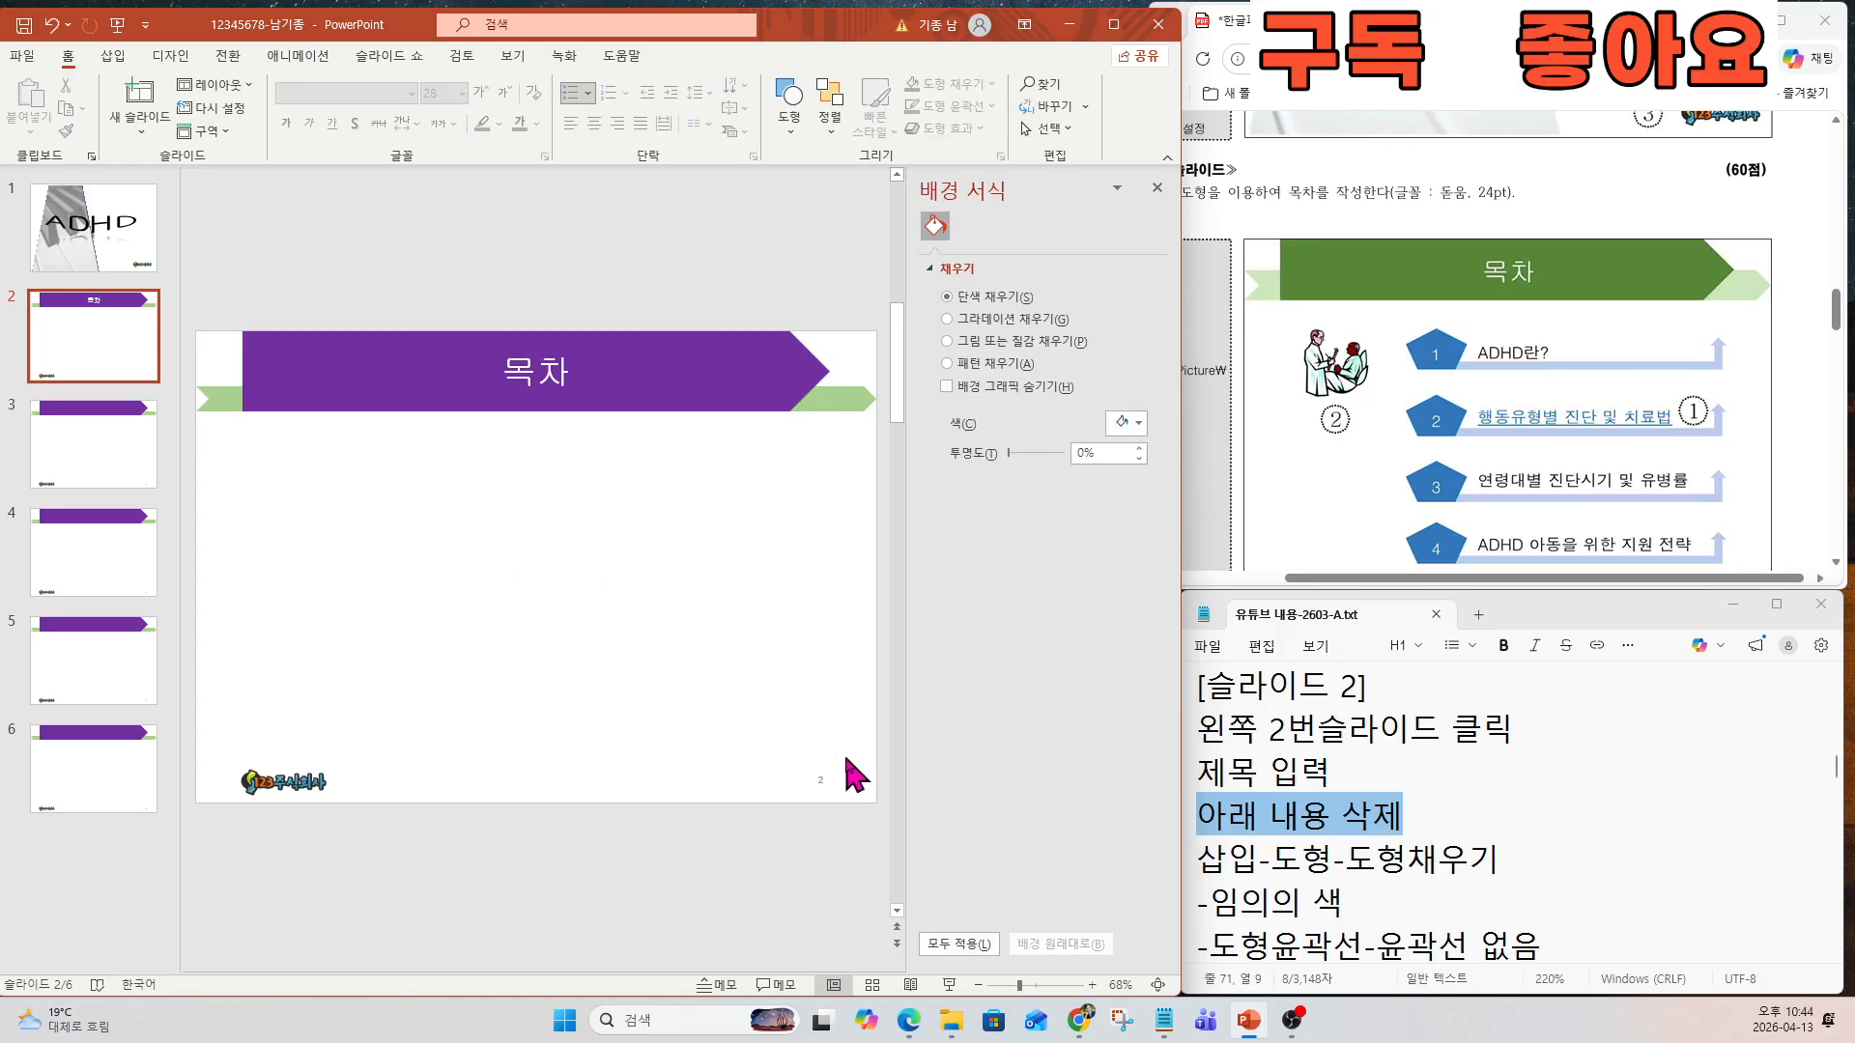
Select the 삽입-도형-도형채우기 instructions in the notes through 윤곽선 없음 and check the sample's bent arrow in the exam sheet.
click(1204, 857)
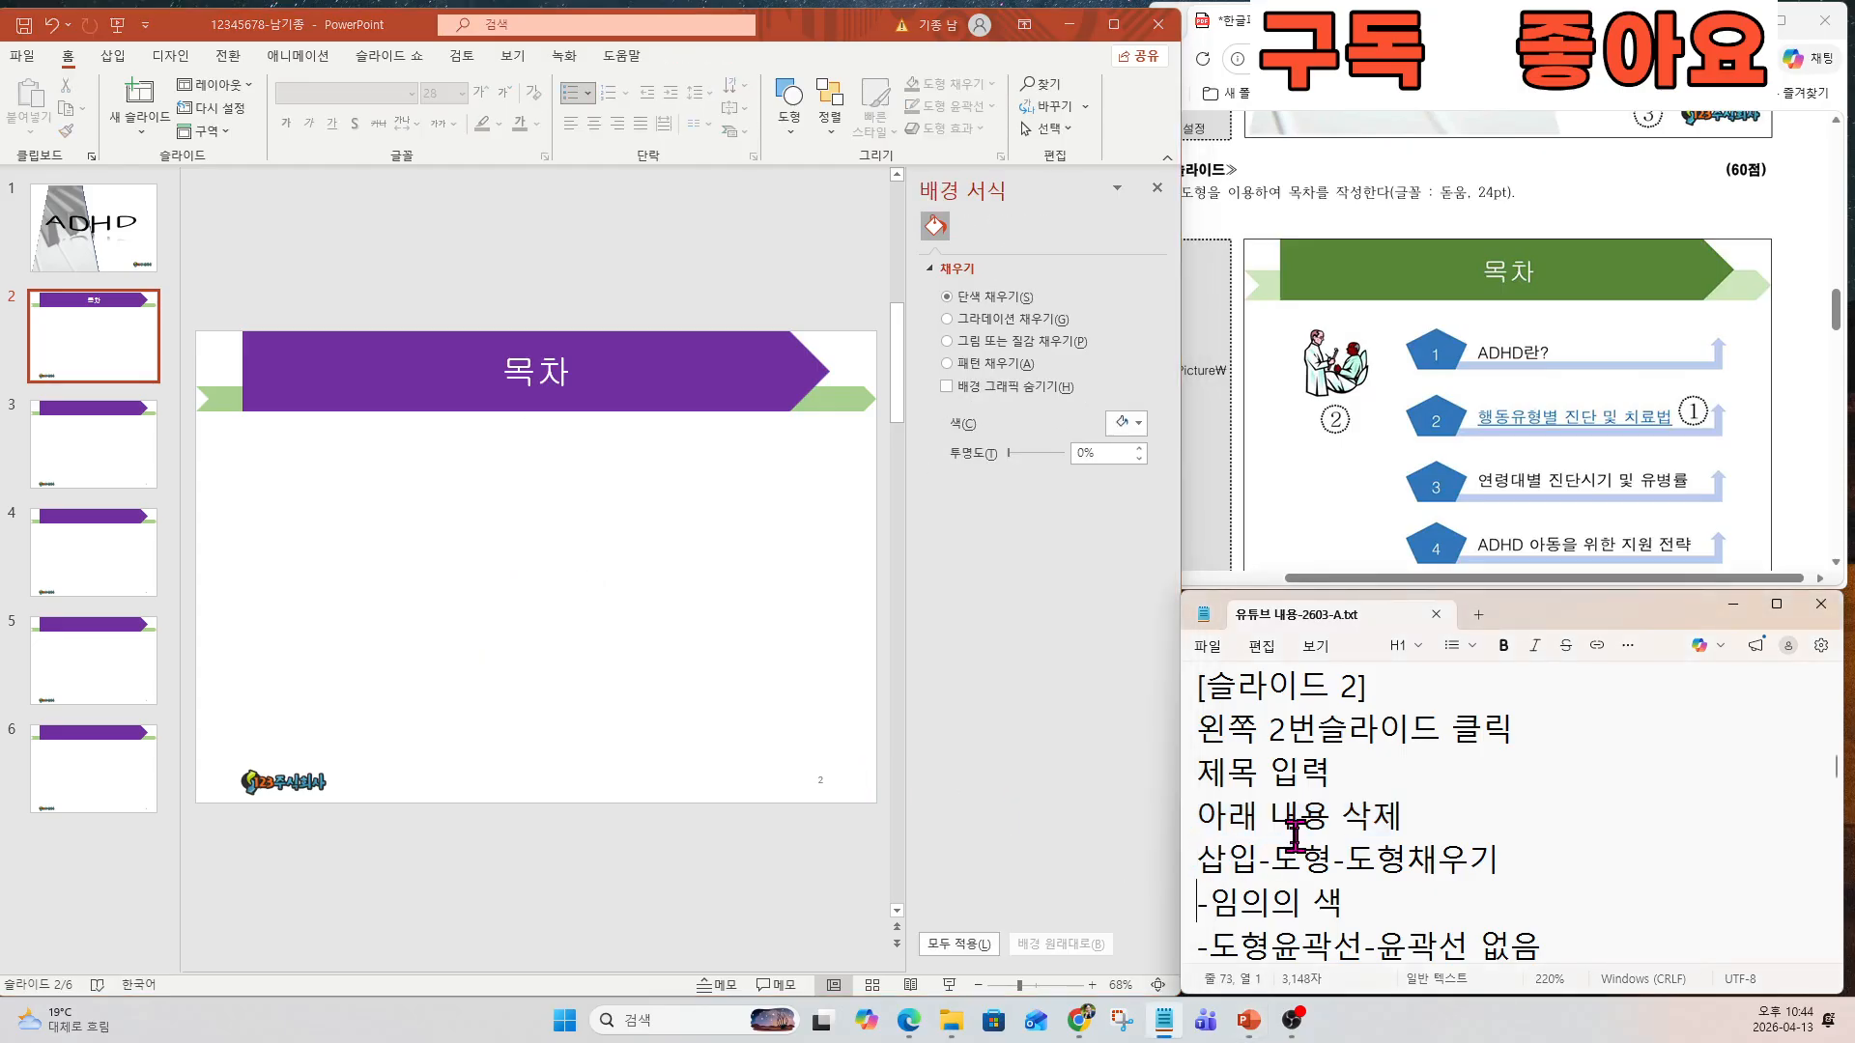
key(Down)
key(Down)
key(Down)
key(Down)
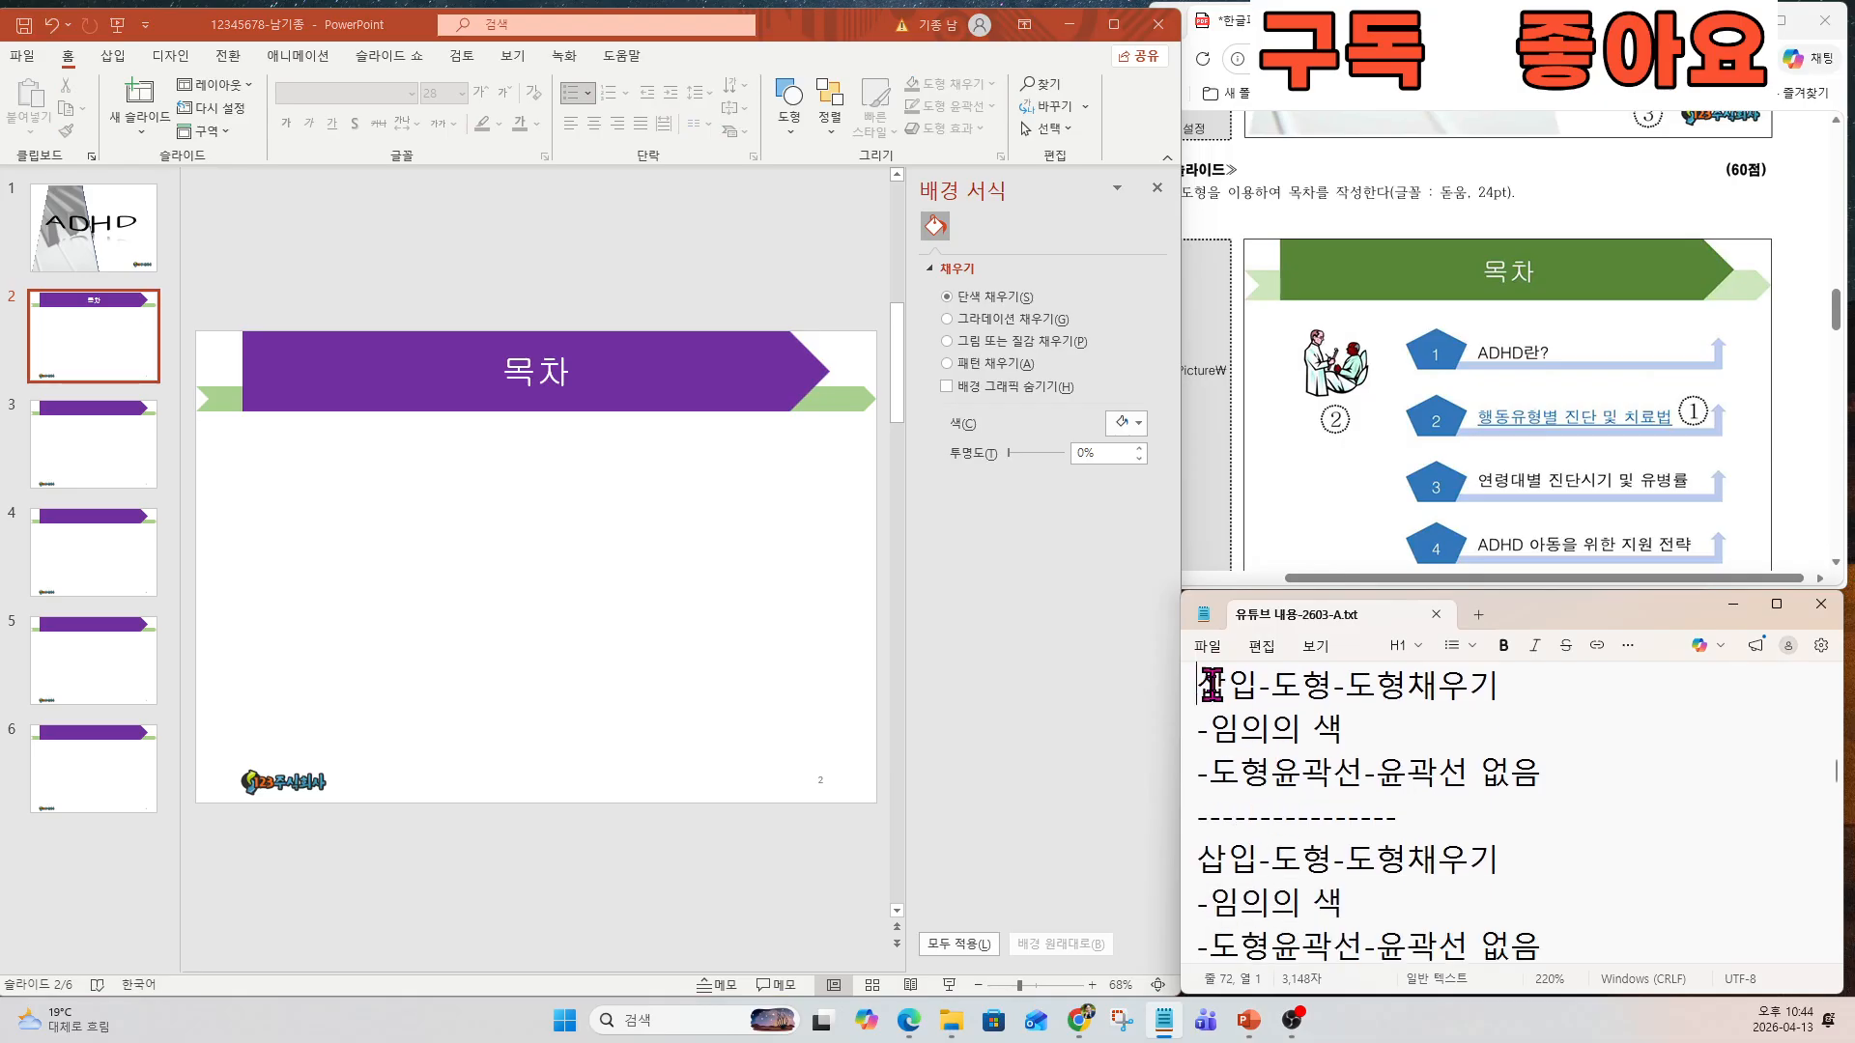
drag(1211, 686, 1536, 768)
drag(1667, 357, 1697, 357)
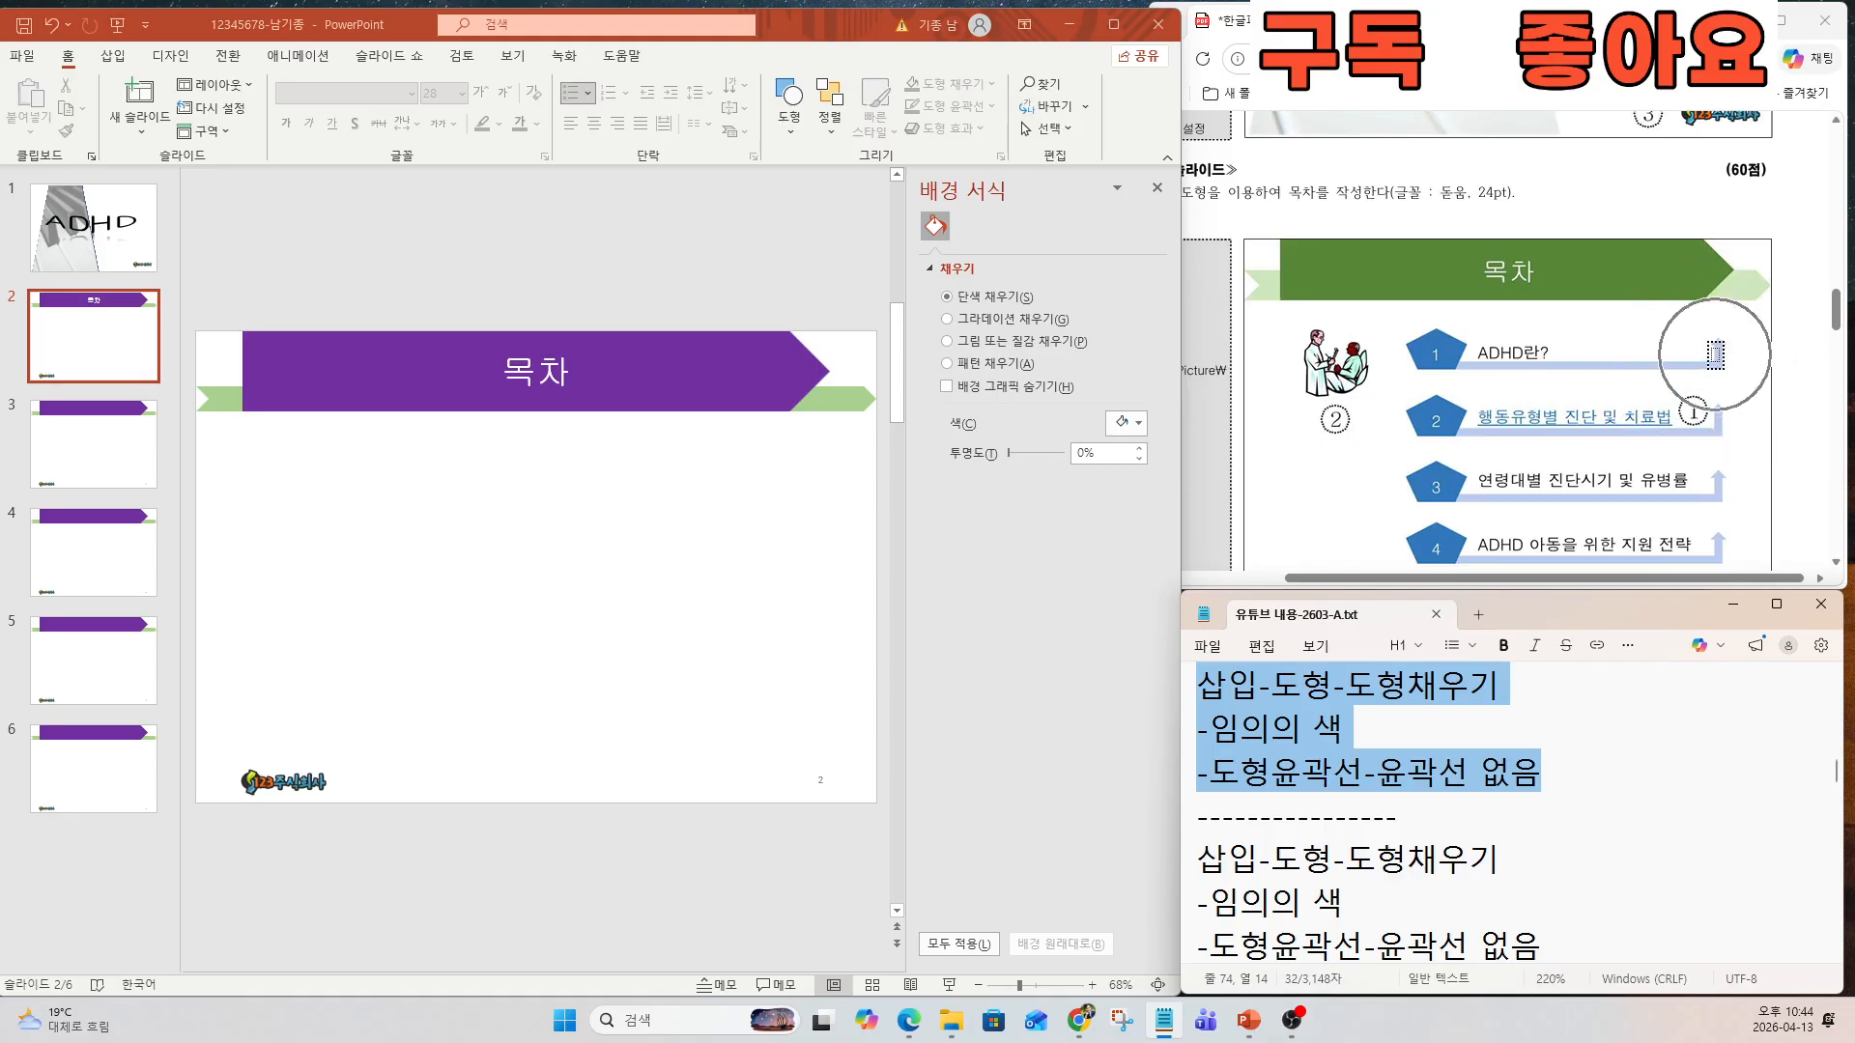
Draw a bent-up block arrow about 1.72 × 17 cm below the 목차 title on slide 2.
click(113, 58)
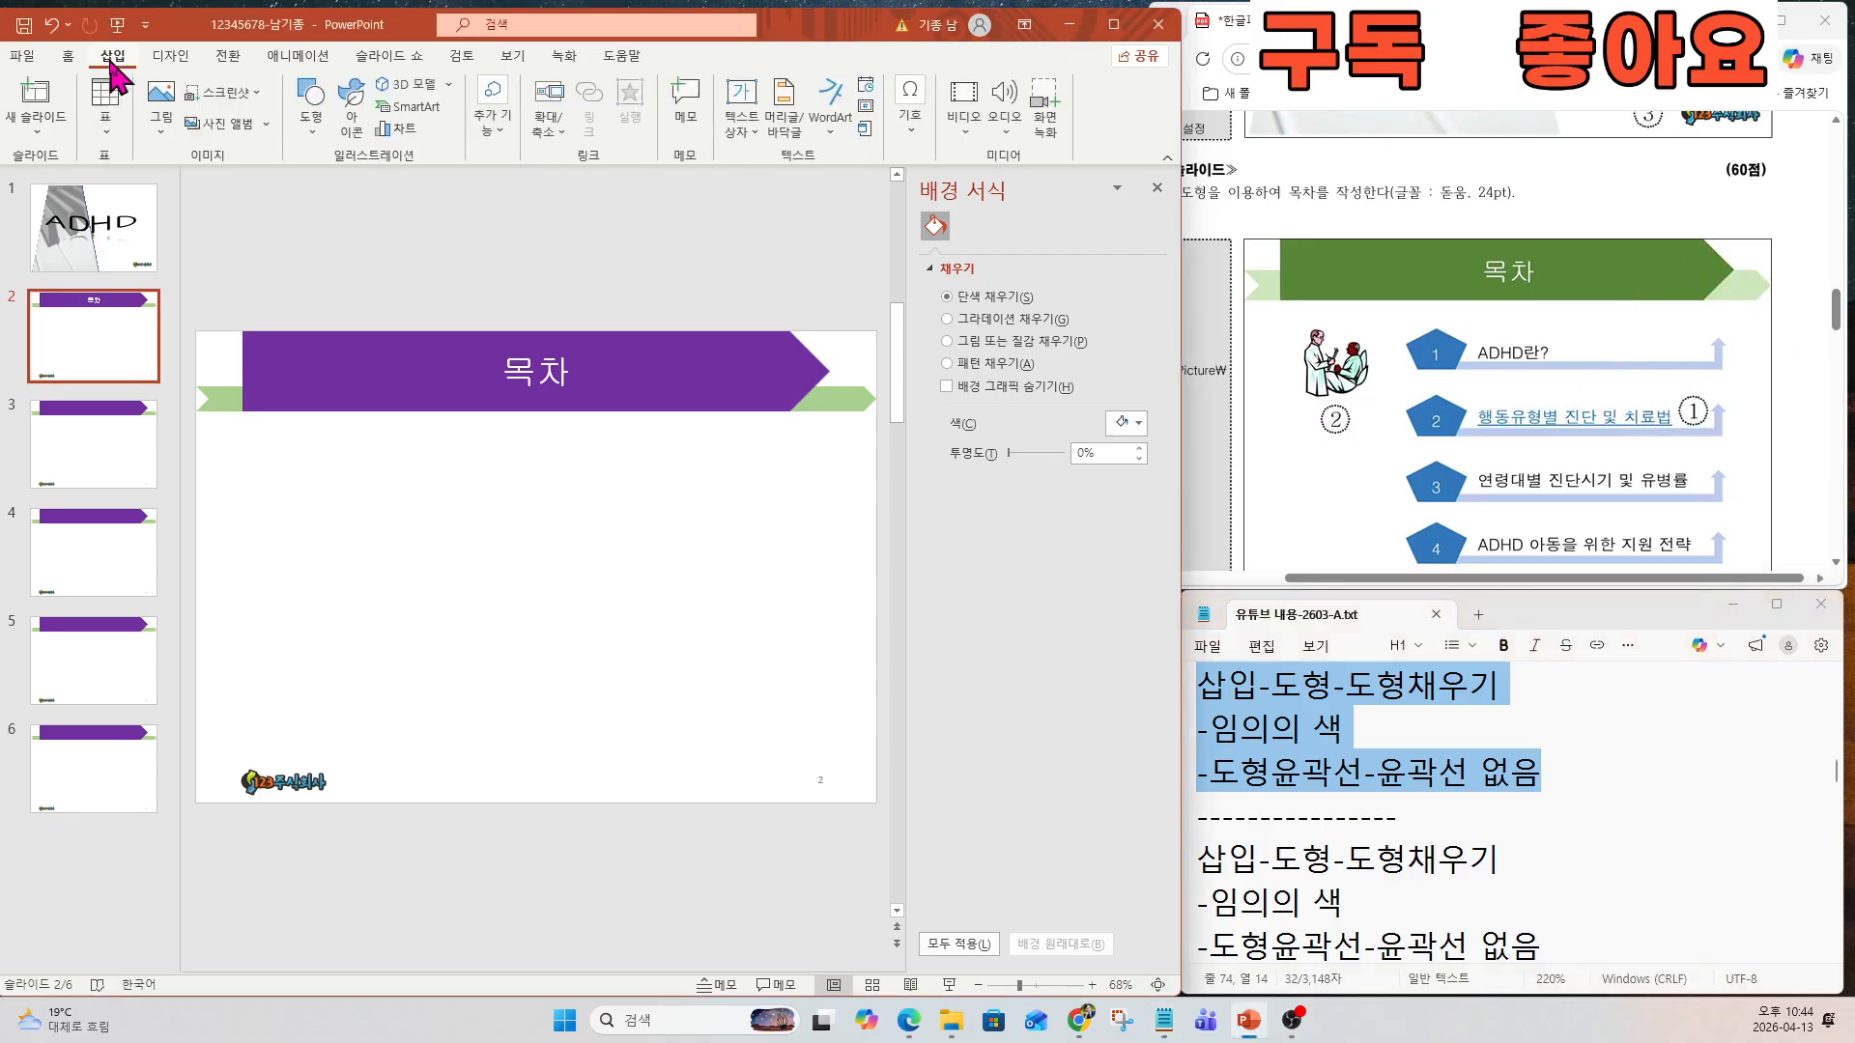
click(311, 102)
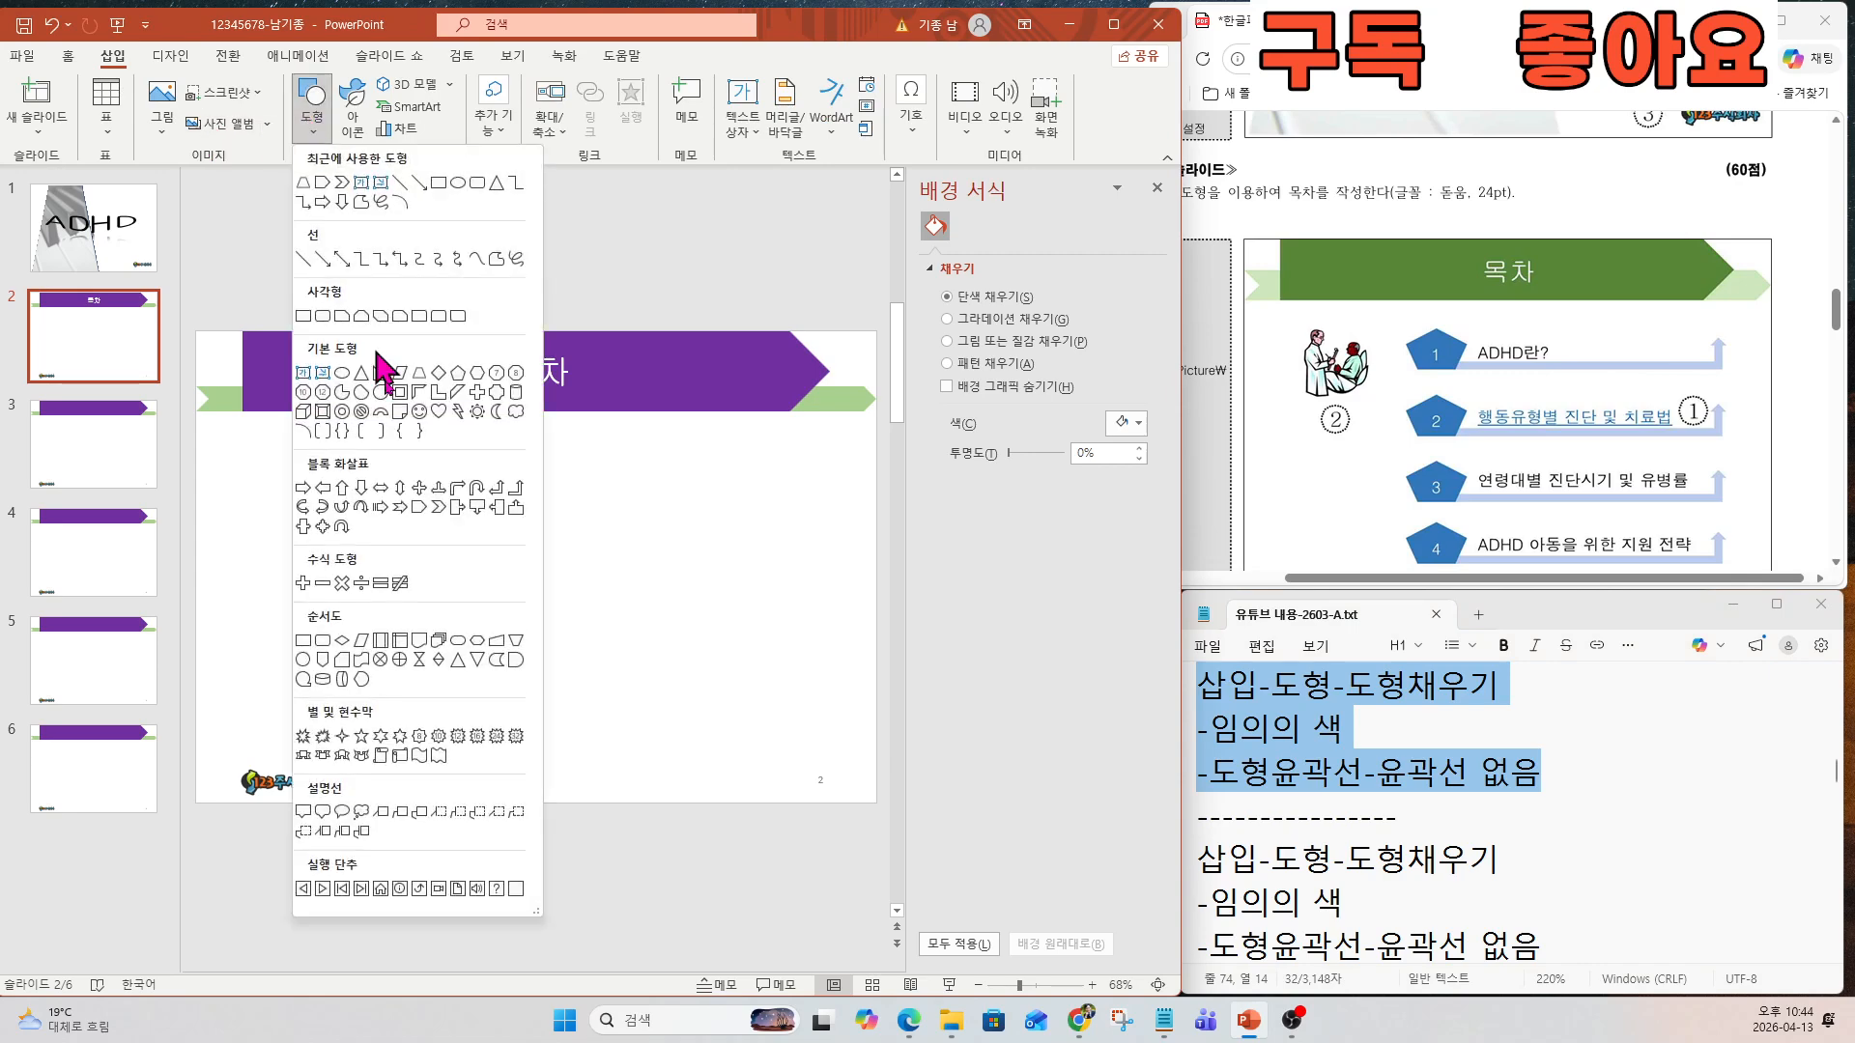
click(516, 490)
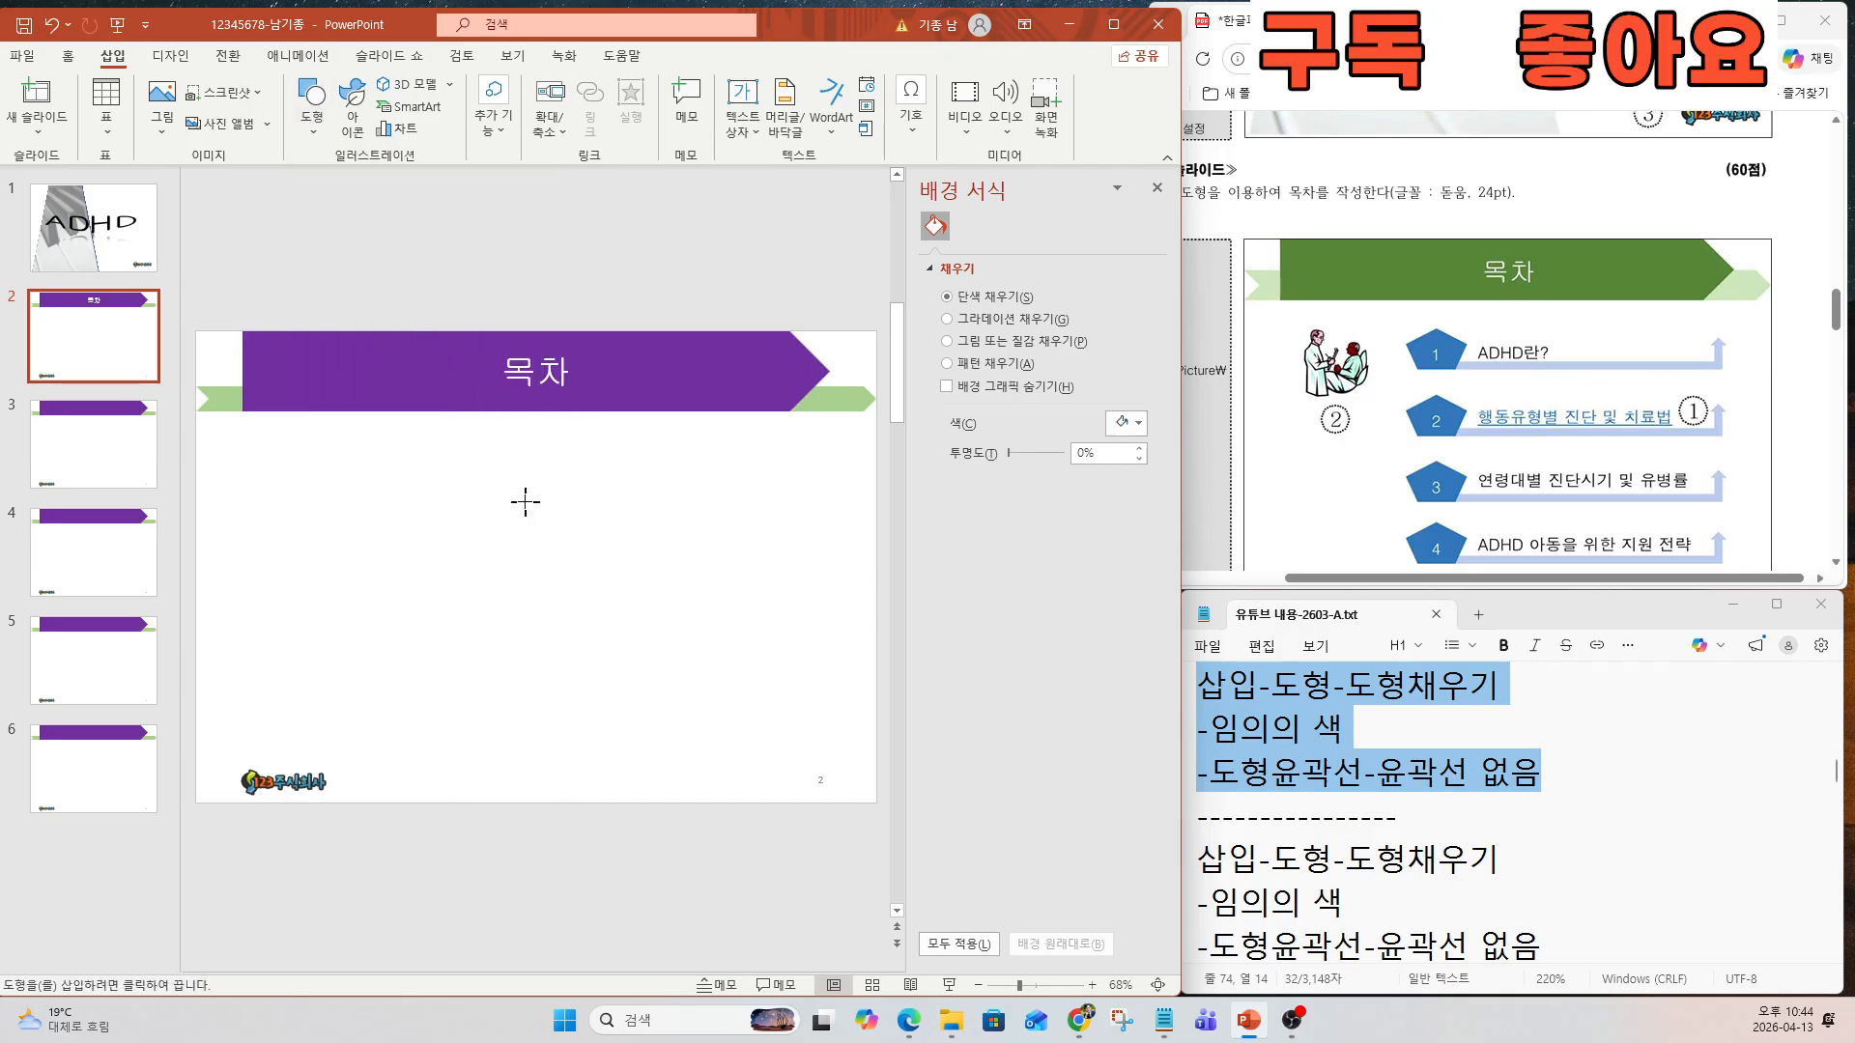
mouse_move(398, 482)
mouse_down()
mouse_move(837, 522)
mouse_move(771, 517)
mouse_up()
Fill the bent-up arrow with light orange and remove its outline.
click(466, 84)
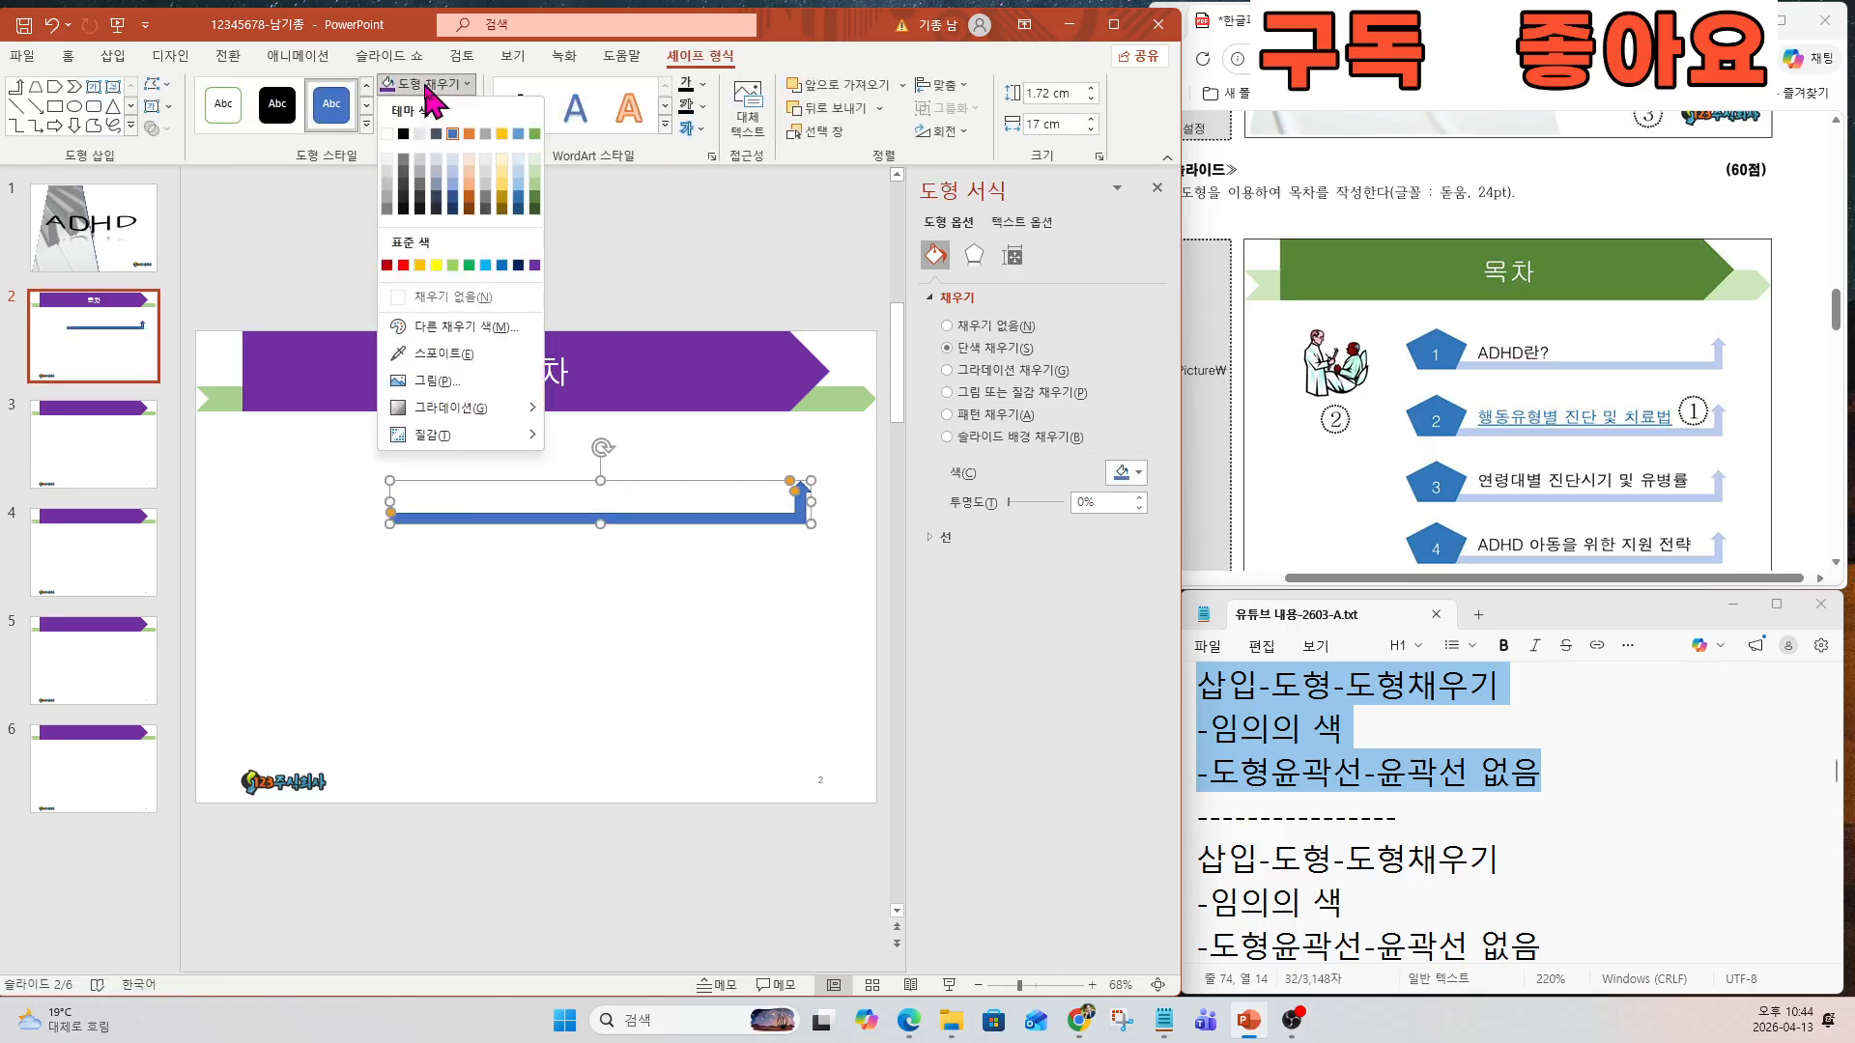
click(469, 184)
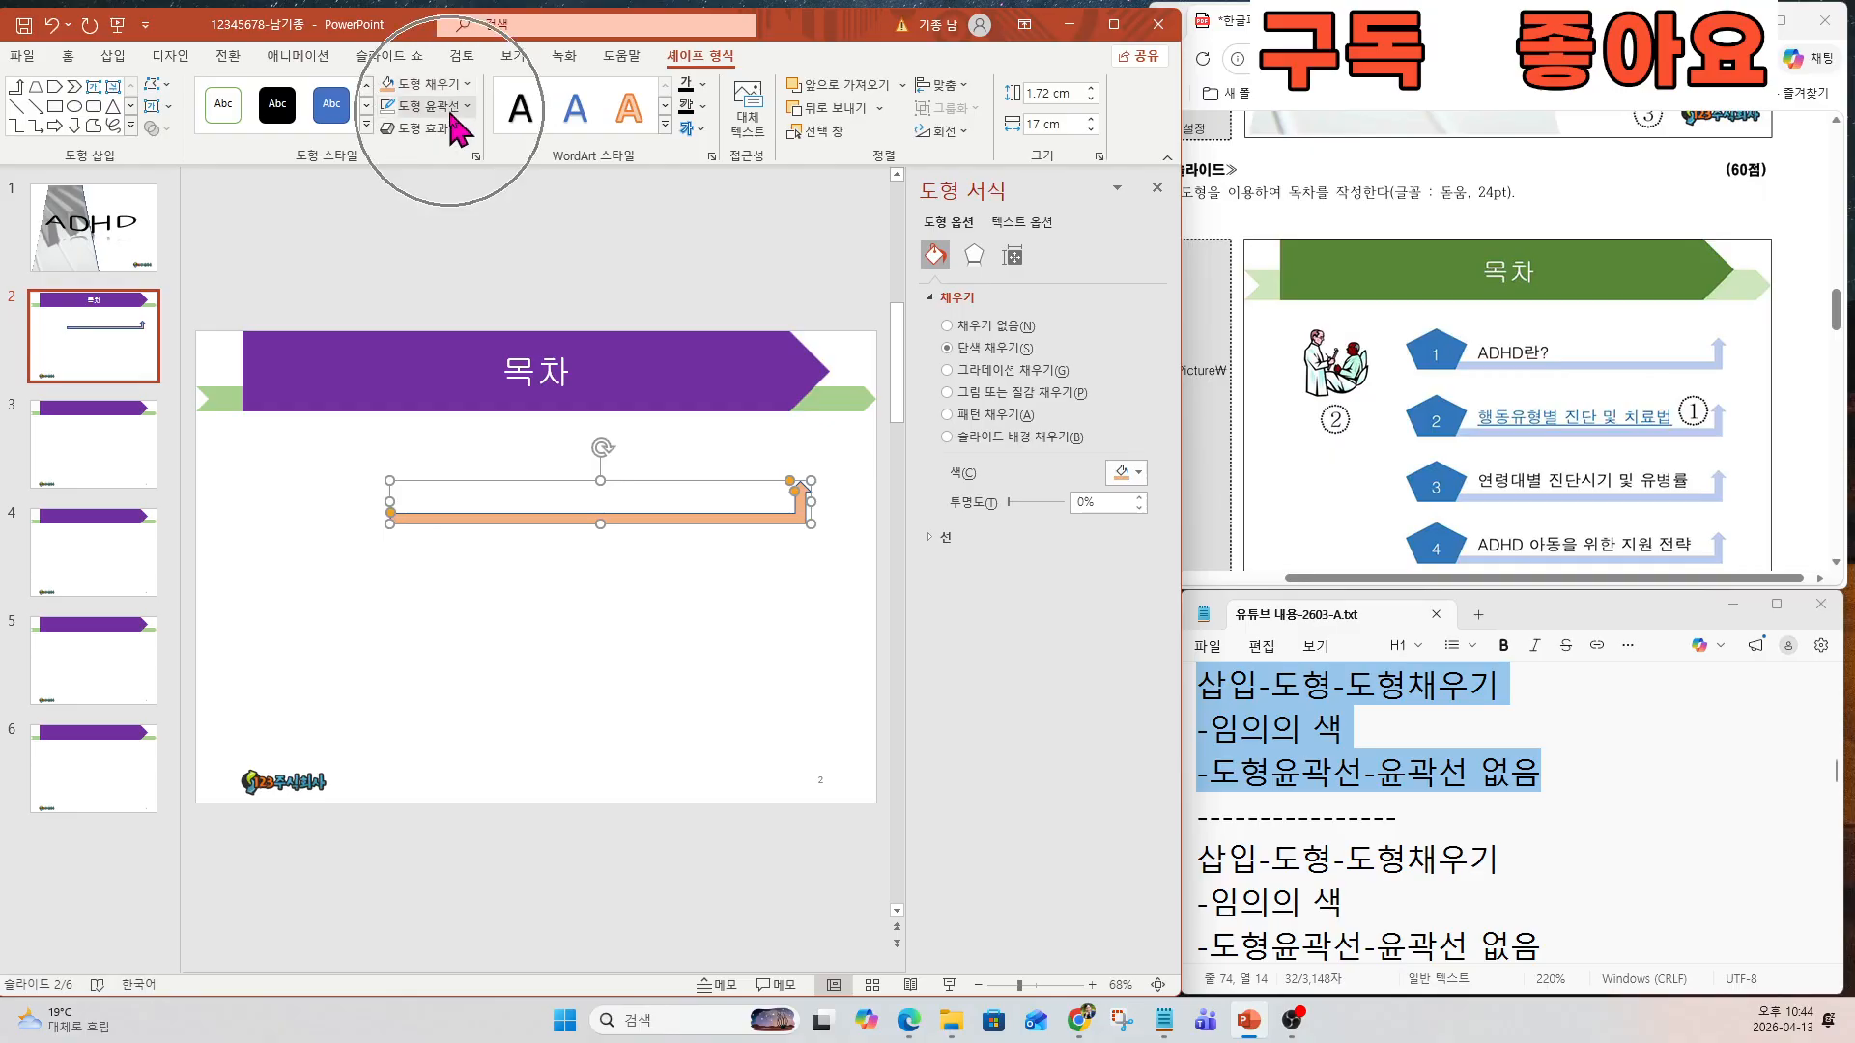
click(454, 107)
click(452, 320)
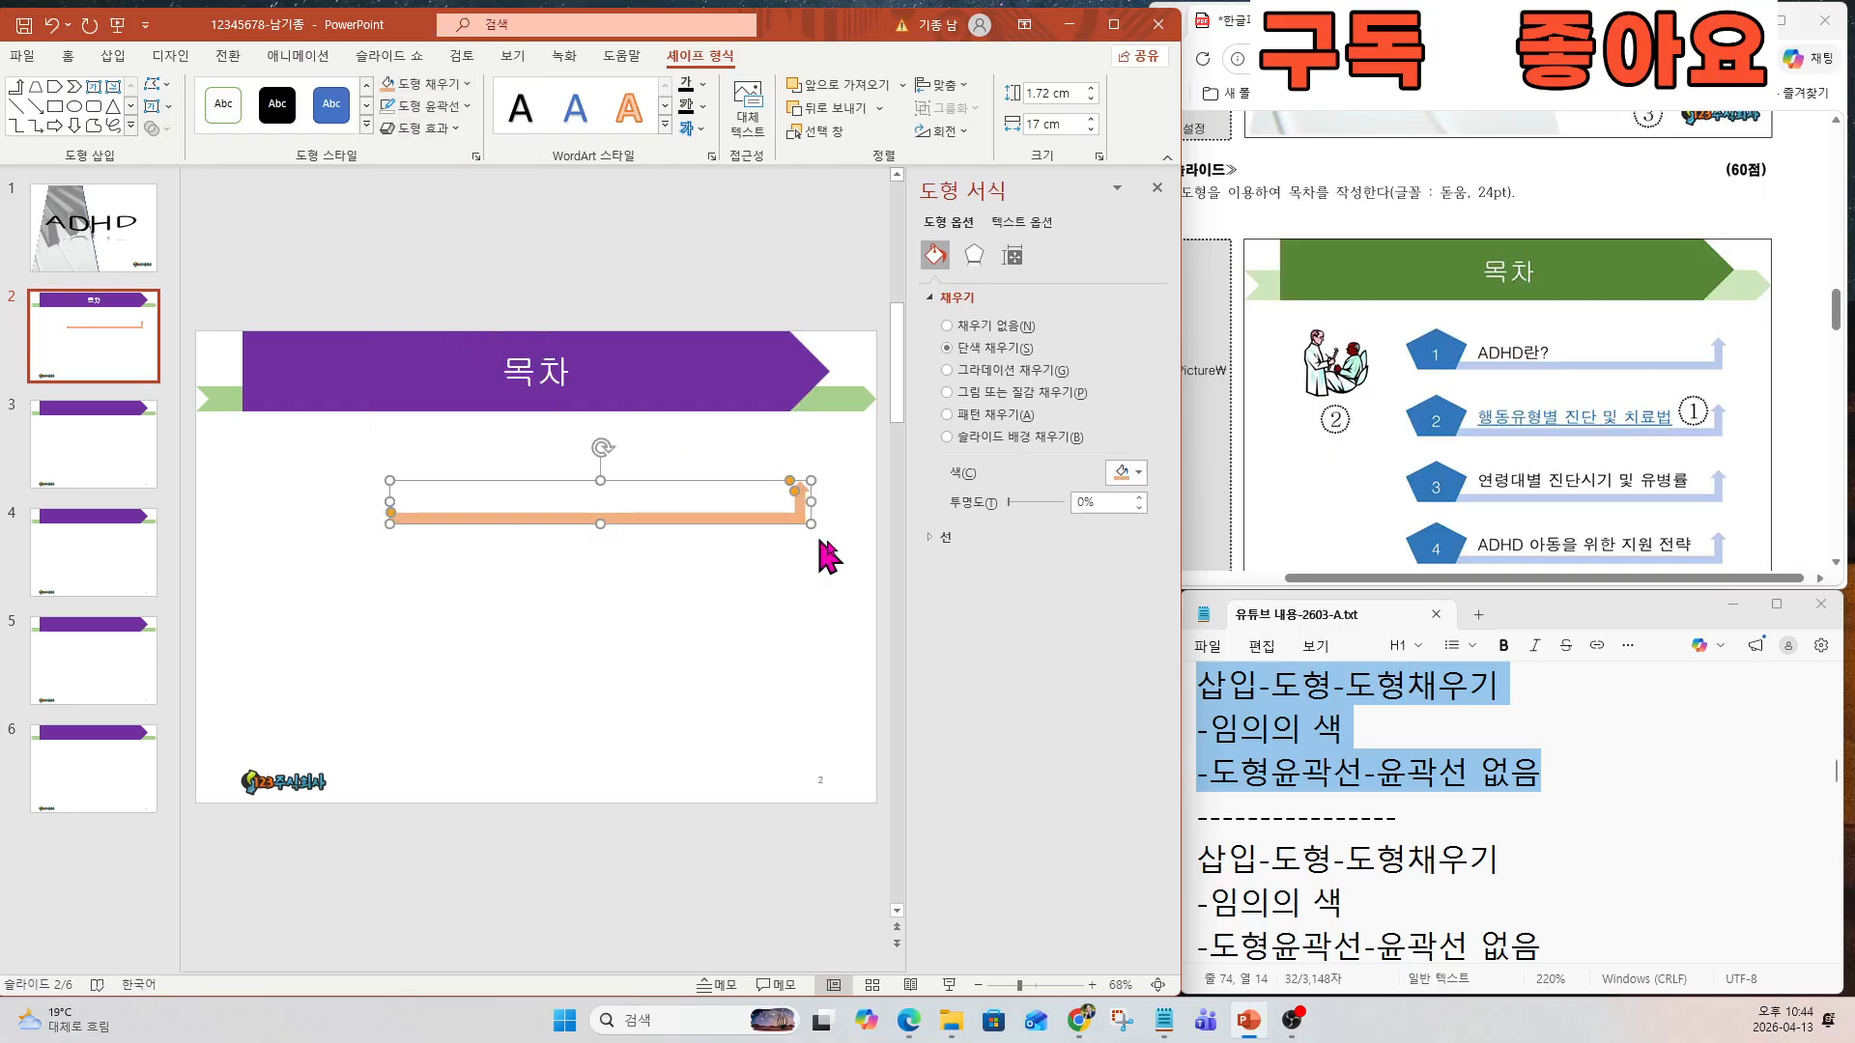
Select the second 삽입-도형-도형채우기 instruction block in the notes, through -엔터-1.
click(1319, 816)
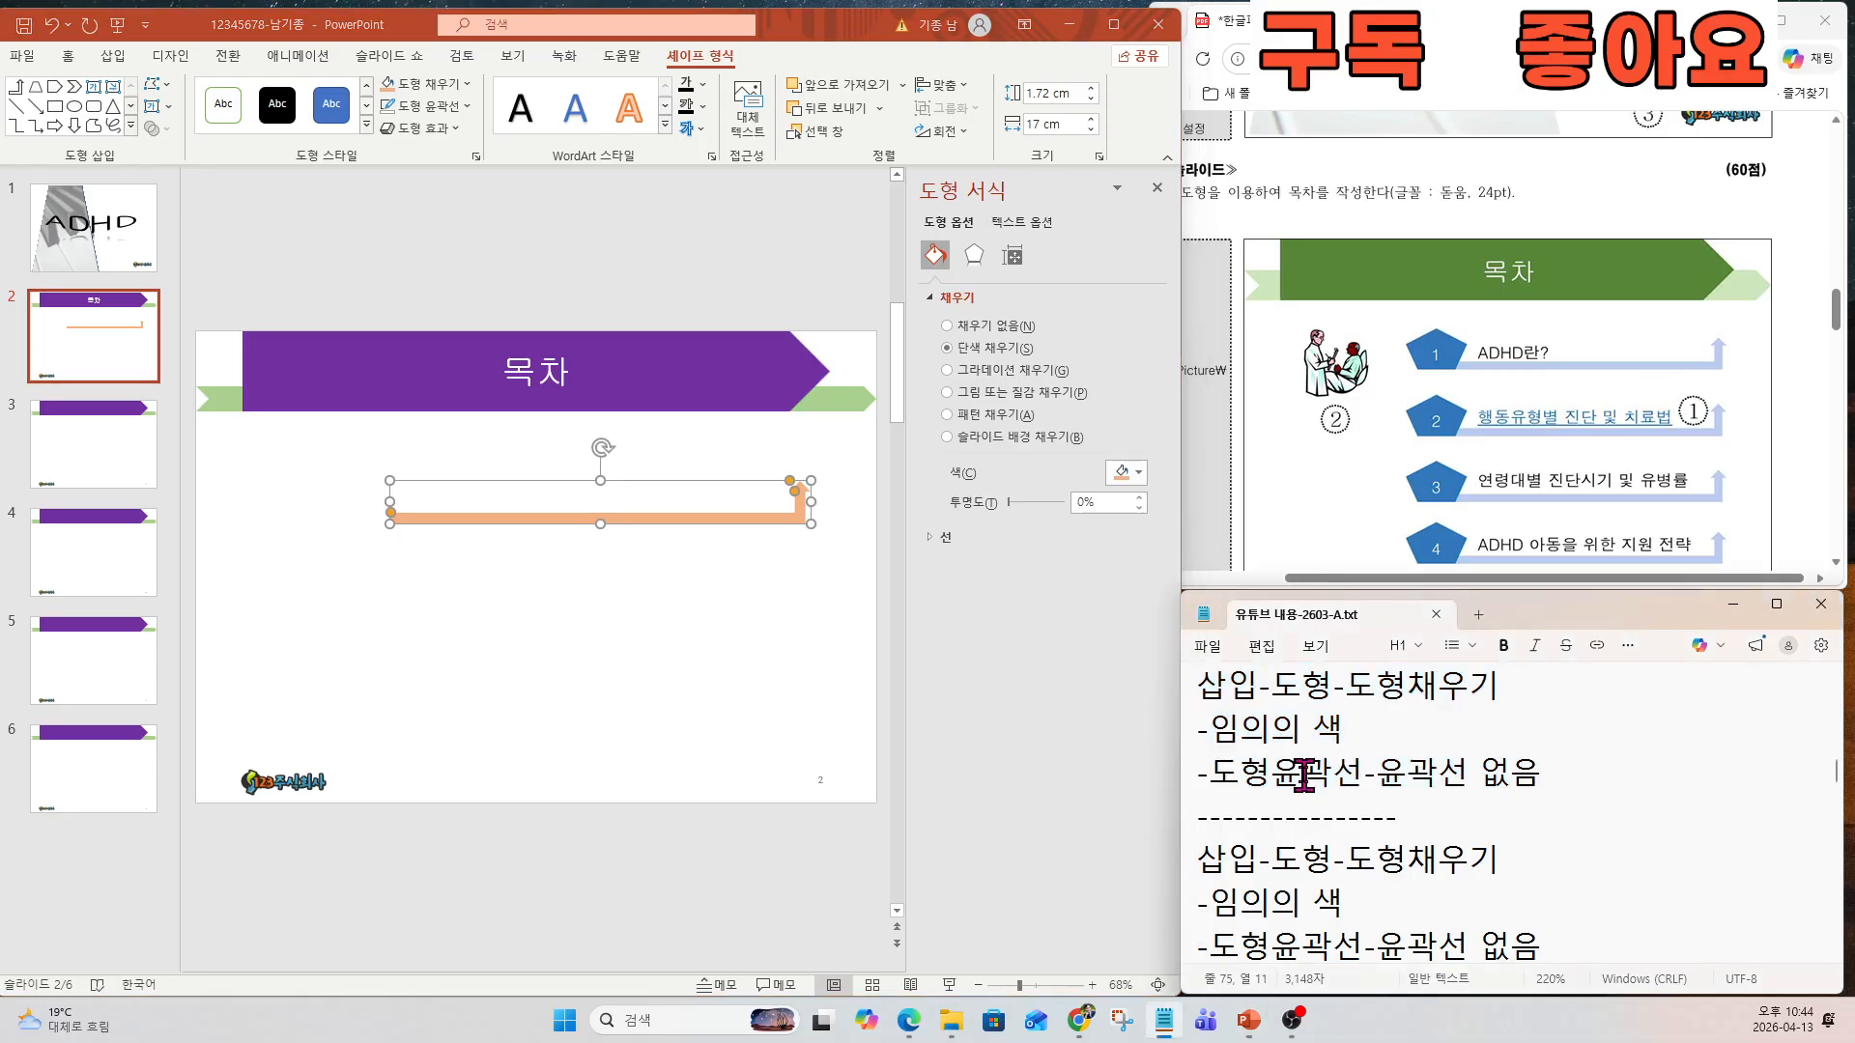
key(Down)
key(Down)
key(Down)
key(Down)
key(Down)
drag(1199, 684, 1366, 871)
Draw a regular pentagon over the arrow's left end and adjust it to about 2.51 × 3.41 cm.
click(116, 70)
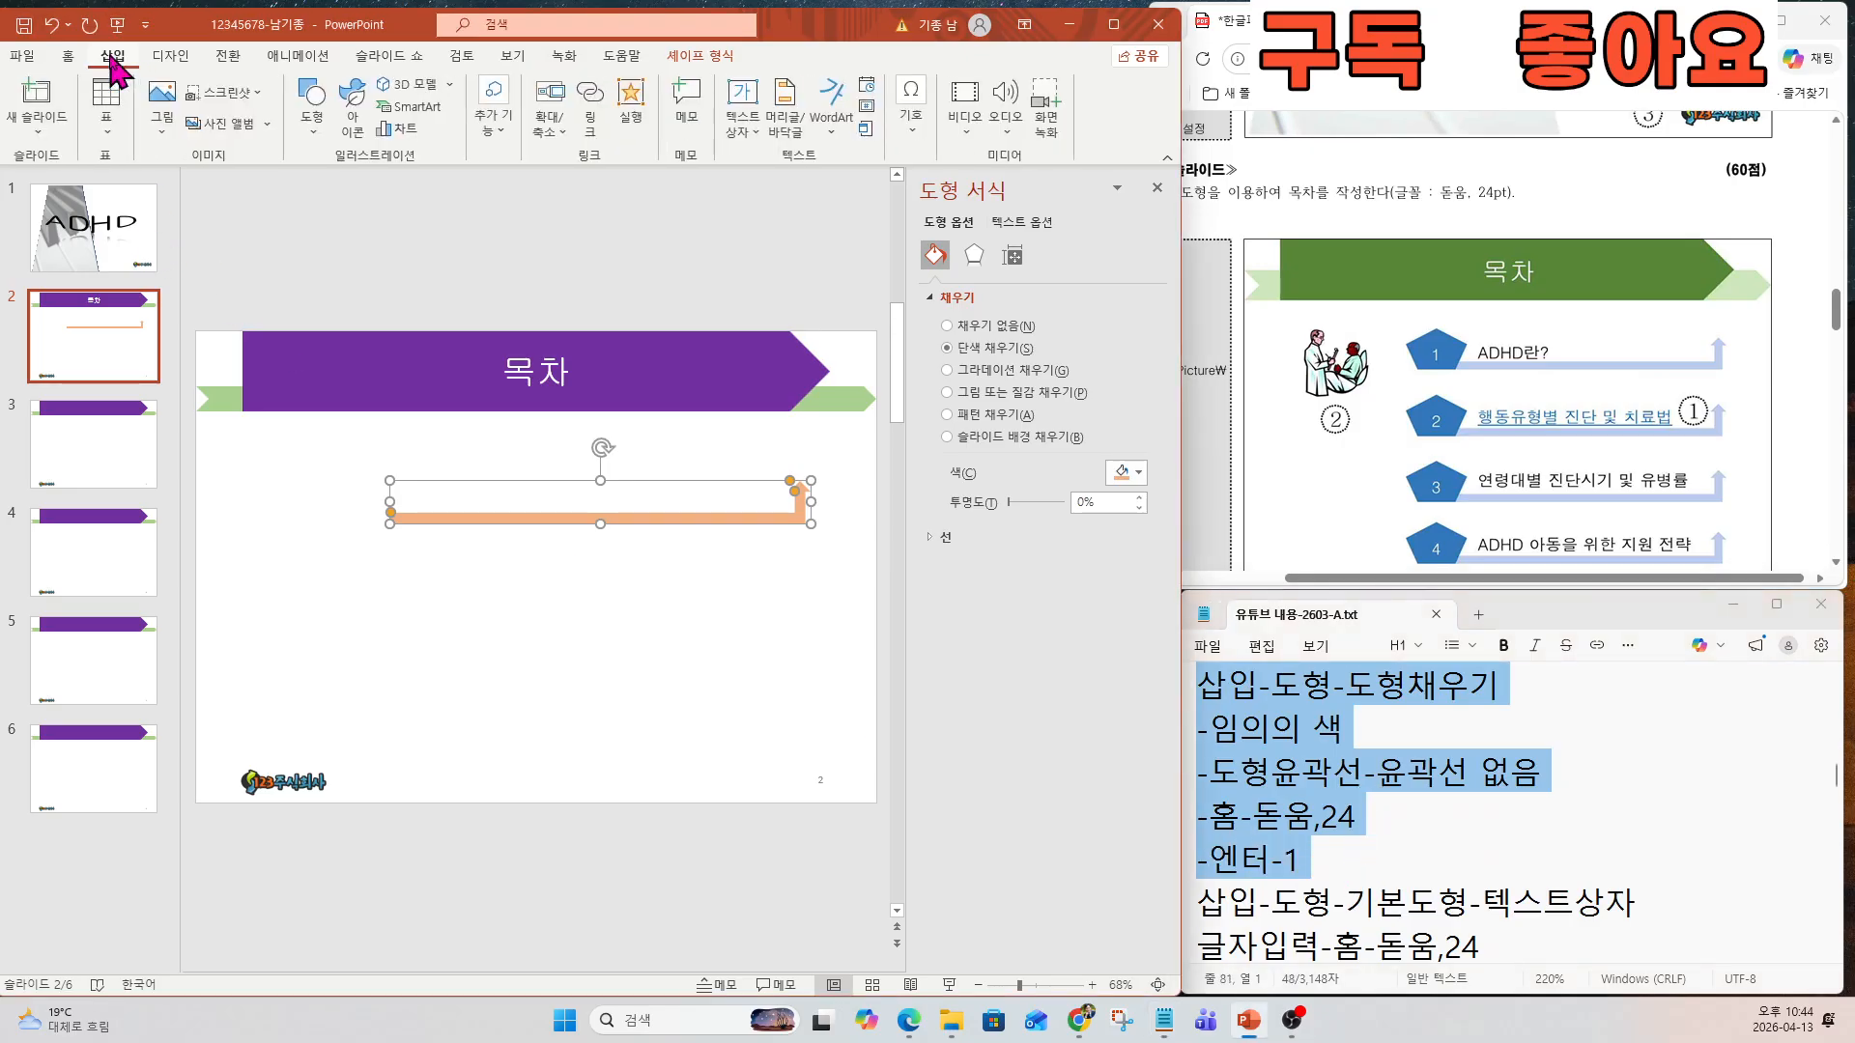
click(305, 138)
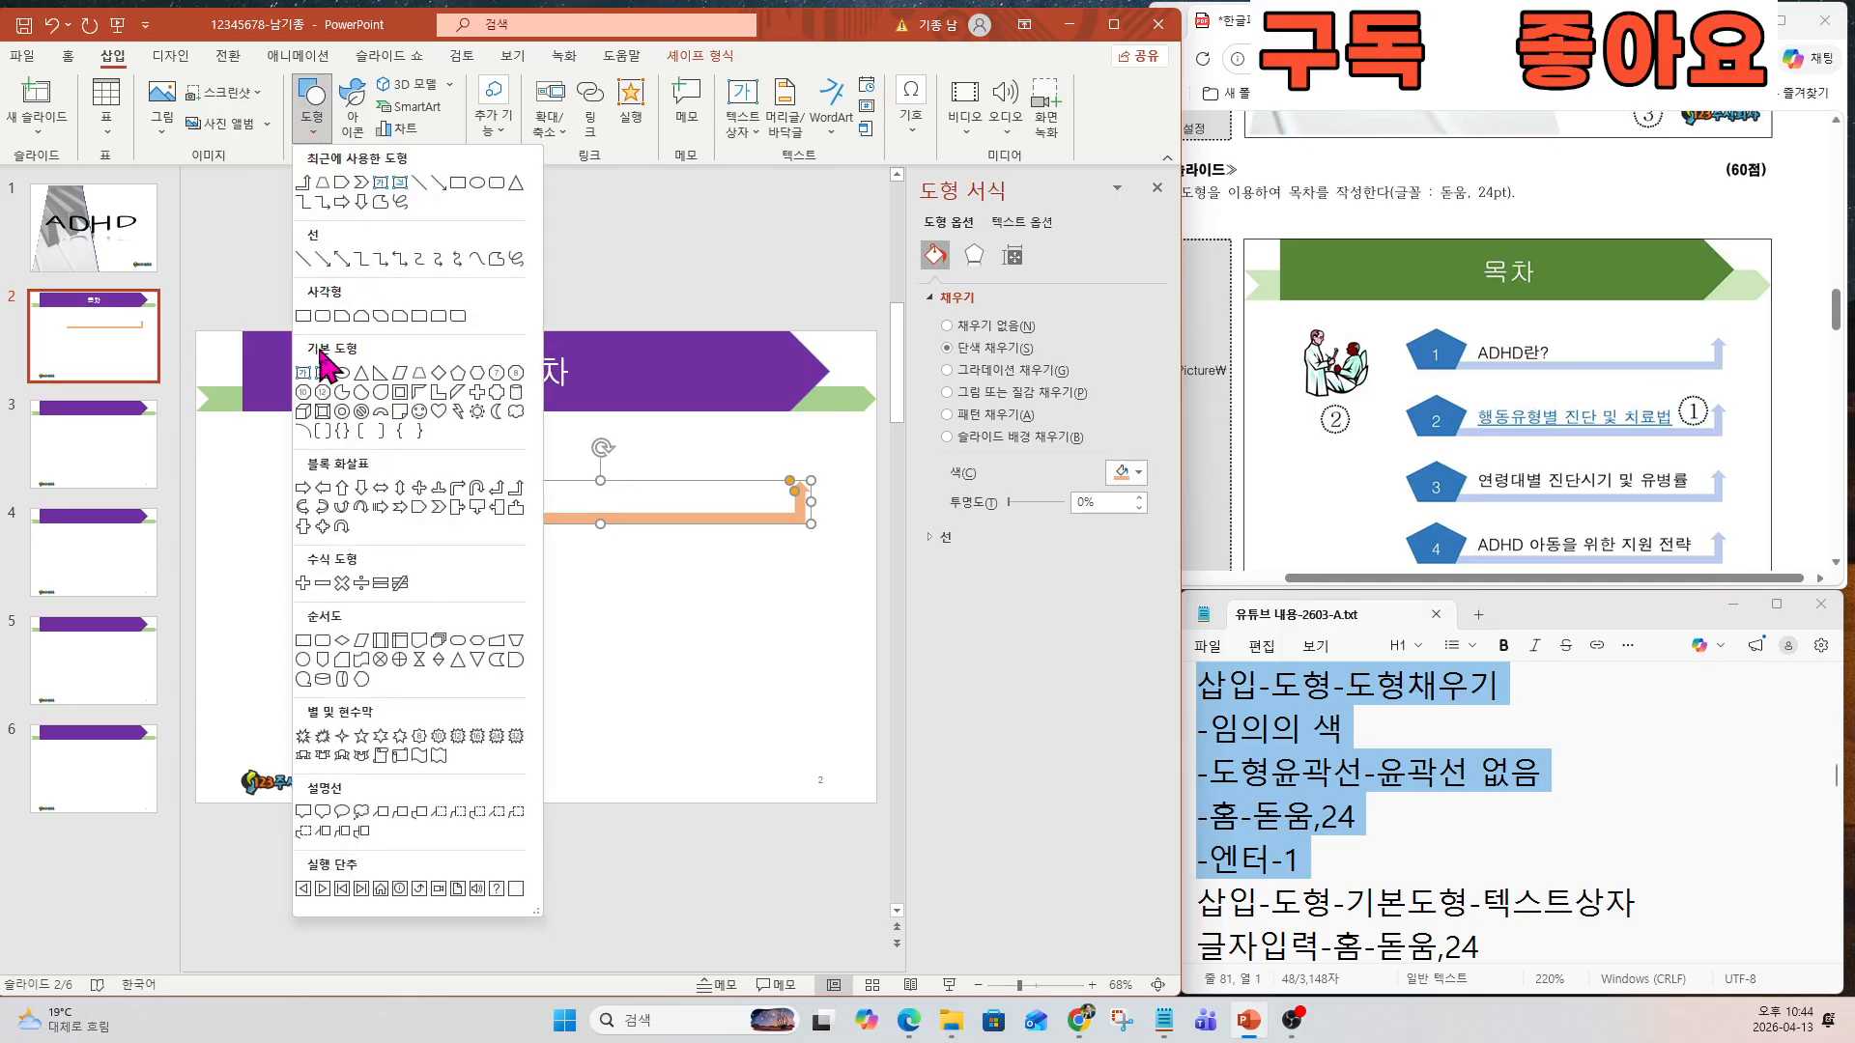
click(458, 373)
drag(341, 452, 429, 524)
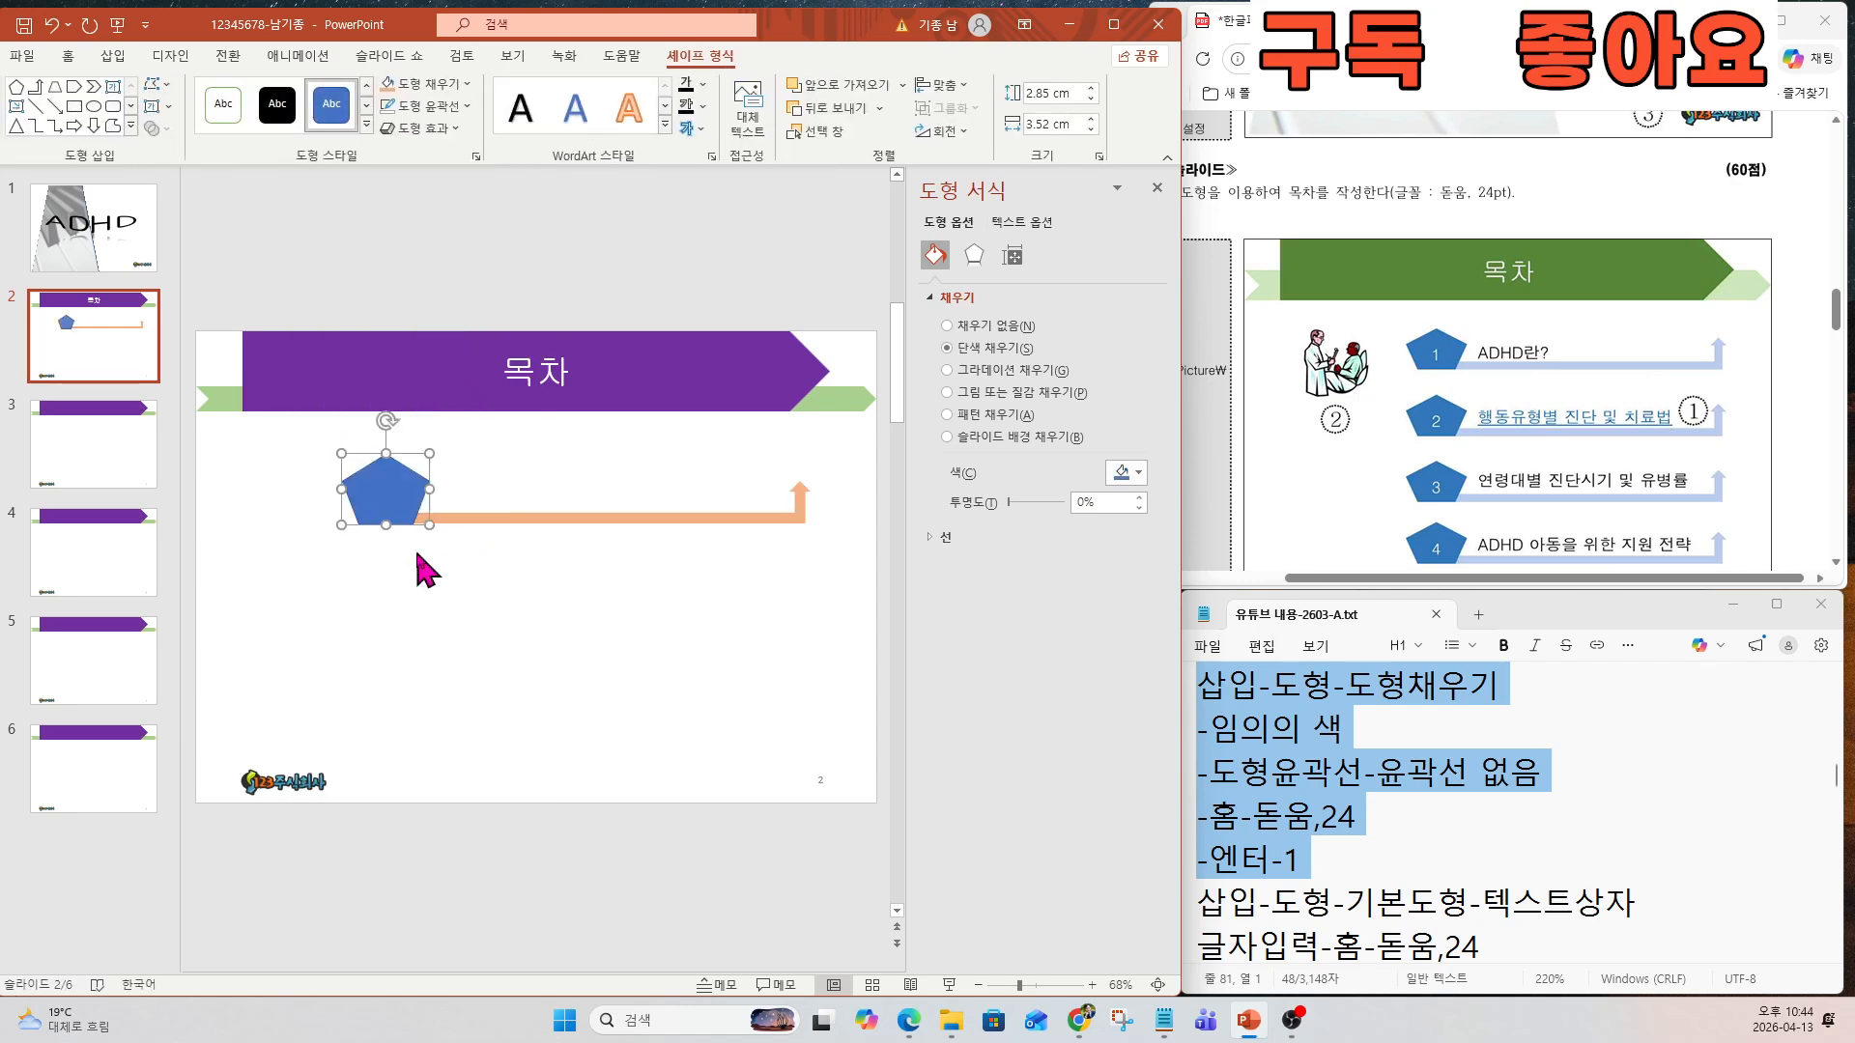
scroll(419, 559, up, 5)
drag(560, 492, 560, 490)
drag(536, 404, 536, 420)
drag(450, 470, 456, 471)
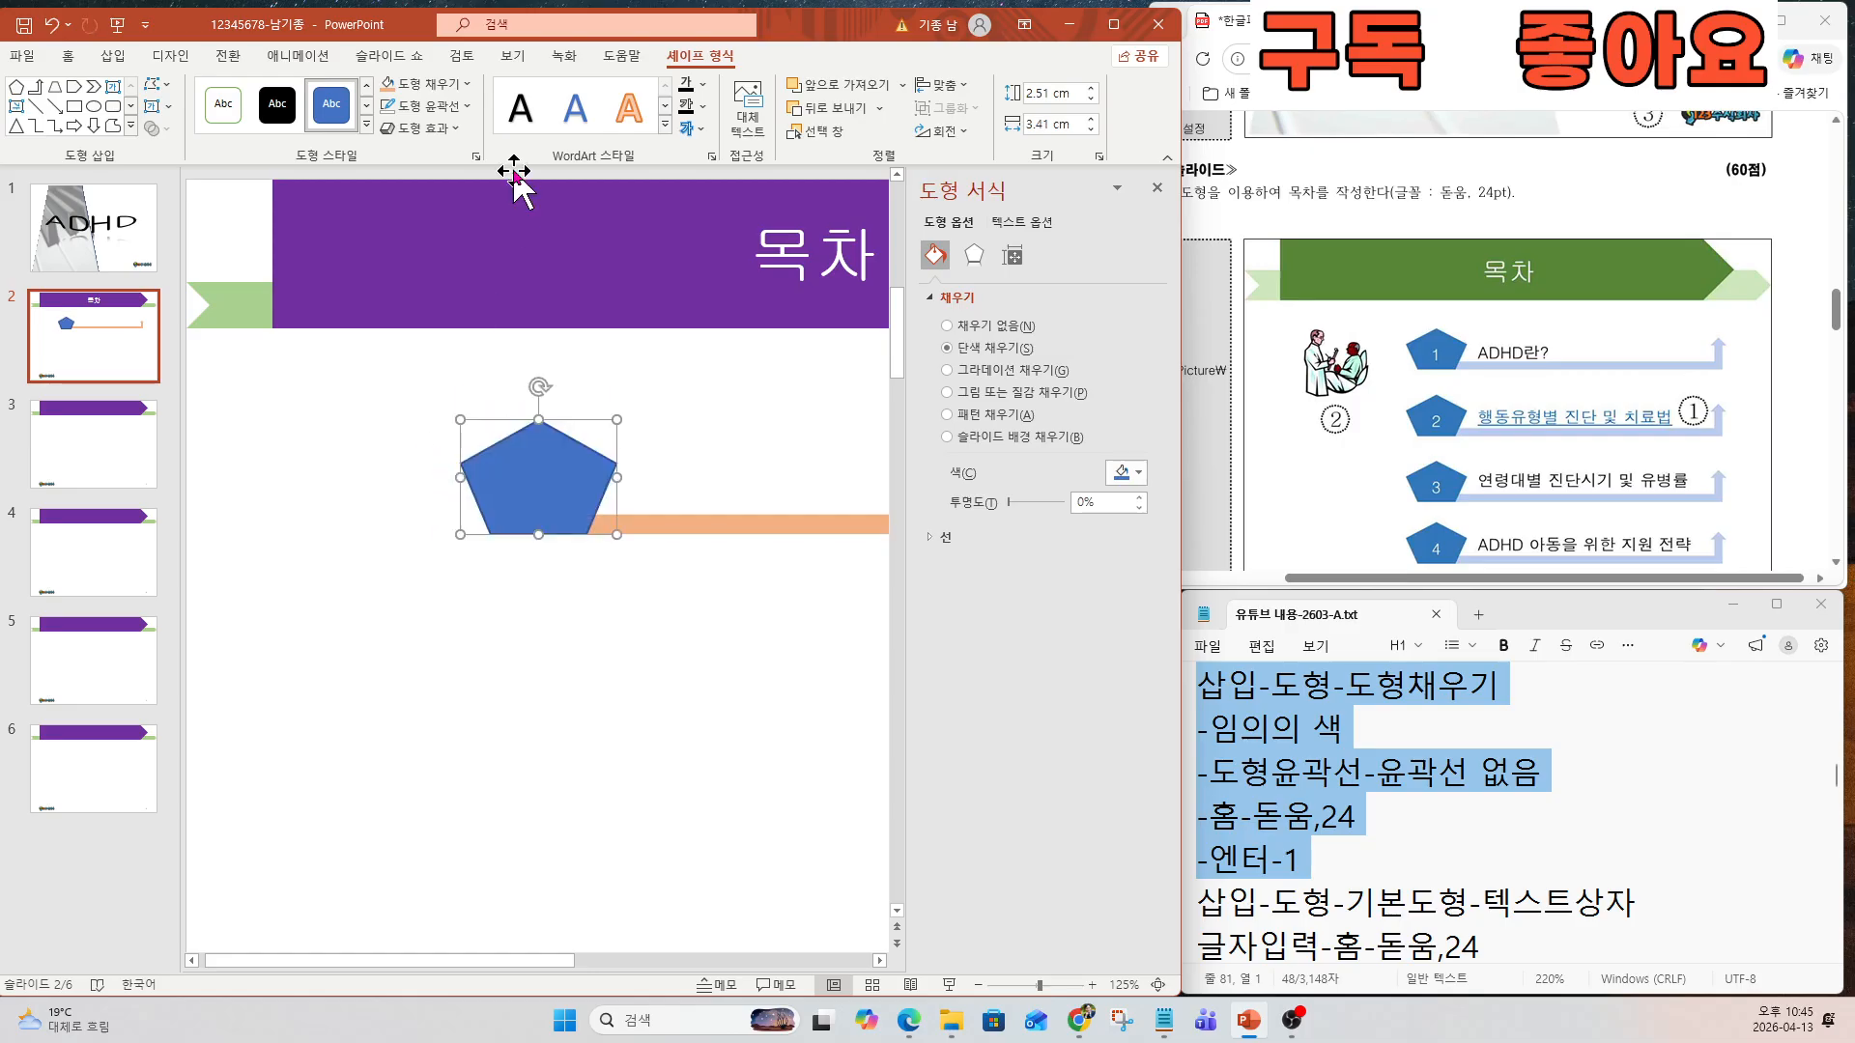
Fill the pentagon with a darker blue theme color and remove its outline.
click(447, 84)
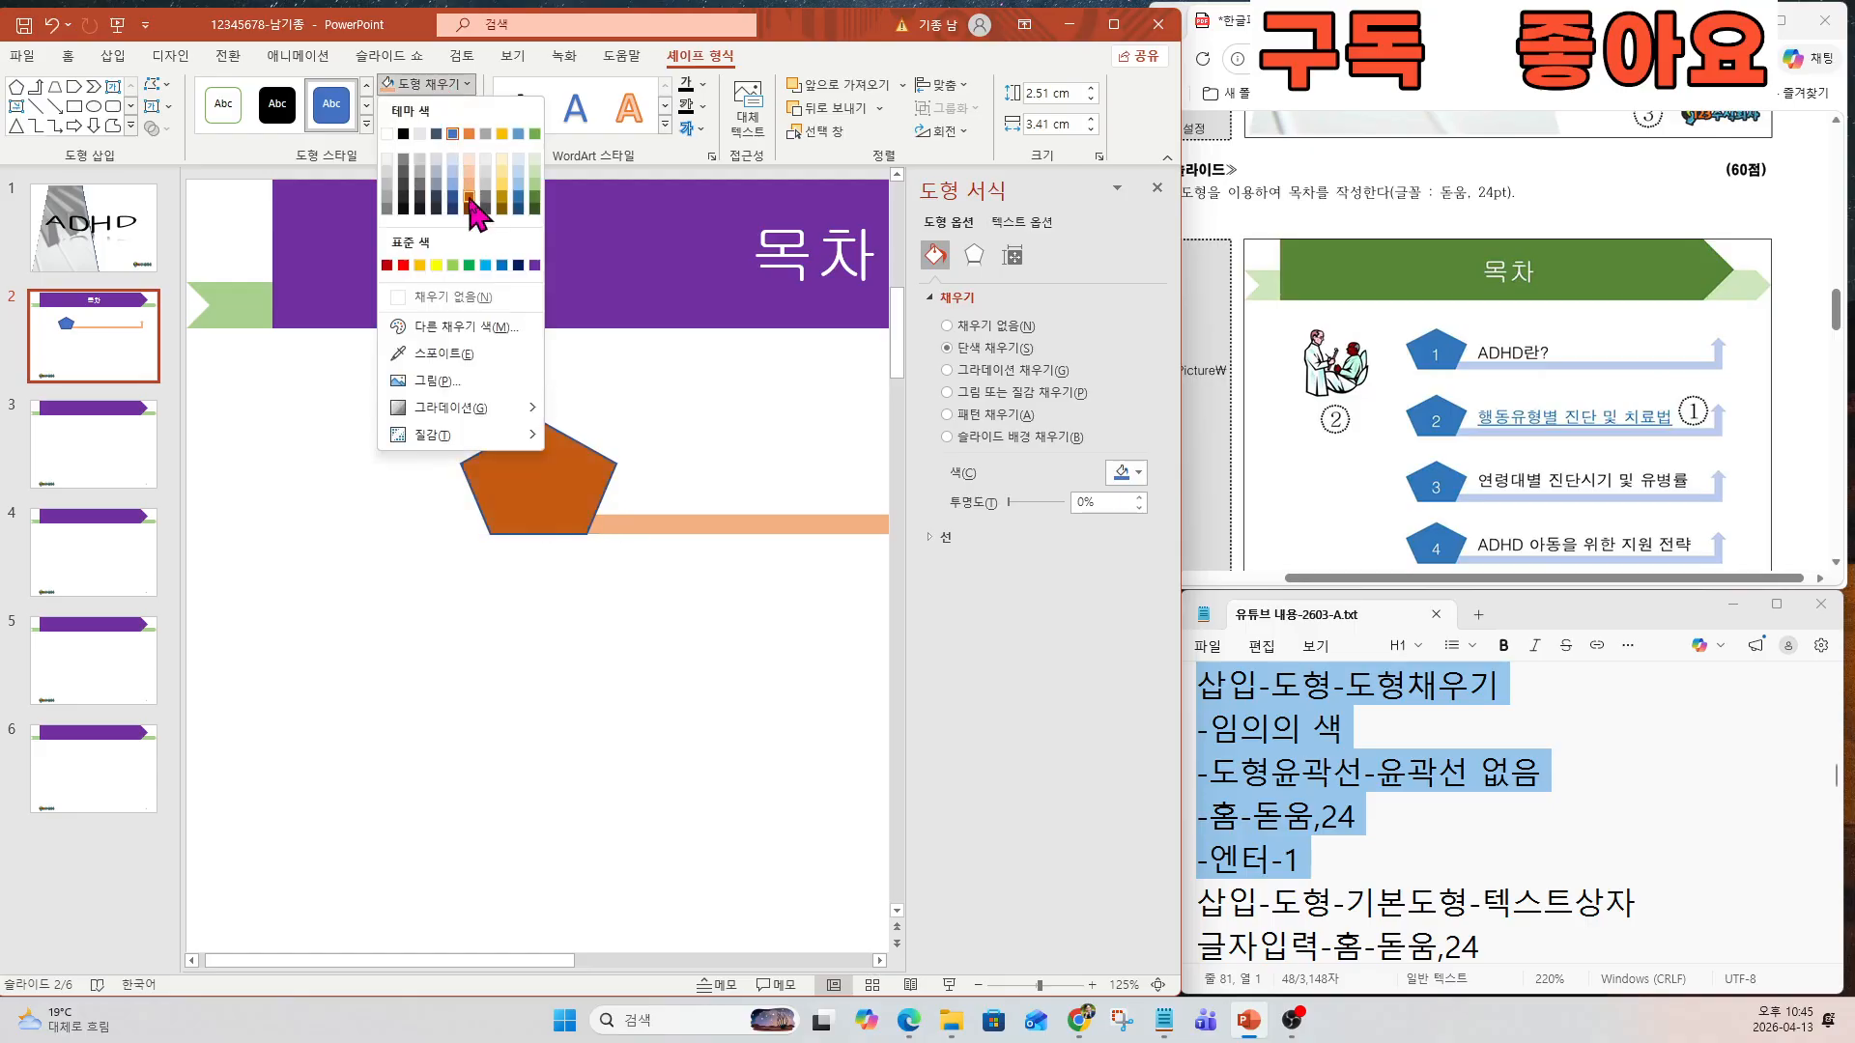
click(469, 196)
click(435, 114)
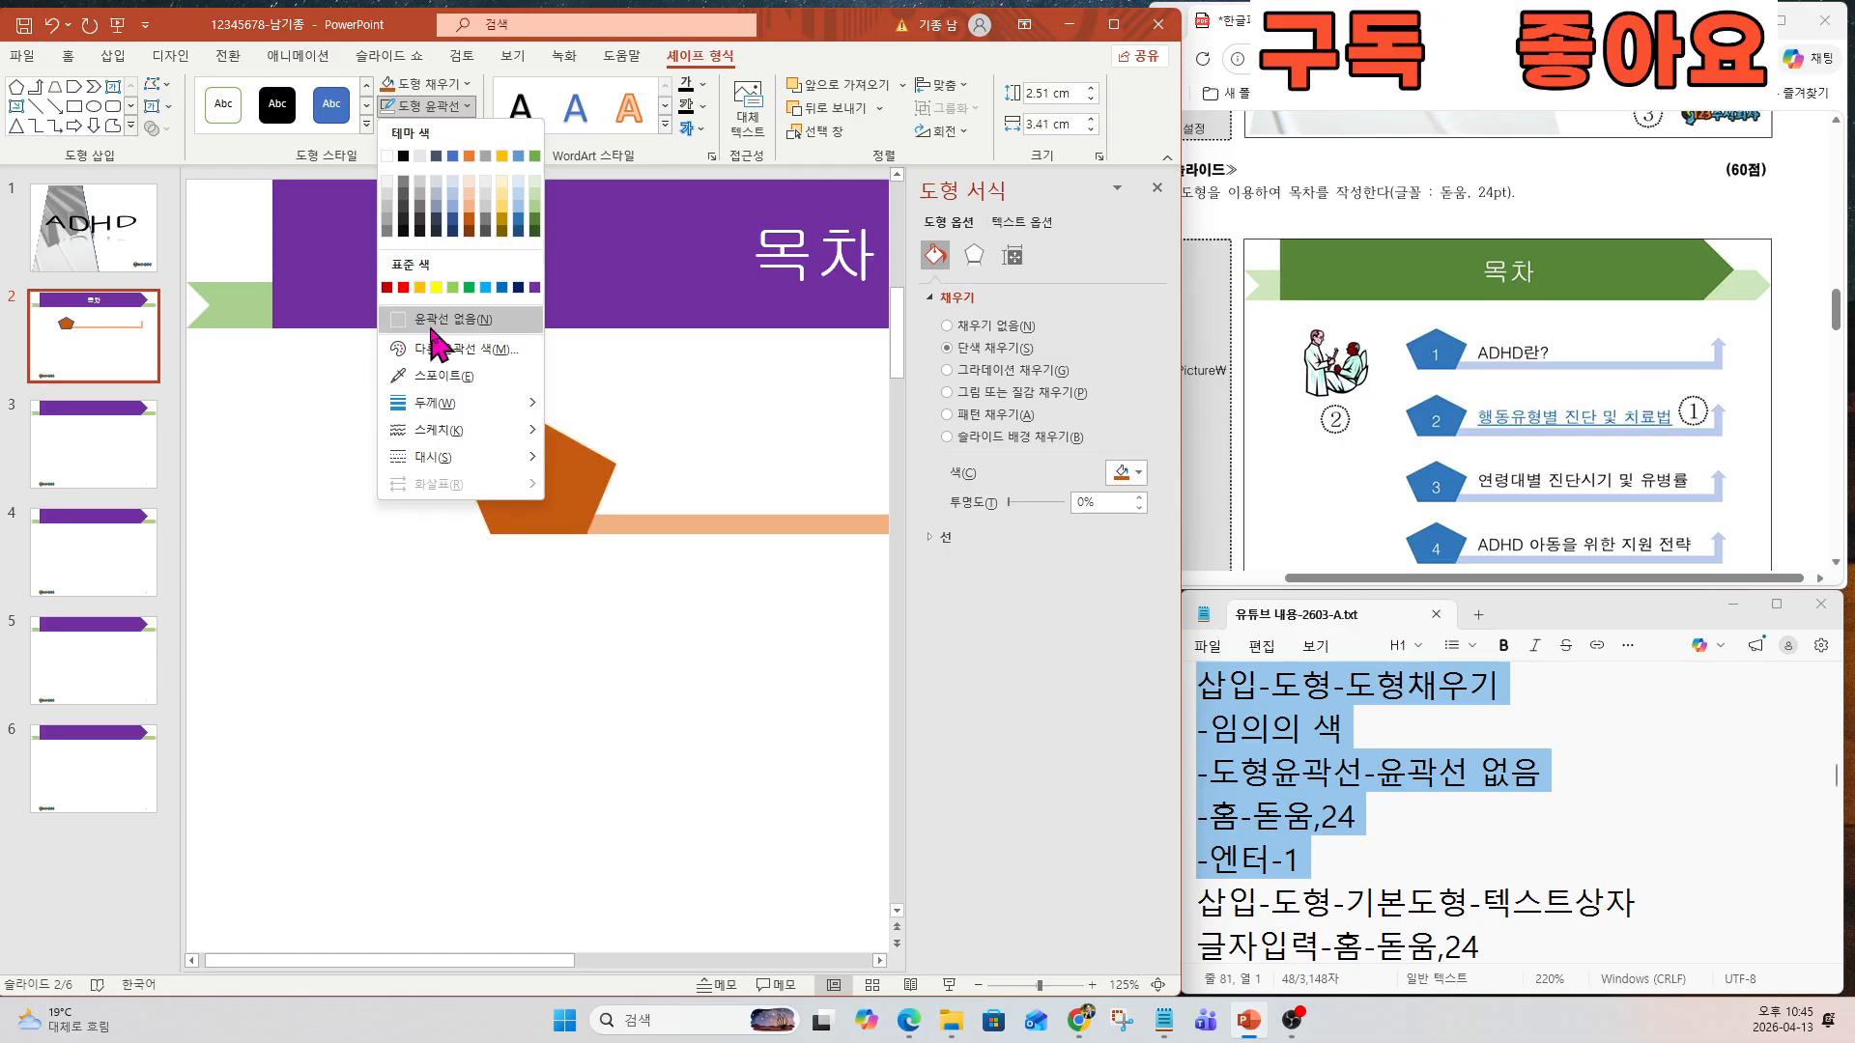
click(426, 316)
click(427, 87)
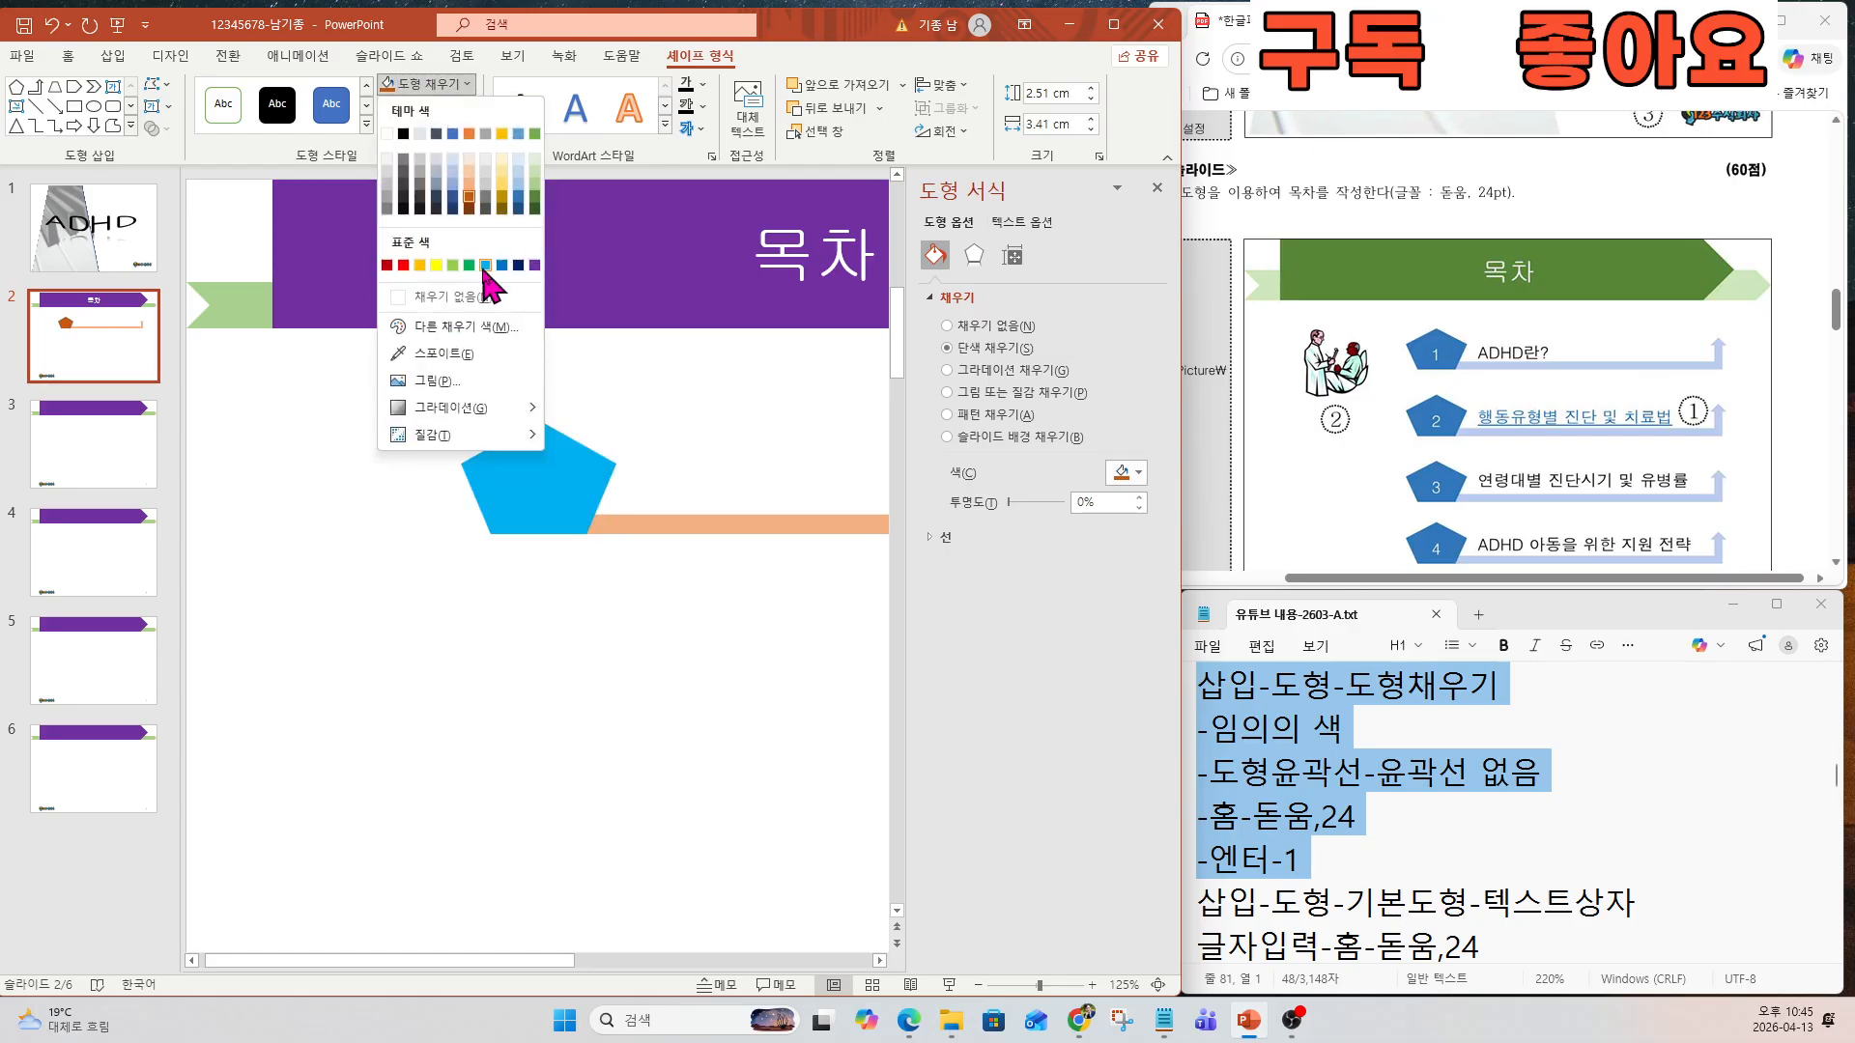
click(489, 282)
click(427, 84)
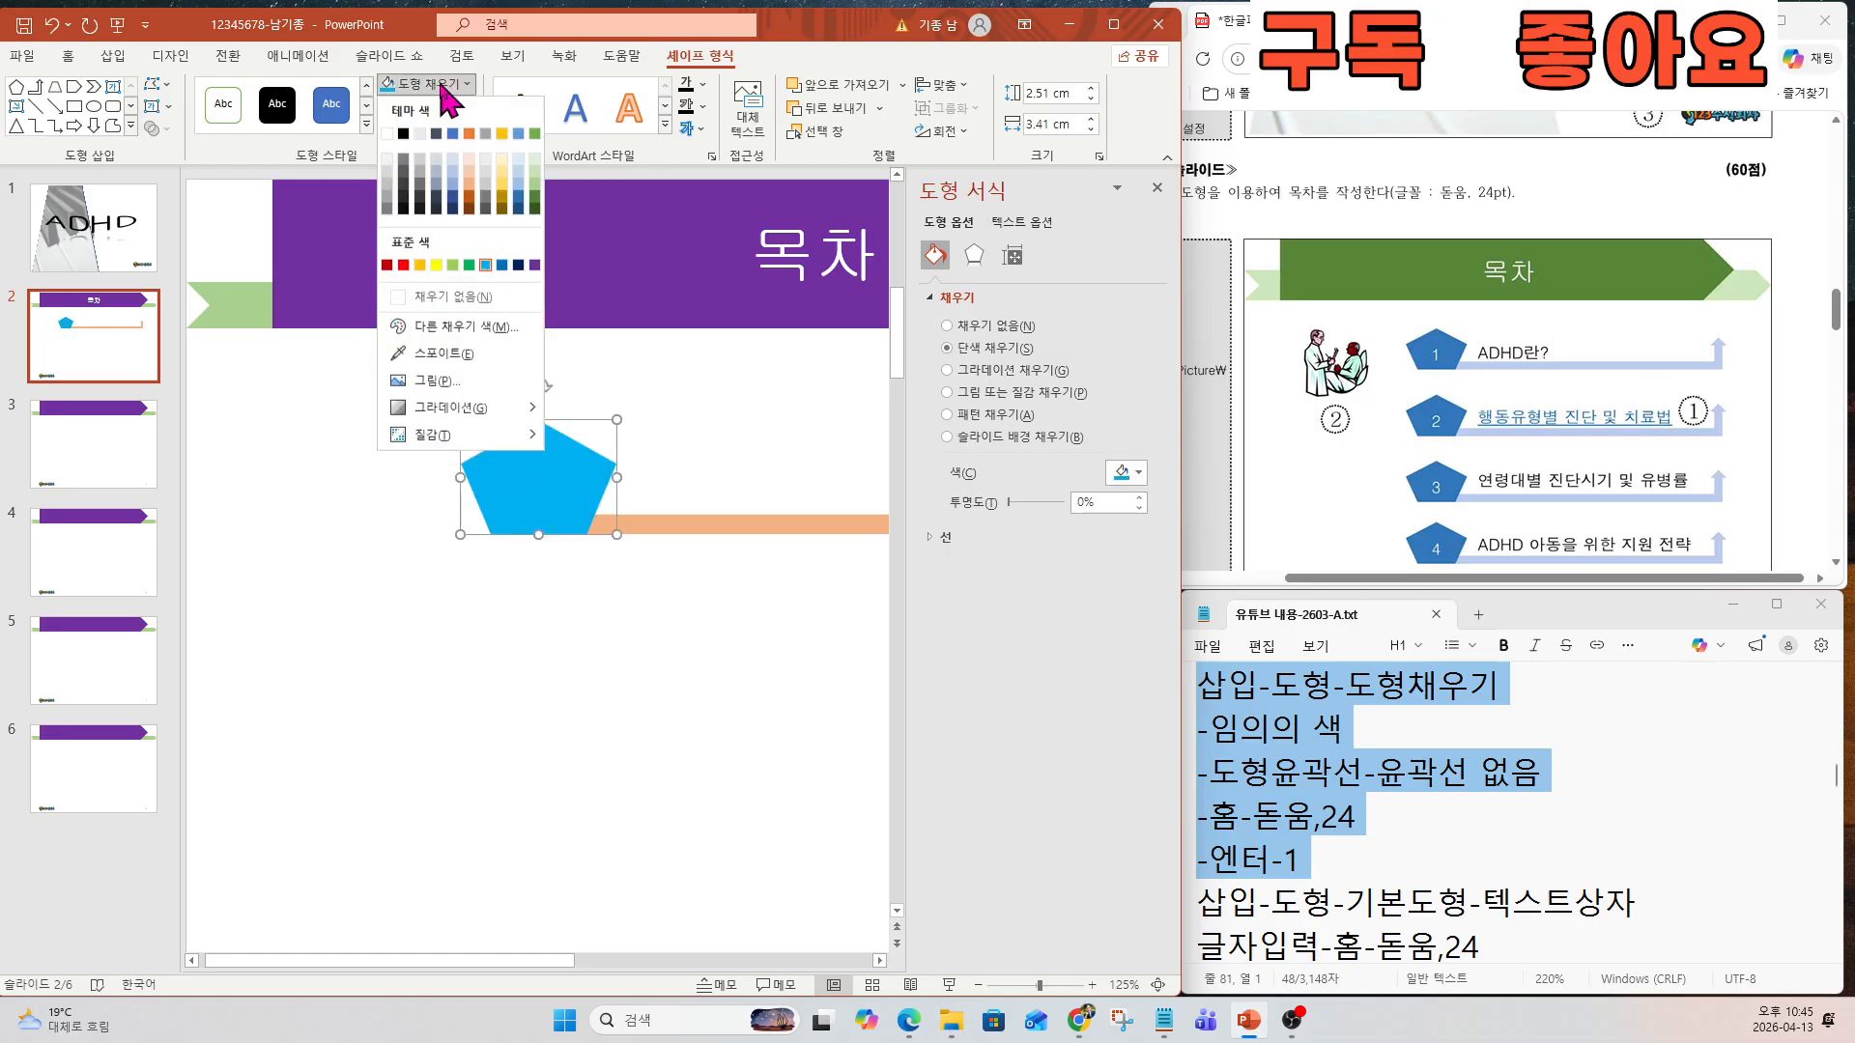
click(522, 221)
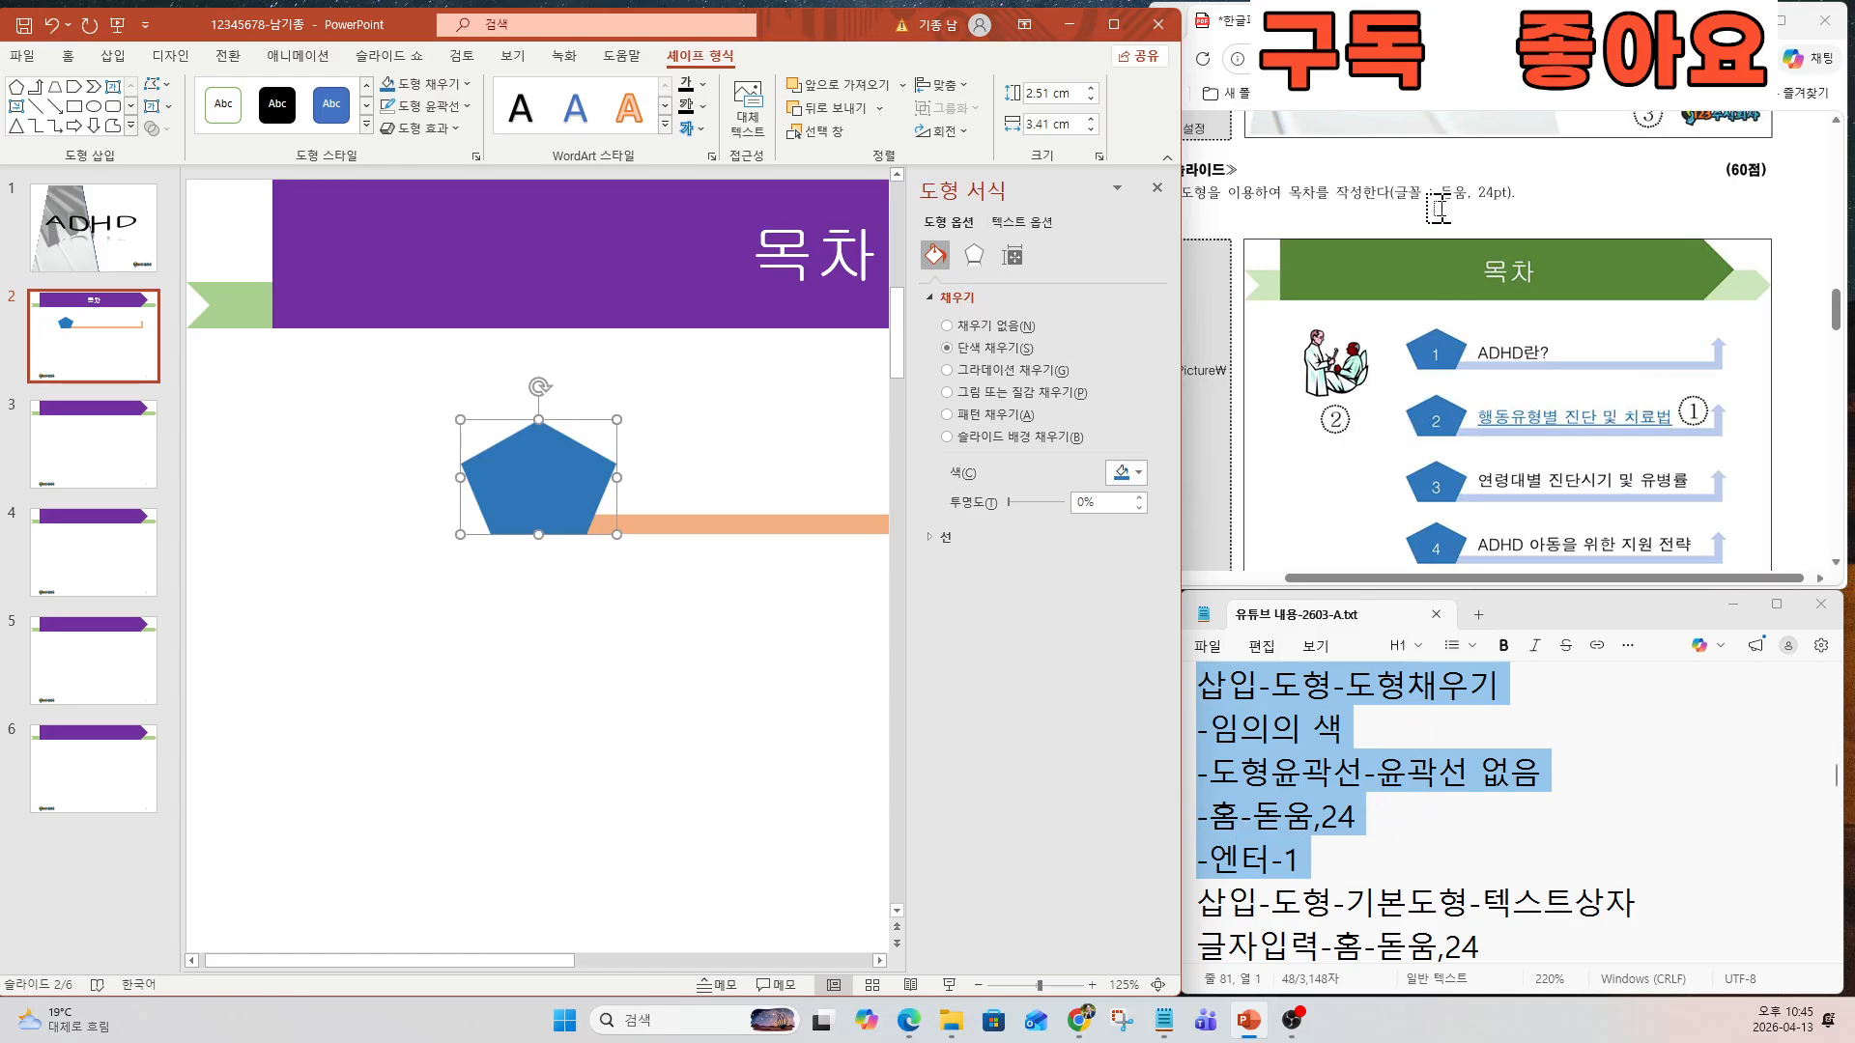
Highlight the 돋움, 24pt condition in the exam sheet, apply that font and size to the pentagon, and enter 1 in it.
drag(1437, 194, 1505, 196)
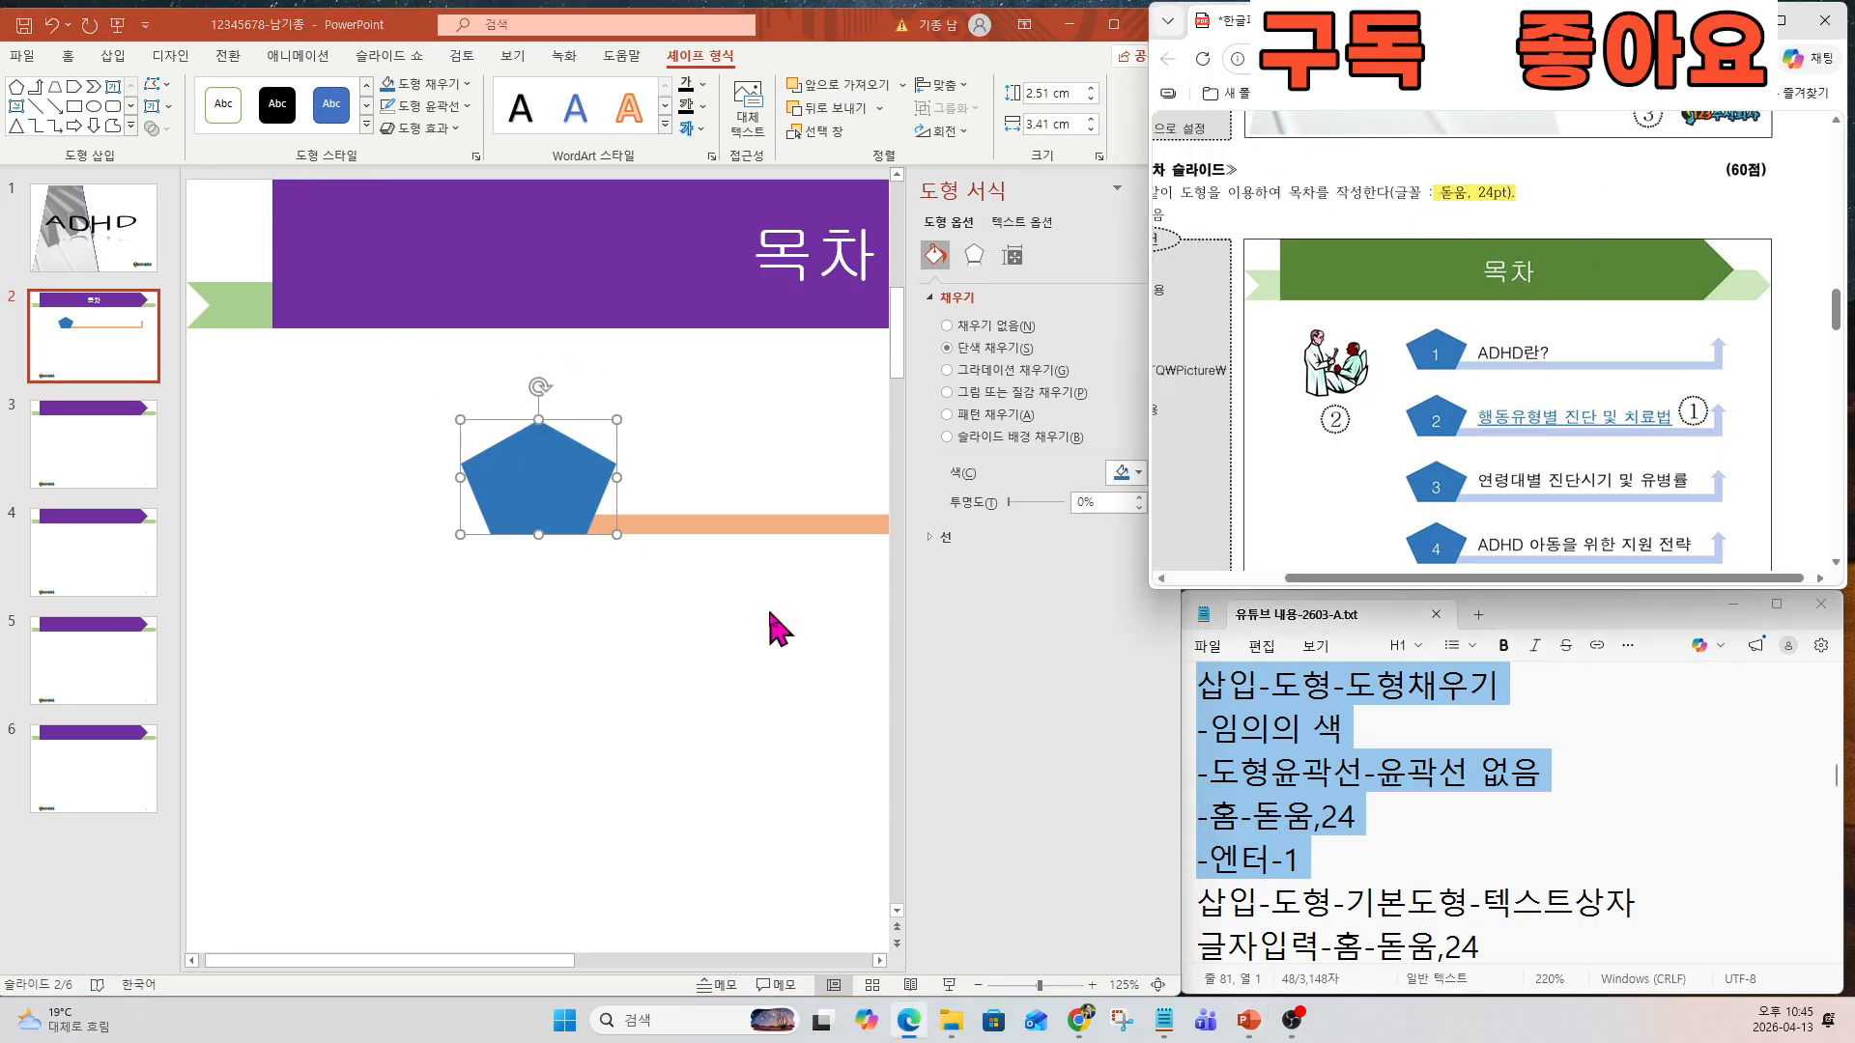
click(70, 56)
click(337, 93)
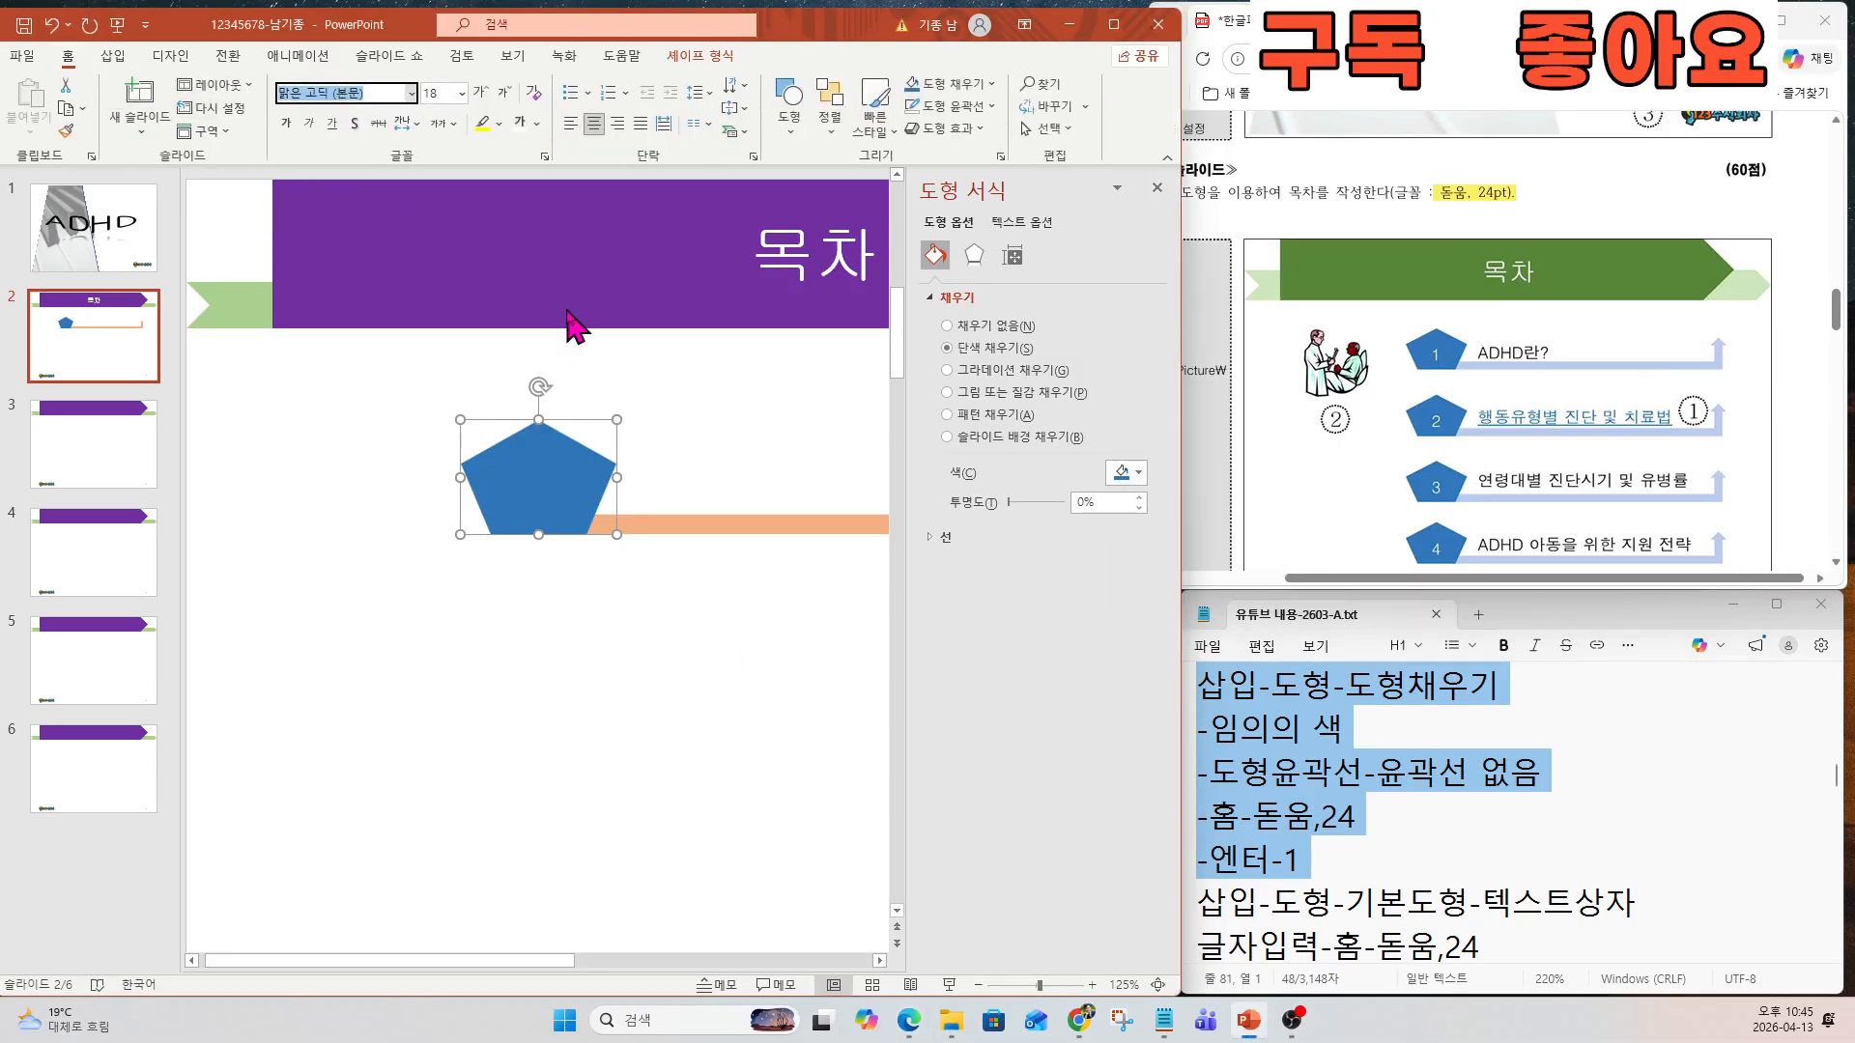
text(ㄷ)
text(돋움)
key(Return)
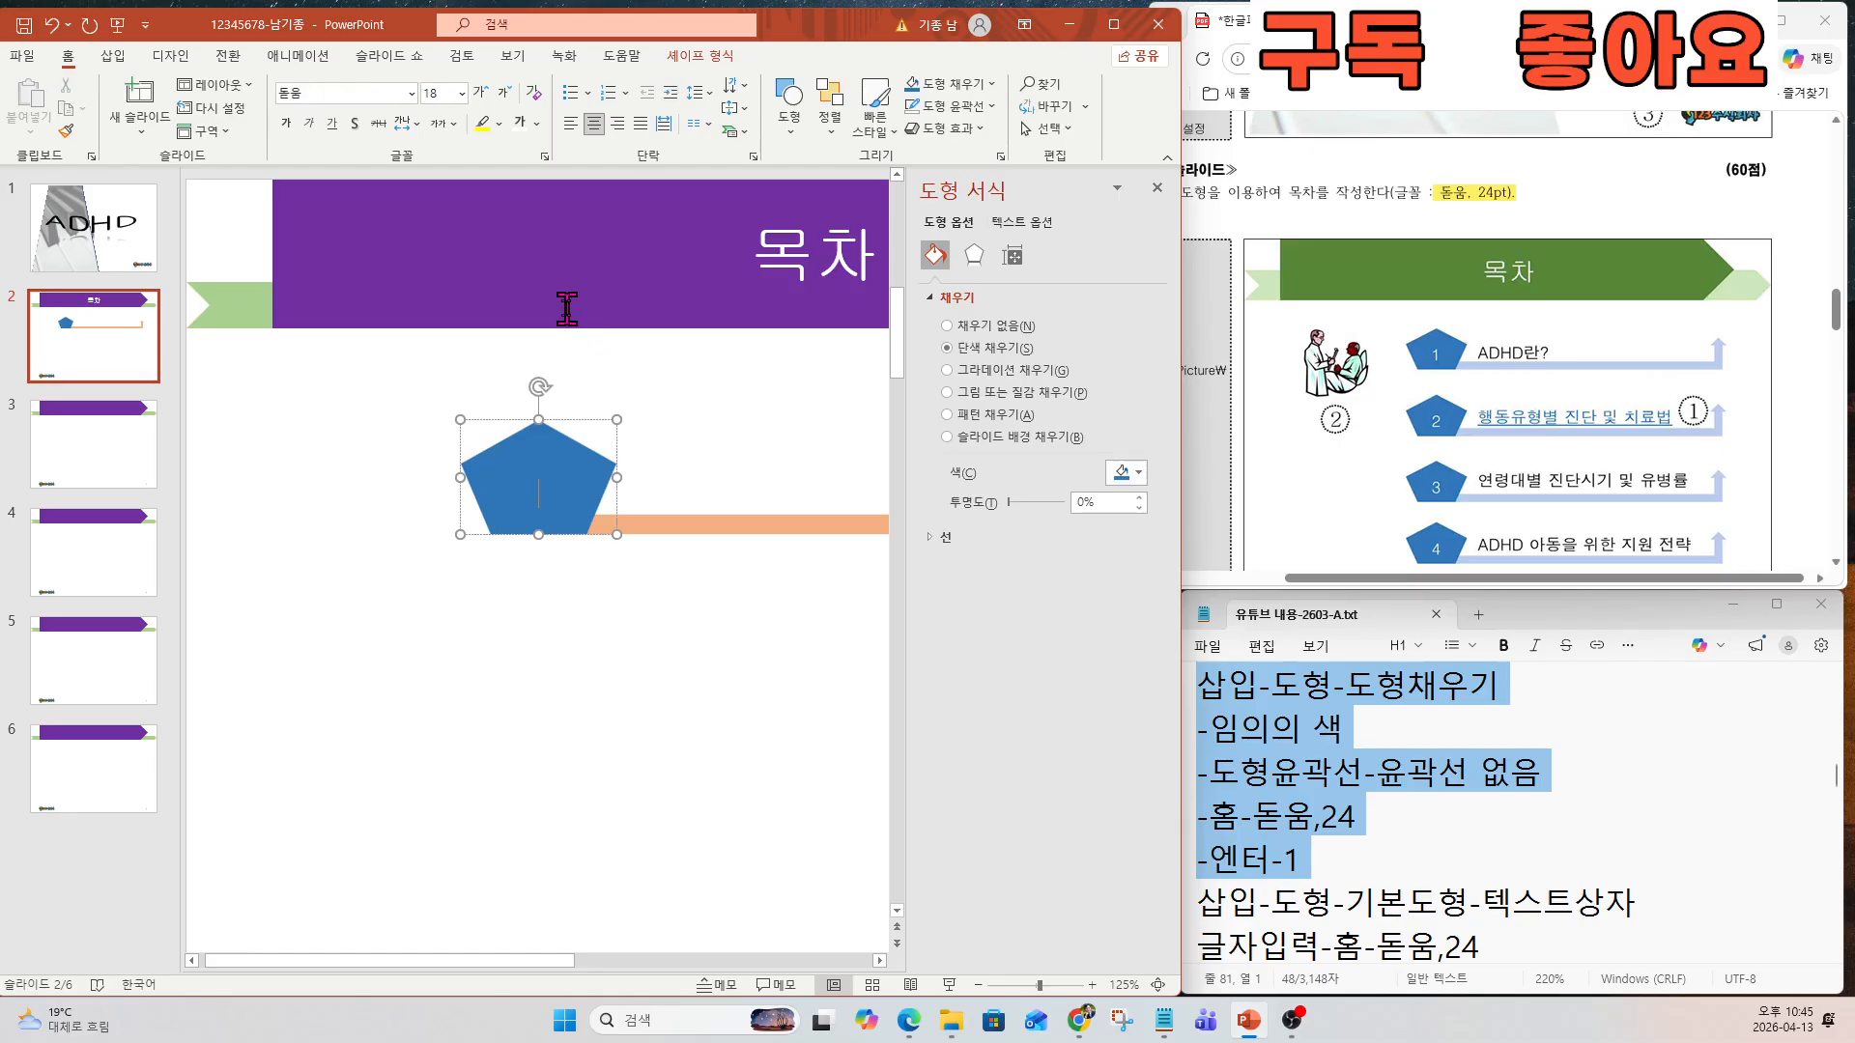
click(437, 93)
text(24)
key(Return)
text(1)
click(547, 613)
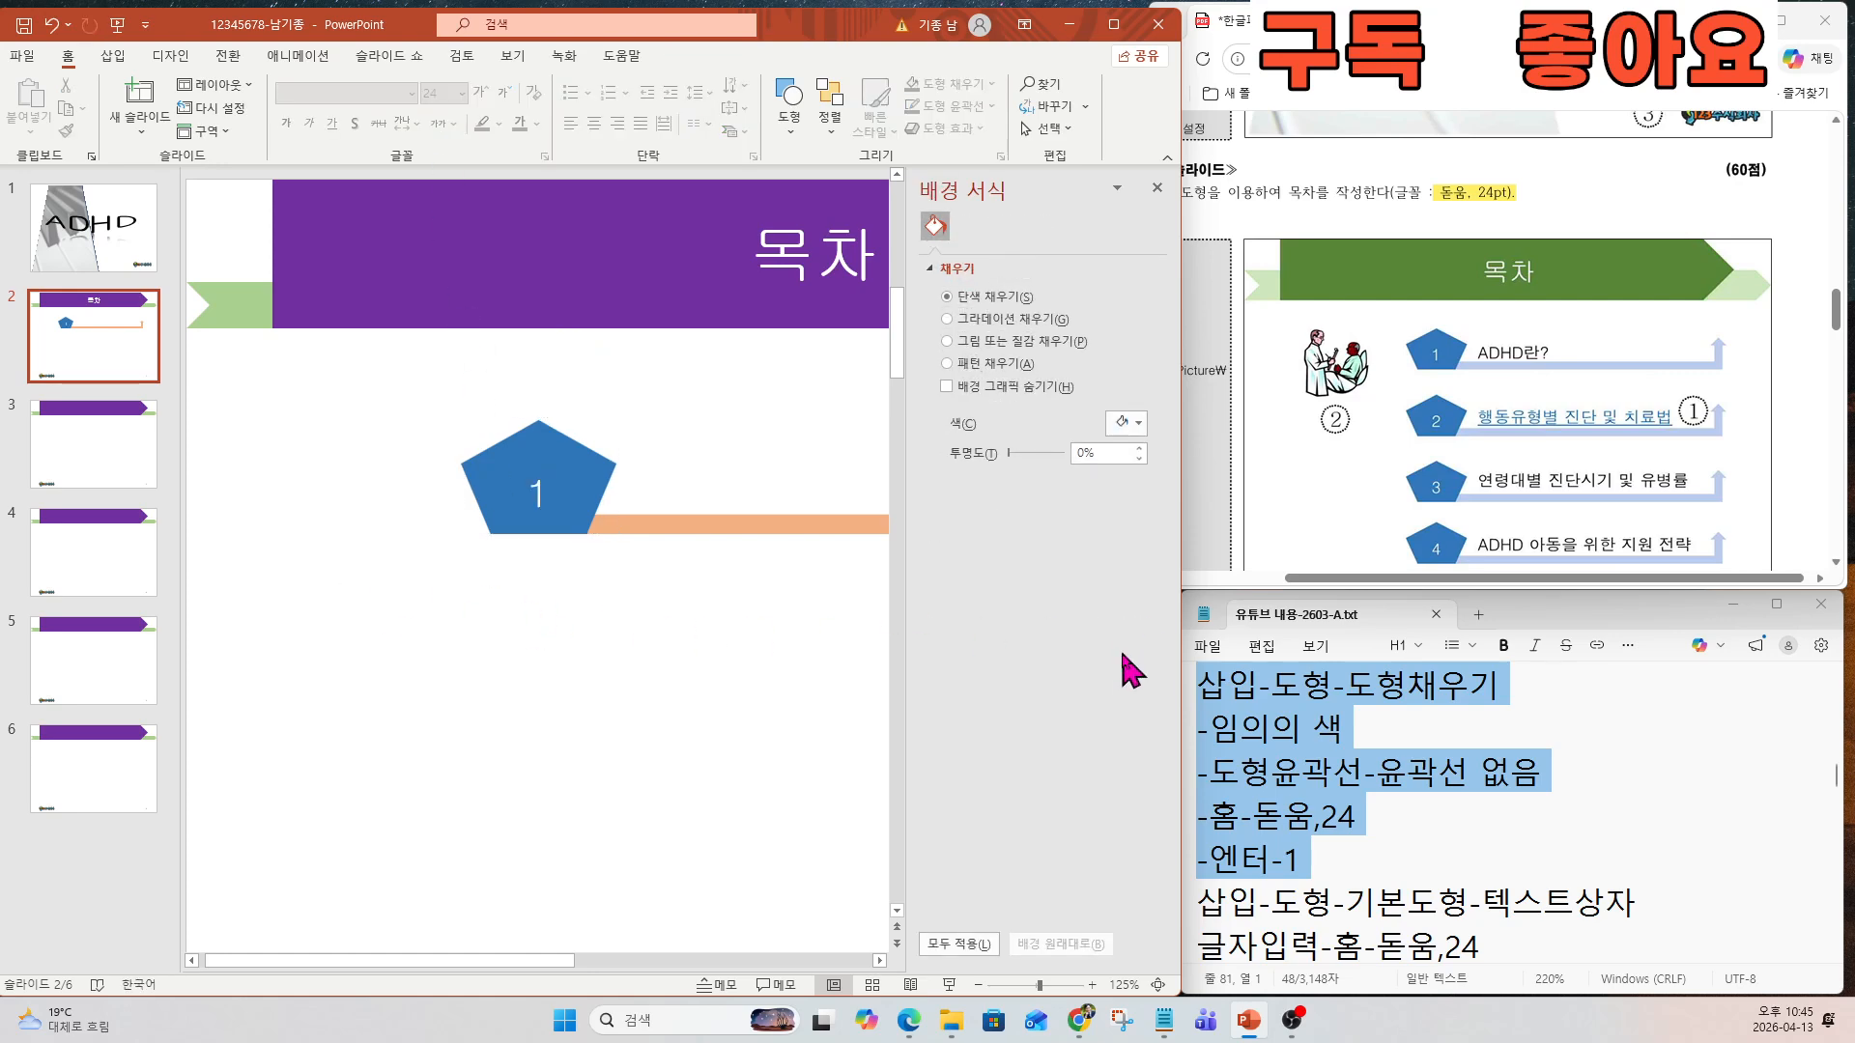
Select the 텍스트상자 and 글자입력-홈-돋움,24 instructions in the notes.
click(1310, 860)
scroll(1401, 793, down, 2)
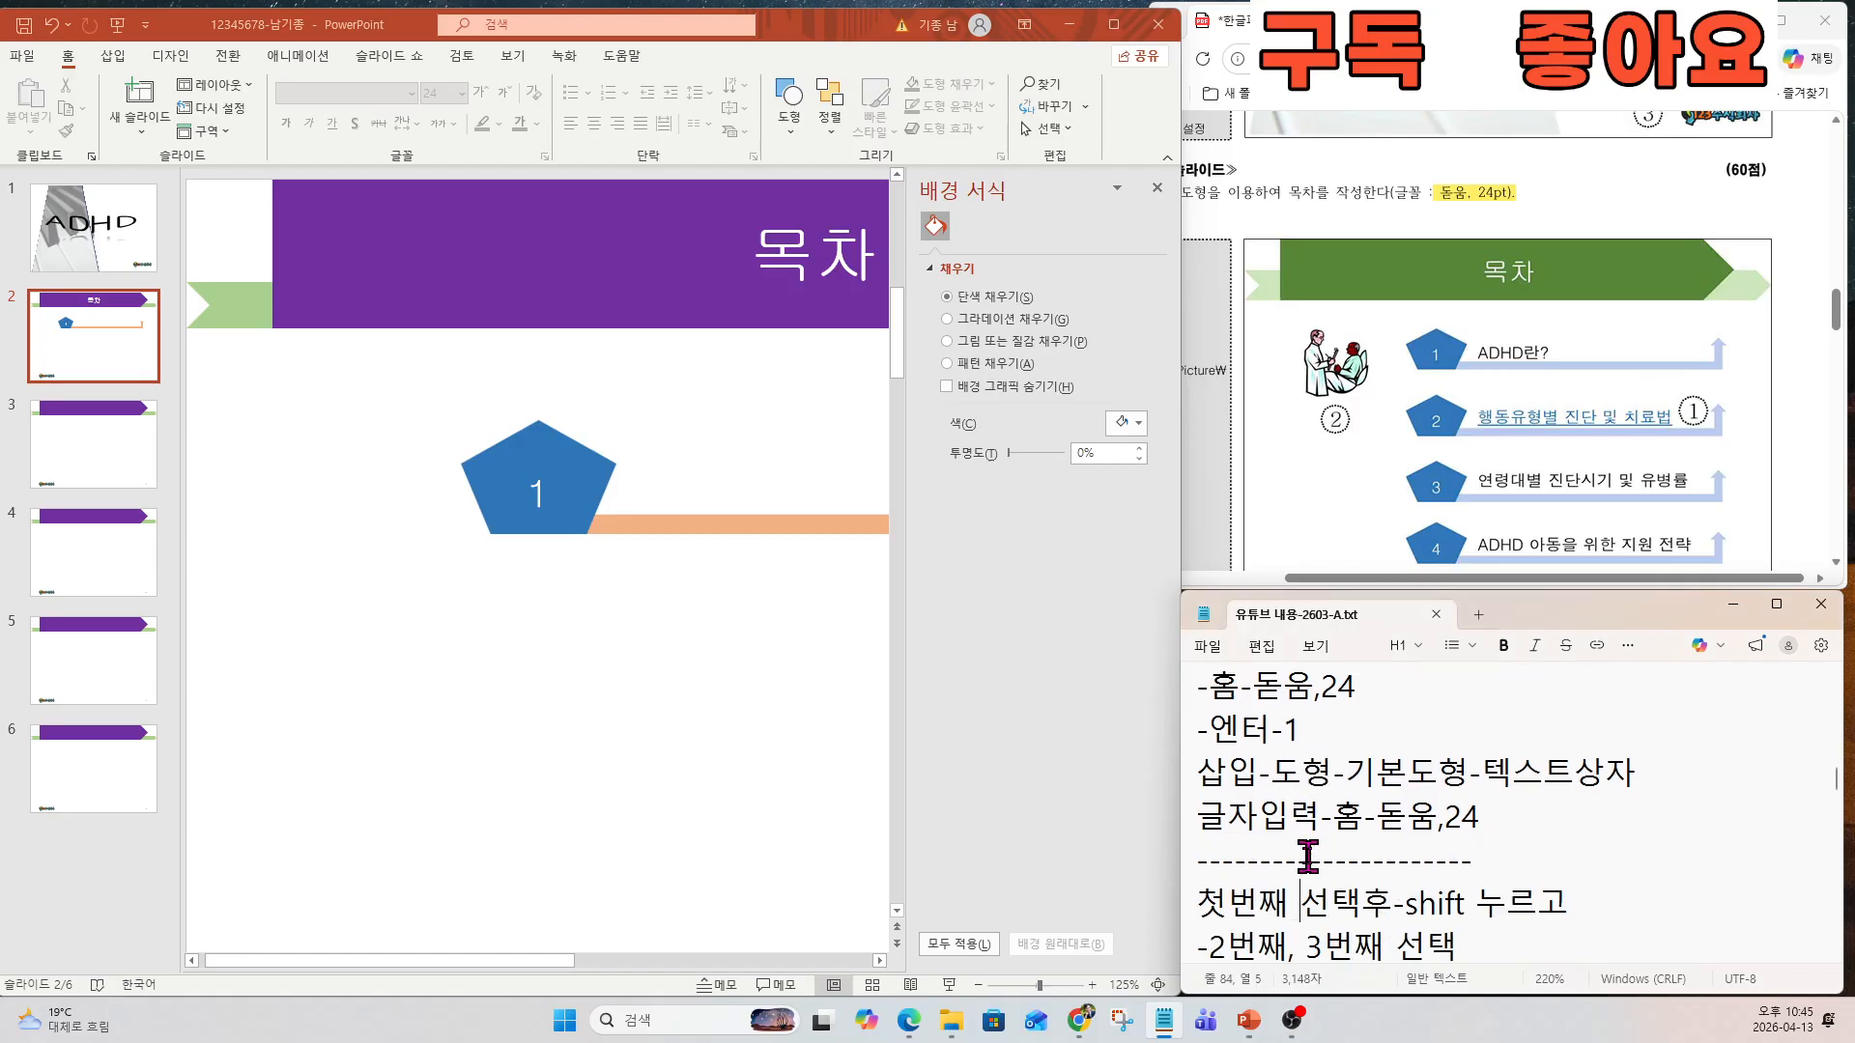
drag(1496, 782, 1162, 737)
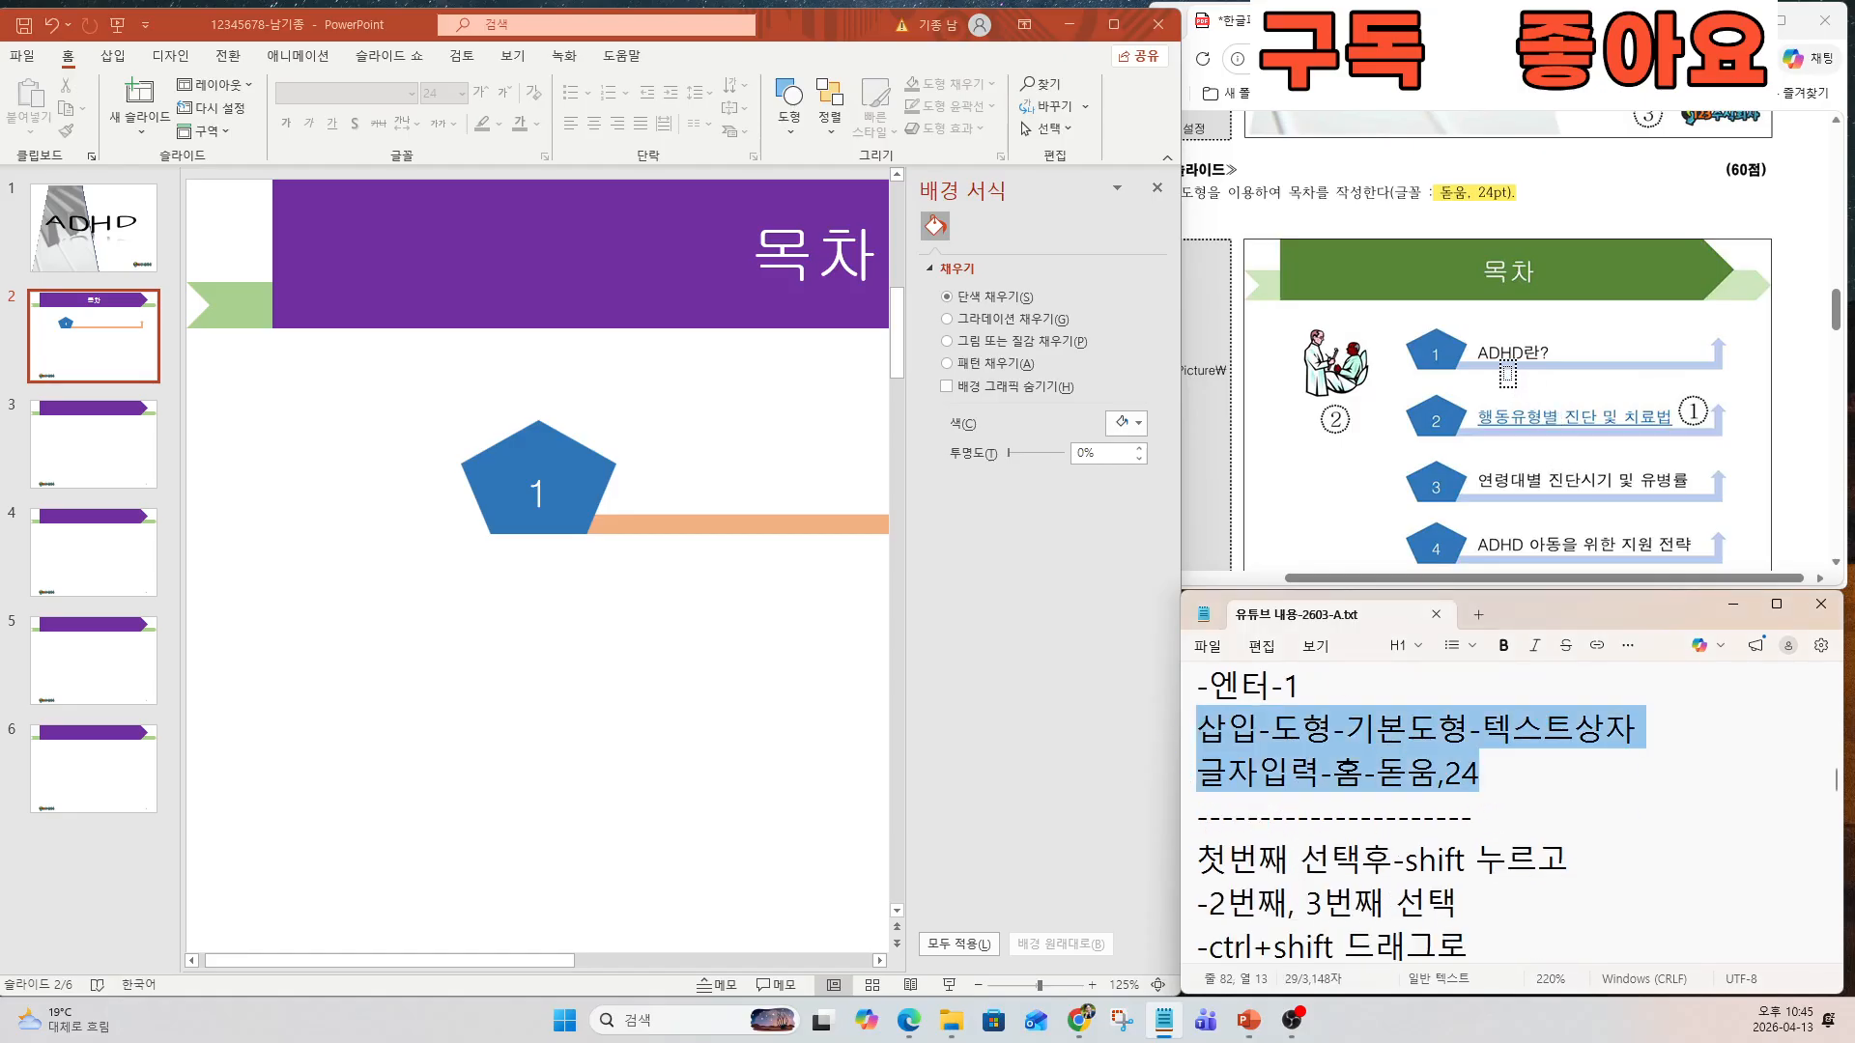
Insert a horizontal text box for the first 목차 entry beside the number 1 pentagon on slide 2.
click(106, 55)
click(309, 111)
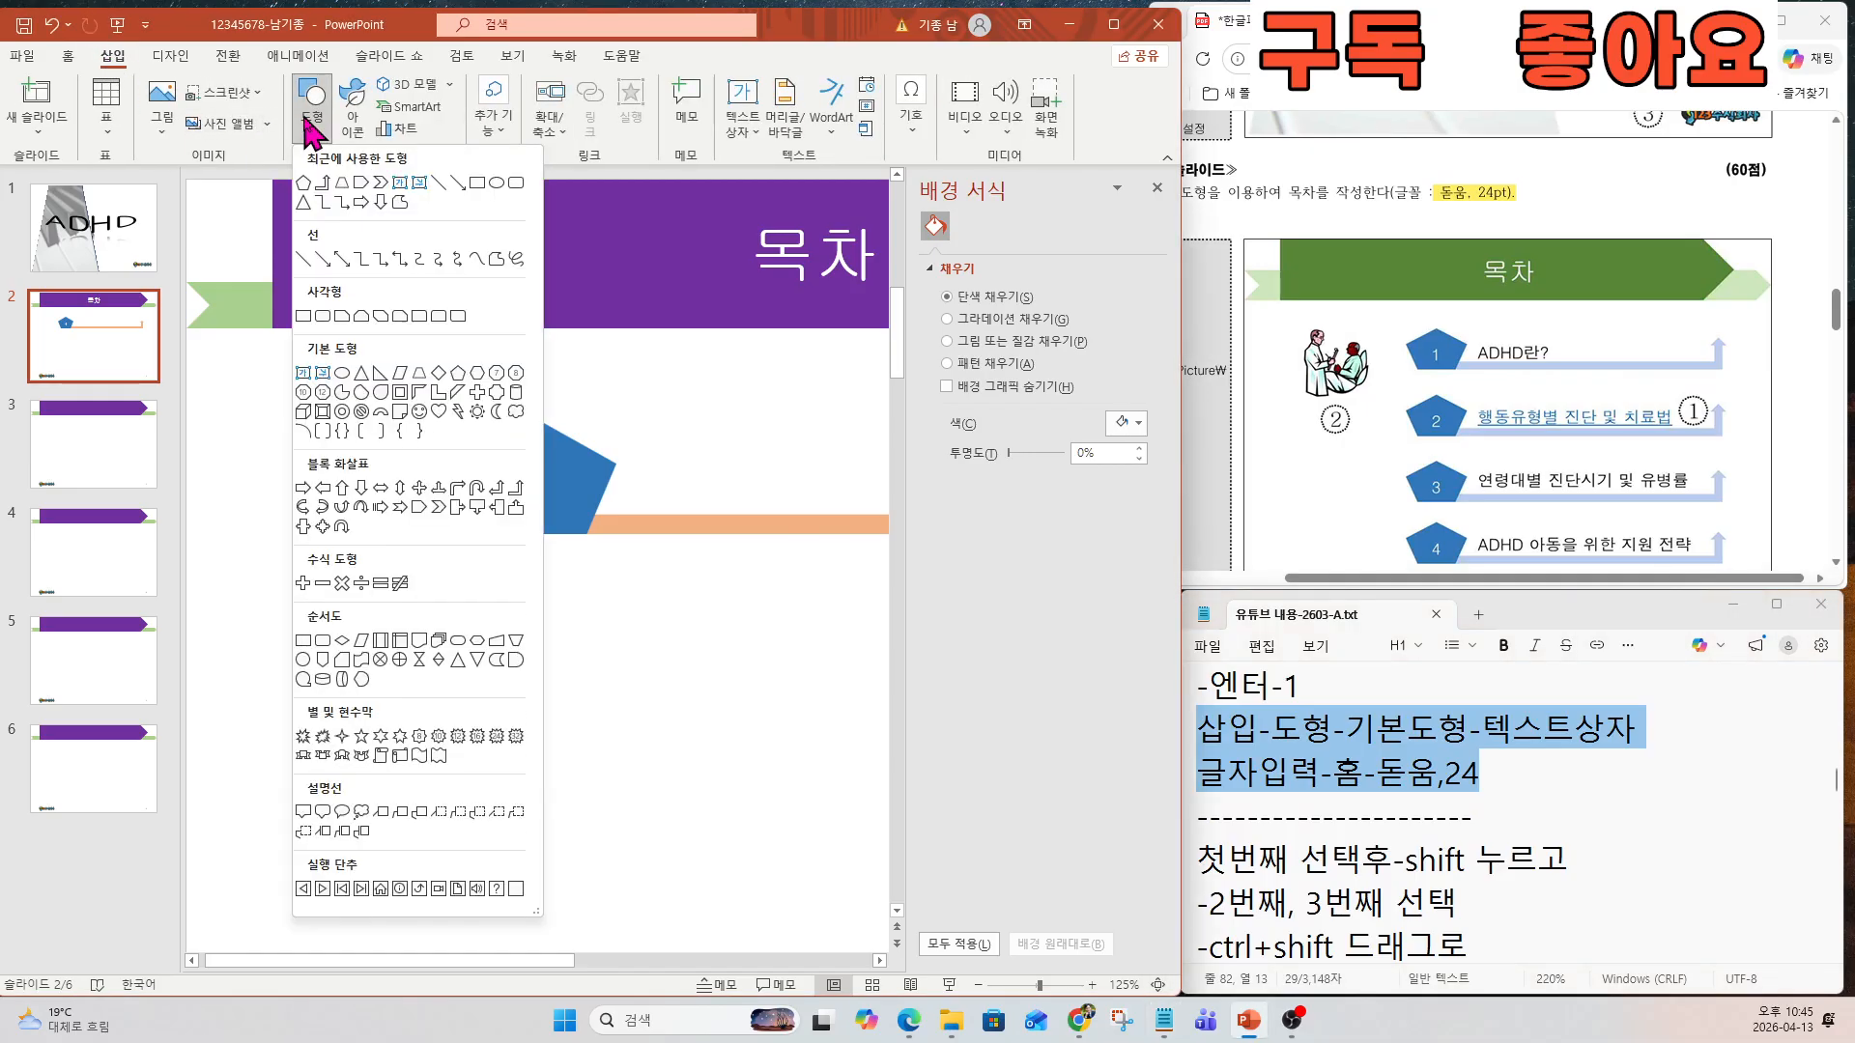
click(304, 374)
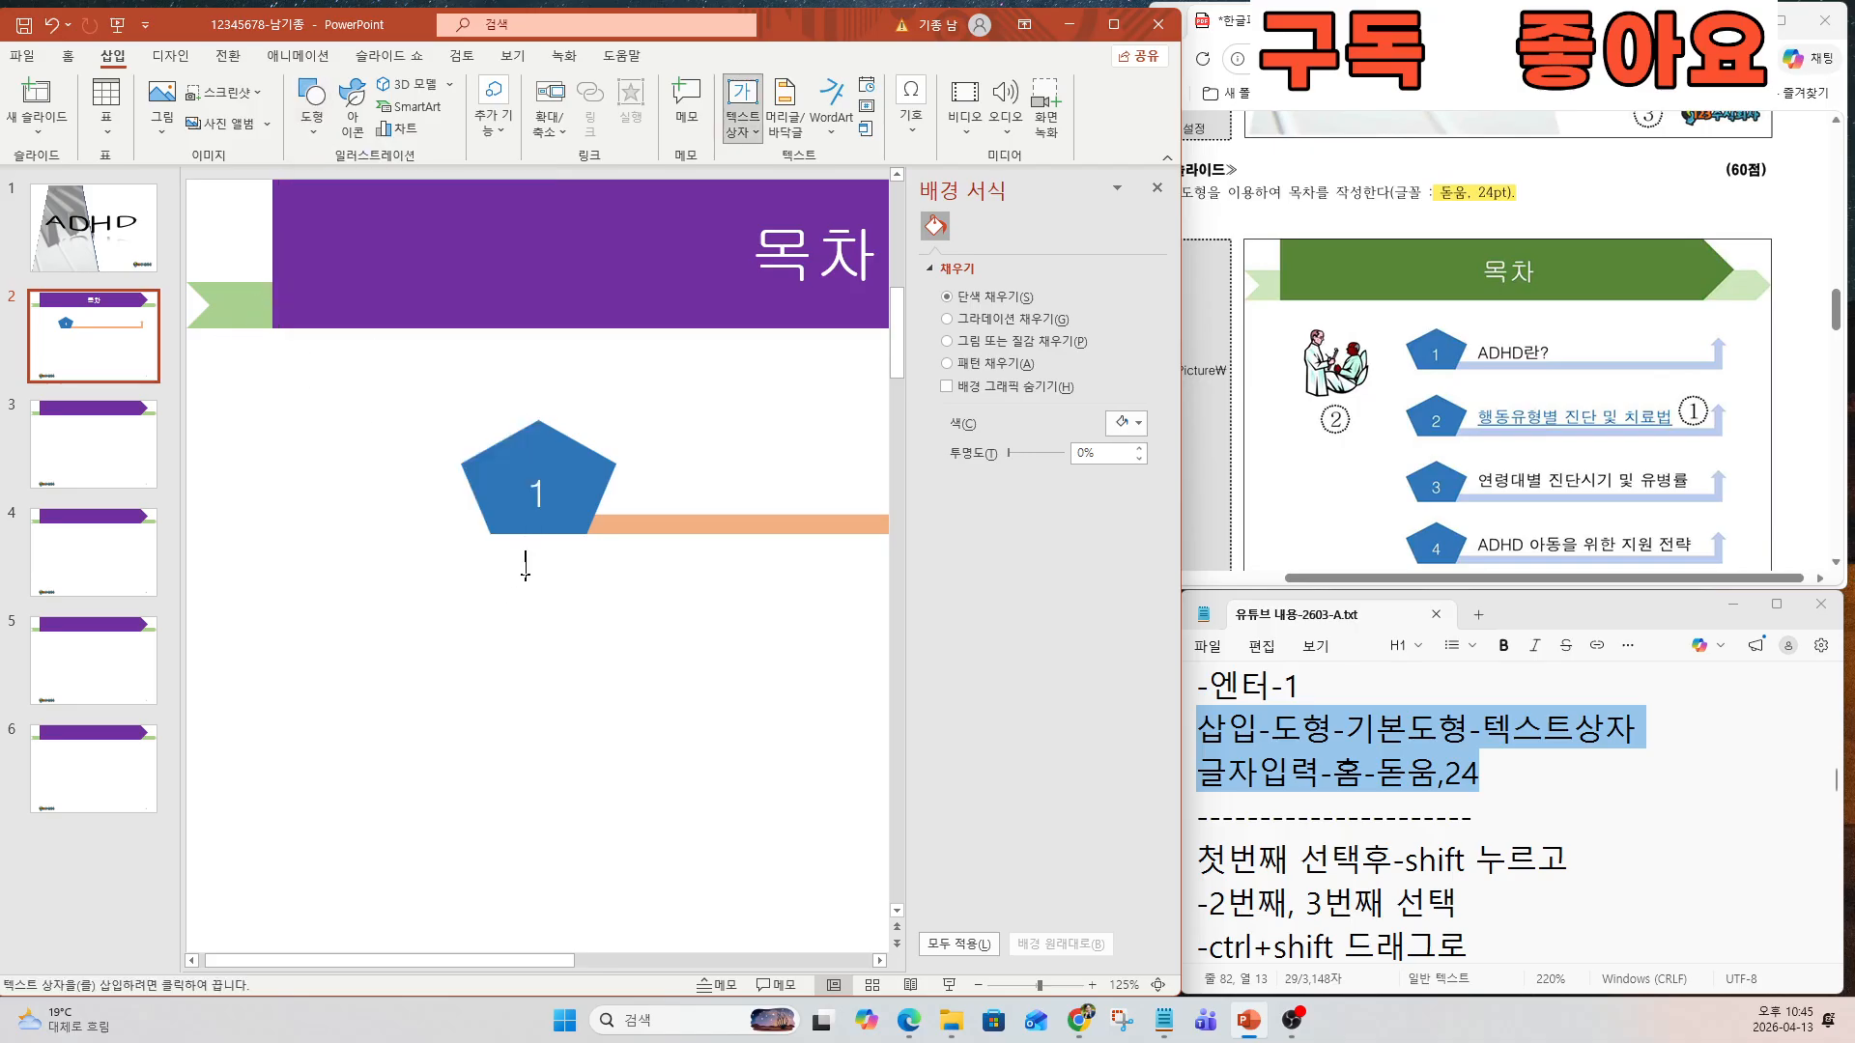
drag(558, 961, 807, 960)
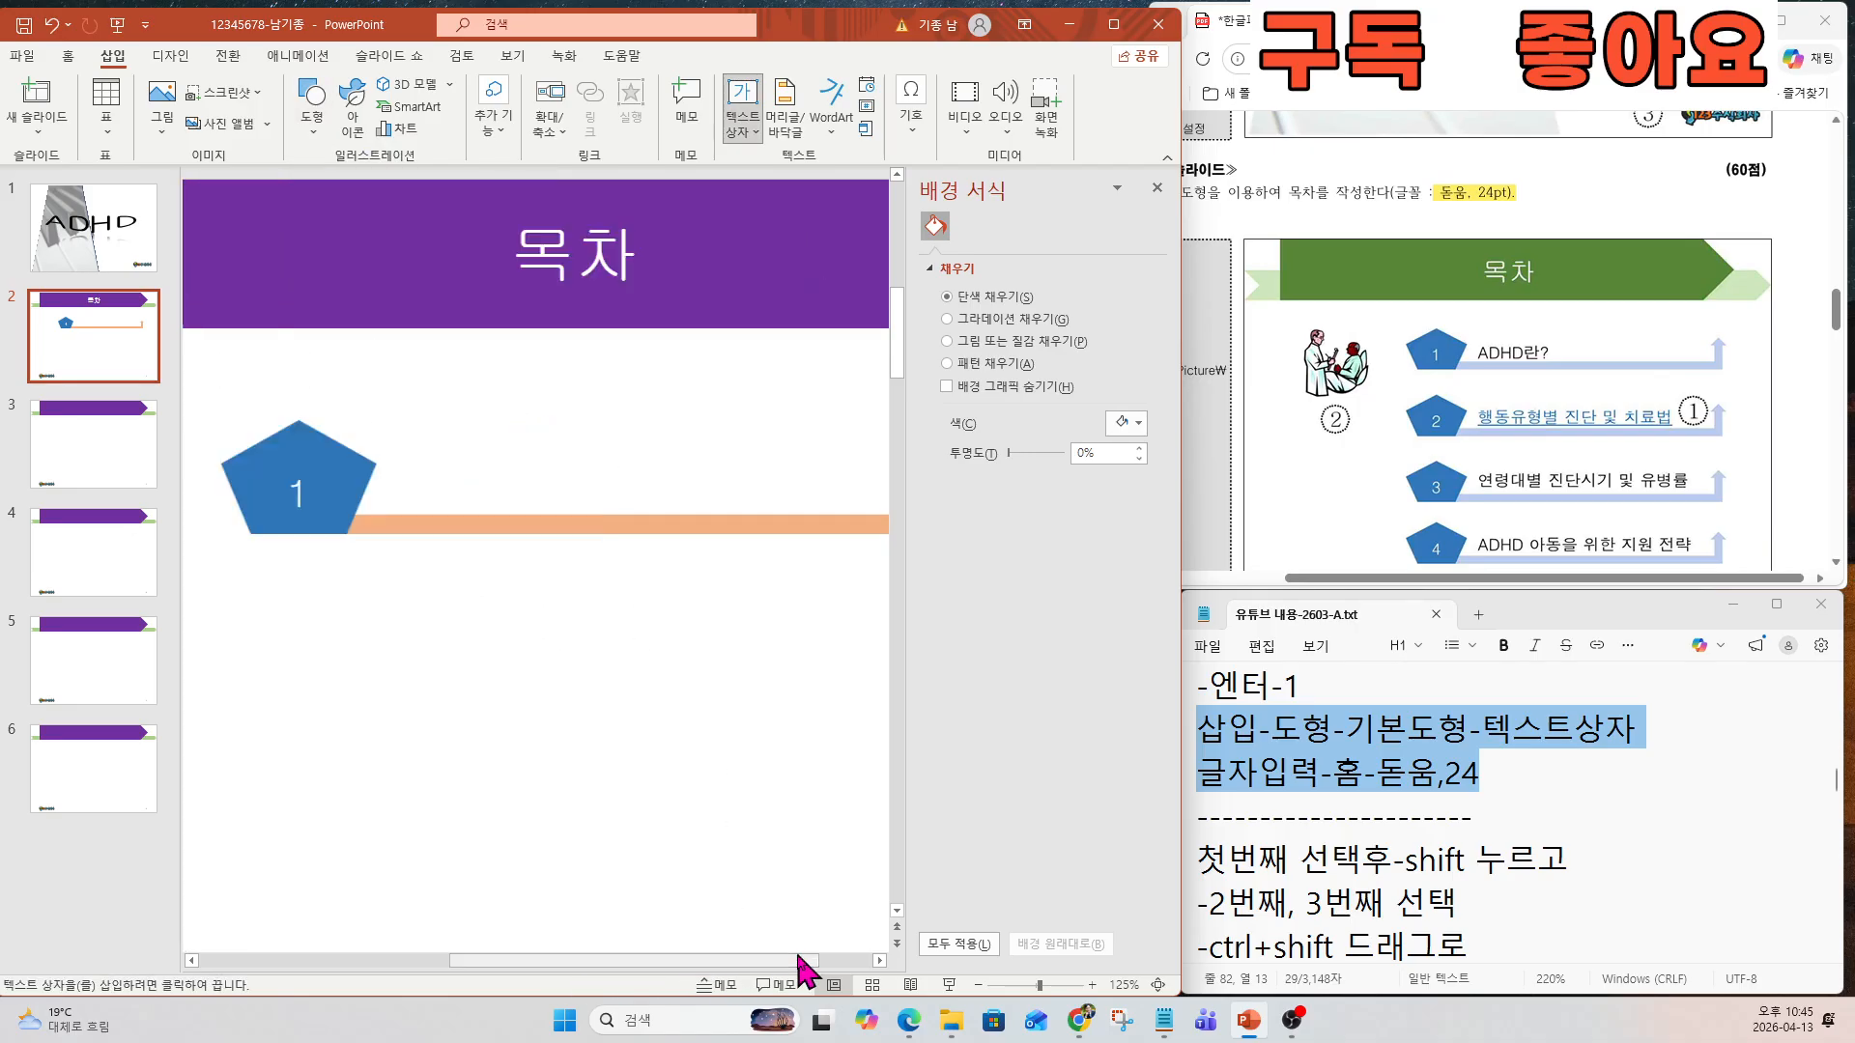
ctrl+scroll(504, 740, down, 5)
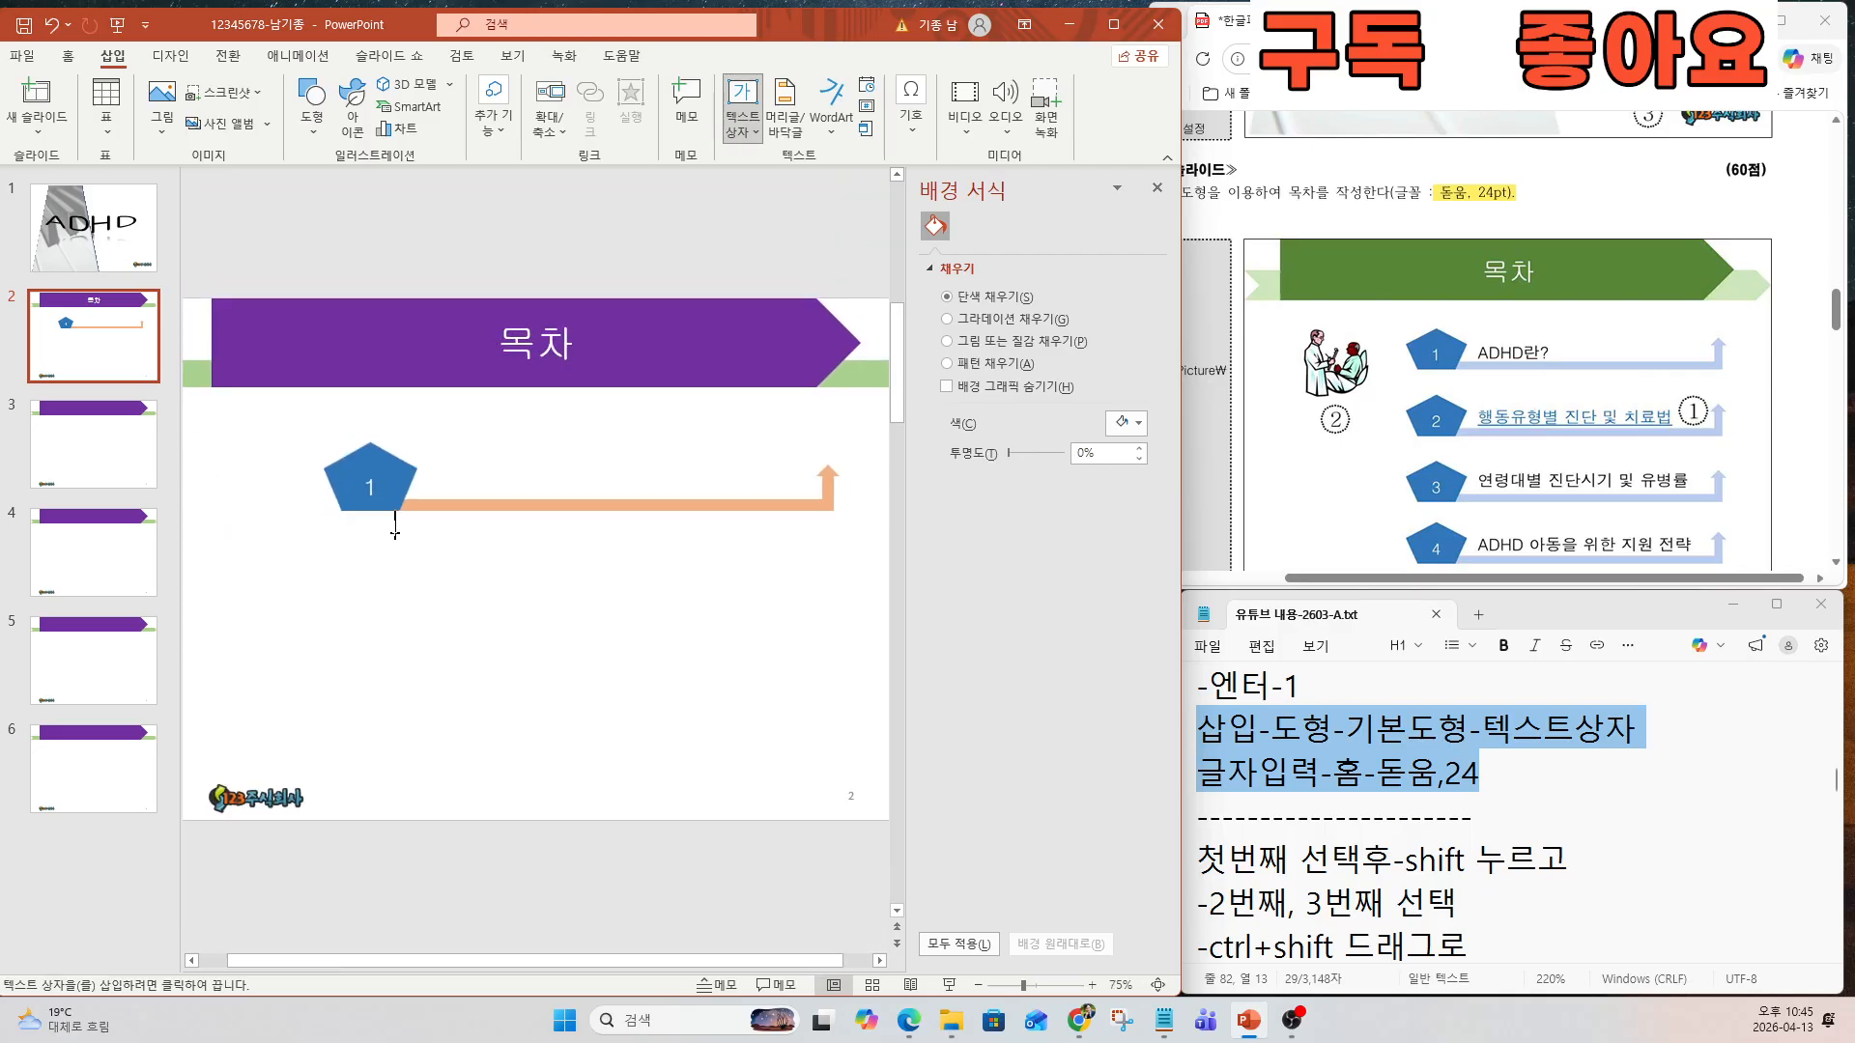
Draw a text box just below the orange arrow on slide 2 and enter "ADHD란?" in it.
drag(395, 532, 801, 584)
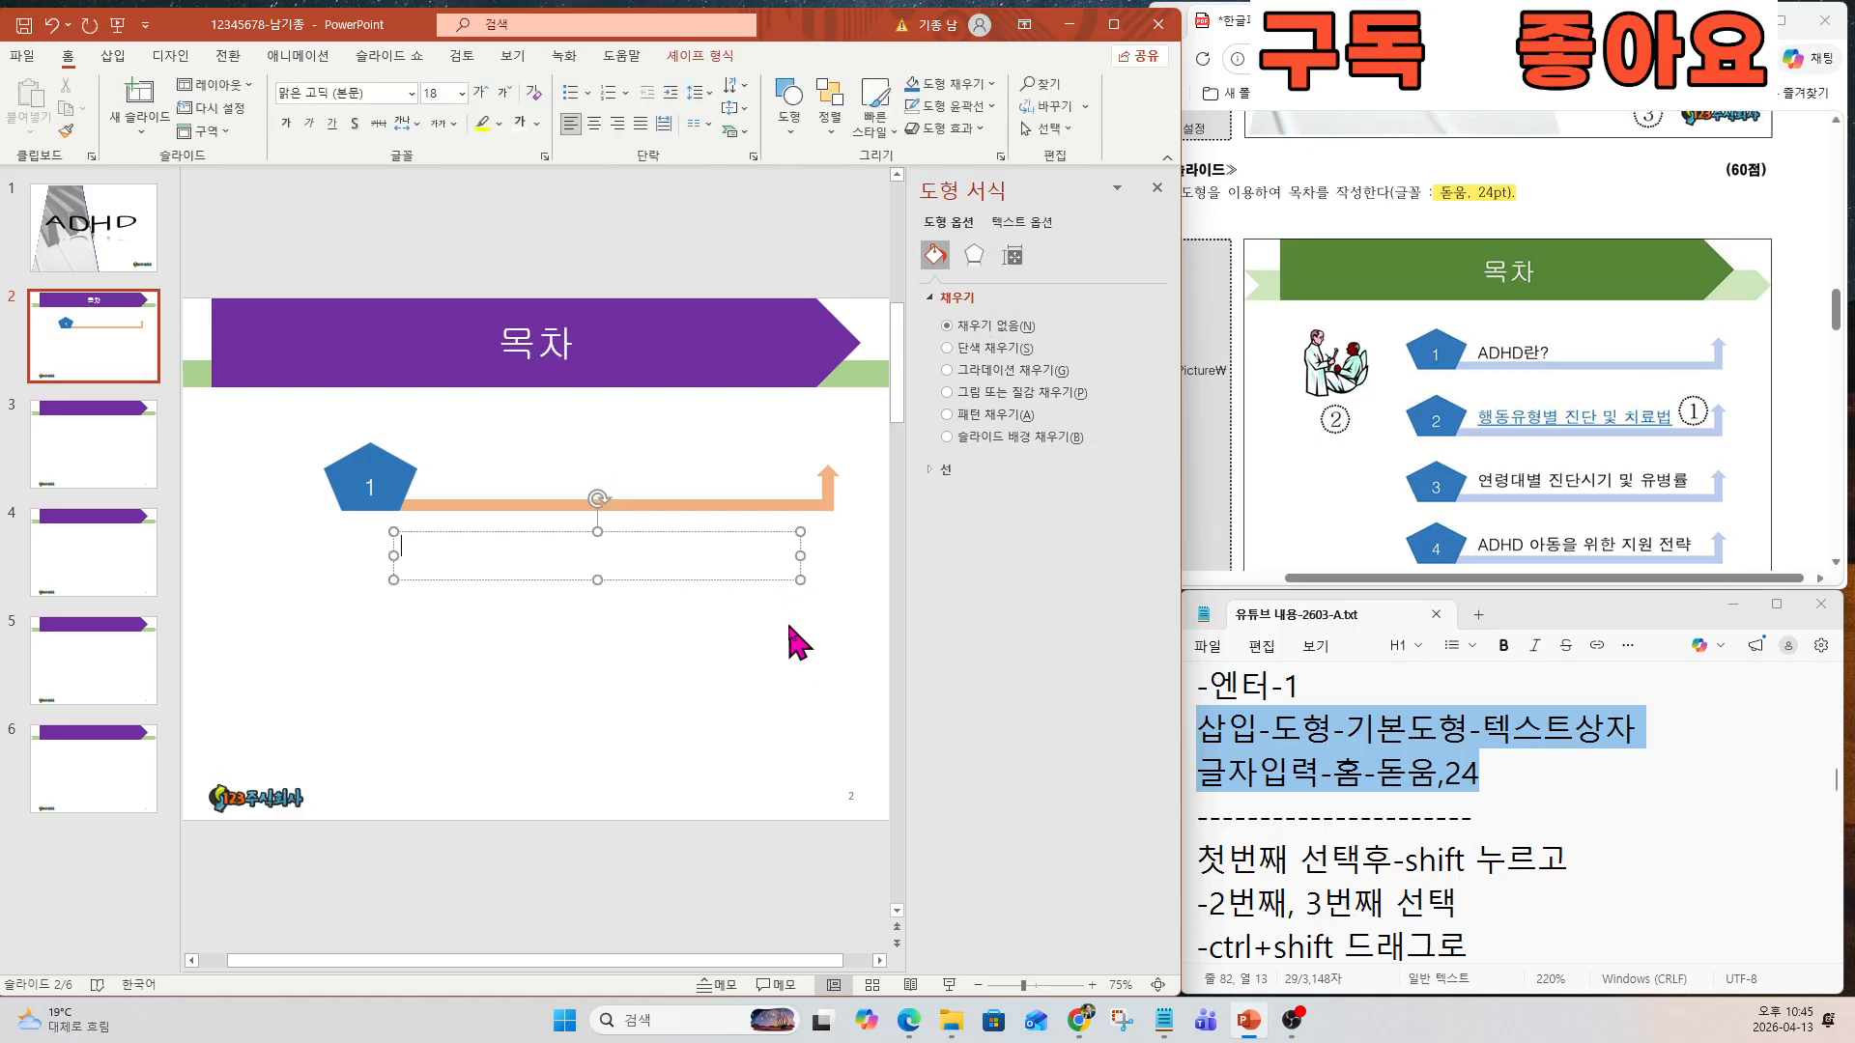
text(s)
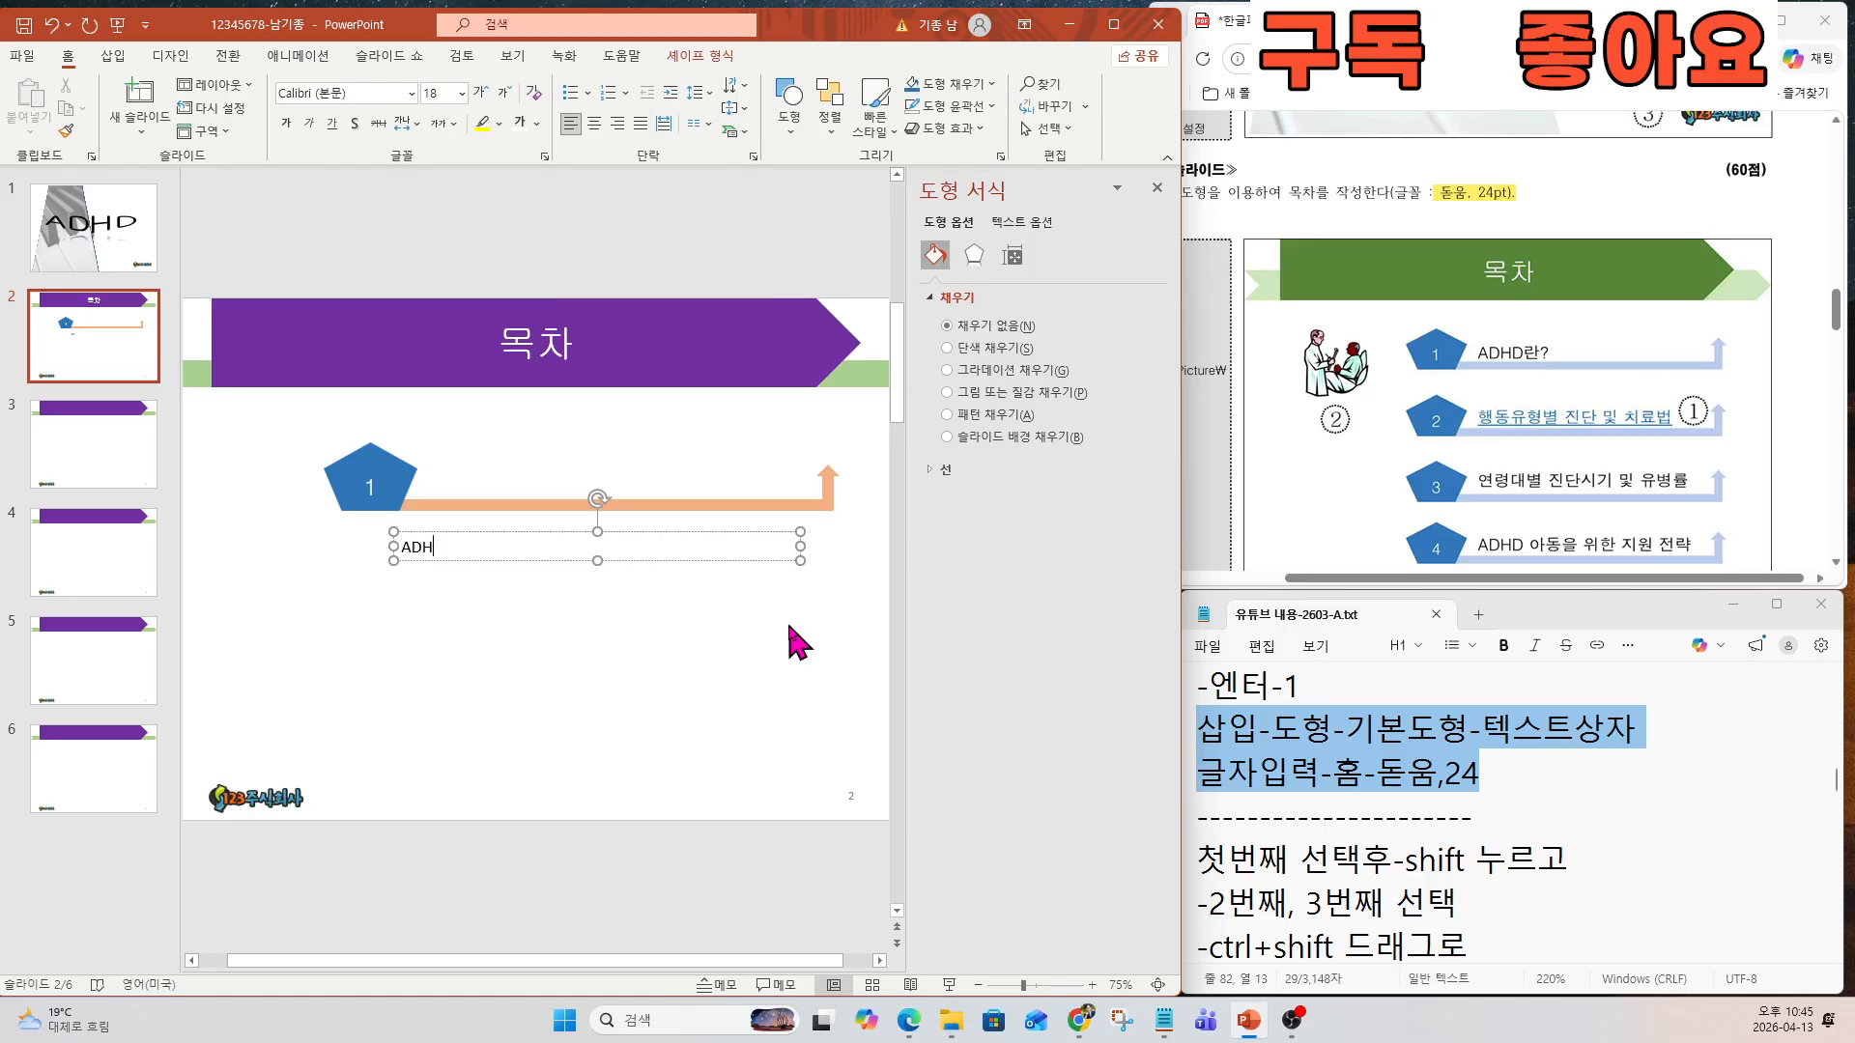
text(DHD란?)
scroll(463, 547, up, 10)
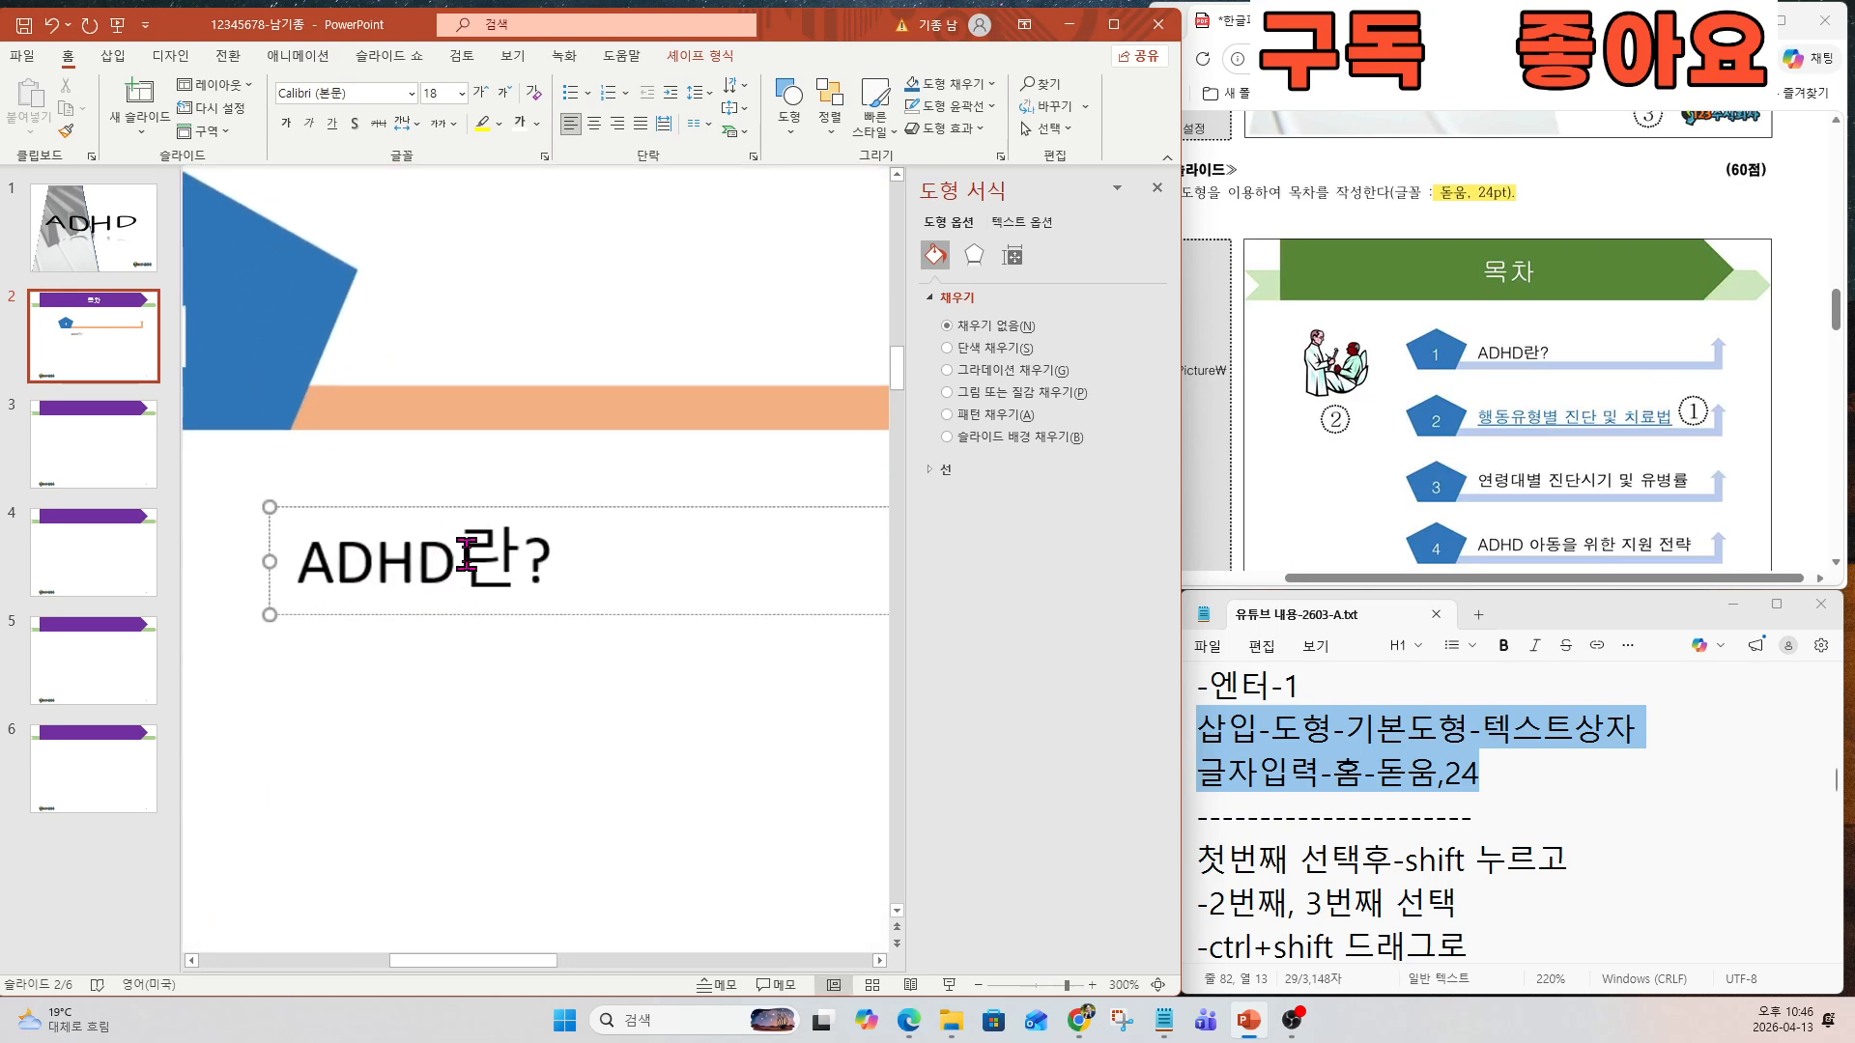
Format the "ADHD란?" text in the 돋움 font at size 24.
drag(548, 566, 284, 549)
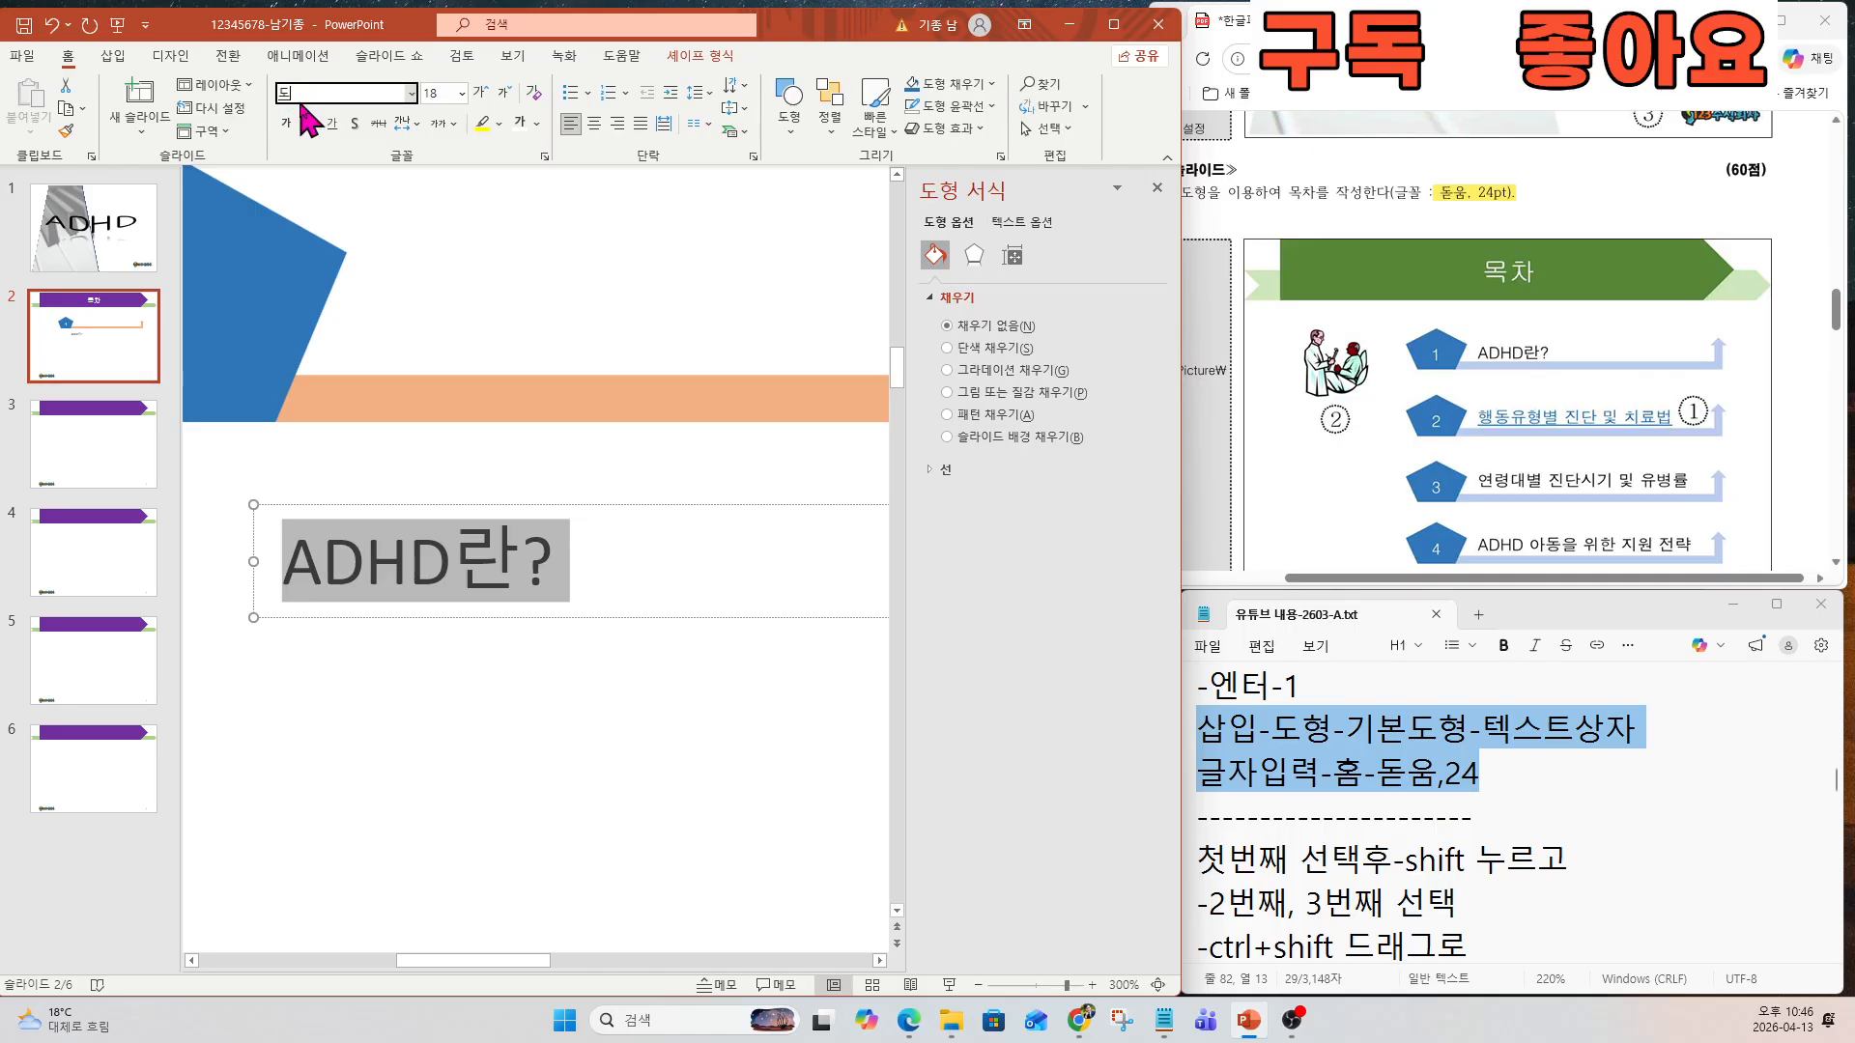
text(돋움)
key(Return)
click(436, 94)
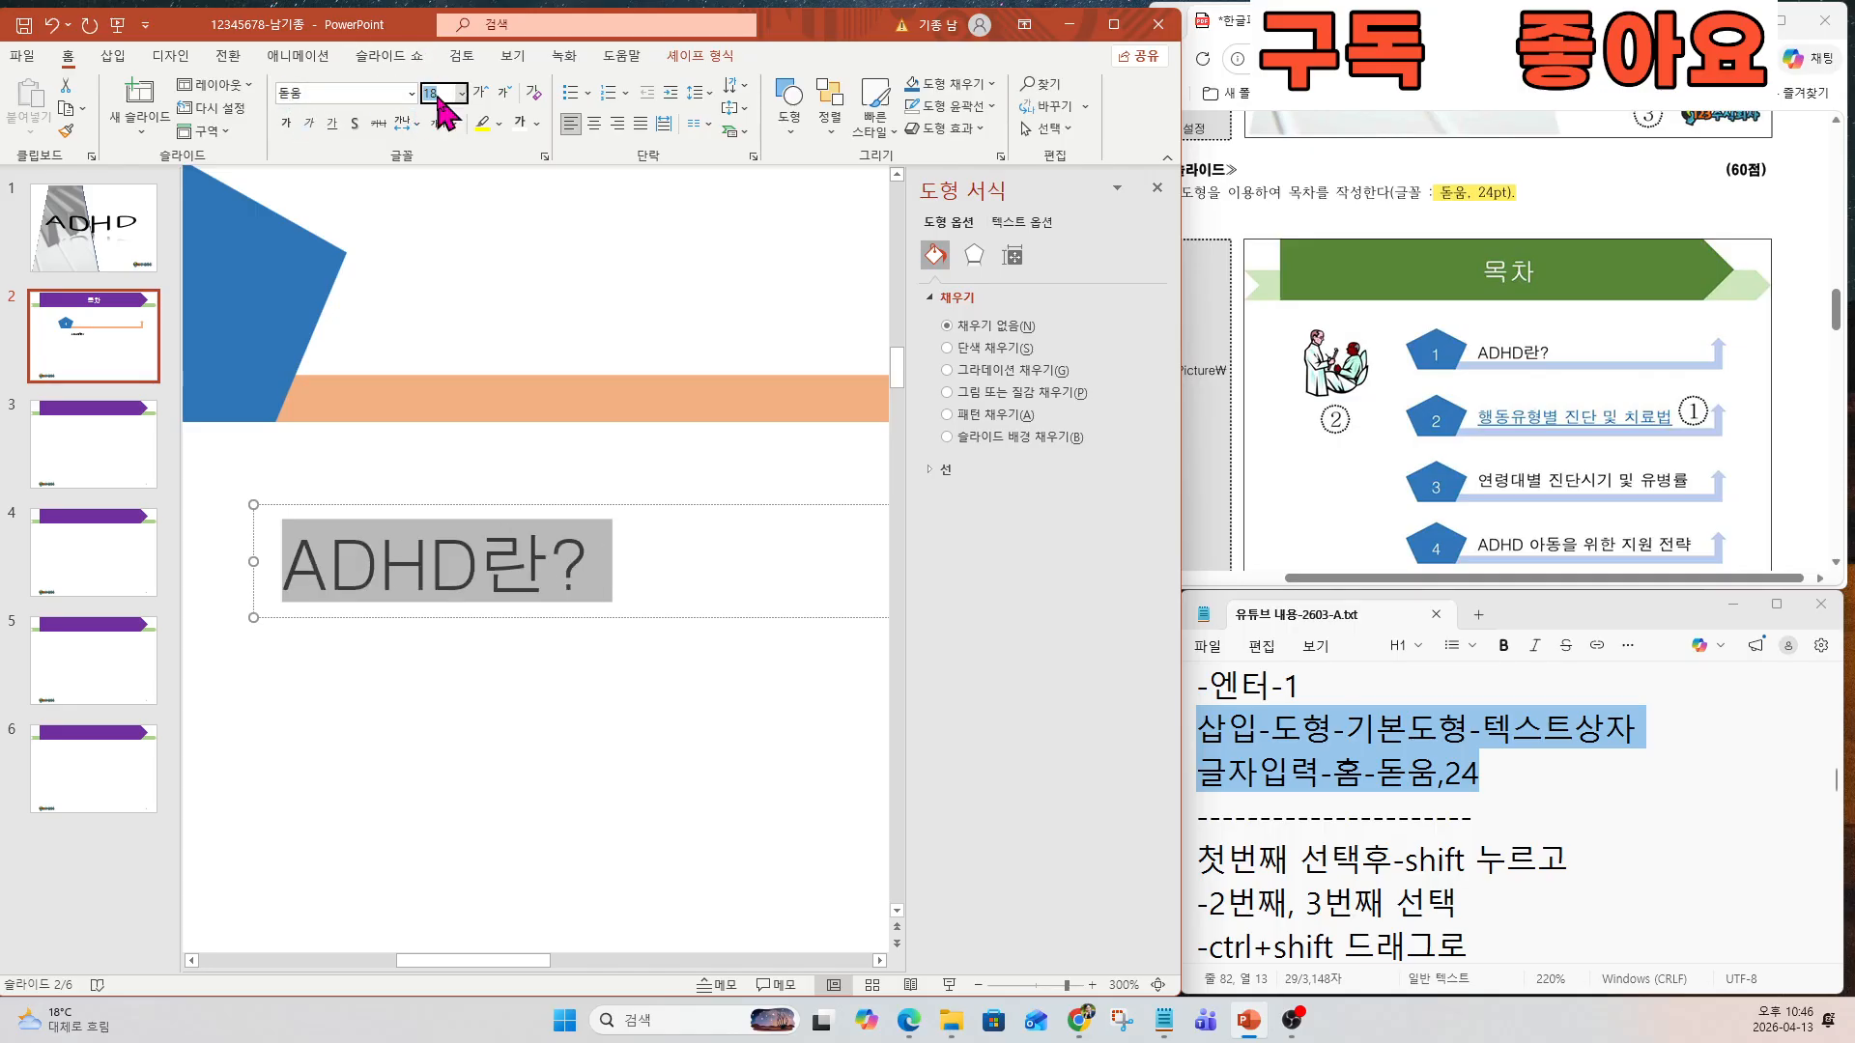
key(Return)
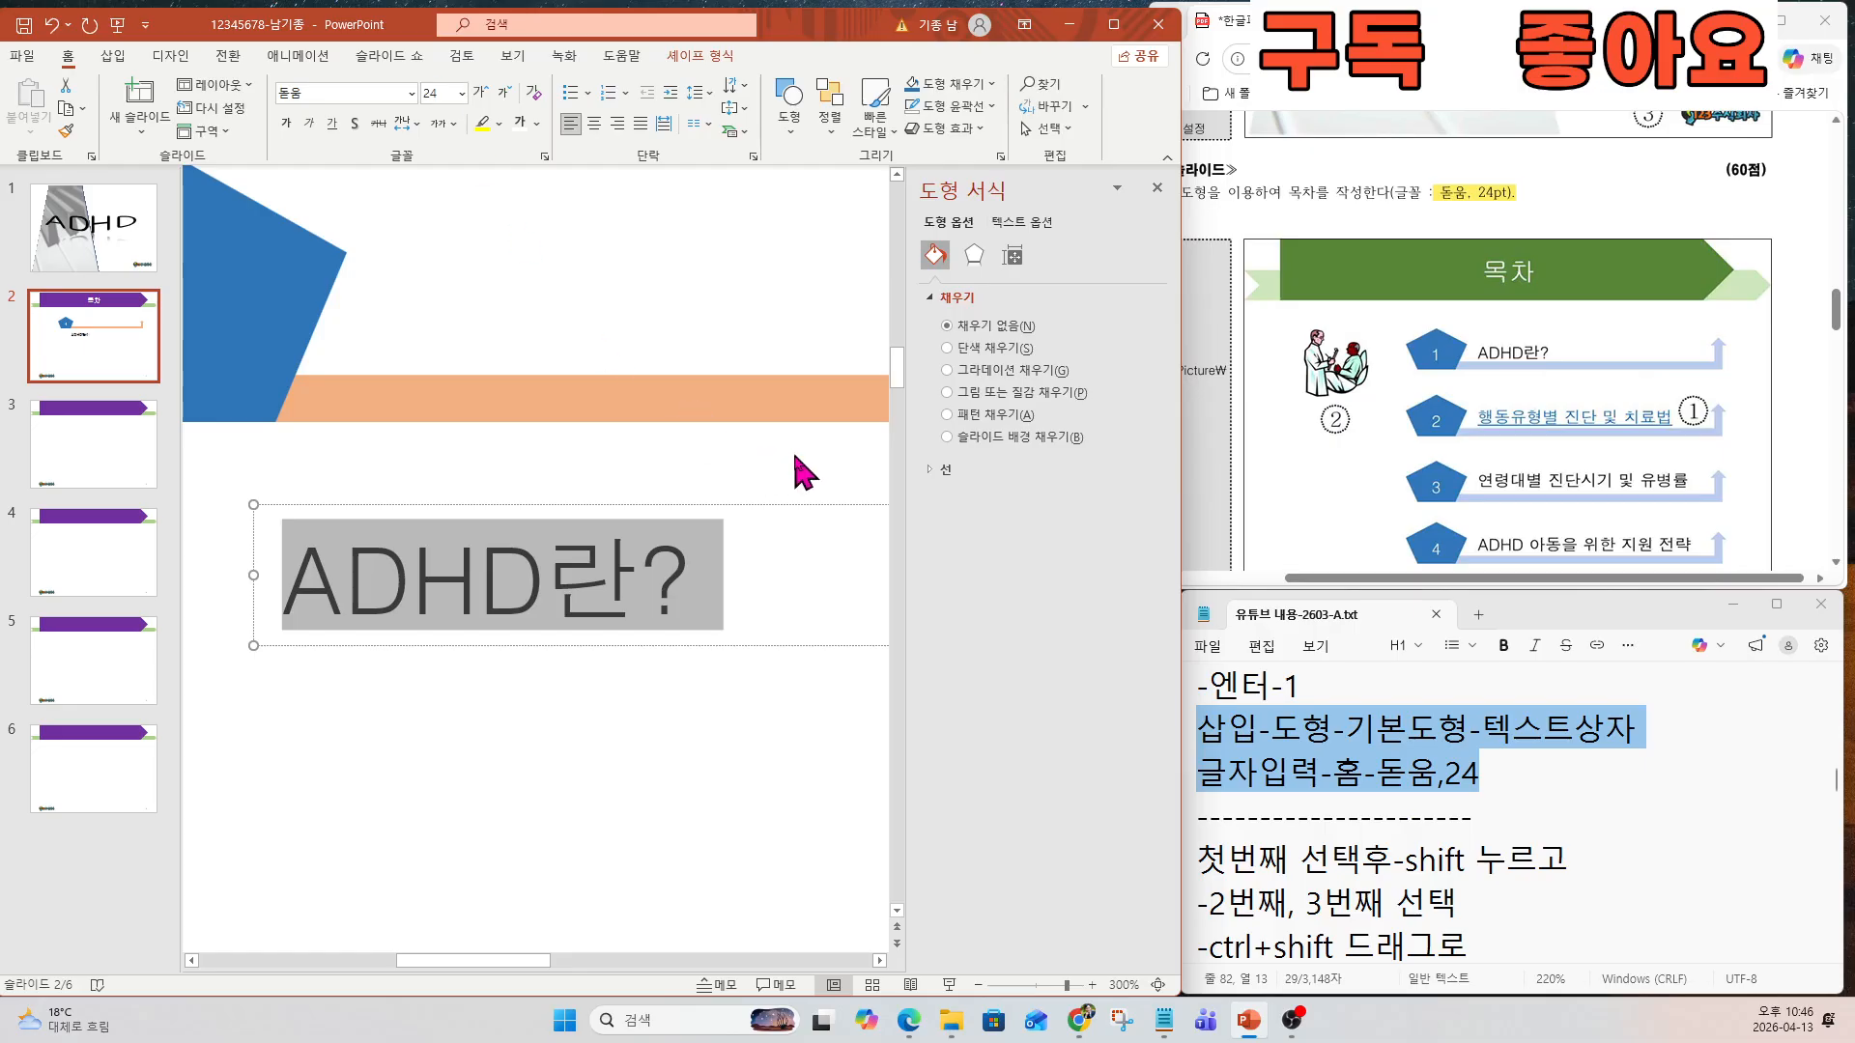
Move the "ADHD란?" text box up so it sits on the orange arrow, beside the pentagon numbered 1.
ctrl+scroll(773, 565, down, 6)
ctrl+scroll(744, 555, down, 2)
ctrl+scroll(734, 551, up, 2)
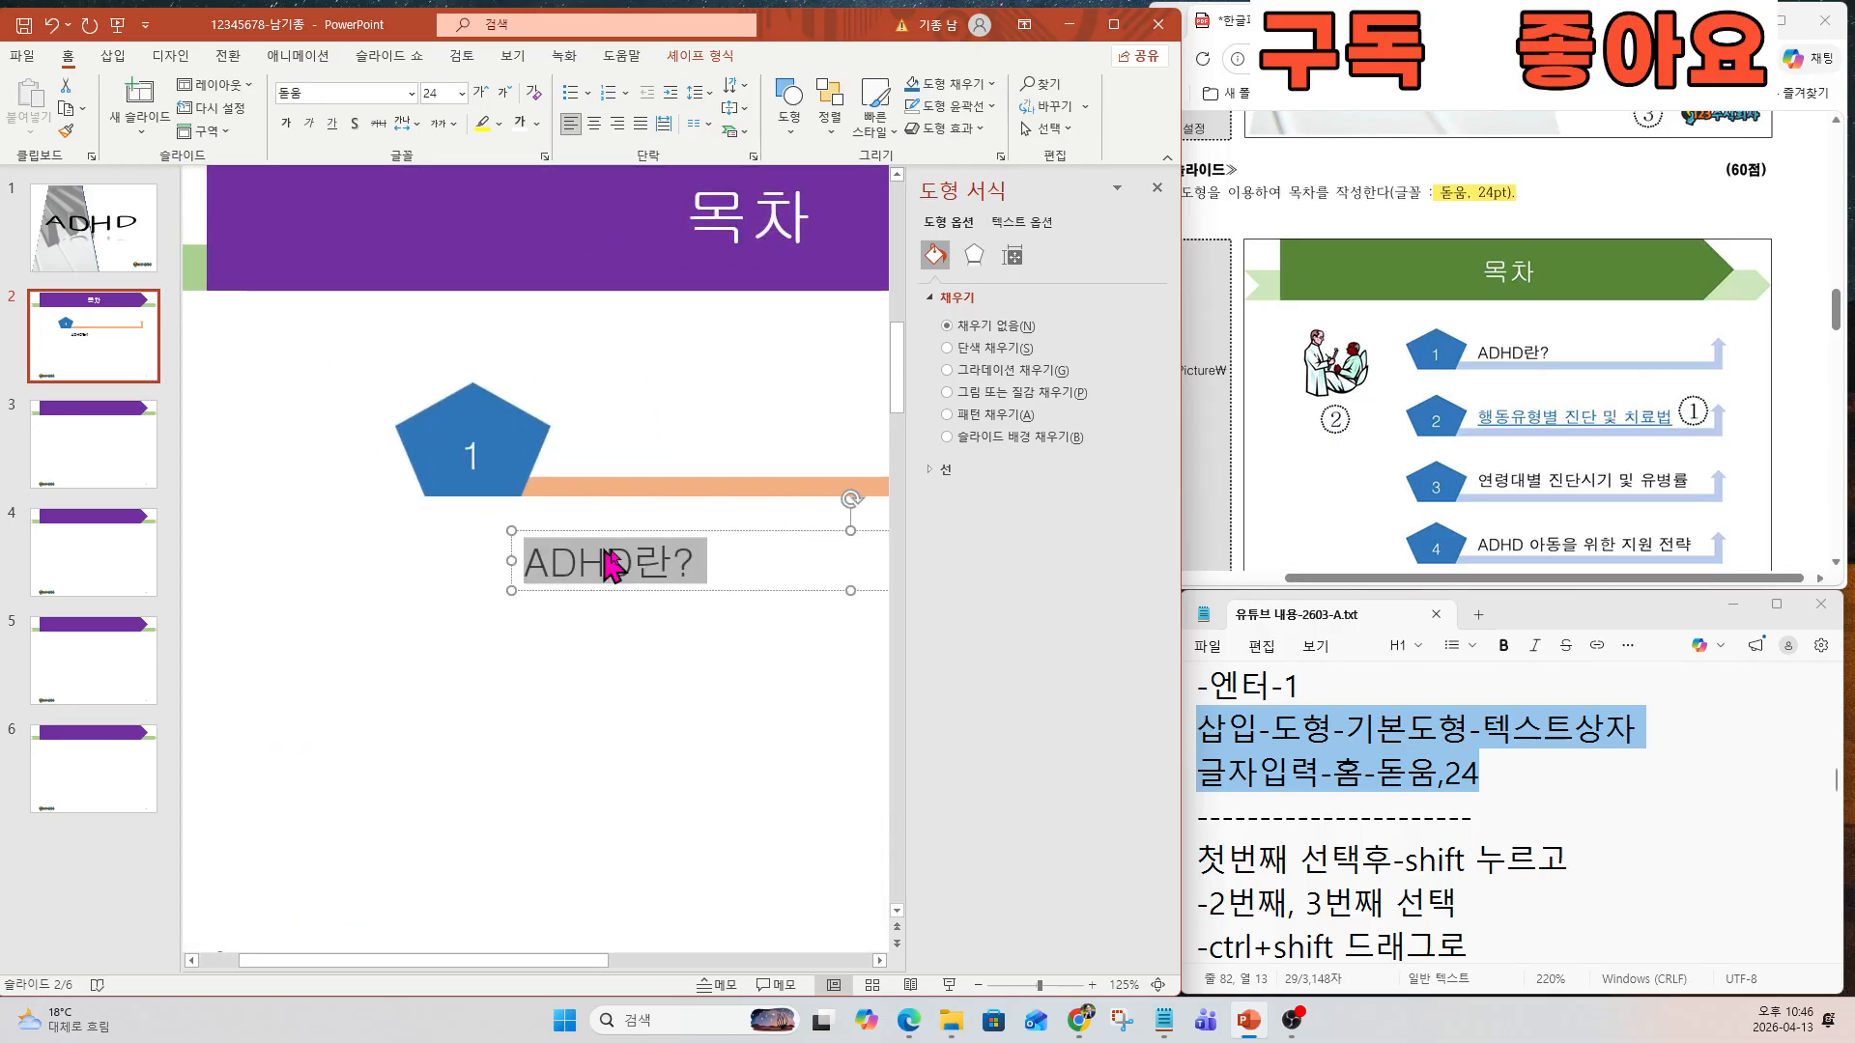
click(730, 531)
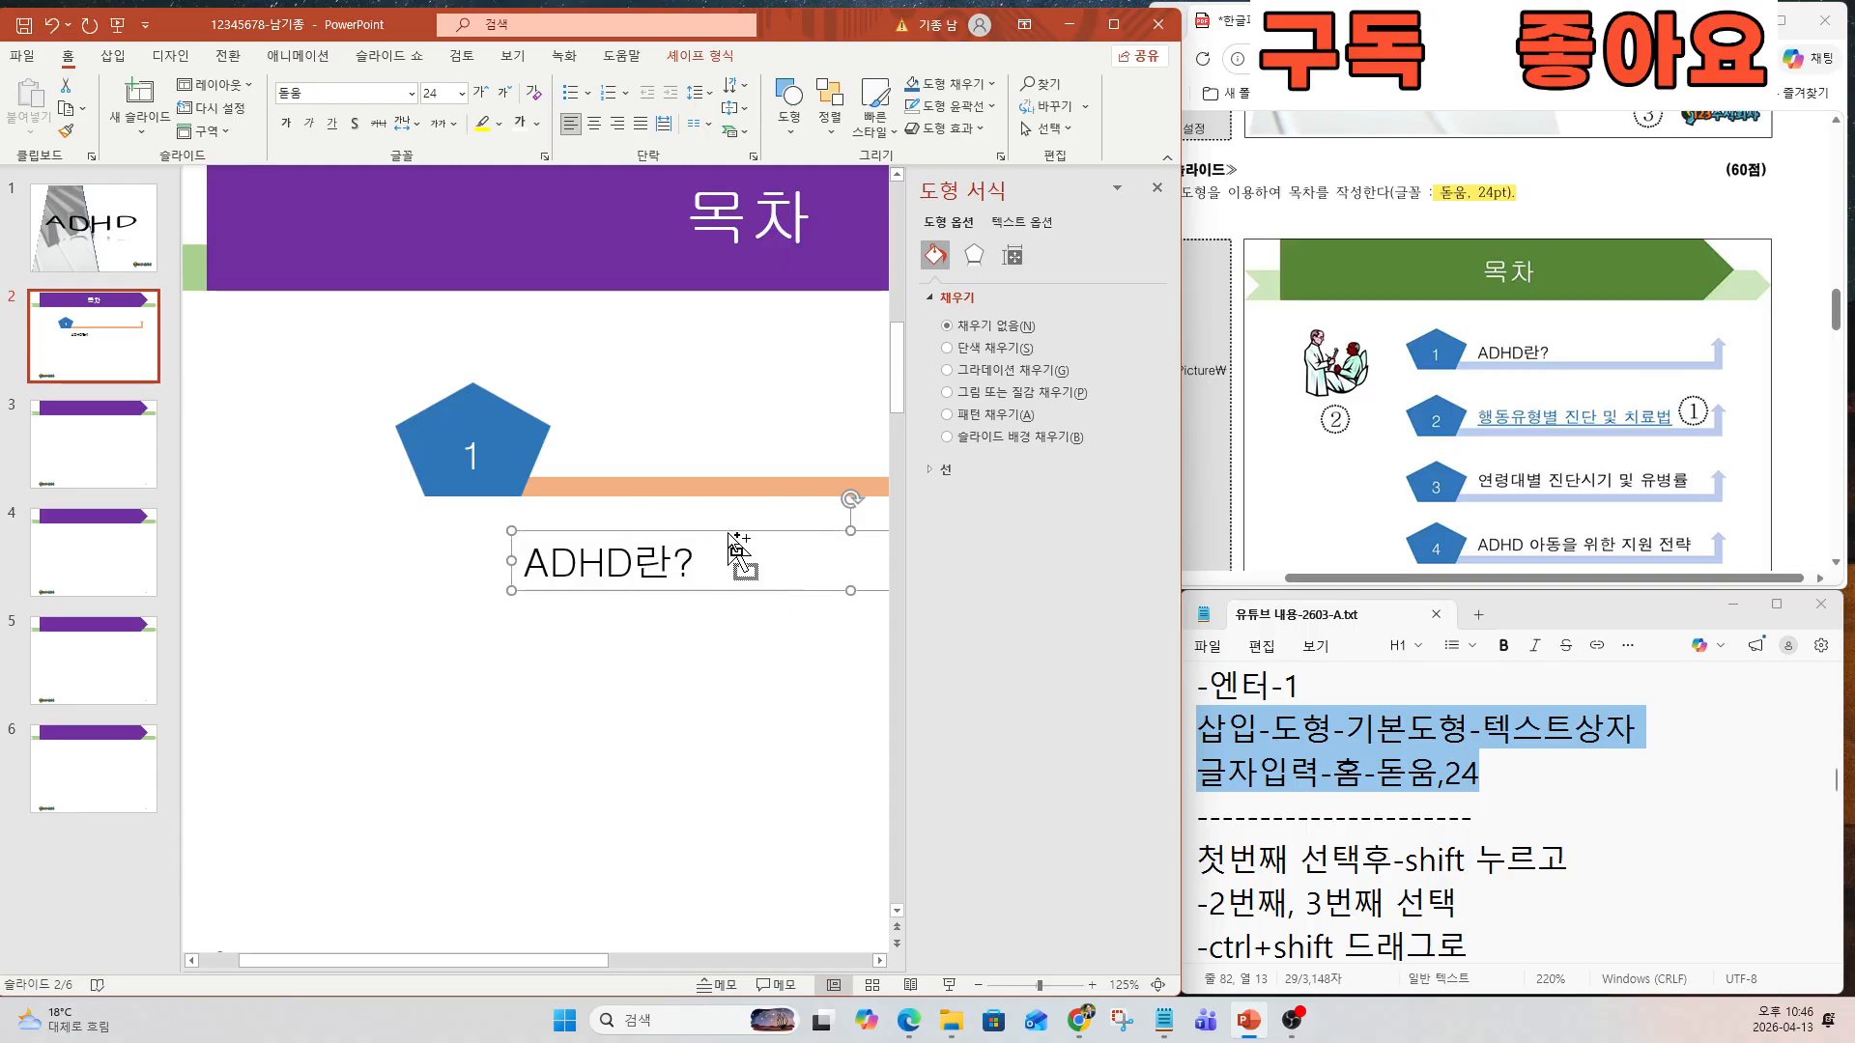
ctrl+scroll(729, 533, down, 4)
drag(733, 542, 581, 459)
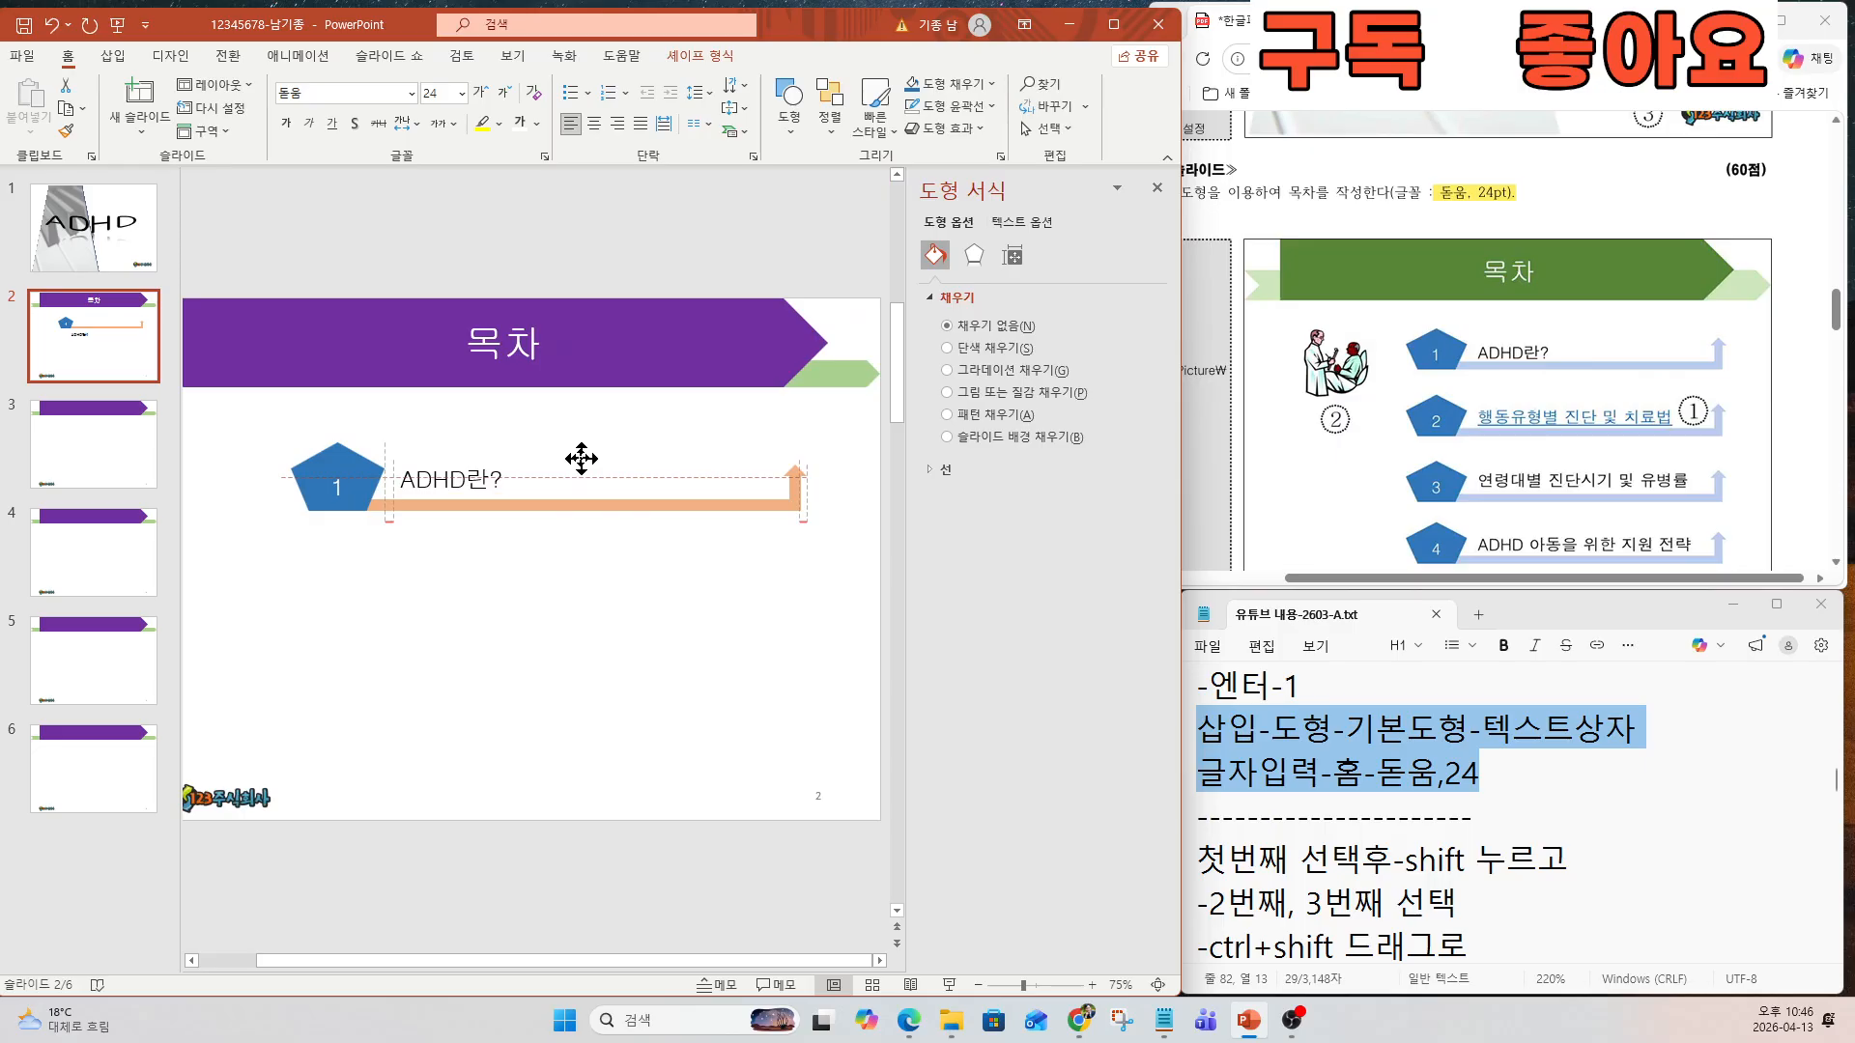
click(581, 459)
click(586, 630)
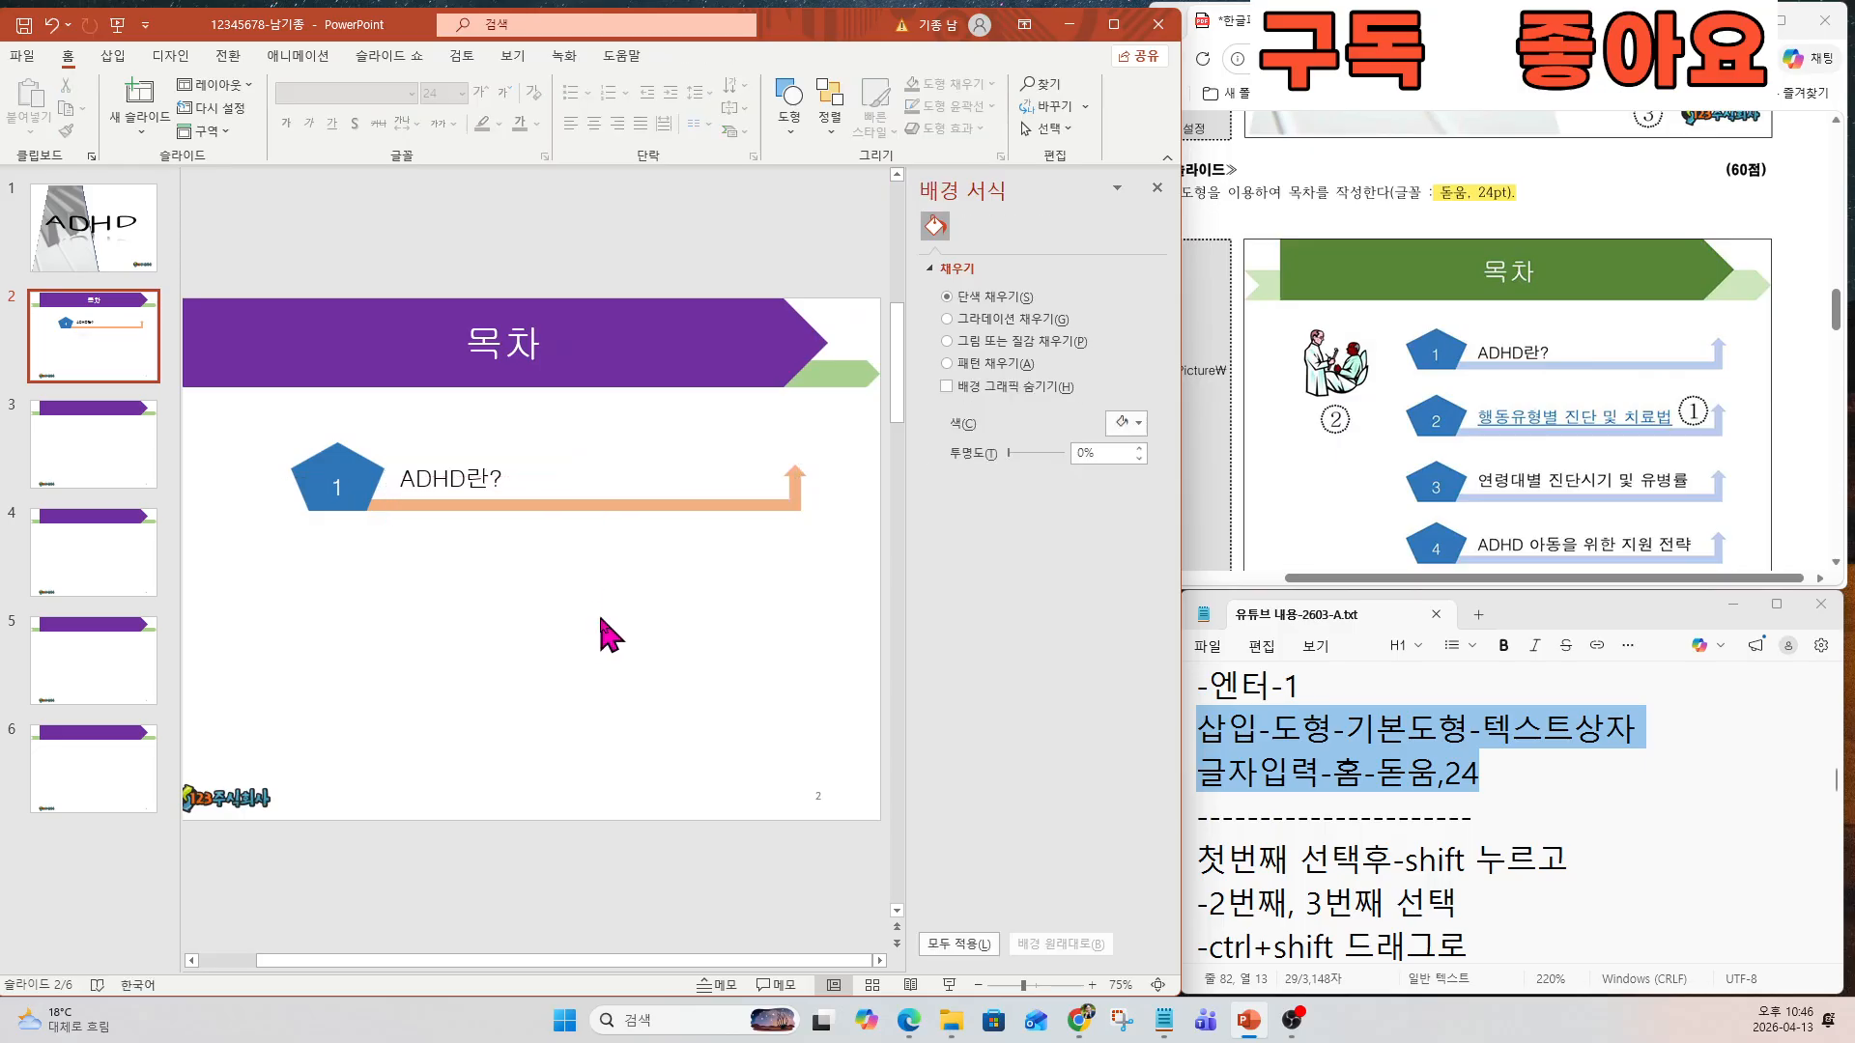
Highlight the row-copying notes in Notepad, and duplicate the pentagon, arrow and text row three times straight down the slide.
scroll(609, 634, down, 5)
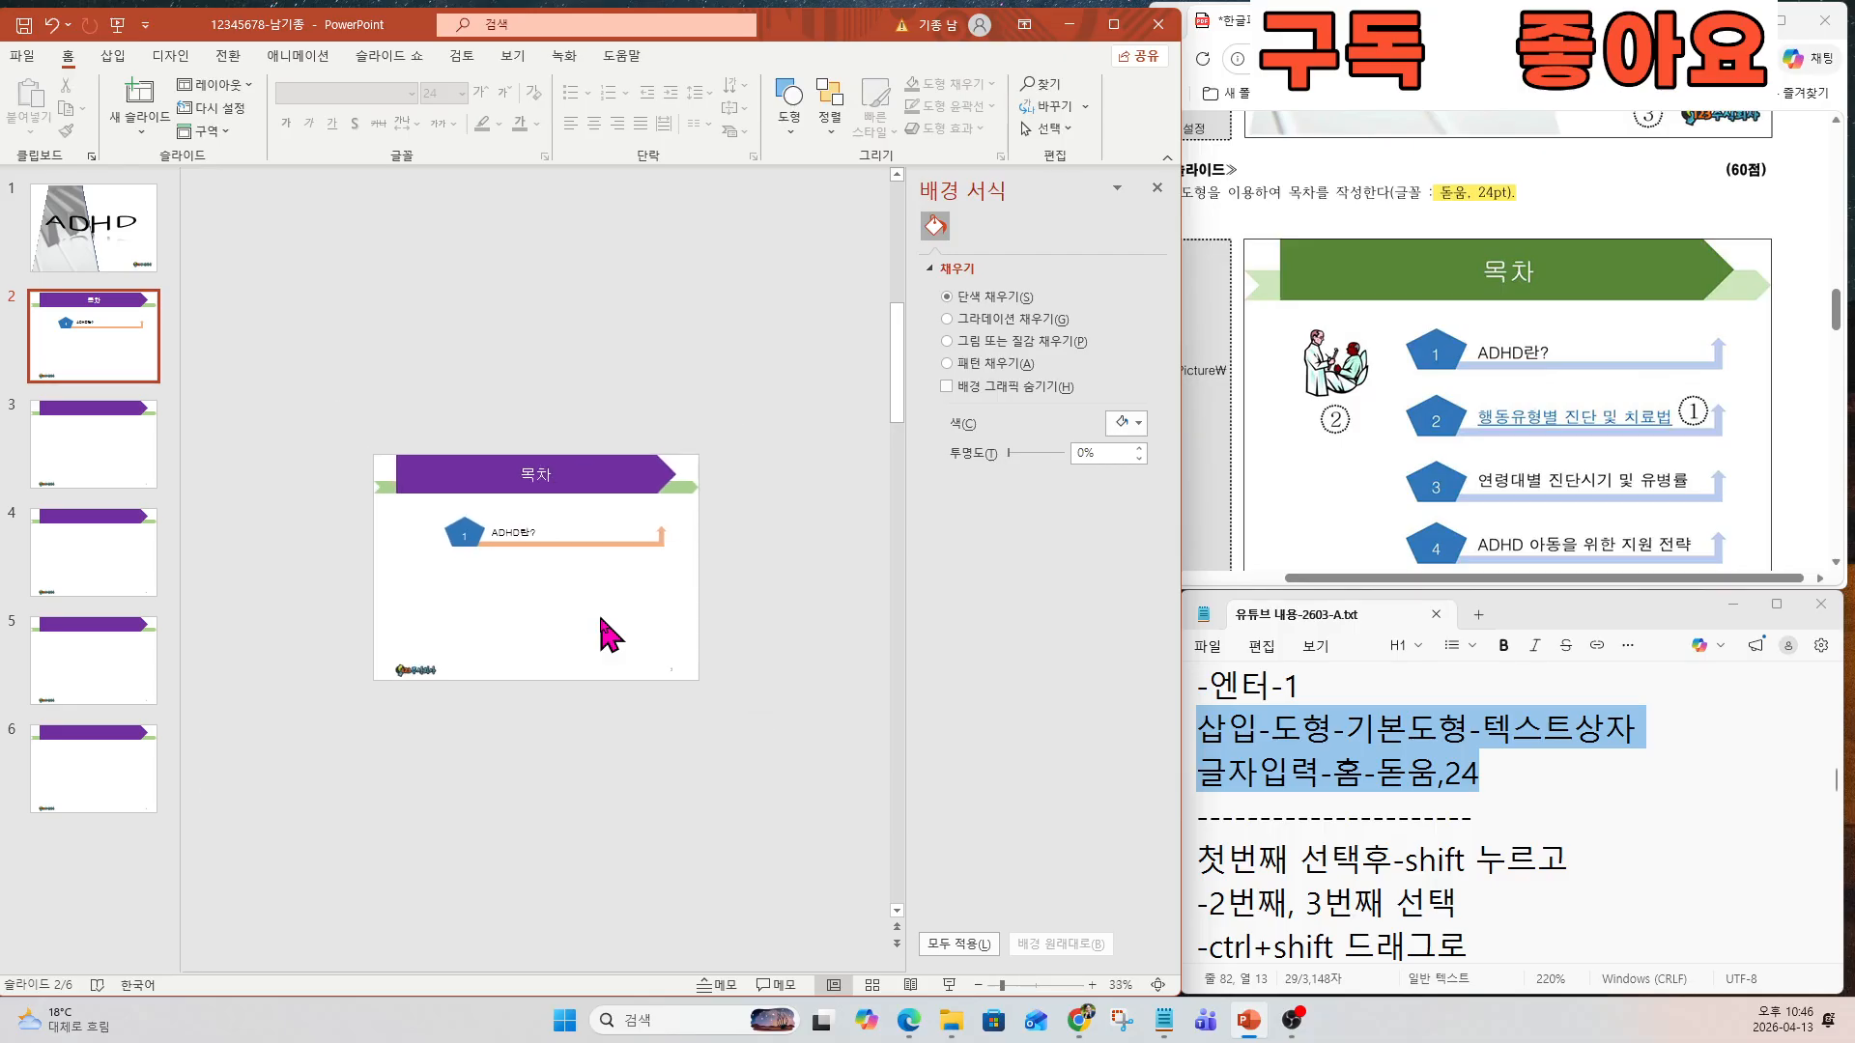
scroll(601, 620, up, 4)
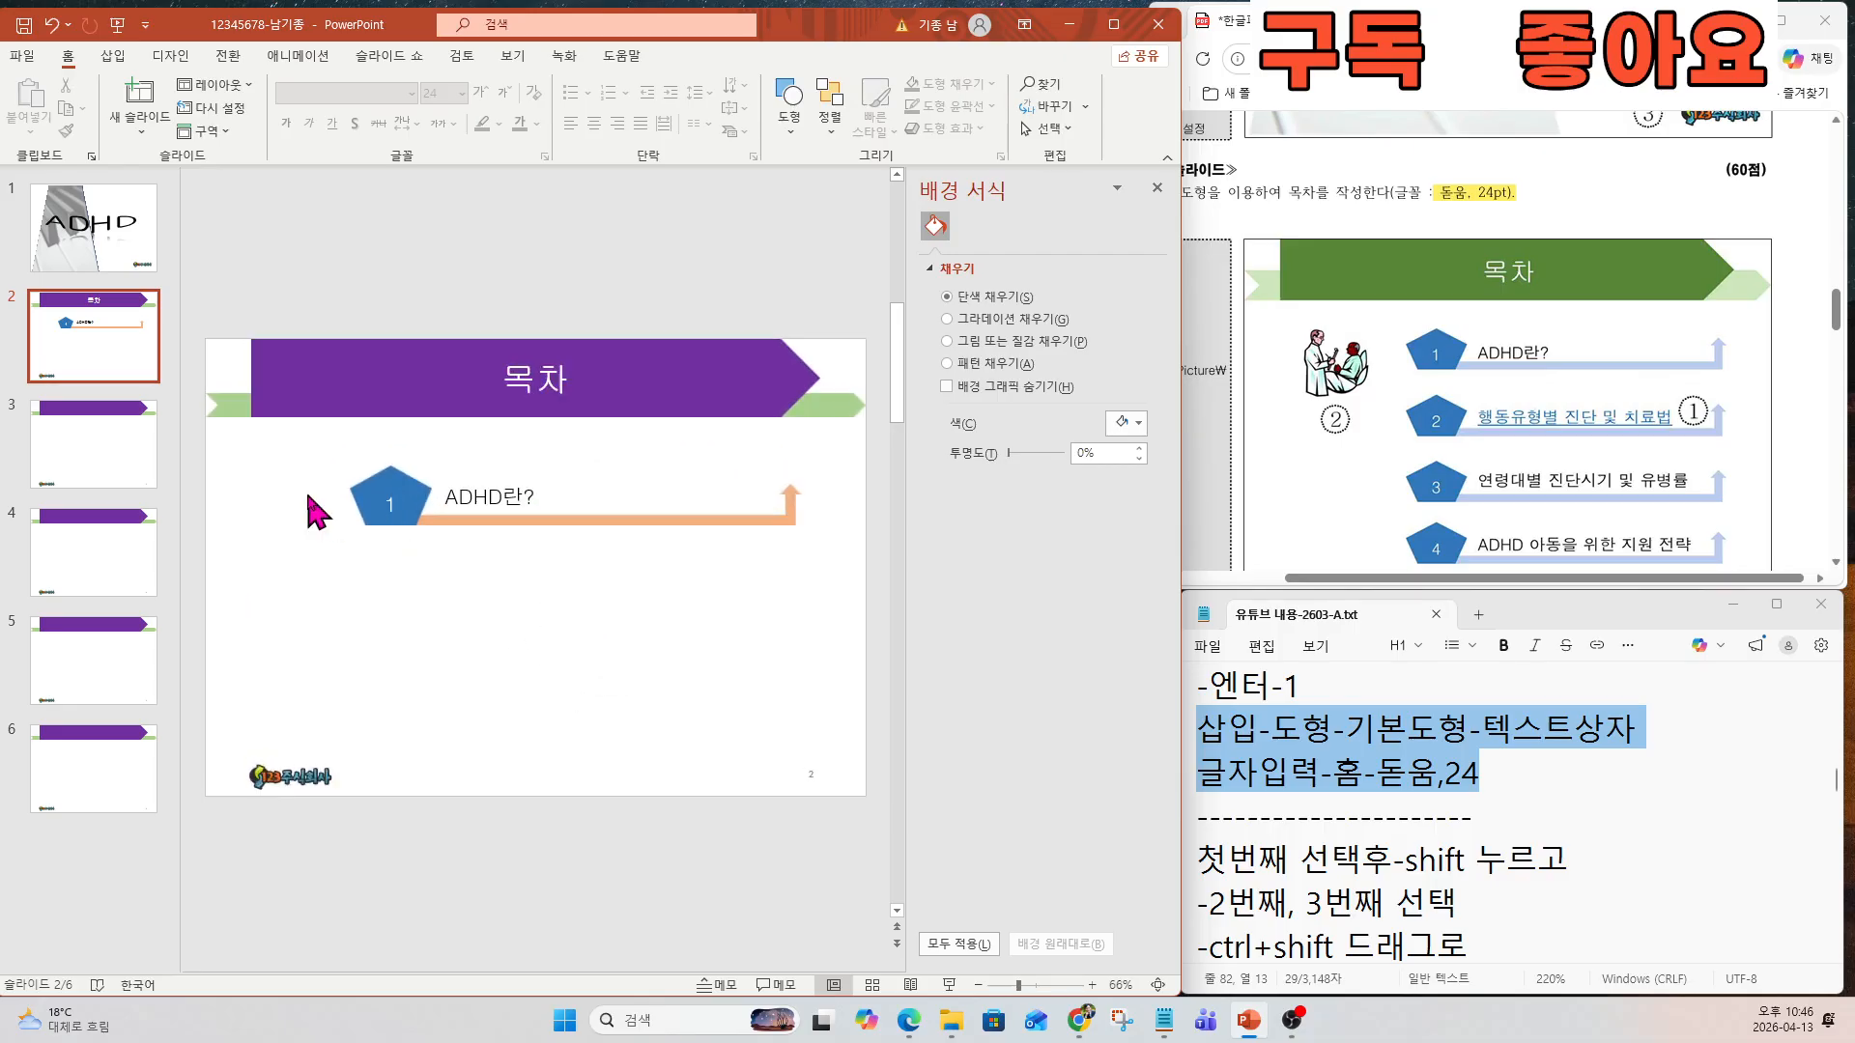
drag(305, 434, 854, 579)
click(1373, 858)
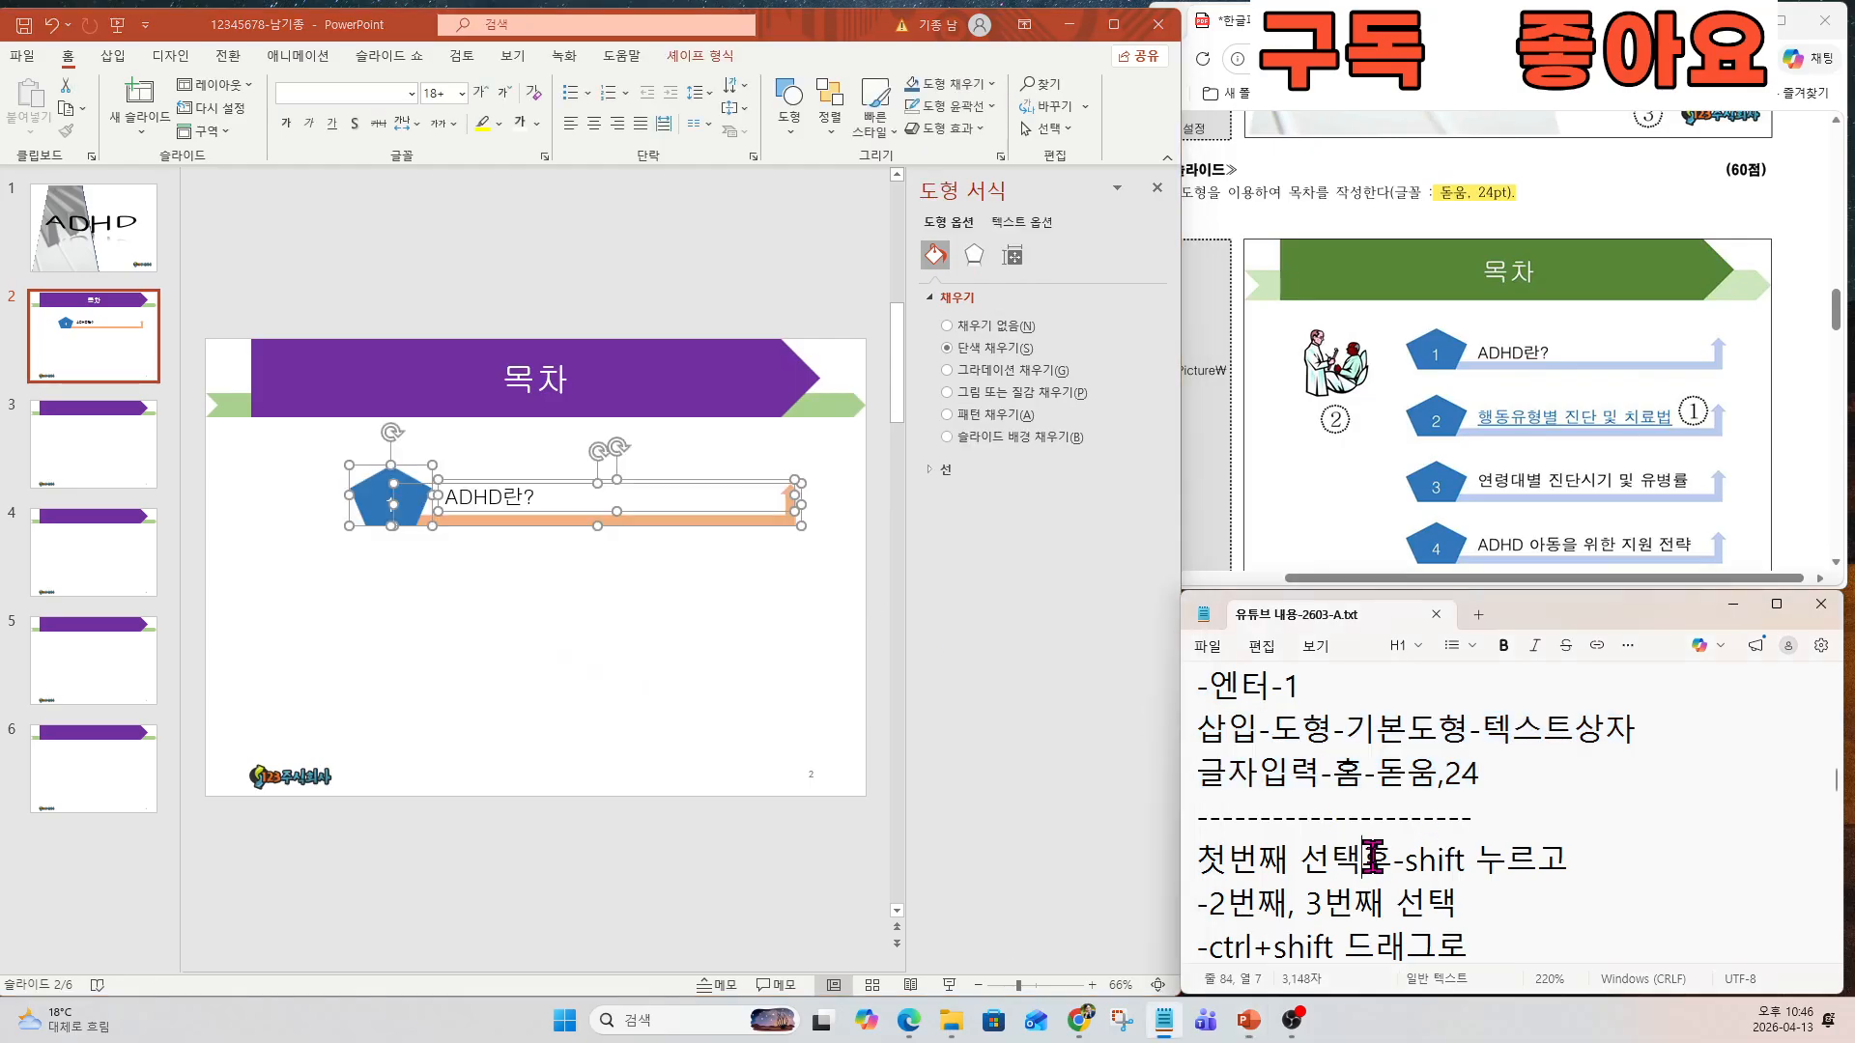
key(Down)
key(Down)
key(Down)
key(Down)
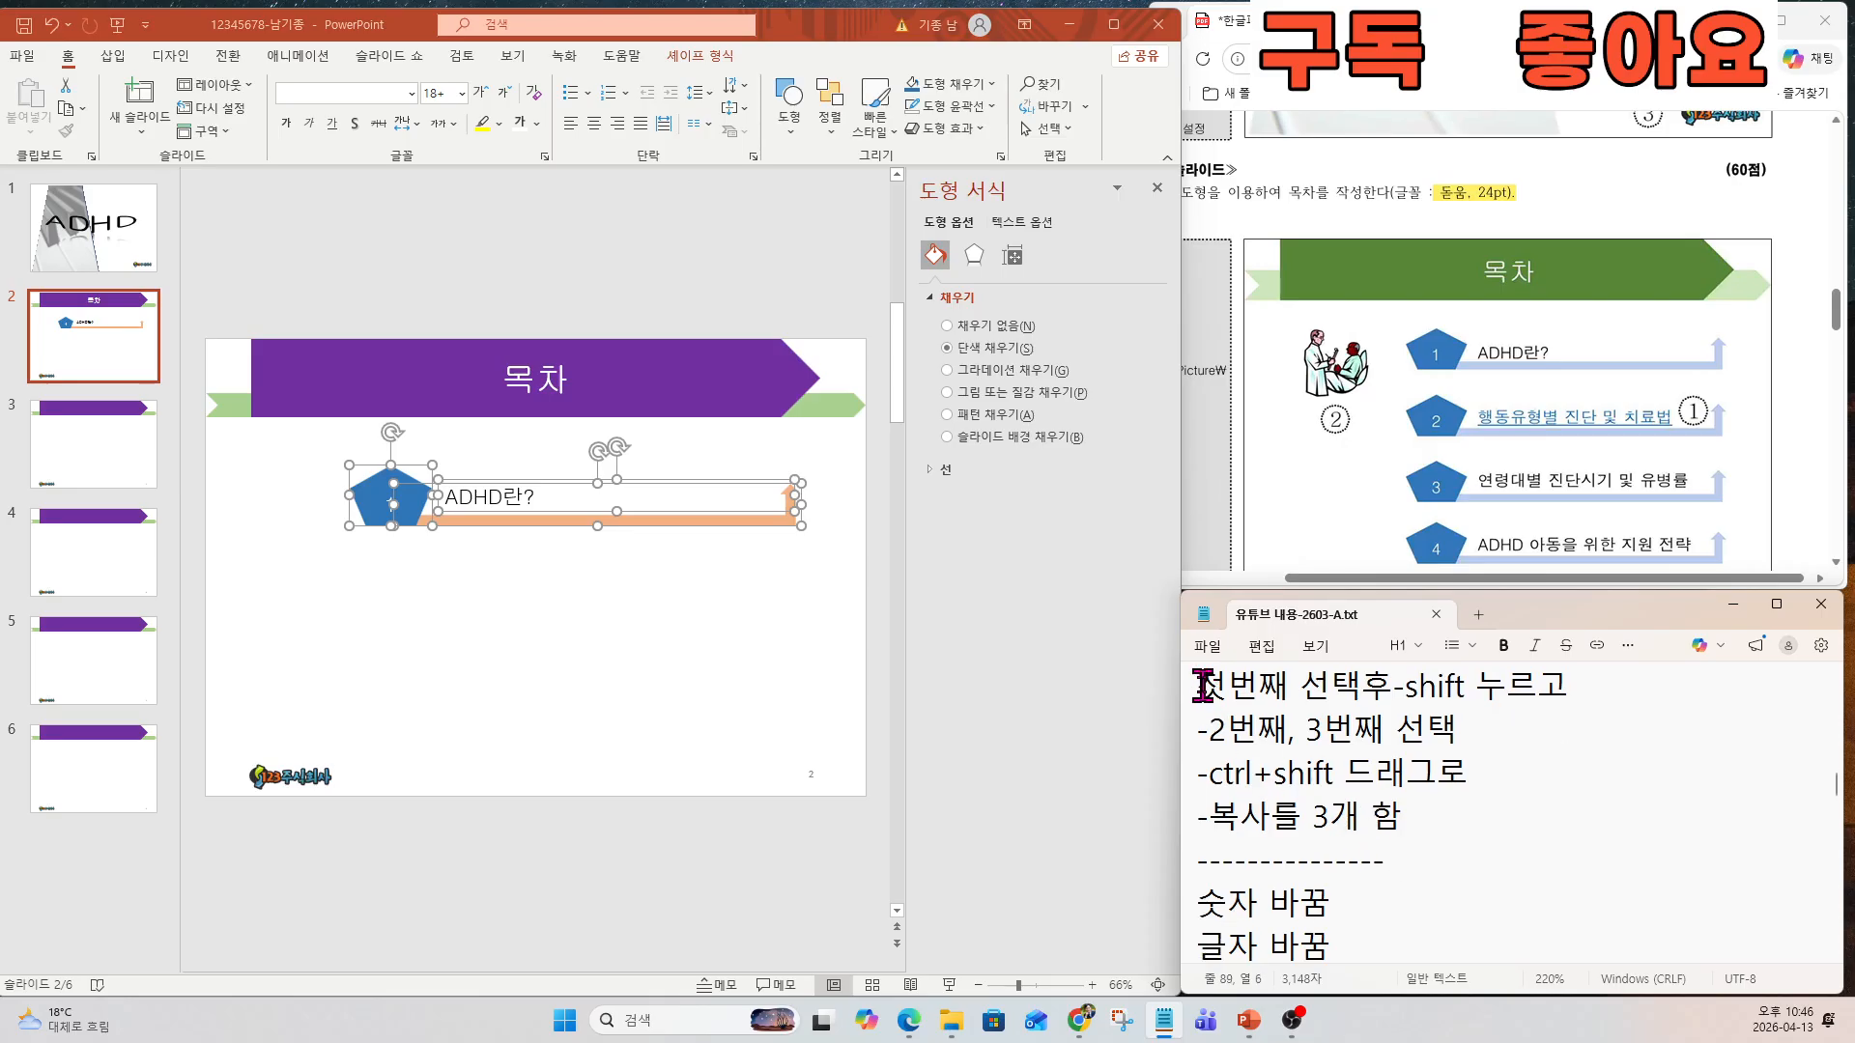
drag(1203, 685, 1429, 831)
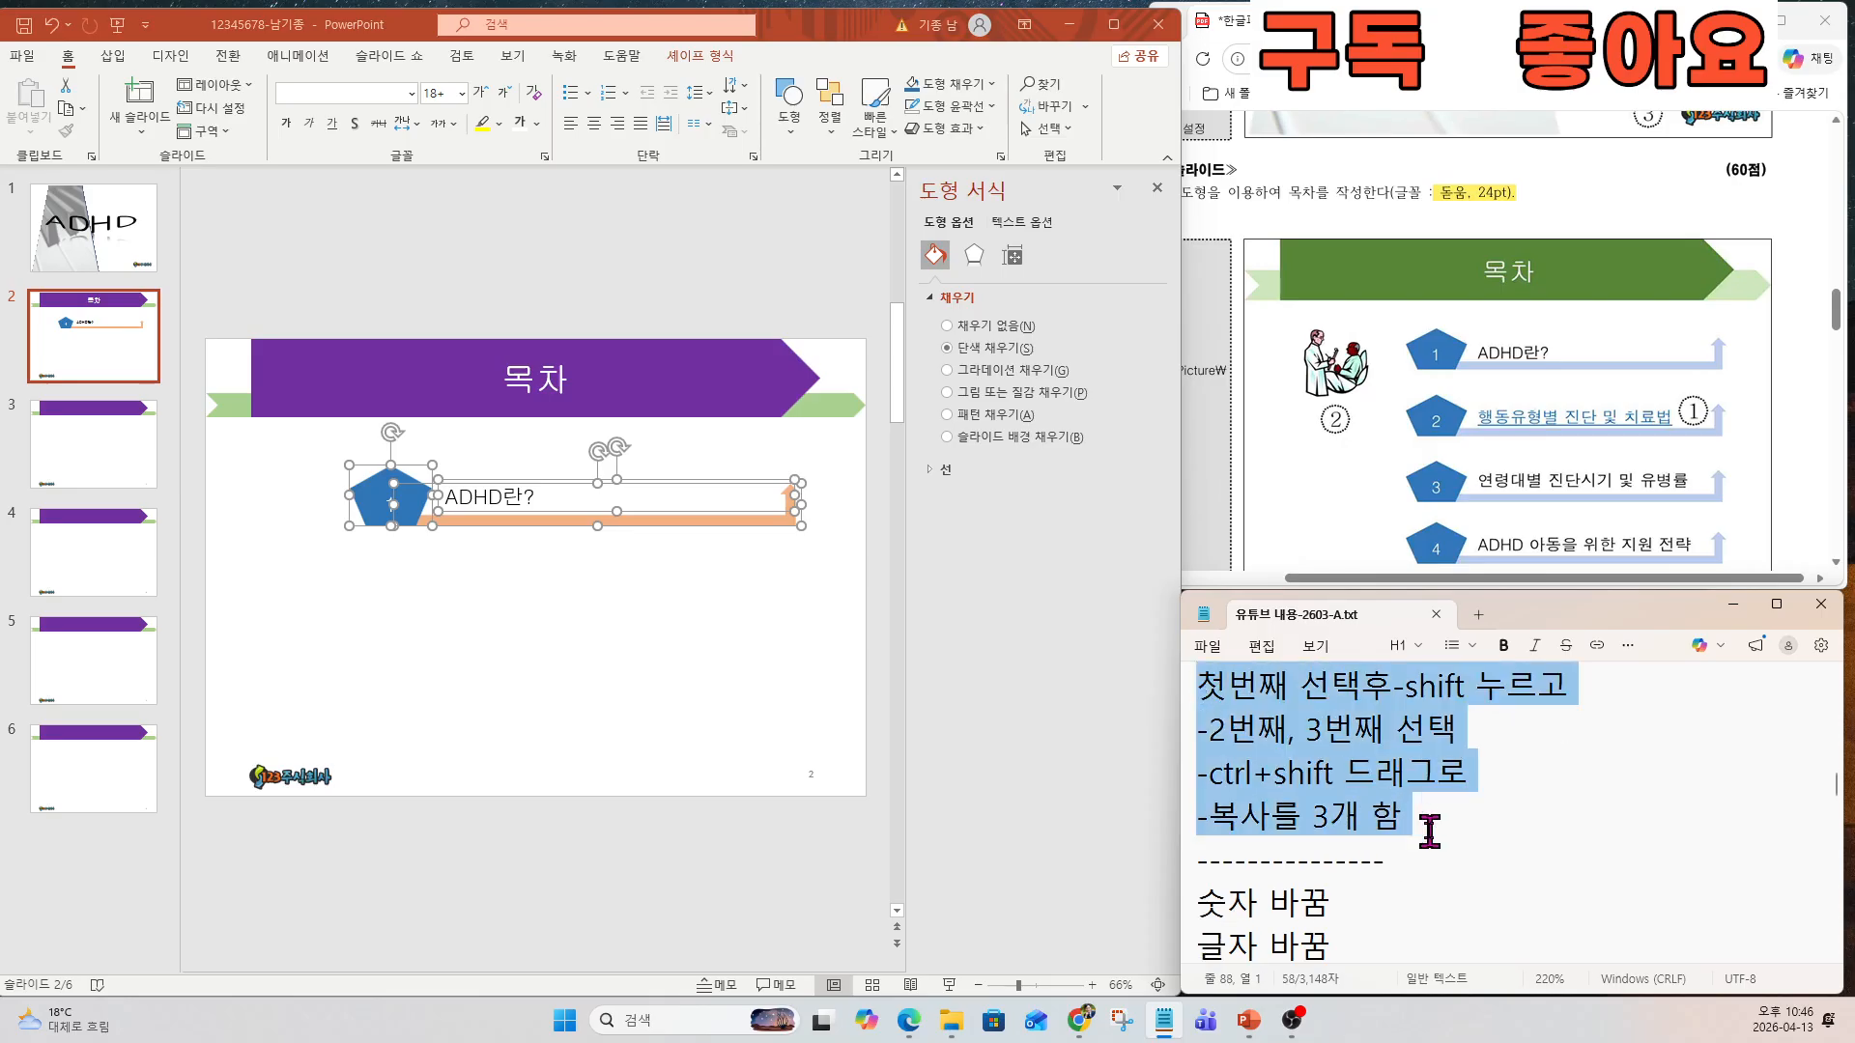
click(537, 523)
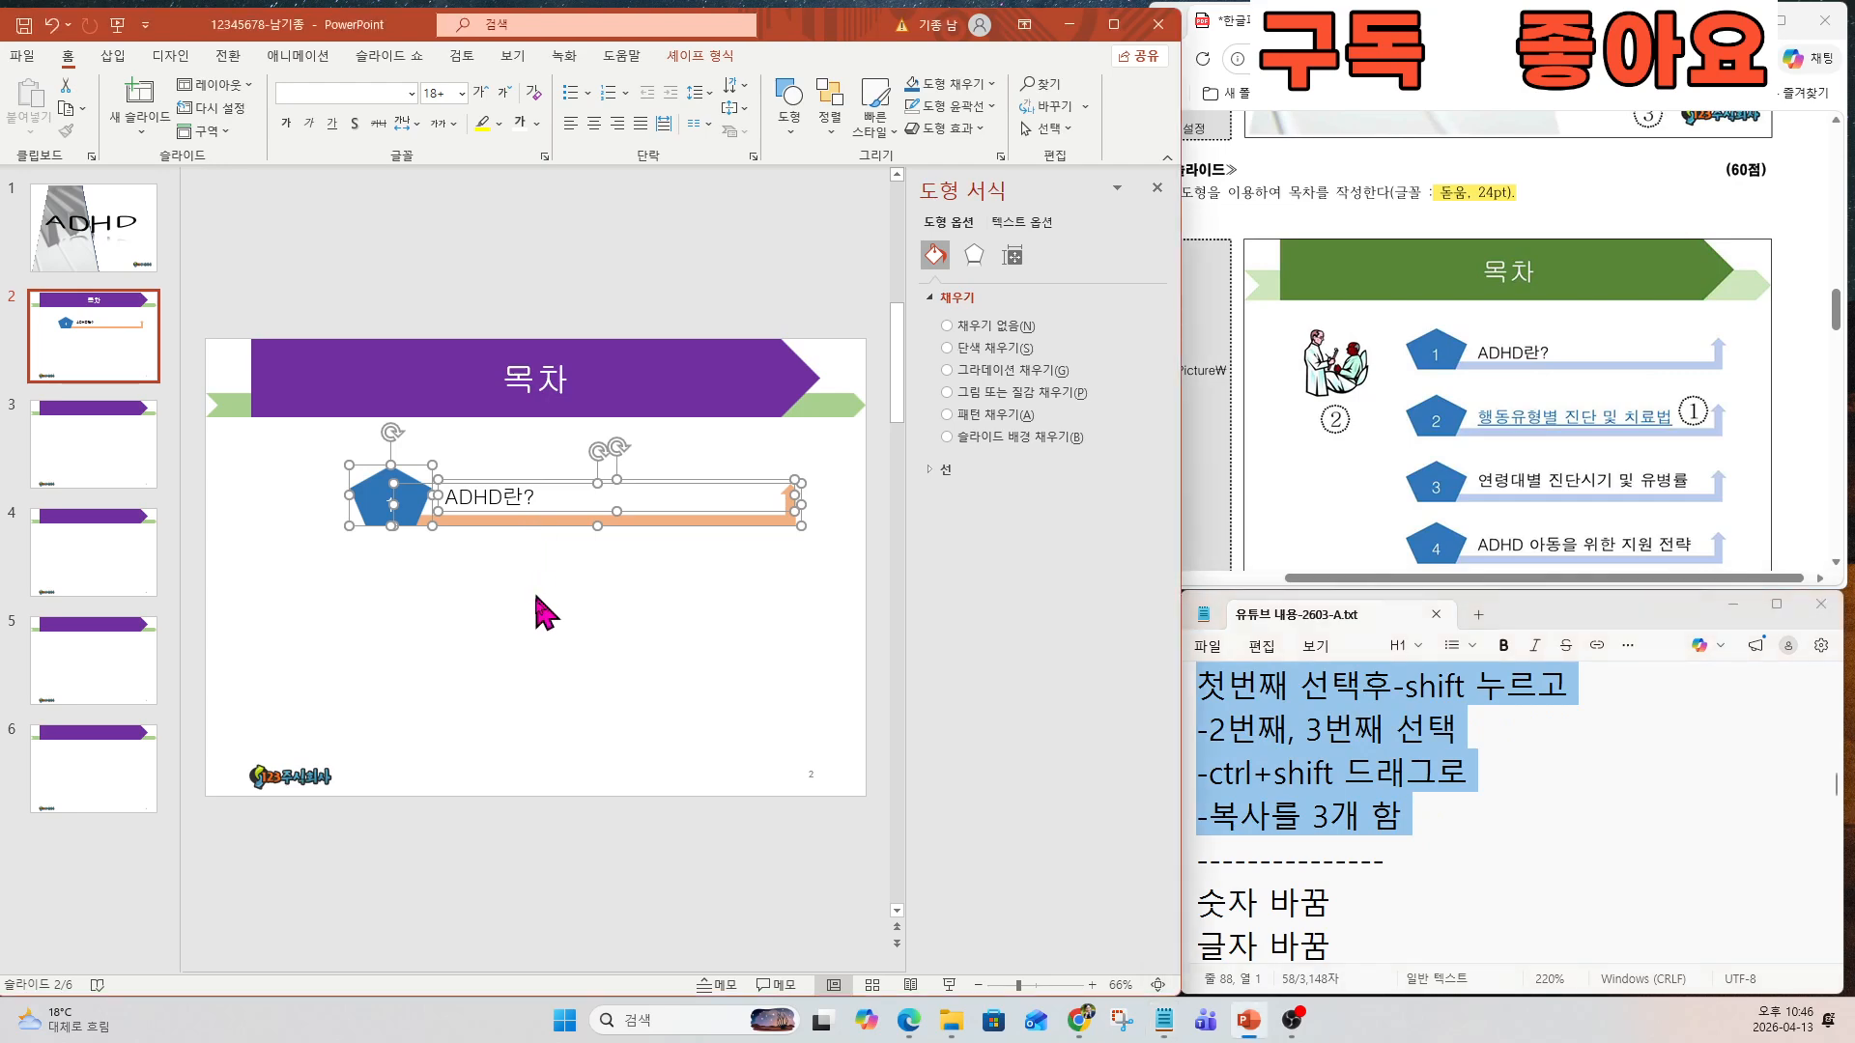
drag(529, 527, 538, 760)
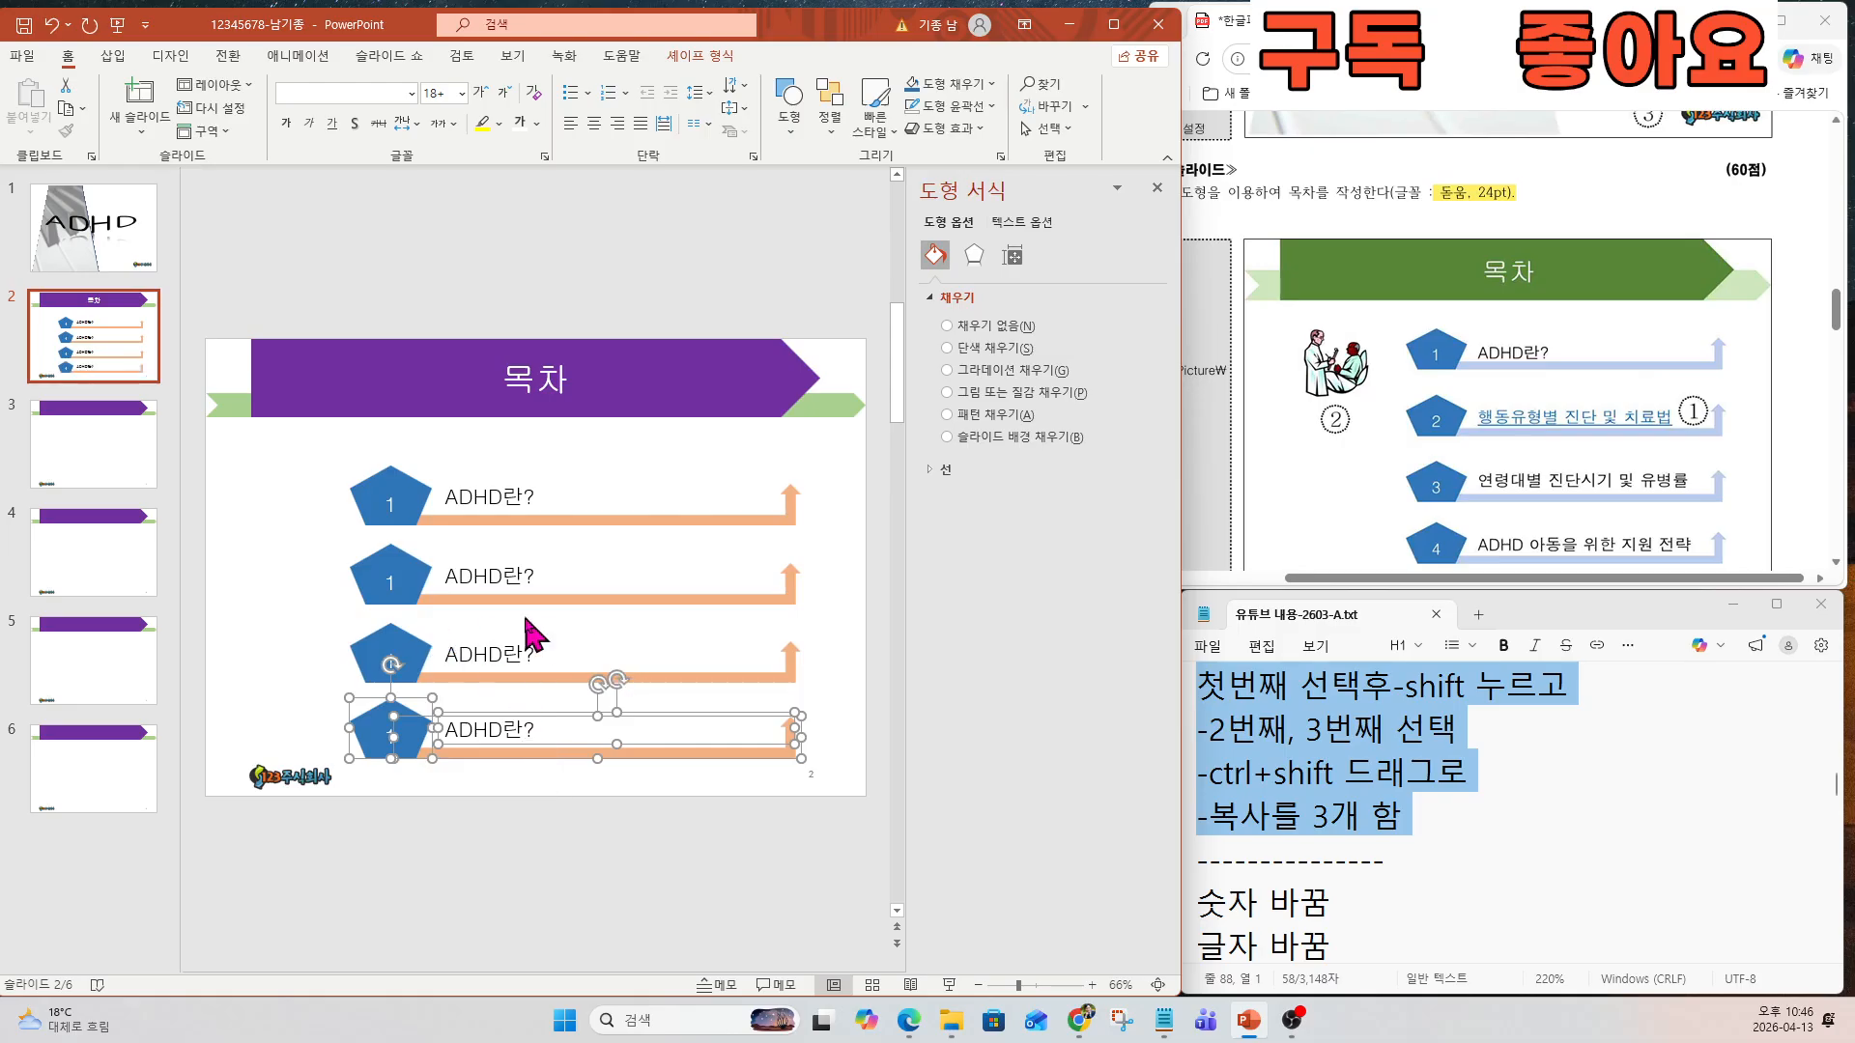
Renumber the pentagons in the three copied rows as 2, 3 and 4.
click(387, 580)
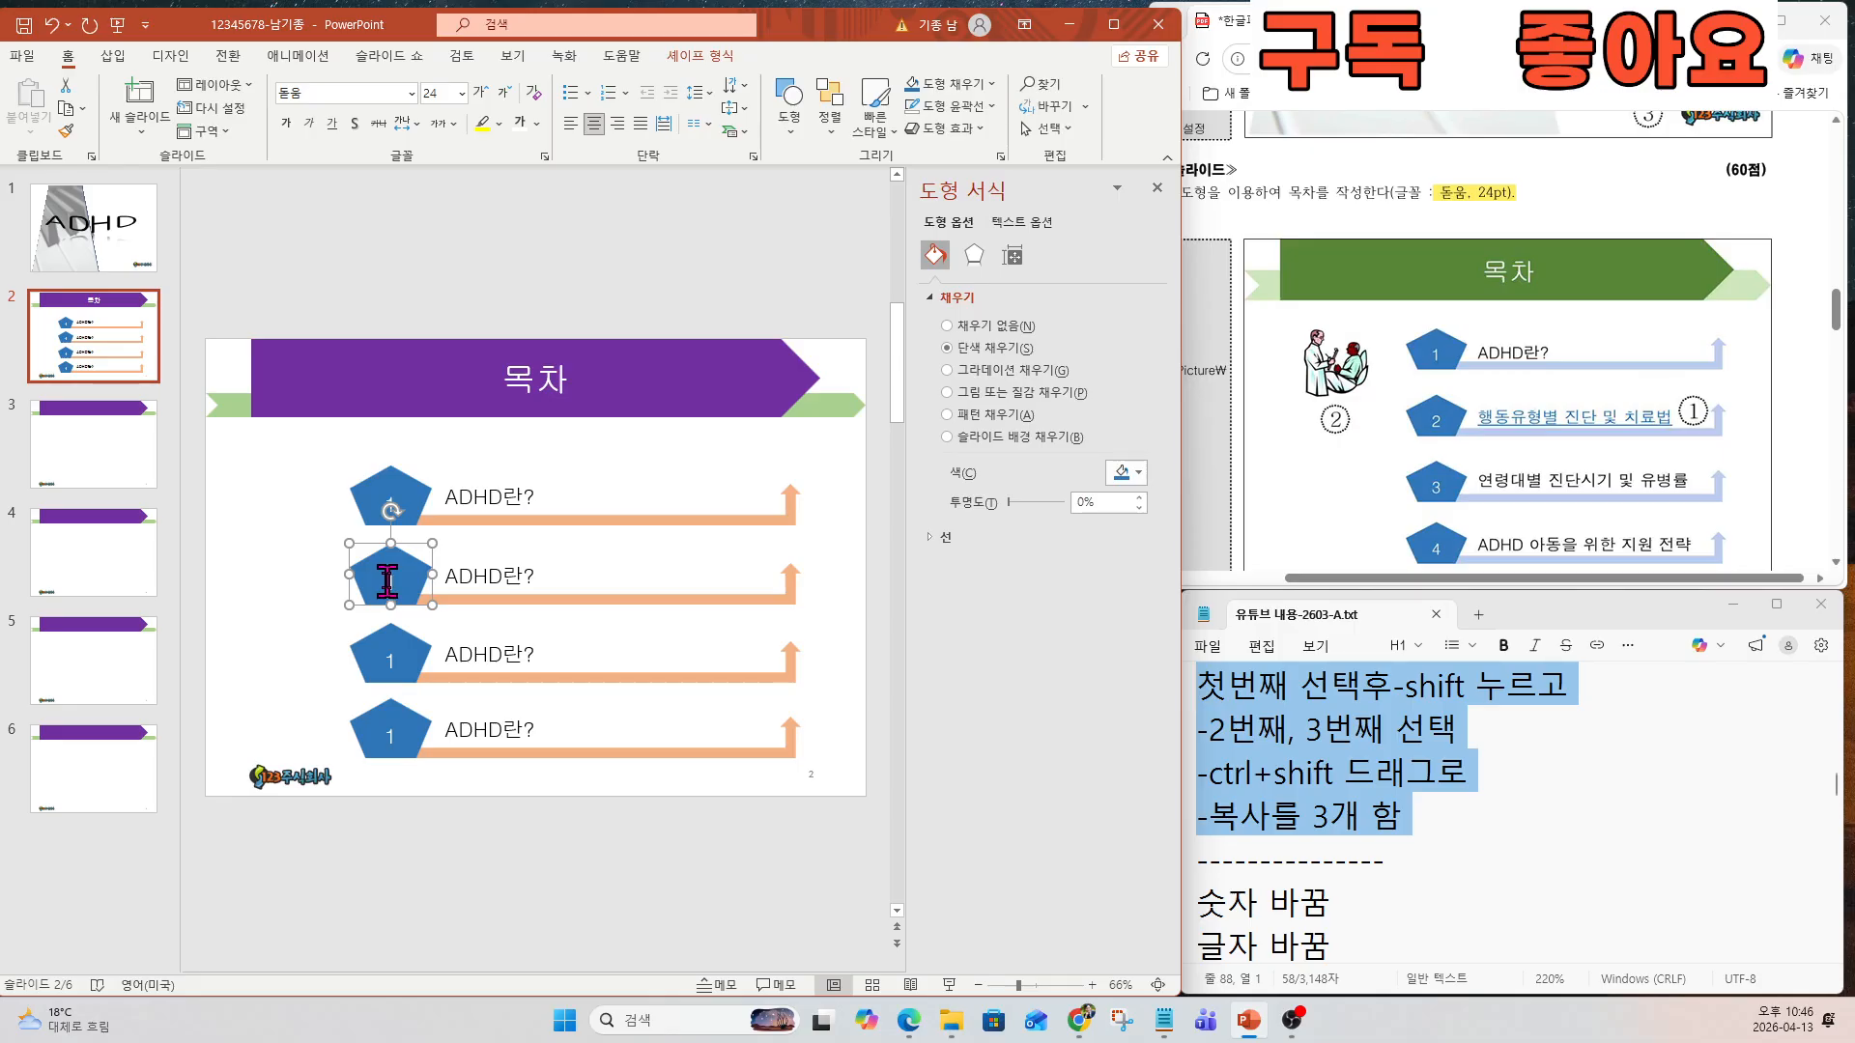
double_click(387, 580)
text(2)
double_click(388, 661)
text(3)
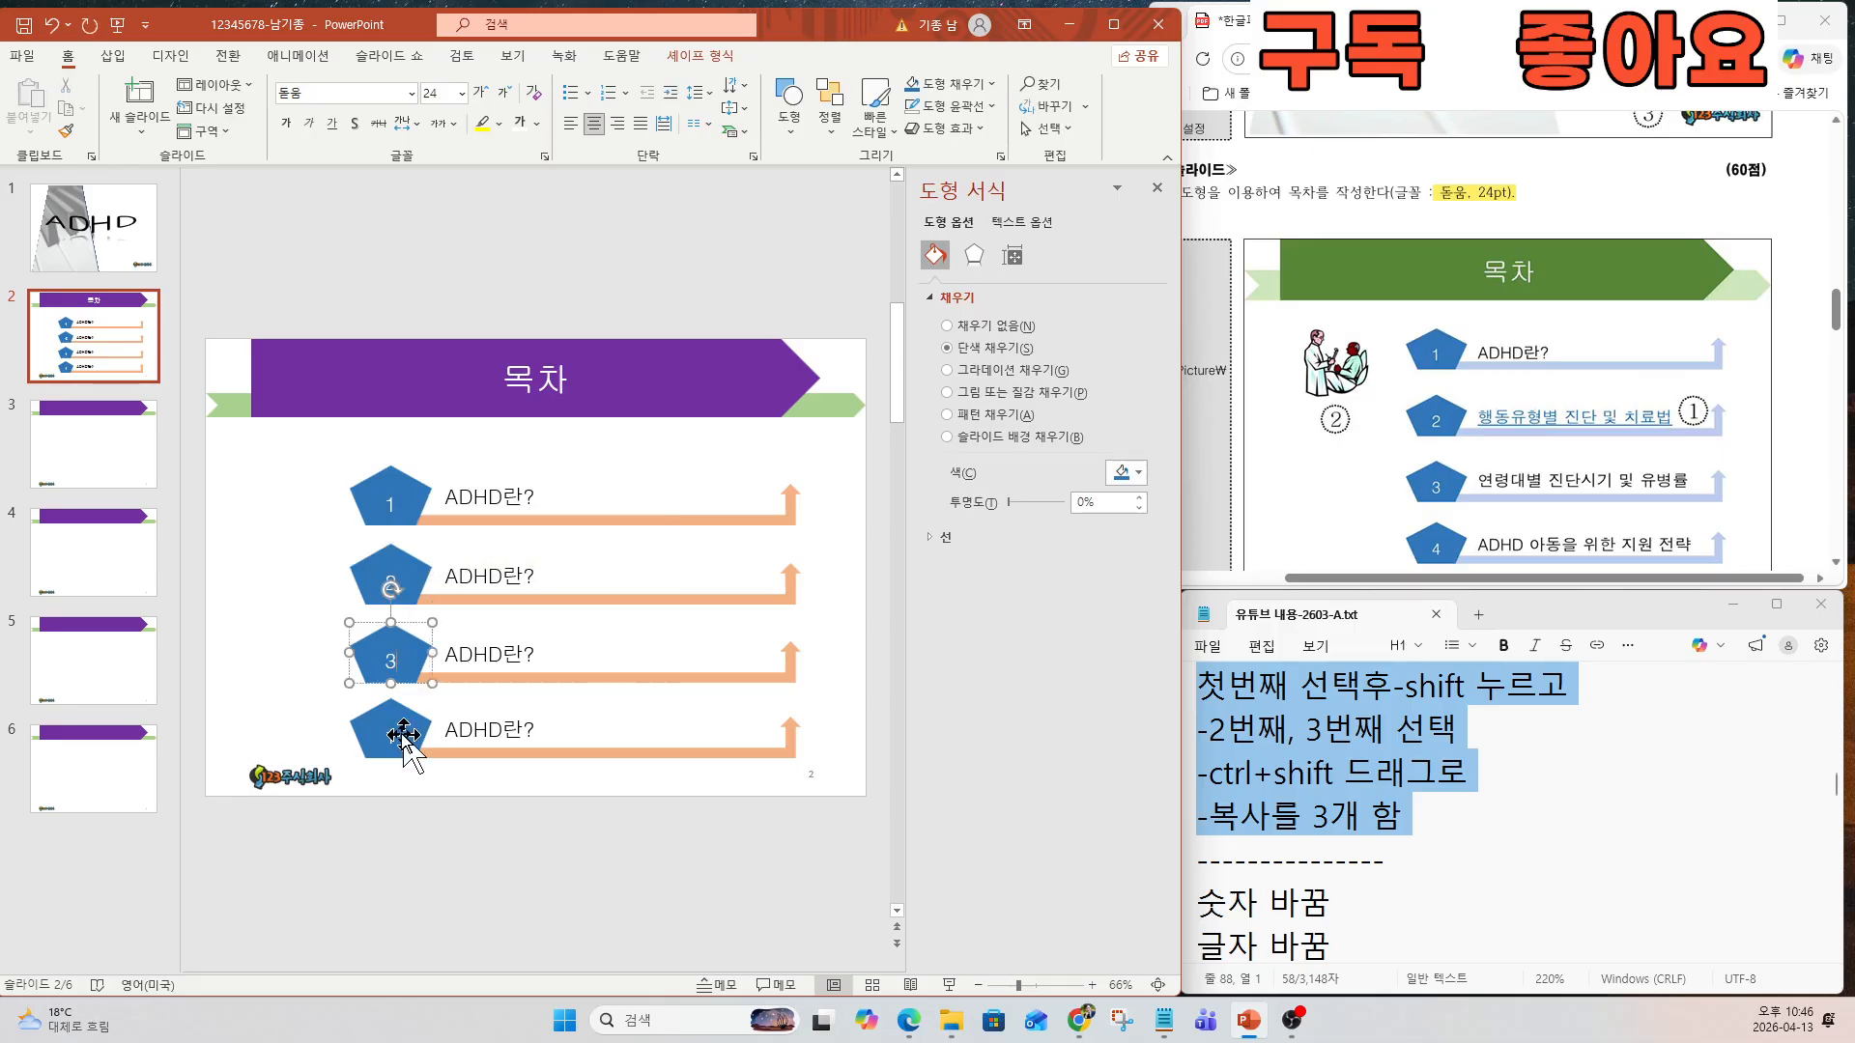
double_click(390, 736)
text(4)
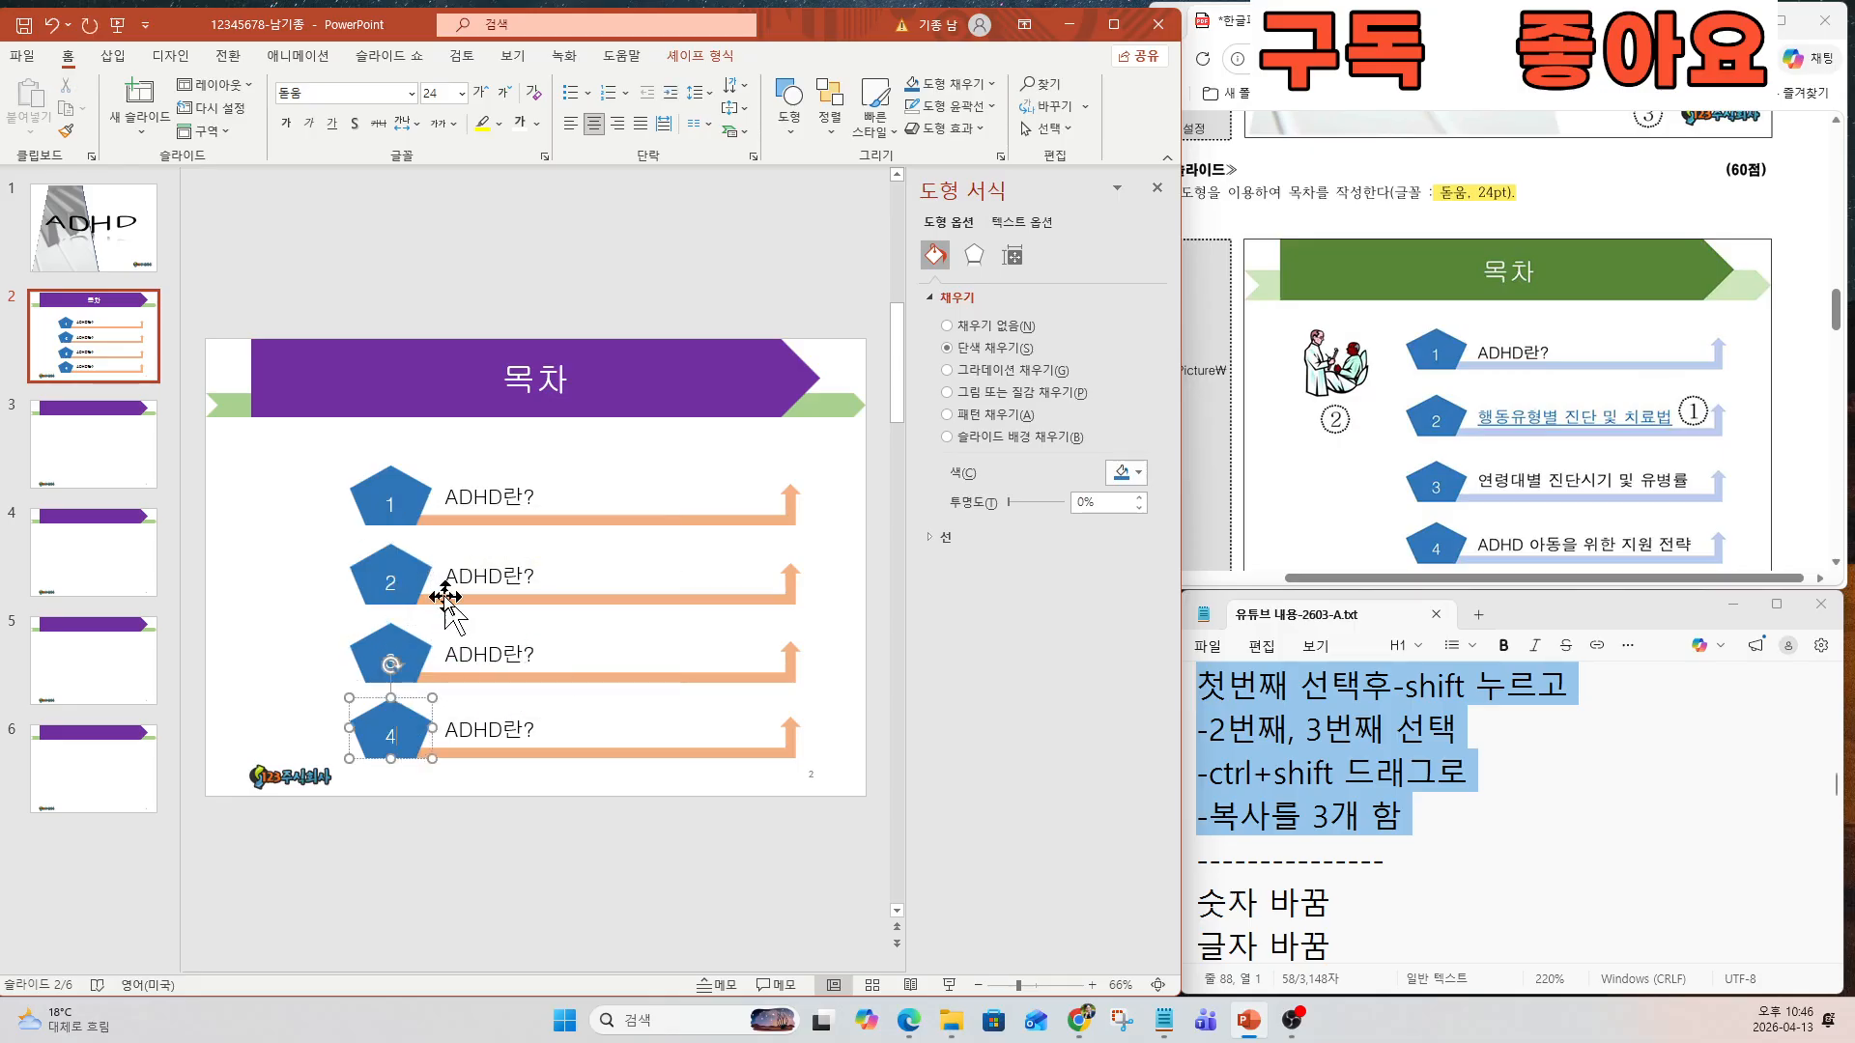
Replace the labels of rows 2 to 4 with "행동유형별 진단 및 치료법", "연령대별 진단시기 및 유병률" and "ADHD 아동을 위한 지원 전략".
drag(446, 577, 551, 576)
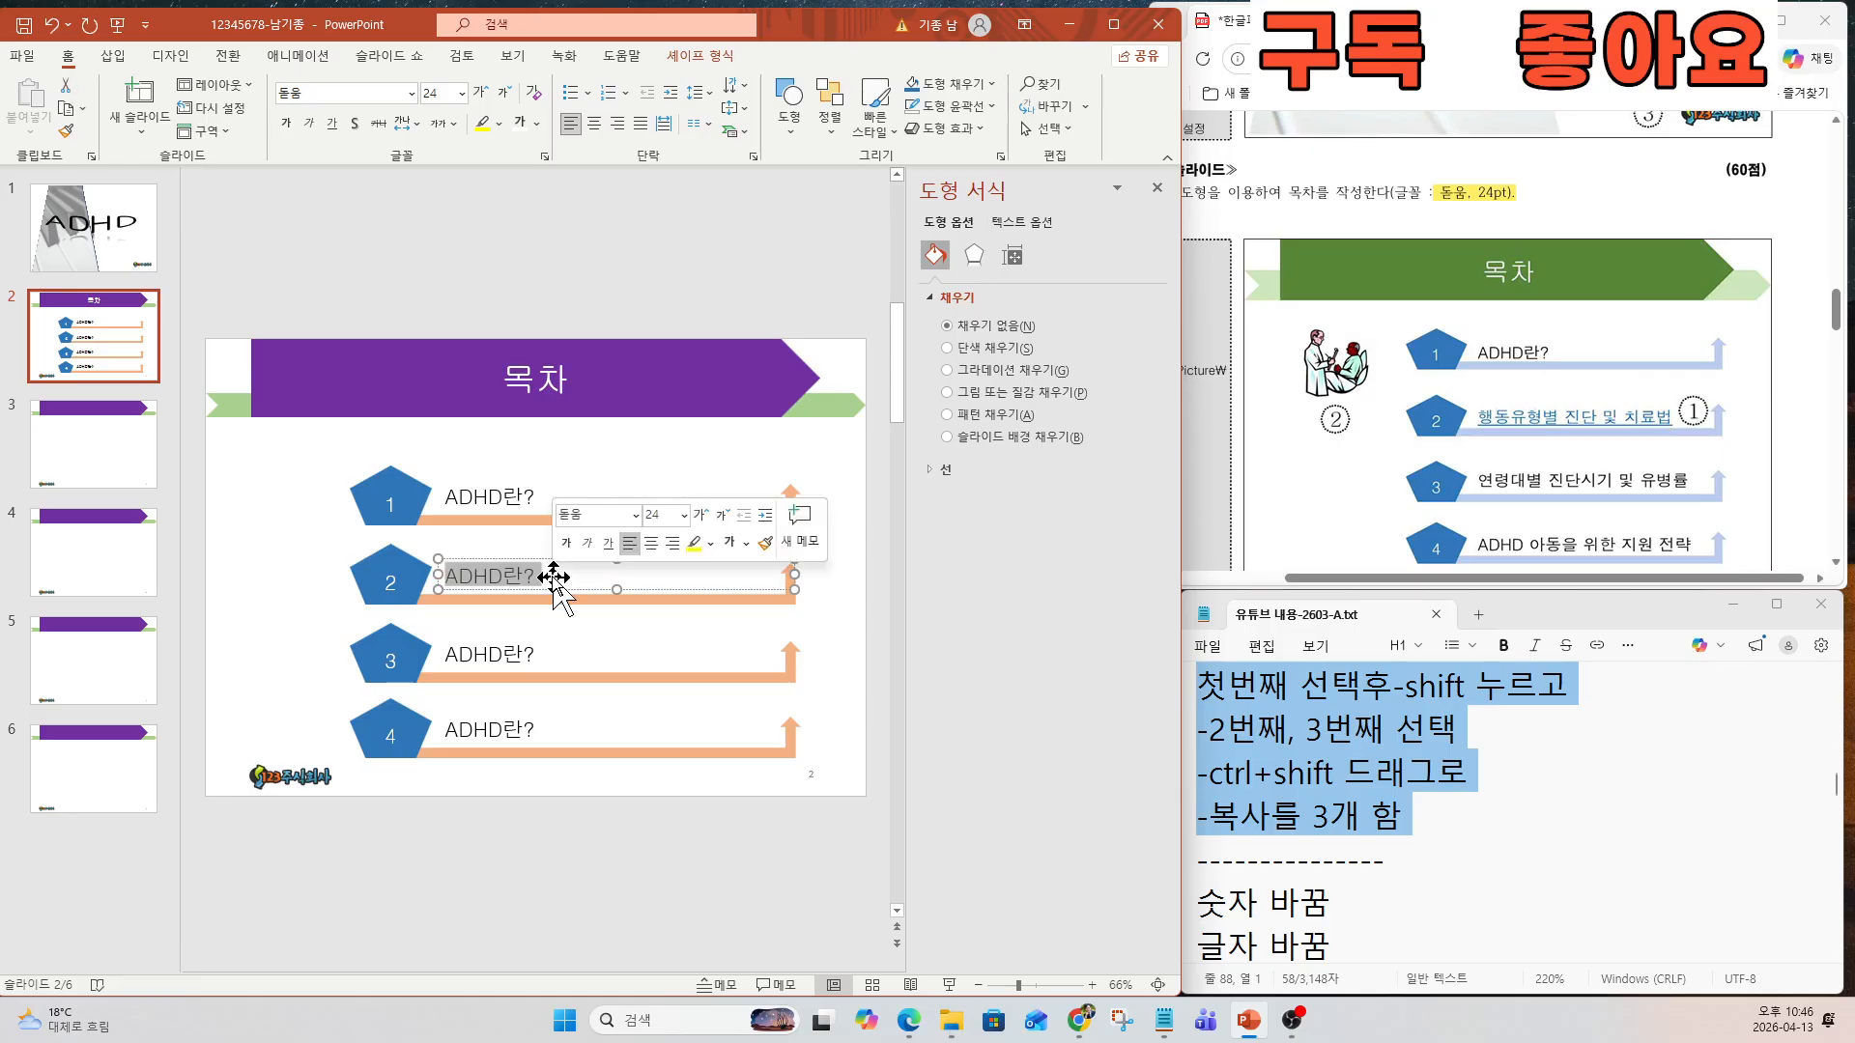
text(행ㄷ)
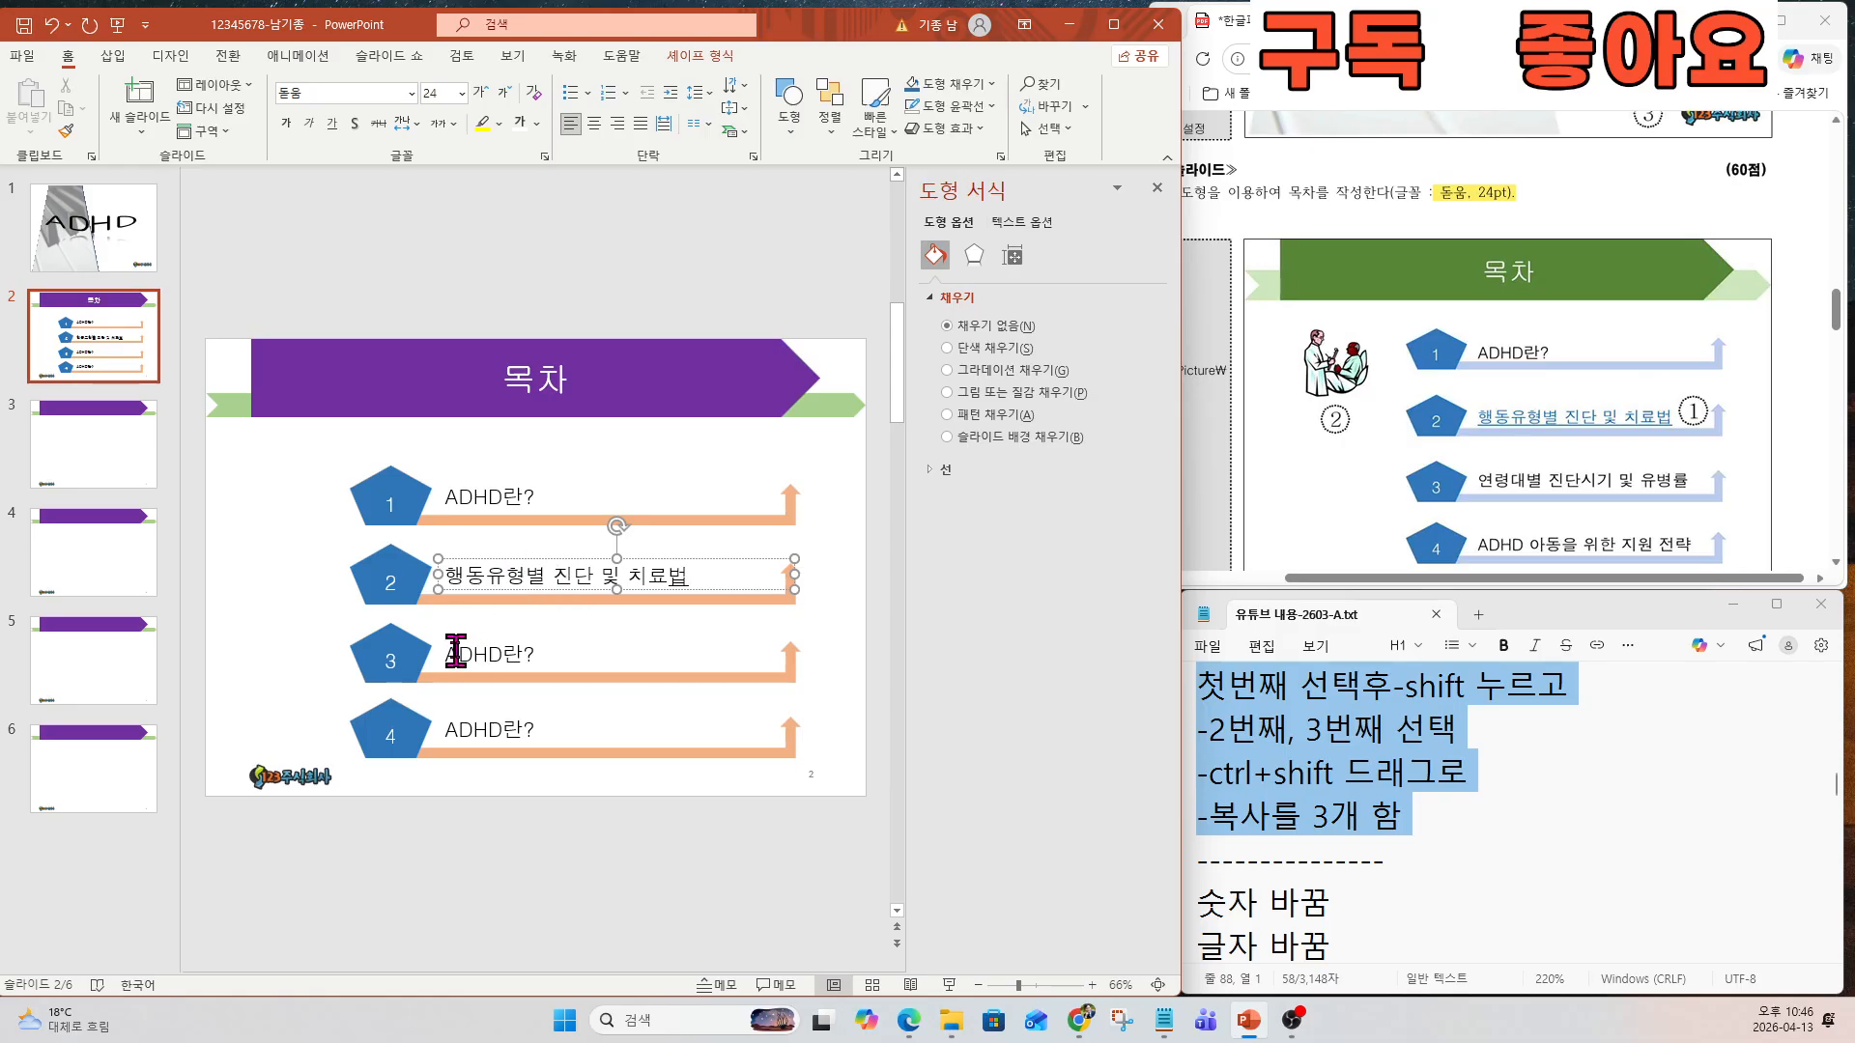
drag(445, 654, 558, 659)
text(연령드)
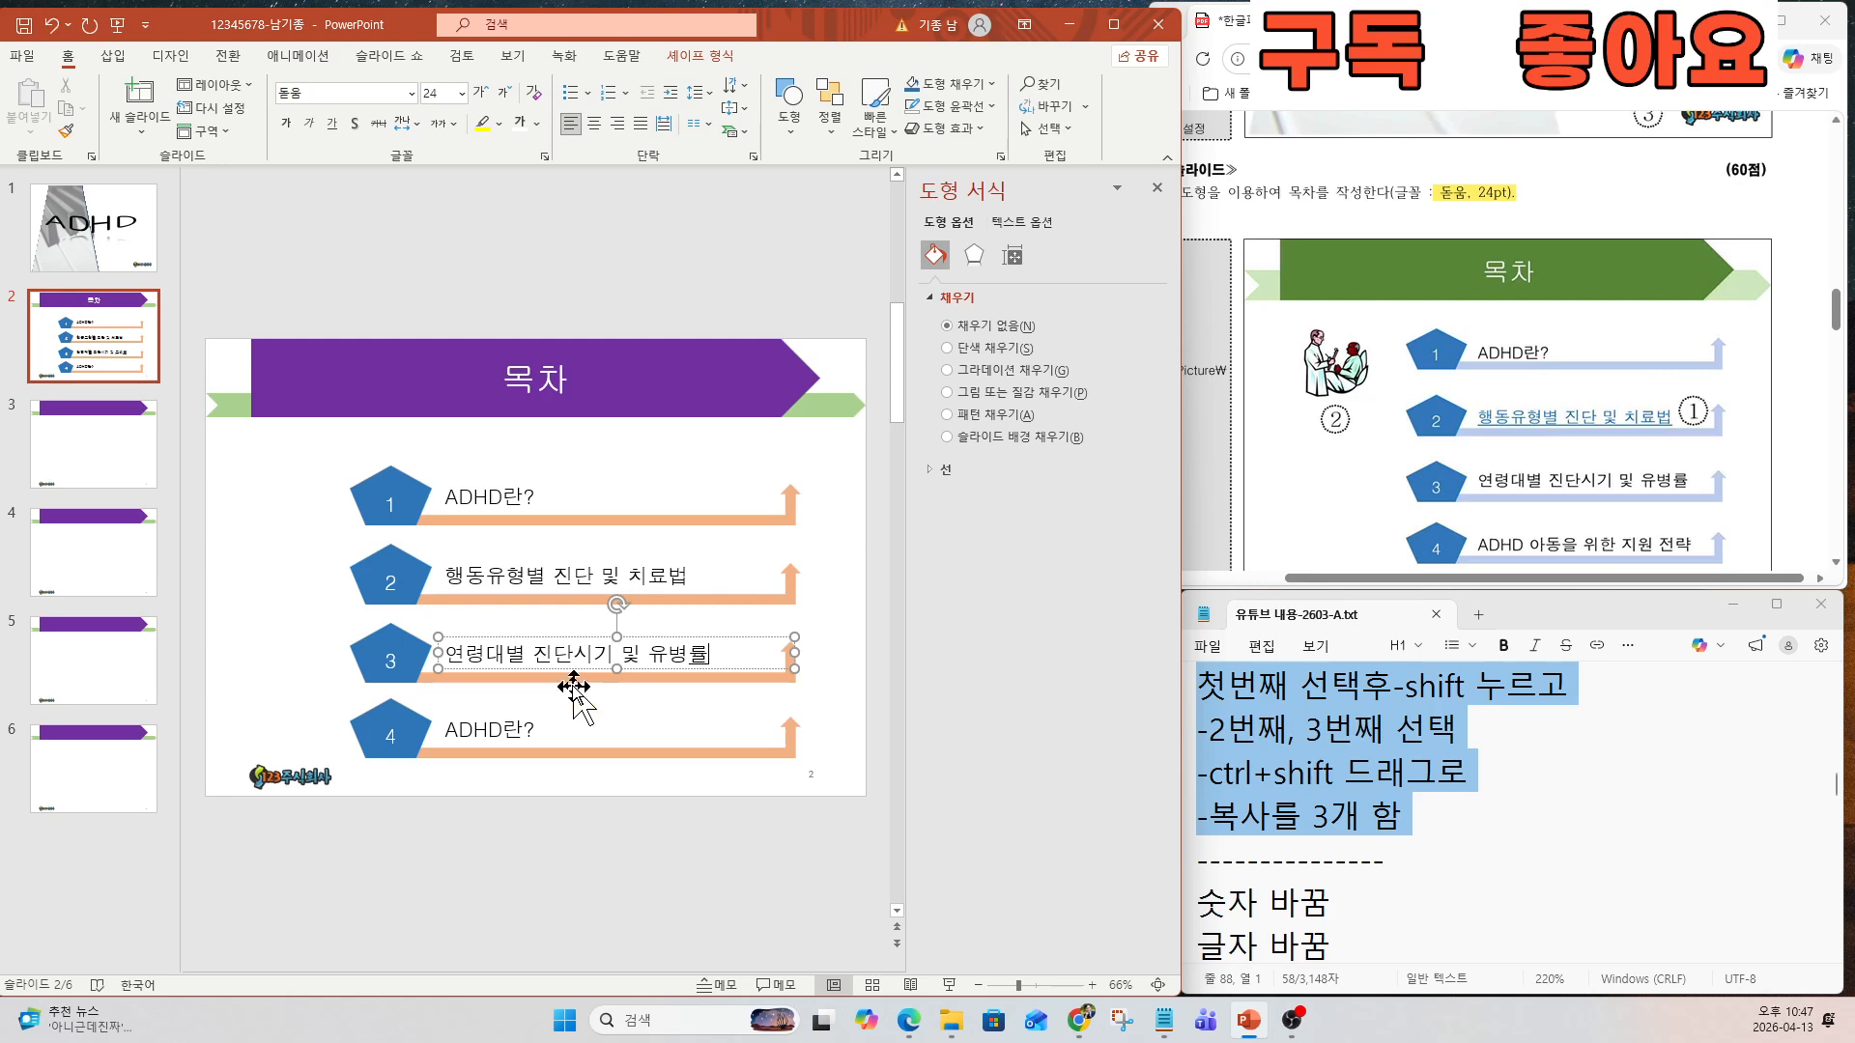
click(459, 727)
drag(453, 726, 579, 744)
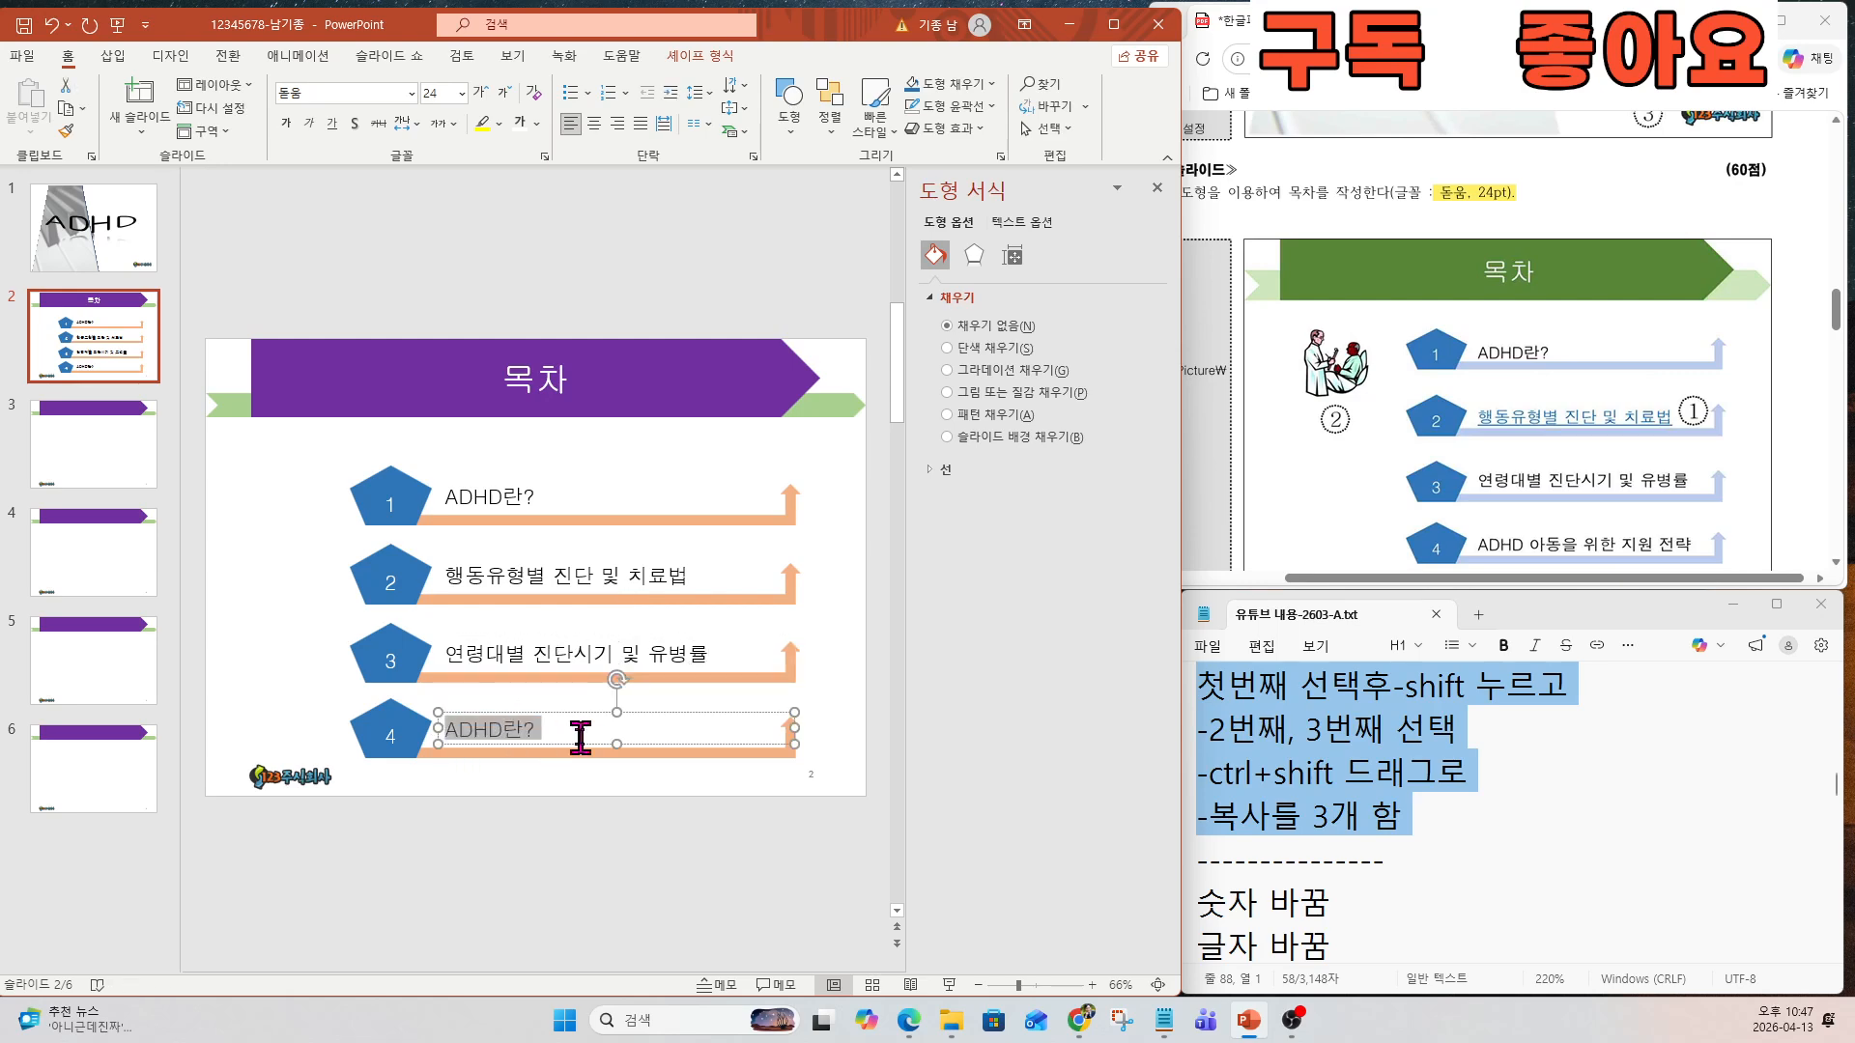
text(AD)
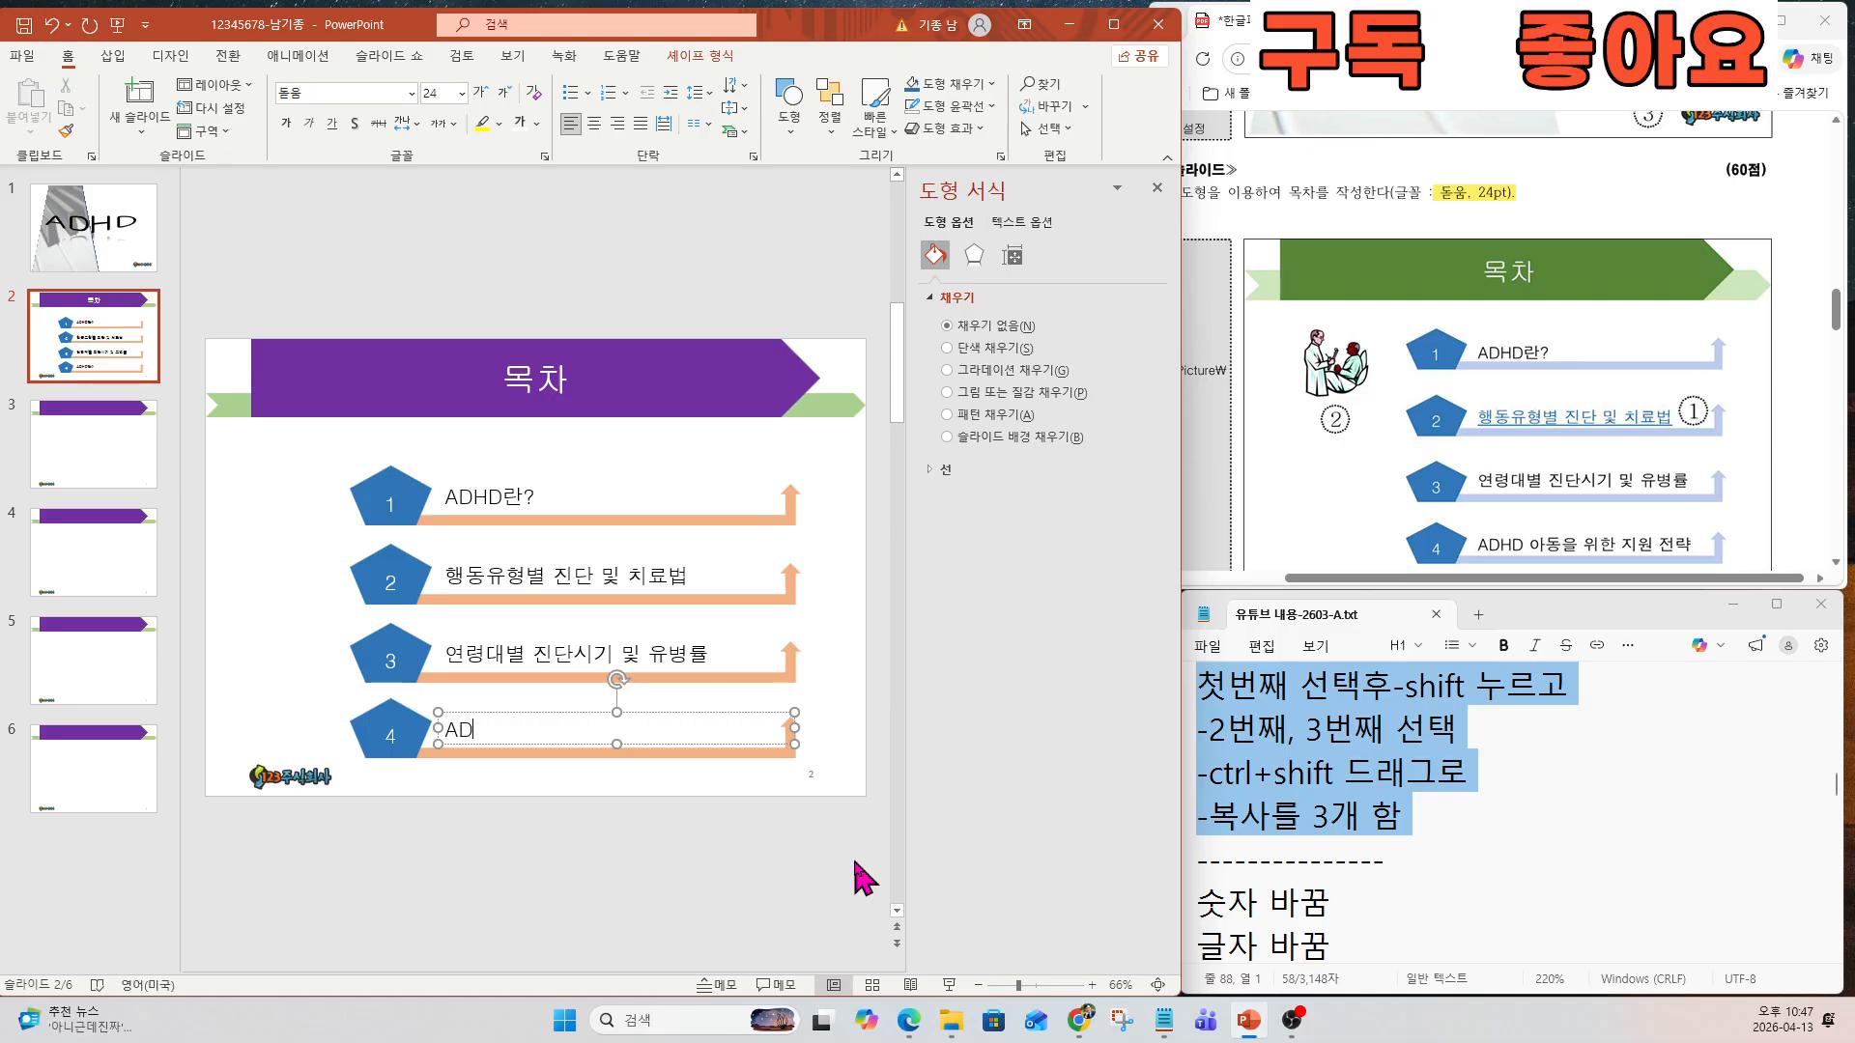
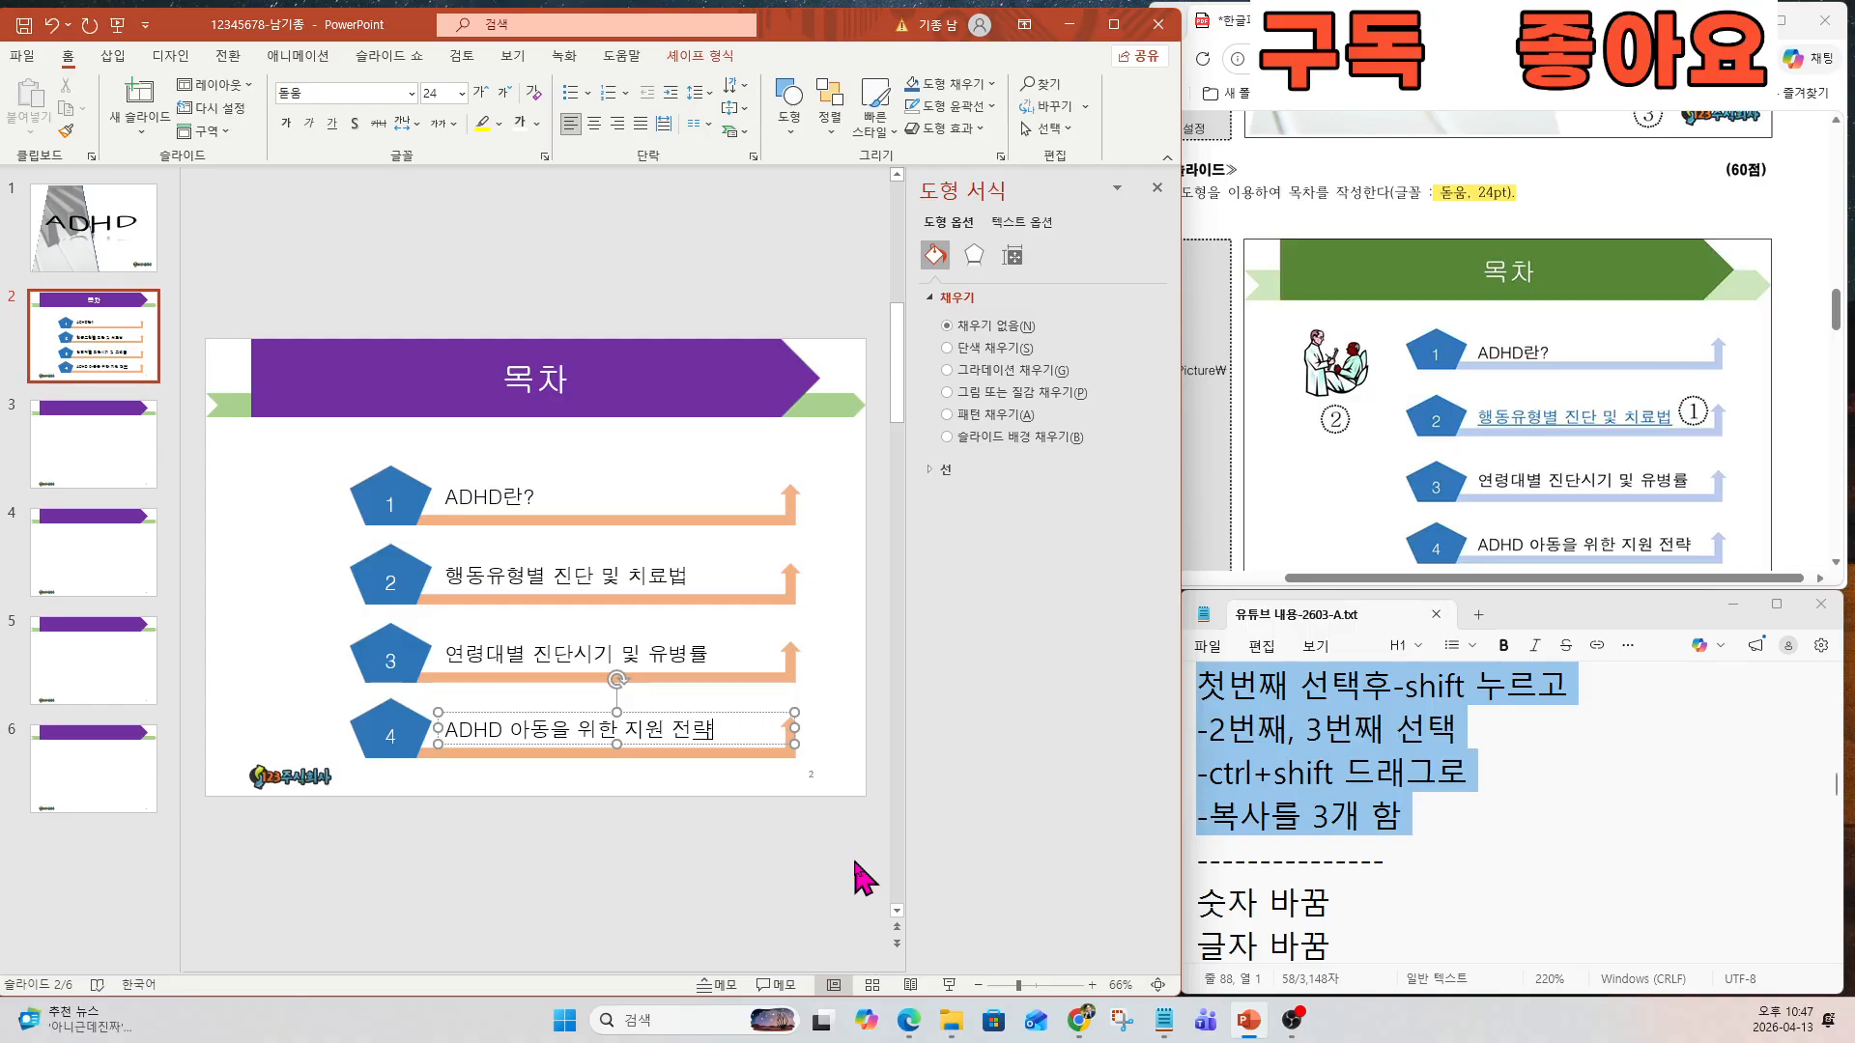
Highlight the hyperlink instructions in the Notepad notes and bring the detailed conditions for slide 2 into view on the exam sheet.
click(1441, 889)
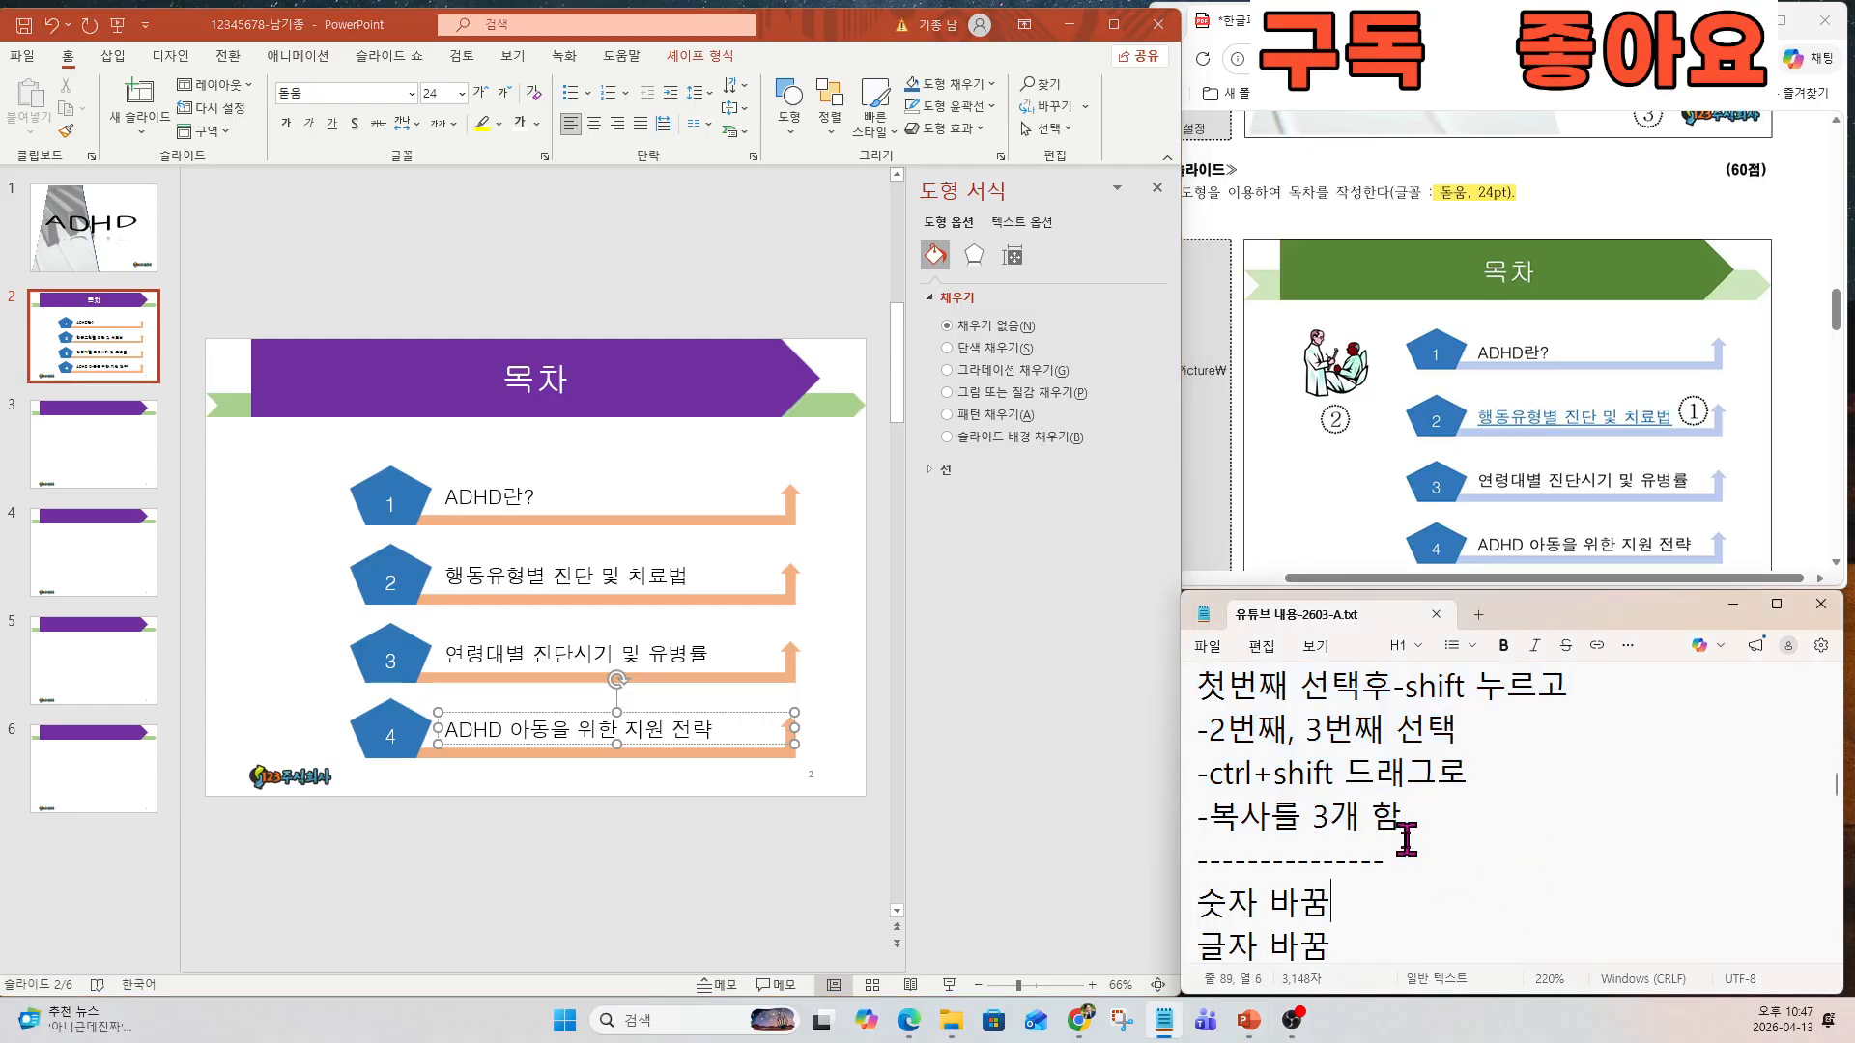
key(Down)
key(Down)
key(Down)
key(Down)
key(Down)
key(Down)
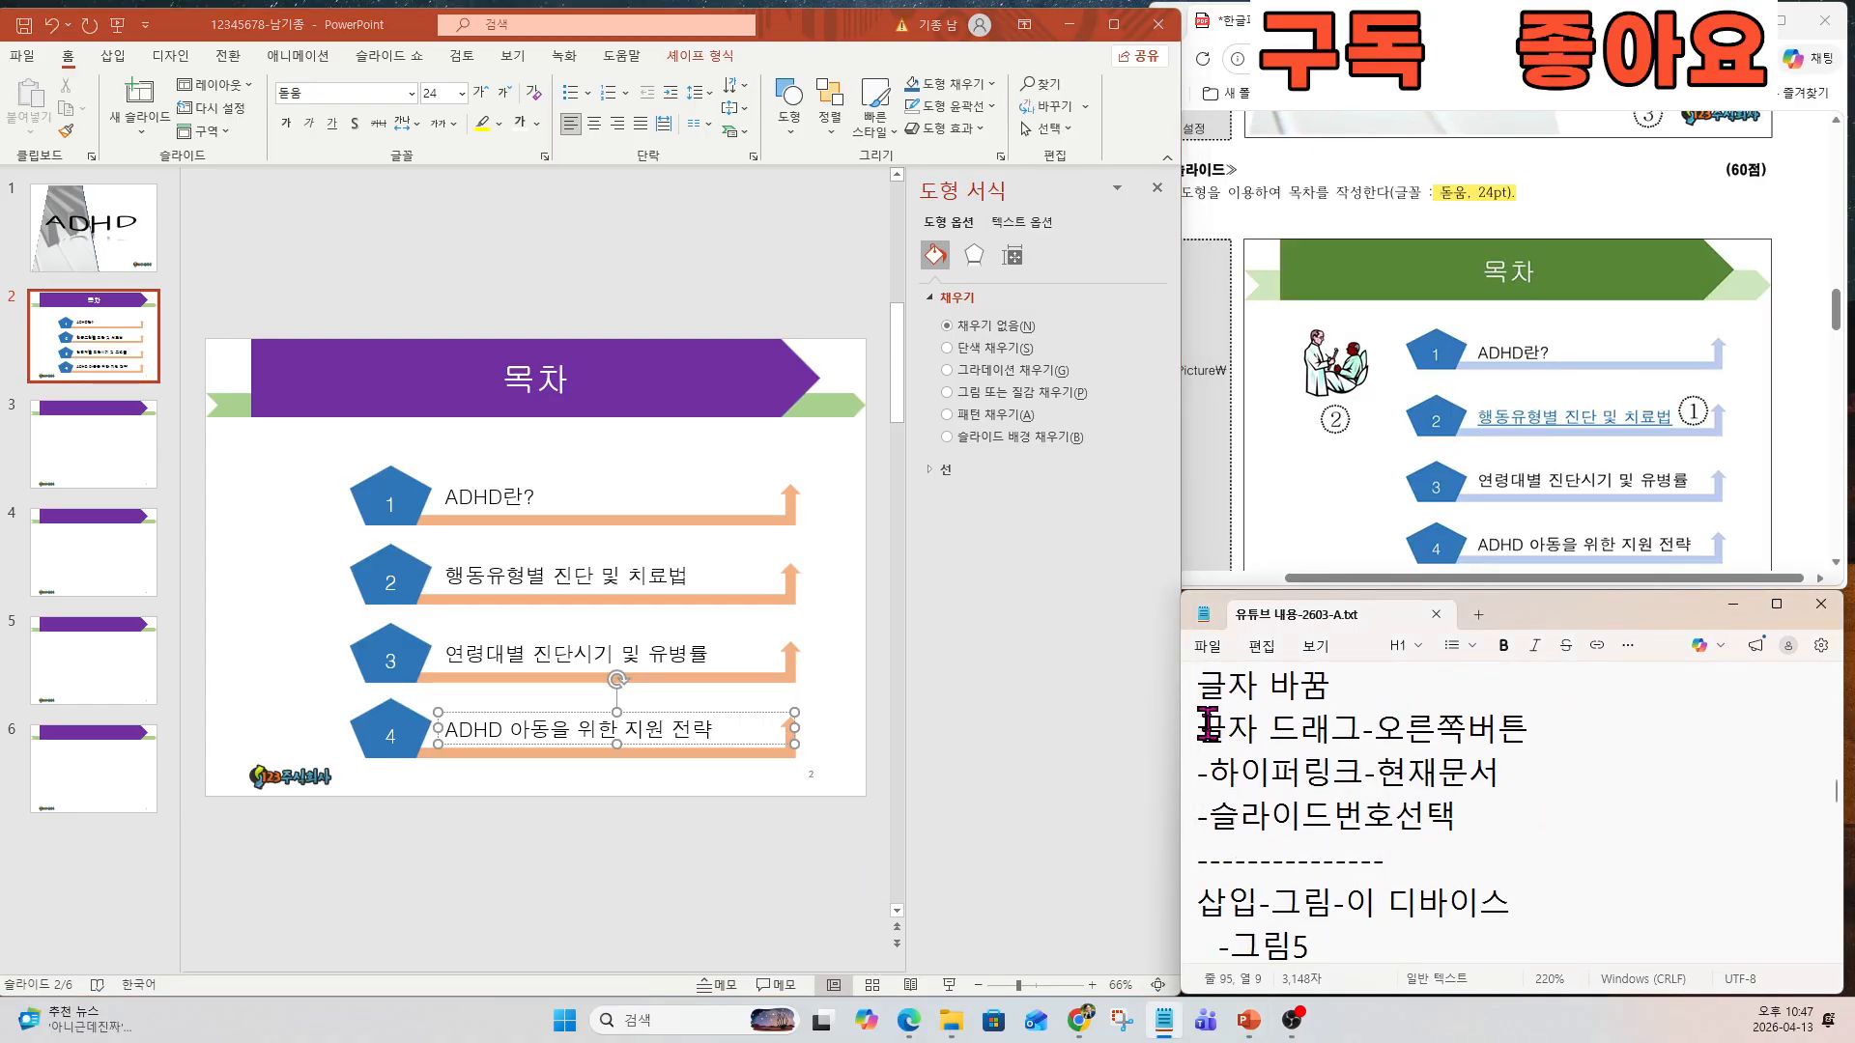
drag(1207, 724, 1200, 857)
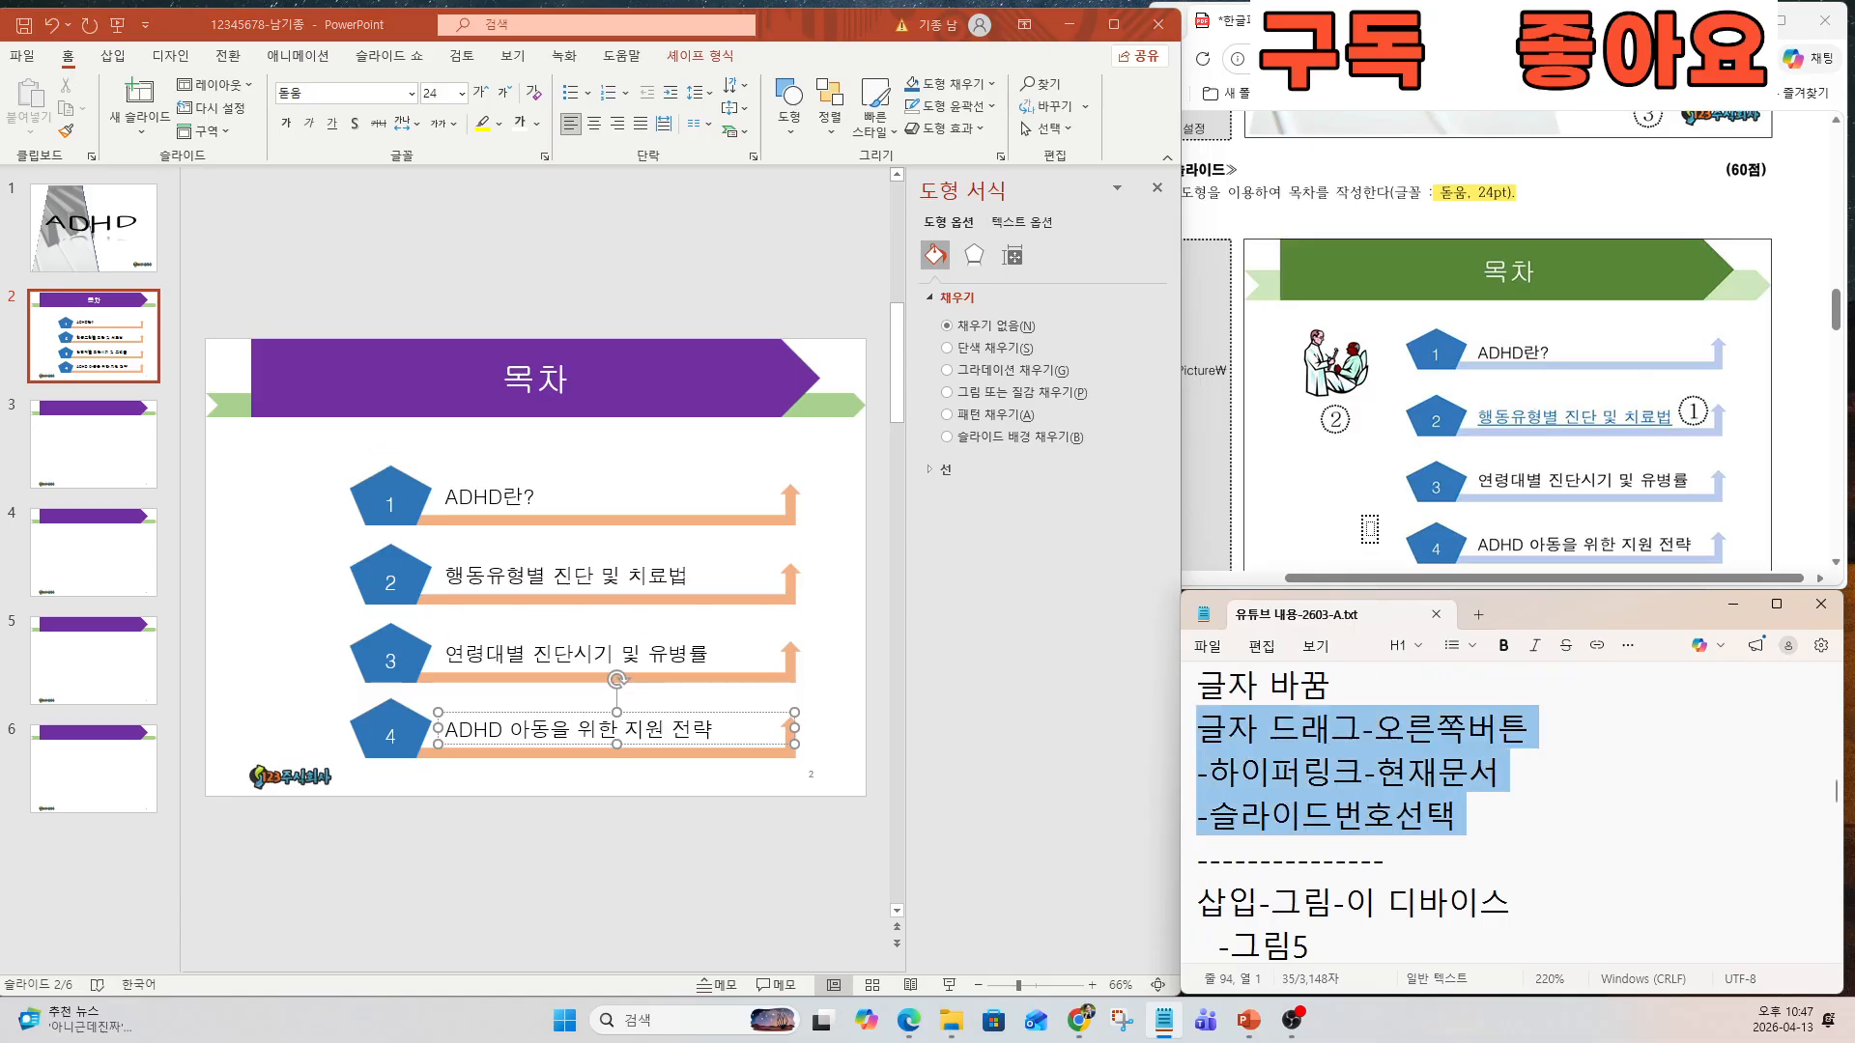
drag(1549, 579, 1459, 582)
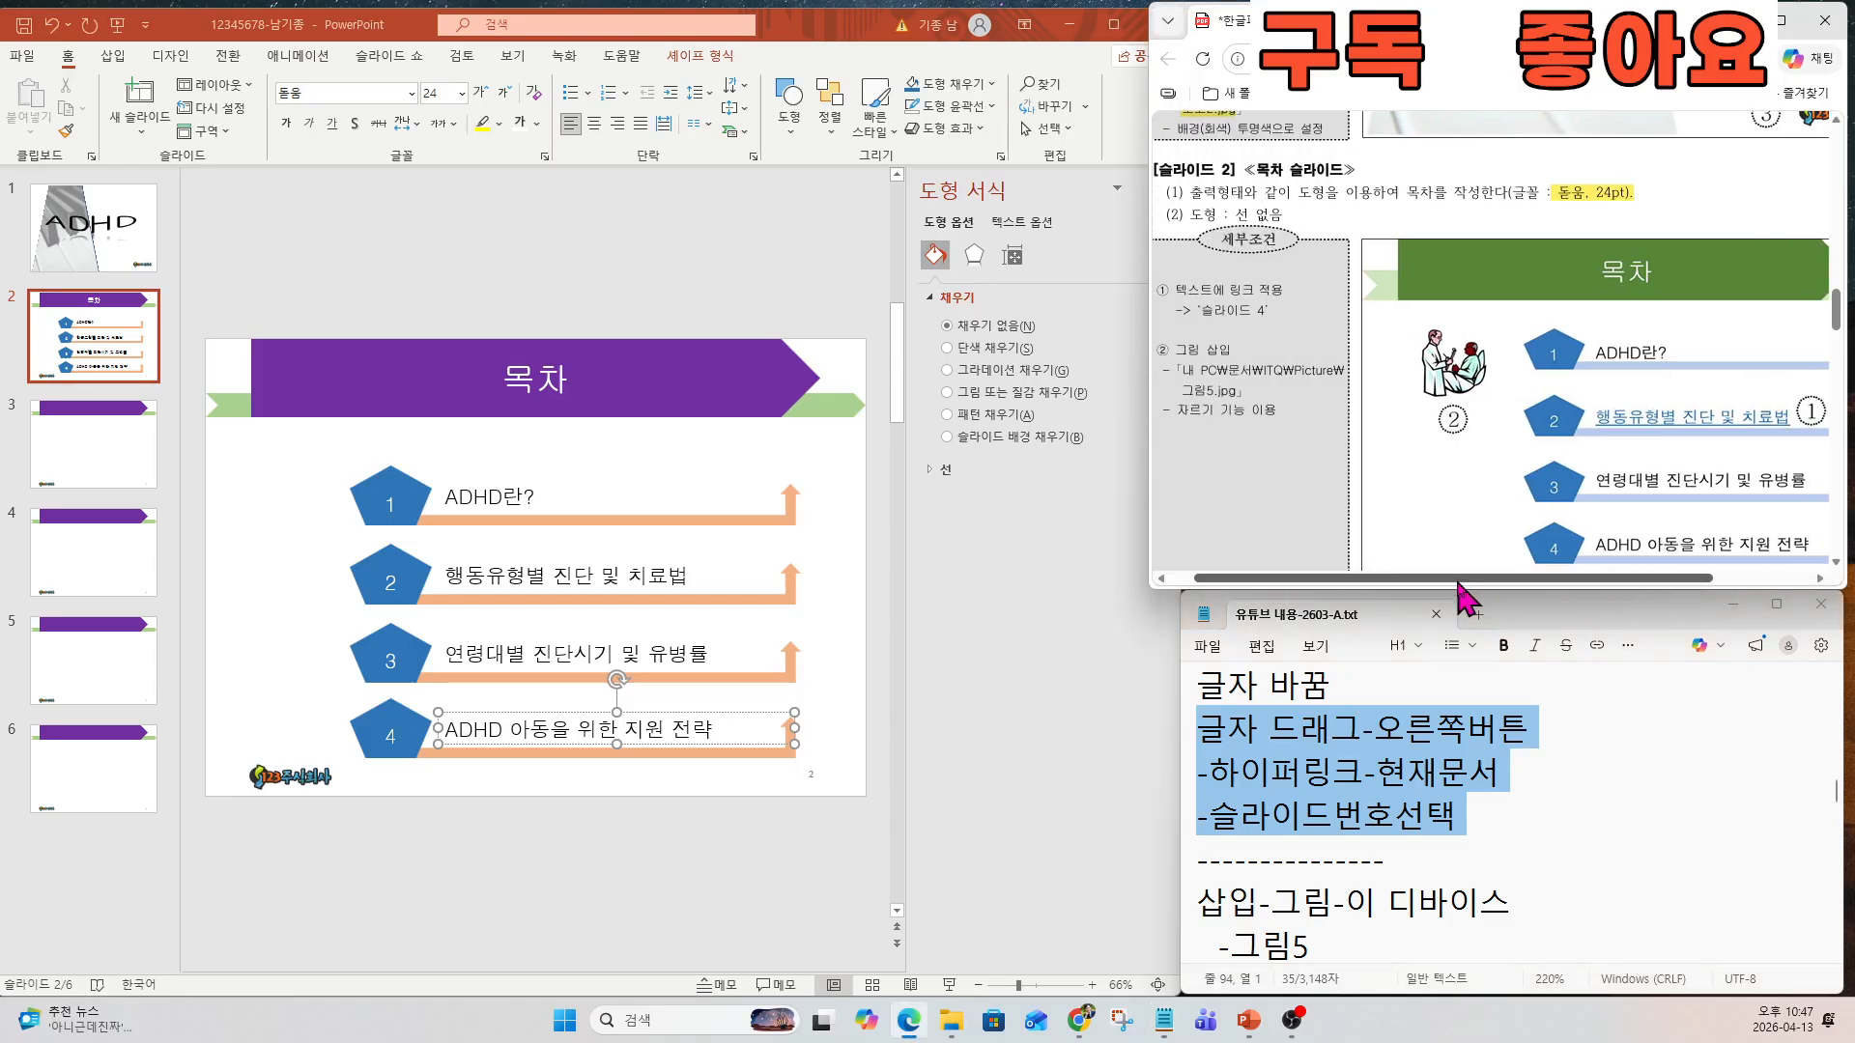
Link the row 2 text "행동유형별 진단 및 치료법" to slide 4 of this presentation, marking the exam sheet's link condition as done.
click(457, 575)
drag(452, 573, 725, 570)
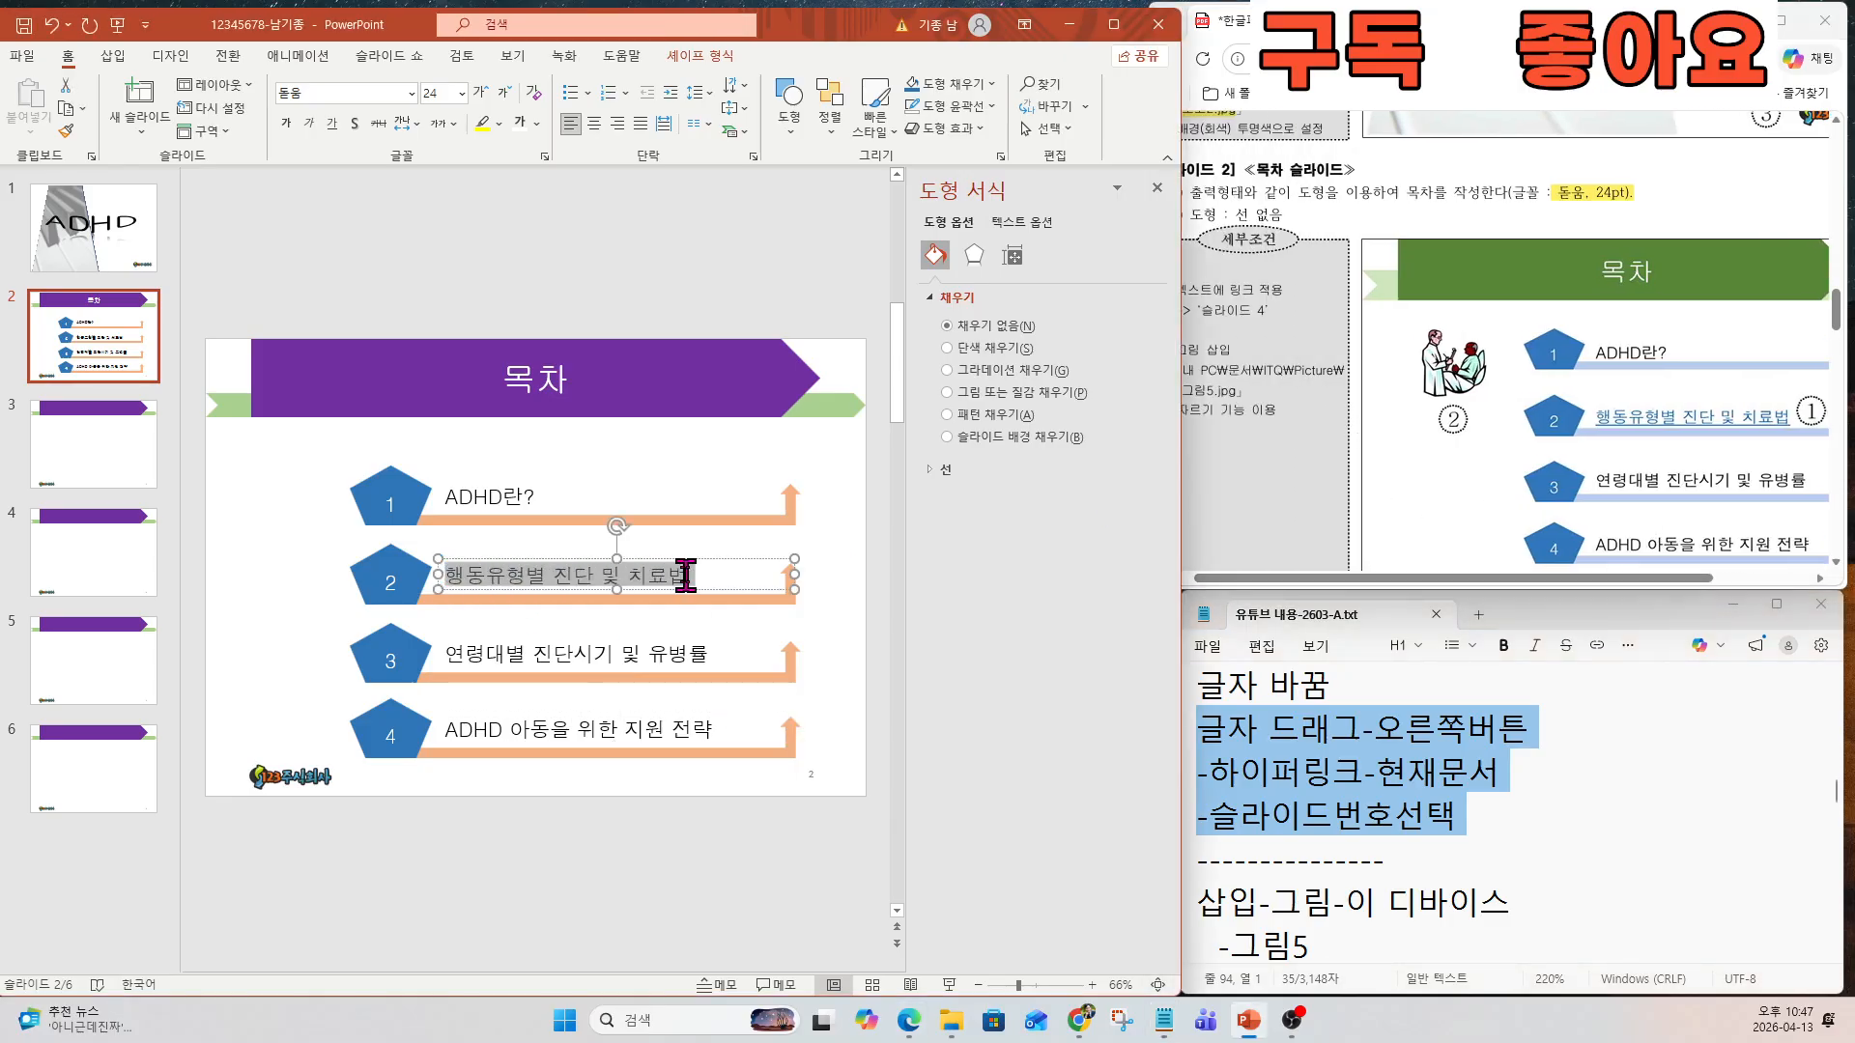
right_click(642, 578)
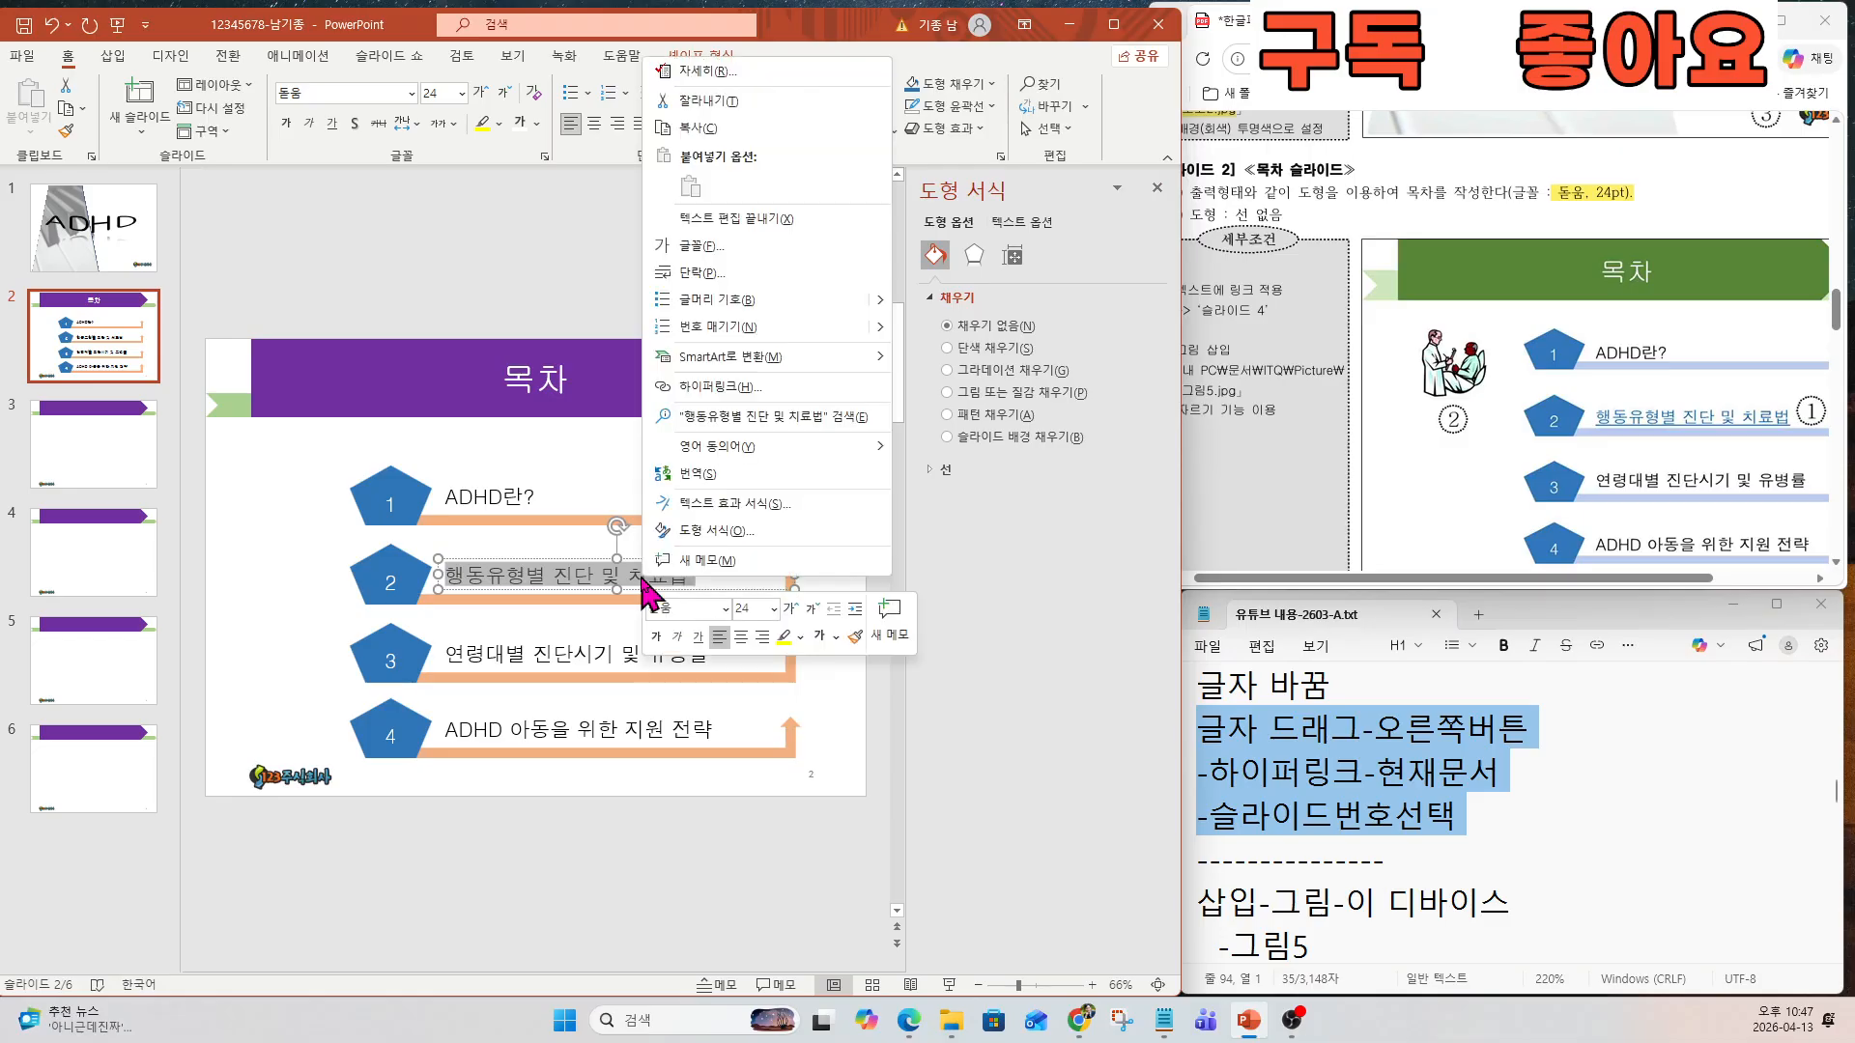
click(697, 387)
click(1394, 583)
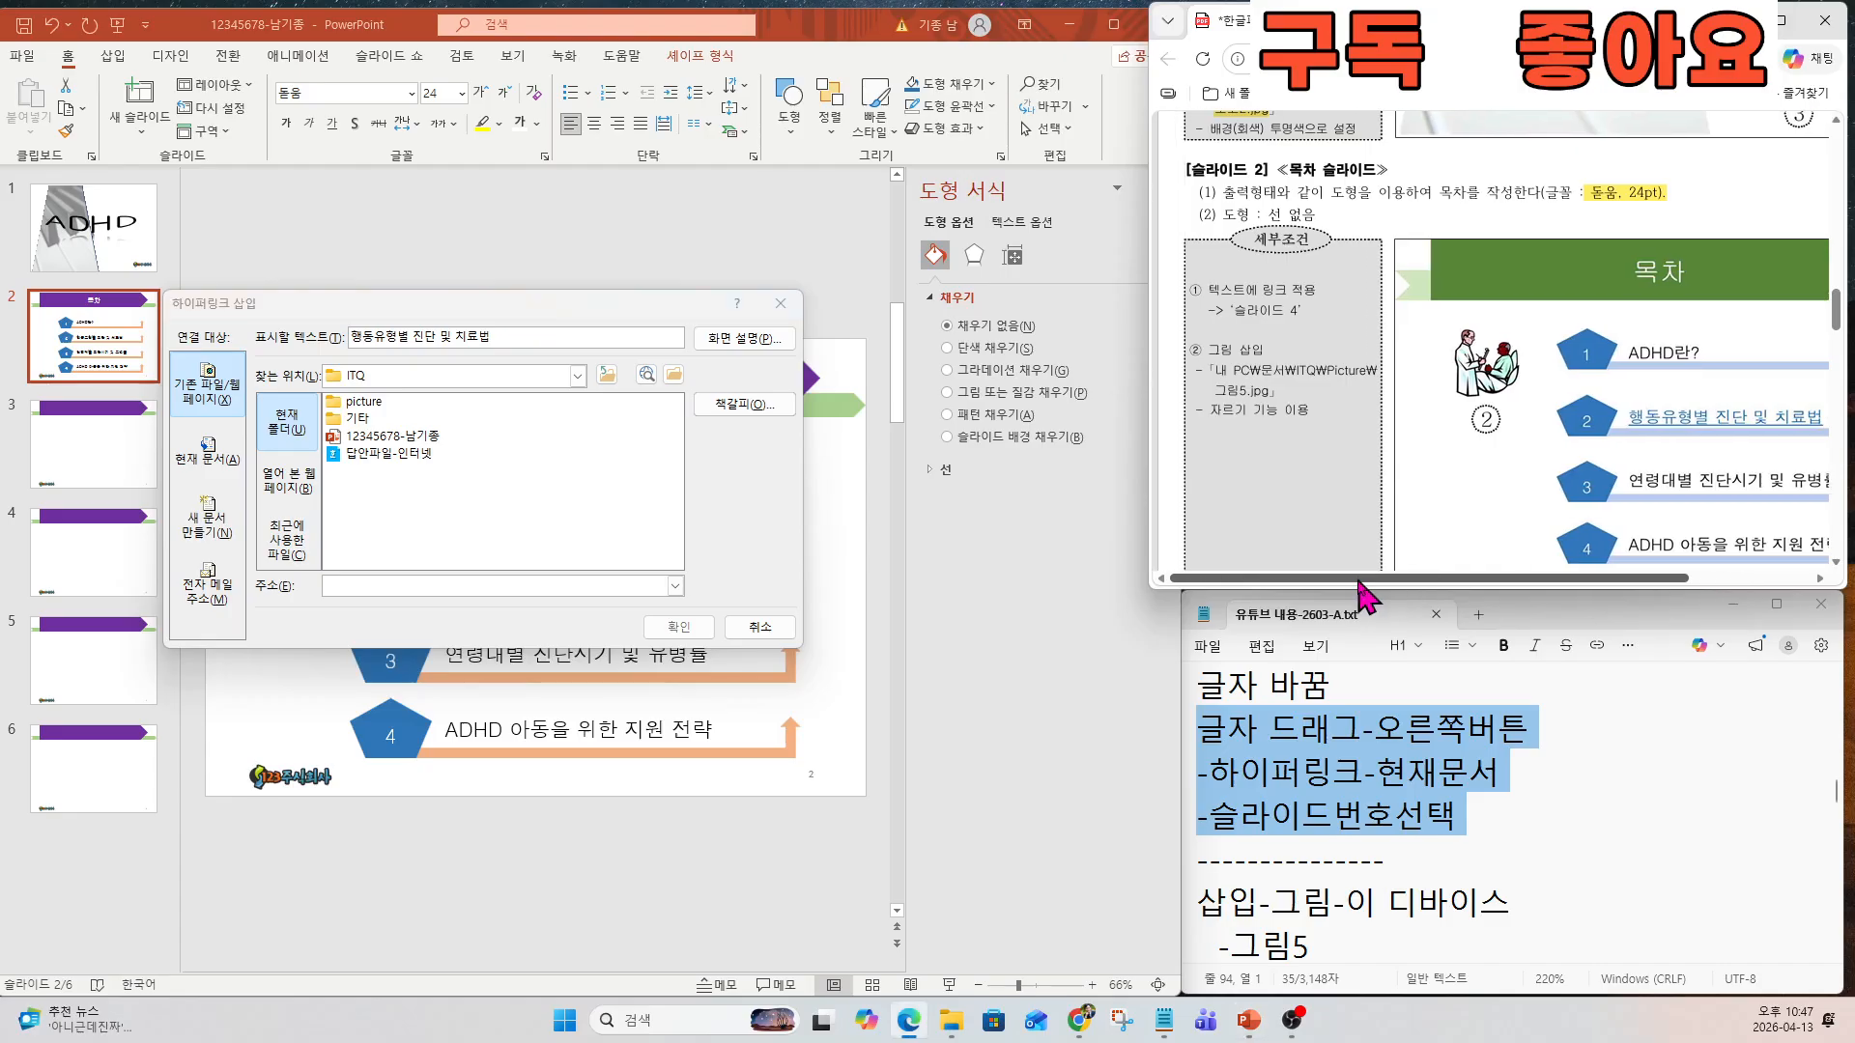
drag(1198, 290, 1301, 311)
click(222, 461)
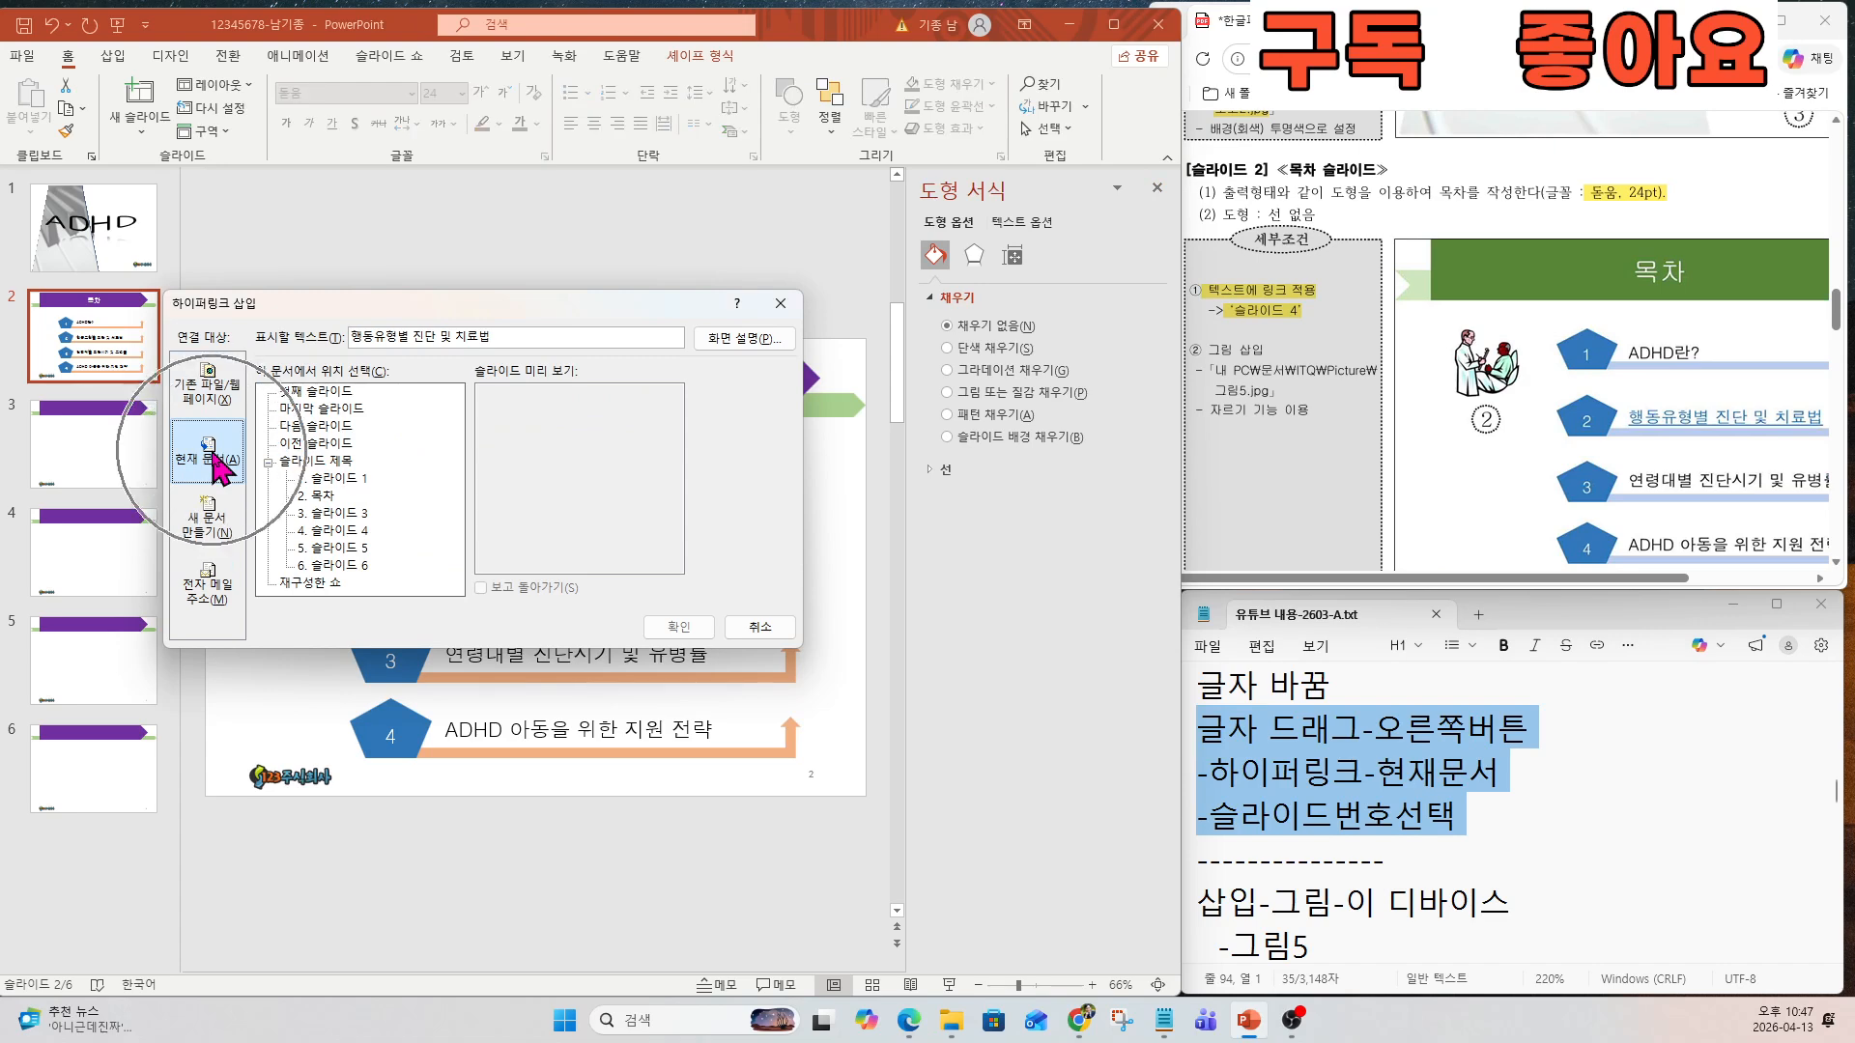
click(339, 532)
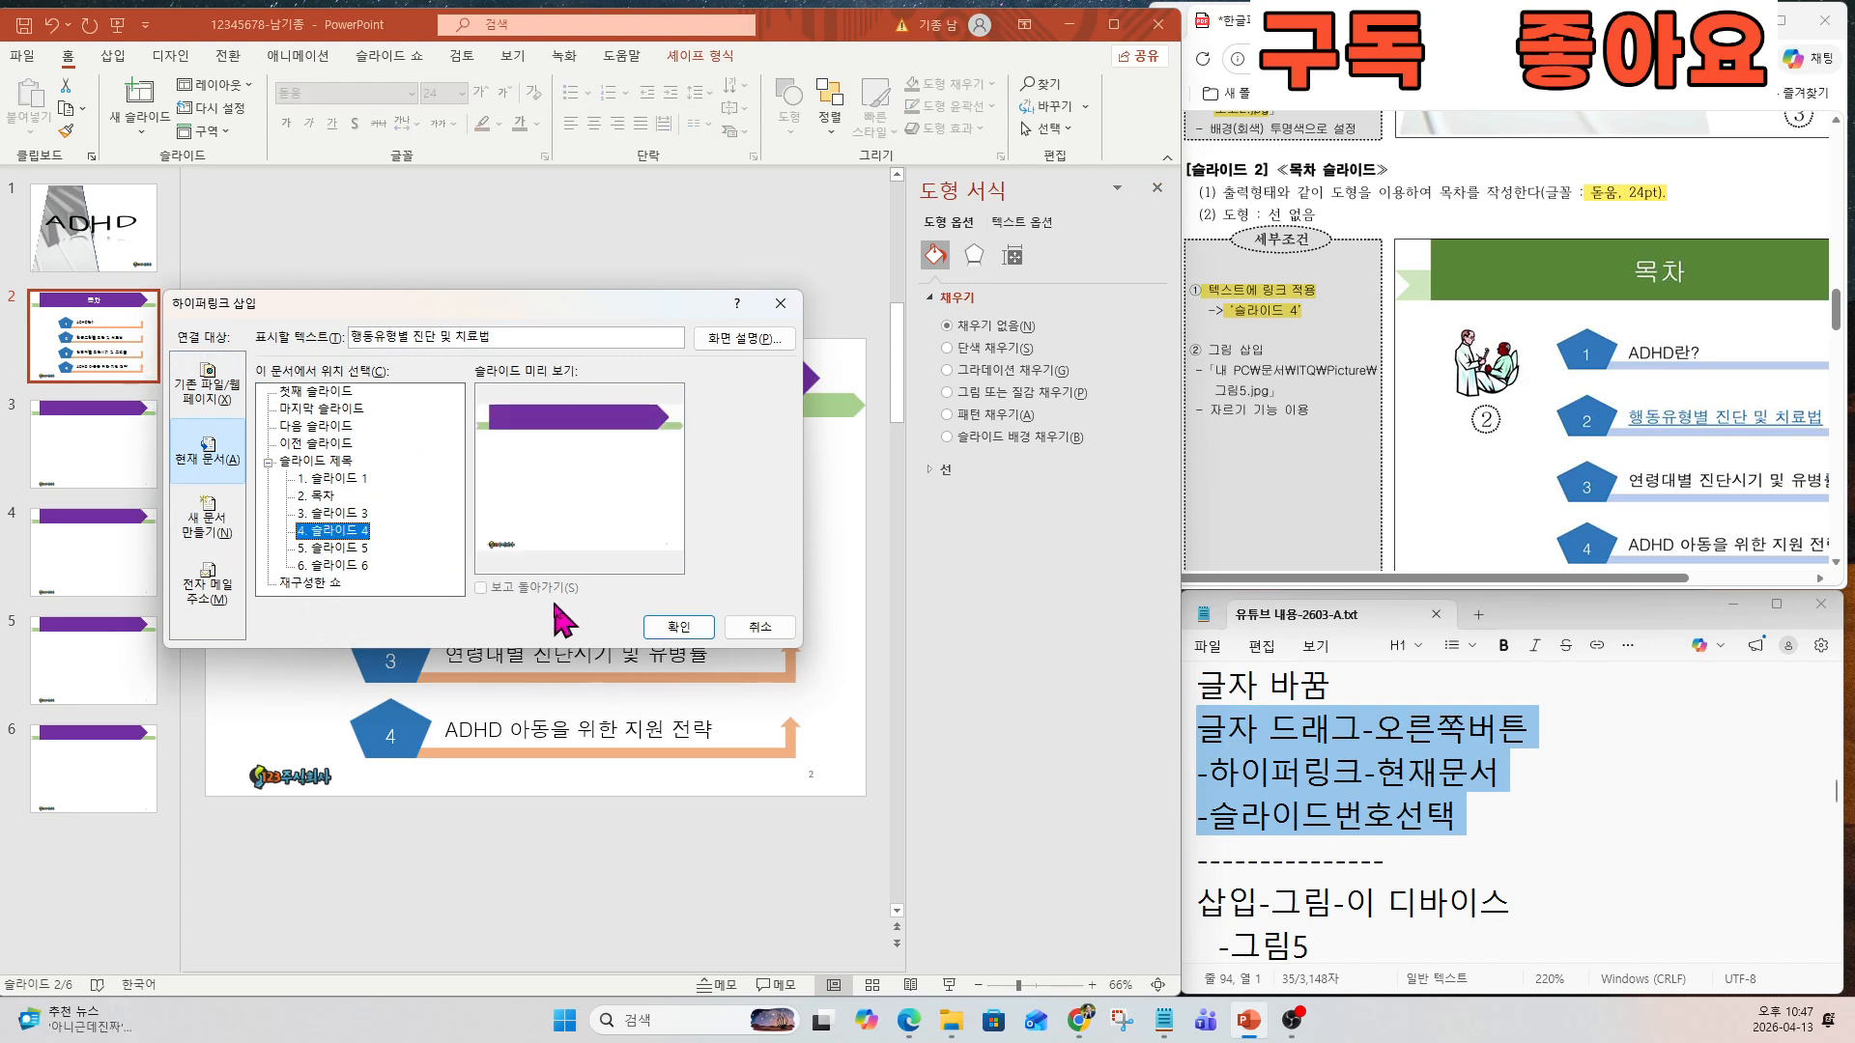
click(679, 627)
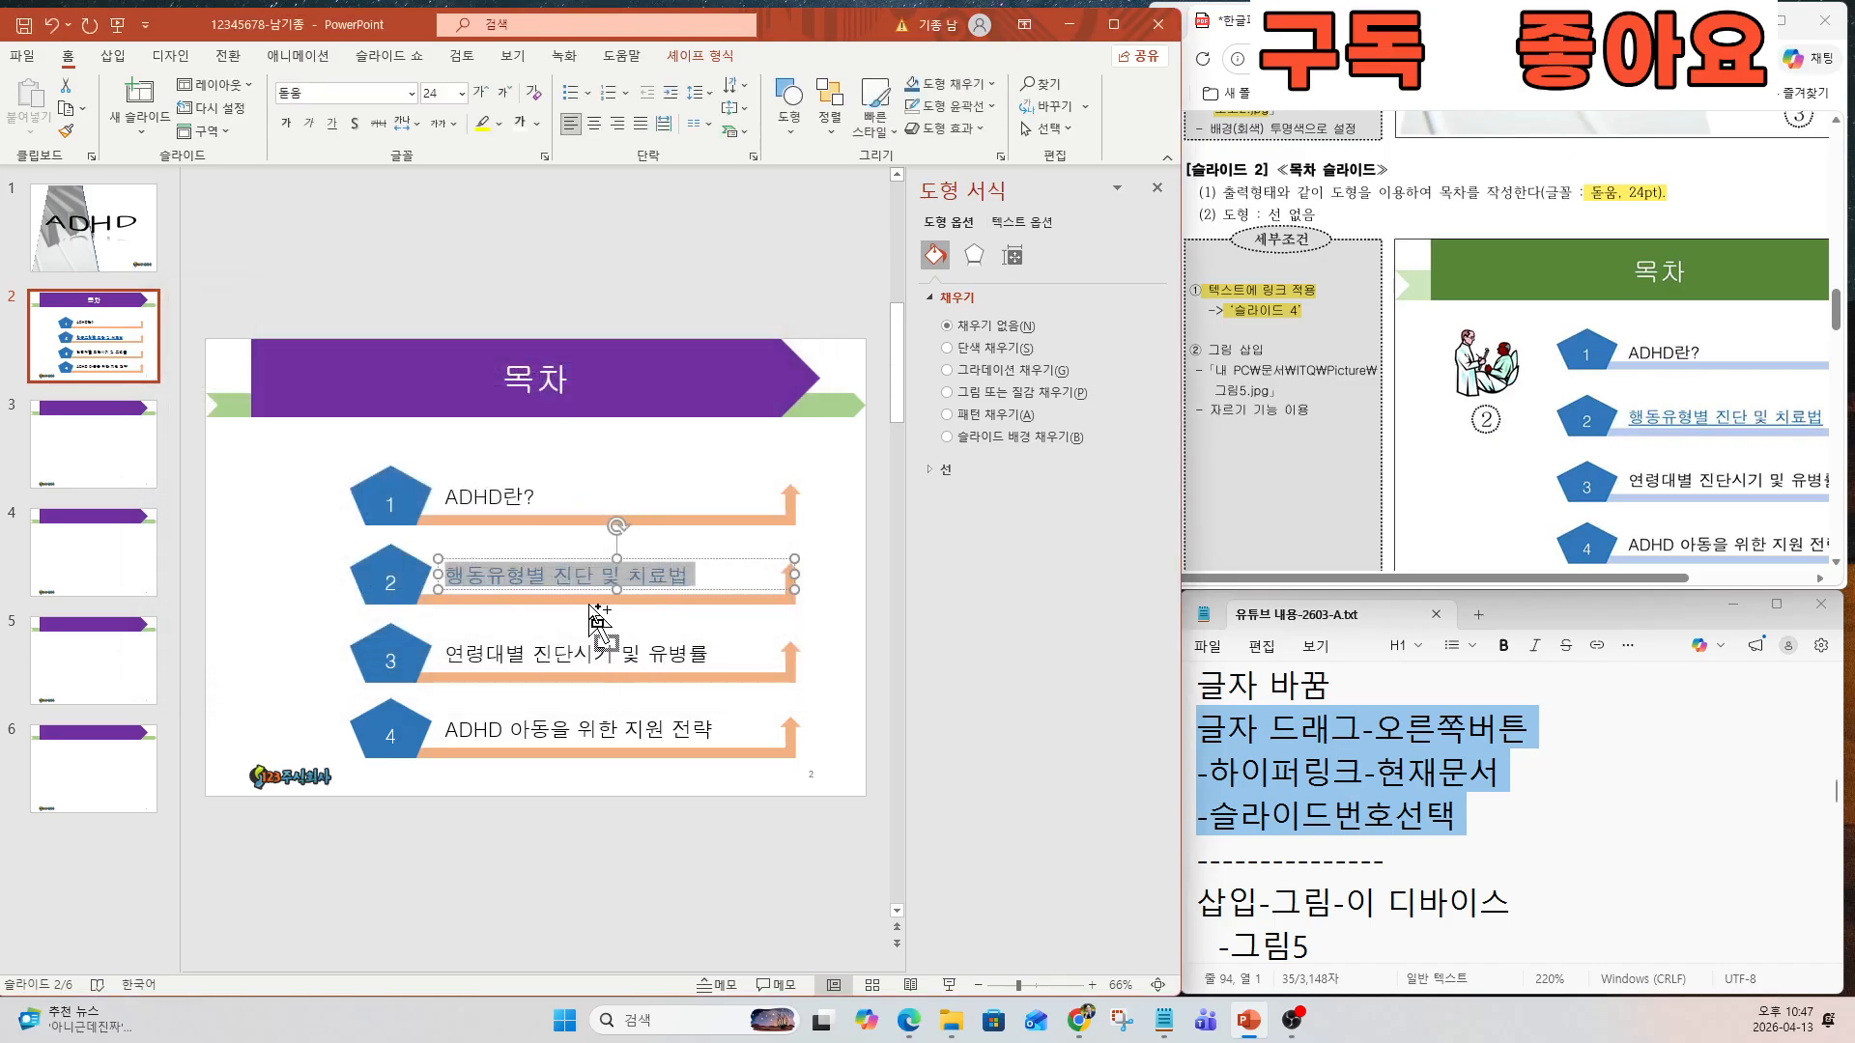
Highlight the picture insertion and cropping notes in Notepad and the matching "그림 삽입" conditions on the exam sheet.
click(1358, 585)
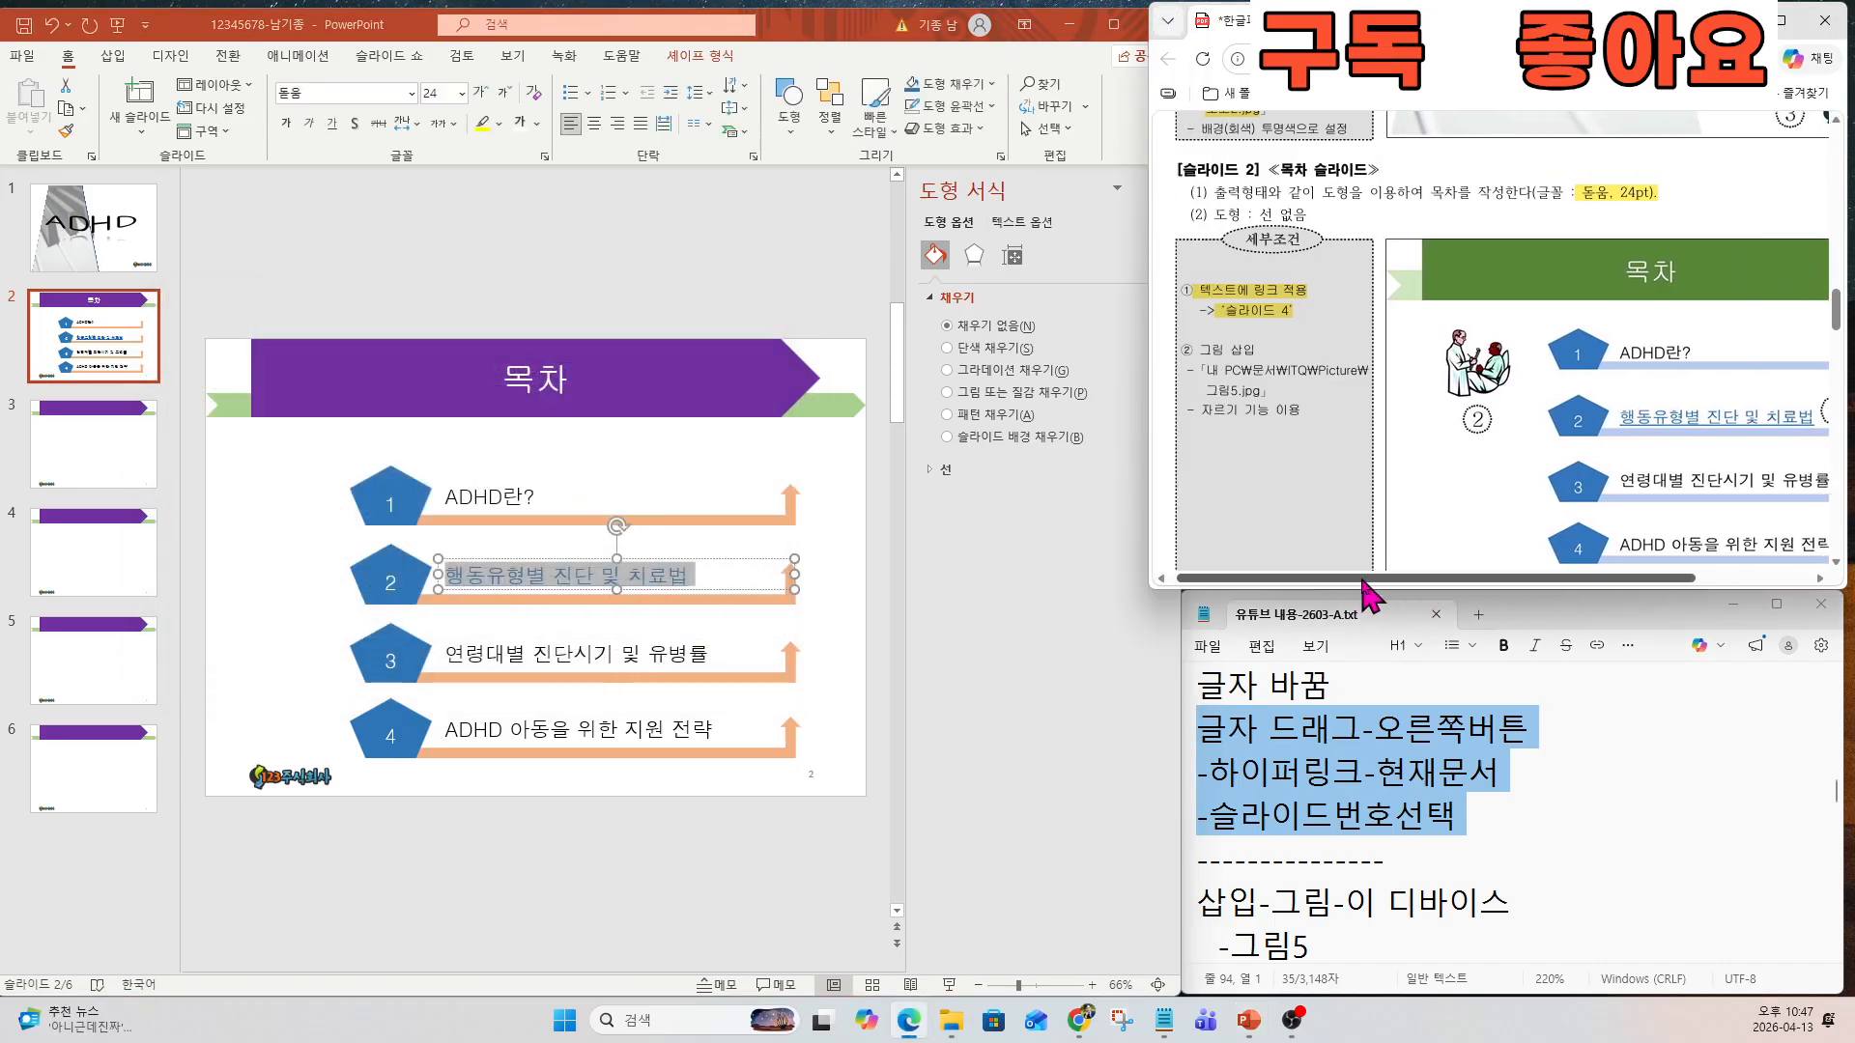
click(1312, 846)
key(Down)
key(Down)
key(Down)
key(Down)
key(Down)
key(Down)
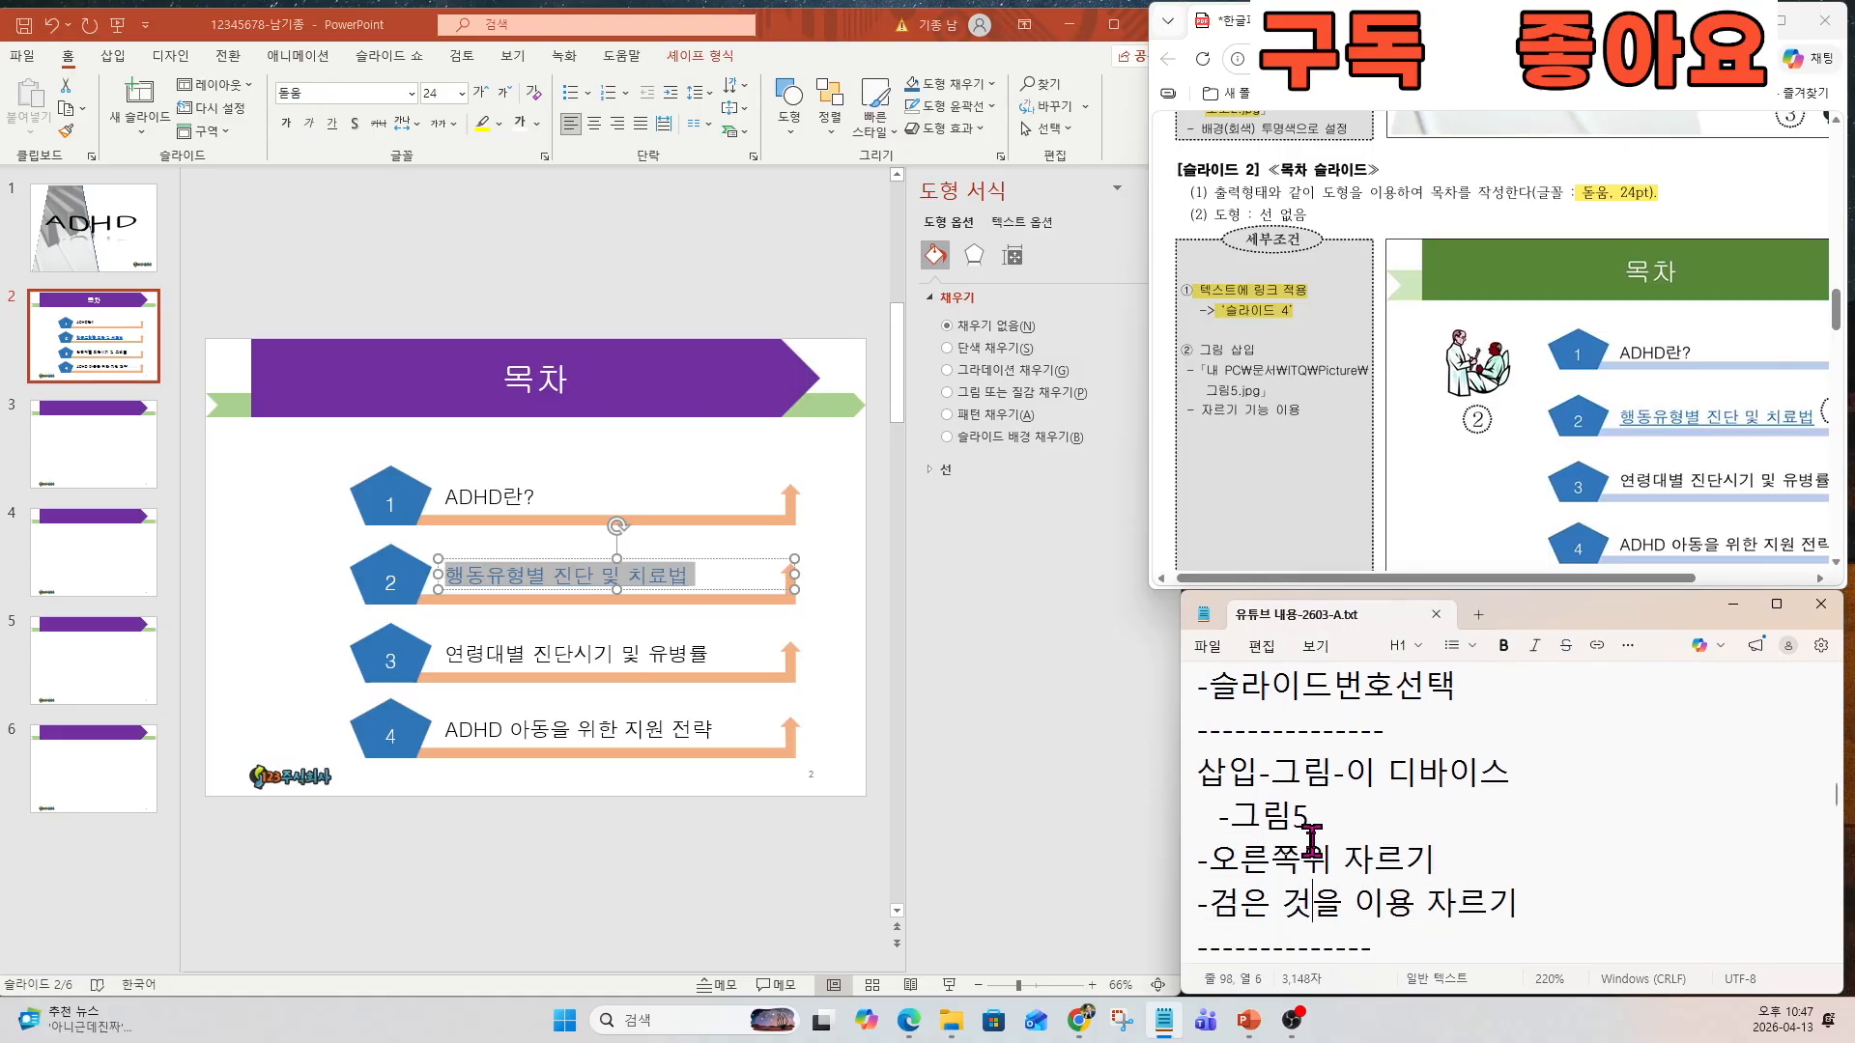
drag(1207, 686, 1606, 828)
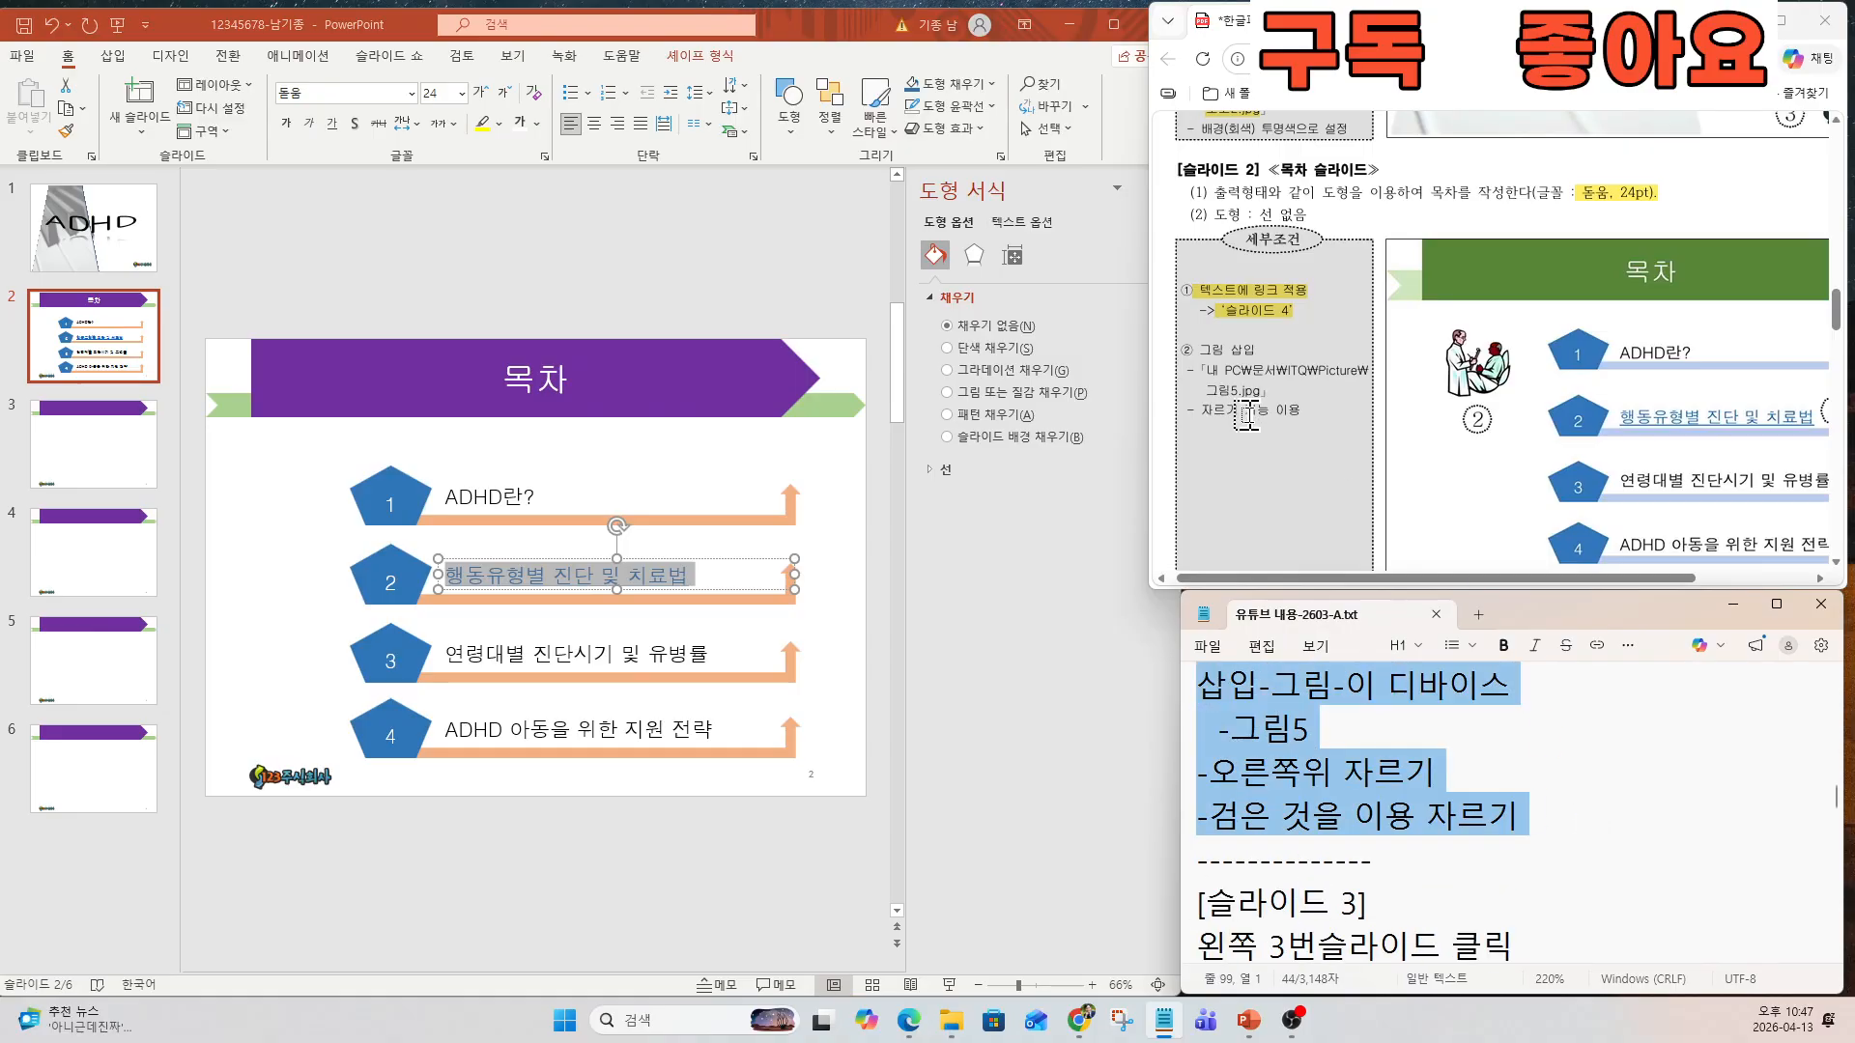
drag(1206, 371, 1293, 414)
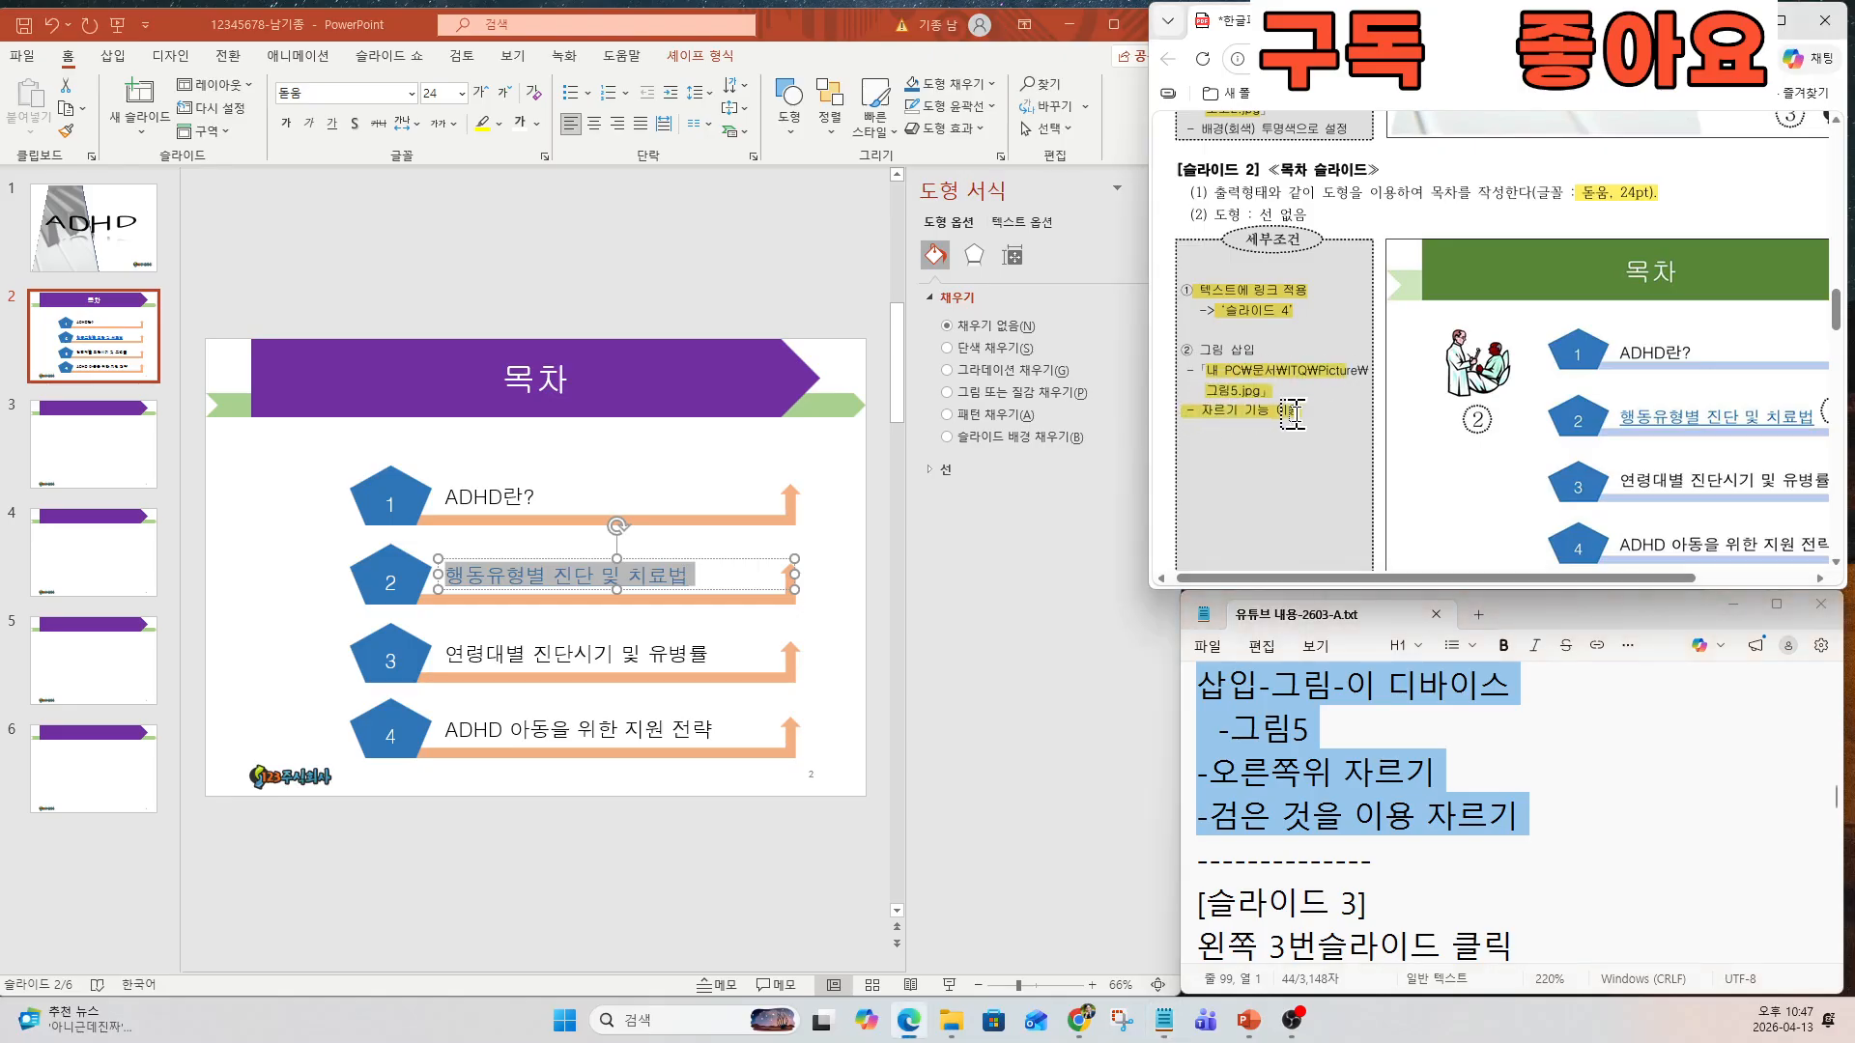
Insert the picture "그림5" from the ITQ picture folder into slide 2.
click(113, 55)
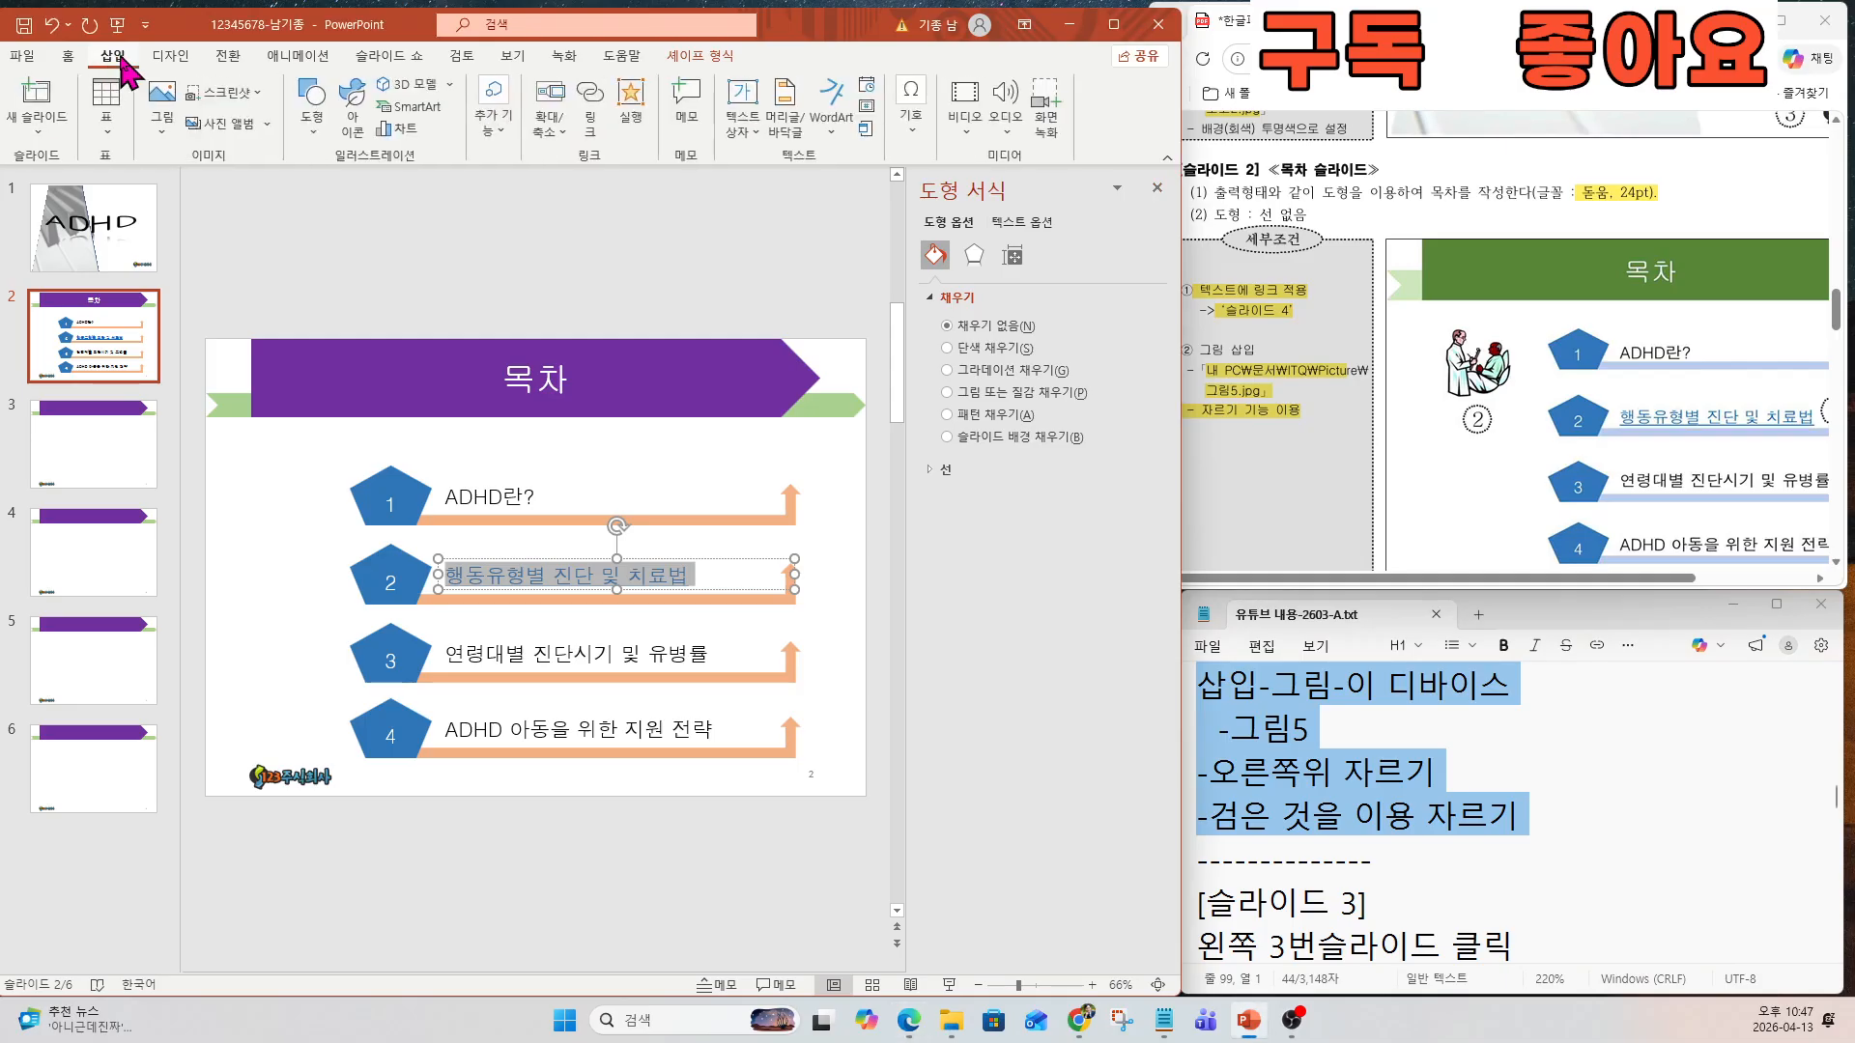
click(161, 104)
click(211, 188)
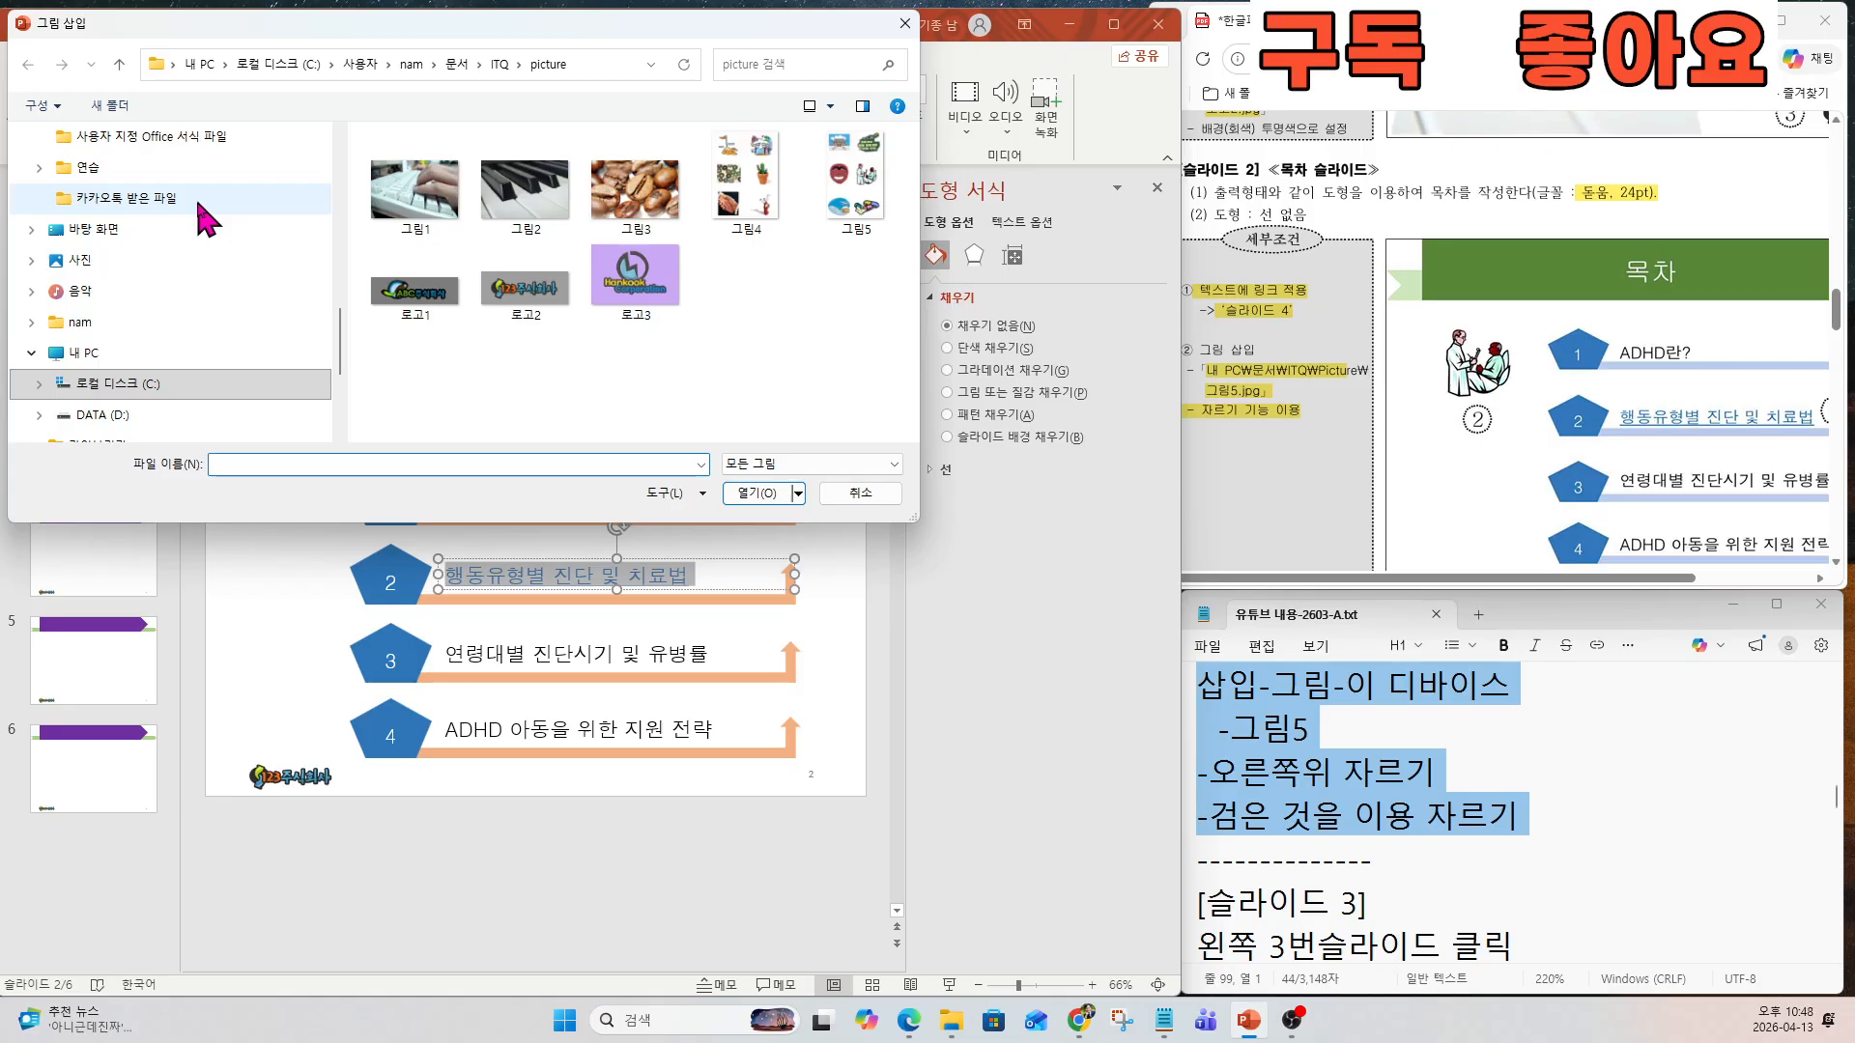
double_click(823, 232)
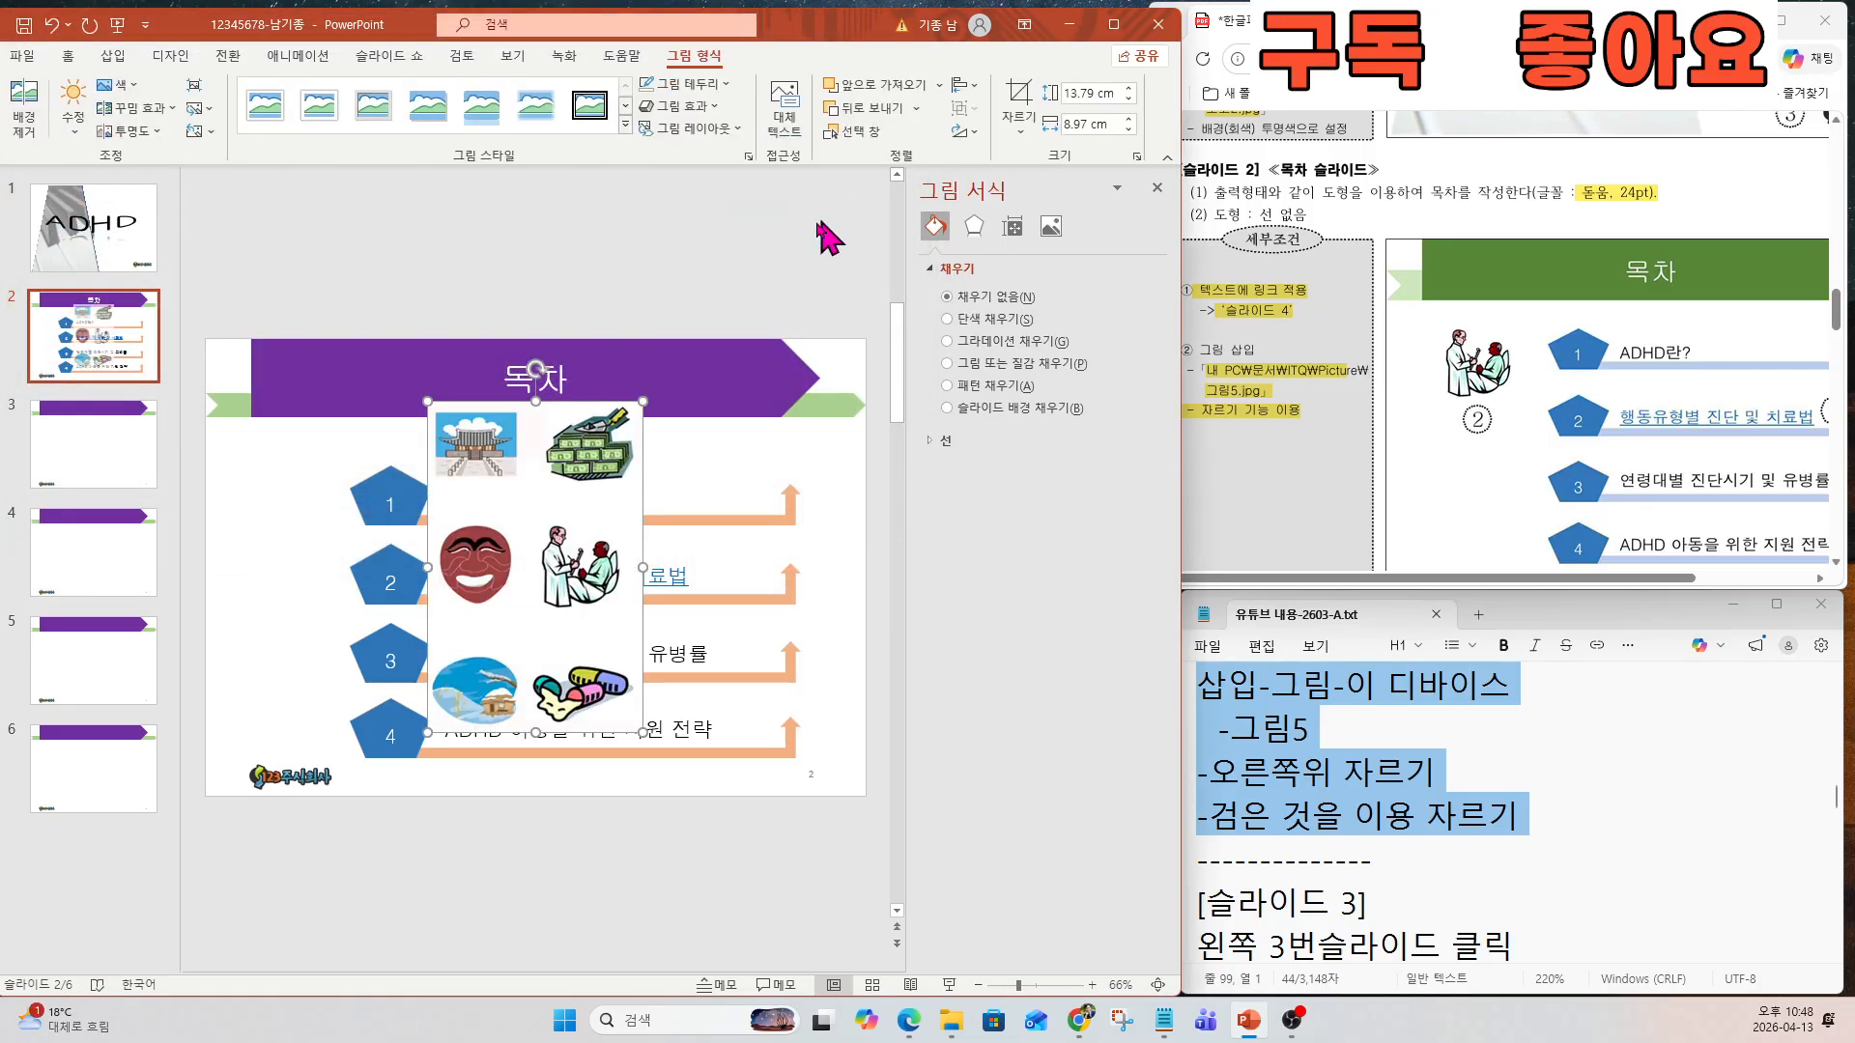
Crop the inserted picture to the doctor-and-patient drawing and place it to the left of the first pentagon.
click(1019, 106)
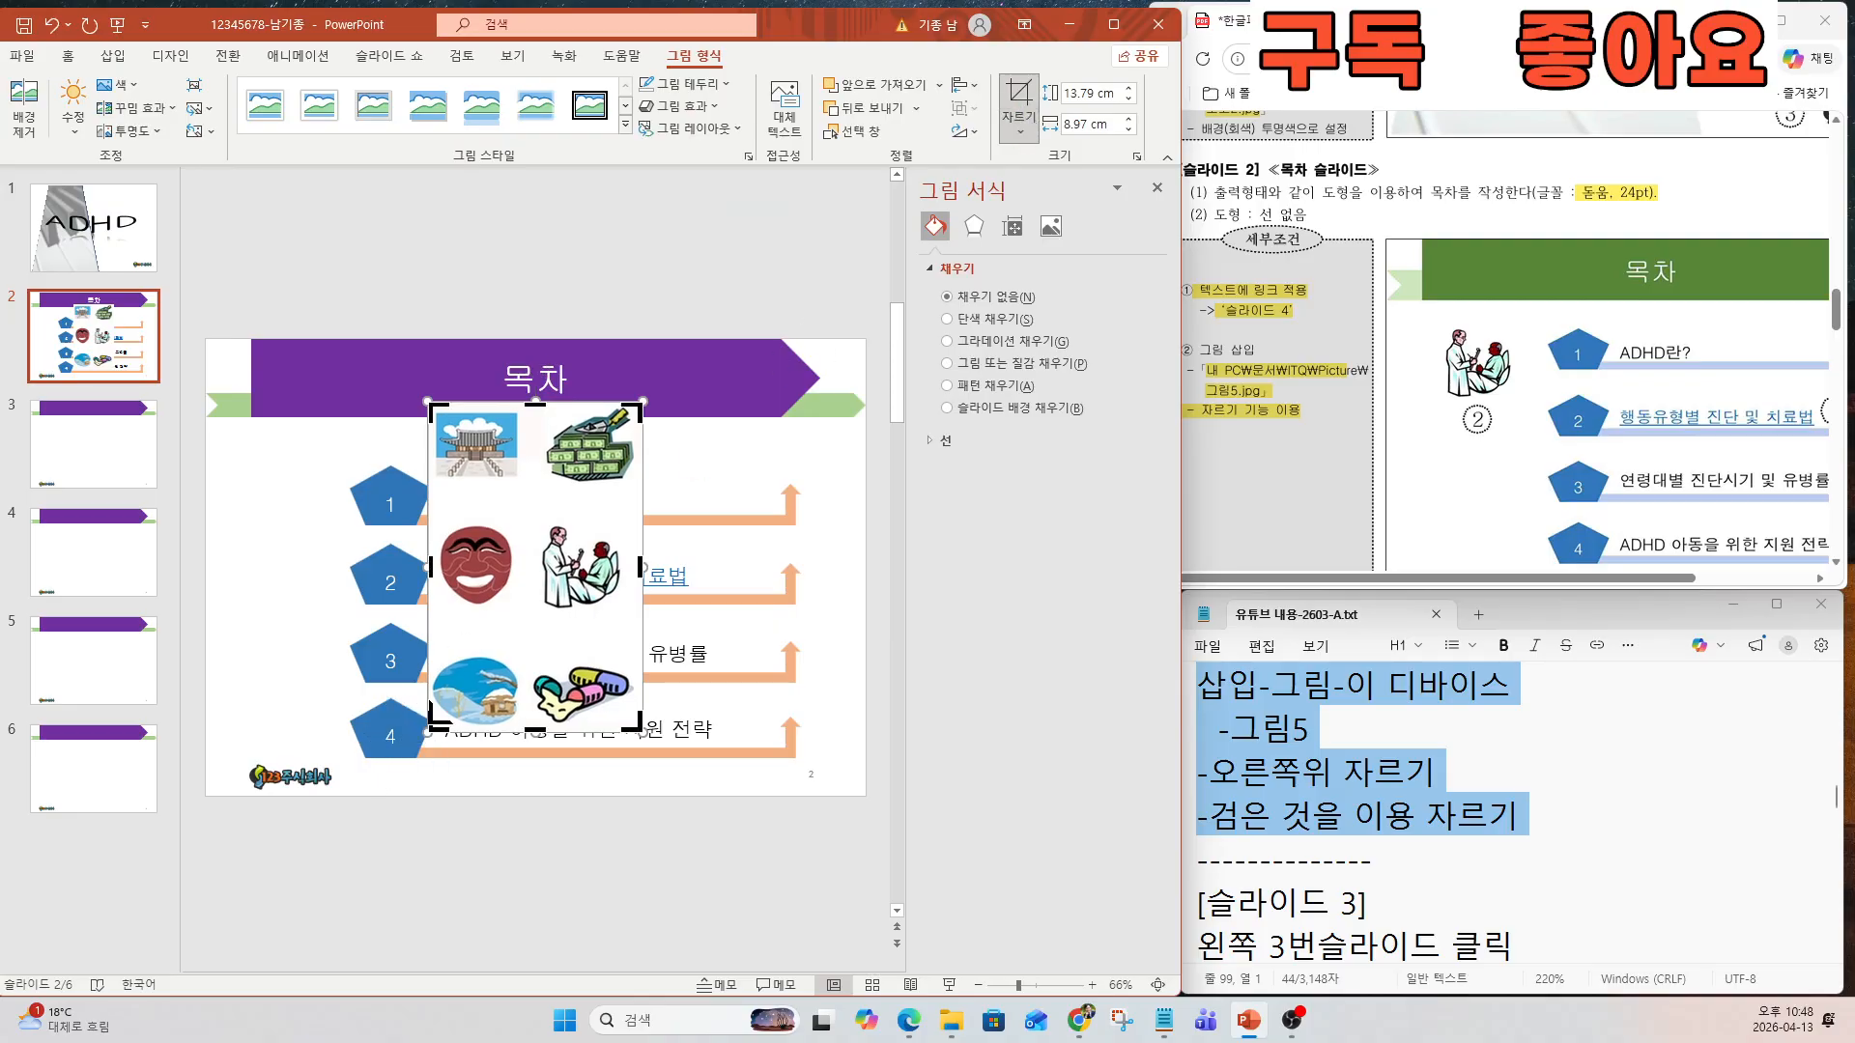
drag(432, 719, 531, 630)
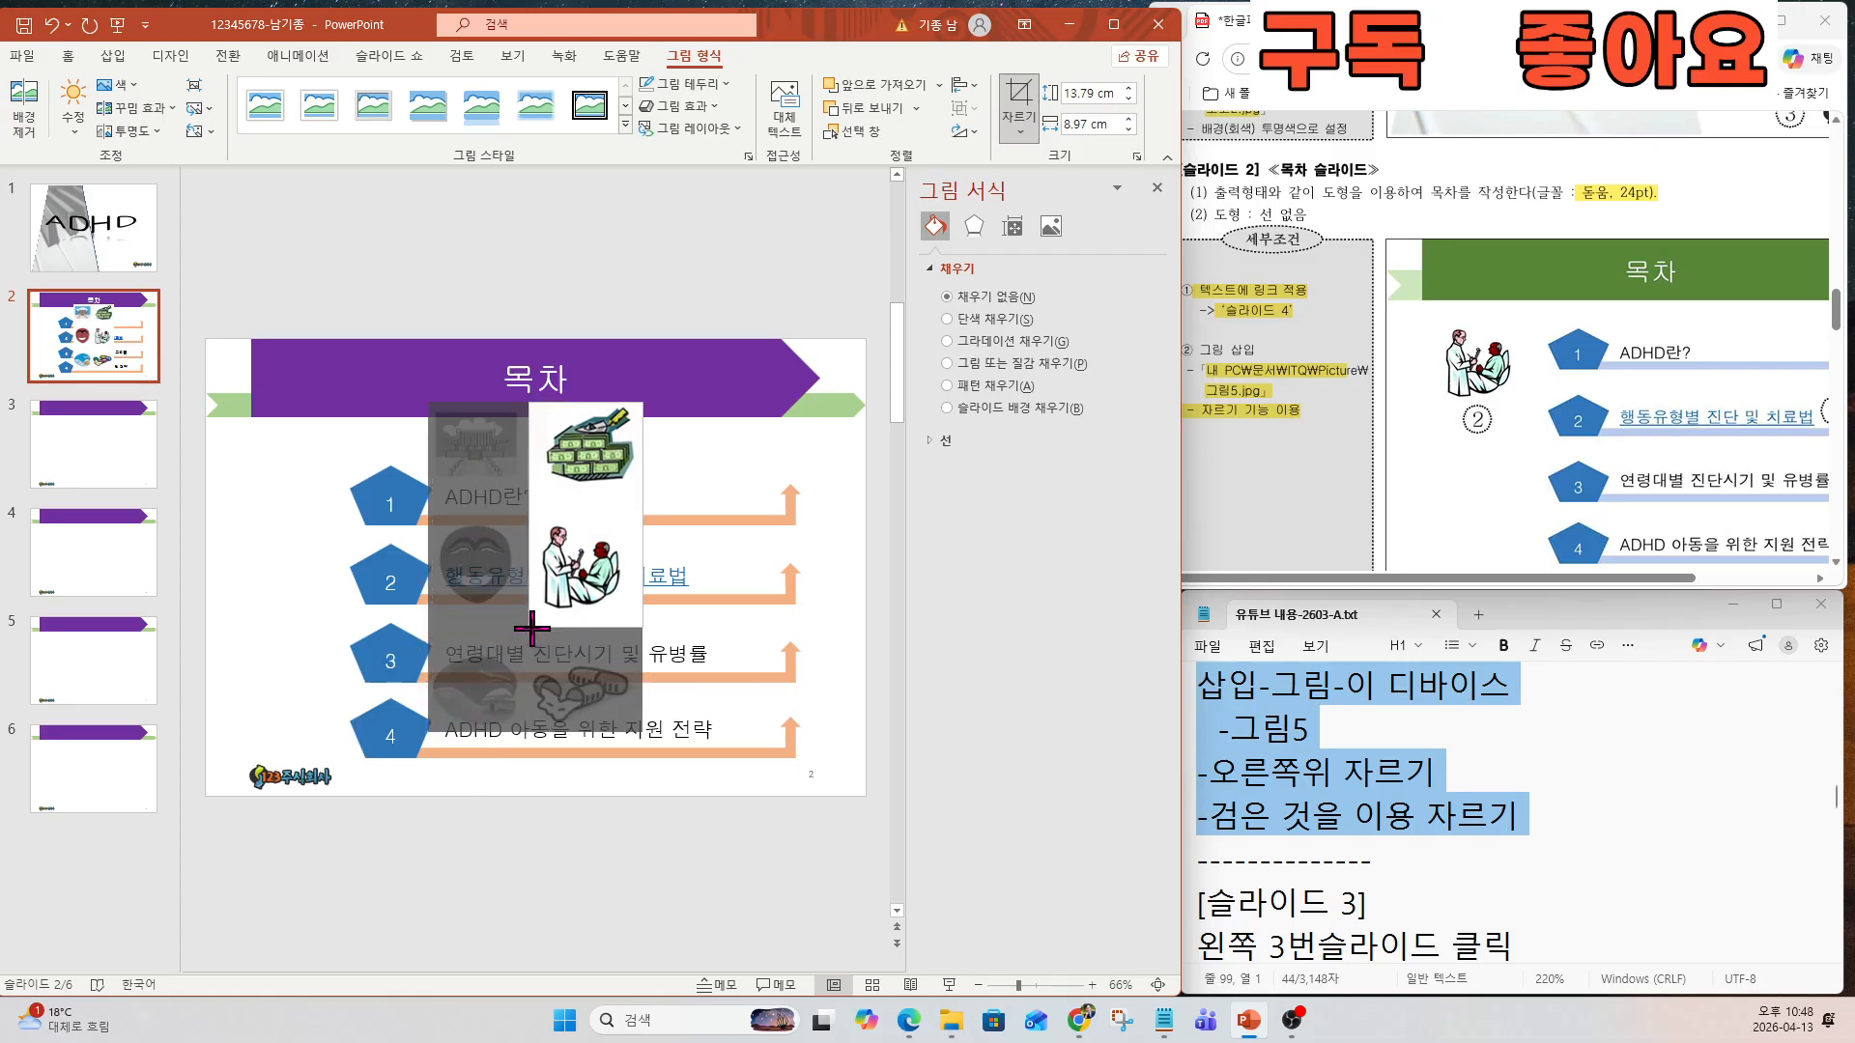
drag(642, 402, 631, 511)
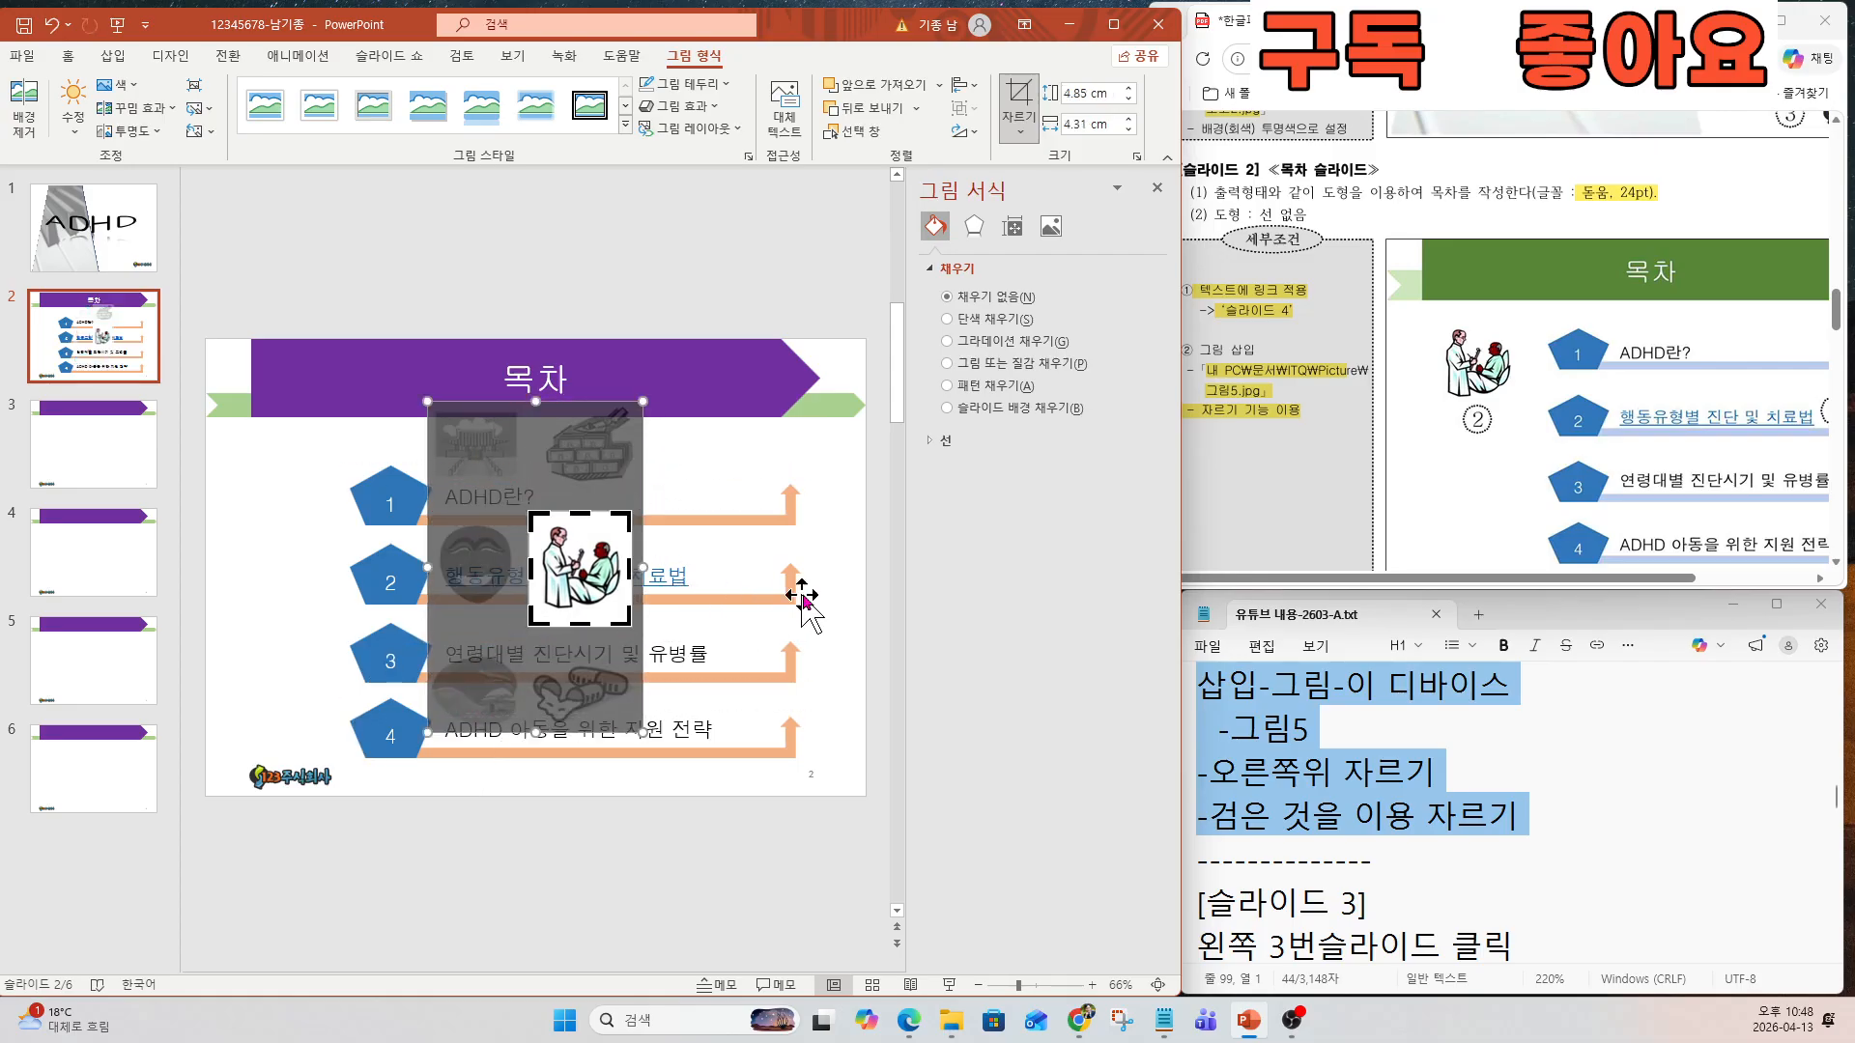
click(855, 583)
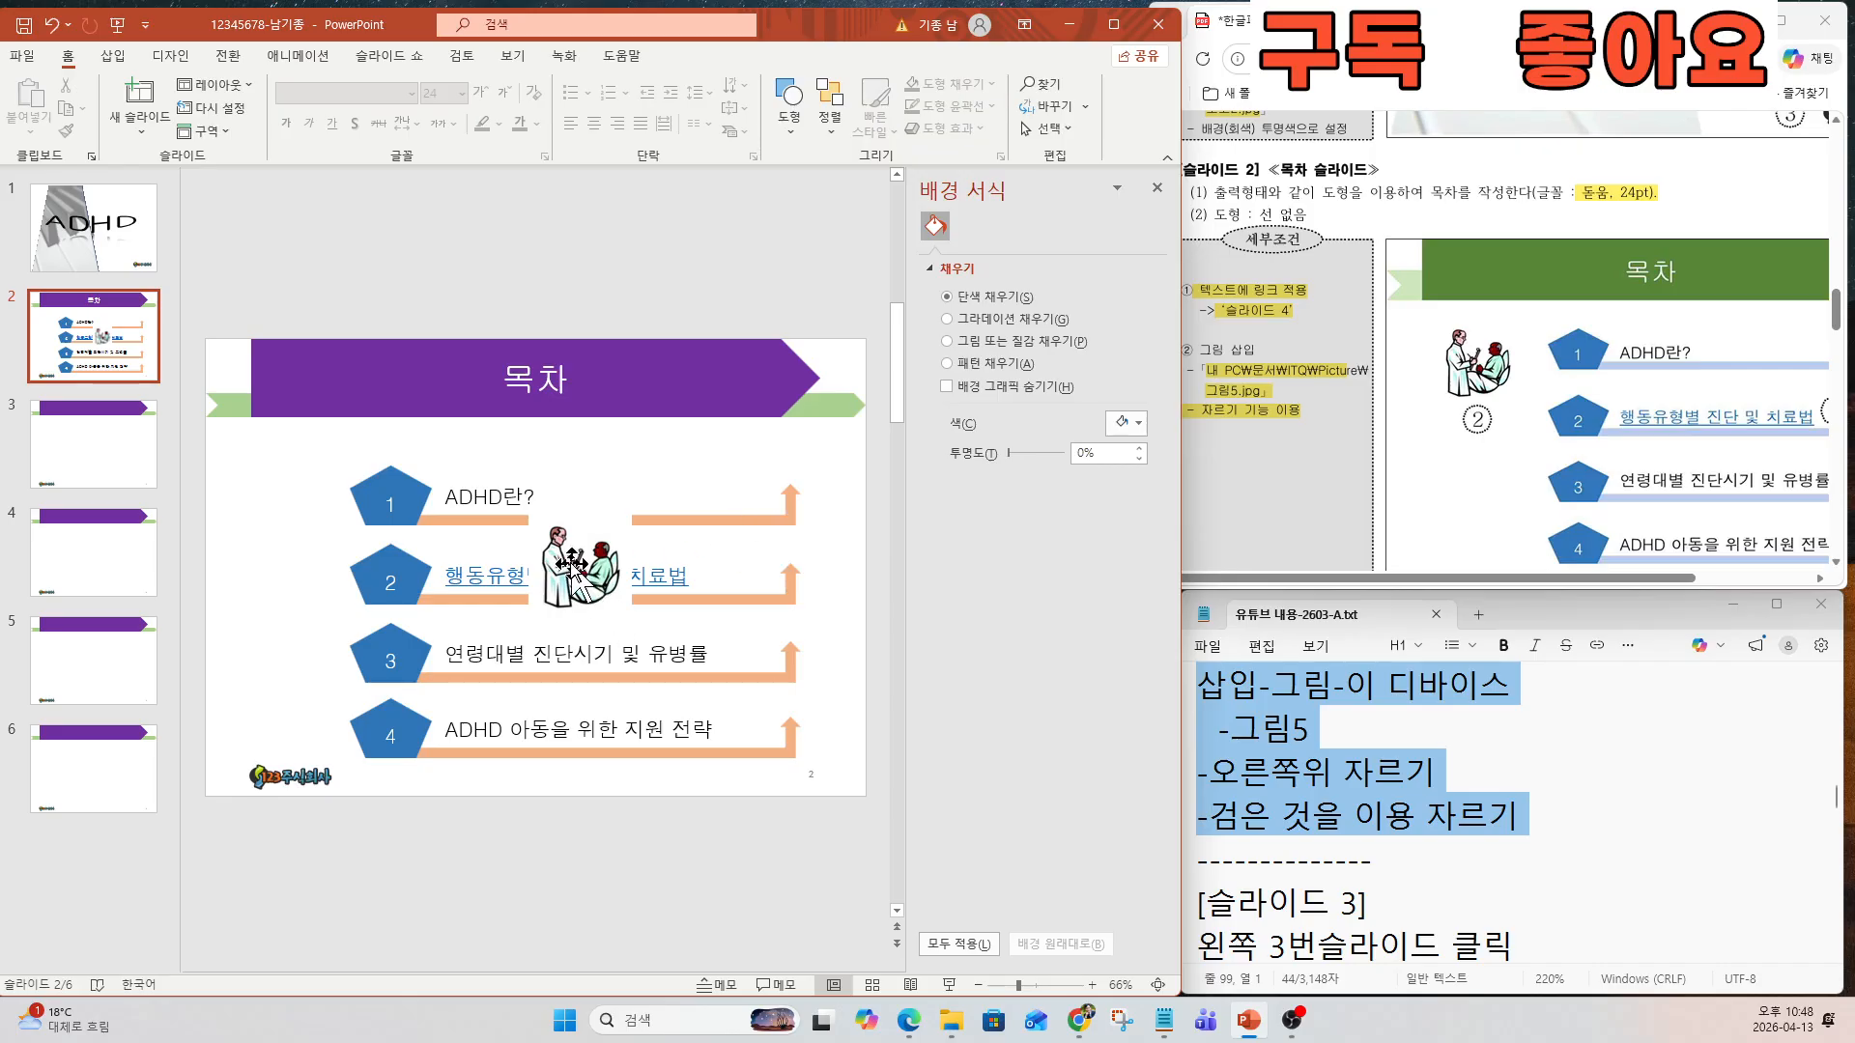
drag(571, 564, 269, 518)
click(483, 904)
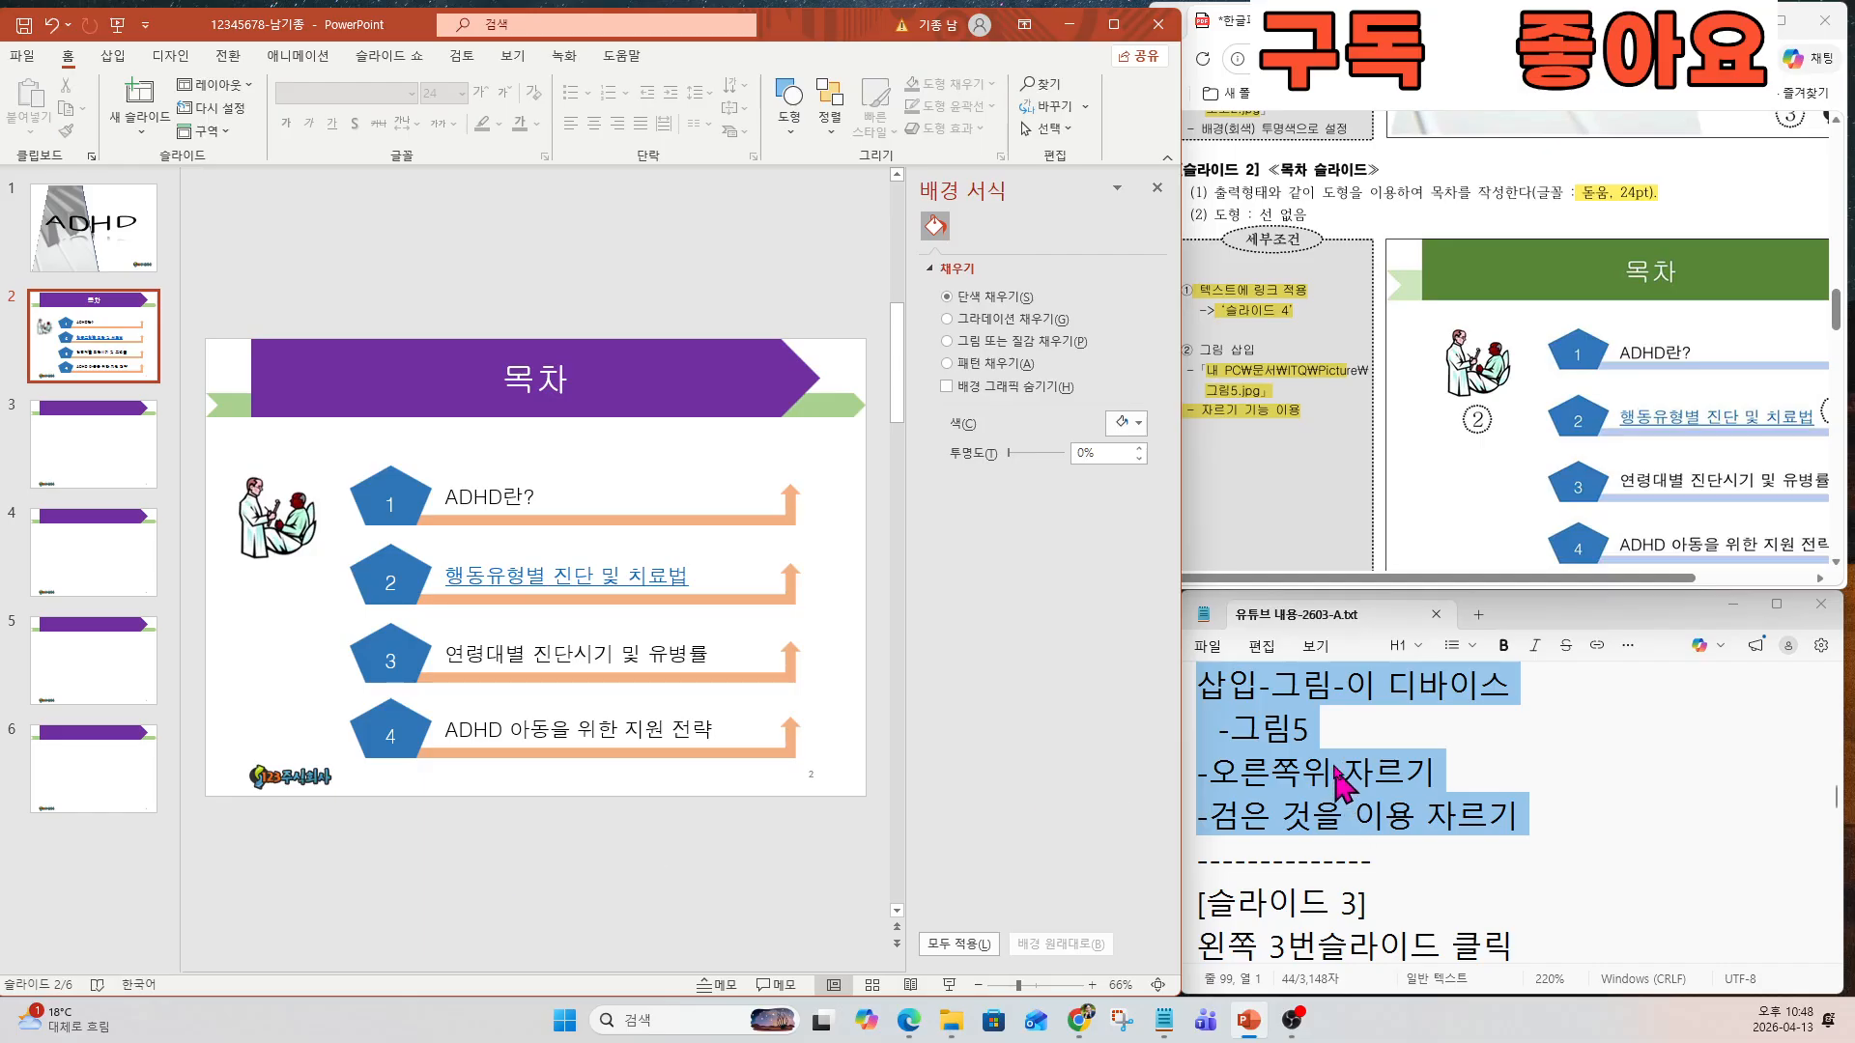
Highlight the "[슬라이드 3]" notes in Notepad, from the heading through "제목 입력".
click(1346, 582)
click(1293, 819)
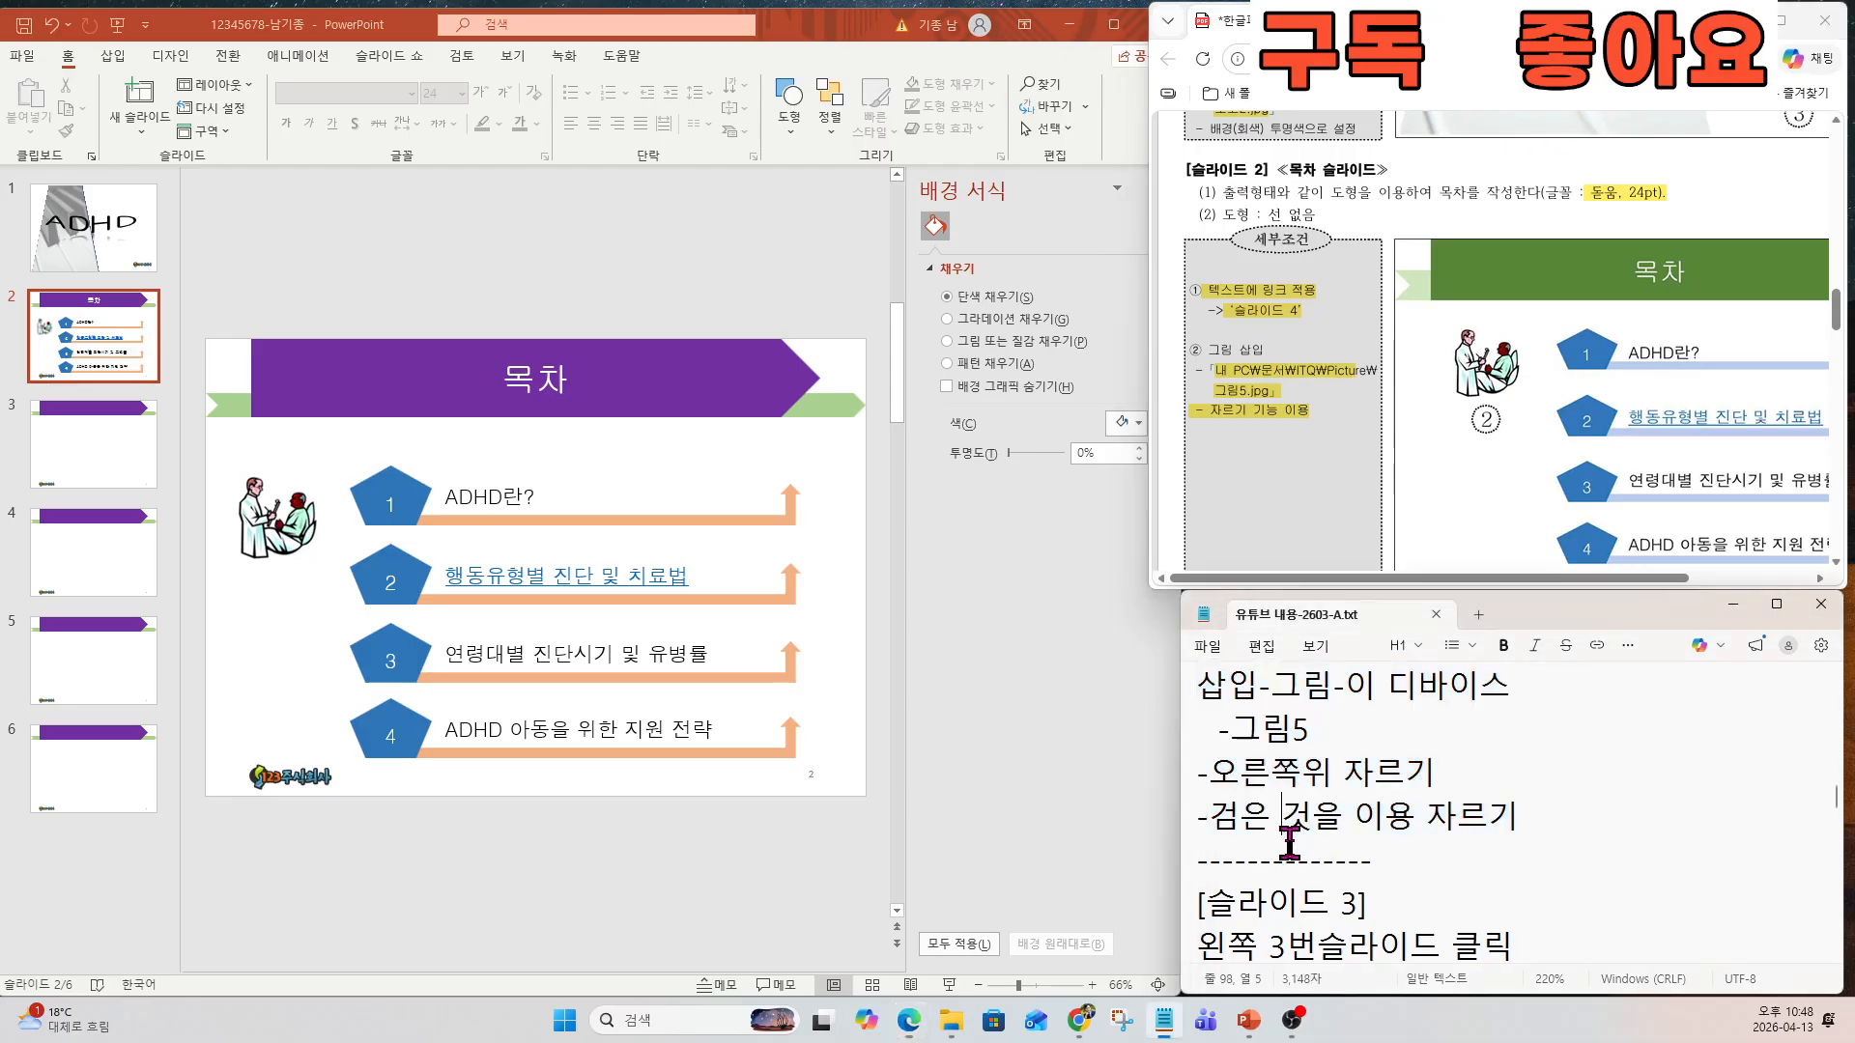
key(Down)
key(Down)
key(Down)
key(Down)
key(Down)
key(Down)
key(Down)
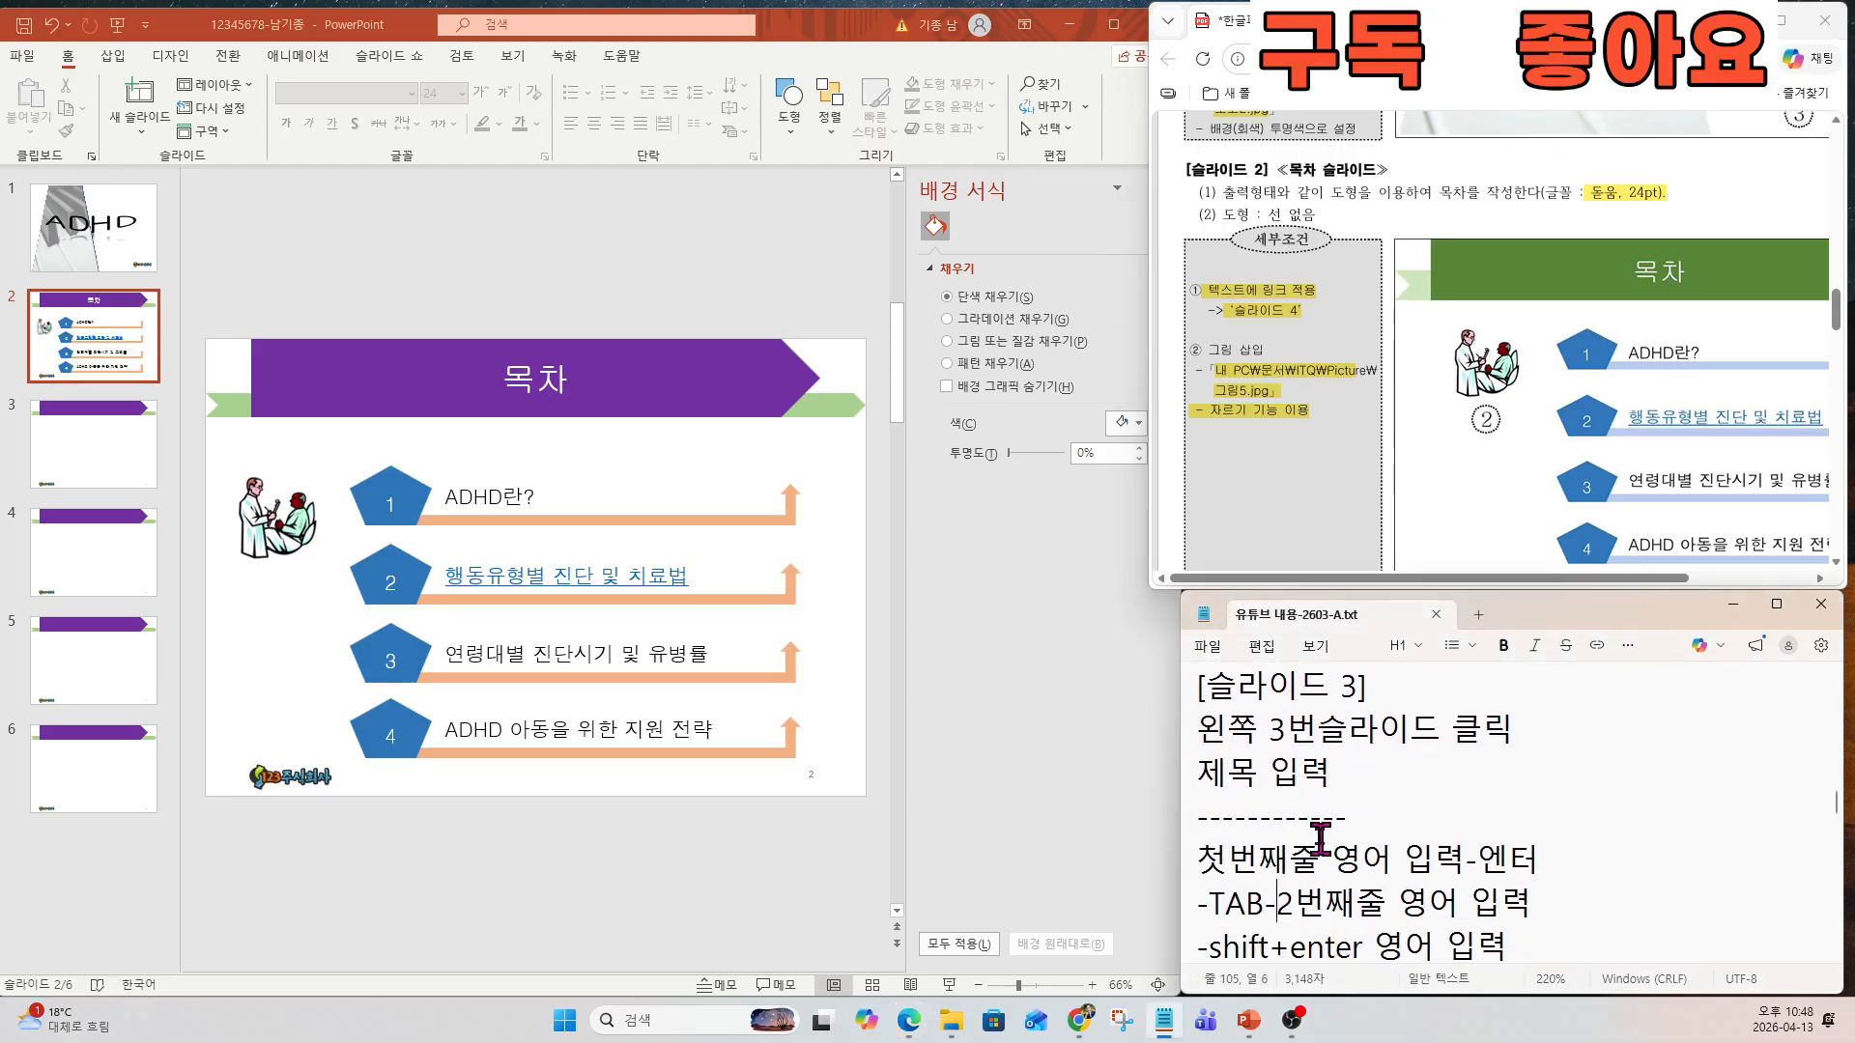
shift+click(1203, 694)
Open slide 3, bring its exam sheet section into view, and enter the title "1. ADHD란?".
click(114, 454)
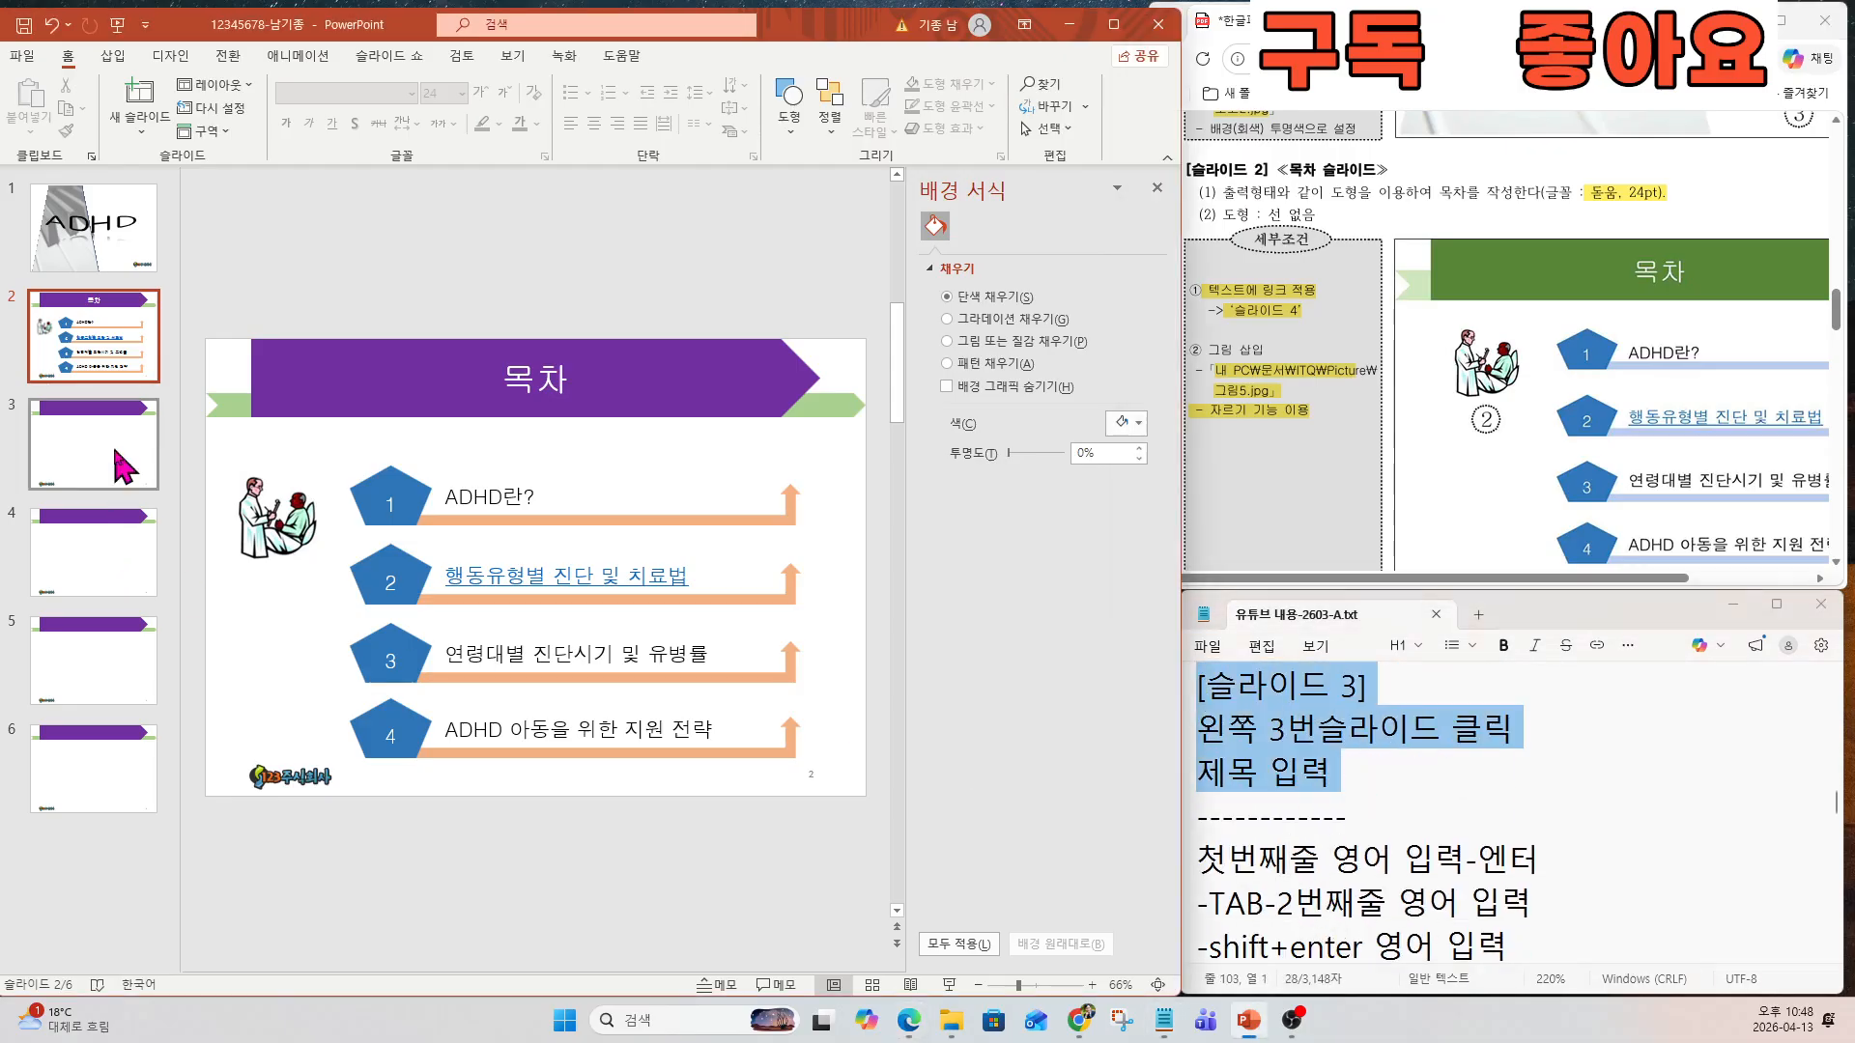
scroll(1564, 449, down, 6)
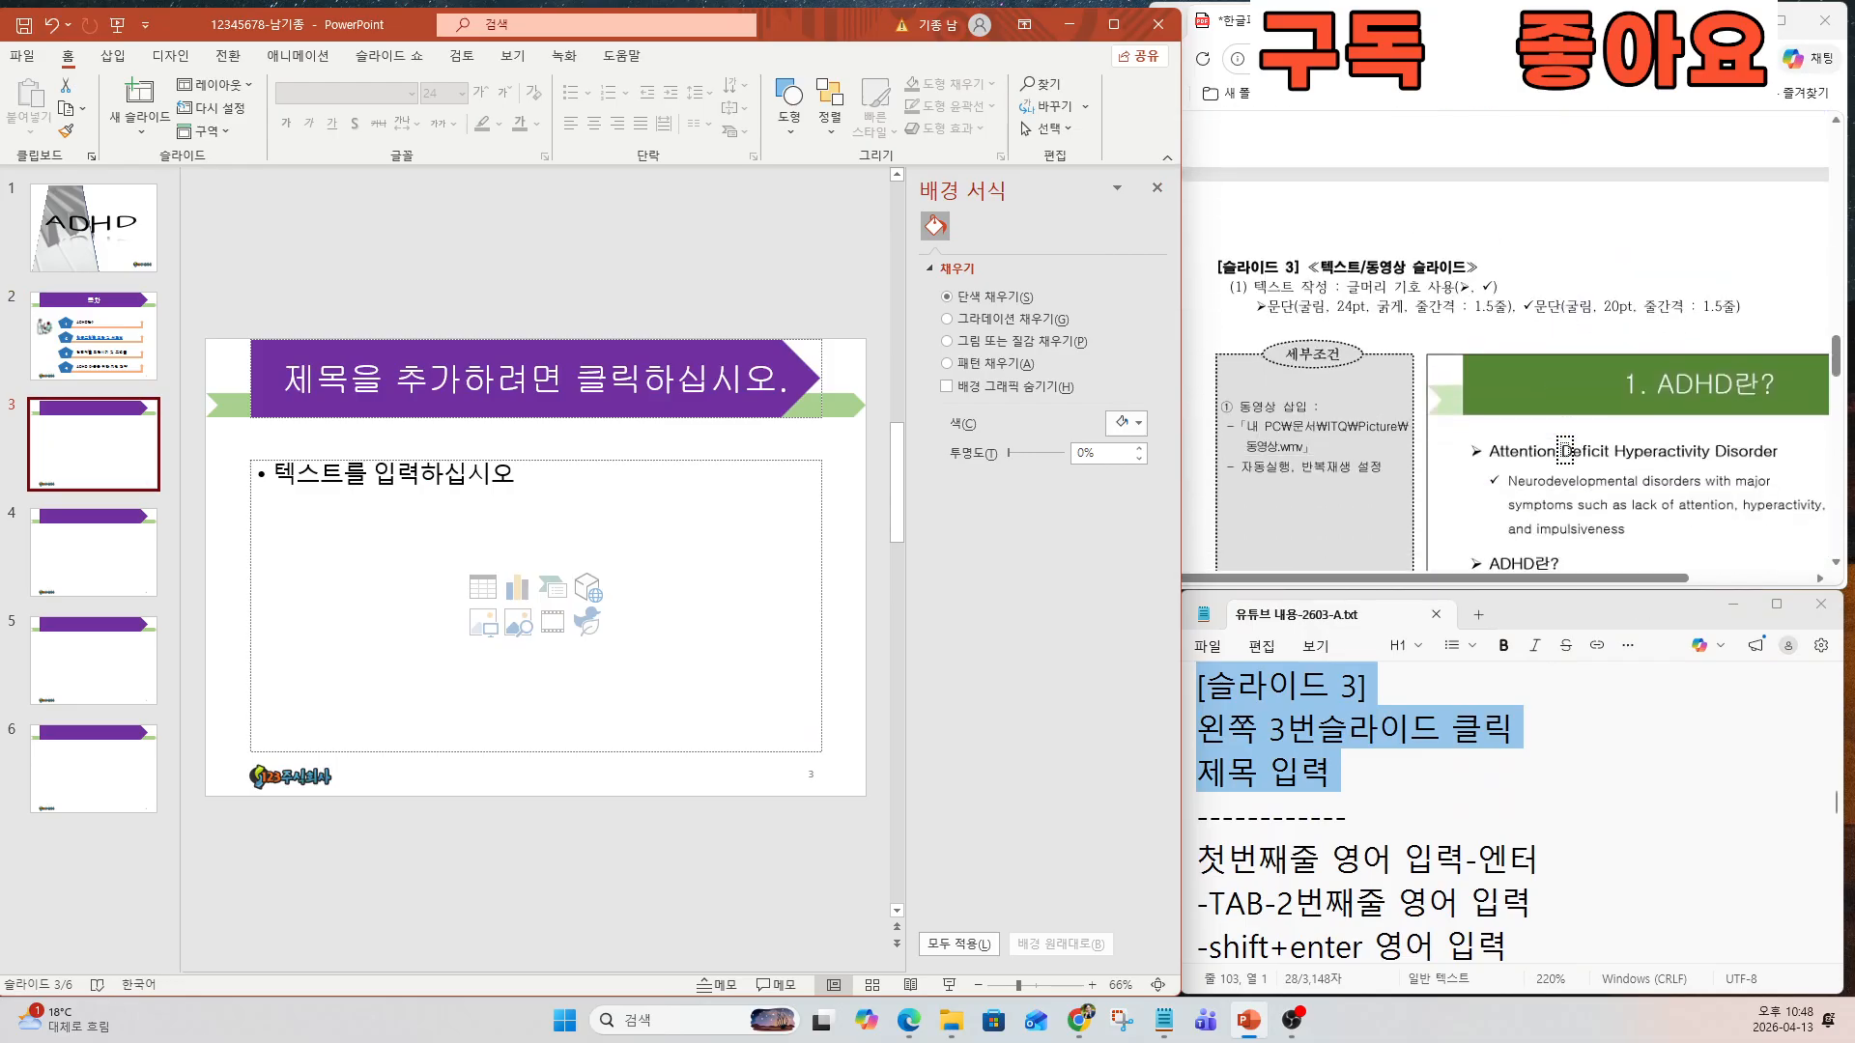
scroll(1565, 449, down, 2)
scroll(1564, 449, right, 2)
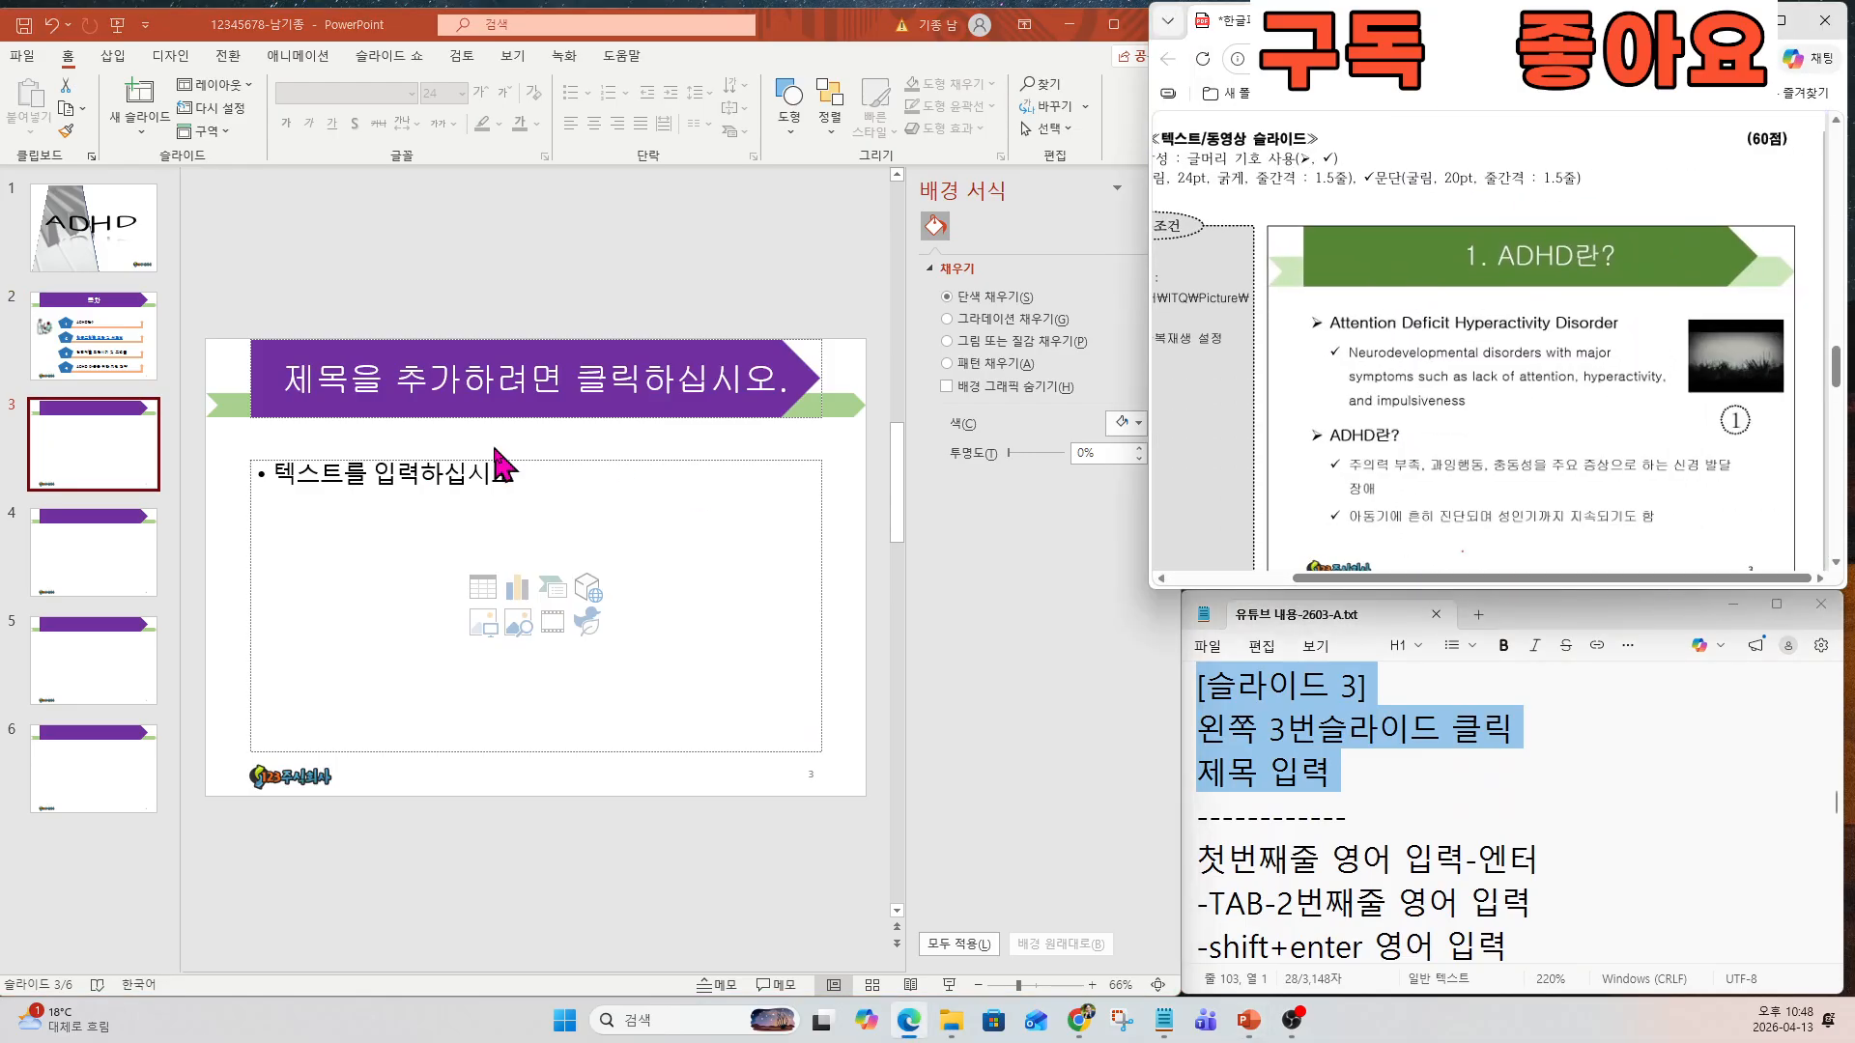
click(515, 387)
text(1)
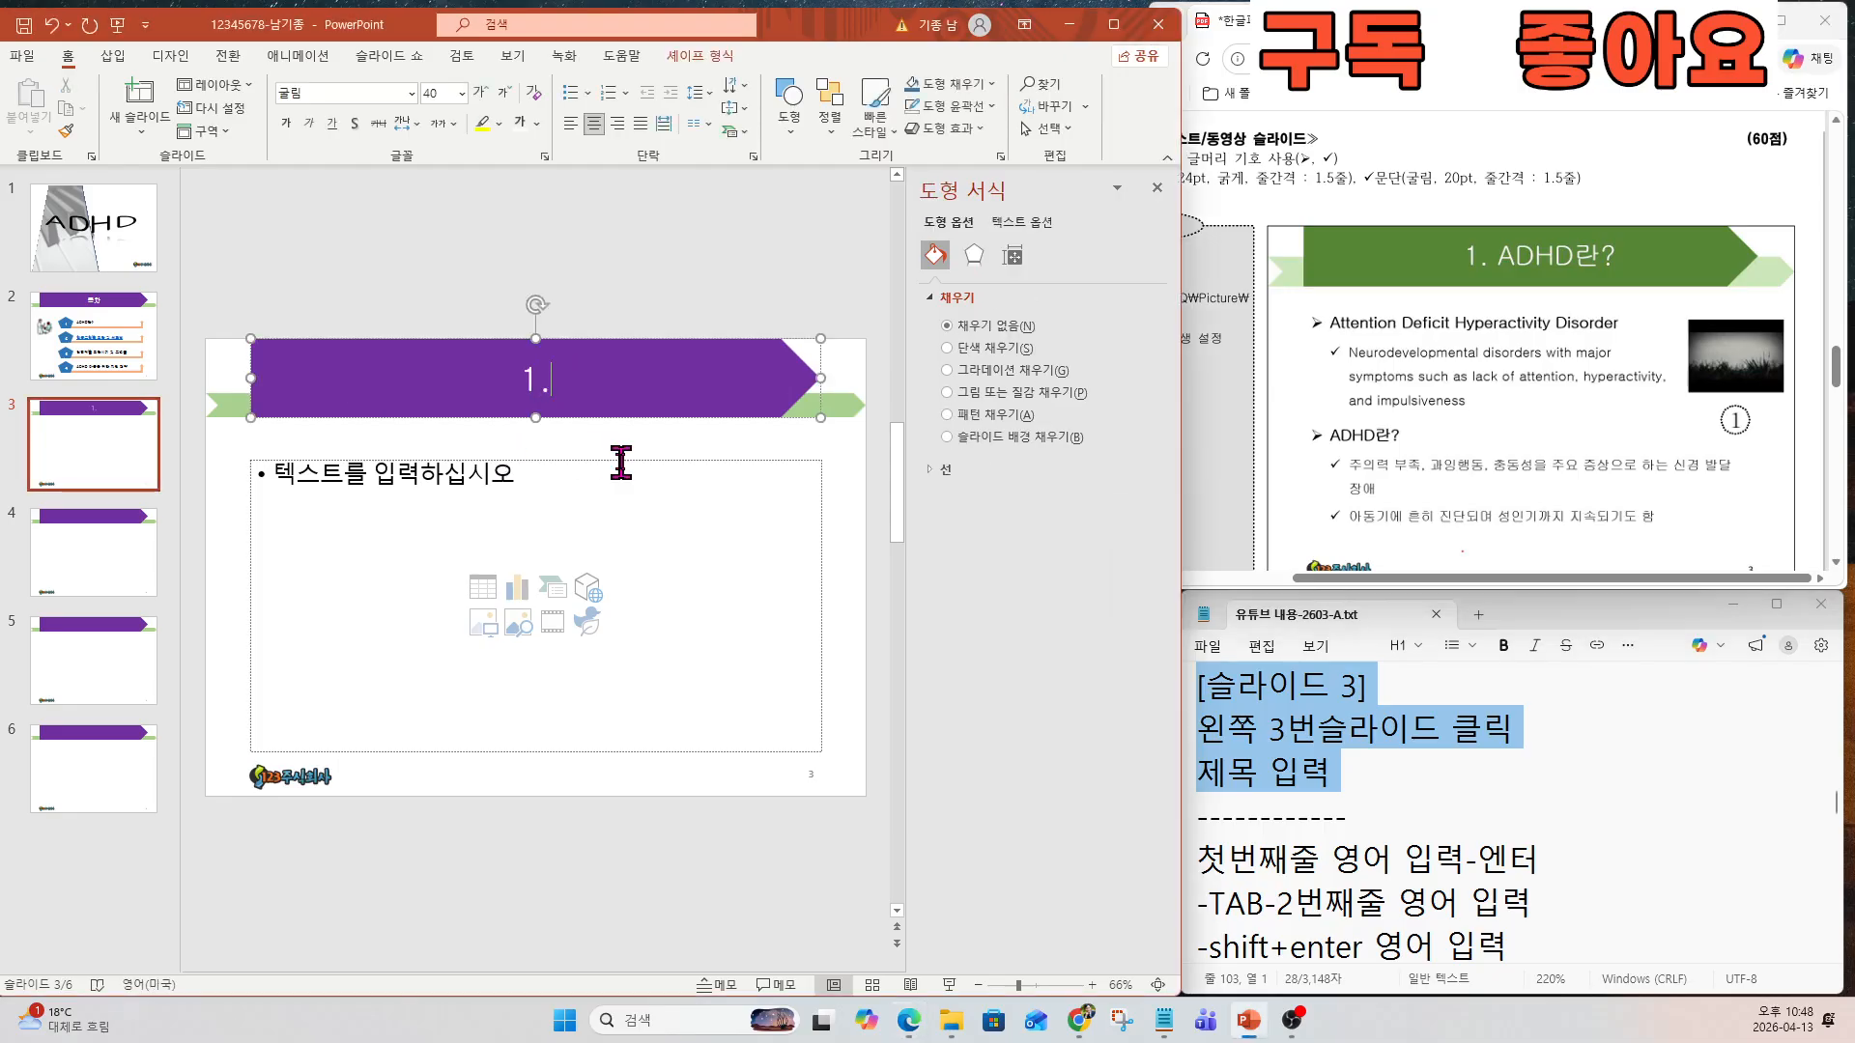
text(. ADHD란?)
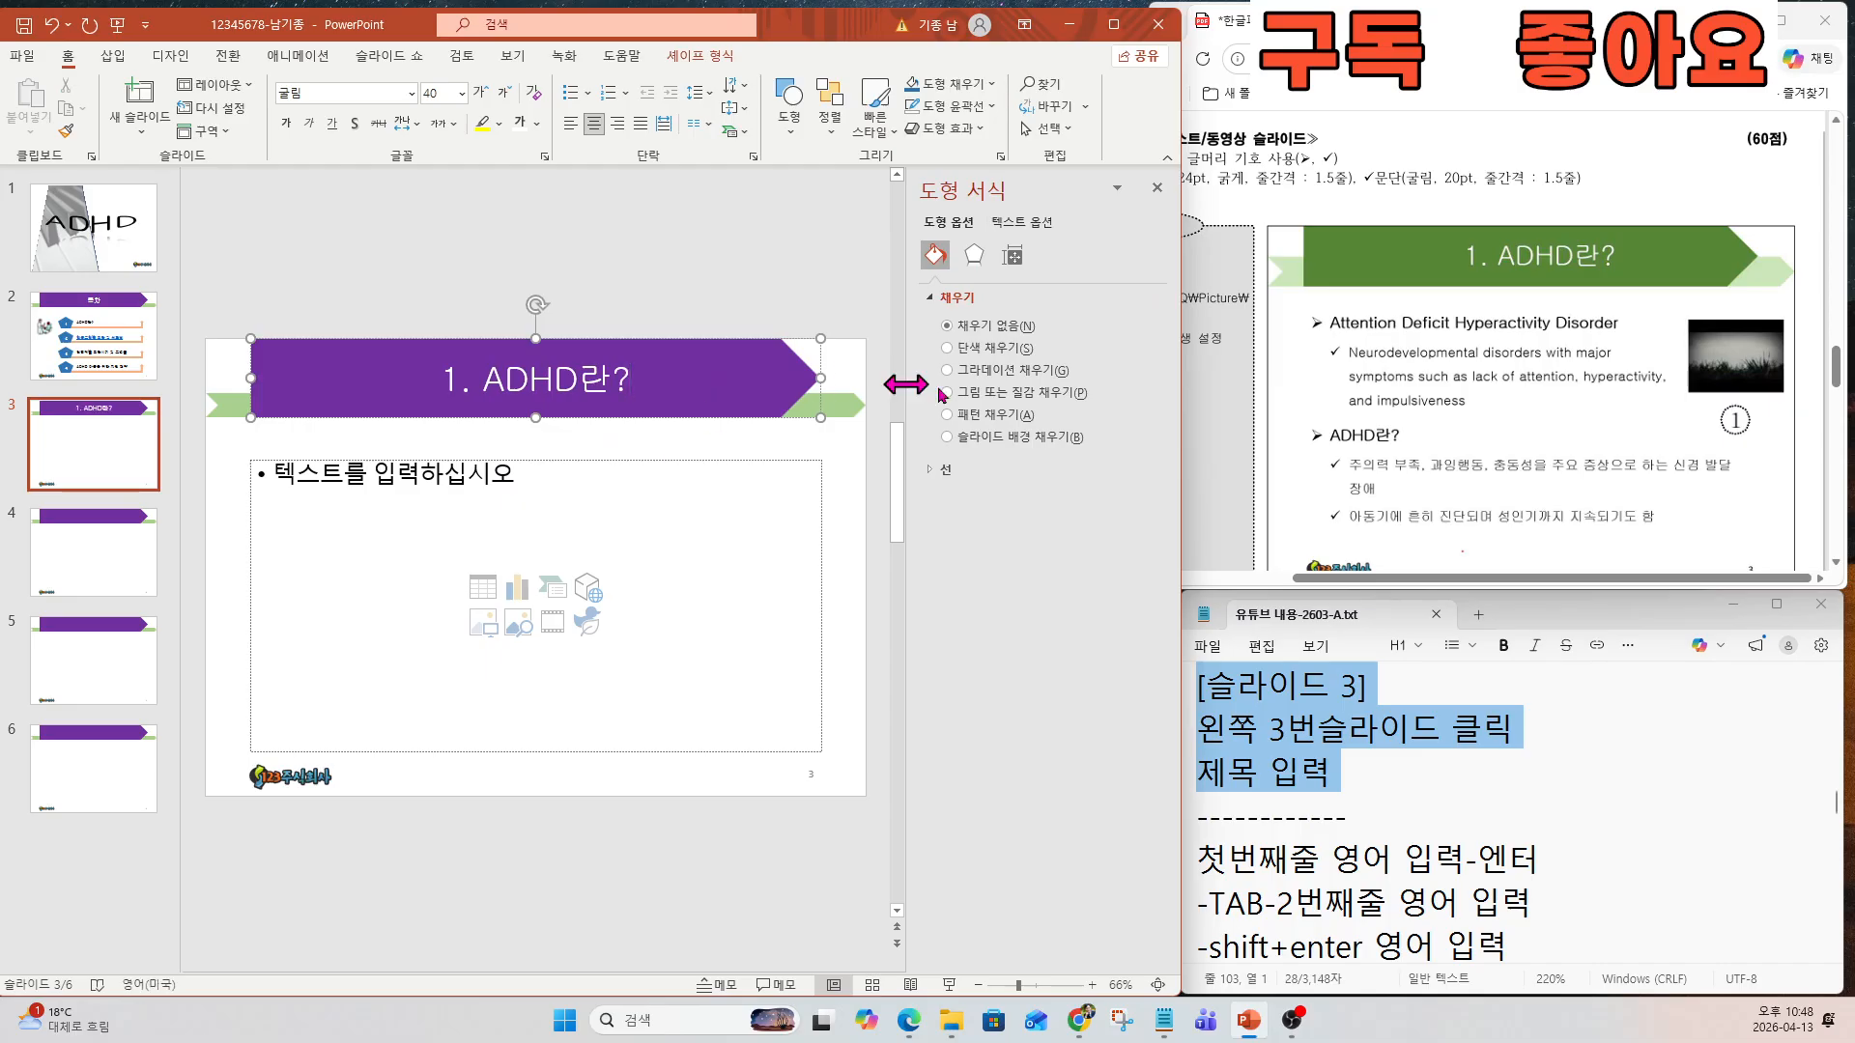
Highlight the four English text-entry lines in the Notepad notes and enlarge the slide 3 example on the exam sheet.
click(1362, 815)
key(Down)
key(Down)
key(Down)
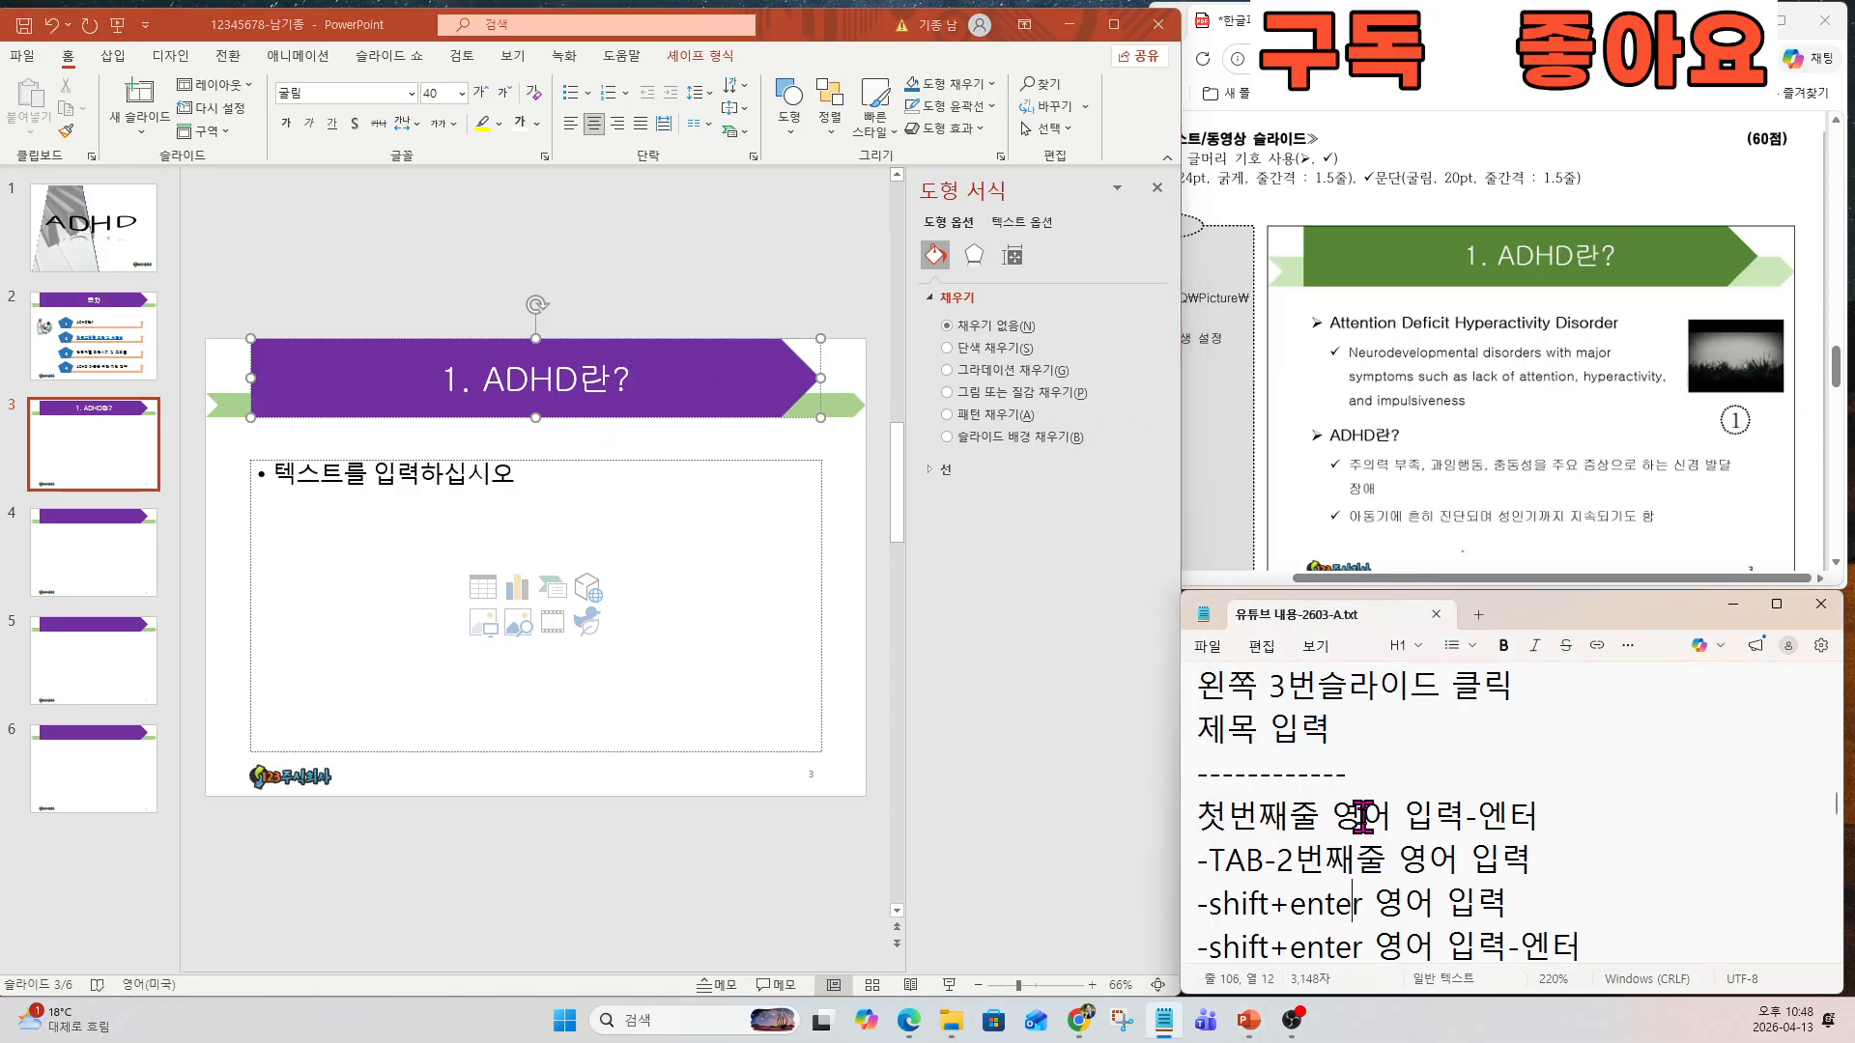
scroll(1362, 814, down, 2)
drag(1201, 686, 1553, 578)
scroll(1550, 394, up, 2)
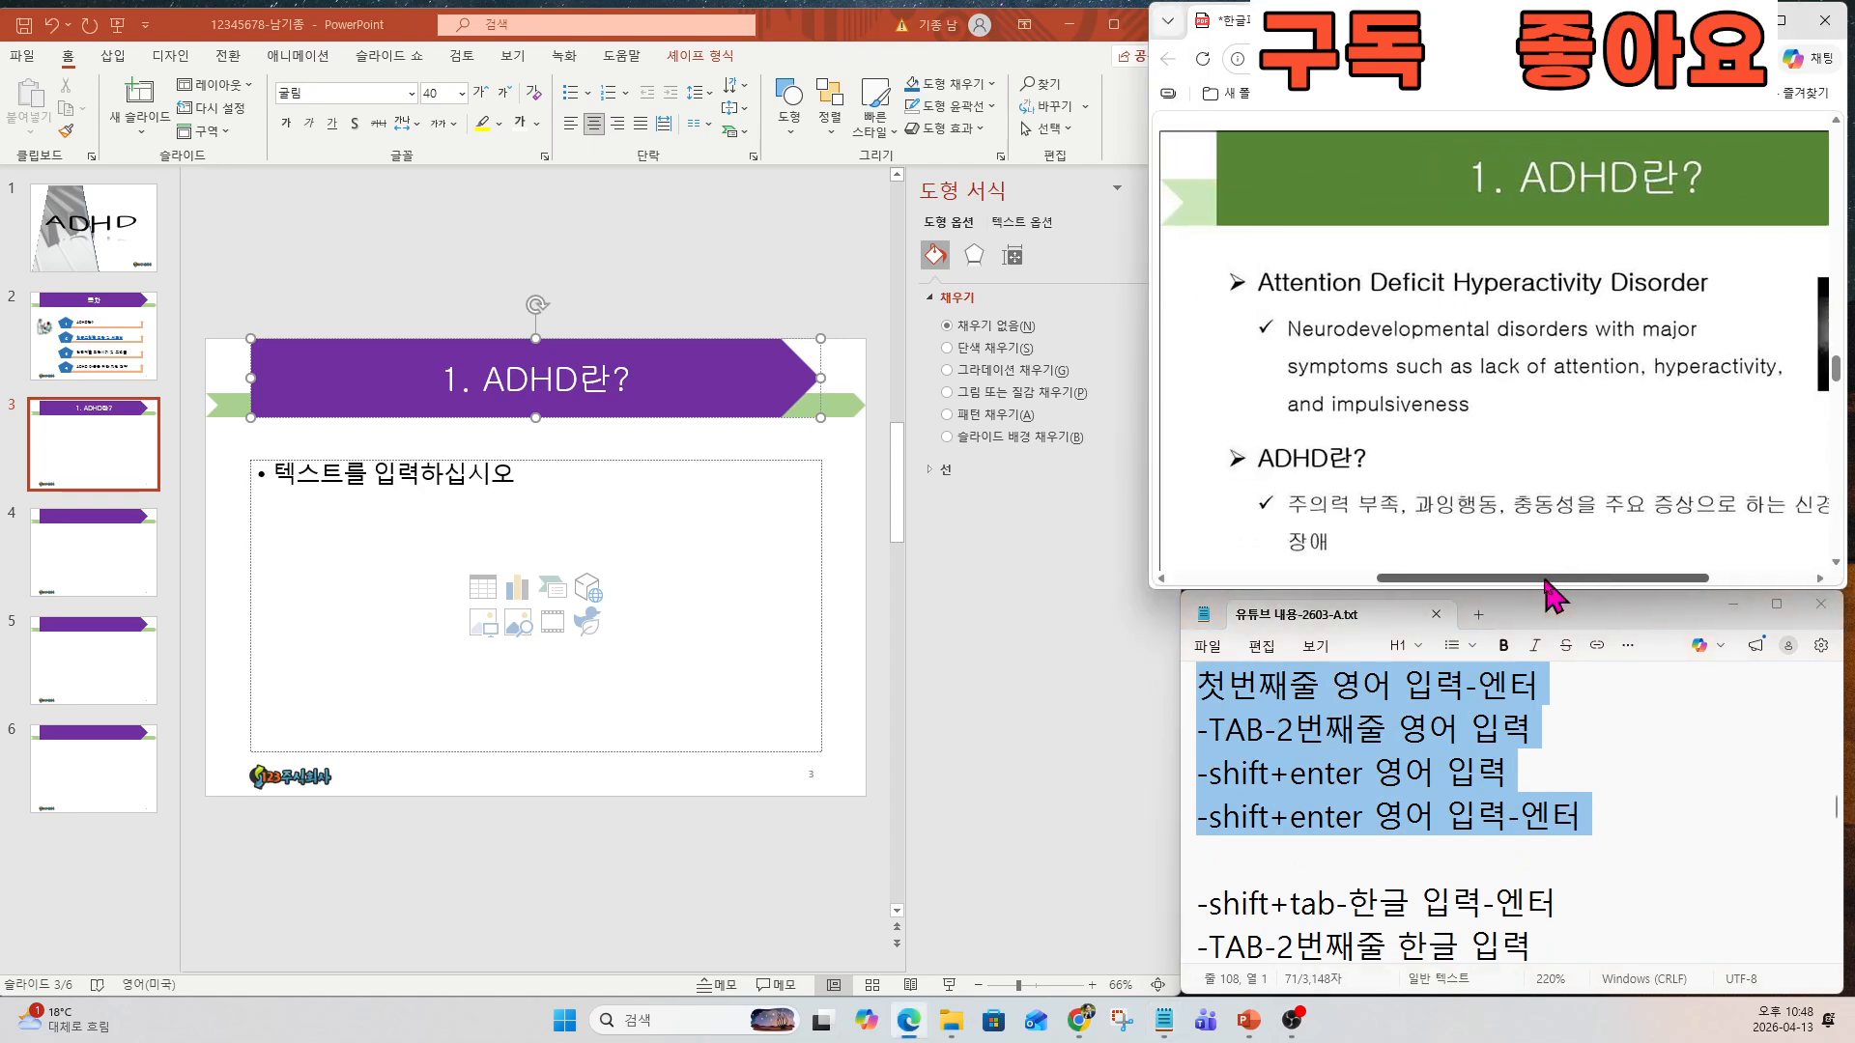
Start the first English line in slide 3's body placeholder with "ATT".
click(346, 478)
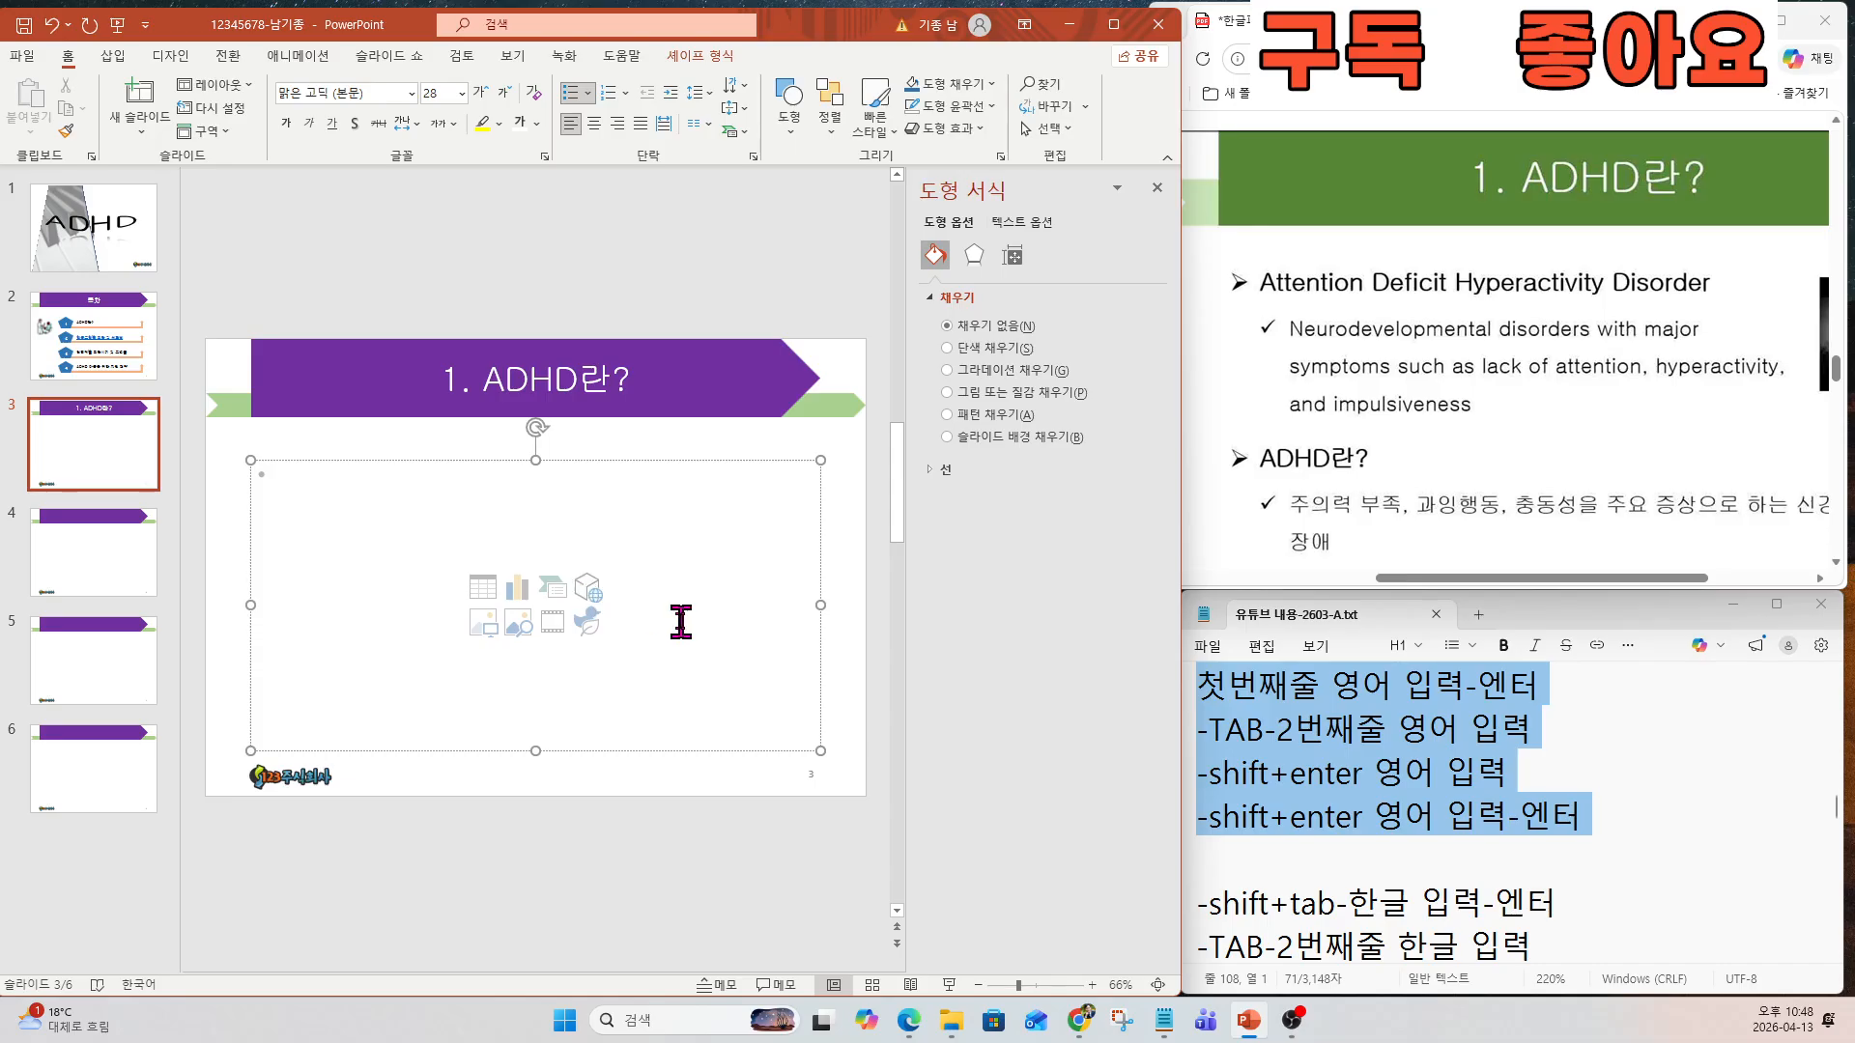
text(ATT)
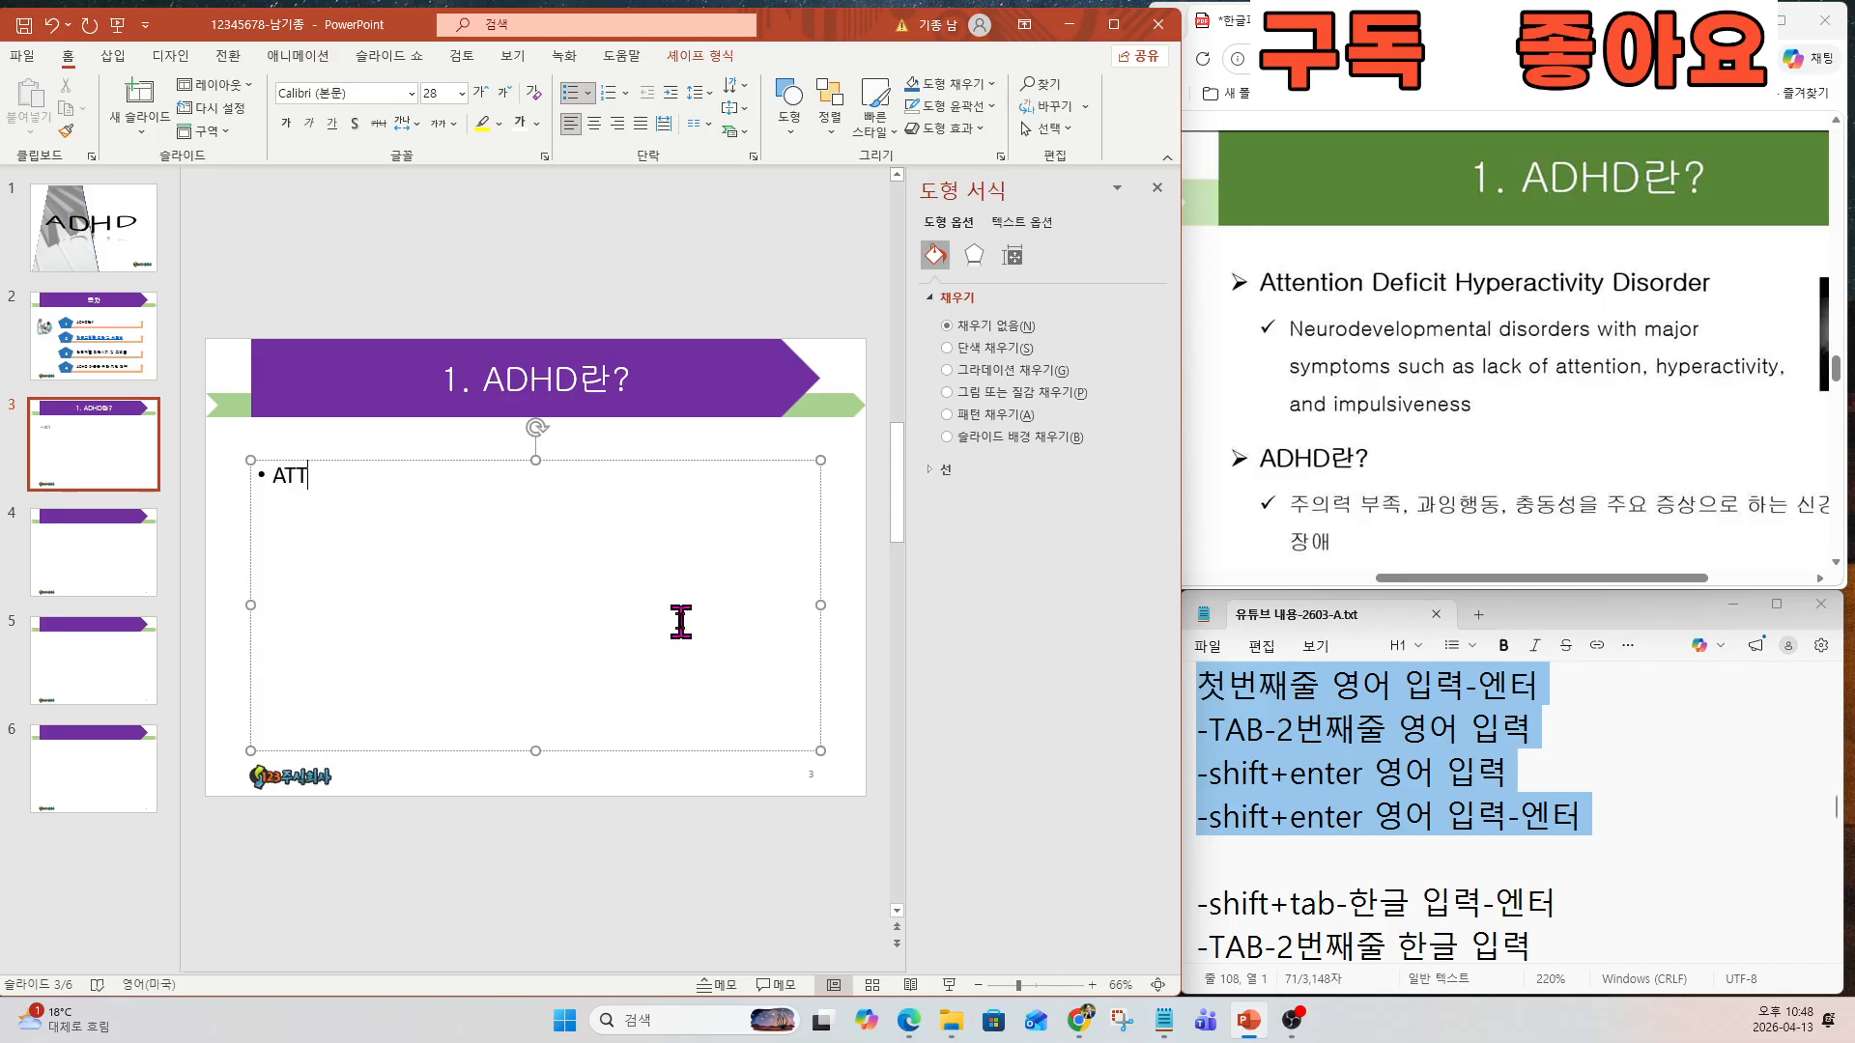
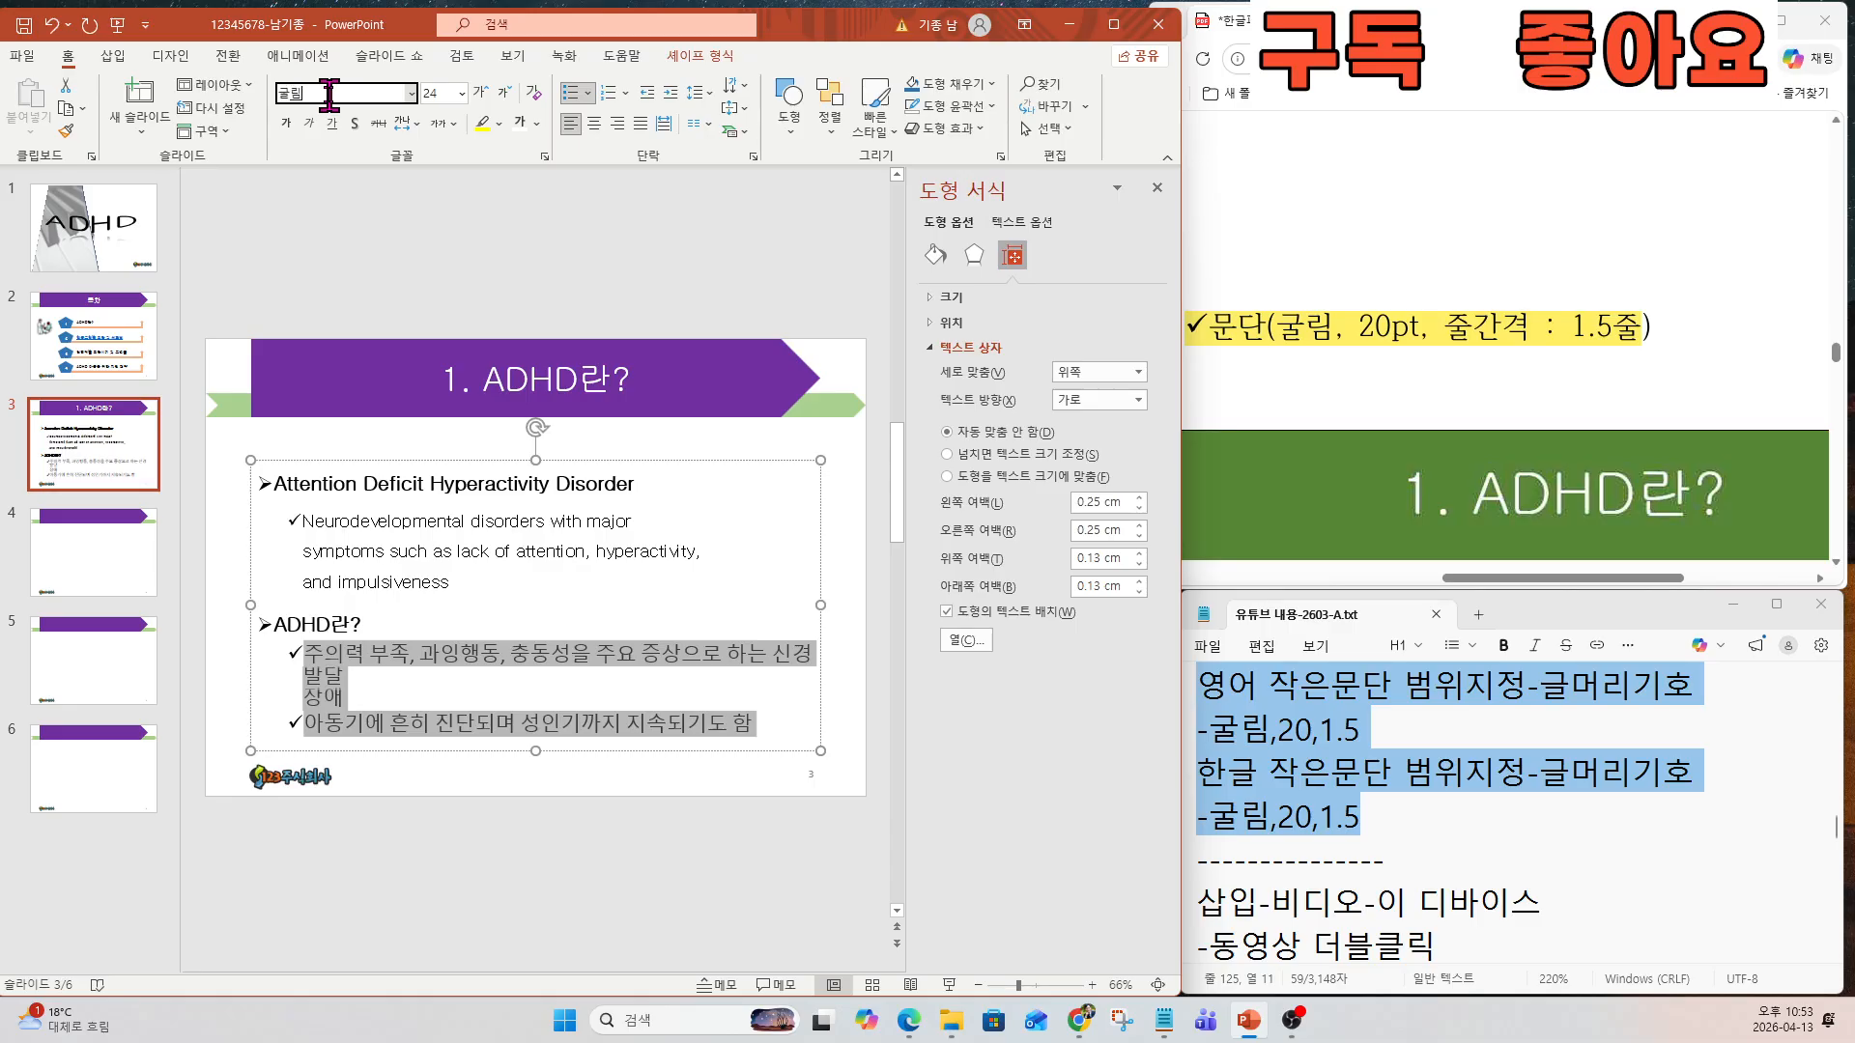
Format the two Korean sub-paragraphs under "ADHD란?" in 굴림, 20 pt, with 1.5 line spacing.
key(Return)
click(435, 93)
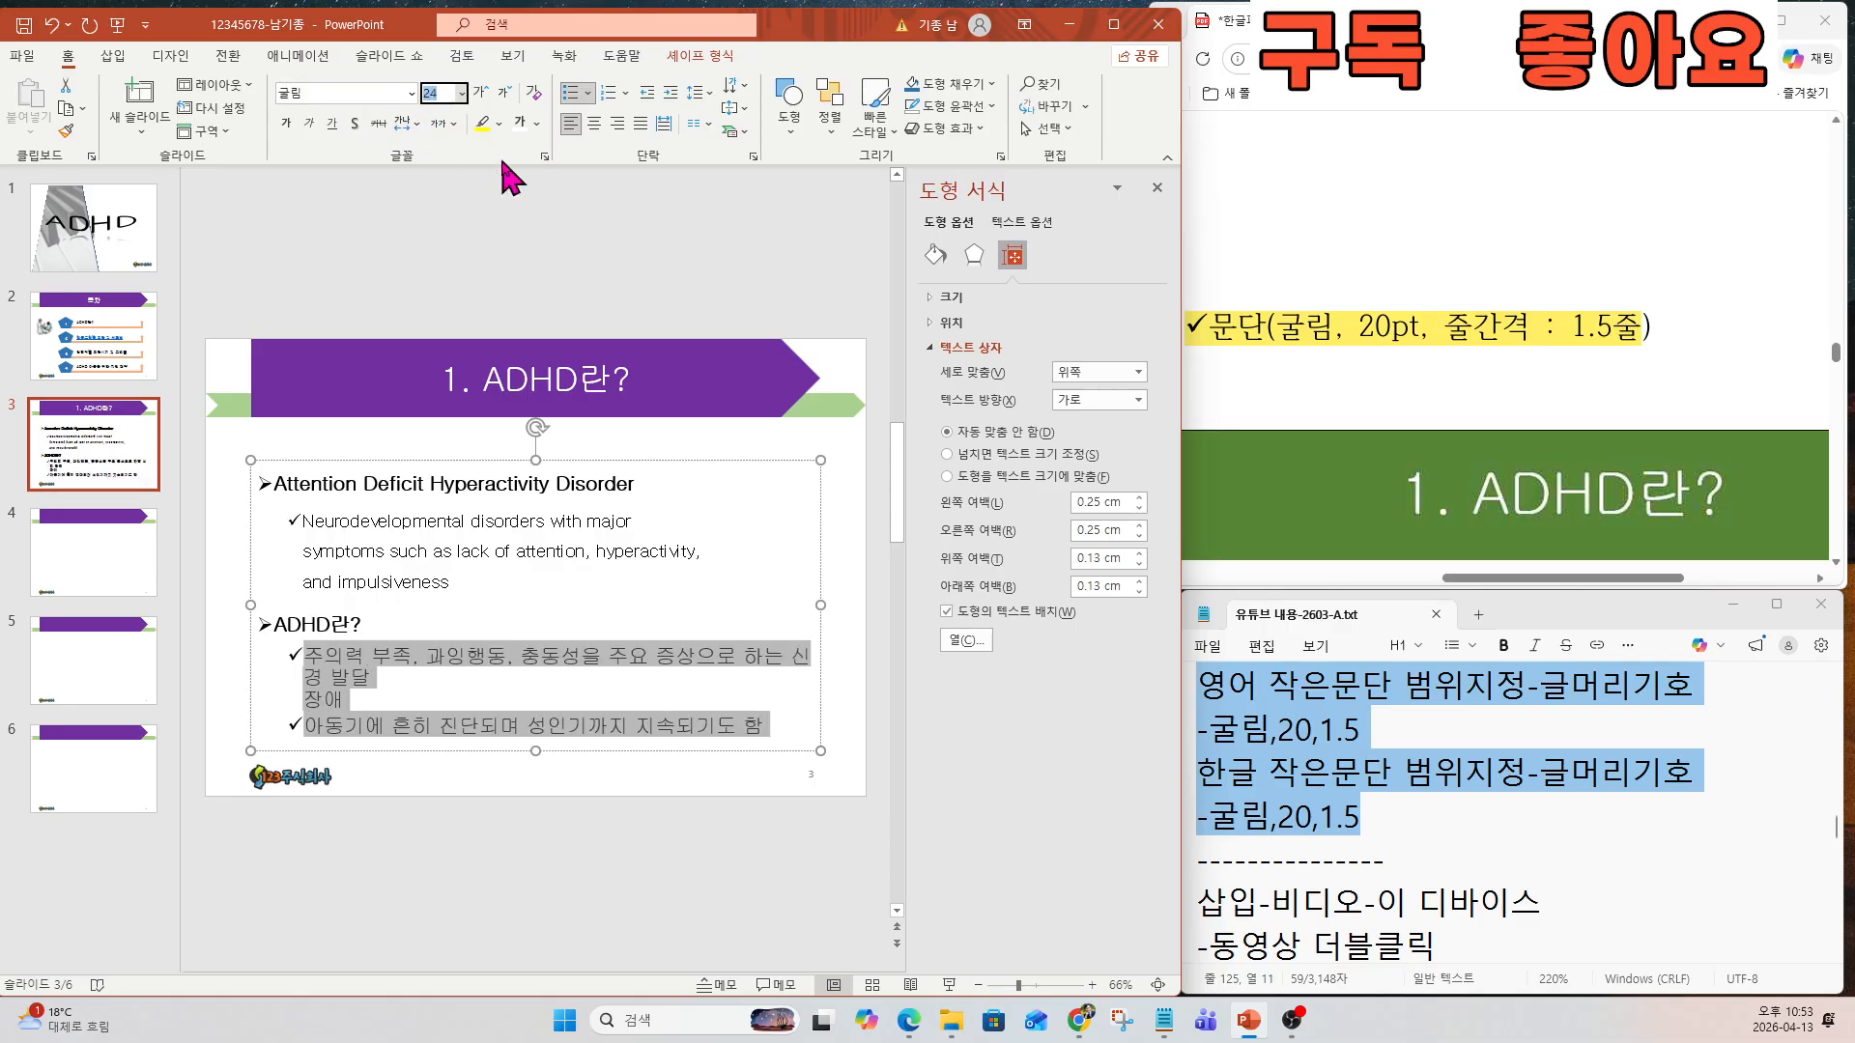
text(20)
key(Return)
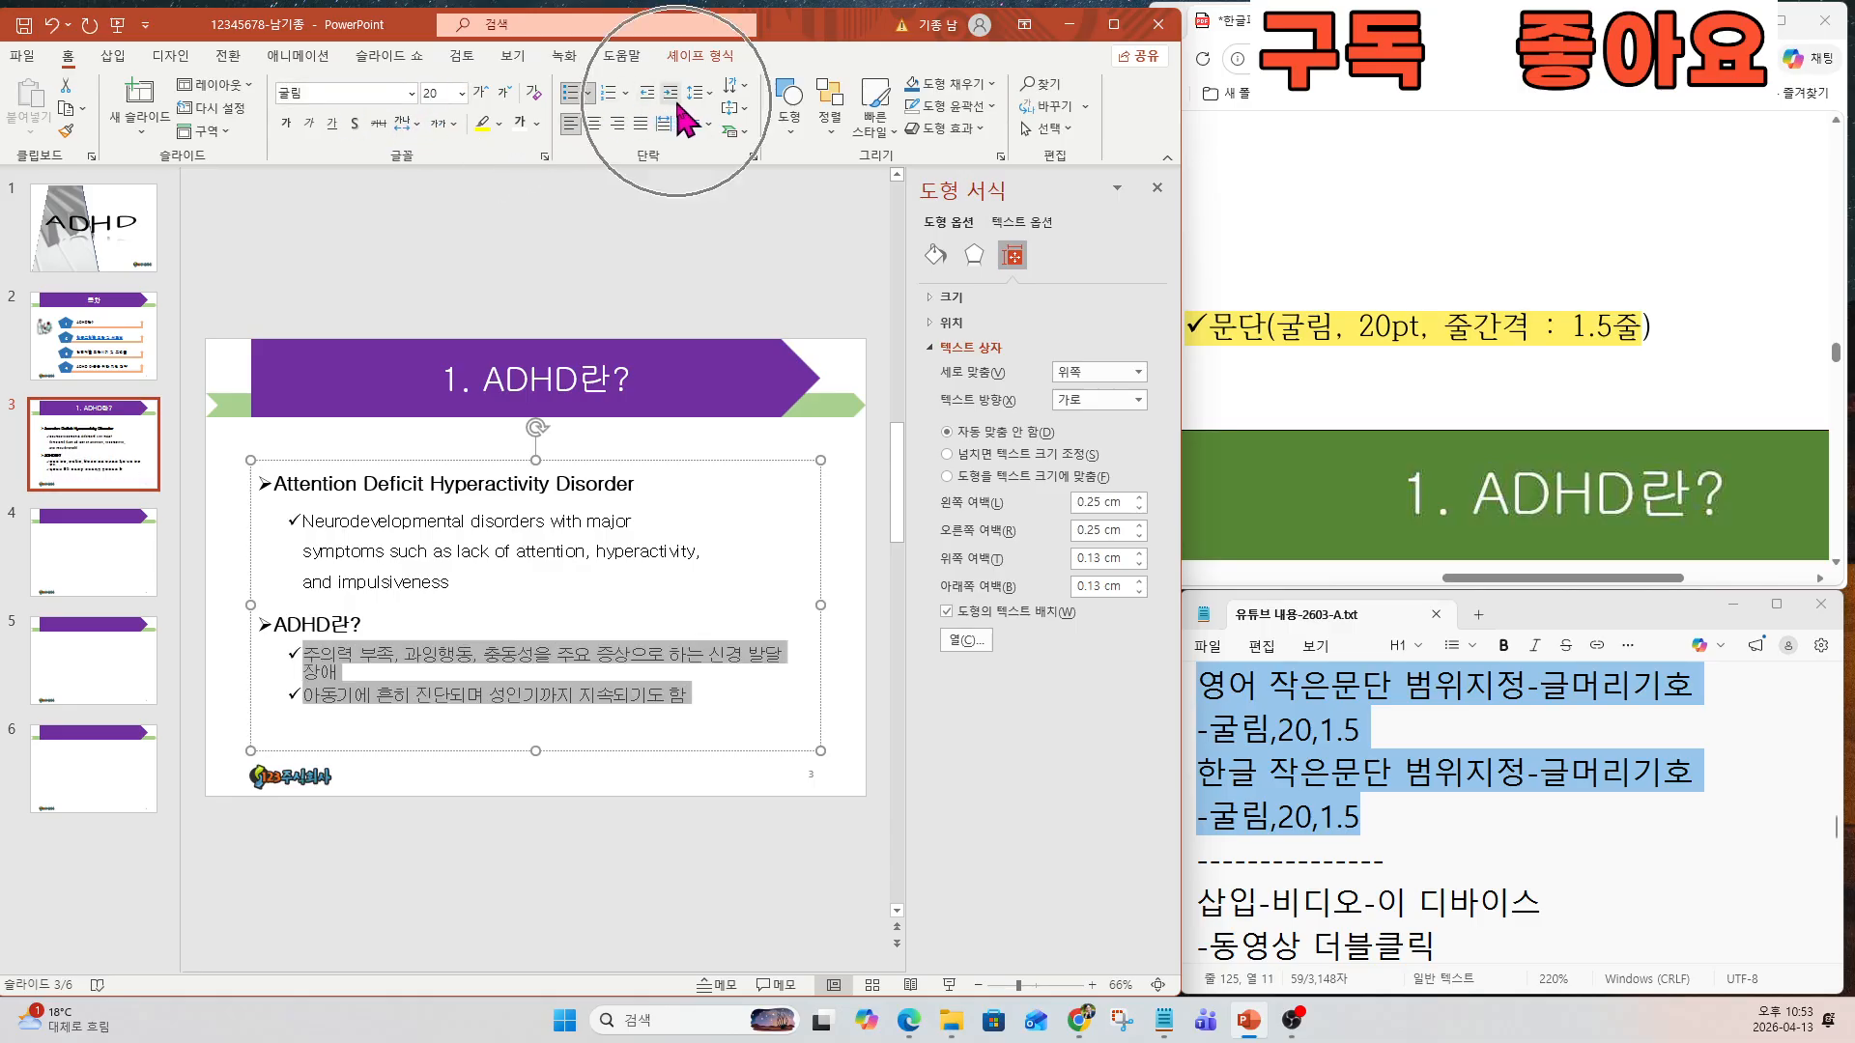
click(710, 92)
click(725, 144)
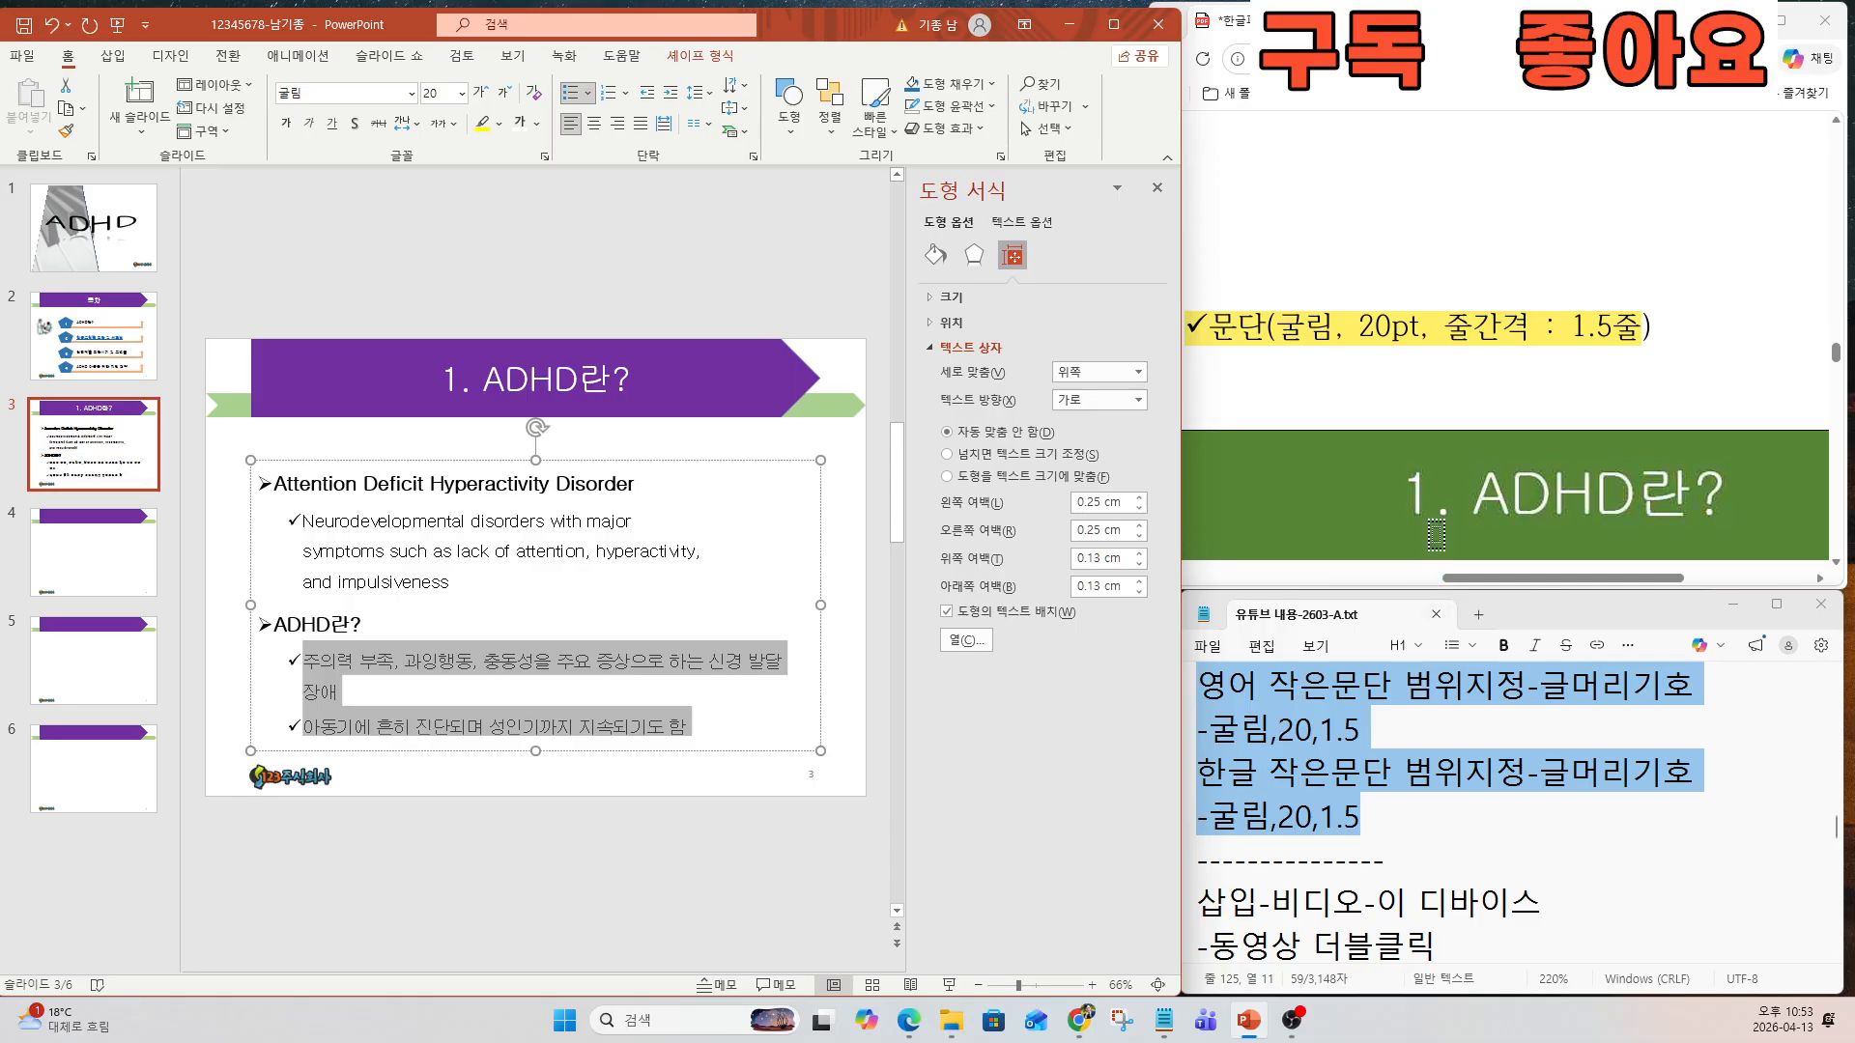
Compare with the exam sheet's slide 3 example and extend the body text box slightly at its upper and lower edges.
ctrl+scroll(1436, 532, down, 1)
scroll(1430, 512, down, 5)
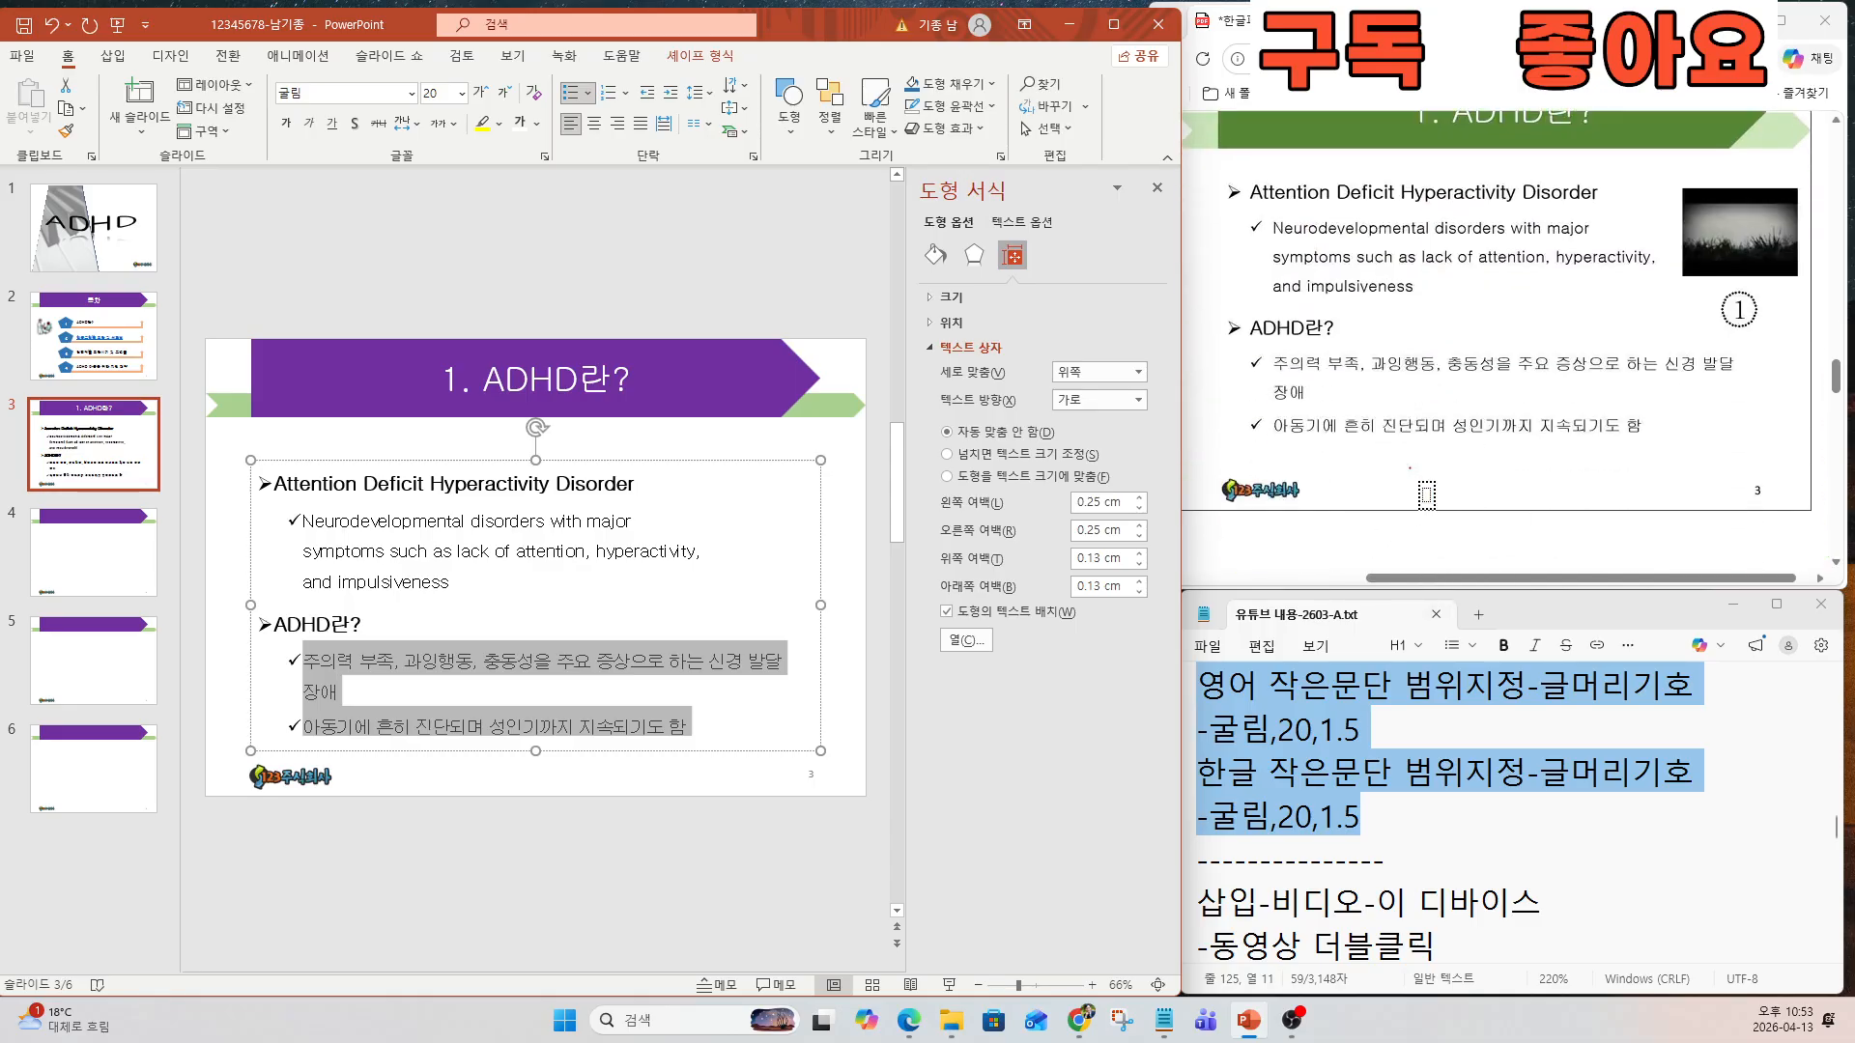
drag(536, 459, 535, 442)
drag(530, 751, 526, 762)
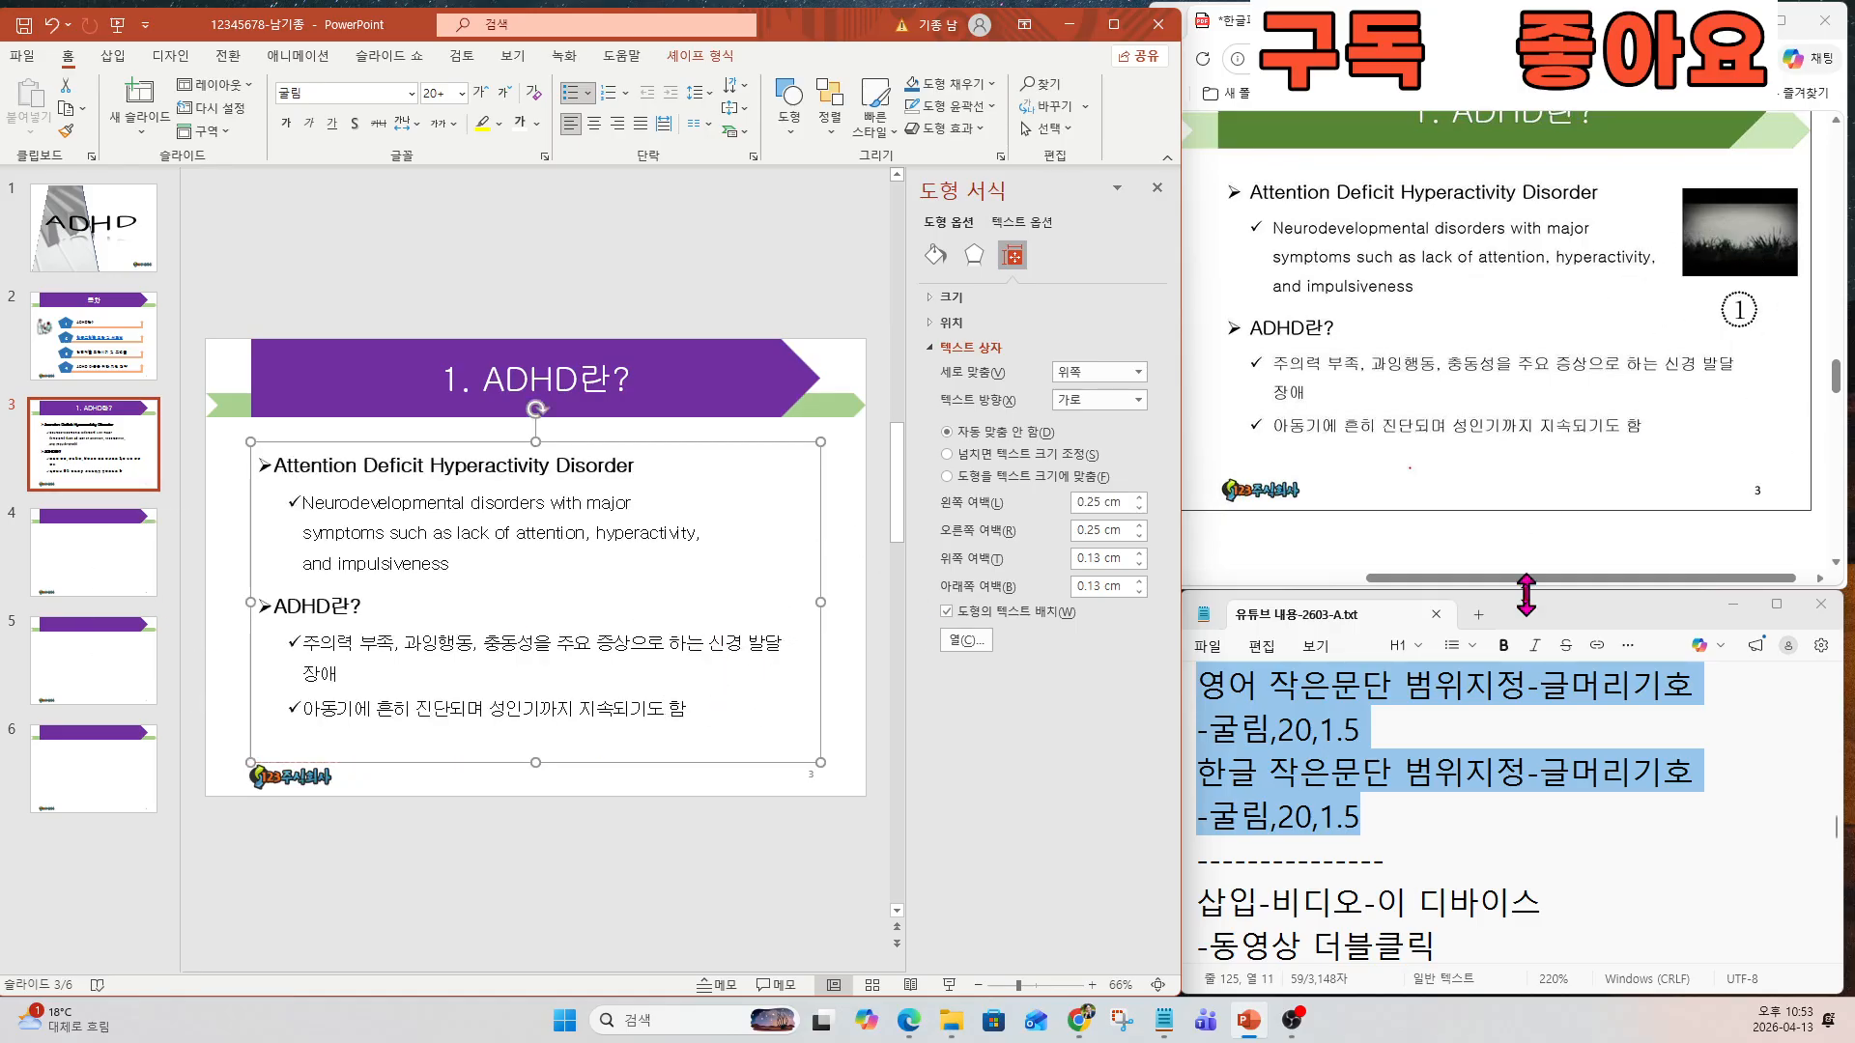
Highlight the video file path under slide 3's detailed conditions on the exam sheet.
drag(1538, 578, 1370, 580)
scroll(1333, 435, up, 2)
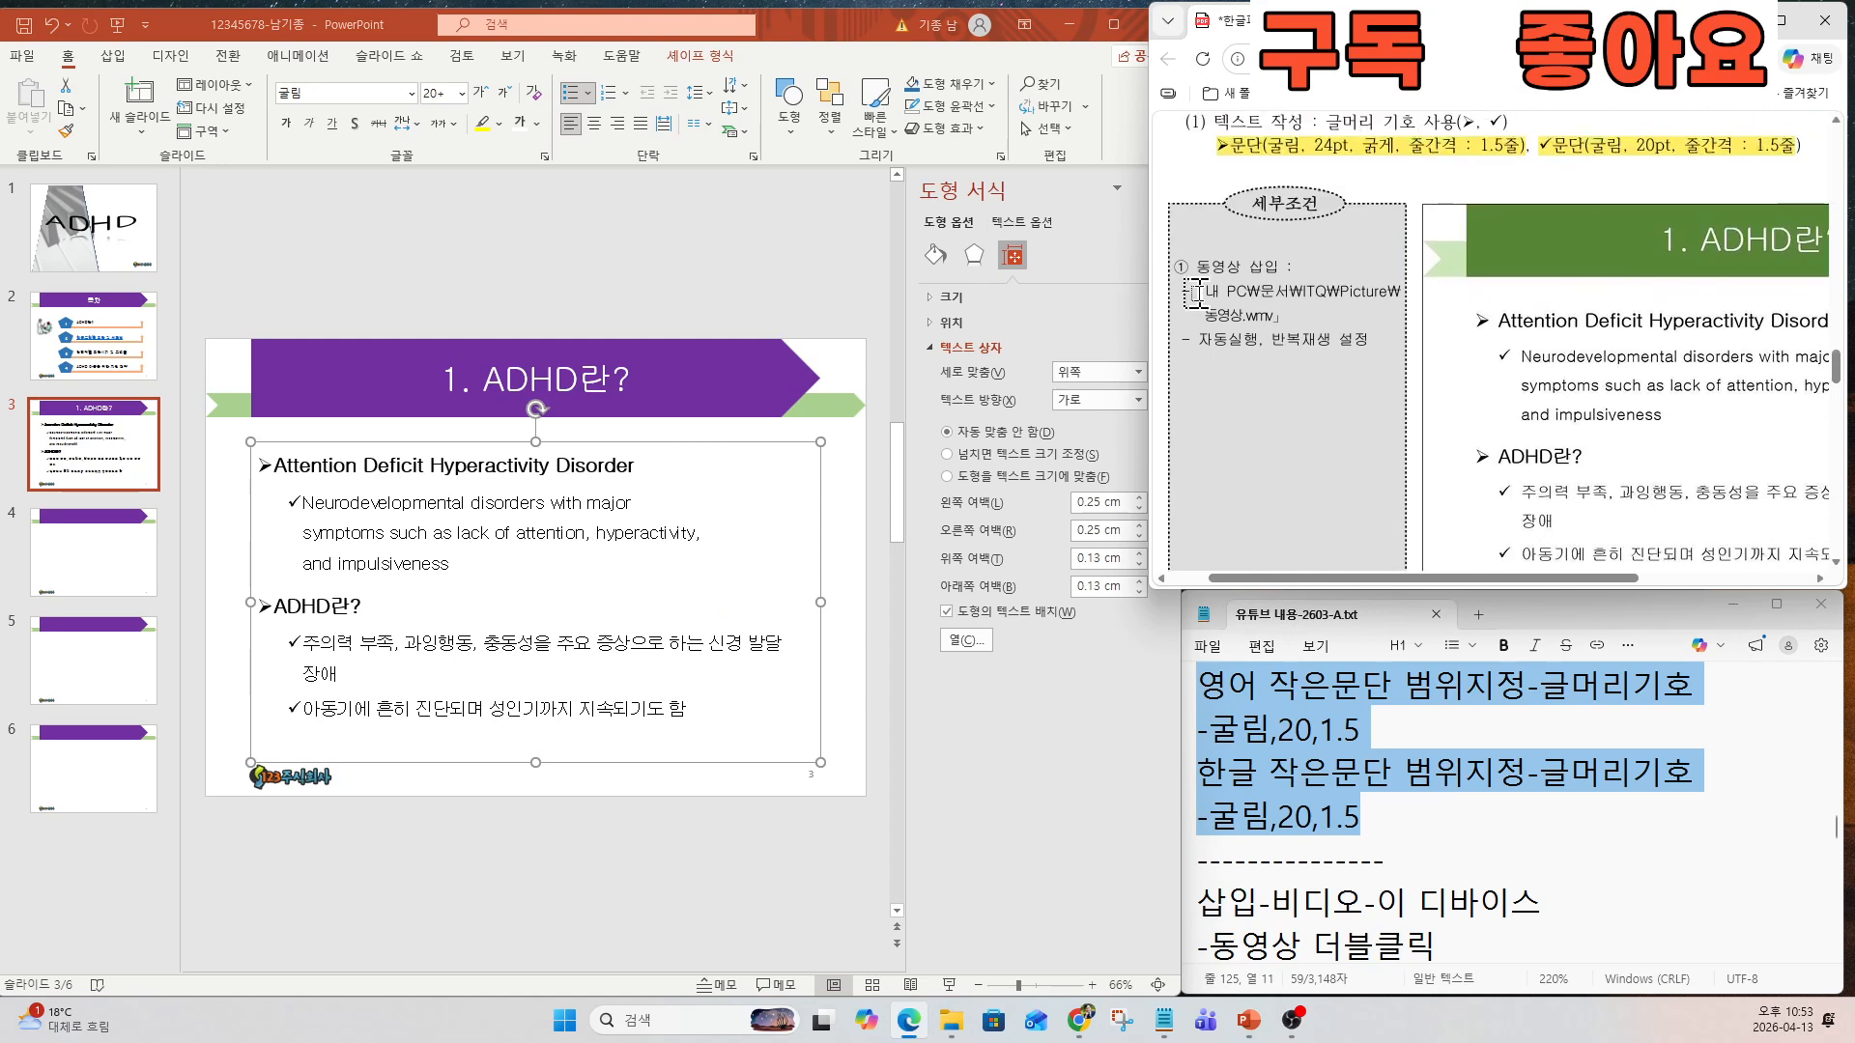
drag(1195, 290, 1285, 319)
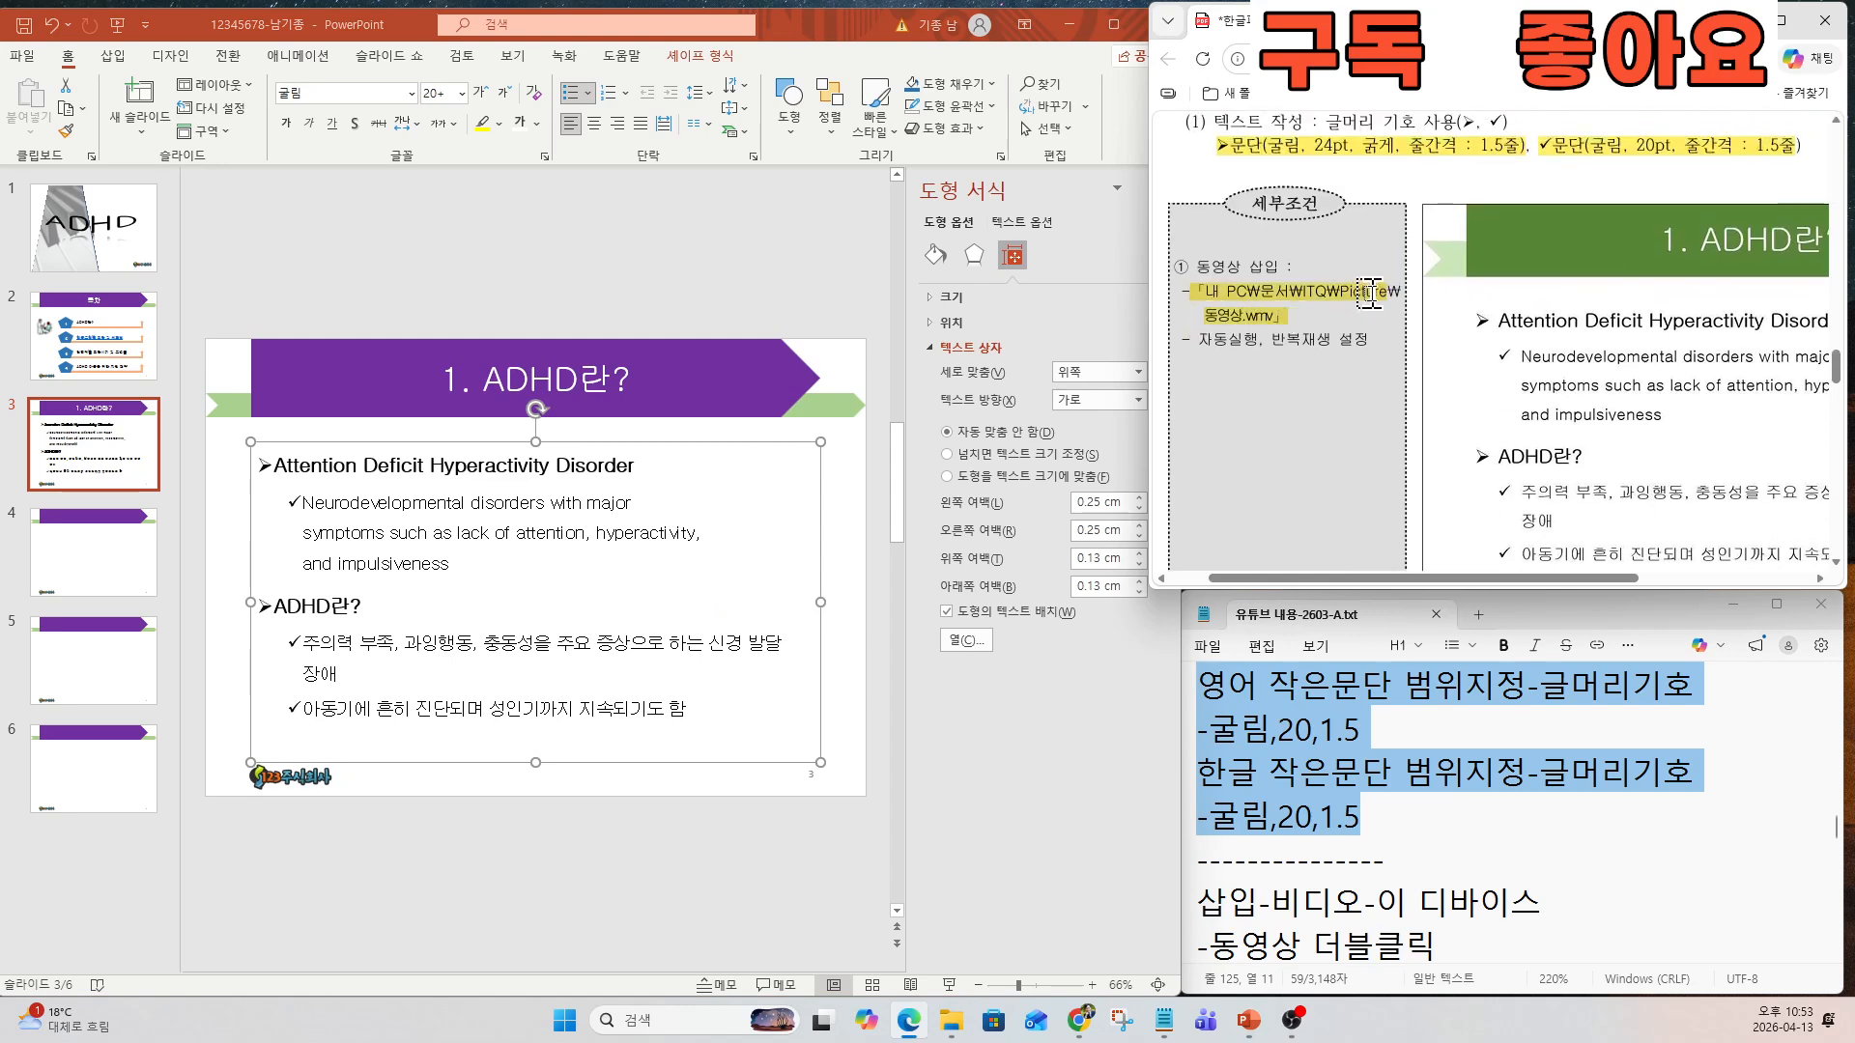
Find and select the four video insertion and playback lines in the Notepad notes.
click(113, 55)
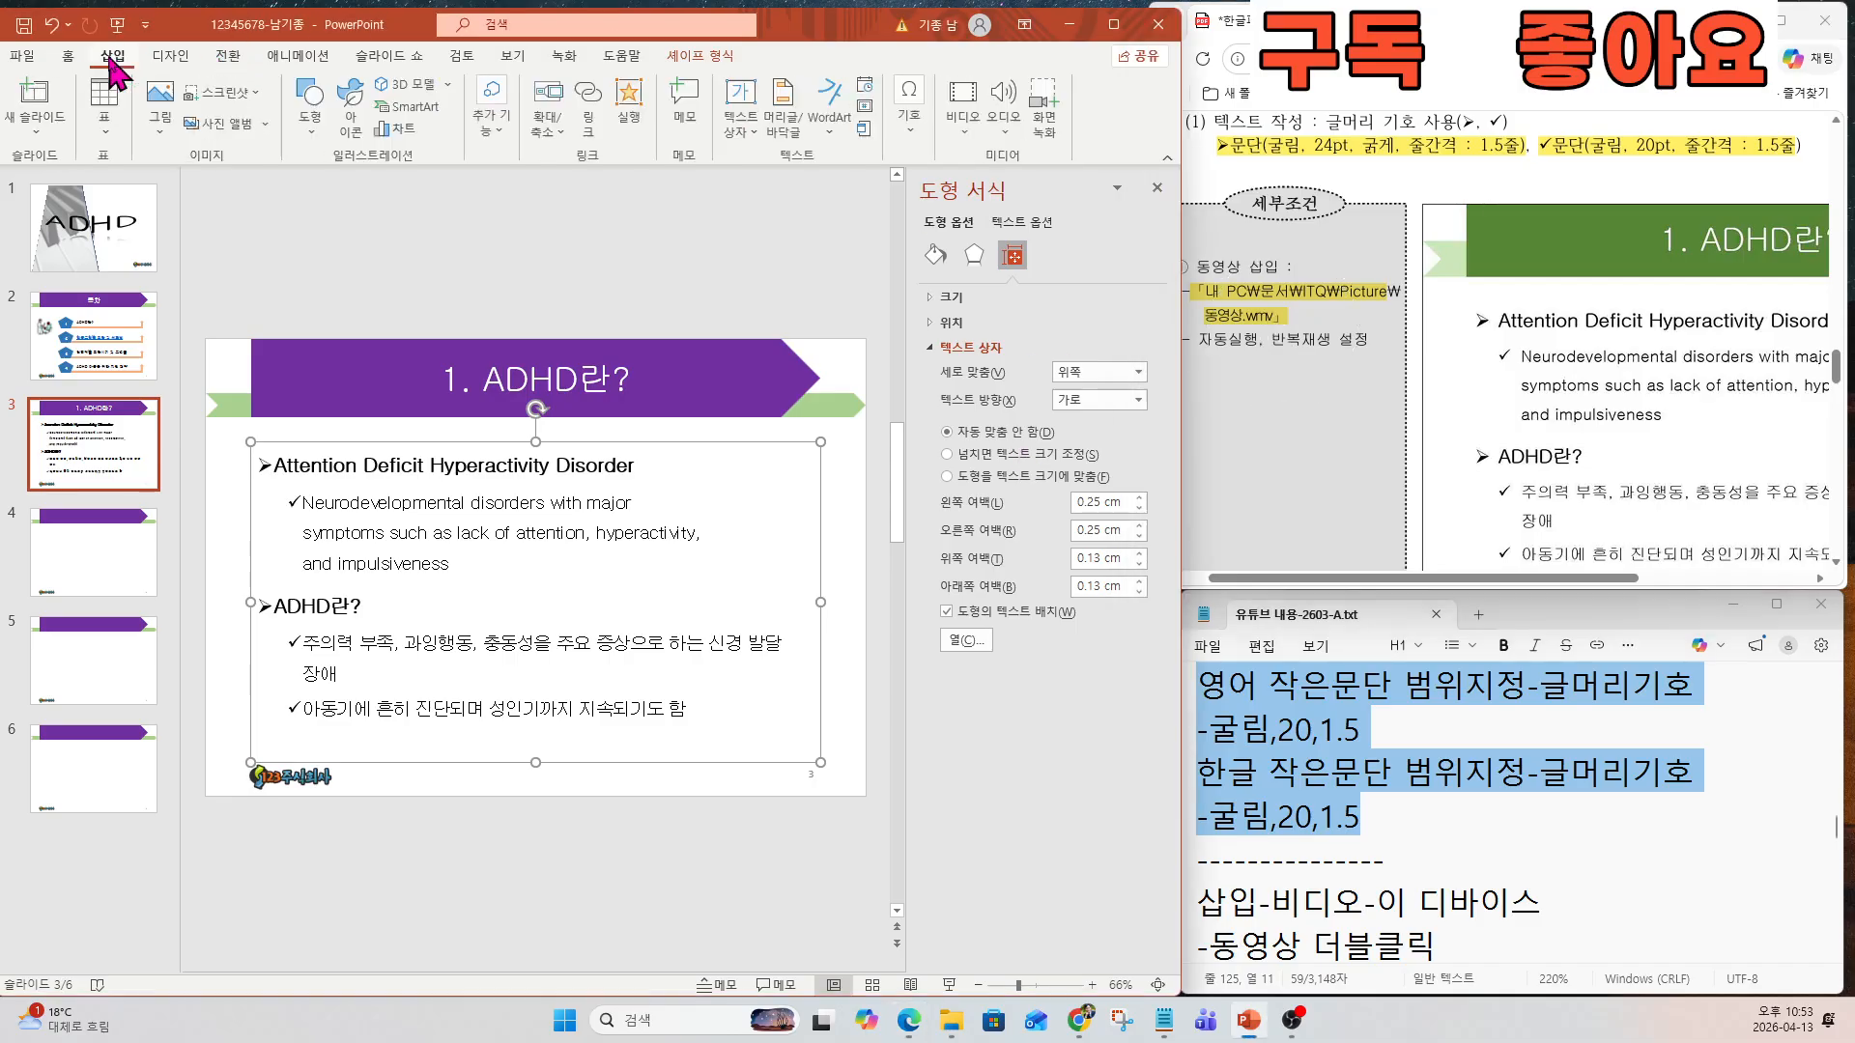
click(1520, 848)
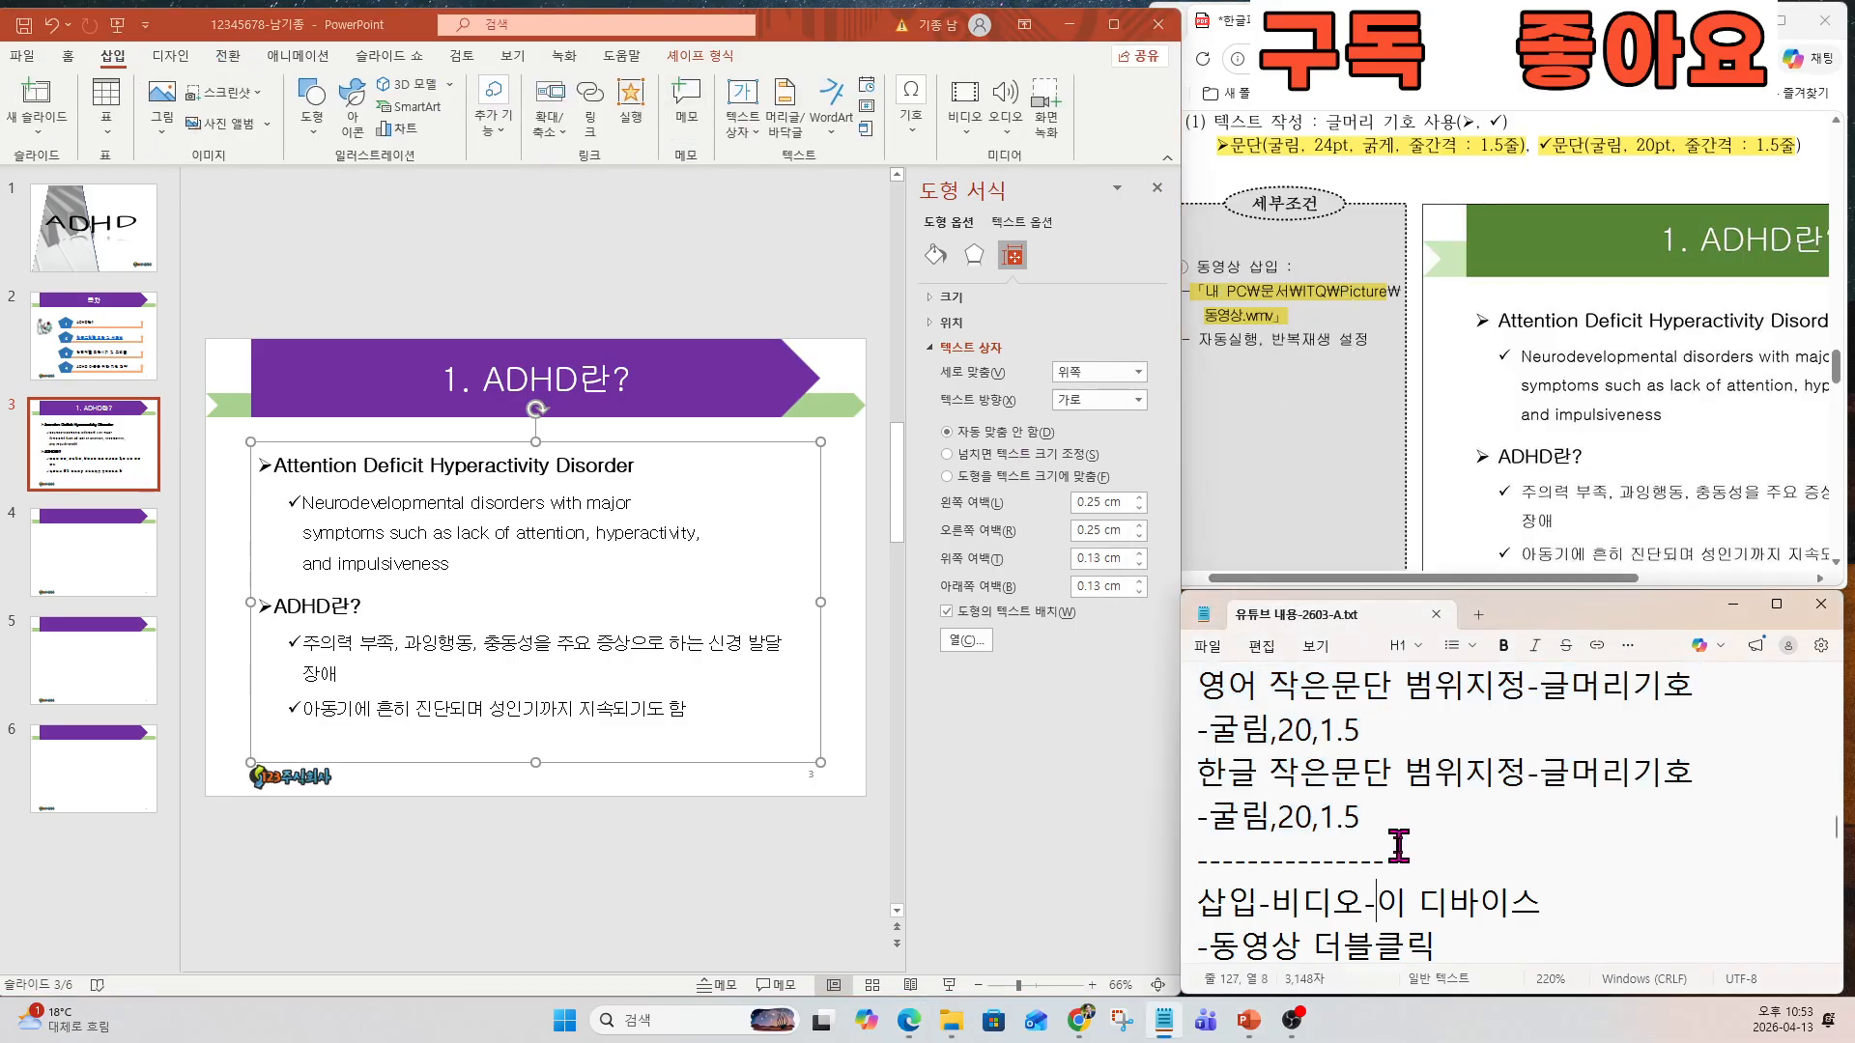
key(Down)
key(Down)
key(Down)
key(Down)
key(Down)
drag(1363, 856, 1198, 727)
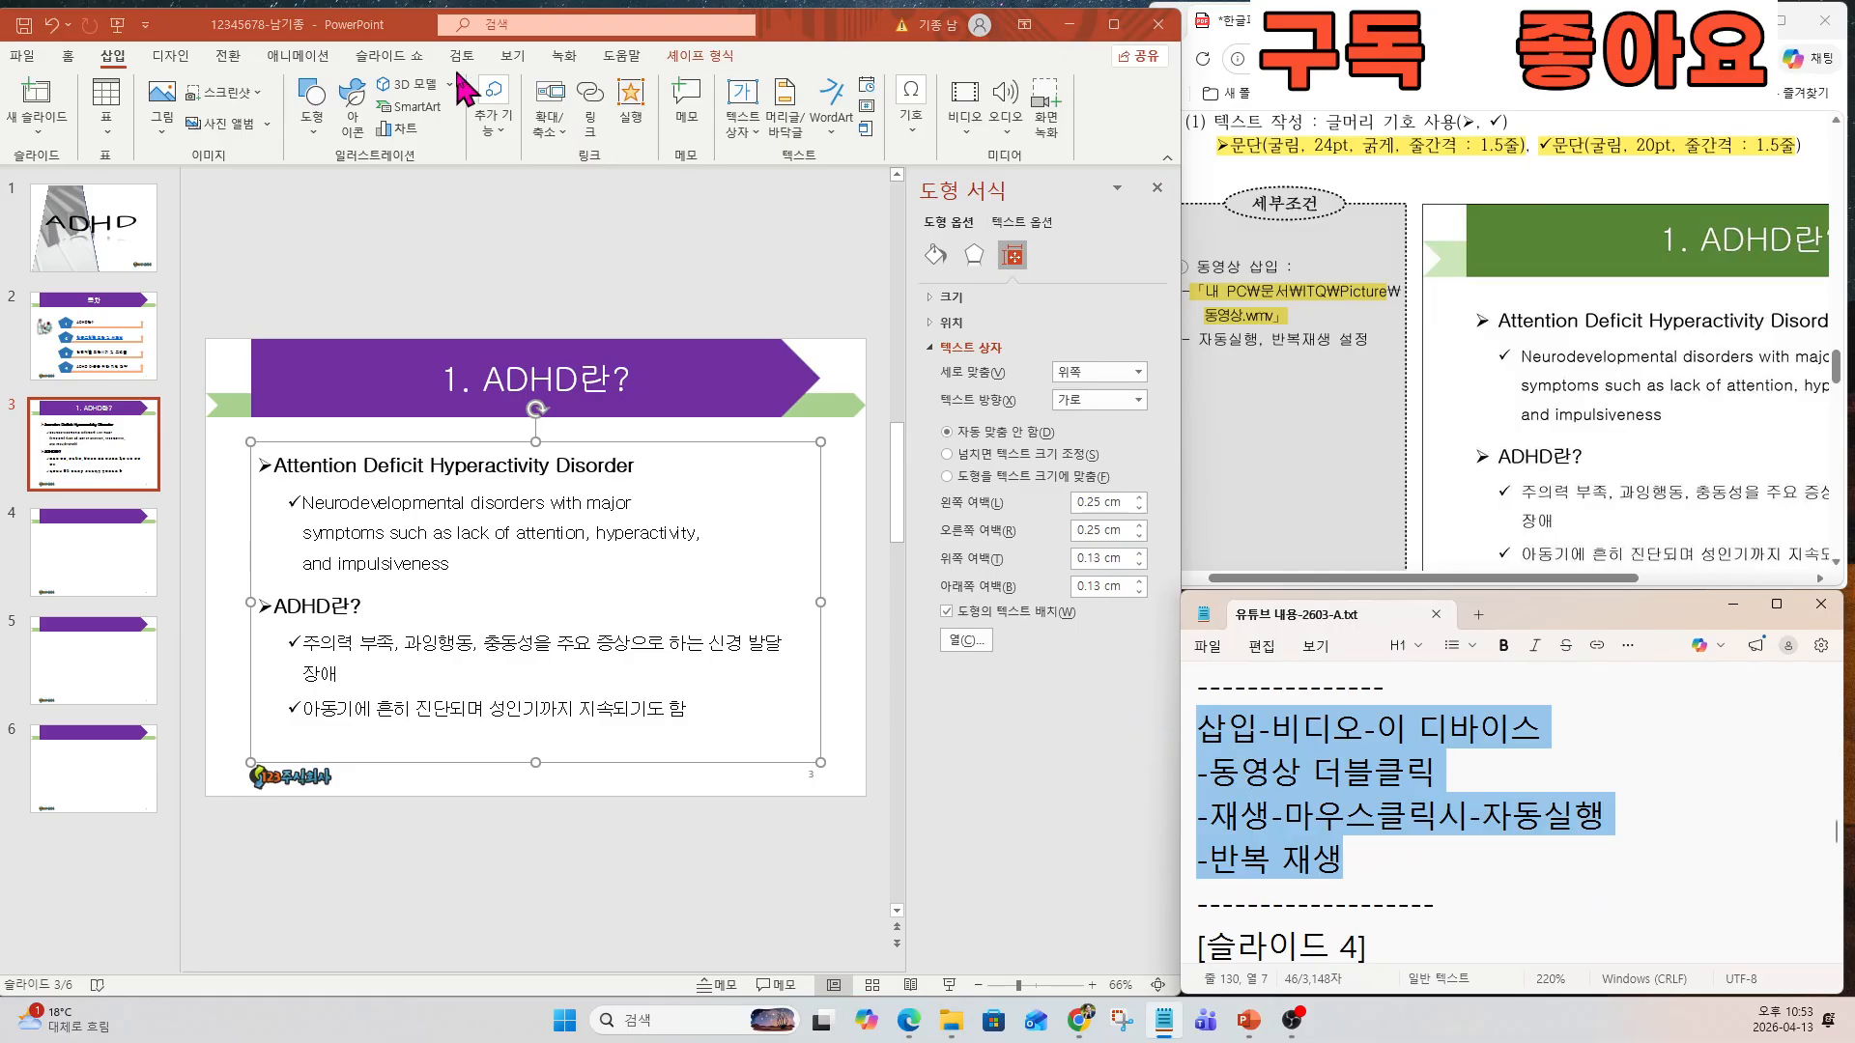
Insert the 동영상 video from the device's ITQ picture folder and place it beside the English paragraph on slide 3.
click(960, 118)
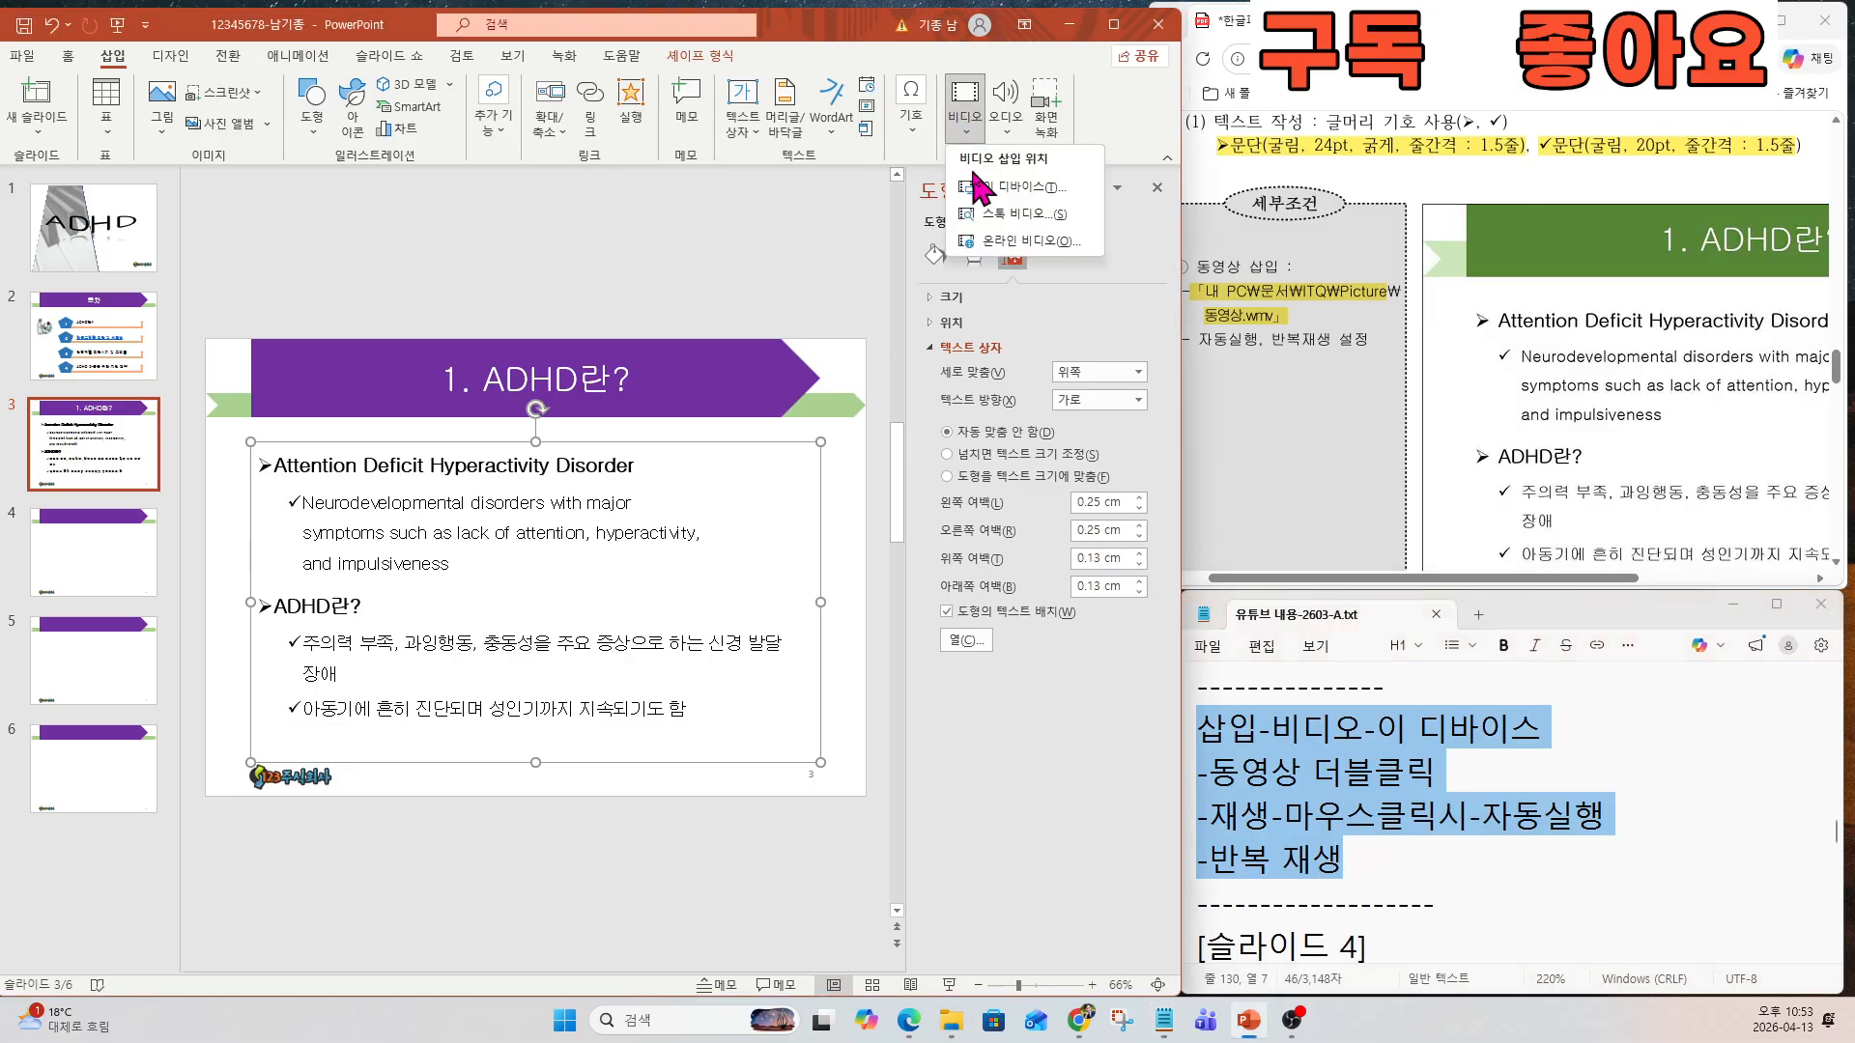
click(977, 184)
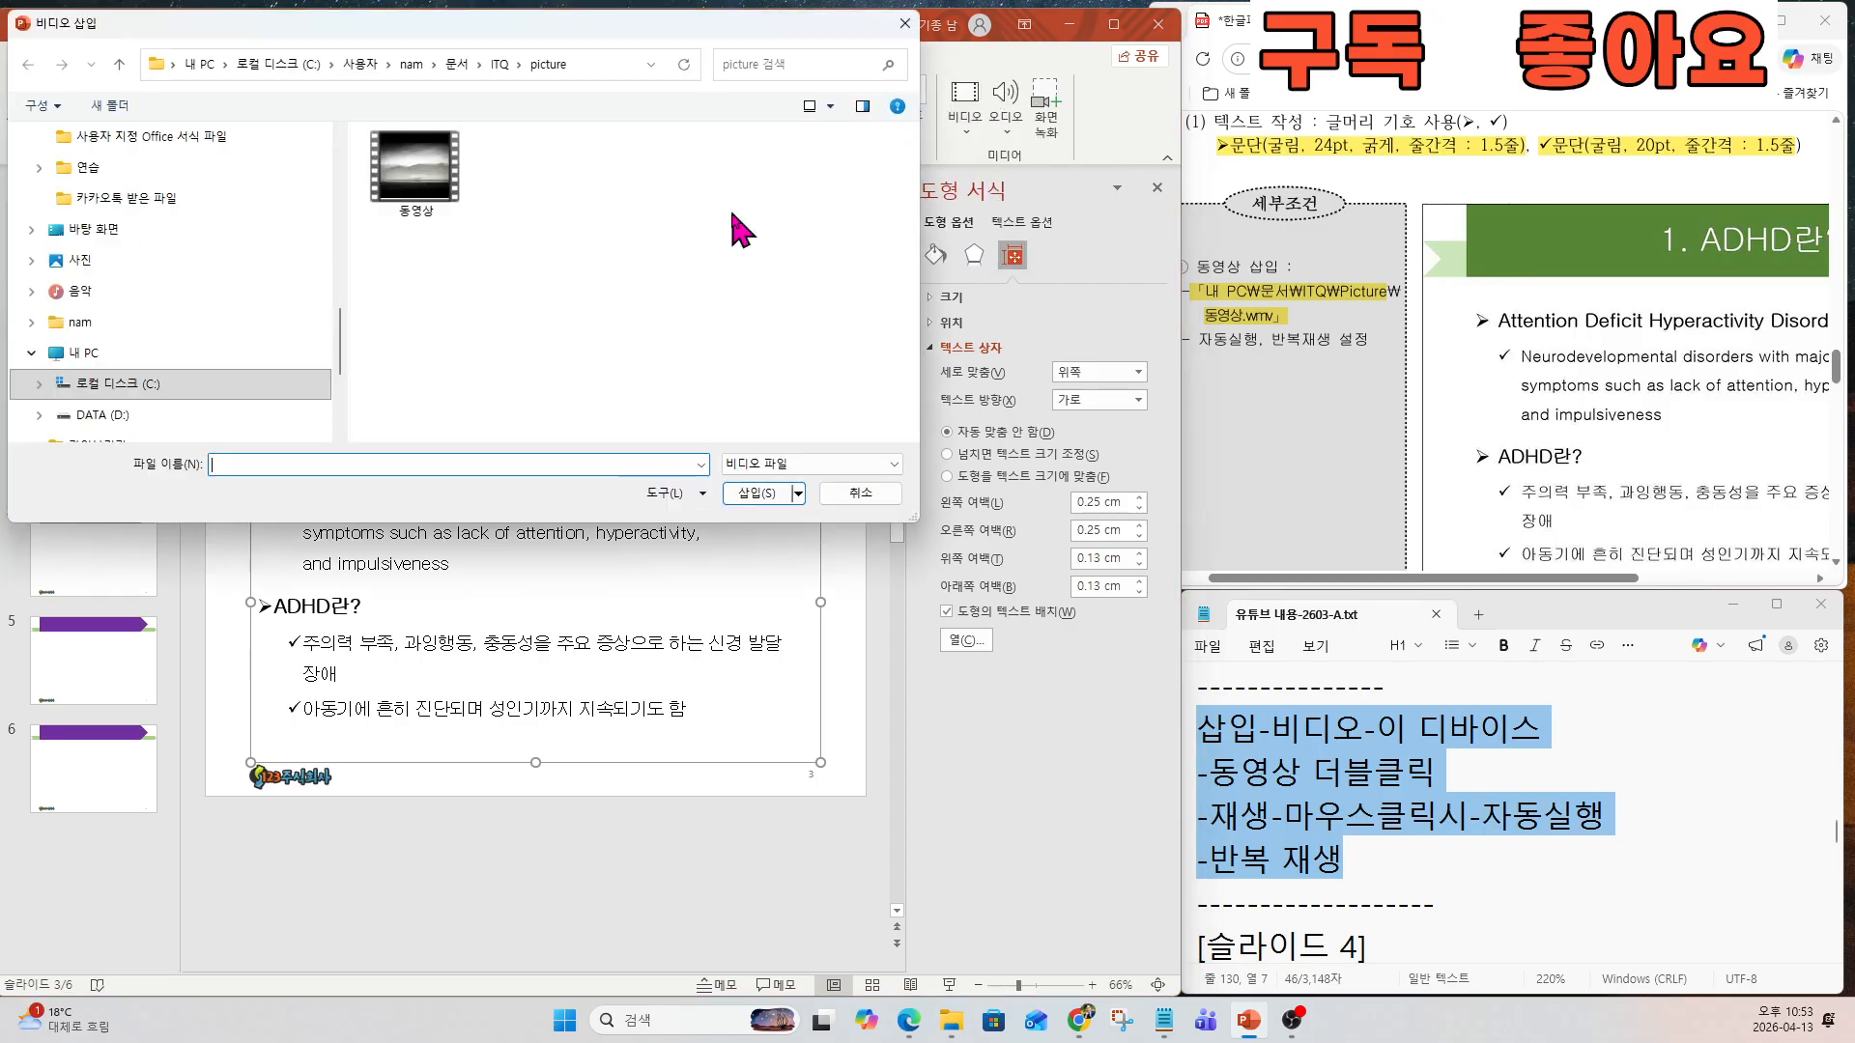
double_click(432, 170)
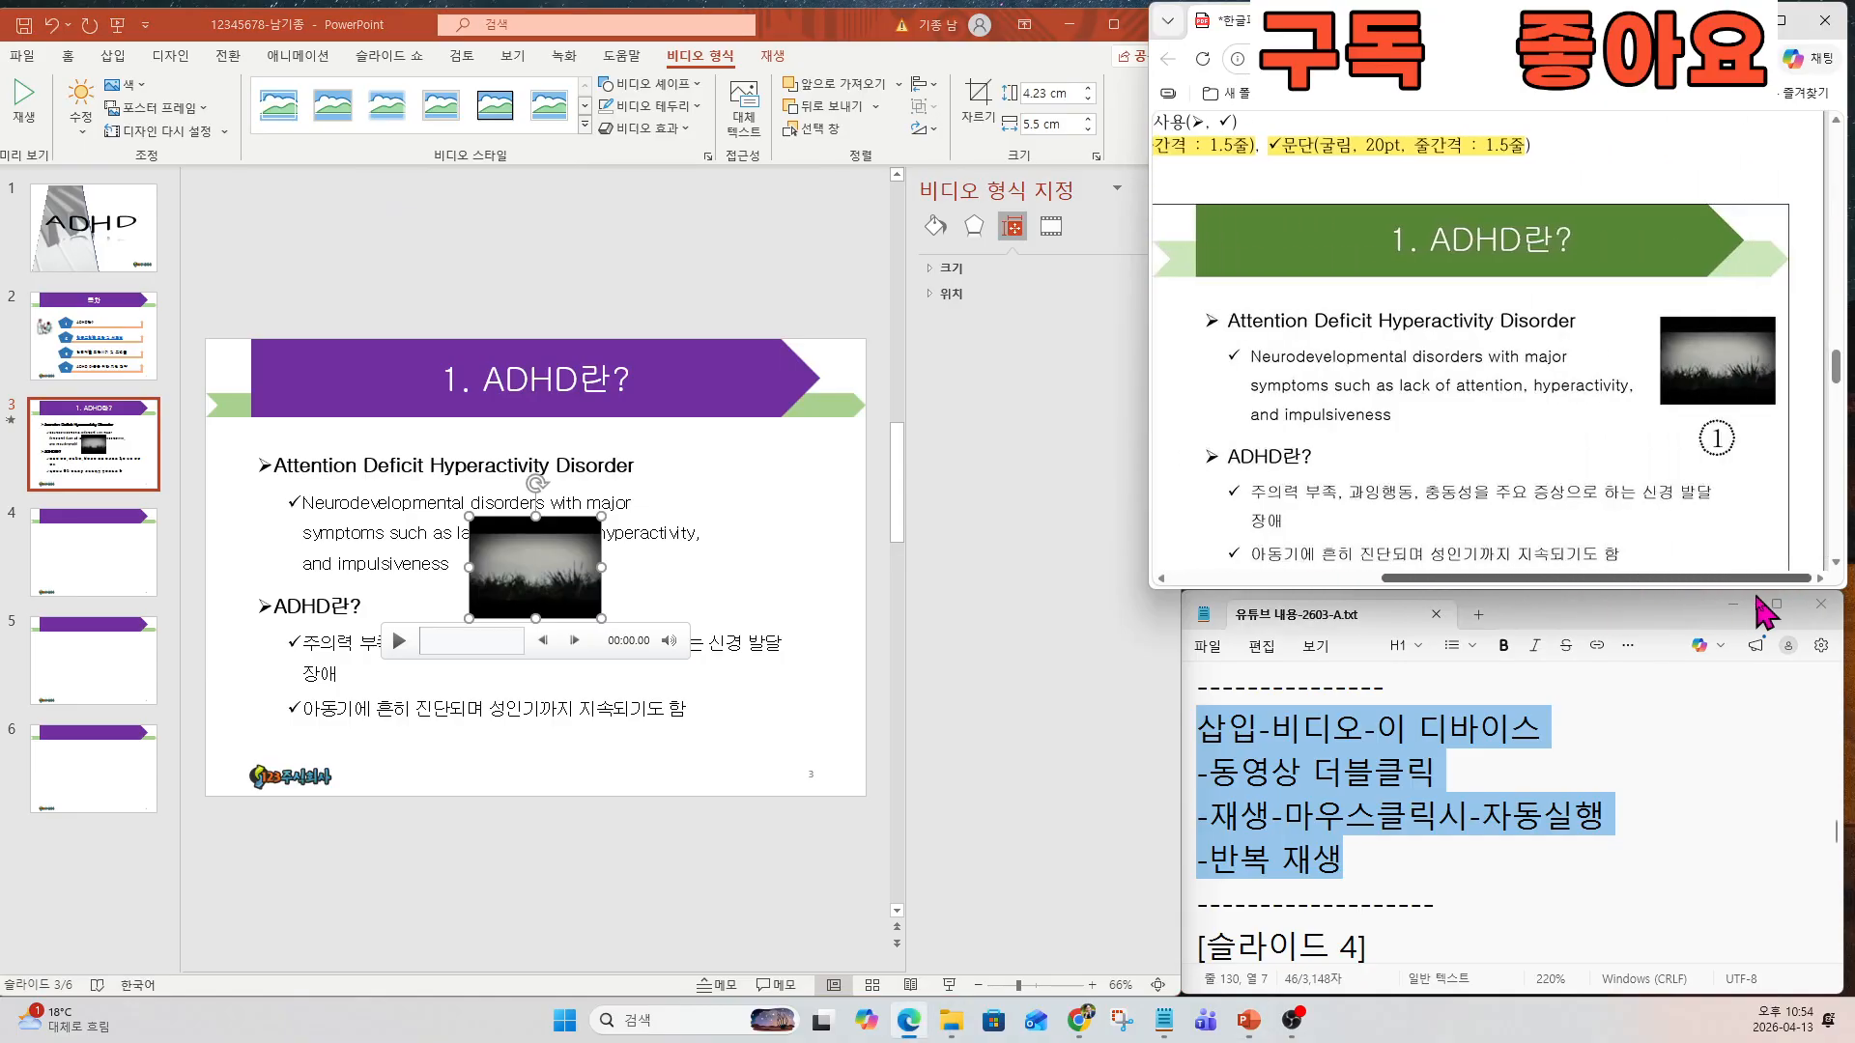
click(530, 586)
drag(561, 552, 790, 496)
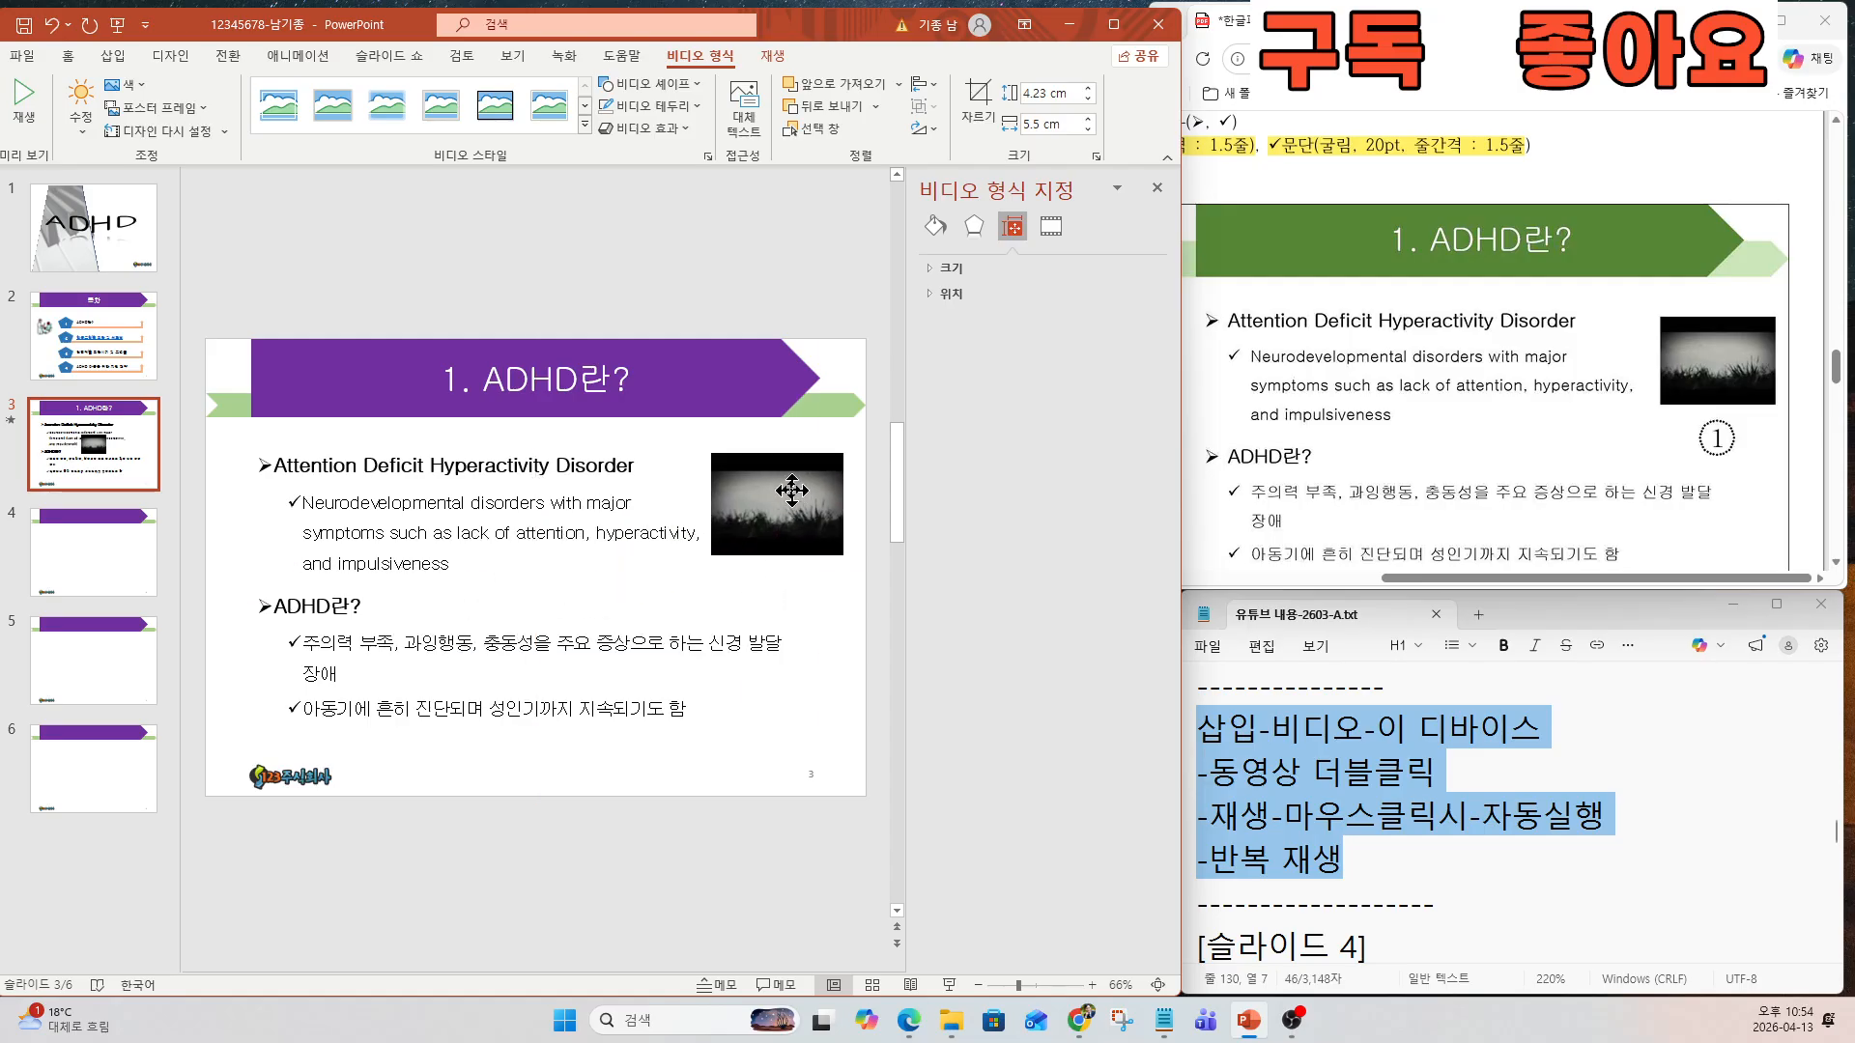
Highlight the exam sheet's playback condition and set the slide 3 video to 자동 실행 with 반복 재생 enabled.
drag(1560, 577, 1370, 578)
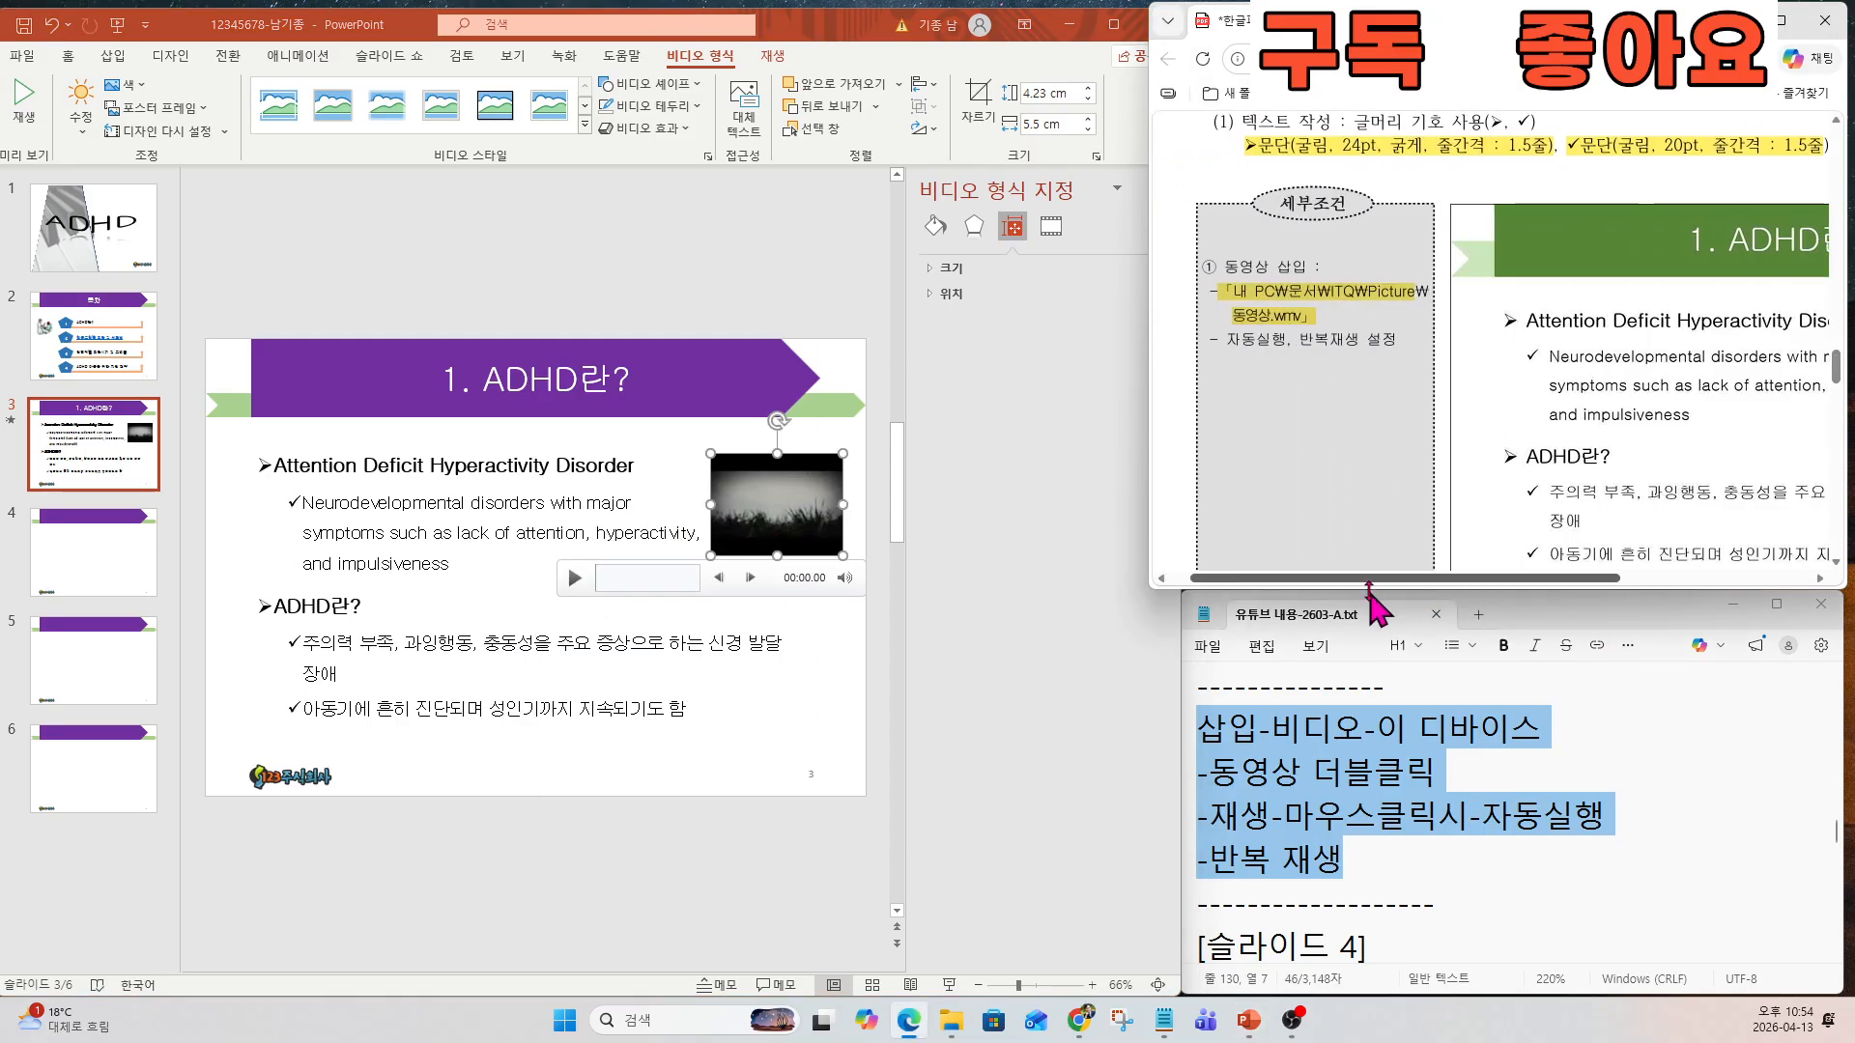
drag(1292, 350, 1400, 351)
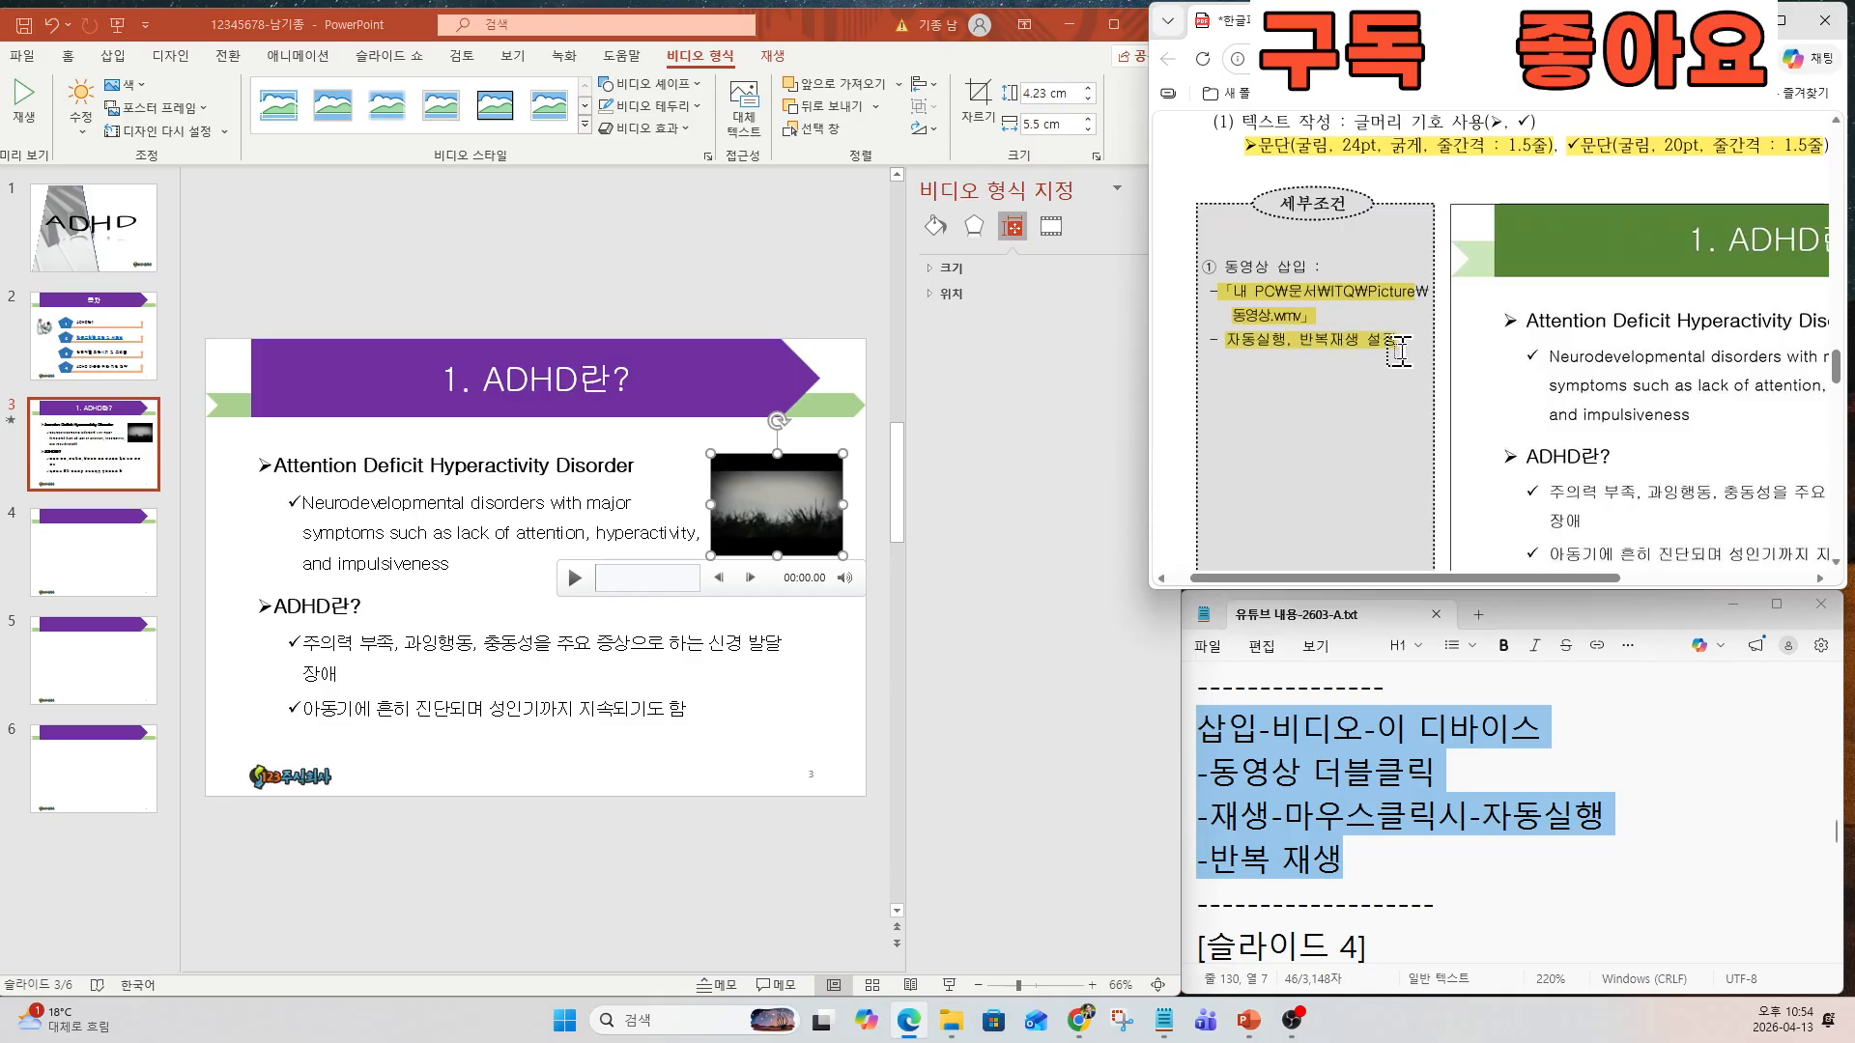
click(773, 58)
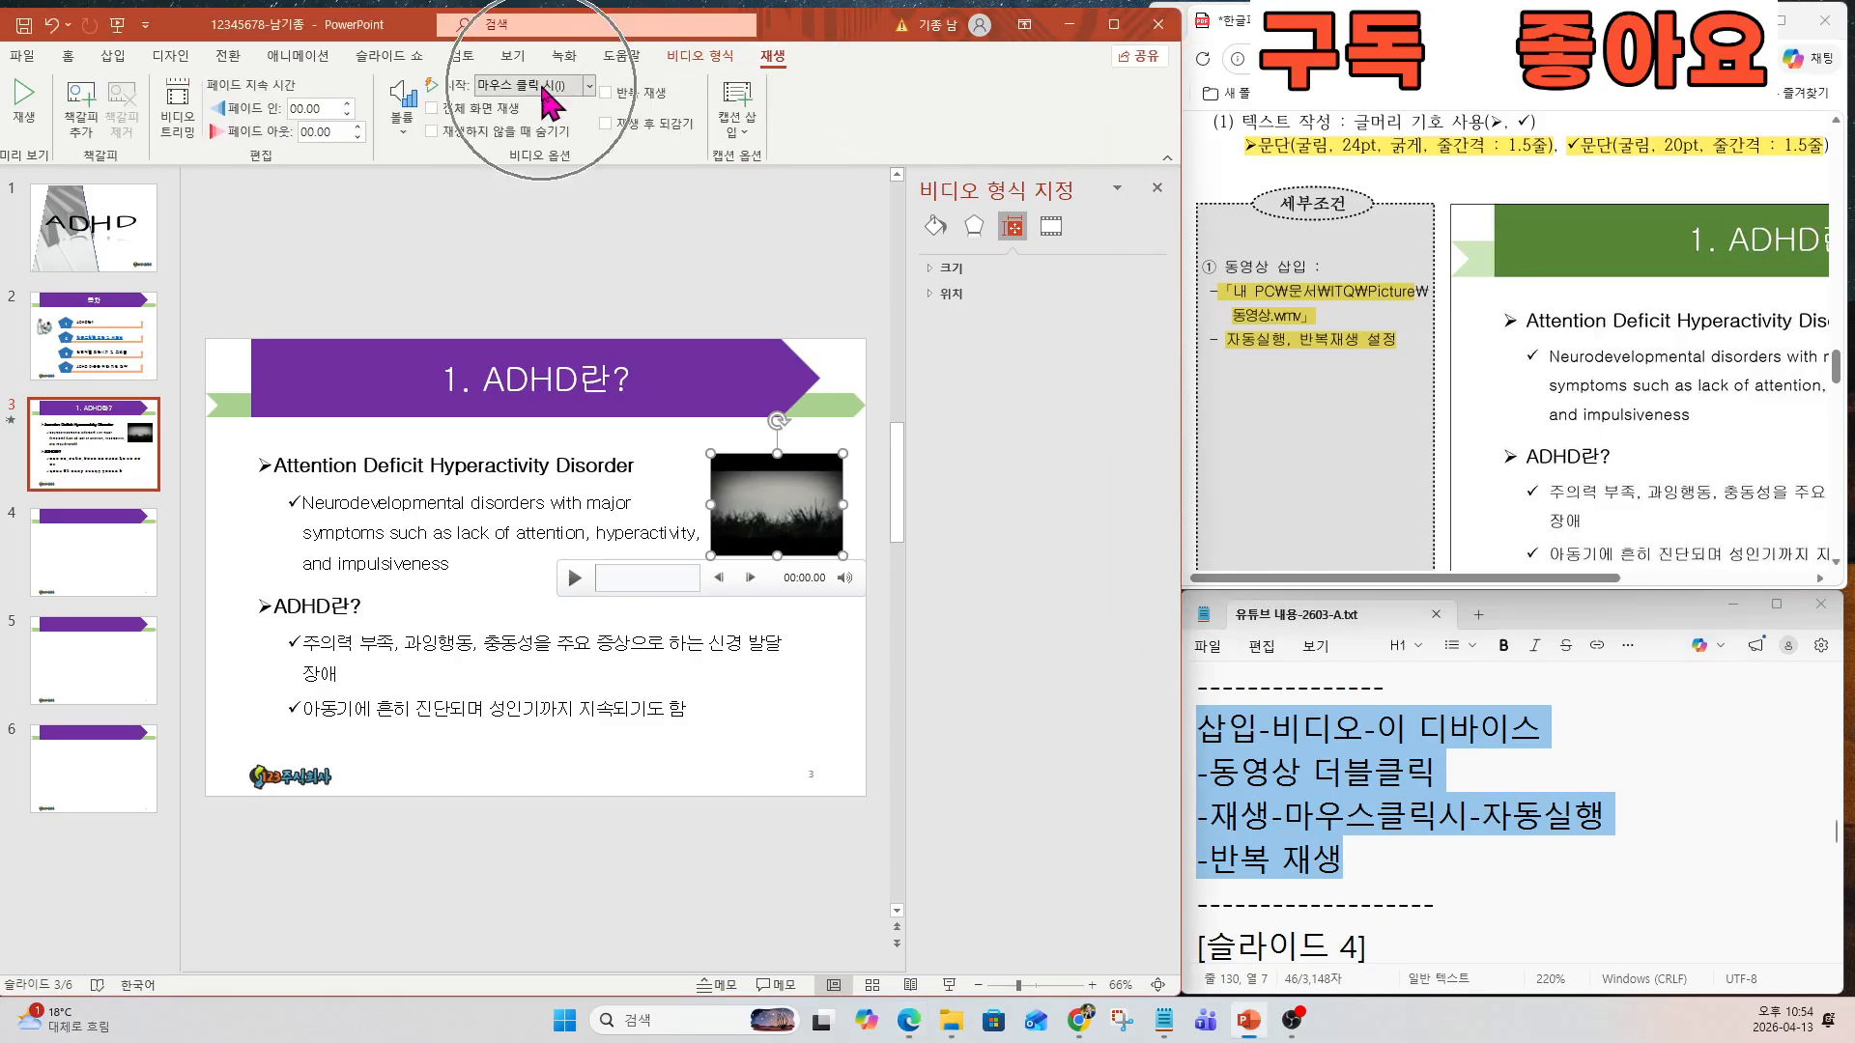
click(542, 85)
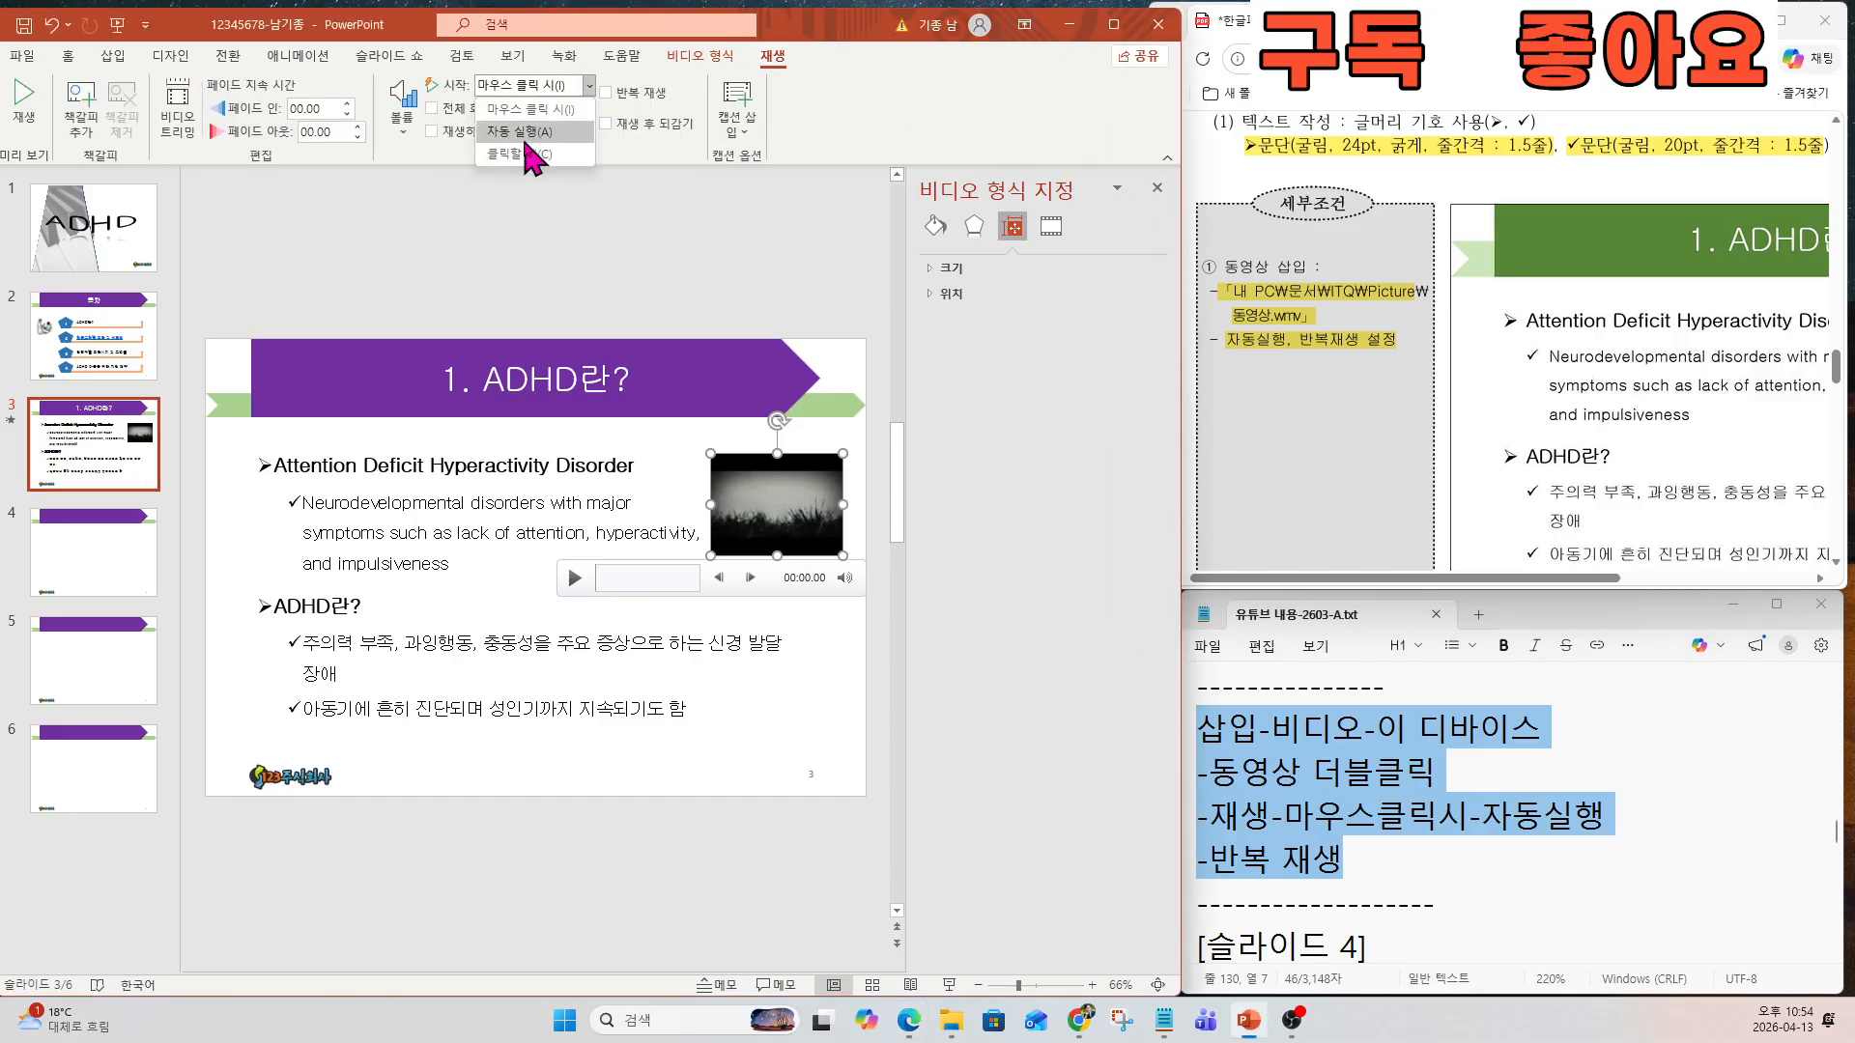
click(528, 121)
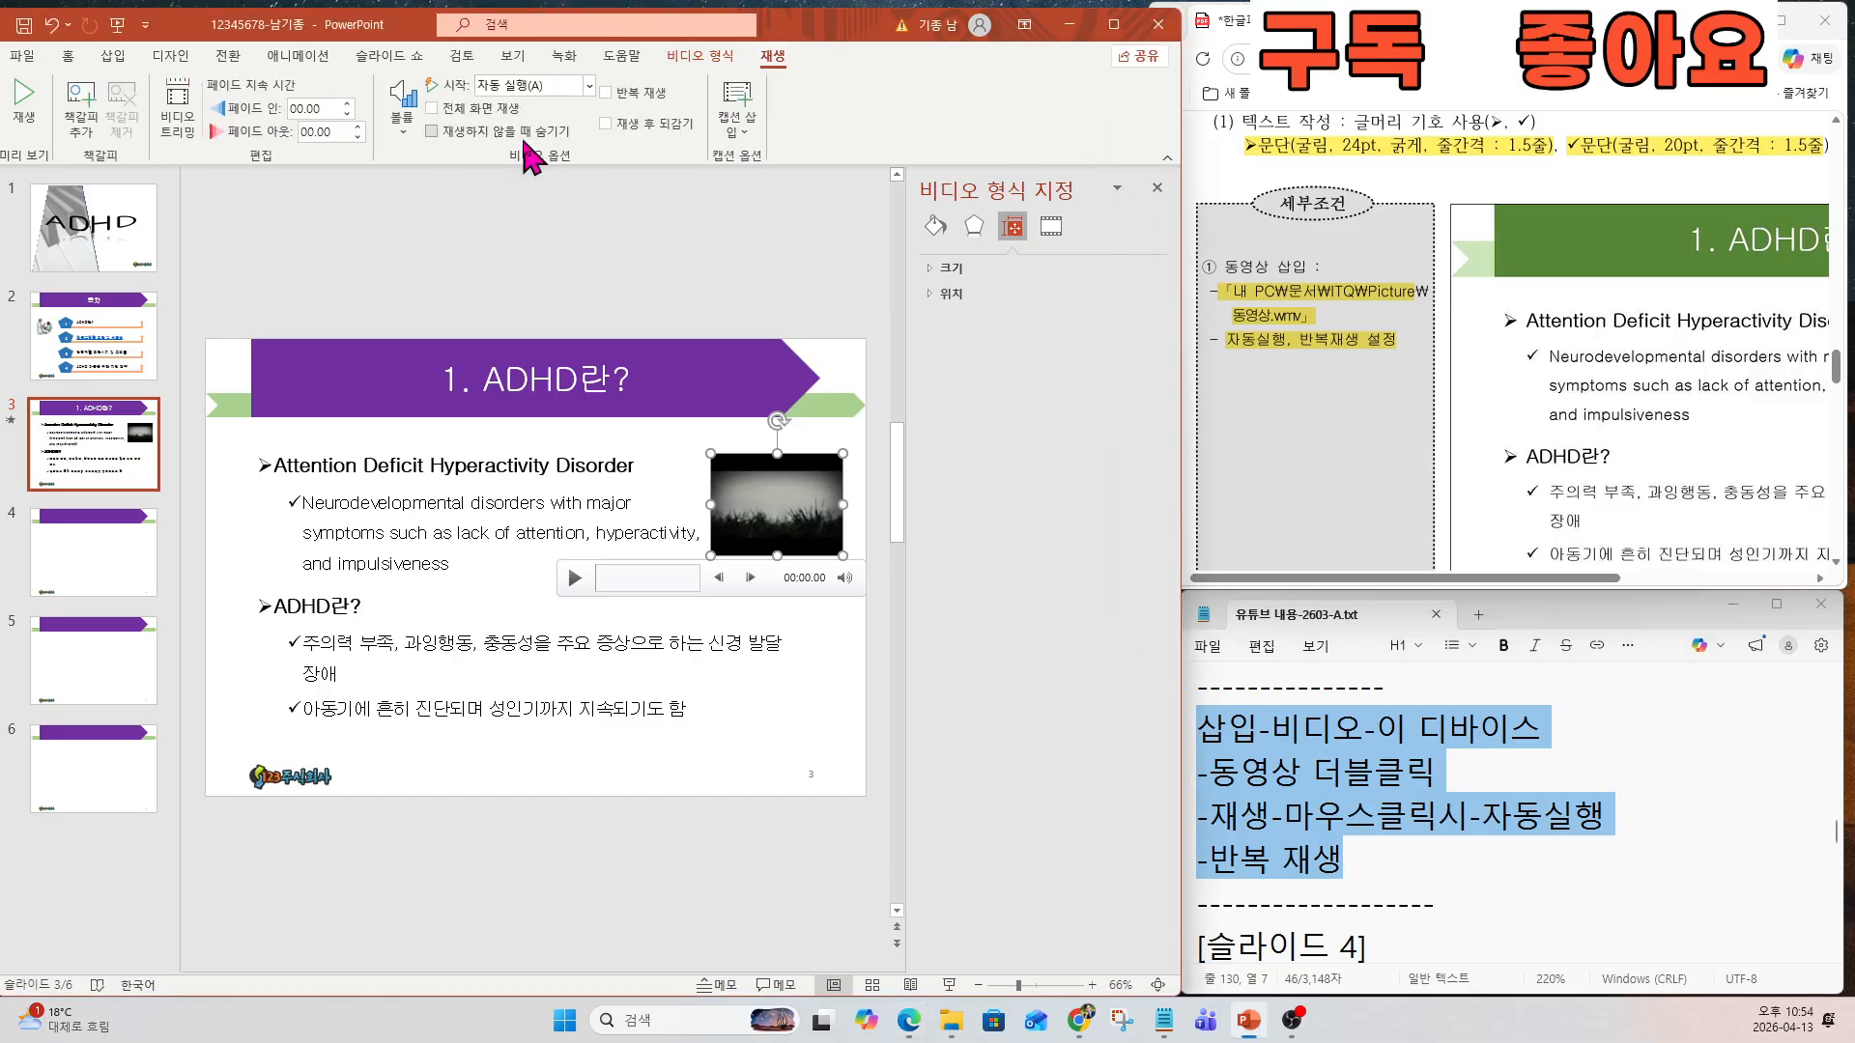
click(605, 92)
Bring up the exam sheet's slide 4 example and select the [슬라이드 4] title instructions in the Notepad notes.
scroll(1281, 531, down, 6)
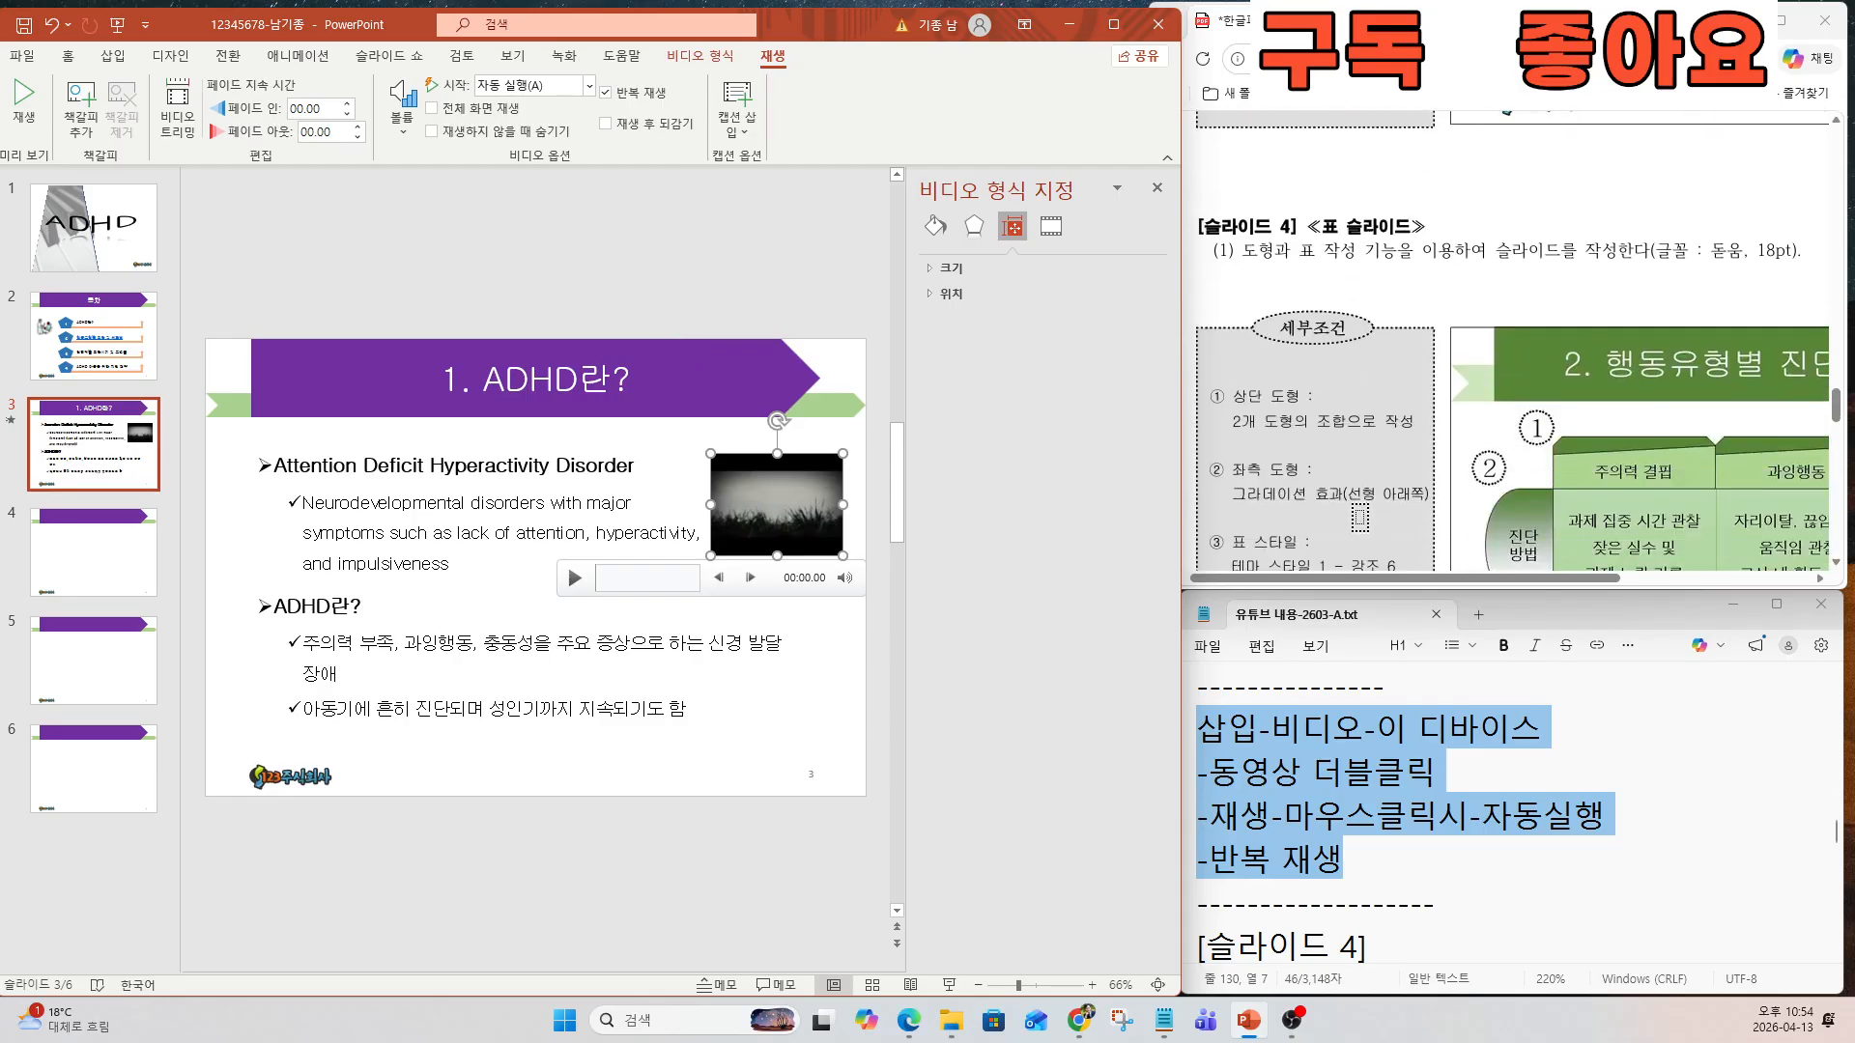
drag(1406, 579, 1588, 581)
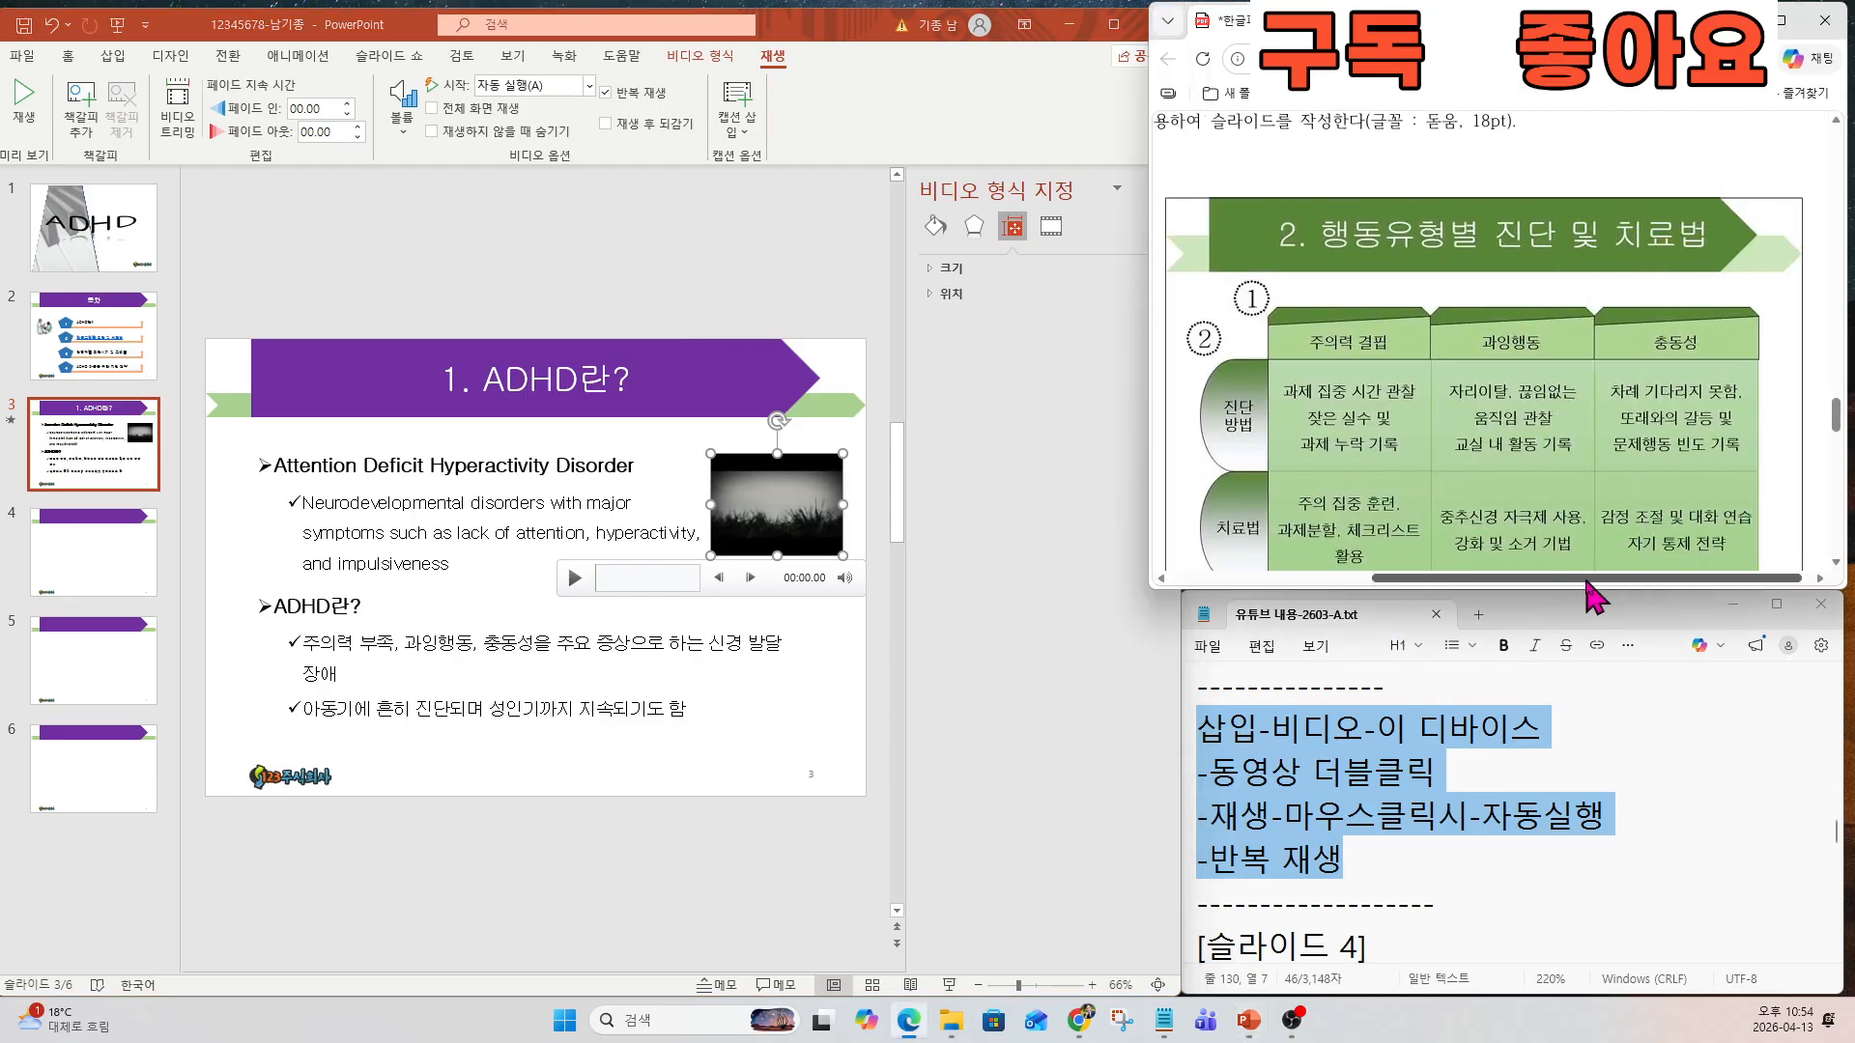
click(1358, 884)
scroll(1348, 881, down, 2)
click(1342, 881)
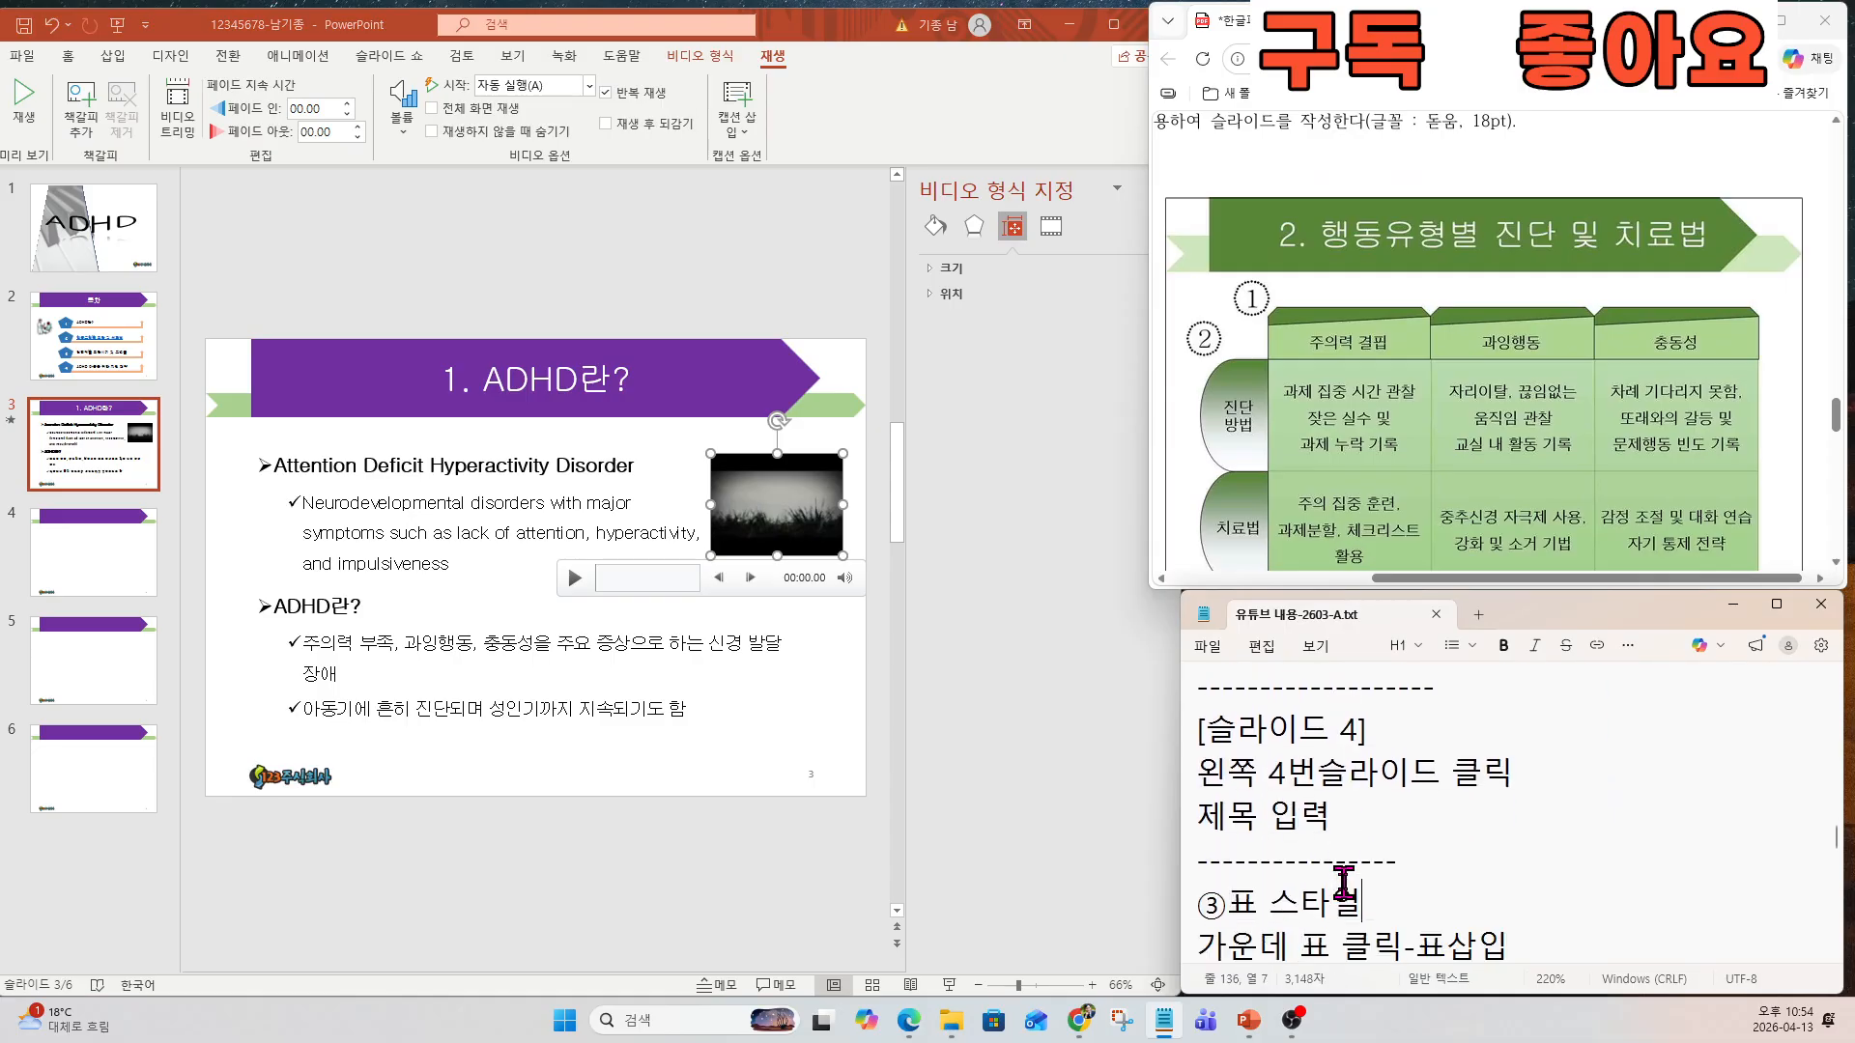
scroll(1343, 881, down, 1)
drag(1198, 686, 1388, 768)
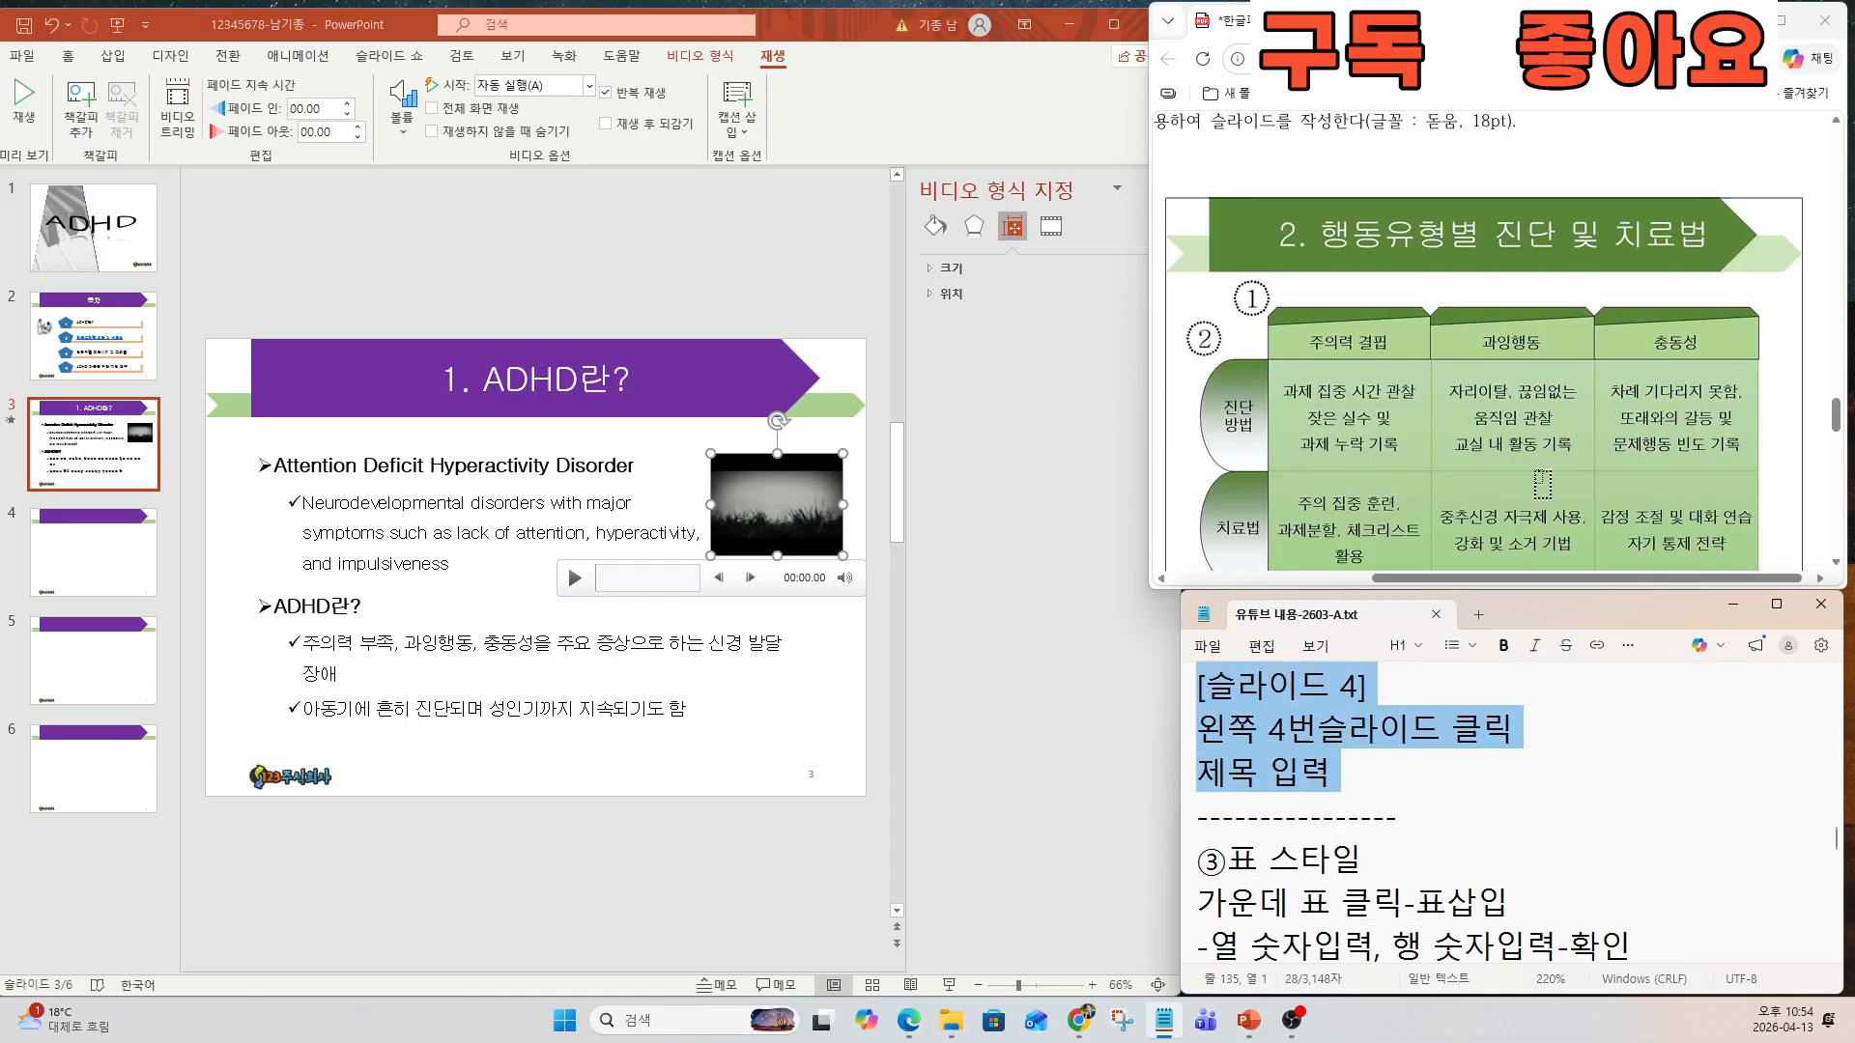
Enter "2. 행동유형별 진단 및 치료법" as the title of slide 4.
click(95, 568)
click(496, 360)
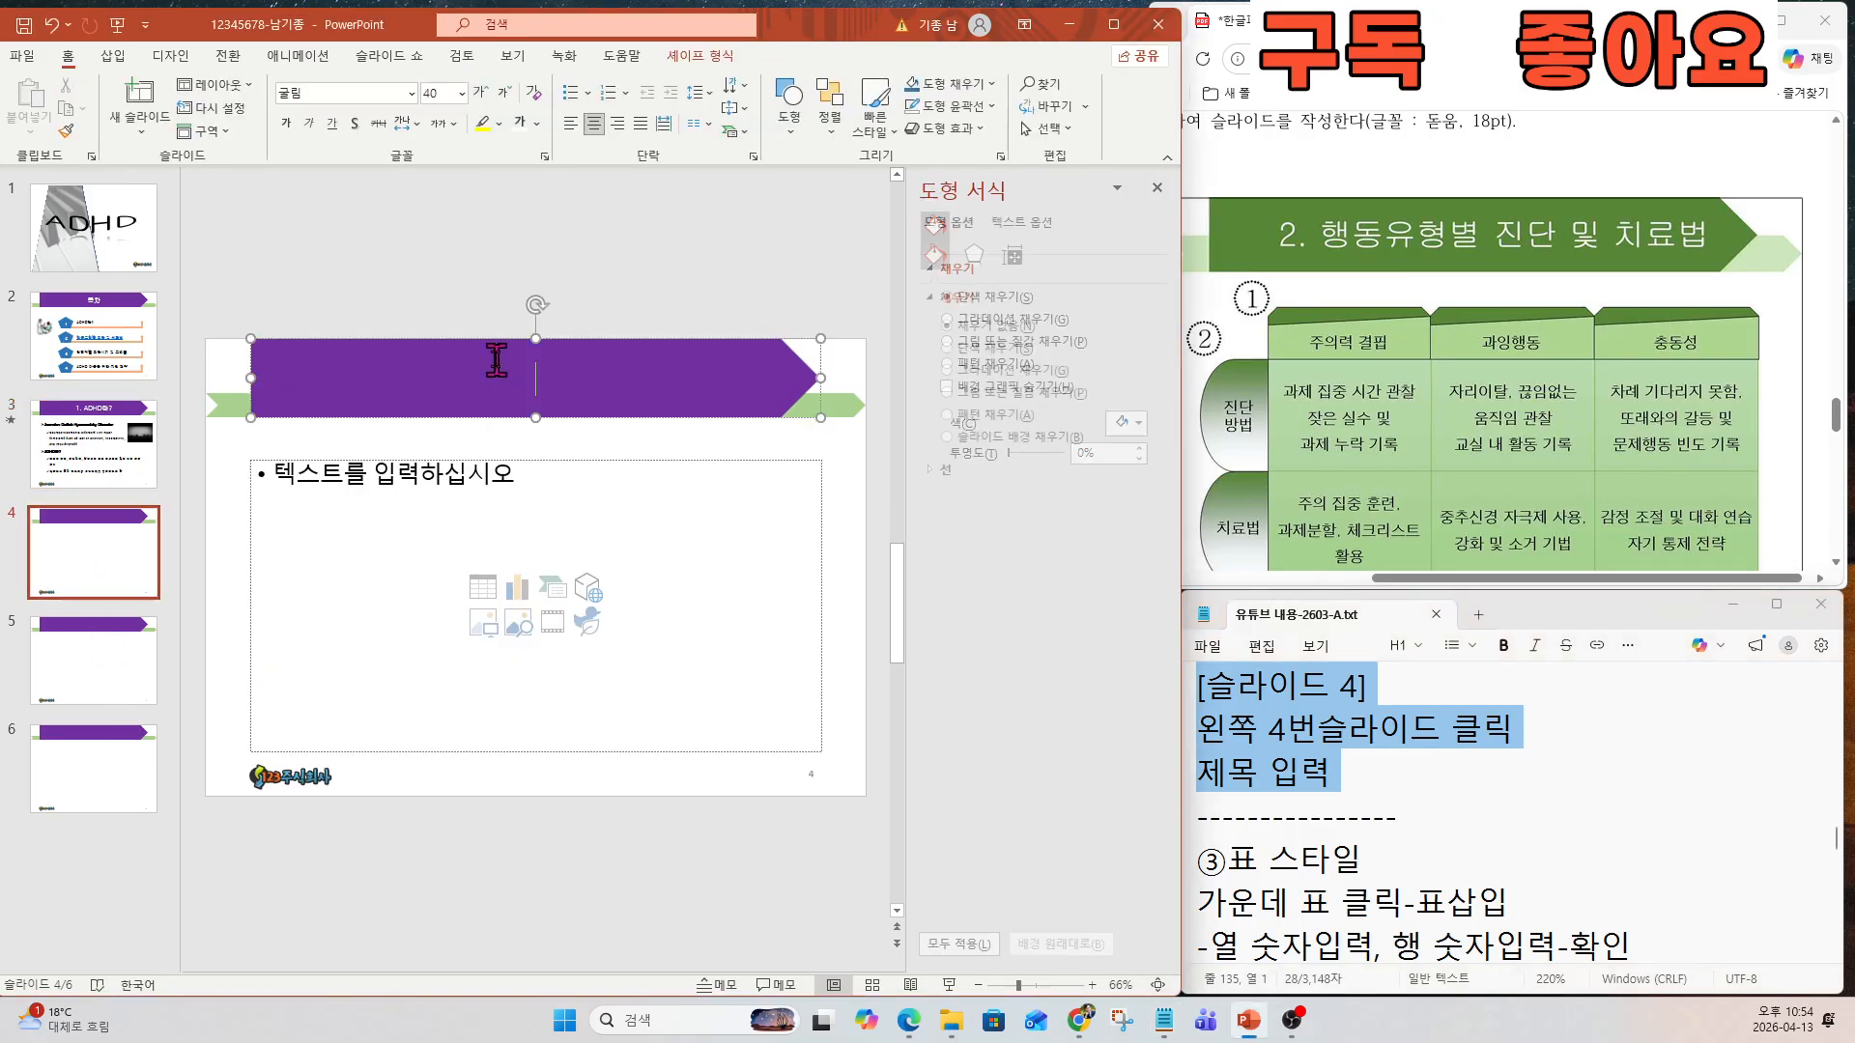
text(2. 행동유형벼)
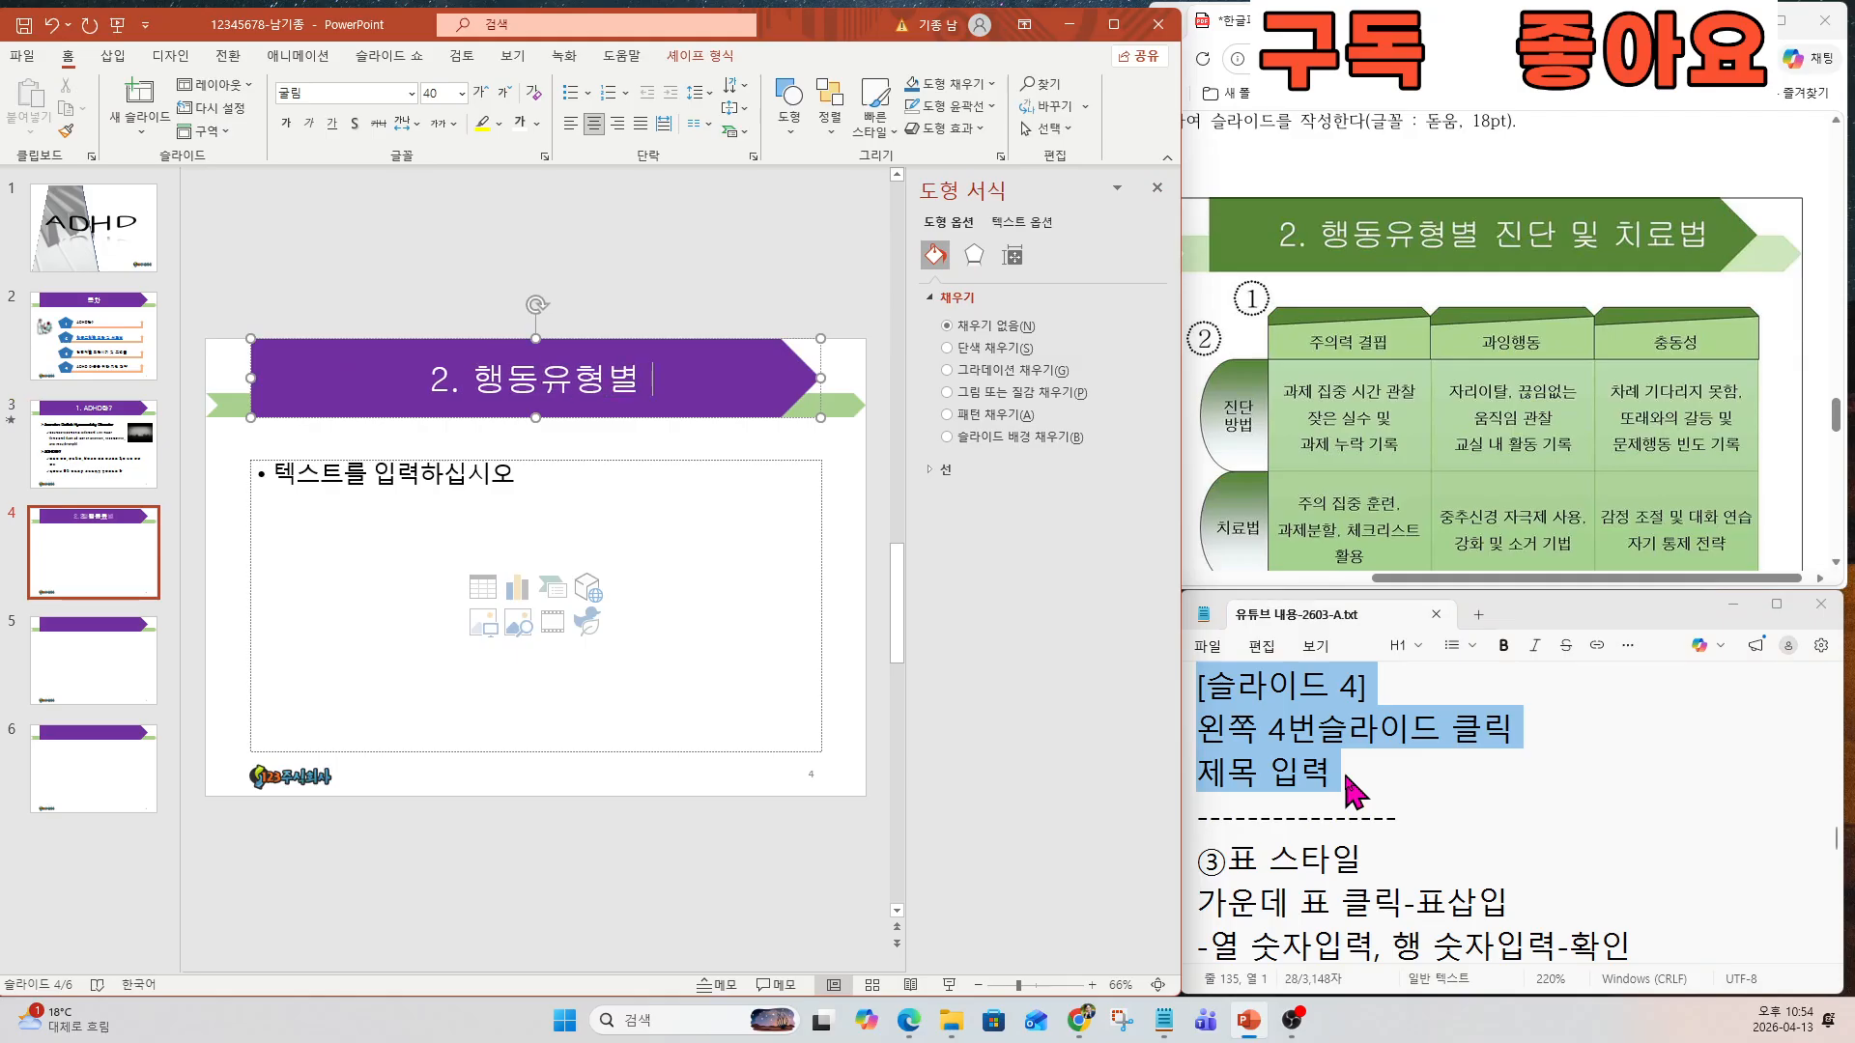
text( 진단 및)
text( 치료법)
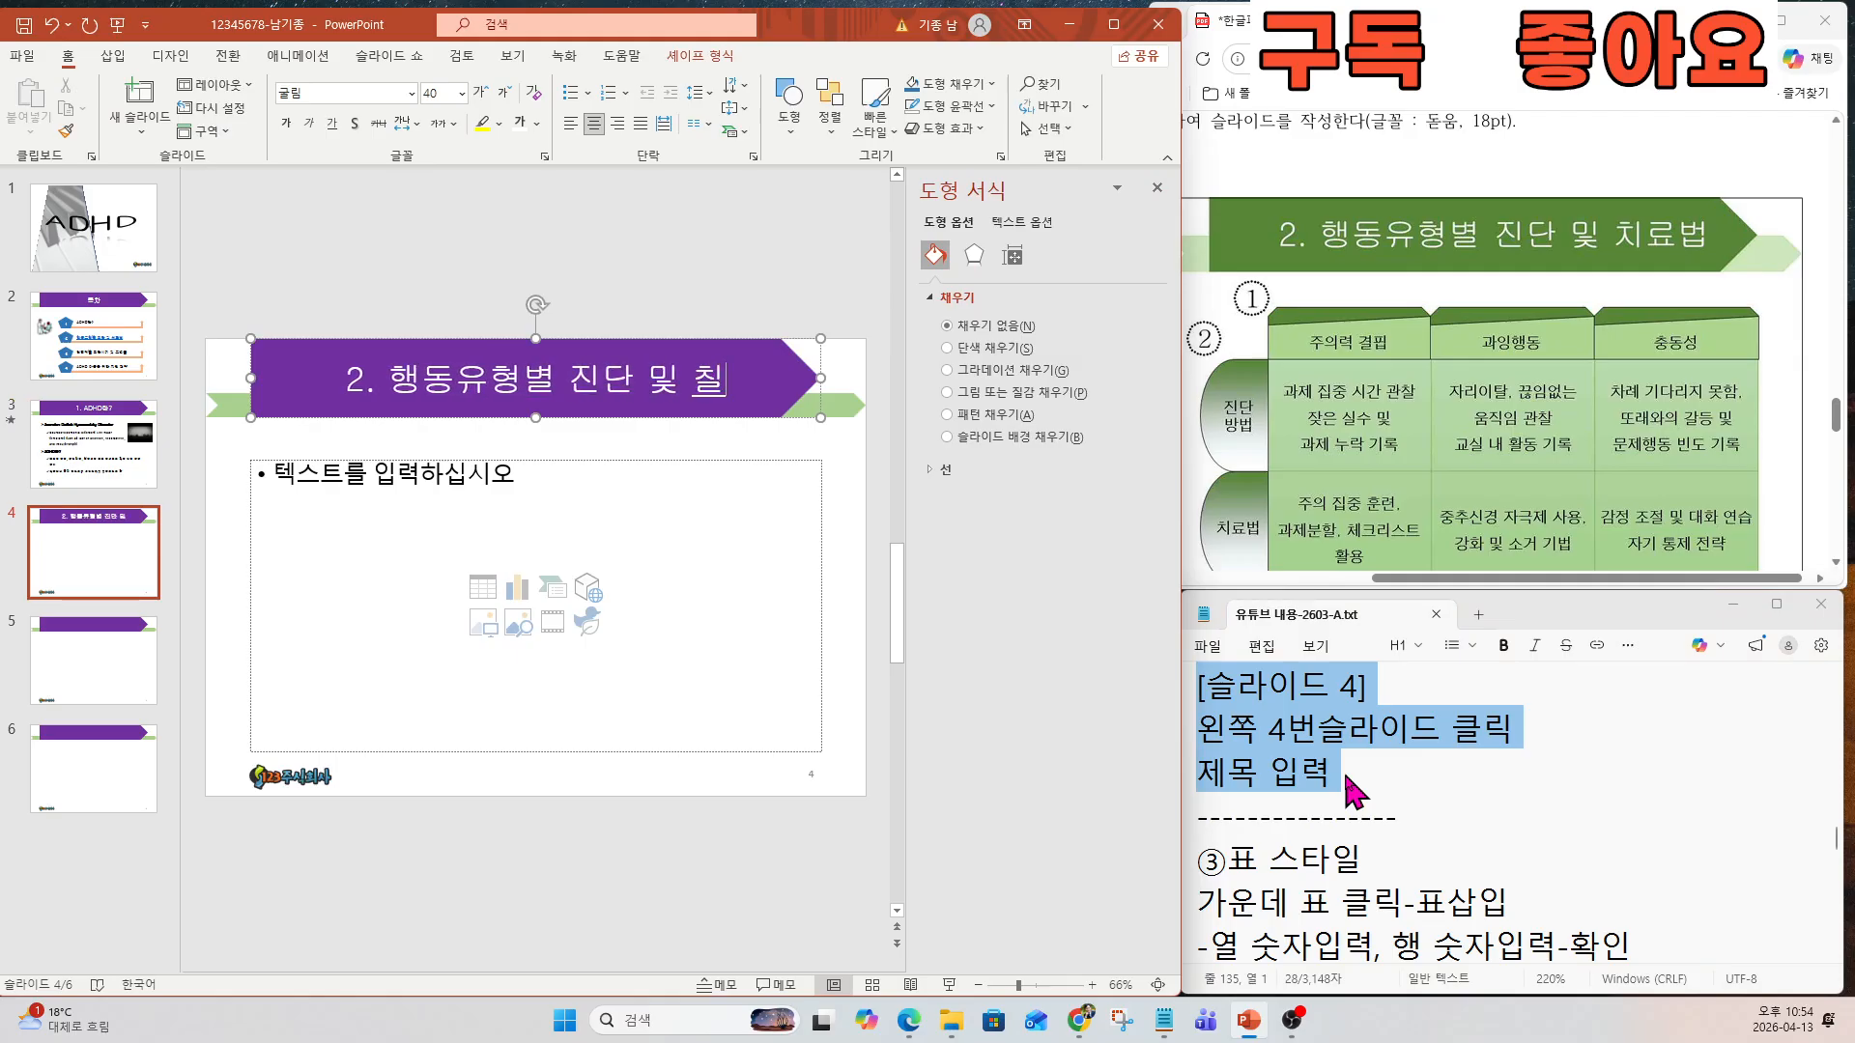
Examine the exam sheet's slide 4 table and select the "③표 스타일" instructions through "머리글행, 줄무늬행" in the Notepad notes.
click(1411, 734)
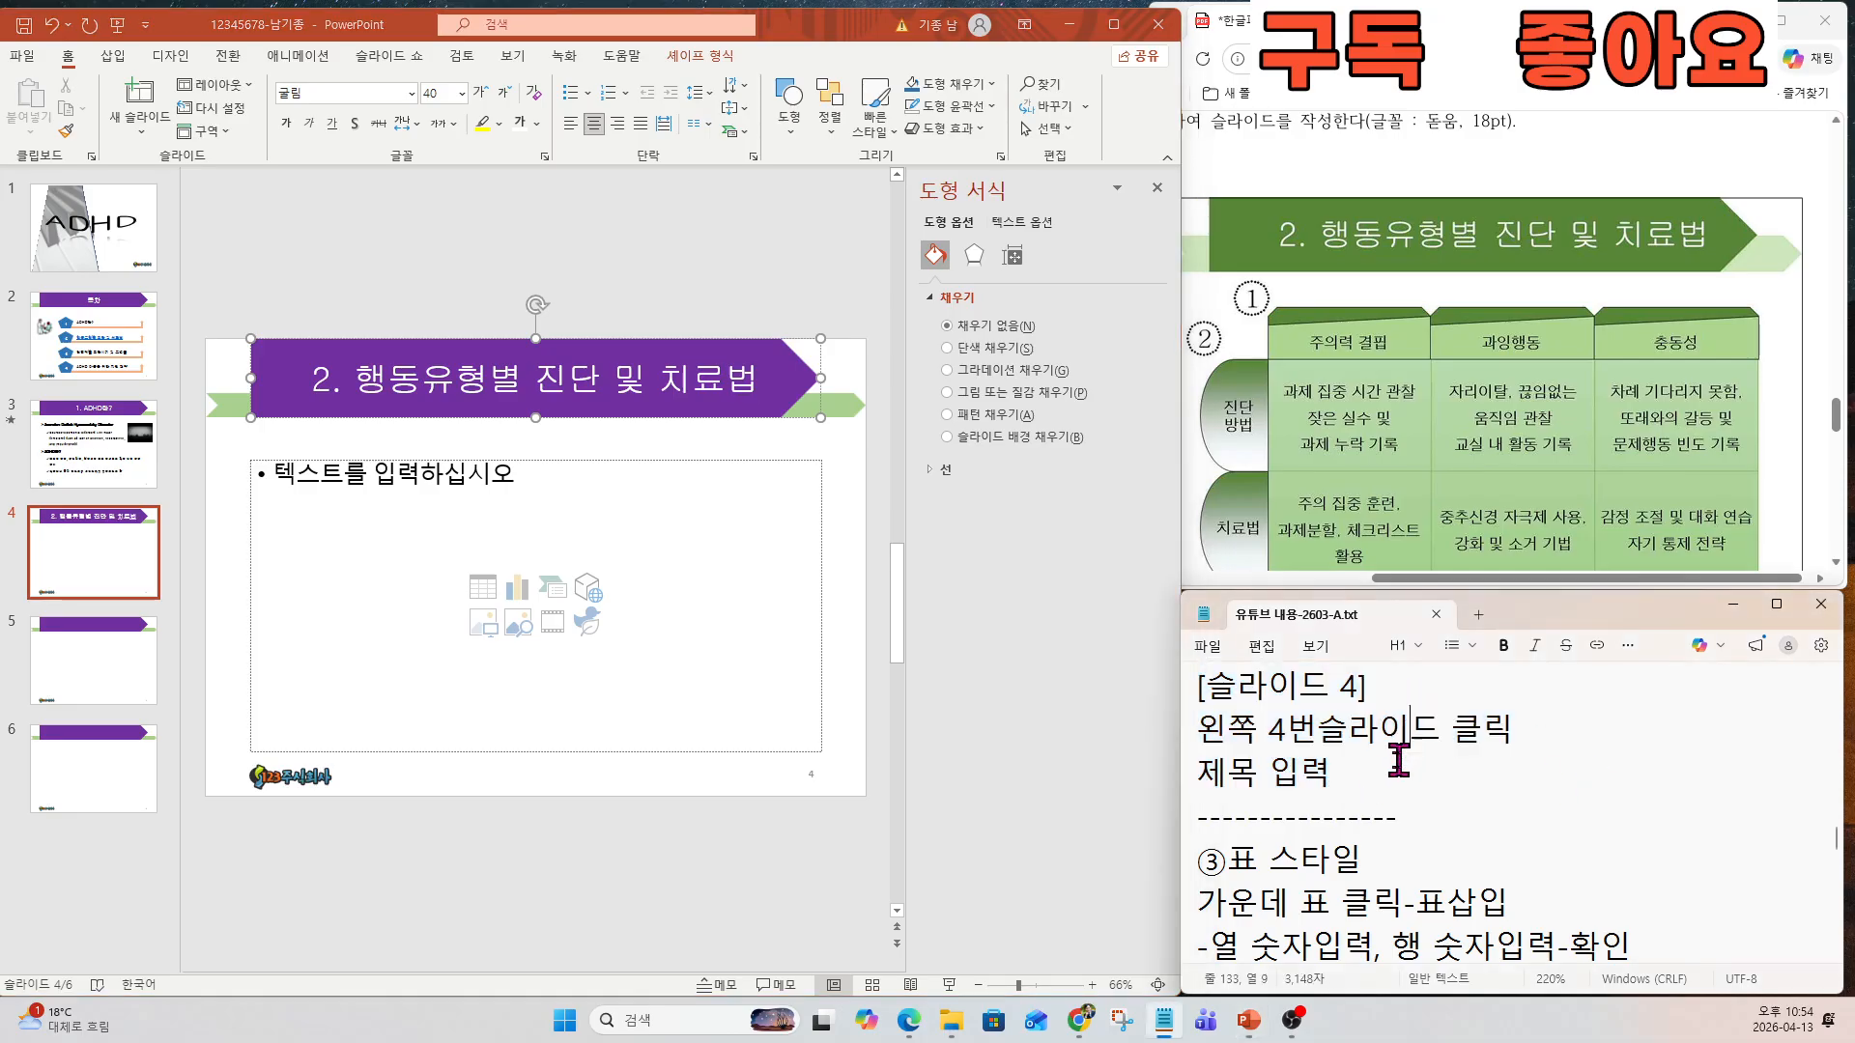
key(Down)
key(Down)
key(Down)
key(Down)
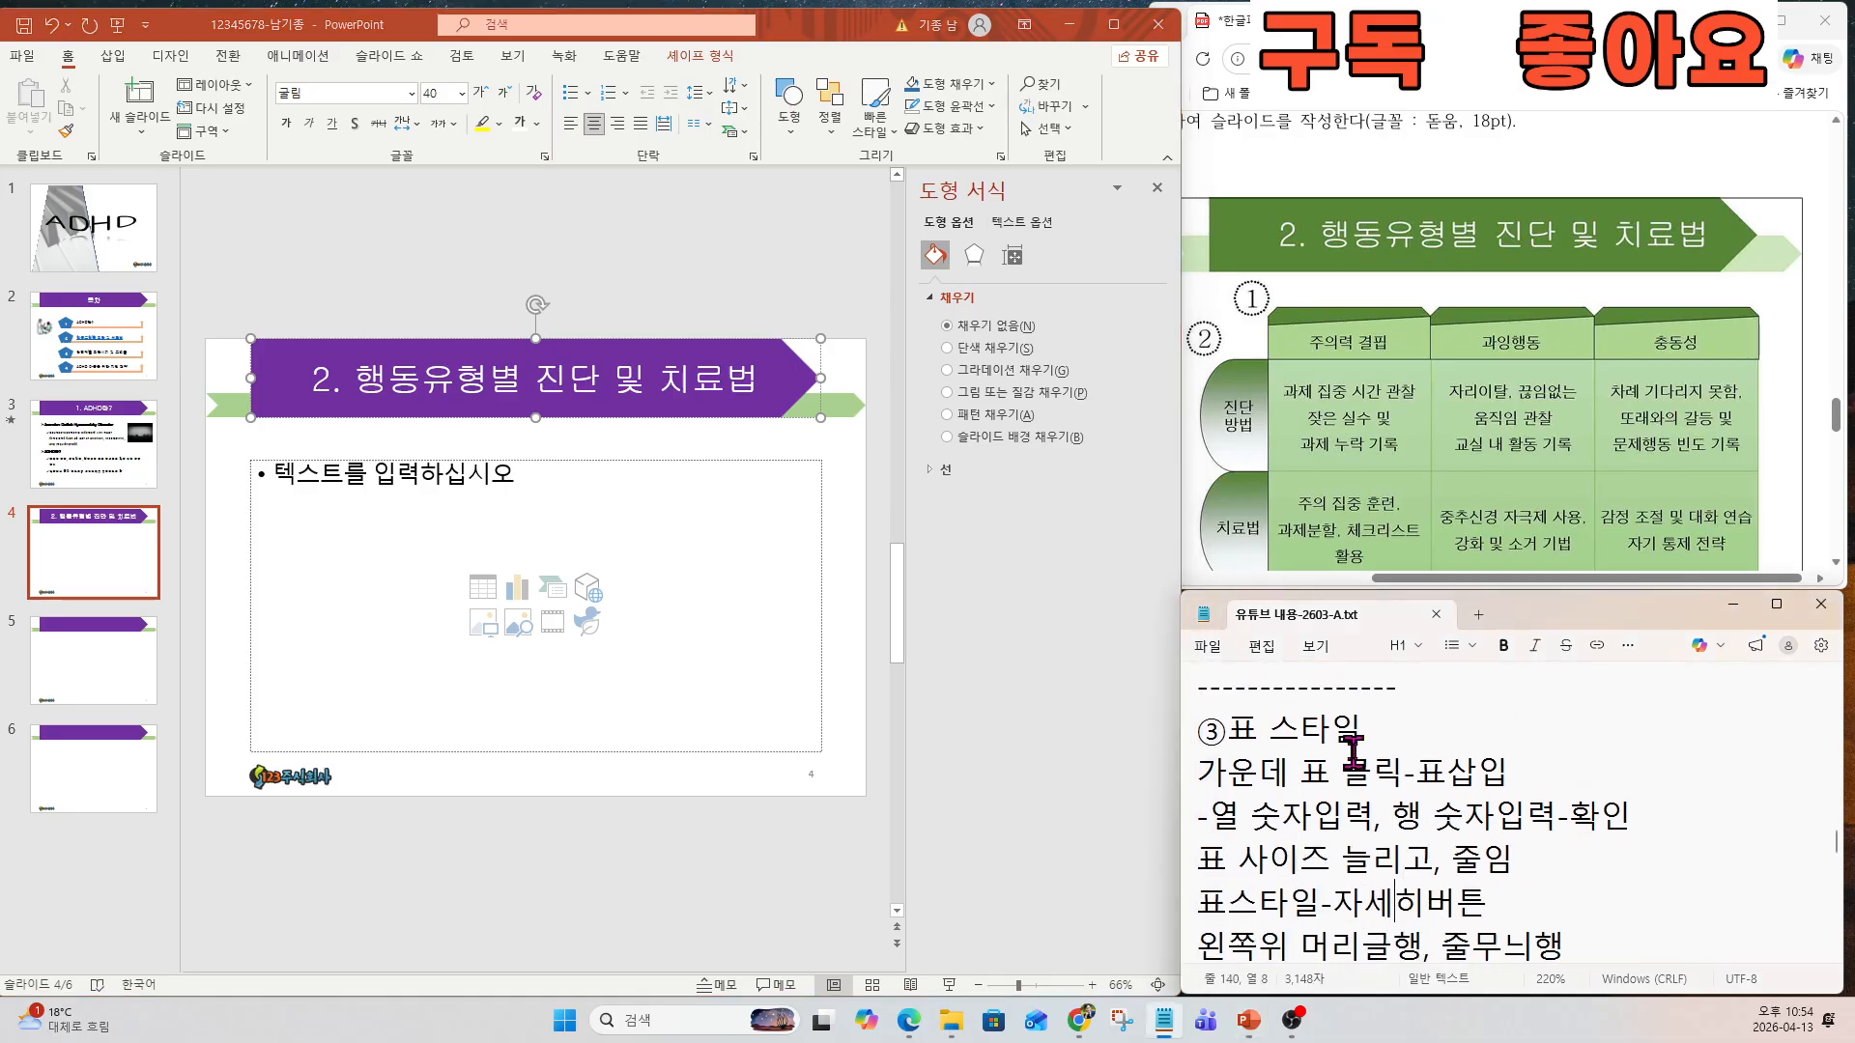
scroll(1444, 493, down, 1)
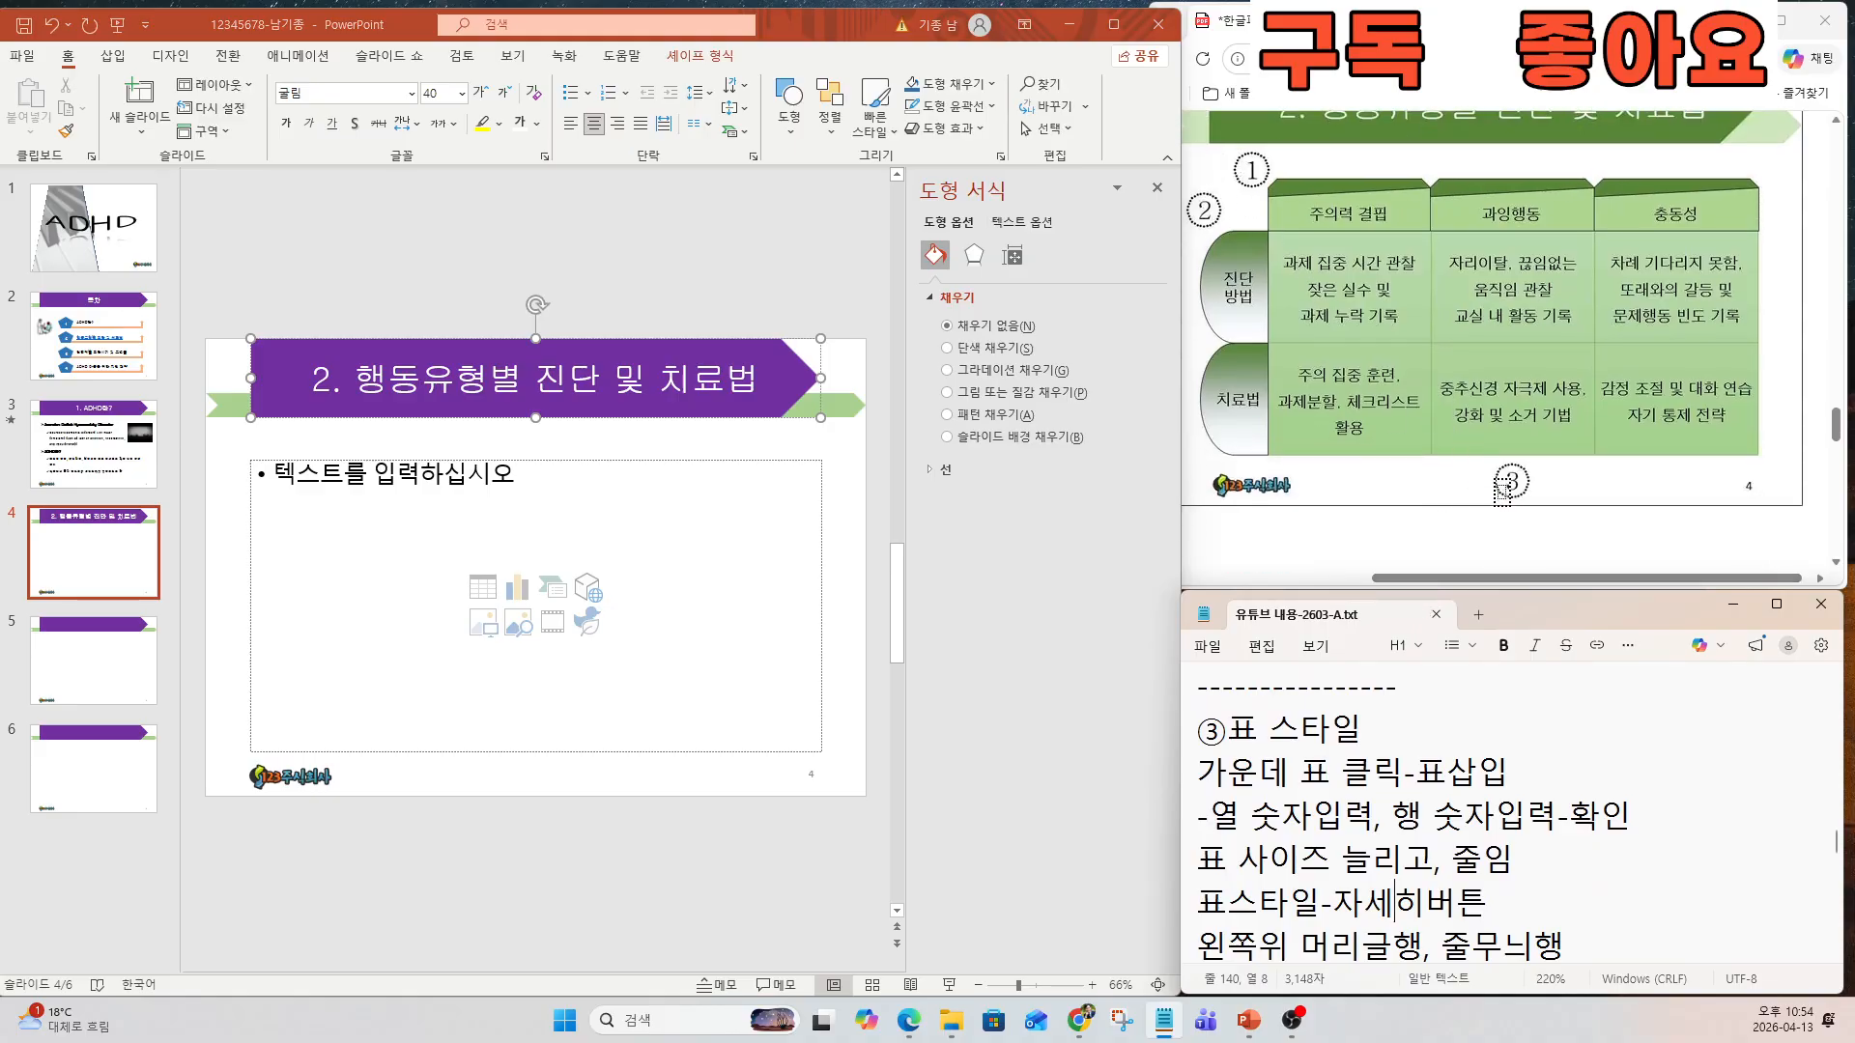
key(Up)
key(Up)
key(Up)
key(Left)
key(Left)
key(Left)
drag(1197, 739, 1443, 874)
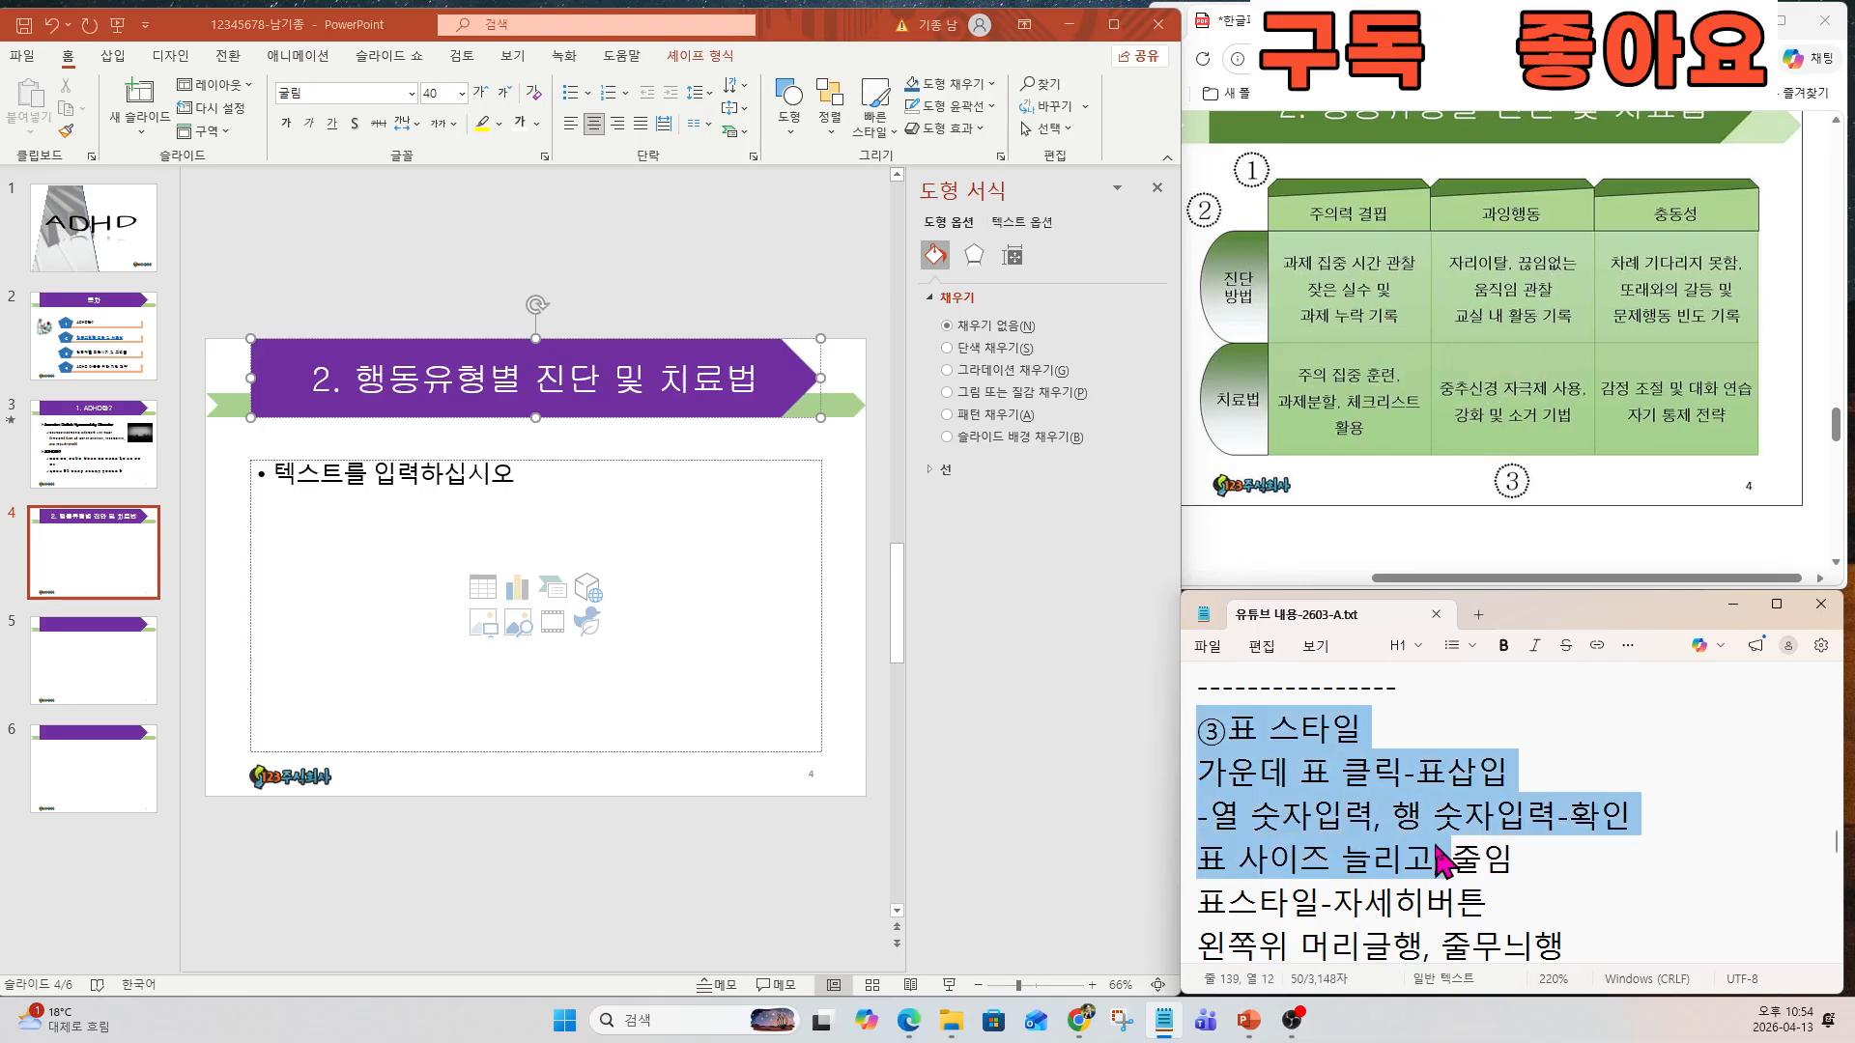
click(1307, 815)
scroll(1307, 822, down, 1)
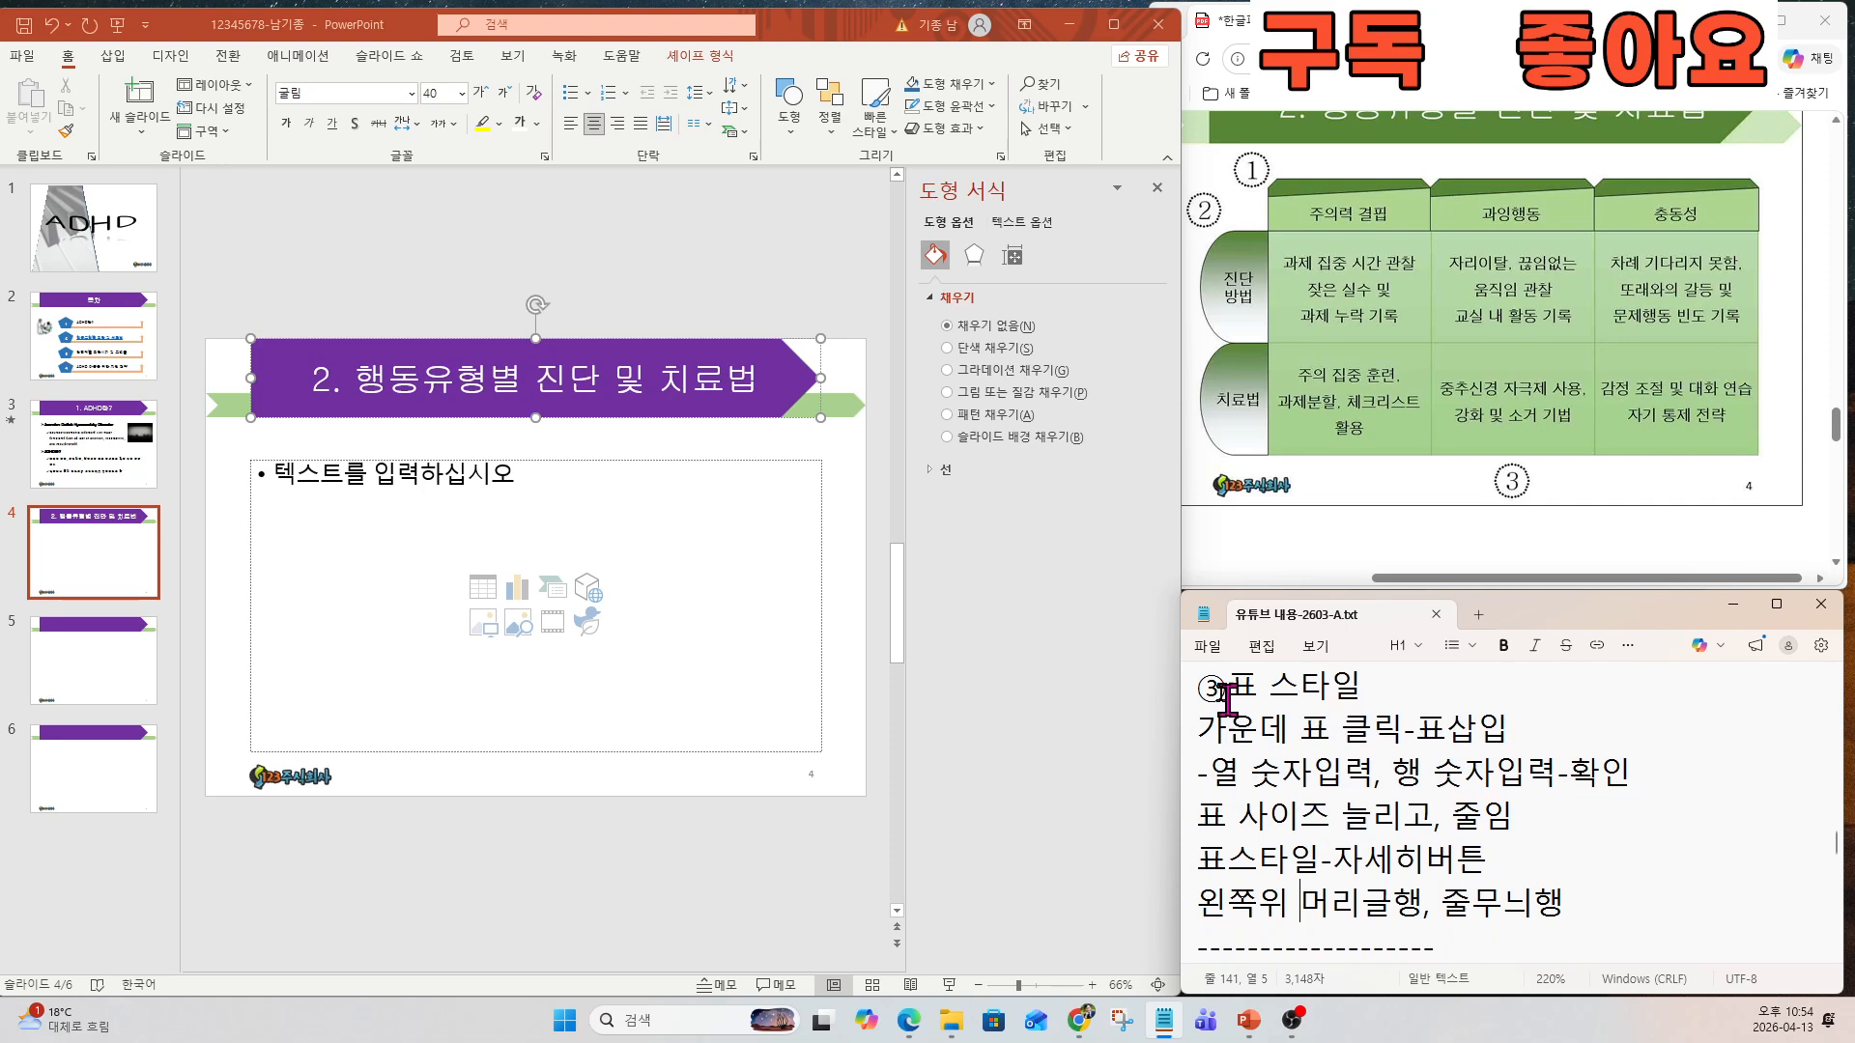
drag(1199, 684, 1650, 893)
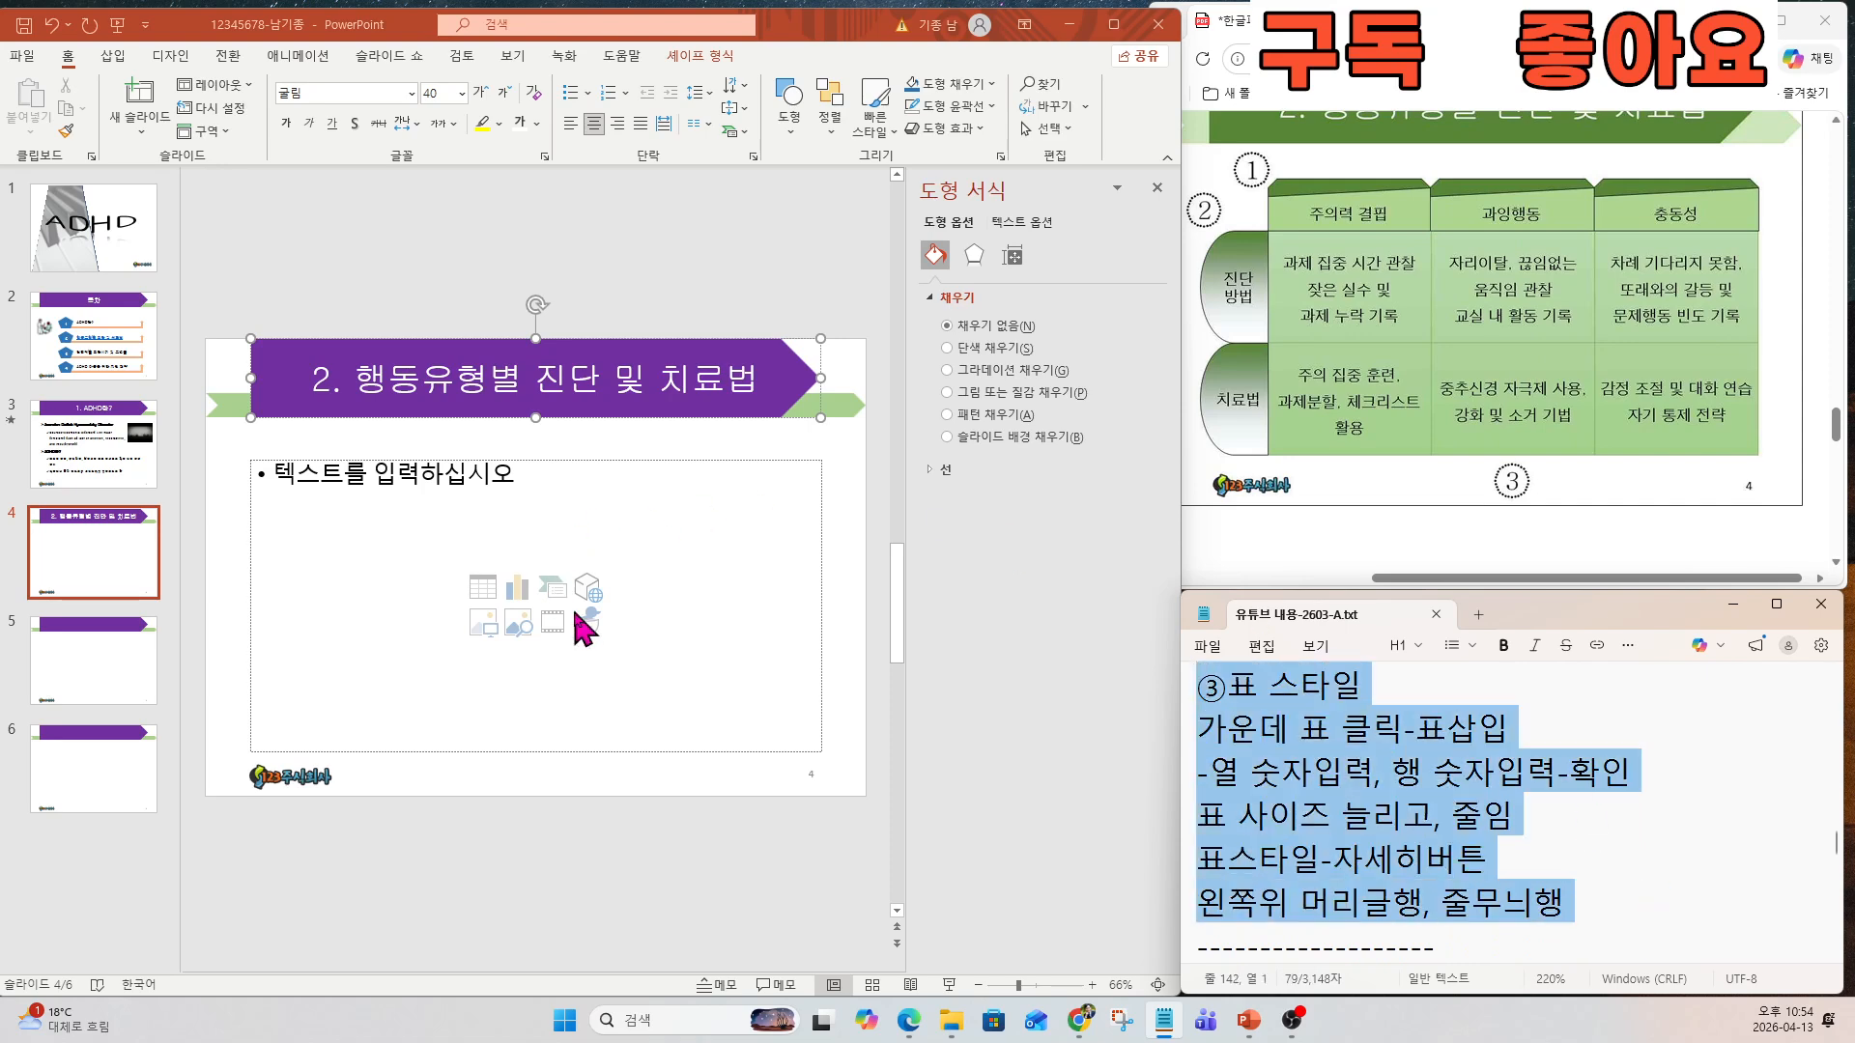
Close the shape formatting pane and insert a table with 3 columns and 2 rows in slide 4's content placeholder.
click(479, 591)
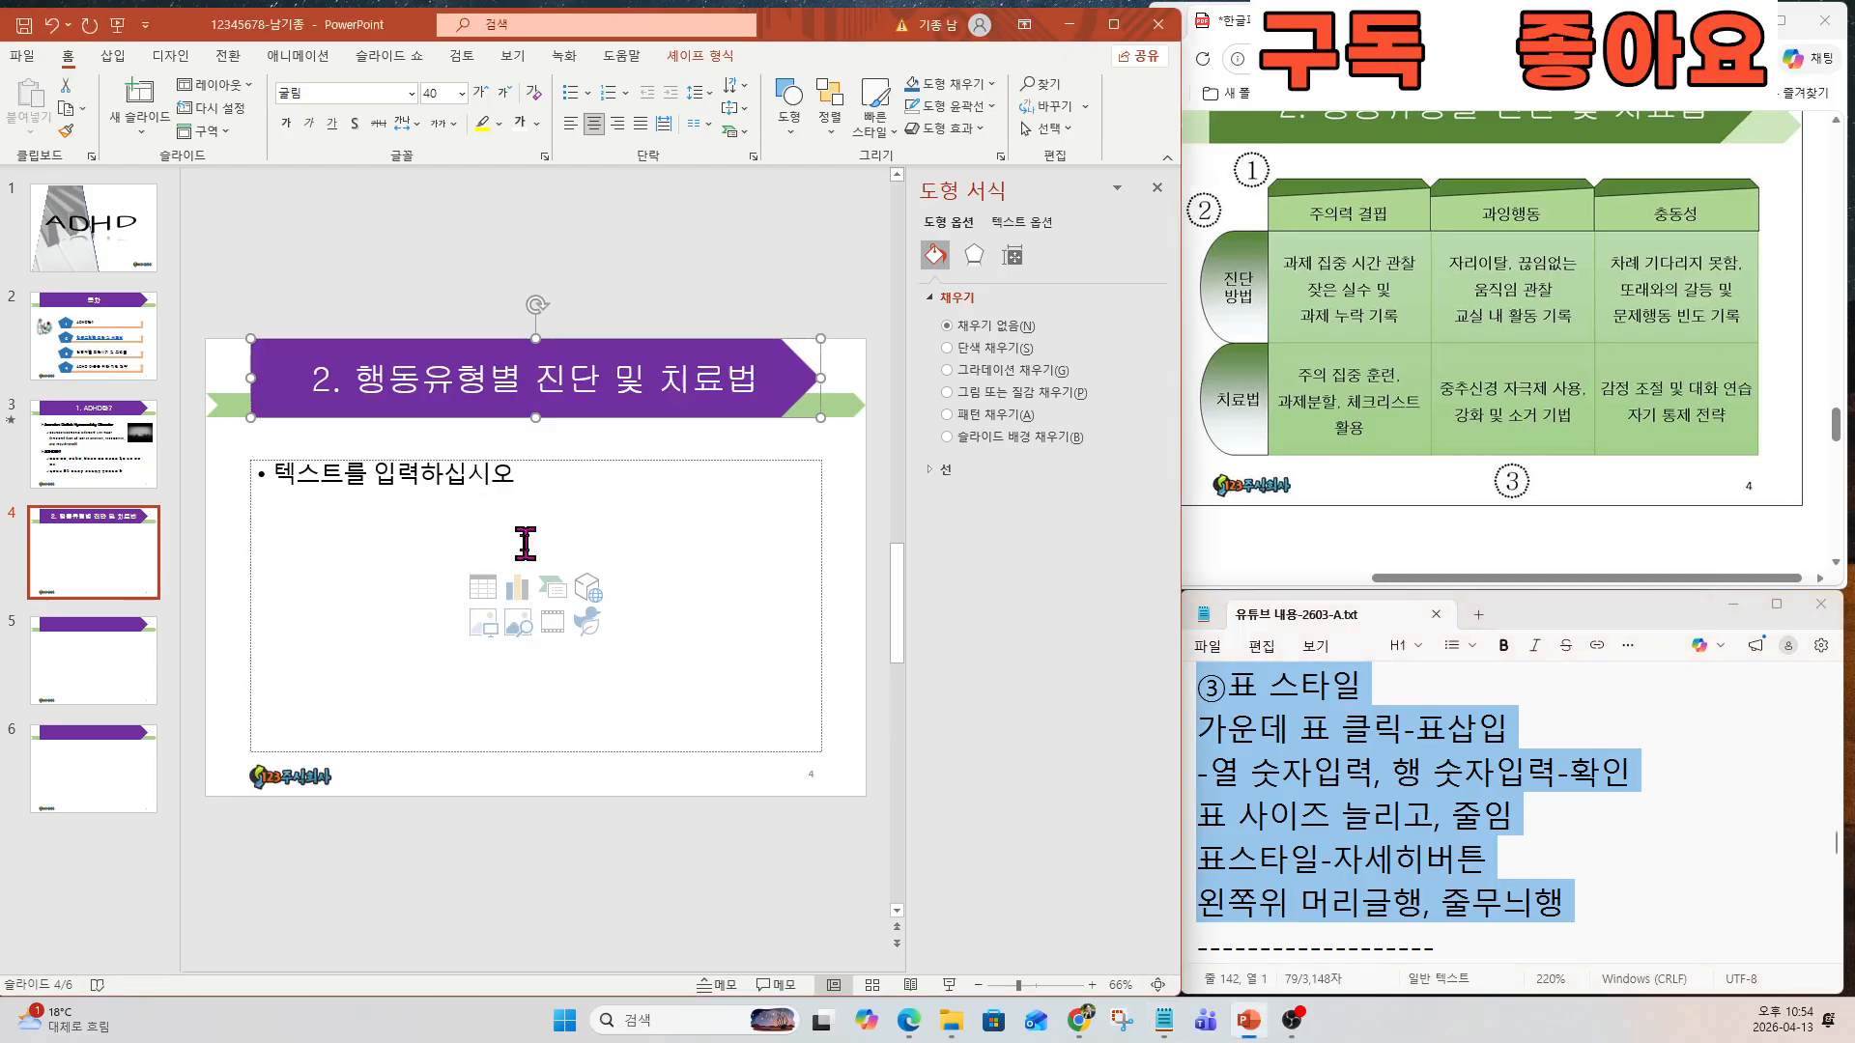
click(1156, 188)
click(647, 588)
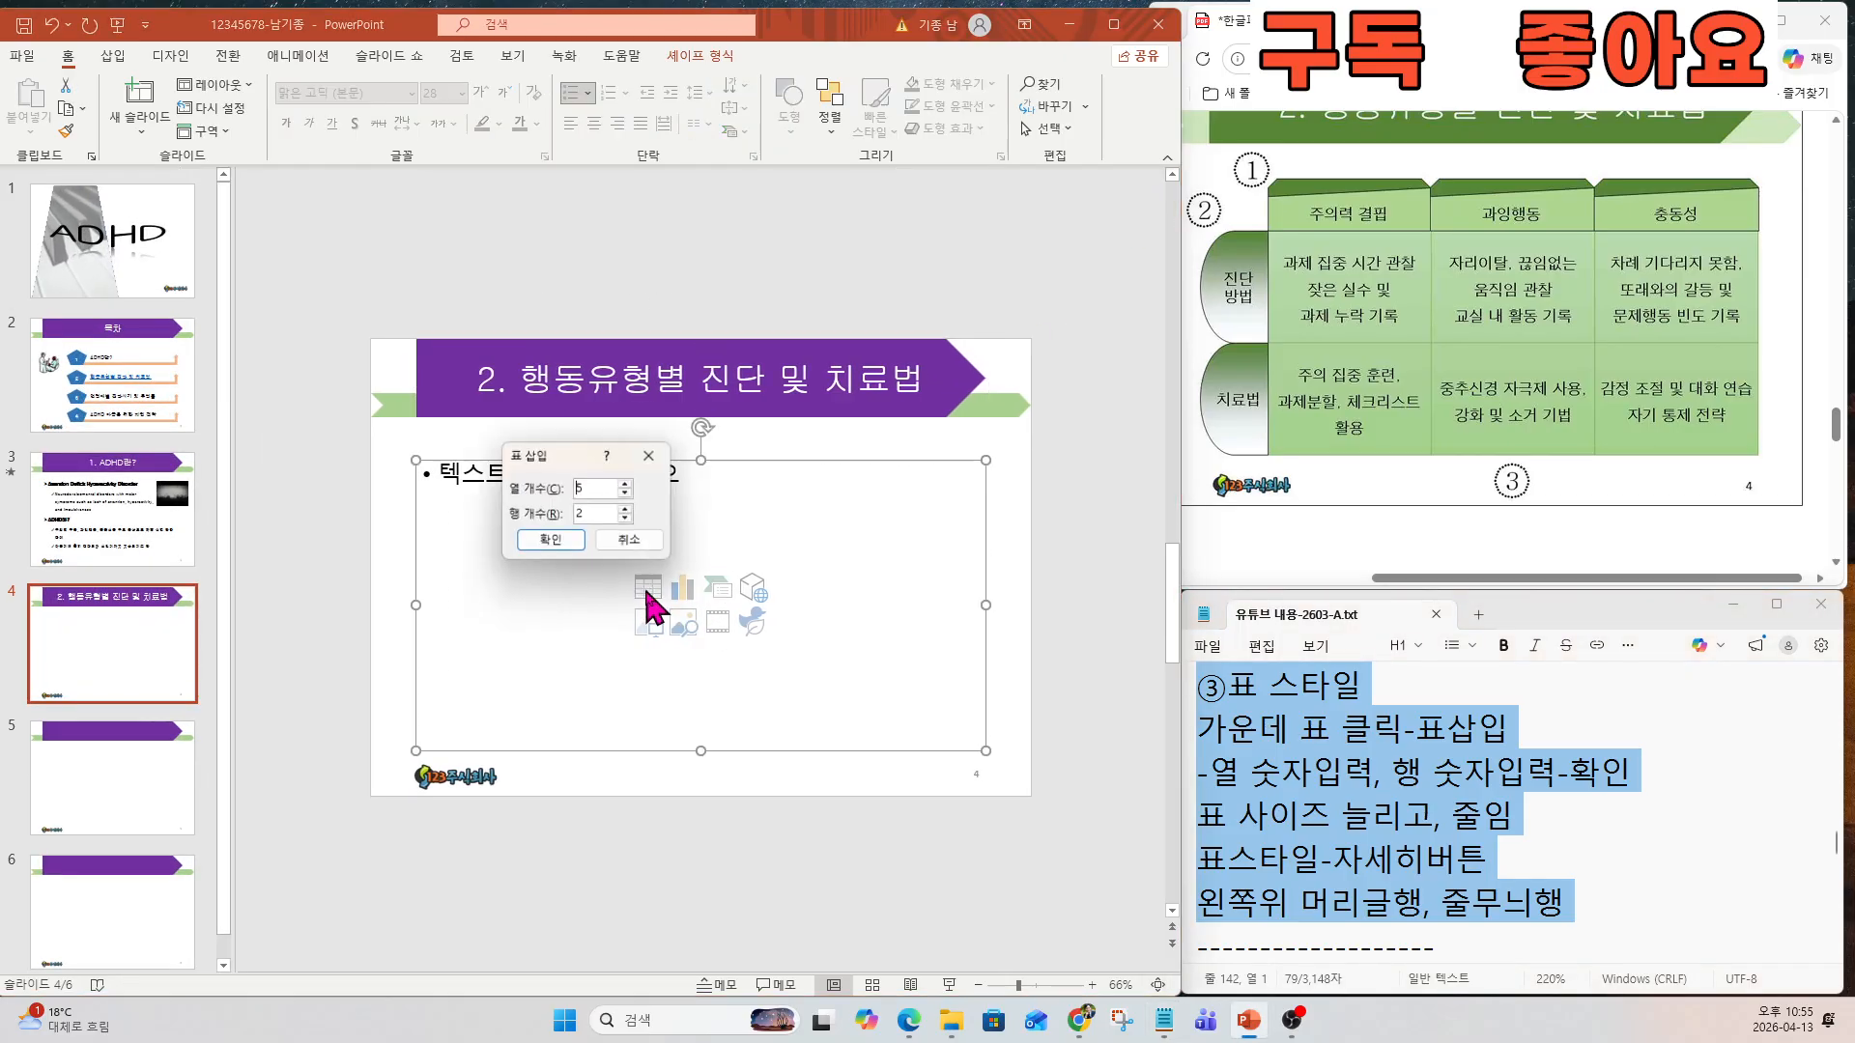
click(630, 548)
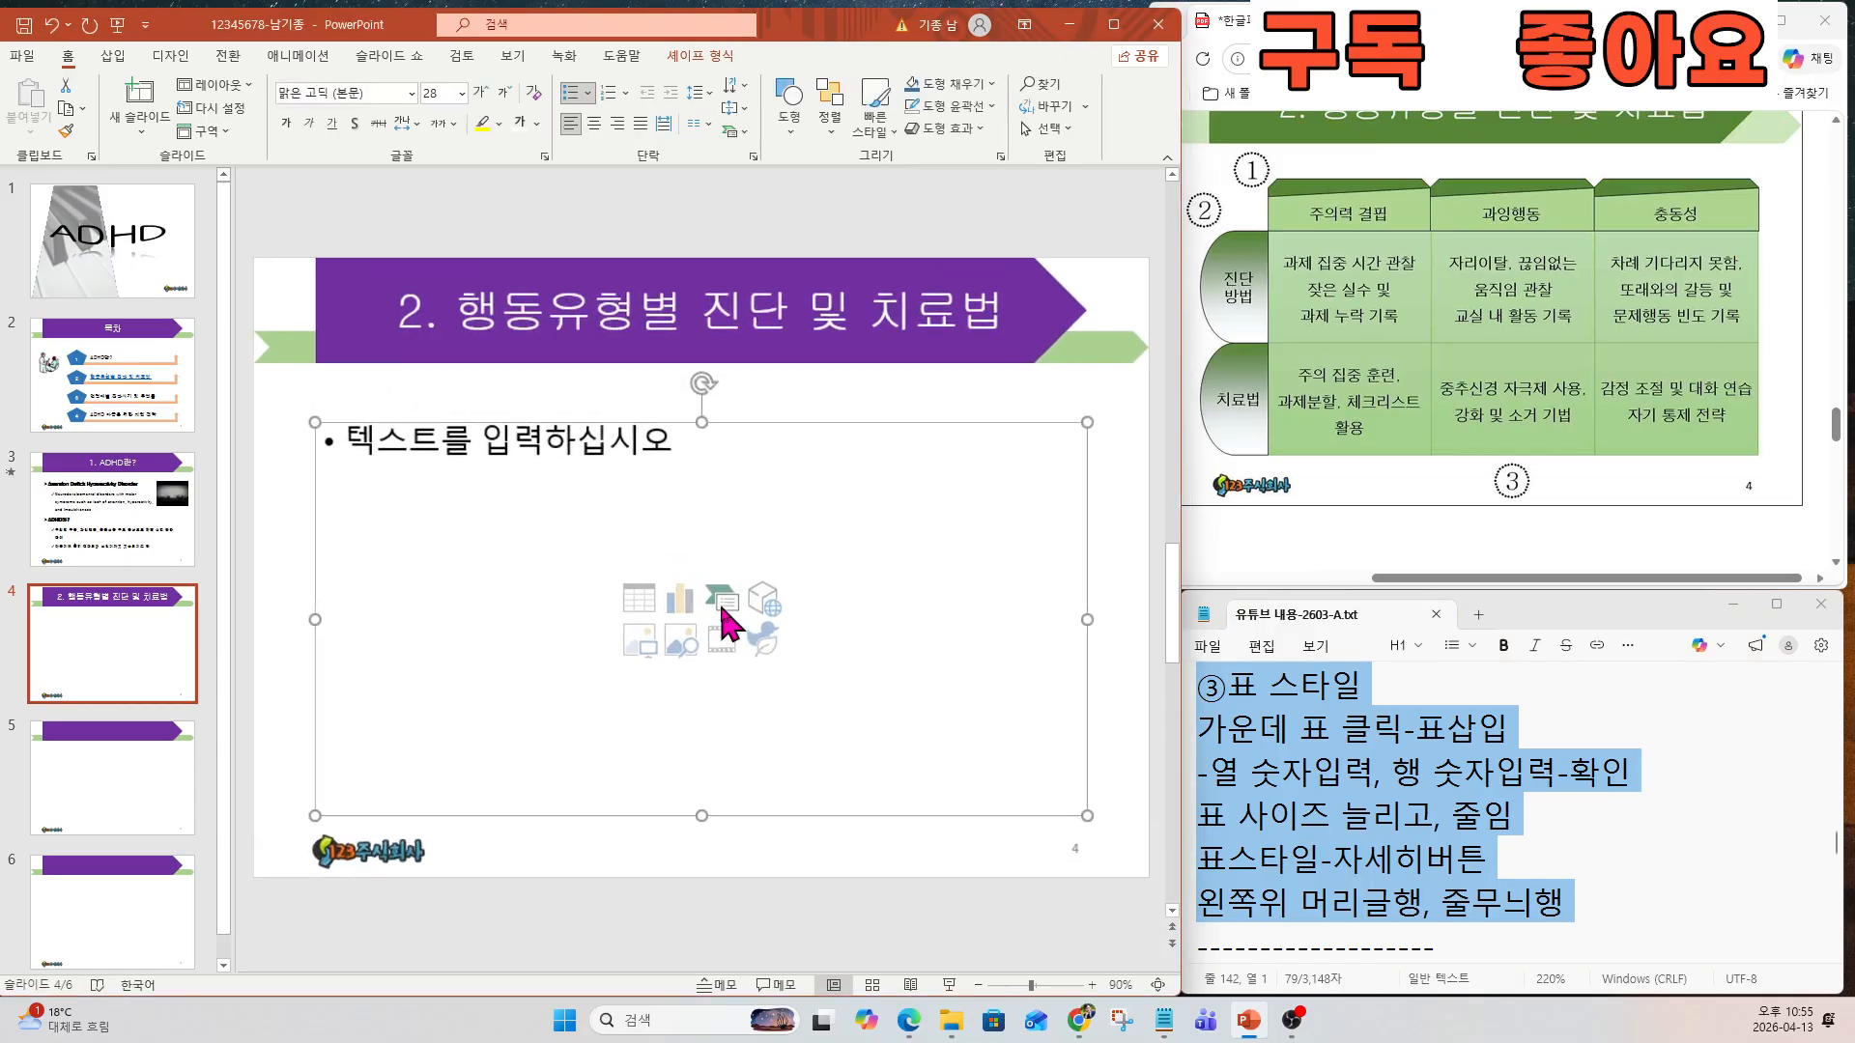
click(650, 600)
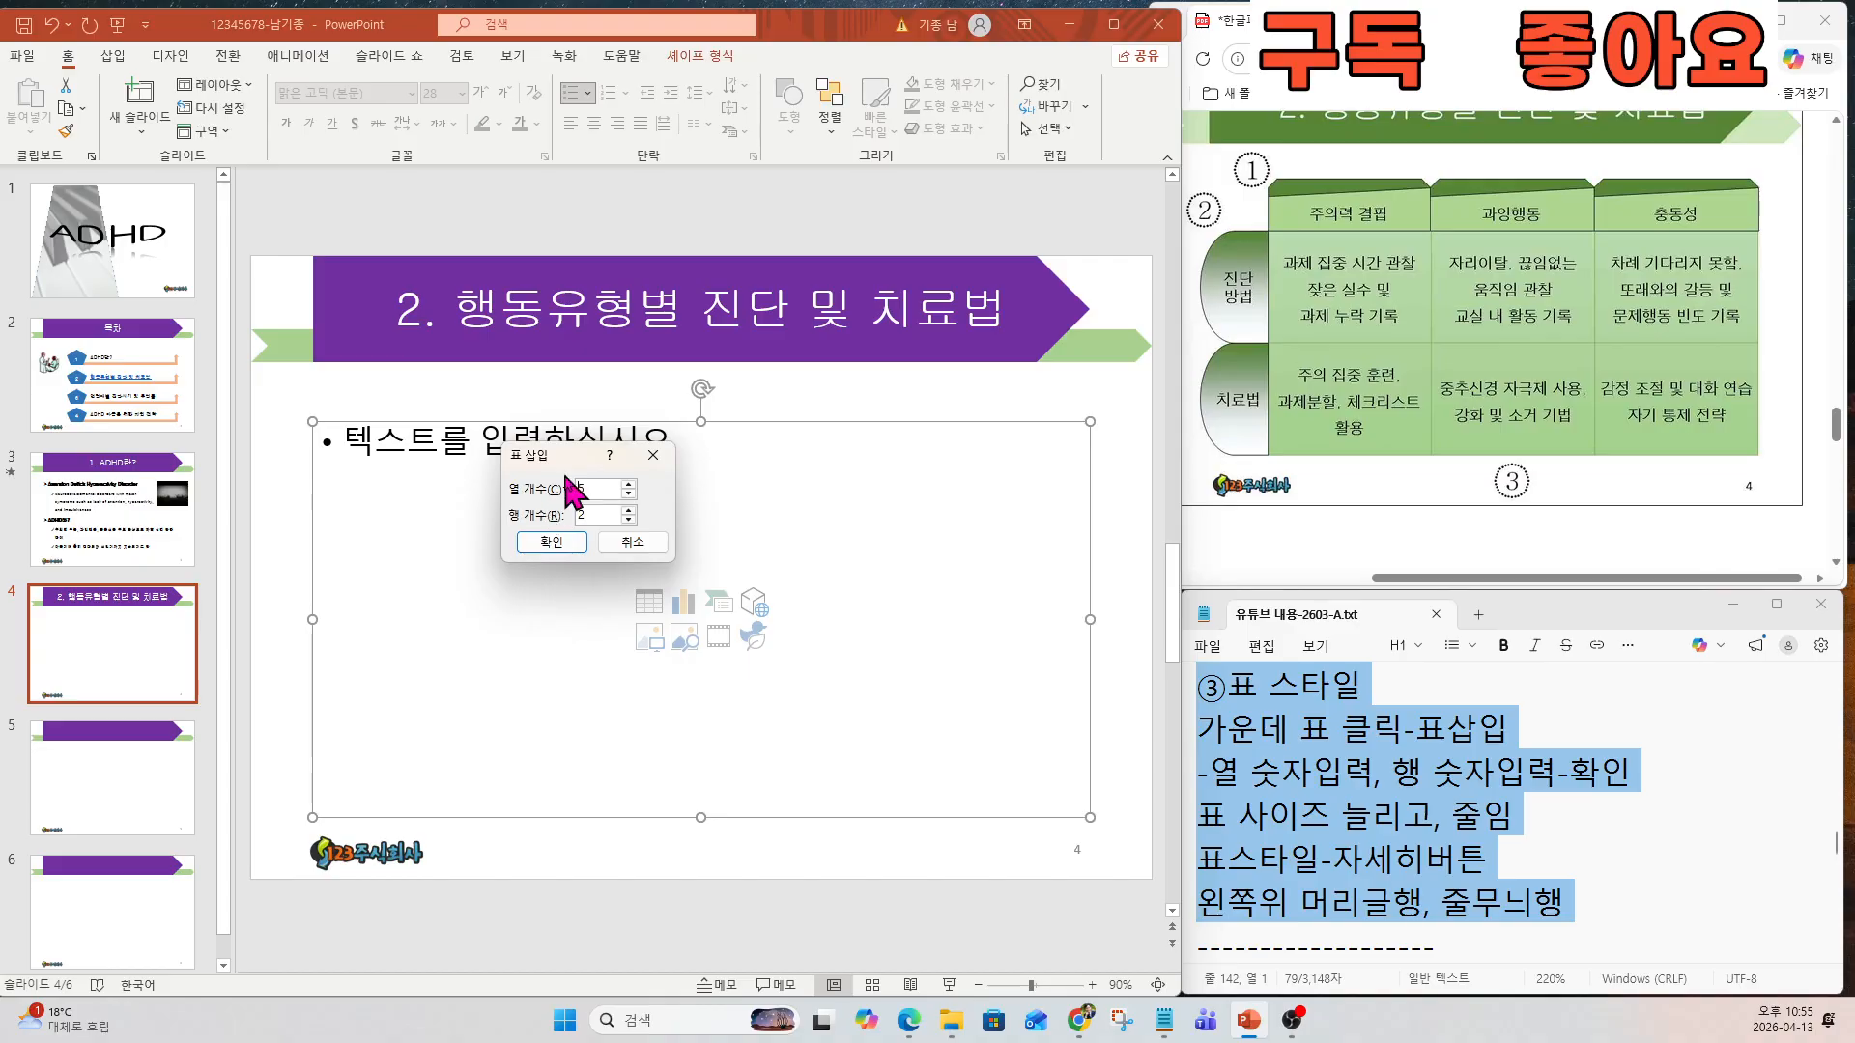
text(3)
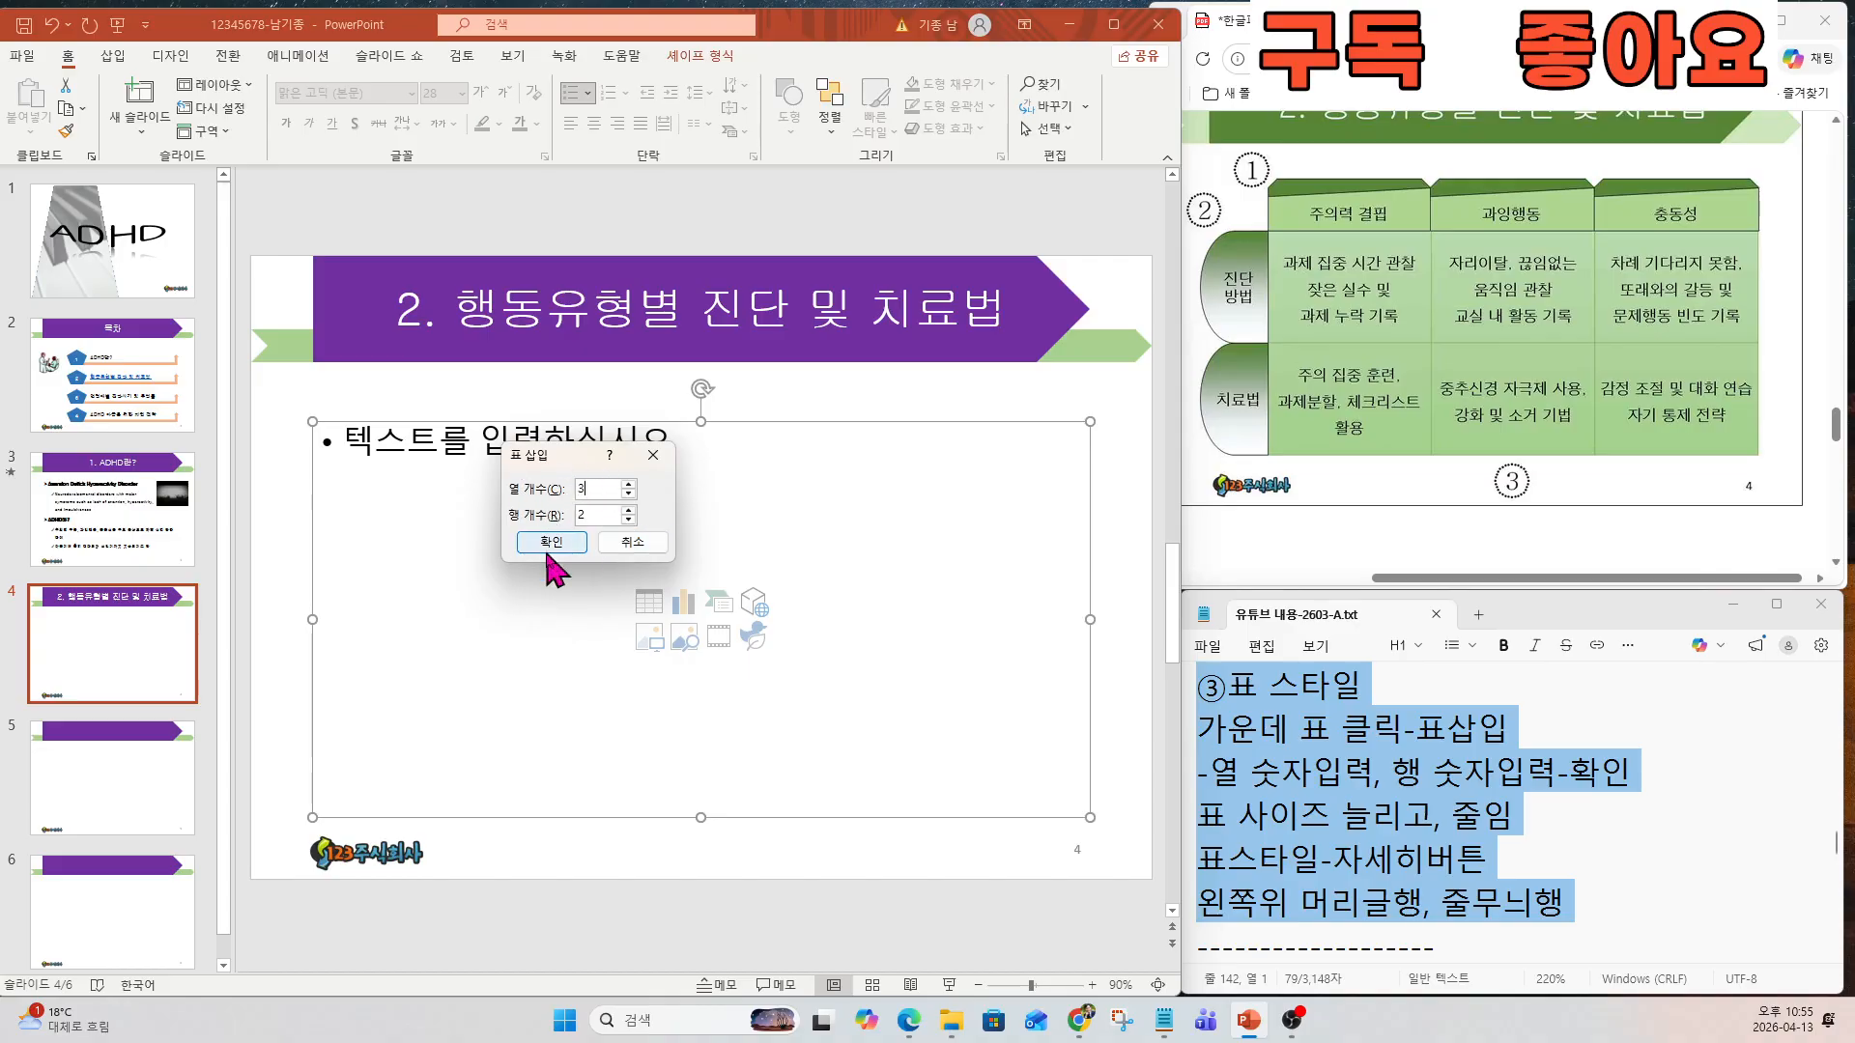
click(551, 542)
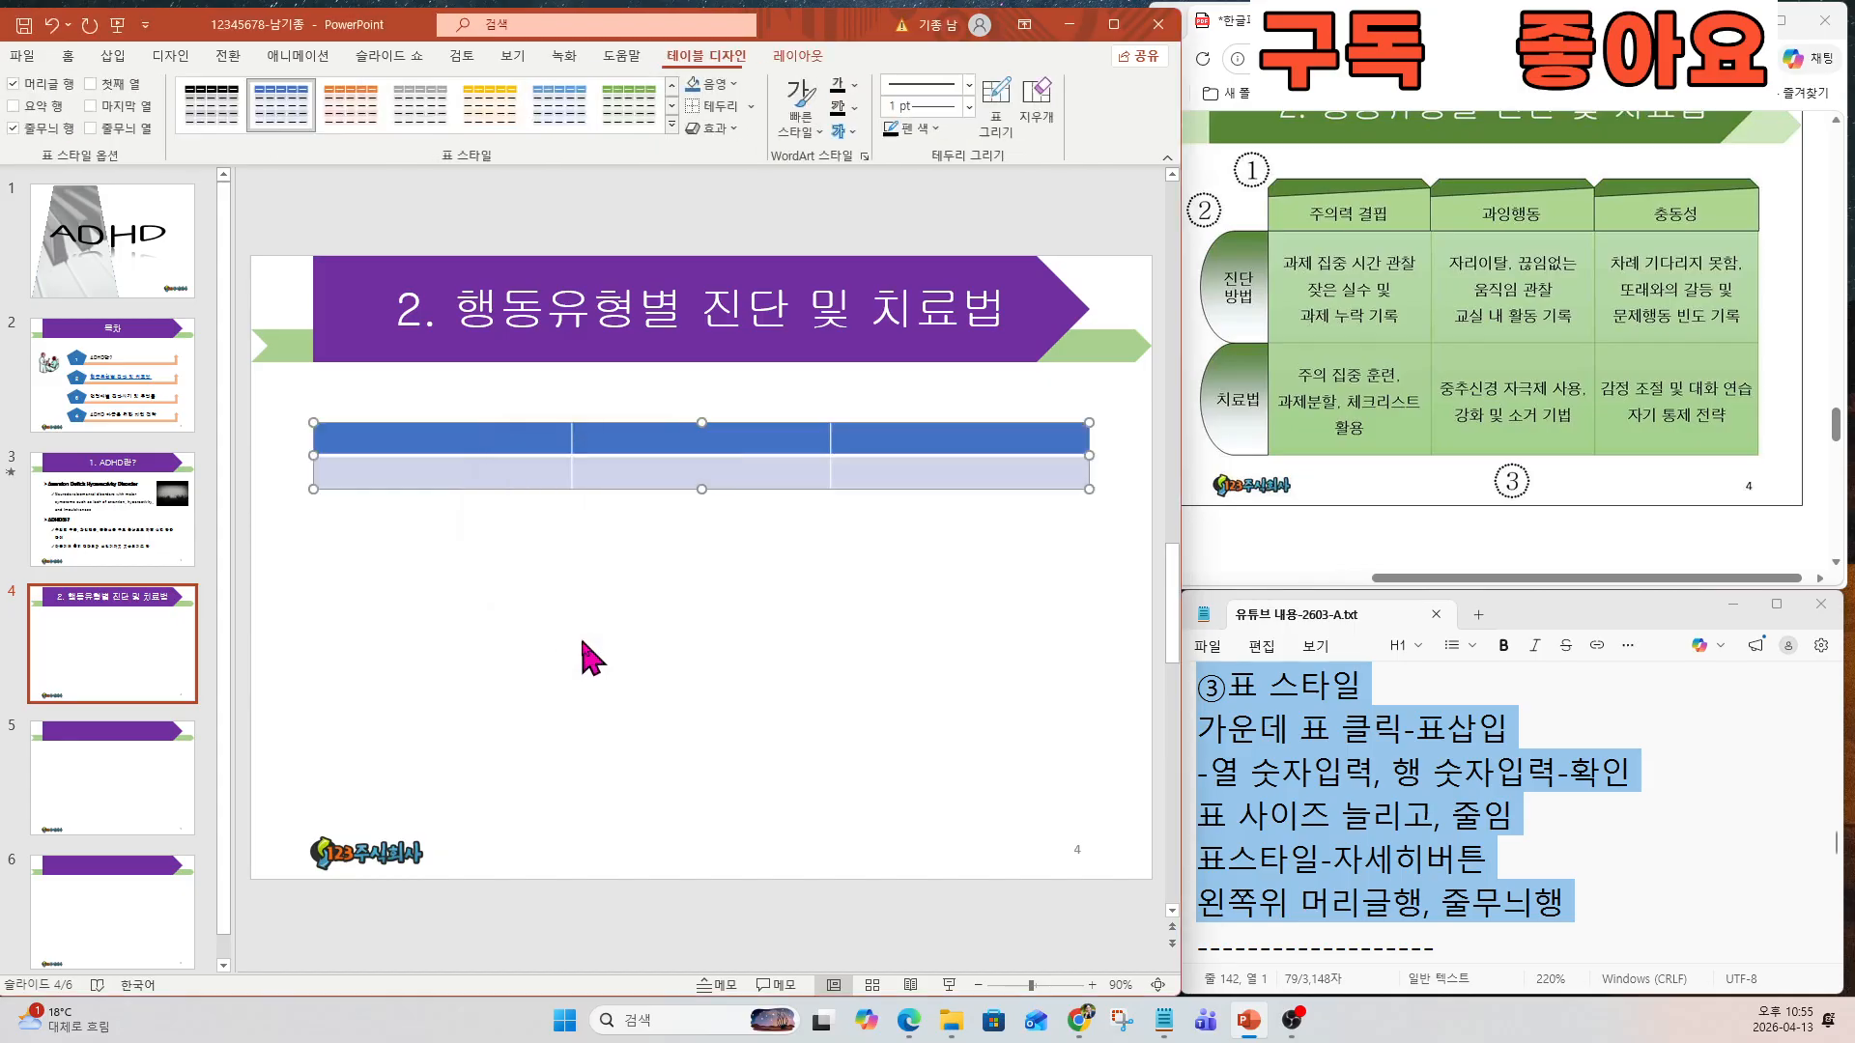
Stretch the slide 4 table down to just above the logo and lower its upper edge, leaving a gap below the title.
drag(702, 486, 681, 825)
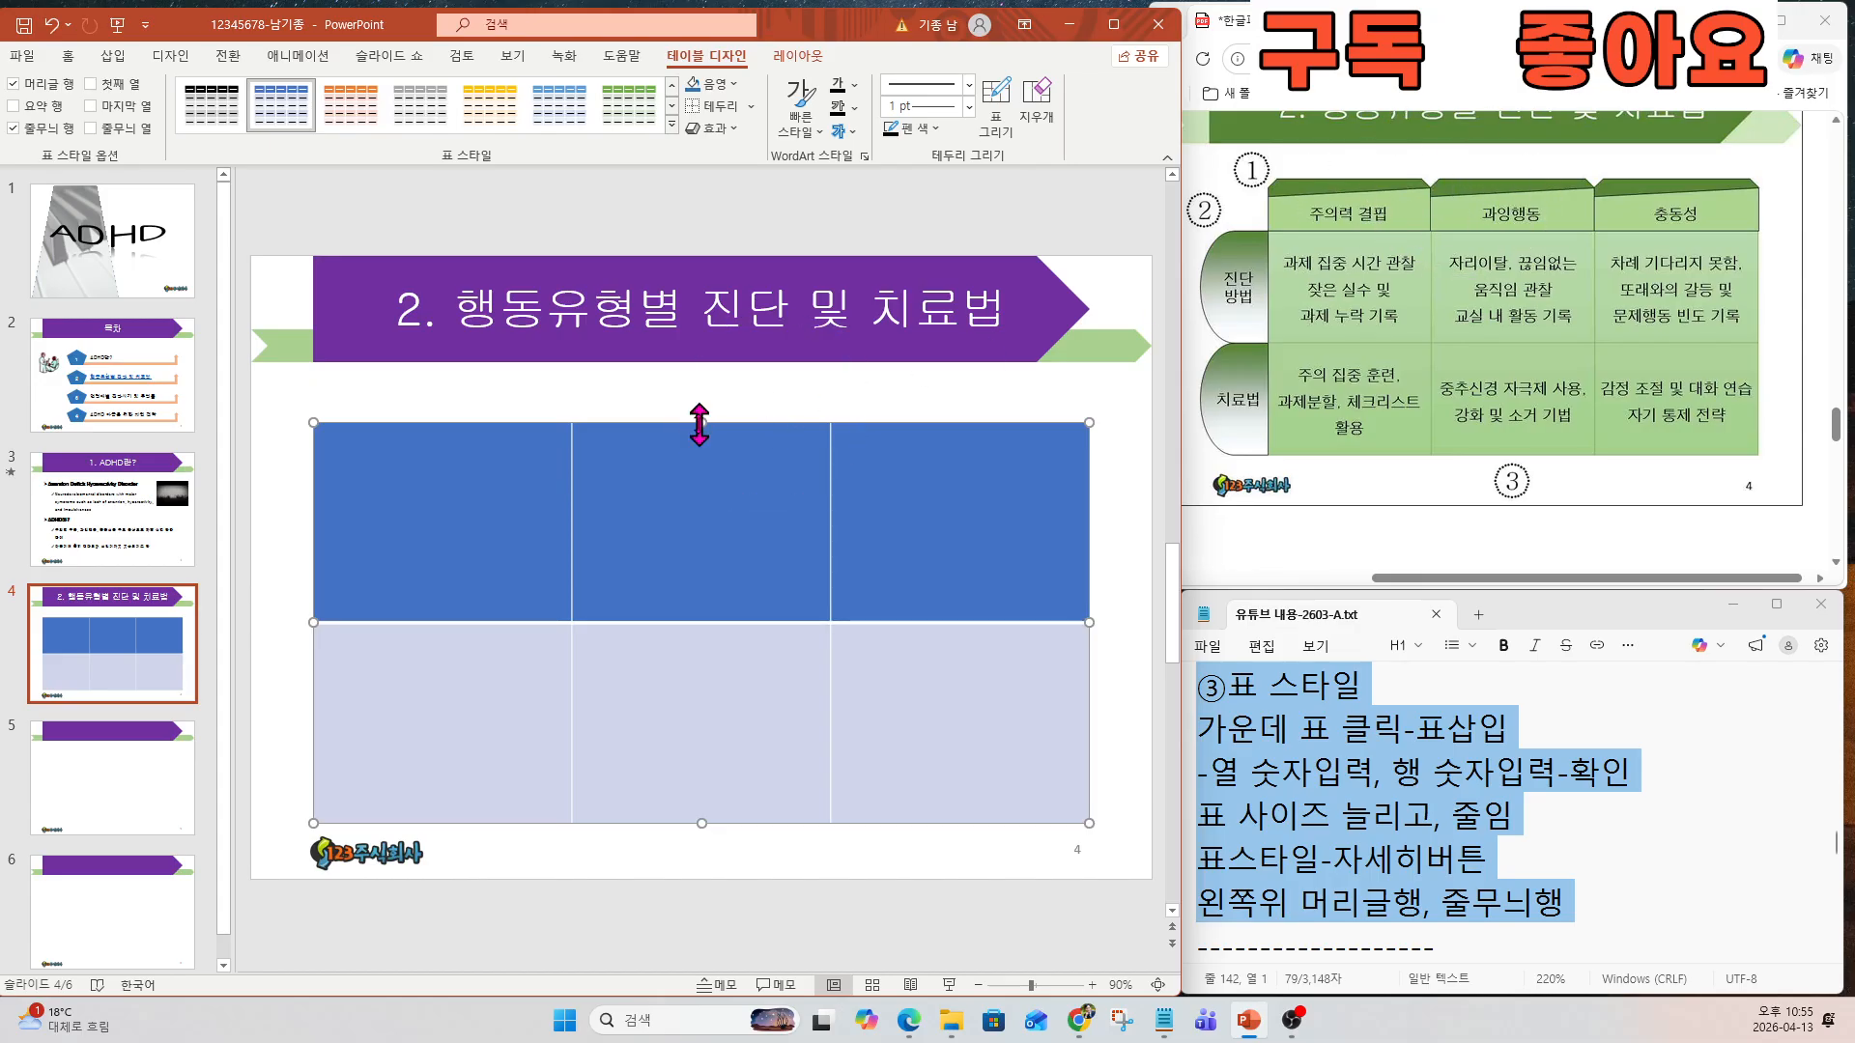
drag(701, 422, 692, 513)
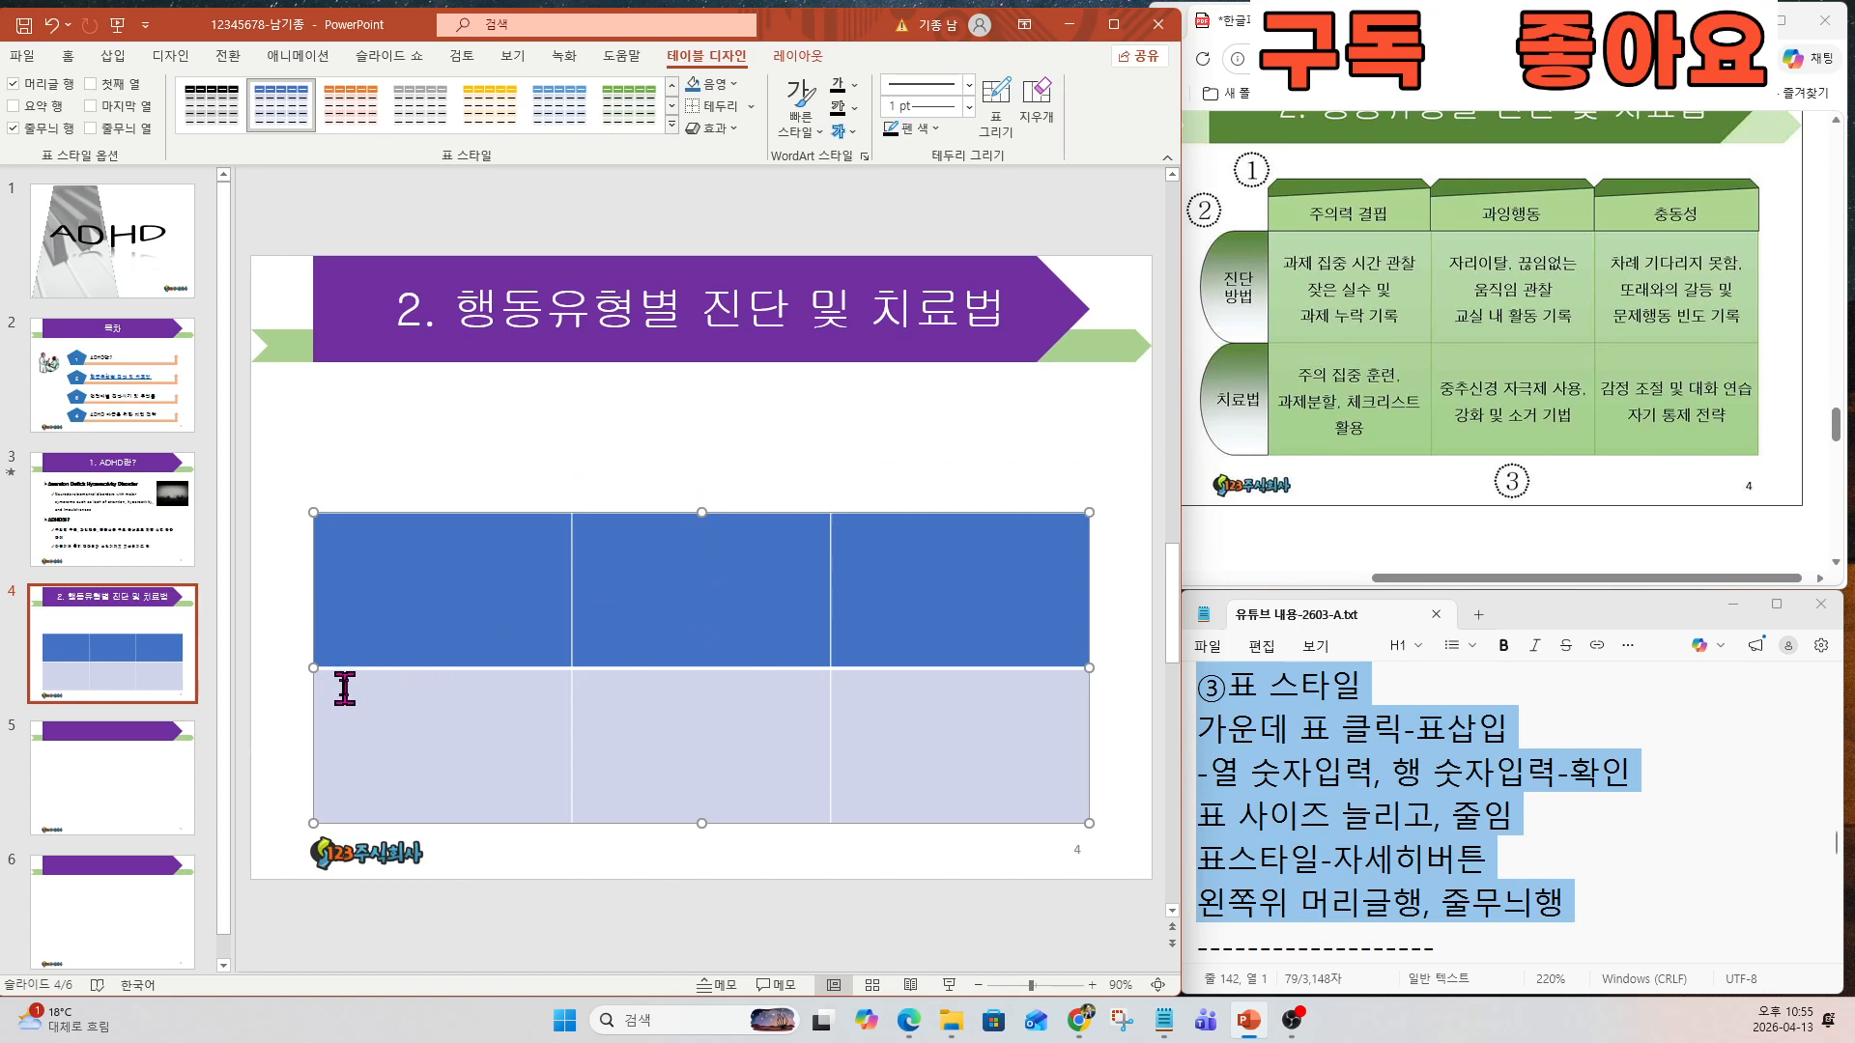
Narrow the slide 4 table from its left edge and apply the exam sheet's highlighted table style, 테마 스타일 1 - 강조 6.
drag(315, 672, 400, 666)
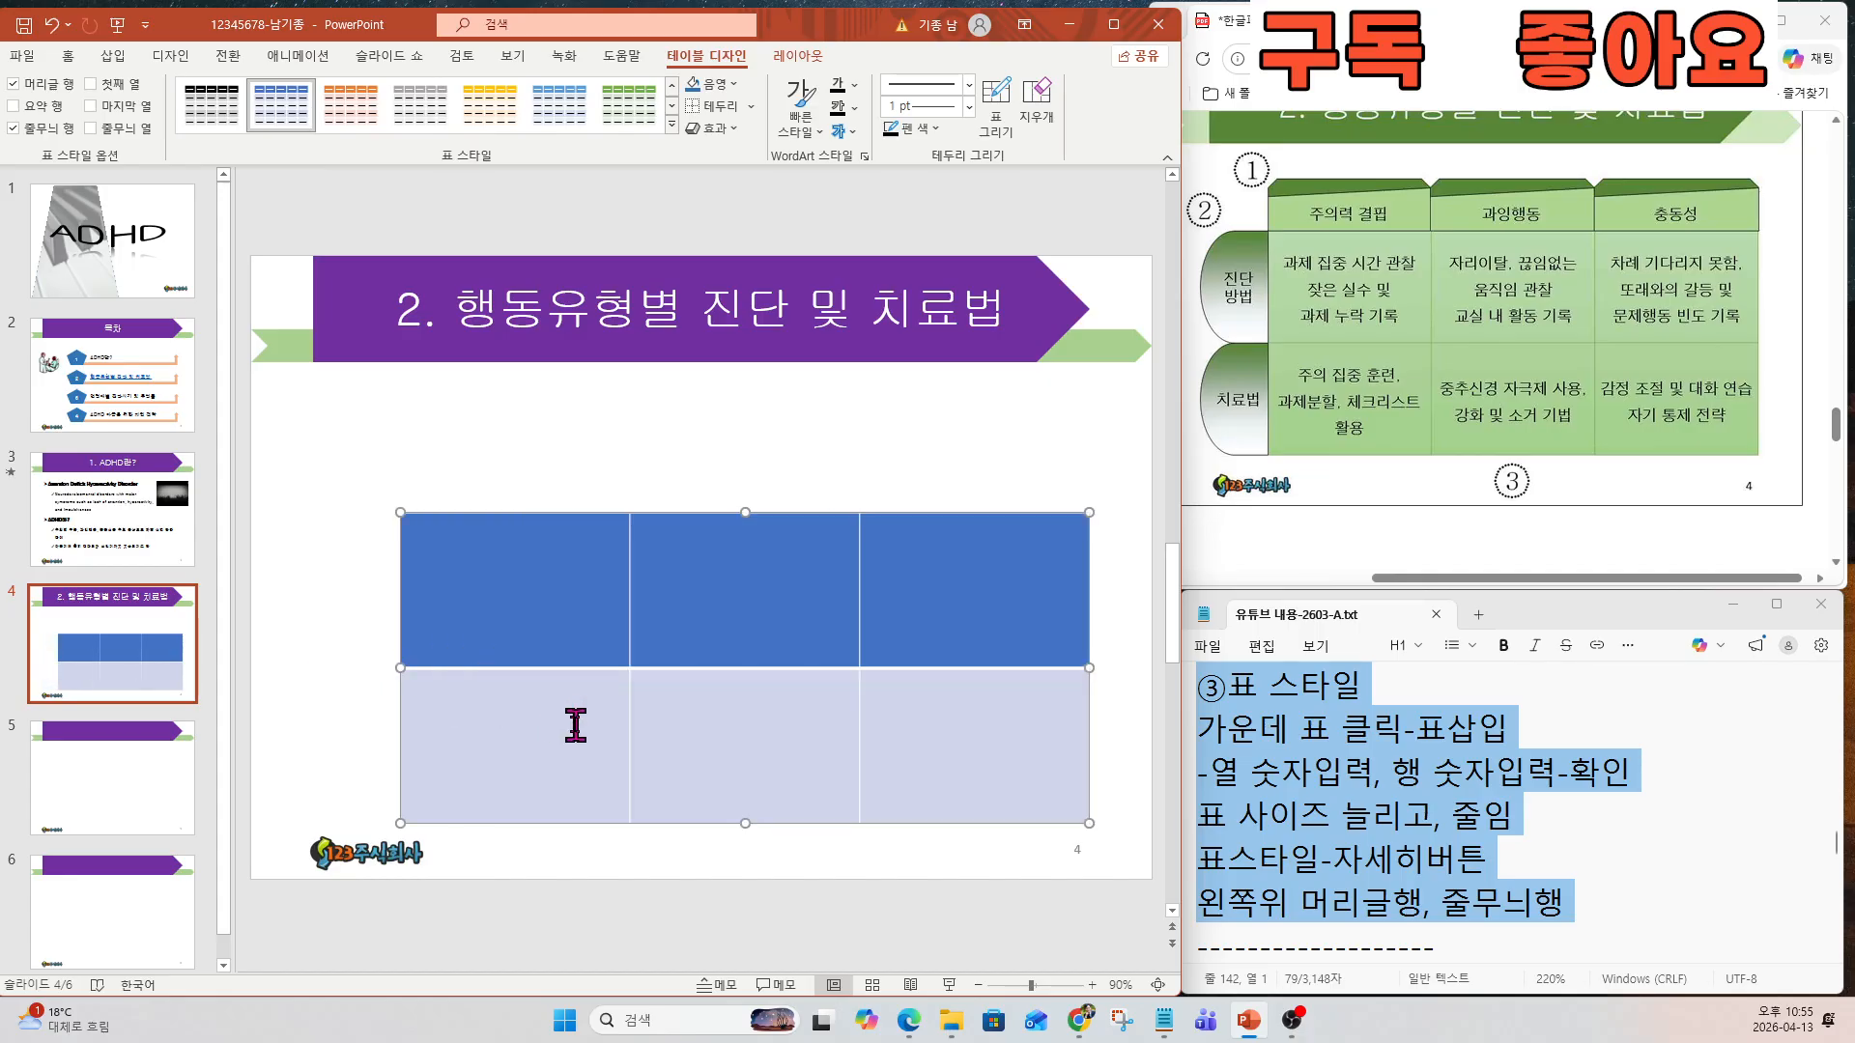
drag(1418, 579, 1272, 585)
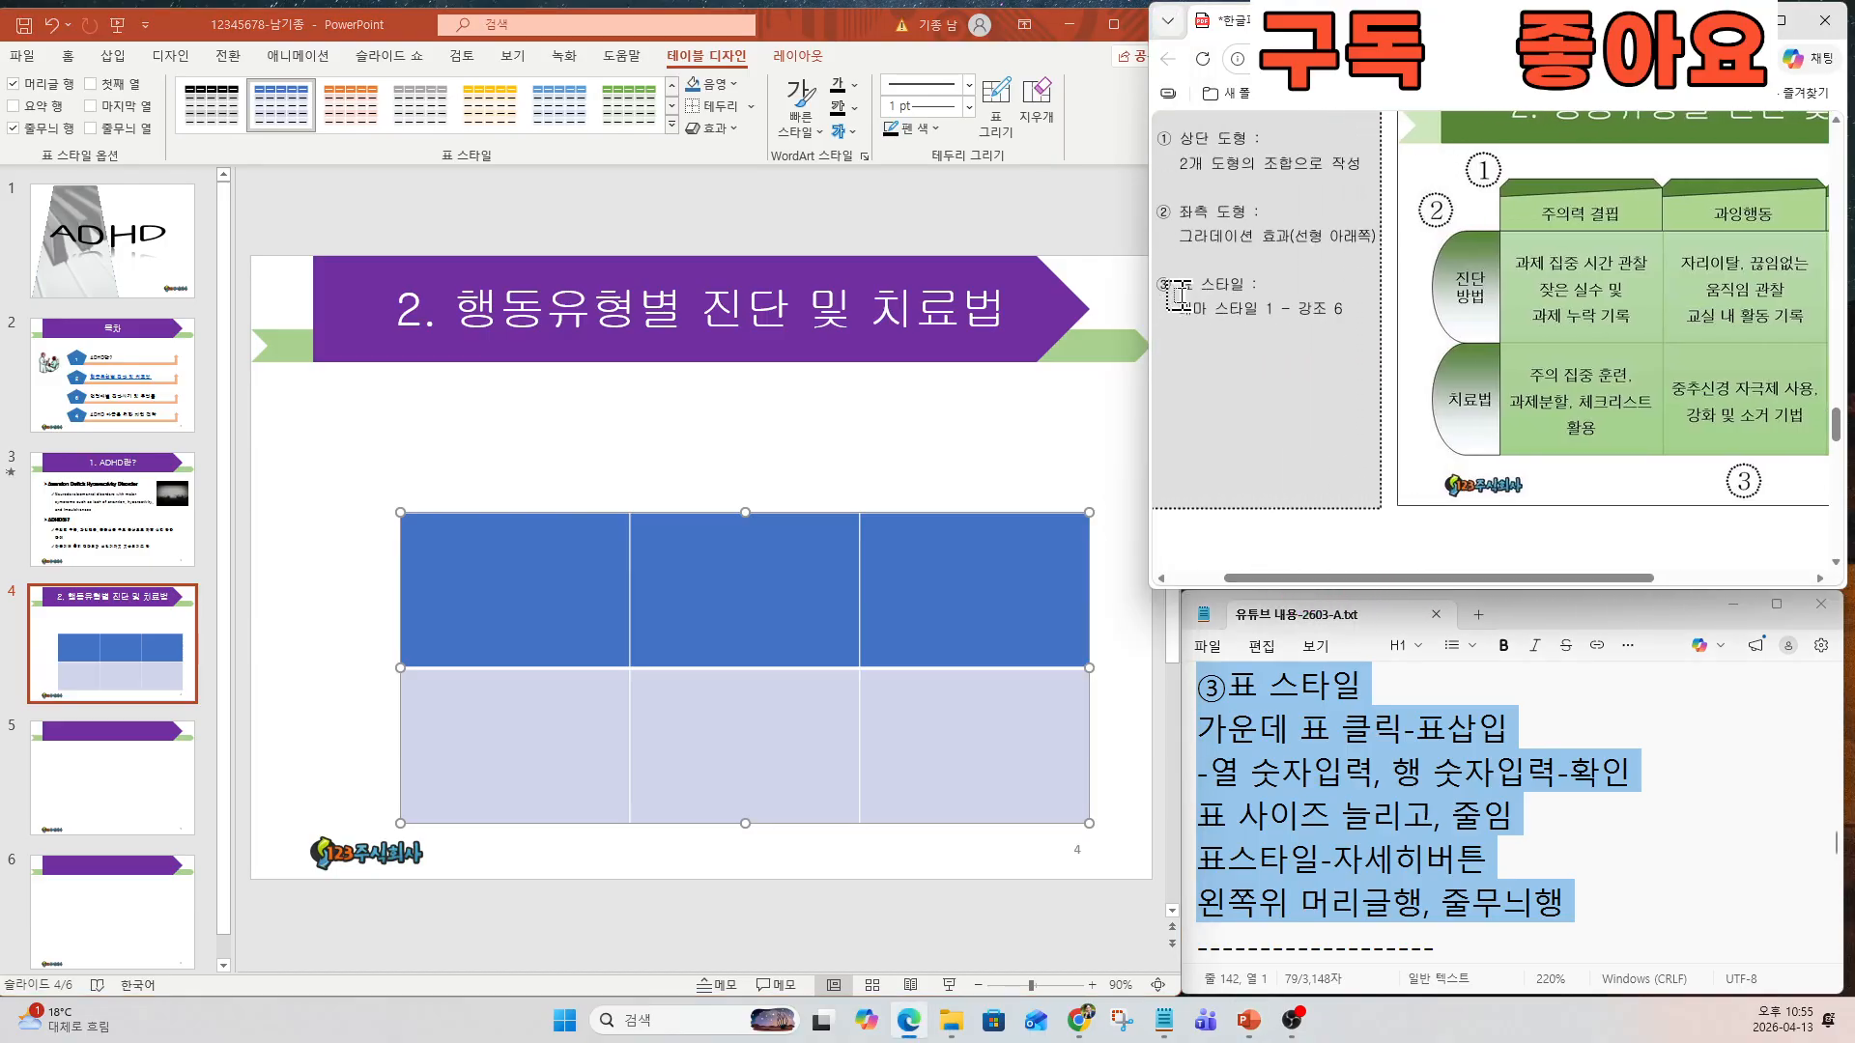
drag(1176, 311, 1350, 316)
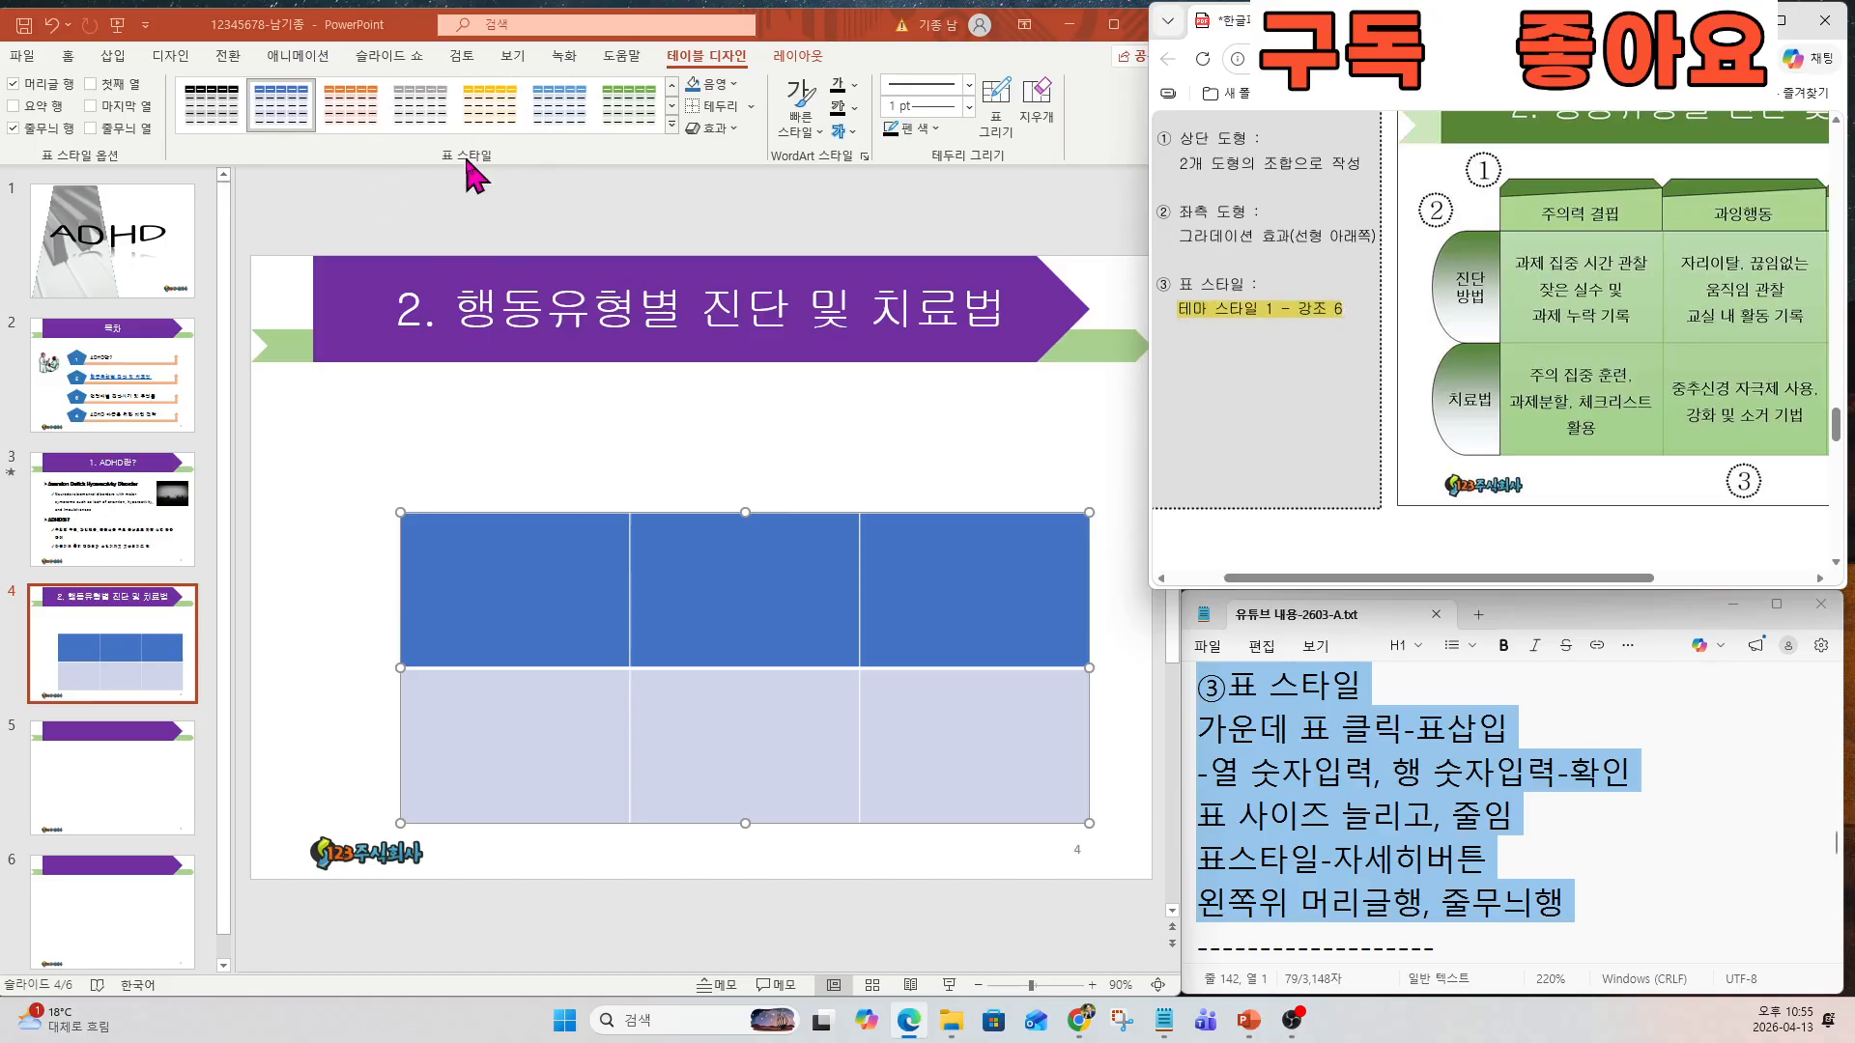
click(674, 124)
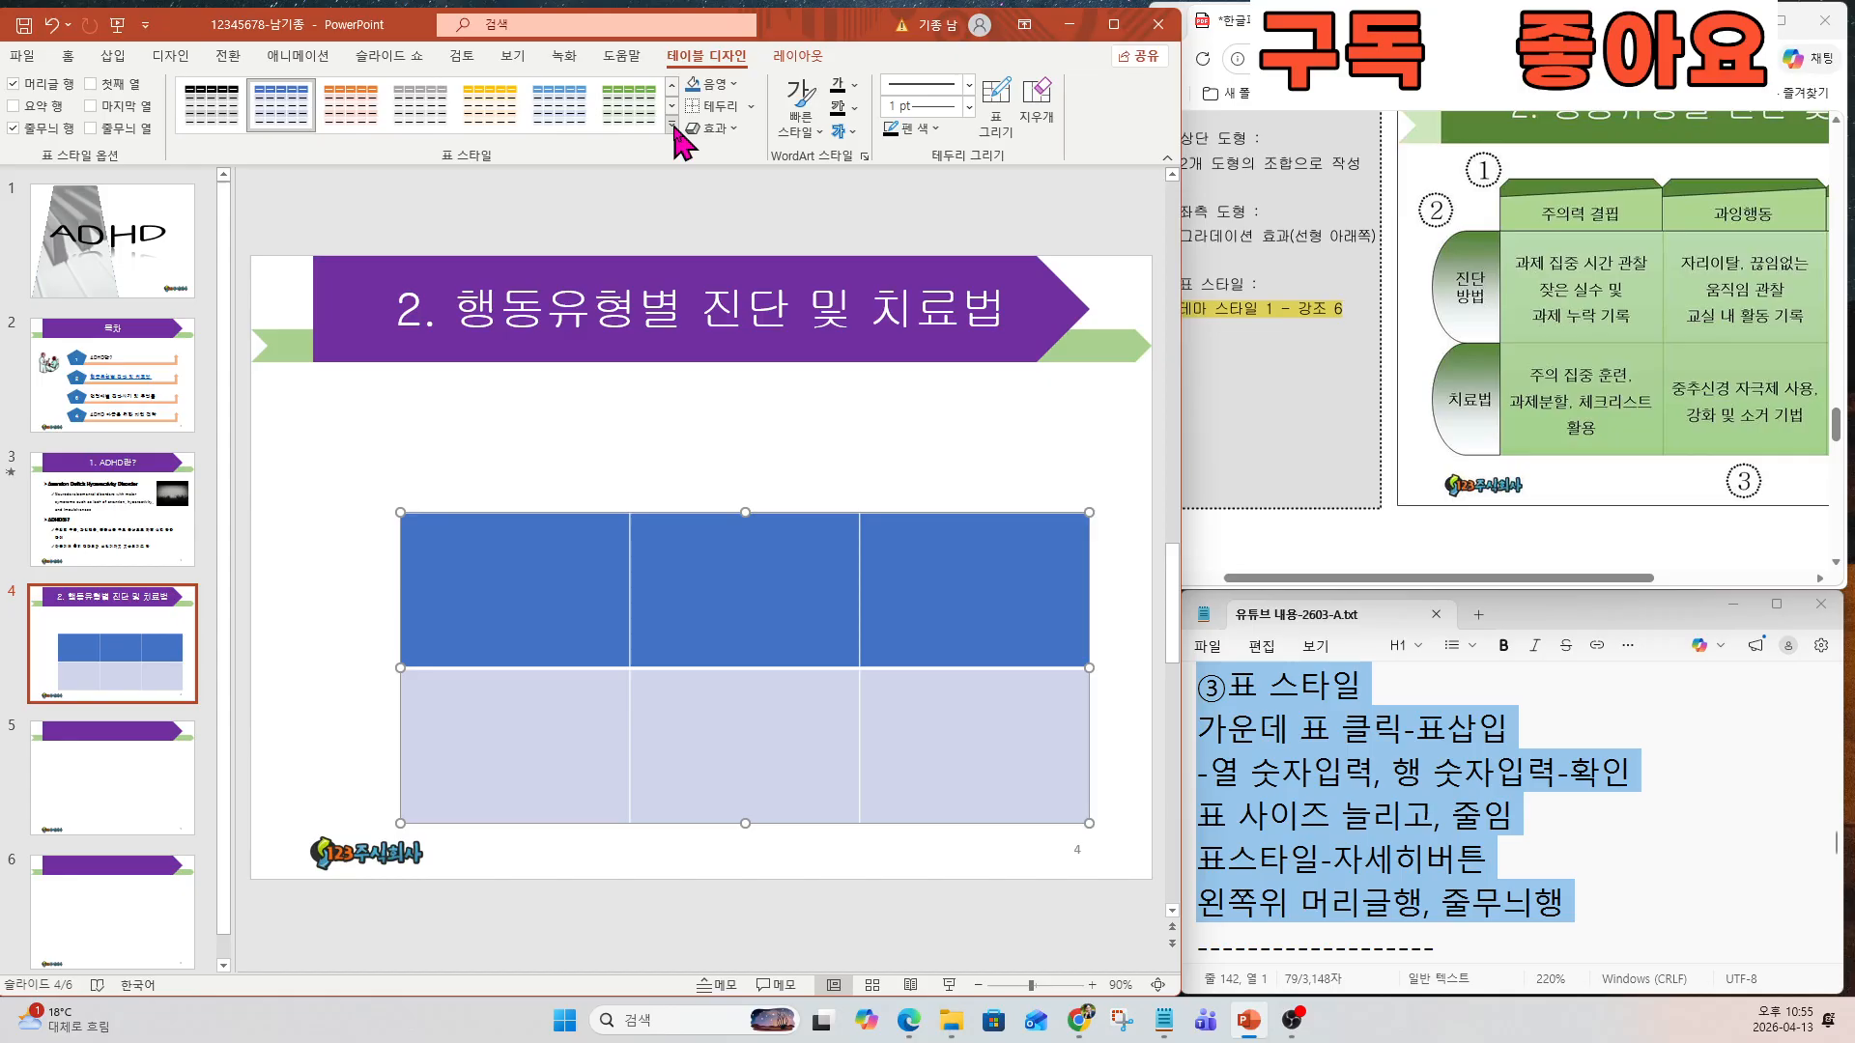
click(673, 123)
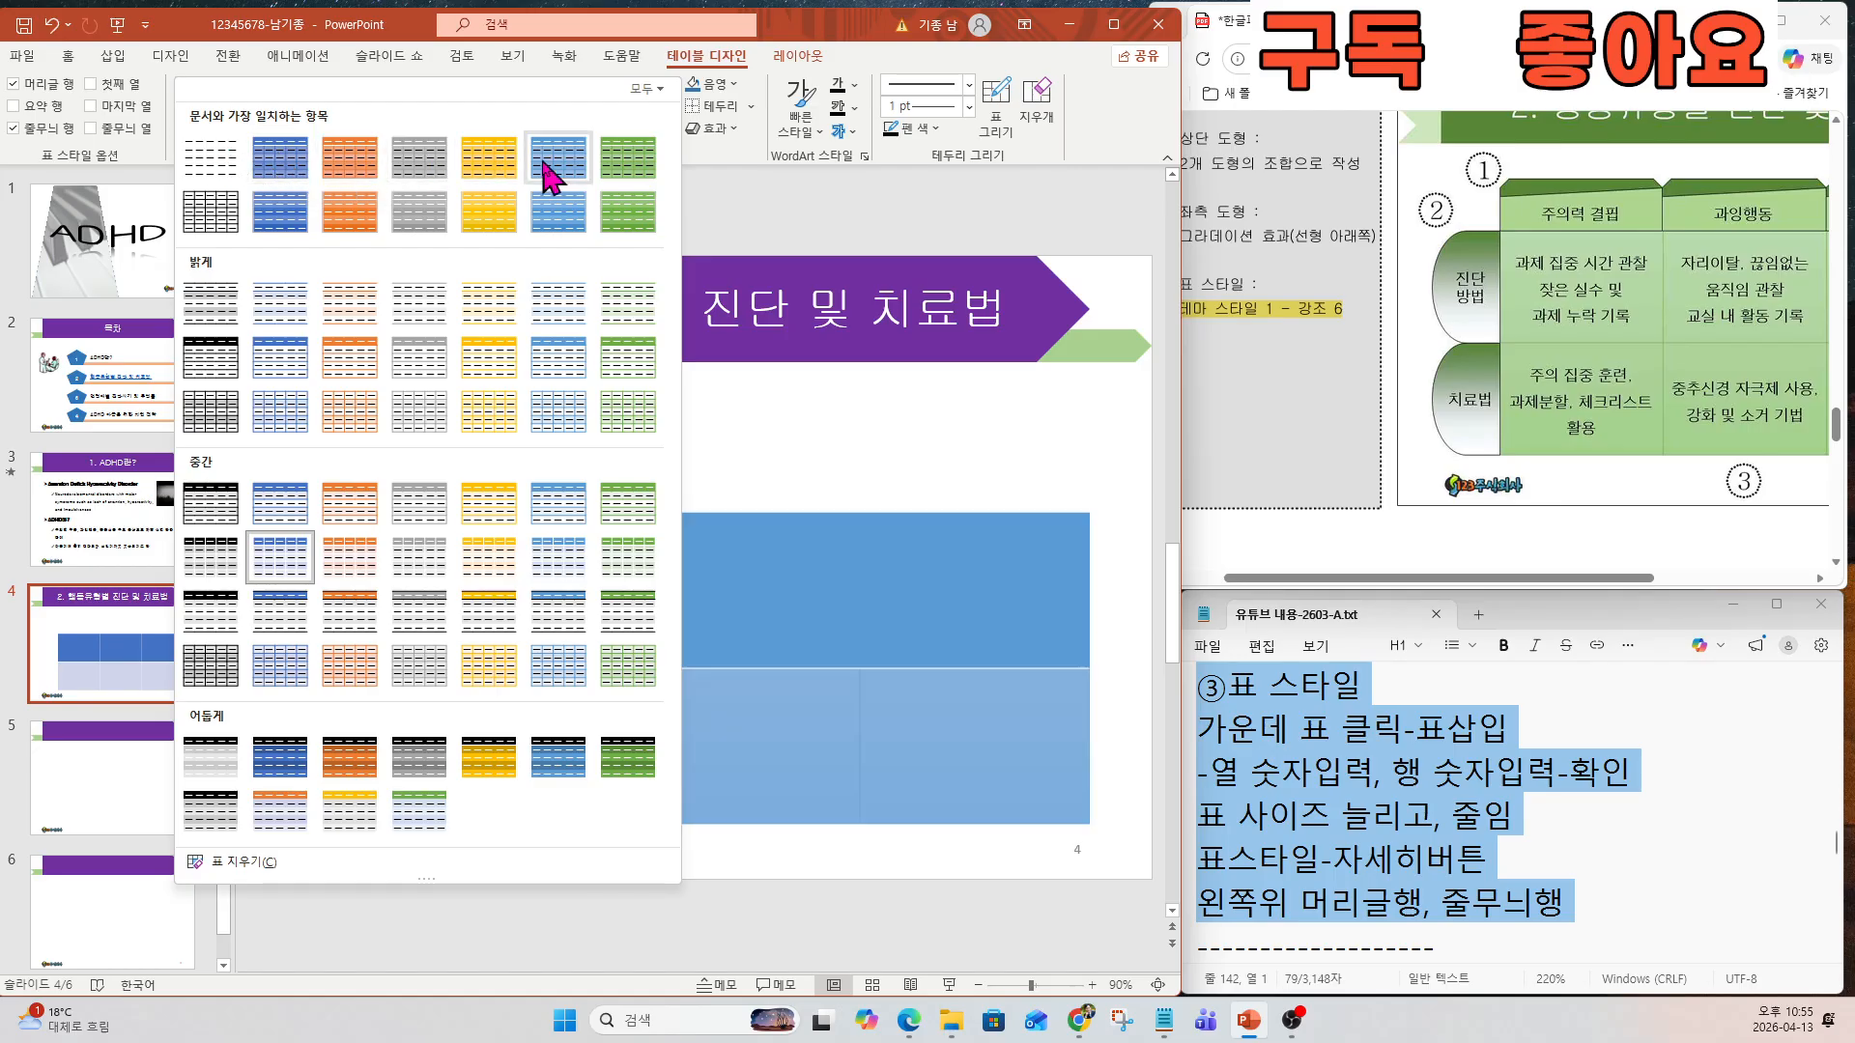
click(628, 159)
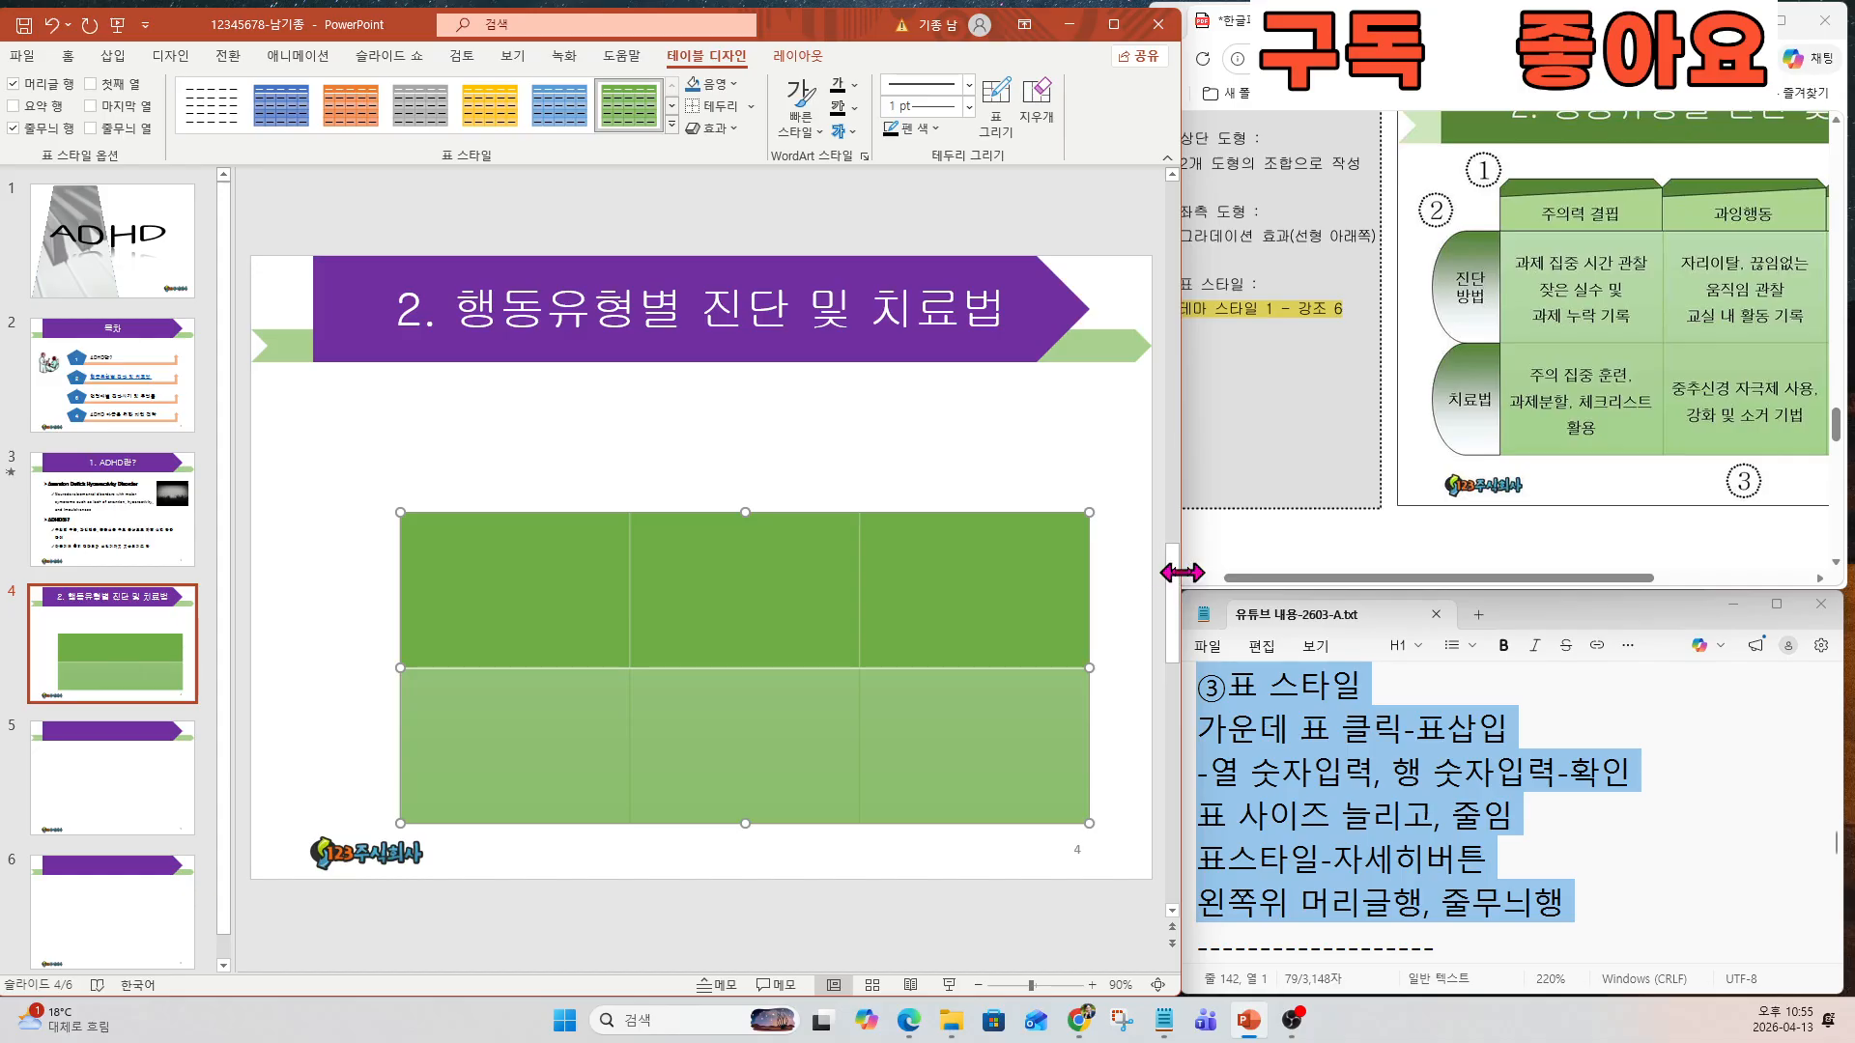
Turn off the 머리글 행 and 줄무늬 행 options for the slide 4 table.
drag(1187, 574, 1148, 575)
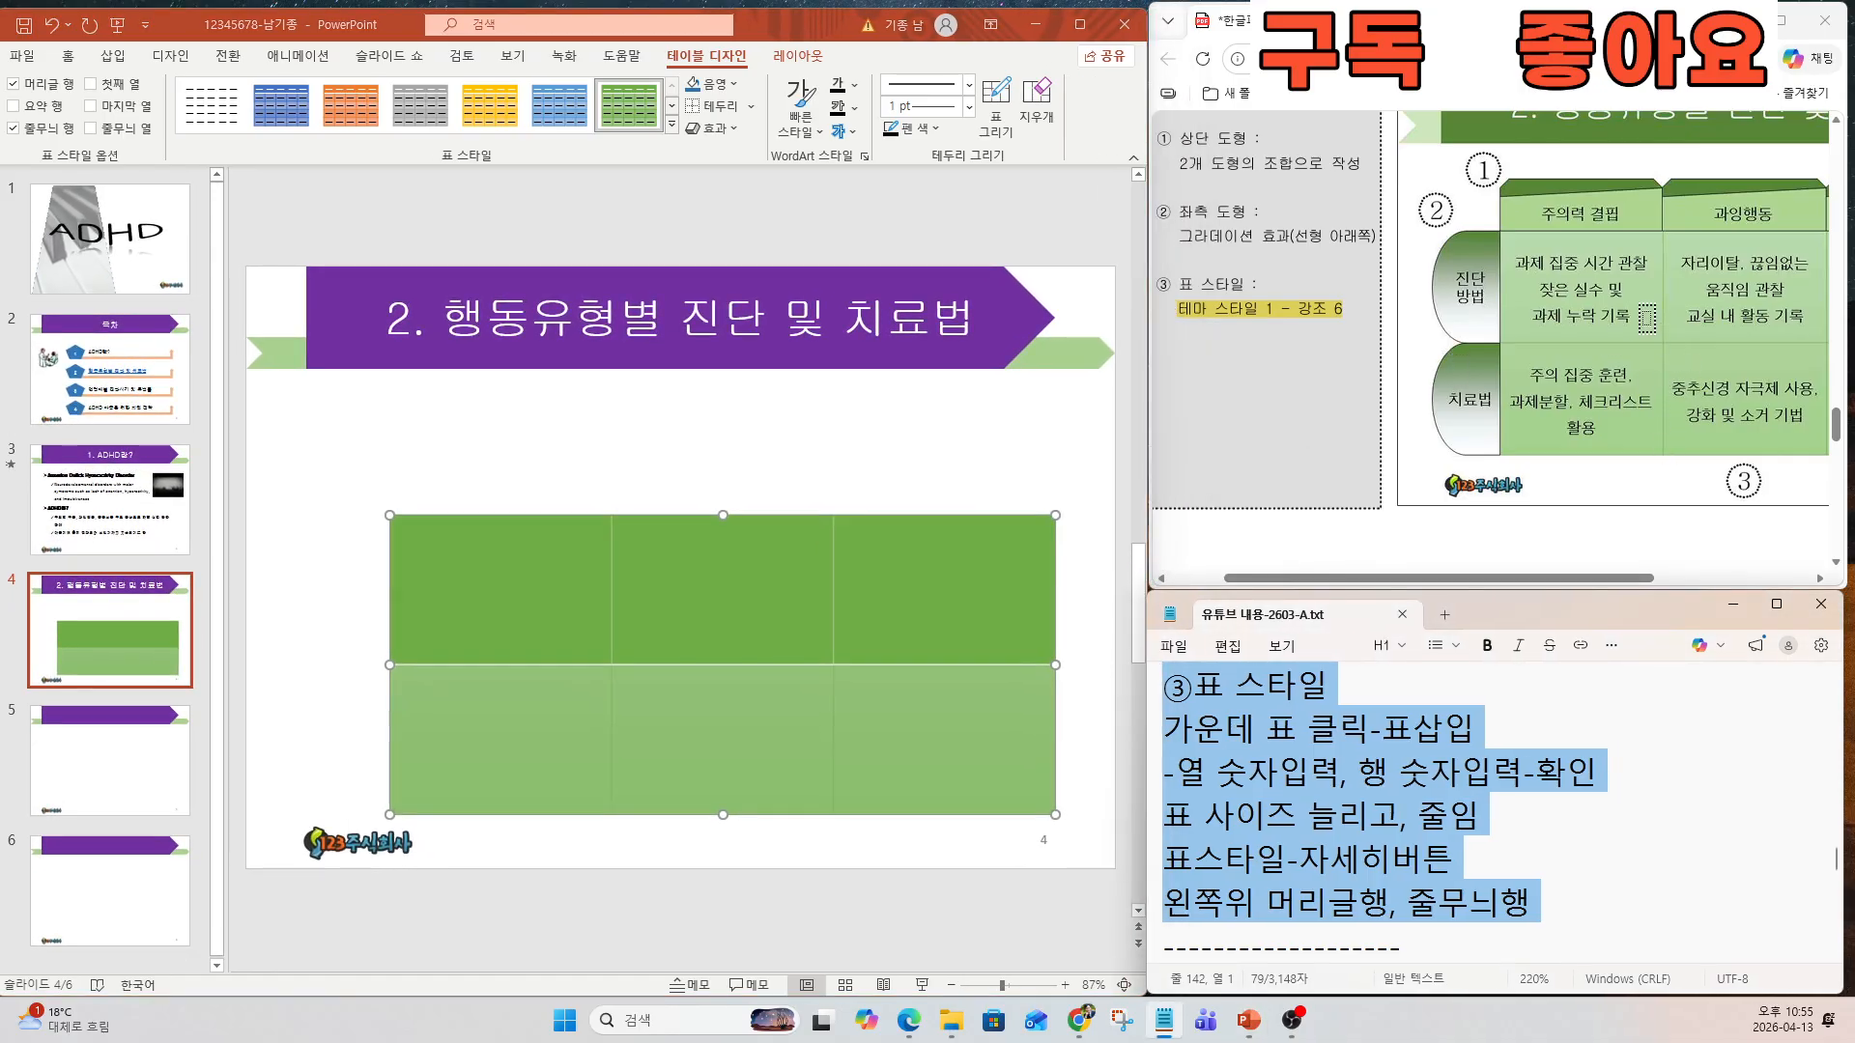
scroll(1629, 574, right, 3)
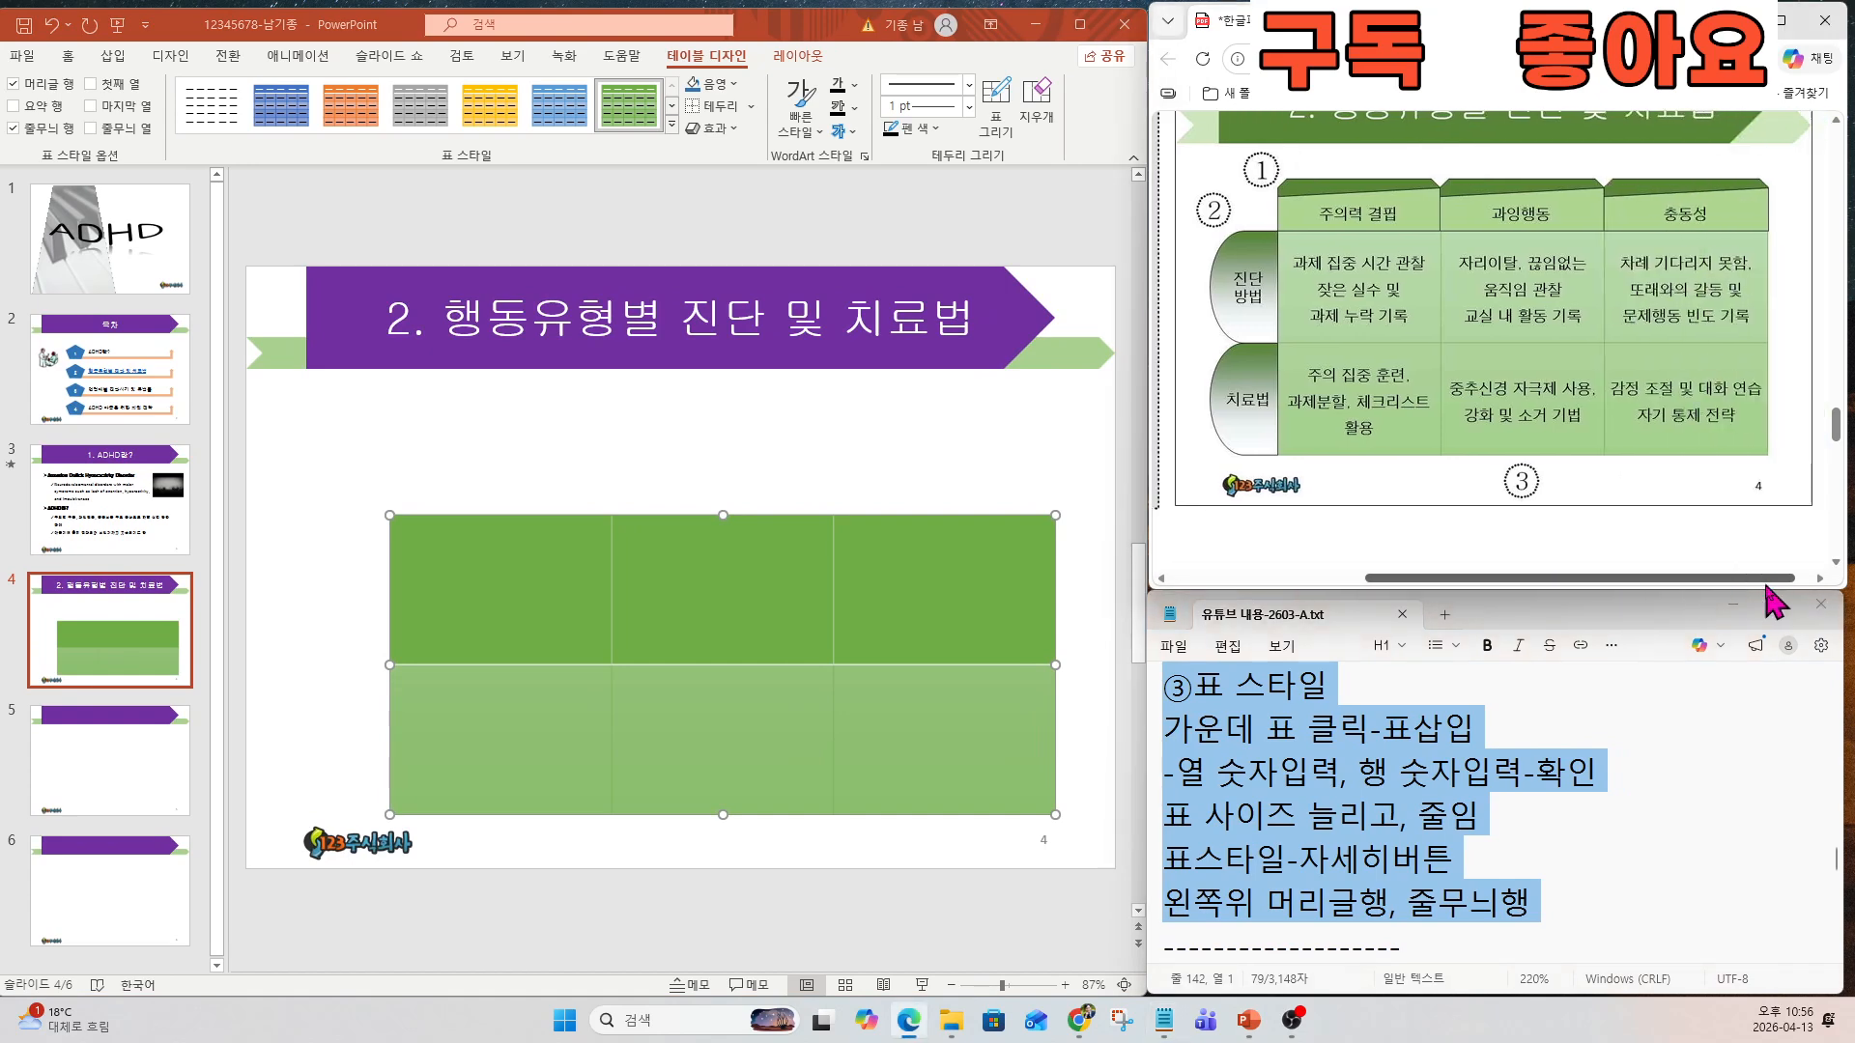
click(787, 609)
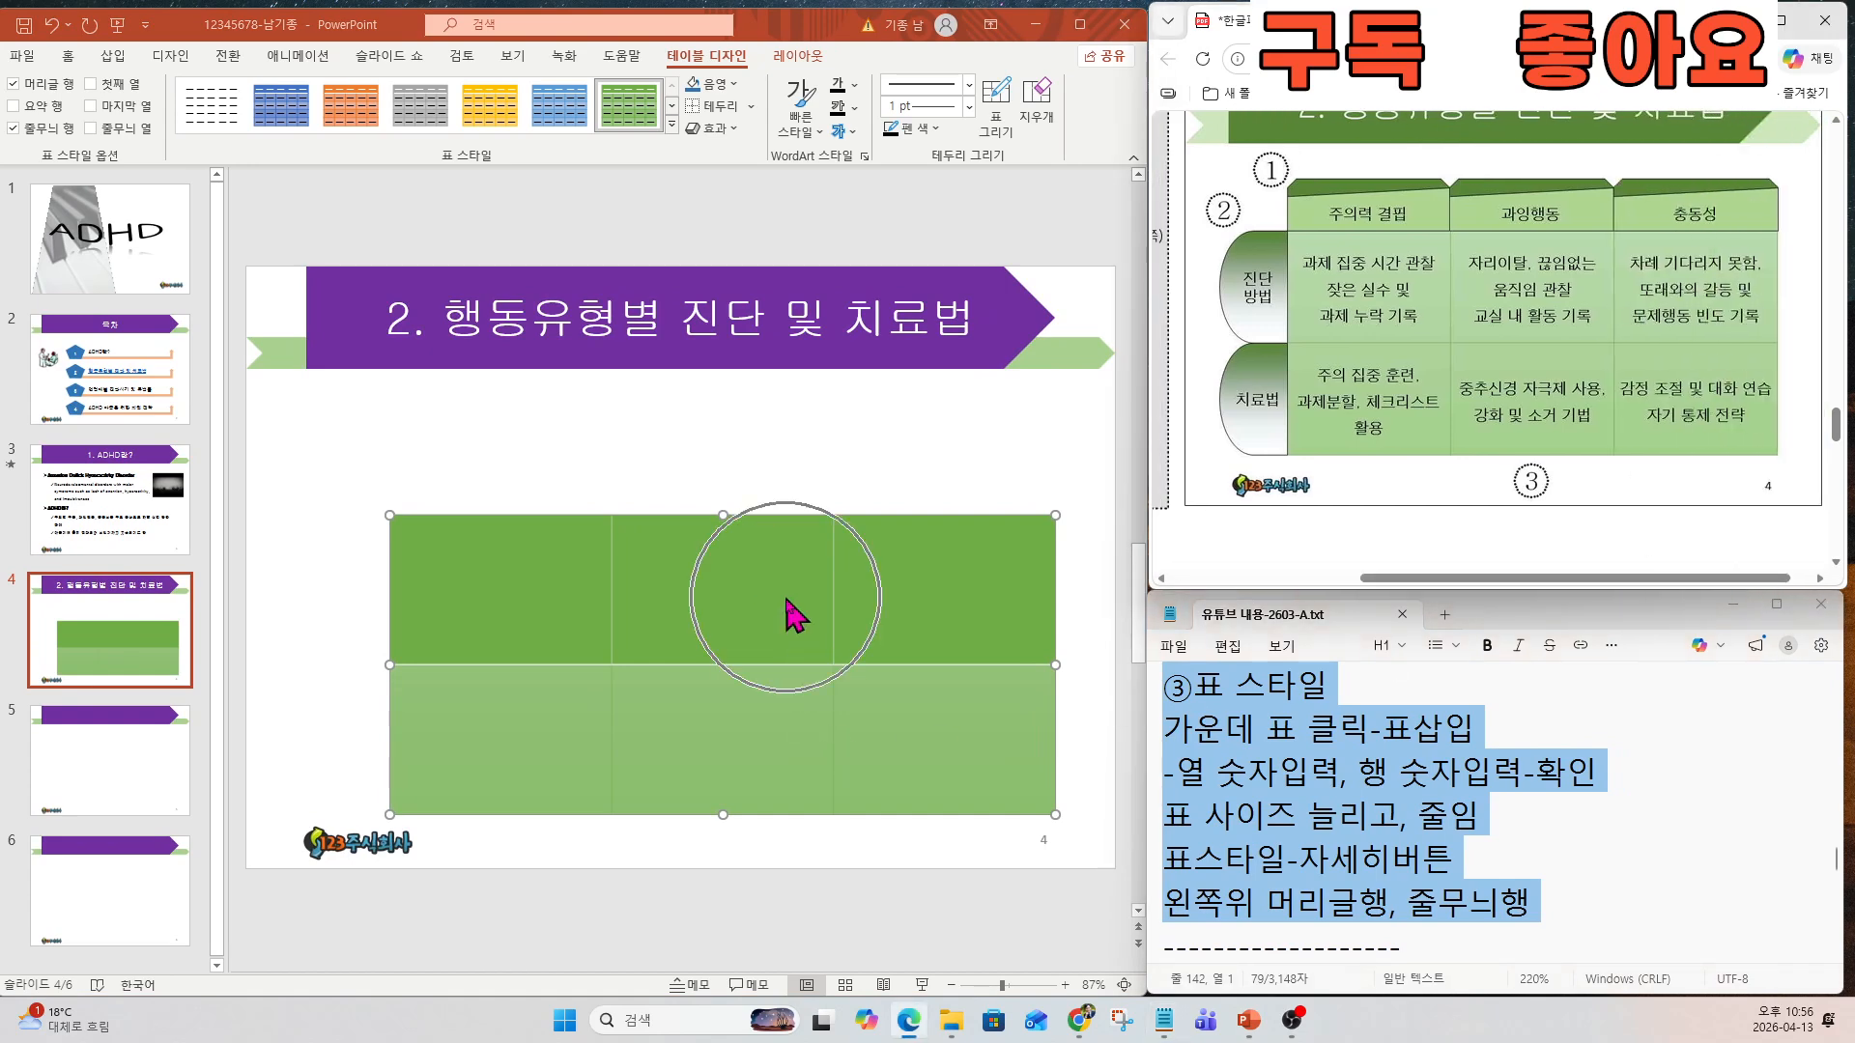
click(14, 84)
click(14, 128)
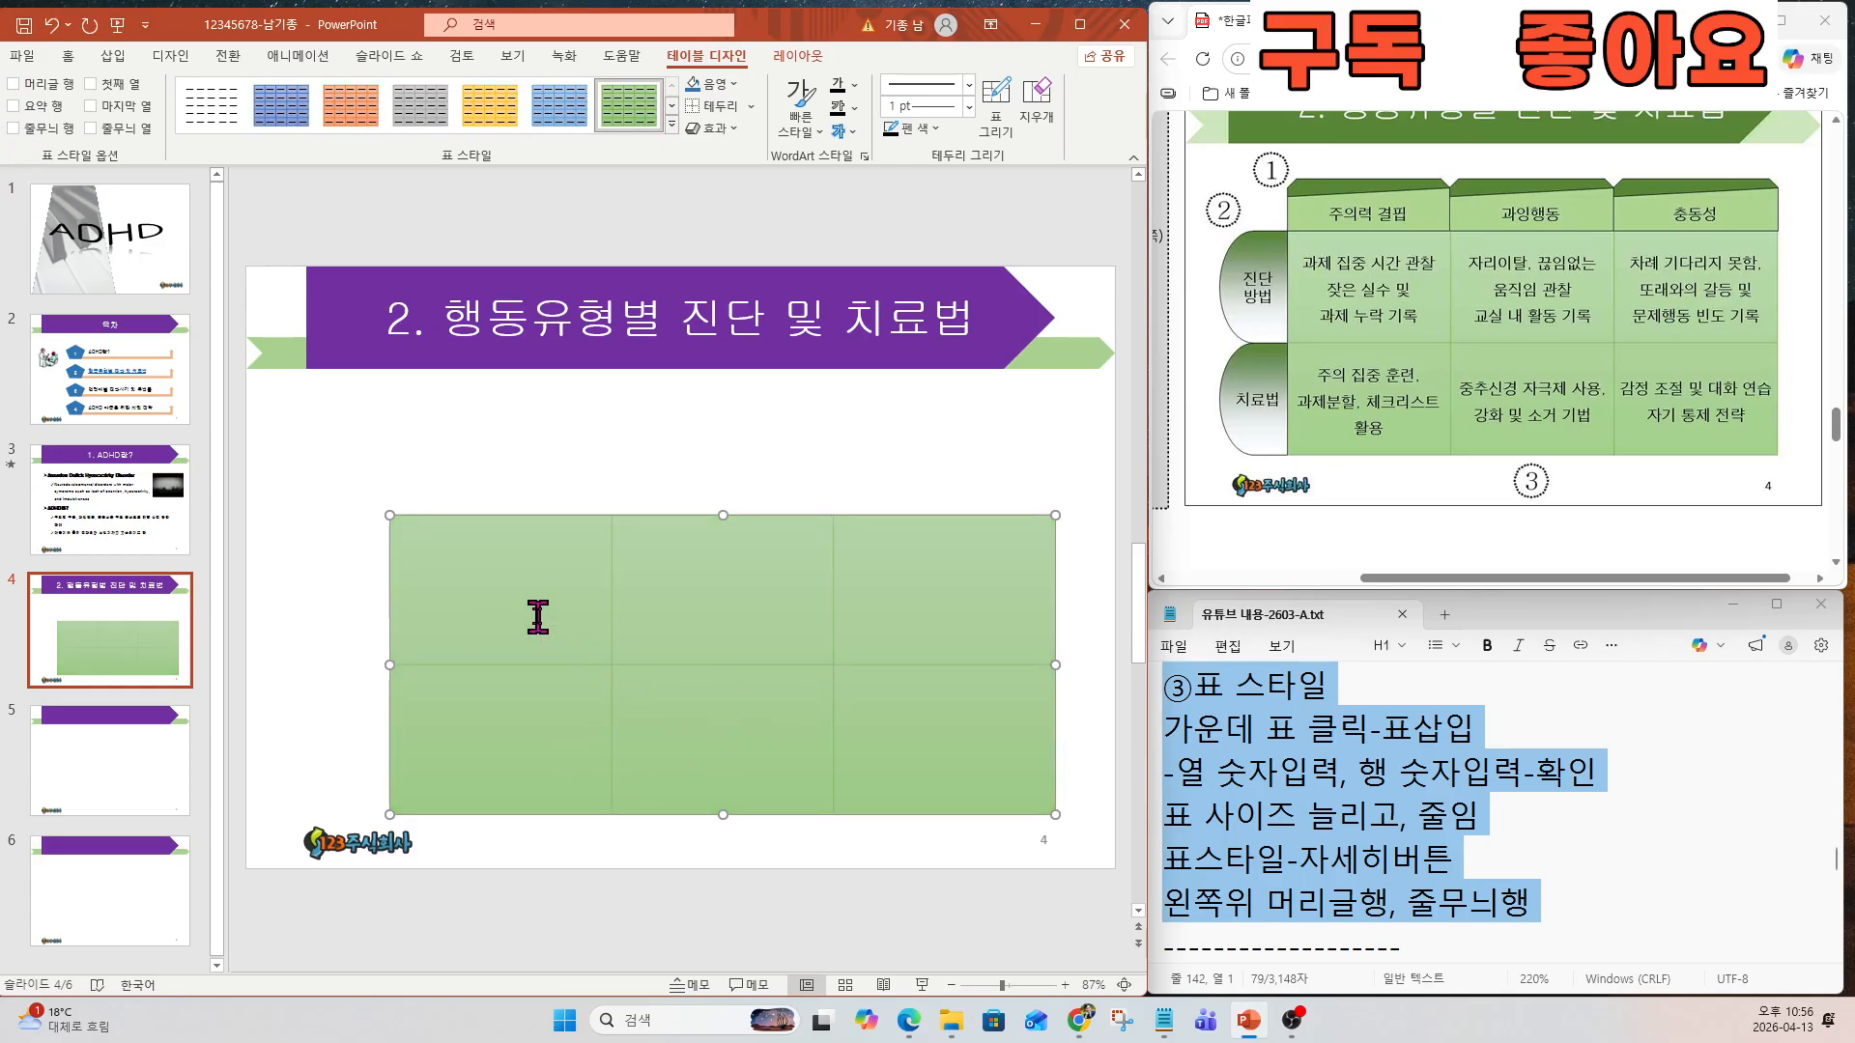
Fill the table's first column with "과제 집중 시간 관찰 / 잦은 실수 및 / 과제 누락 기록" and "주의 집중 훈련, / 과제분할, 체크리스트 활용".
click(522, 584)
text(RHK)
text(제 집중 ㅅ)
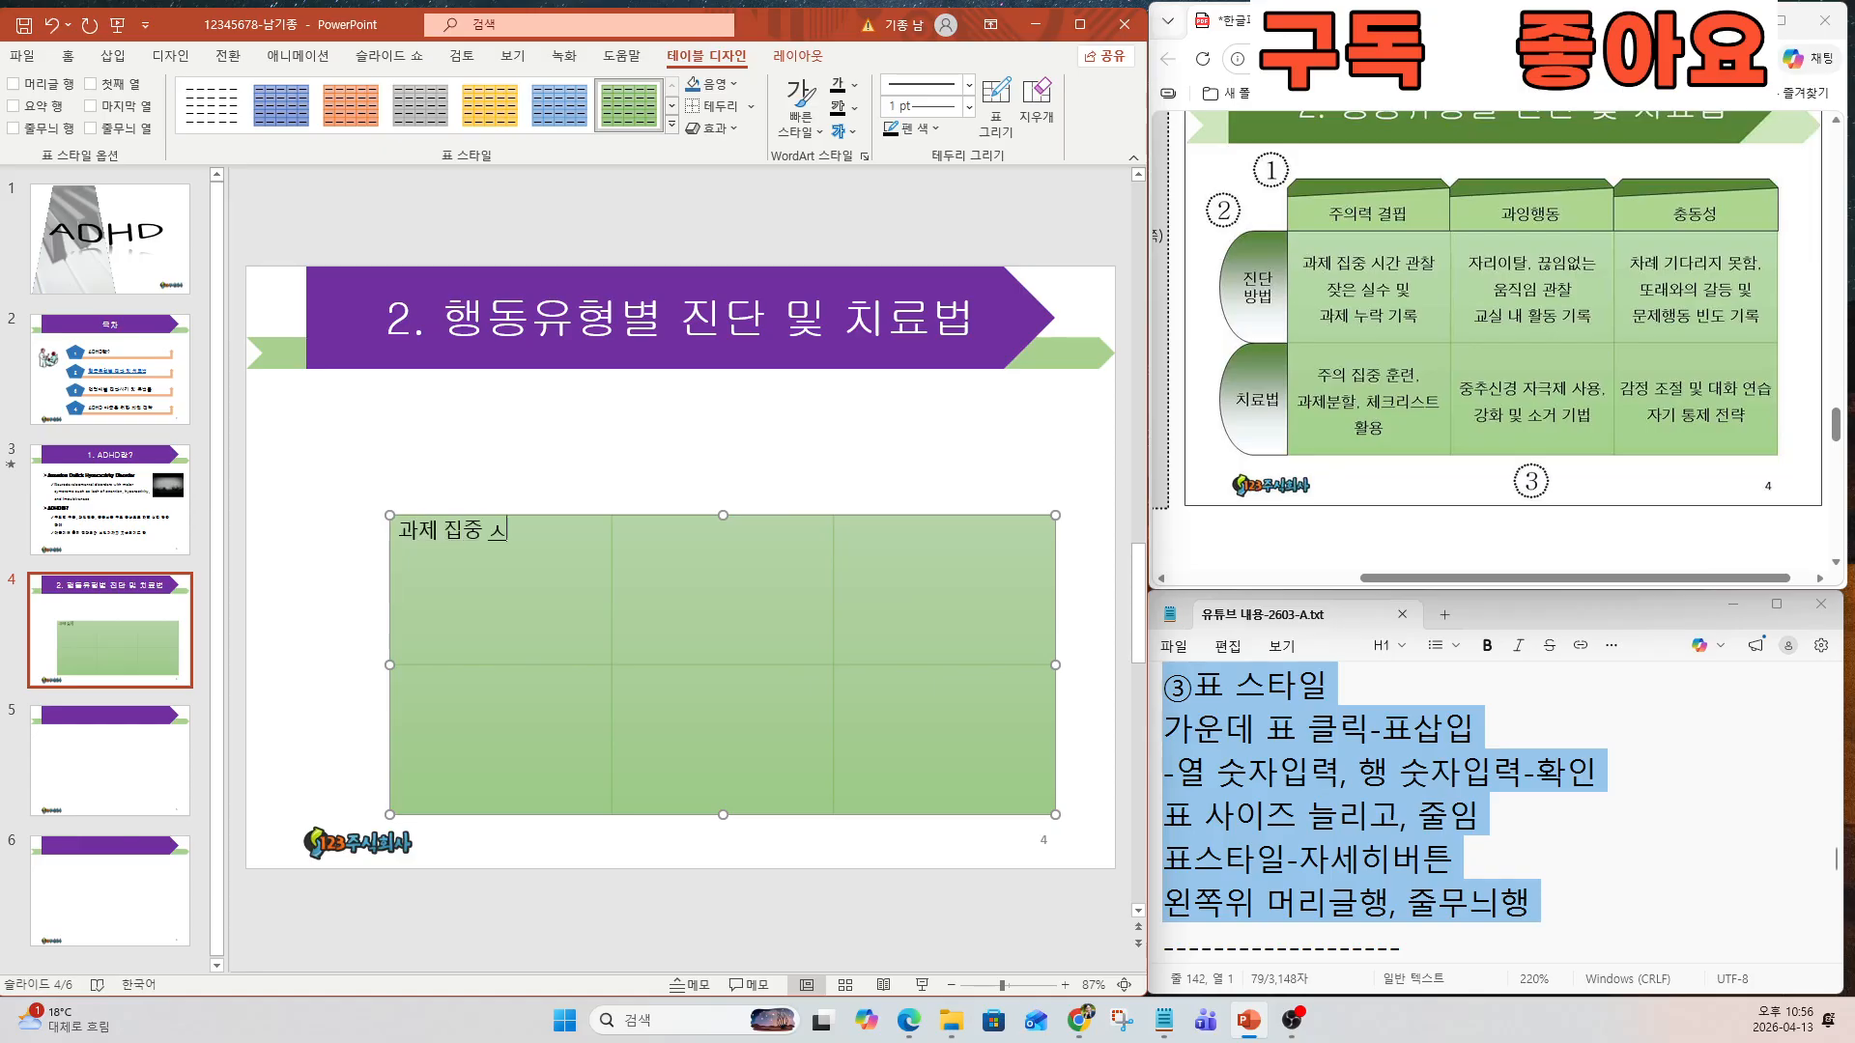
text(시간 ㄱ)
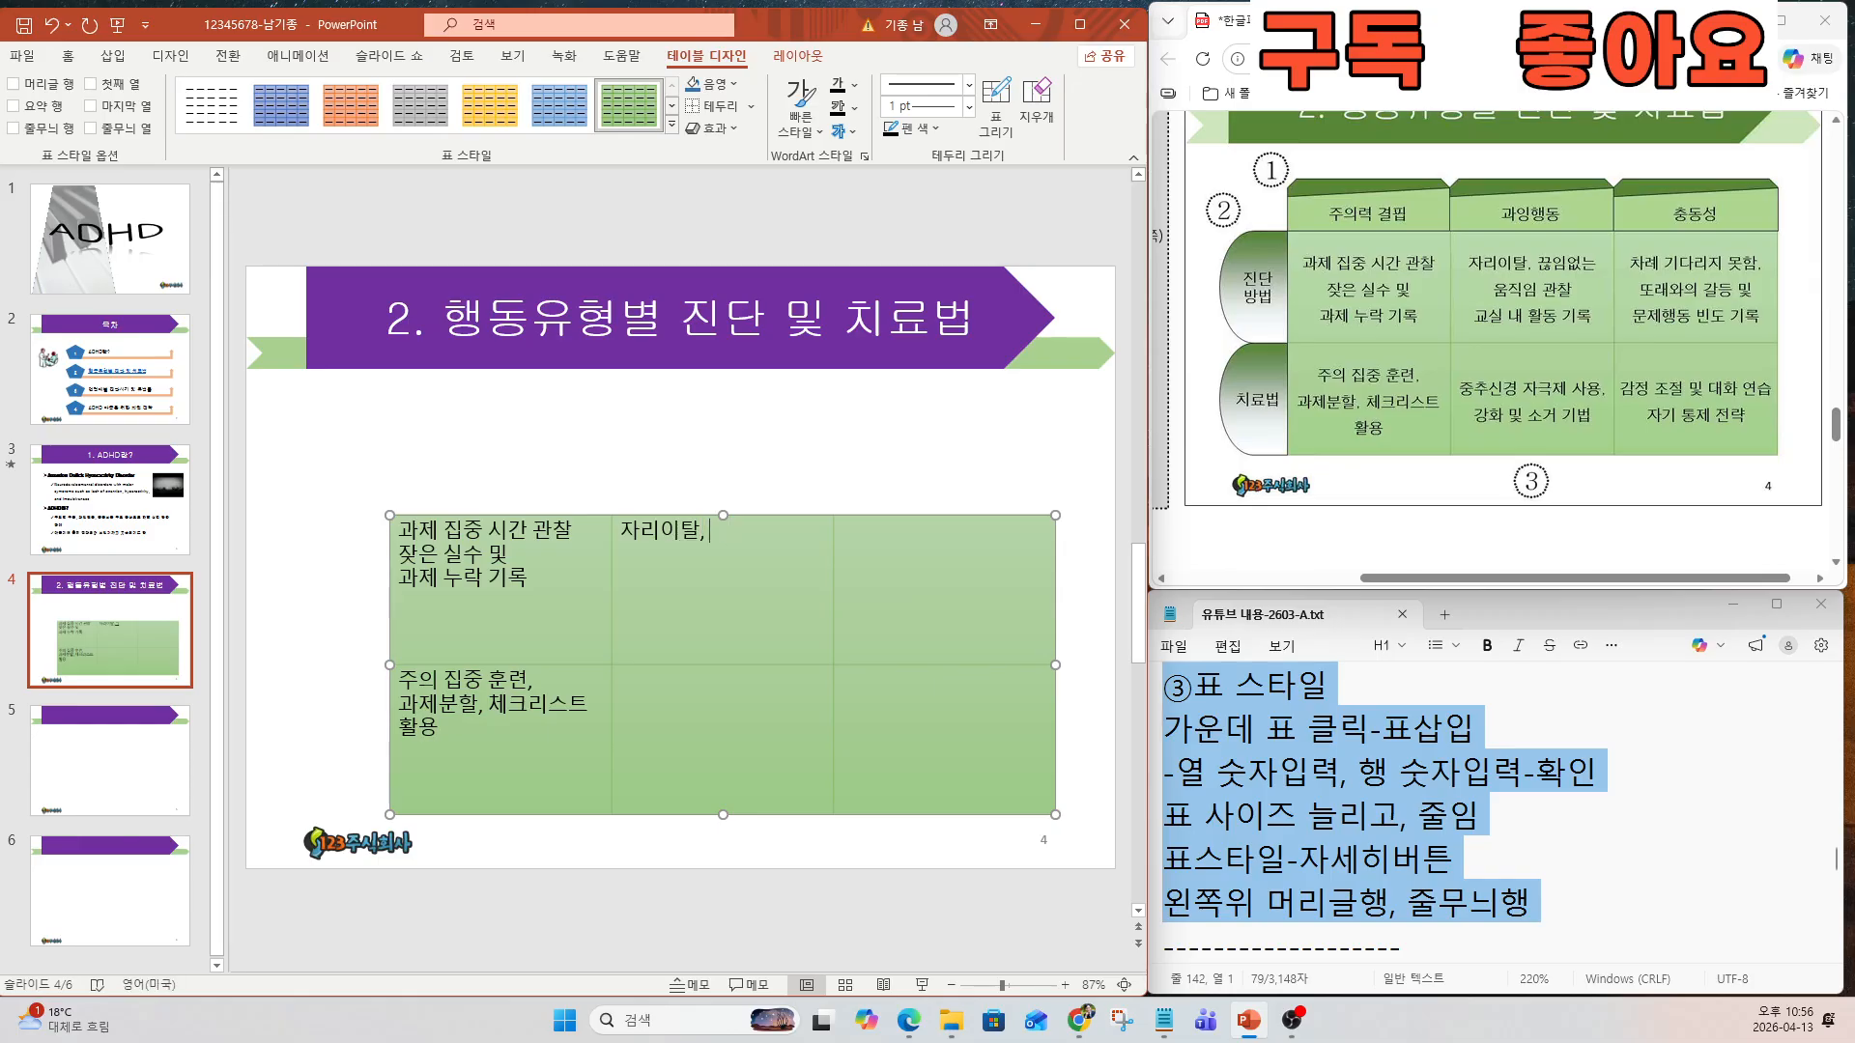
Fill the table's middle column with "자리이탈, 끊임없는 / 움직임 관찰 / 교실 내 활동 기록" and "중추신경 자극제 사용, / 강화 및 소거 기법".
text(끈)
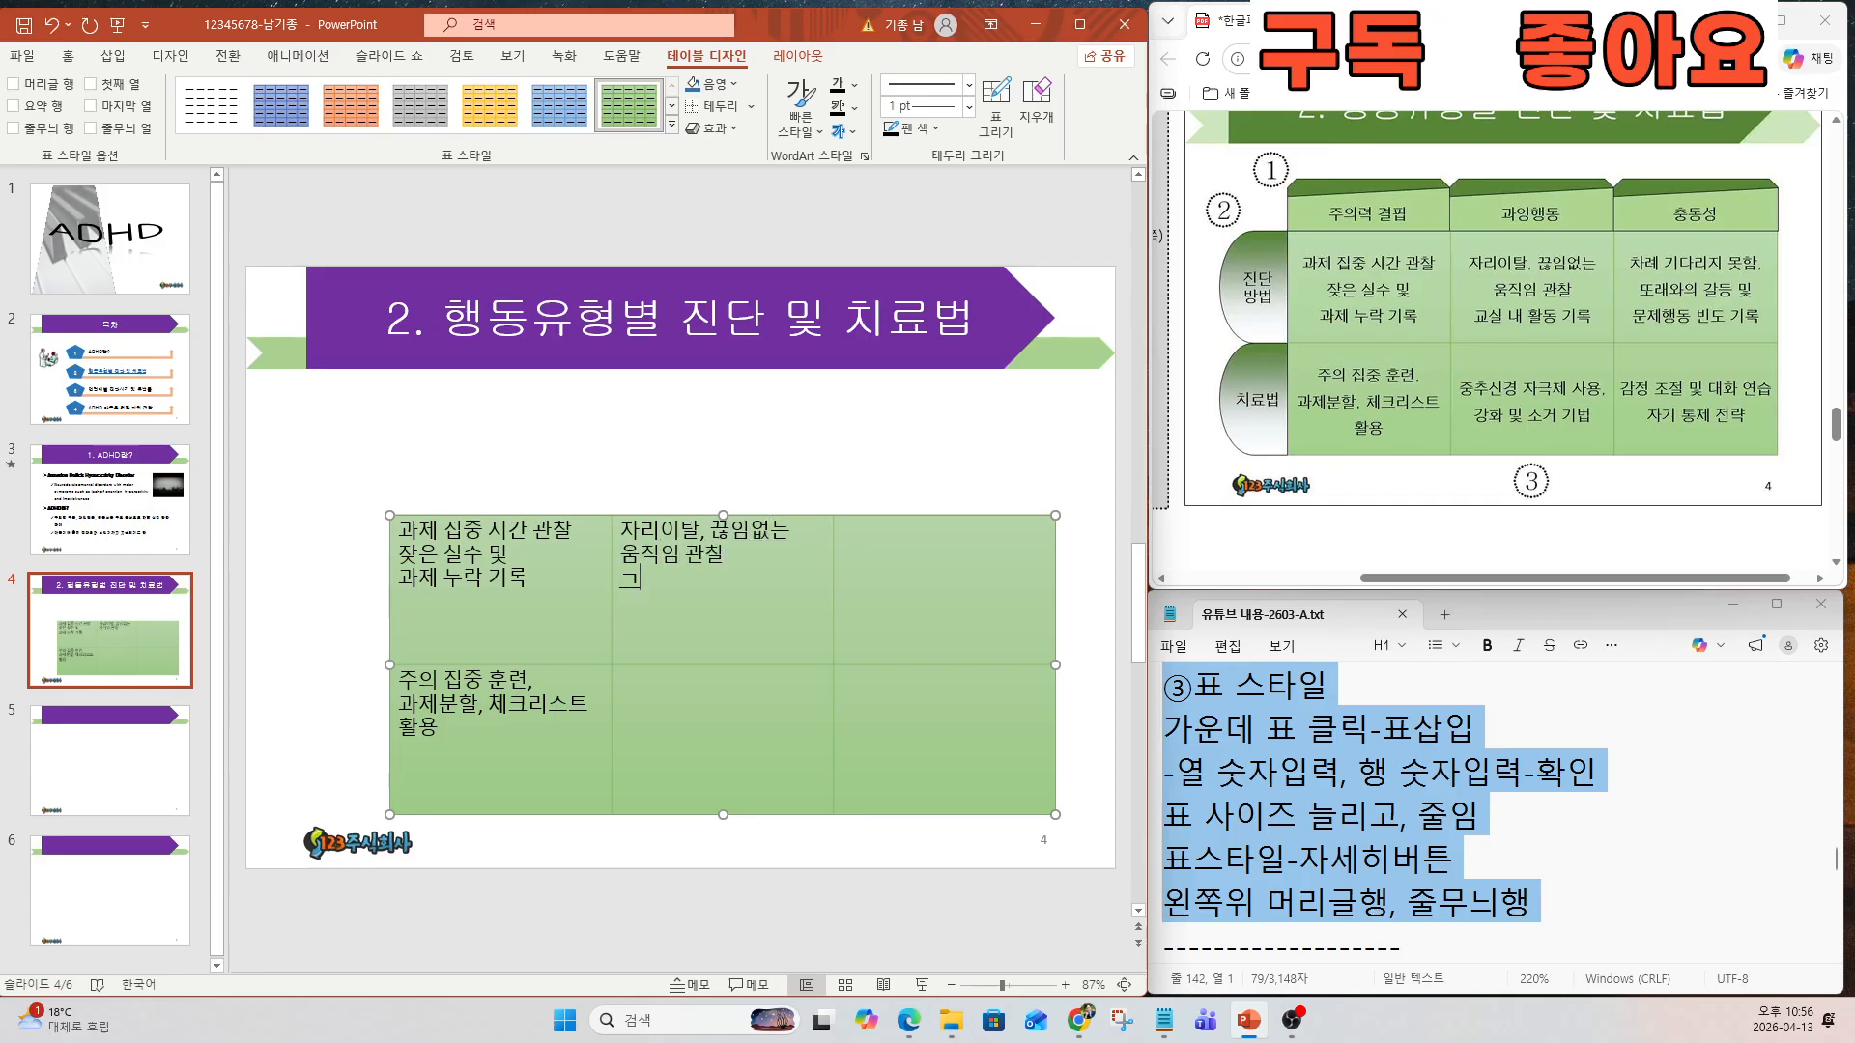
text(교실 내 ㅎ)
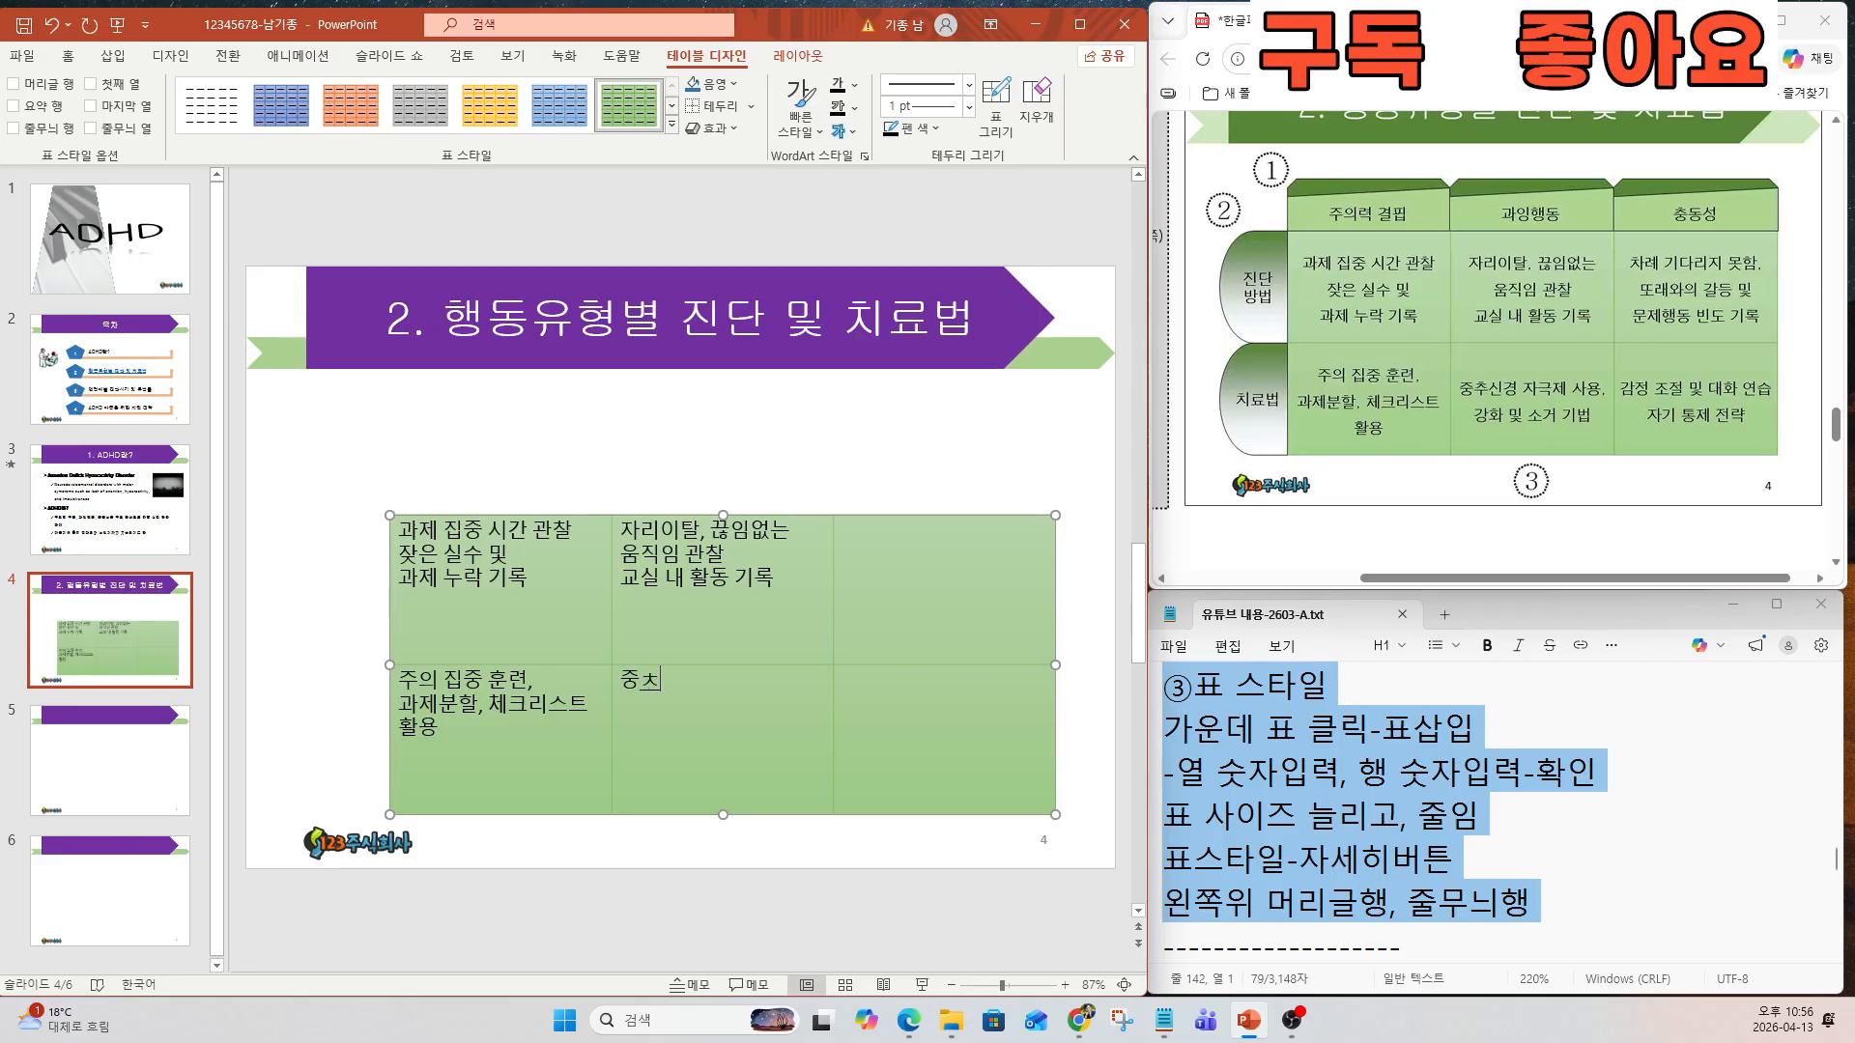
text(추신겨ㅇ 작극제)
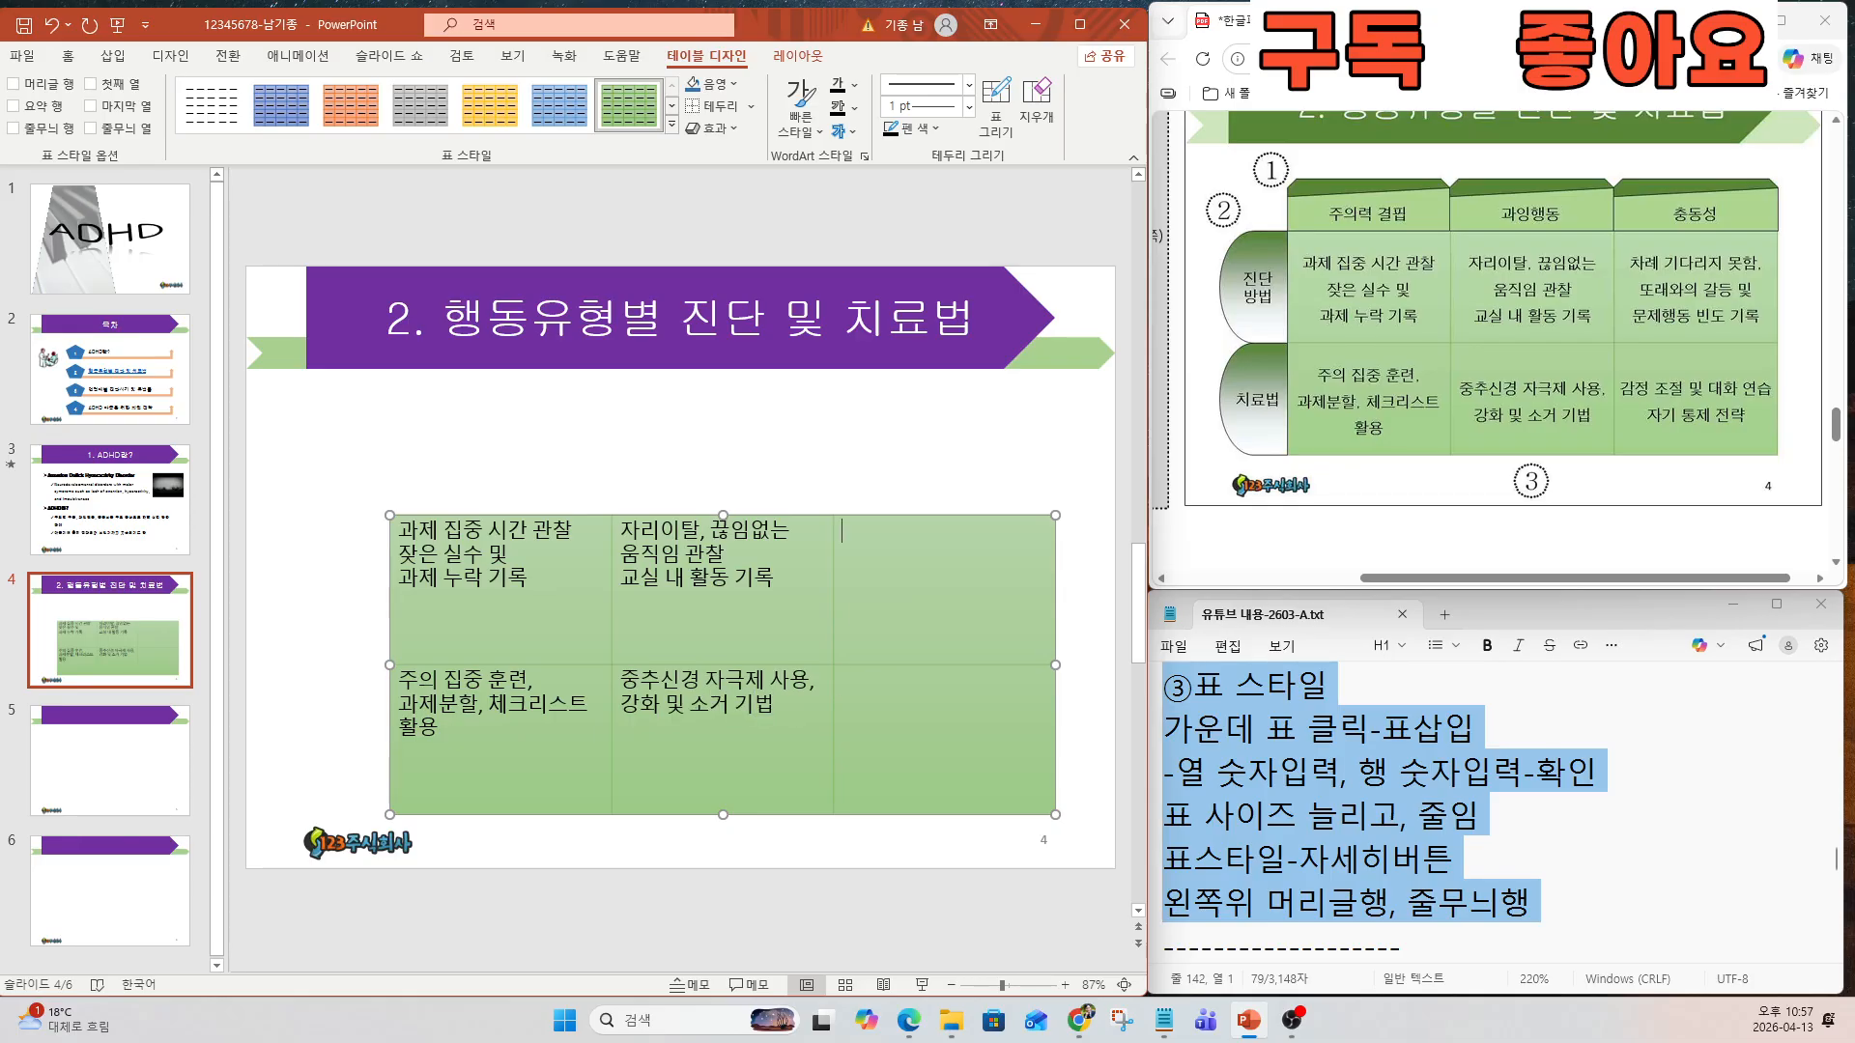
Fill the table's third column with "차례 기다리지 못함, / 또래와의 갈등 및 / 문제행동 빈도 기록" and "감정 조절 및 대화 연습 / 자기 통제 전략".
text(차레)
text( 기다리지 못함,)
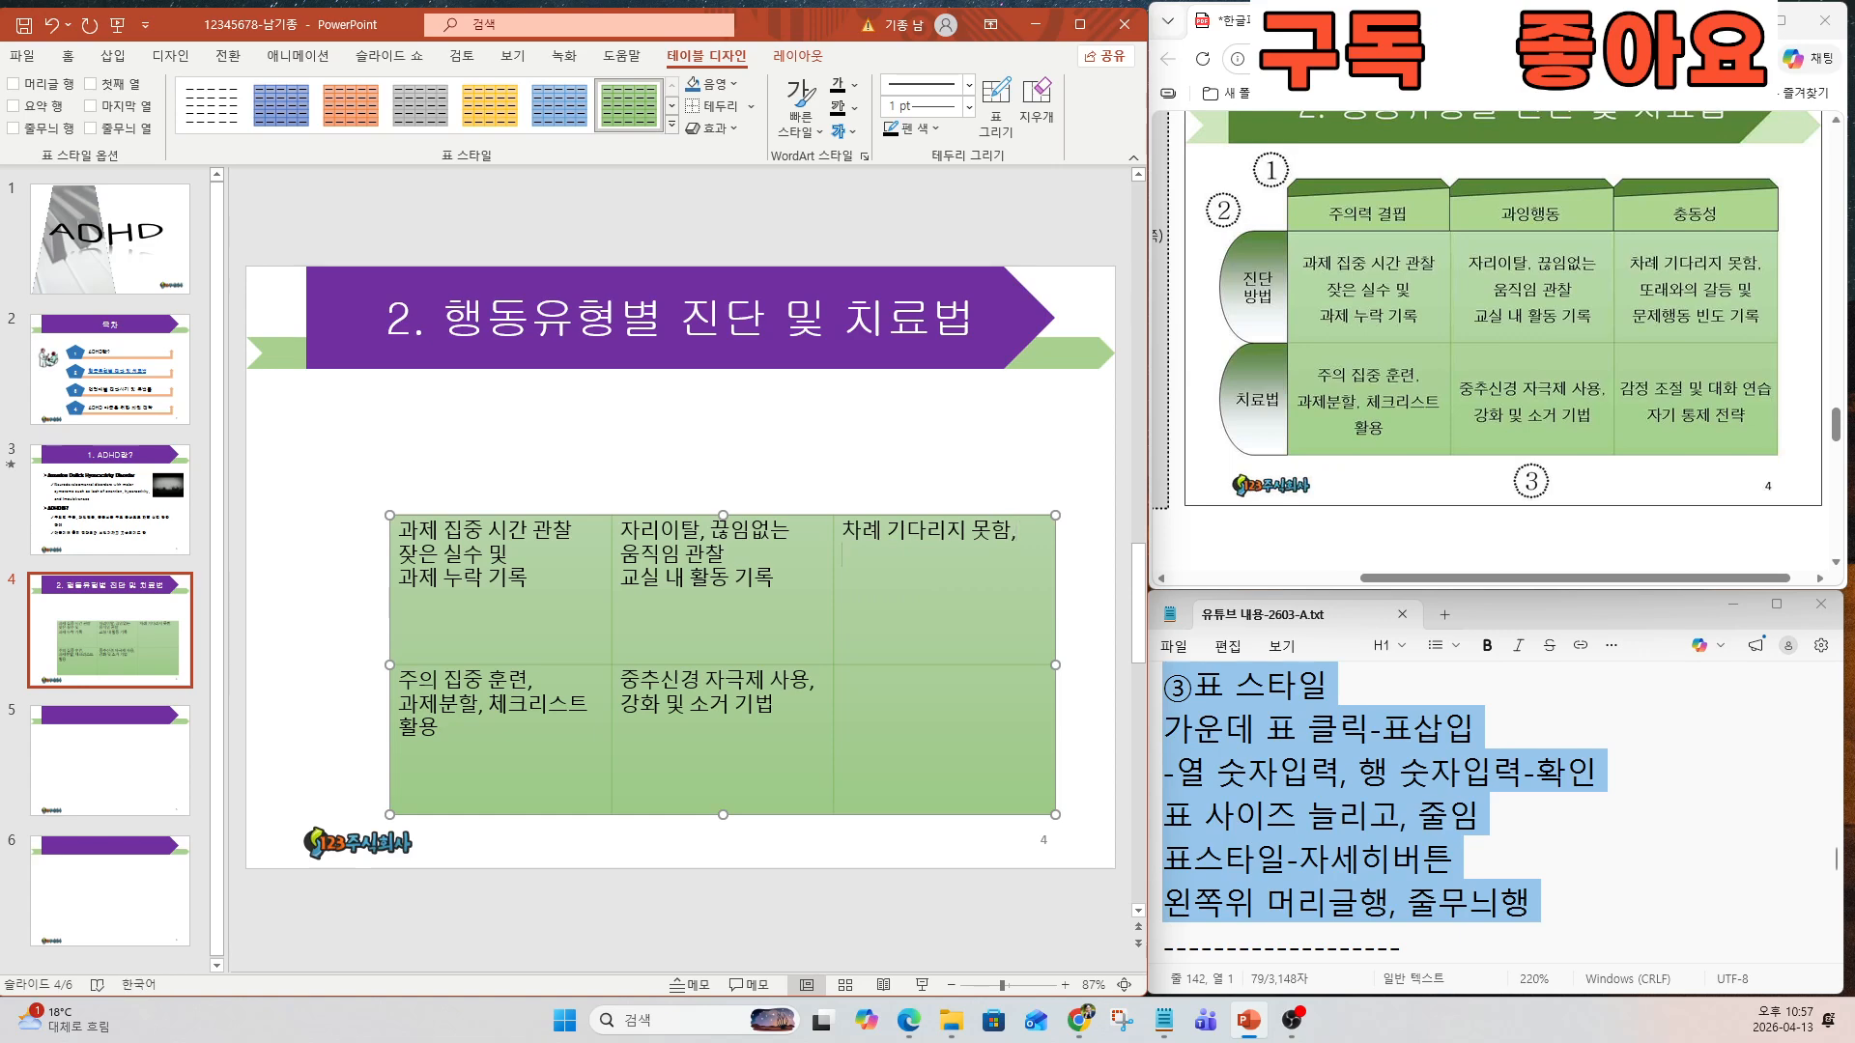
text(또래와의 갈등 및)
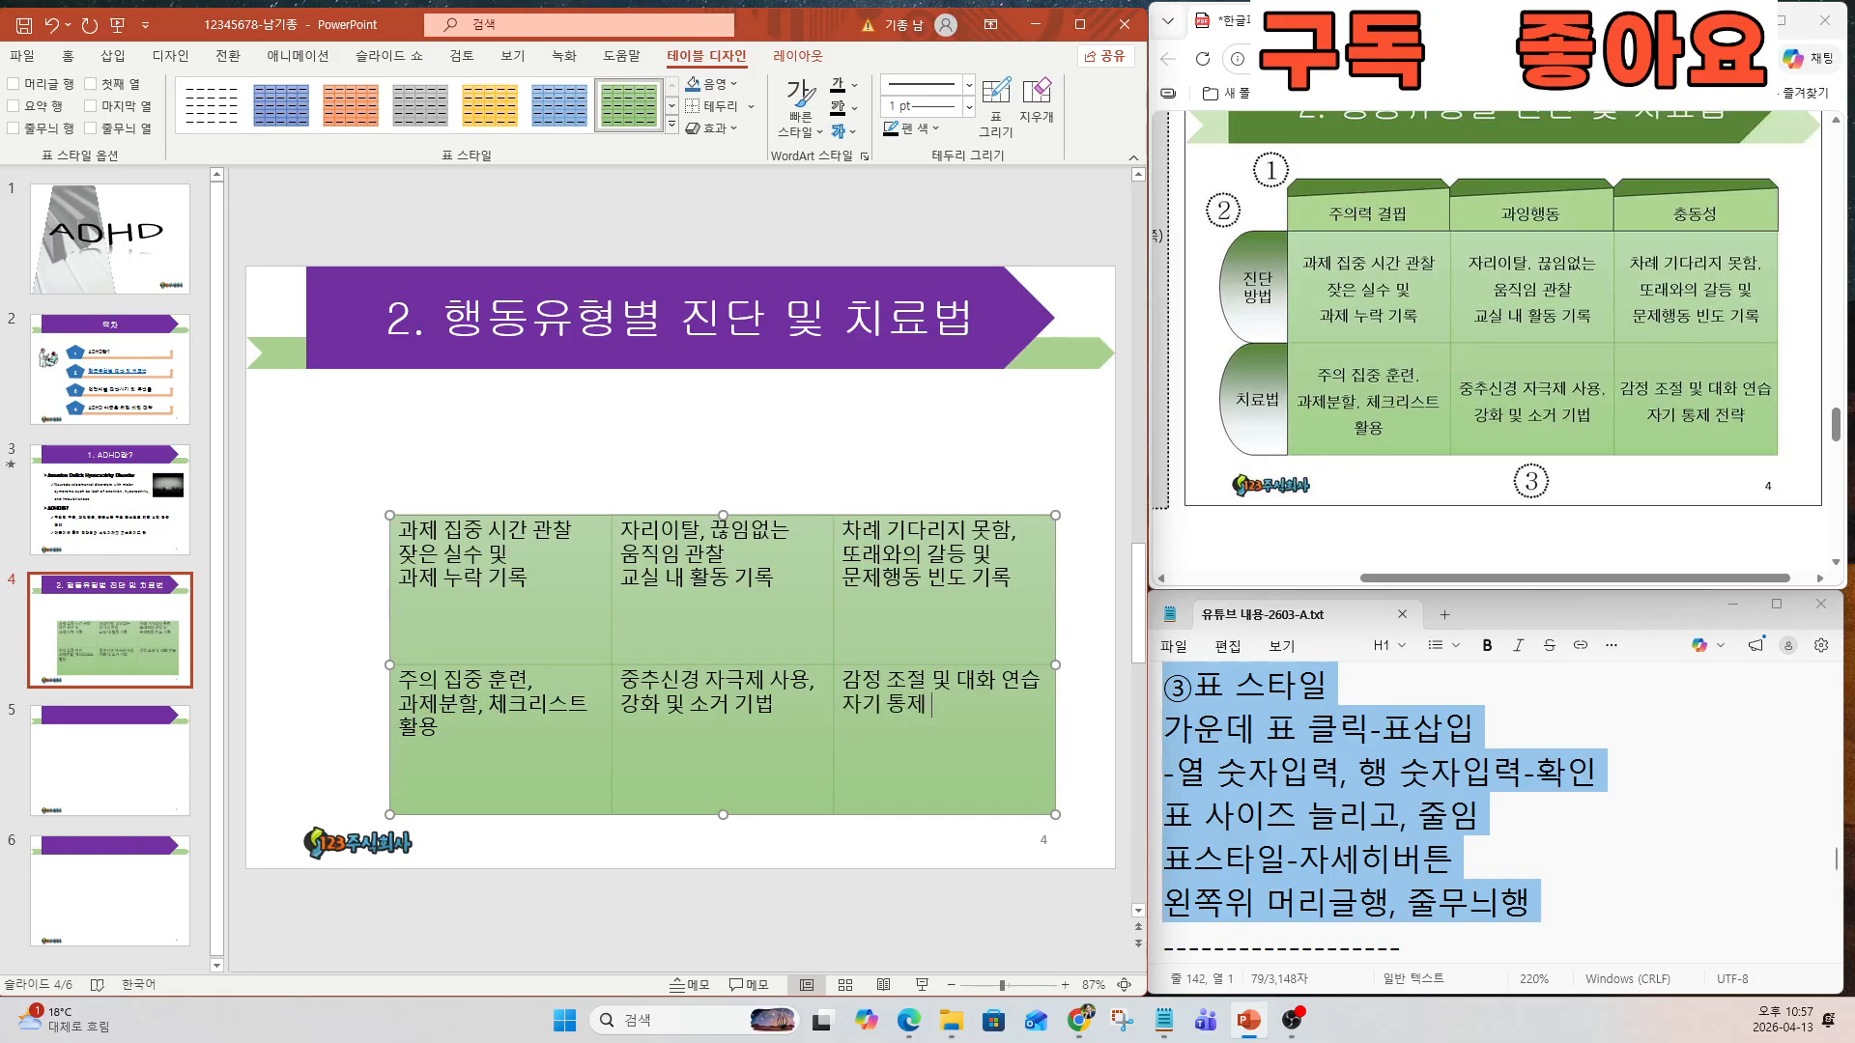
Look ahead to the "①상단 도형" notes in Notepad, then return and reselect the "③표 스타일" instructions.
click(1460, 819)
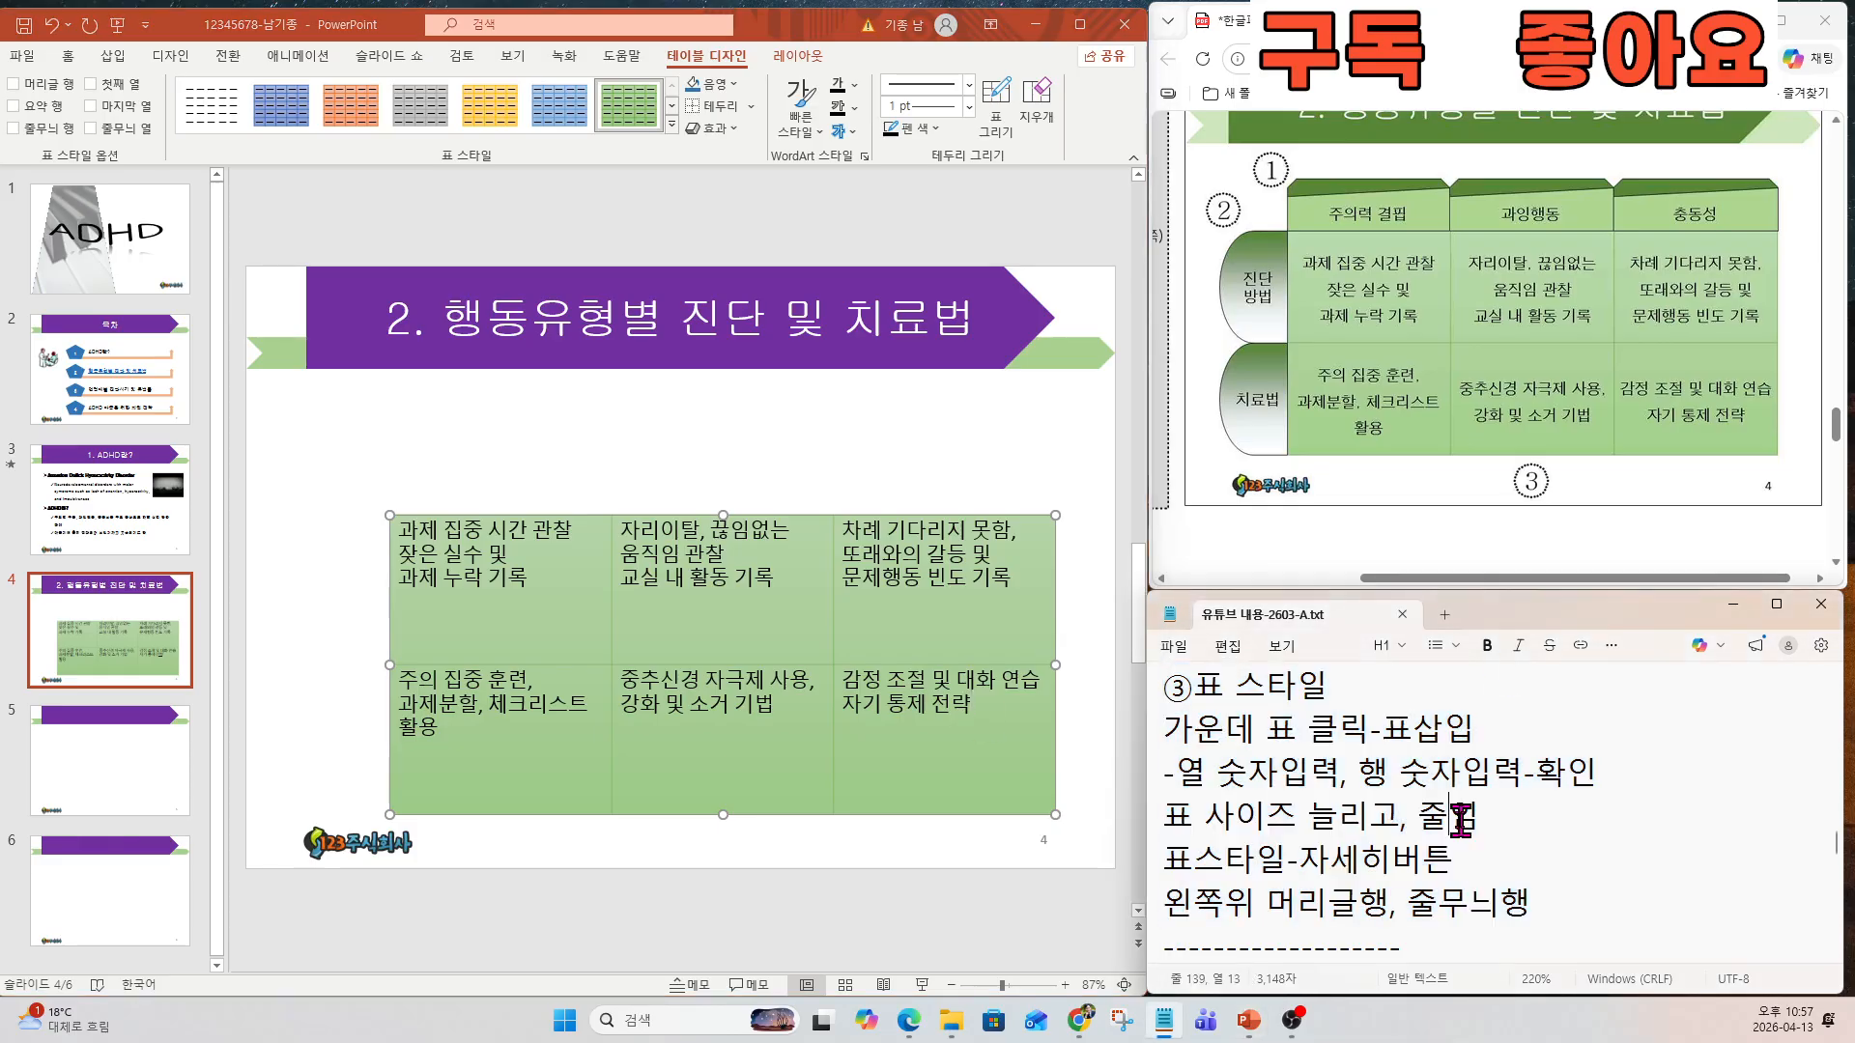
key(Down)
key(Down)
key(Down)
key(Down)
key(Down)
key(Down)
key(Down)
key(Down)
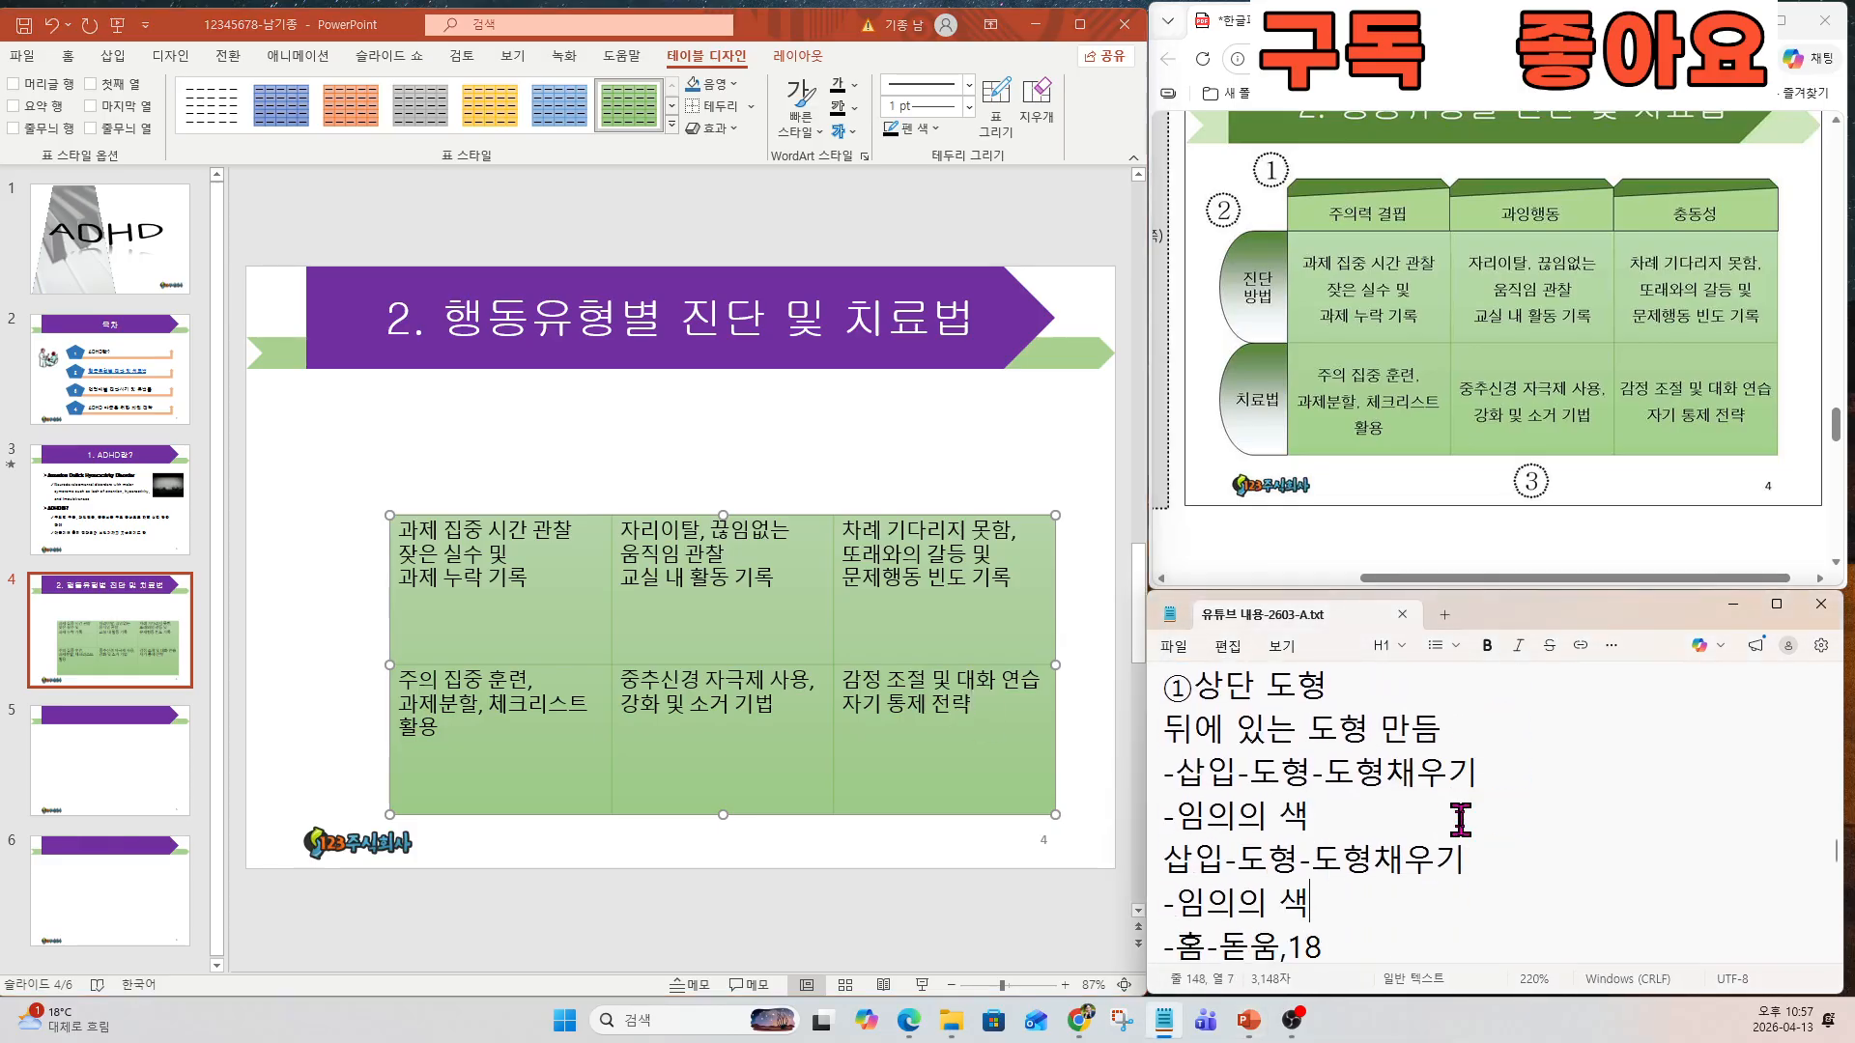
click(1341, 860)
key(Up)
key(Up)
key(Up)
key(Up)
key(Up)
key(Up)
key(Up)
key(Up)
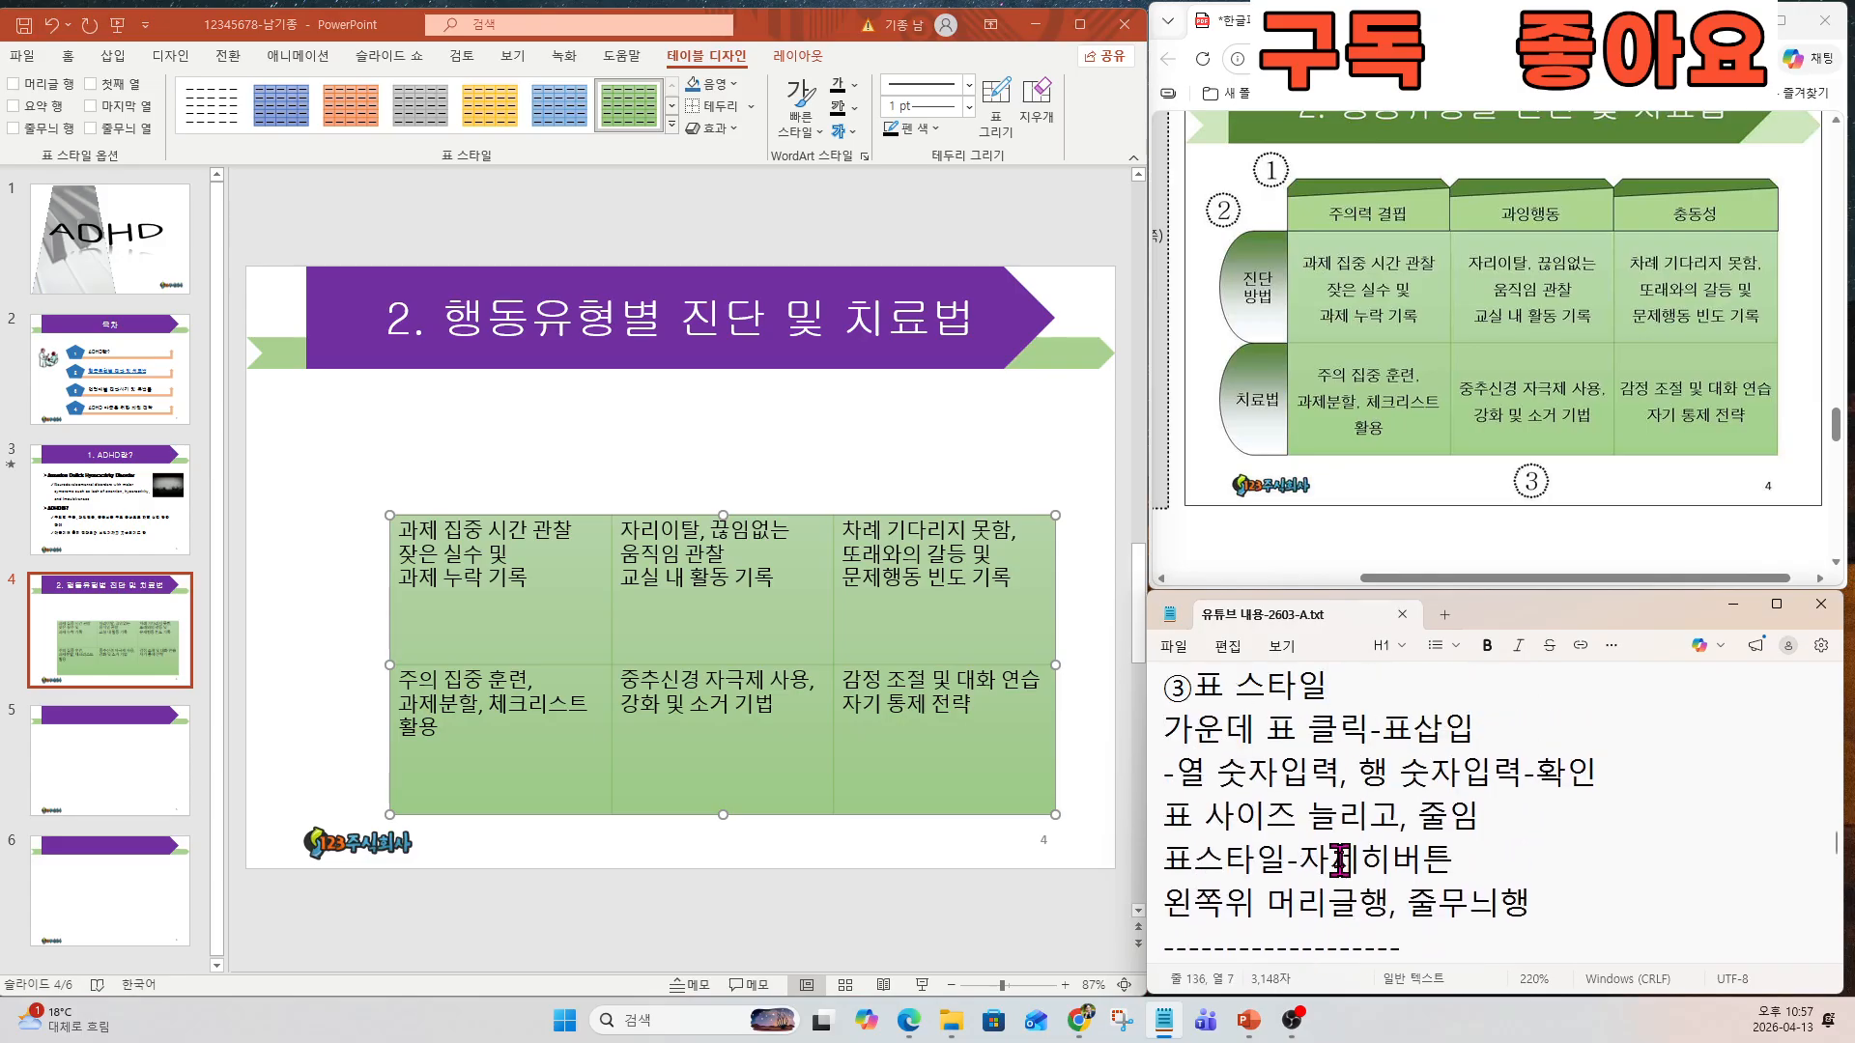
drag(1169, 687, 1574, 909)
Highlight the "돋움, 18pt" requirement on the exam sheet and set the font of all table cells to 돋움.
click(498, 606)
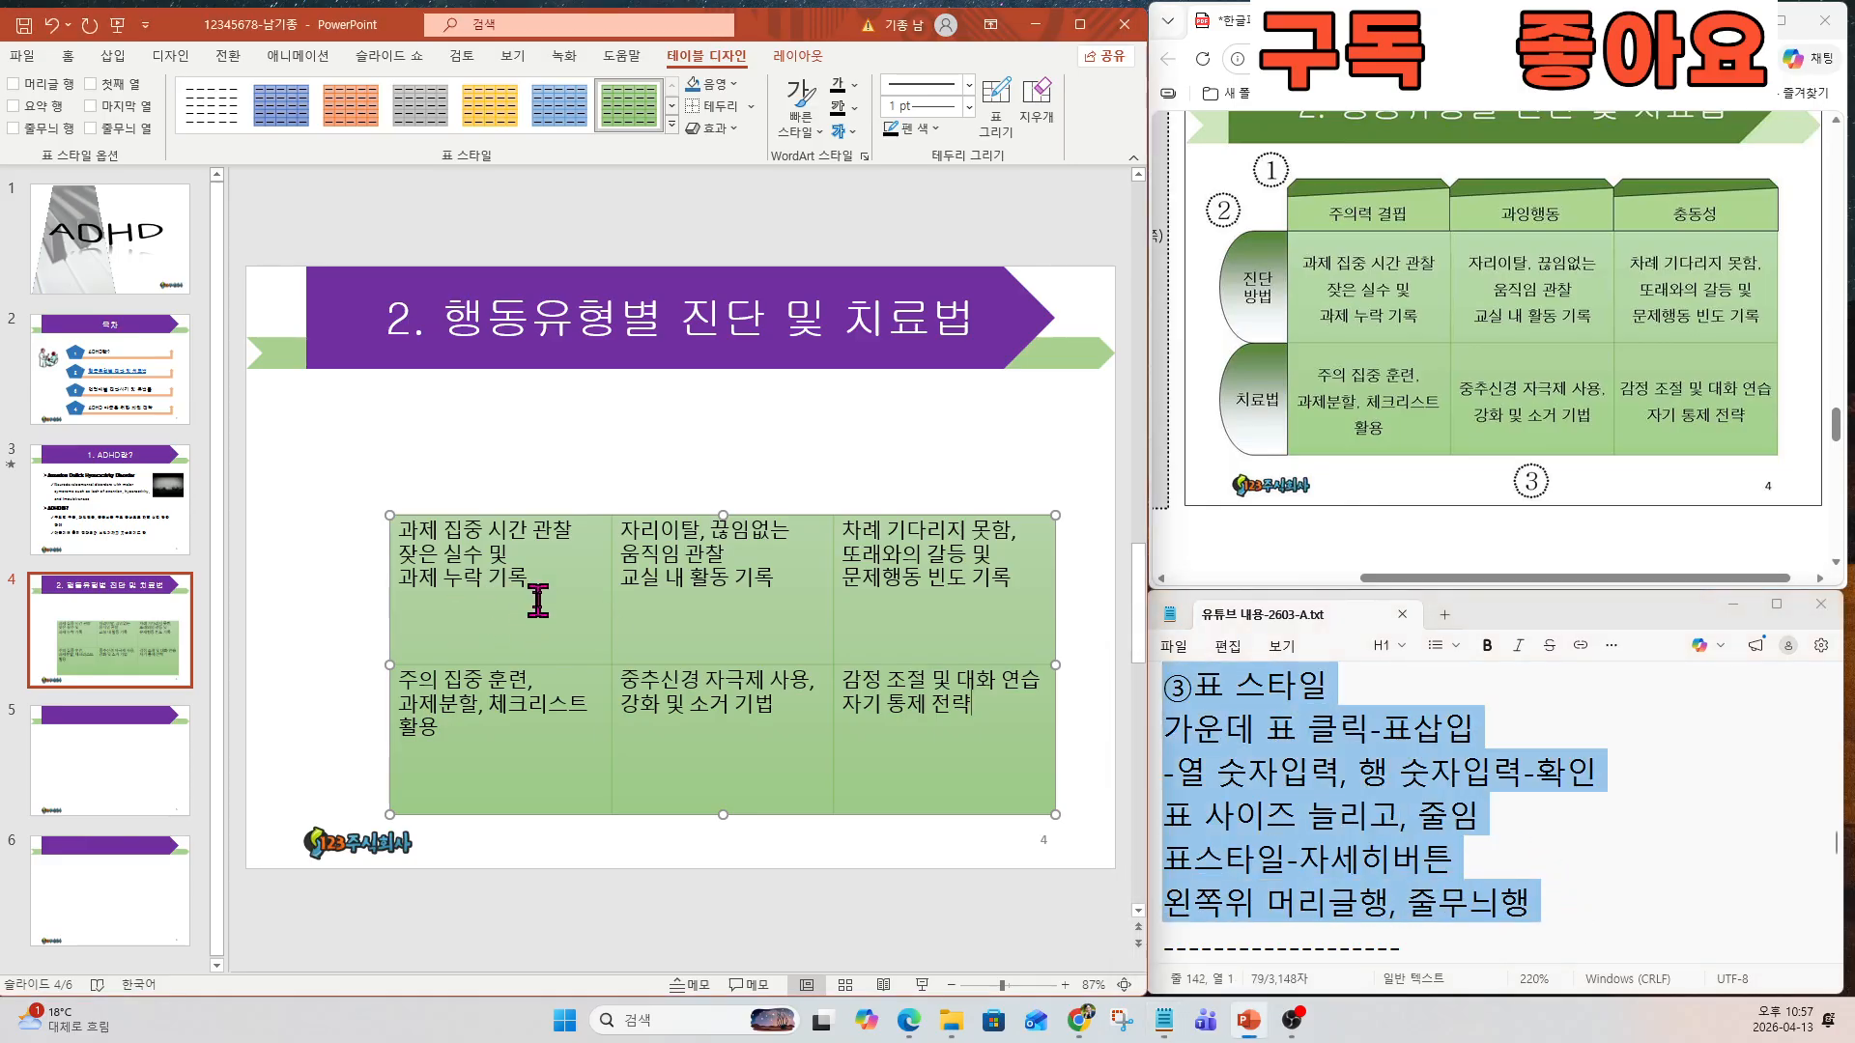
drag(538, 601, 944, 757)
scroll(1529, 358, up, 4)
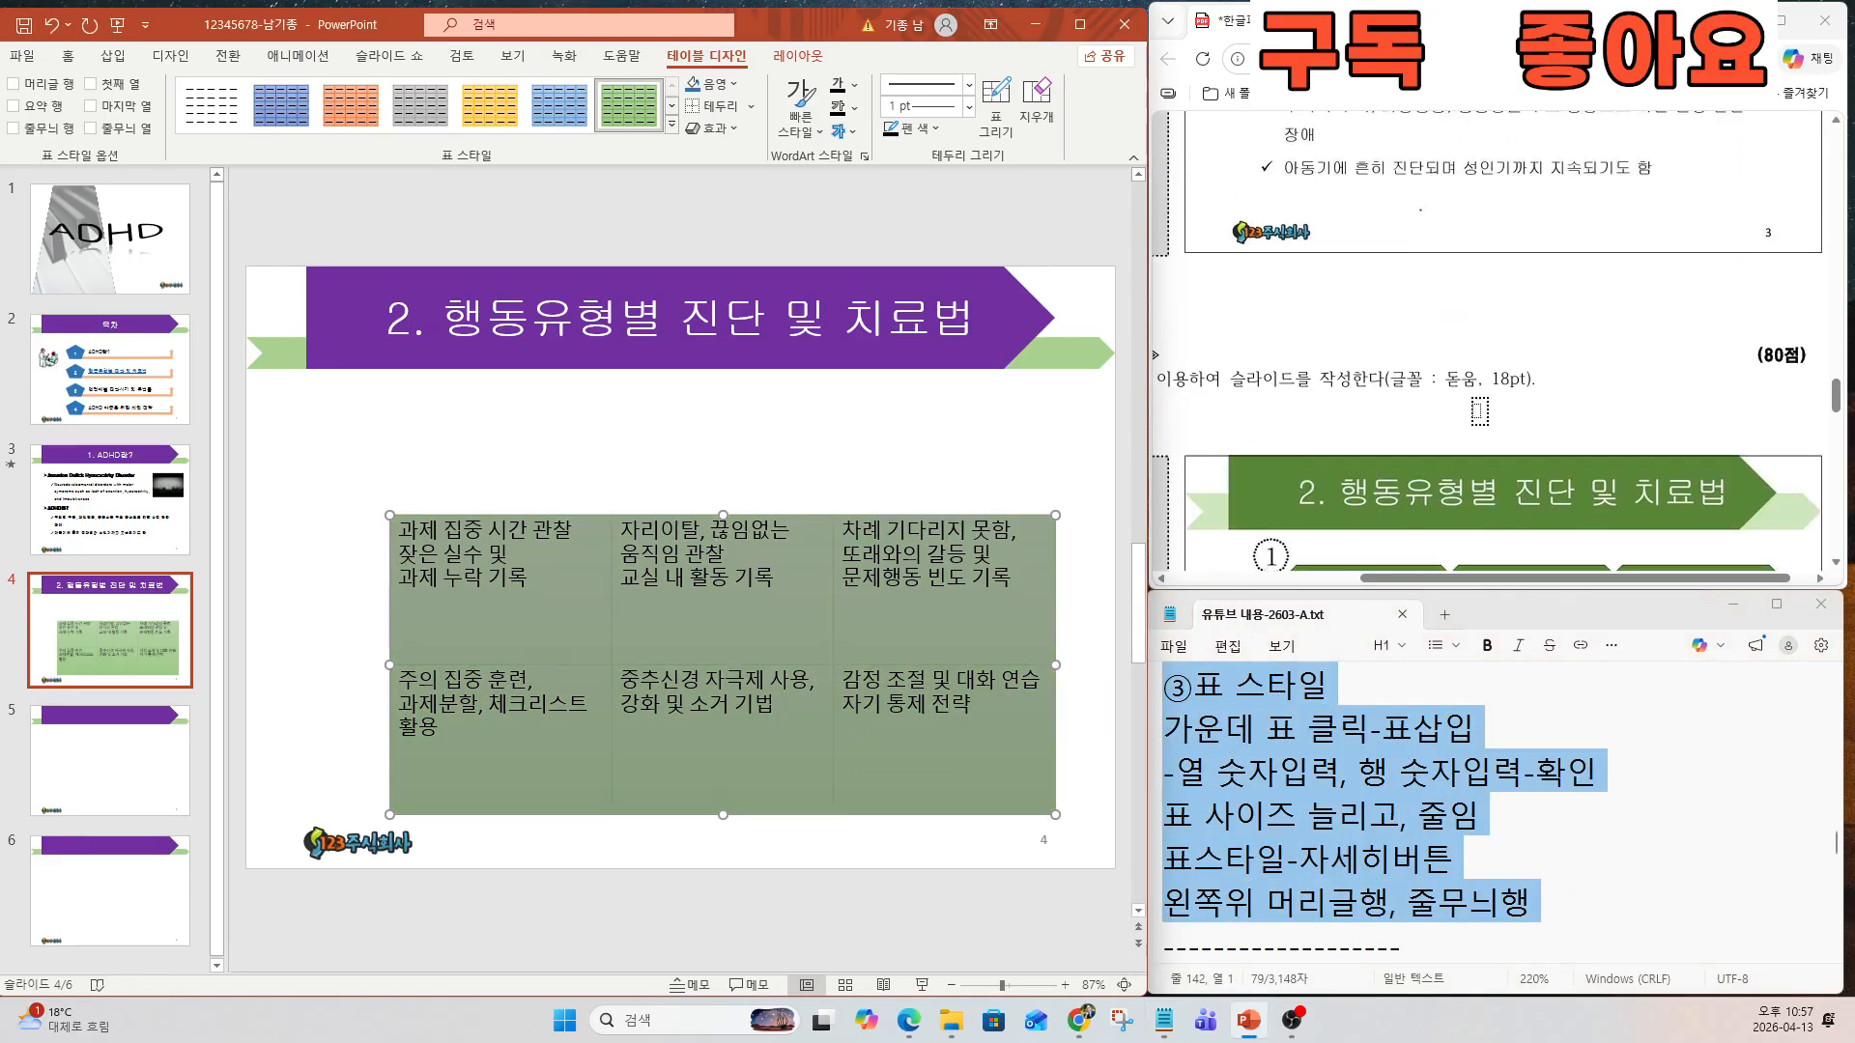
drag(1443, 380, 1536, 381)
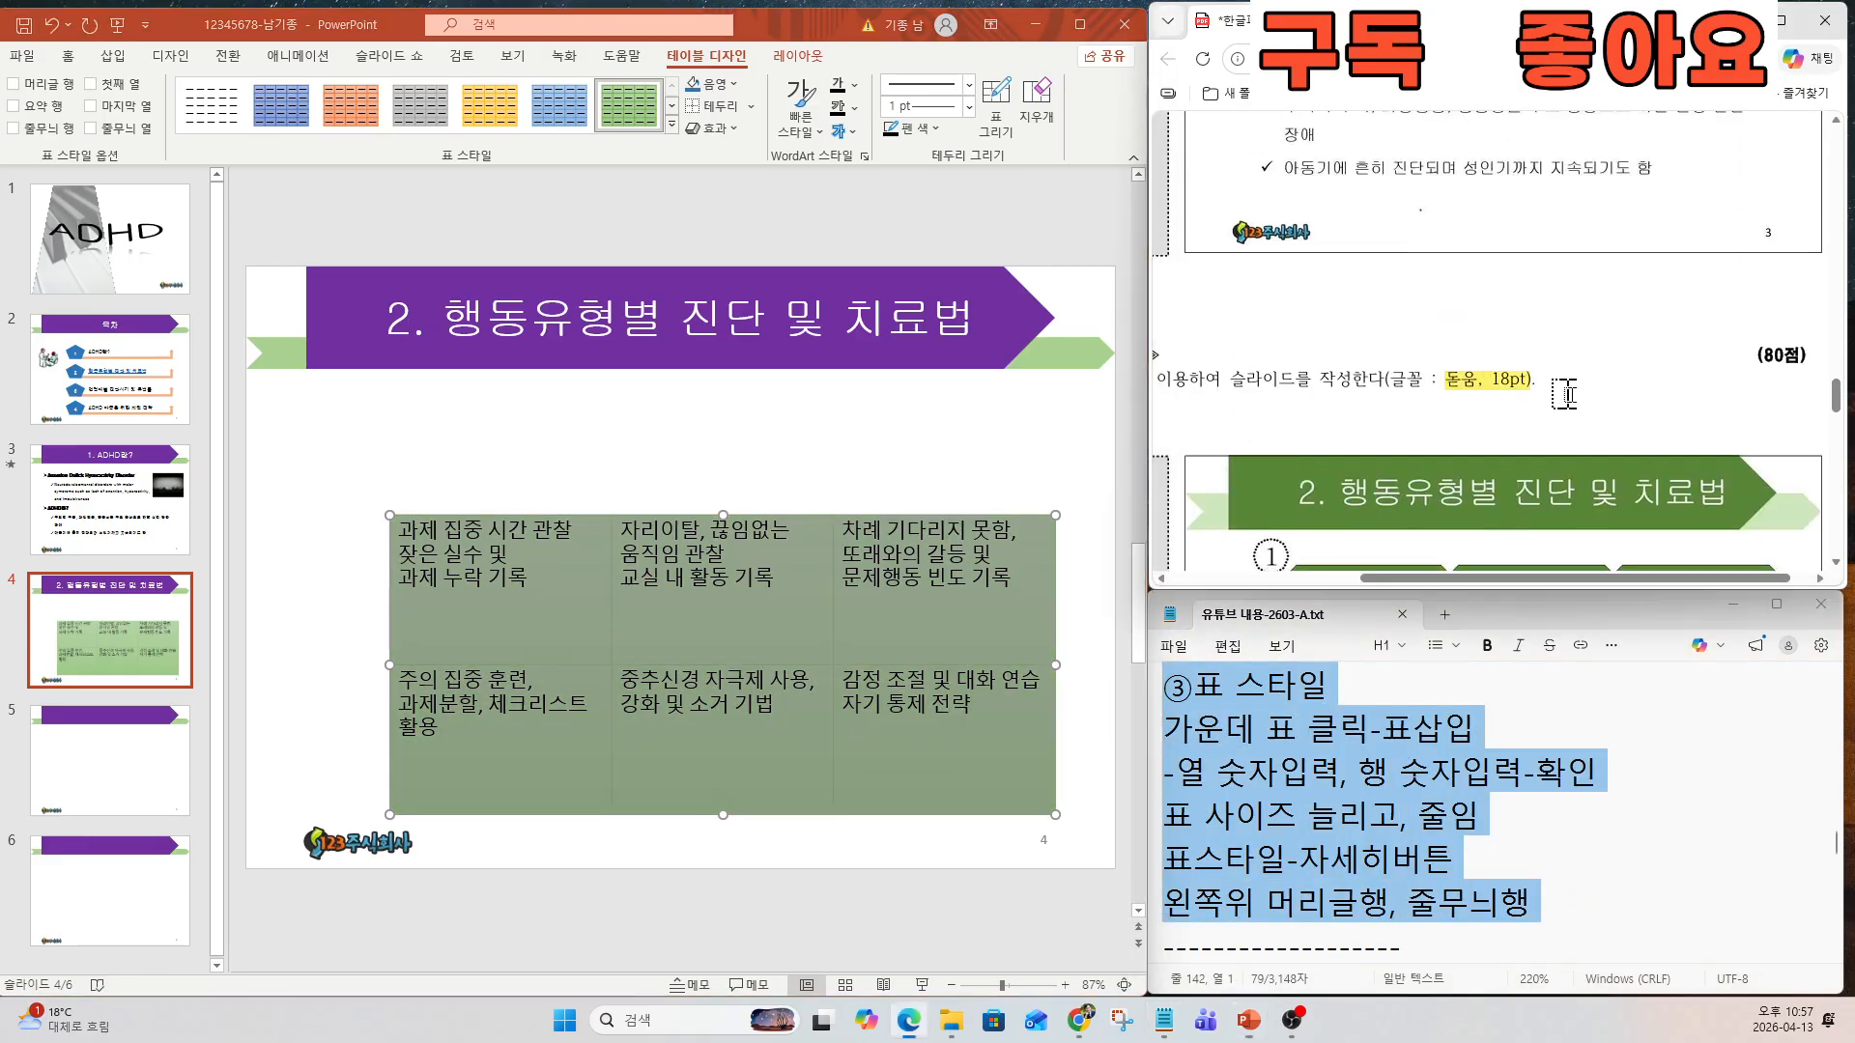
click(72, 57)
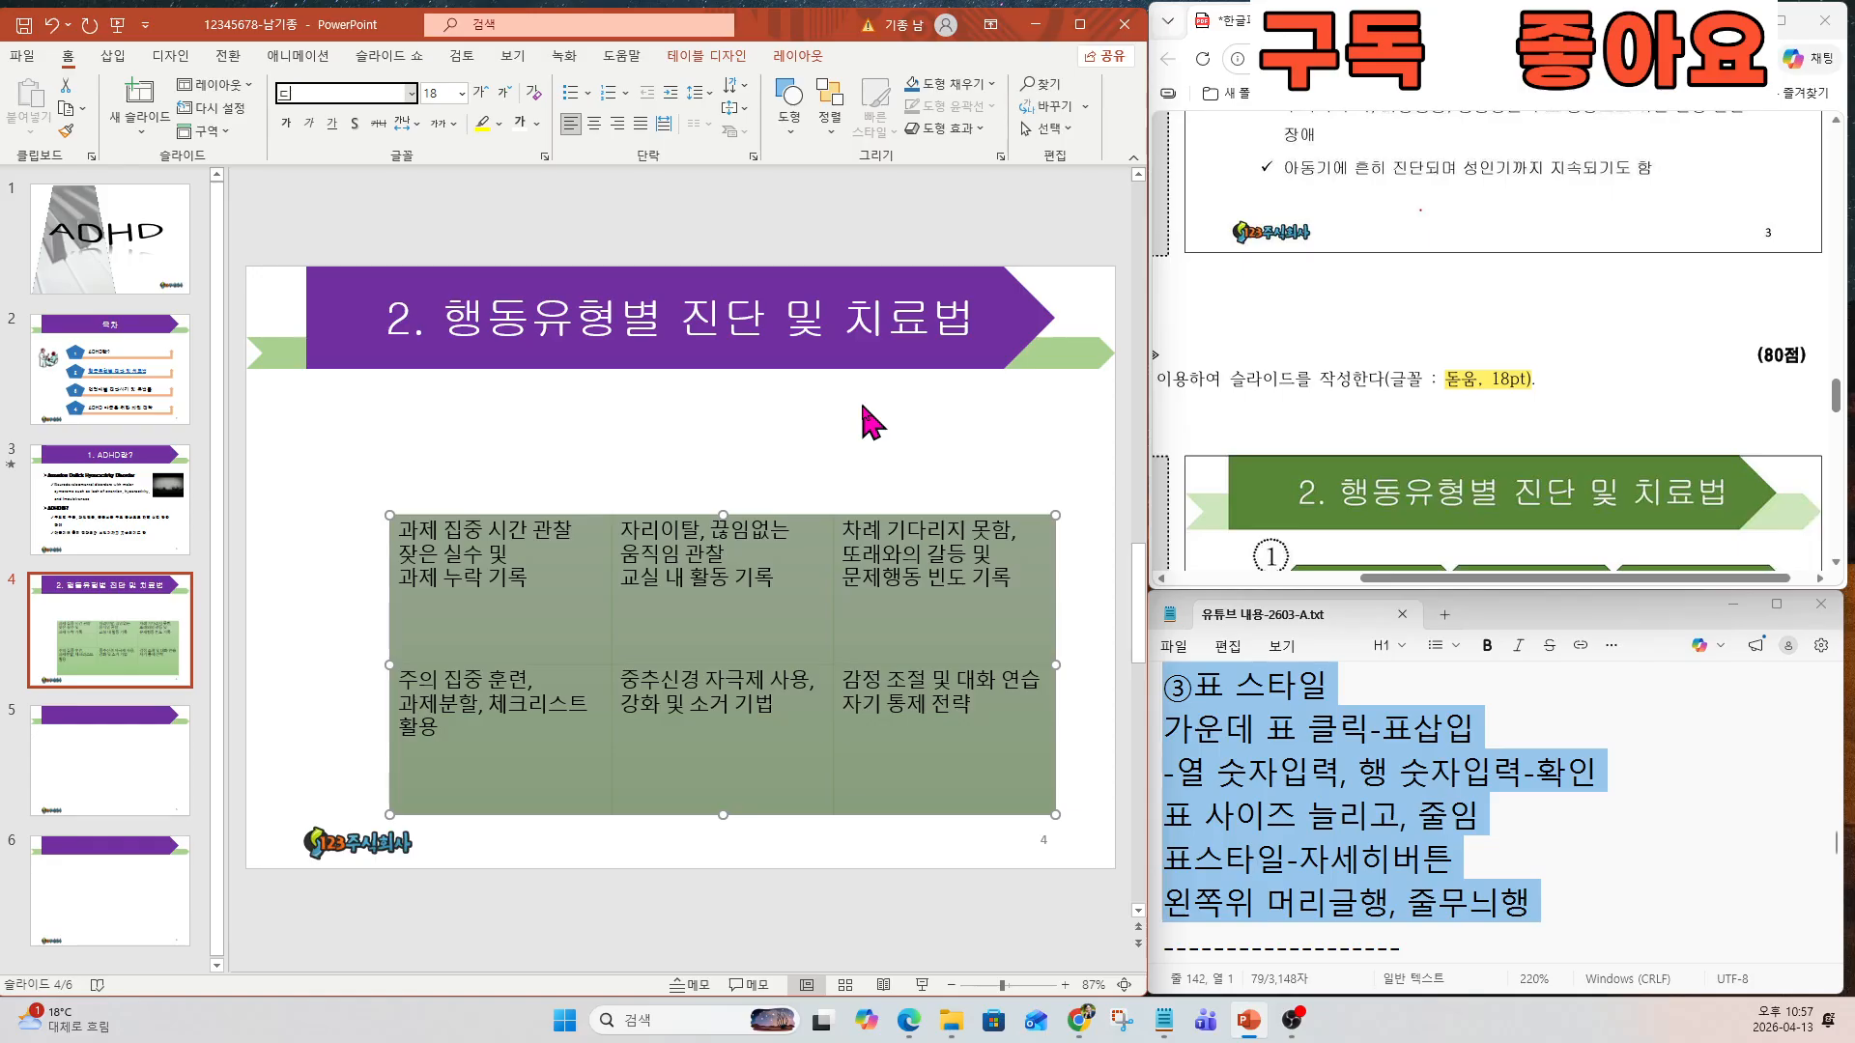
key(Return)
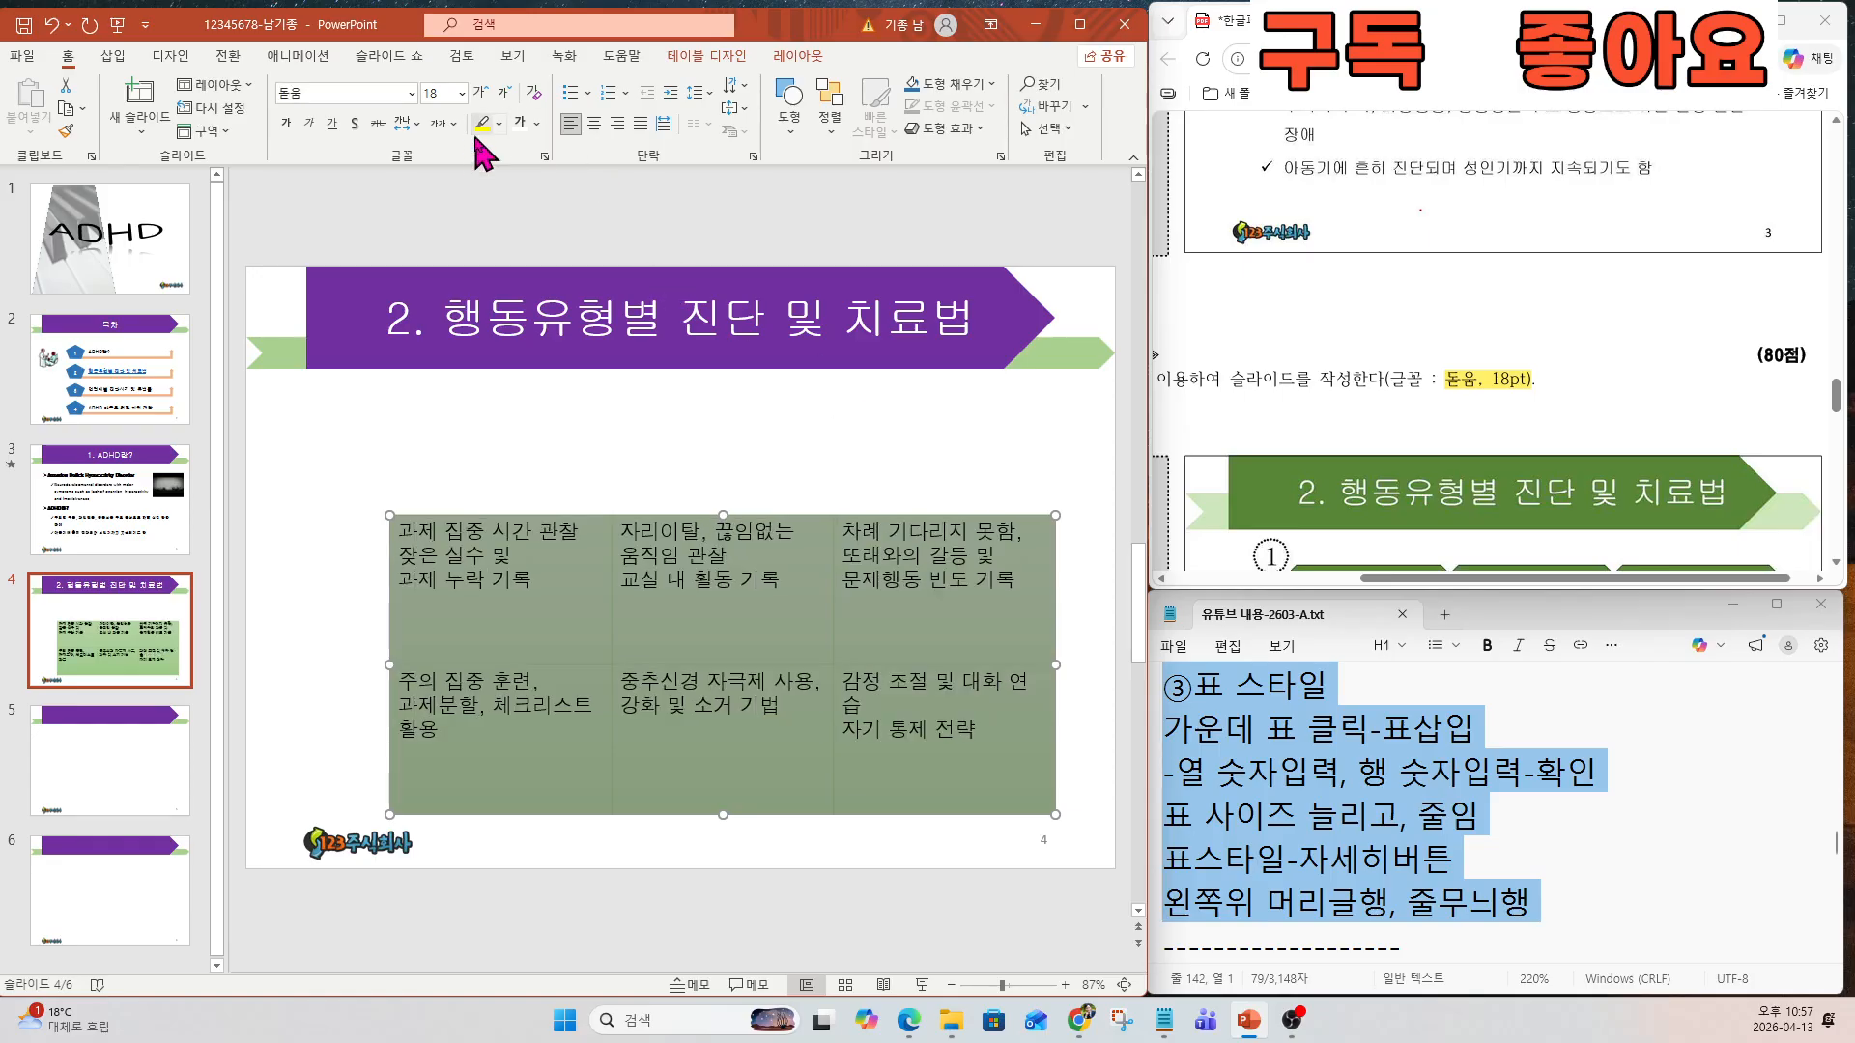
Center the text of all table cells horizontally and vertically, with line spacing of 1.5.
scroll(1584, 517, down, 4)
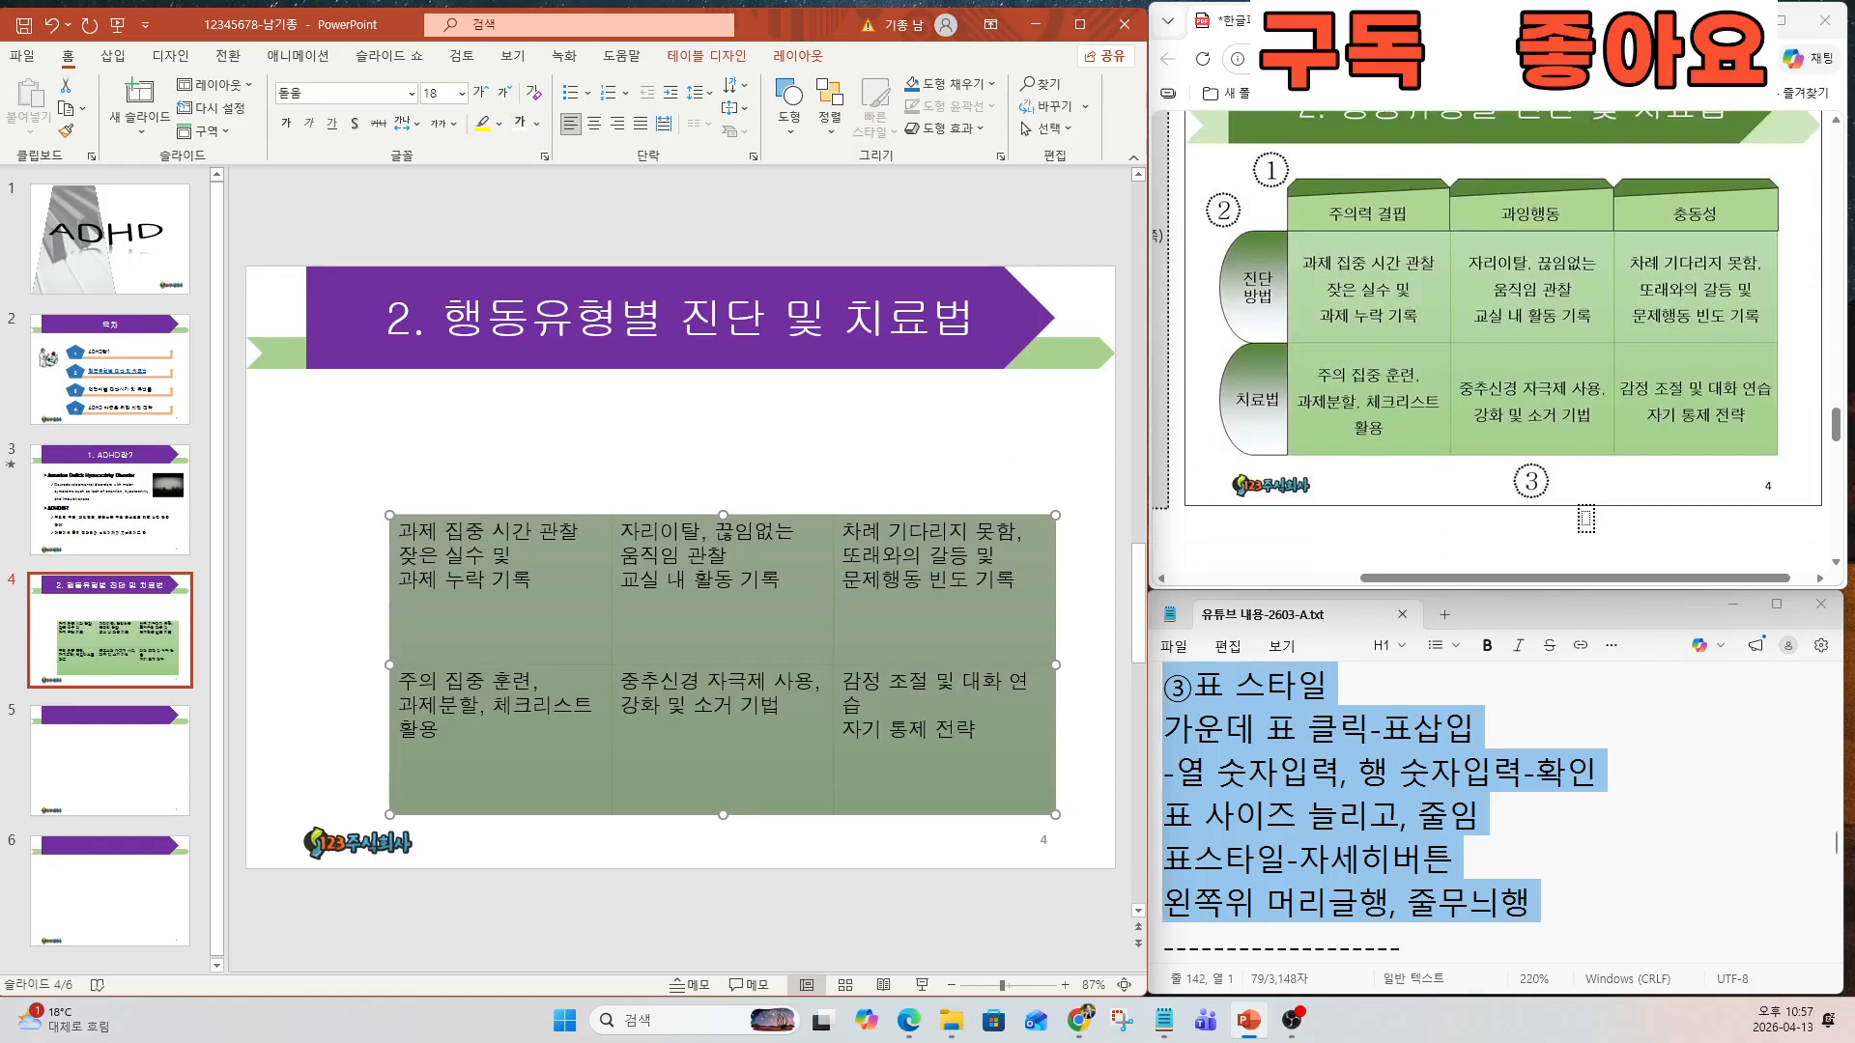
click(596, 124)
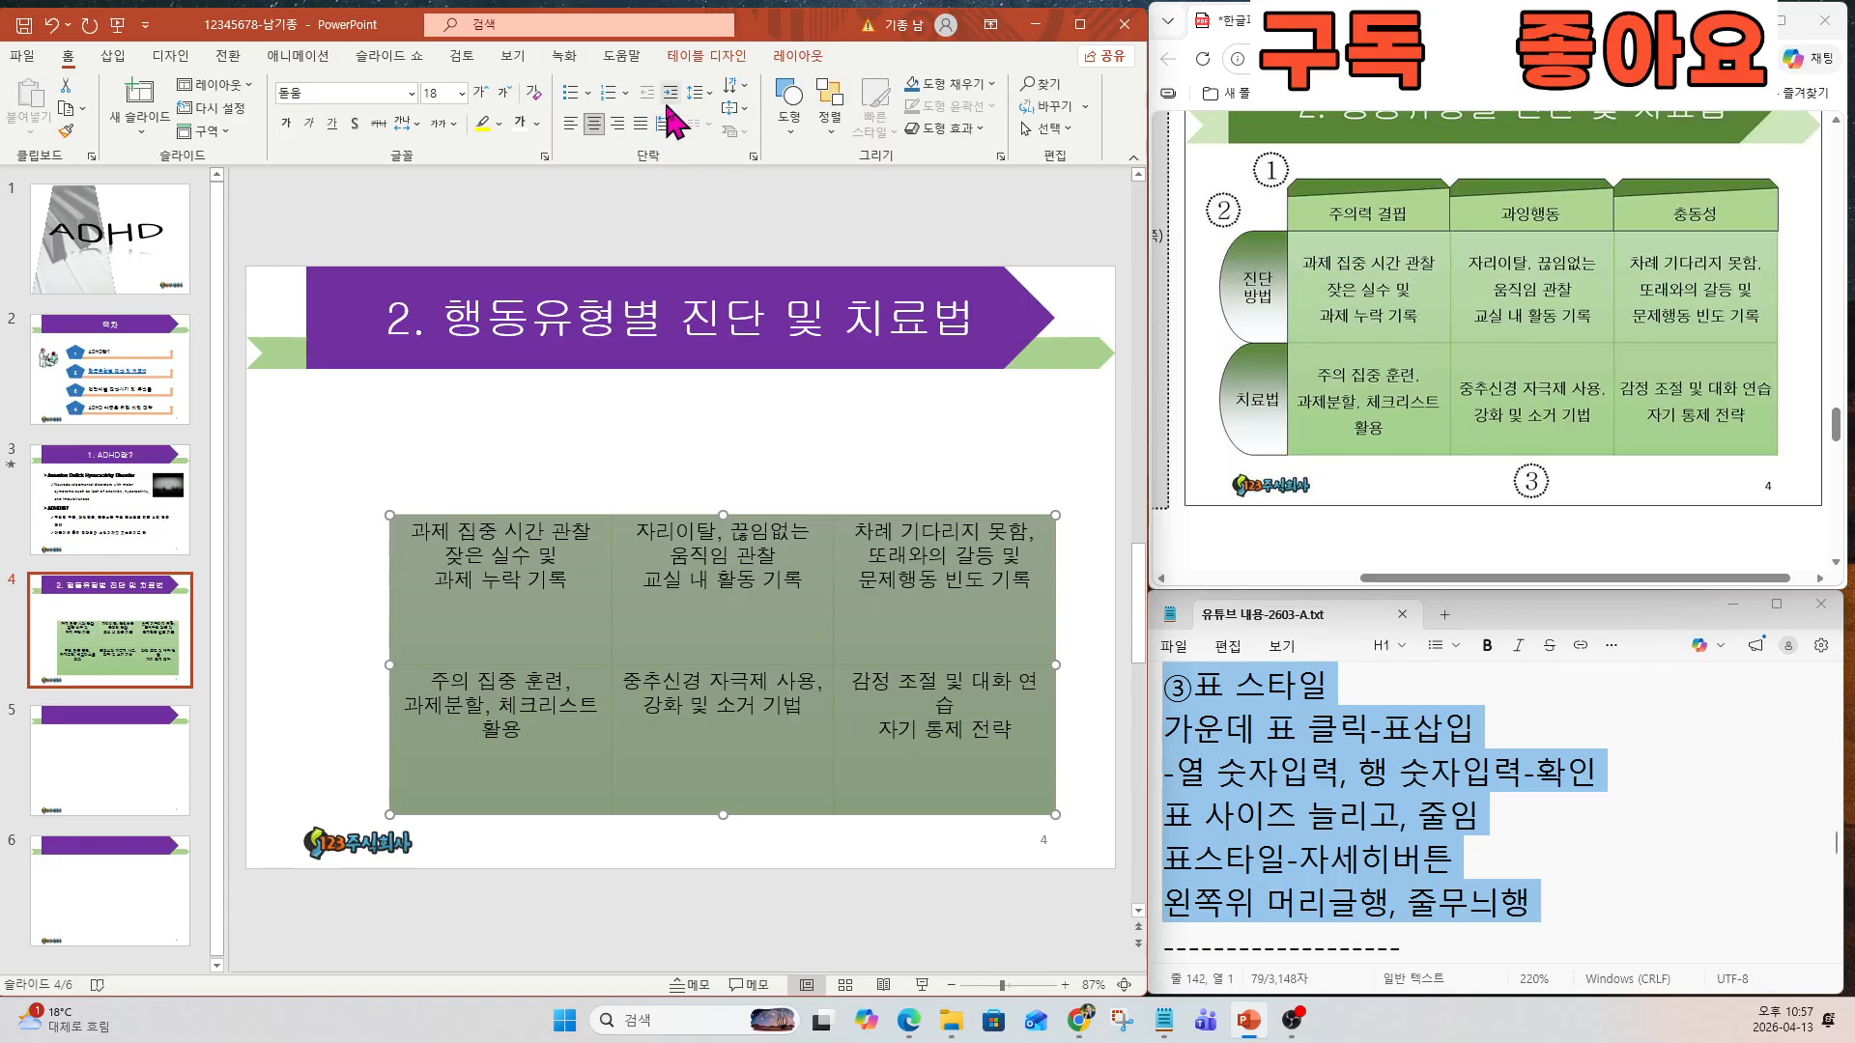
click(735, 109)
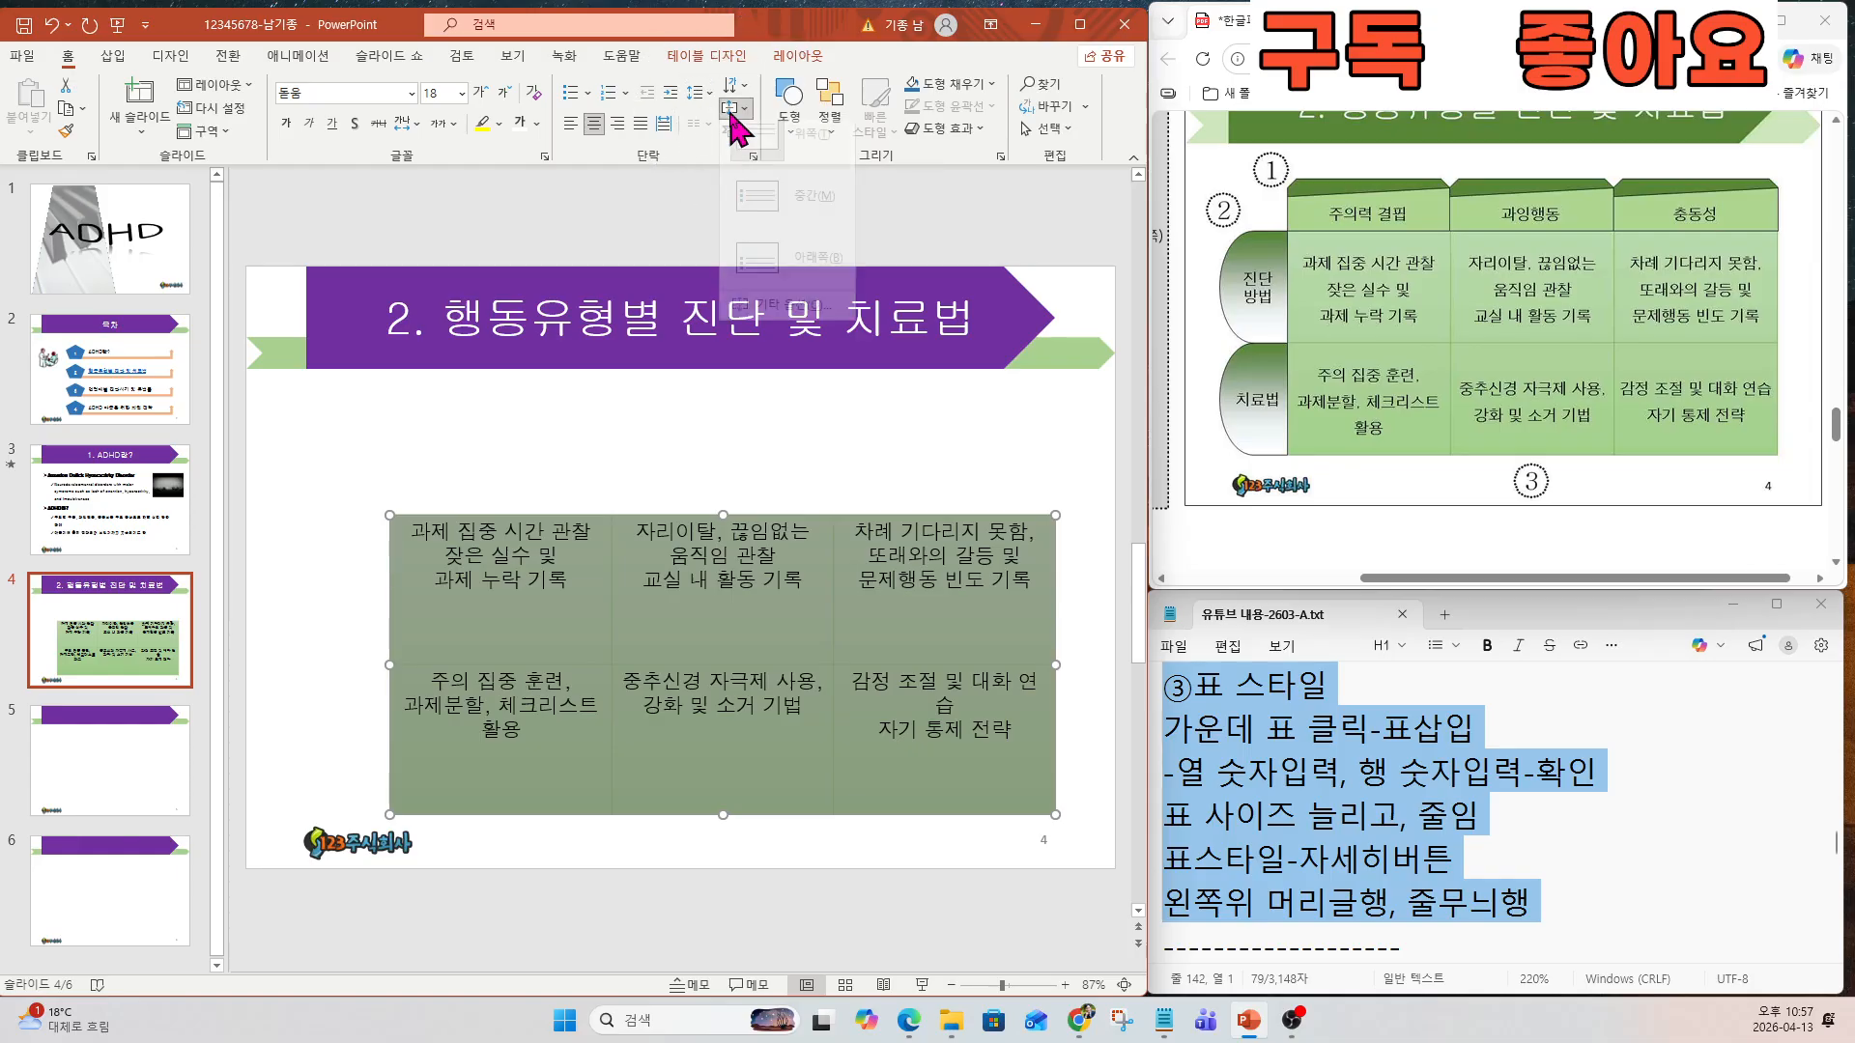
click(781, 230)
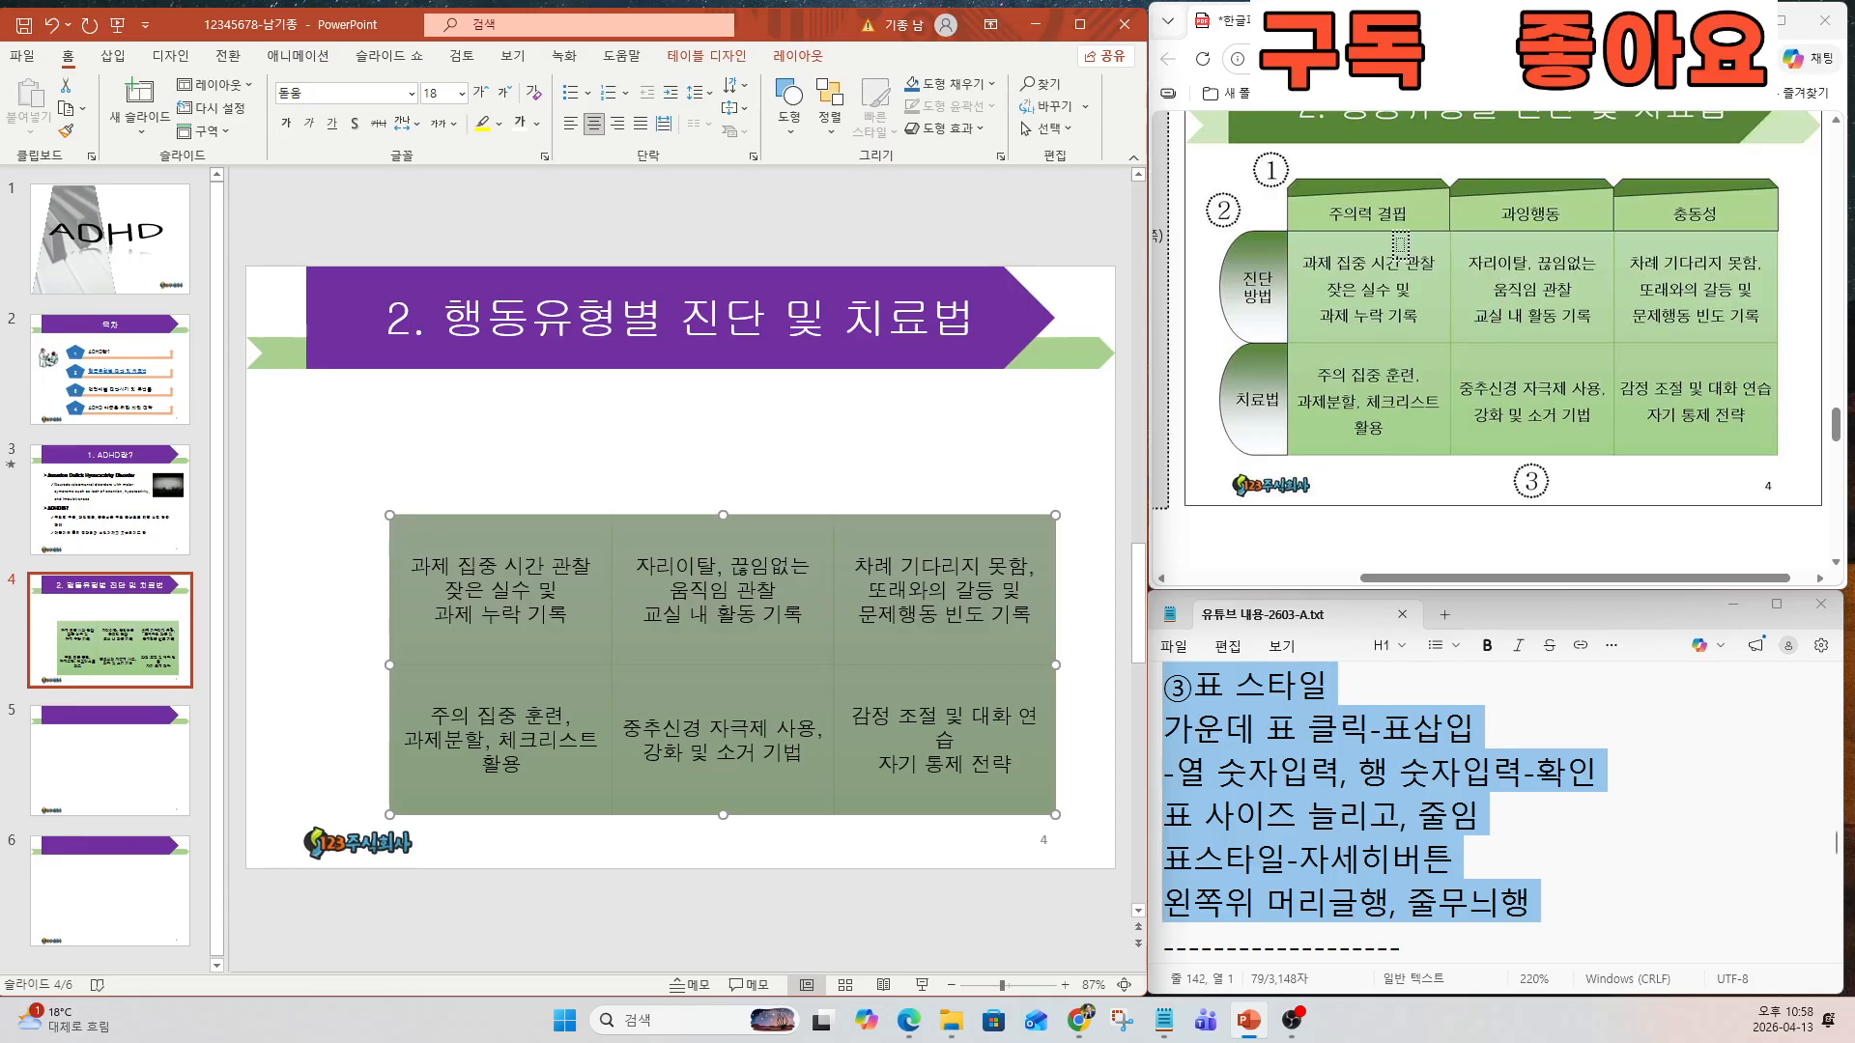
click(703, 93)
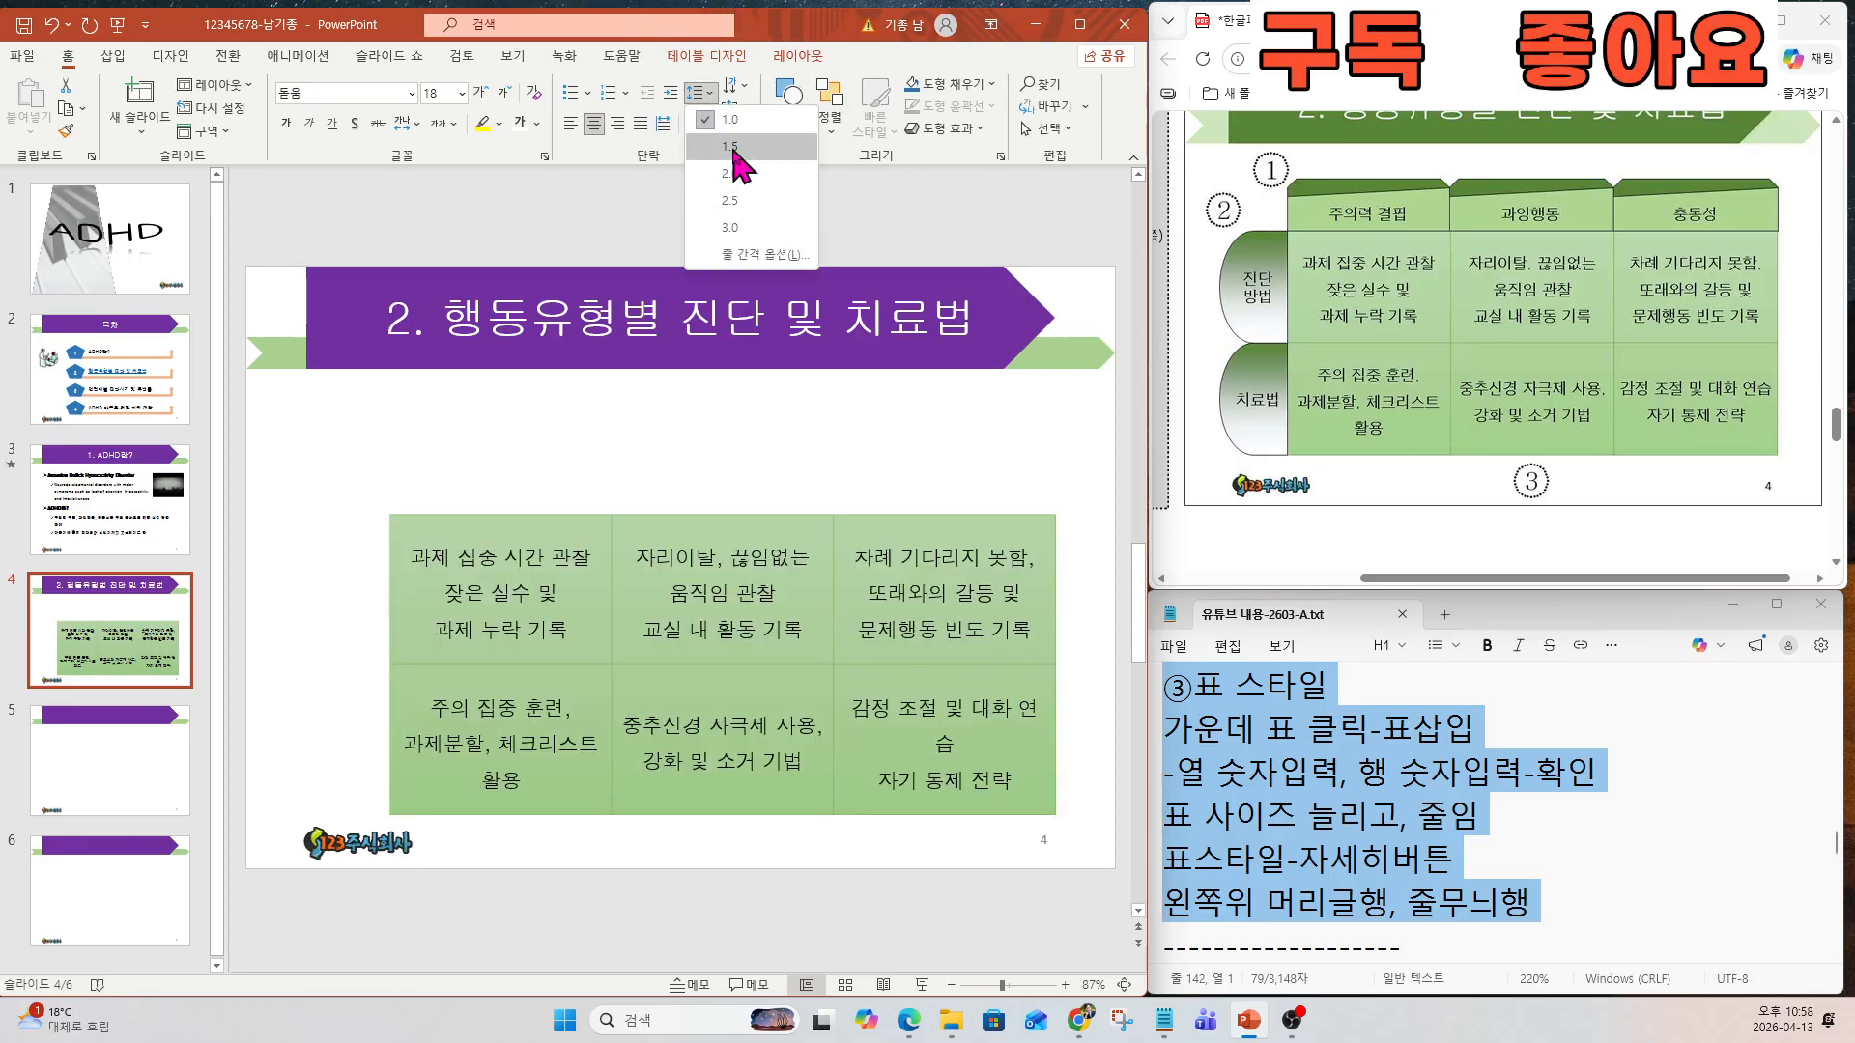
click(733, 147)
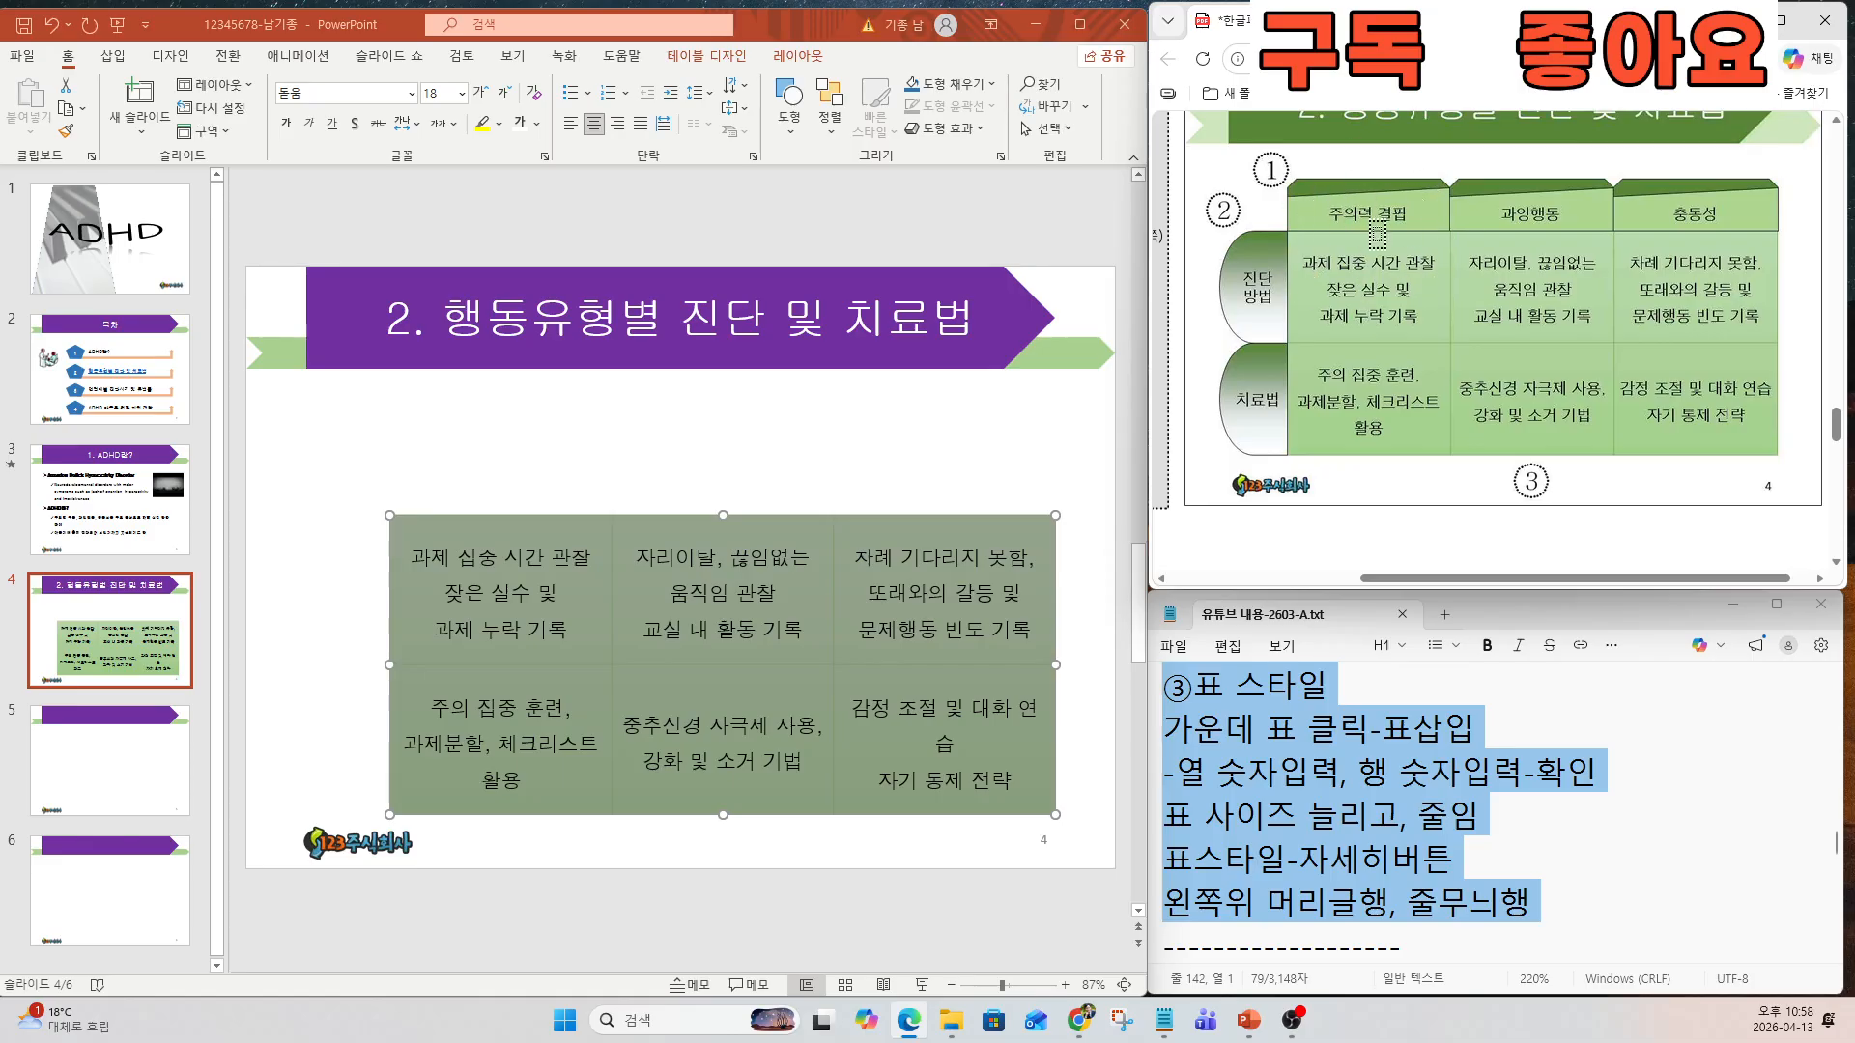
Read the shape instructions in the Notepad notes and select the lines from "①상단 도형" through the second "-임의의 색".
click(113, 55)
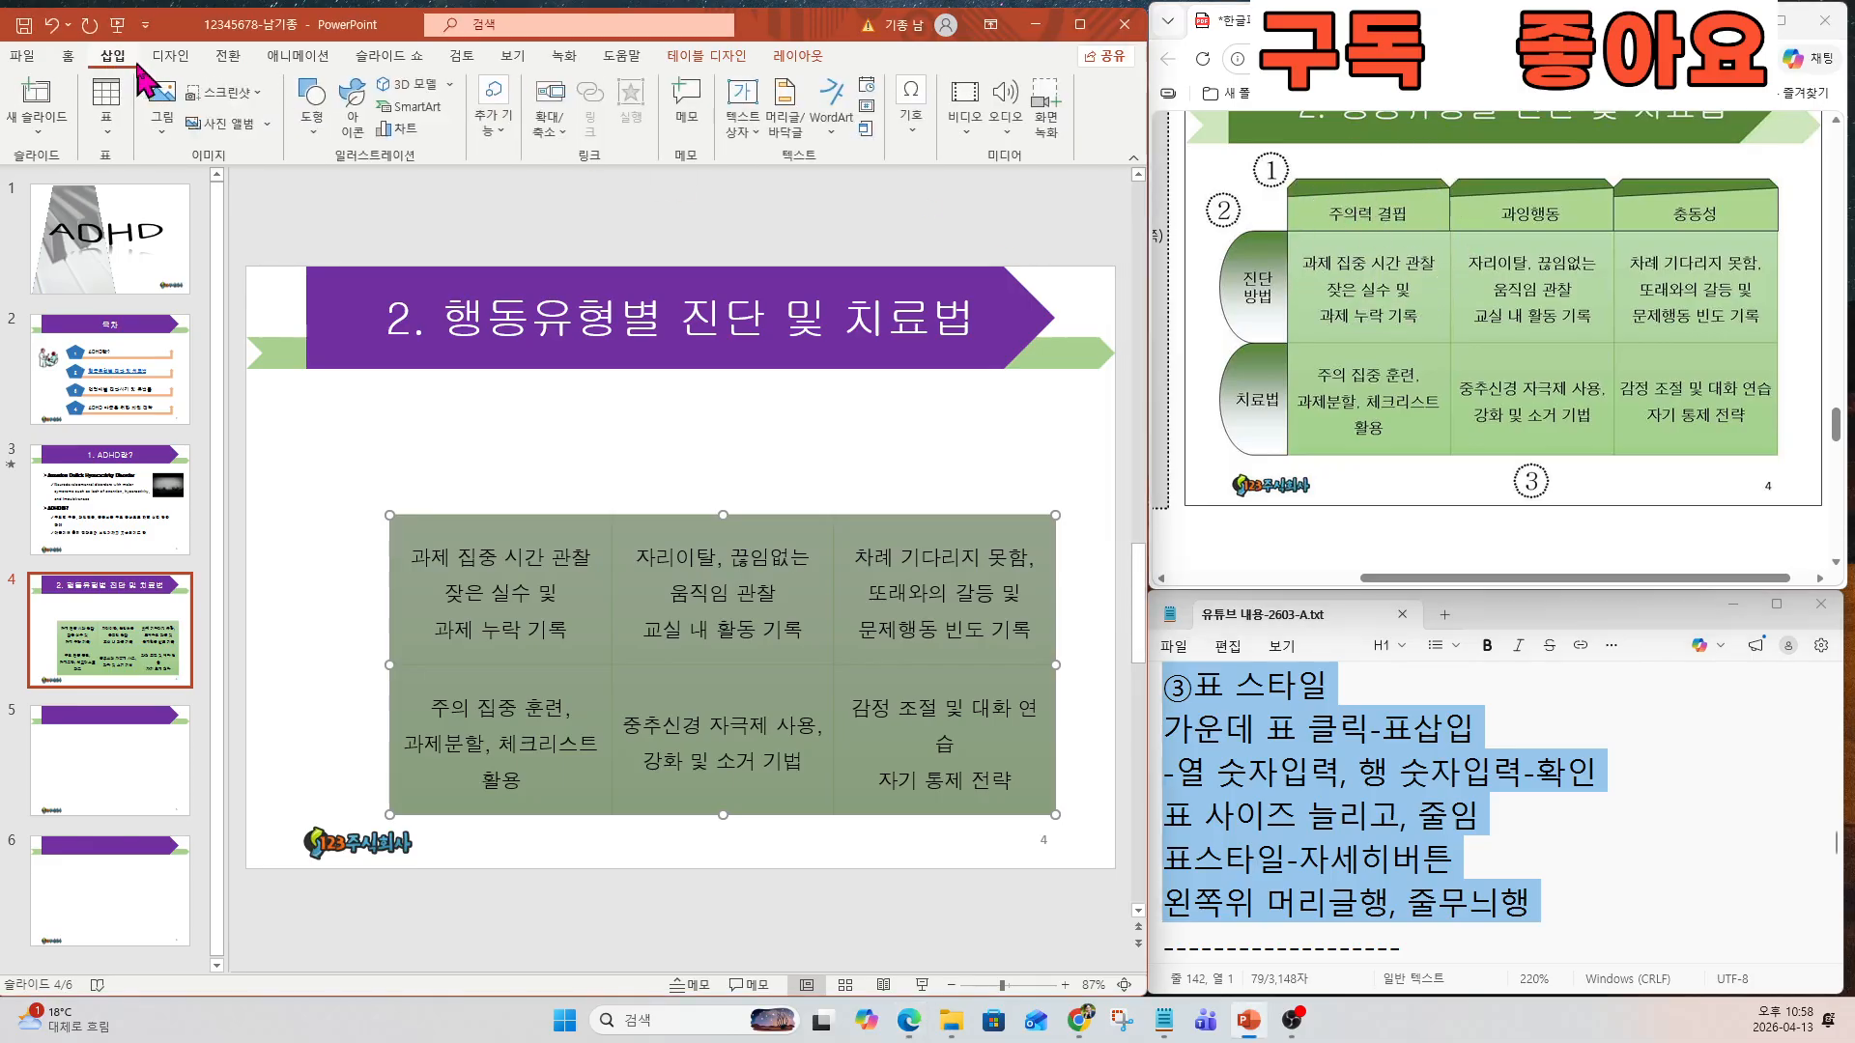
click(305, 125)
click(1298, 857)
key(Down)
key(Down)
key(Down)
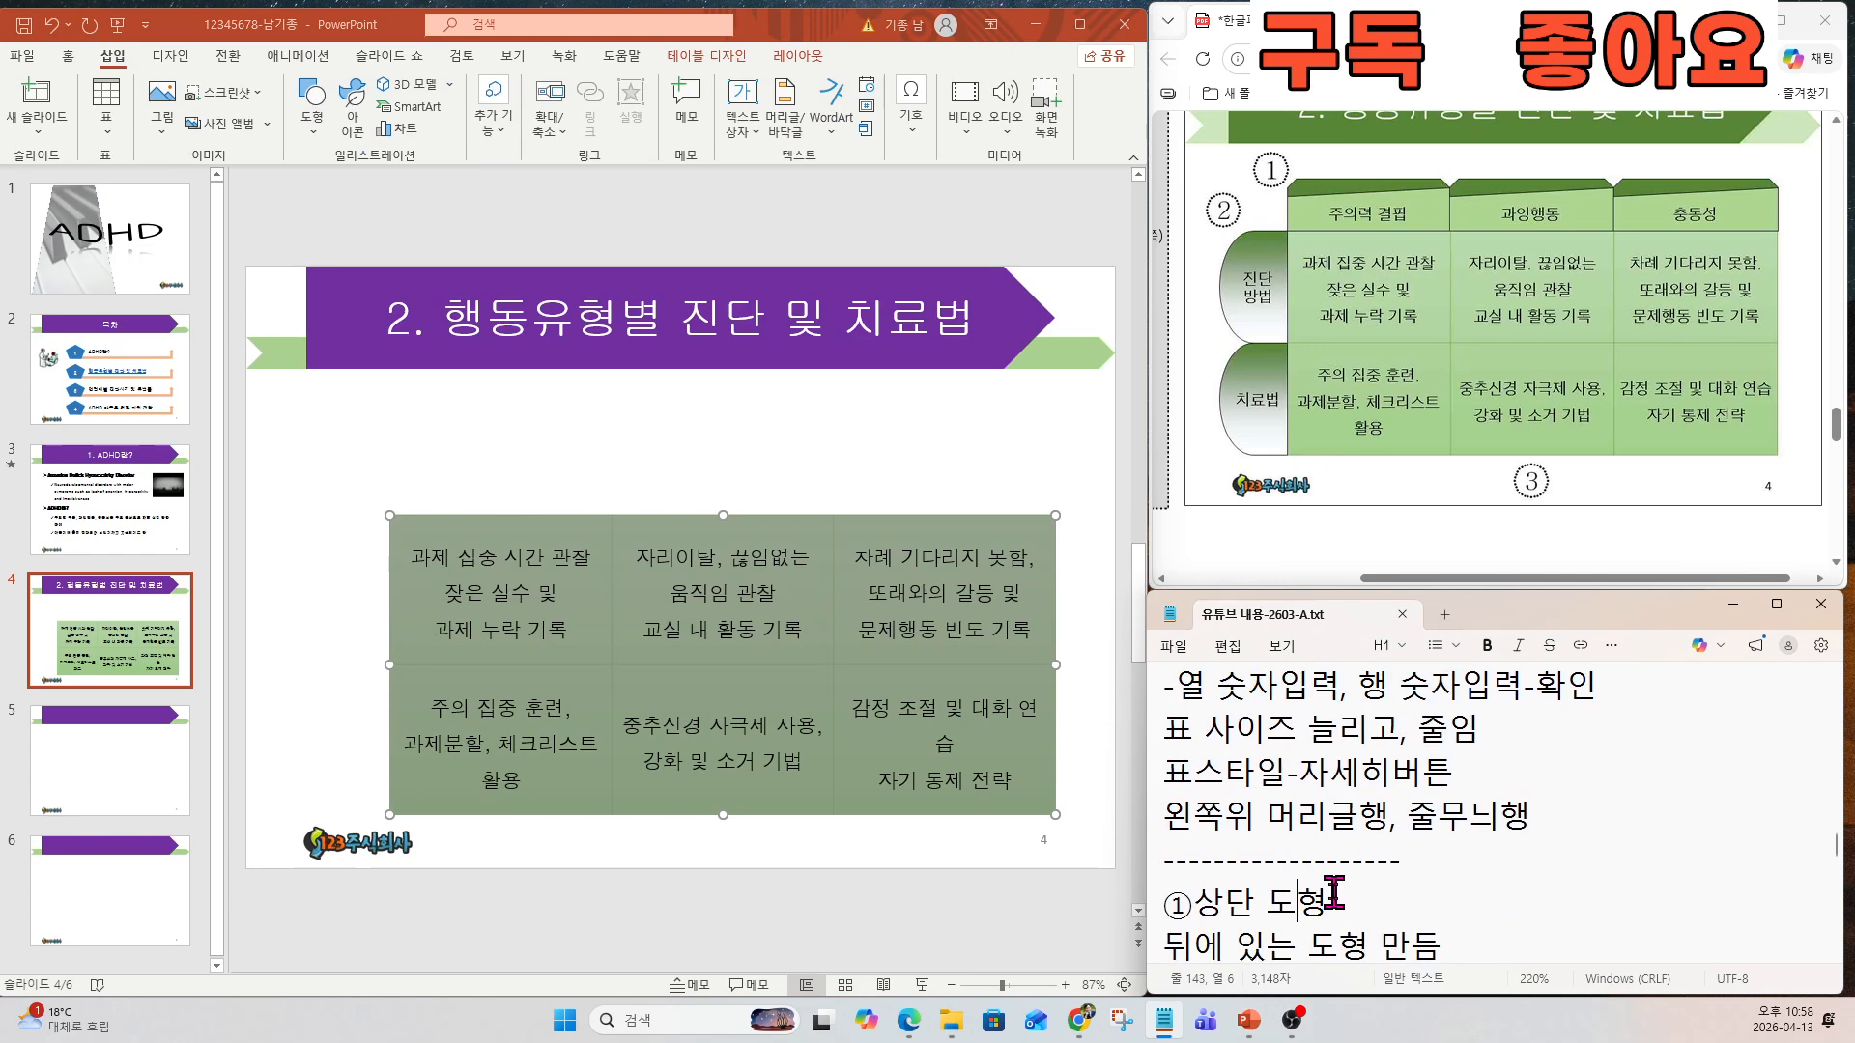
key(Down)
key(Down)
key(Down)
key(Down)
key(Down)
key(Down)
key(Down)
key(Up)
key(Up)
key(Up)
key(Up)
key(Up)
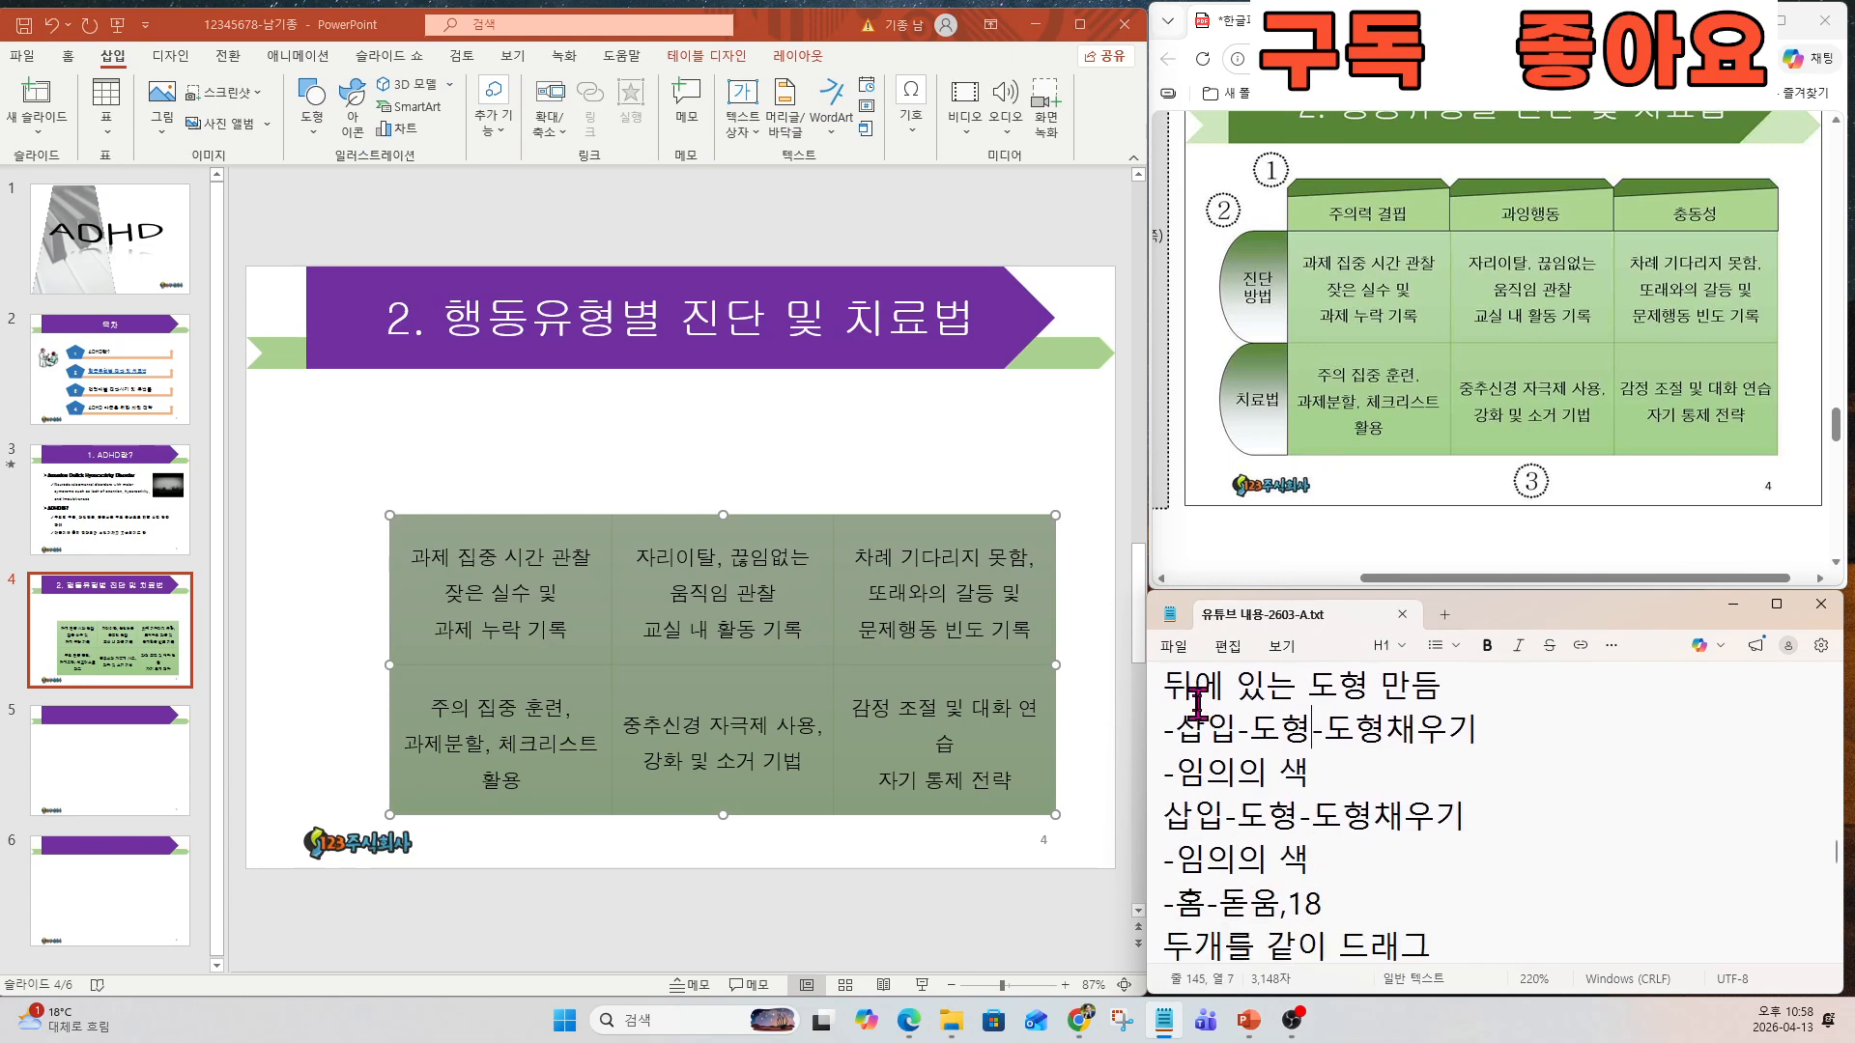
key(Up)
key(Up)
key(Home)
key(shift+Down)
key(shift+Down)
key(shift+Down)
key(shift+Down)
key(shift+Down)
key(shift+Down)
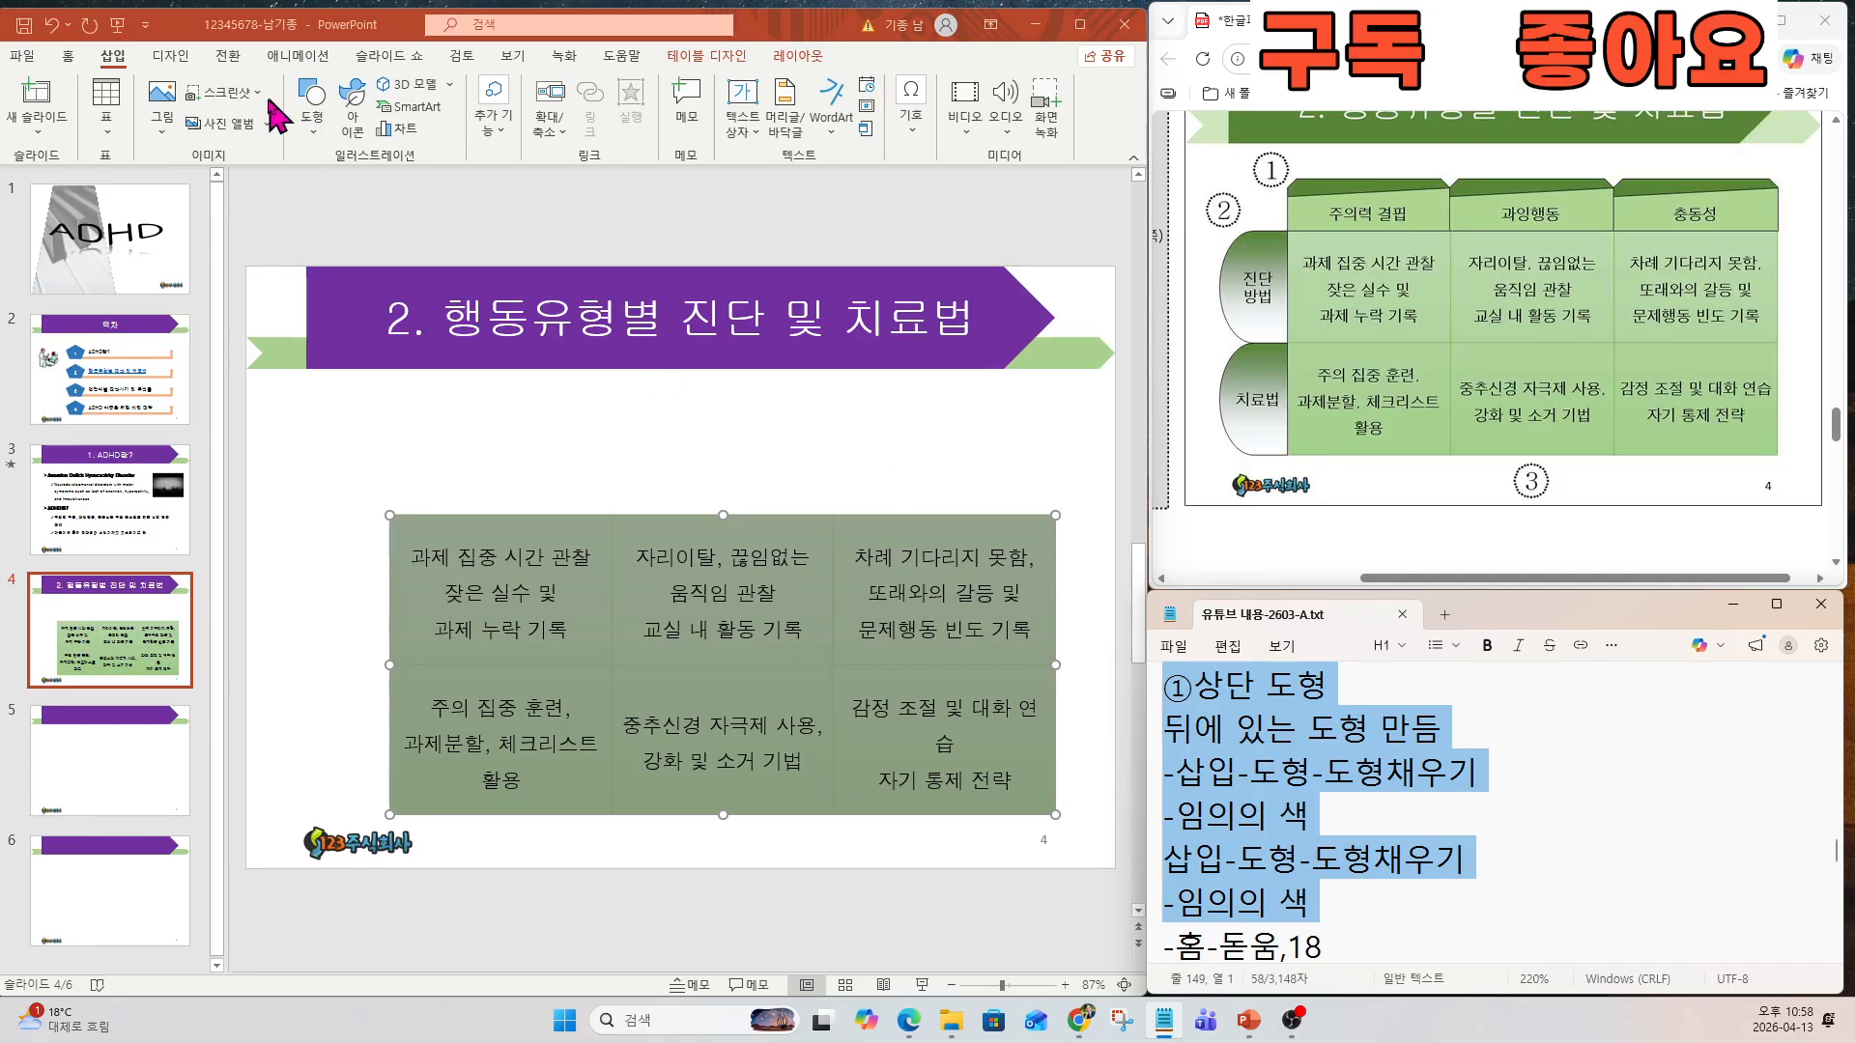
Draw a rectangle with snipped same-side corners, about 7.31 by 2.88 cm, above the table's first column.
click(313, 120)
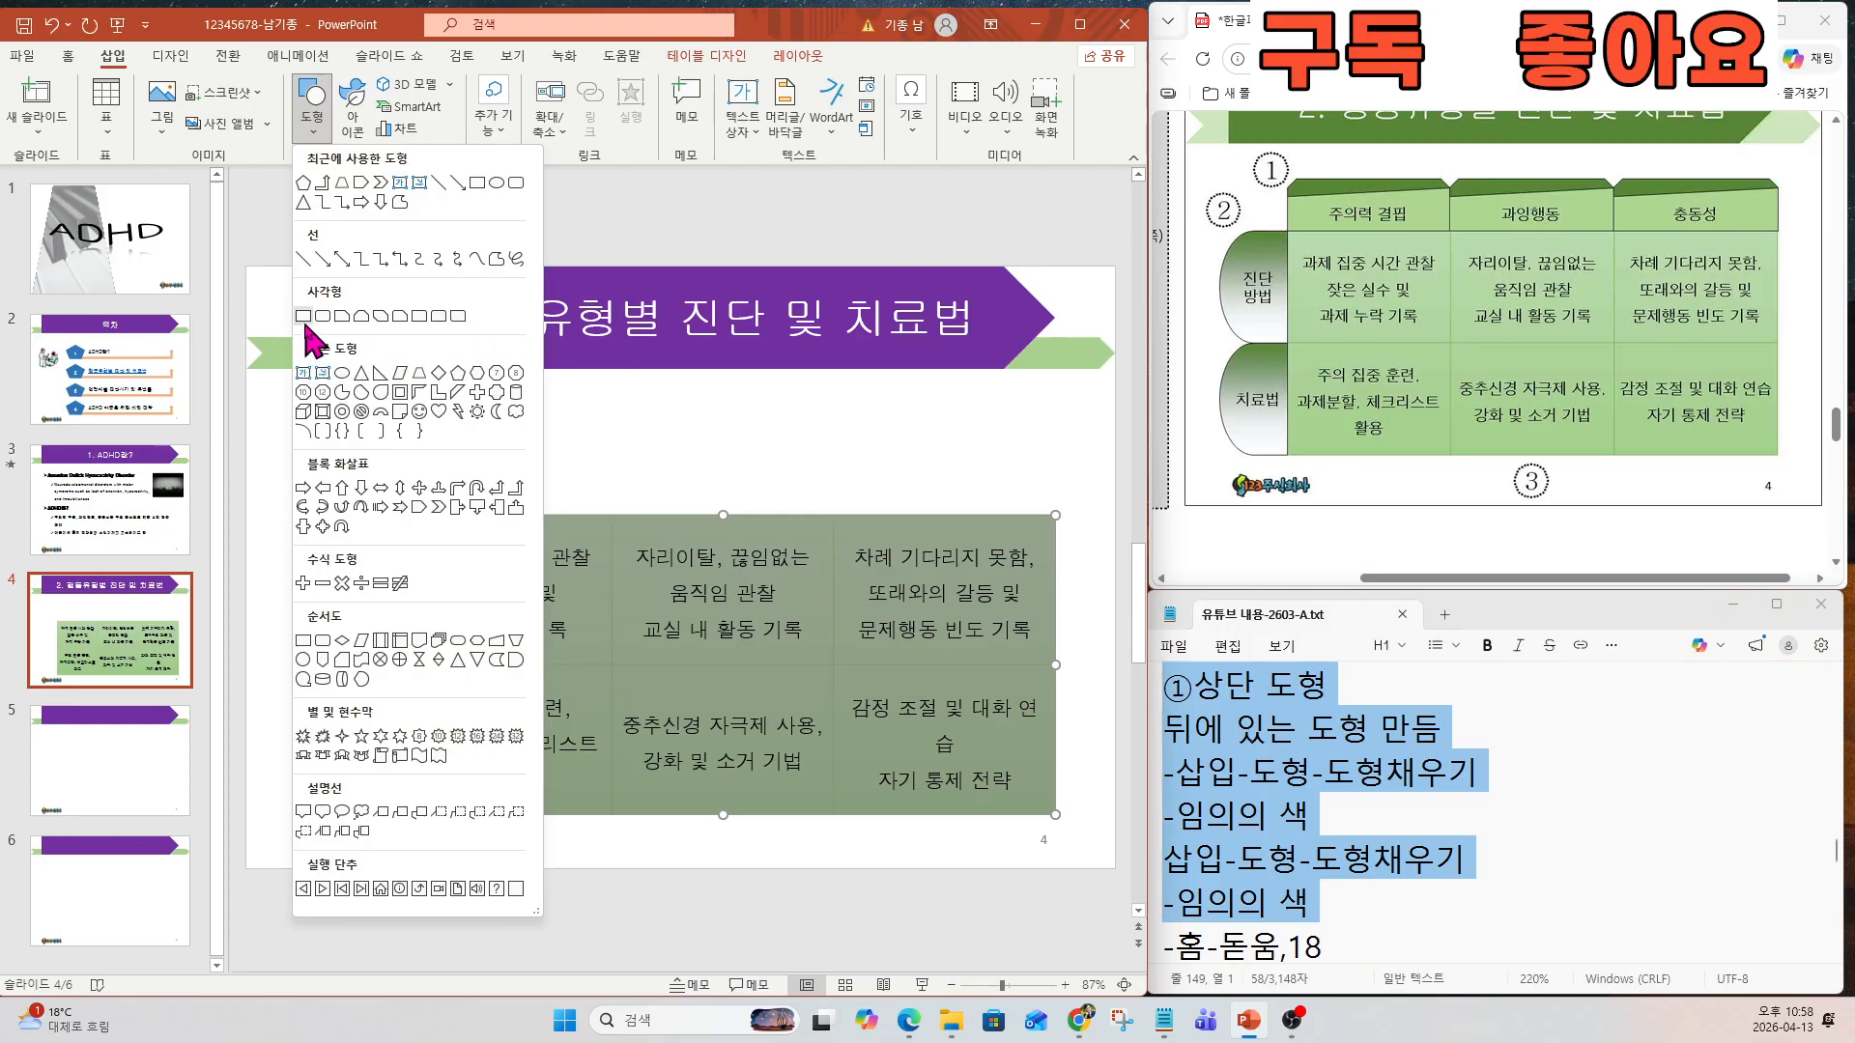
click(357, 318)
drag(380, 421, 612, 514)
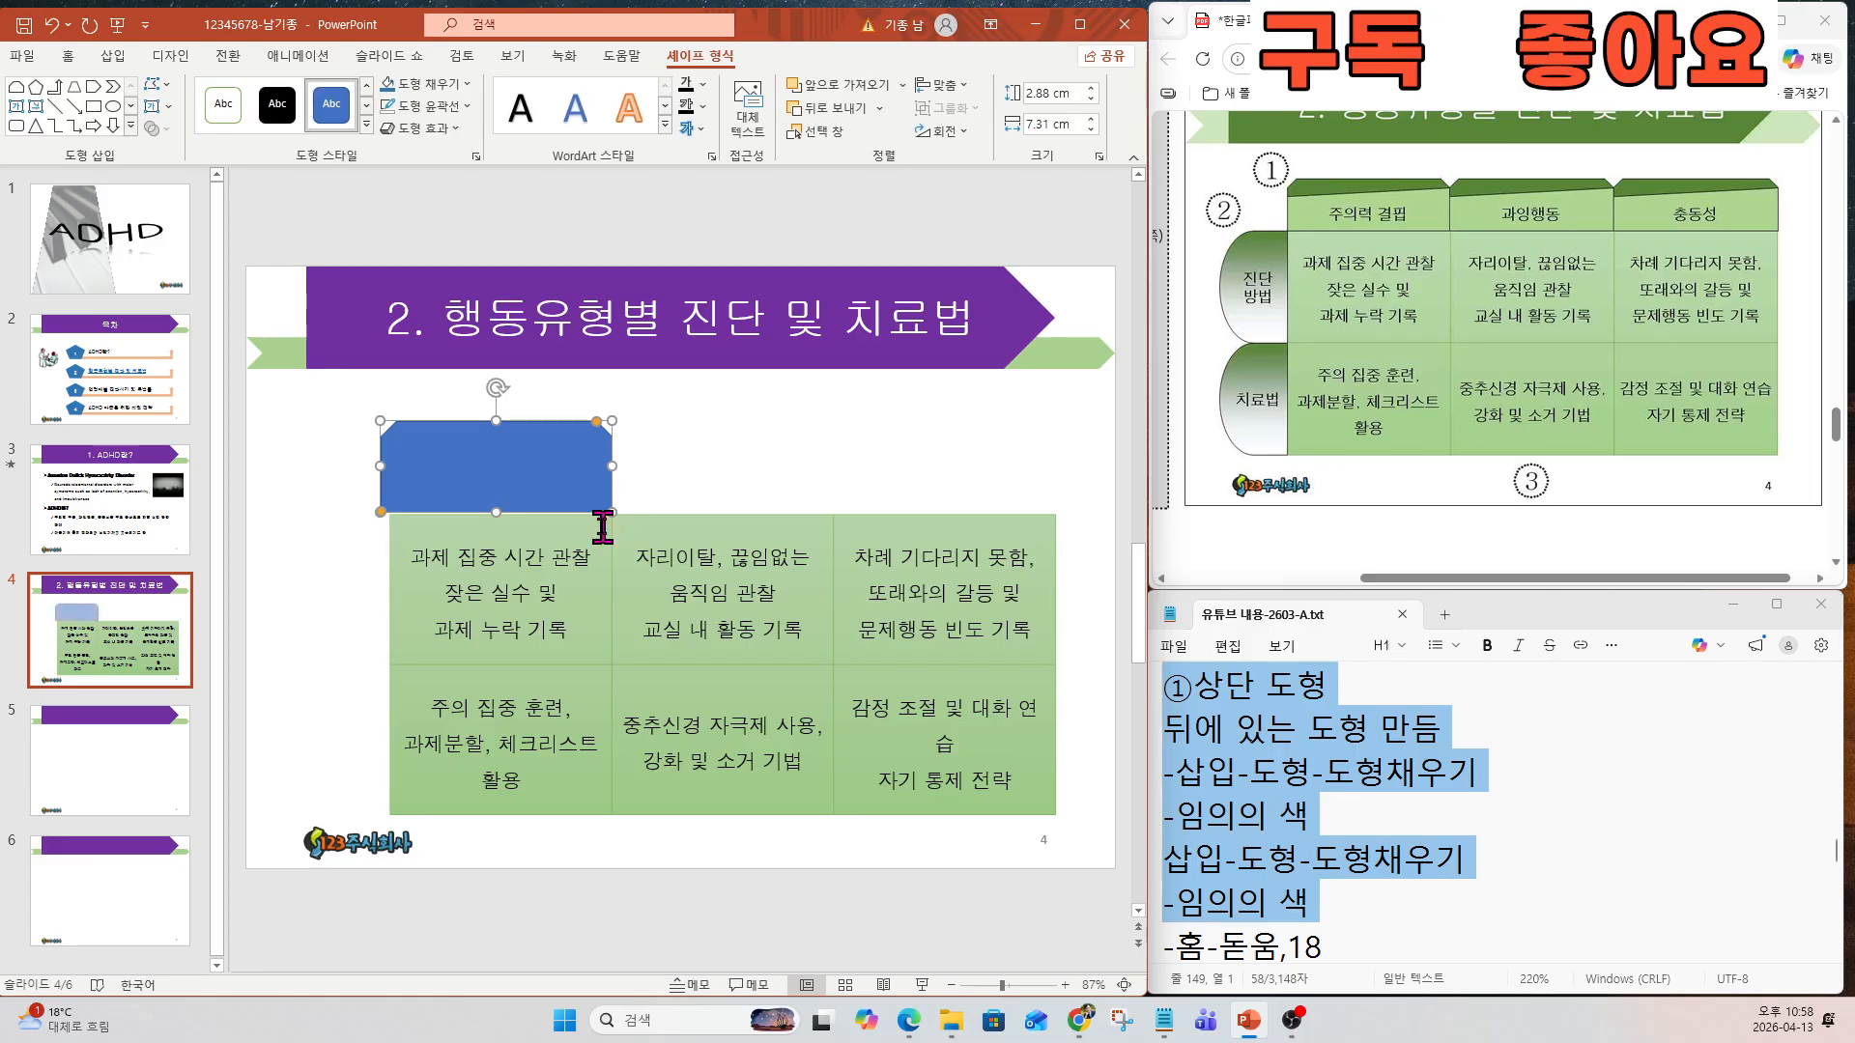
Fit the snipped-corner rectangle to the first column's width and the table's top edge, and fill it with dark green.
scroll(600, 526, up, 5)
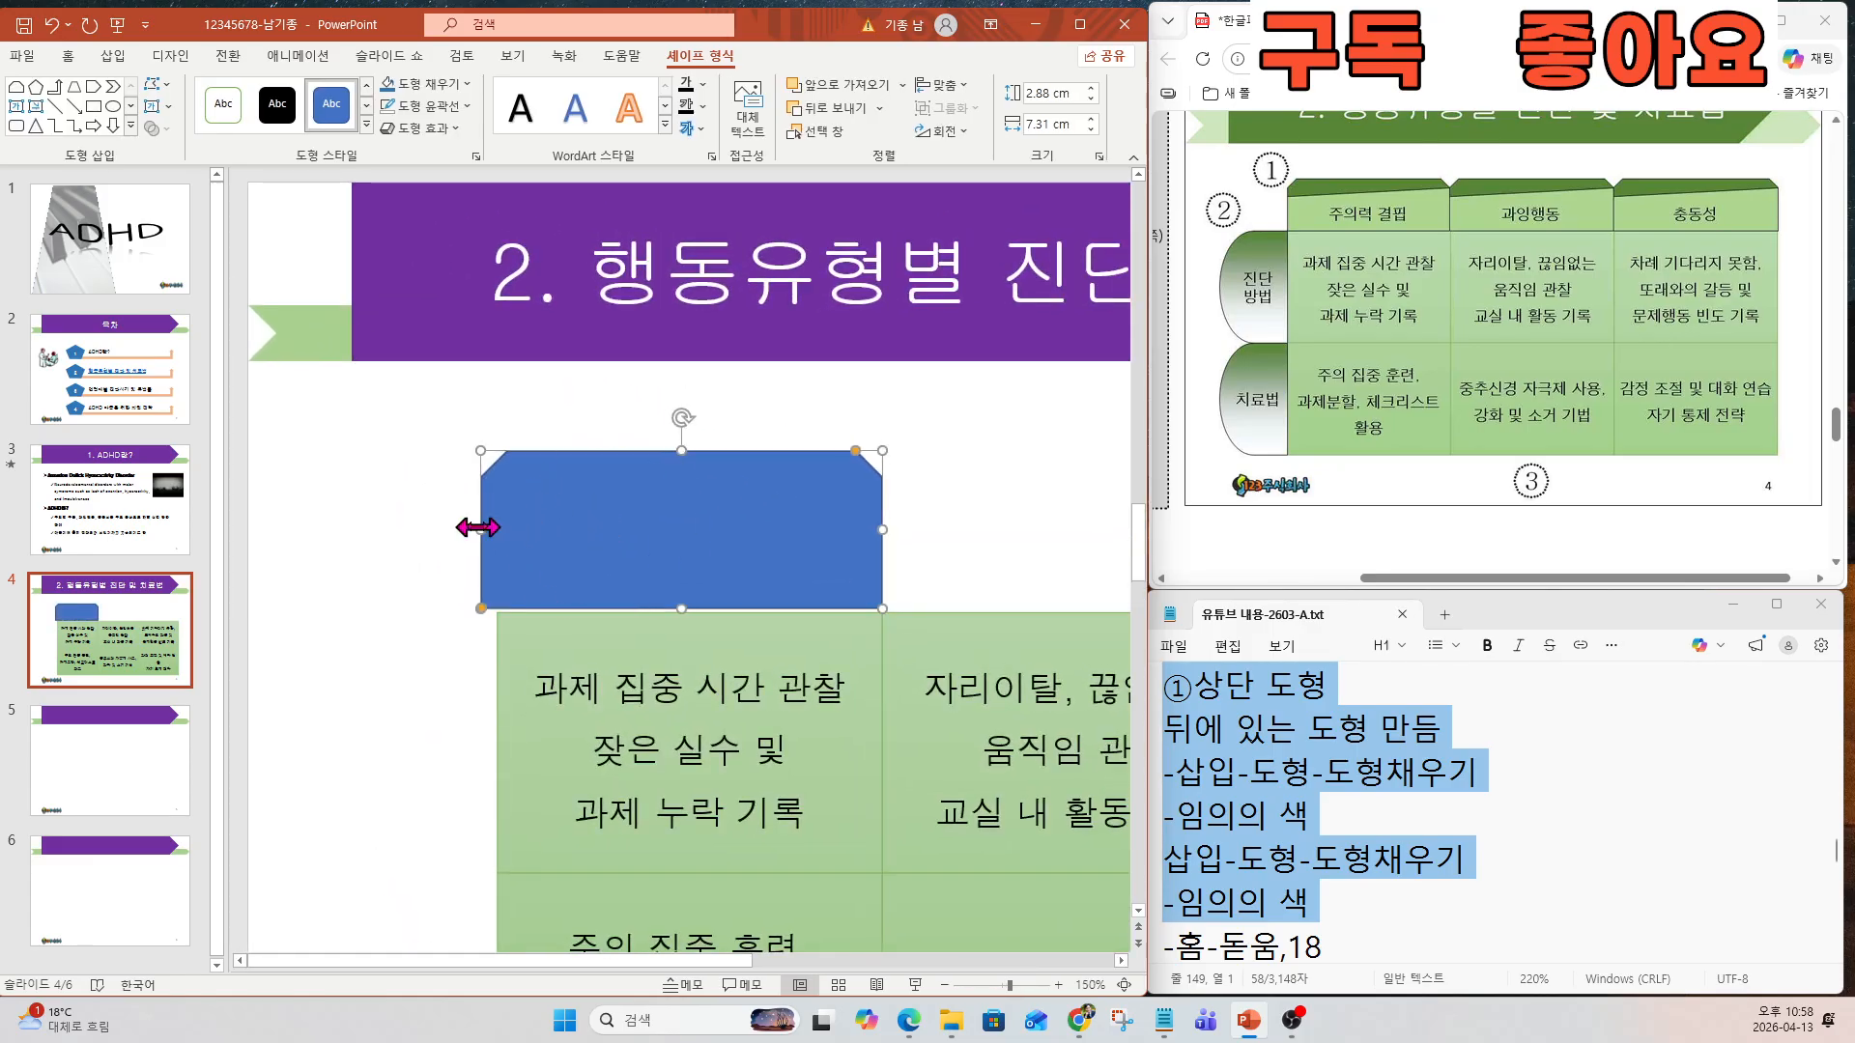
drag(480, 529, 497, 529)
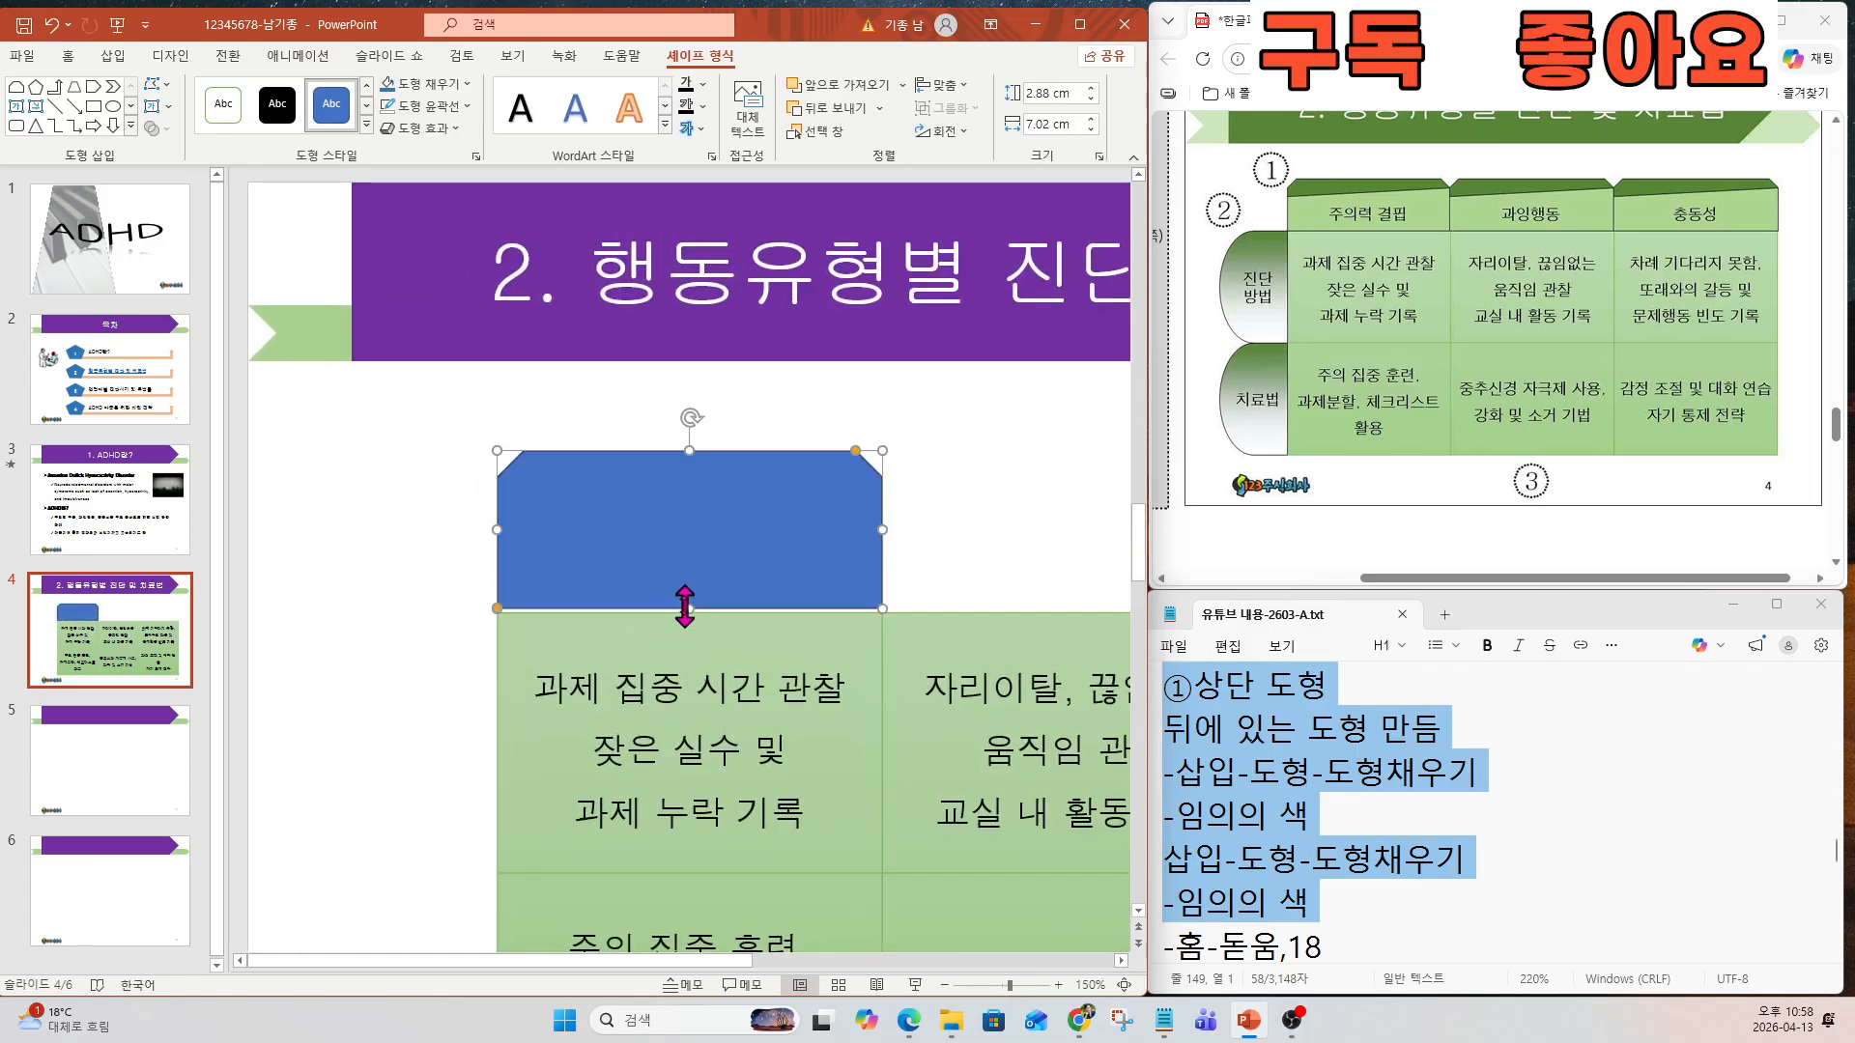
drag(690, 609, 692, 612)
drag(885, 541, 885, 541)
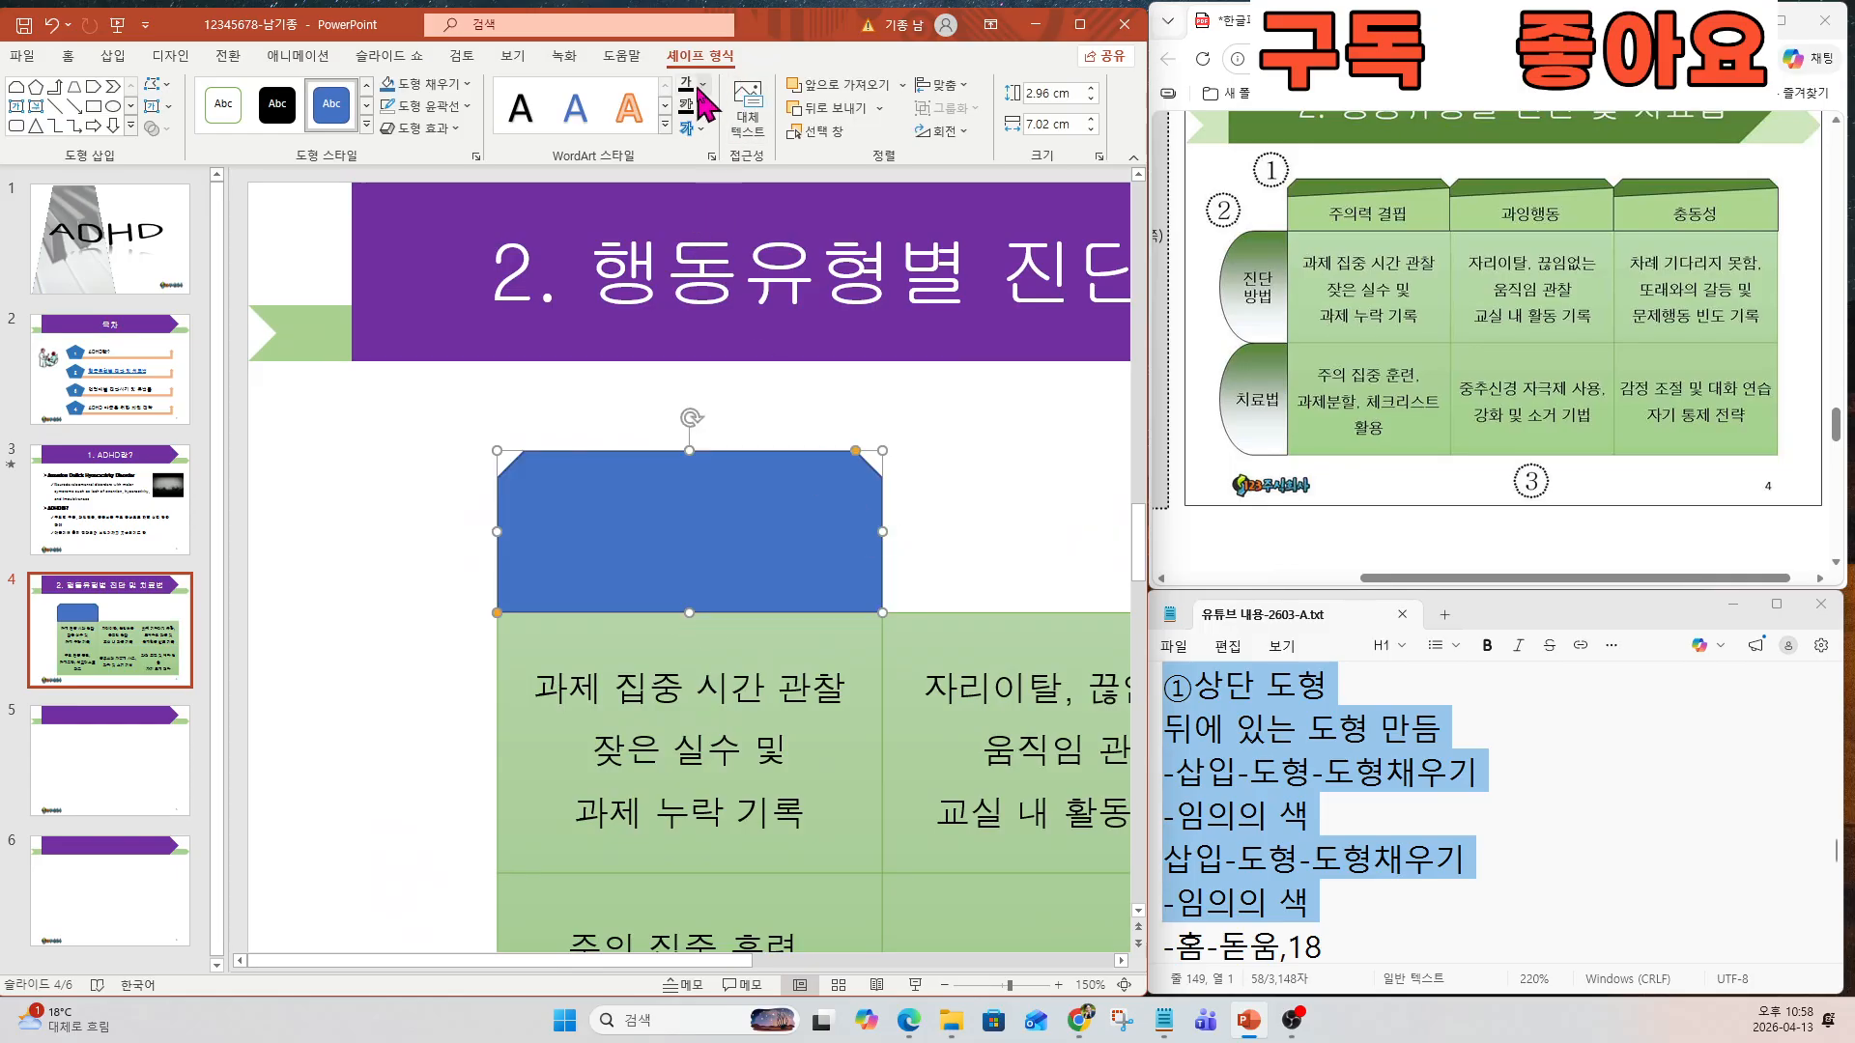
click(442, 87)
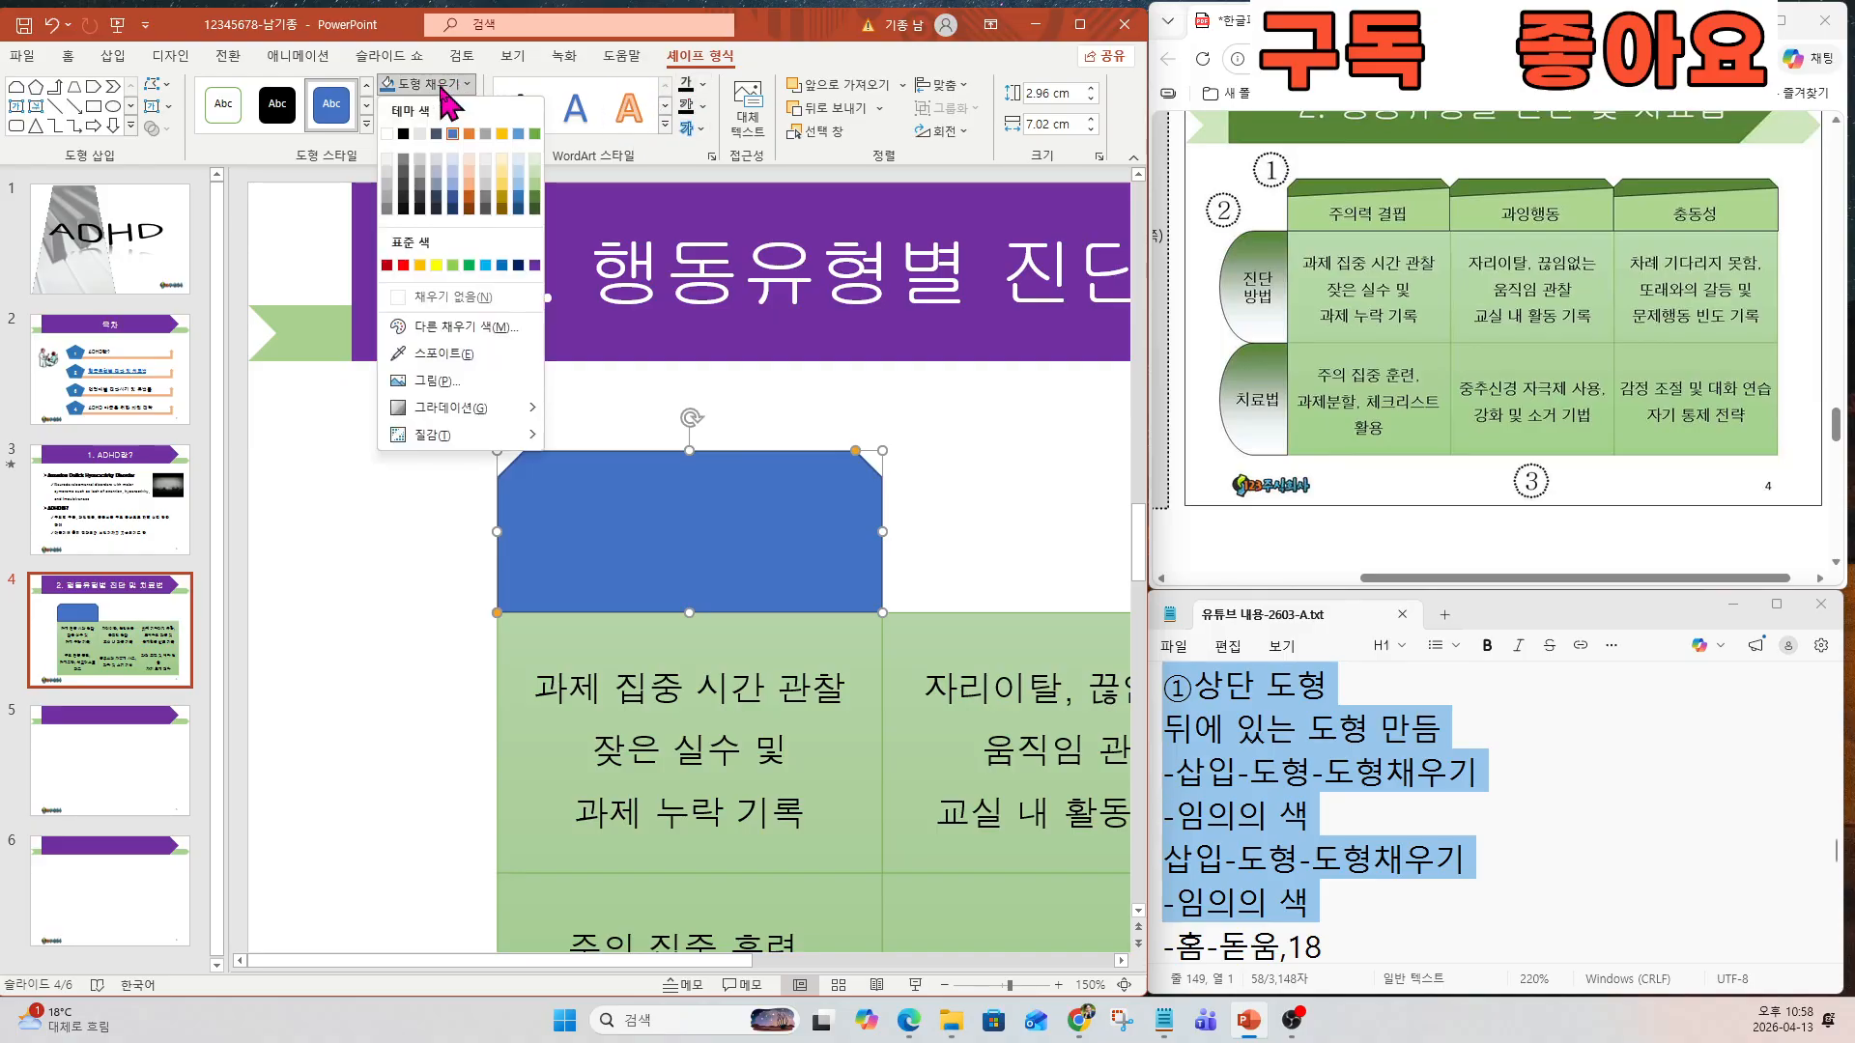
click(534, 205)
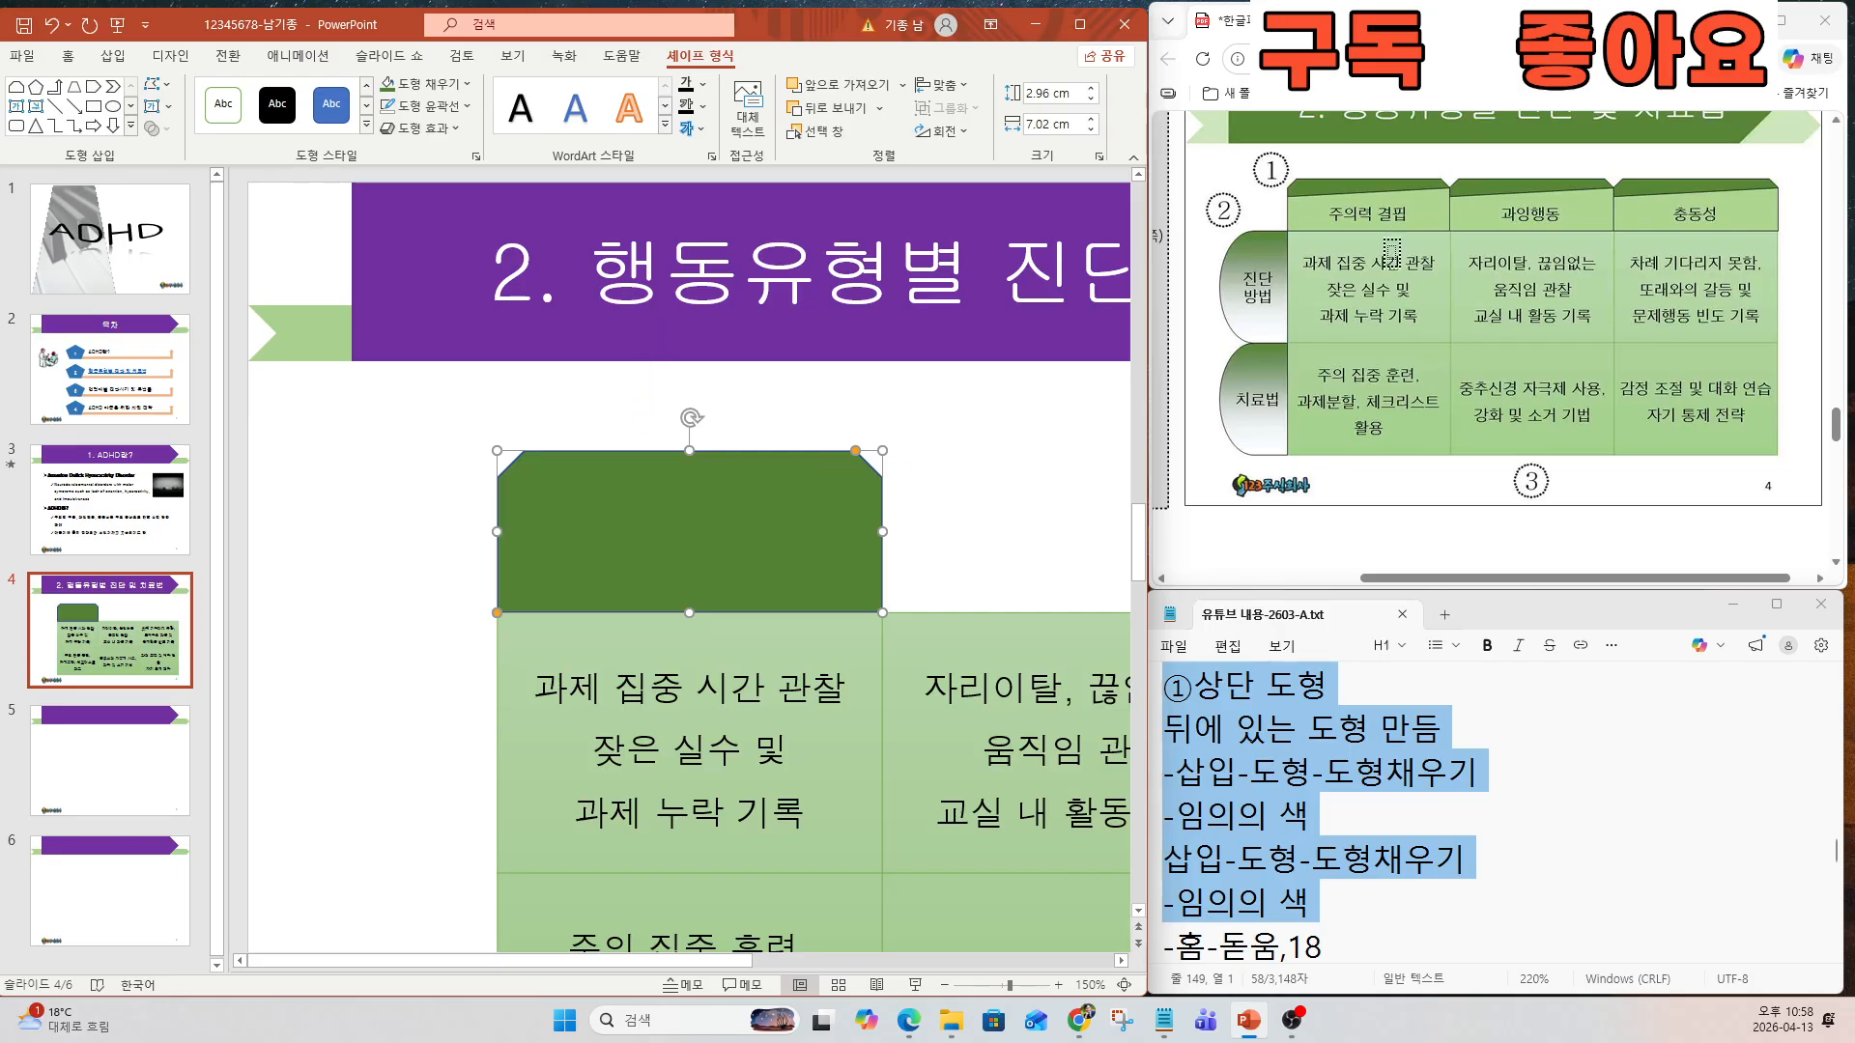
Draw a flowchart manual input shape over the lower part of the green shape, matching its width, and raise its top to 2.44 cm high.
click(113, 56)
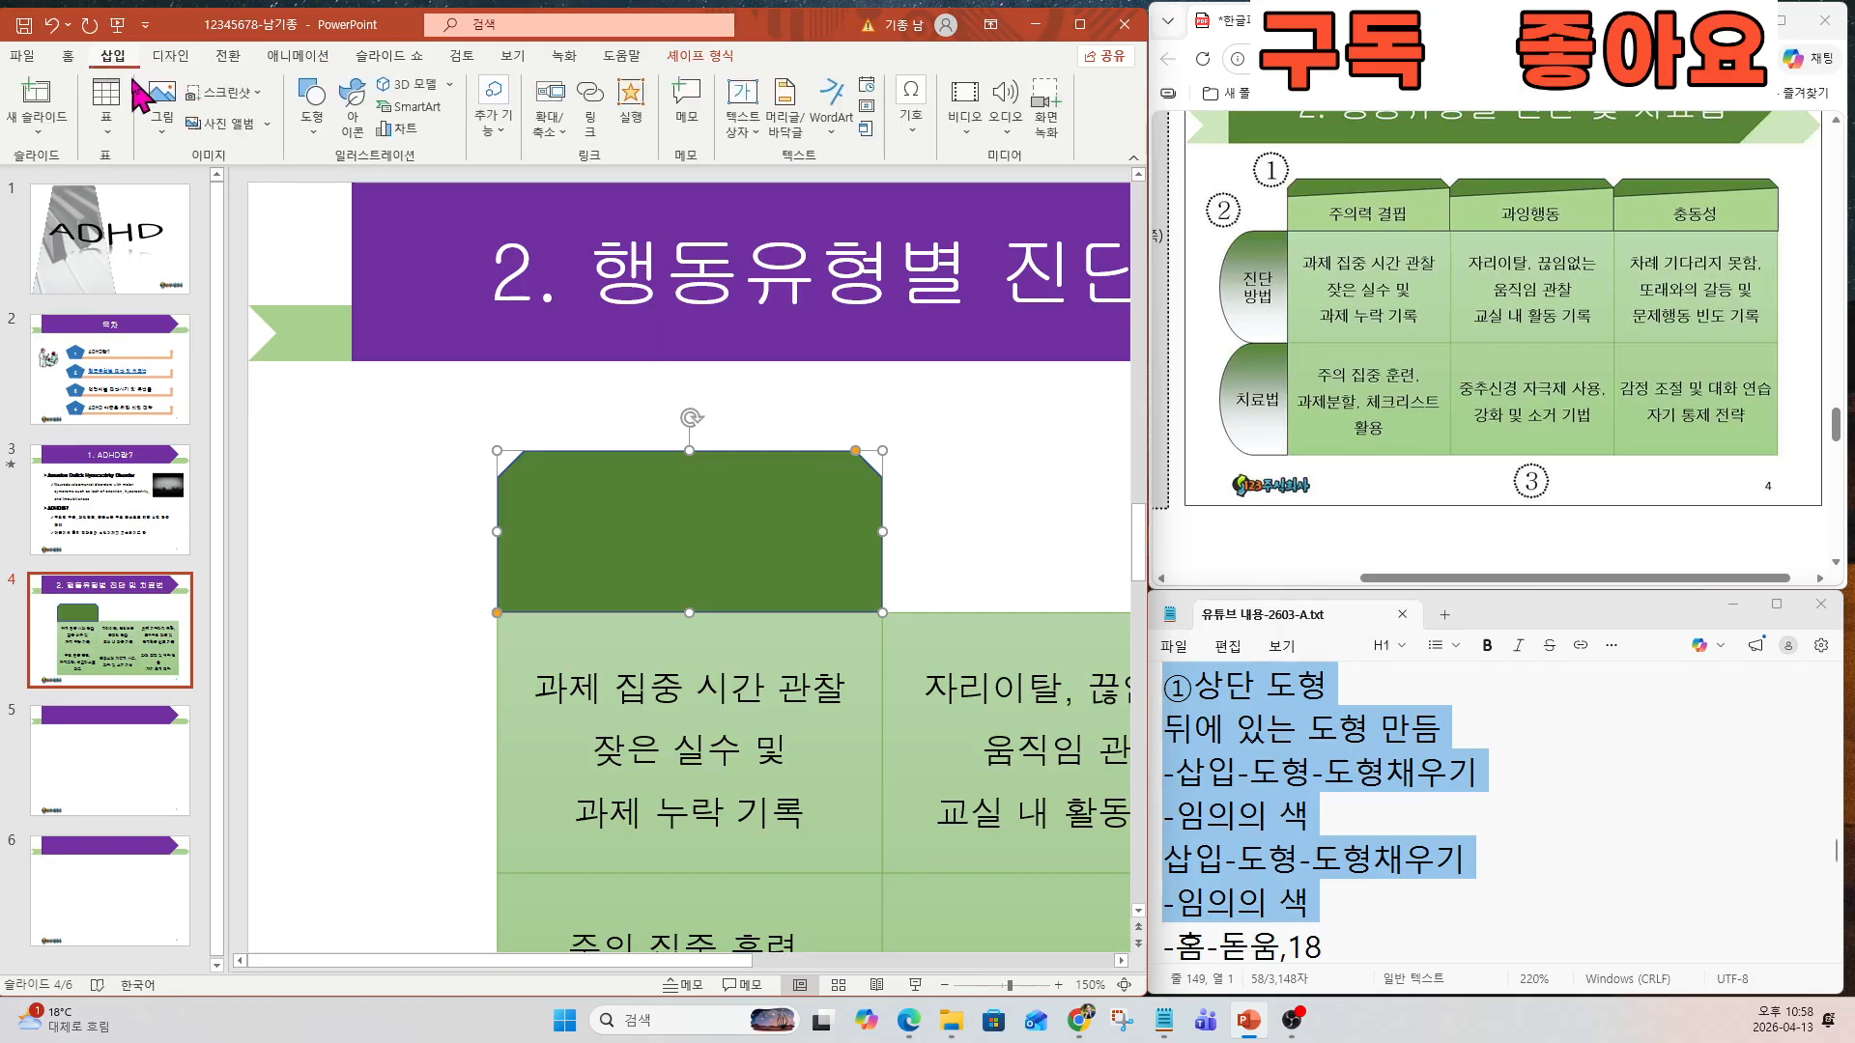
click(319, 134)
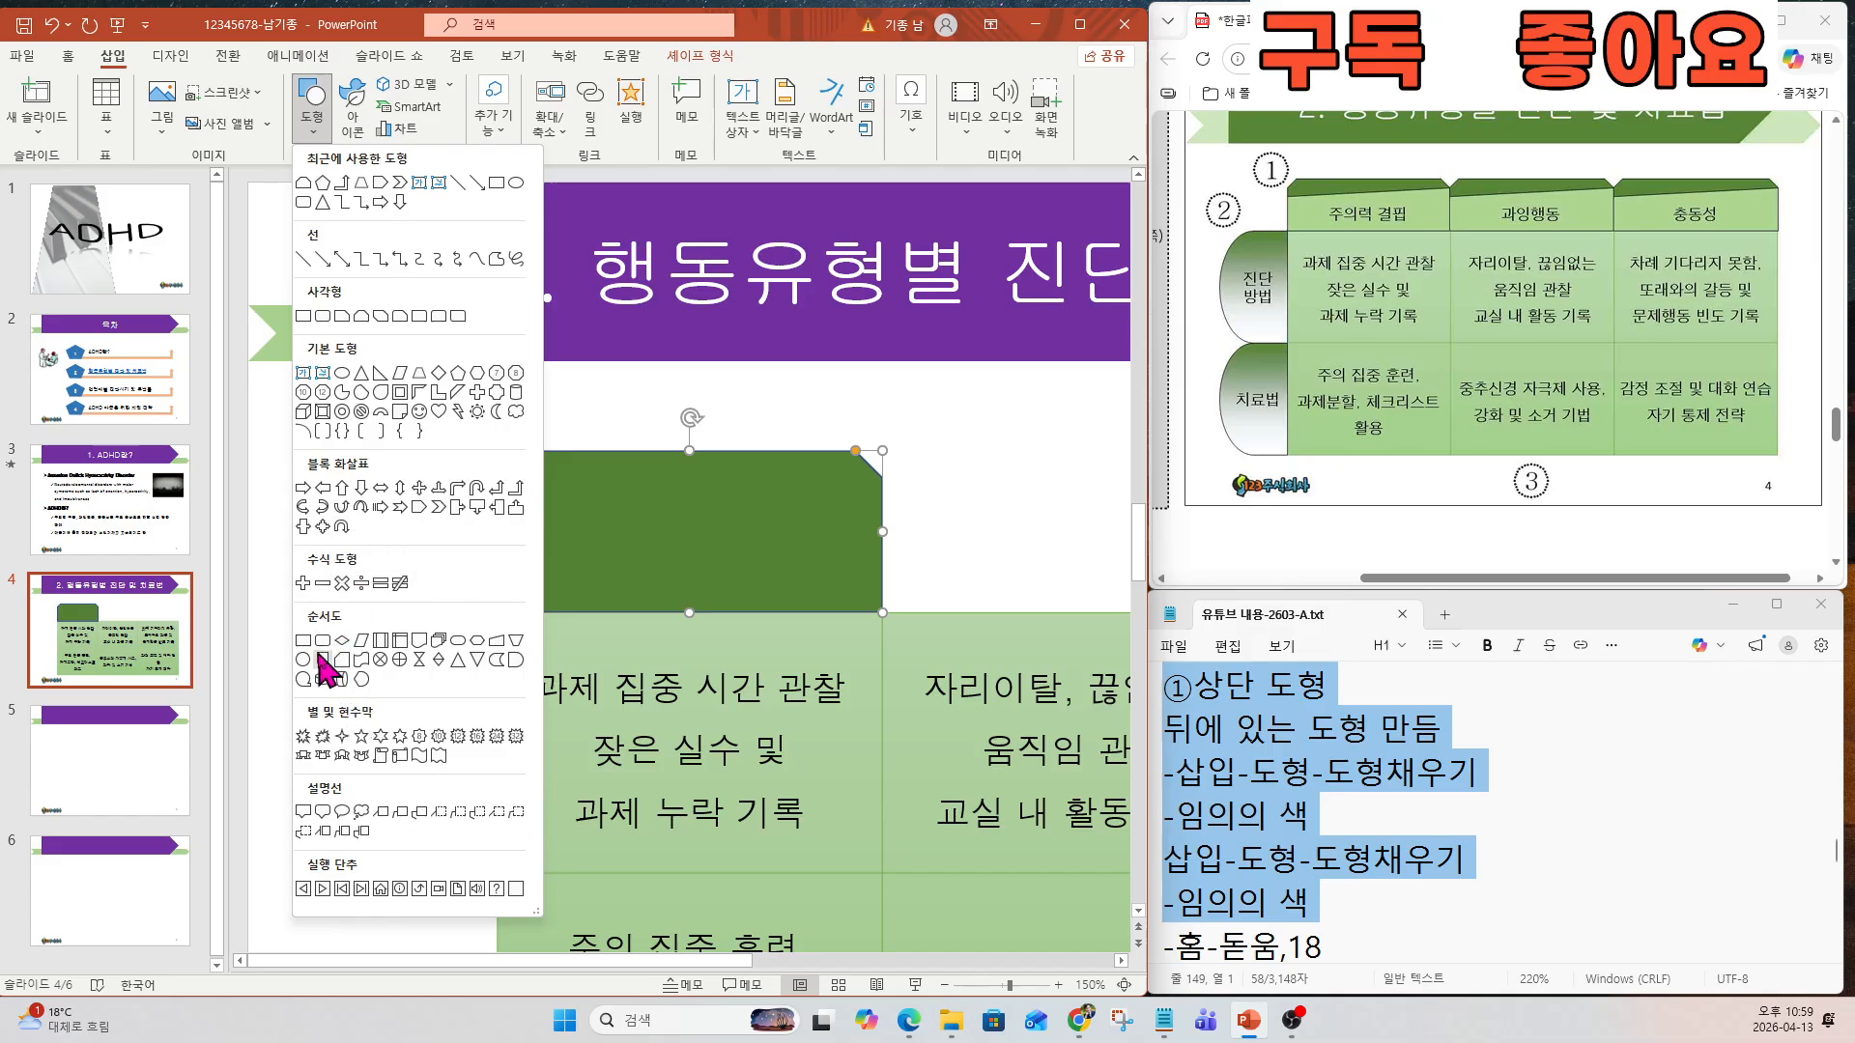
click(501, 645)
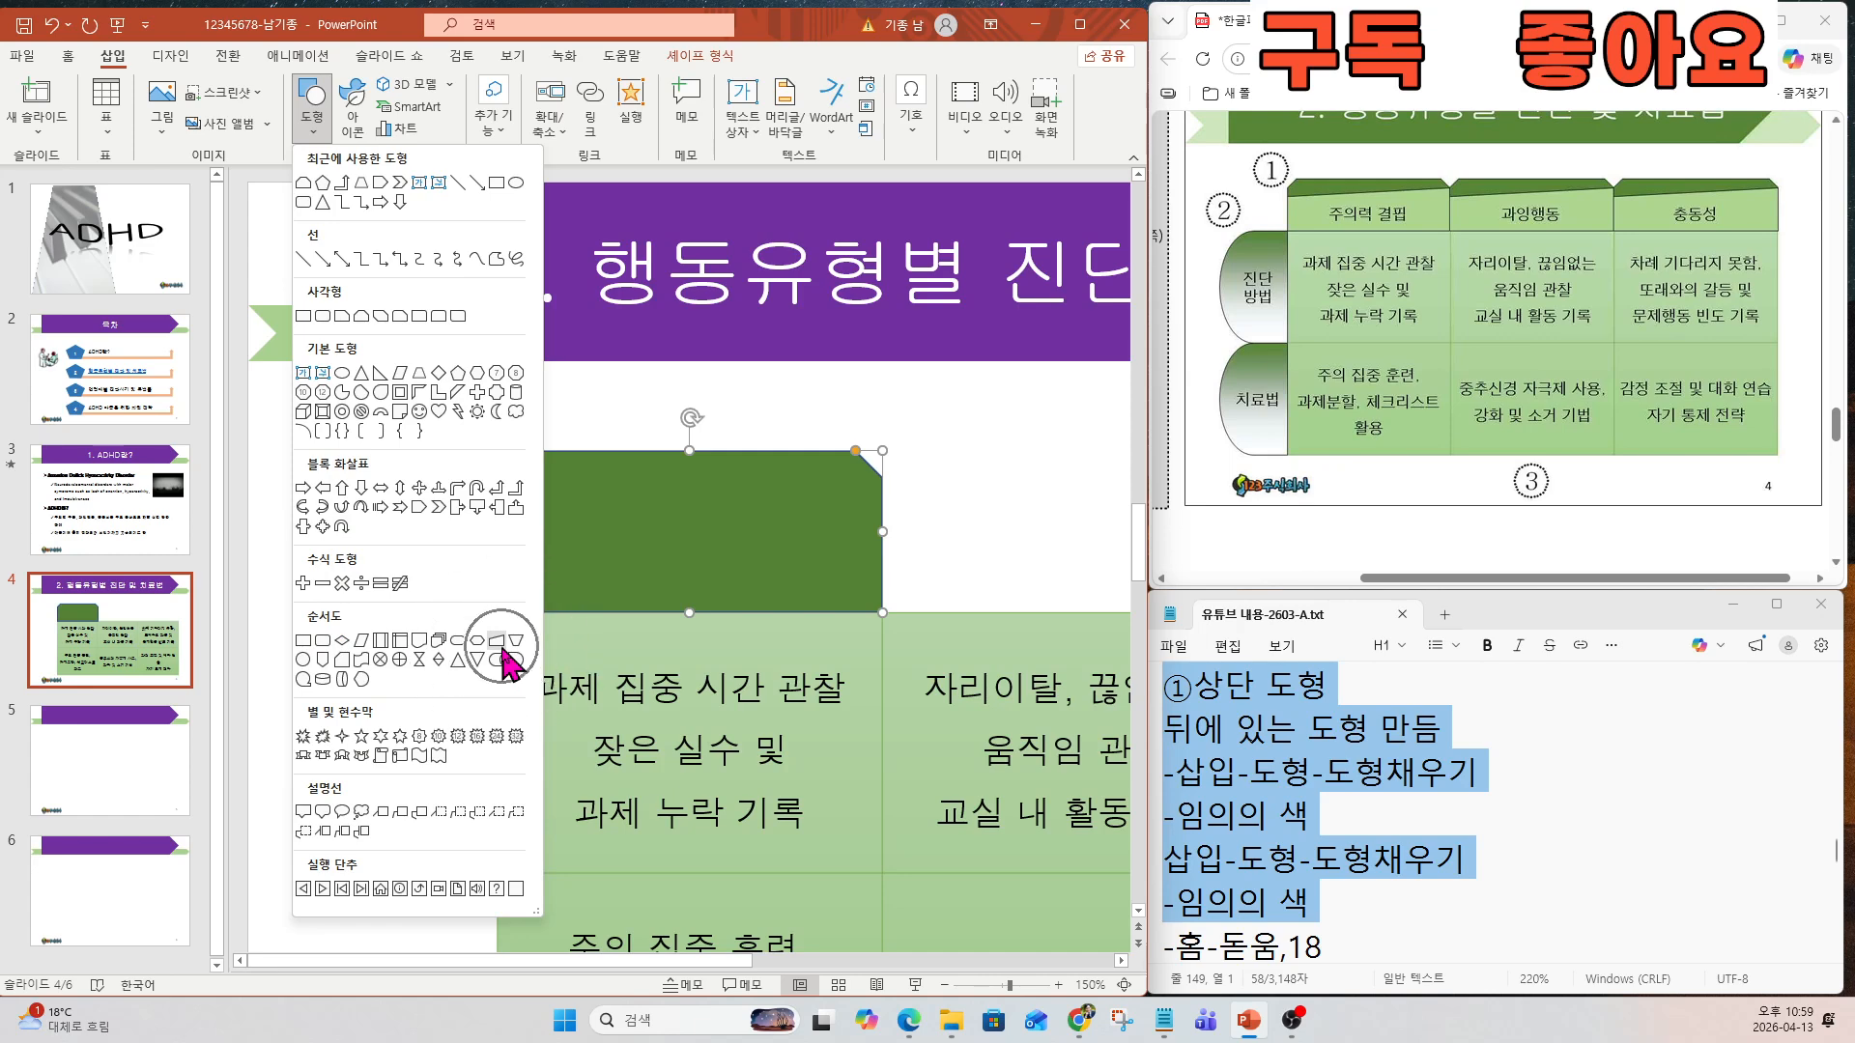
click(500, 642)
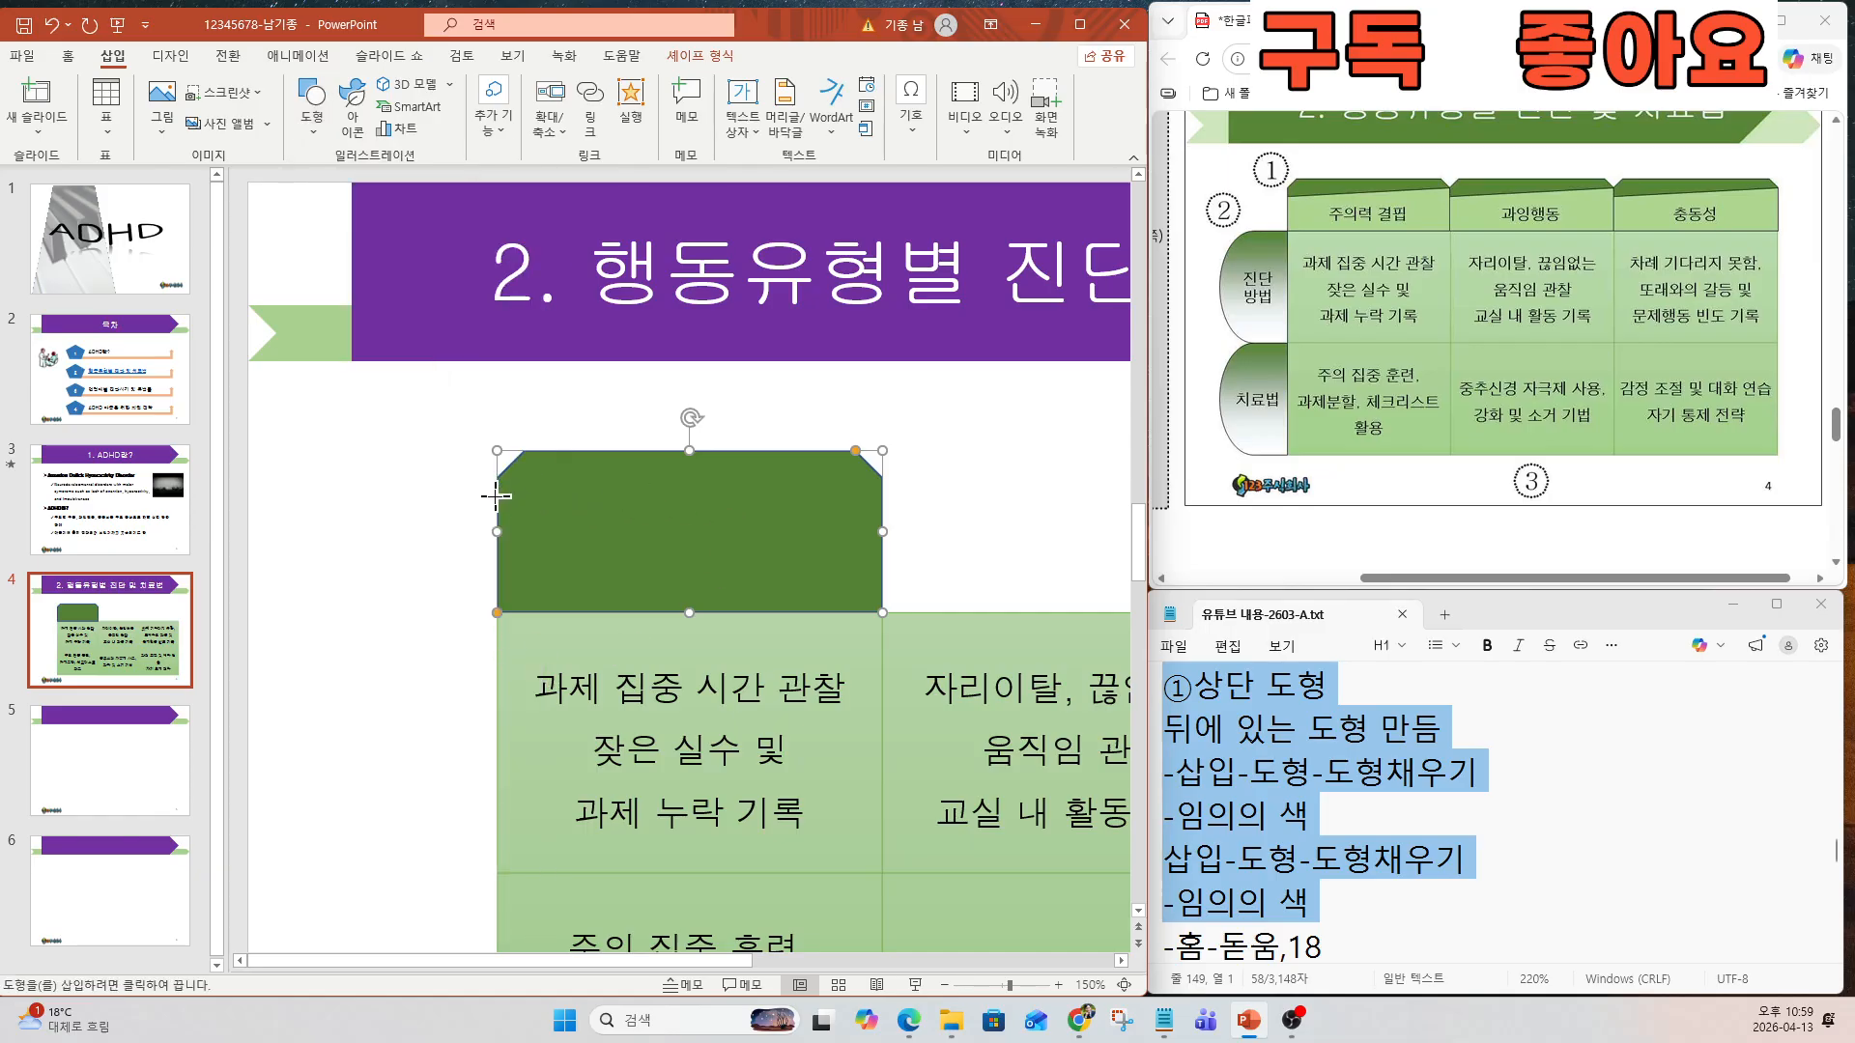
mouse_move(494, 500)
mouse_down()
mouse_move(840, 530)
mouse_move(883, 611)
mouse_up()
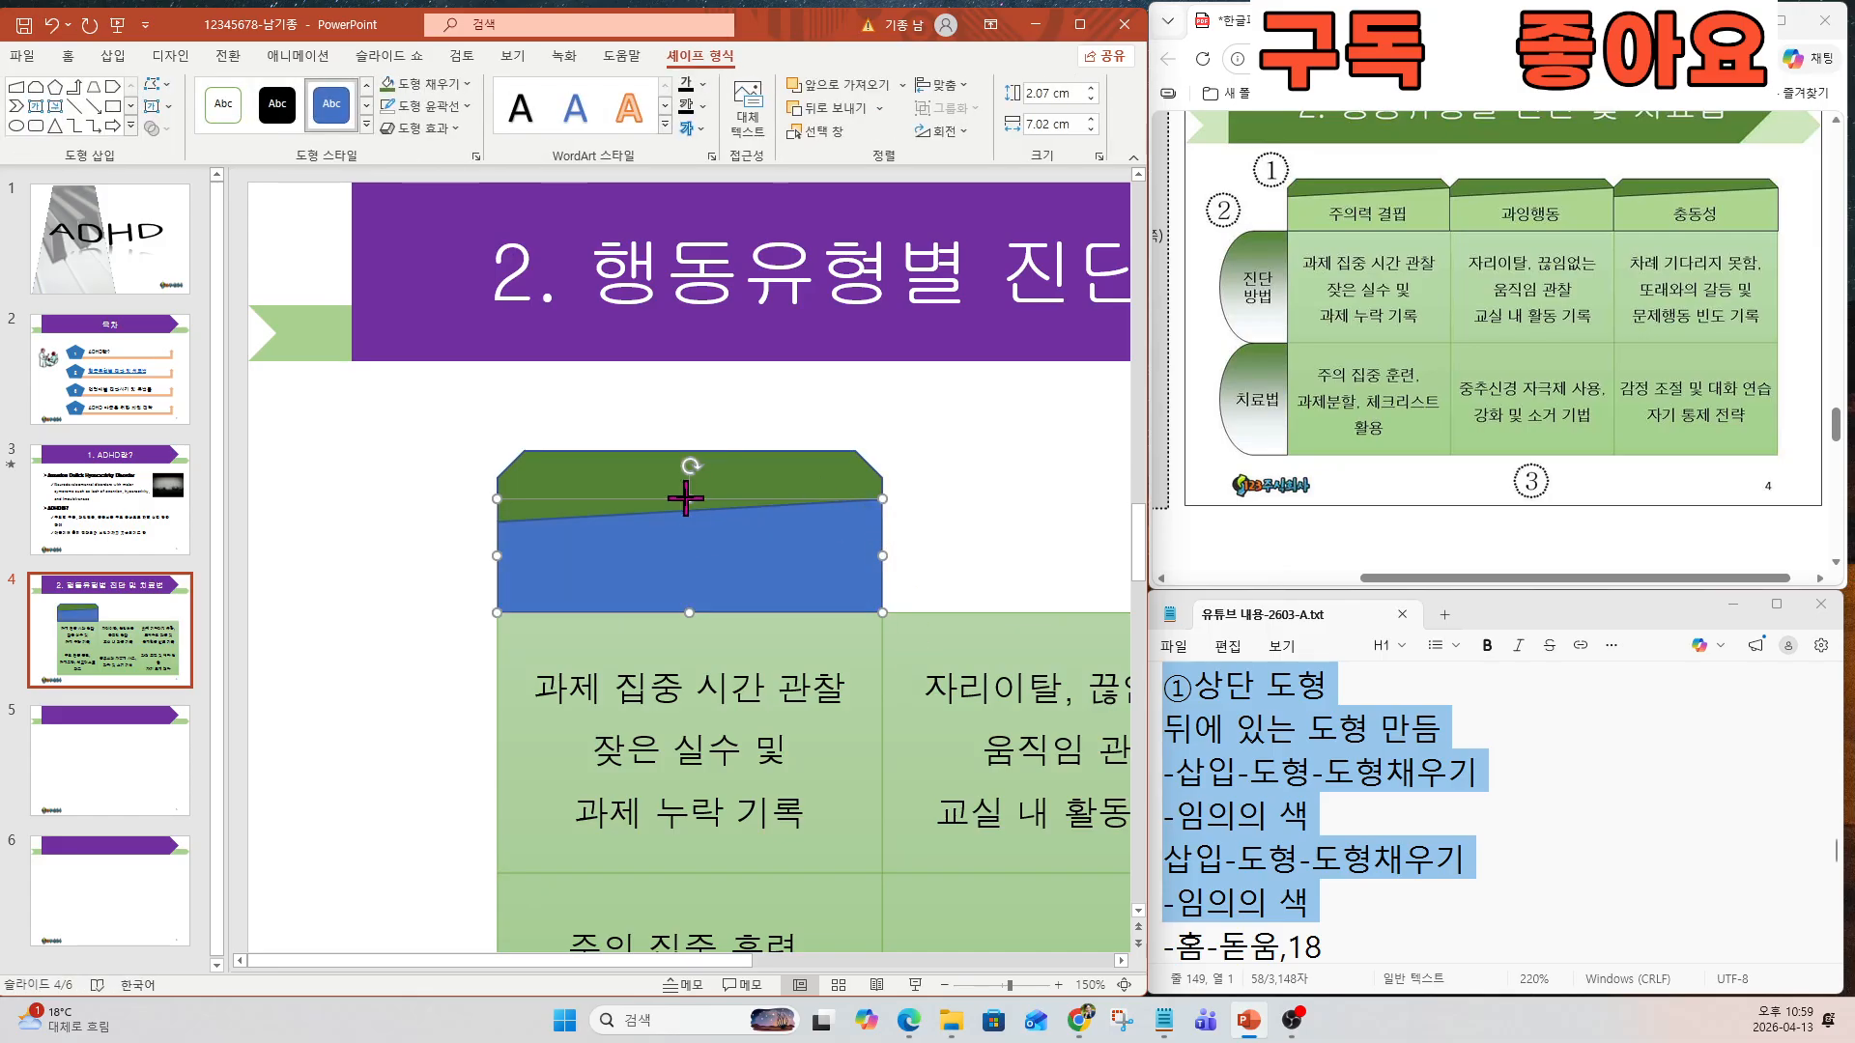
drag(685, 499, 686, 476)
Fill the front manual input shape with light blue.
click(415, 84)
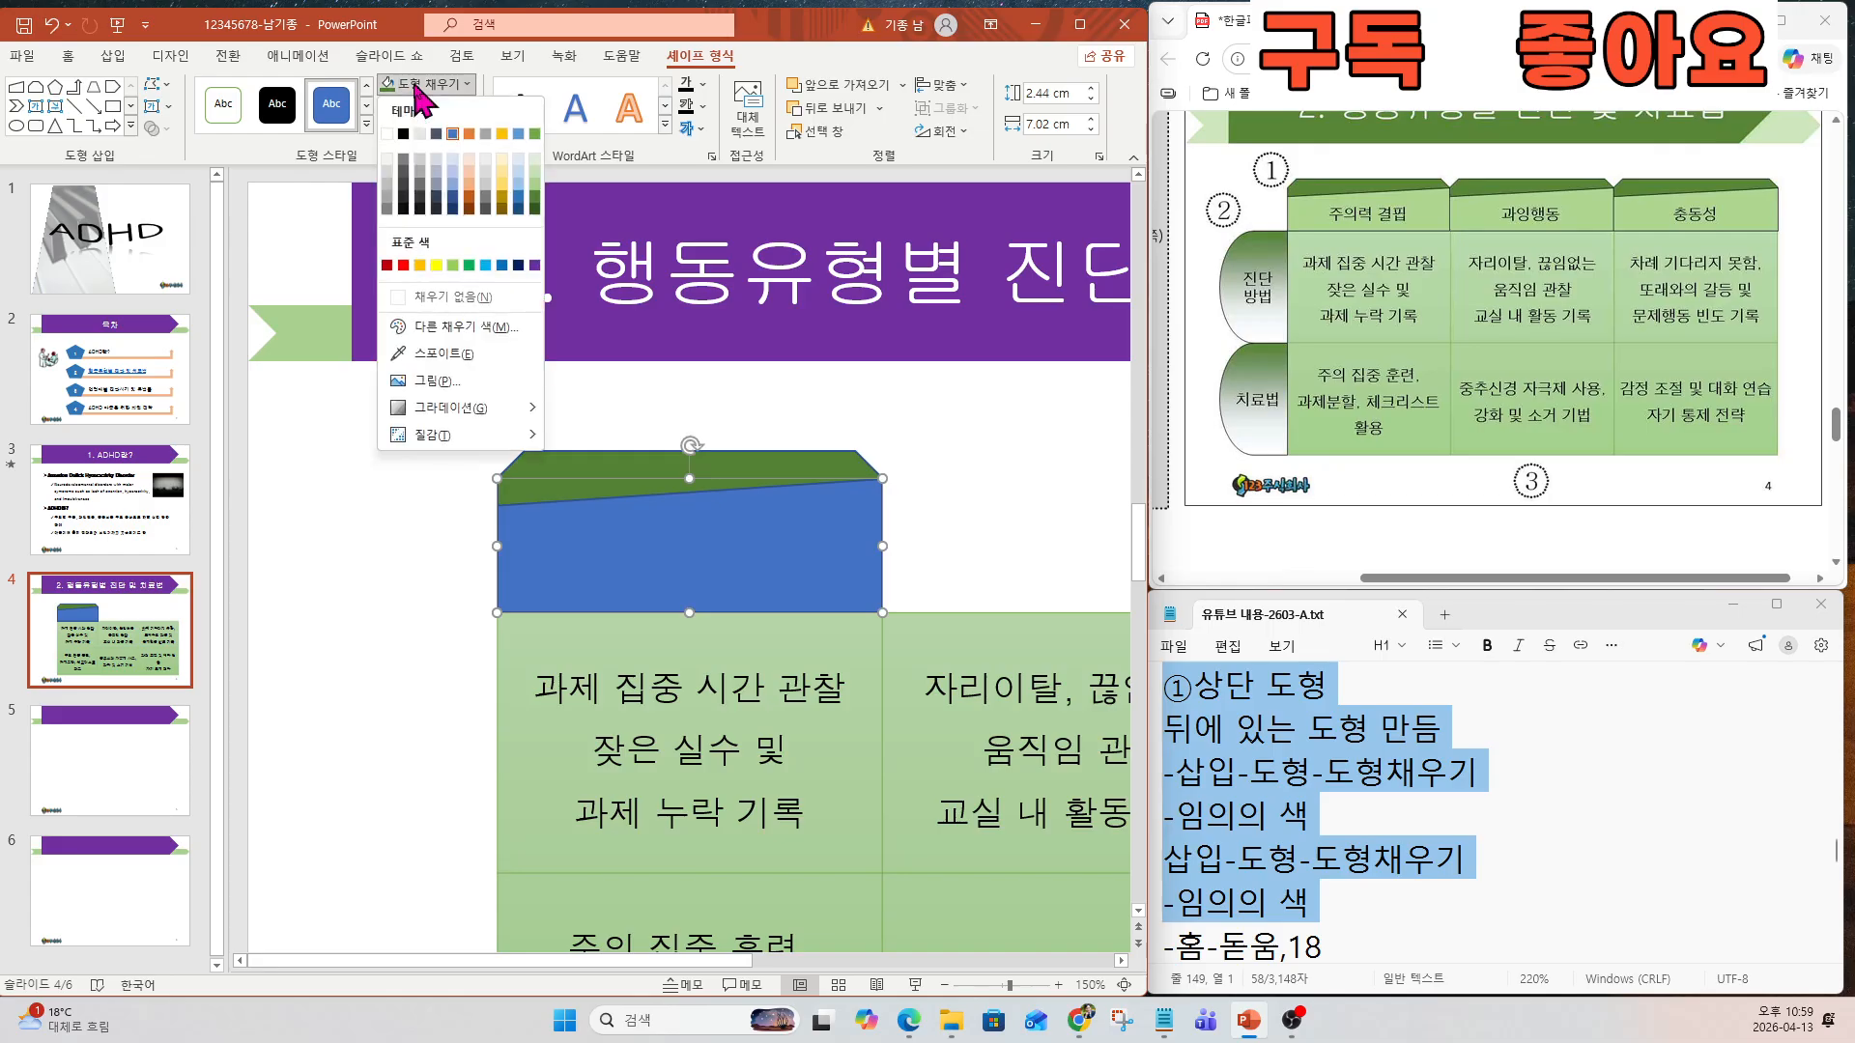
click(518, 176)
click(433, 585)
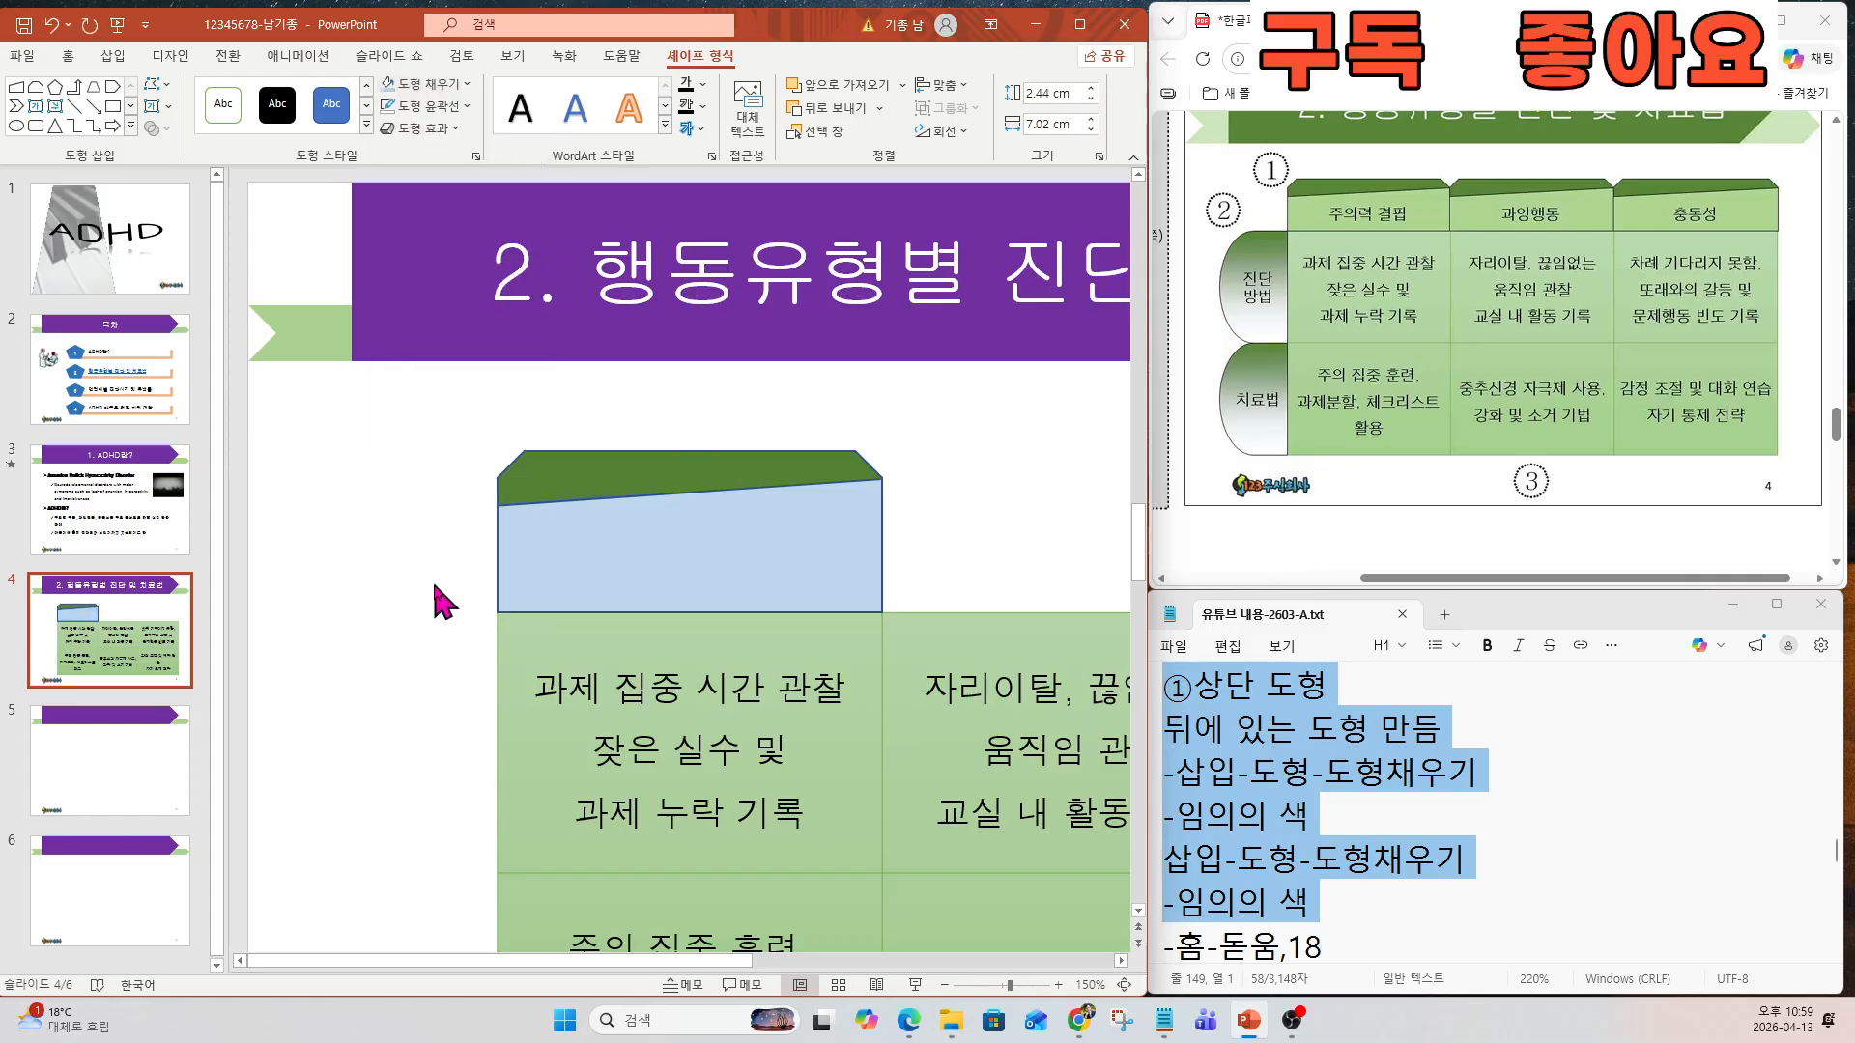
ctrl+scroll(979, 647, down, 2)
ctrl+scroll(980, 647, down, 3)
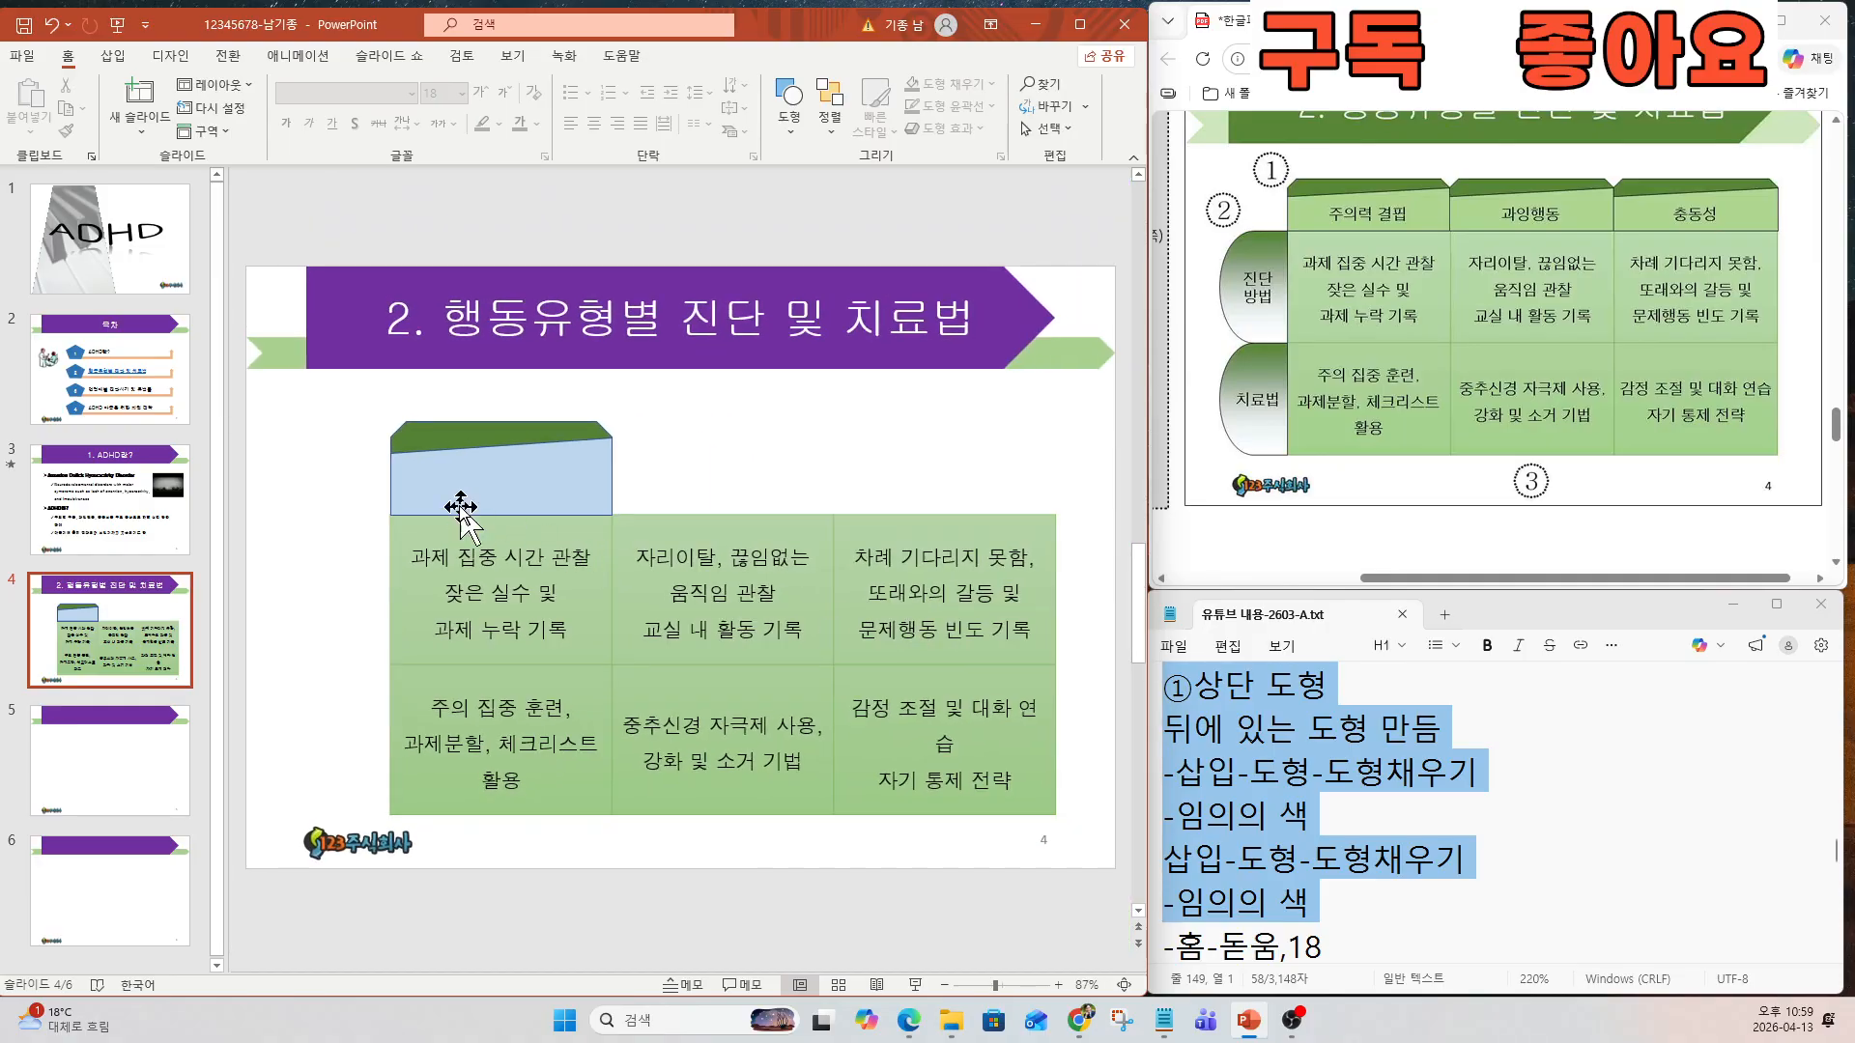
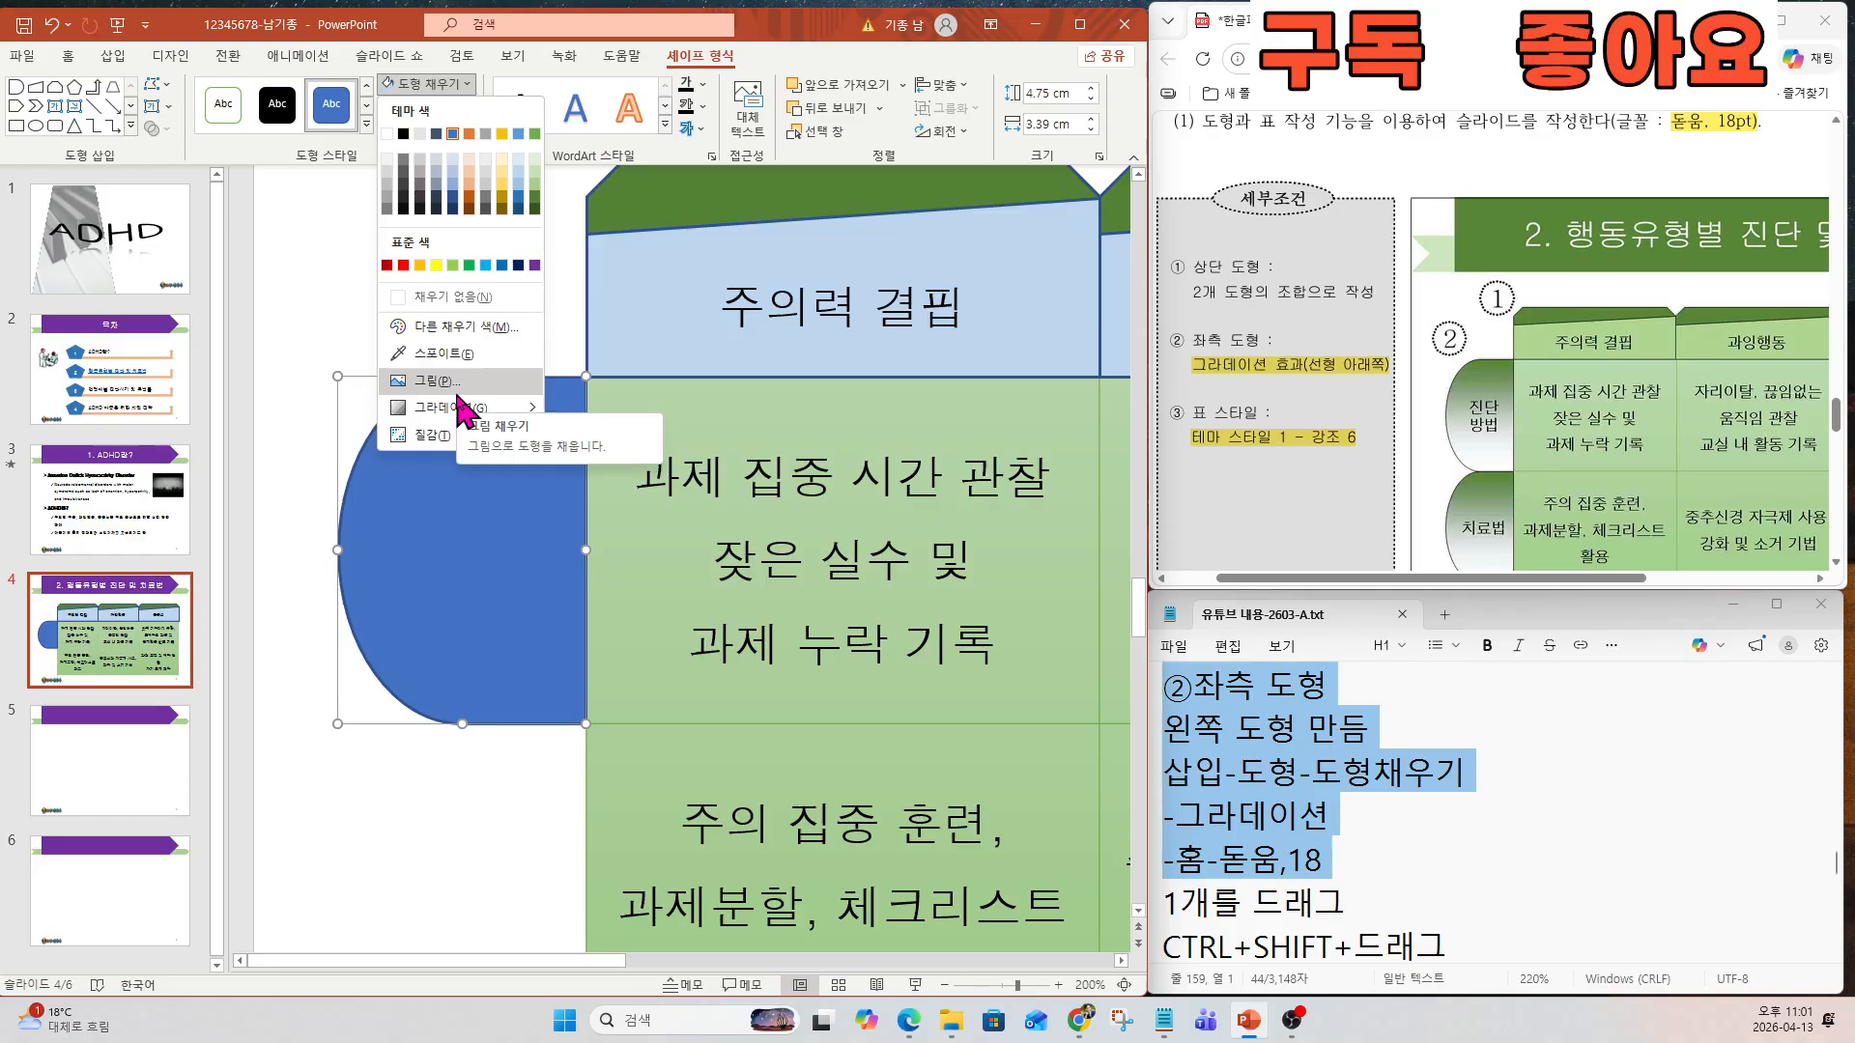
Apply the light linear-down gradient to the rounded shape beside the table's first row and set its font to 돋움.
mouse_move(468, 406)
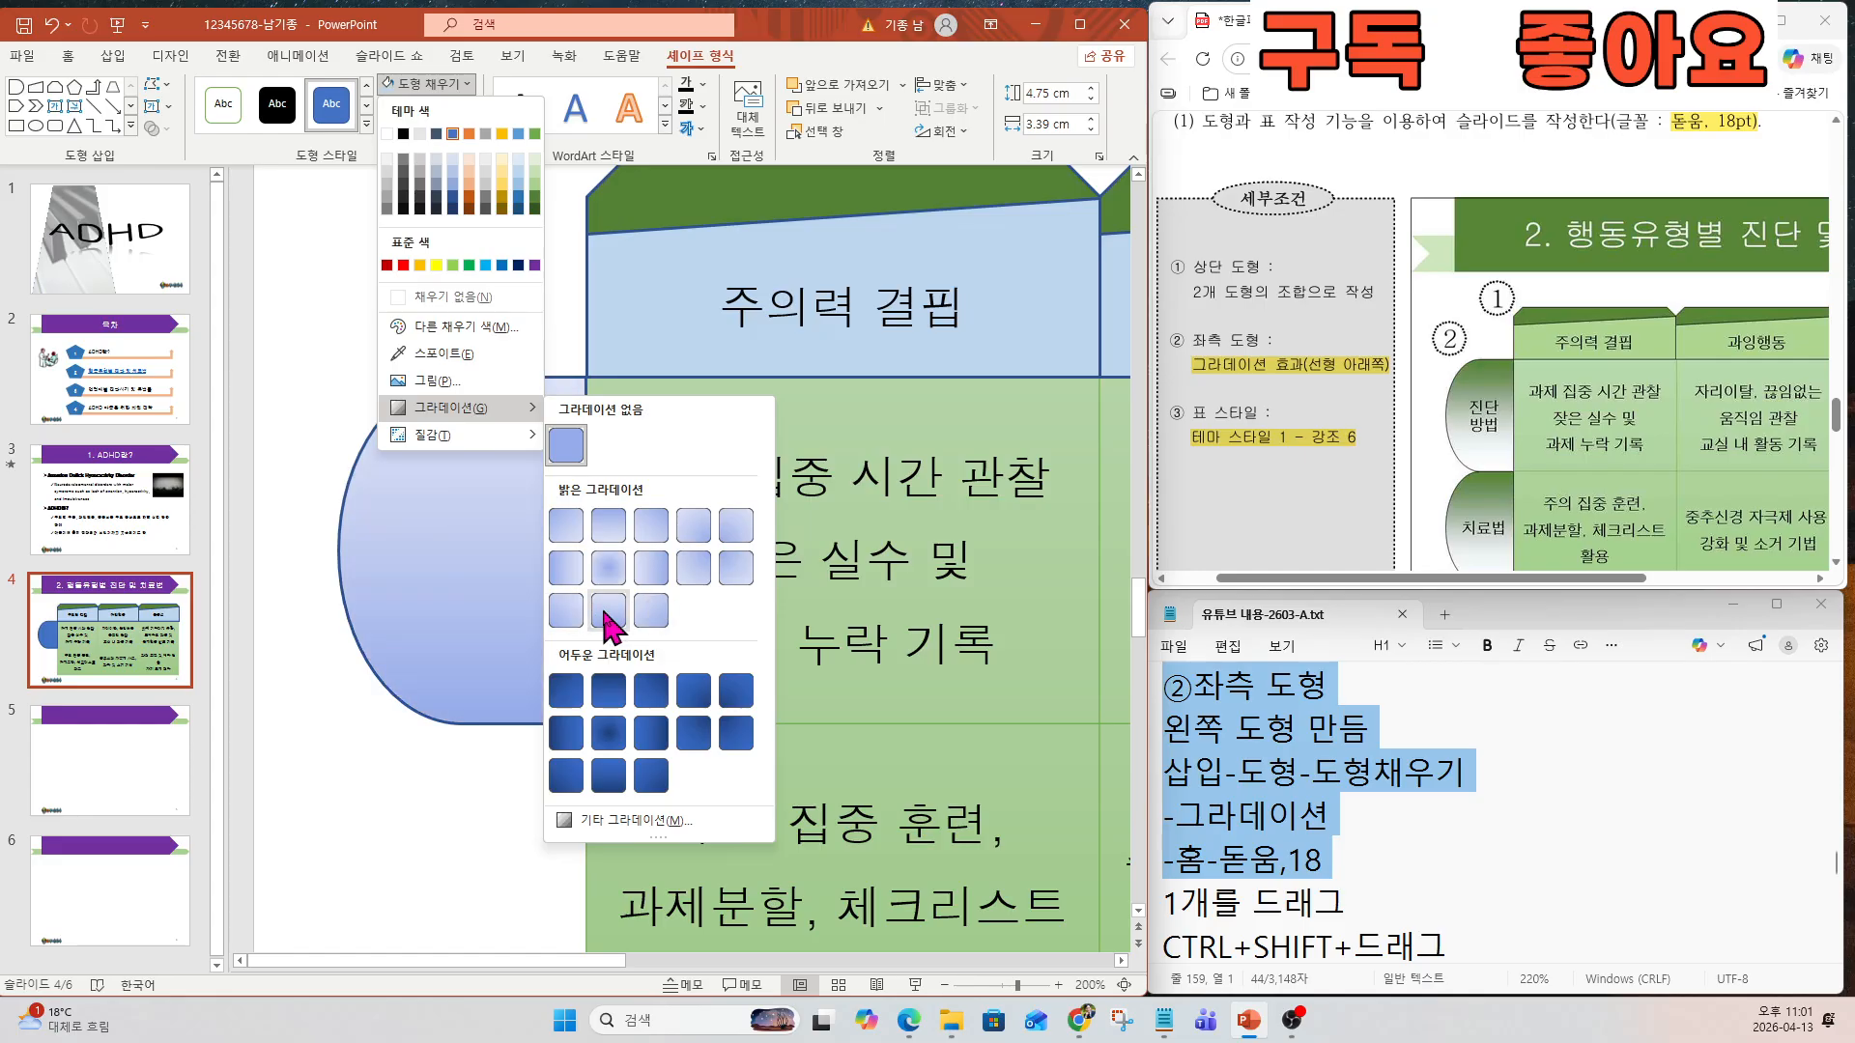
click(609, 528)
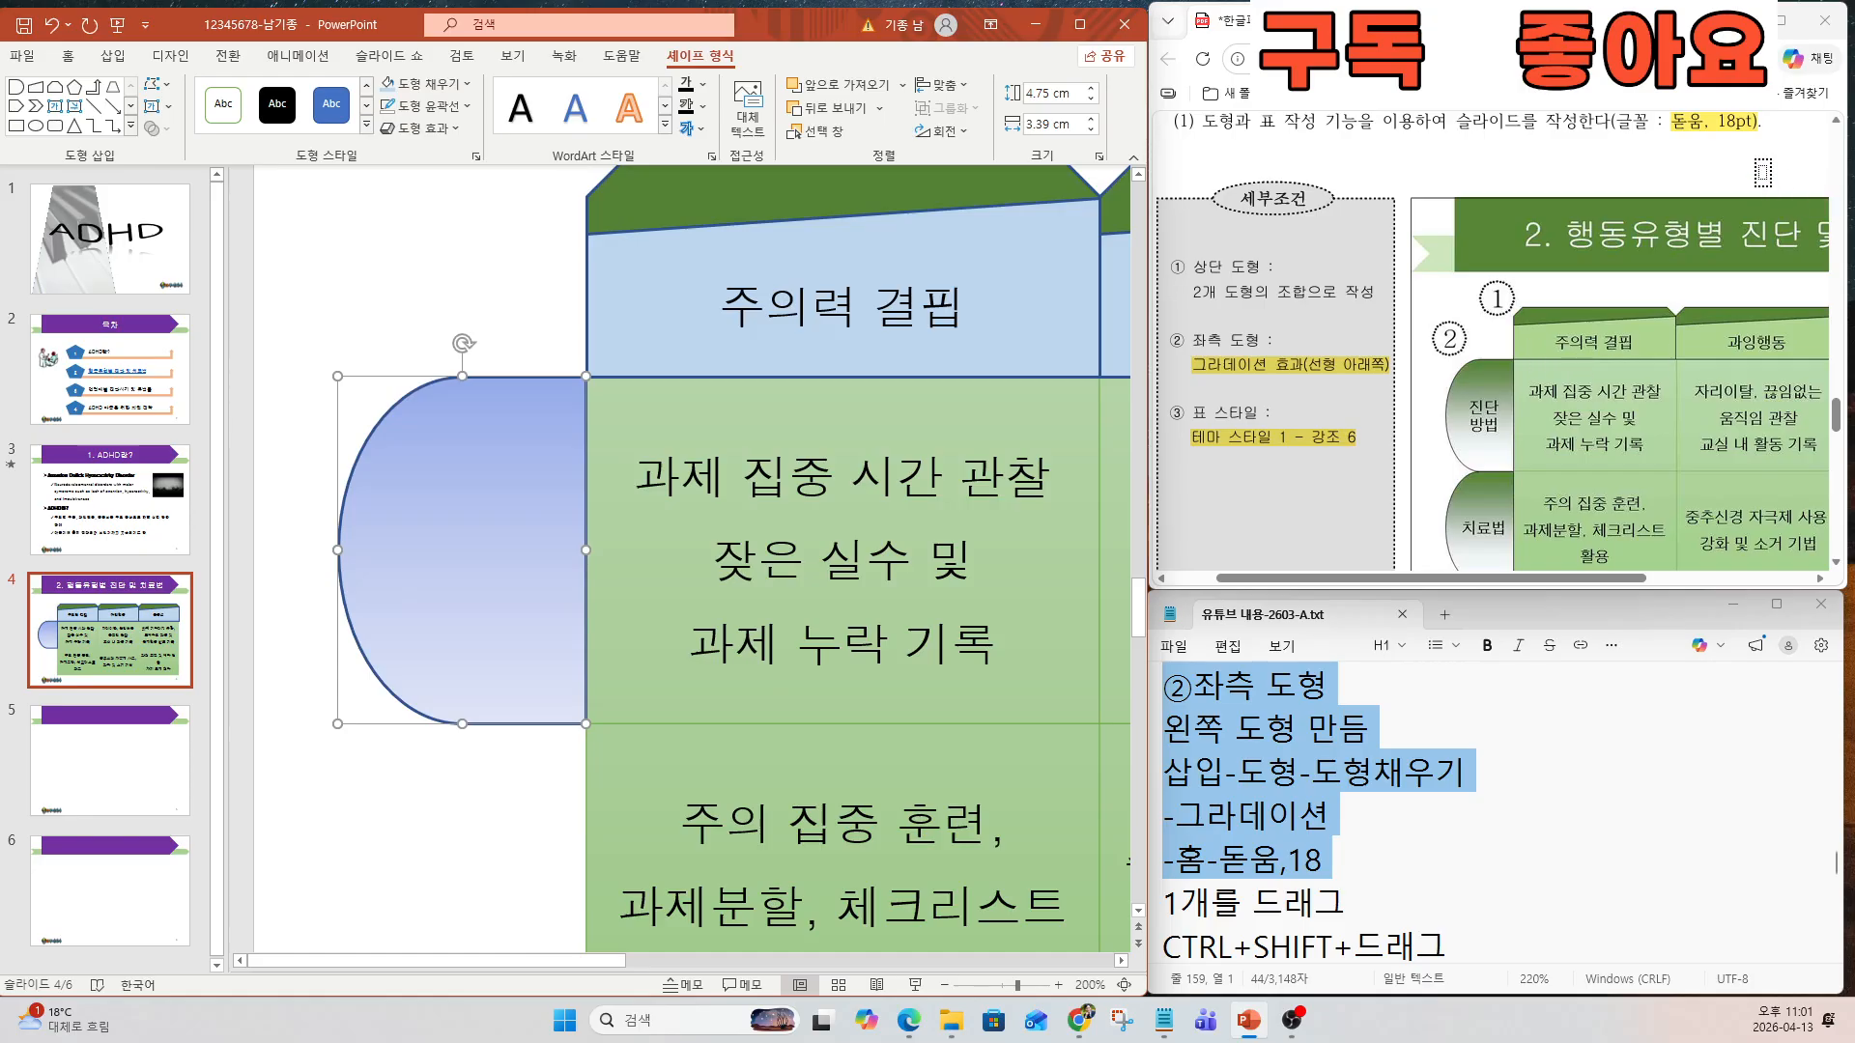
scroll(1748, 169, up, 2)
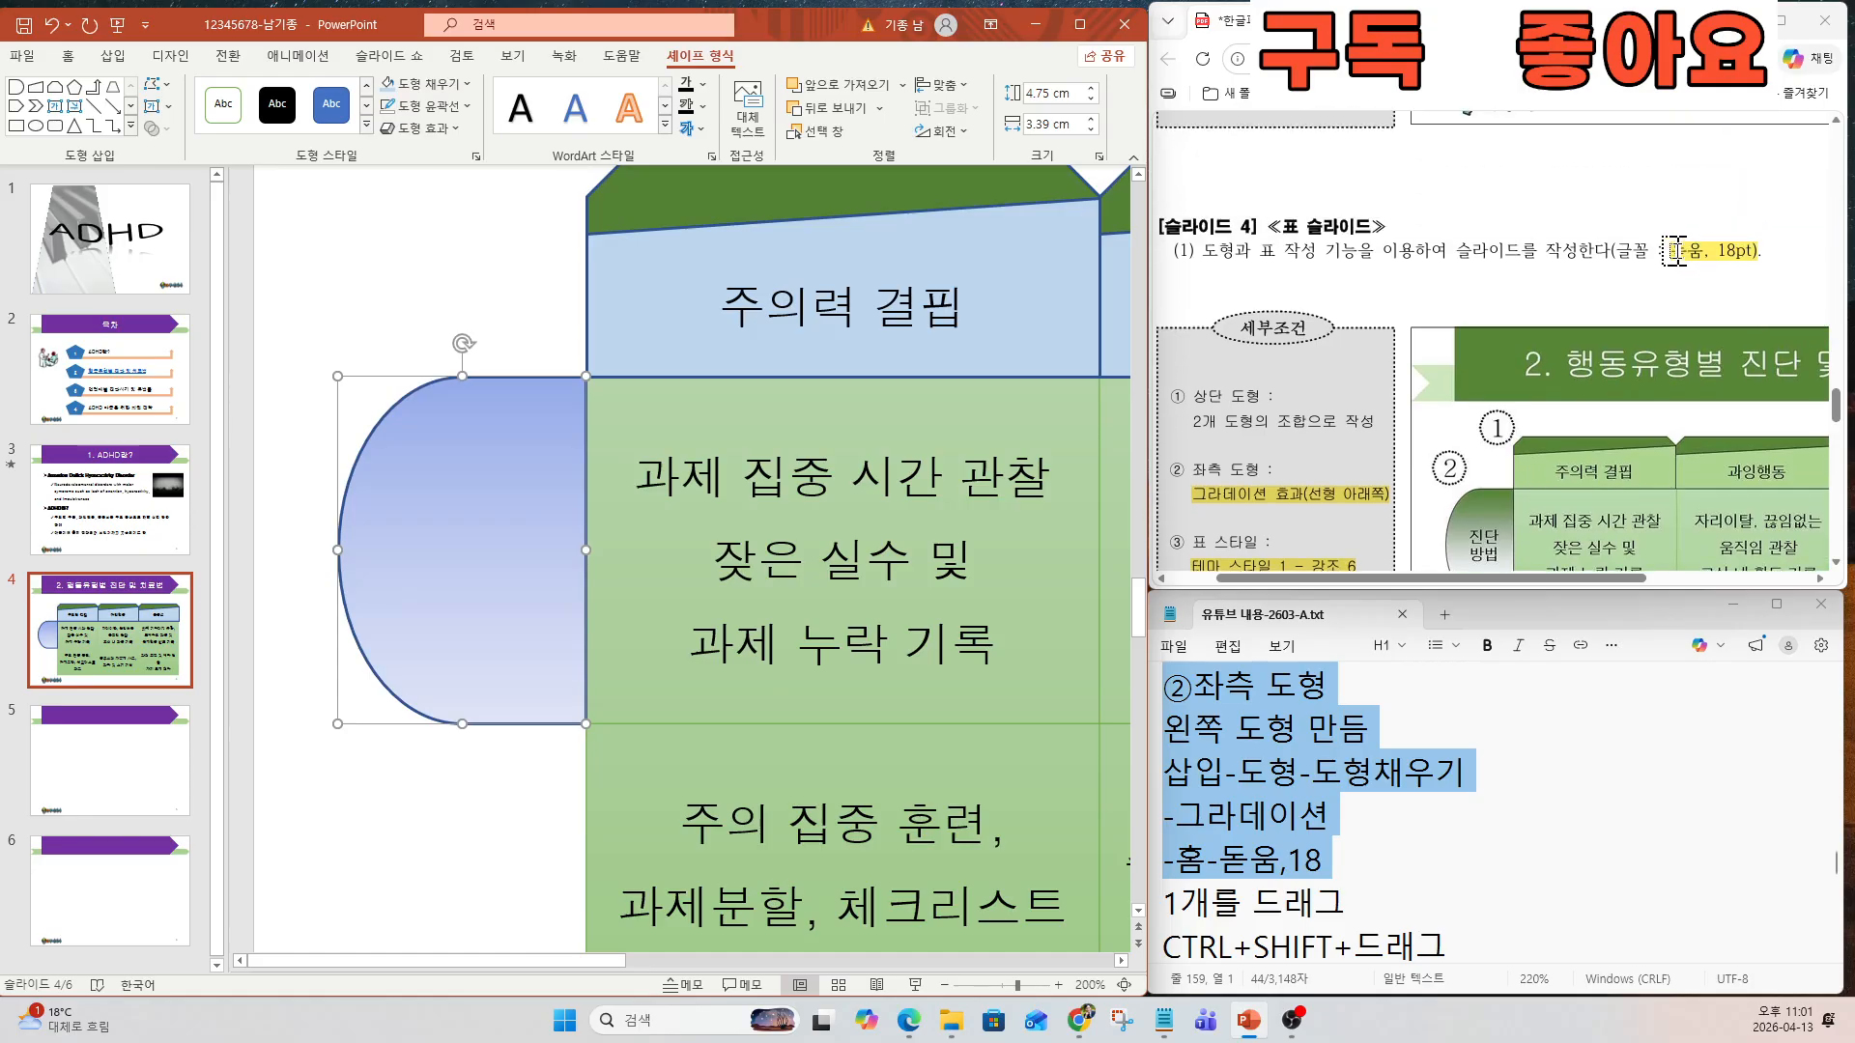
click(67, 55)
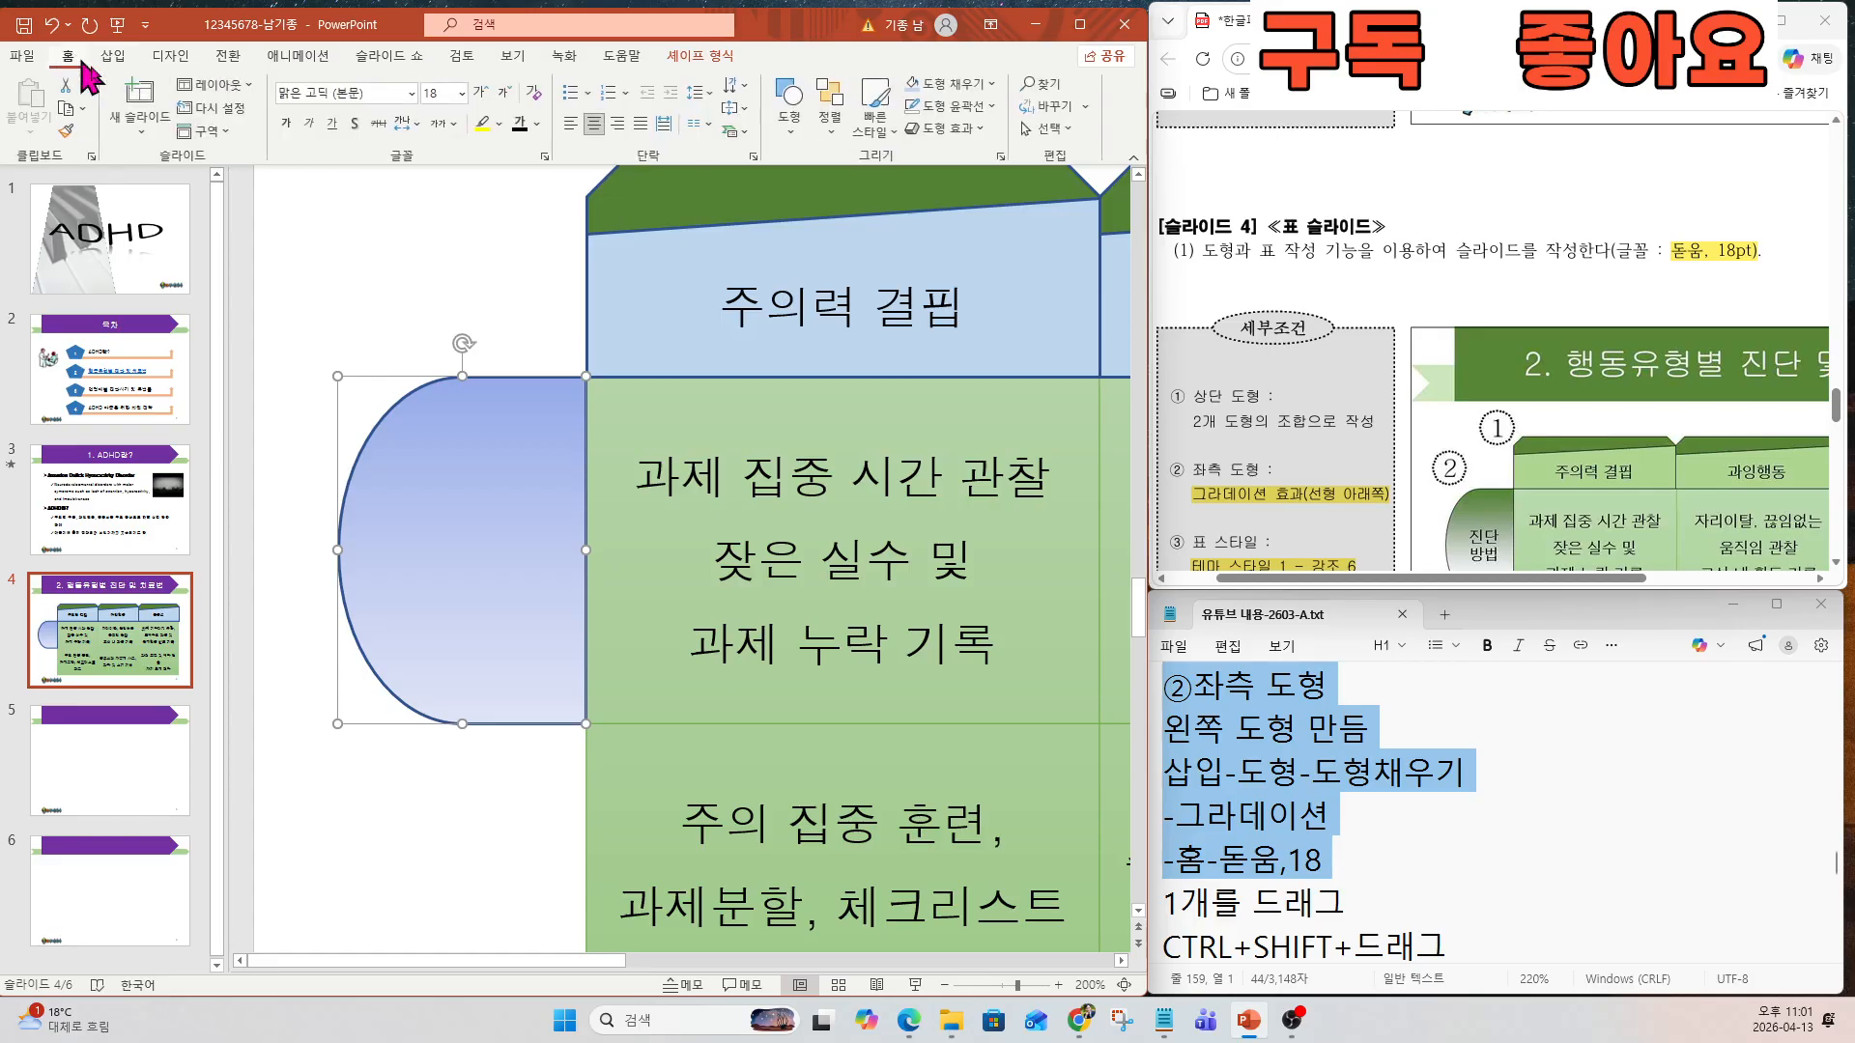
click(337, 93)
text(돋움)
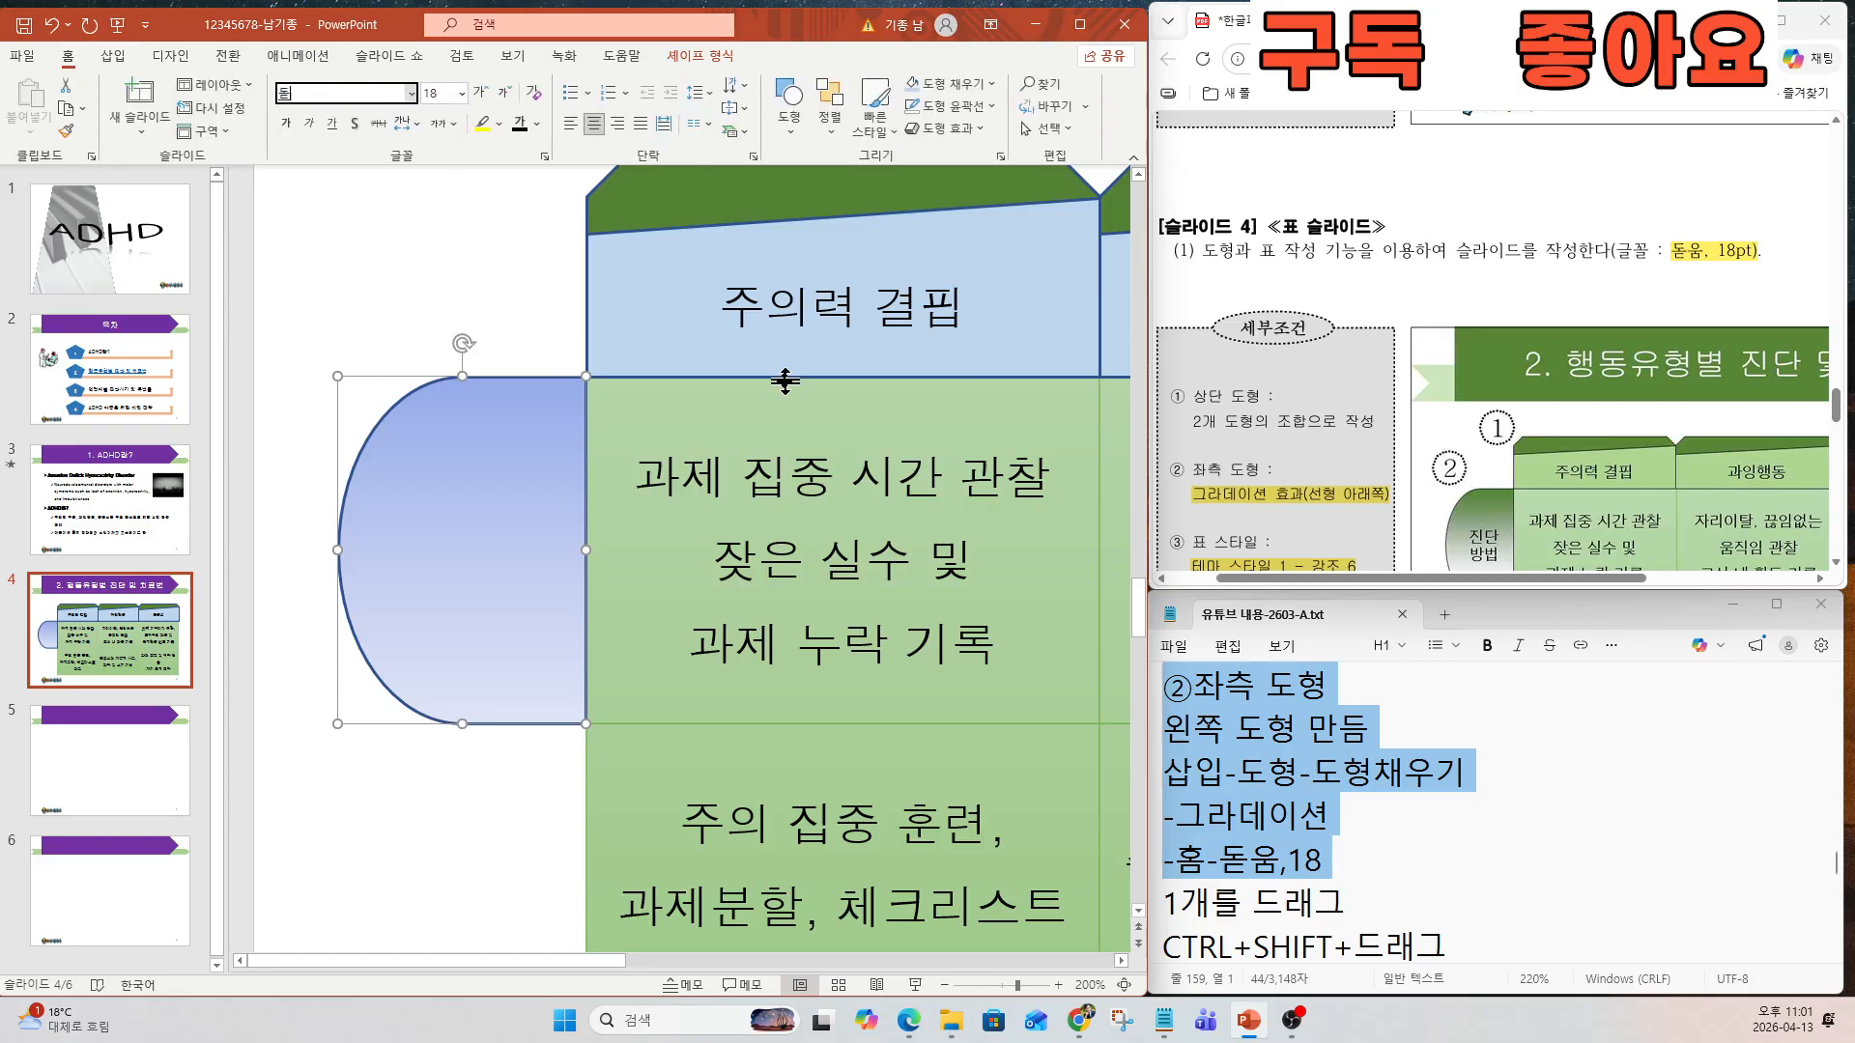
key(Return)
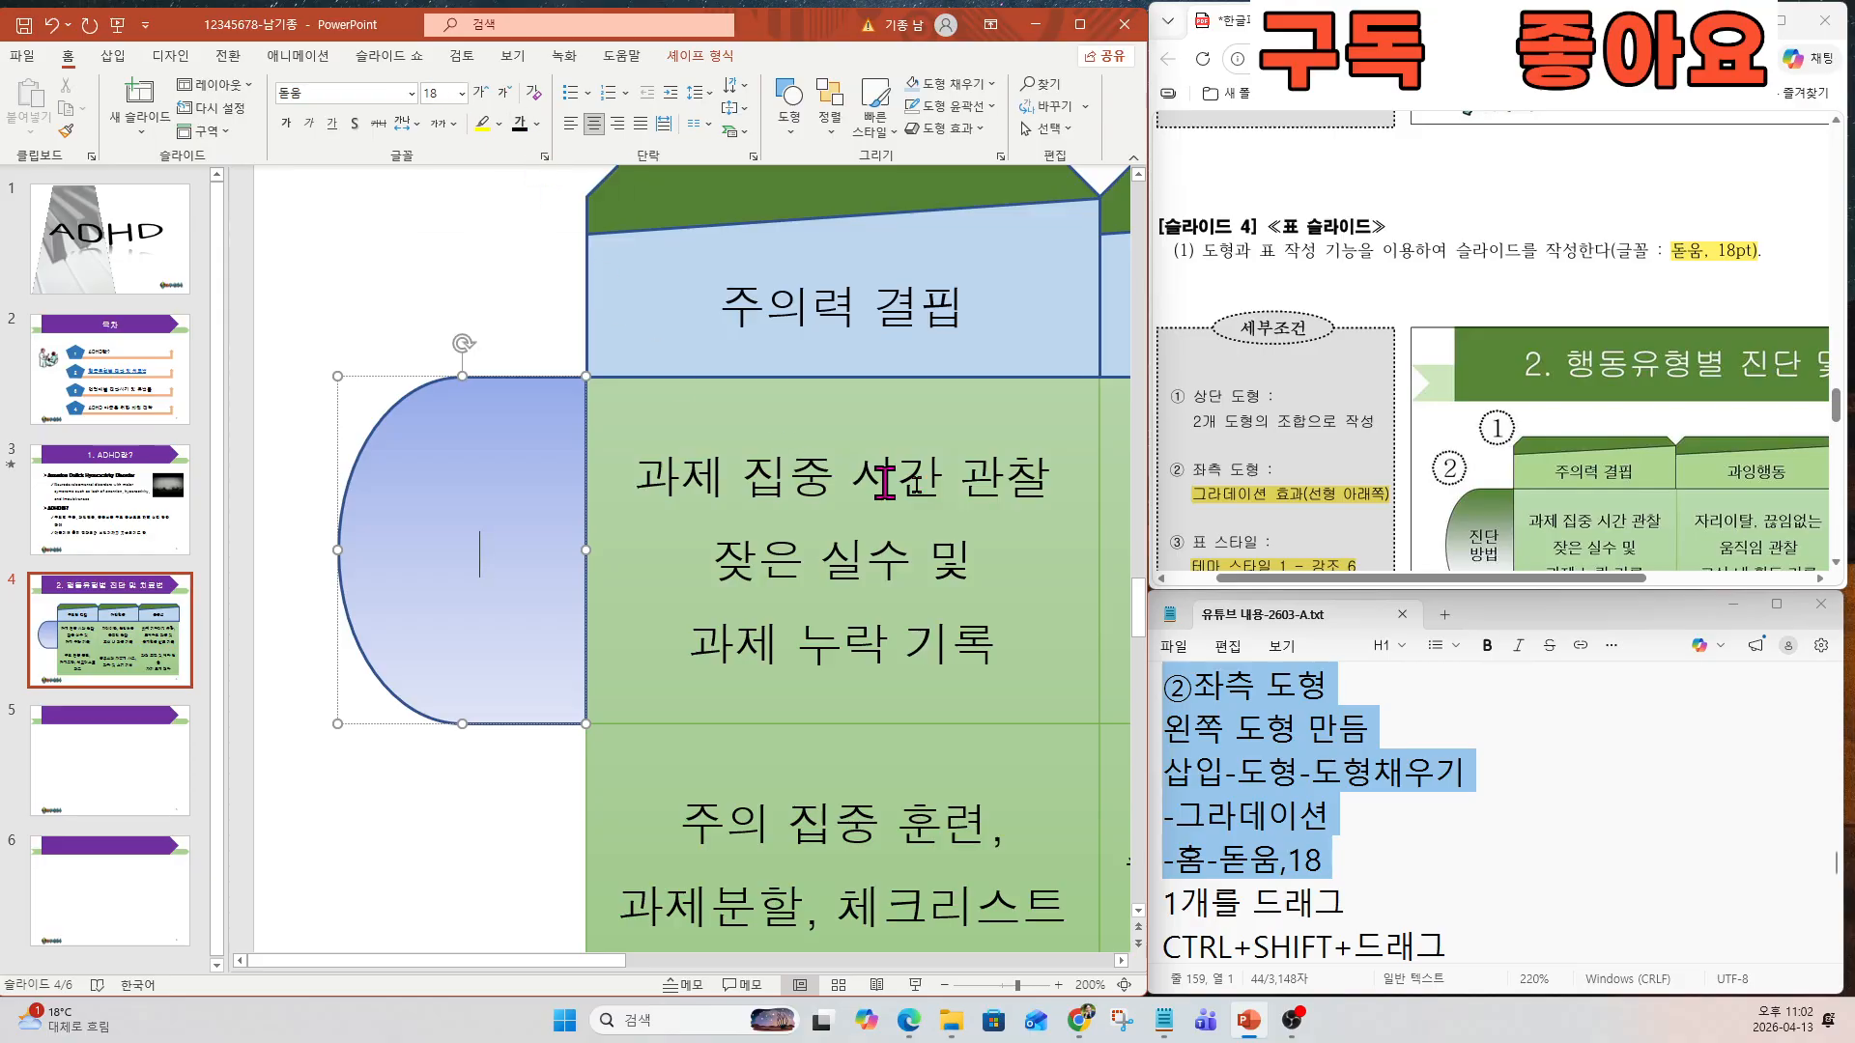
Enter "진단" and "방법" on two lines in the gradient shape, then select the whole shape.
scroll(1382, 570, down, 2)
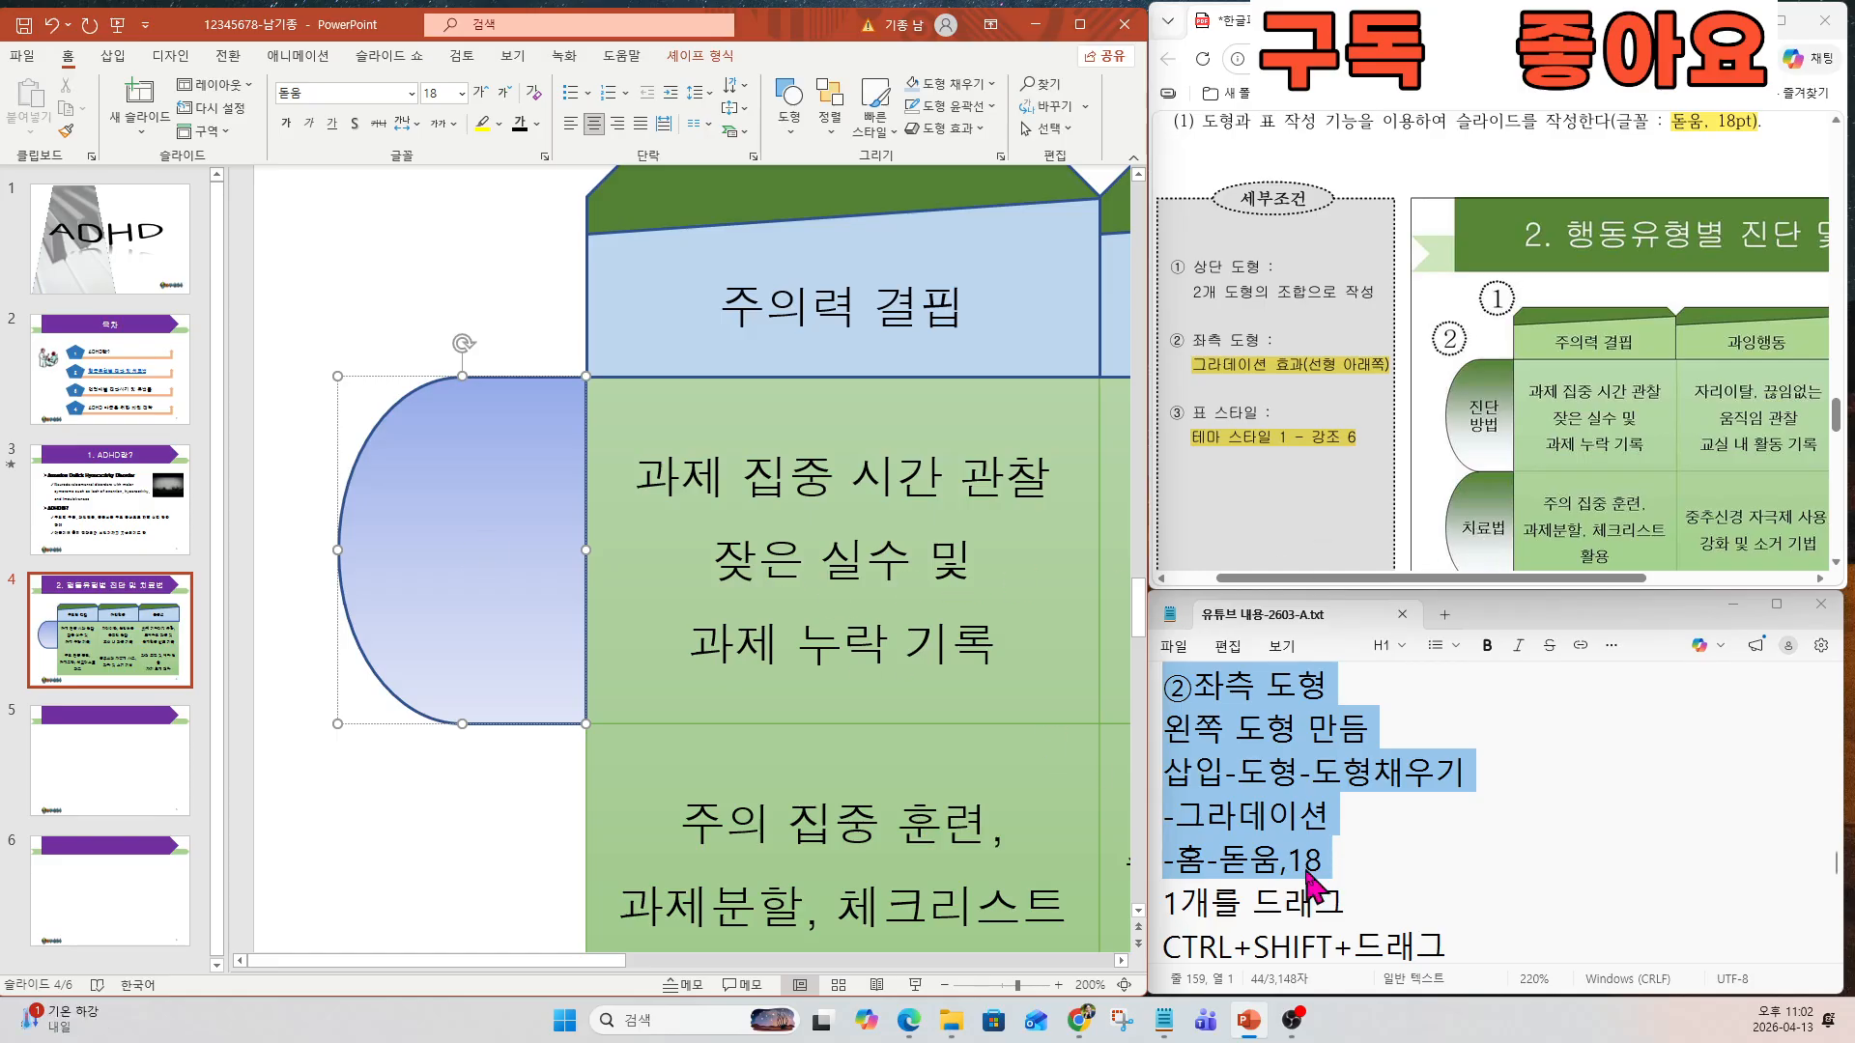
text(진단)
key(Return)
text(방버)
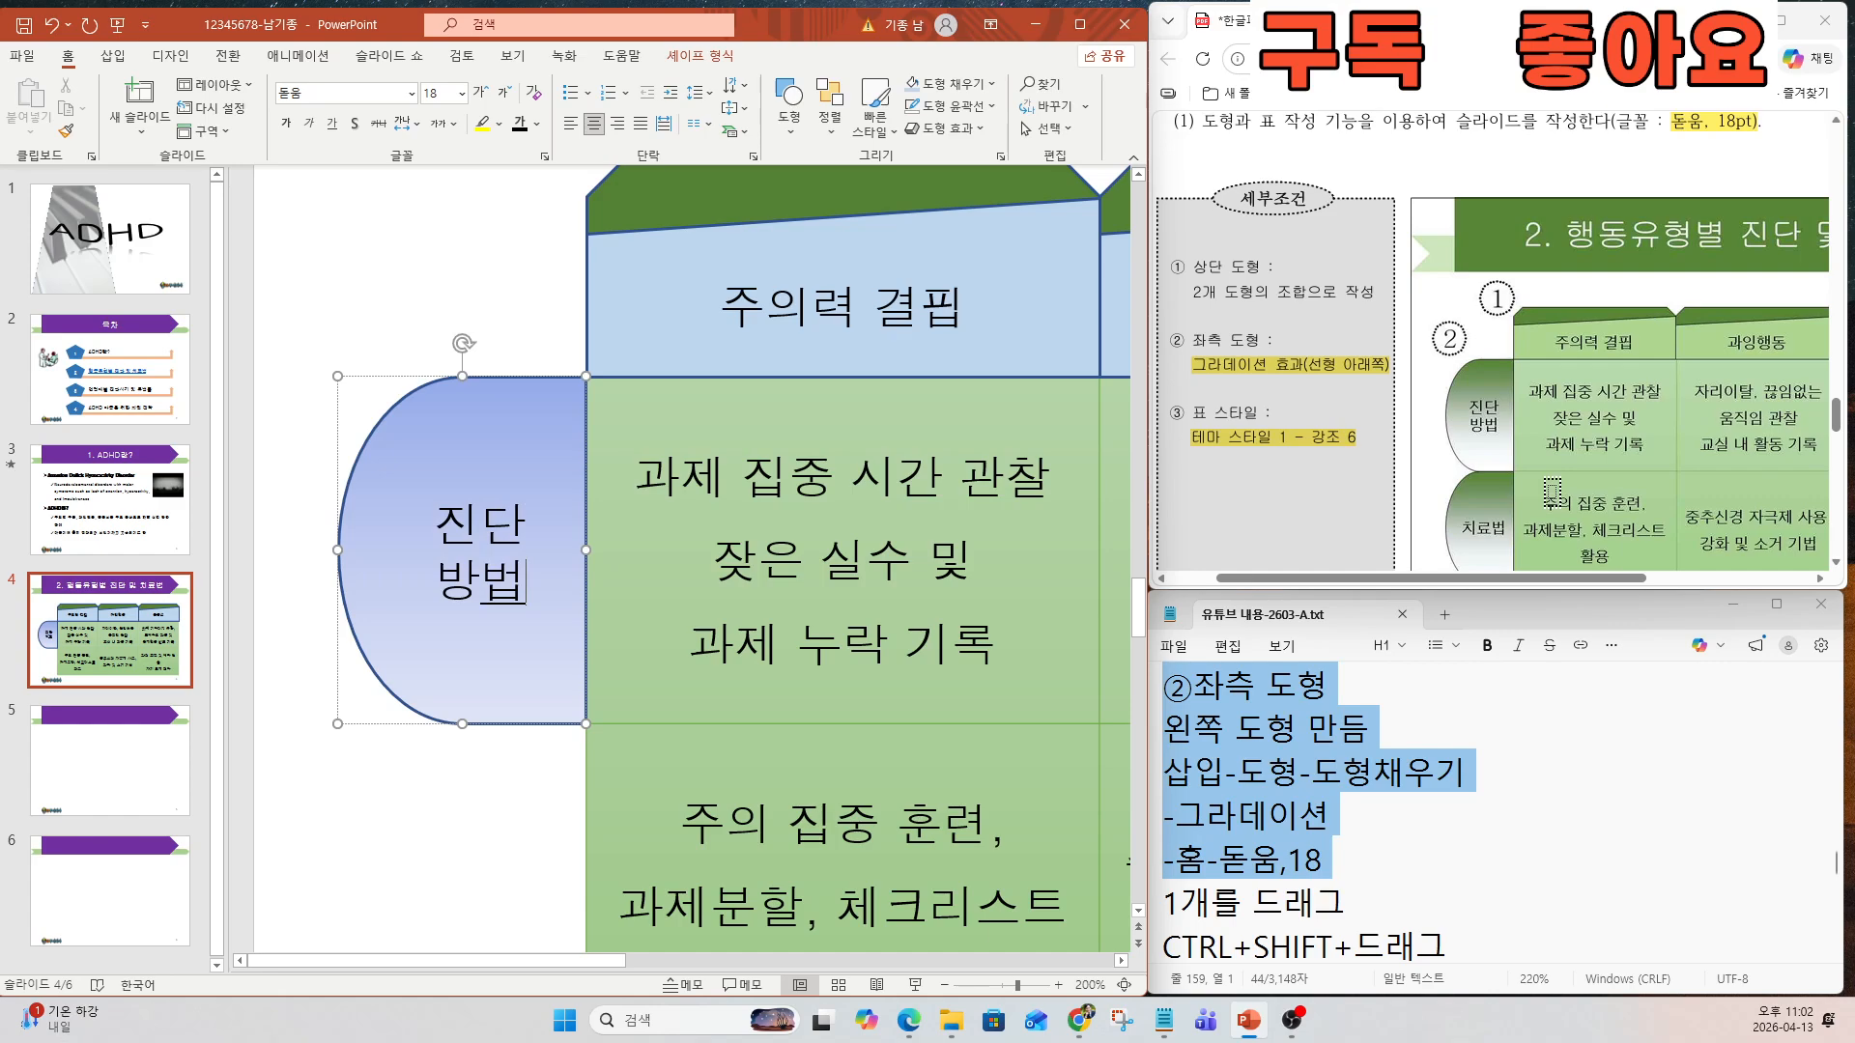
scroll(1533, 474, down, 5)
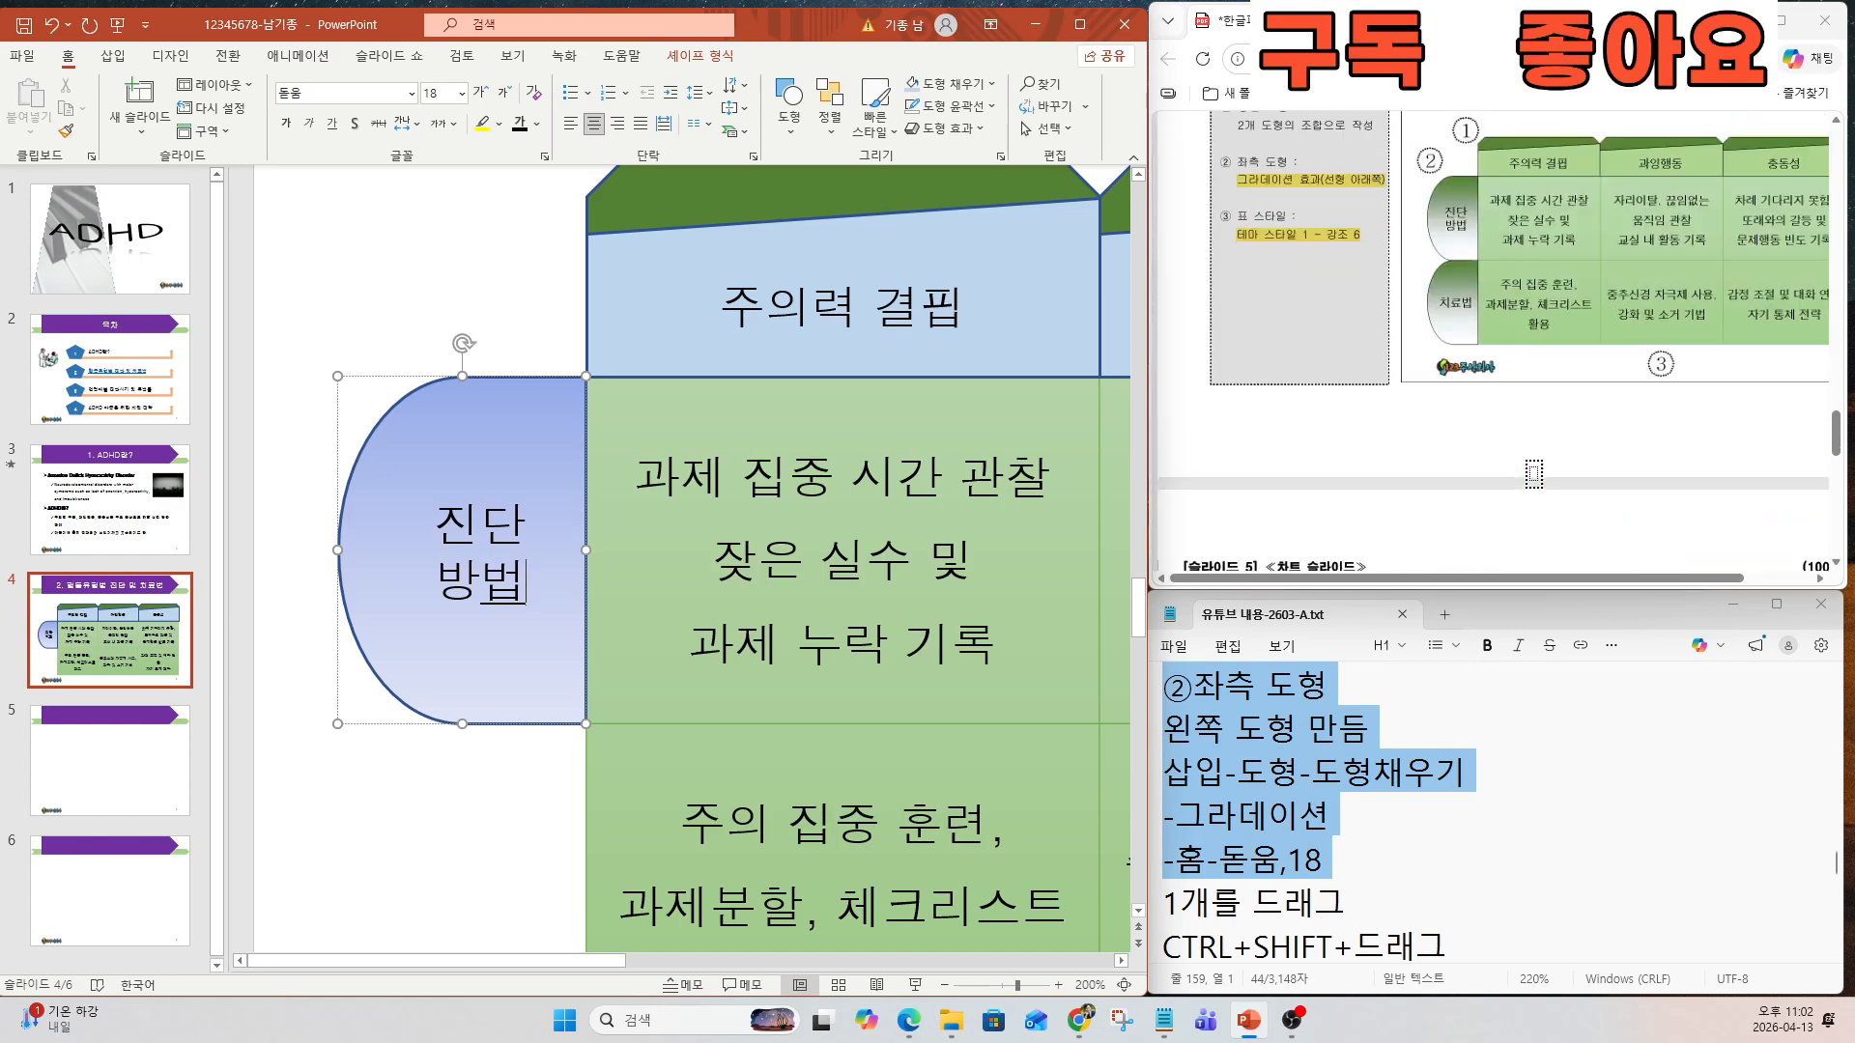
scroll(1476, 367, up, 3)
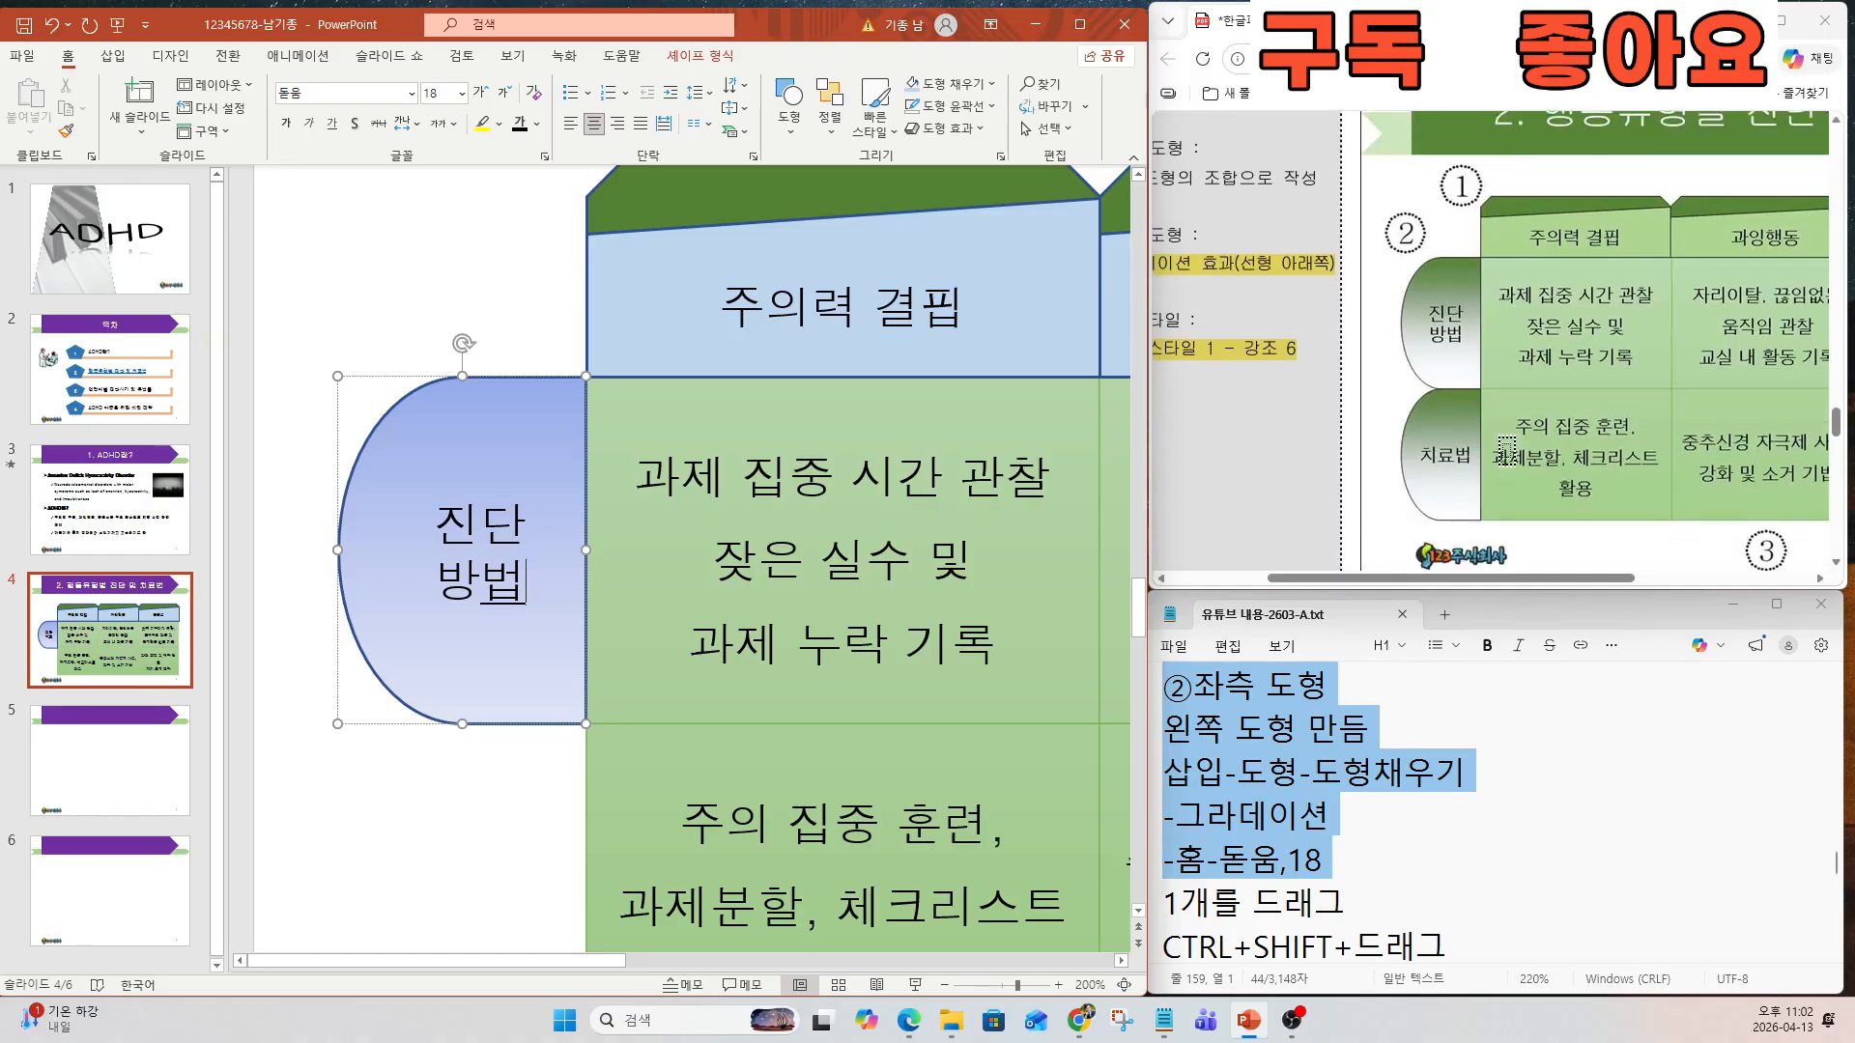
click(314, 382)
drag(298, 333, 675, 833)
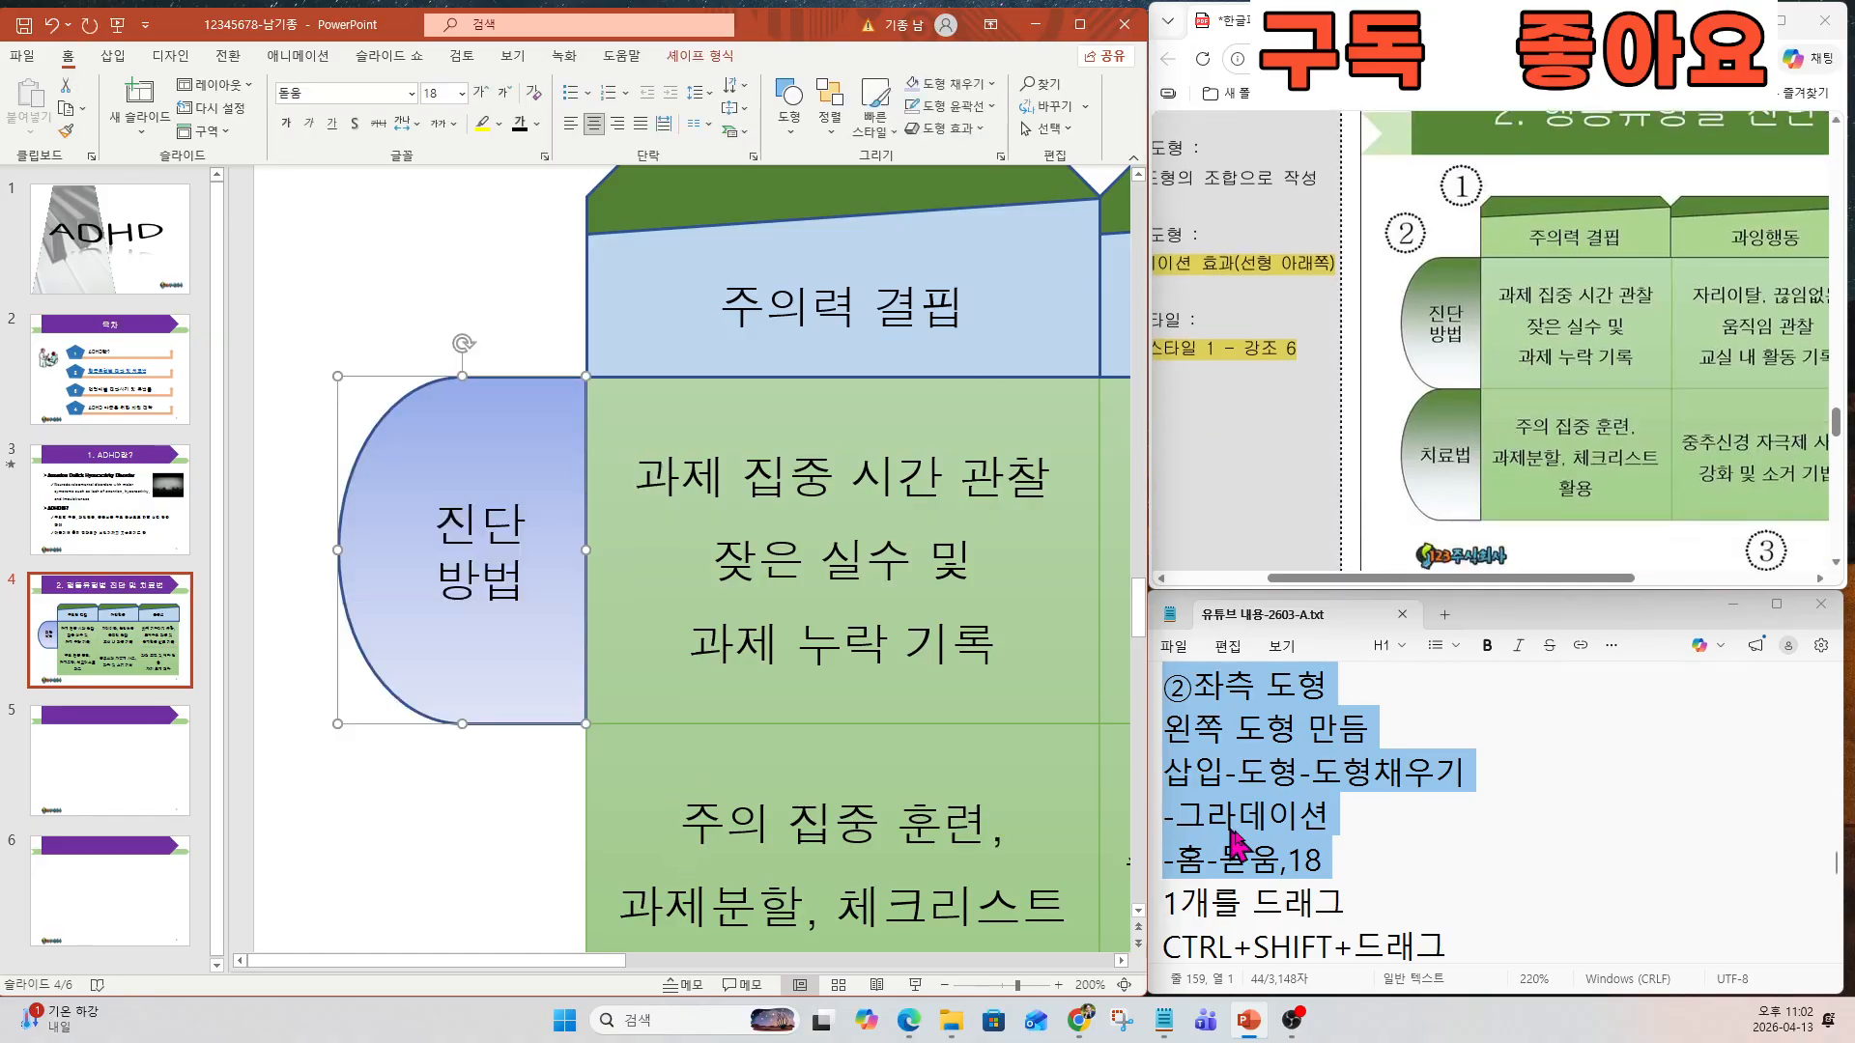
Highlight the lines from "1개를 드래그" through "글자 바꿈" in the Notepad notes.
click(1264, 890)
scroll(1282, 876, down, 2)
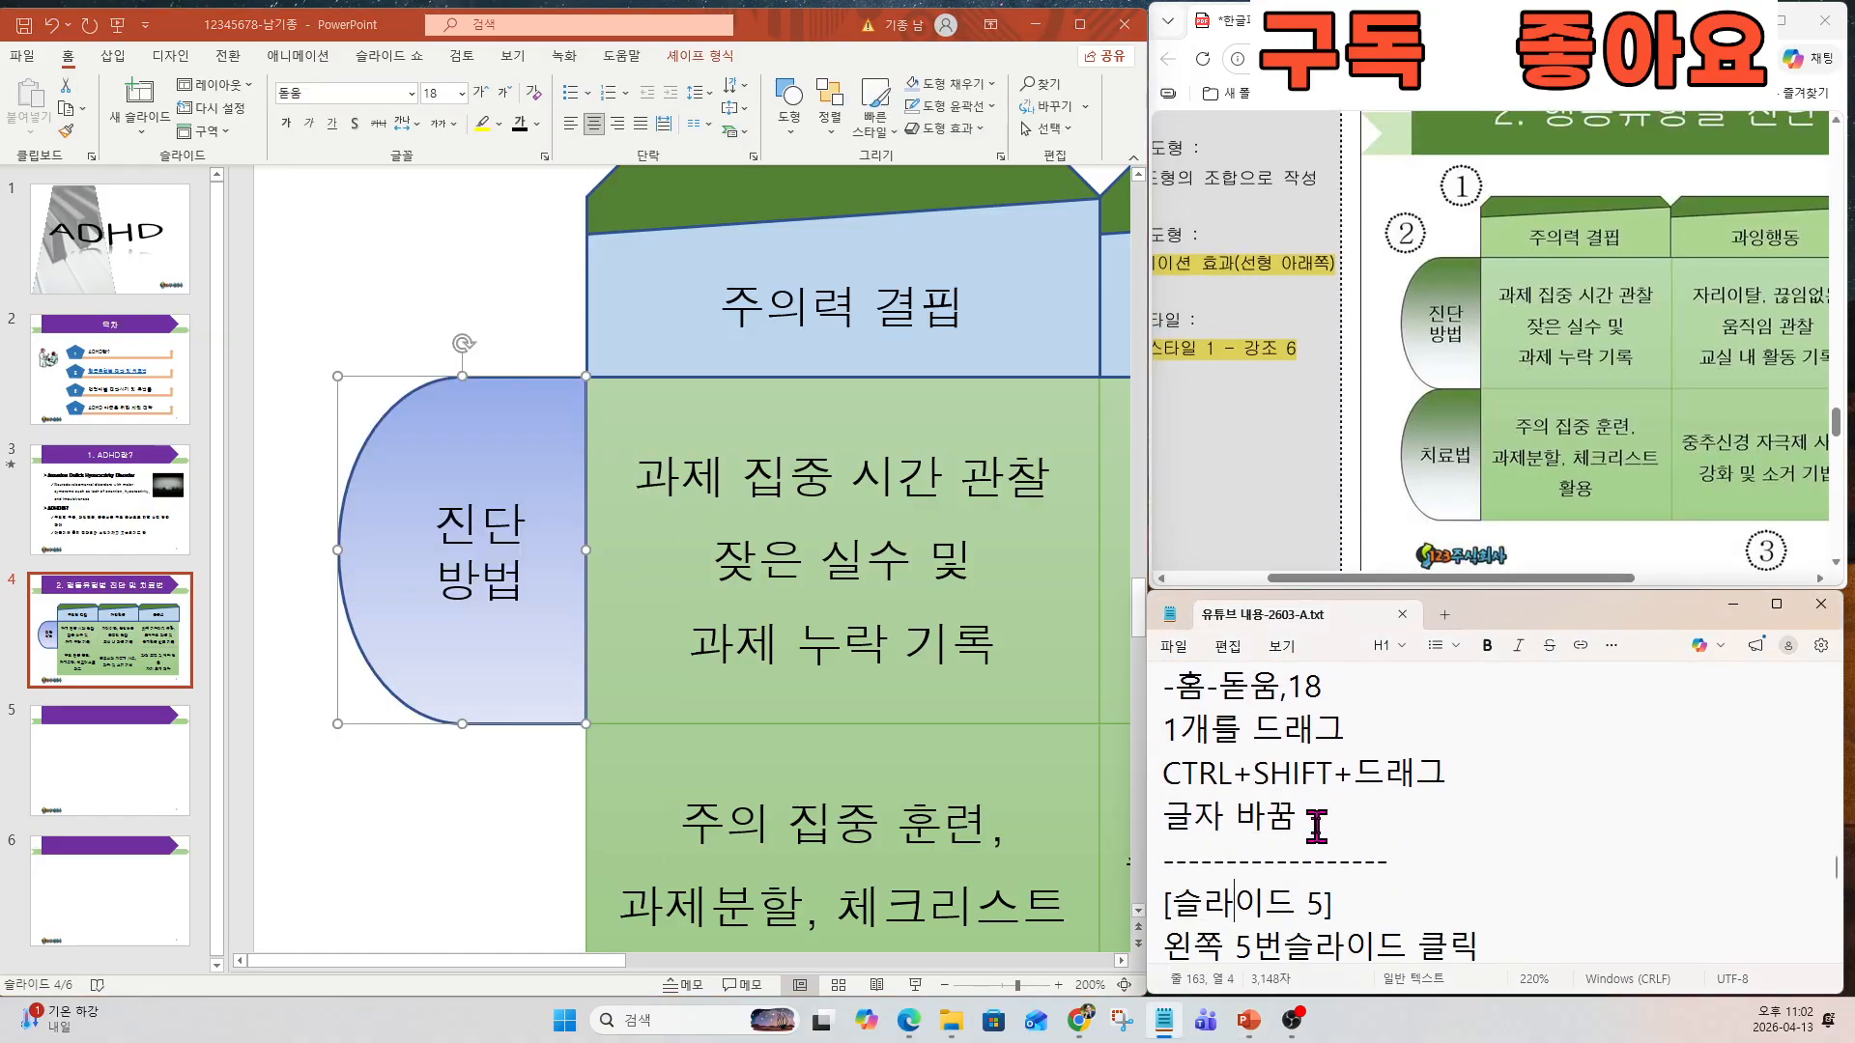
drag(1312, 822, 1145, 731)
Duplicate the "진단 방법" shape straight down so the copy sits beside the table's second row.
scroll(570, 630, down, 1)
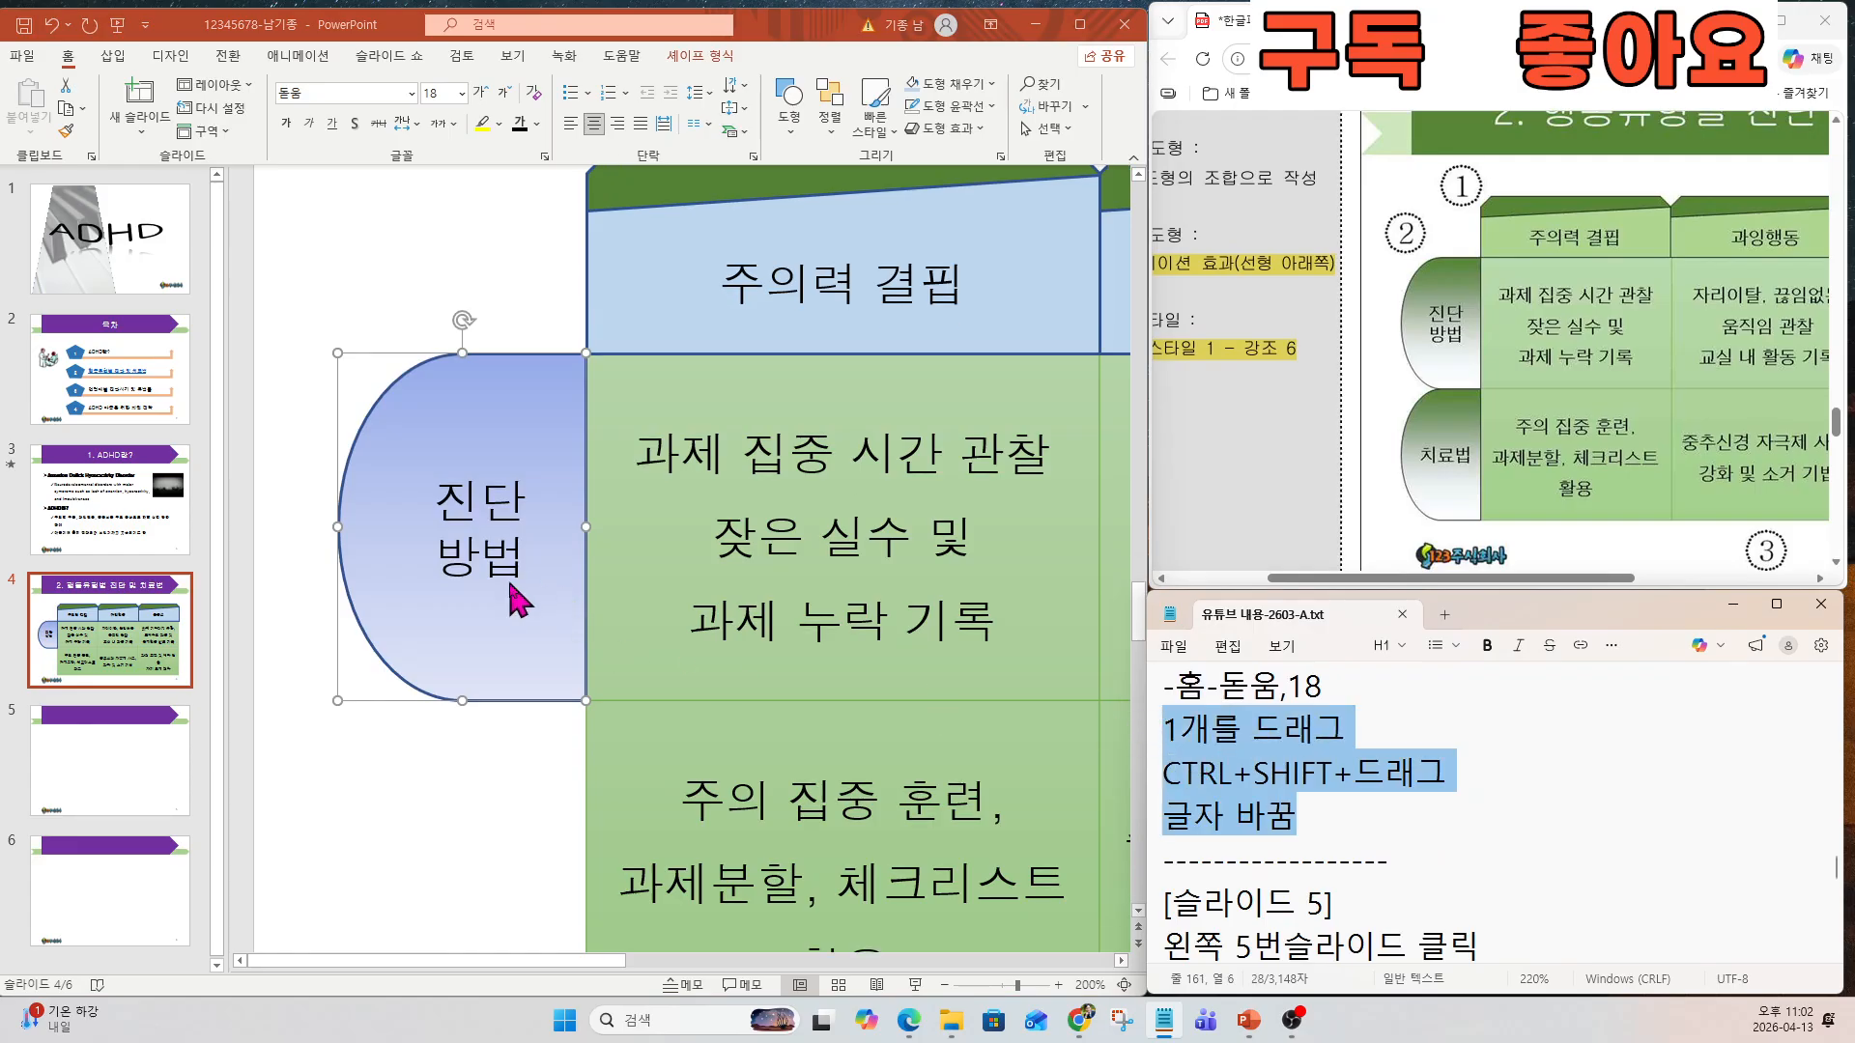
scroll(522, 610, down, 5)
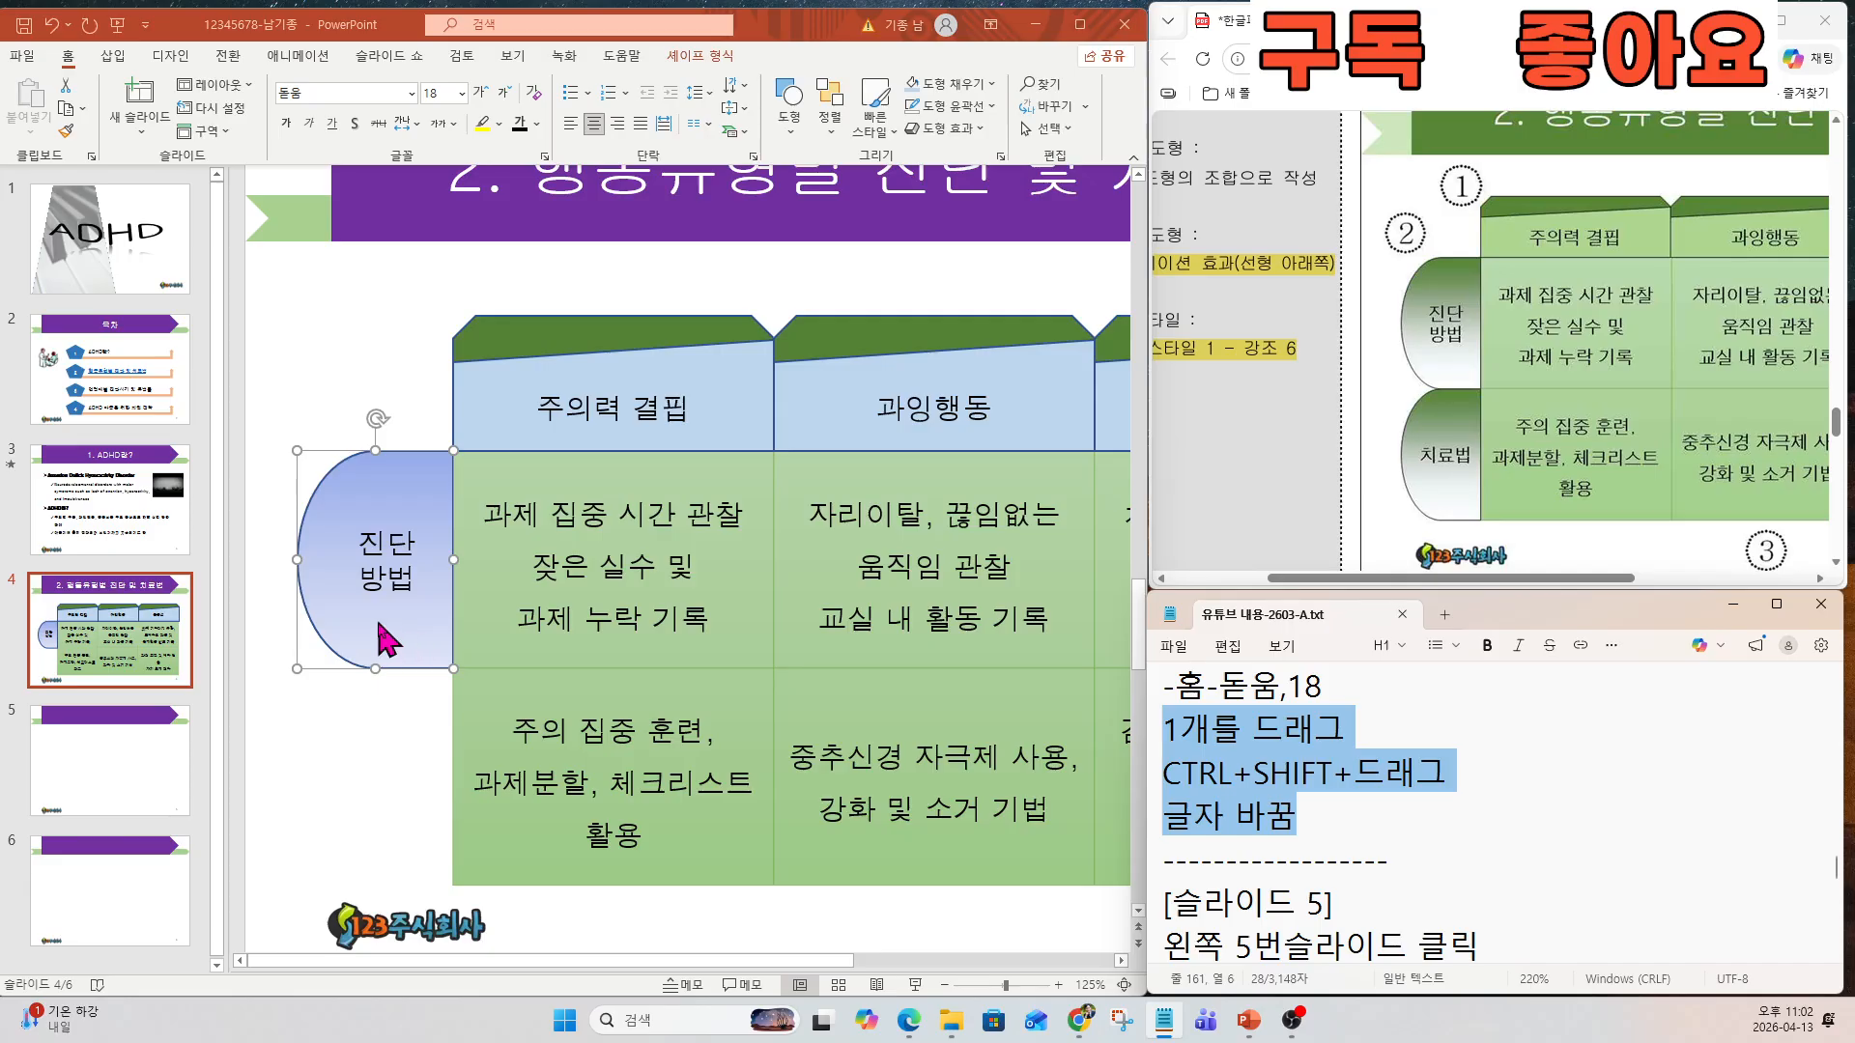
drag(398, 607, 429, 841)
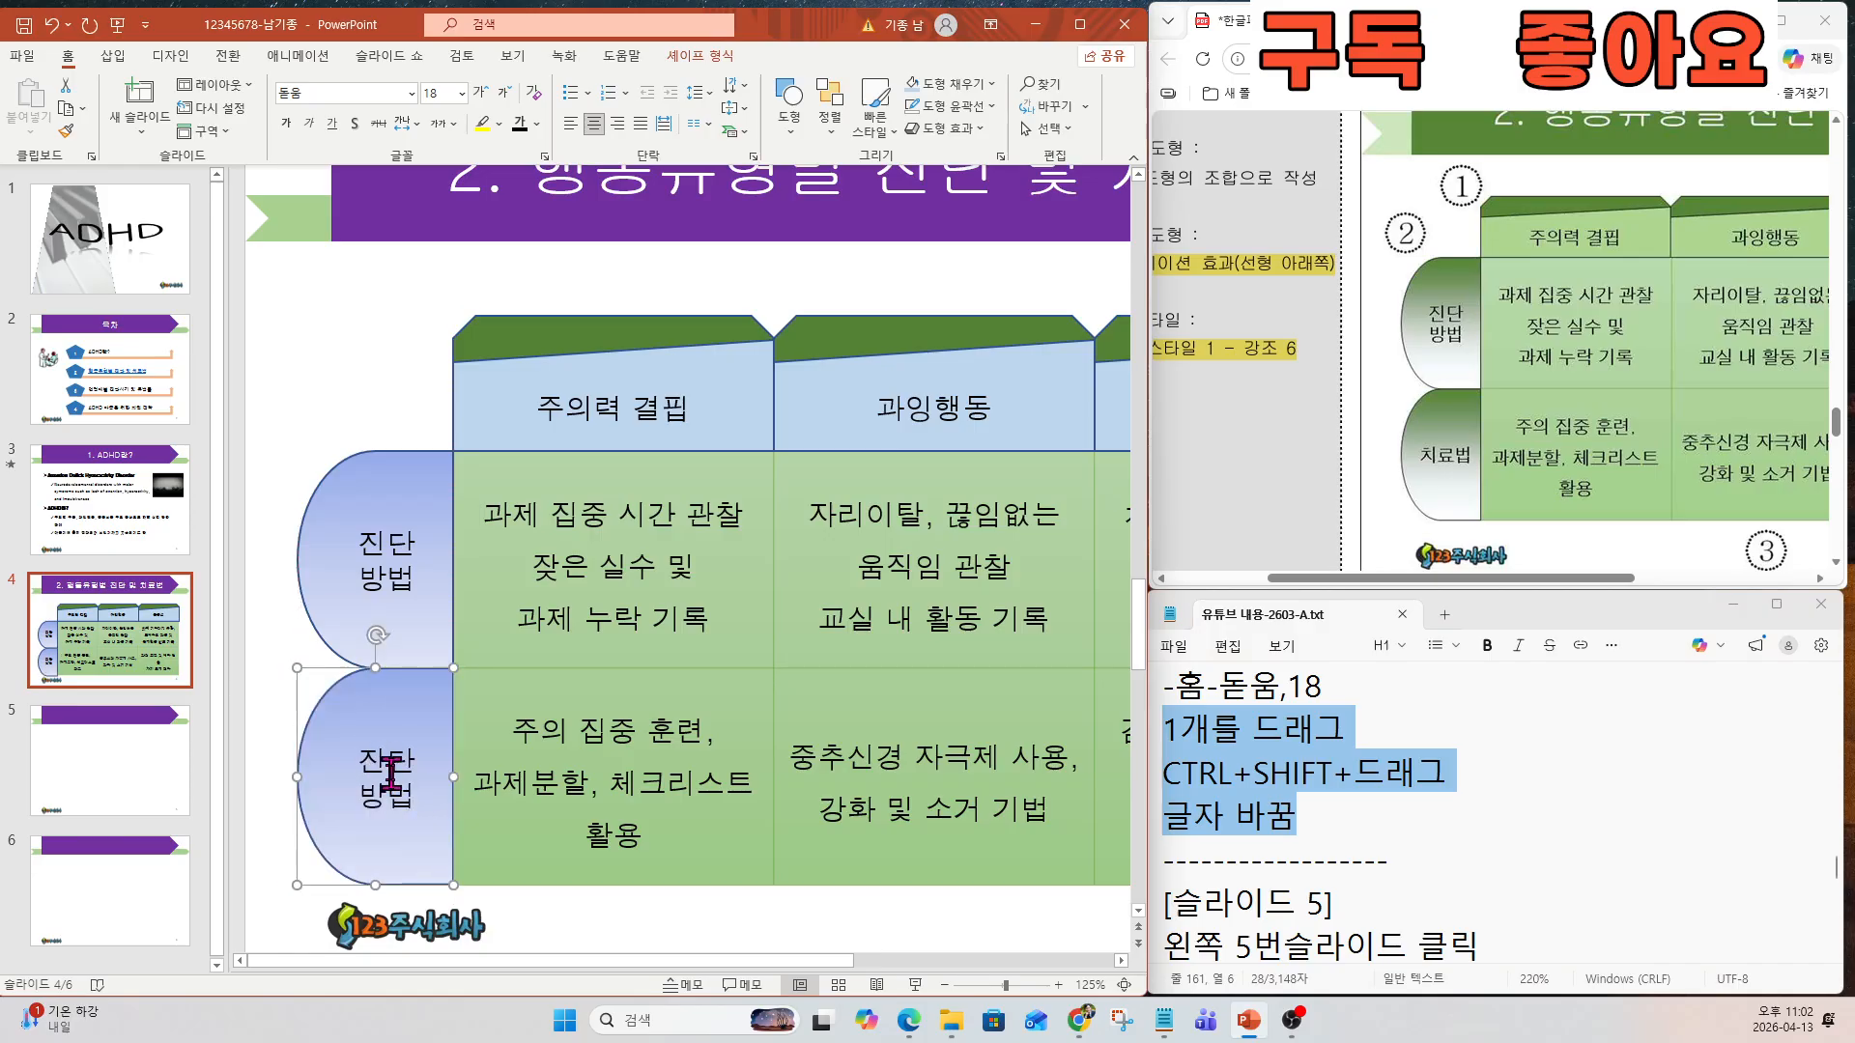
Replace the text of the copied shape with "치료법".
drag(358, 750, 437, 817)
text(치료버)
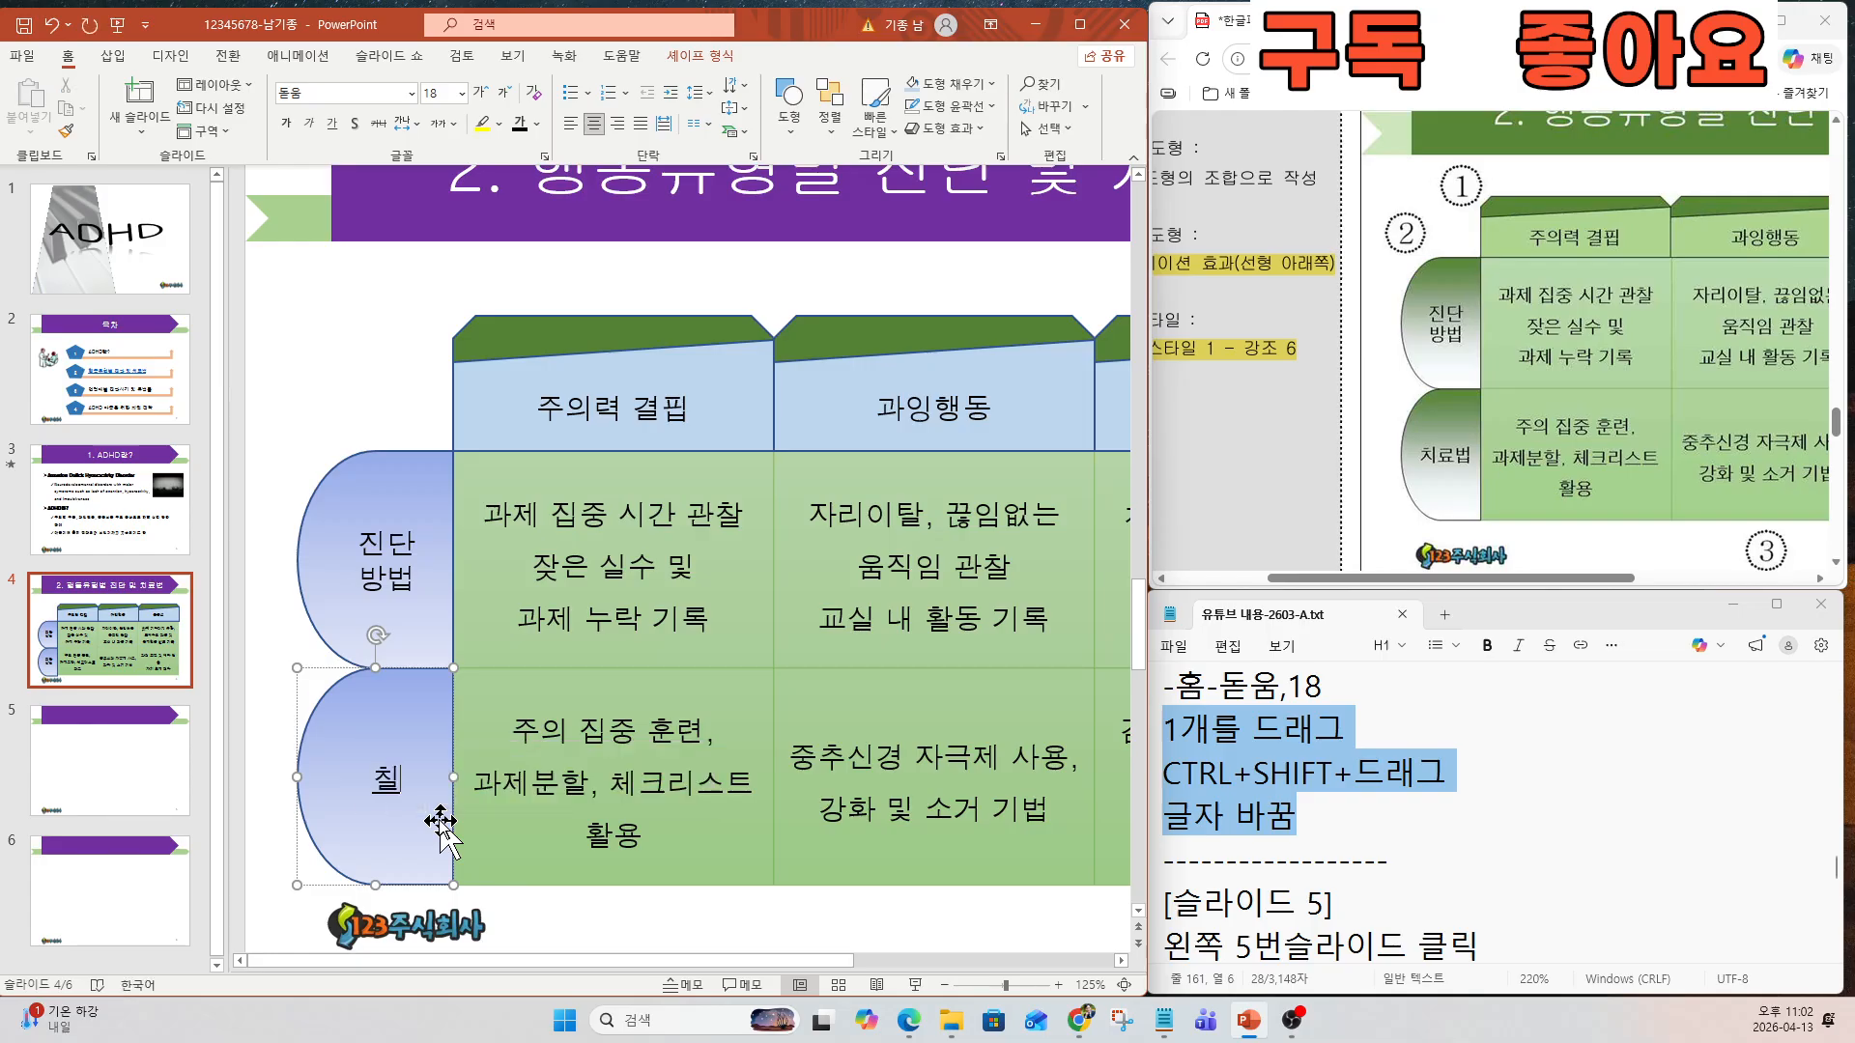
key(BackSpace)
key(BackSpace)
key(BackSpace)
text(료법)
click(322, 393)
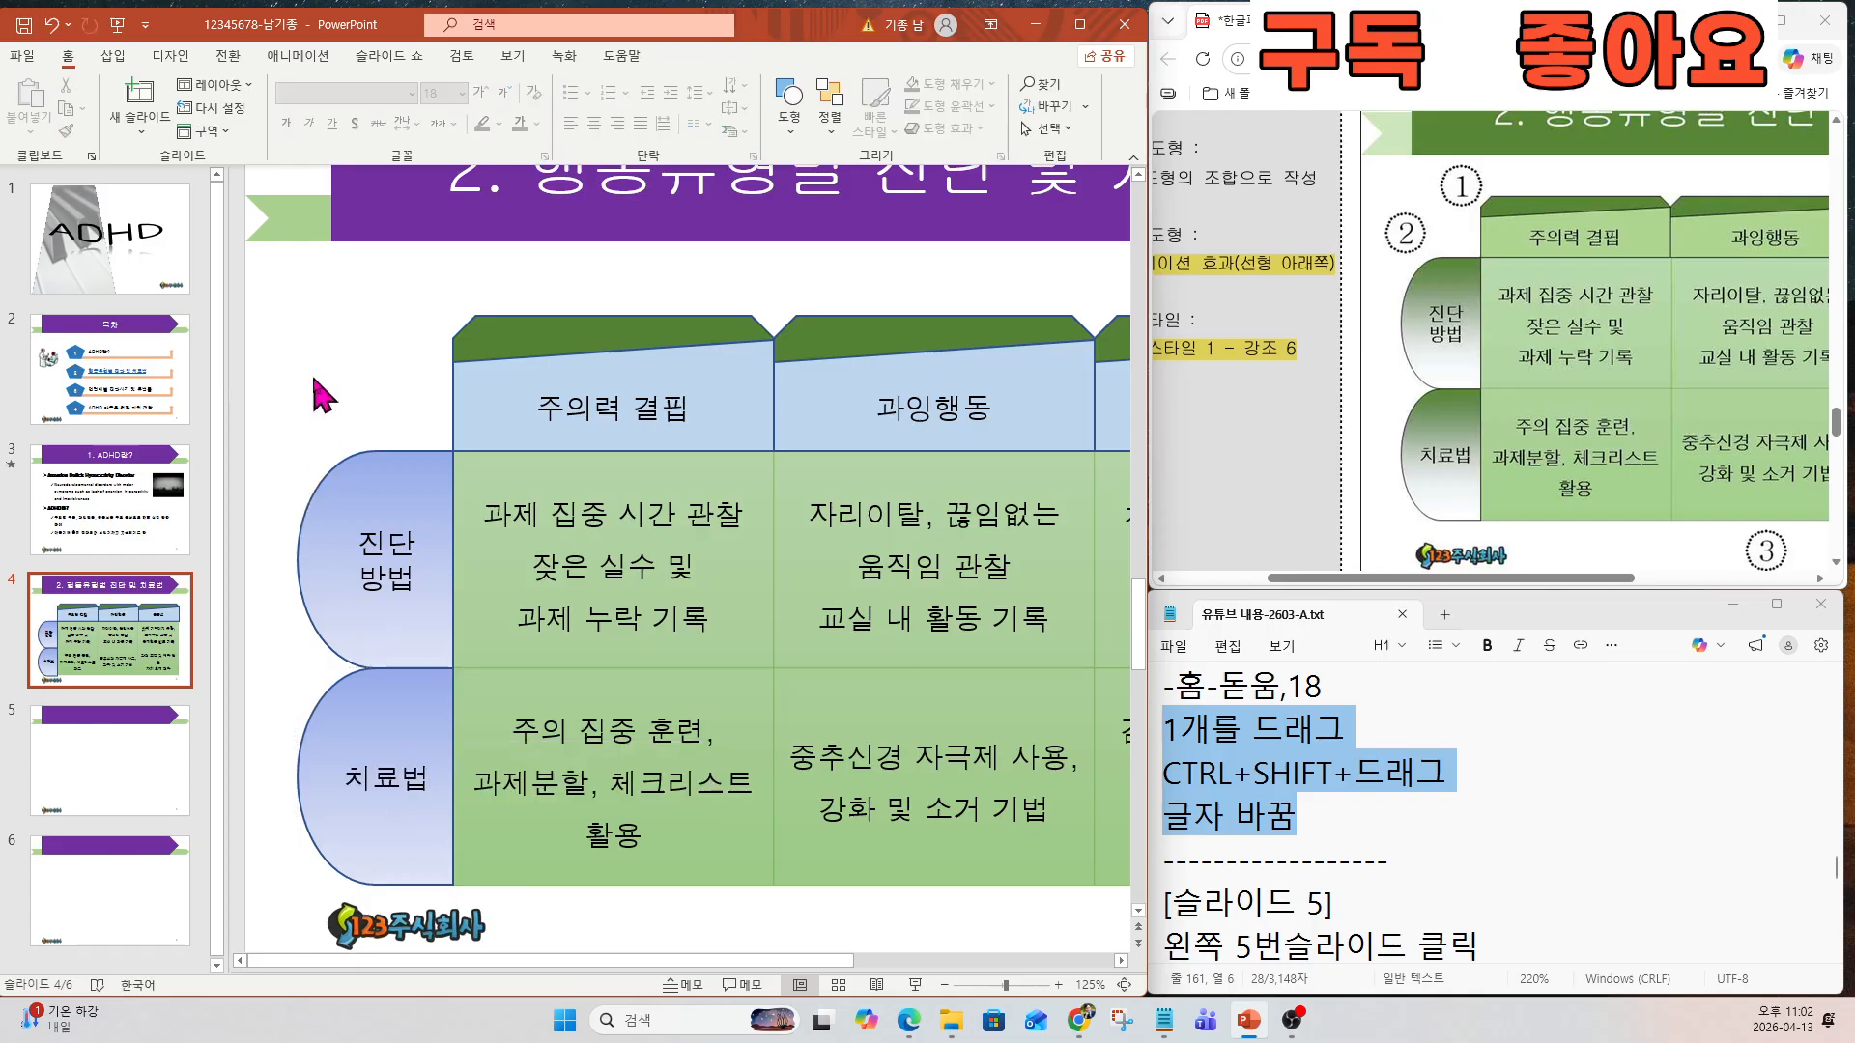
scroll(632, 616, down, 5)
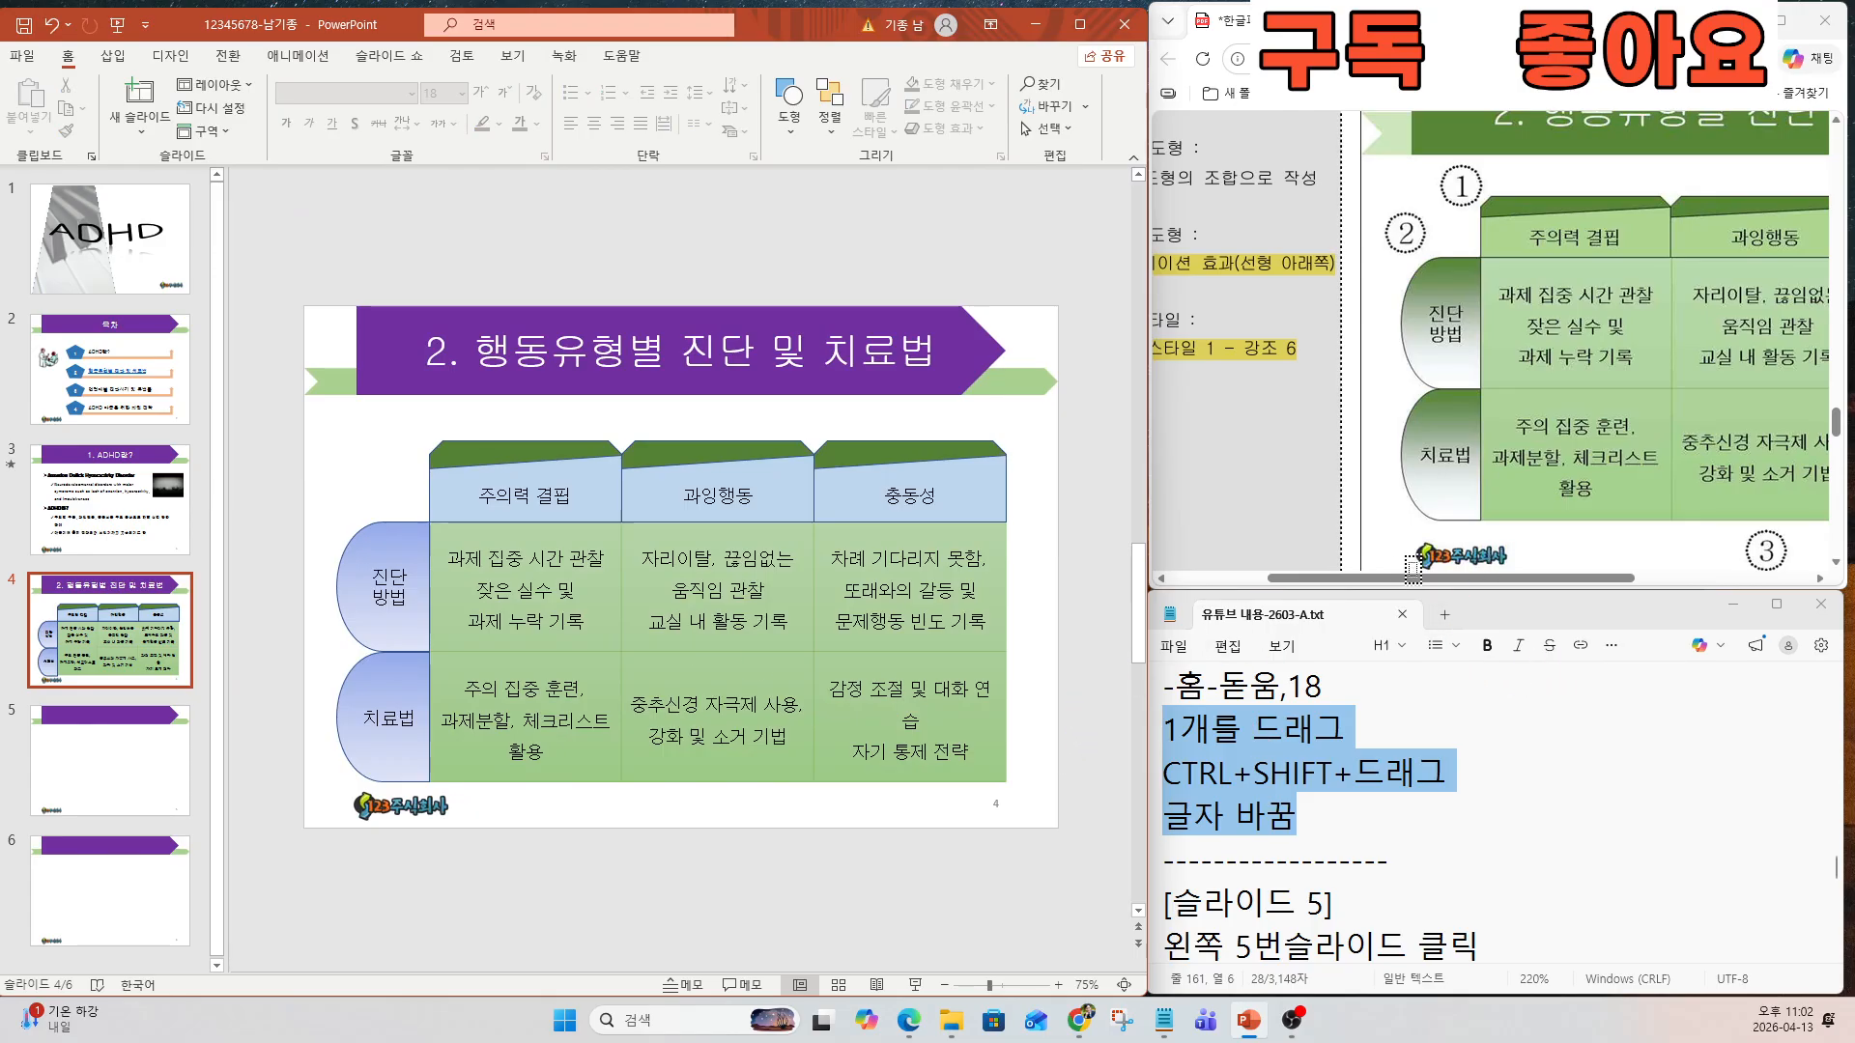
click(1335, 784)
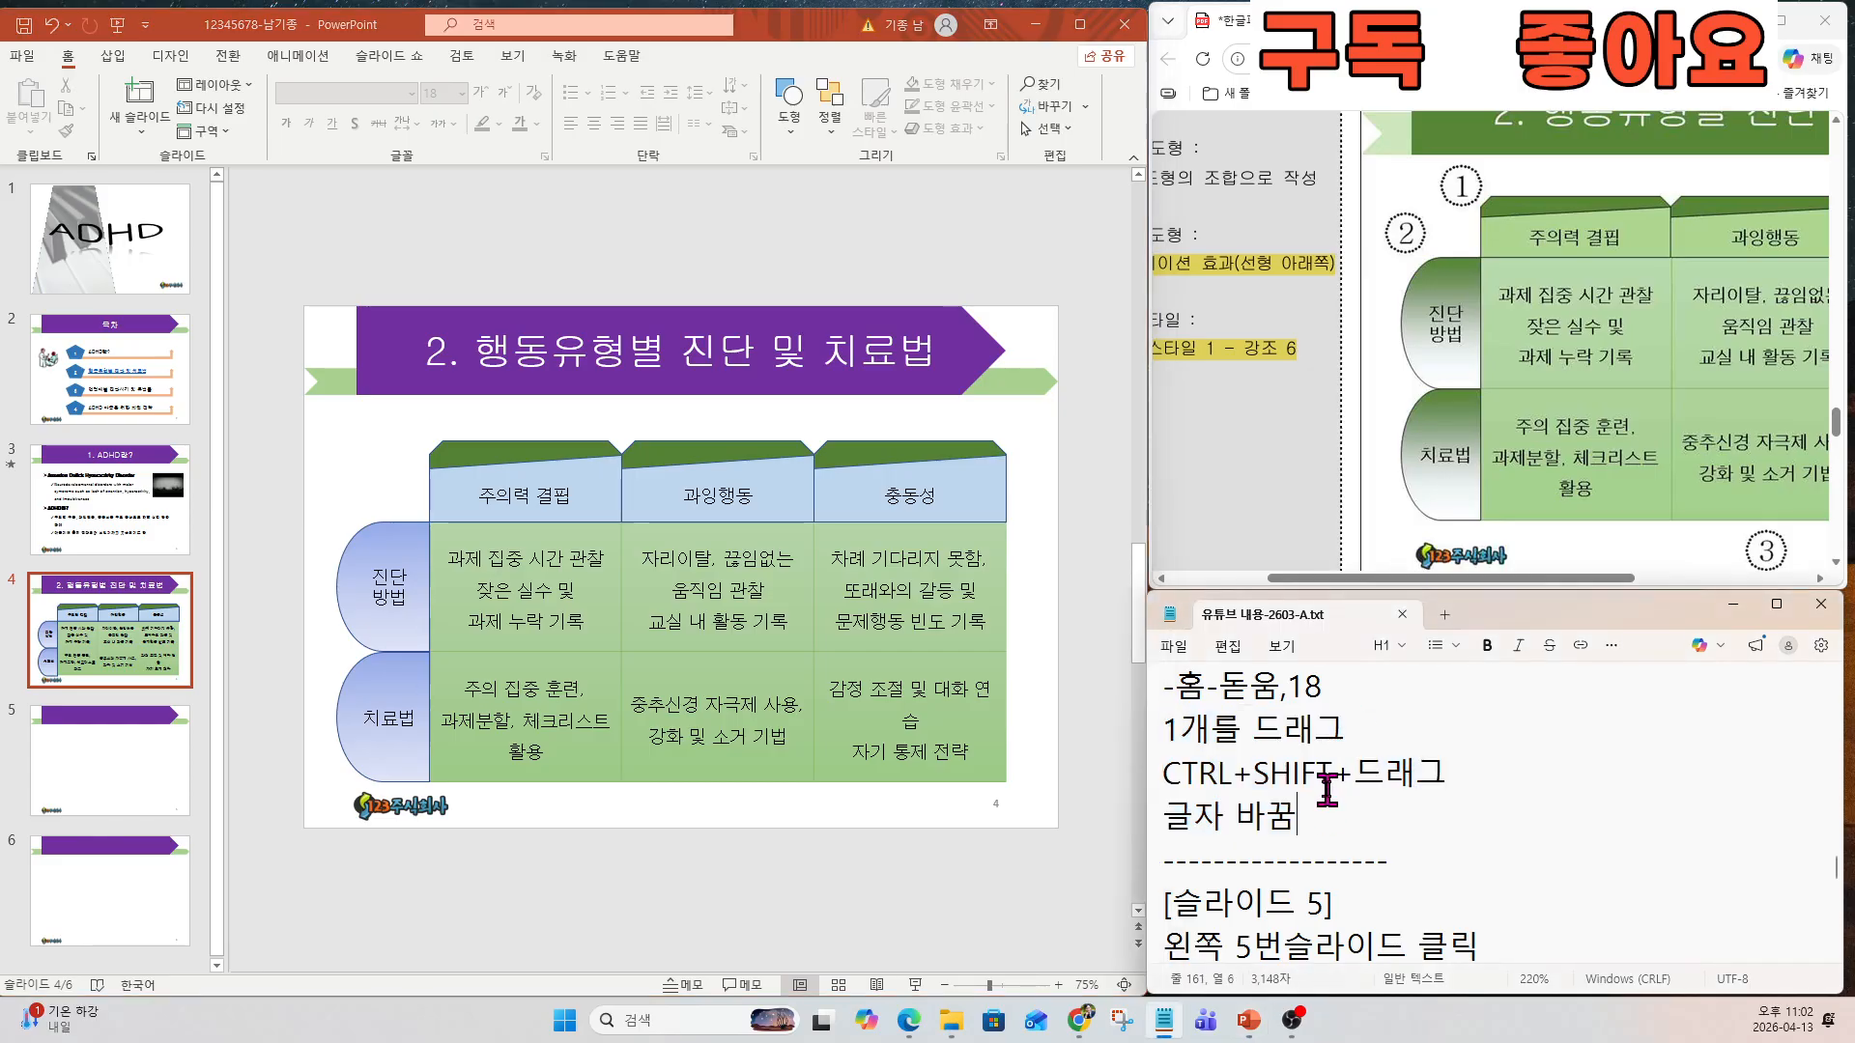
Highlight the lines from "[슬라이드 5]" through "제목 입력" in the Notepad notes and show slide 5's task in the exam sheet.
scroll(1327, 790, down, 2)
click(1289, 809)
drag(1289, 810, 1149, 734)
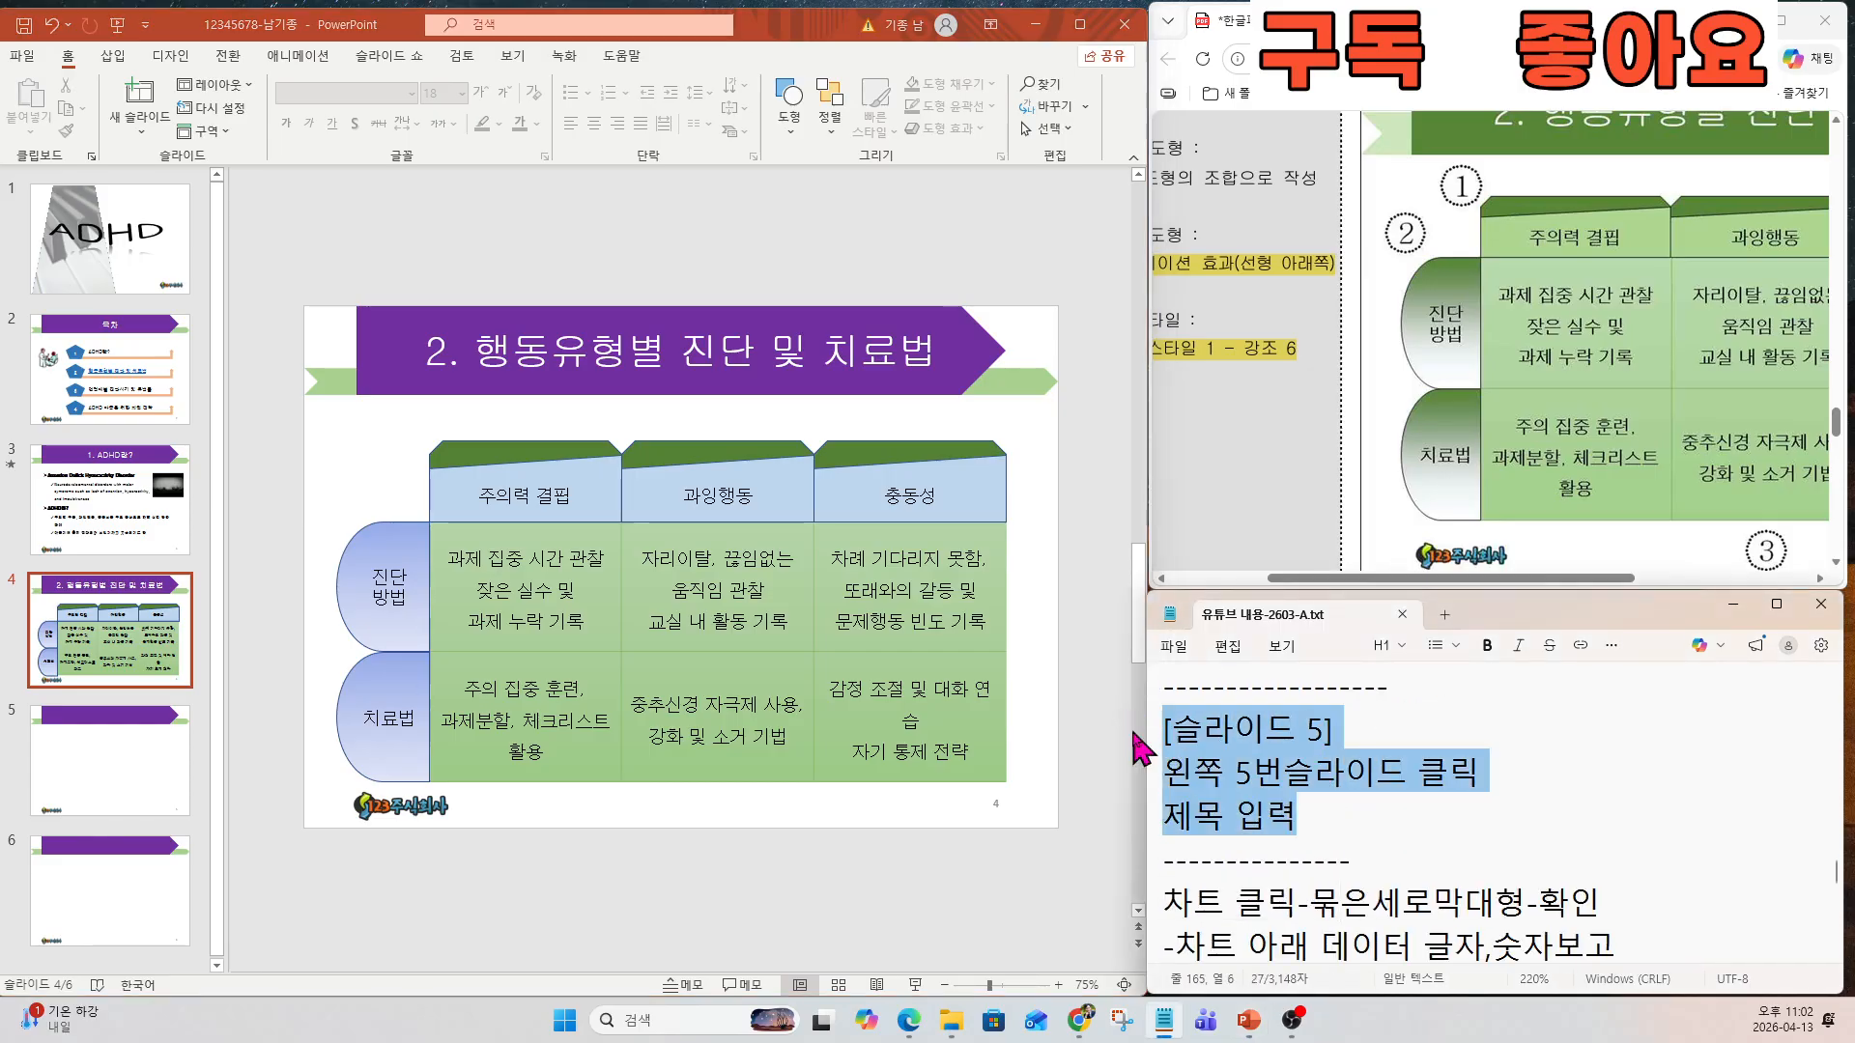
scroll(1546, 481, down, 5)
scroll(1536, 578, right, 3)
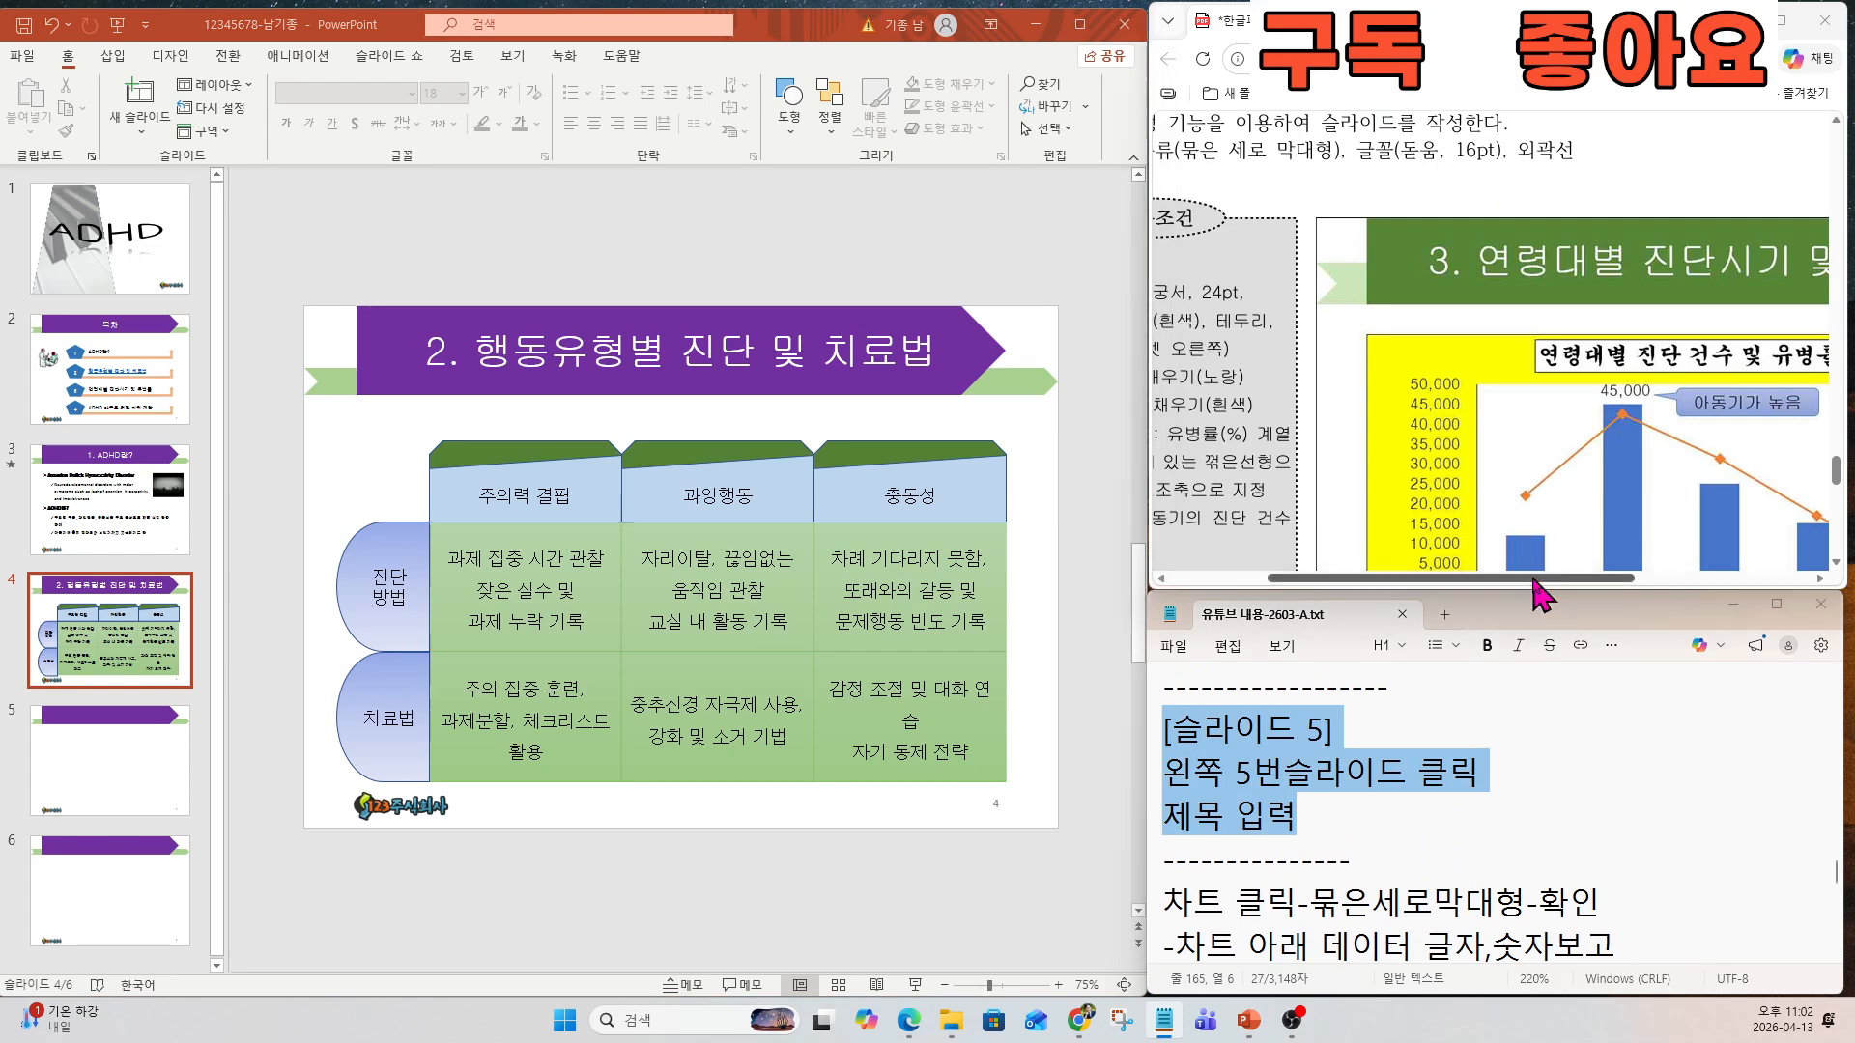
In PowerPoint, open slide 5 and enter "3. 연령대별 진단시기 및 유병률" as its title.
click(106, 760)
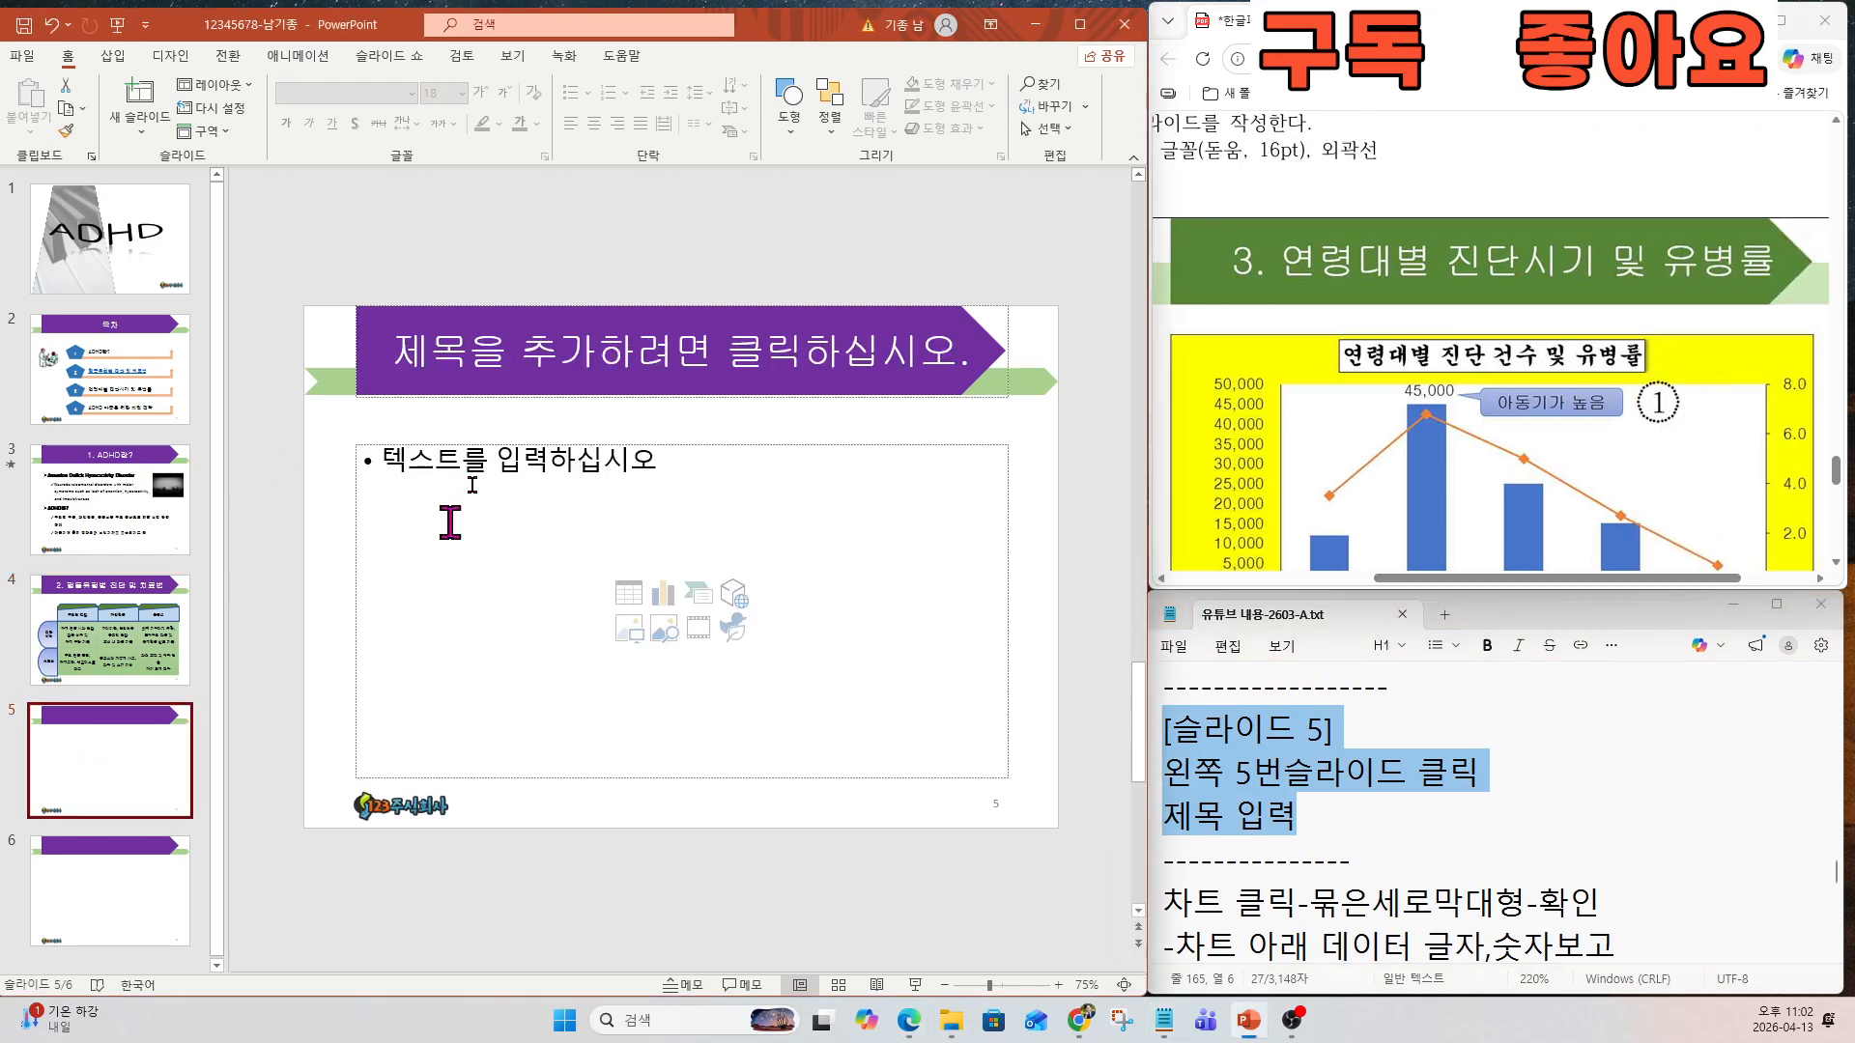
click(512, 382)
text(3.)
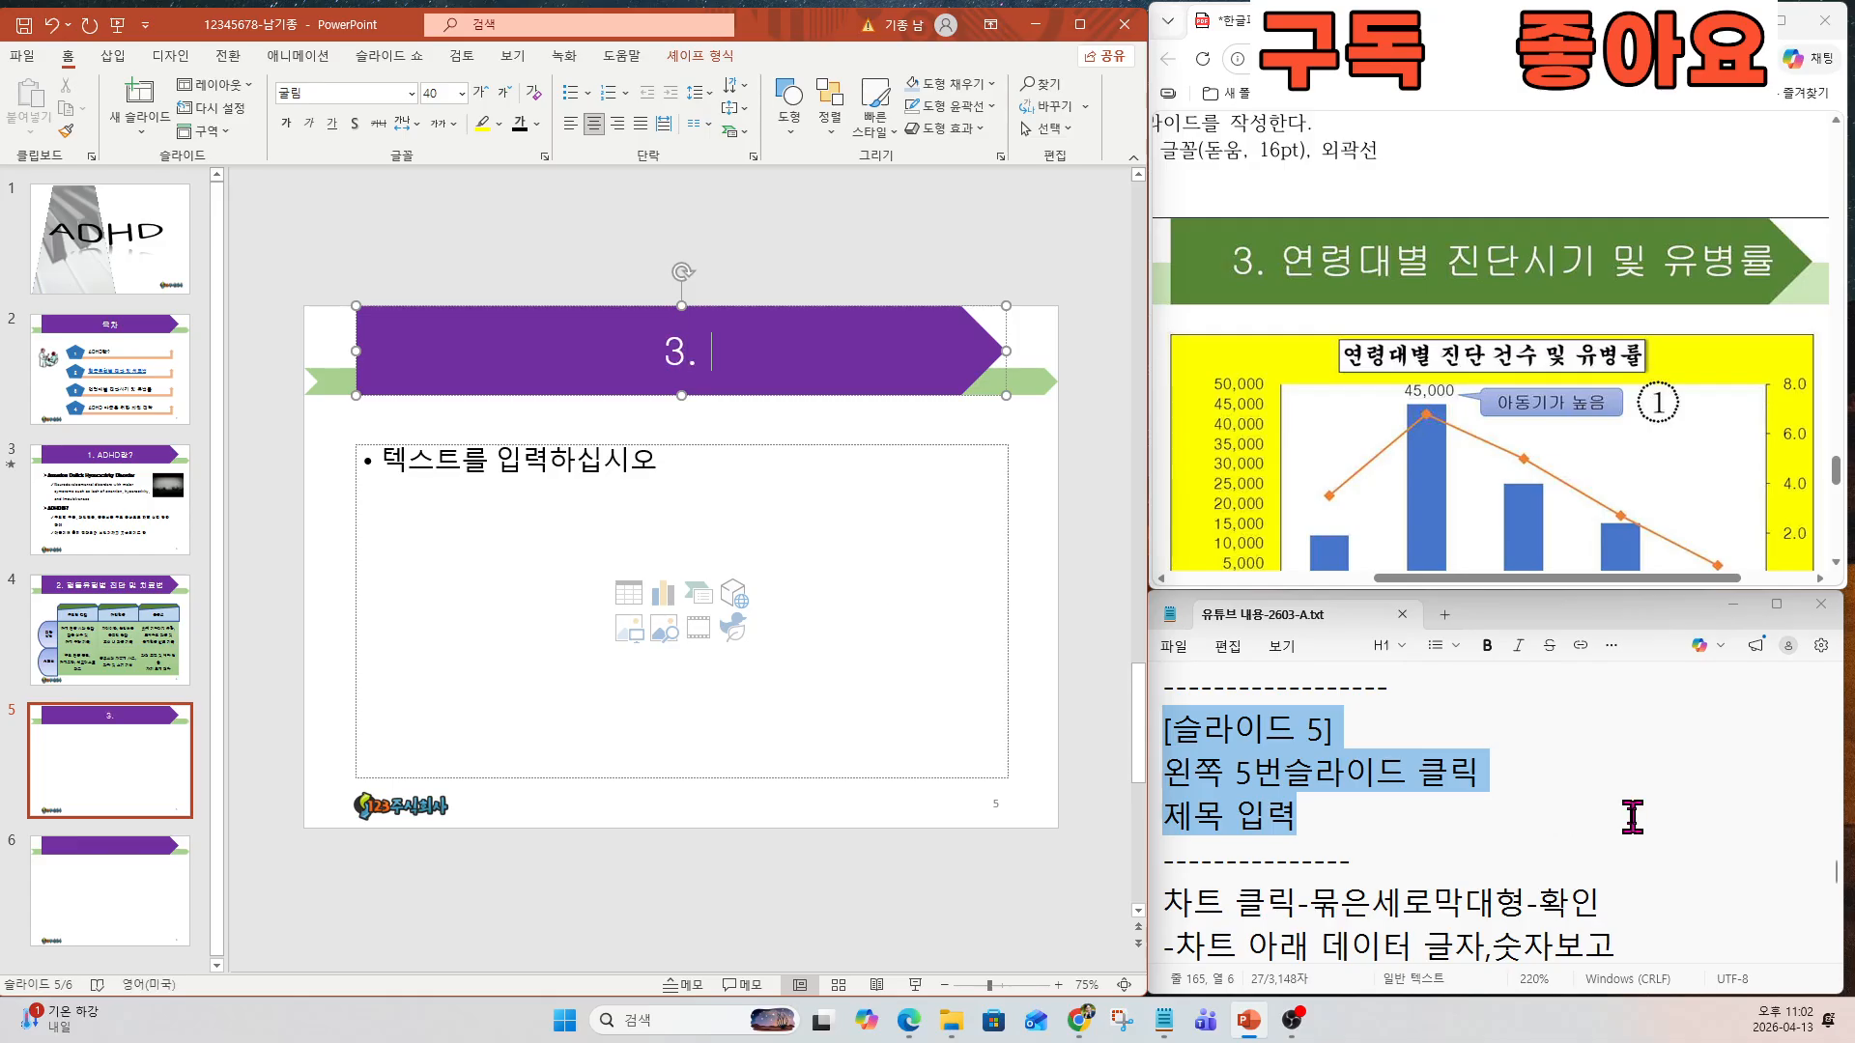
key(Hangul)
text(연ㄹ대)
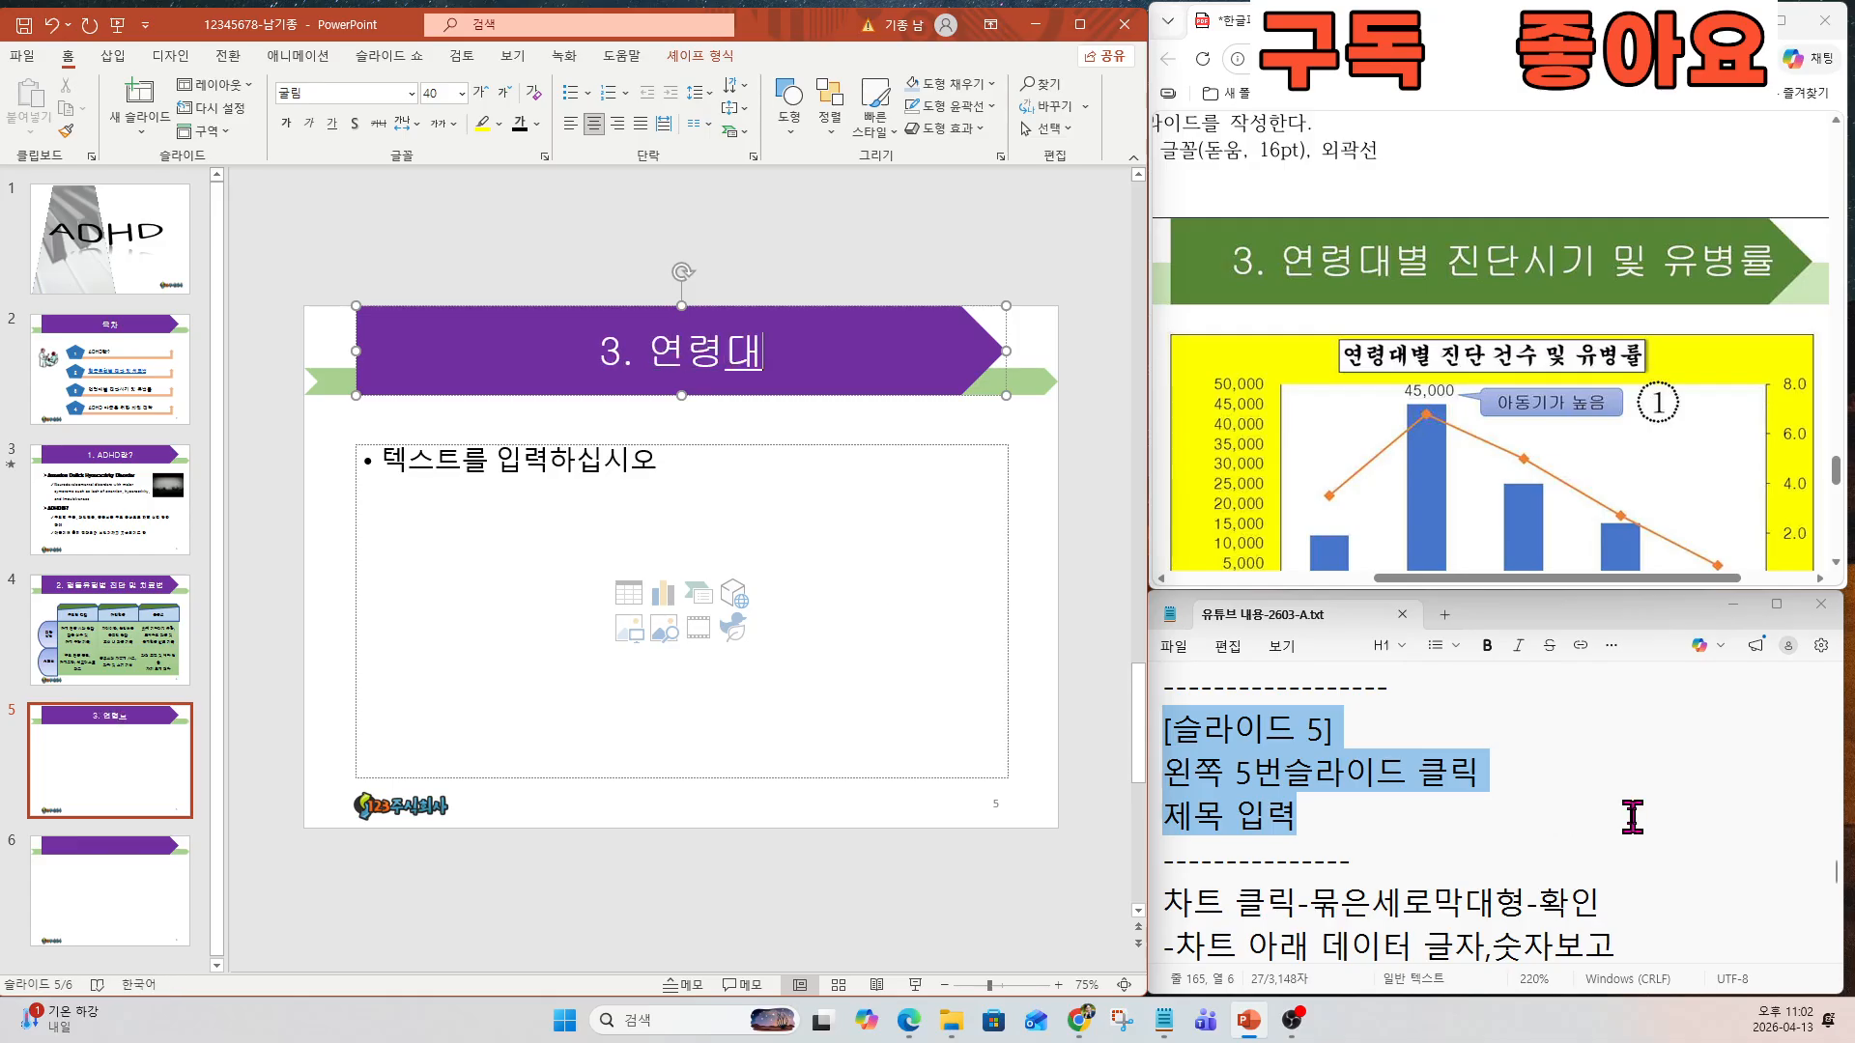
text(별 진단시기 및 유병)
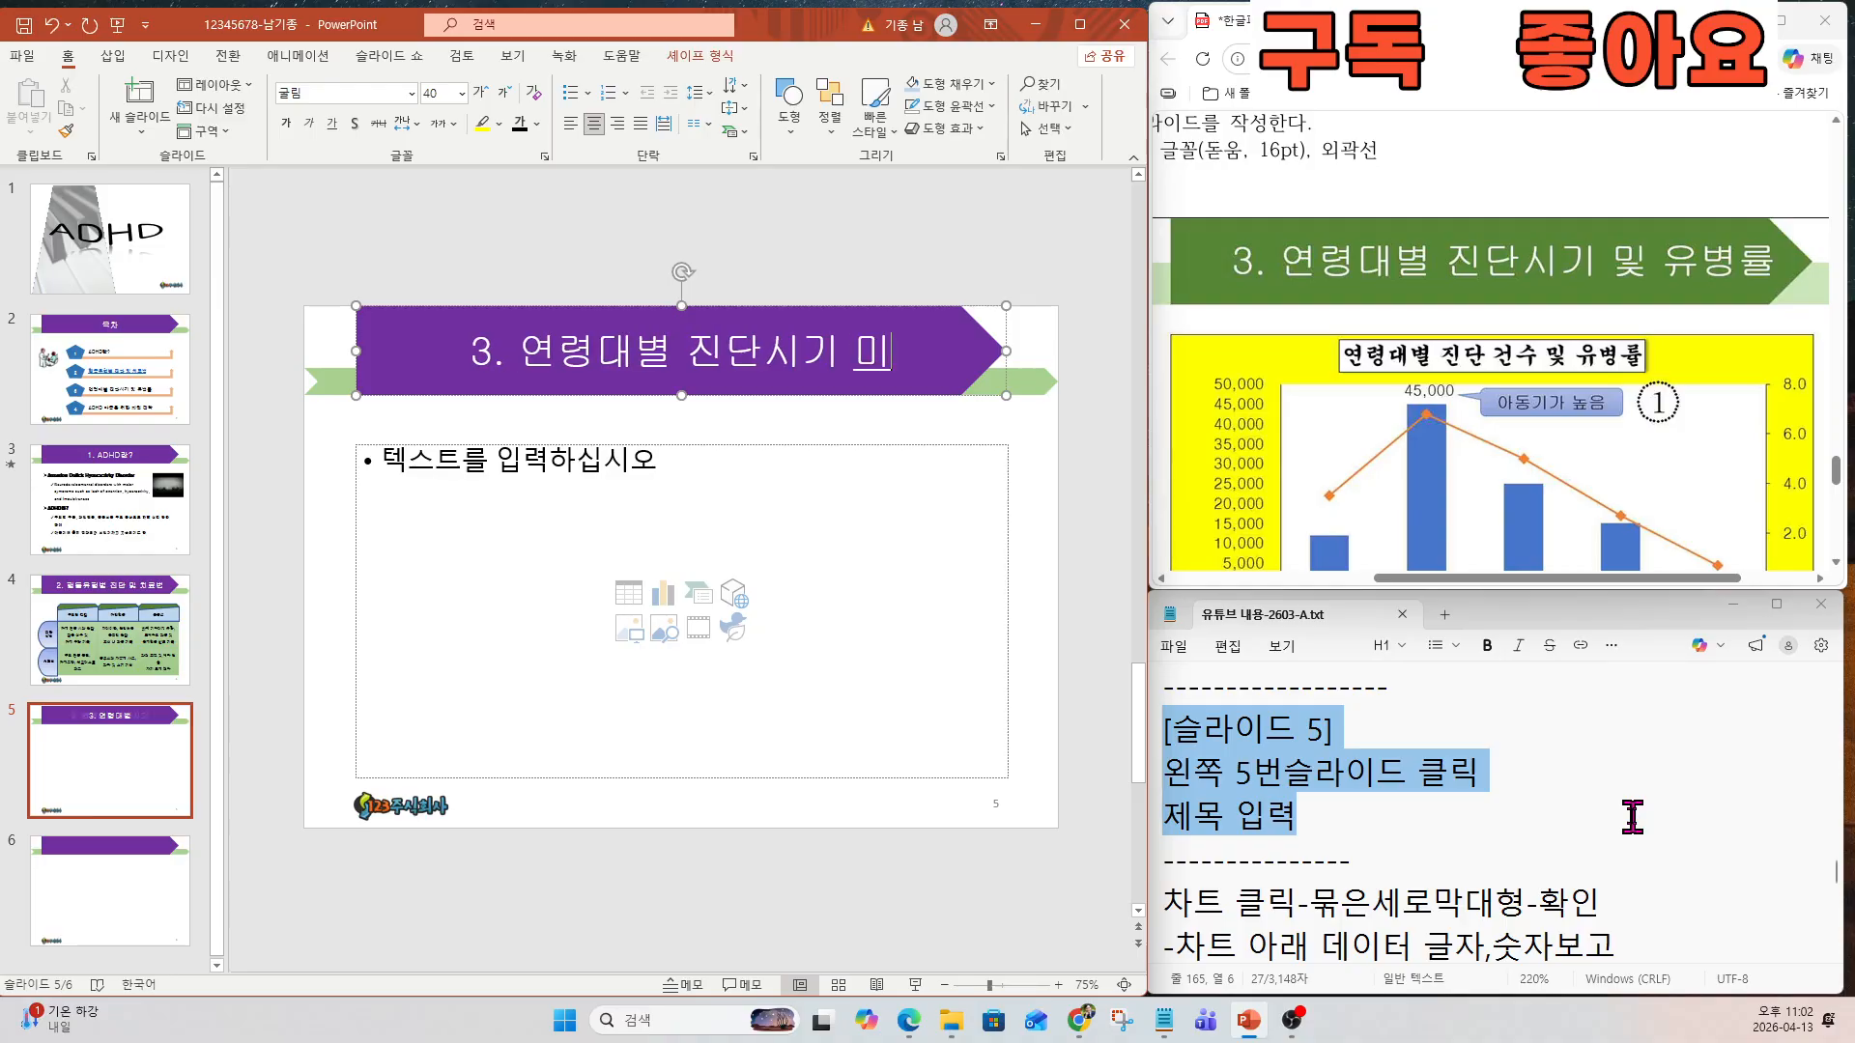
text(률)
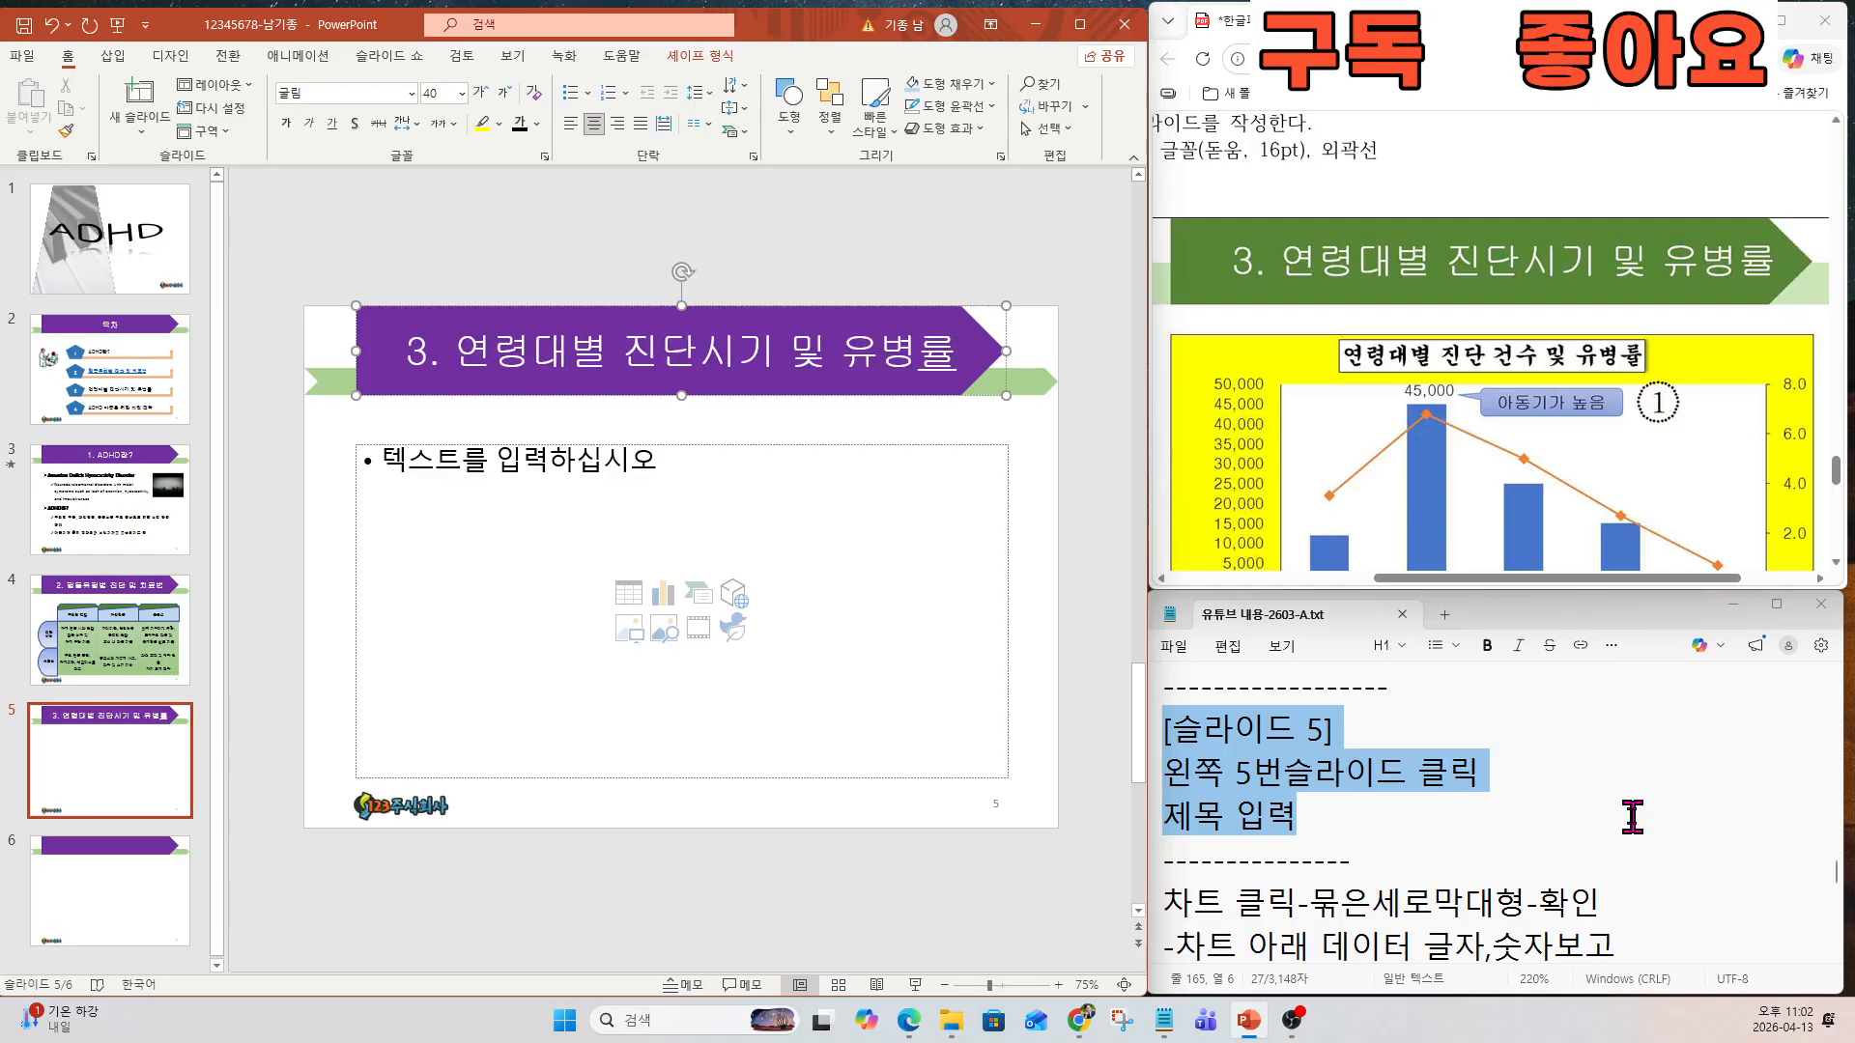
Highlight the Notepad lines from "차트 클릭" through "엑셀에 입력" and show the data table under the exam sheet's chart.
click(1354, 811)
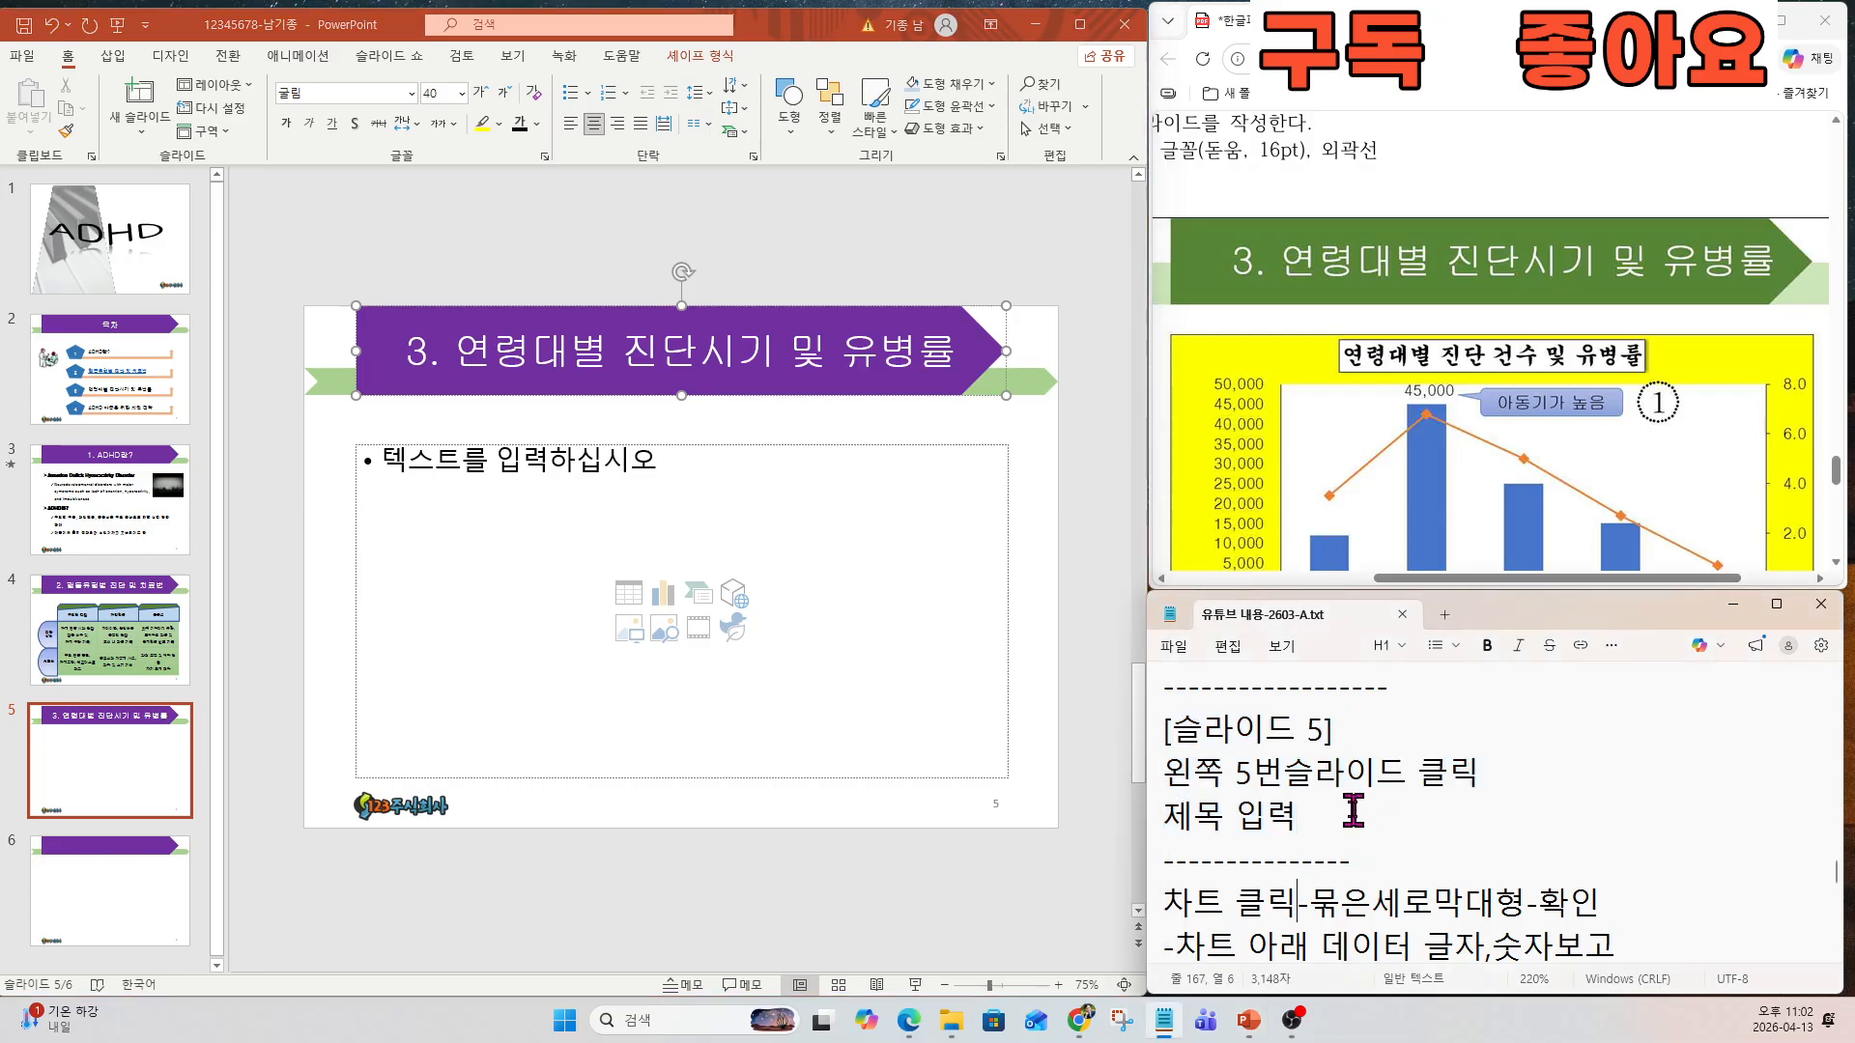
scroll(1354, 812, down, 2)
drag(1165, 731, 1334, 822)
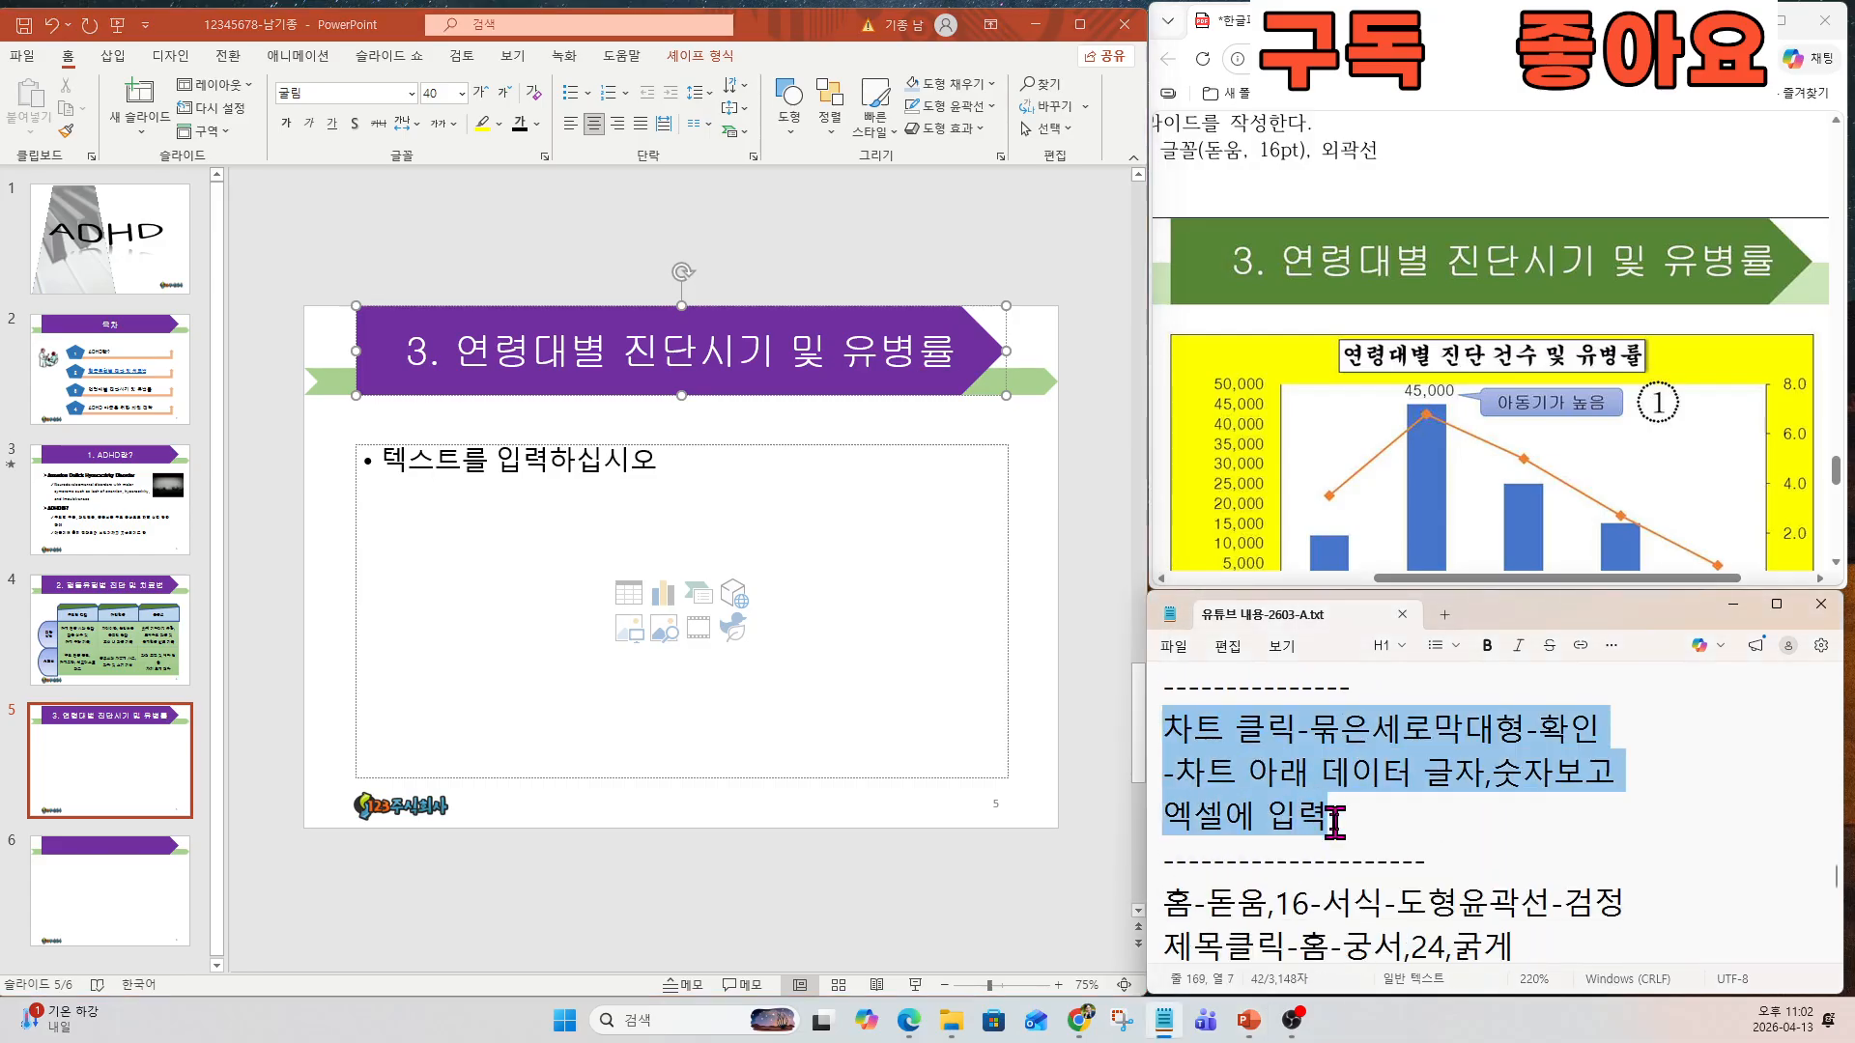
scroll(1464, 418, down, 2)
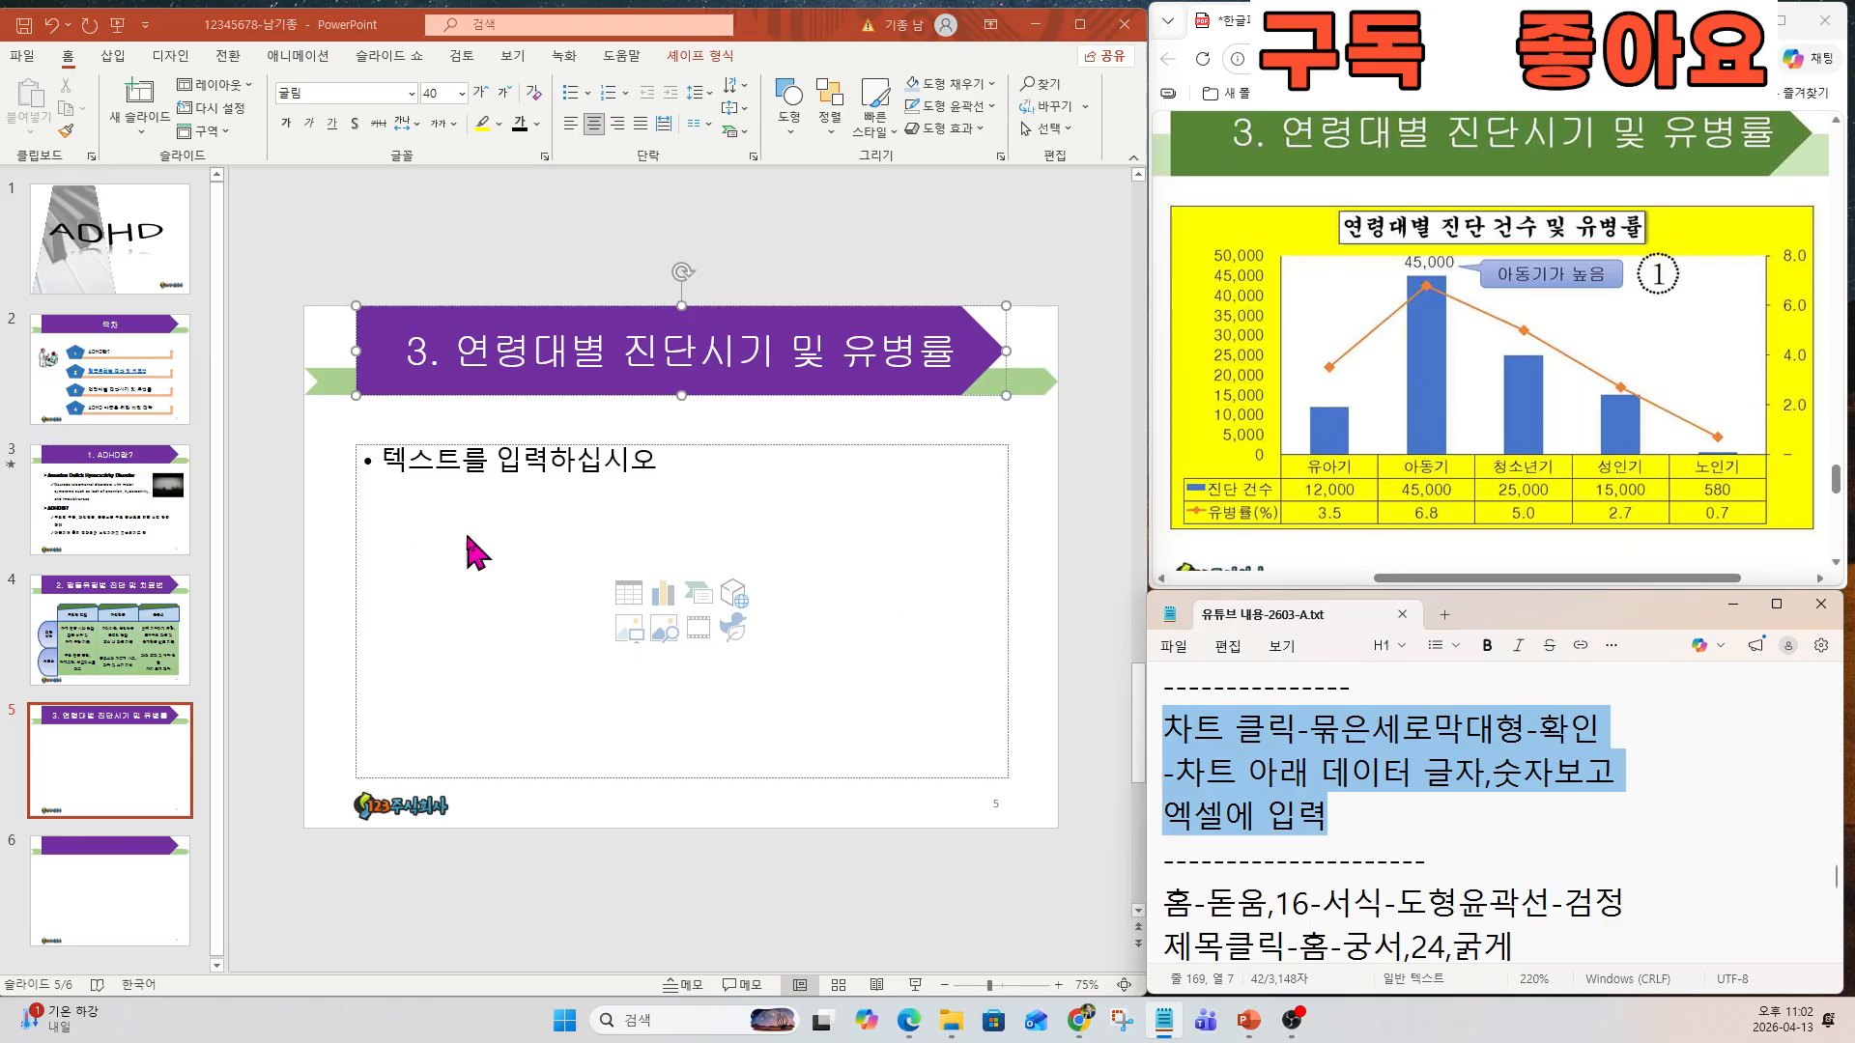
Insert a clustered column chart in PowerPoint slide 5's content placeholder and enlarge its data sheet window to show more rows.
click(659, 591)
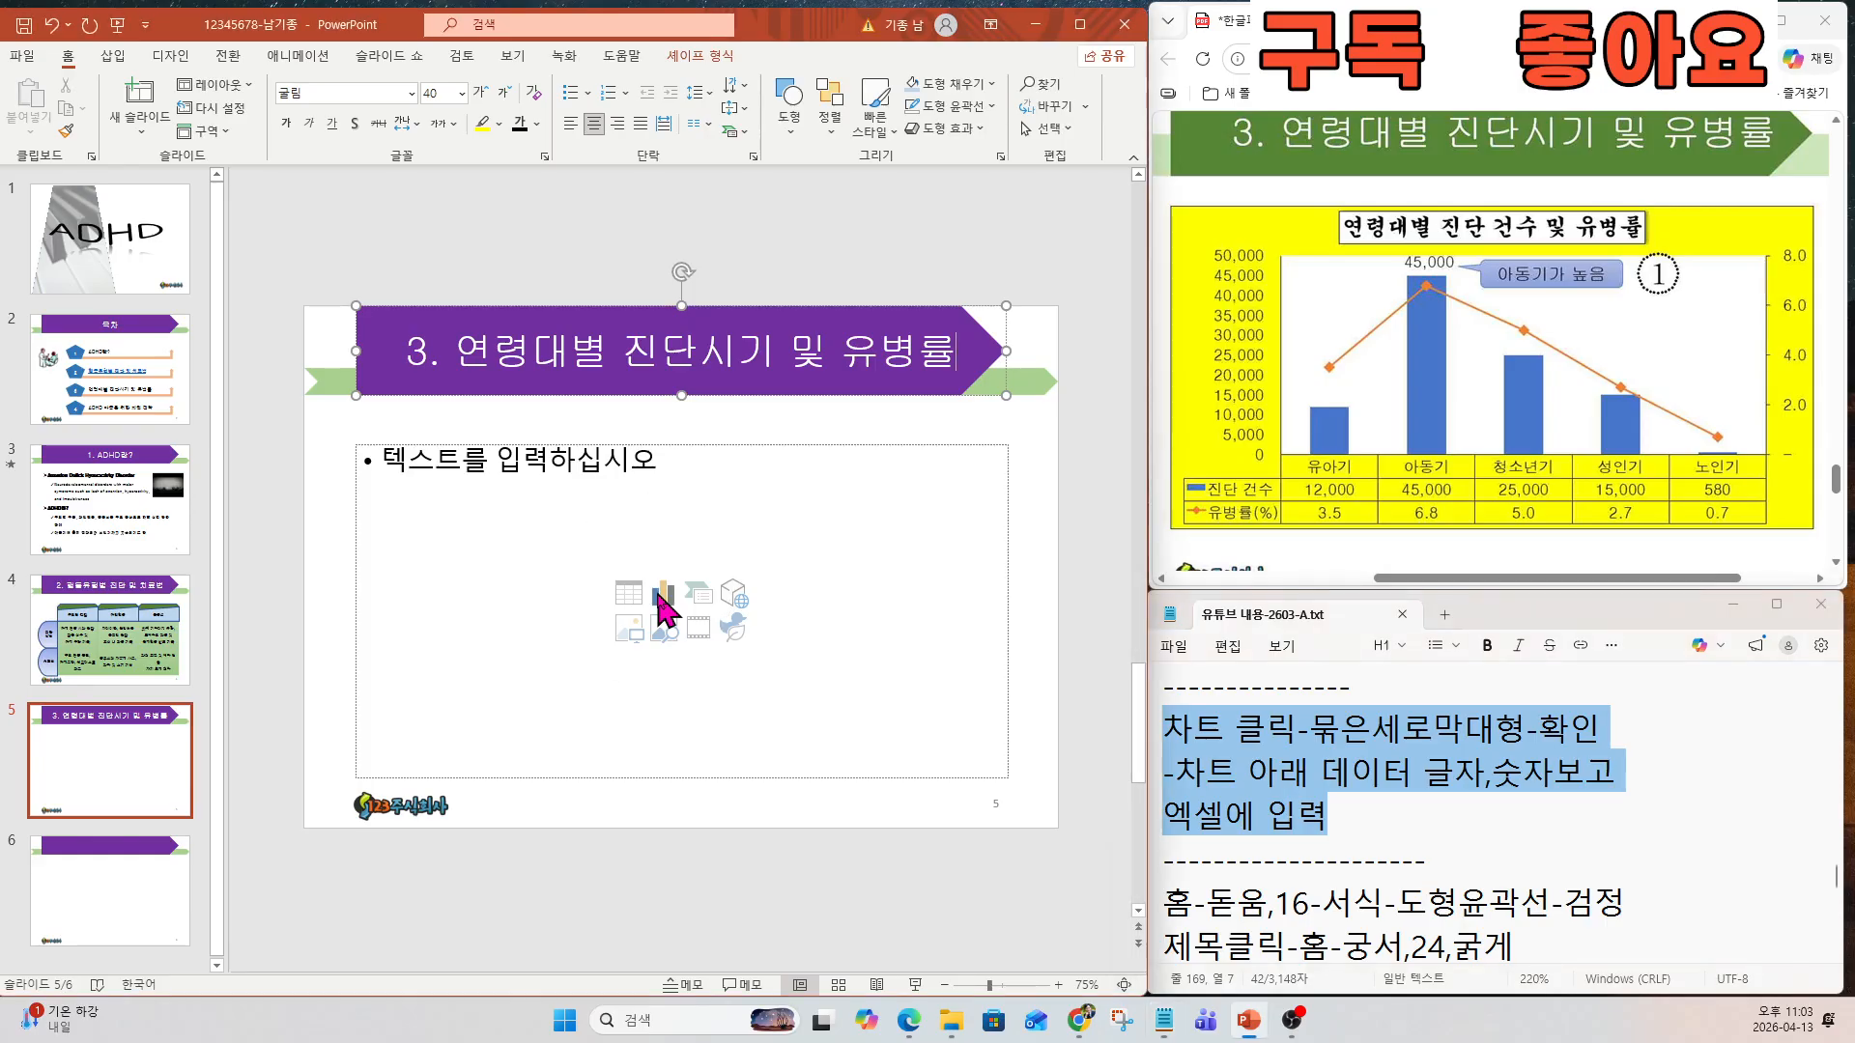
click(658, 592)
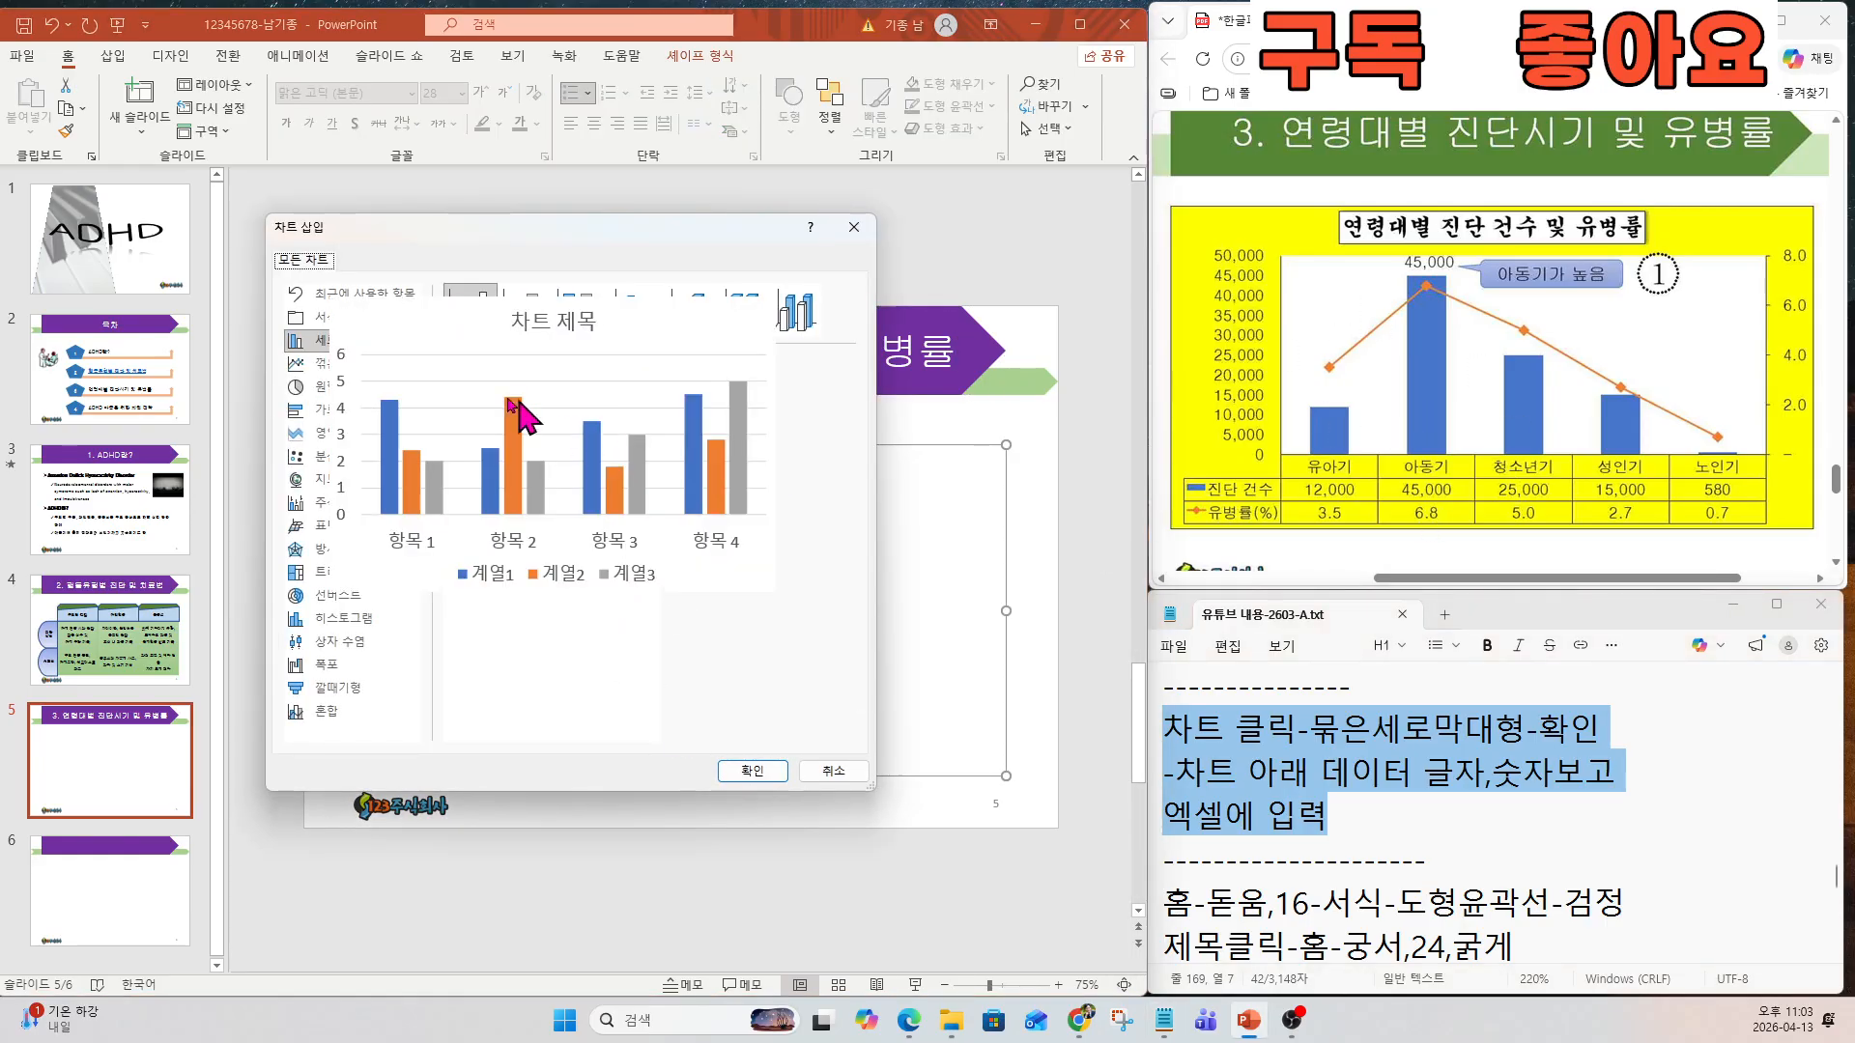
click(774, 772)
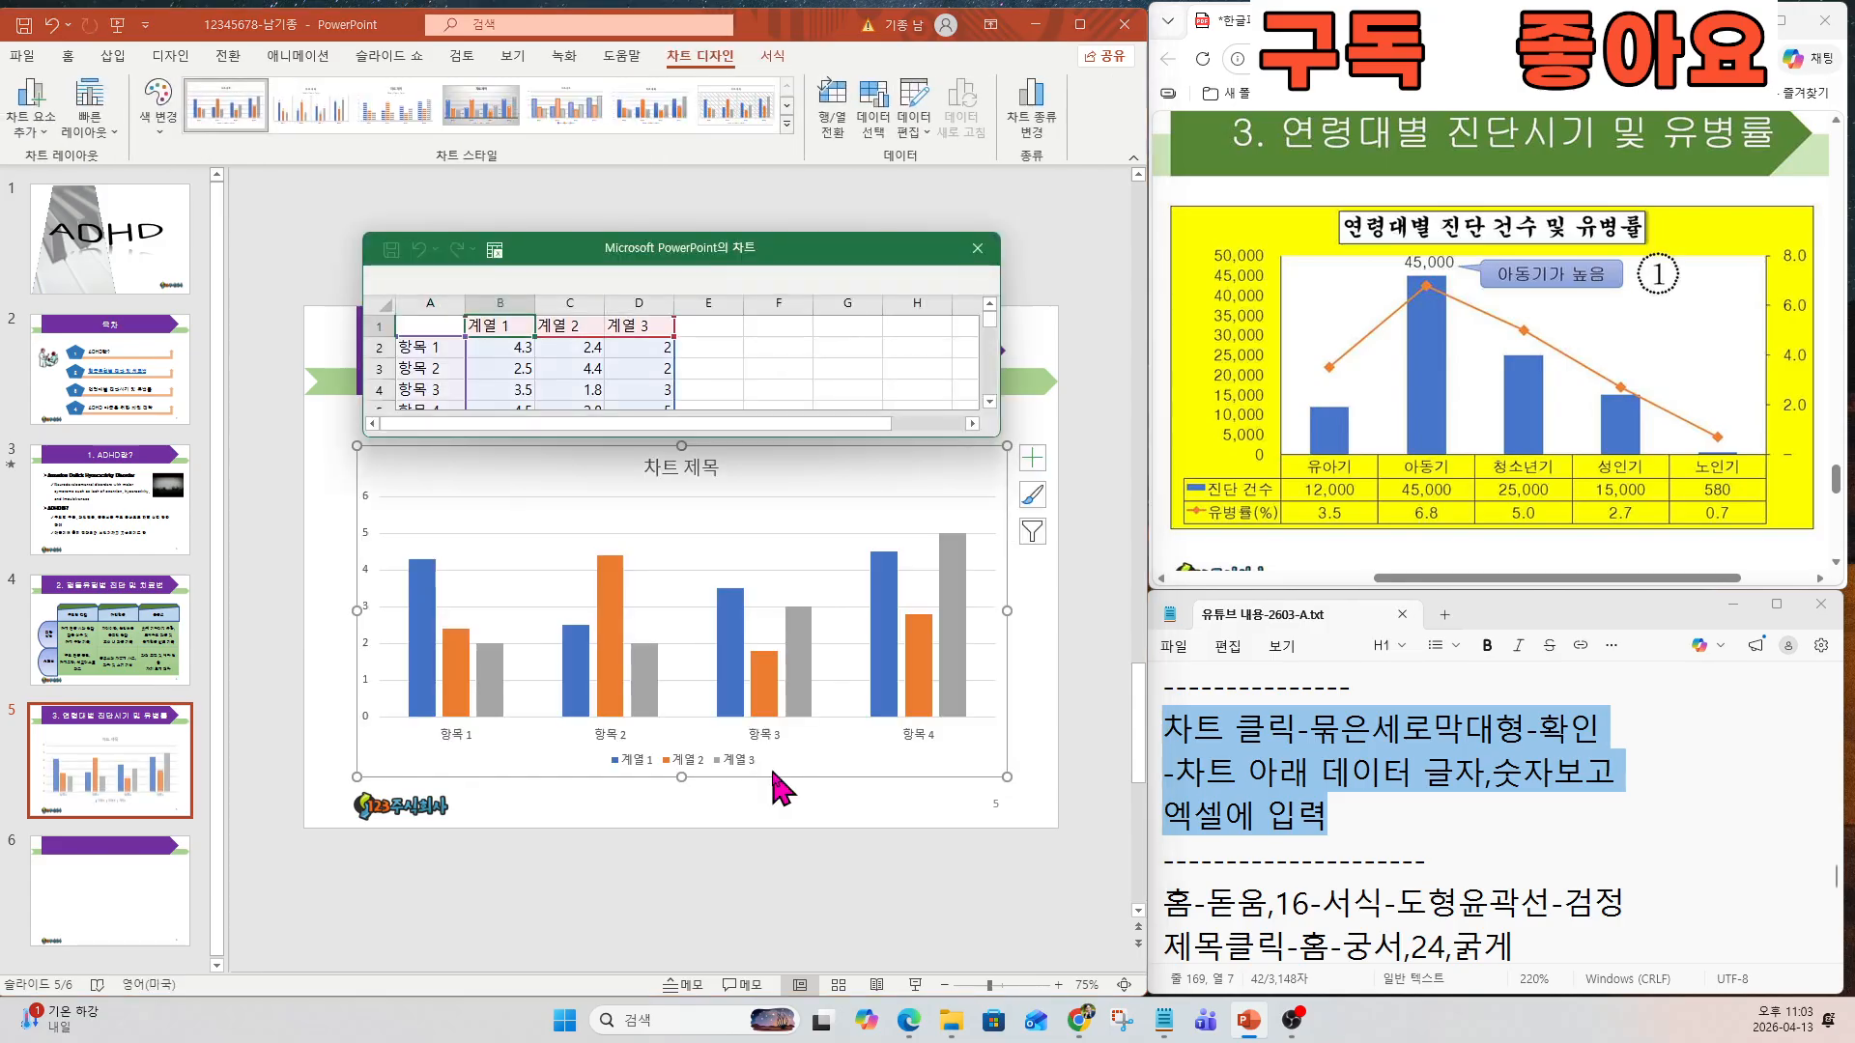
drag(651, 440, 654, 593)
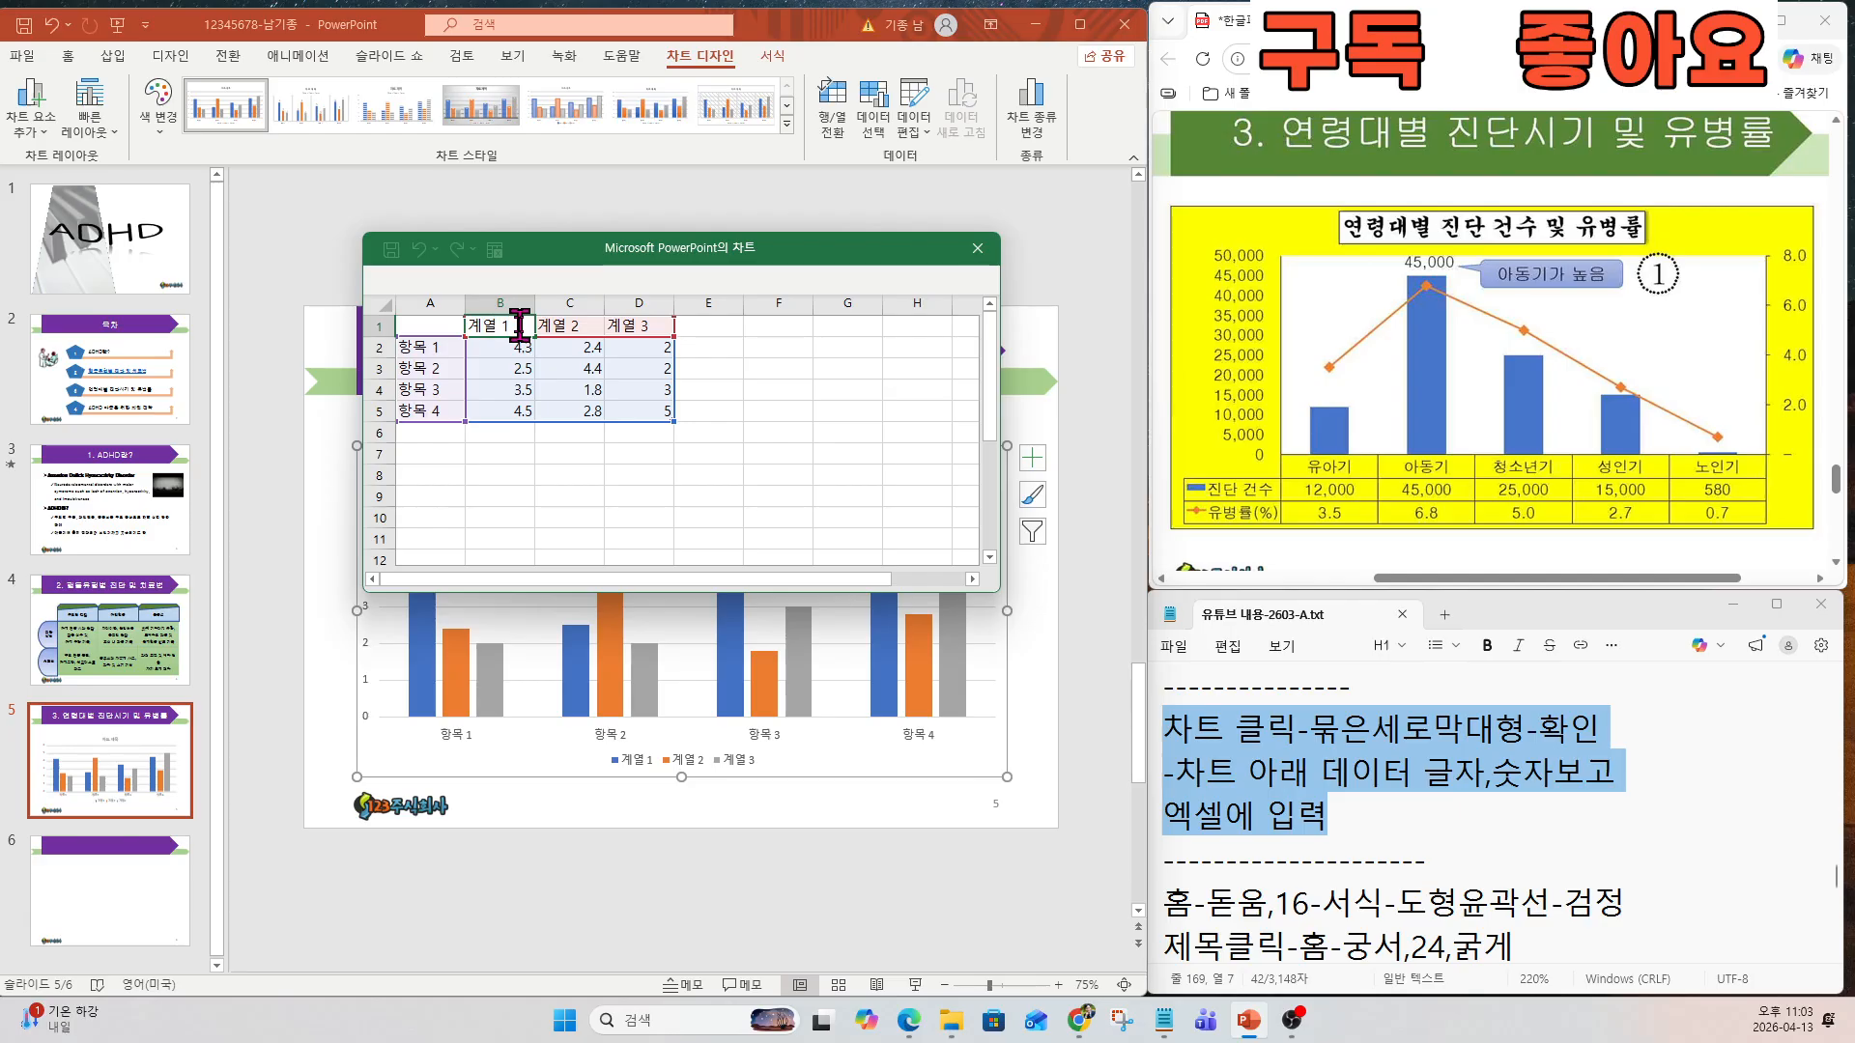
Enter the headings "유아기", "아동기" and "청소년기" in cells B1 to D1 of the chart data sheet.
text(DBD)
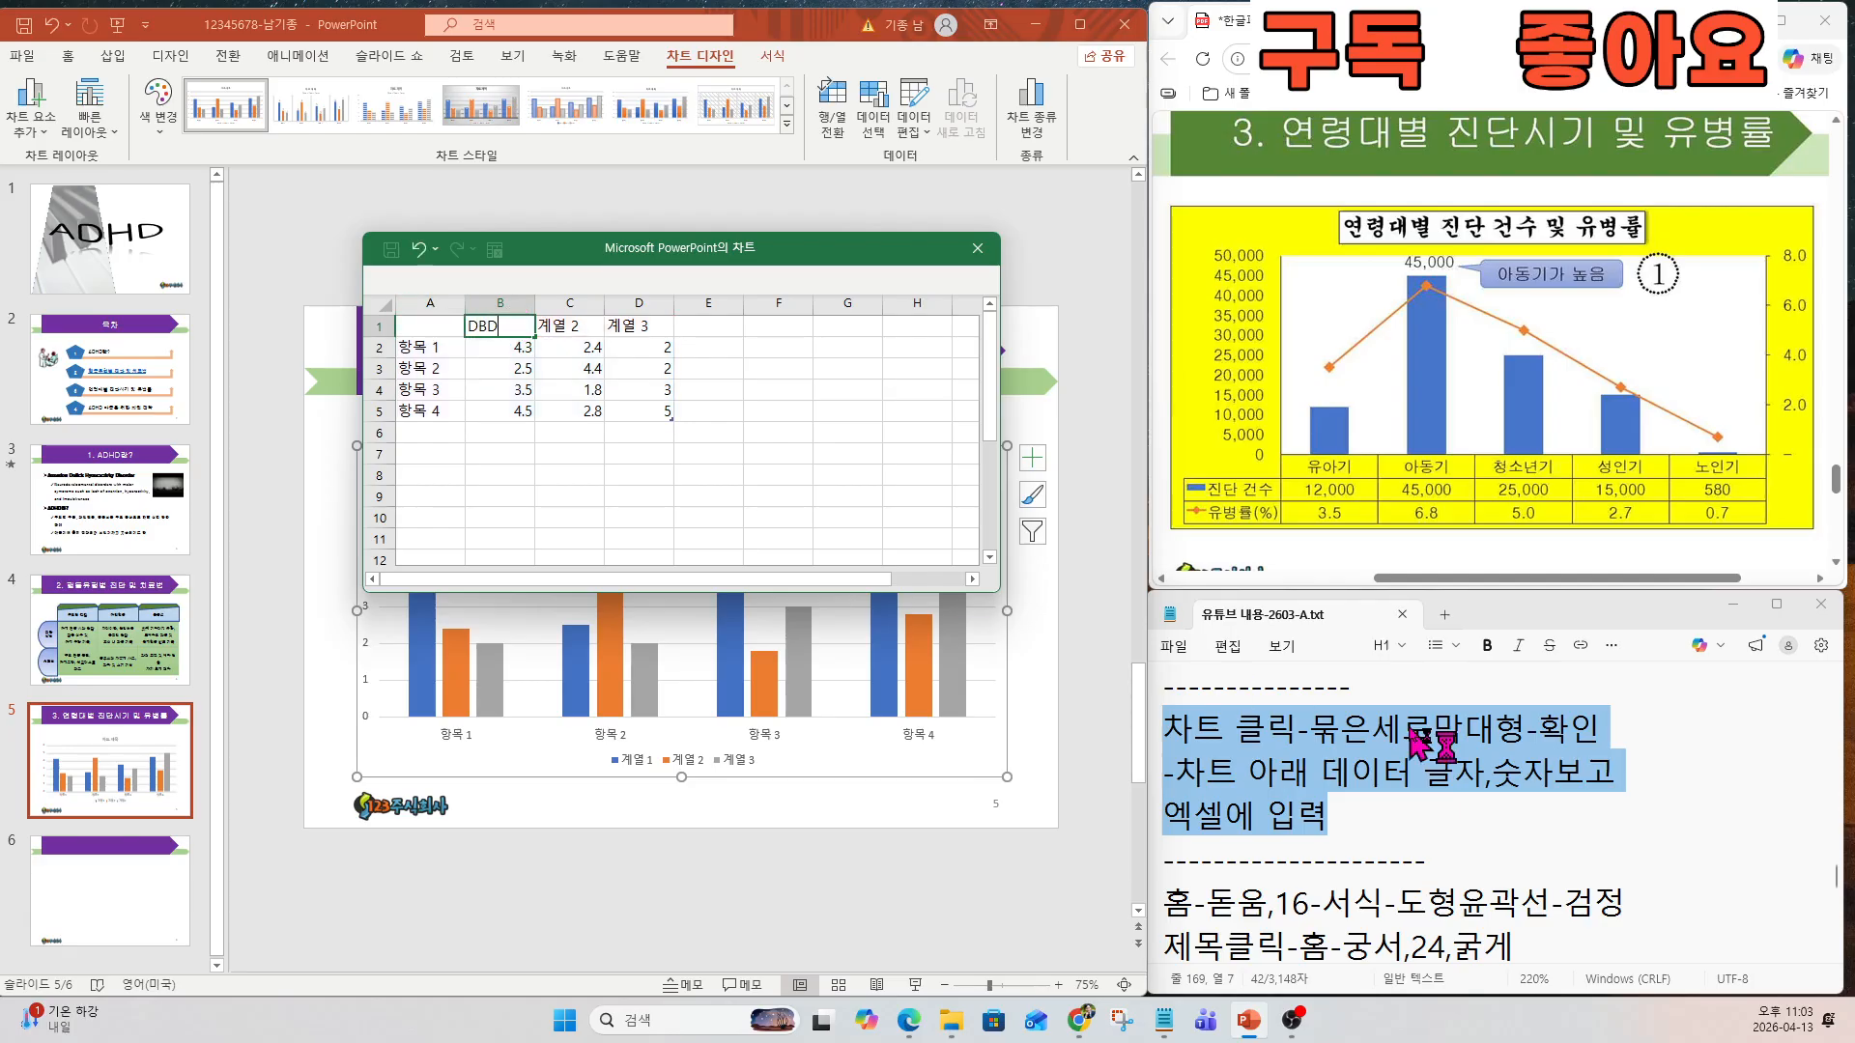
key(BackSpace)
key(Tab)
text(아동기)
key(Tab)
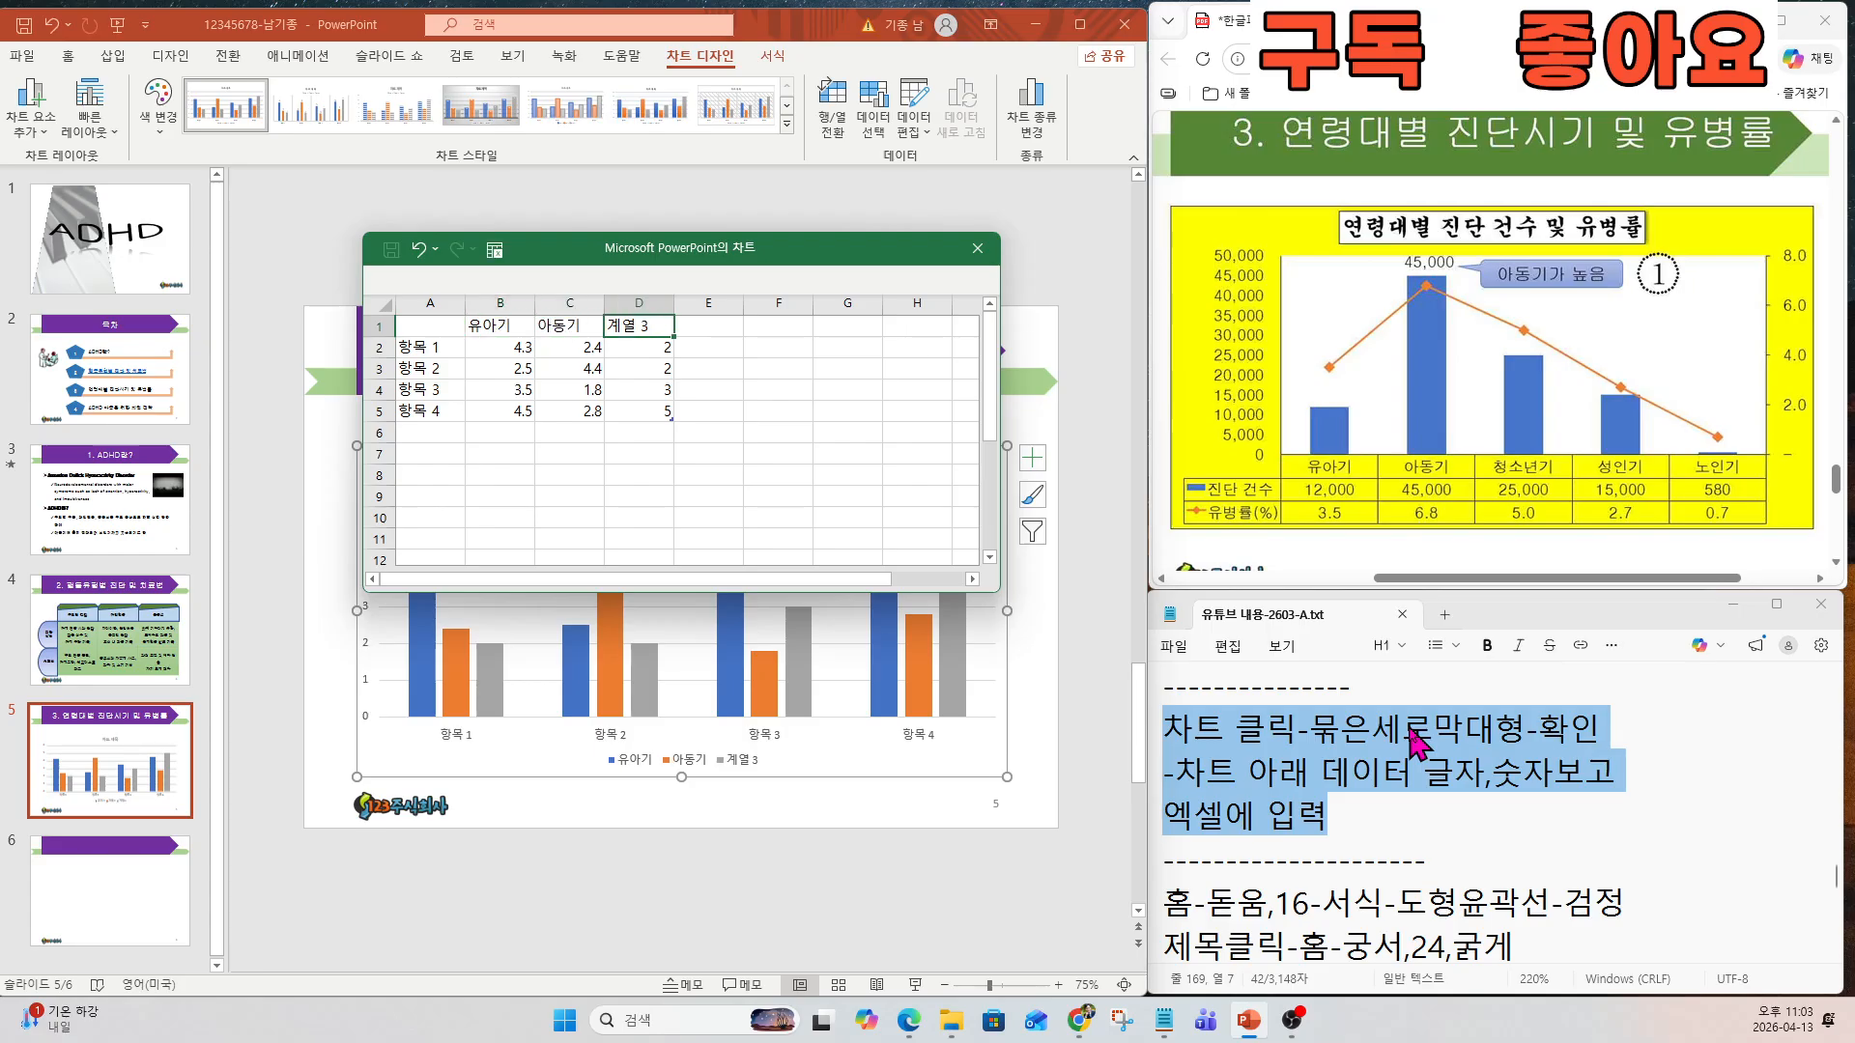
text(청소년기)
key(Return)
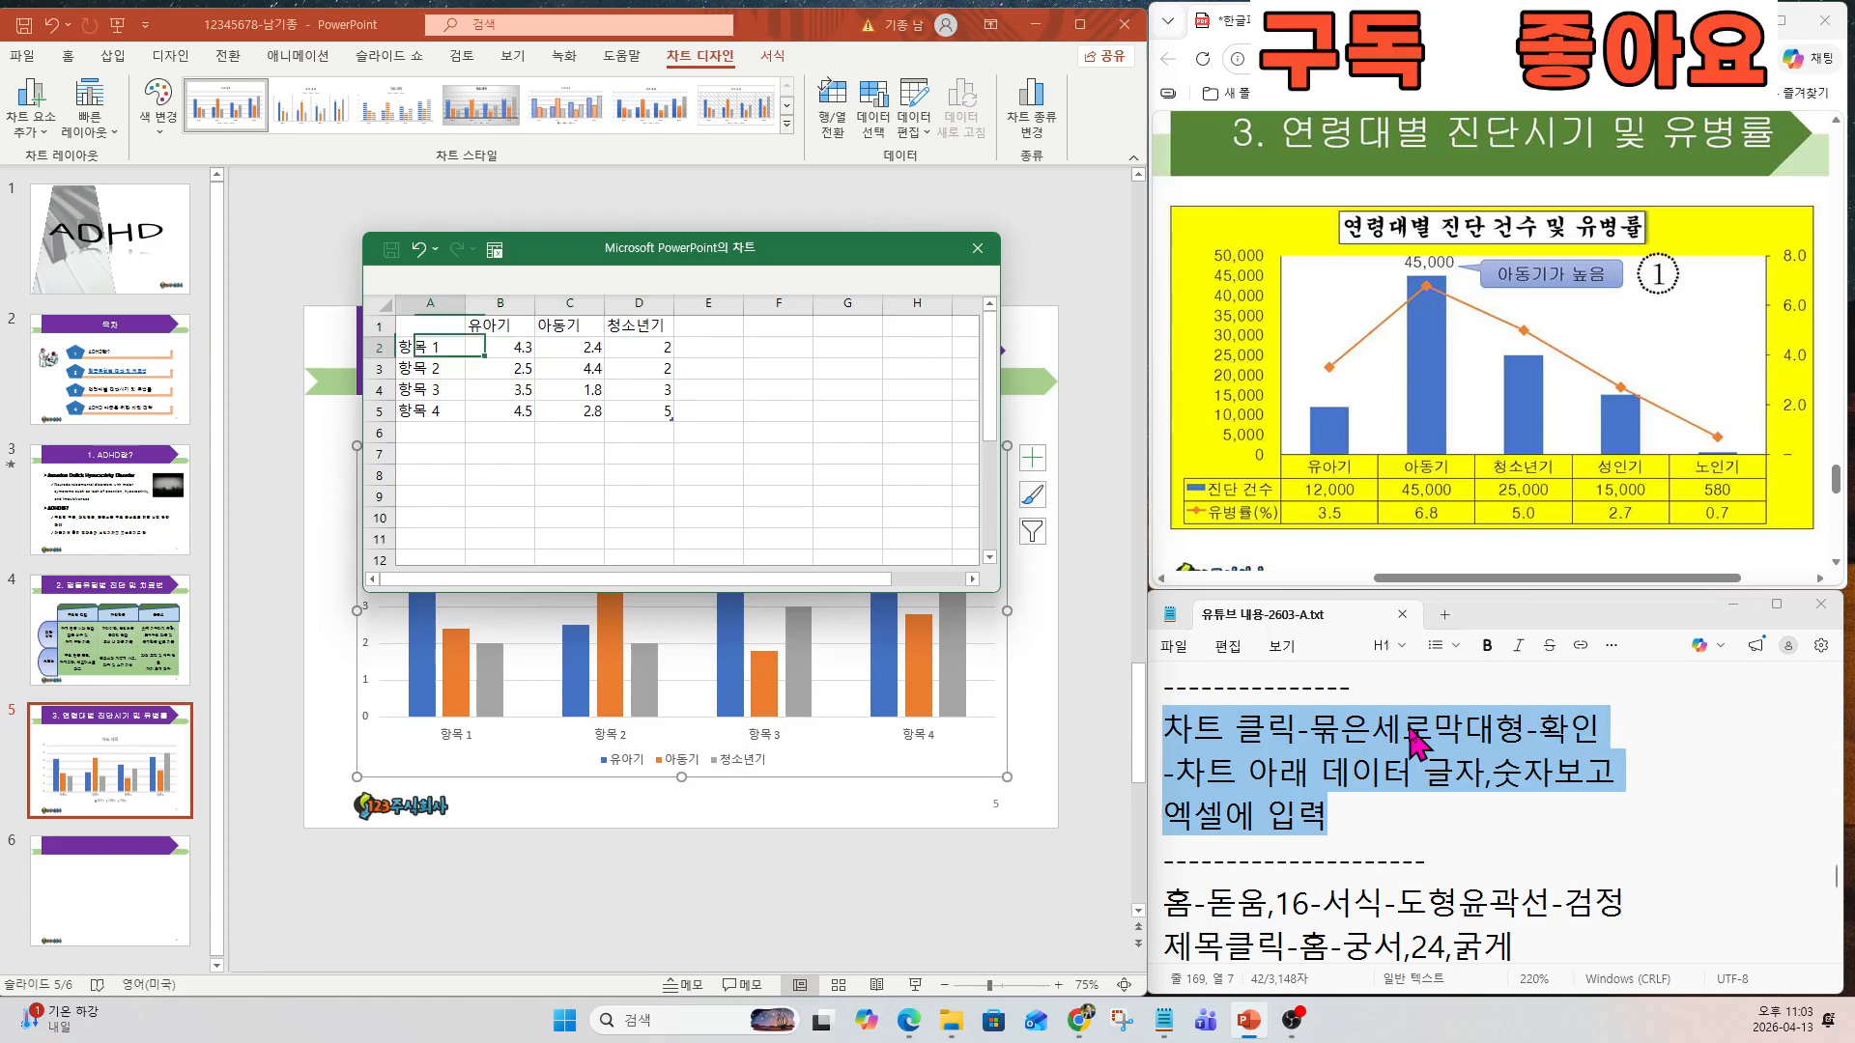
Add the headings "성인기" in E1 and "노인기" in F1 of the chart data sheet.
click(700, 328)
text(성인기)
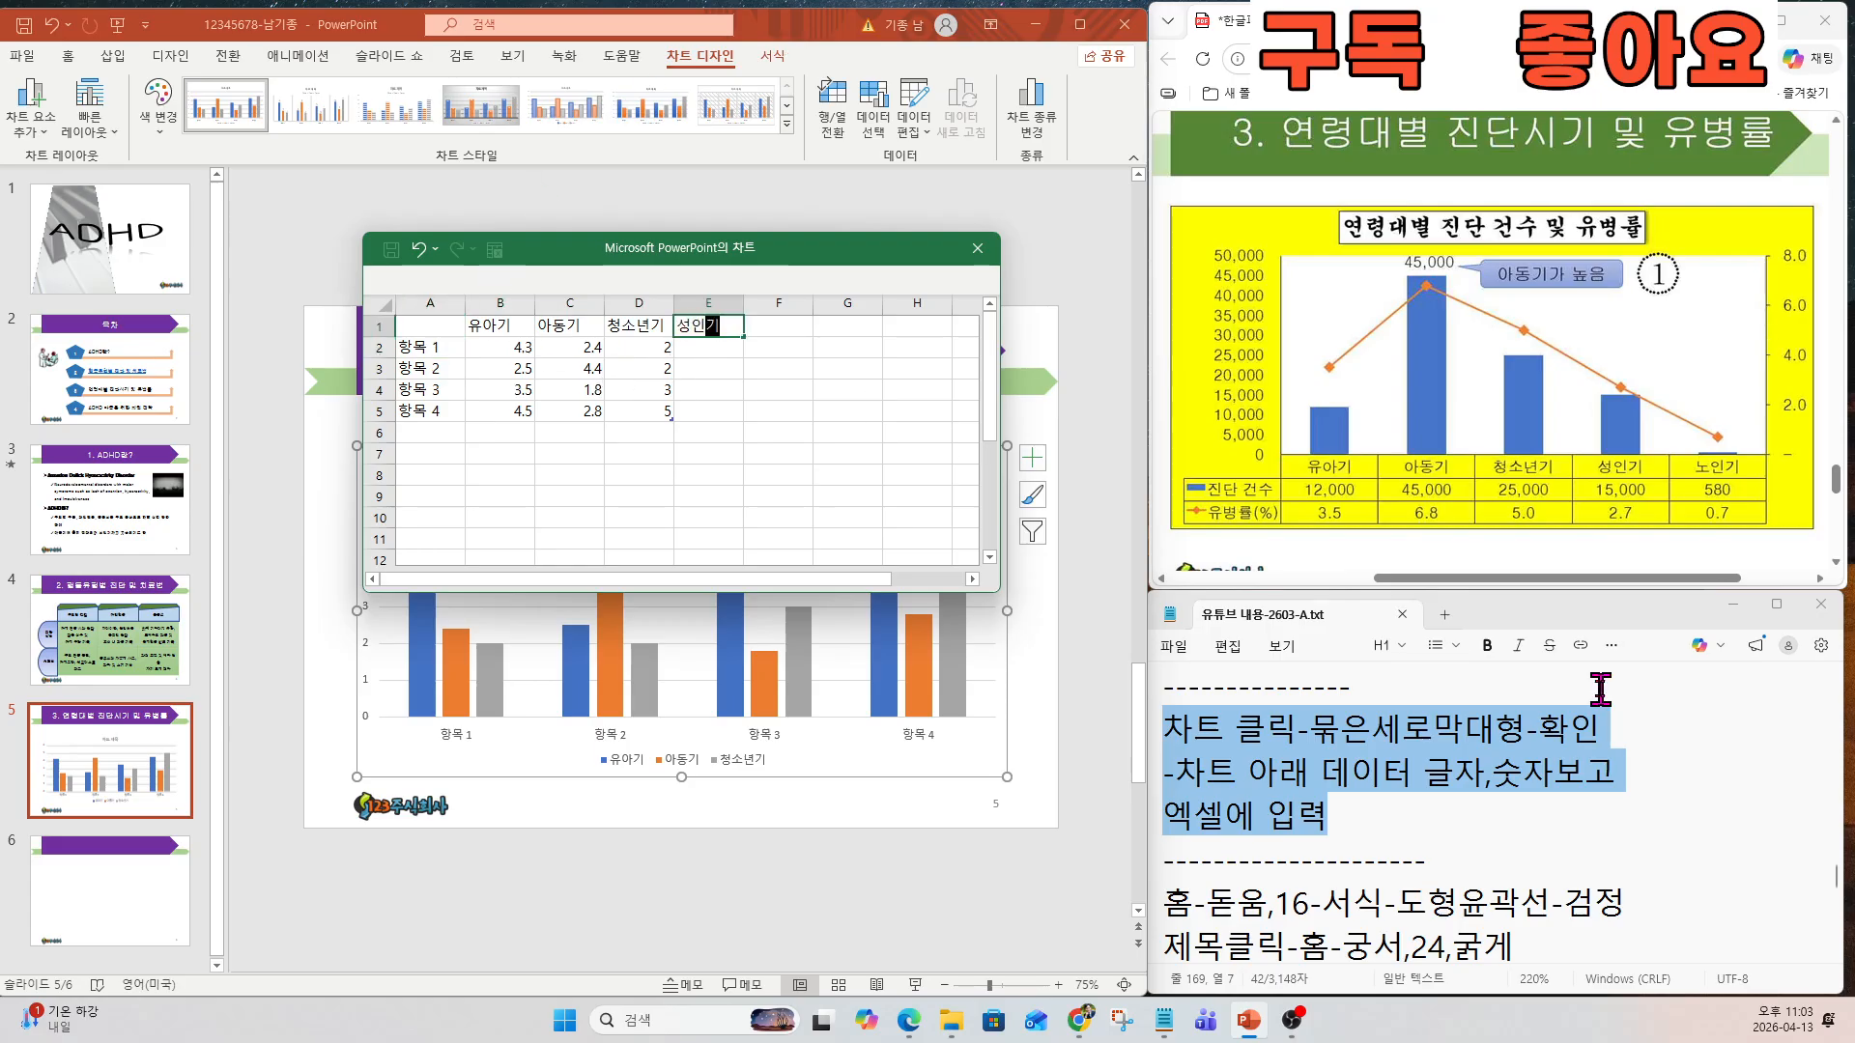
key(Tab)
text(ㄴ)
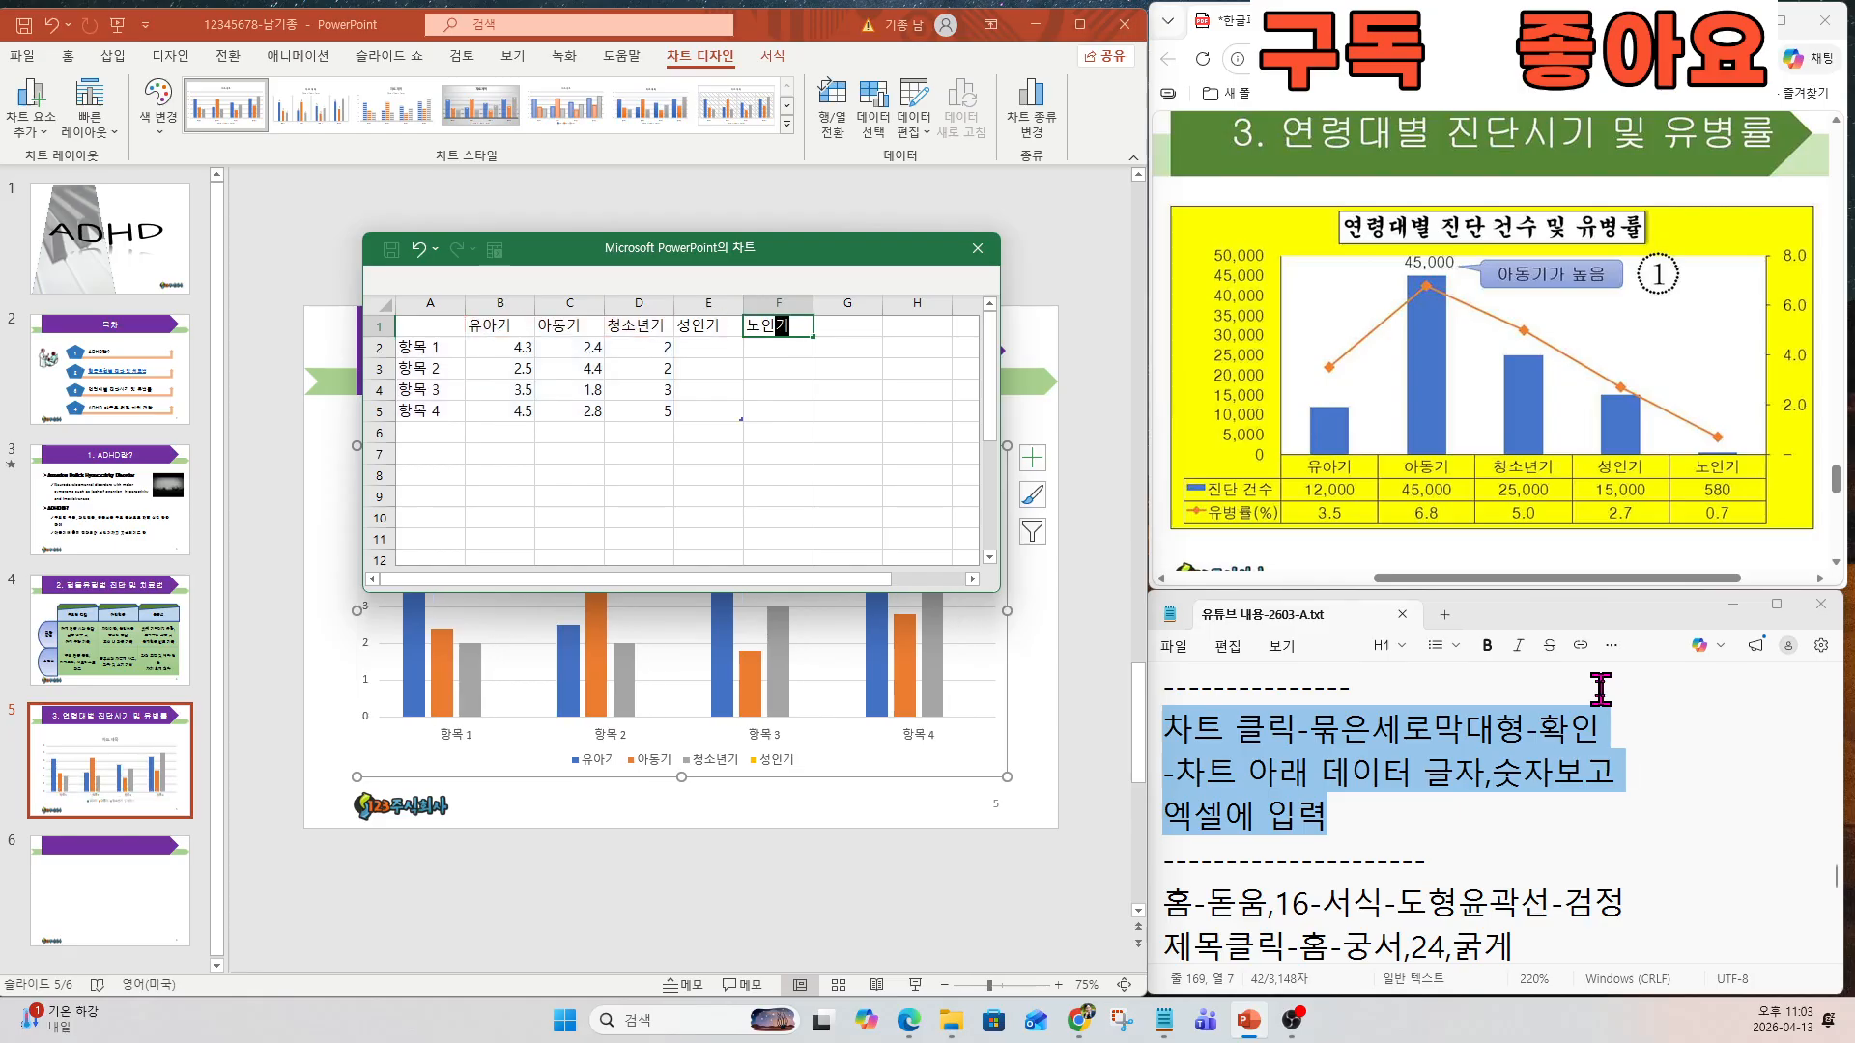
text(인기)
key(Return)
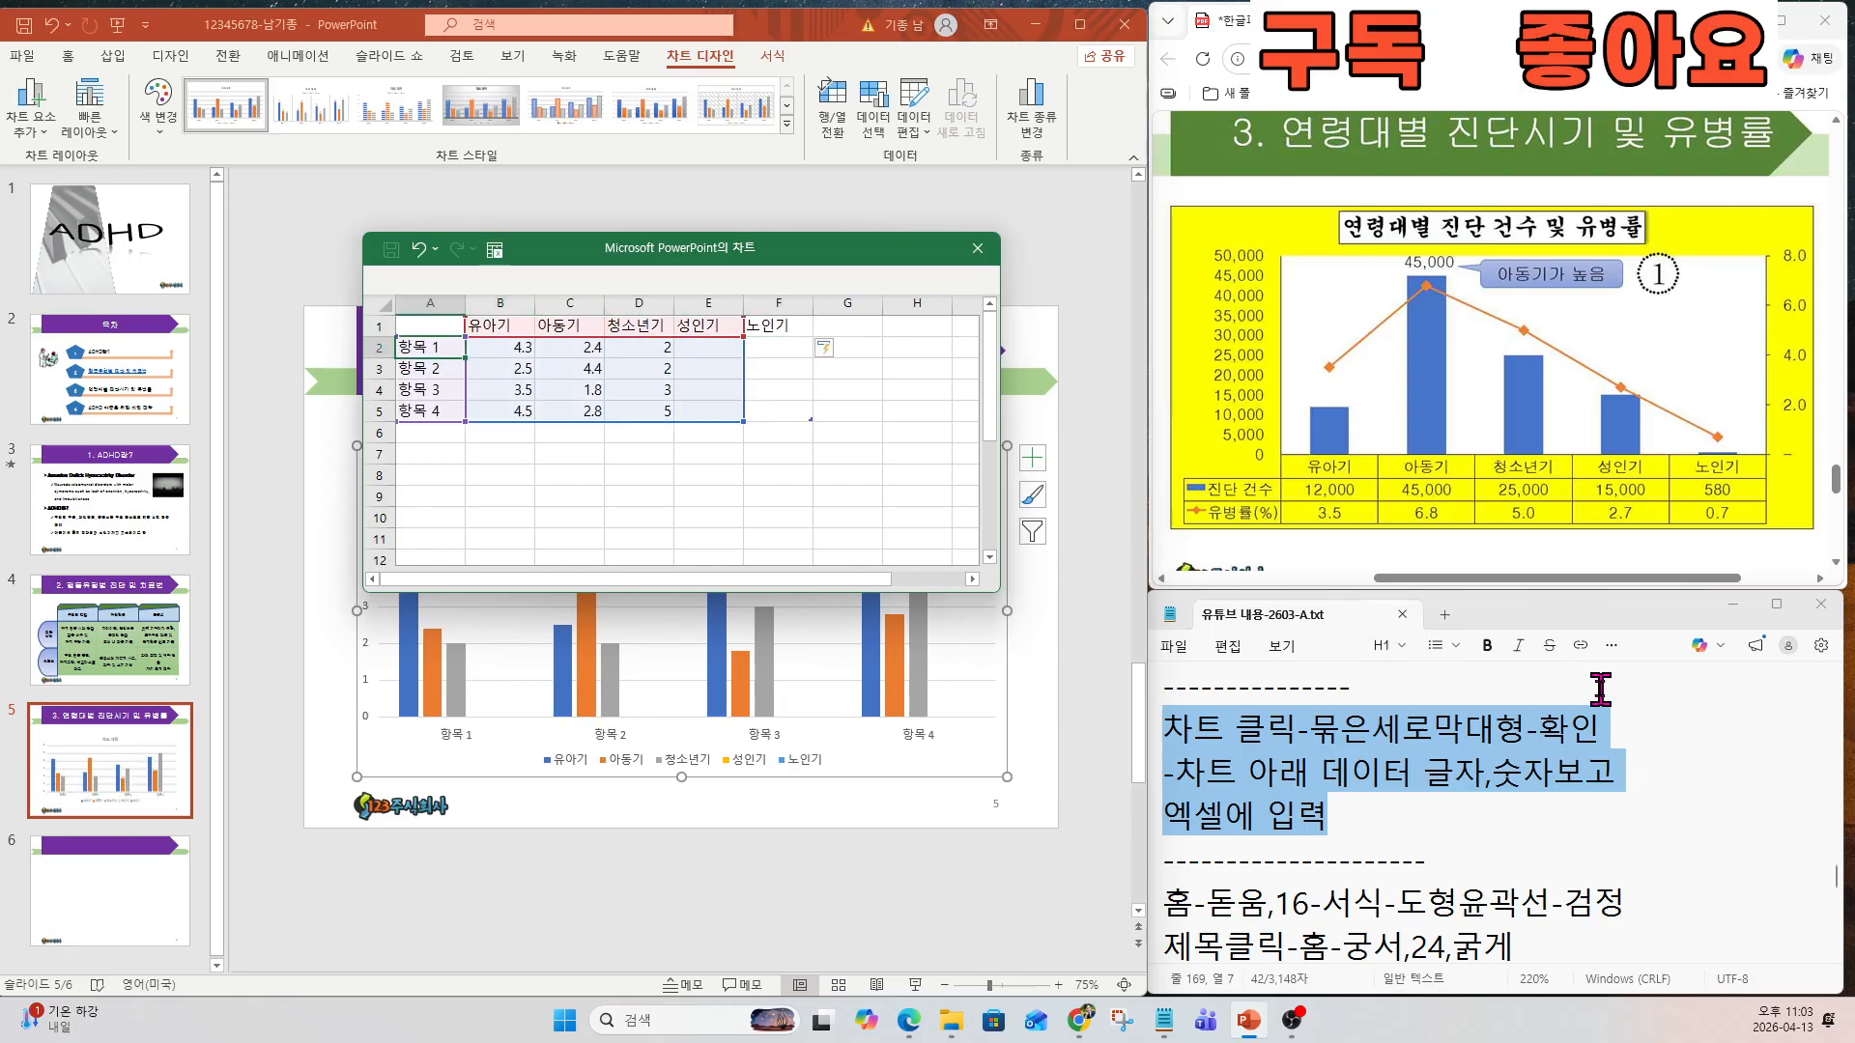
Label the first two data rows "진단 건수" in A2 and "유병률(%)" in A3.
text(진단 거)
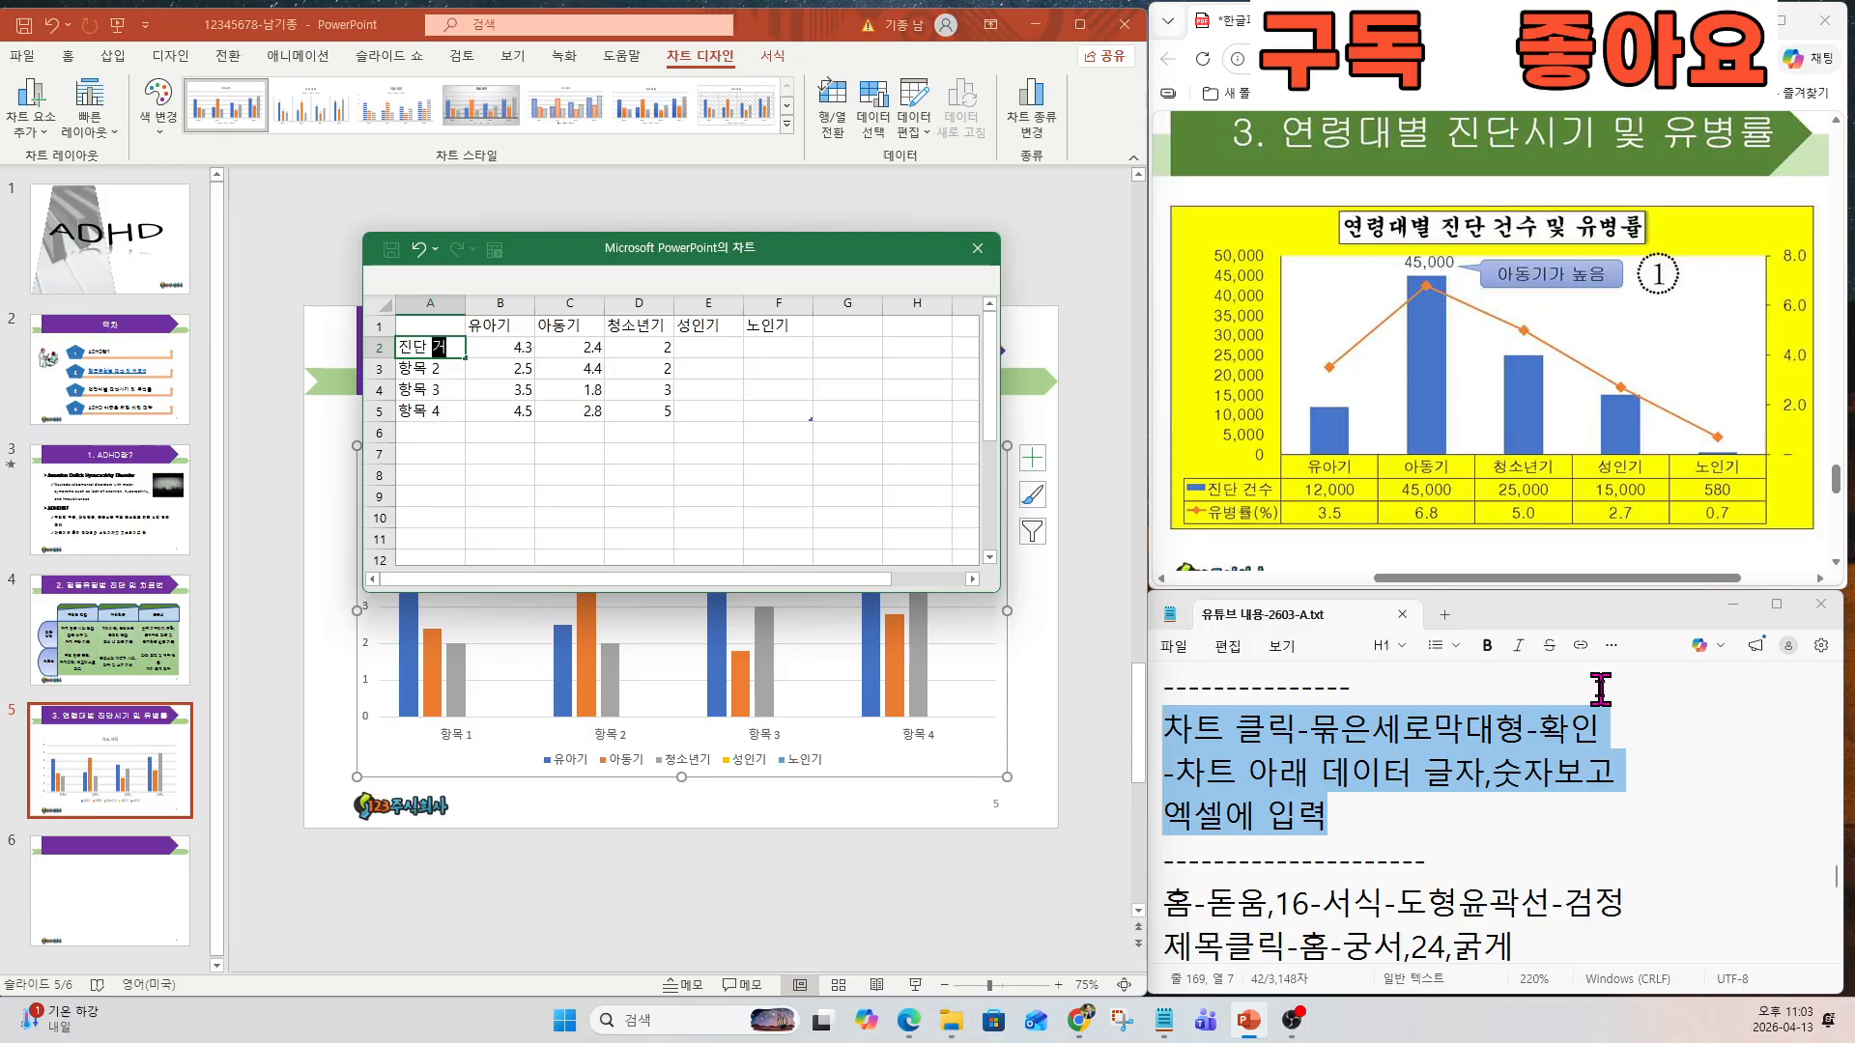
text(ㄴ수)
key(Tab)
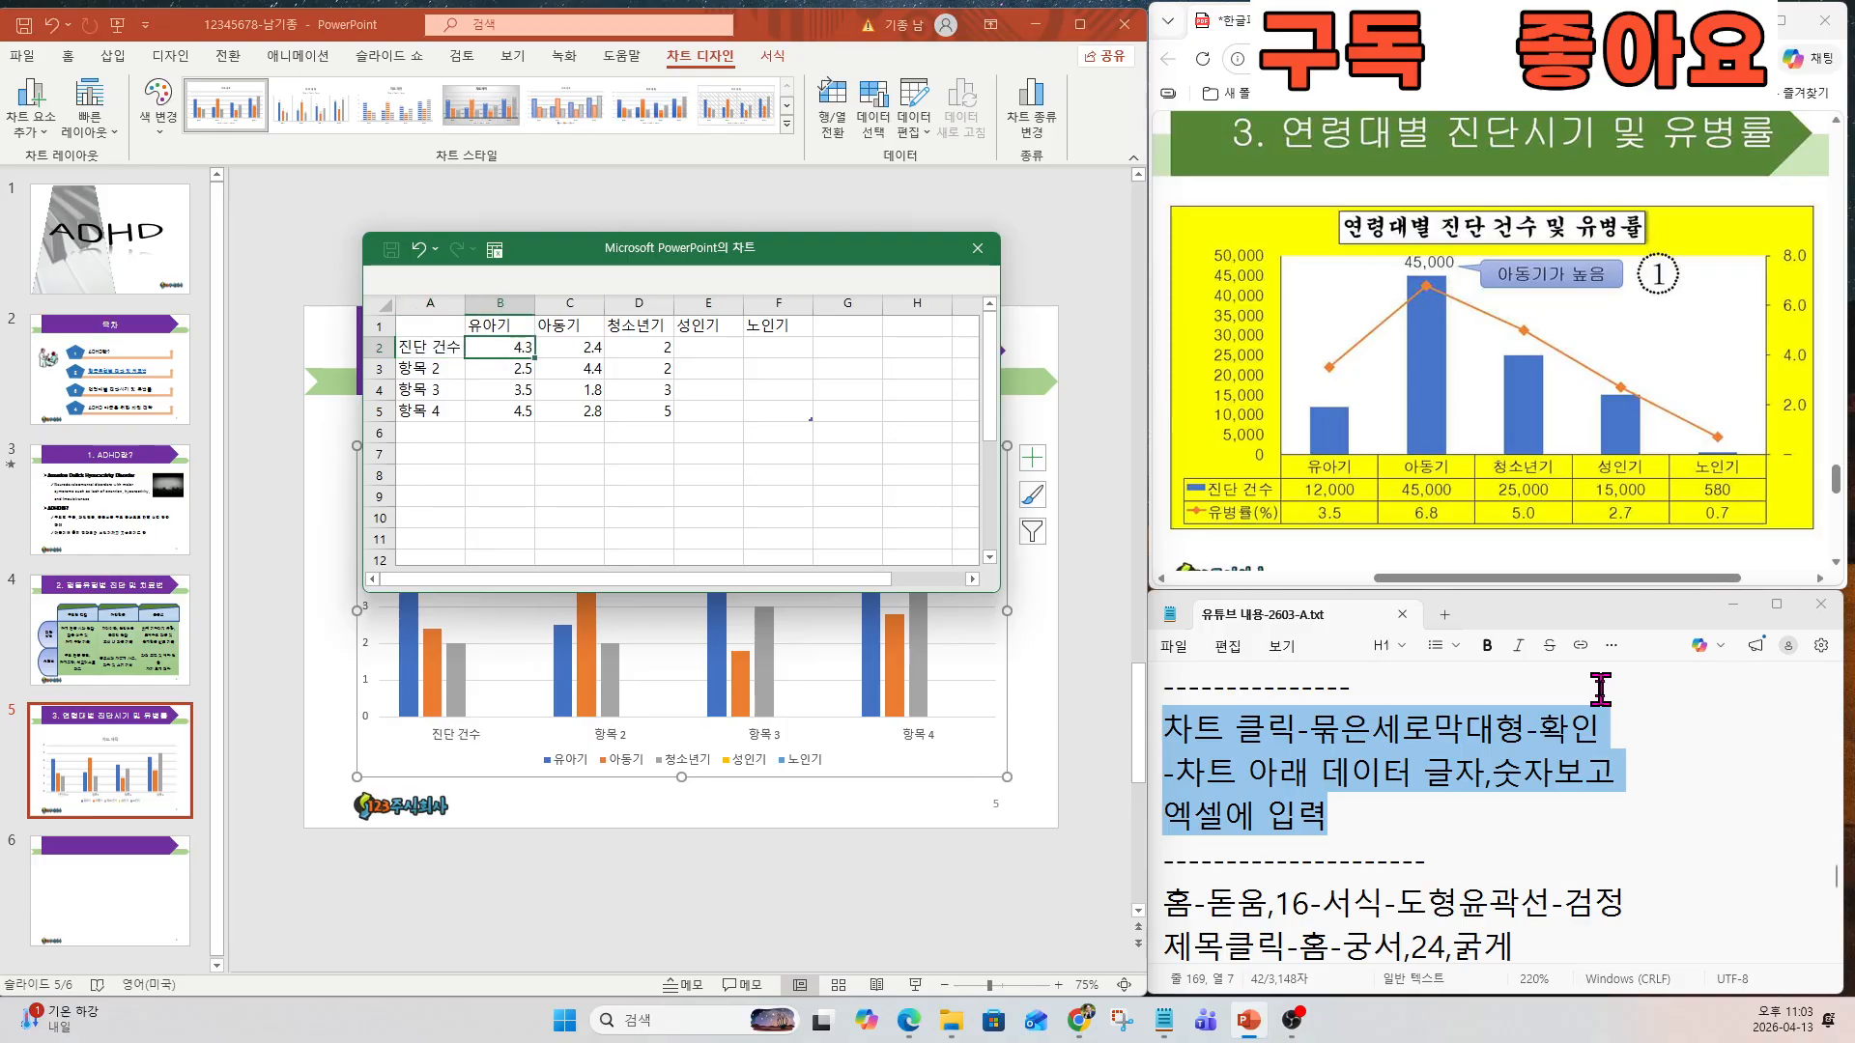
key(Return)
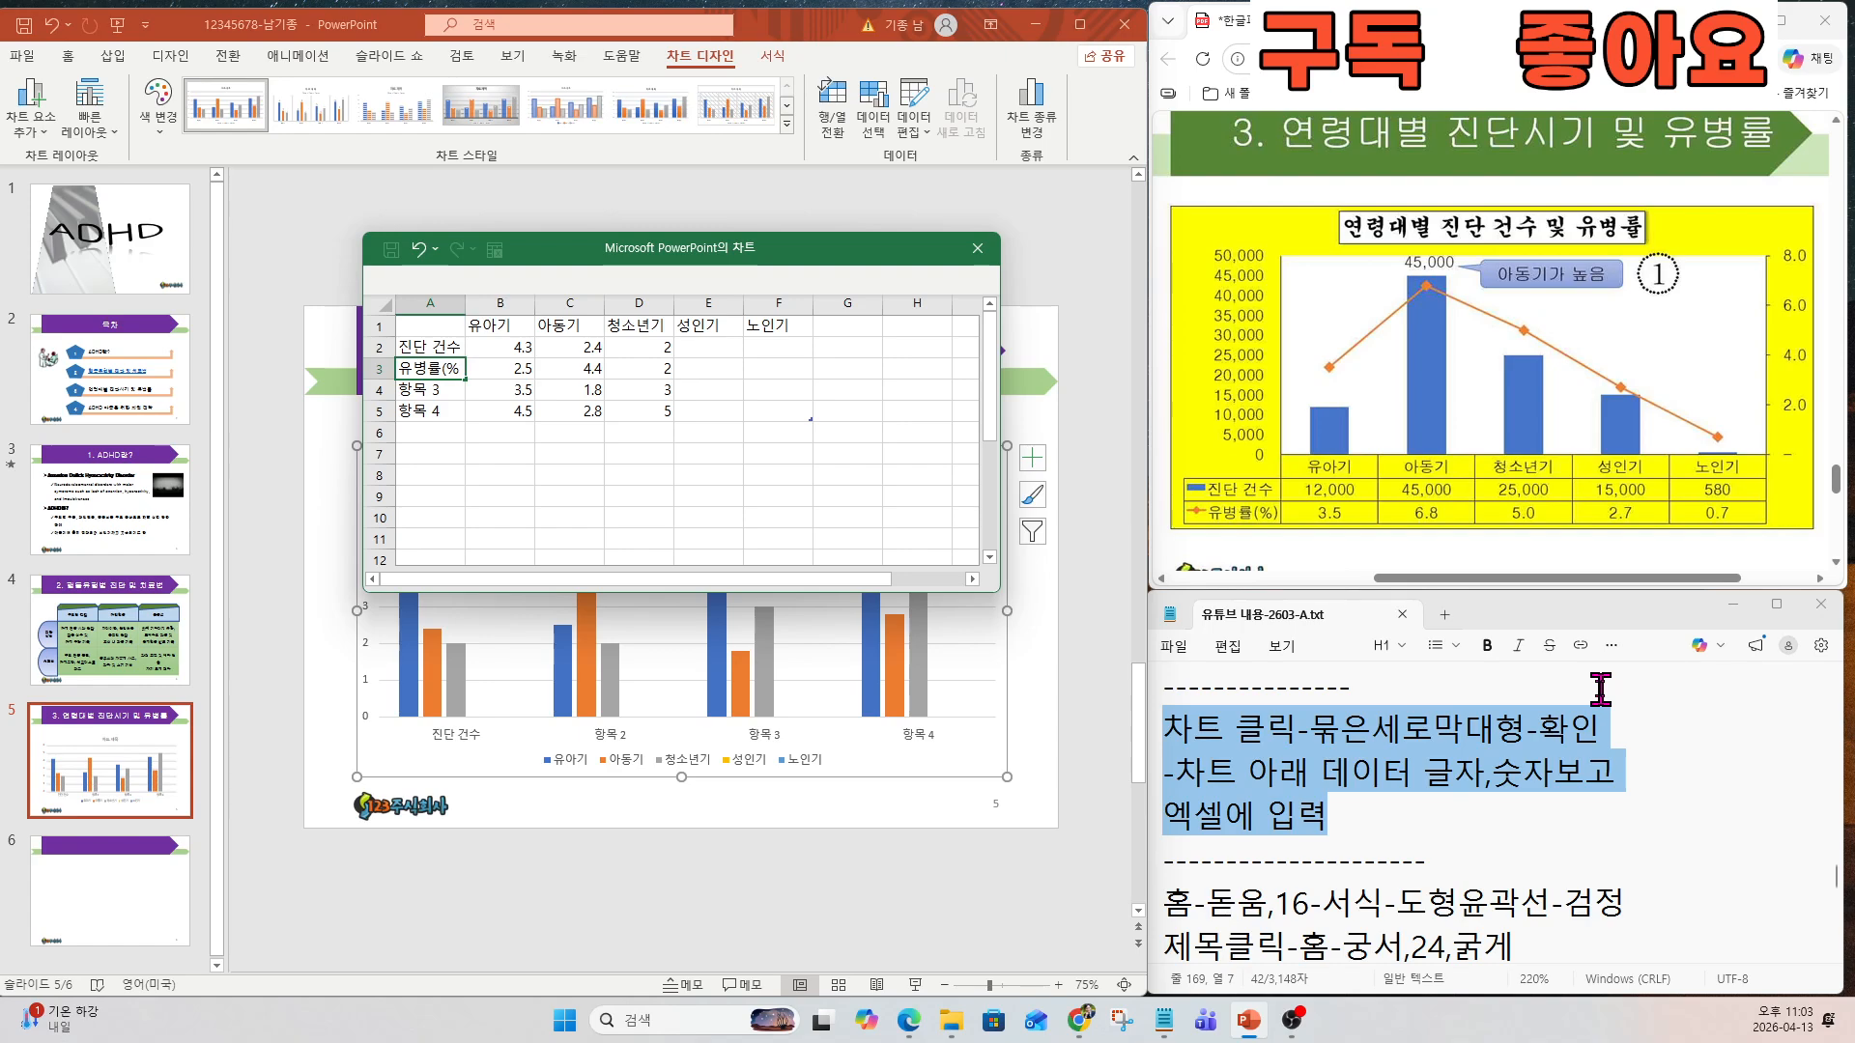
text(유병률(%))
key(Tab)
text(2.5)
Fill the 진단 건수 row from B2 to F2 with 12,000, 45,000, 25,000, 15,000 and 580.
key(Up)
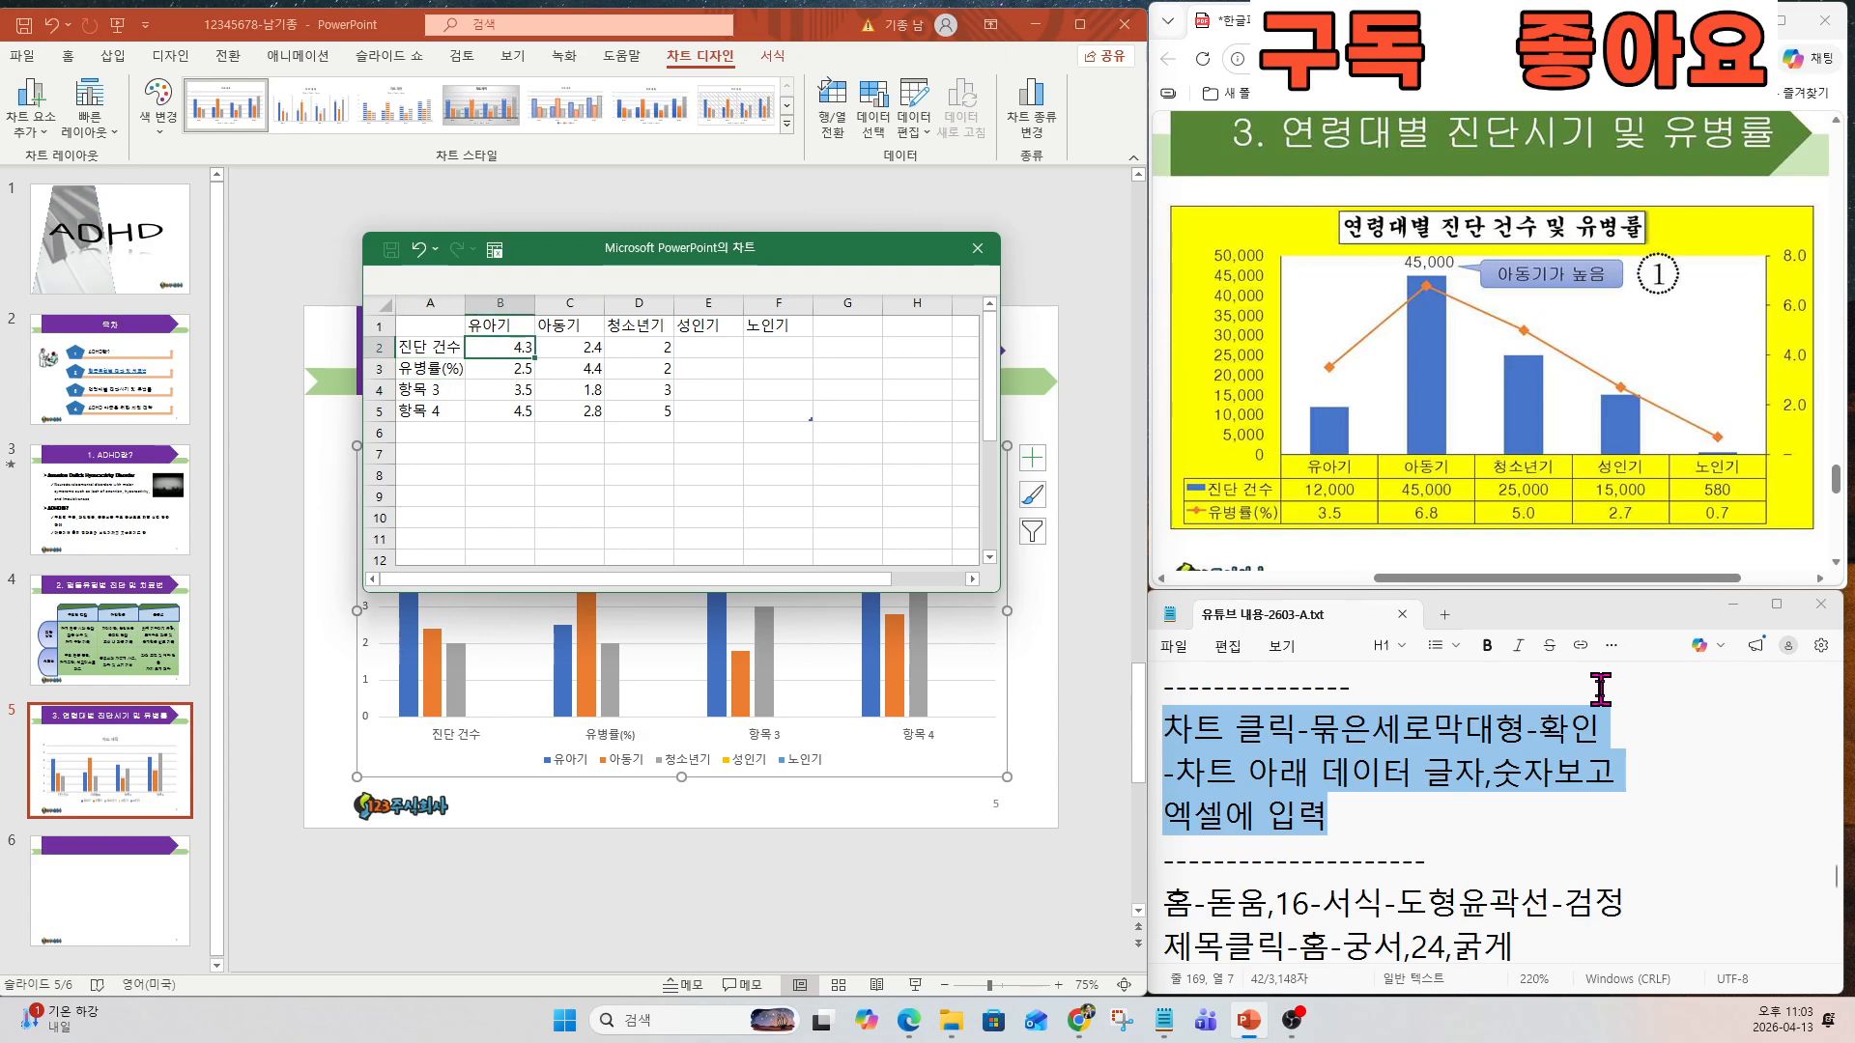
text(12,000)
key(Tab)
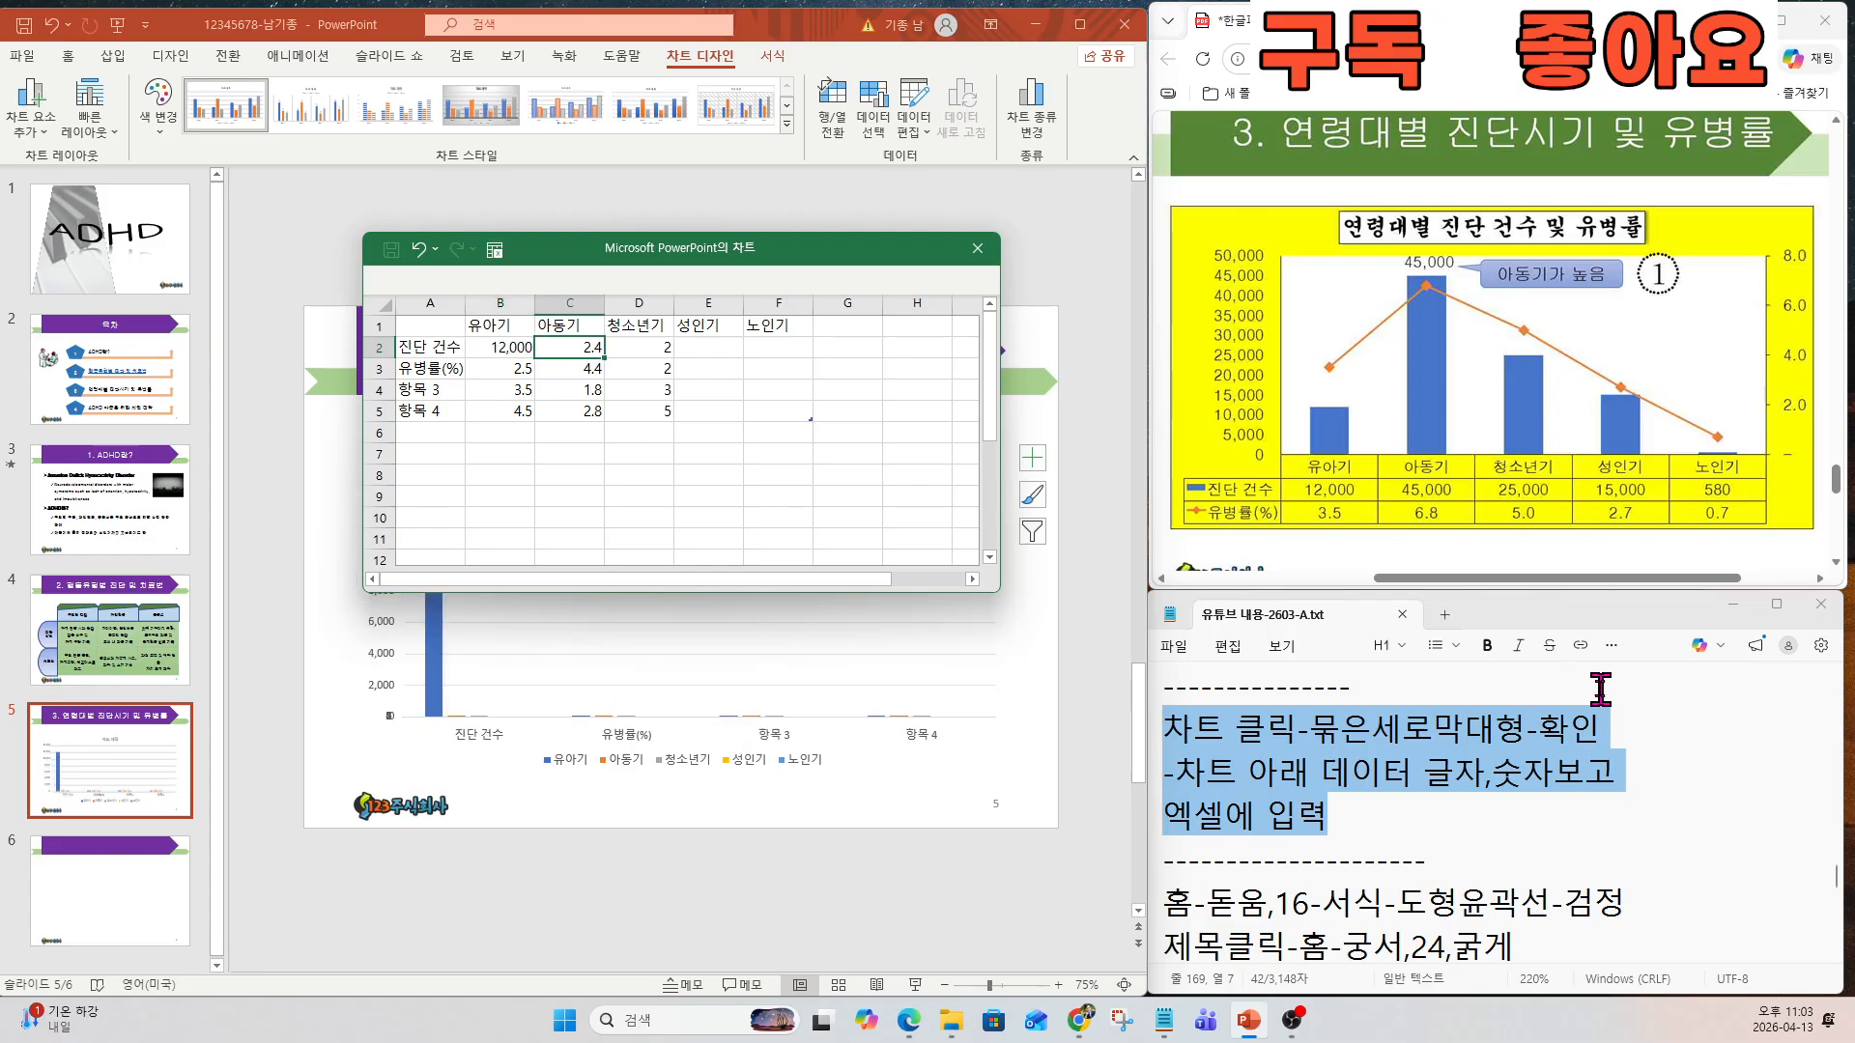
text(45,000)
key(Tab)
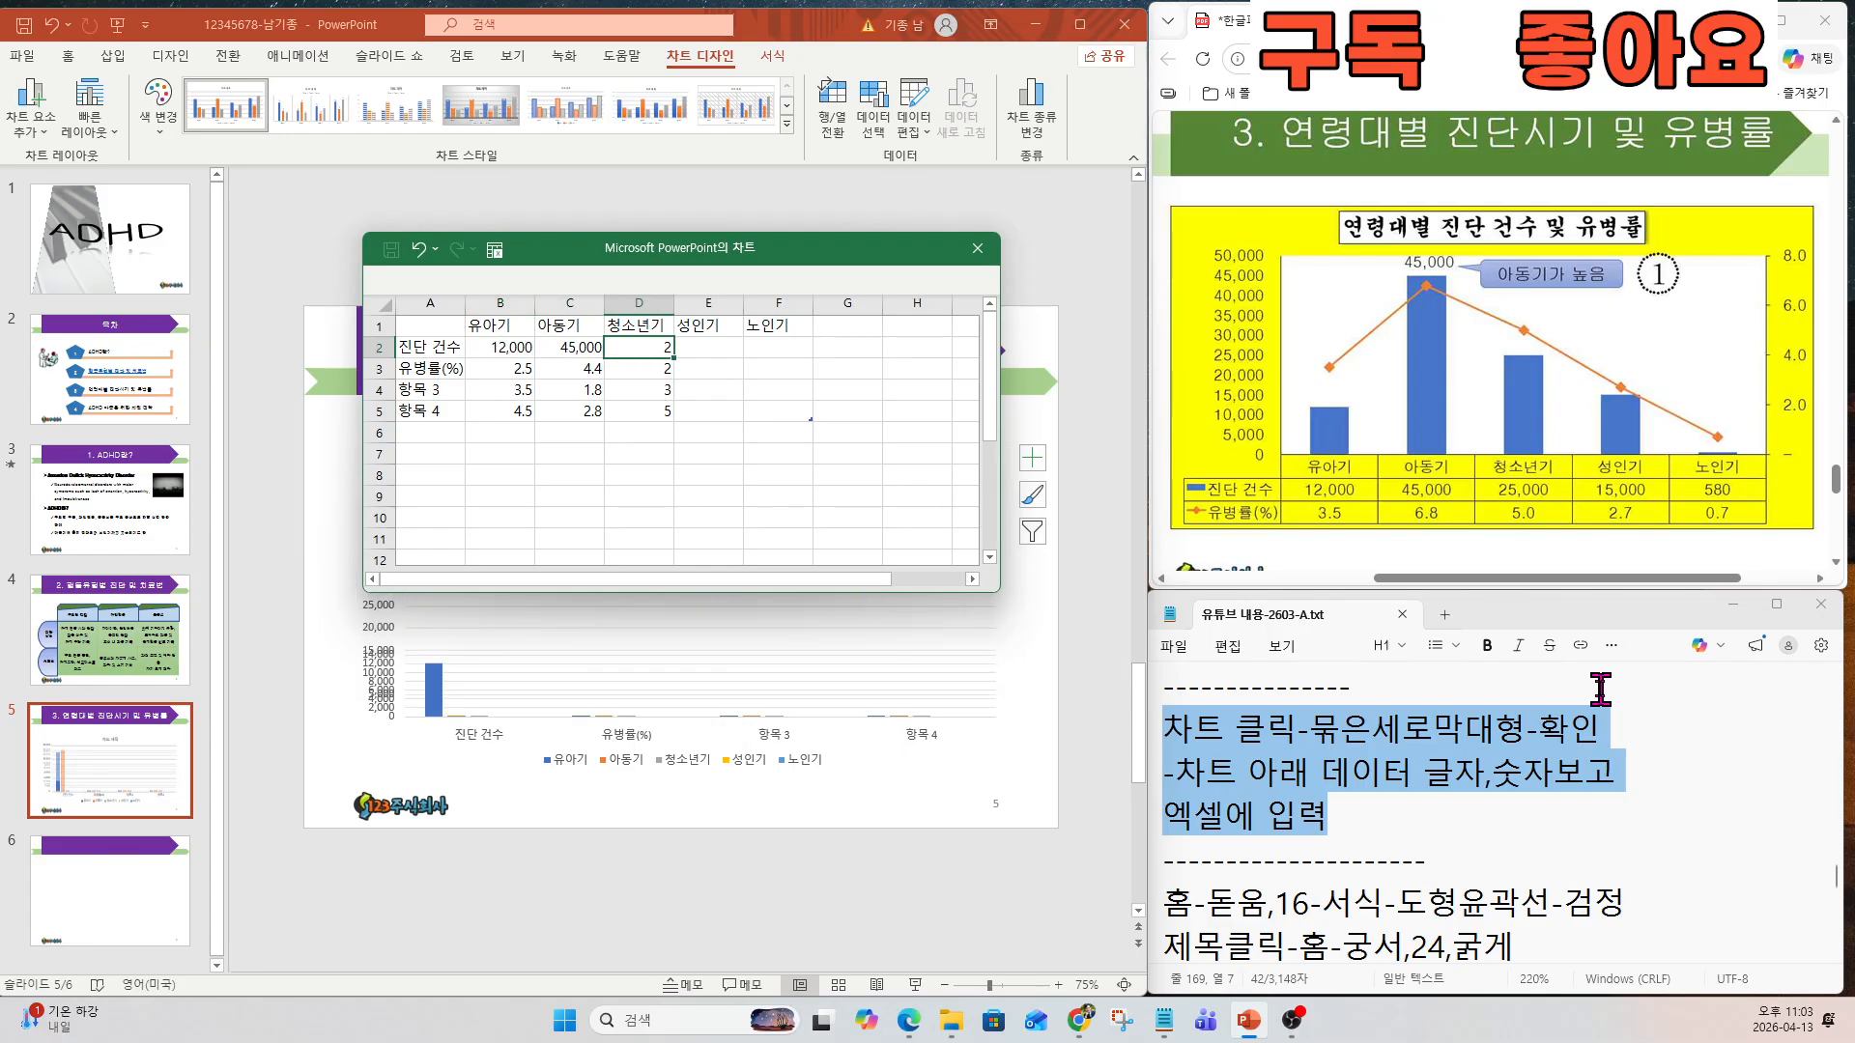
text(25,000)
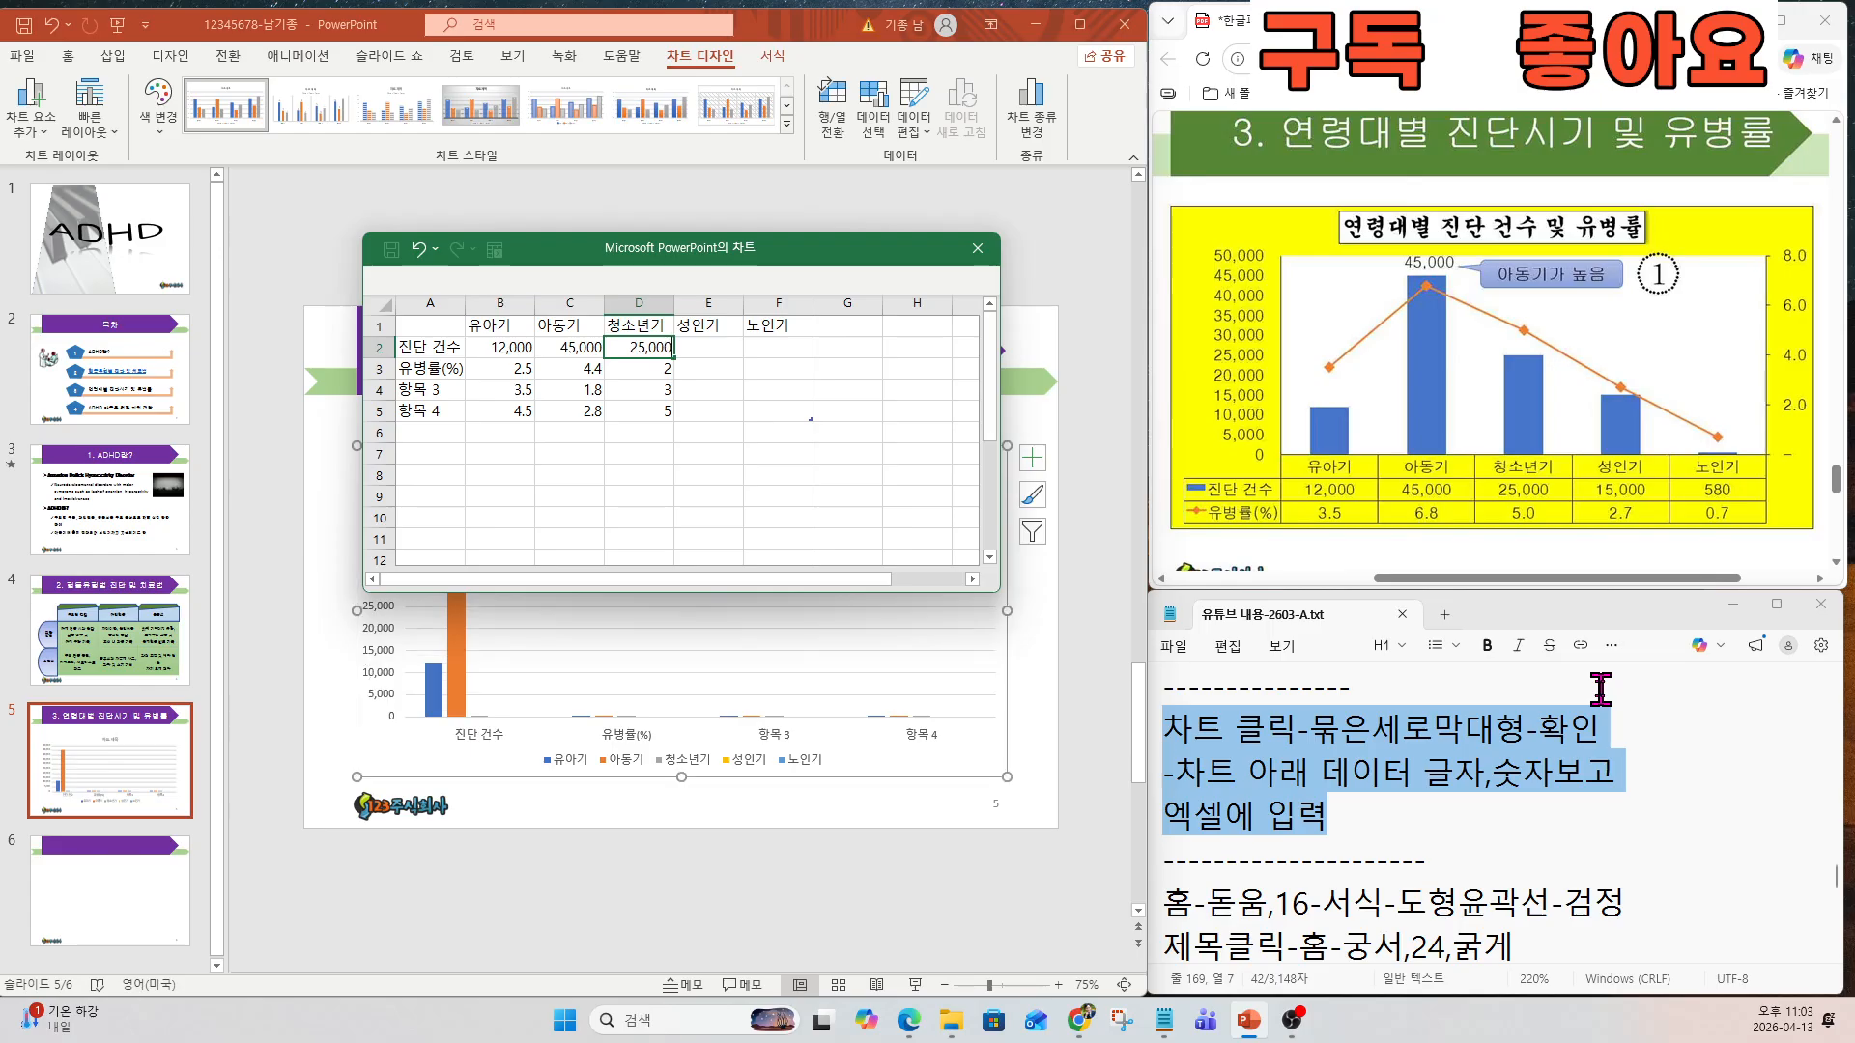
key(Tab)
text(15,0000)
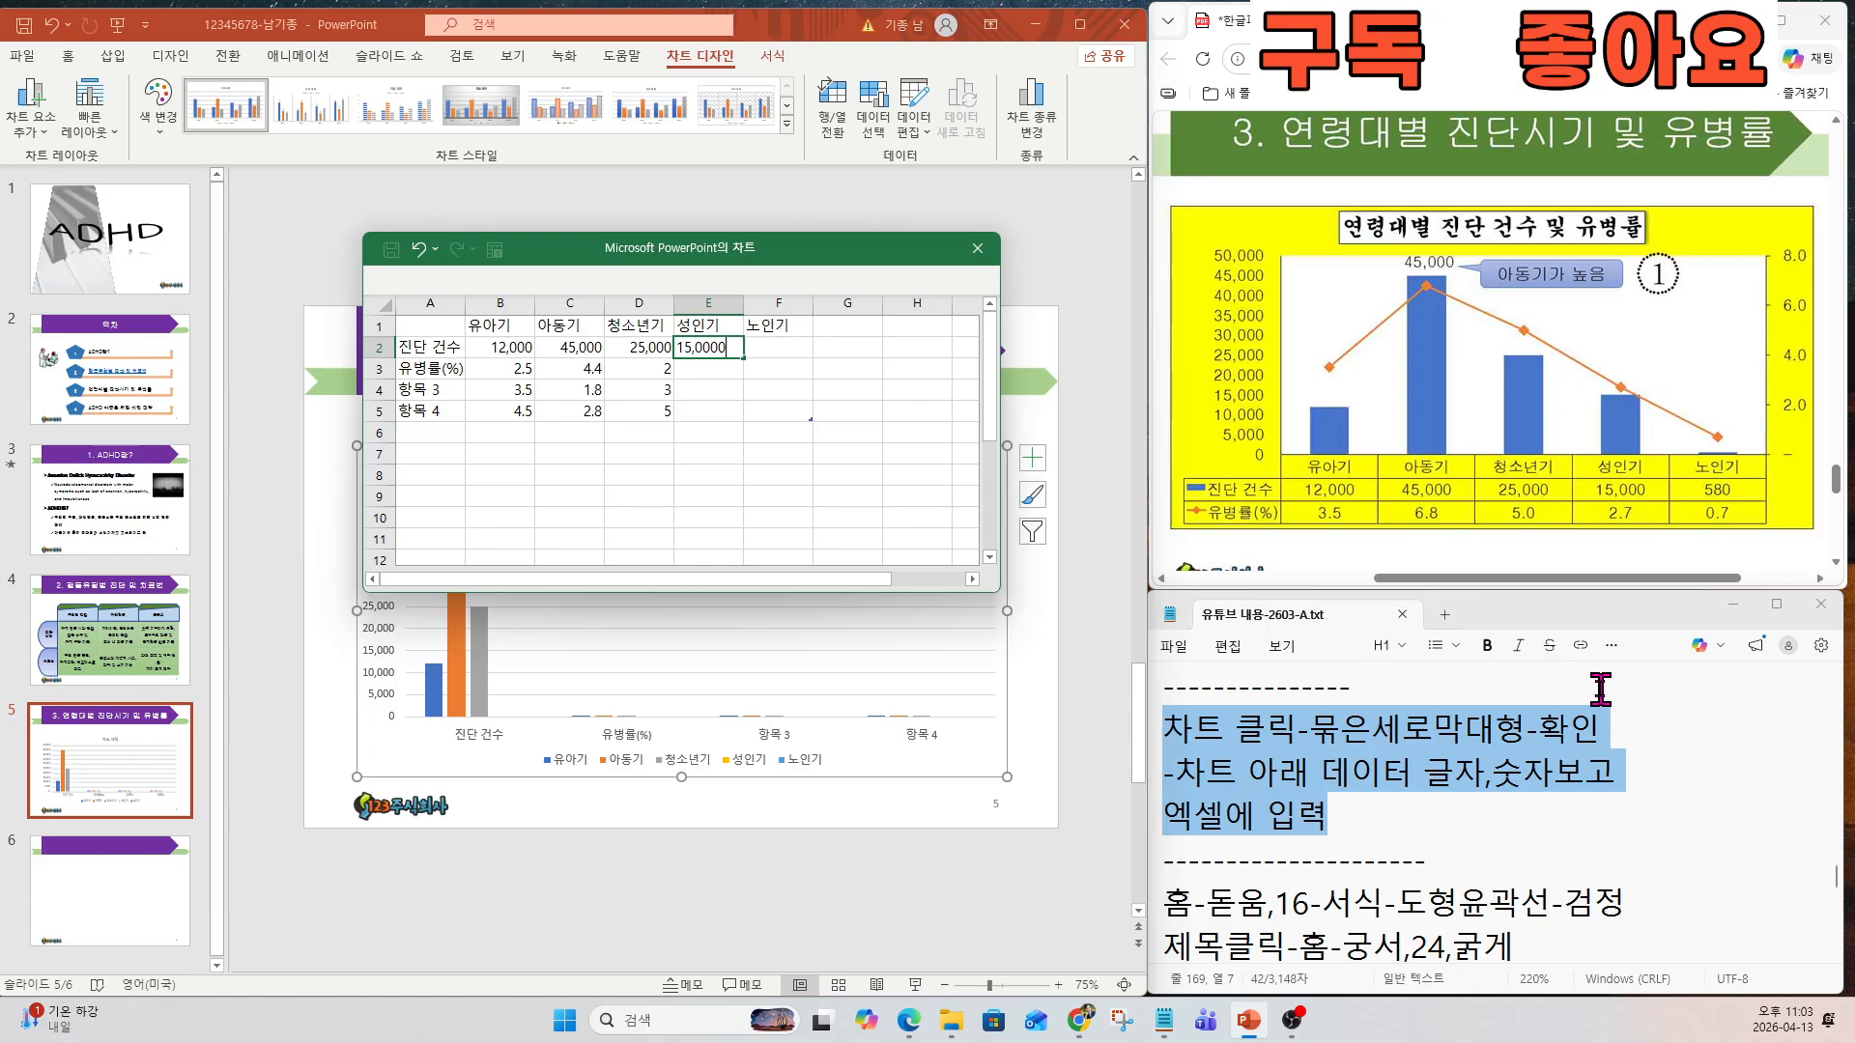
key(BackSpace)
key(Tab)
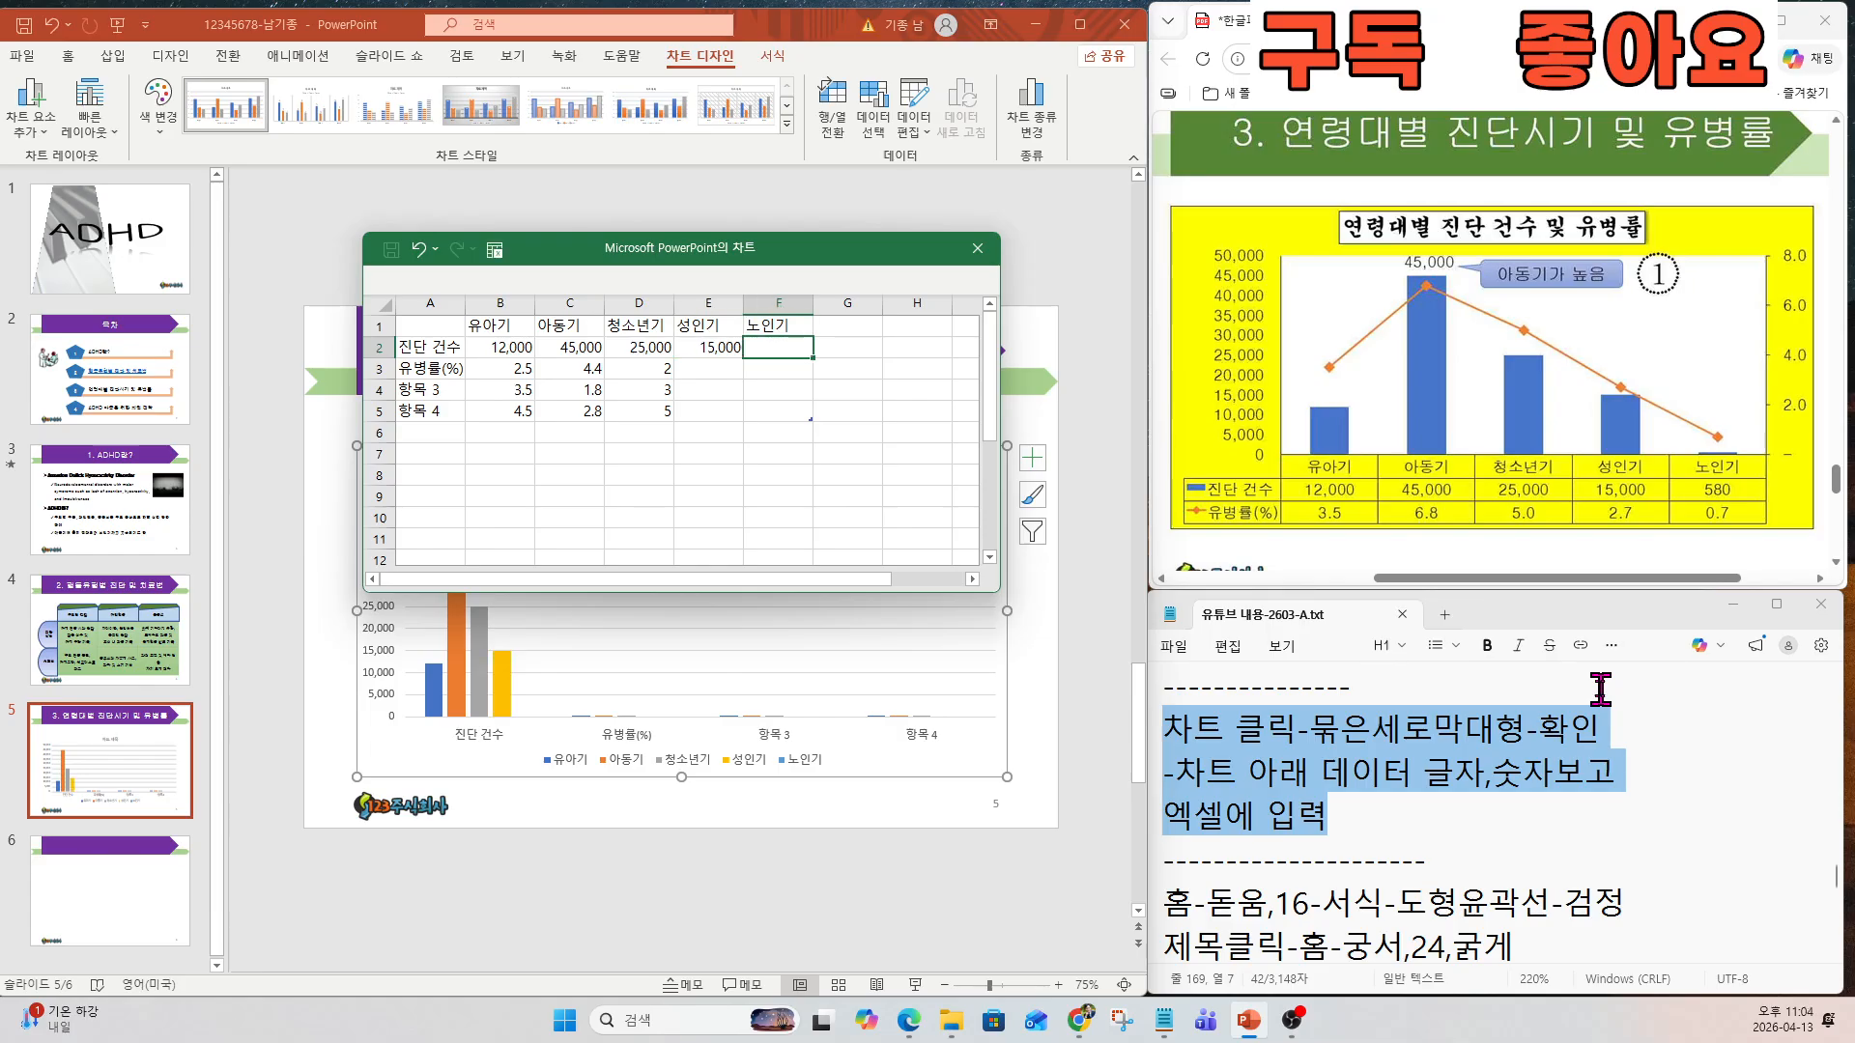
text(580)
key(Return)
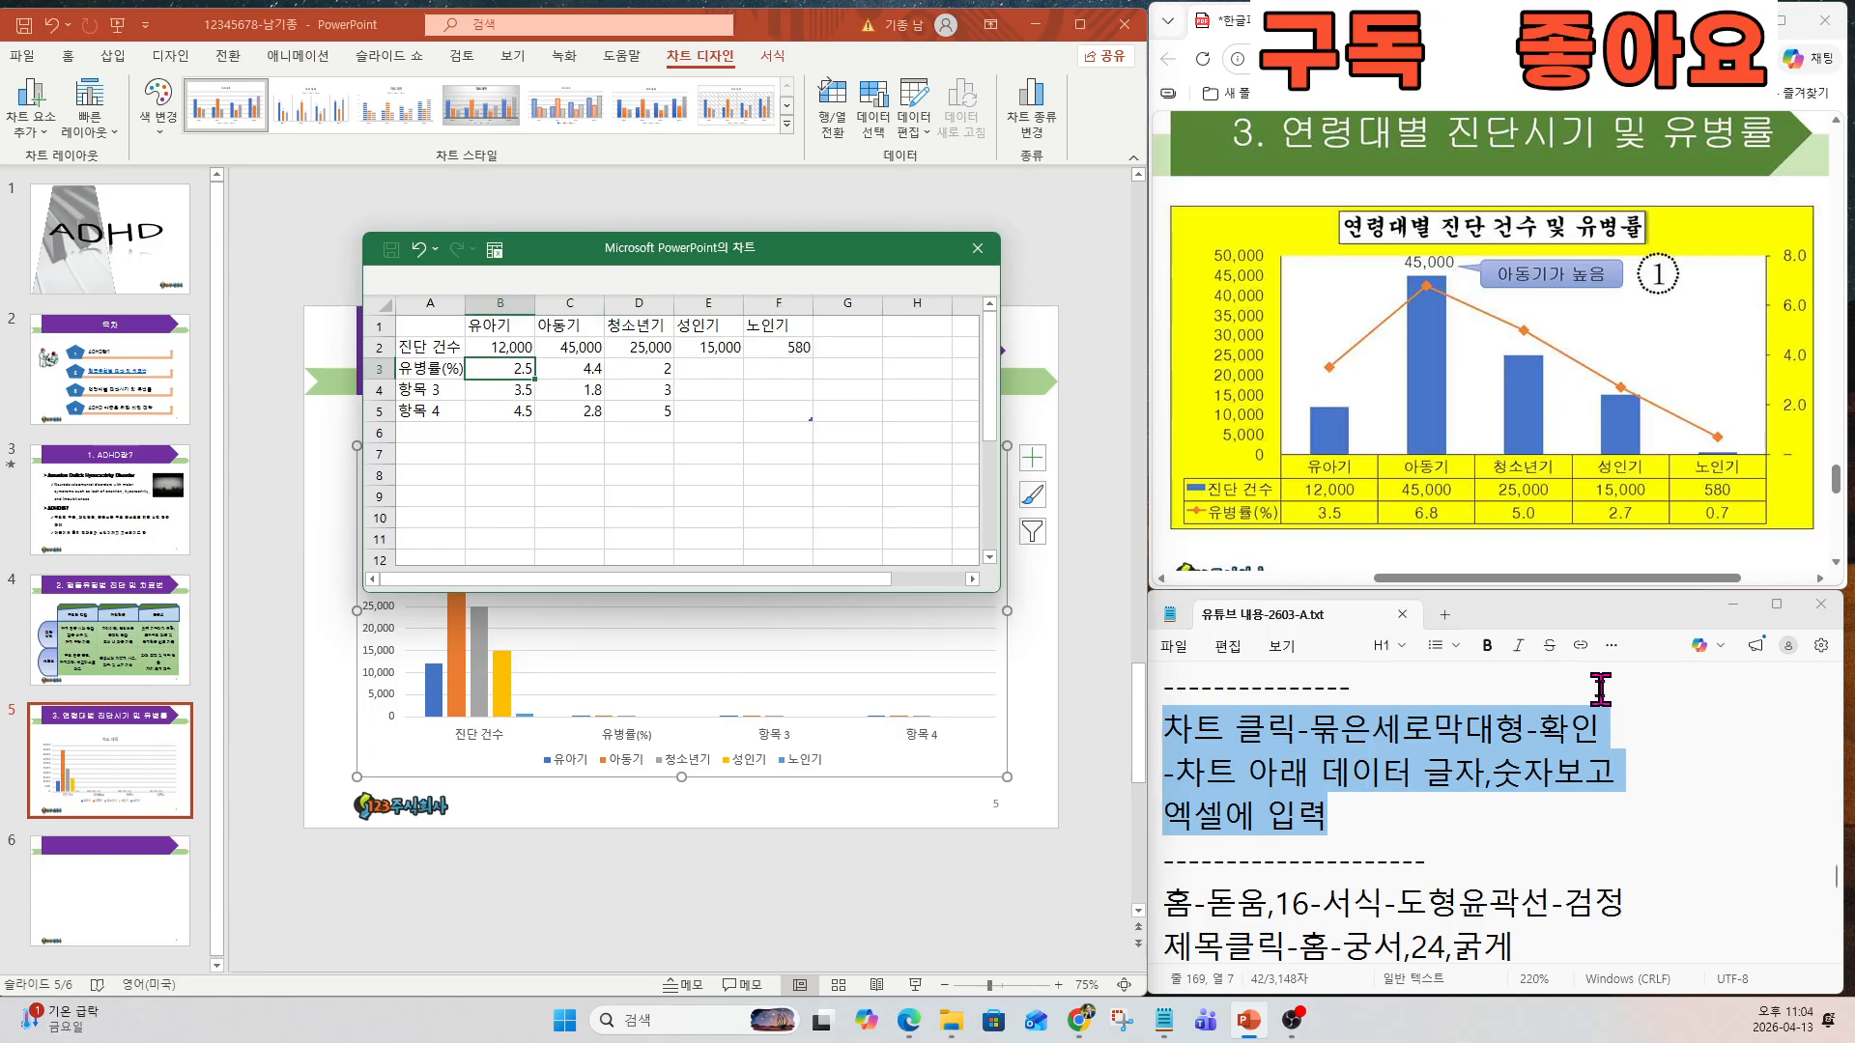
Fill the 유병률(%) row from B3 to F3 with 3.5, 6.8, 5, 2.7 and 0.7.
text(3.5)
key(Tab)
text(6.)
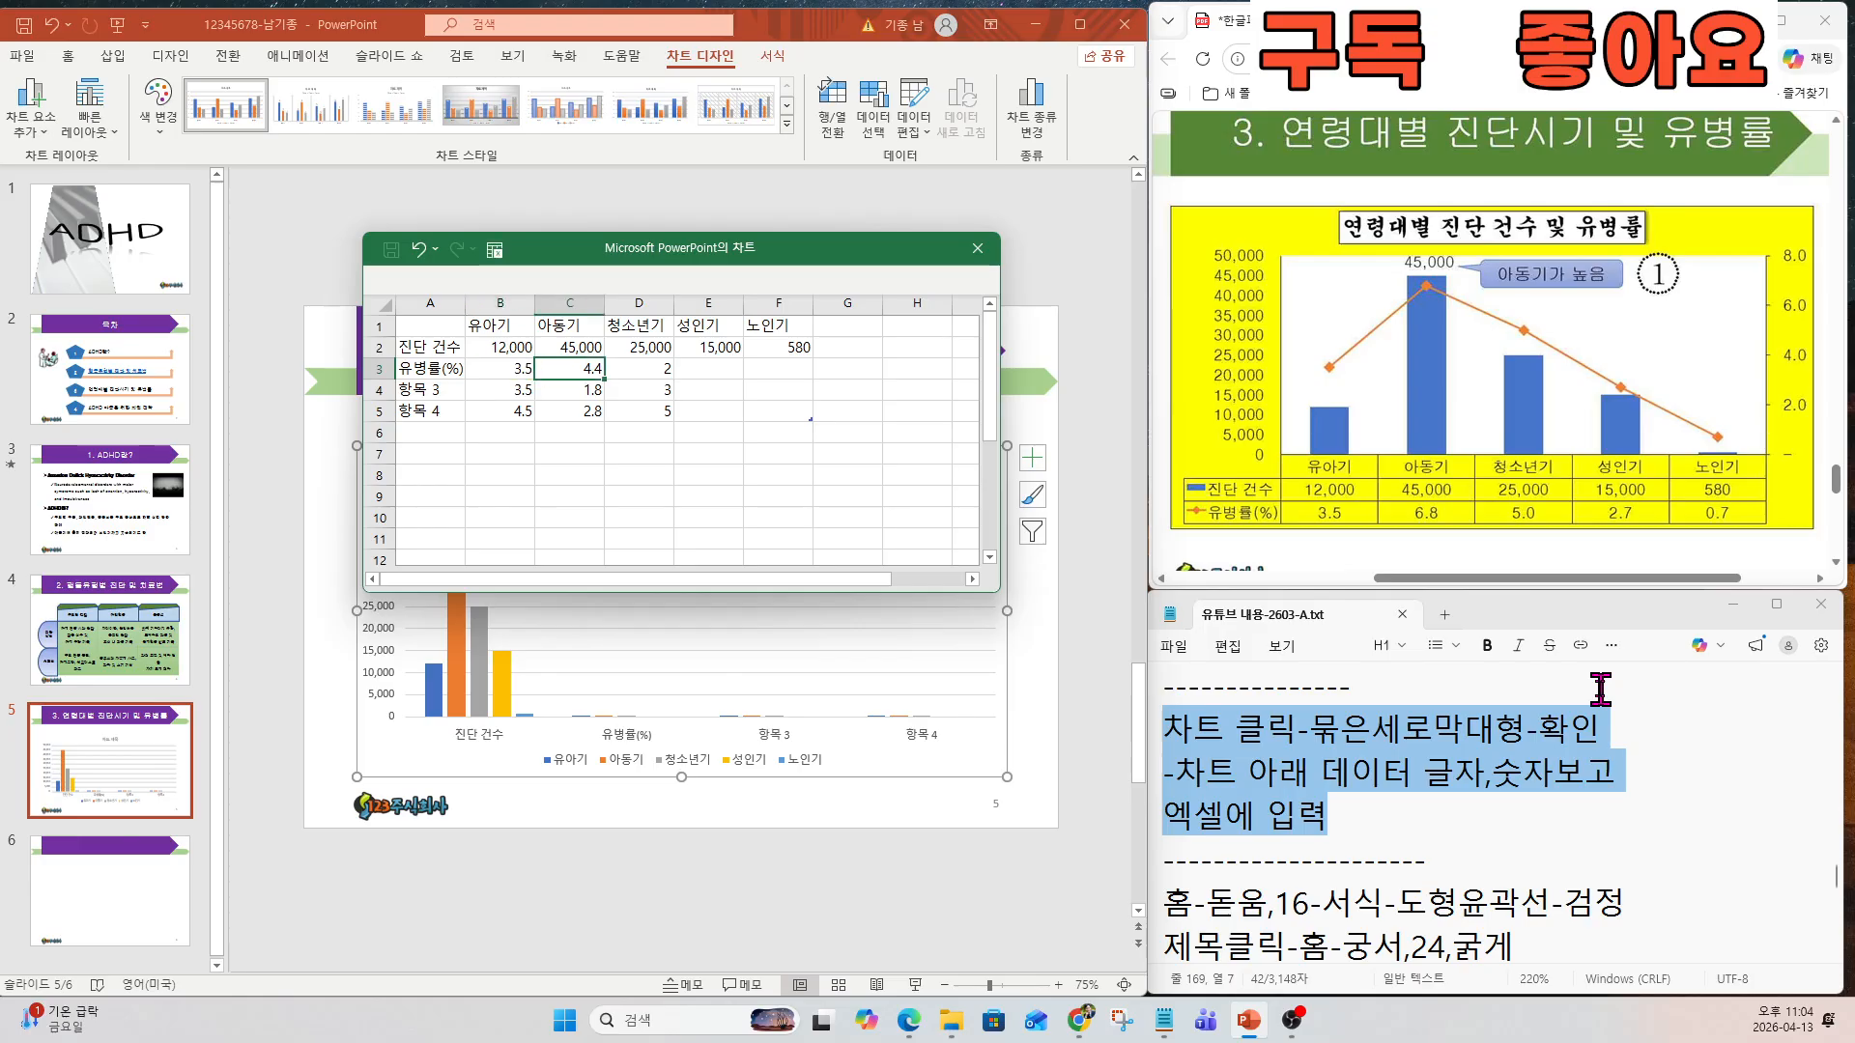
text(8)
key(Tab)
text(65.)
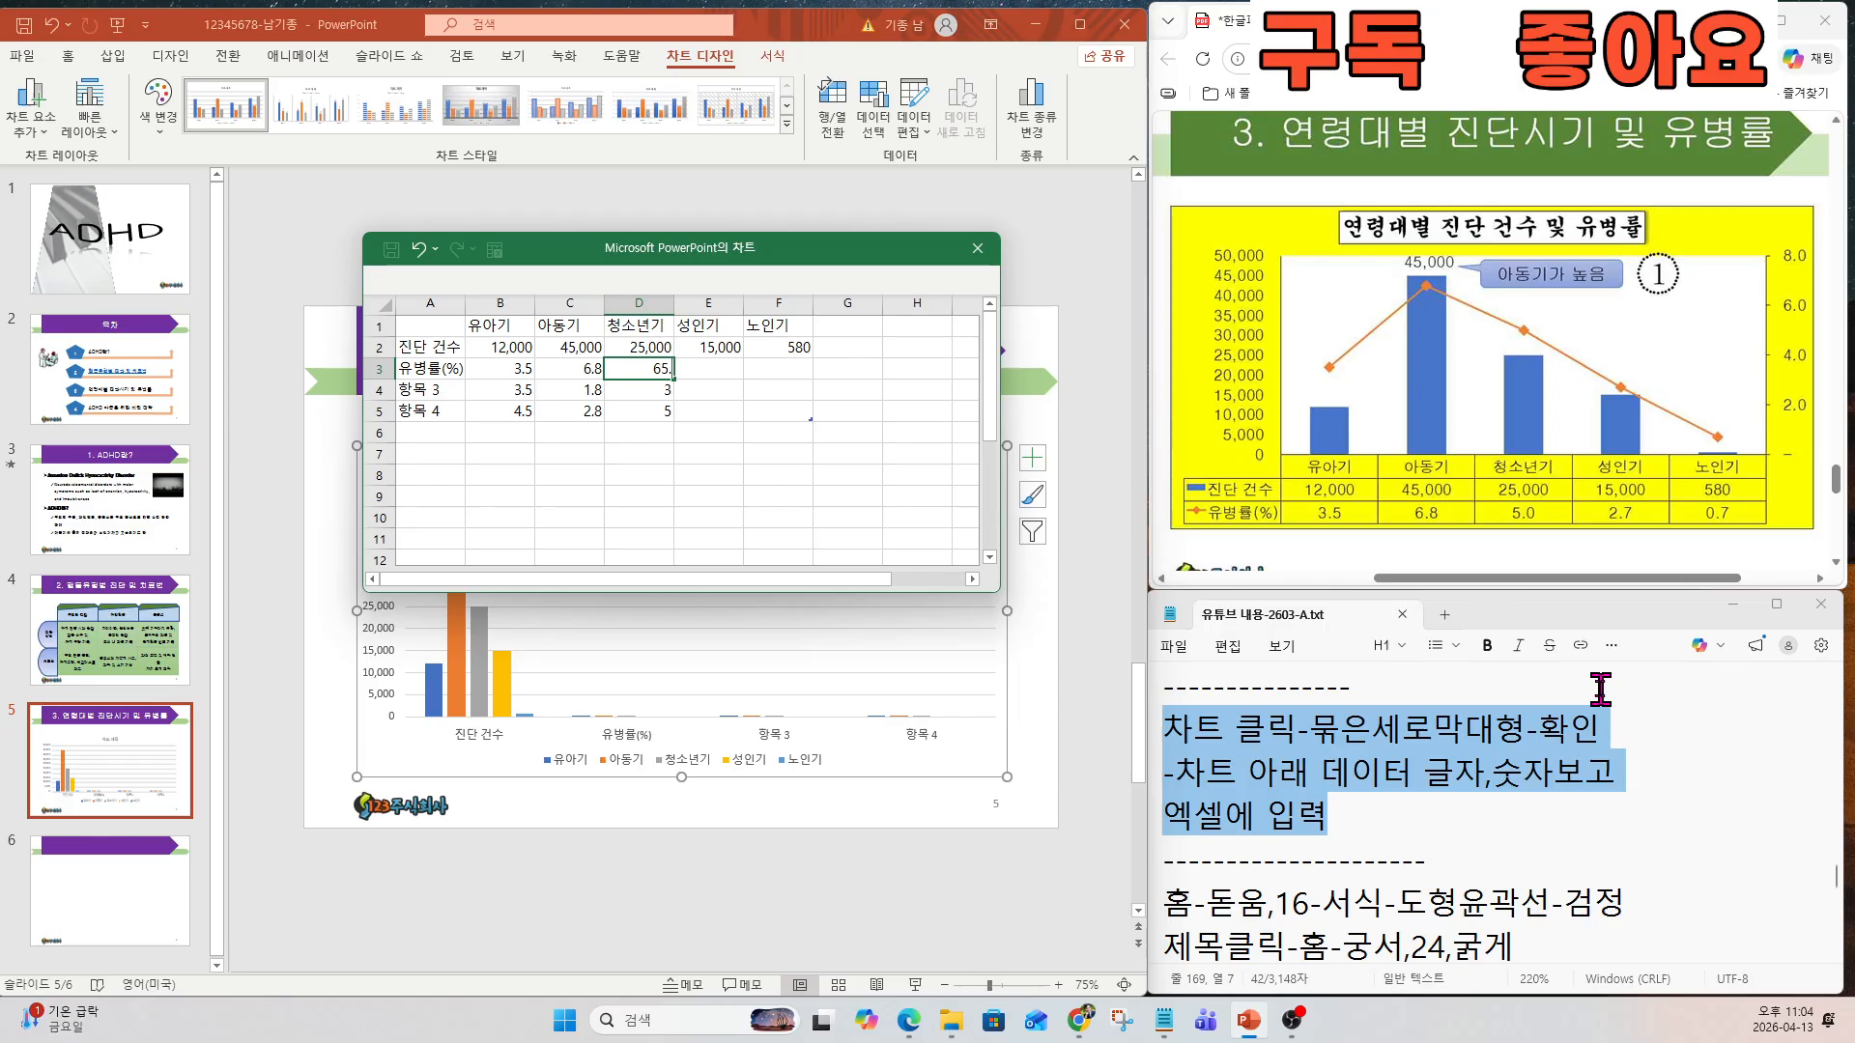
key(ctrl+Return)
key(Tab)
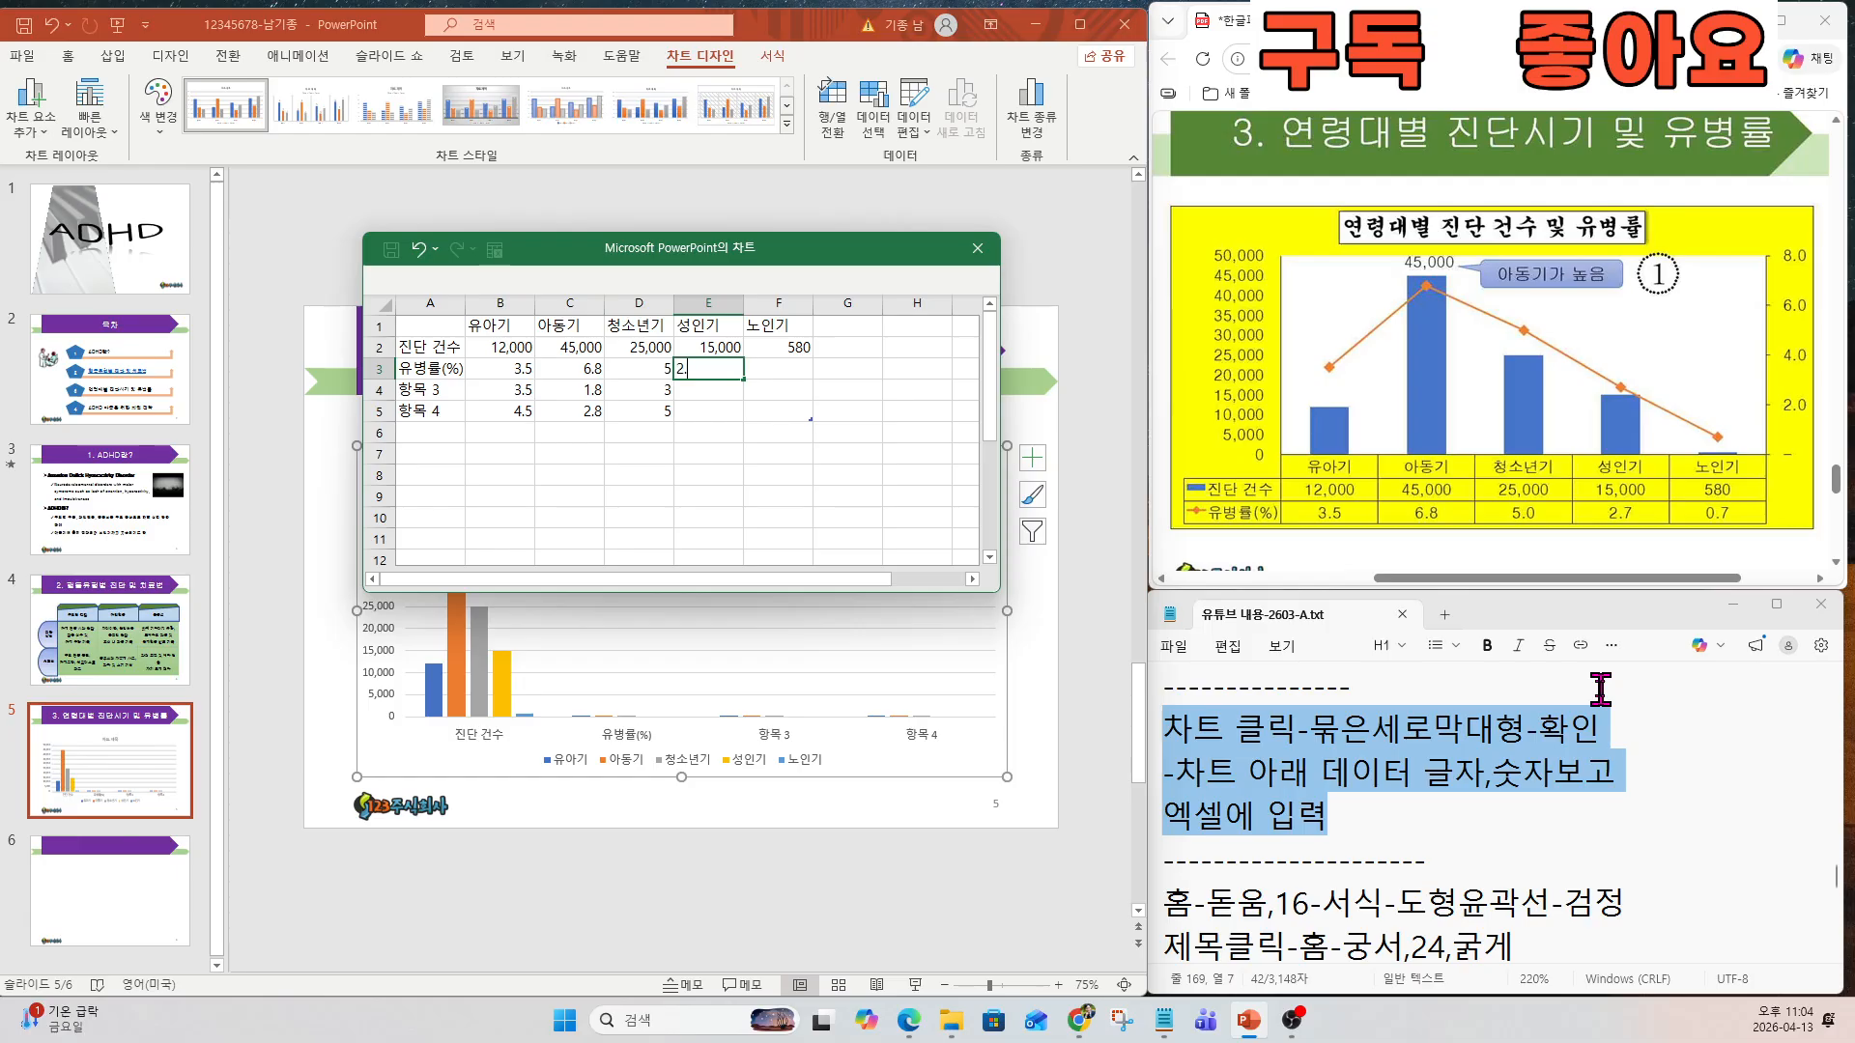
key(Tab)
text(0.)
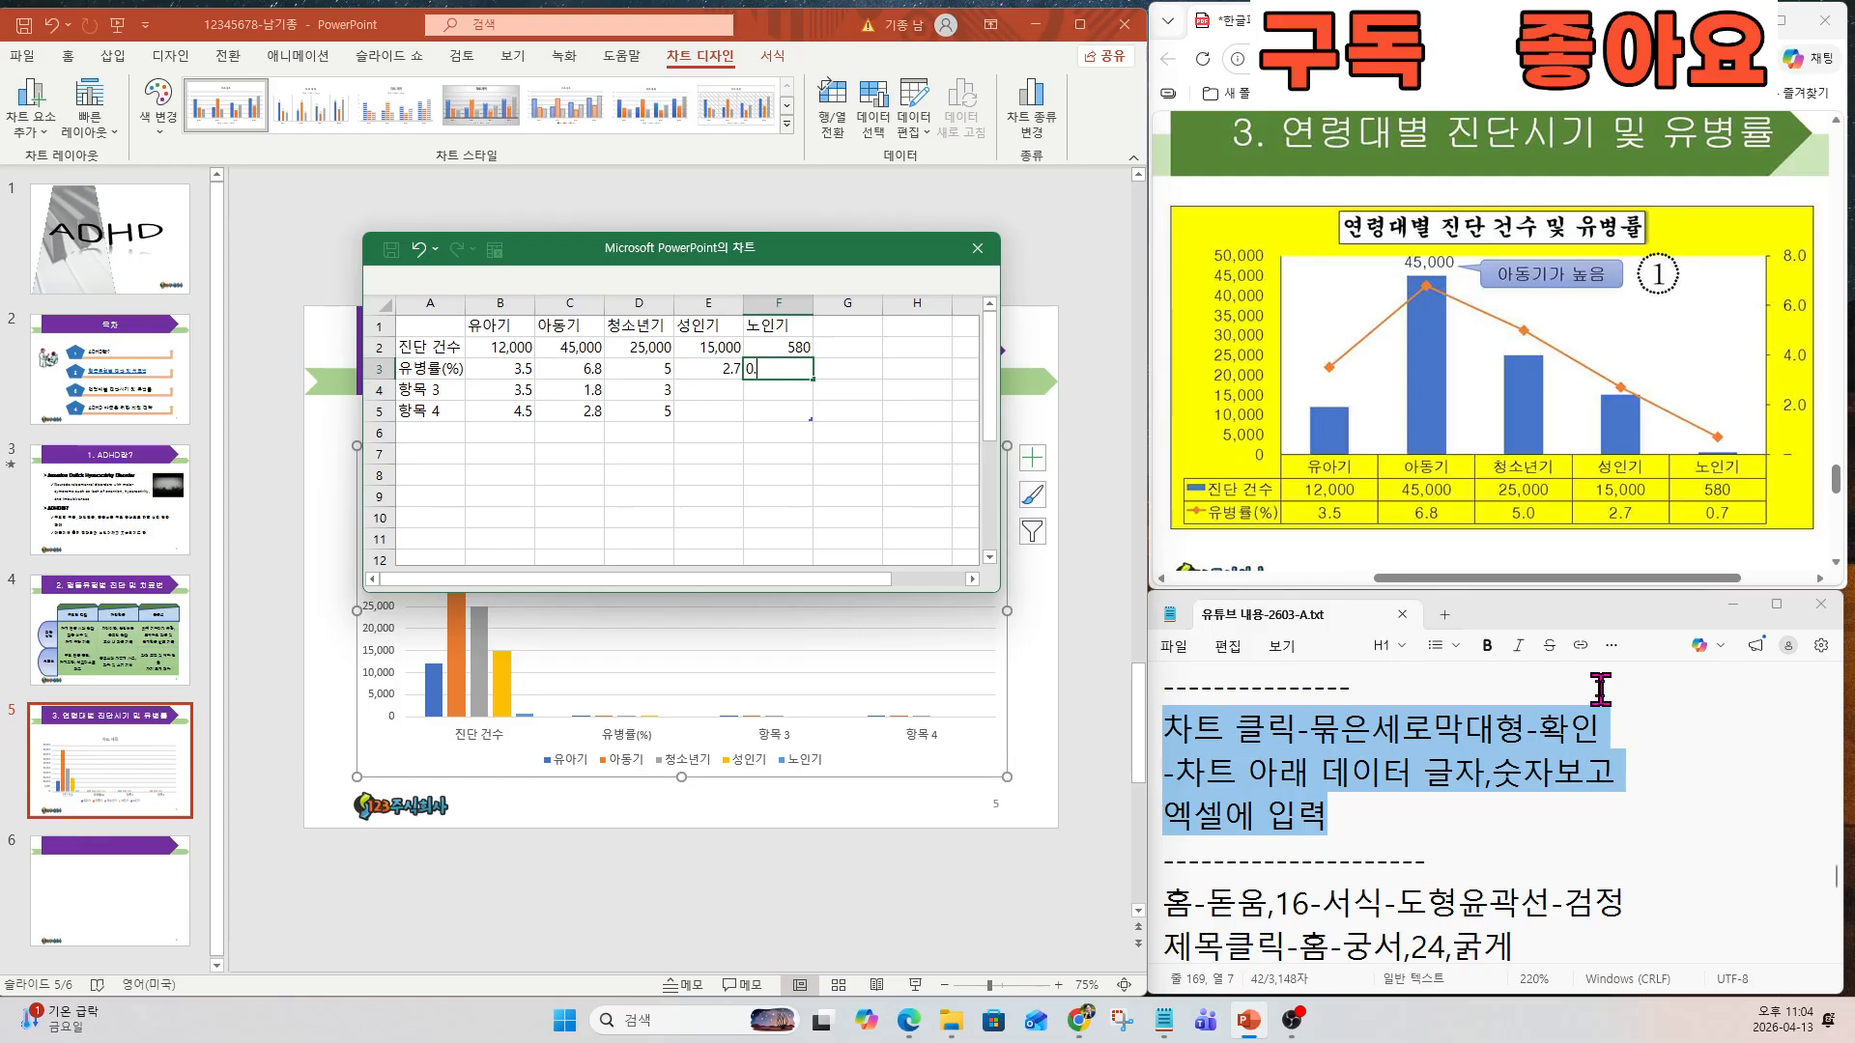
text(7)
key(Return)
click(589, 435)
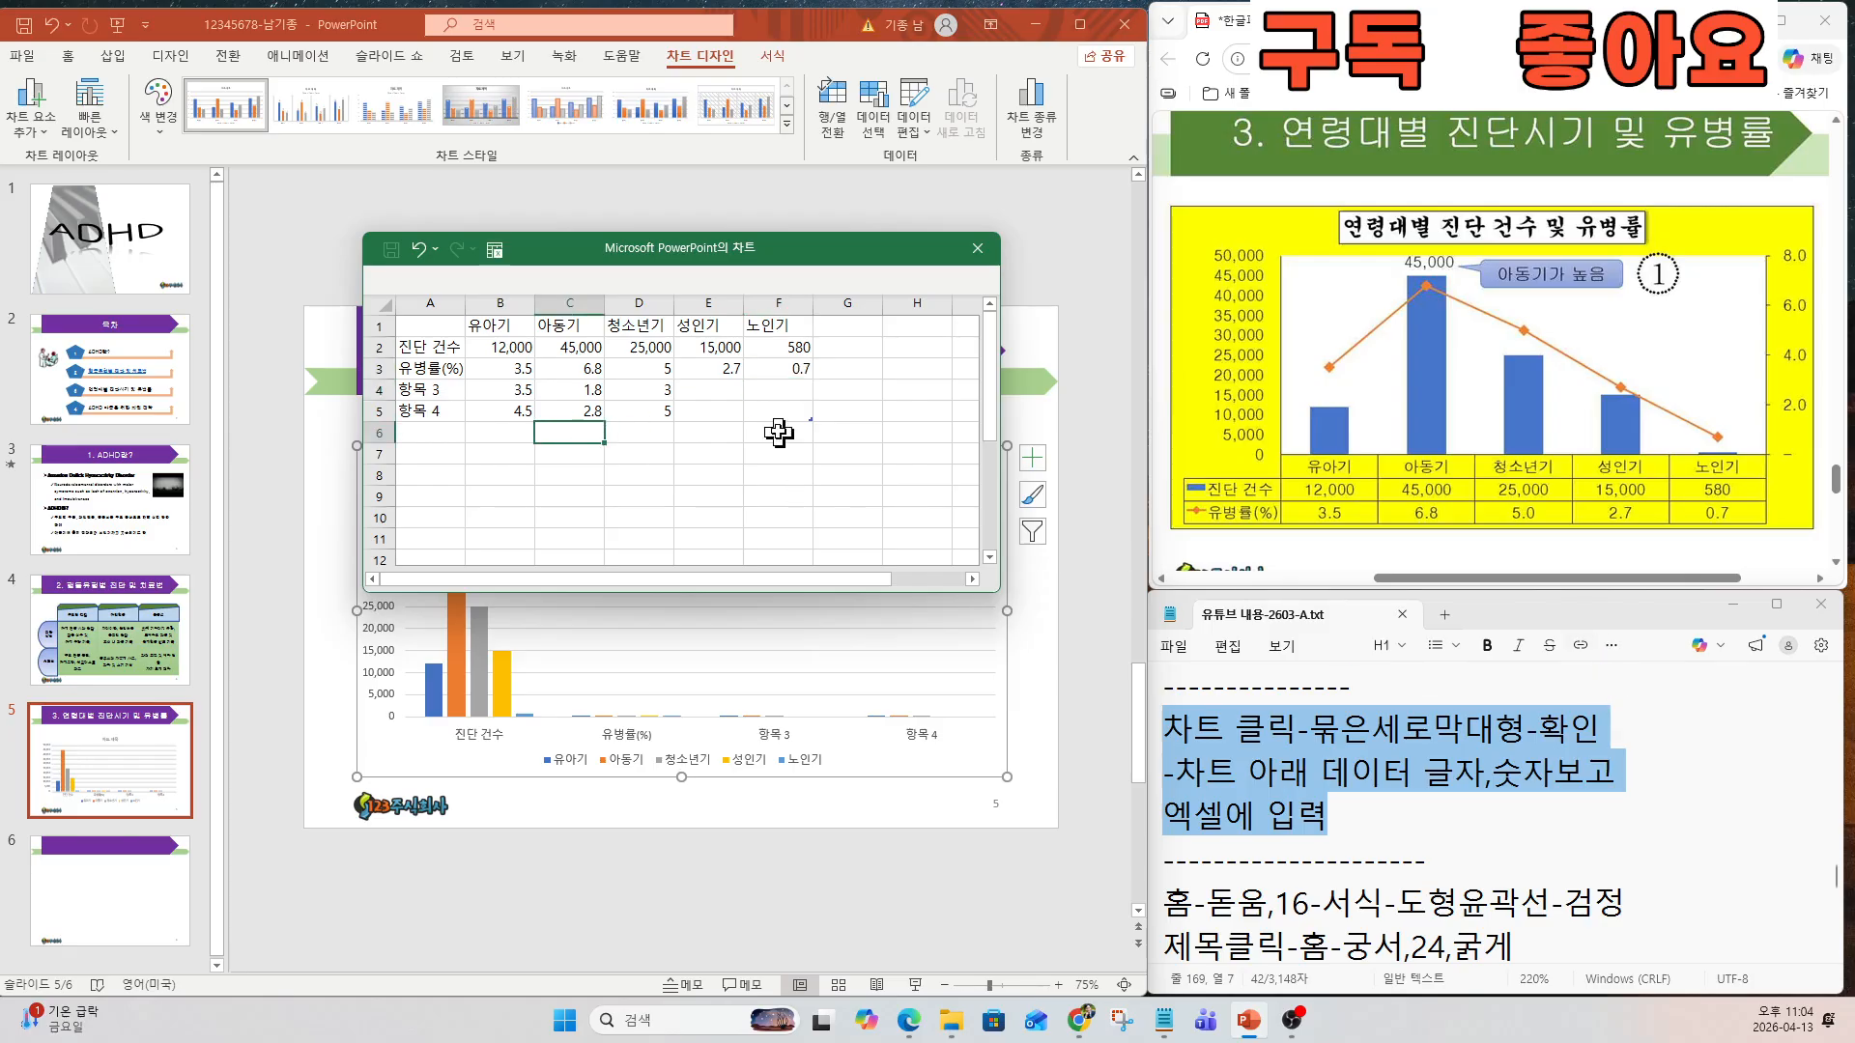
Format the 유병률(%) values in B3:F3 as numbers with one decimal place.
click(659, 367)
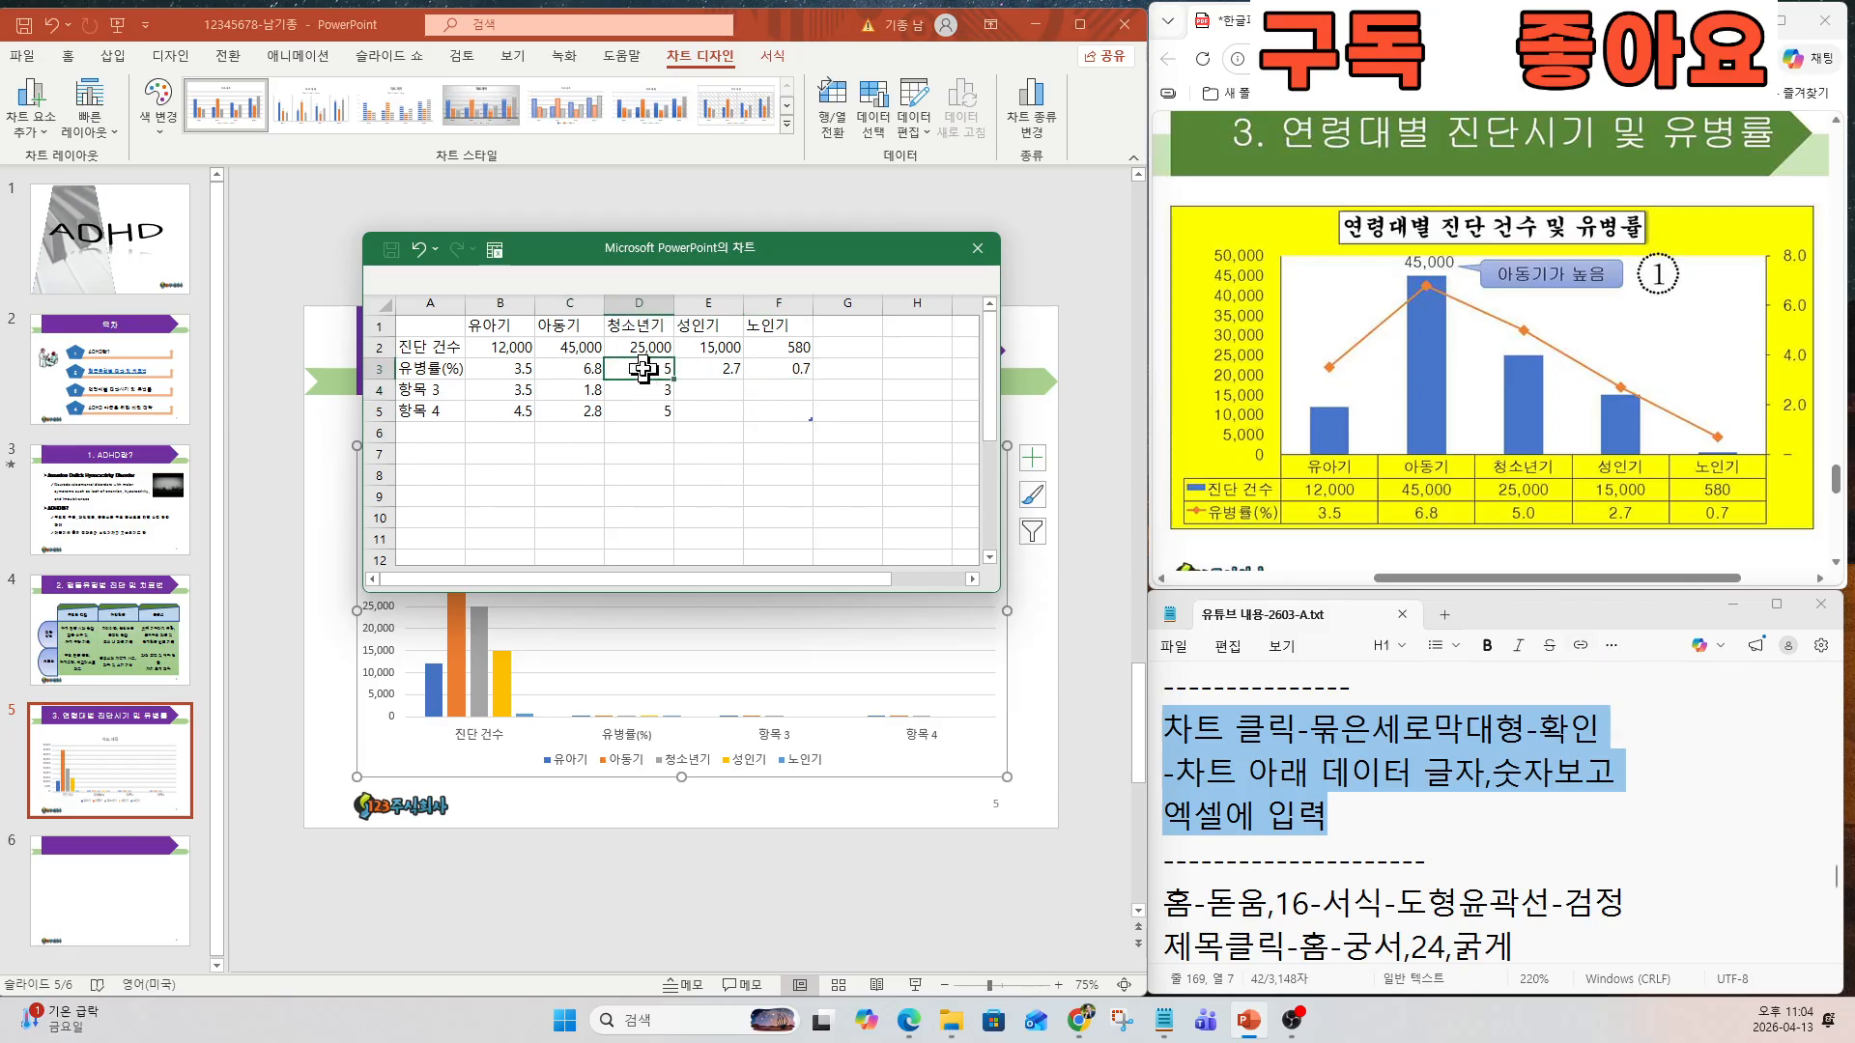
right_click(645, 372)
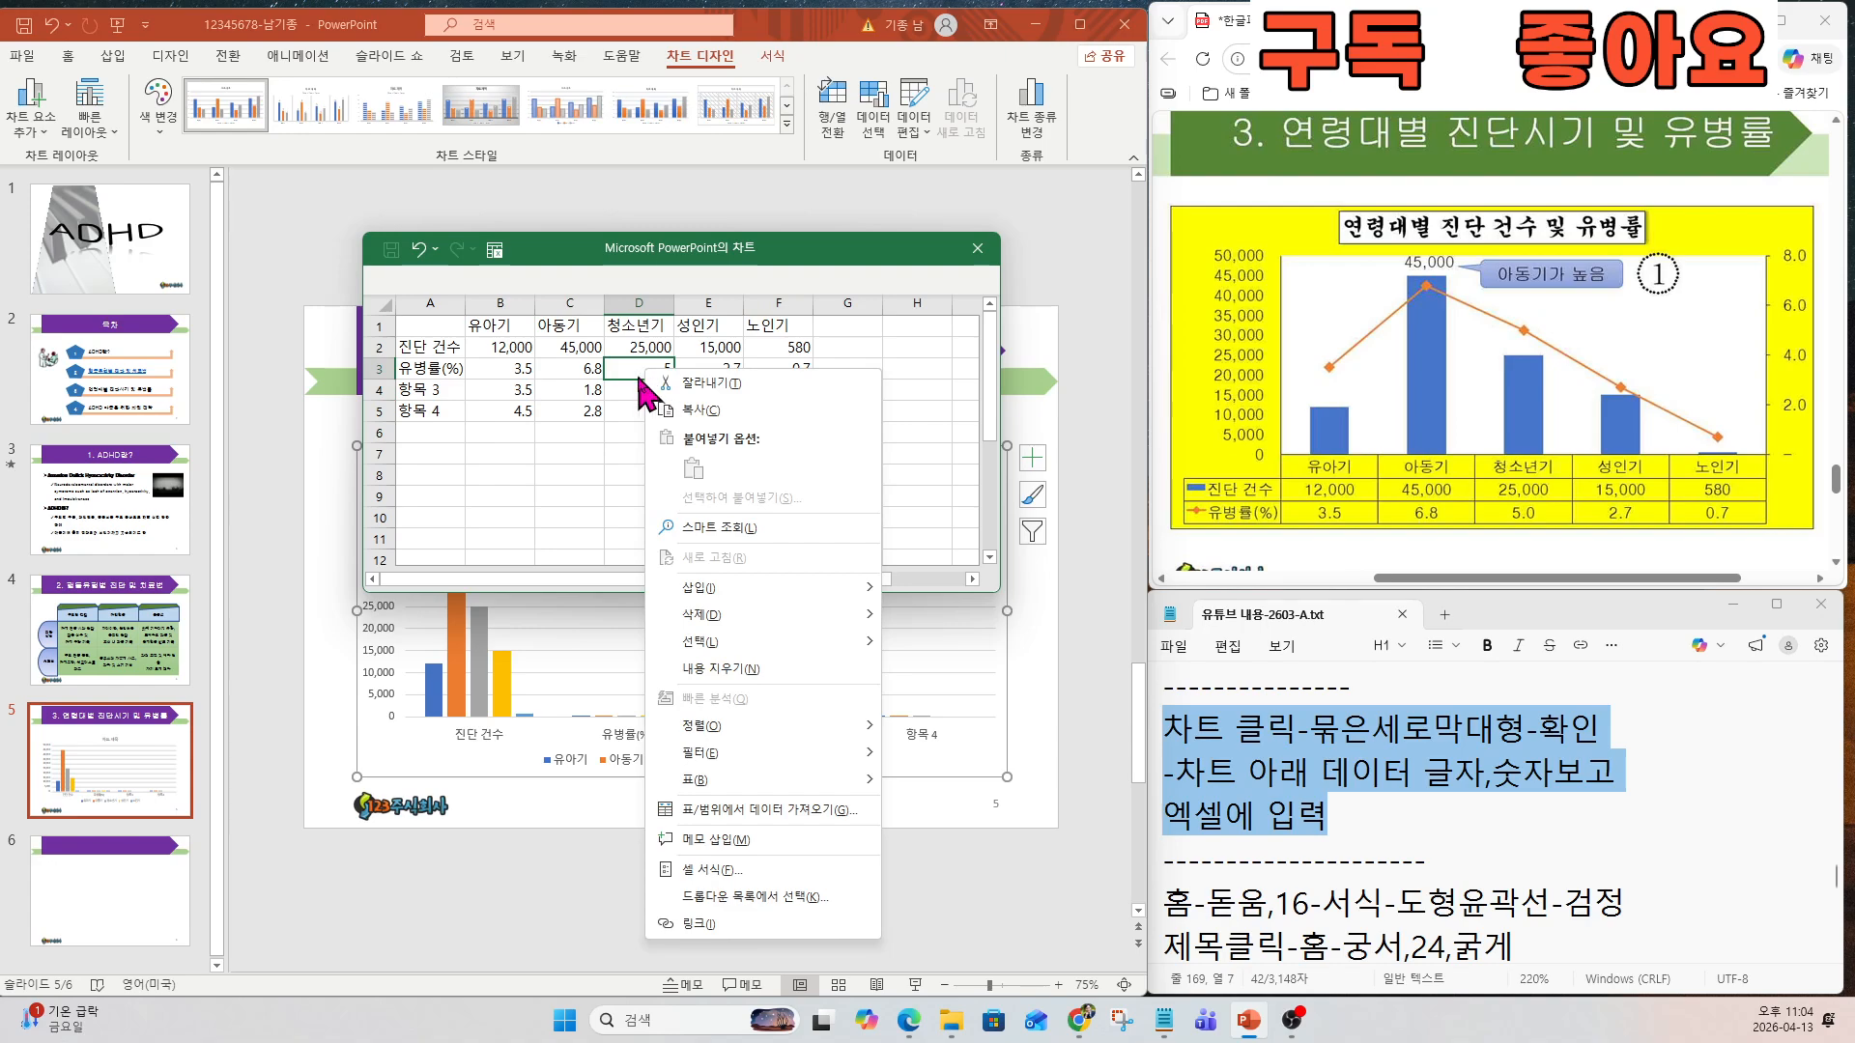
key(Escape)
click(512, 370)
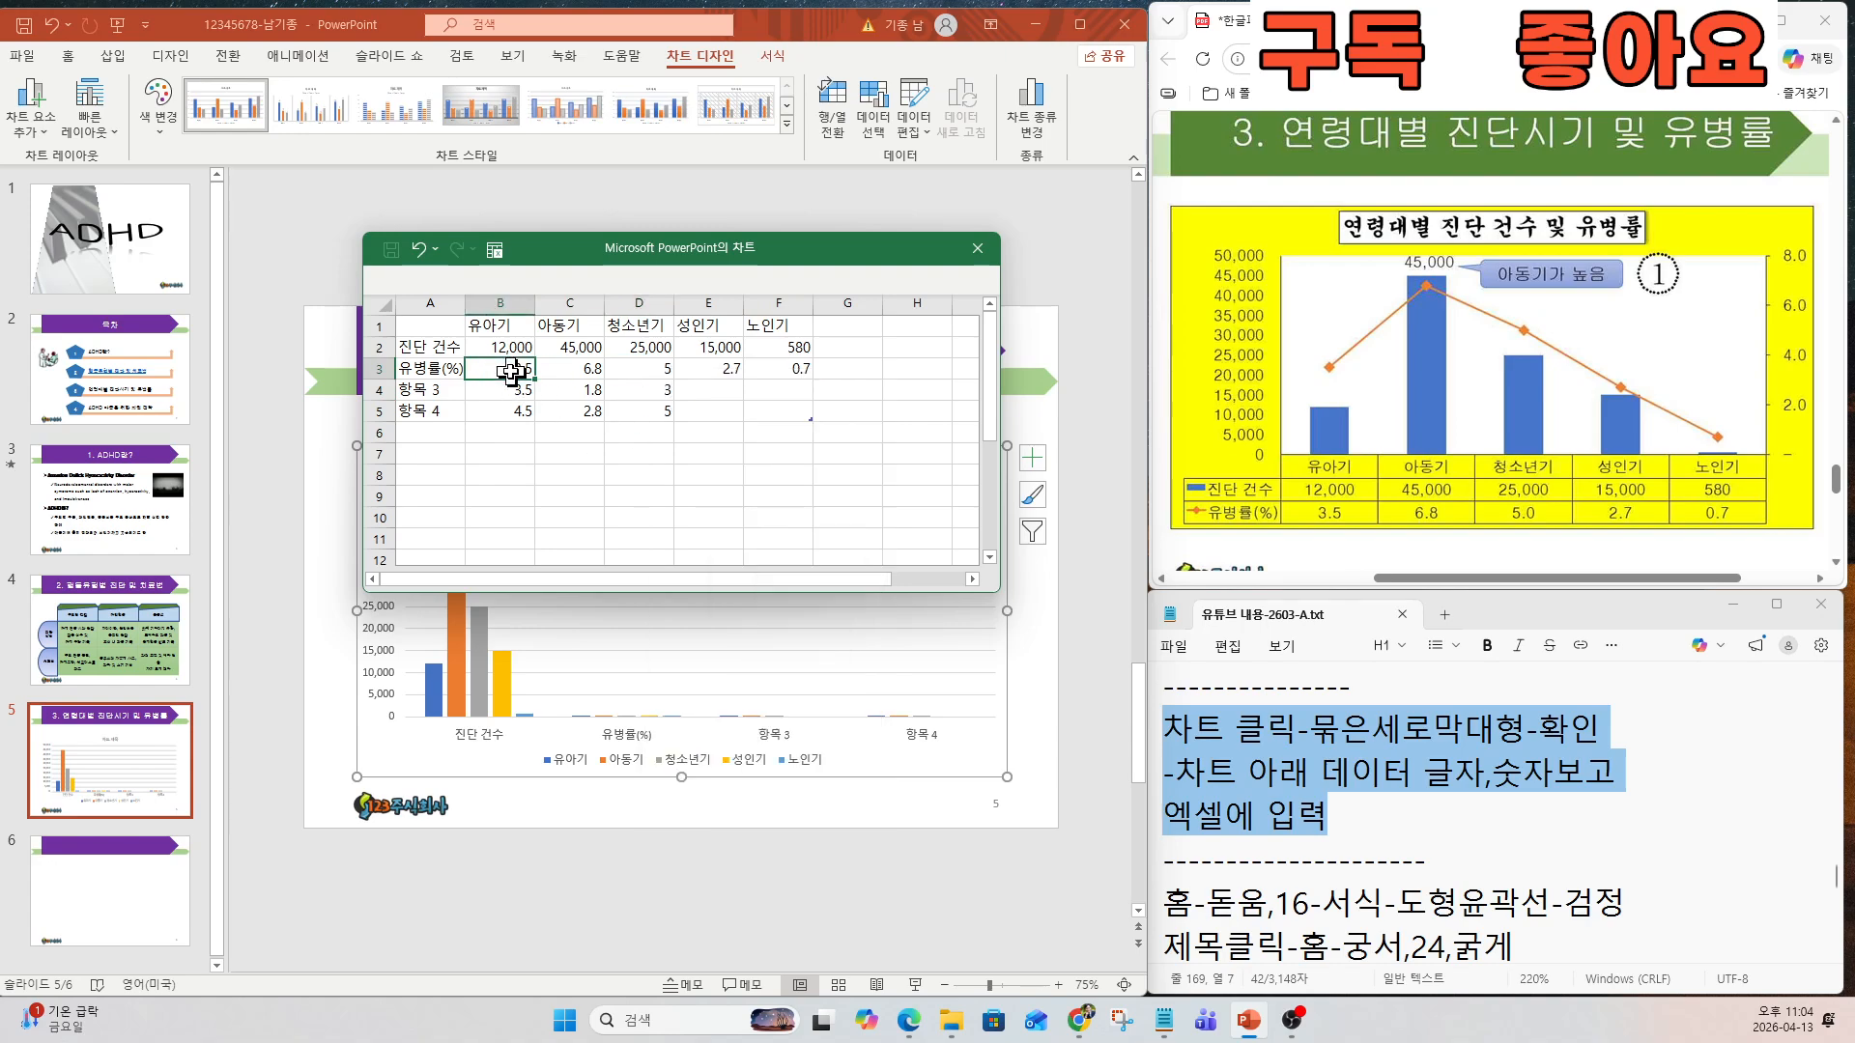
drag(512, 370, 760, 374)
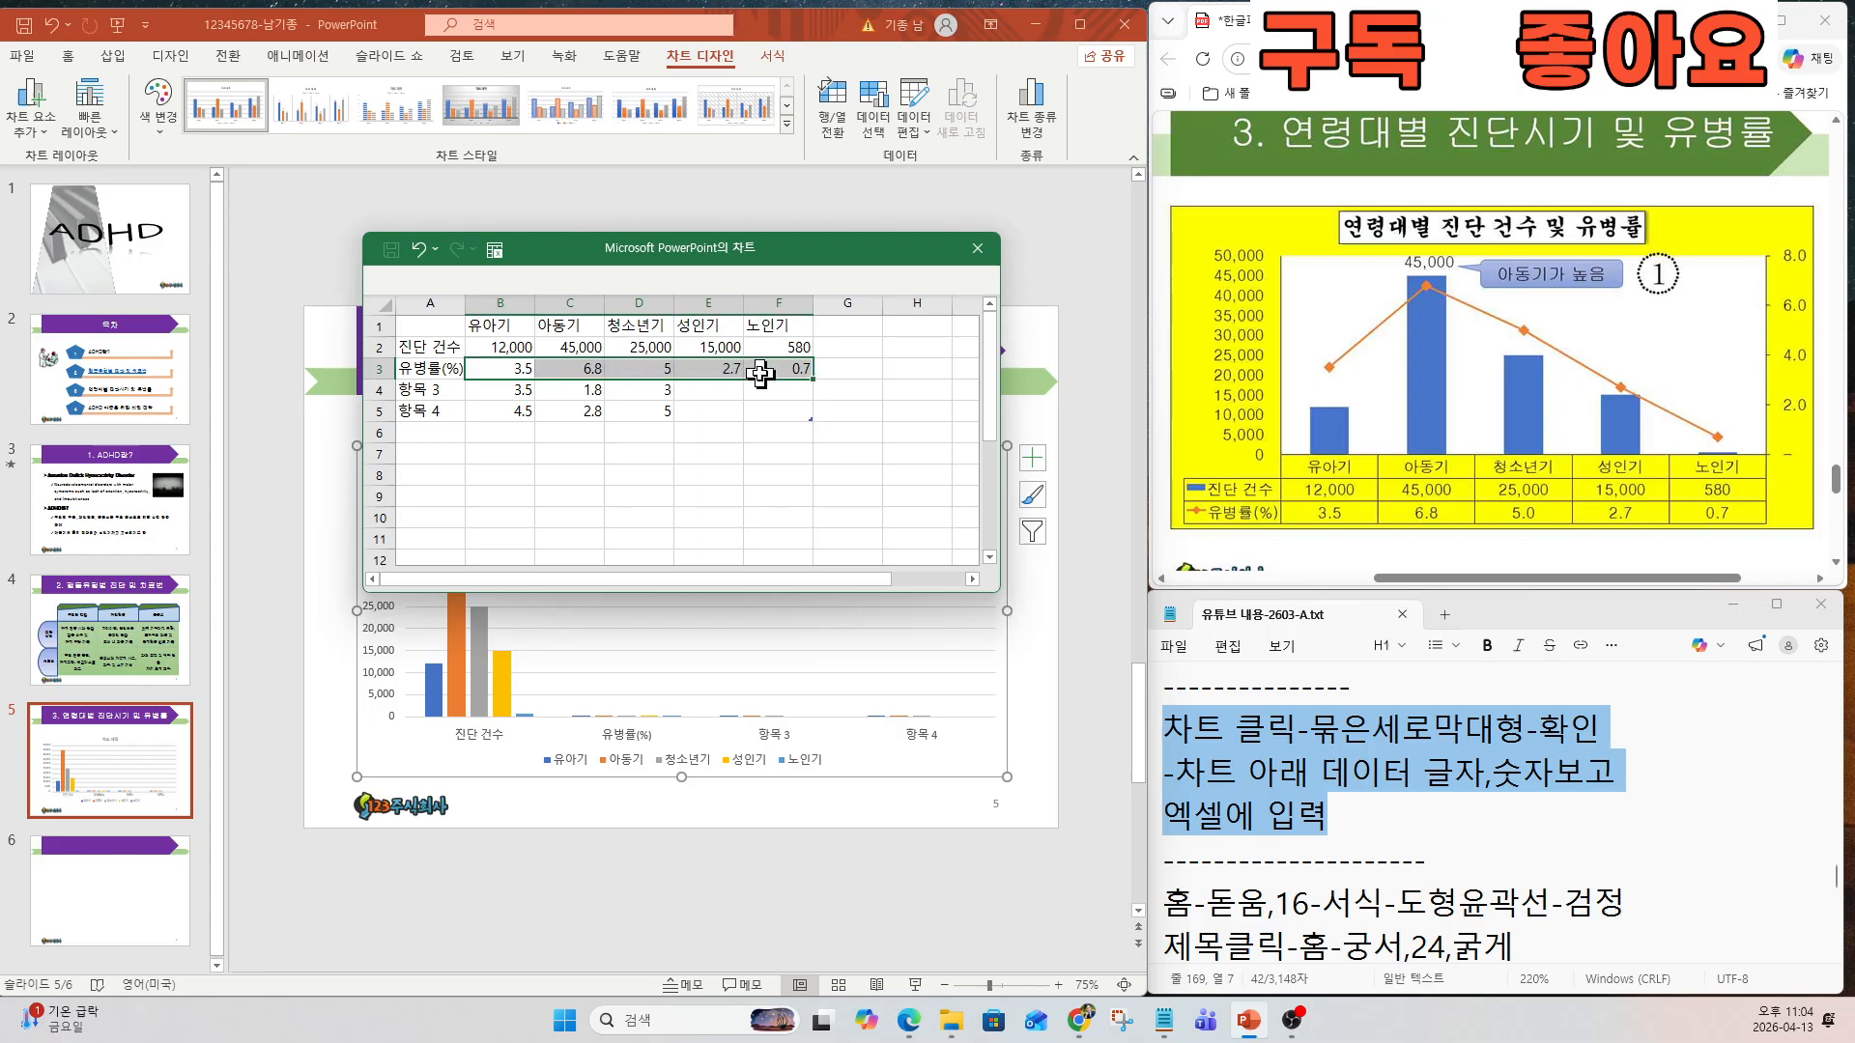
right_click(641, 370)
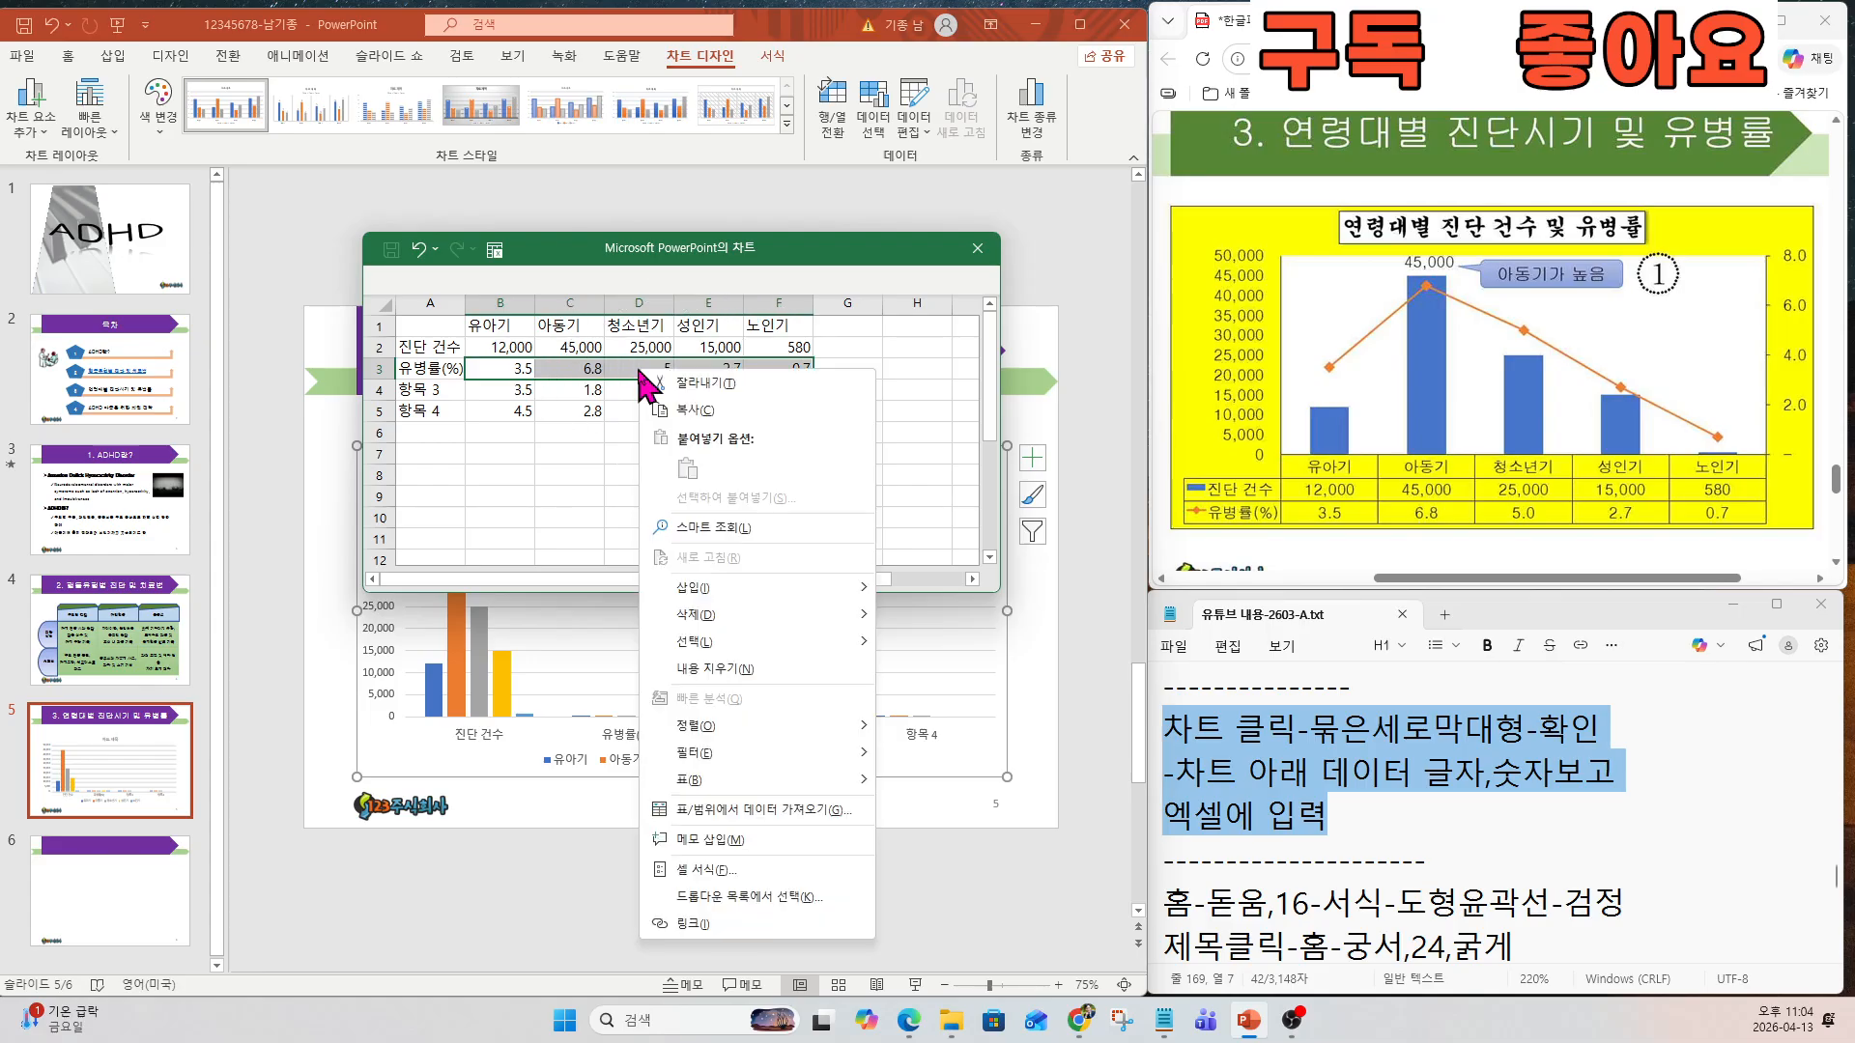
click(705, 870)
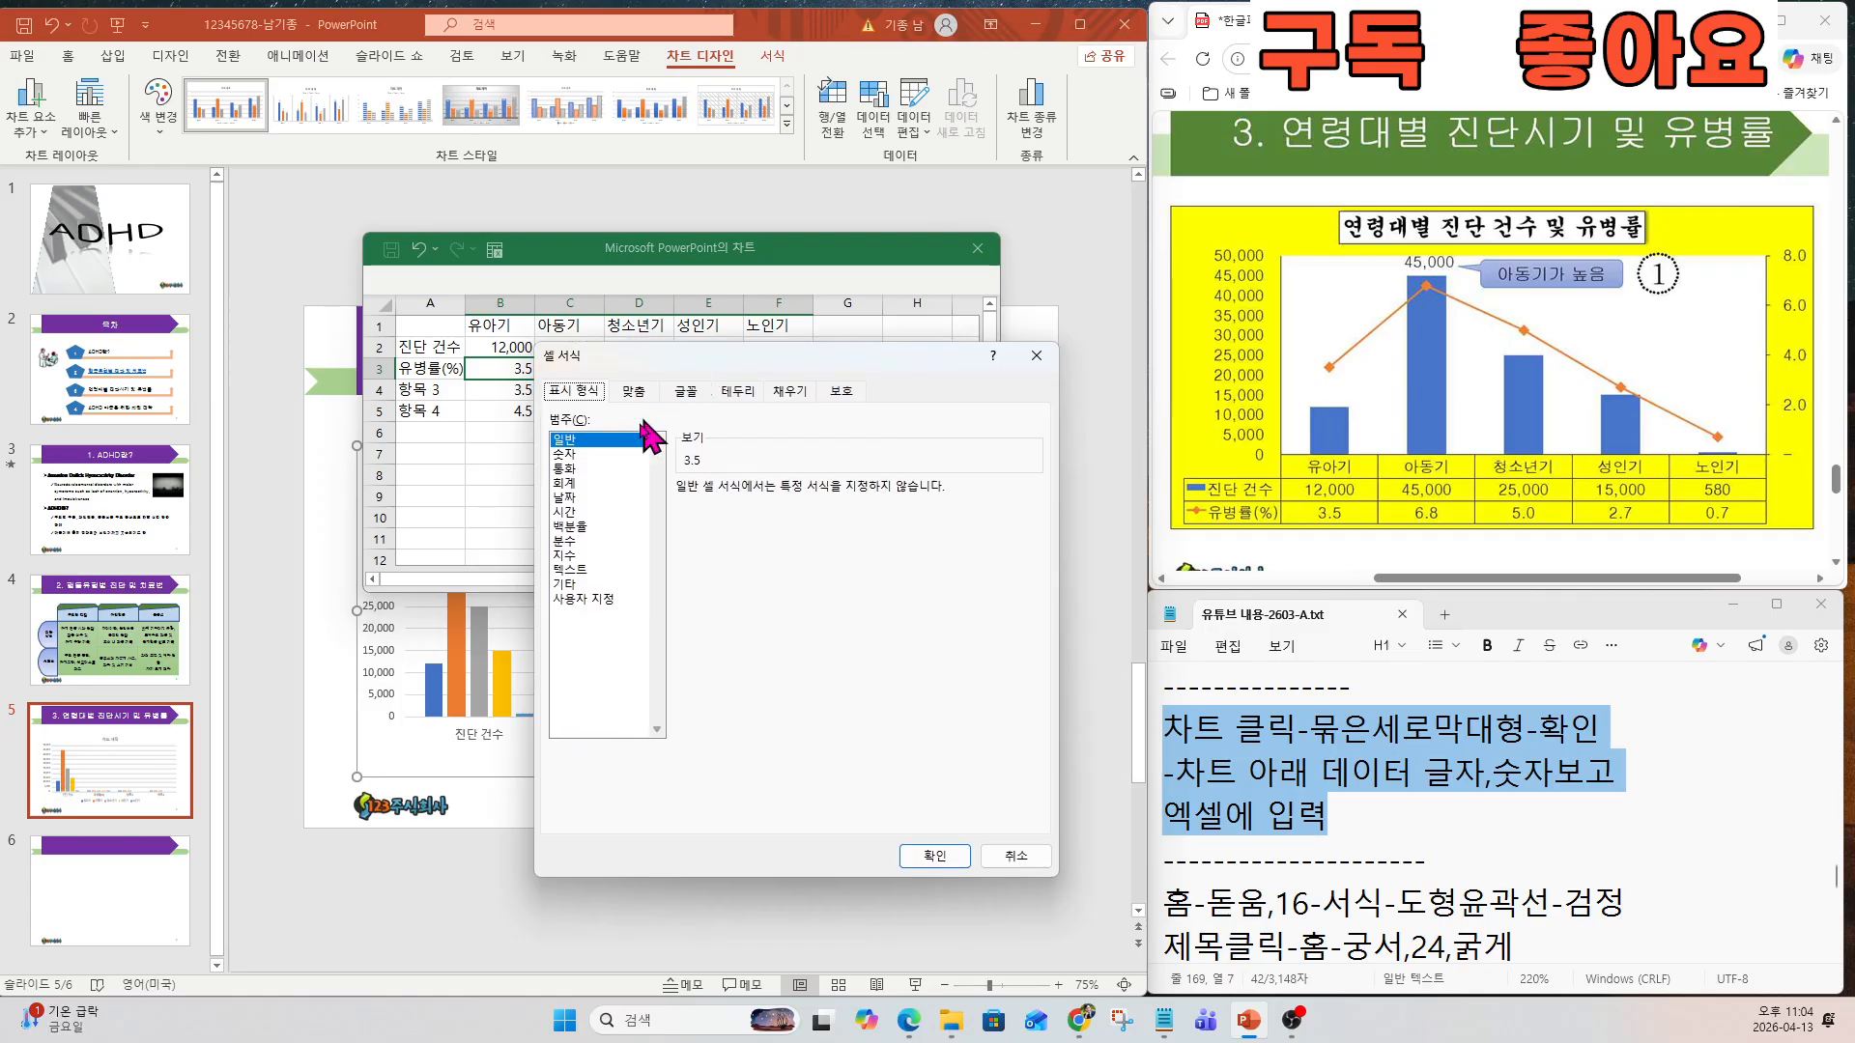
click(597, 454)
click(820, 485)
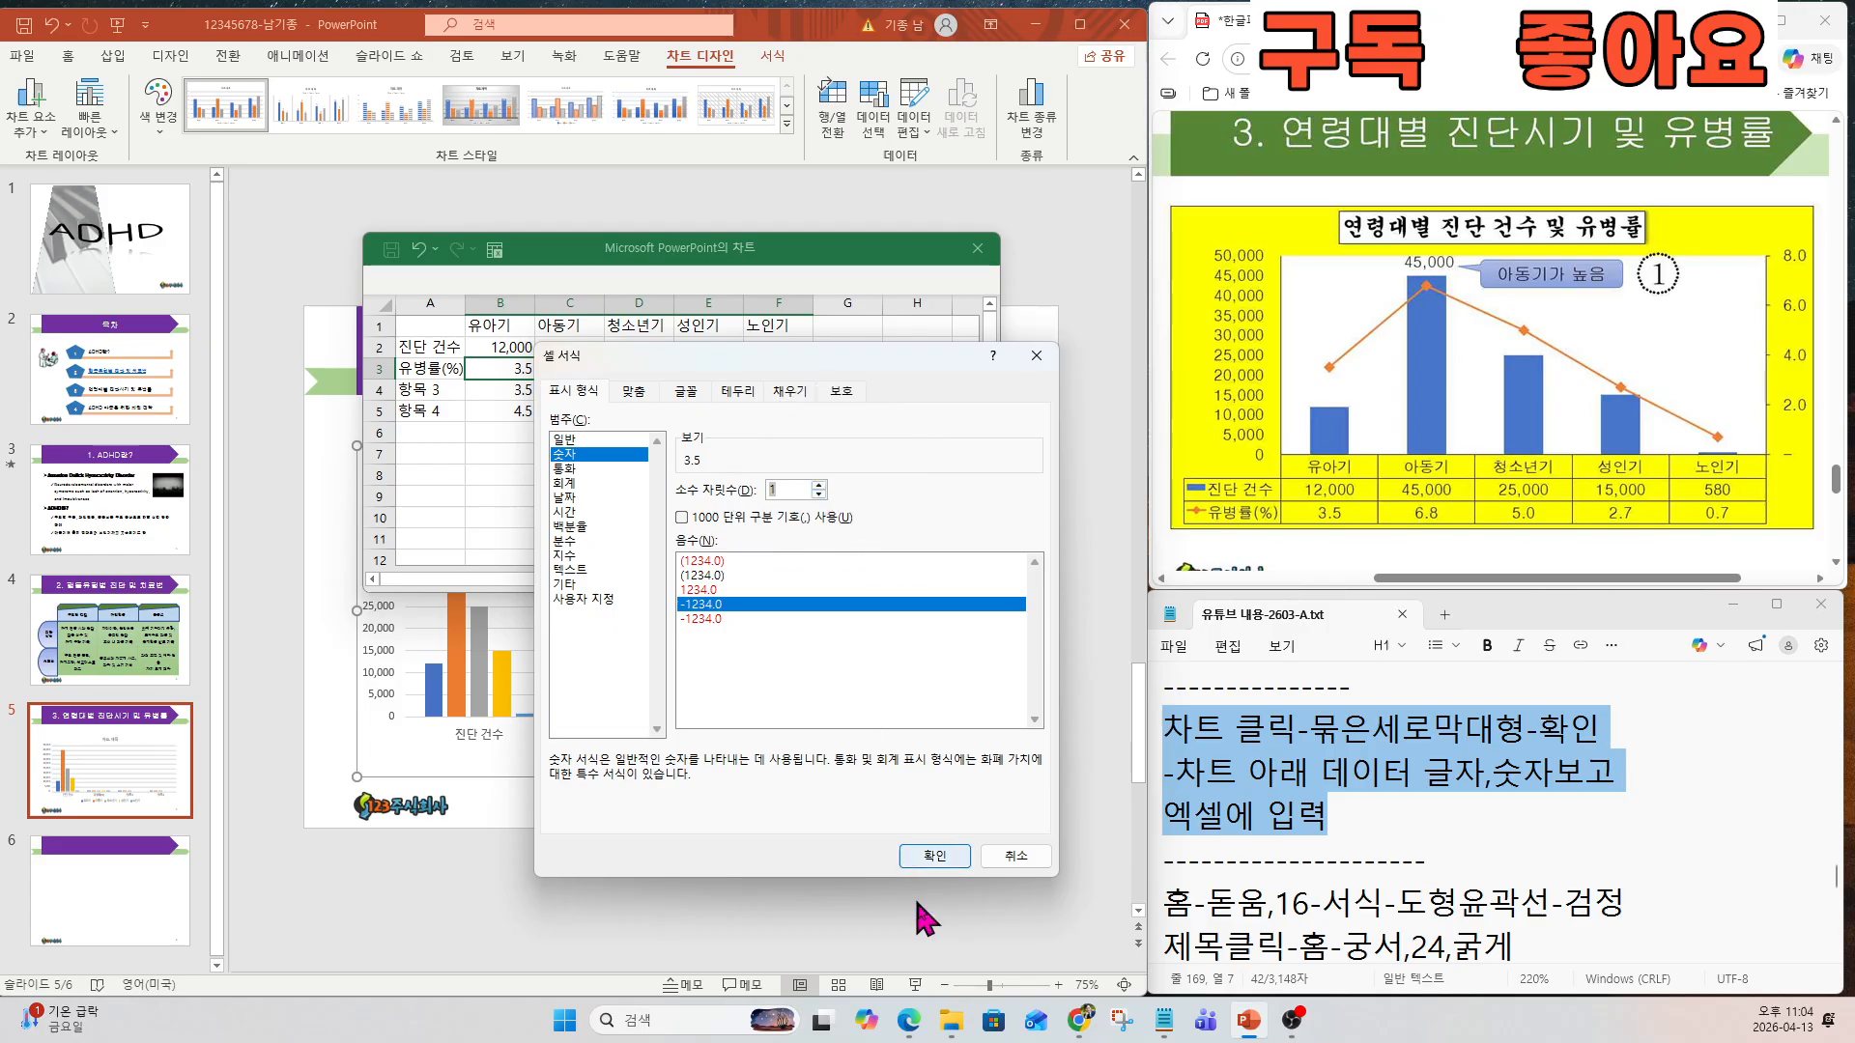
click(934, 856)
click(712, 496)
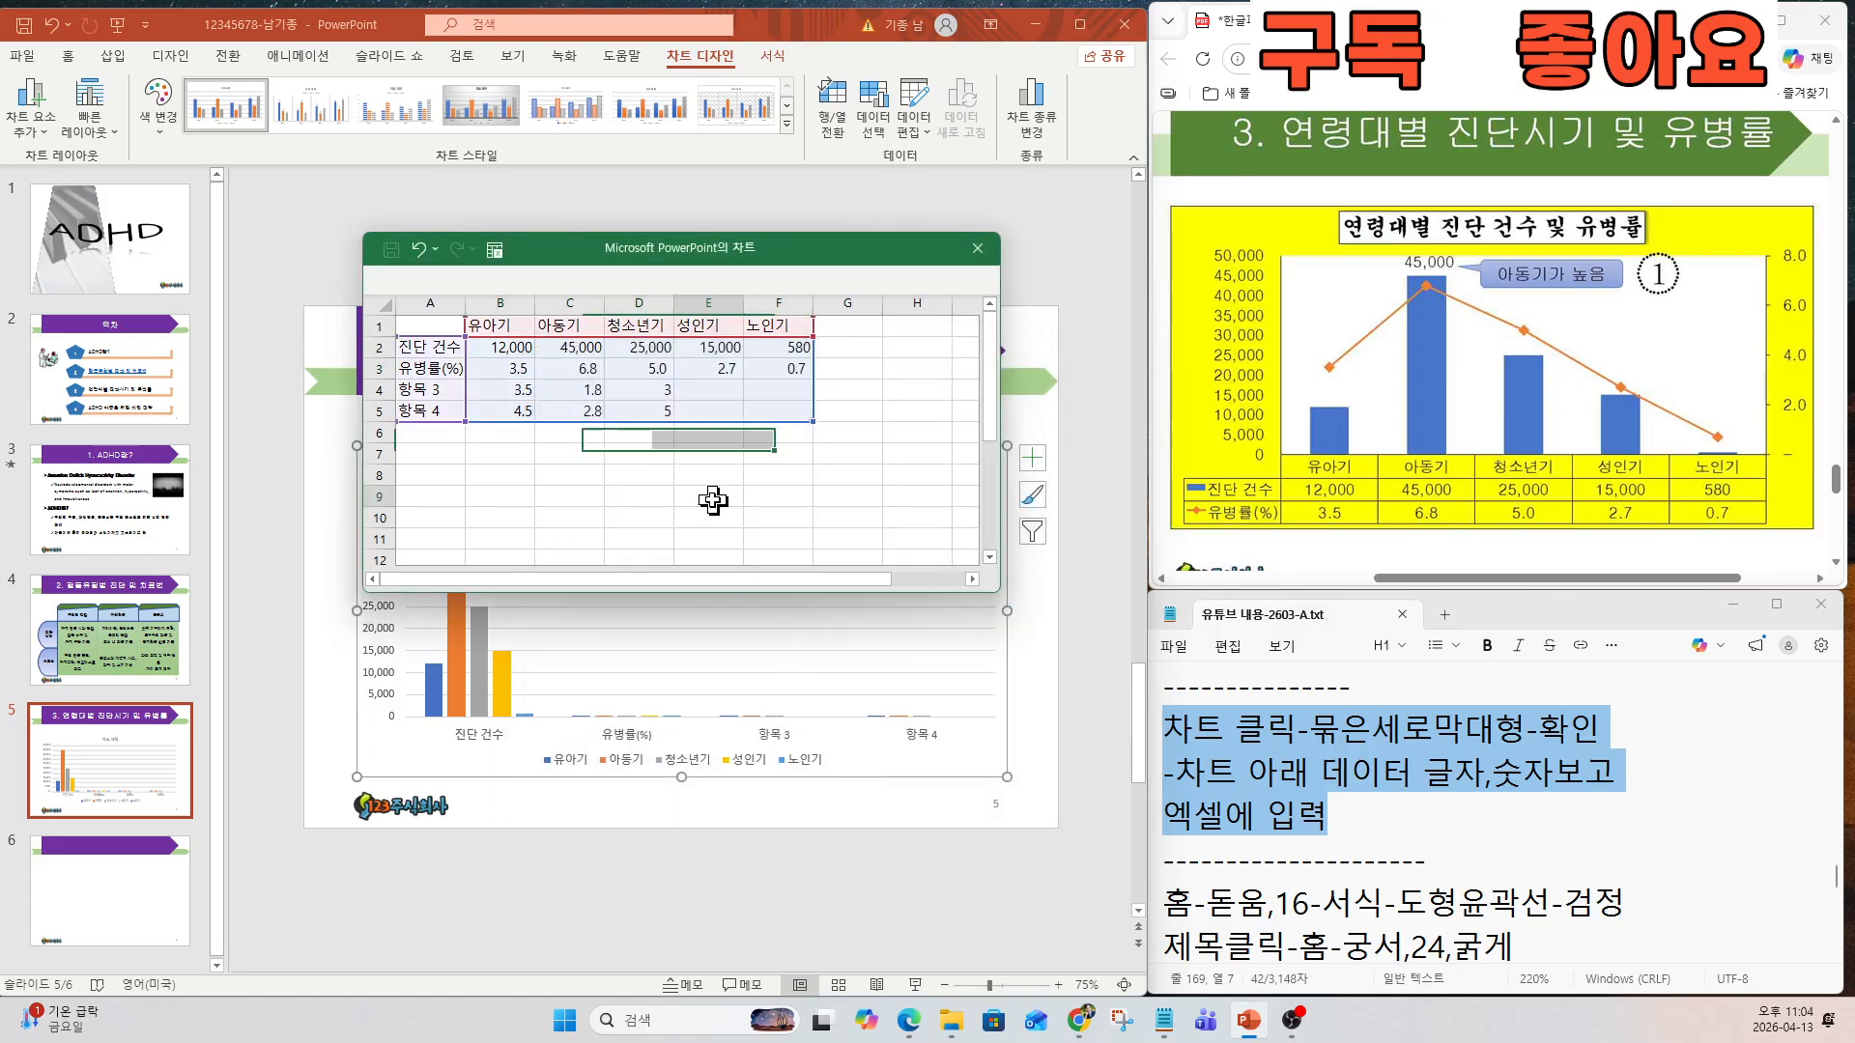
Delete the leftover 항목 3 and 항목 4 rows from the chart data sheet.
click(641, 392)
click(519, 434)
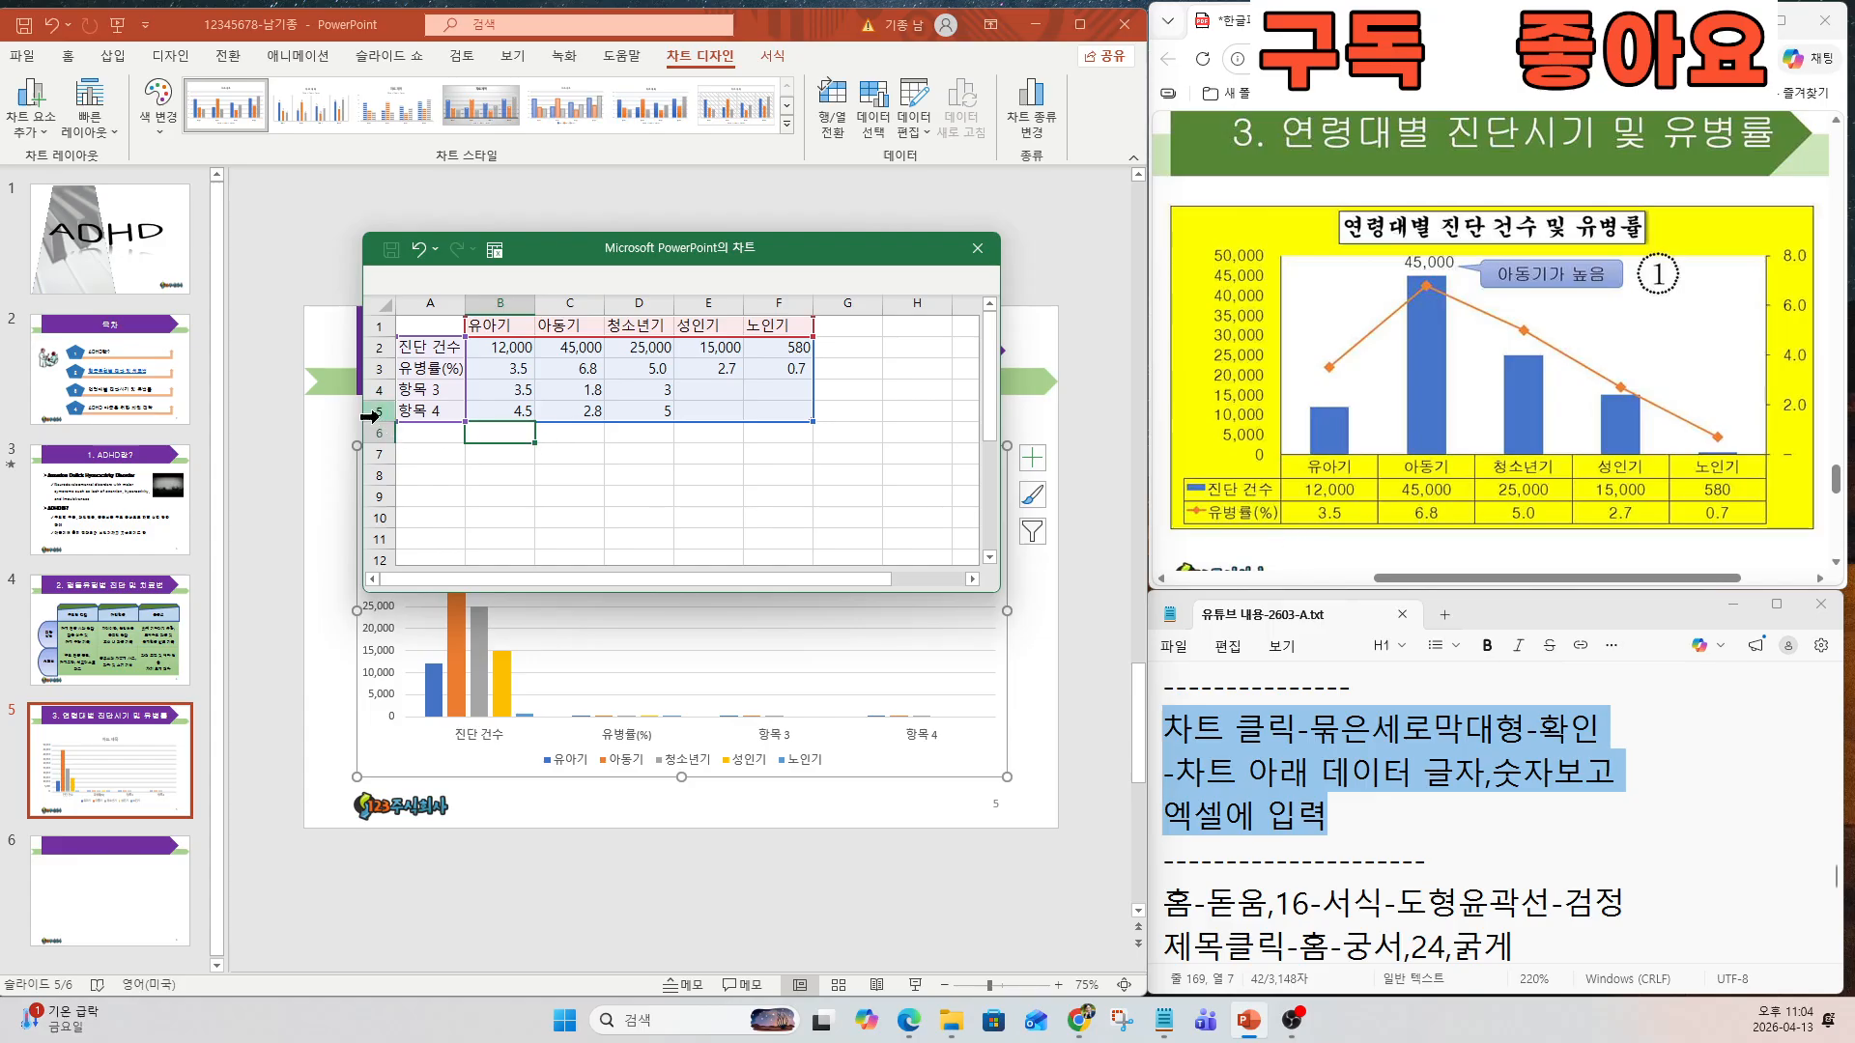
click(373, 411)
drag(370, 391, 373, 402)
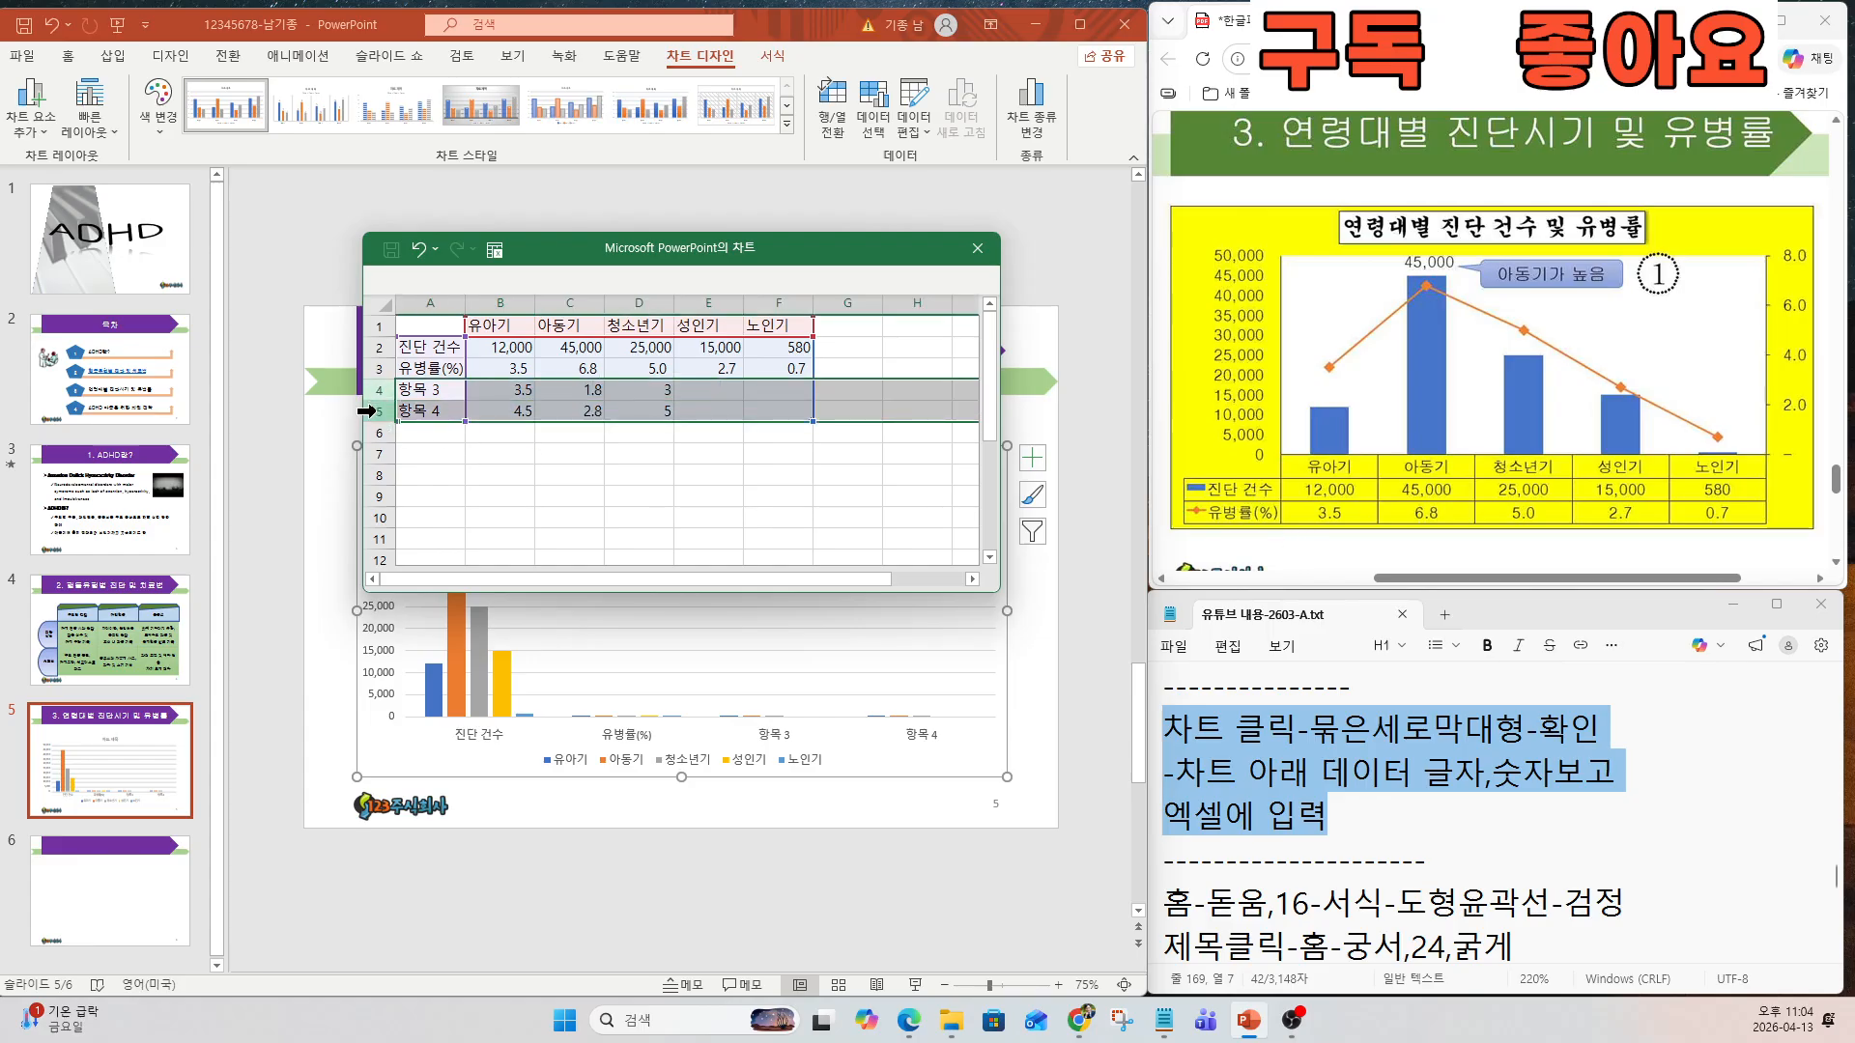
right_click(377, 398)
click(426, 586)
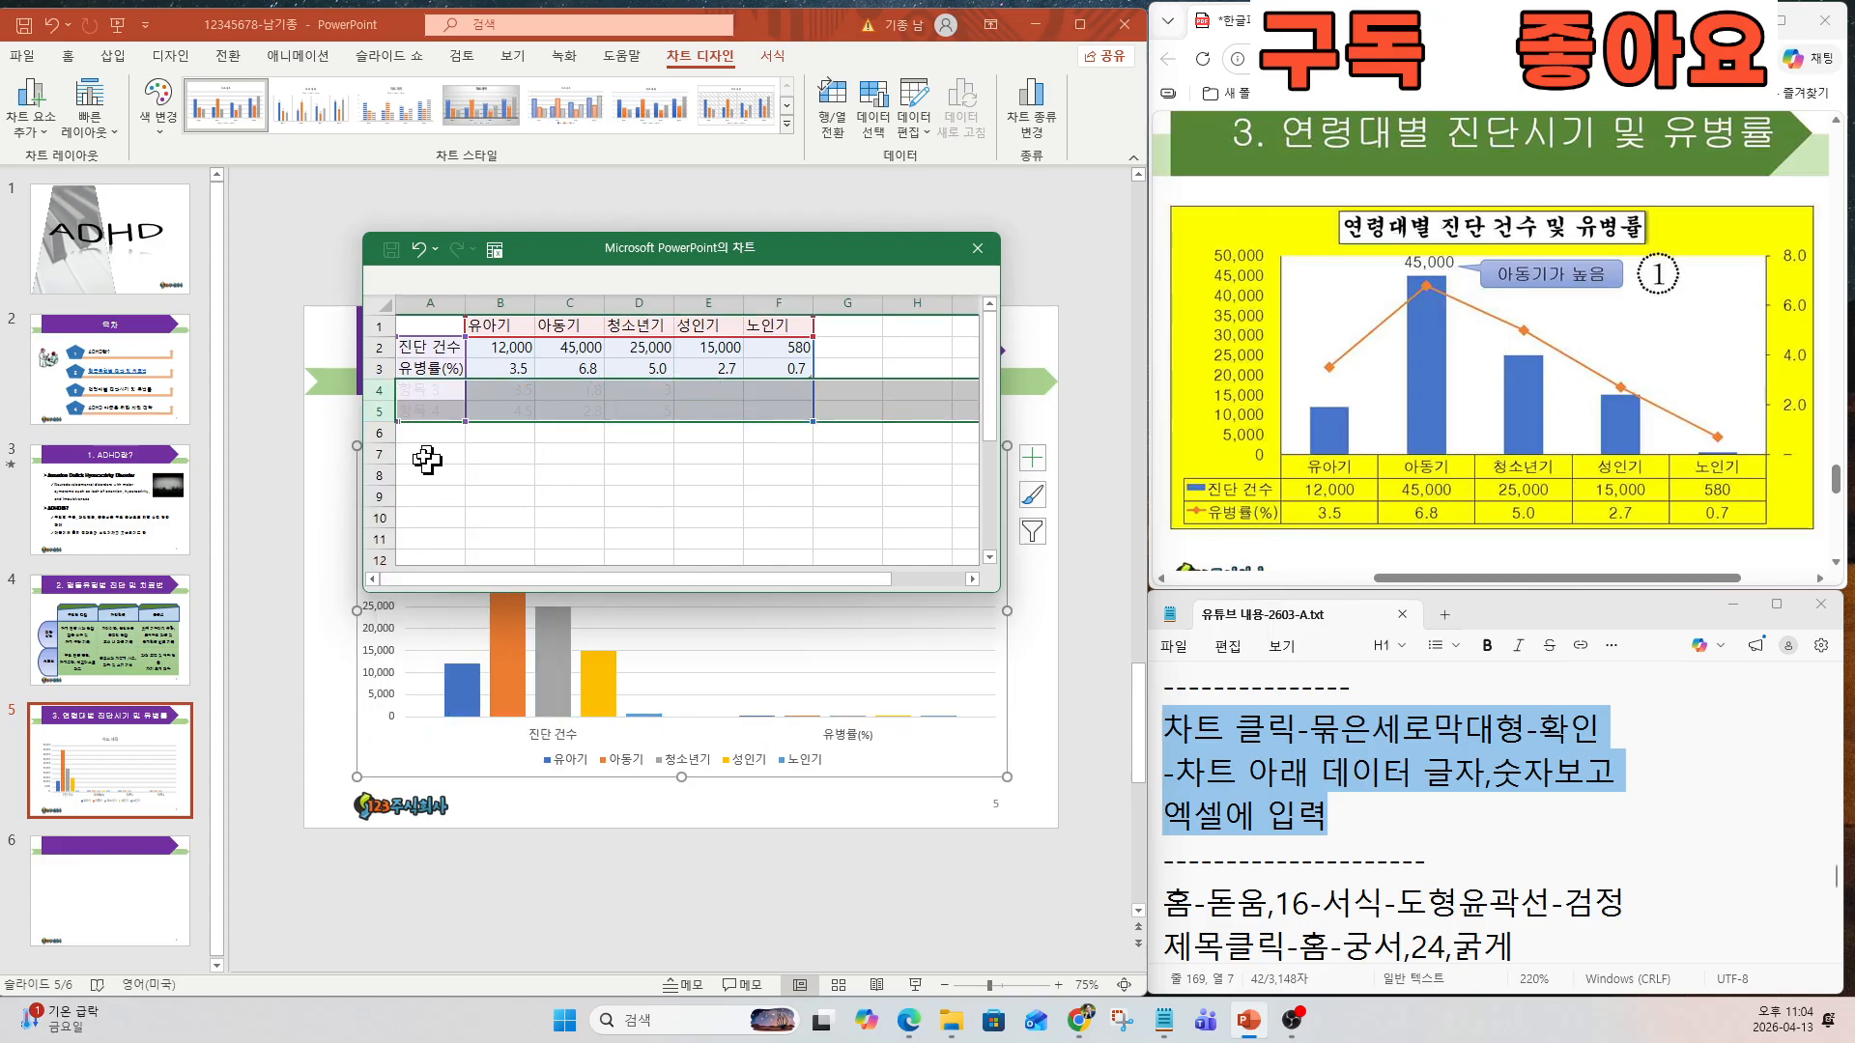
right_click(390, 397)
click(444, 583)
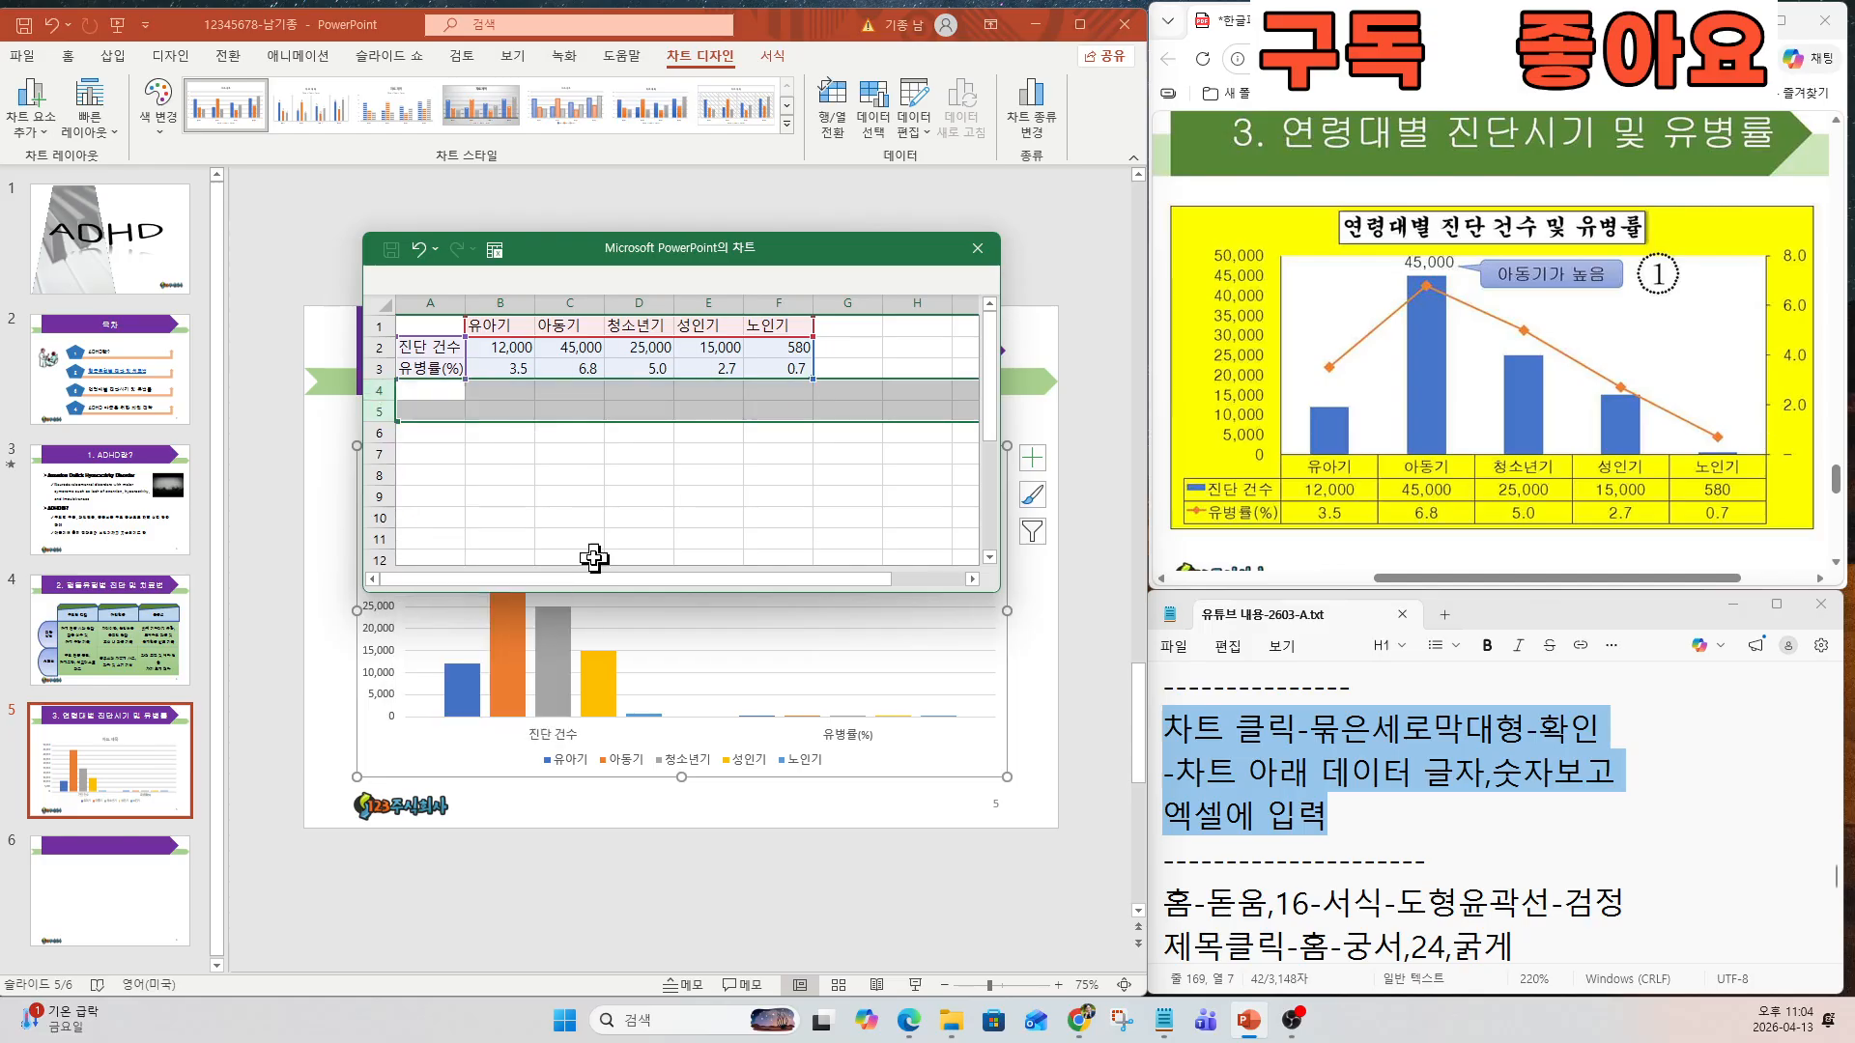
click(589, 477)
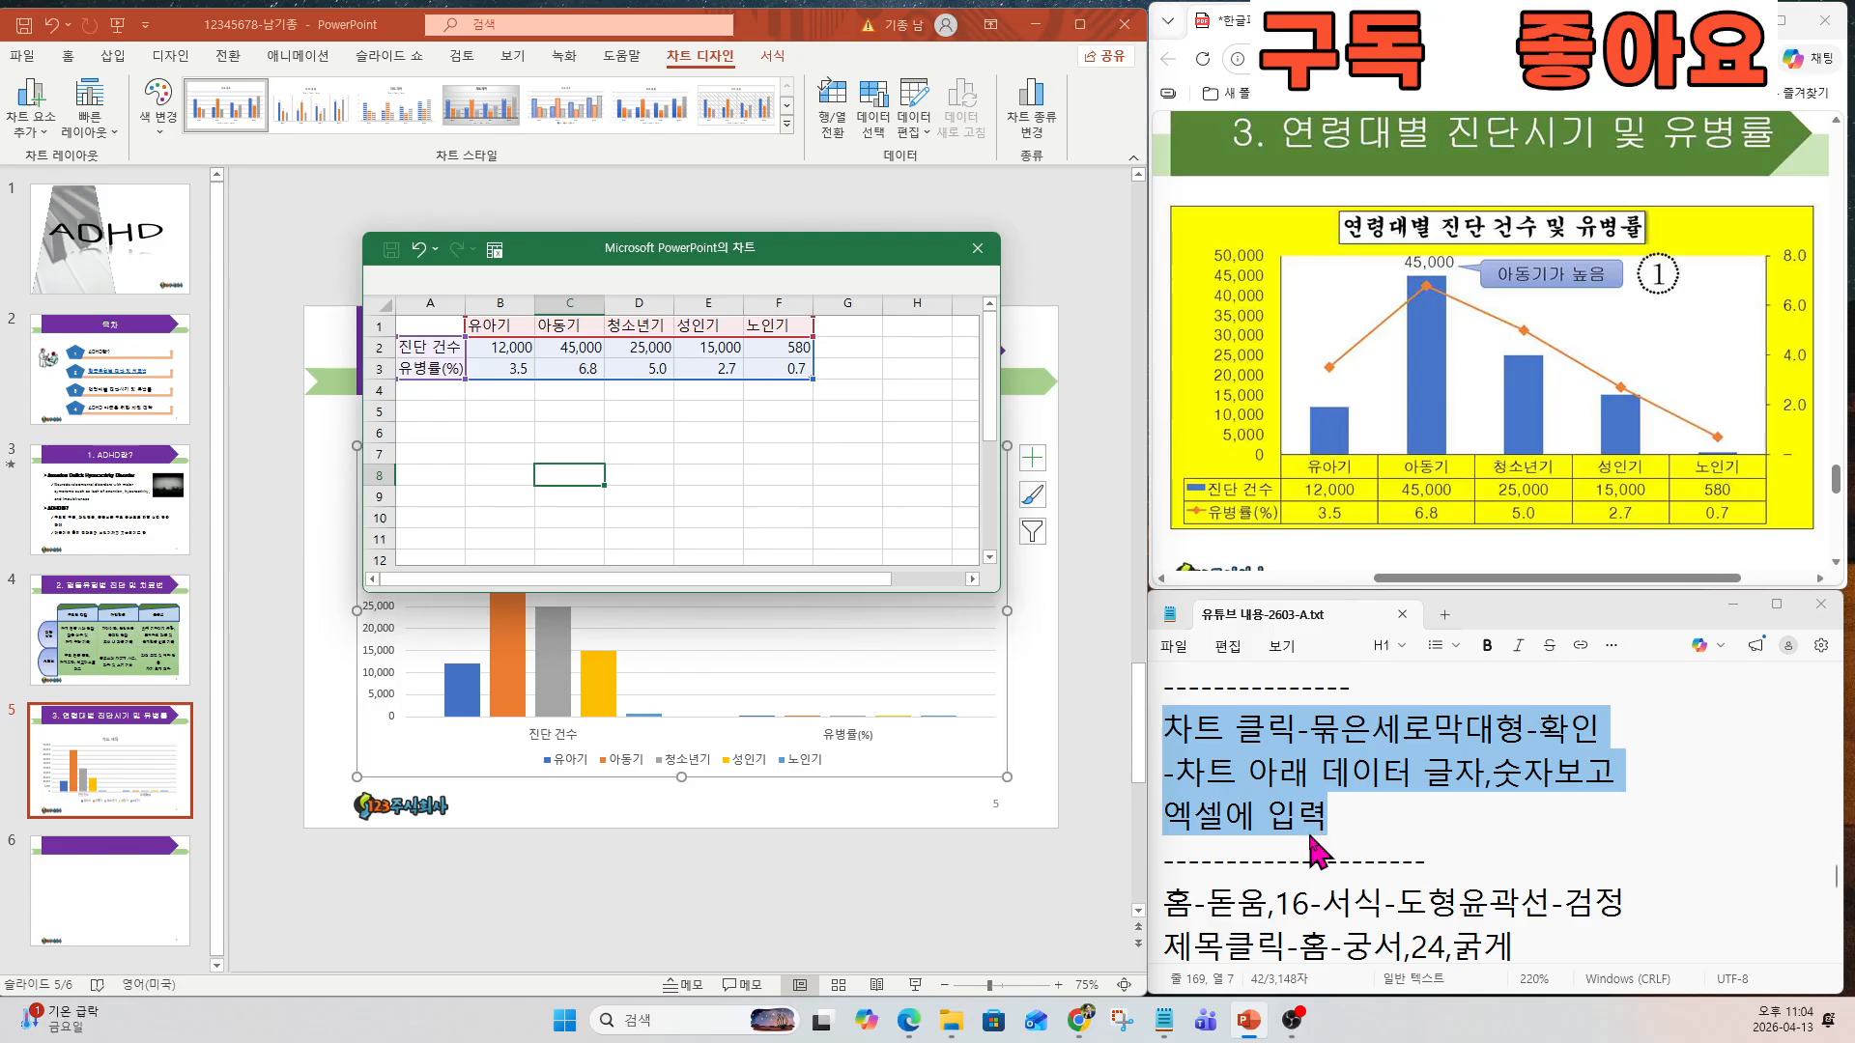
Switch the chart's rows and columns so the age groups form the categories, and close the data sheet.
click(655, 477)
drag(680, 251, 689, 789)
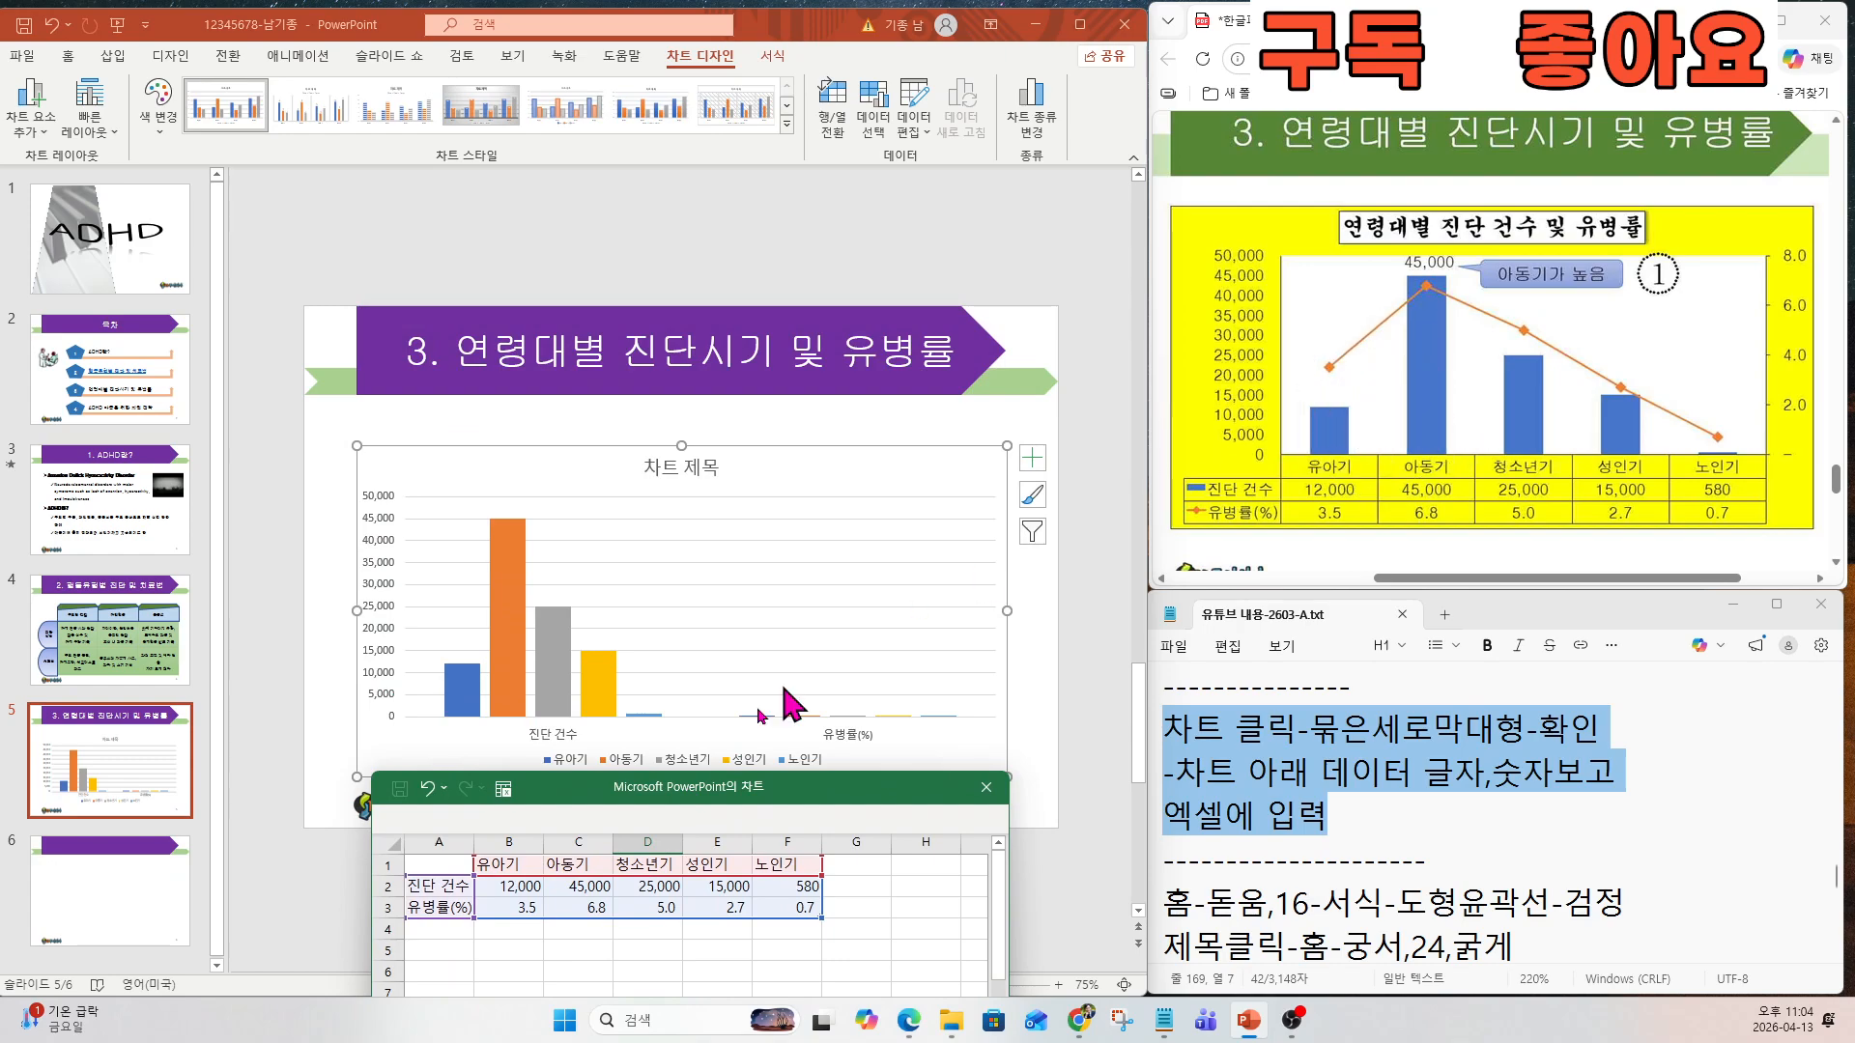
drag(672, 798, 682, 768)
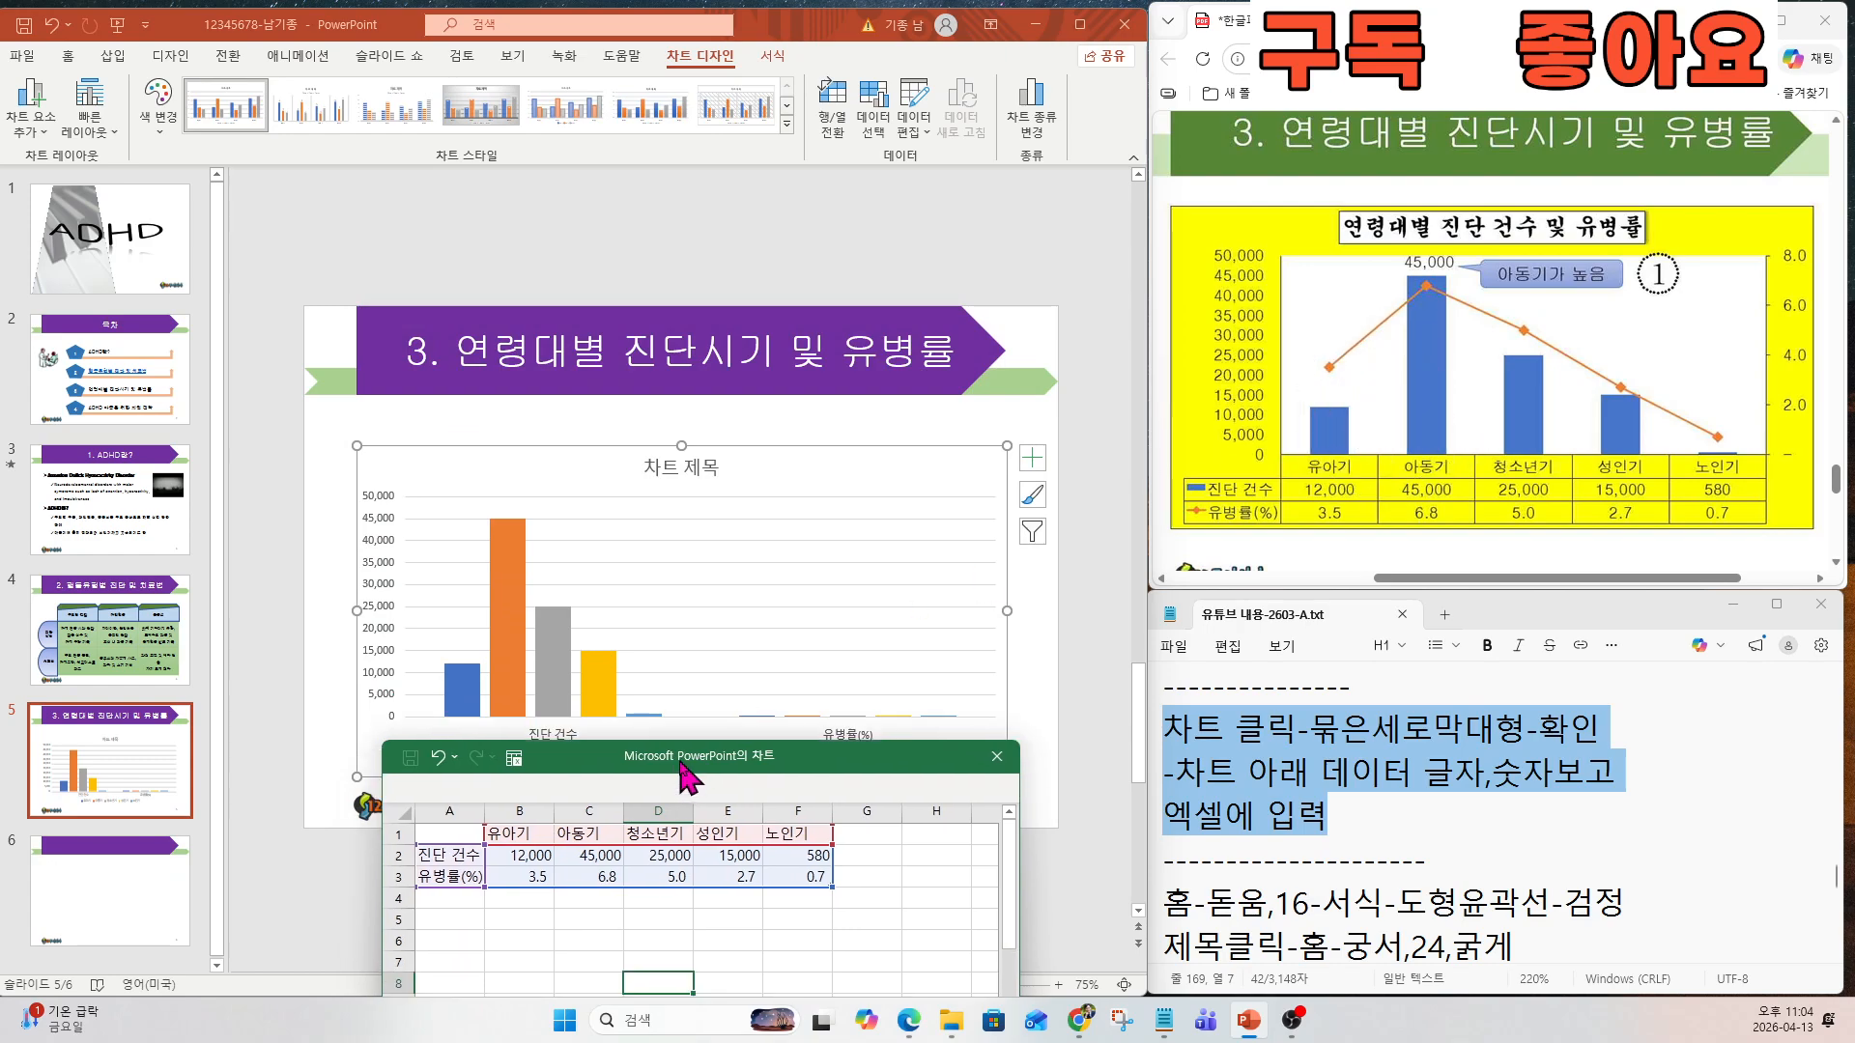
click(842, 126)
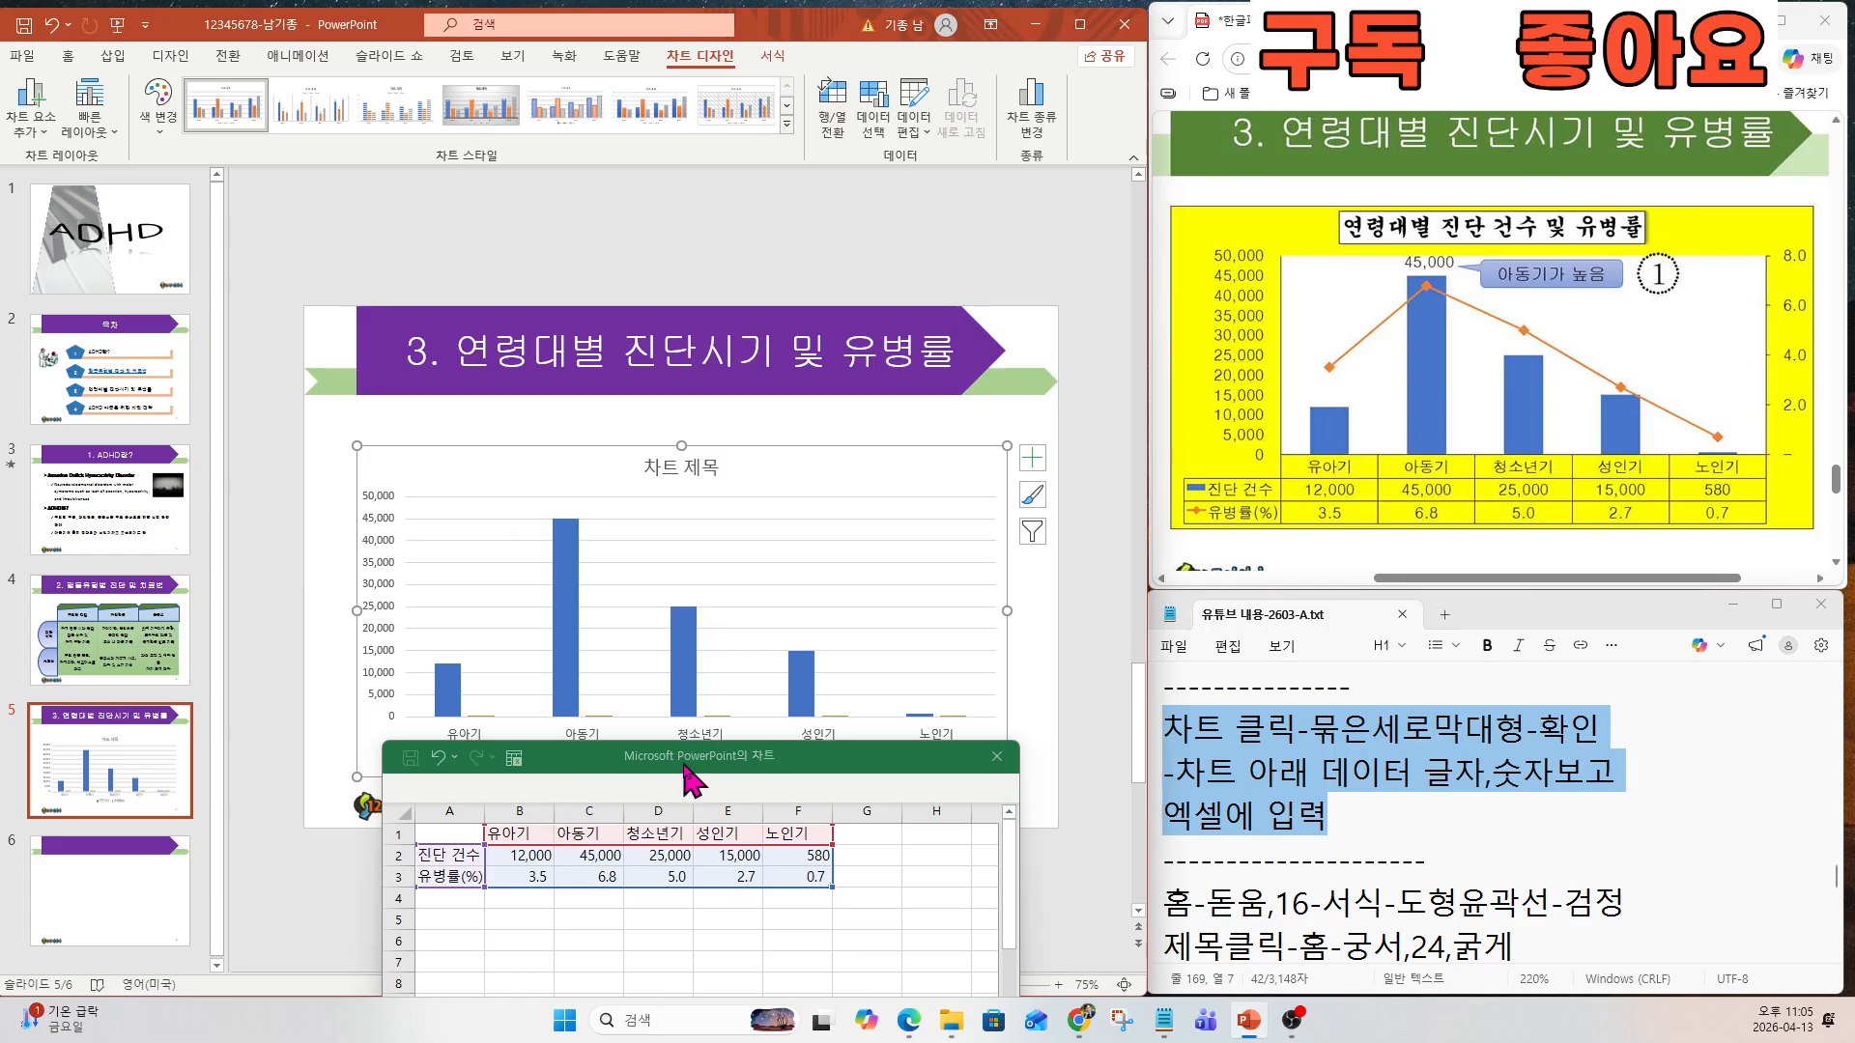
drag(689, 778, 554, 399)
click(861, 378)
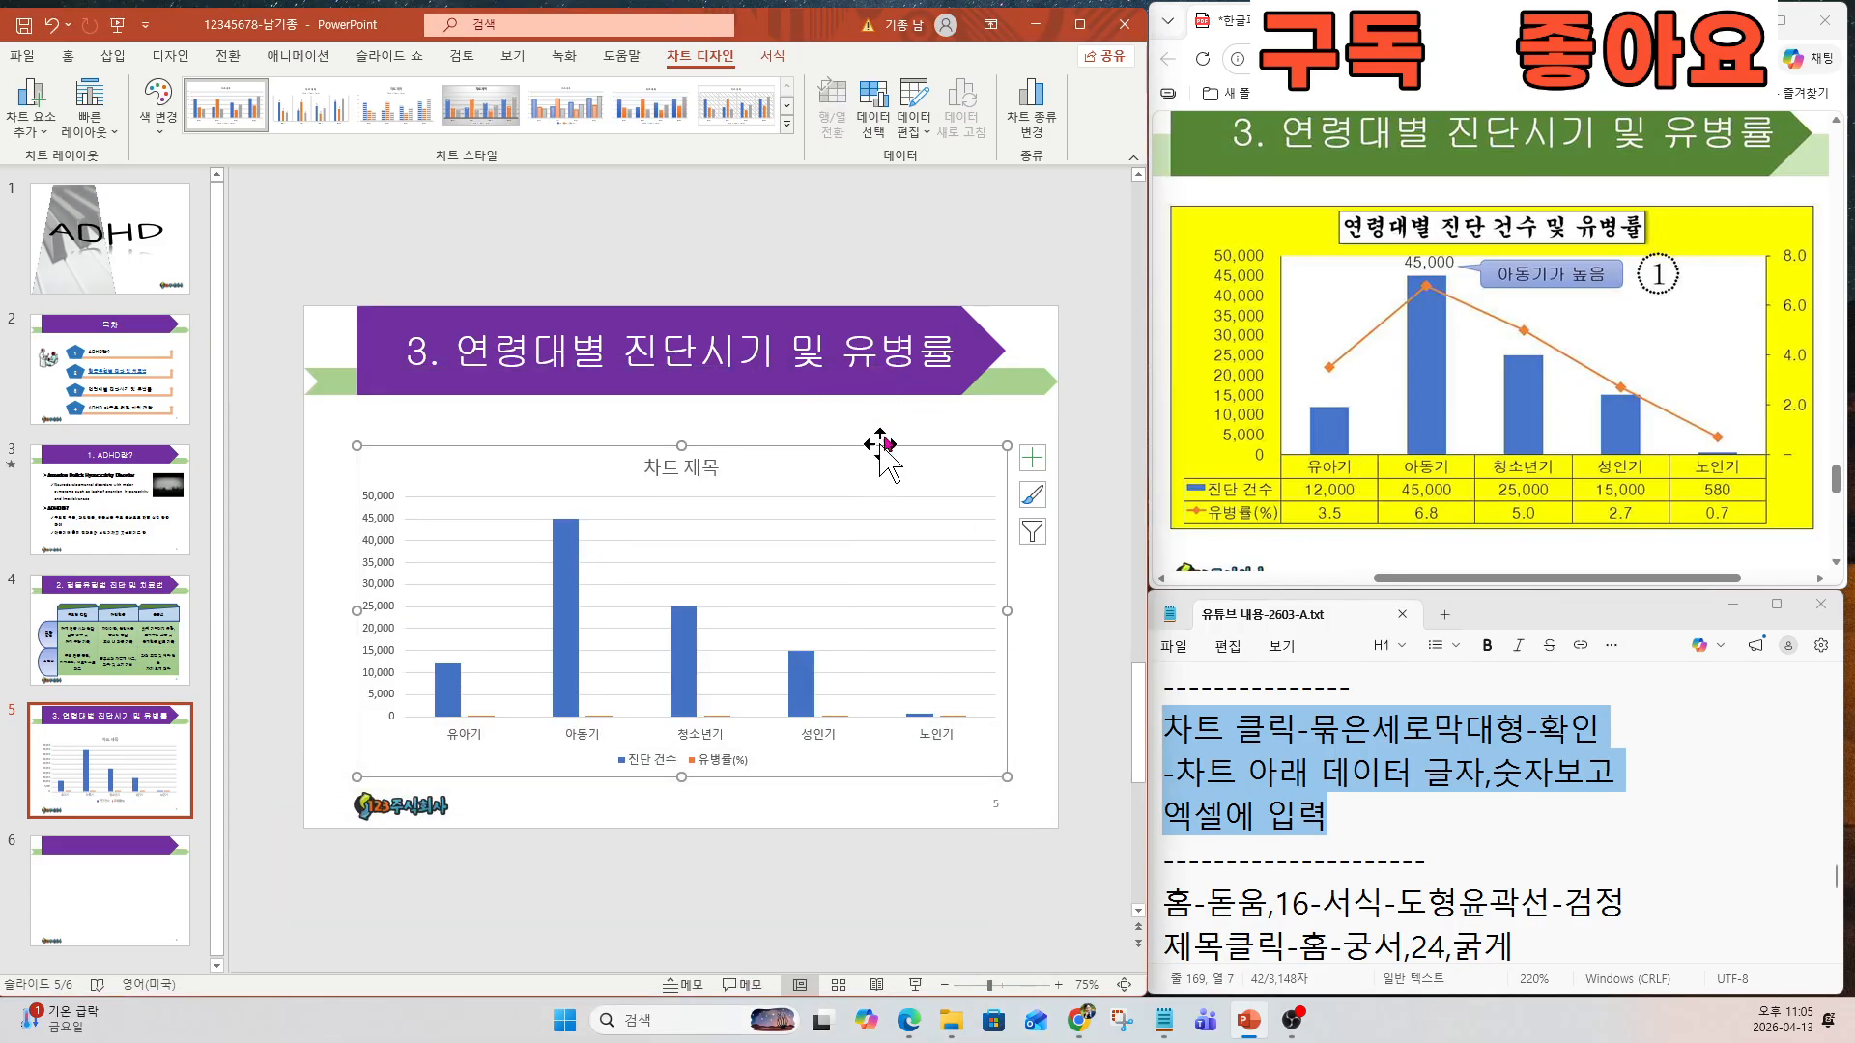
Select the lines in the Notepad notes that cover the chart font, outline and title formatting.
click(1362, 806)
key(Down)
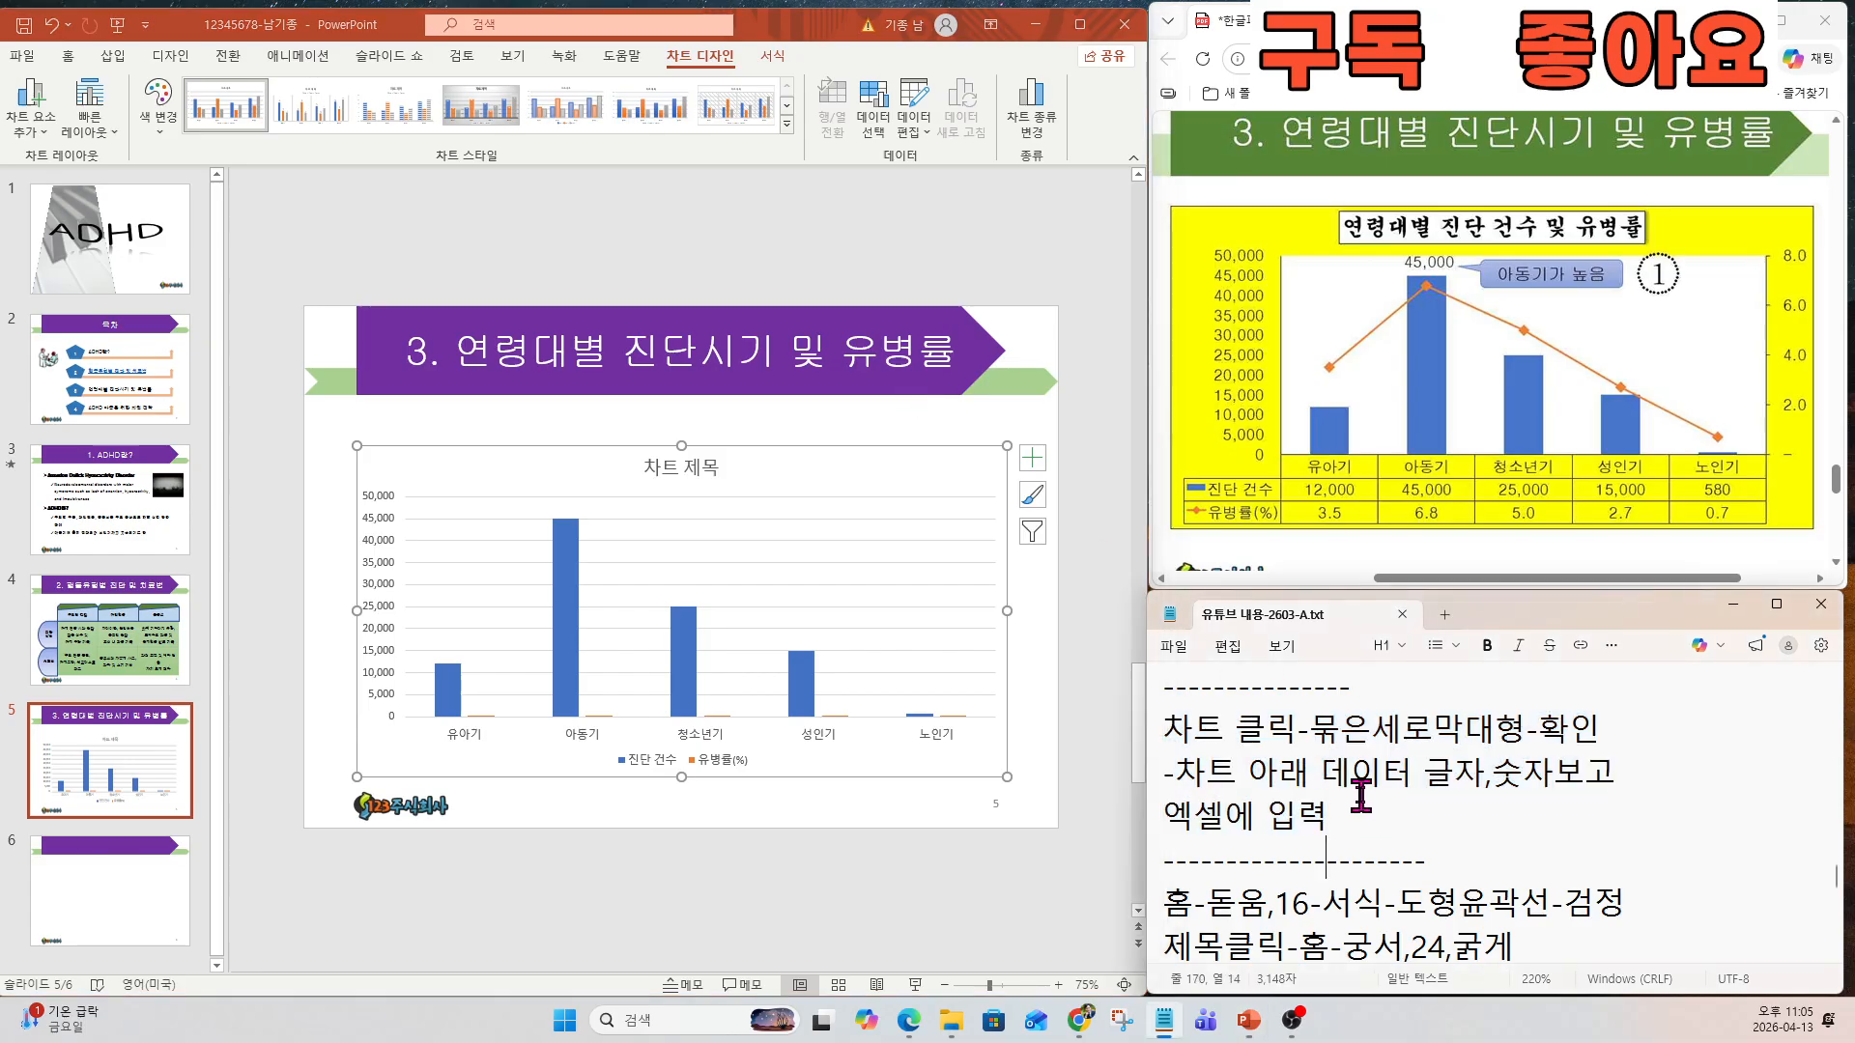
scroll(1358, 798, down, 2)
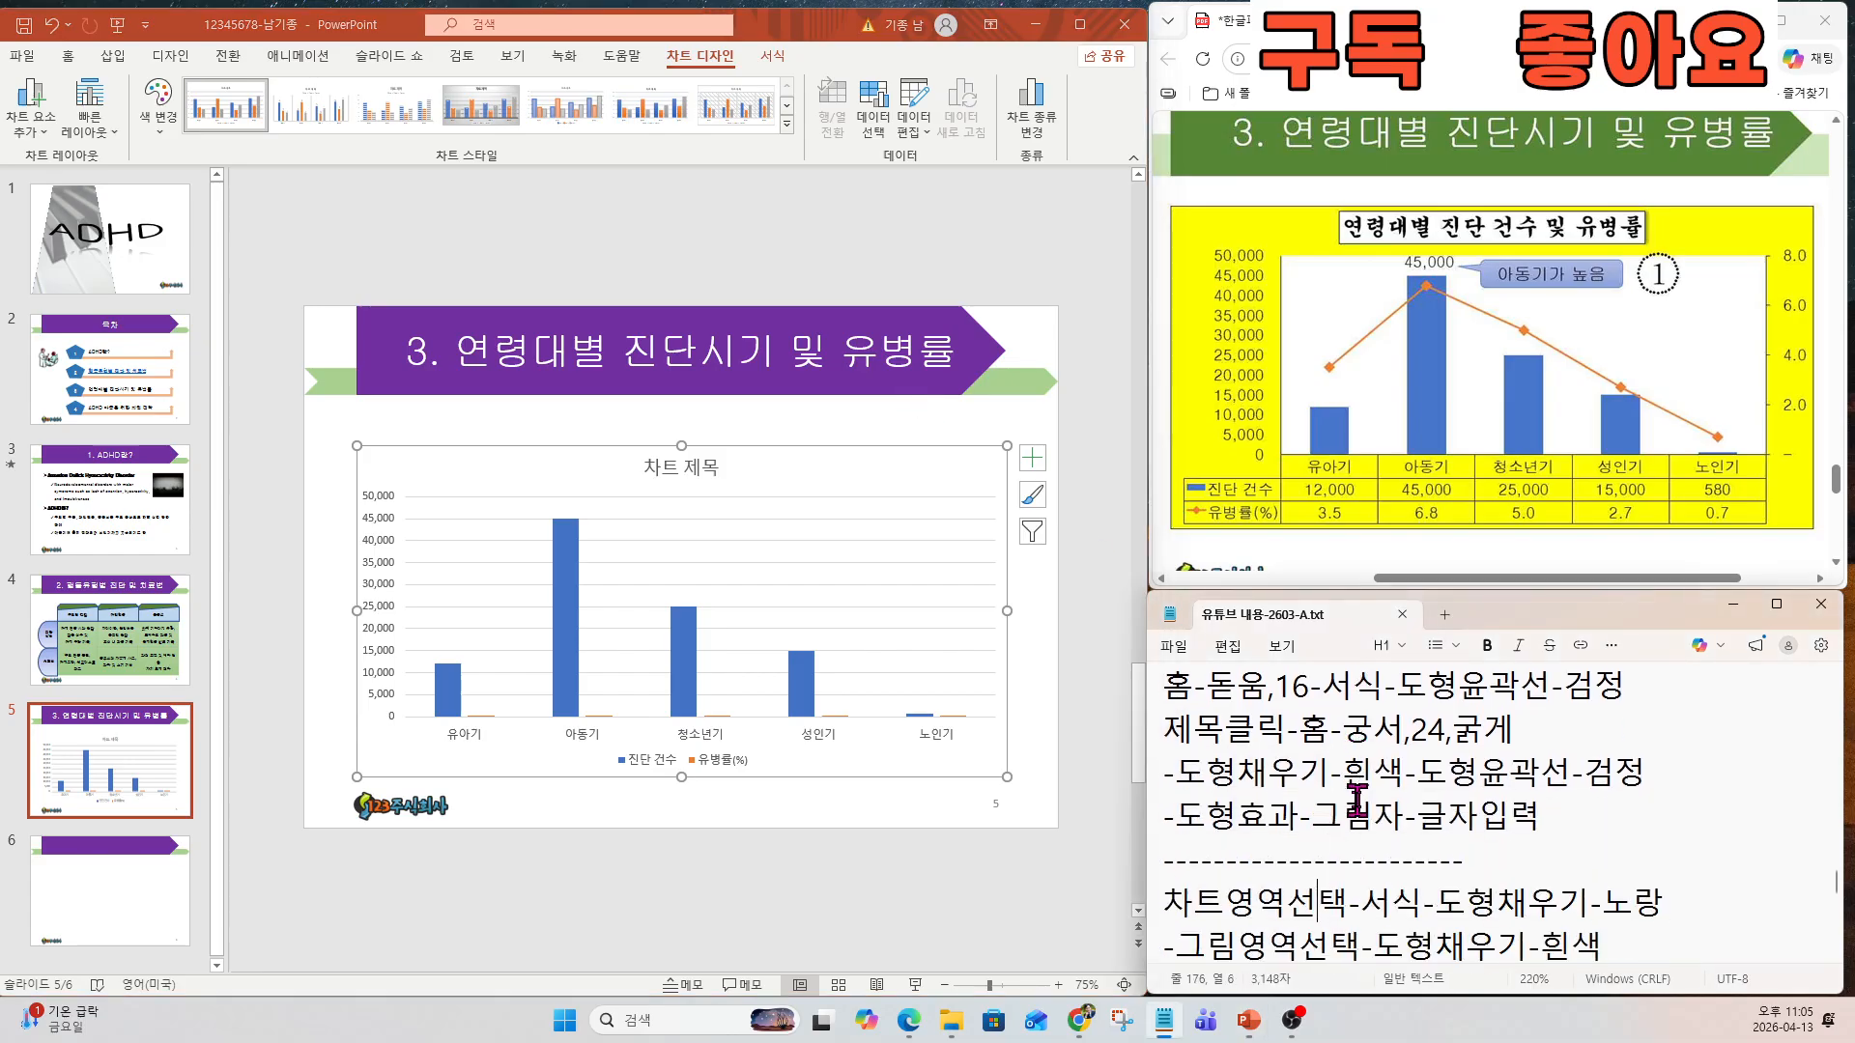
click(1560, 831)
drag(1561, 830, 1141, 676)
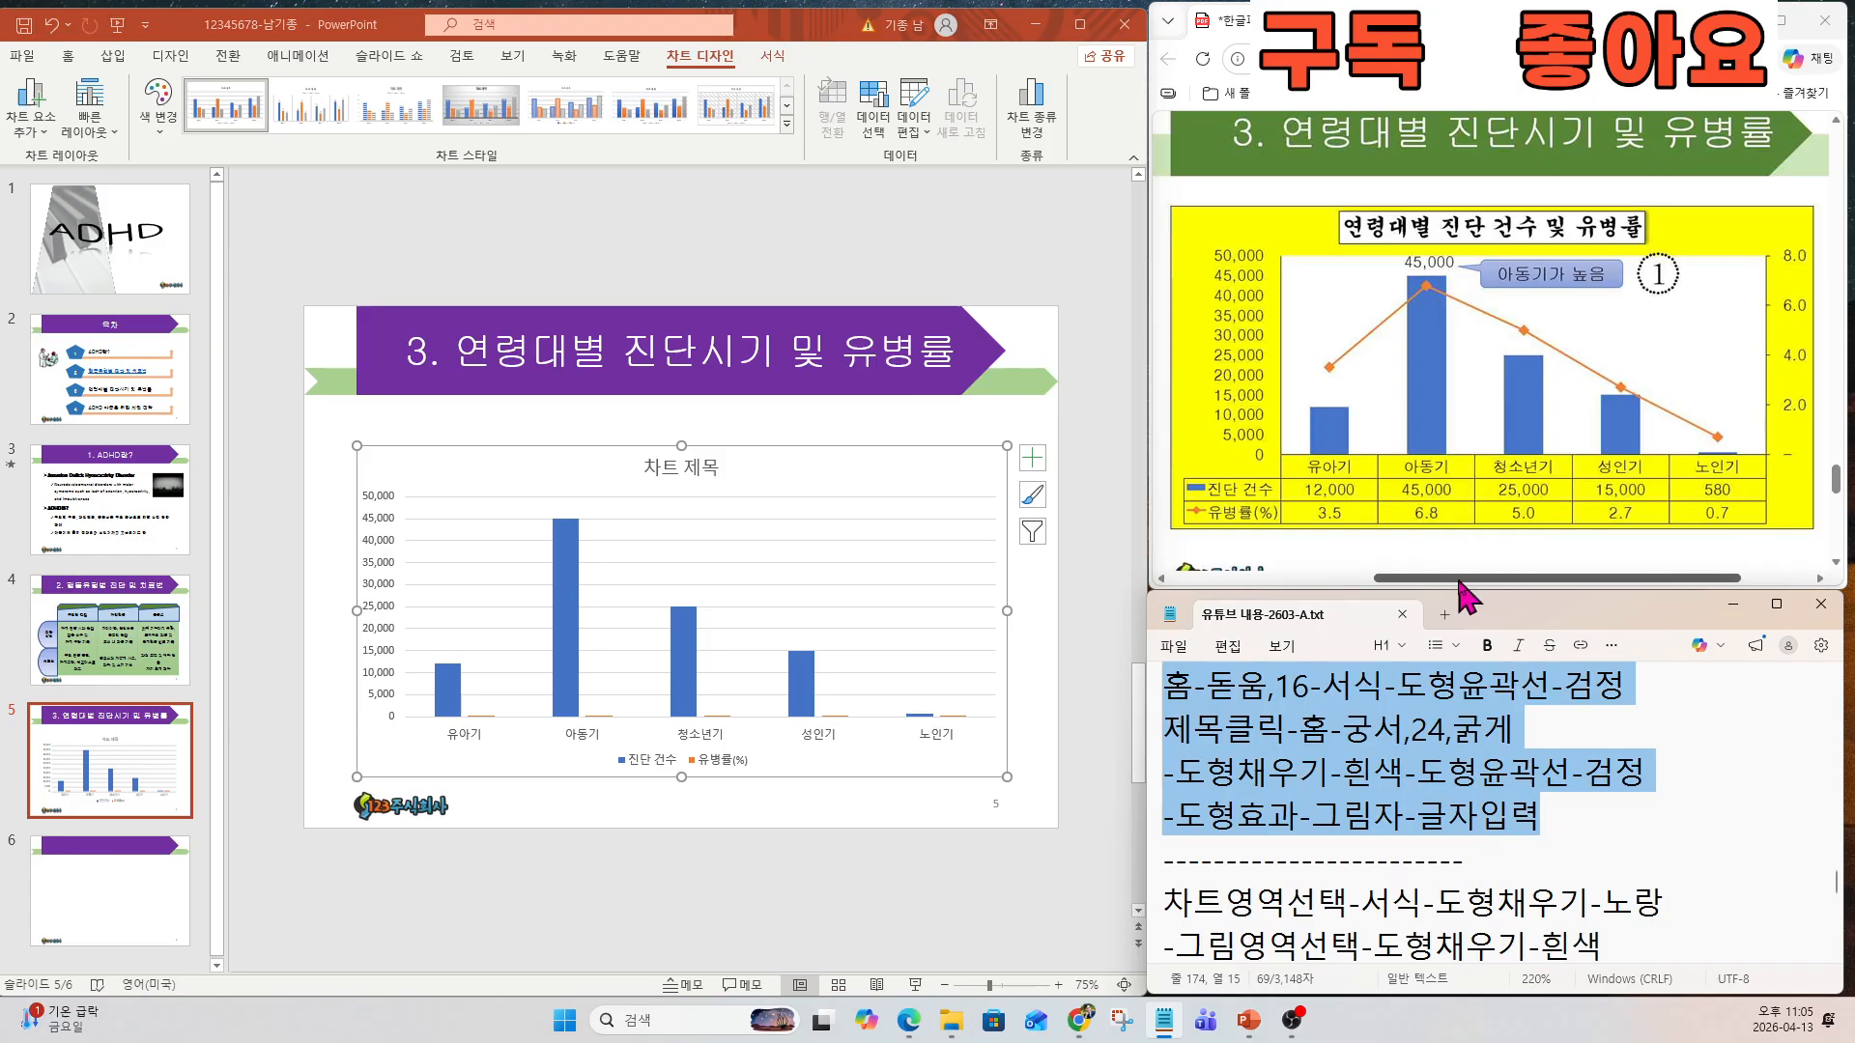
In the exam sheet PDF, highlight "차트 설명" and slide 5's chart type, font and outline requirement.
click(1312, 434)
scroll(1312, 435, left, 5)
scroll(1312, 435, up, 2)
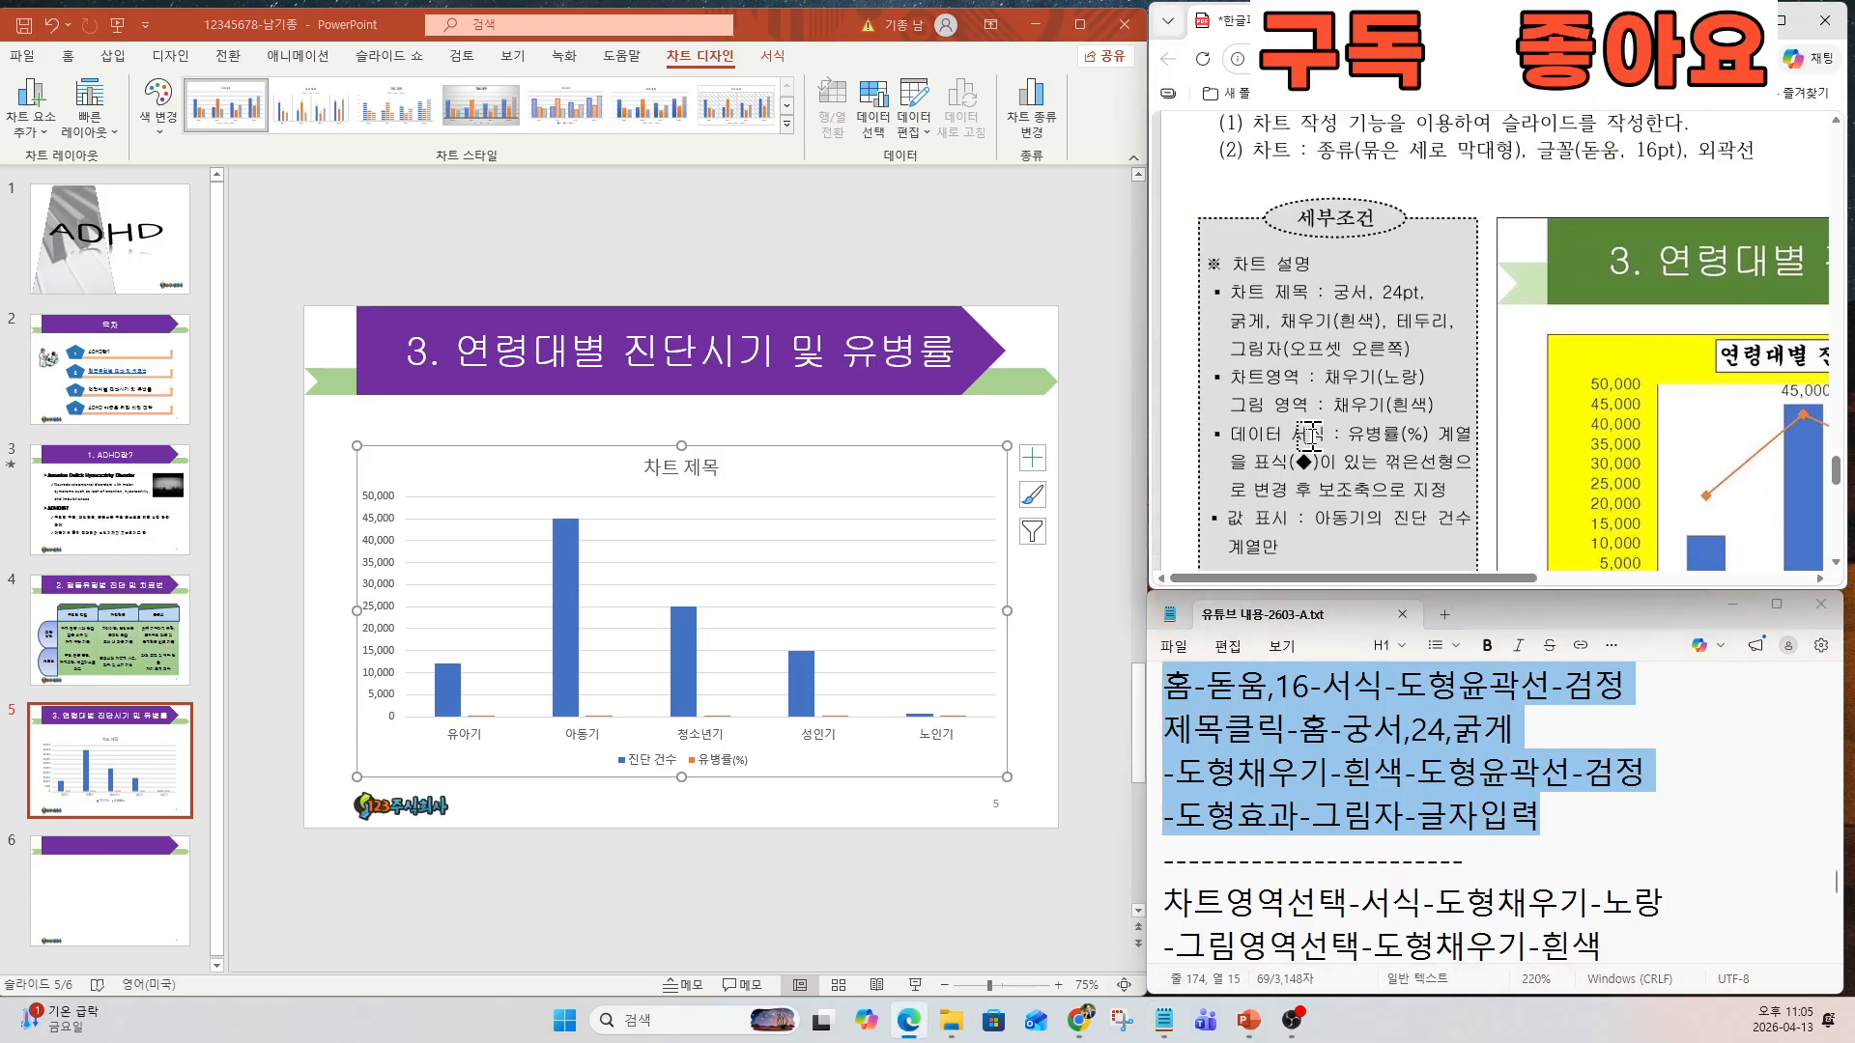
drag(1234, 263, 1314, 261)
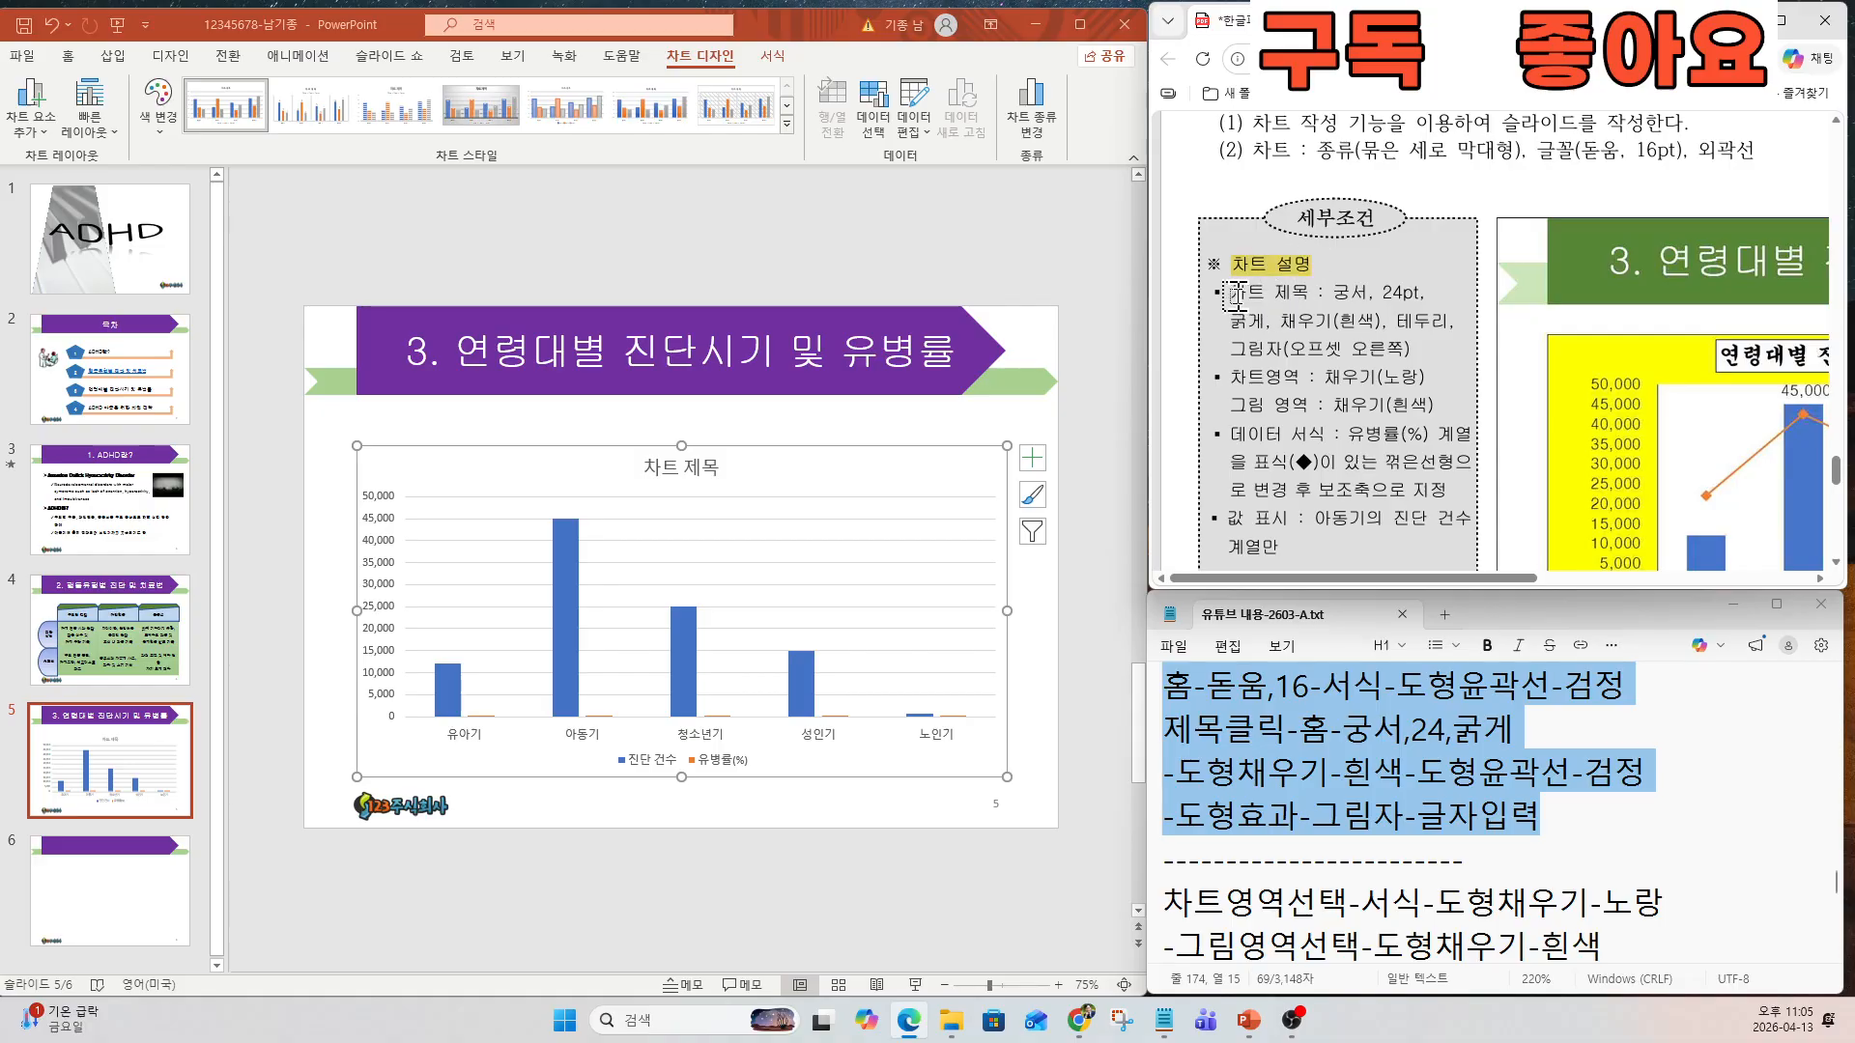
scroll(1400, 348, up, 2)
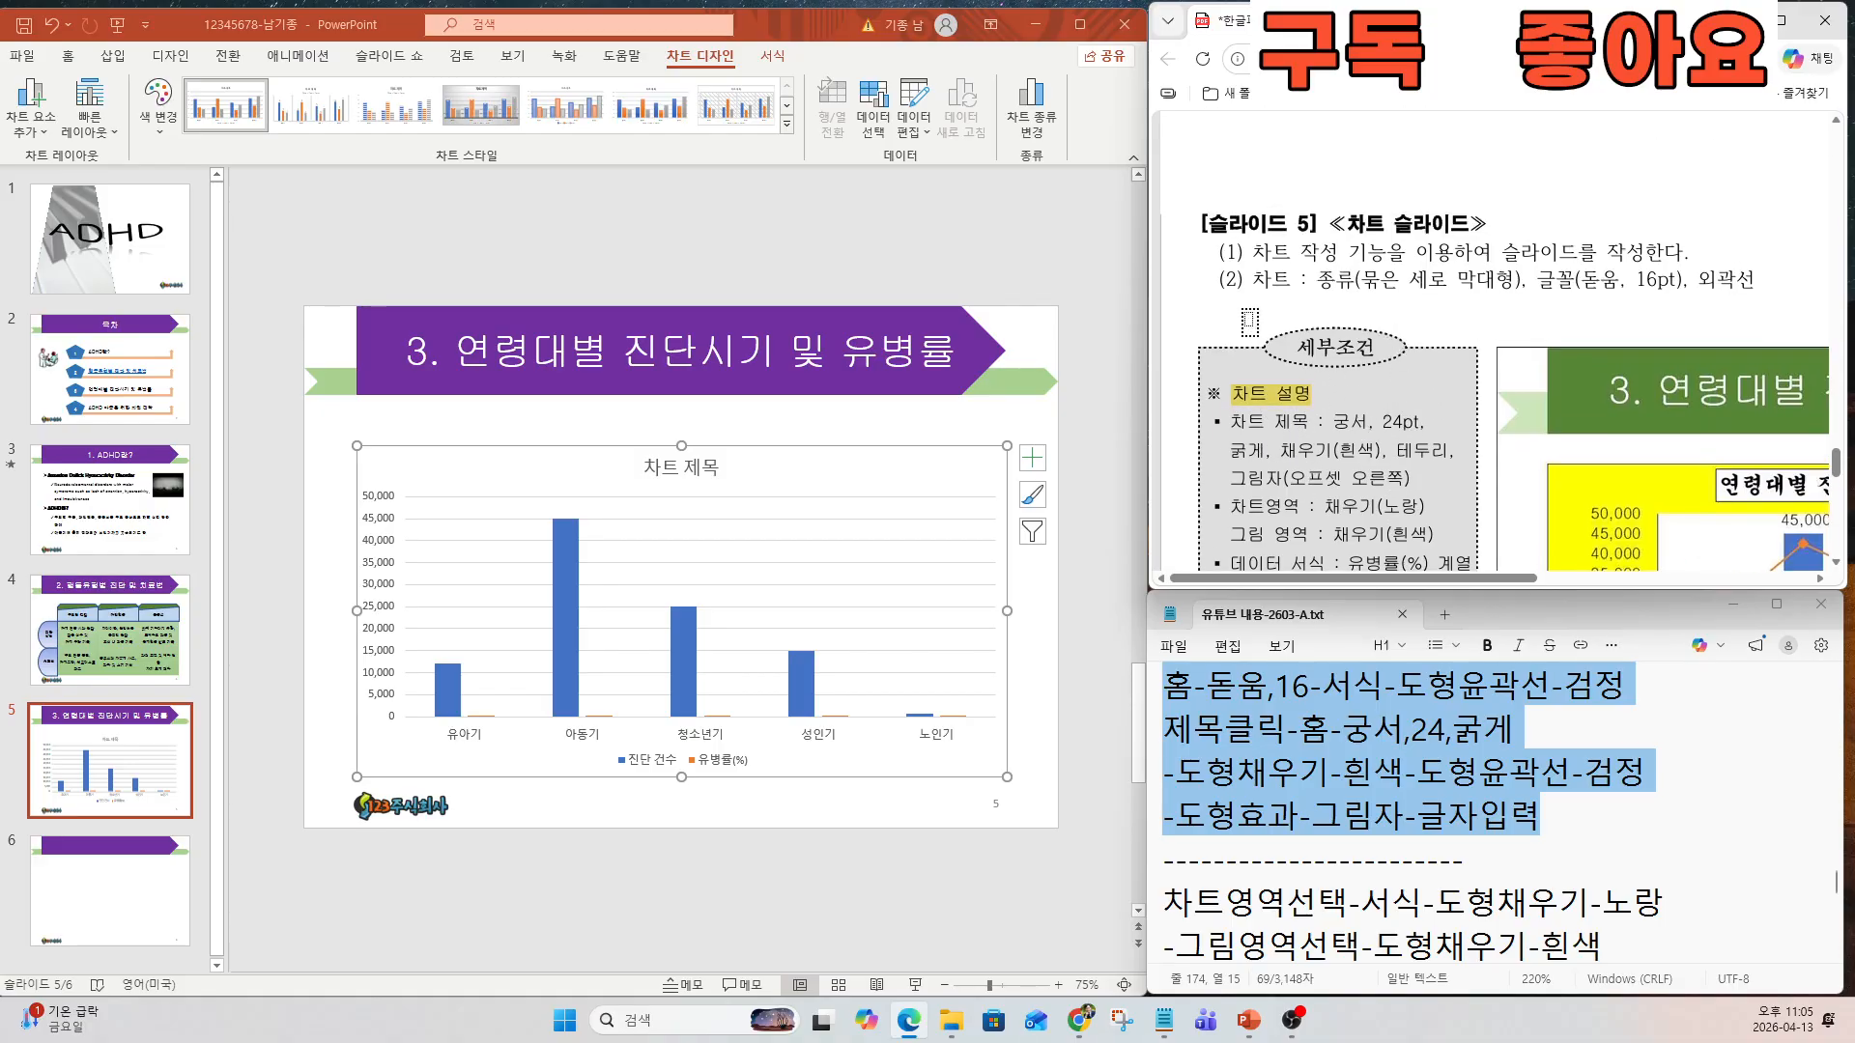
drag(1239, 281, 1766, 287)
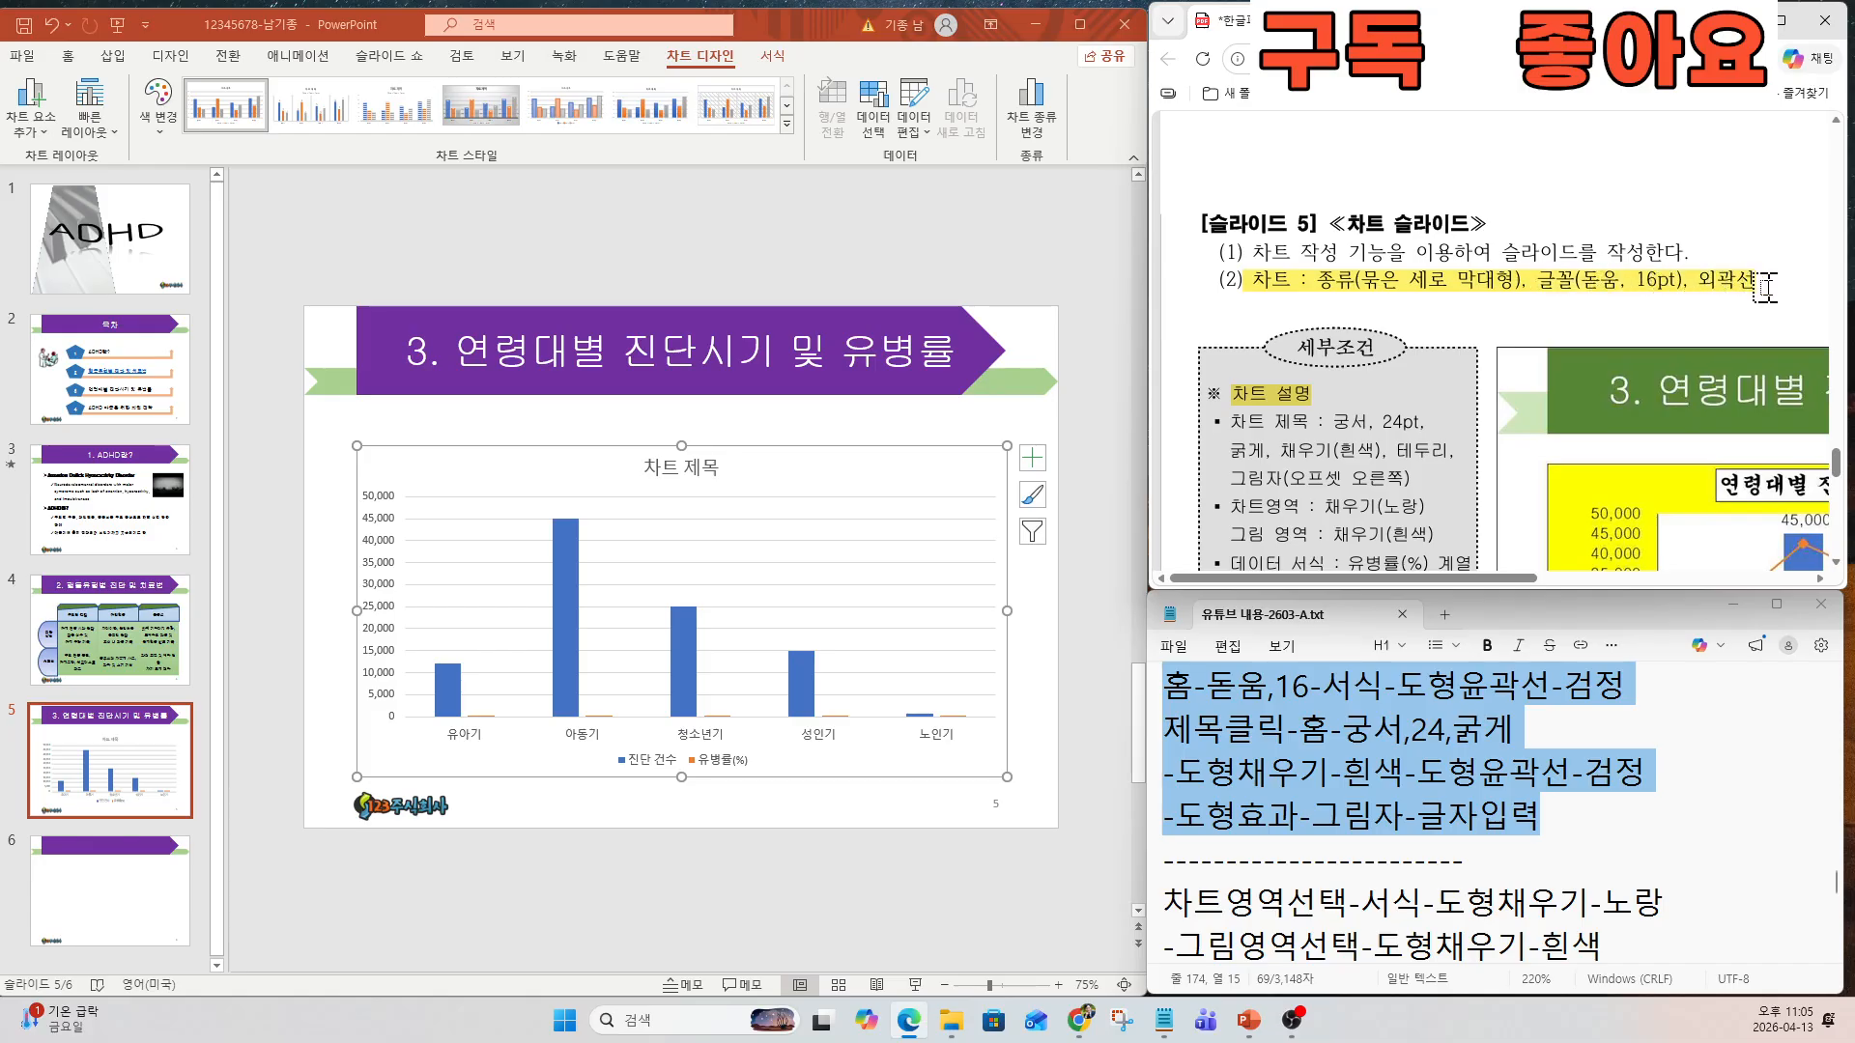
Set the whole chart's text in PowerPoint to 돋움 at 16 pt.
click(71, 56)
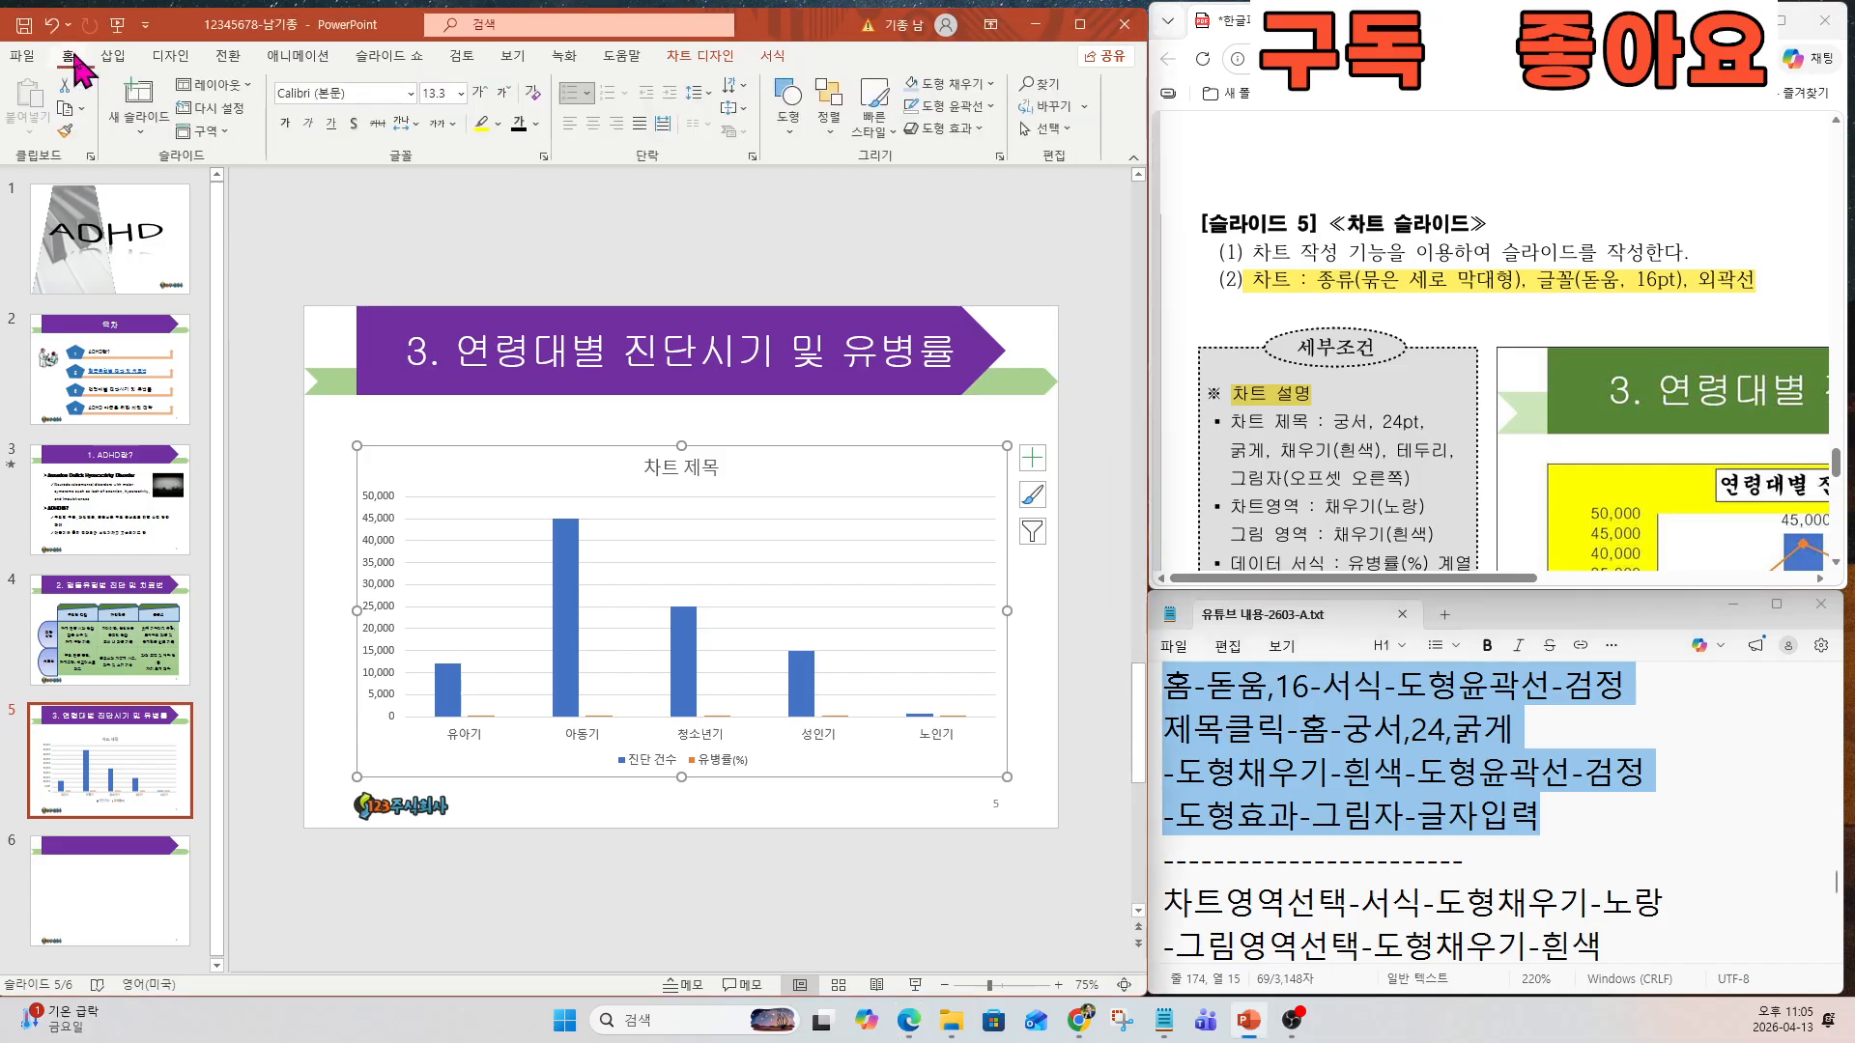
click(367, 93)
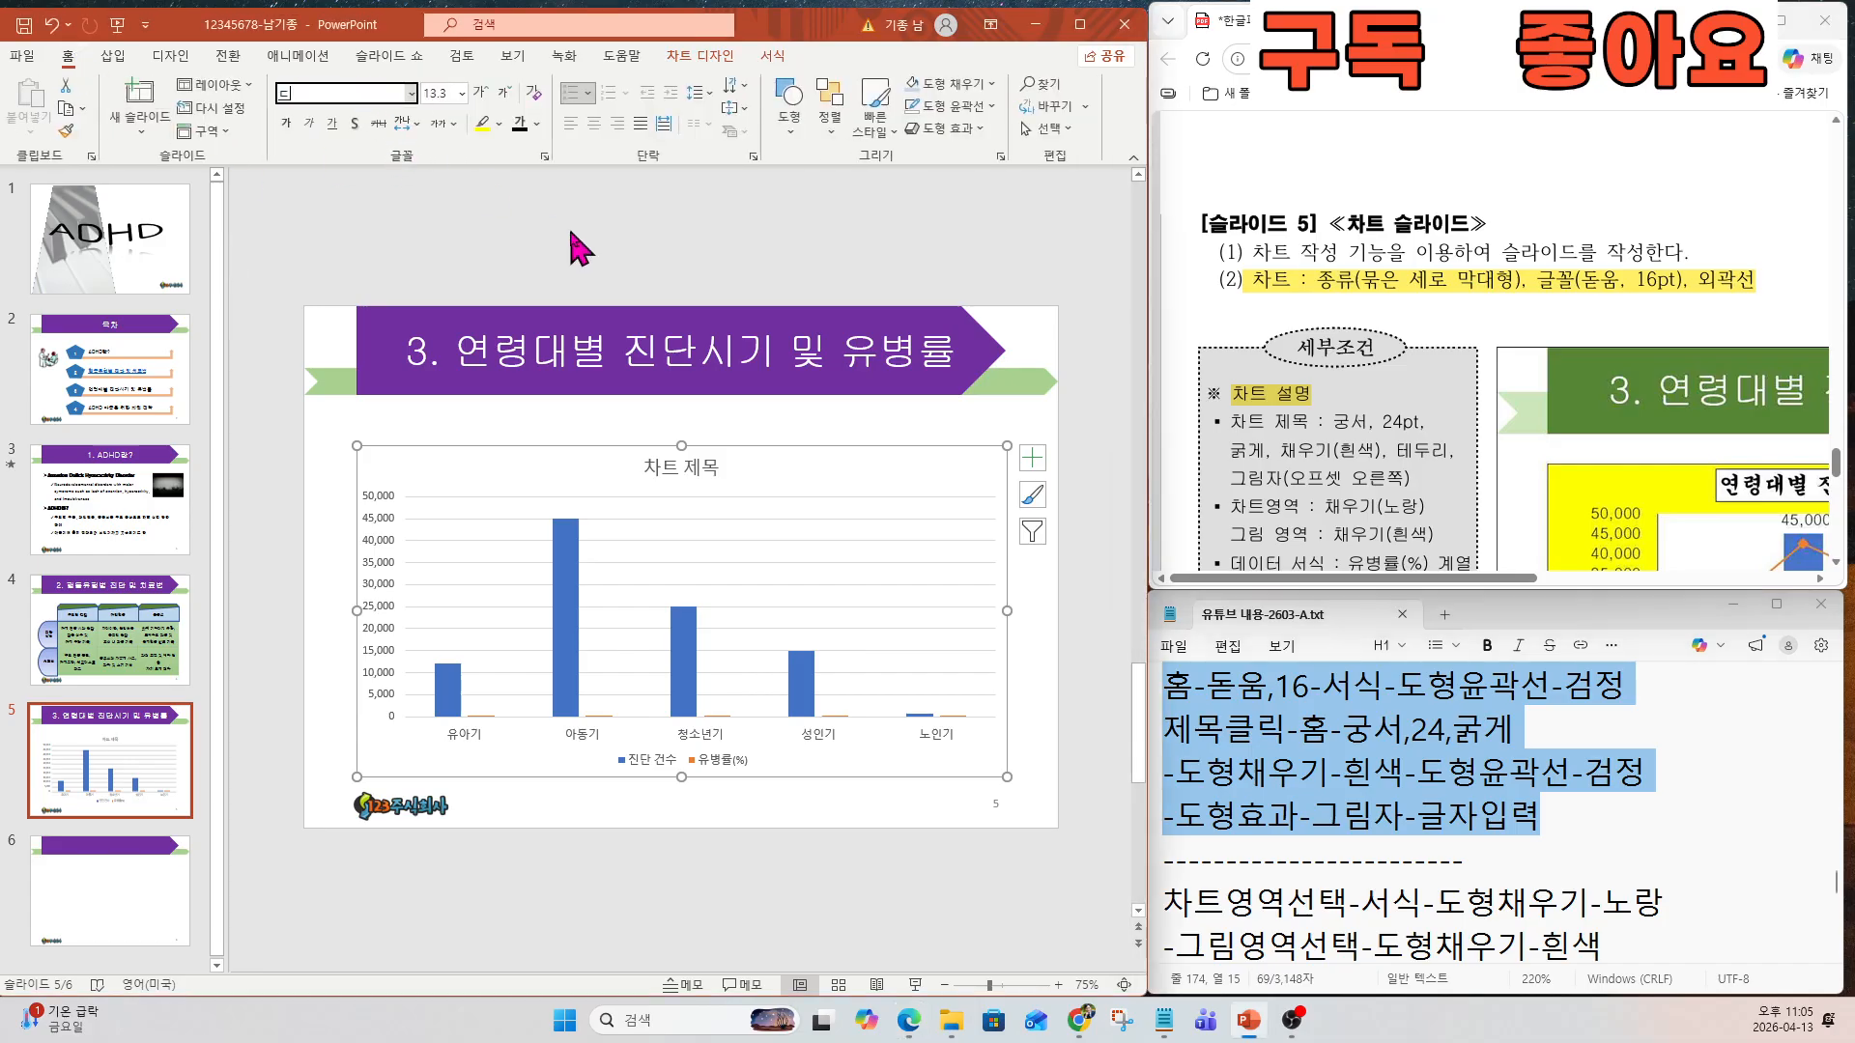
key(Return)
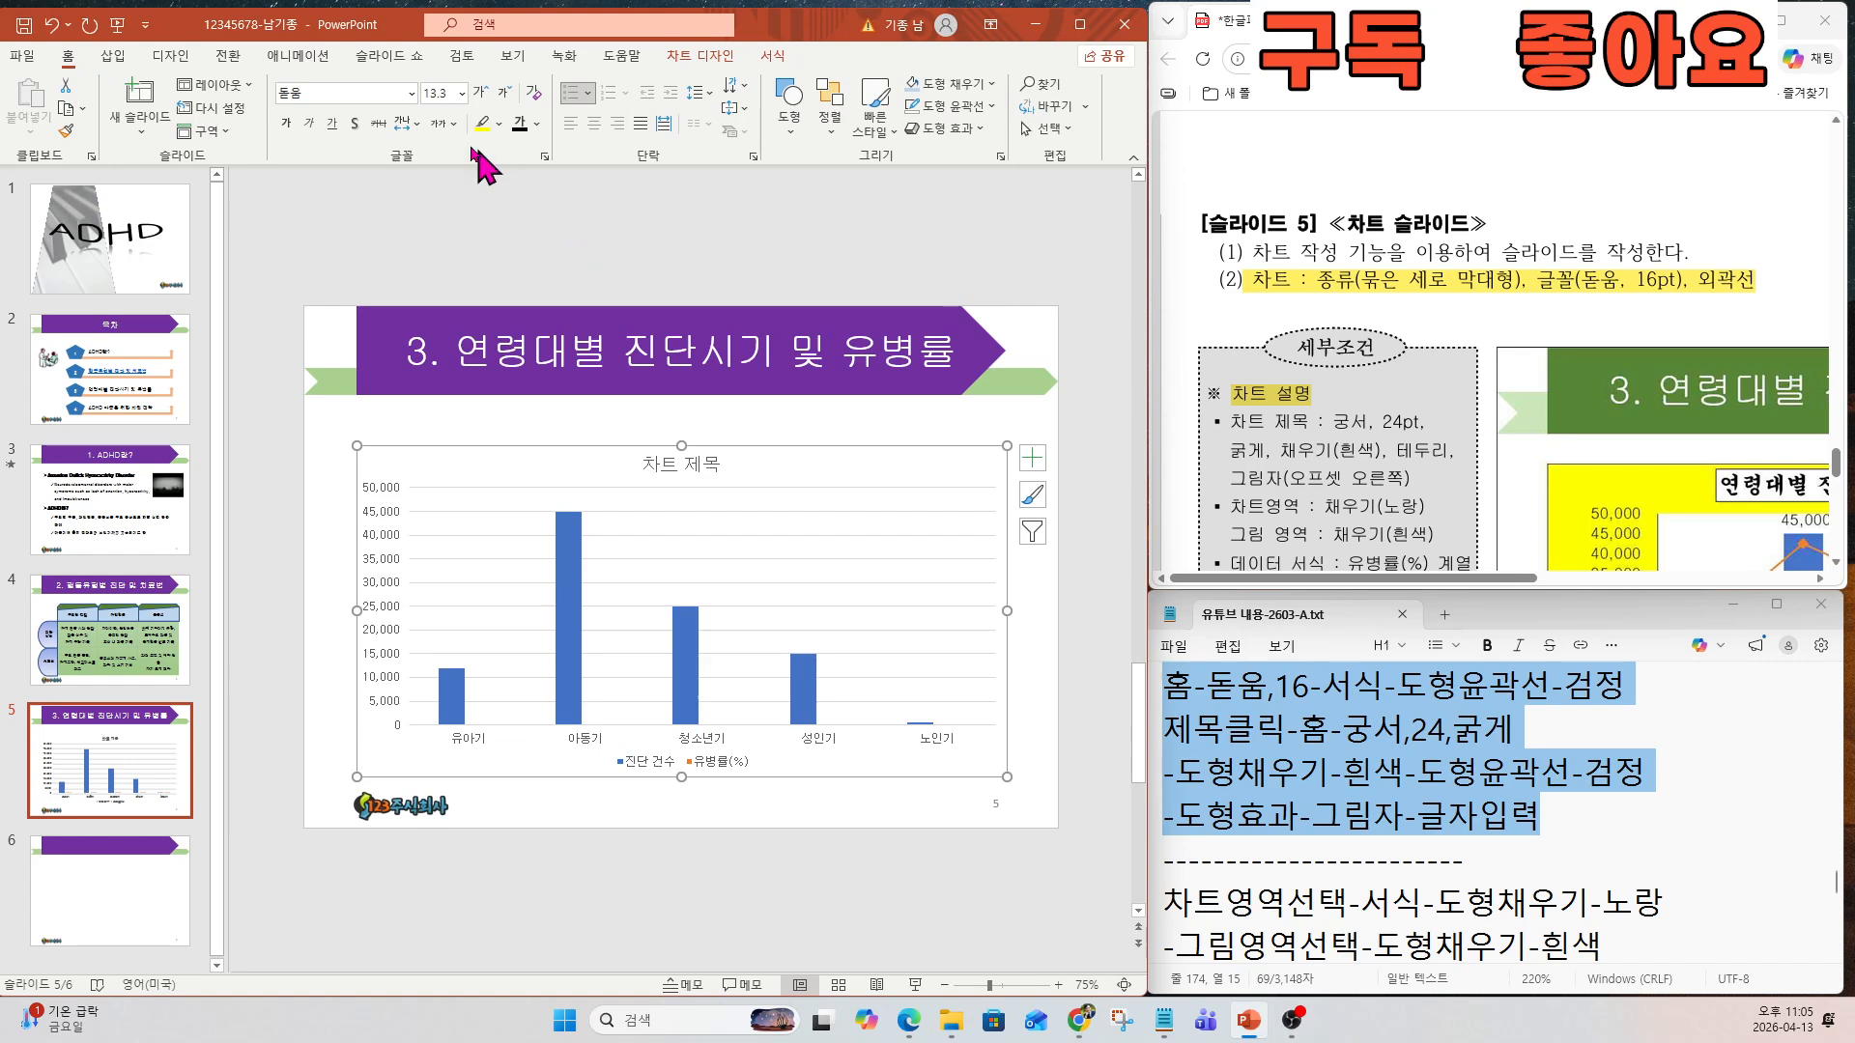
click(434, 92)
text(16)
key(Return)
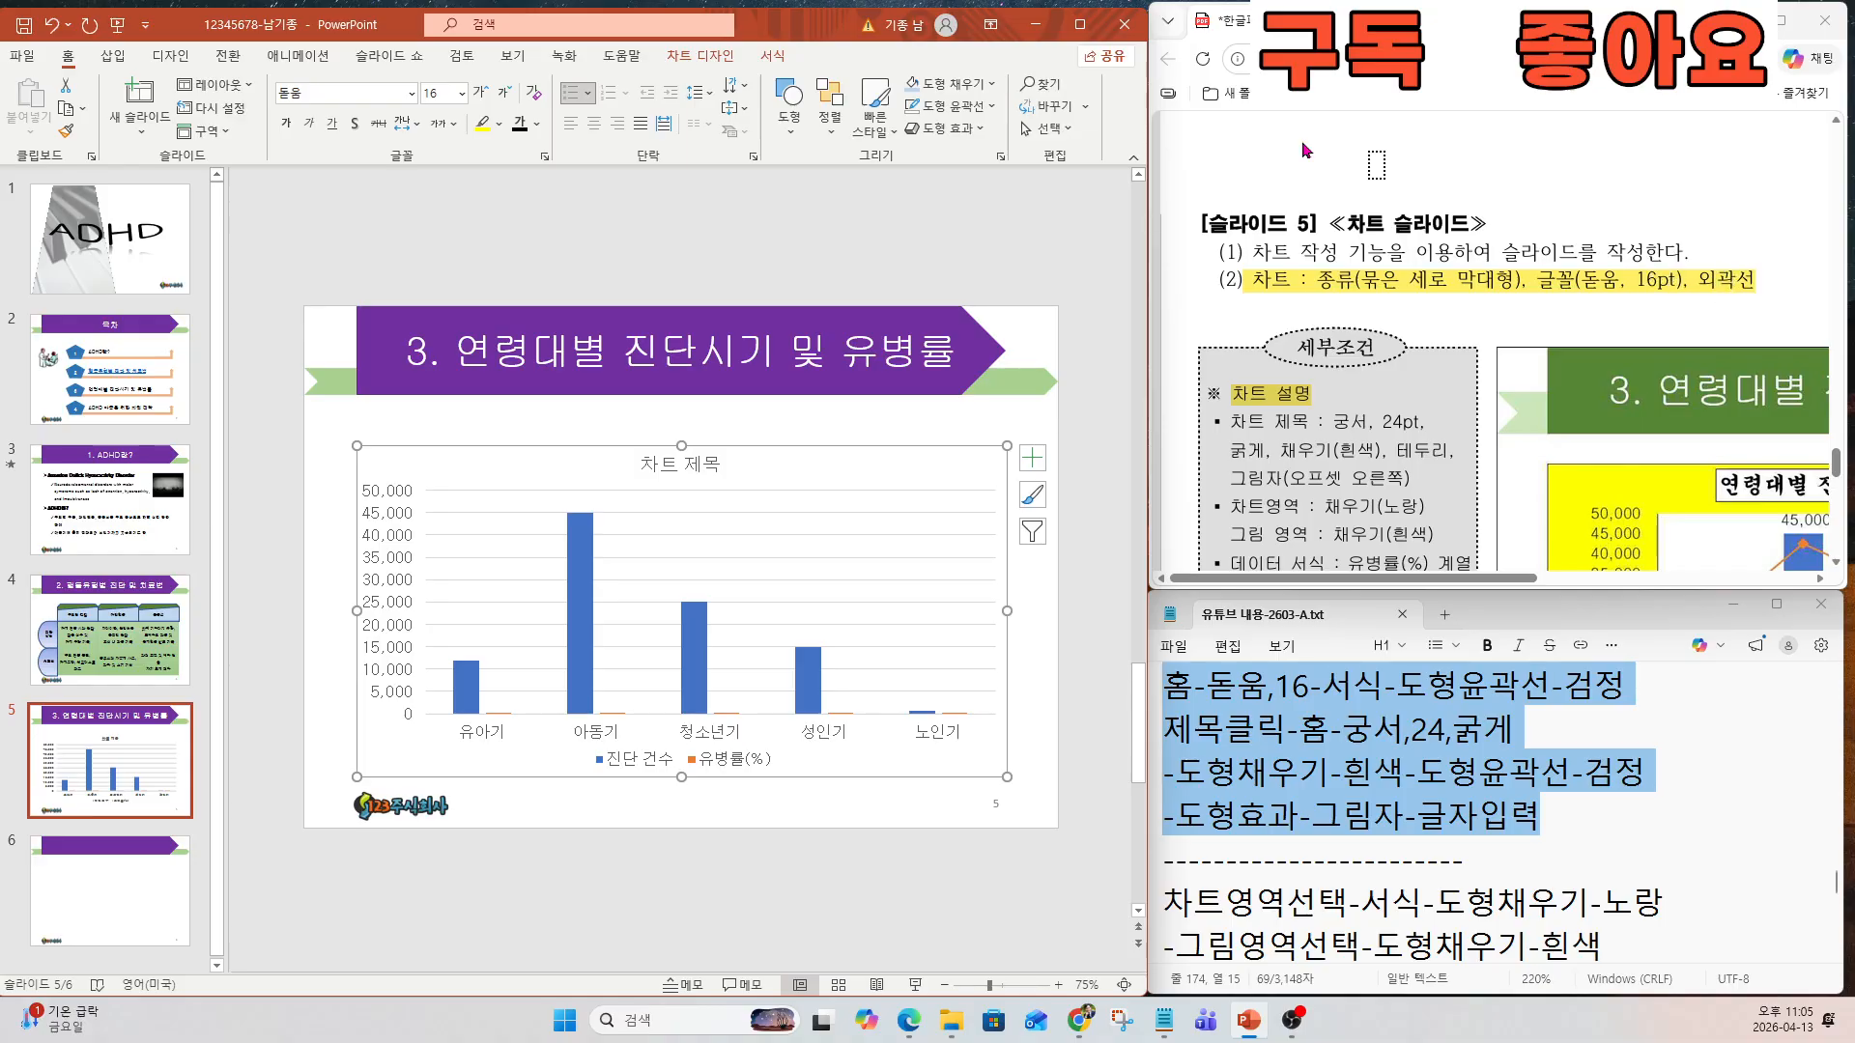
Give the chart area a black outline.
click(772, 56)
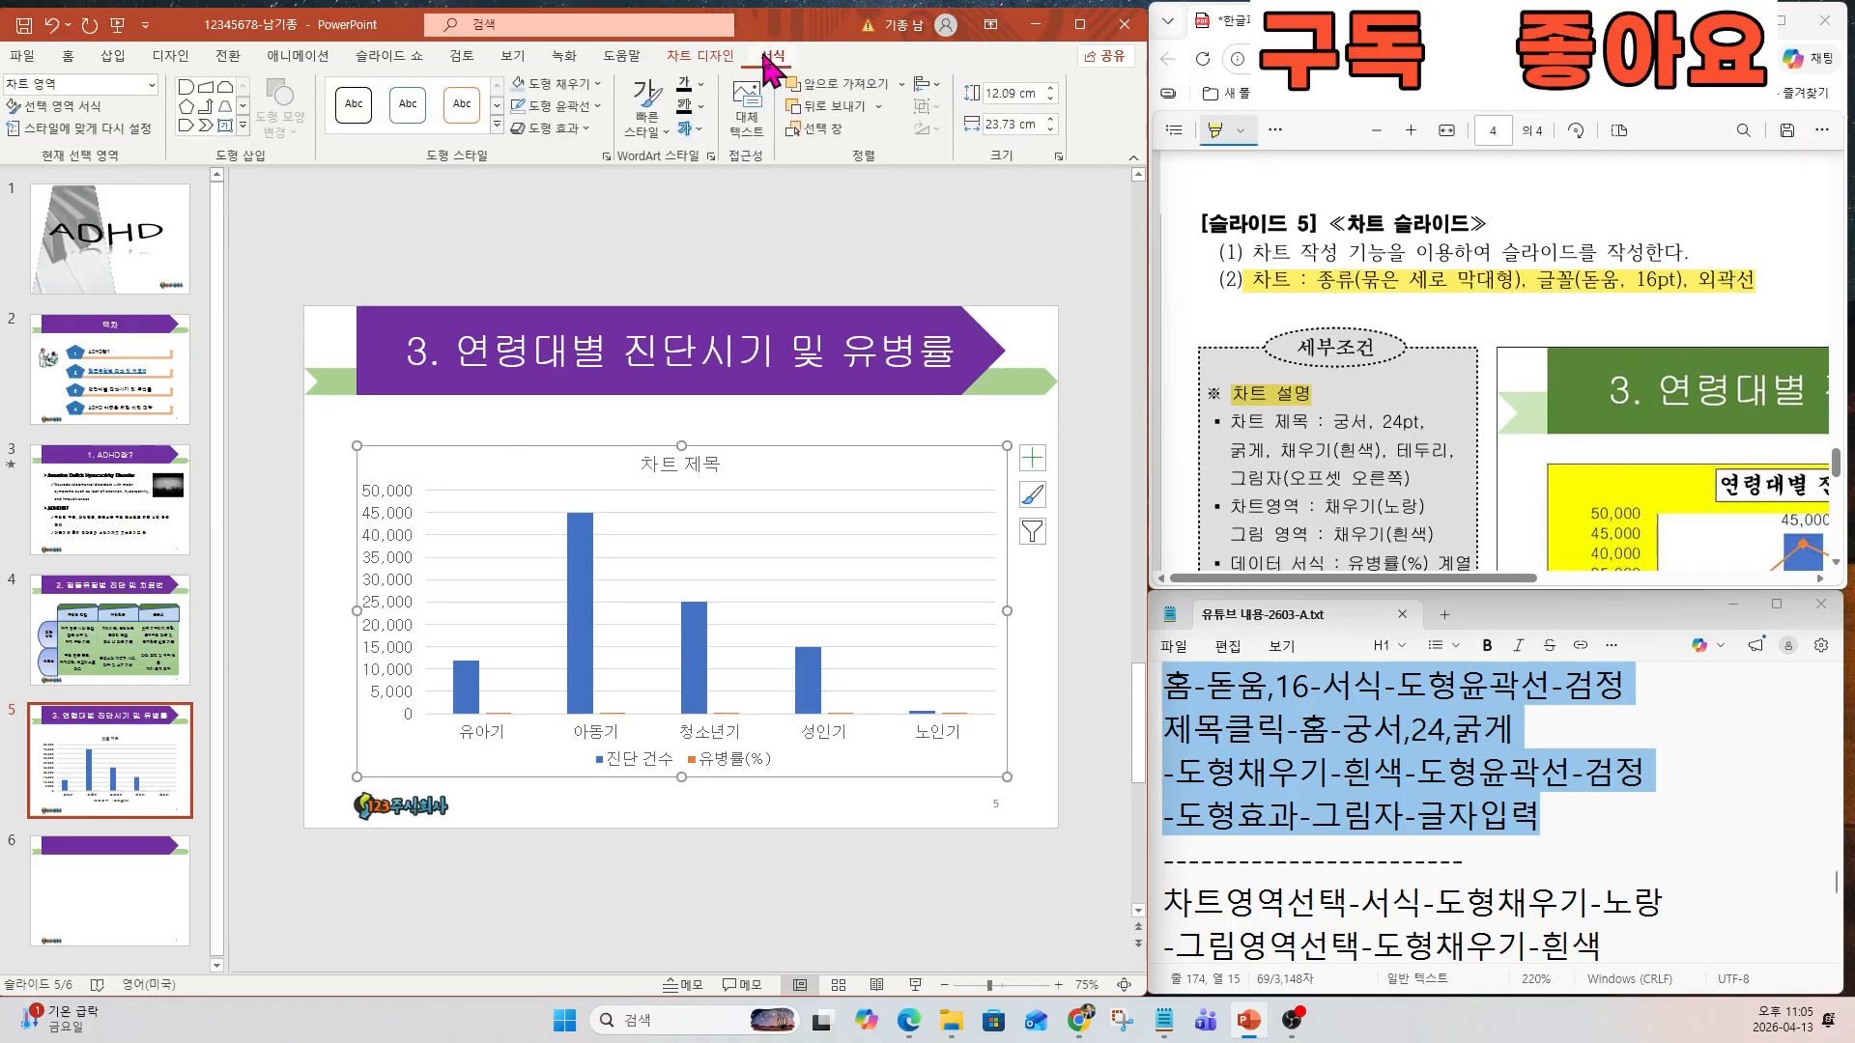
click(574, 108)
click(534, 155)
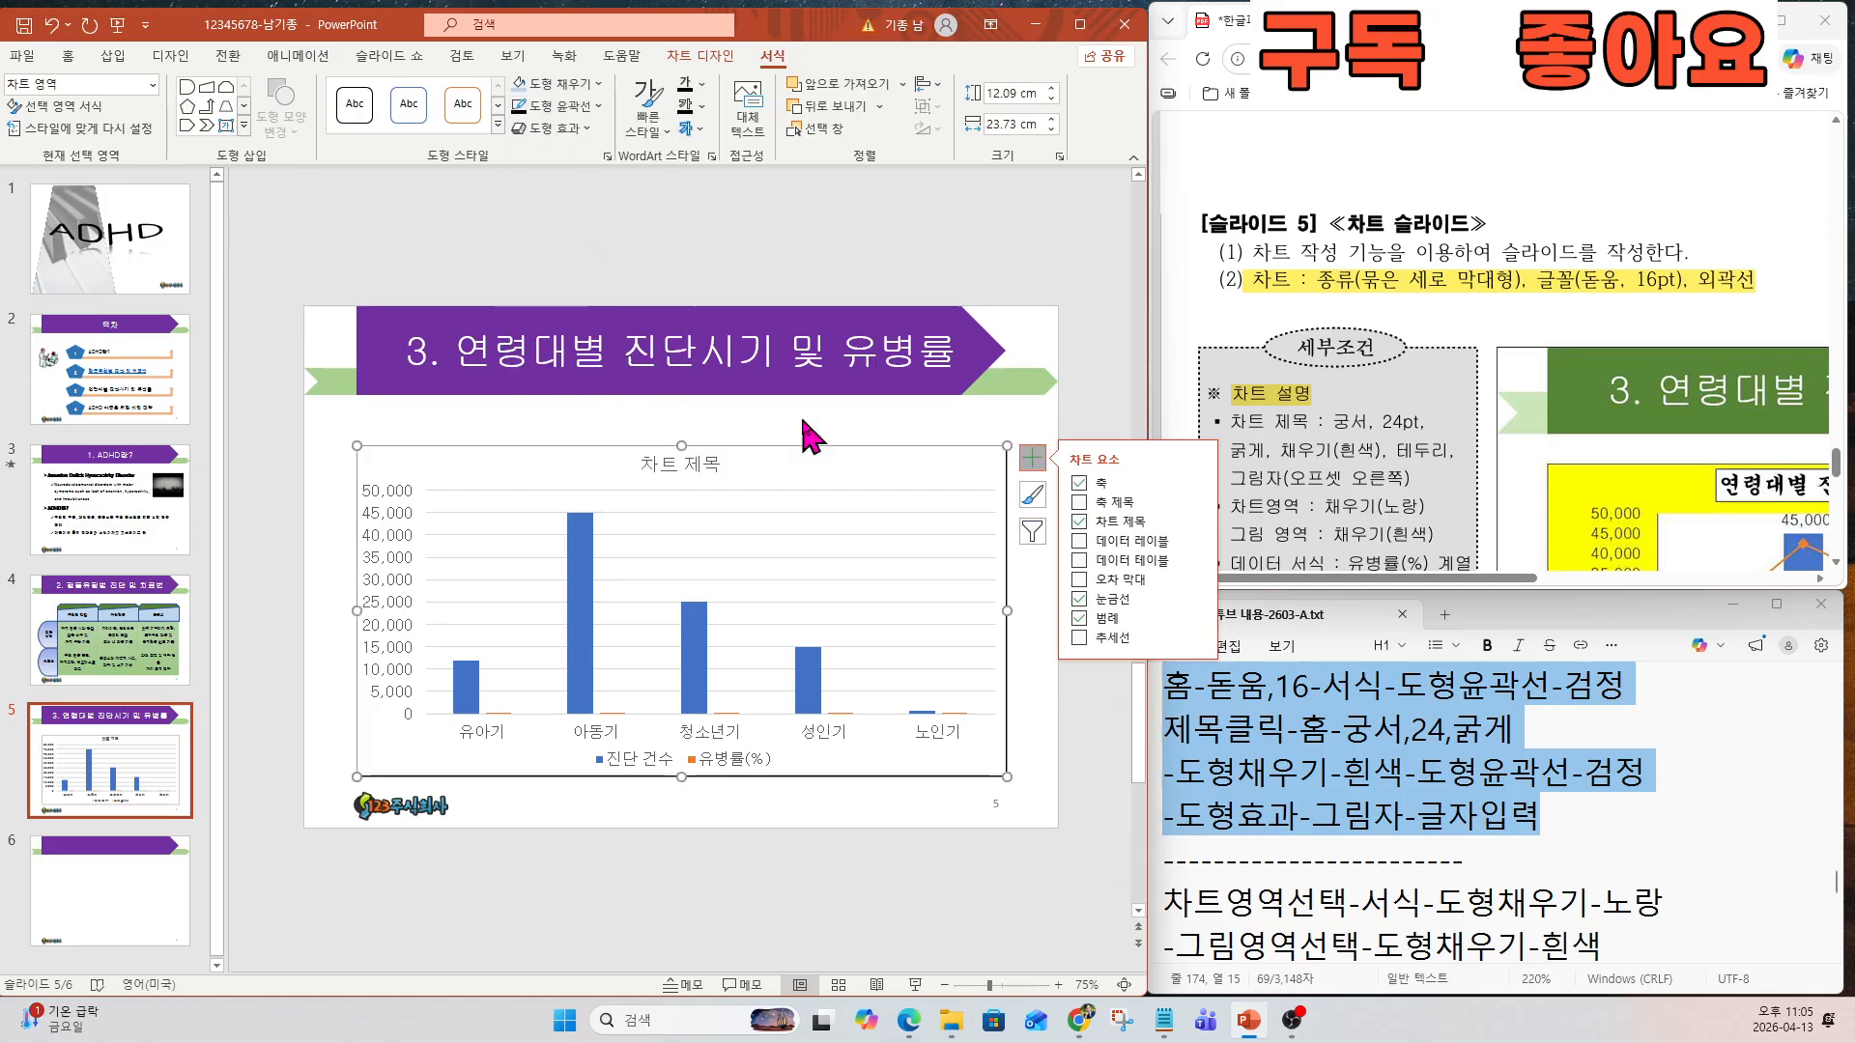
Highlight "차트 제목 : 궁서, 24pt" in the exam sheet and set the chart title's font to 궁서.
click(1693, 287)
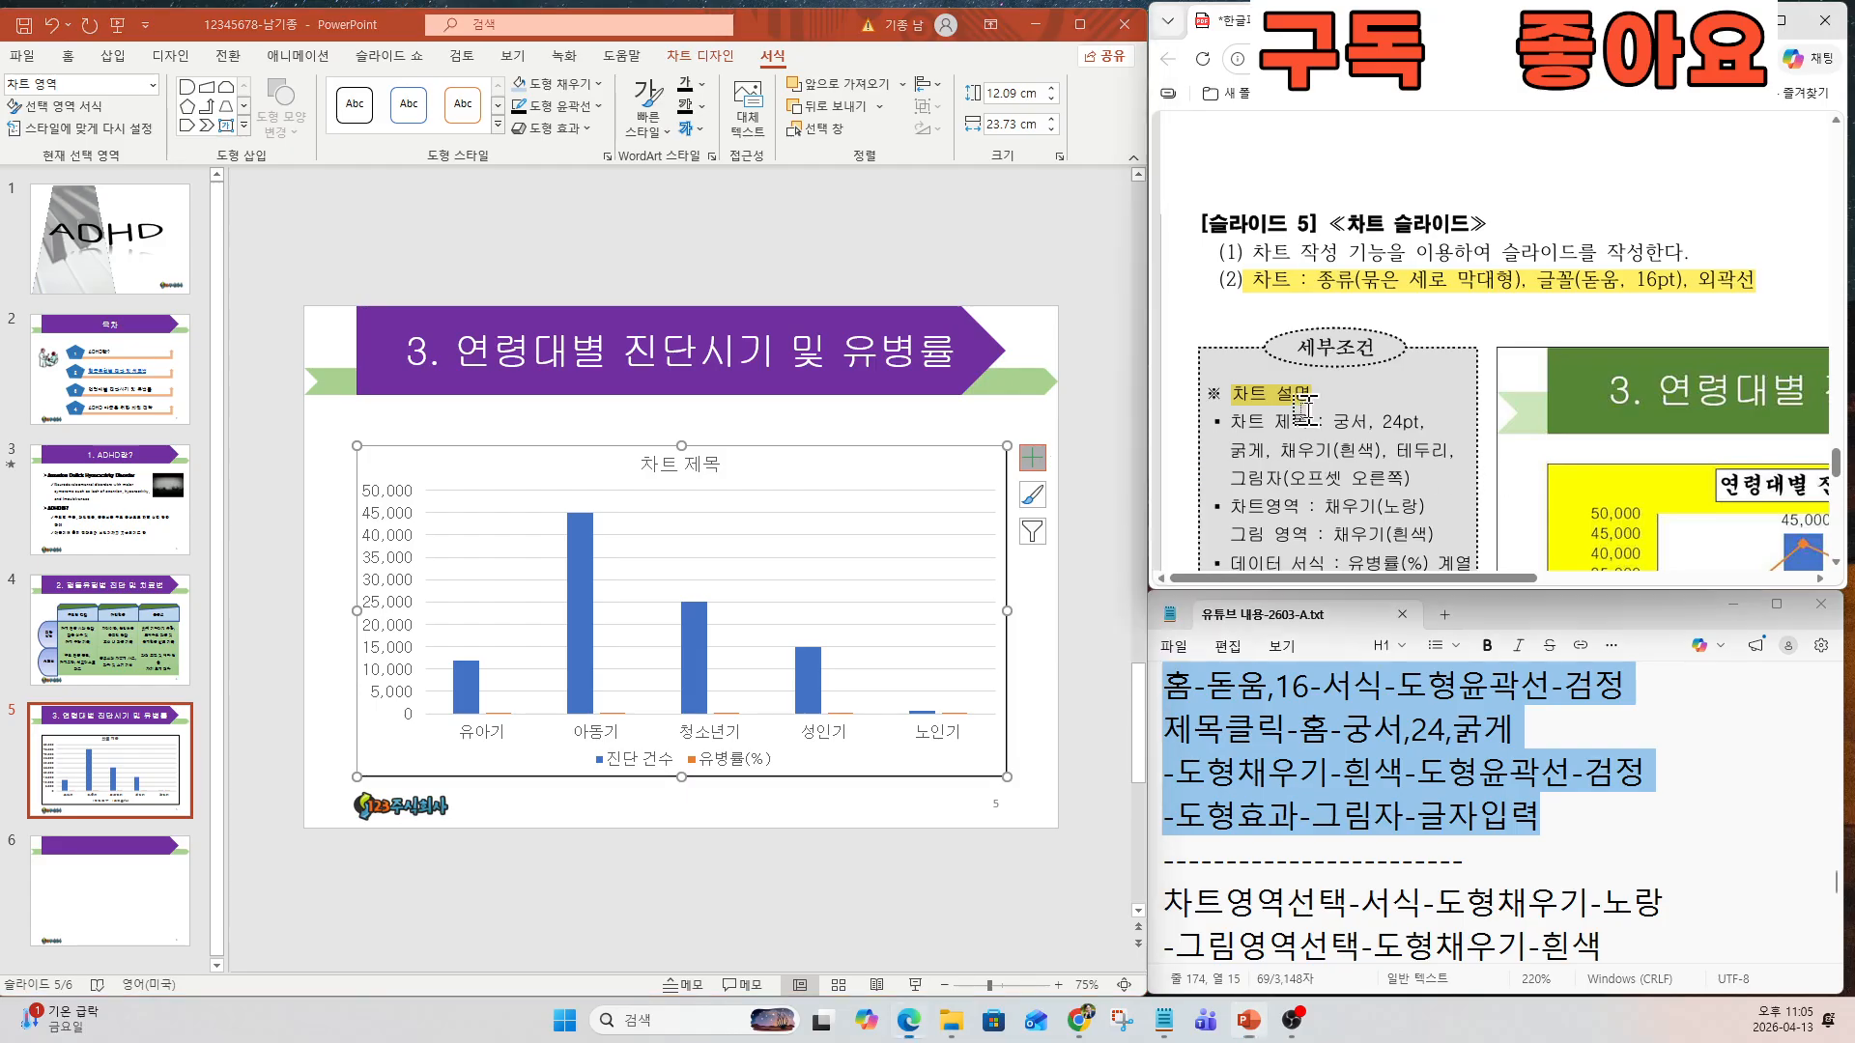
drag(1238, 425, 1436, 423)
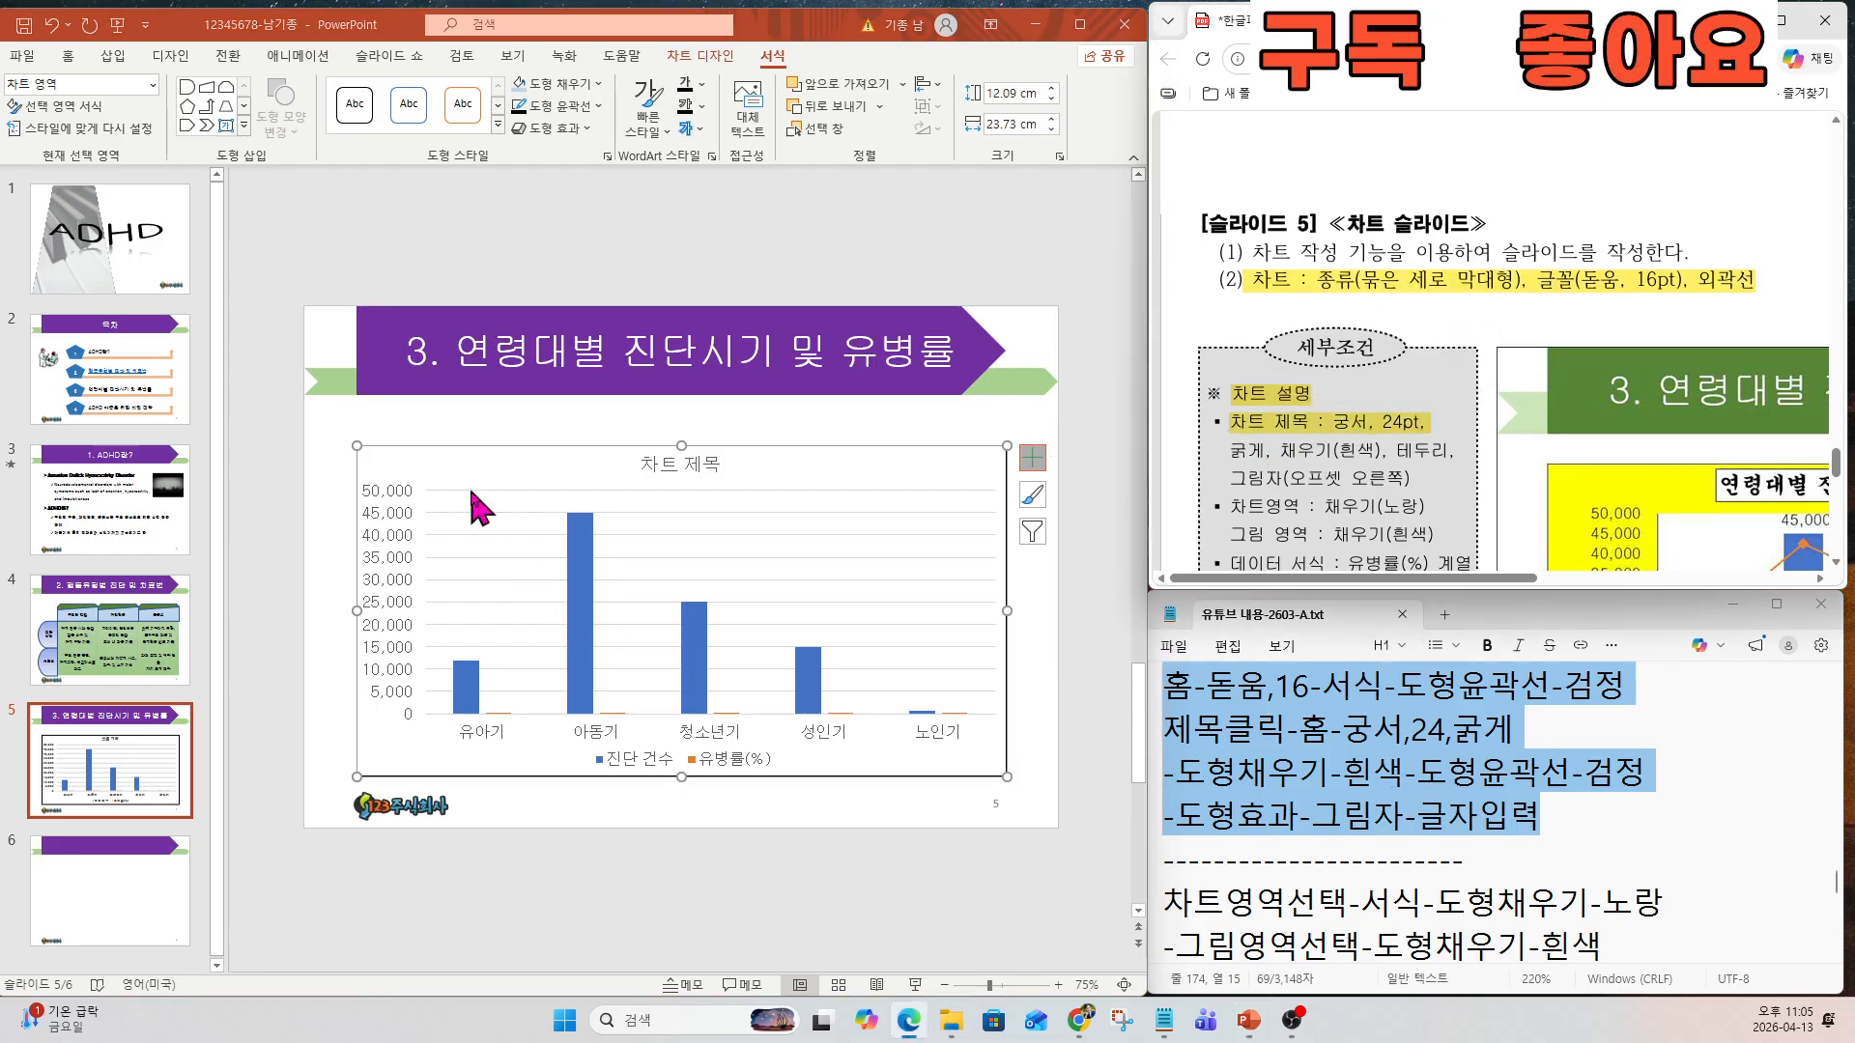
click(652, 468)
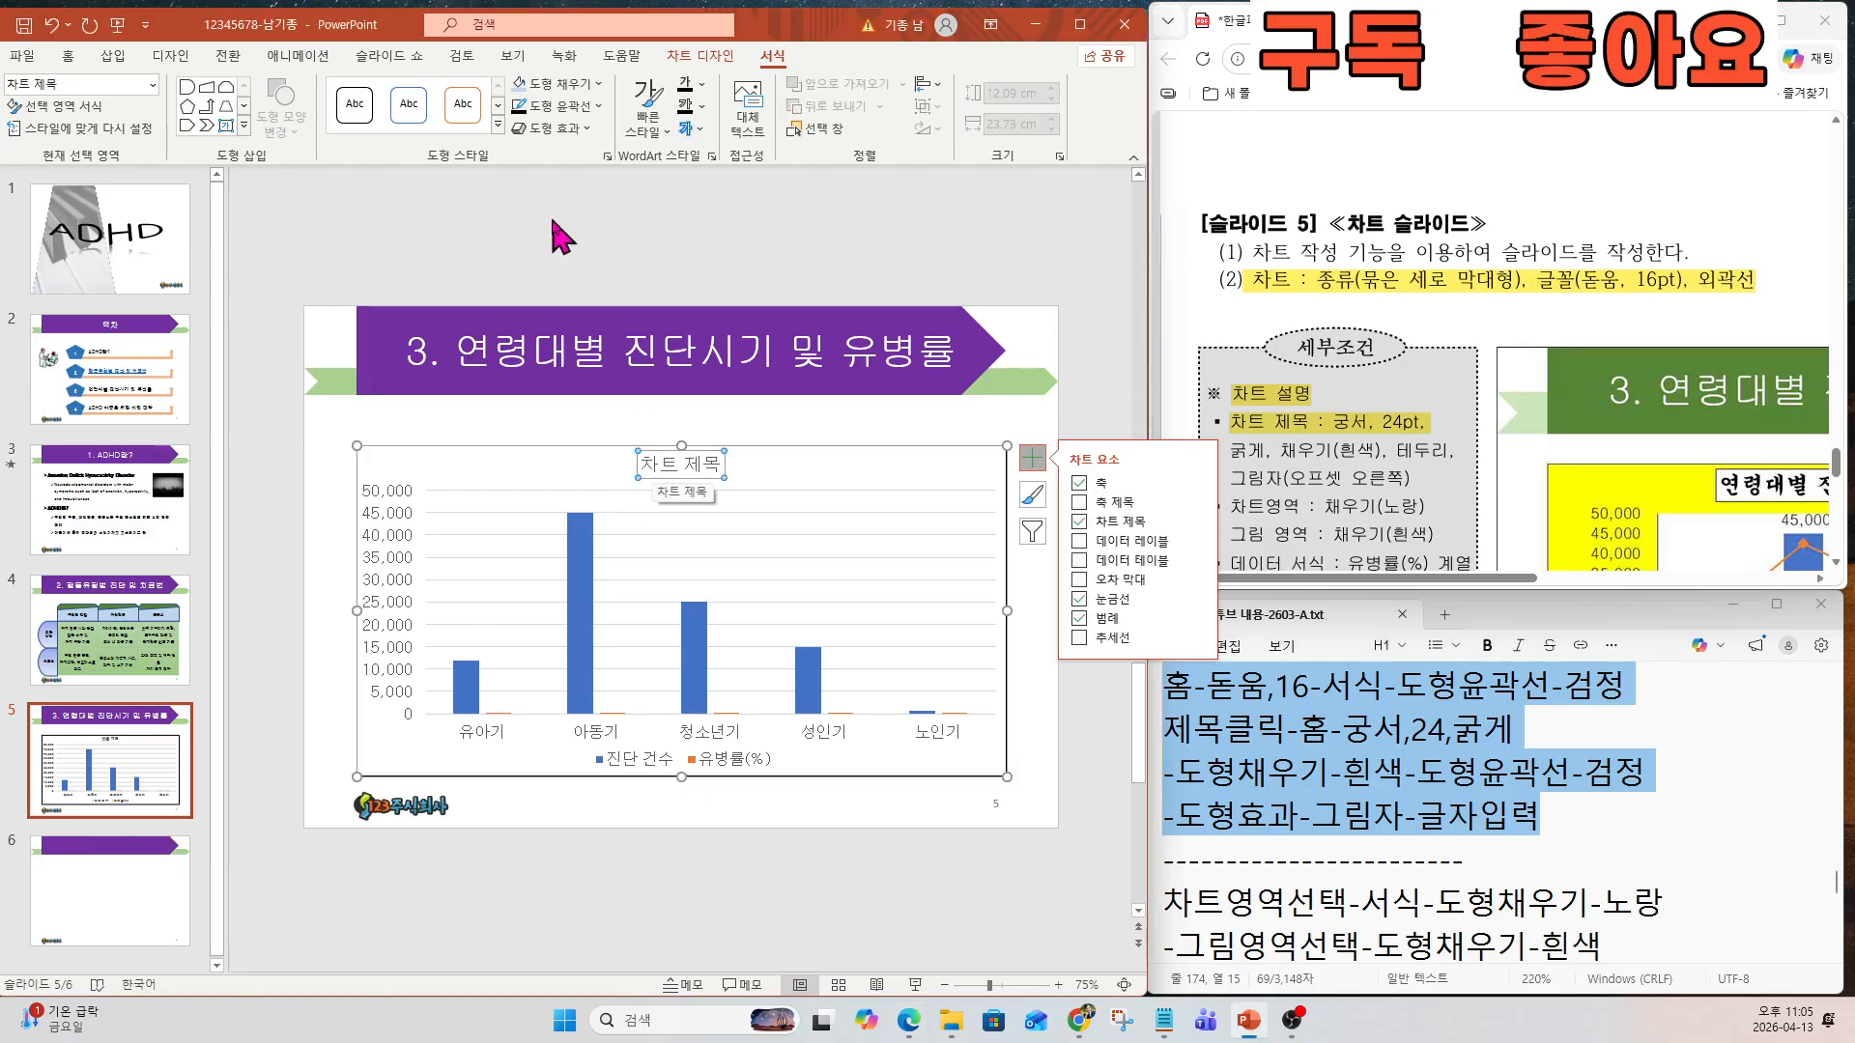
click(70, 56)
click(309, 94)
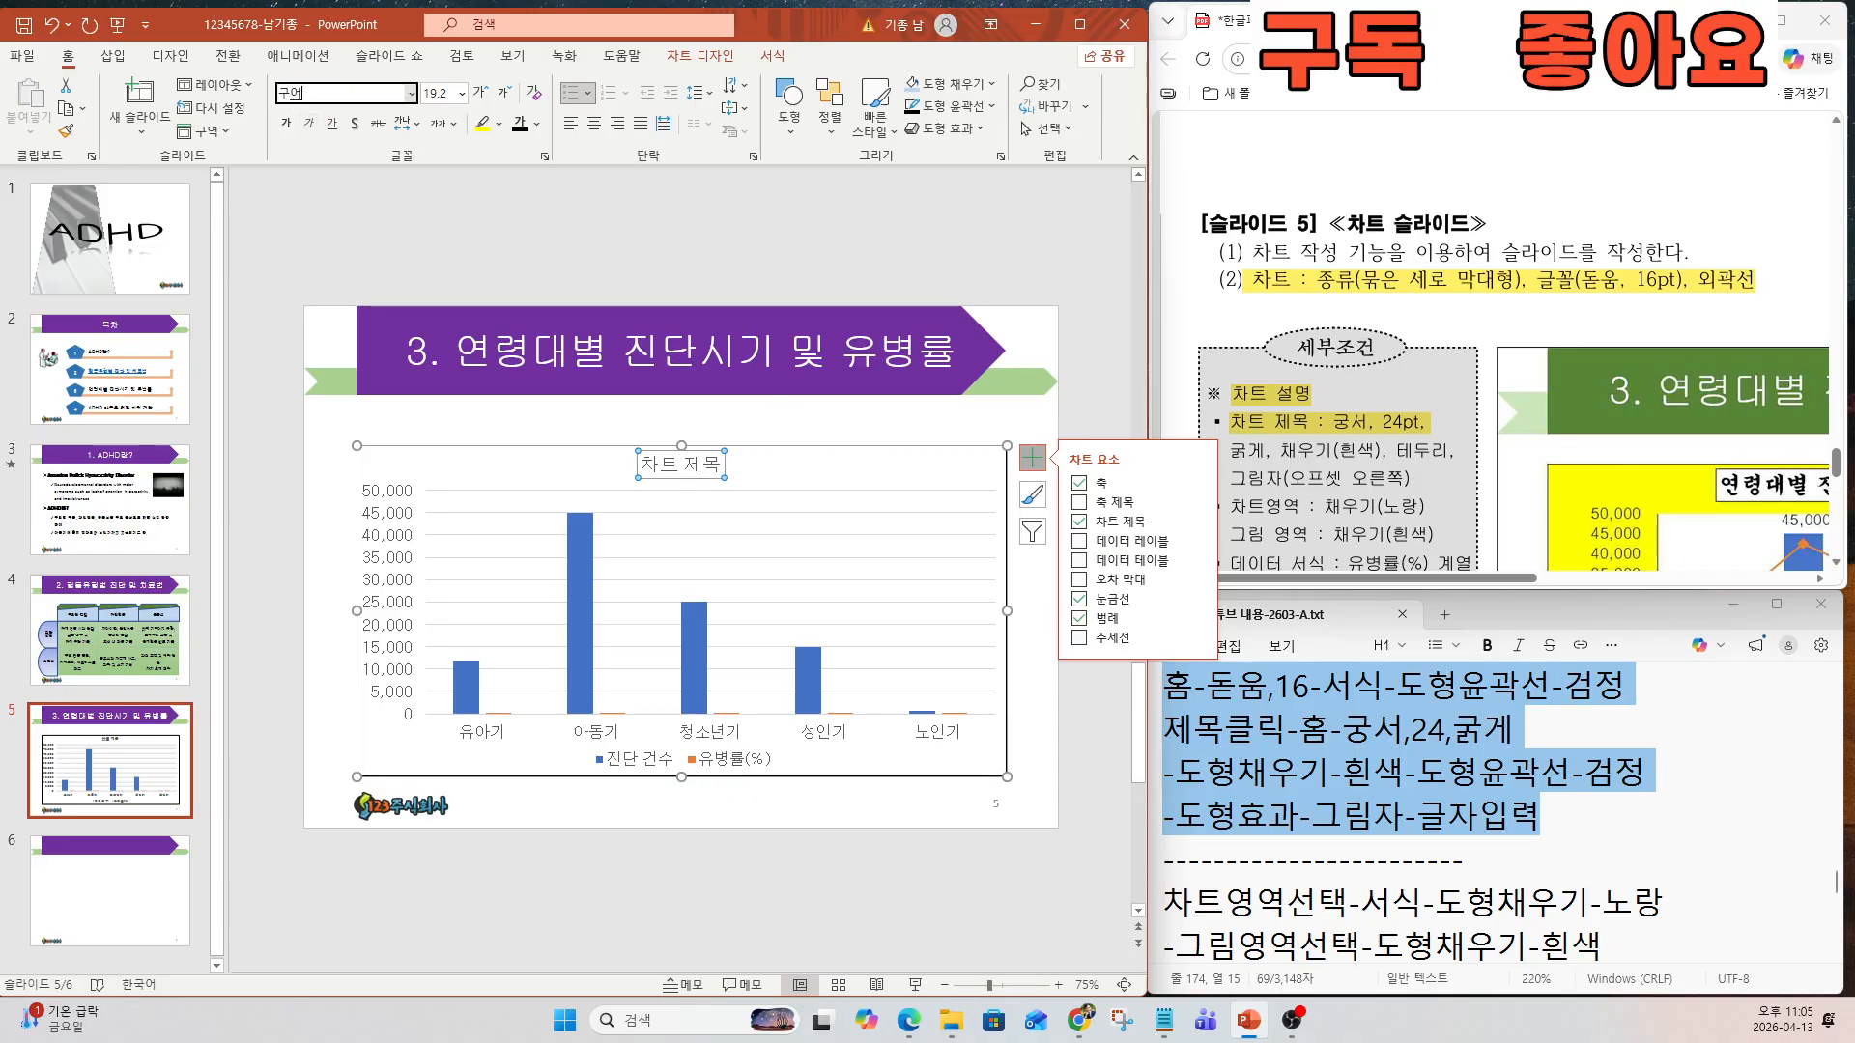
text(구에)
key(BackSpace)
text(서)
key(Return)
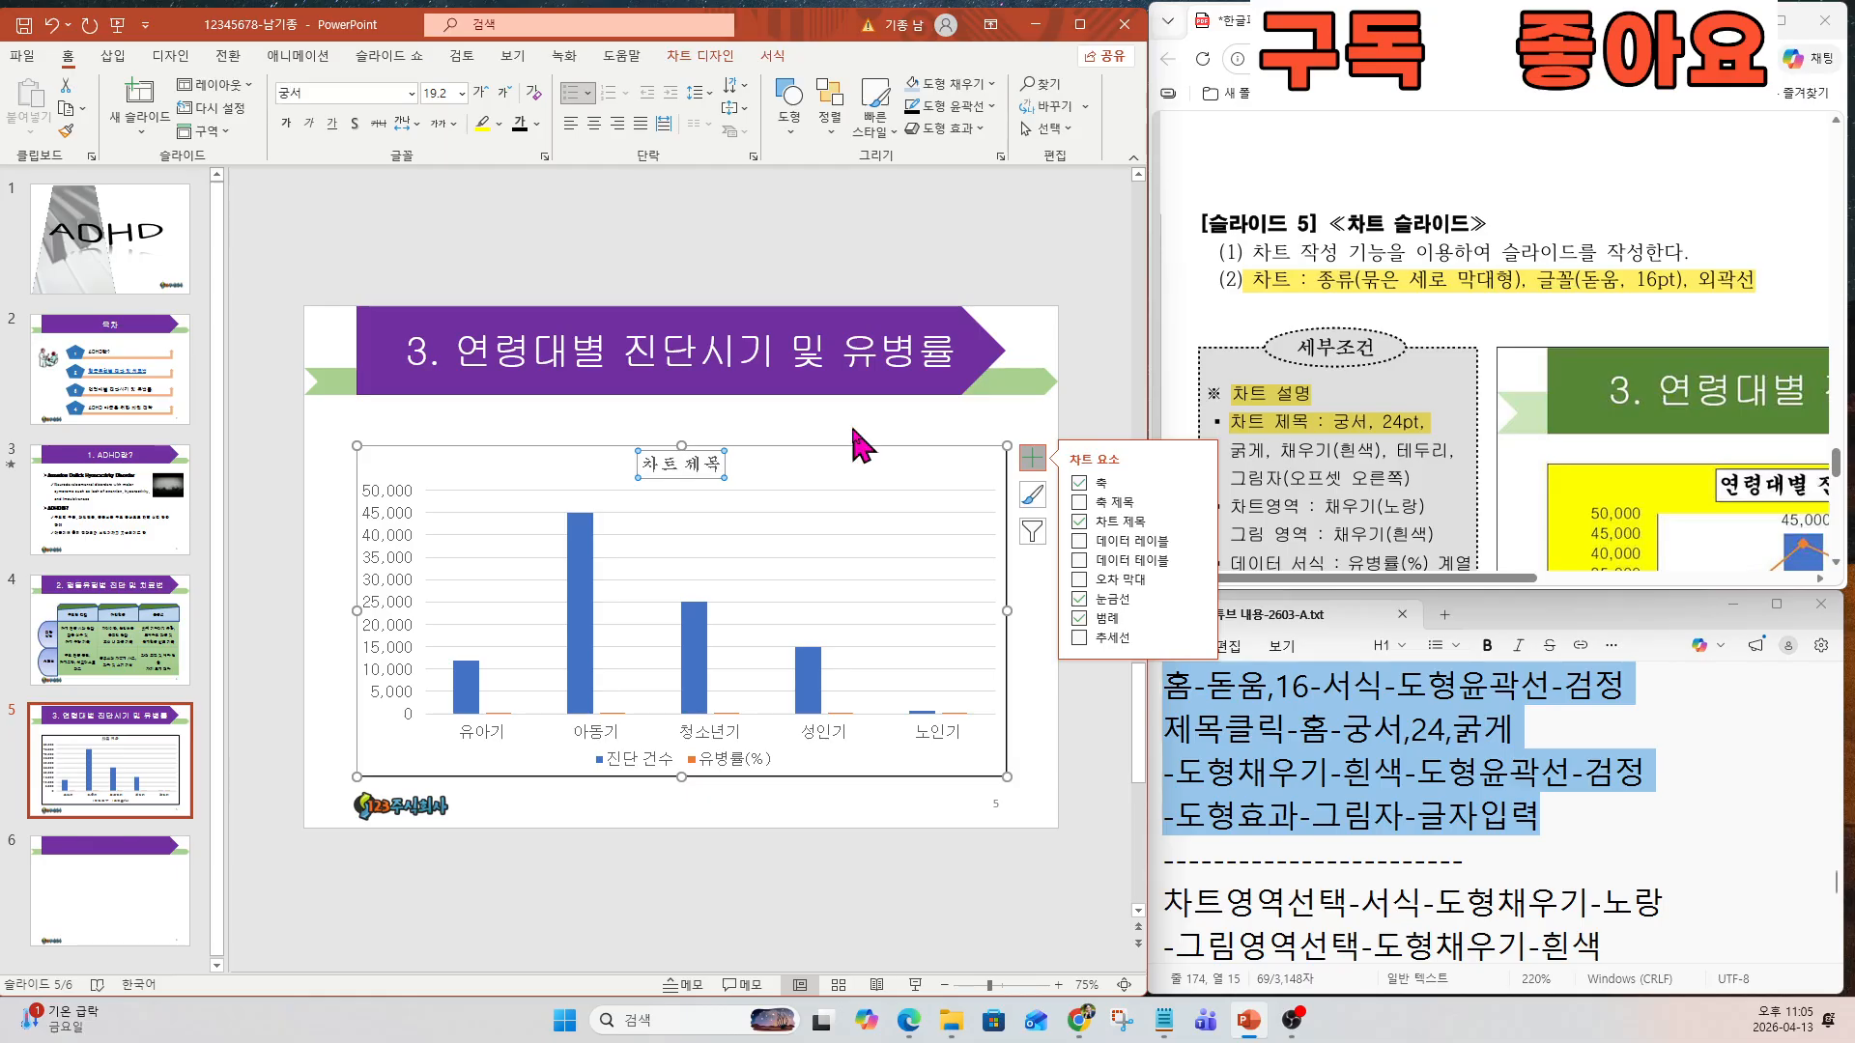
click(435, 93)
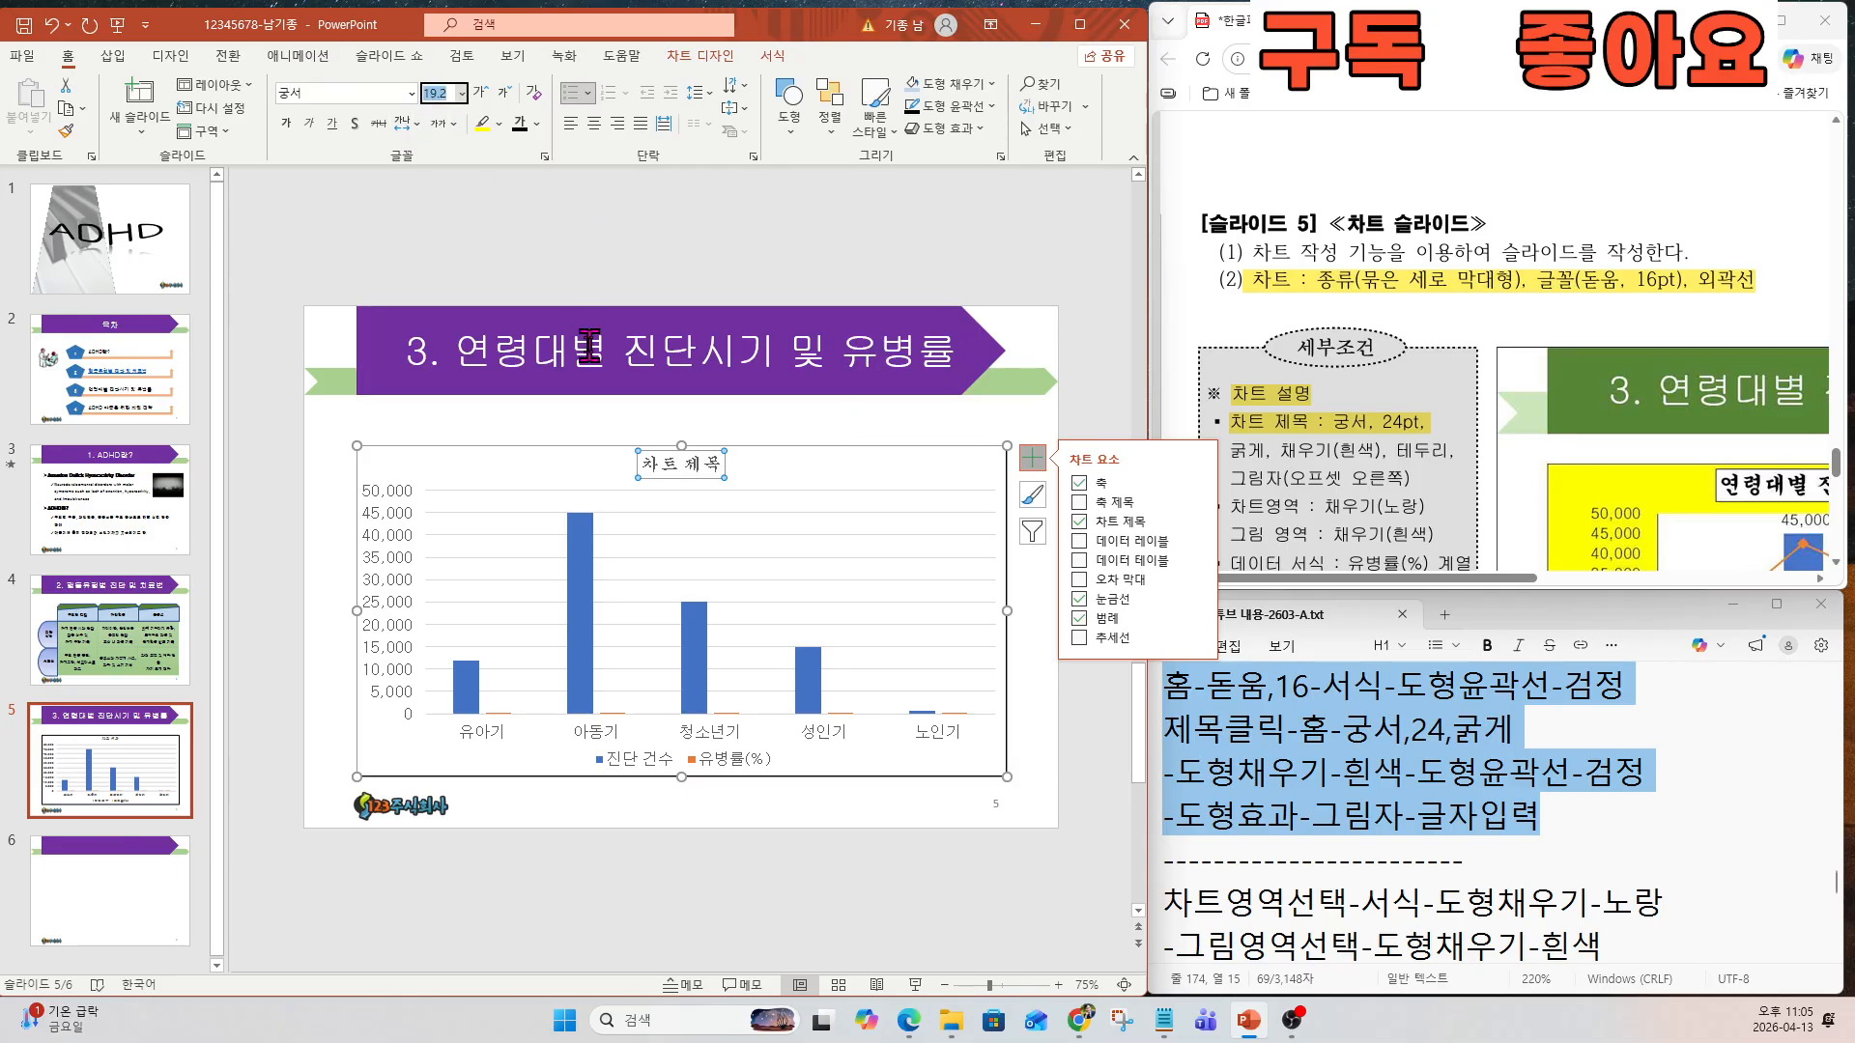